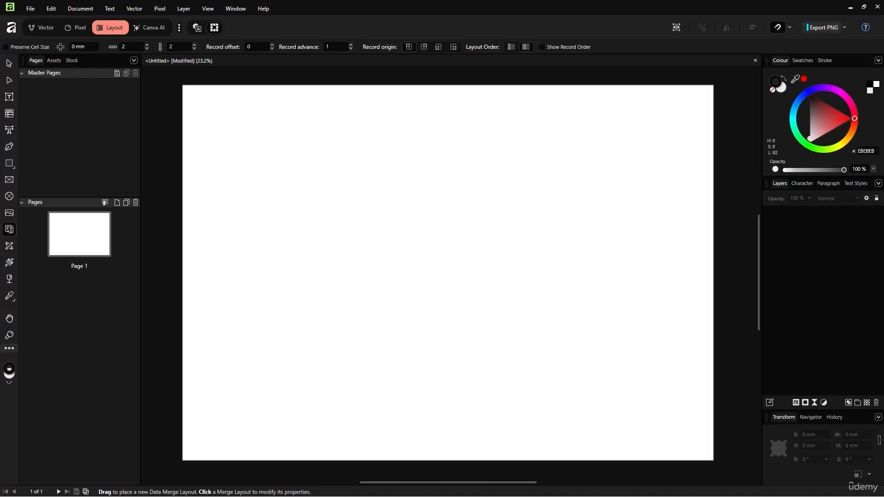
Step: Draw a rectangle about 212 × 148 mm on the page and a star about 57 × 80 mm near the upper-right corner
click(9, 64)
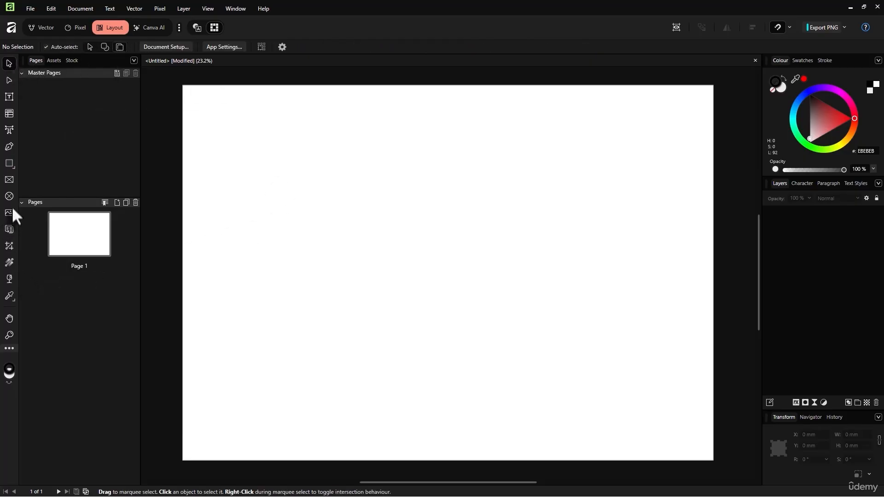
key(m)
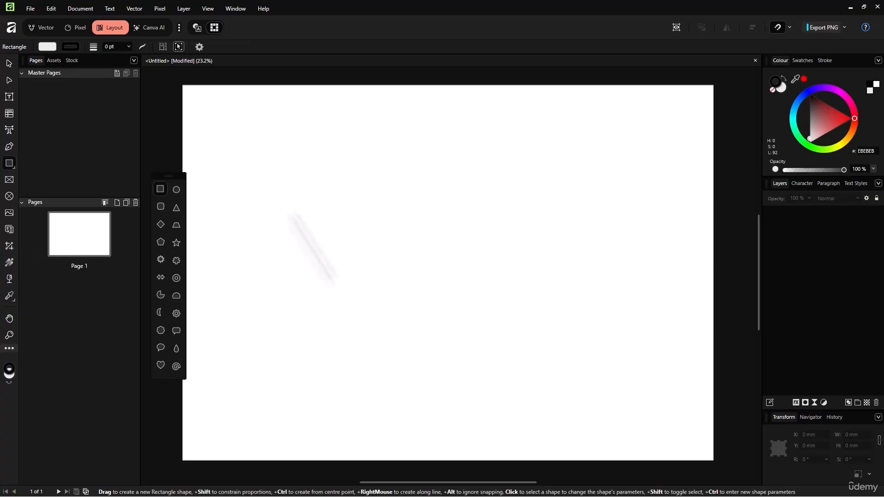
drag(284, 189, 551, 375)
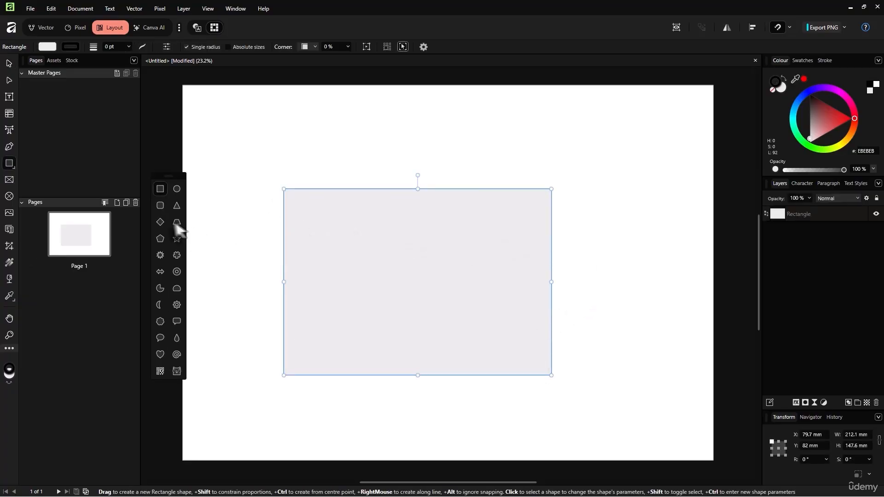
click(177, 238)
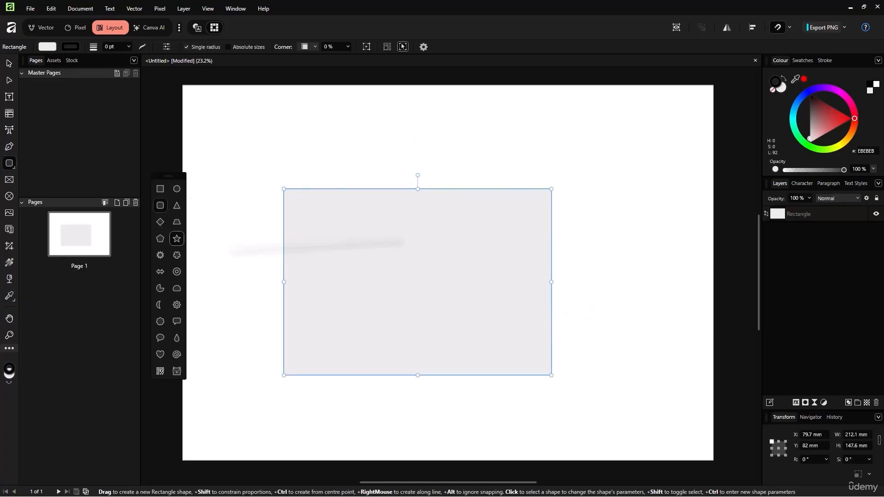
drag(588, 163, 659, 263)
Step: Fill the star with red (BE2D2D) and the rectangle with olive green (5C7105)
click(831, 116)
click(497, 229)
click(827, 114)
drag(828, 113, 827, 141)
click(834, 148)
click(453, 252)
click(836, 118)
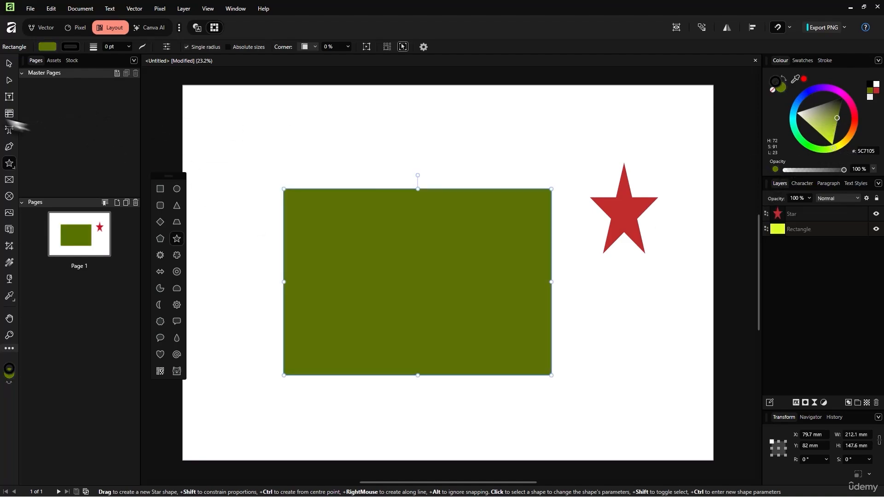
Step: Move the rectangle to about X 26 mm, Y 97 mm and the star to about X 314 mm, Y 87 mm, and clear the selection
click(9, 63)
drag(404, 282, 336, 302)
drag(631, 224, 619, 258)
click(413, 274)
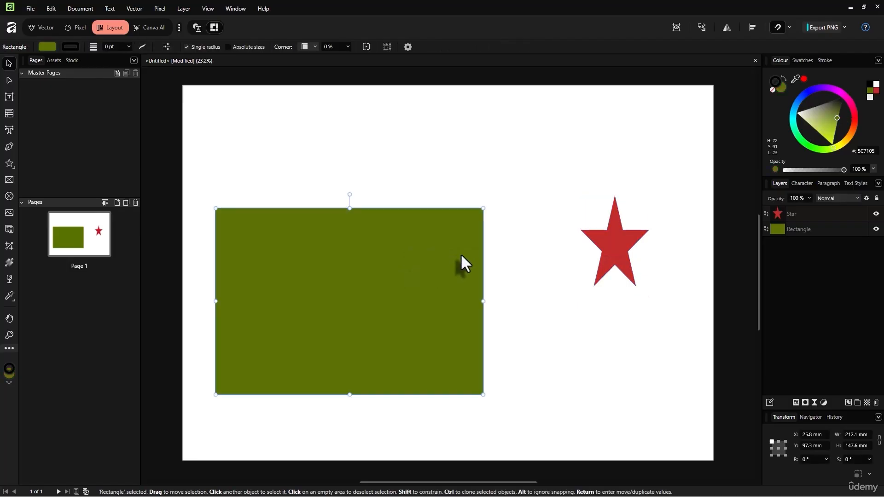
click(614, 260)
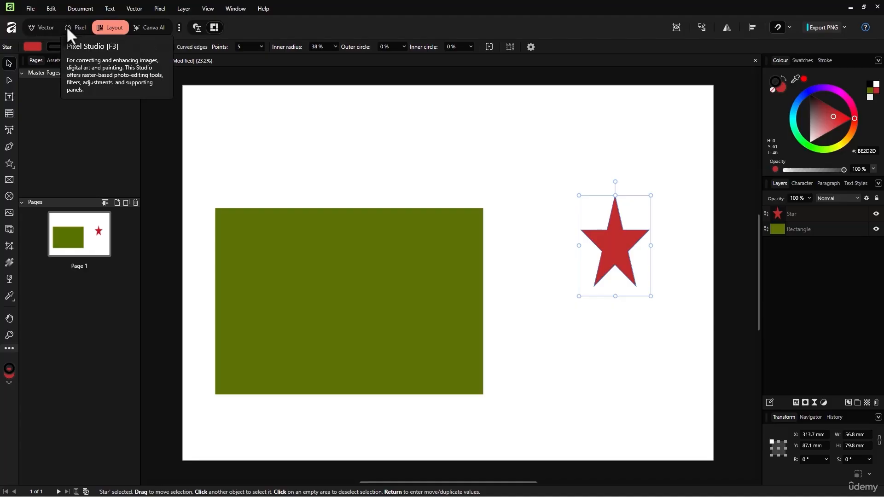
key(ctrl+a)
click(468, 154)
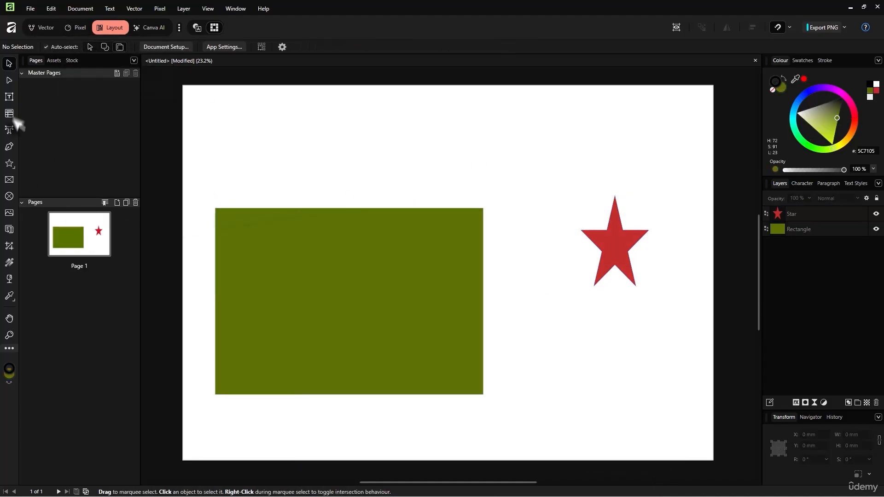
Step: Try to reshape the star by moving one of its inner points with the Node tool, and undo the change
click(9, 80)
click(472, 220)
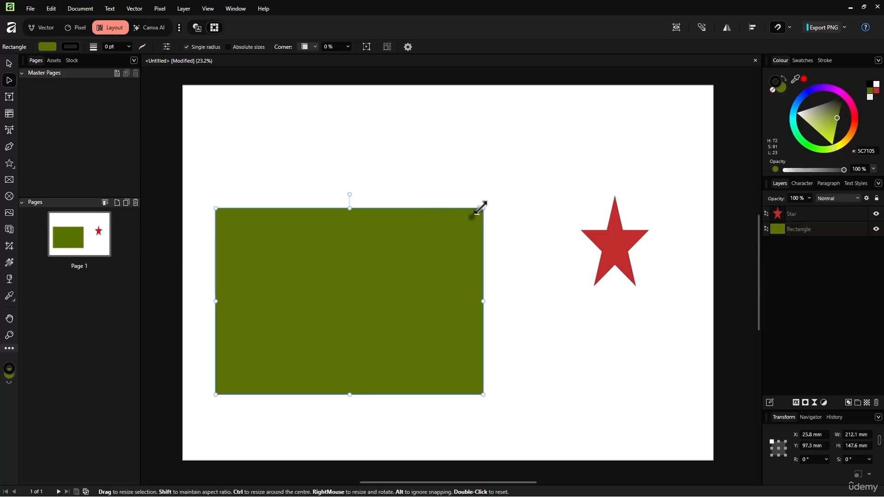
click(609, 238)
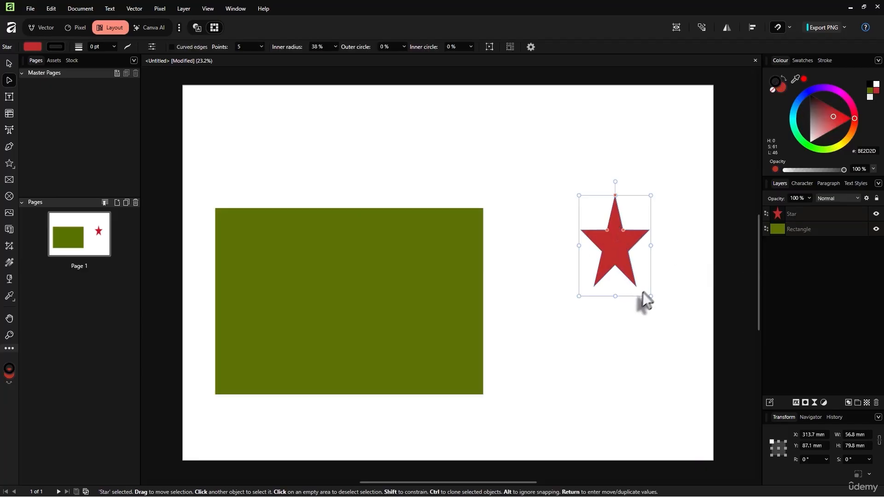
mouse_move(624, 229)
mouse_down()
mouse_move(633, 221)
mouse_move(631, 233)
mouse_up()
key(ctrl+z)
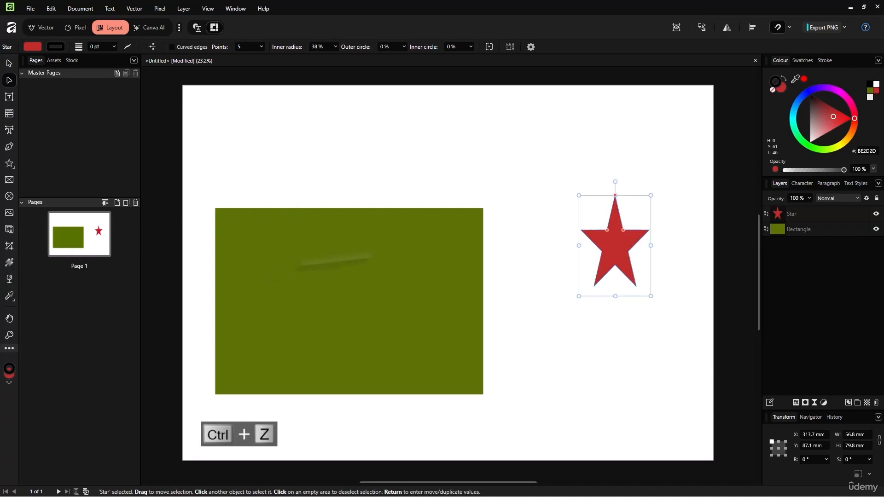
Step: Select the rectangle and the star together and delete both shapes
drag(272, 154, 612, 423)
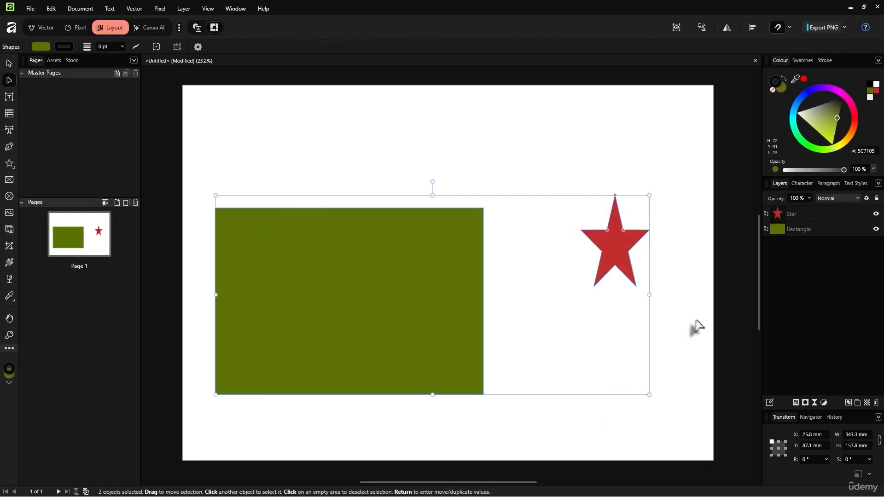
key(Delete)
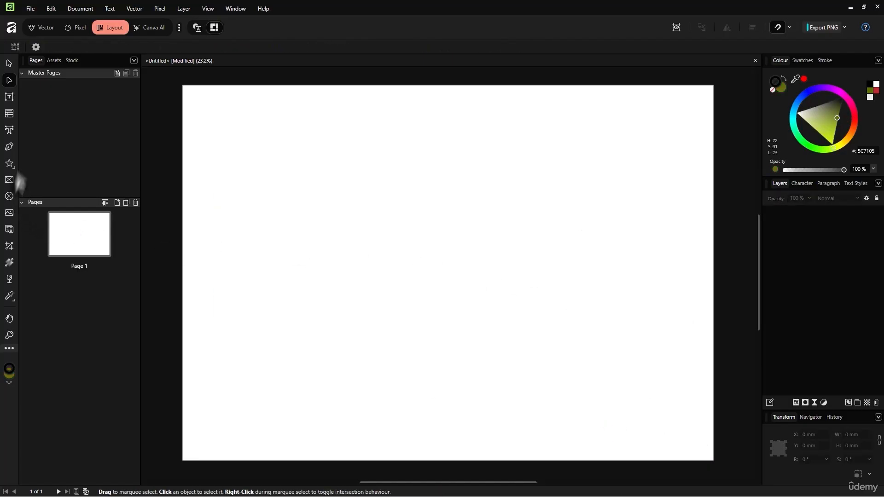
Step: Draw a closed six-point polygon about 171 × 156 mm in the upper middle of the page with the Pen tool
click(9, 163)
click(9, 146)
click(364, 178)
click(438, 335)
click(518, 305)
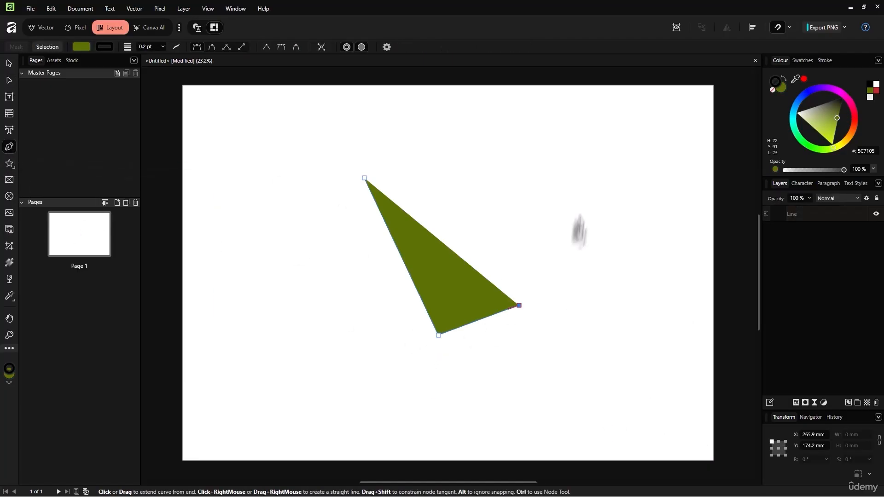
click(580, 211)
click(518, 137)
click(403, 154)
click(364, 177)
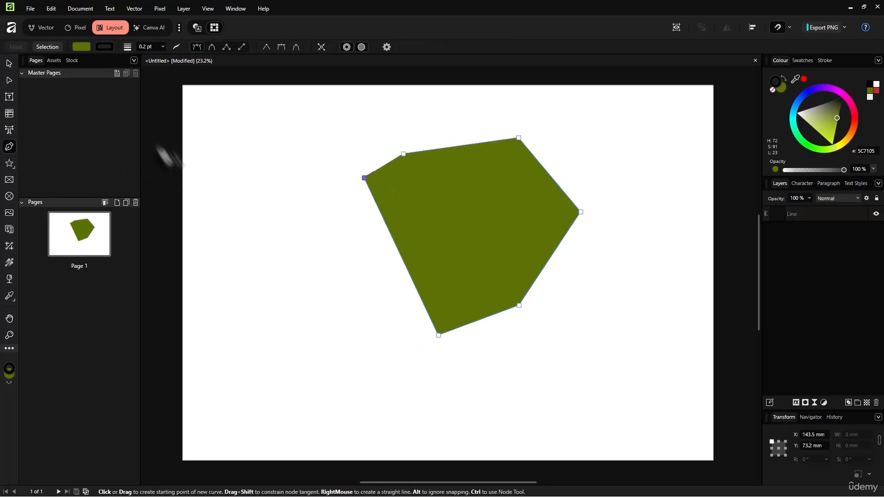
Step: Move the whole polygon lower on the page, to about X 144 mm, Y 77 mm, with the Move tool
click(9, 63)
drag(464, 239, 382, 268)
drag(433, 237, 443, 286)
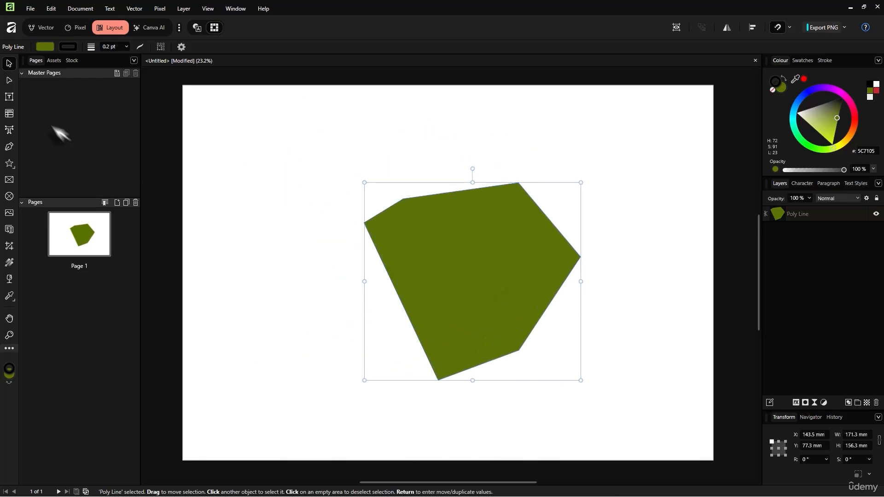
Step: Shift the polygon's upper-left node inward and up with the Node tool, and delete the polygon
click(9, 80)
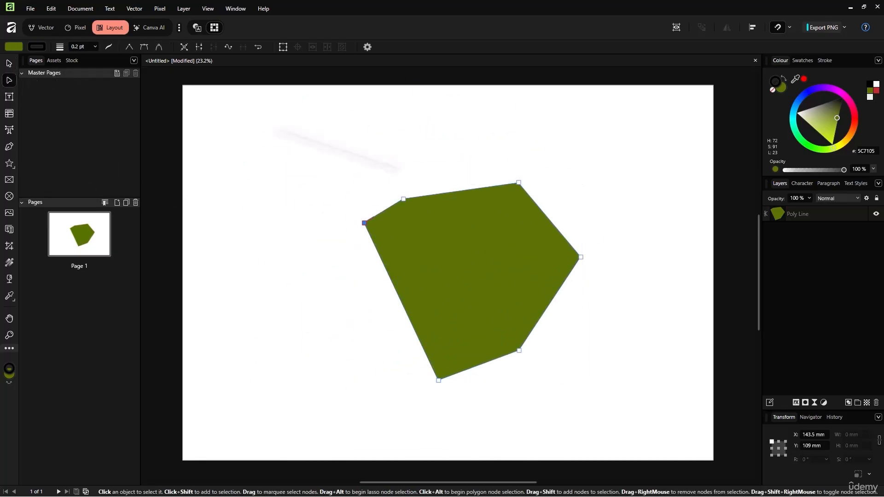
drag(404, 199, 428, 185)
drag(431, 291, 519, 306)
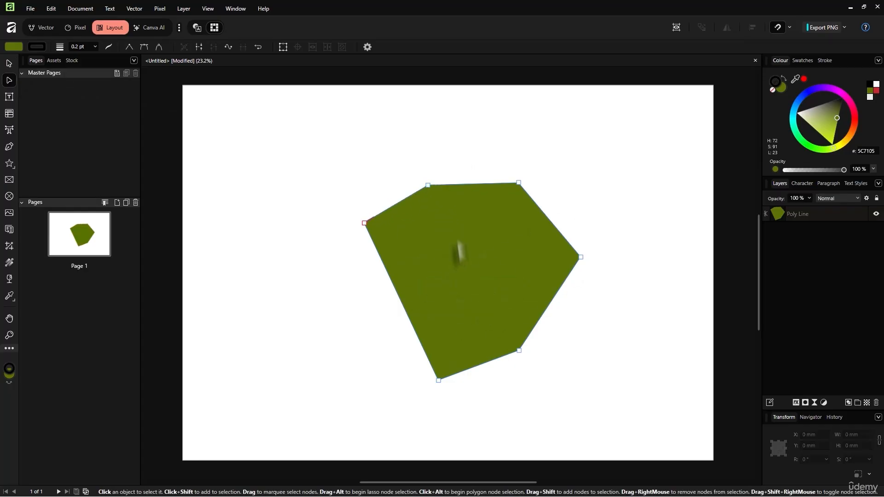
key(Delete)
Step: Create a text frame about 168 × 203 mm on the left half of the page and enter "jknfjsdhbf" in it
click(9, 95)
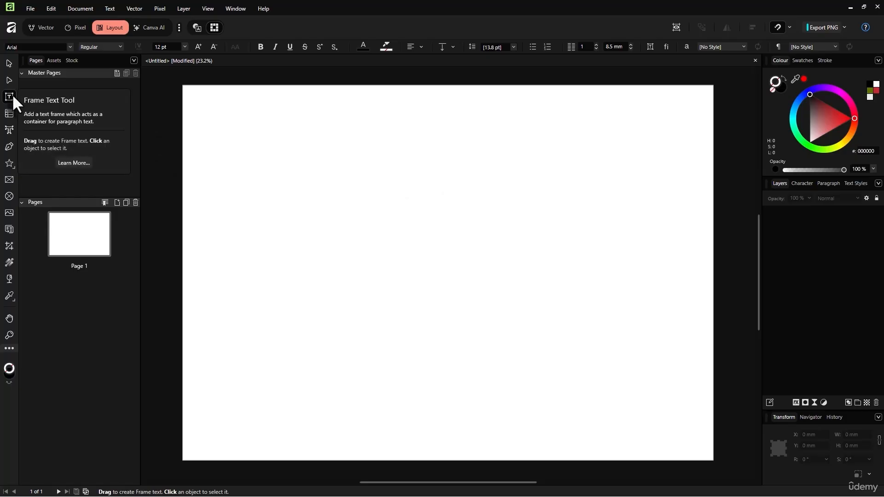
drag(230, 130, 441, 385)
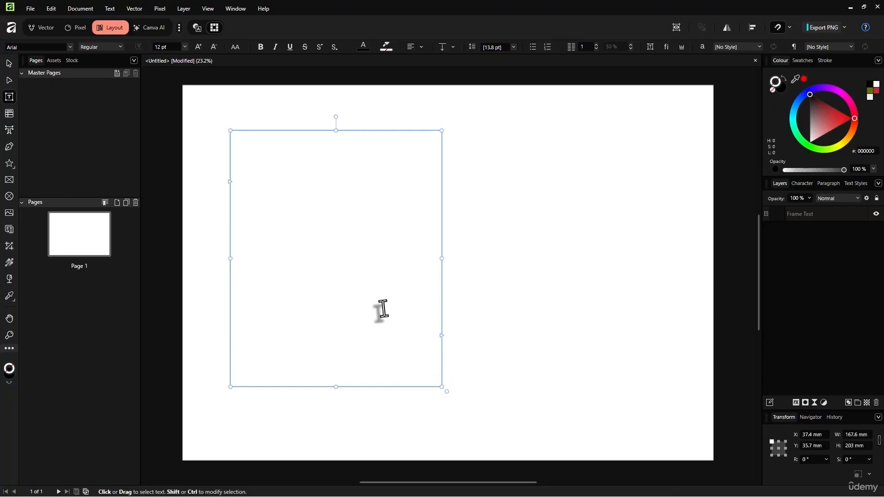
text(jknfjsdhbf)
key(Escape)
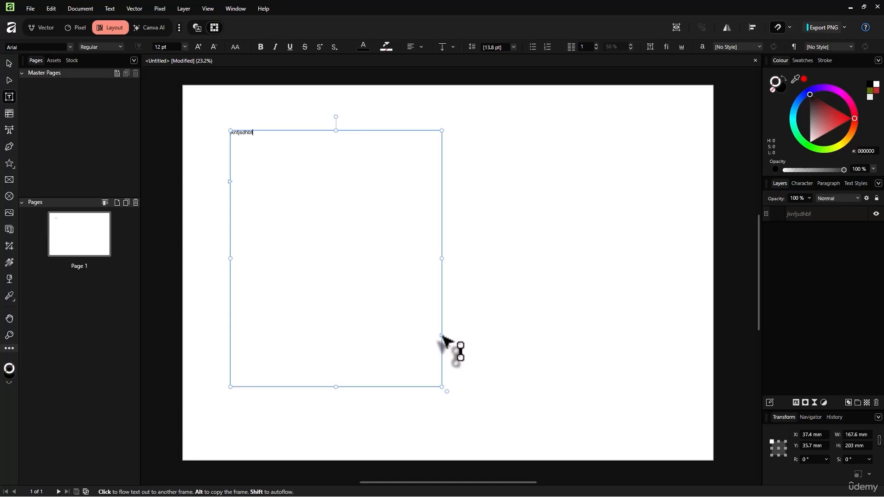
Step: Flow the text frame's overflow into a new linked frame about 116 × 153 mm on the right half of the page
drag(483, 207, 694, 386)
key(ctrl+z)
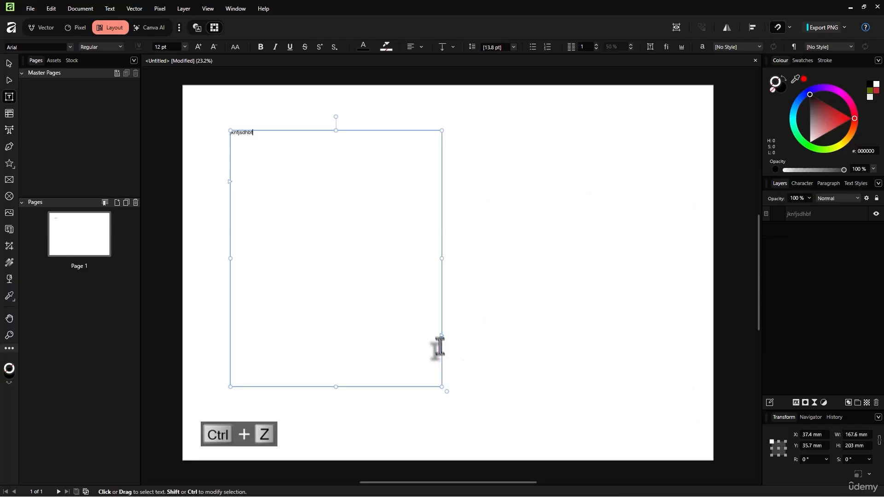
click(442, 338)
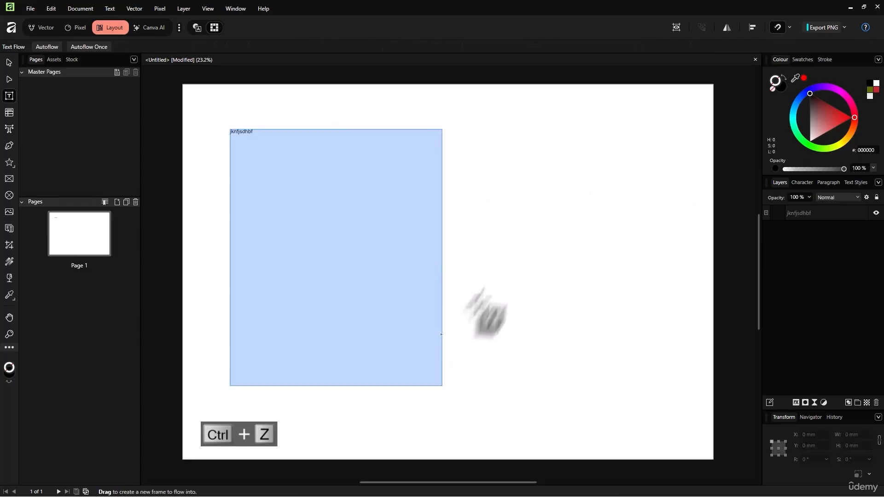
drag(495, 213, 642, 407)
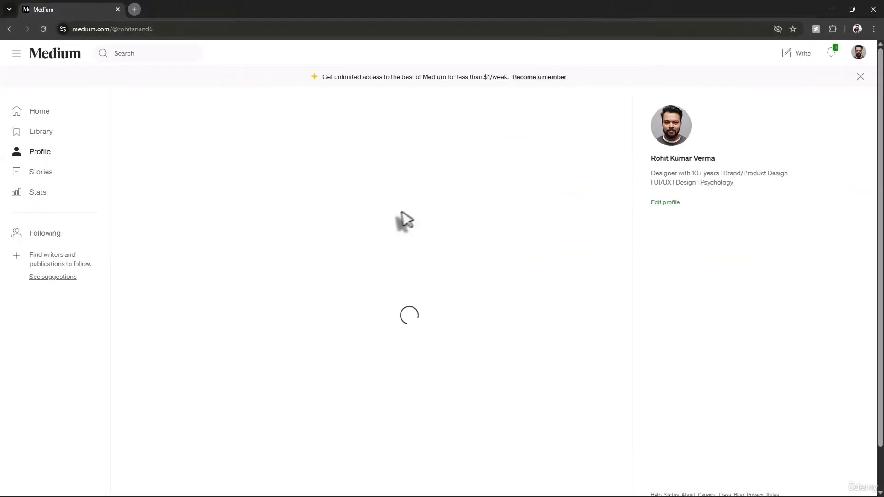
Step: Switch to the browser and open the article "Nielsen's 10 Usability Heuristics" from the Medium profile
scroll(360, 266, down, 6)
scroll(356, 260, up, 5)
click(355, 290)
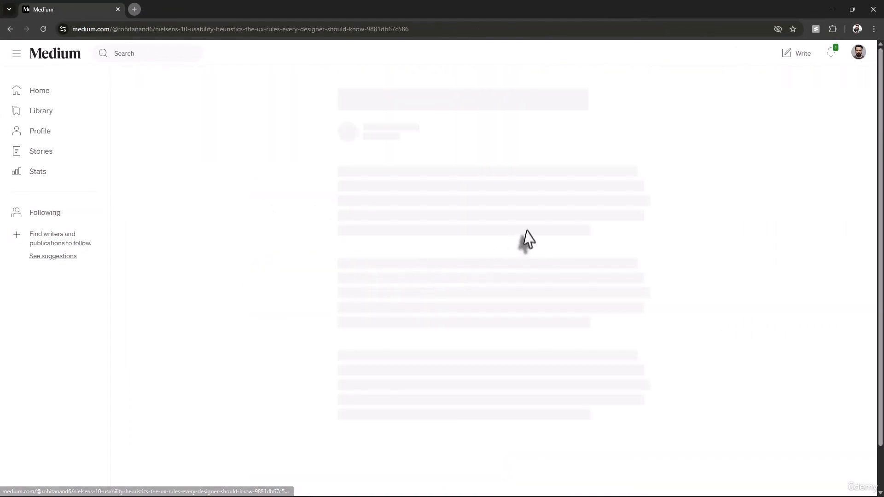
scroll(523, 219, down, 15)
scroll(523, 222, up, 14)
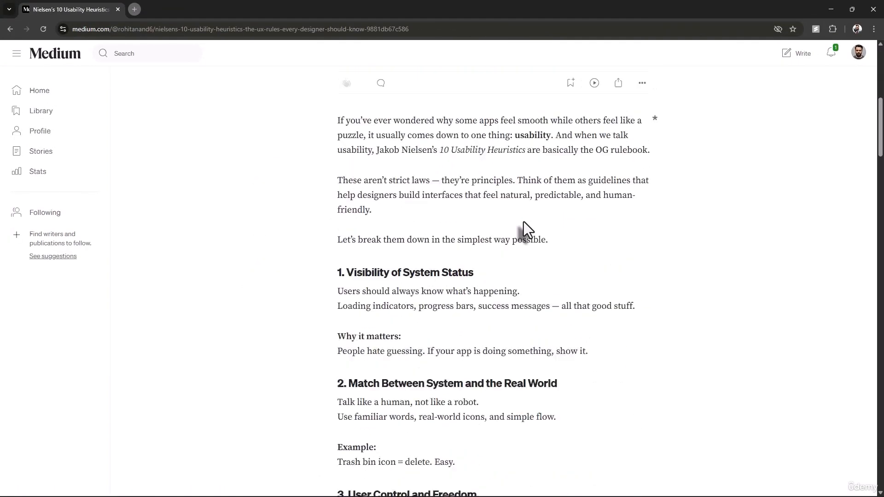
scroll(341, 386, down, 2)
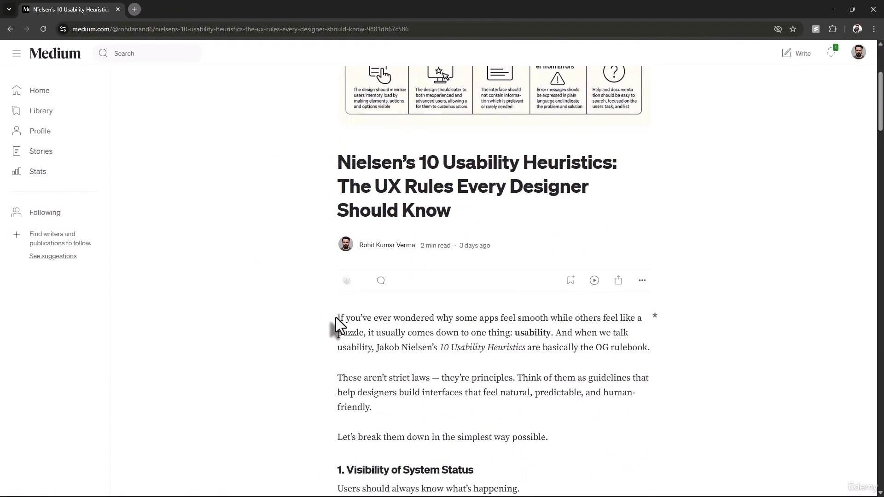
Step: Copy the article's body text, starting from the paragraph "If you've ever wondered why some apps feel smooth"
drag(336, 317, 621, 398)
scroll(621, 399, down, 7)
scroll(626, 405, up, 3)
click(327, 138)
drag(337, 132, 681, 198)
scroll(595, 371, down, 20)
scroll(596, 368, up, 6)
key(ctrl+c)
Step: Return to the Affinity document and replace the placeholder text in the linked frames with the copied article text
click(831, 9)
key(ctrl+a)
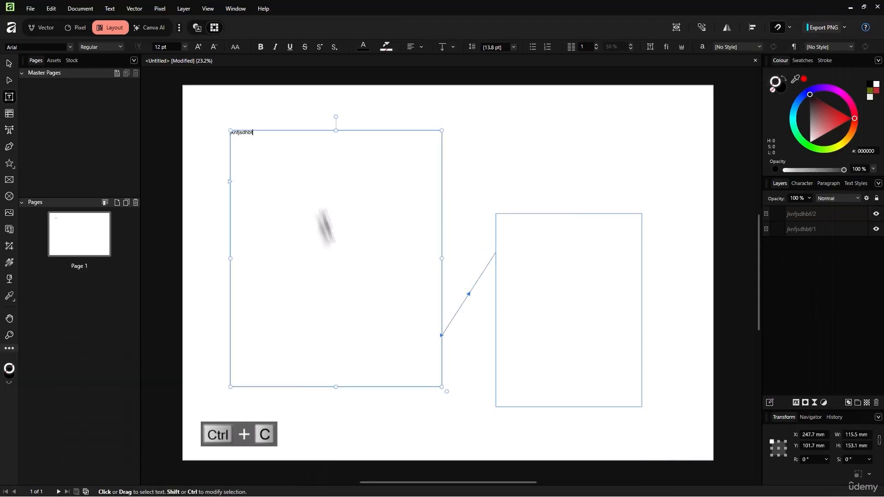
key(ctrl+v)
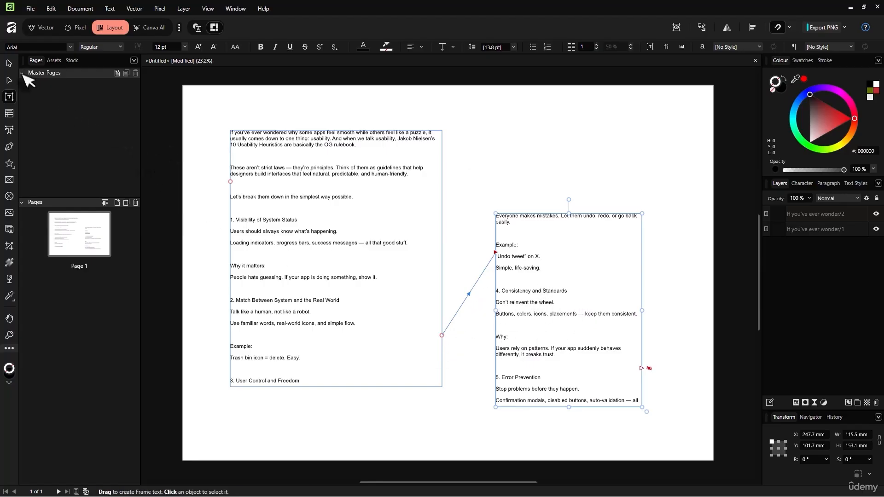
Step: Extend the bottom edge of the first text frame to a frame height of about 245 mm
click(9, 64)
click(312, 393)
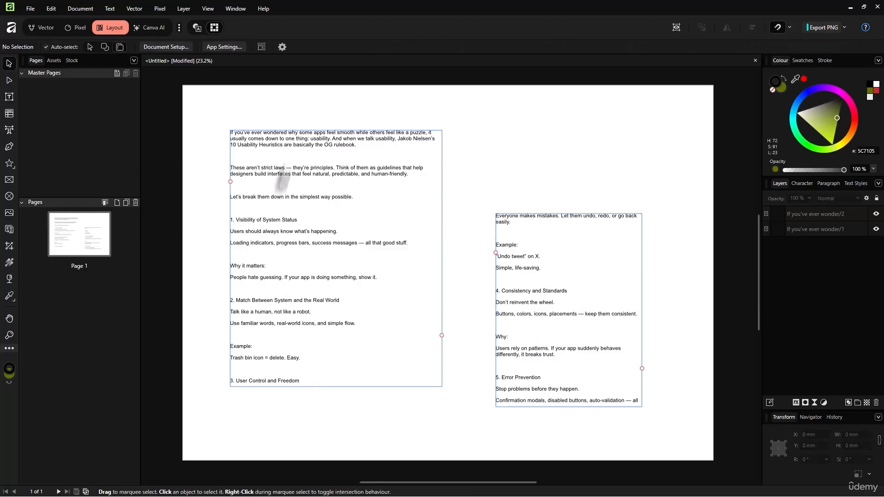
click(9, 80)
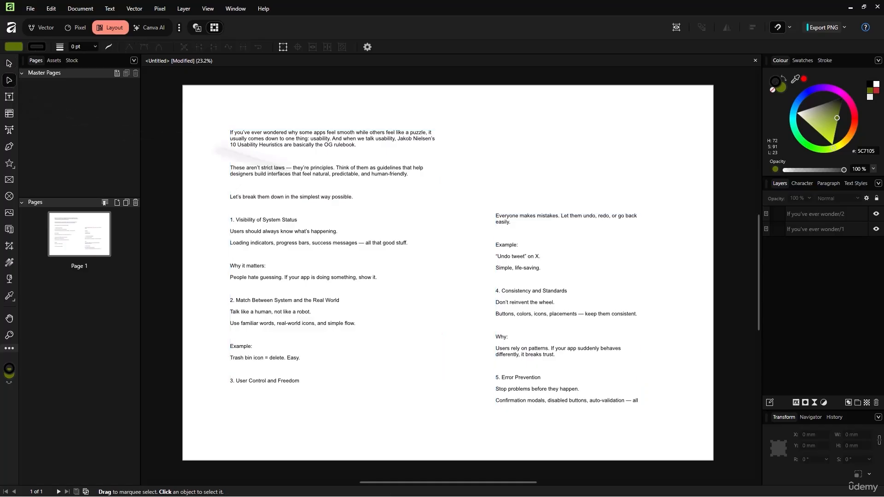
click(342, 172)
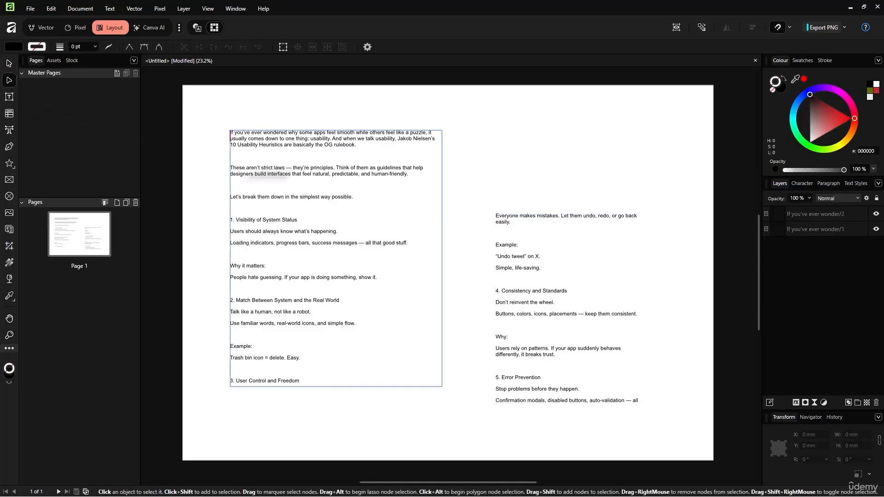
click(9, 65)
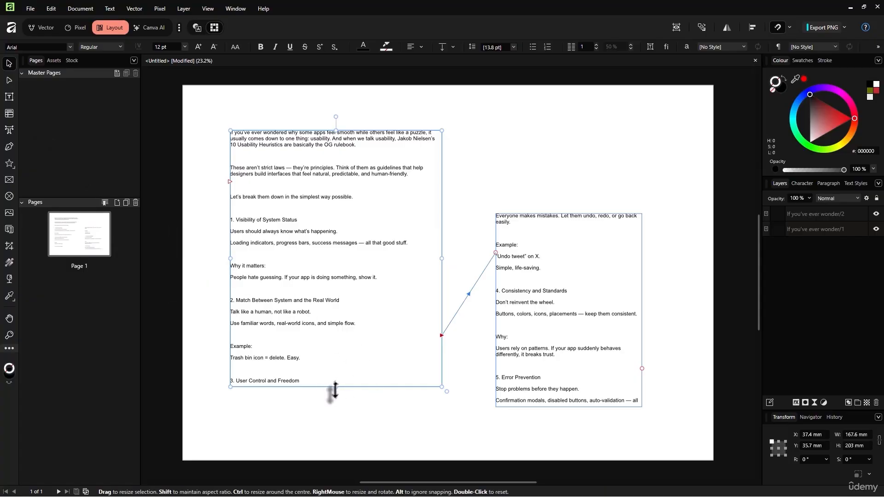
drag(335, 390, 336, 440)
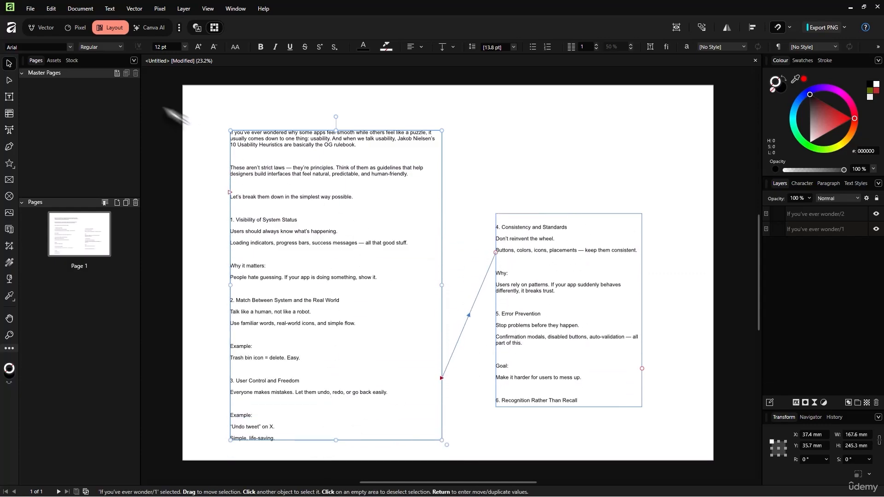
Step: Delete both linked text frames from the page
click(9, 114)
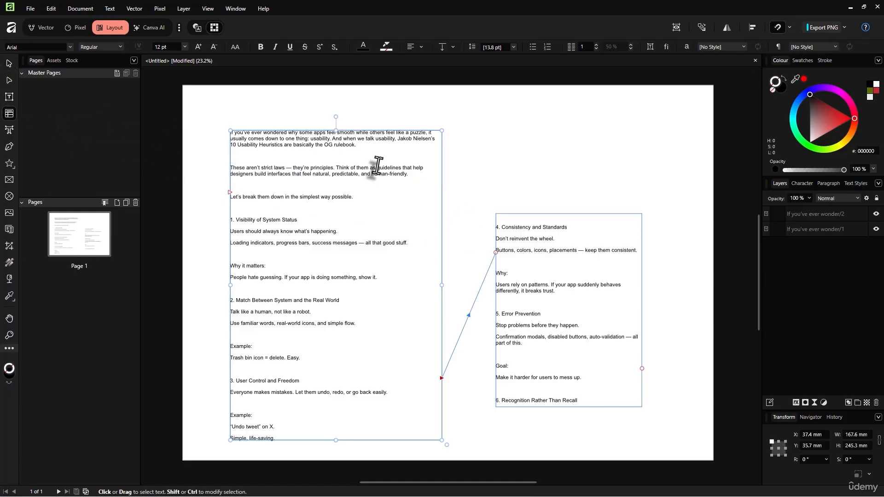
key(Delete)
key(Delete)
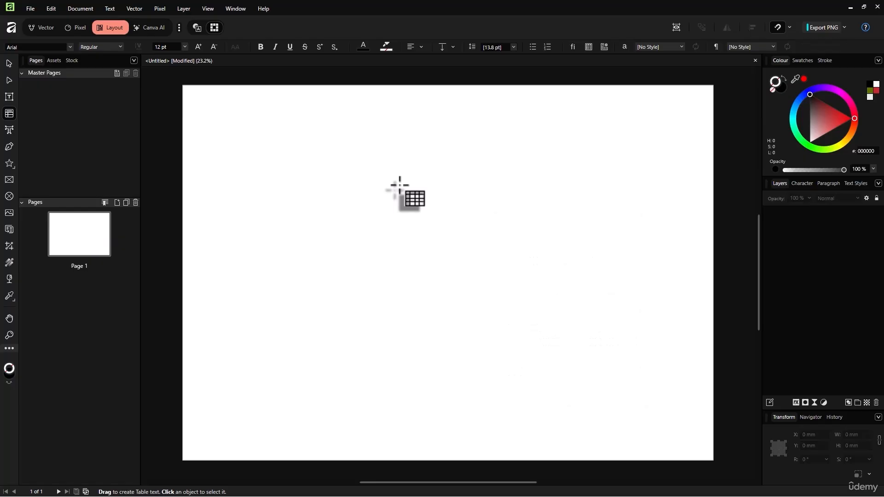
Step: Draw a table about 321 mm wide and 214 mm high on the empty page
right_click(13, 114)
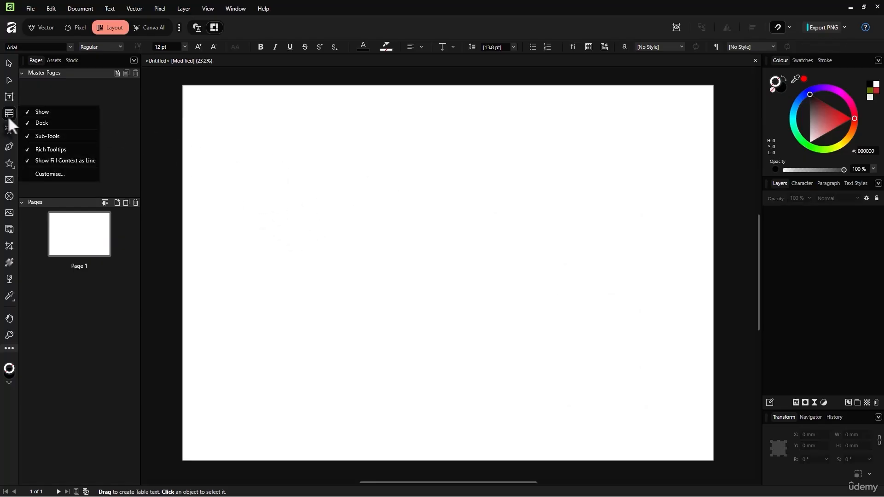
click(357, 205)
drag(279, 165, 685, 434)
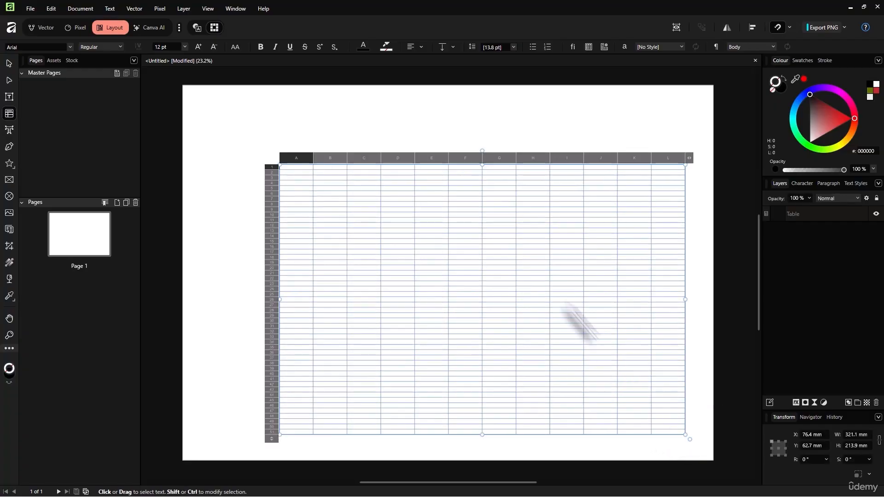
Step: Delete rows 19 to 51 from the table
click(272, 263)
key(shift+Down)
key(shift+Down)
key(shift+Down)
key(shift+Down)
key(shift+Down)
key(shift+Down)
key(shift+Down)
key(shift+Down)
key(shift+Down)
key(shift+Down)
key(shift+Down)
key(shift+Down)
key(shift+Down)
key(shift+Down)
key(shift+Down)
key(shift+Down)
key(shift+Down)
key(shift+Down)
key(shift+Down)
key(shift+Down)
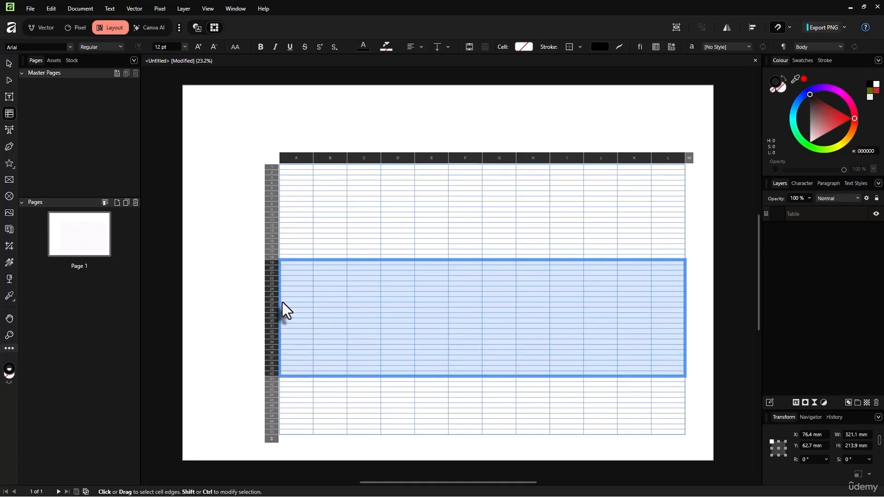
key(shift+Down)
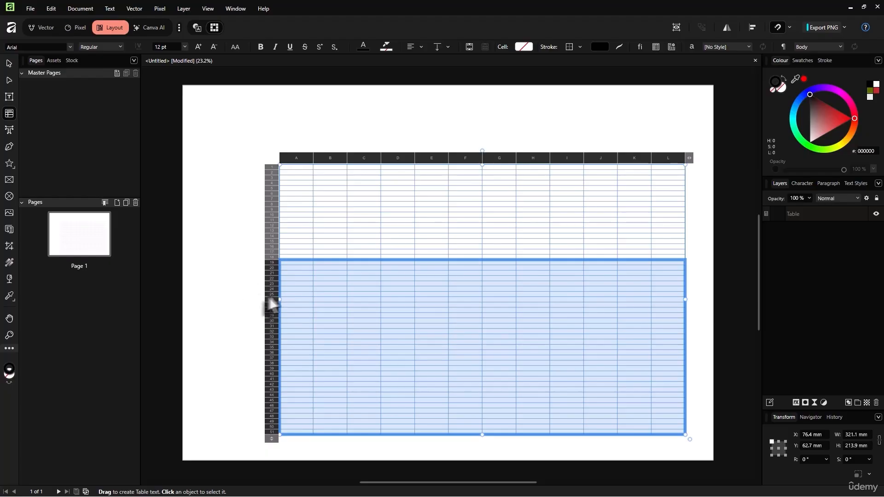
right_click(274, 283)
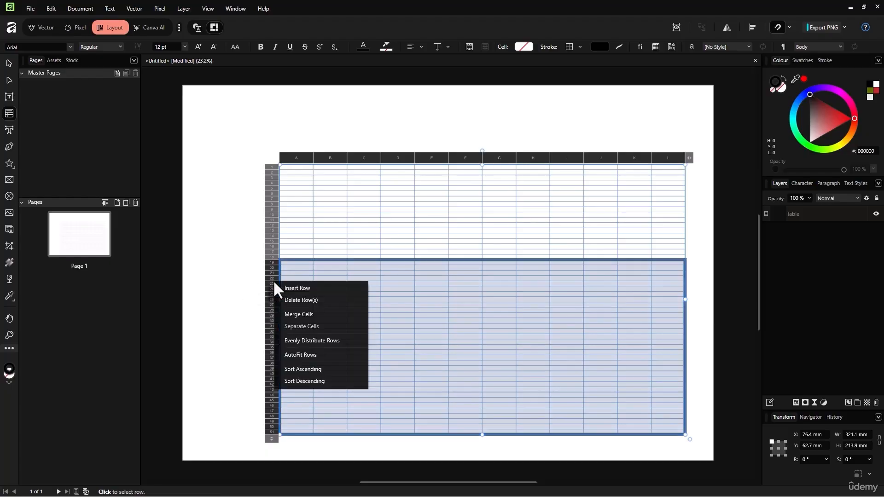
click(303, 299)
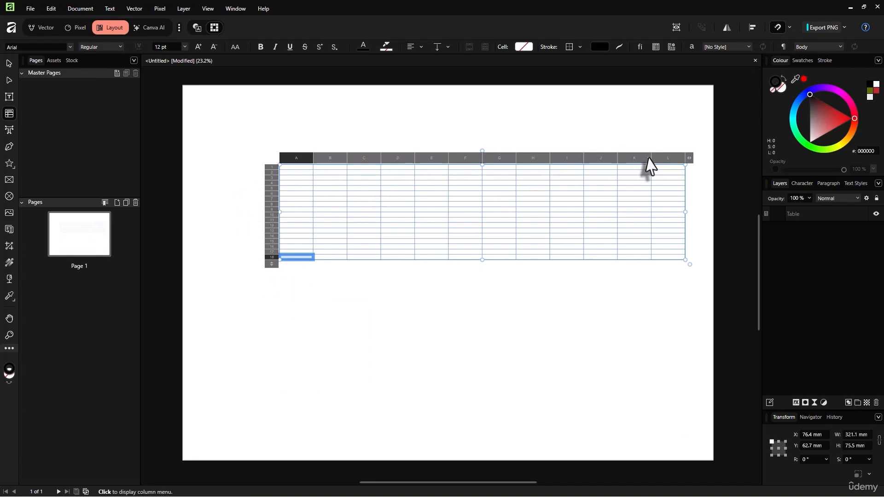
Step: Delete columns F to L from the table
click(661, 158)
key(shift+Left)
key(shift+Left)
key(shift+Left)
key(shift+Left)
key(shift+Left)
key(shift+Left)
key(shift+Left)
key(shift+Left)
key(shift+Left)
key(shift+Right)
key(shift+Right)
key(shift+Right)
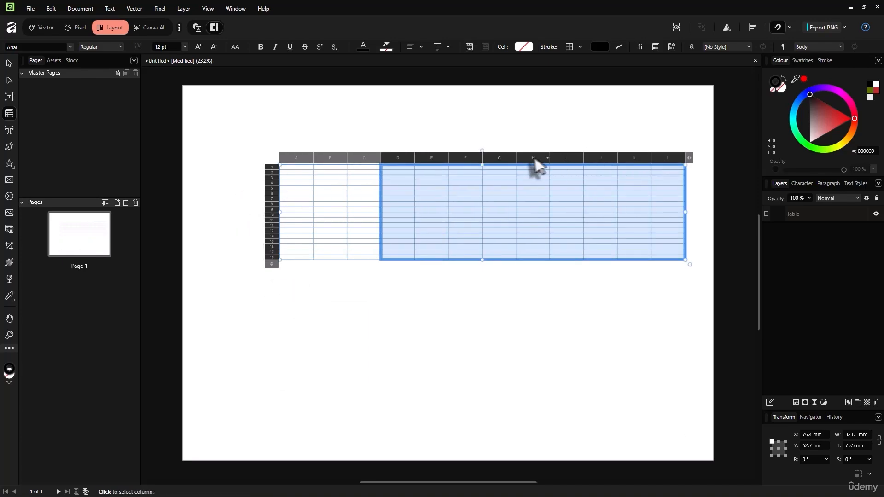
right_click(500, 158)
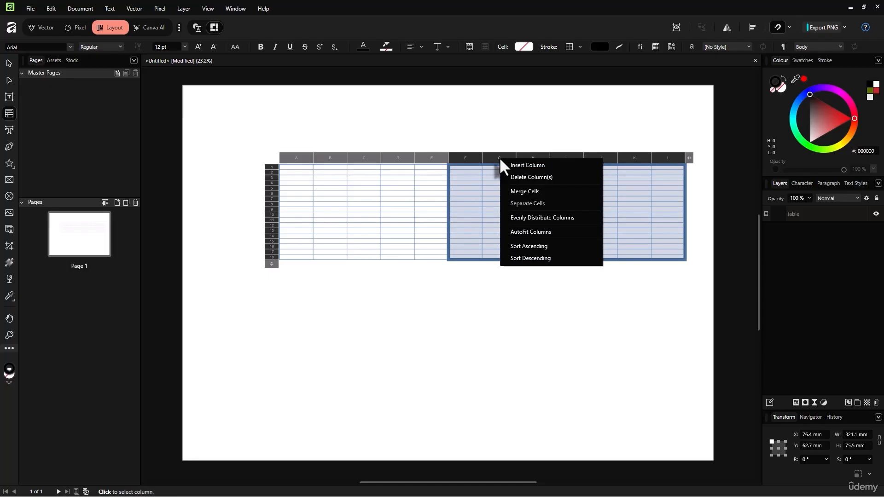
click(529, 175)
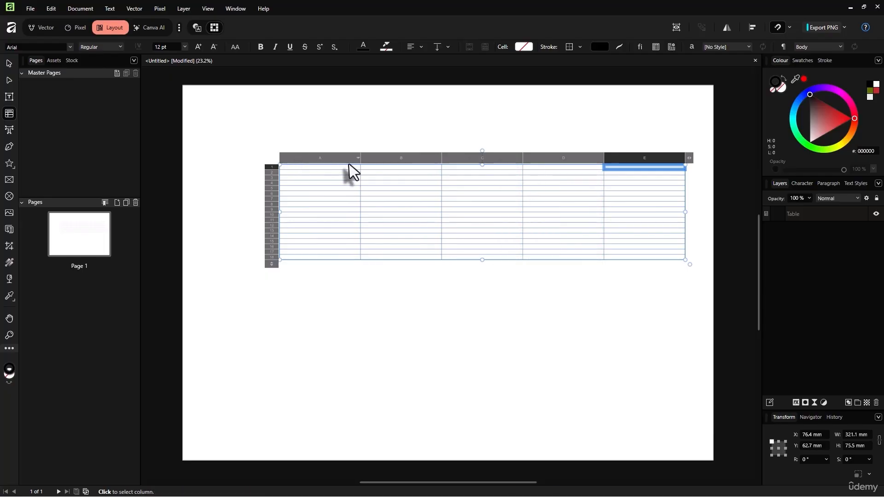
Step: Stretch the table's bottom edge downward to a table height of about 211 mm
drag(479, 261, 503, 435)
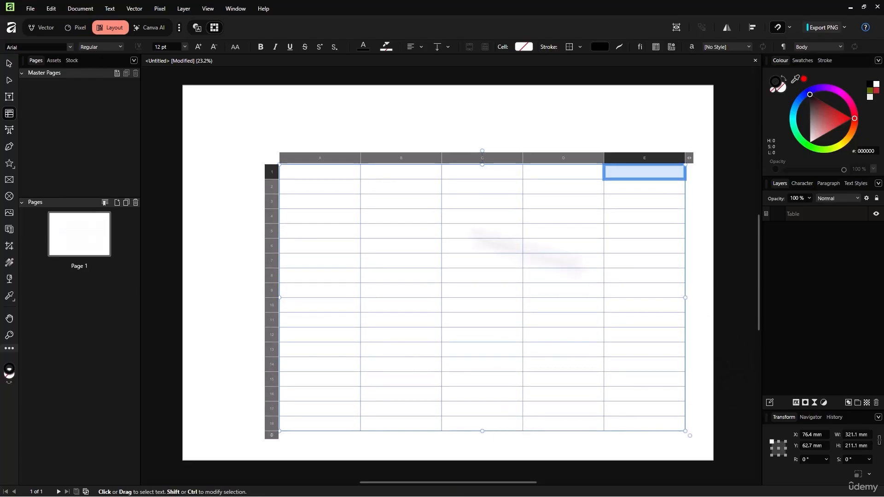
click(373, 214)
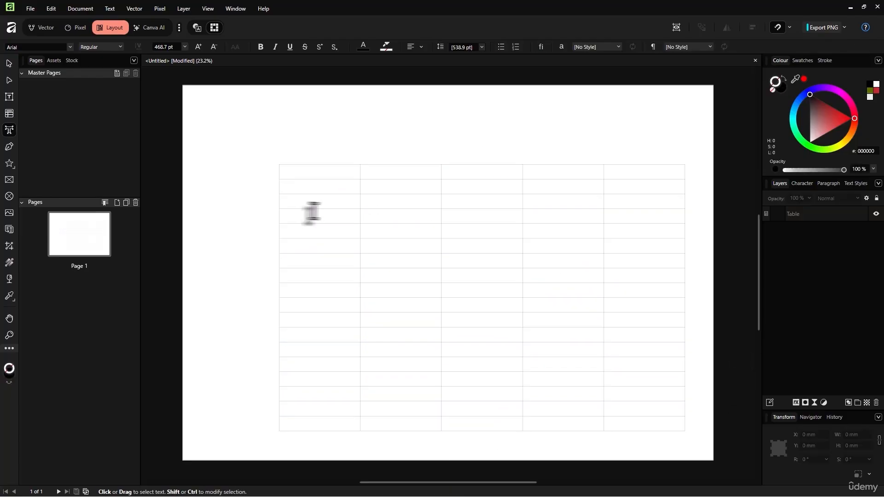
Step: Select the whole table and remove it from the page
click(805, 219)
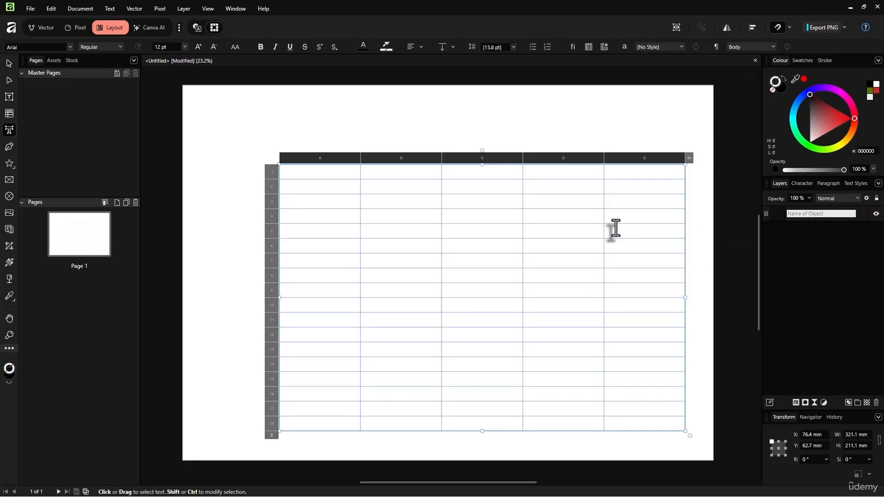
click(615, 248)
key(ctrl+z)
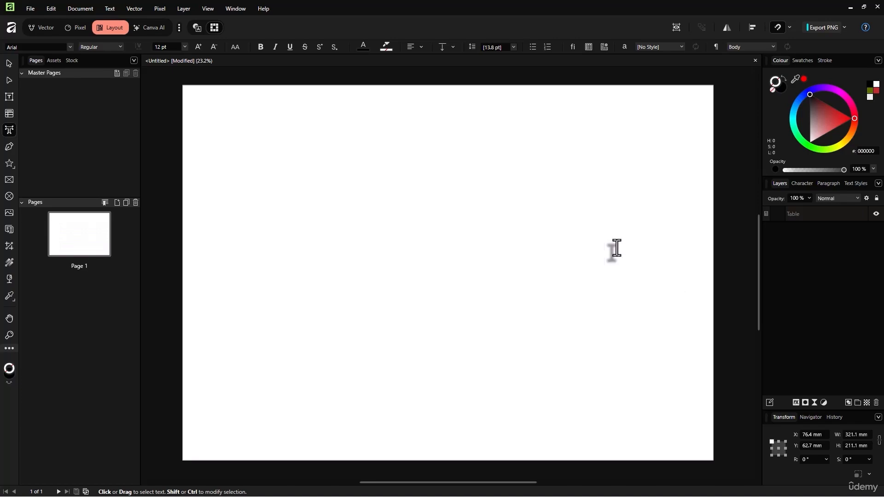
Step: Create the artistic text "afs" and scale it down to about 291 × 171 mm
right_click(11, 131)
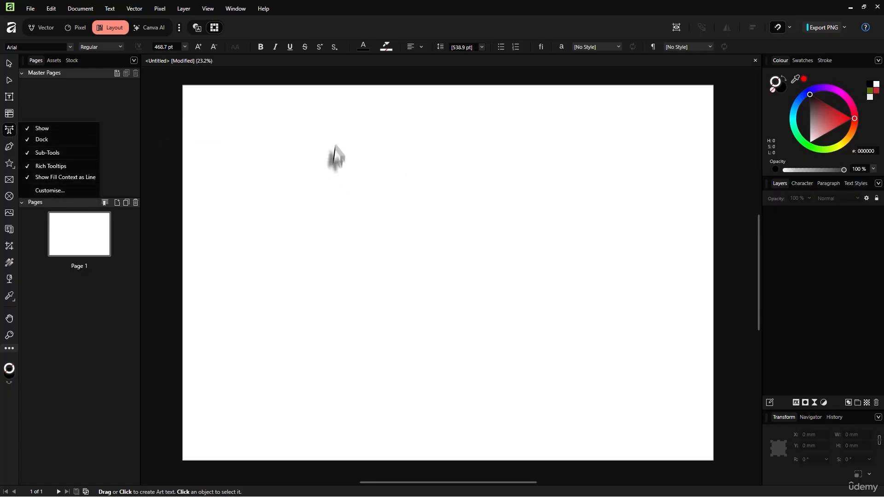
click(336, 165)
key(ctrl+z)
drag(241, 151, 559, 377)
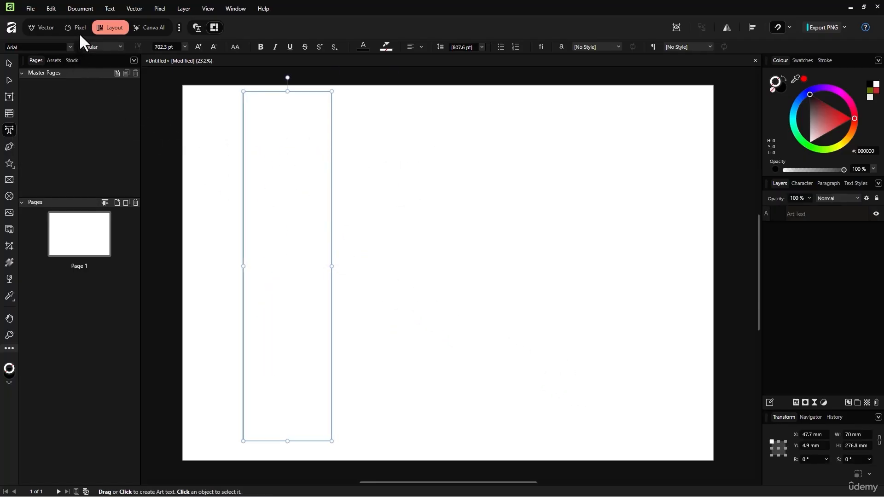
text(afs)
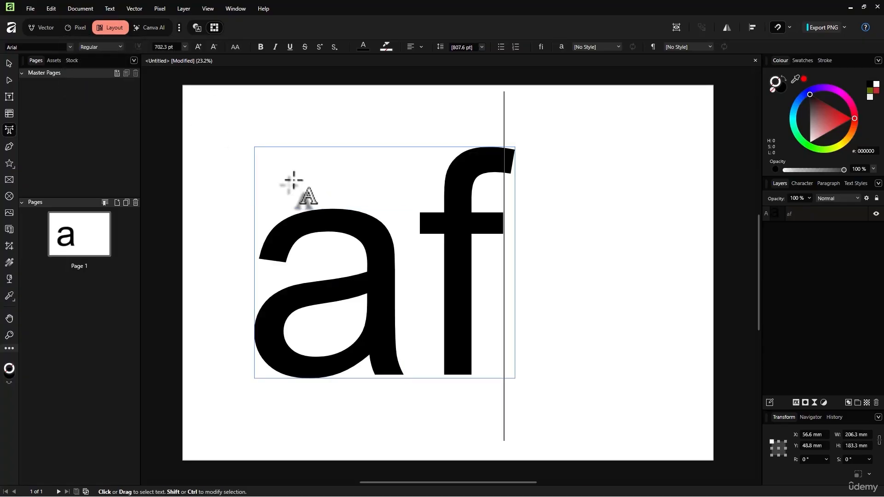
click(9, 63)
drag(648, 378, 622, 363)
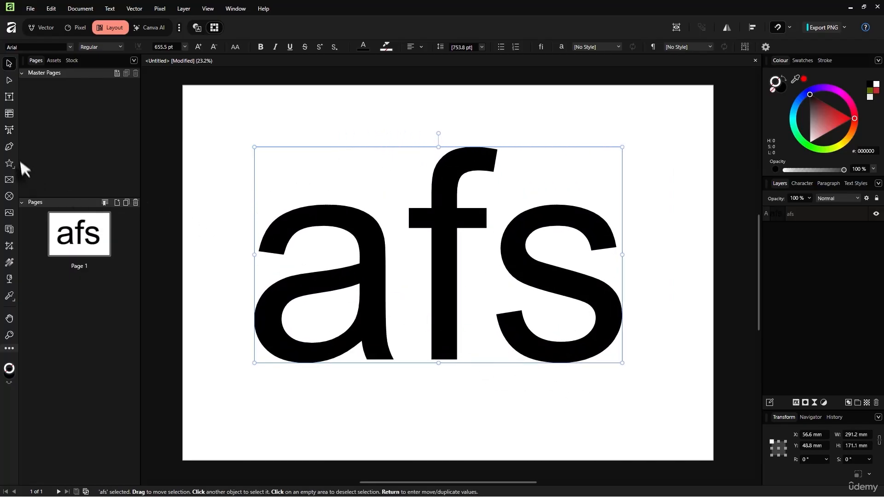
Step: Switch to the Pen tool and remove the "afs" text from the page
click(9, 147)
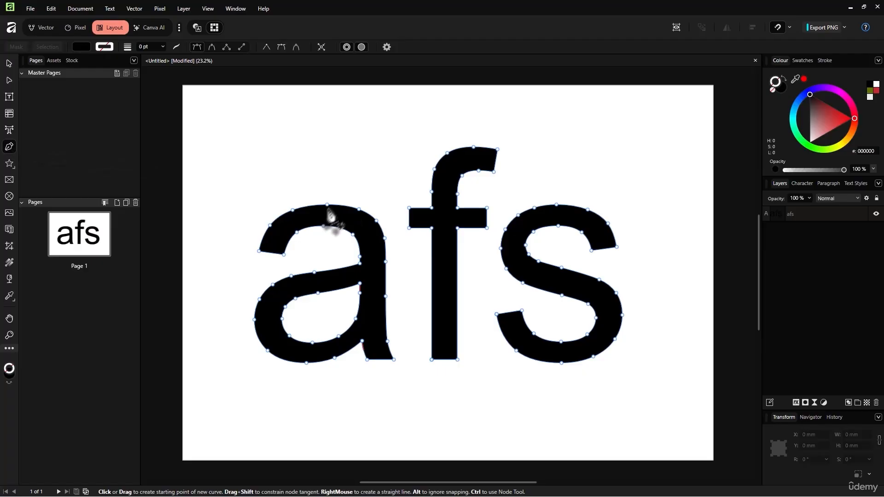
drag(327, 204, 330, 219)
key(ctrl+z)
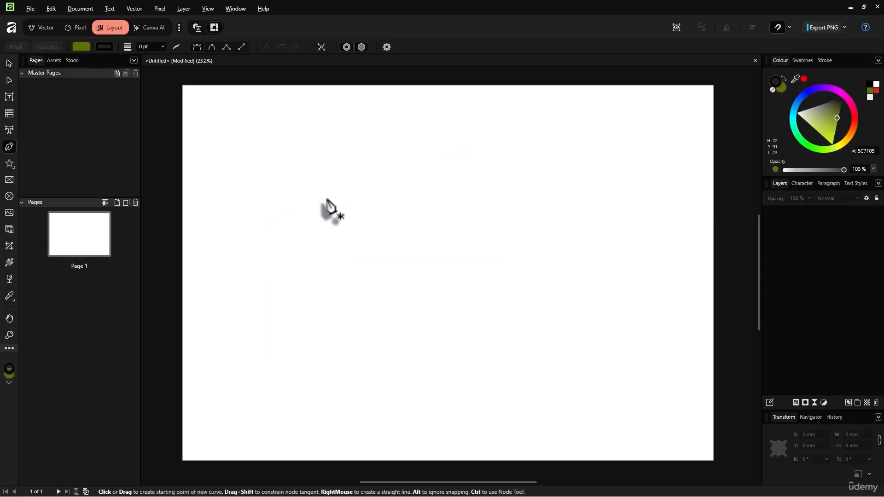
Step: Draw a closed five-node pen shape whose final segment is curved, and delete it
click(274, 292)
click(417, 358)
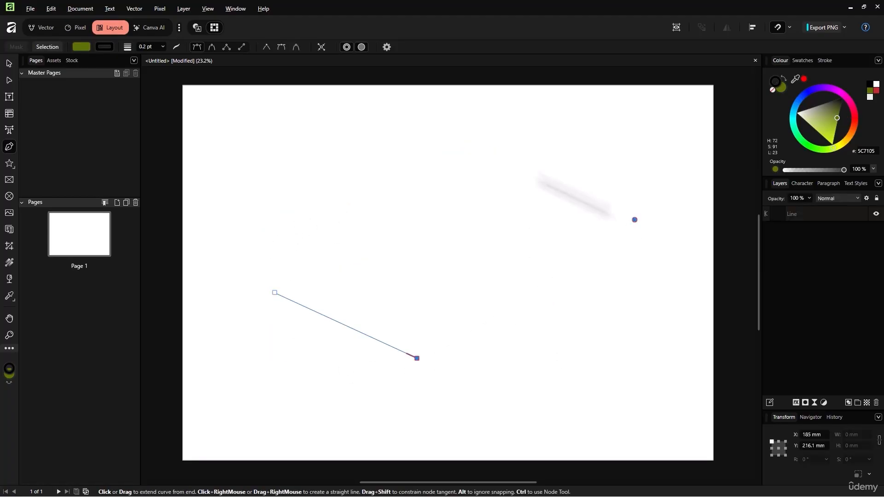
click(634, 219)
click(520, 157)
click(300, 172)
drag(274, 292, 314, 423)
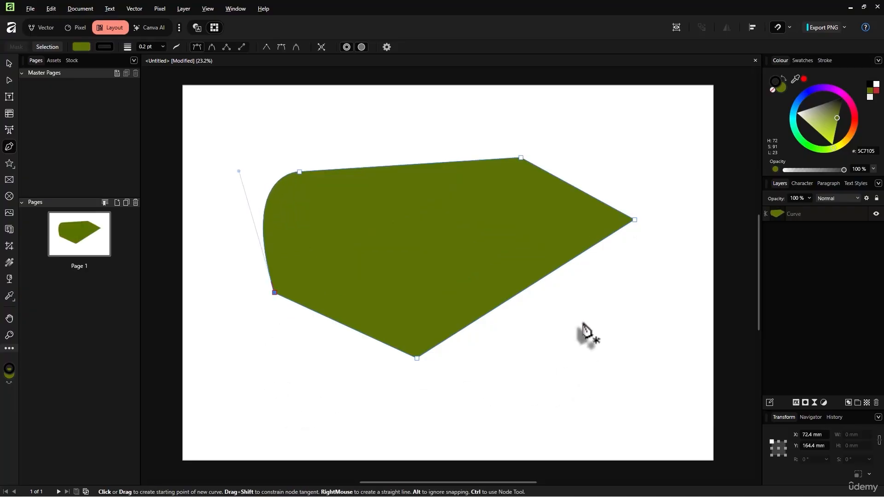
key(Delete)
key(Delete)
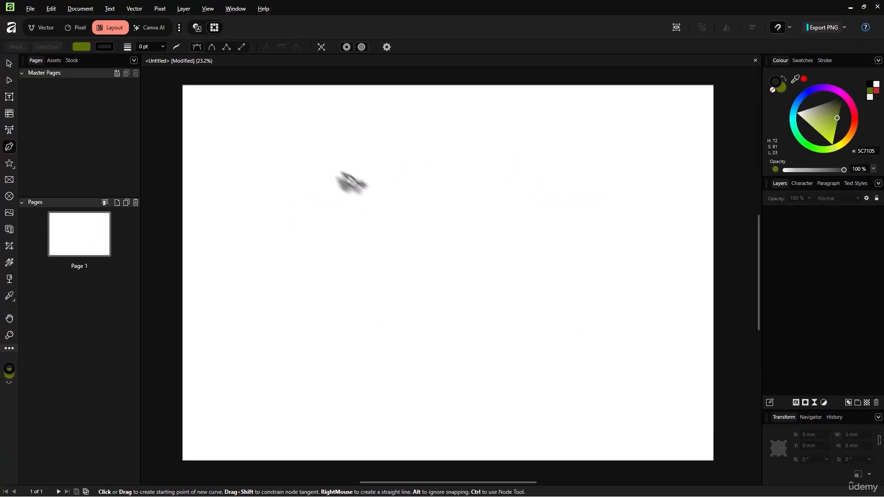
Step: Draw another closed pen shape across the page and delete its upper-left node followed by the whole shape
click(340, 170)
click(304, 308)
click(553, 345)
click(673, 259)
click(582, 182)
drag(515, 180, 328, 184)
key(Delete)
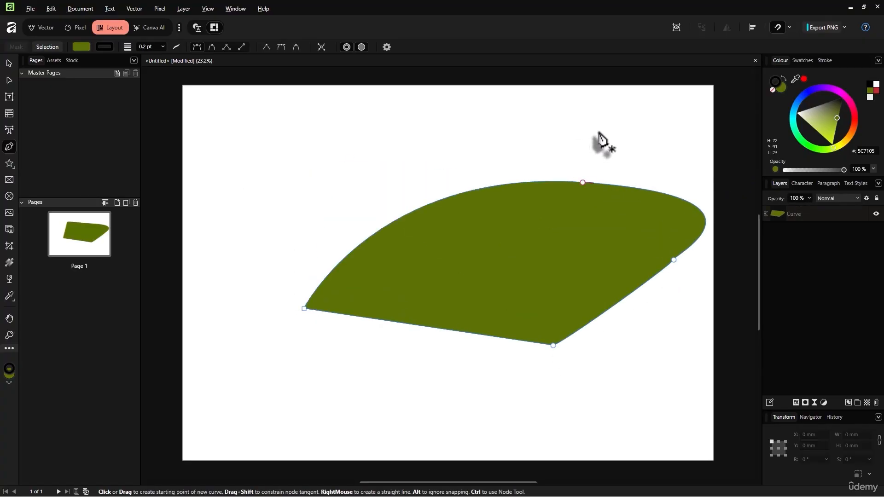
key(Delete)
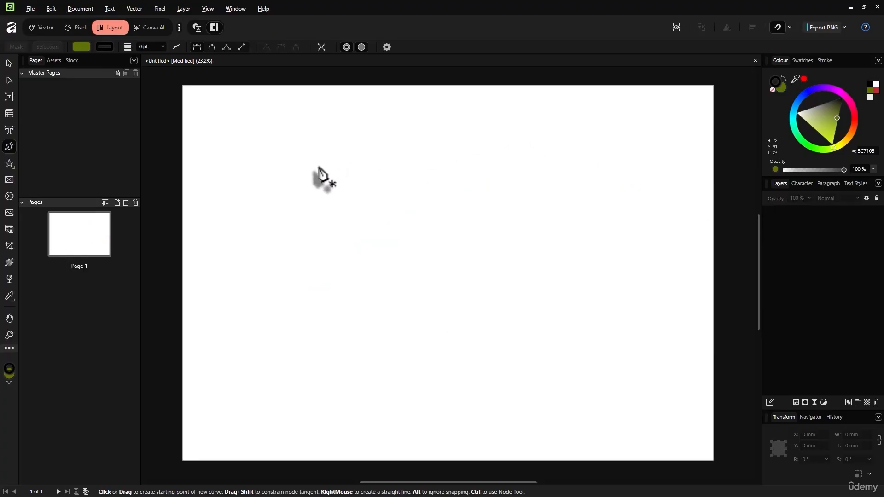
Step: Draw a closed three-node pen shape about 155 × 155 mm with vertical and horizontal straight sides and a bulging curved closing side
click(319, 166)
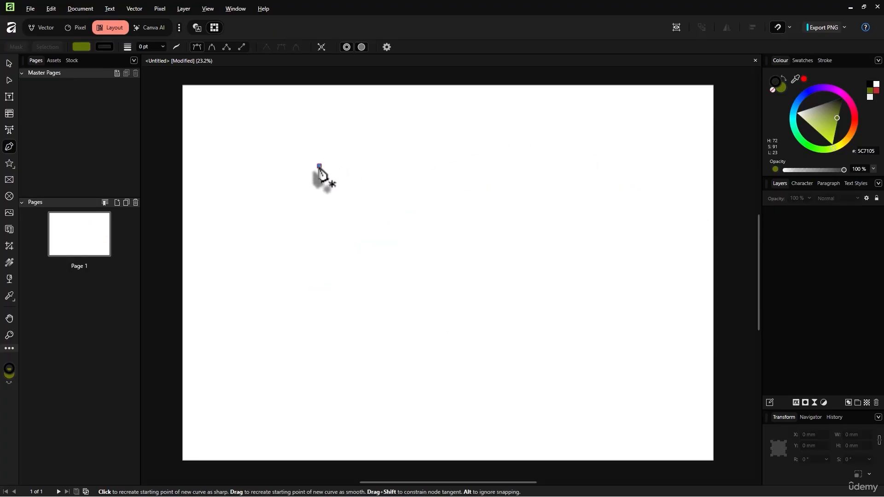
click(319, 355)
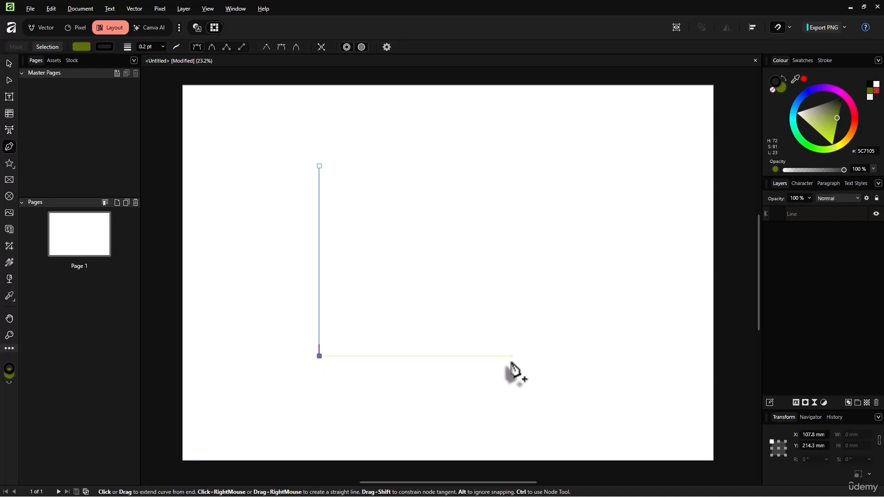
click(510, 356)
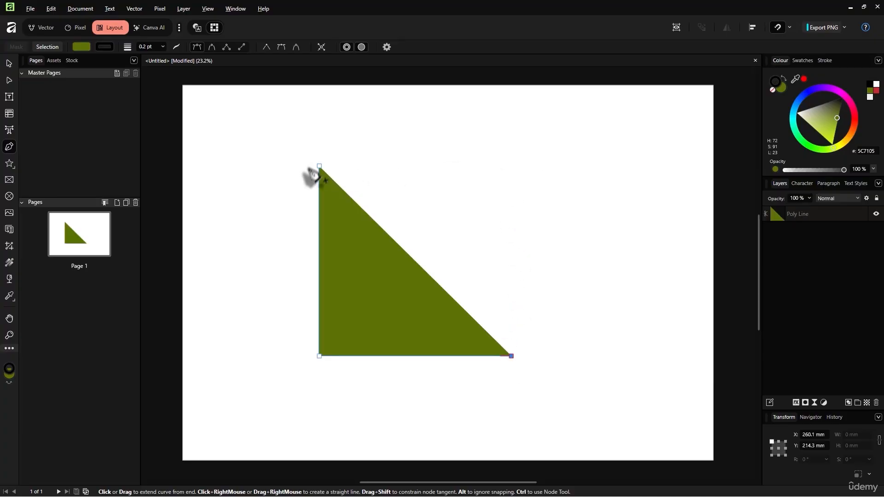
drag(320, 167, 270, 209)
drag(588, 233, 414, 211)
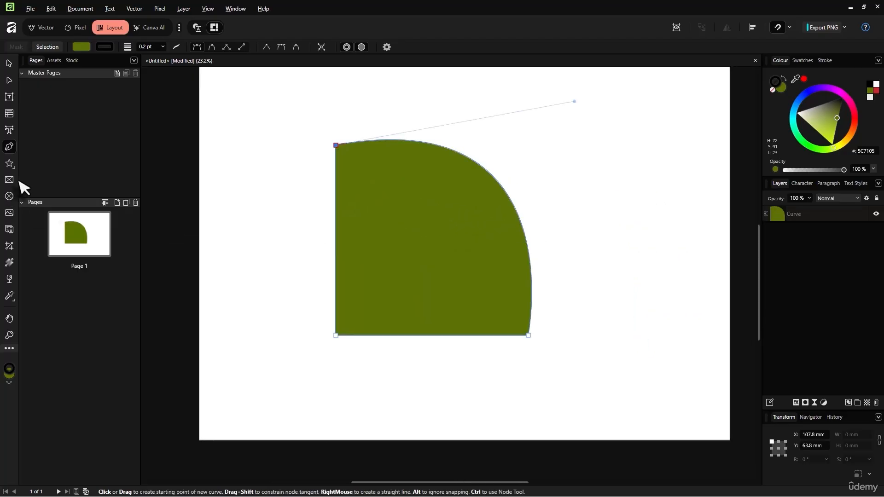
Step: Switch to the Rectangle tool and delete the curved pen shape from the page
click(8, 163)
click(11, 165)
click(41, 157)
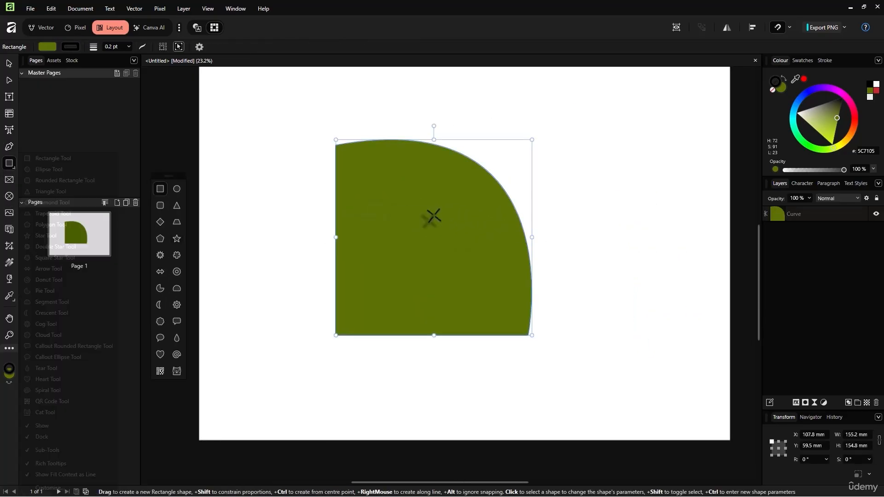
click(418, 214)
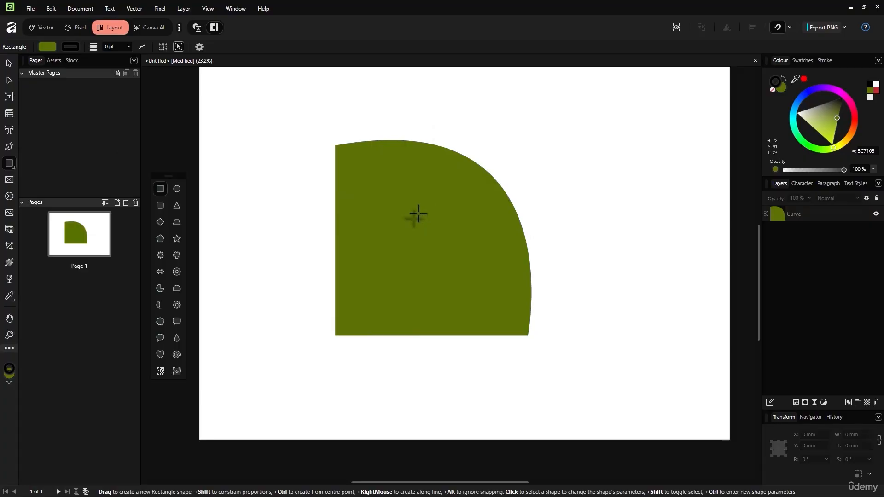
click(827, 217)
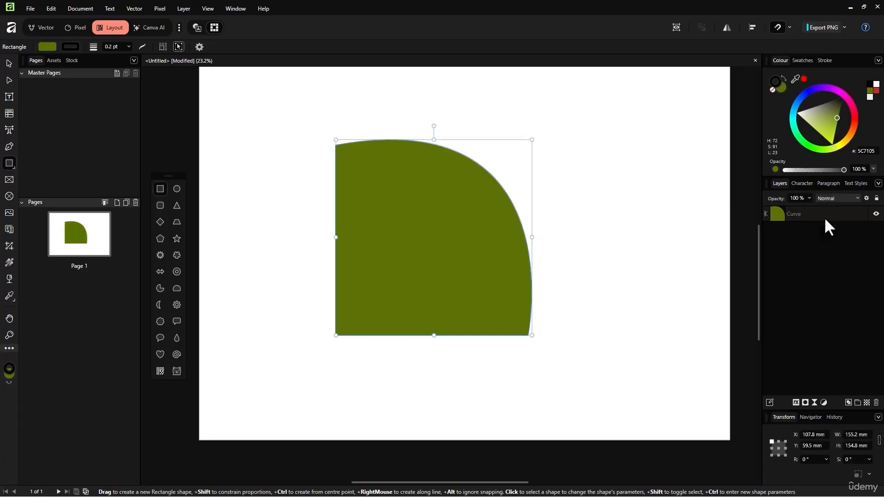
key(Delete)
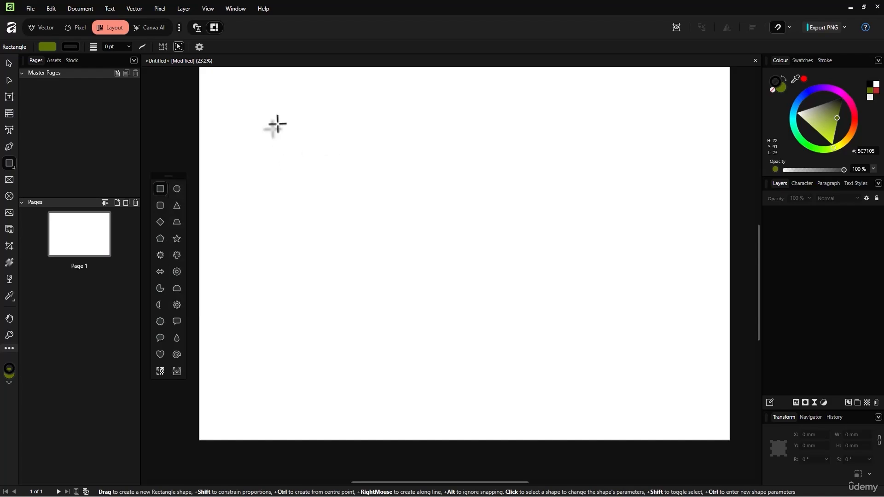
Step: Draw a rectangle in the page's upper-left area and an ellipse about 75 × 82 mm in its upper-right area
drag(278, 123, 418, 216)
click(177, 188)
drag(530, 148, 624, 252)
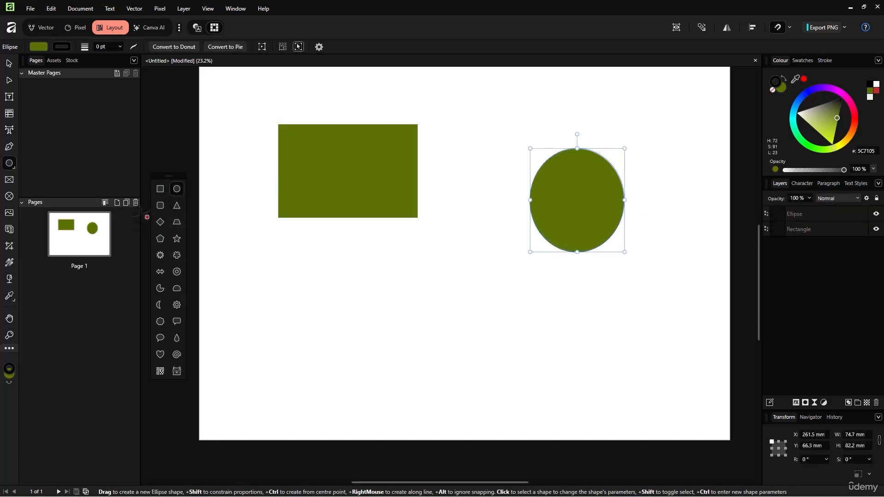
Step: Draw a rounded rectangle about 80 × 105 mm in the page's lower-left area and a triangle about 145 × 78 mm in its lower-right area
click(161, 207)
drag(266, 282, 367, 415)
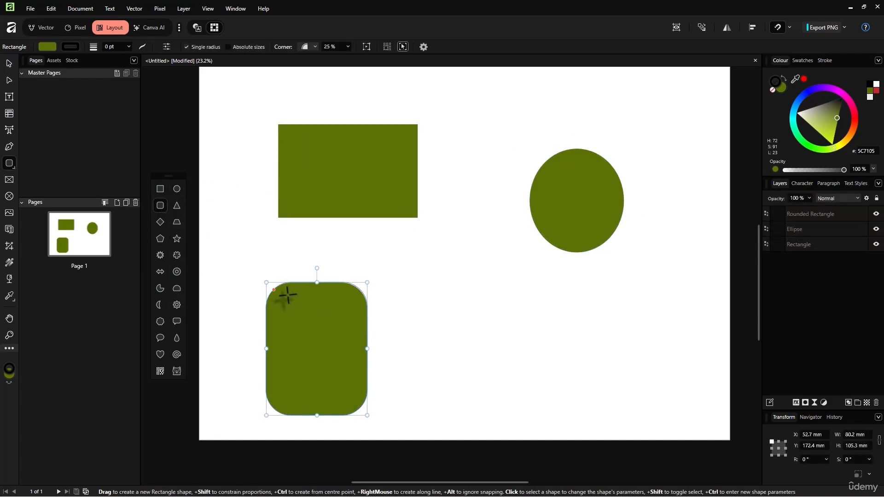
mouse_move(271, 288)
mouse_down()
mouse_move(275, 301)
mouse_move(270, 295)
mouse_up()
click(177, 205)
drag(513, 307, 698, 405)
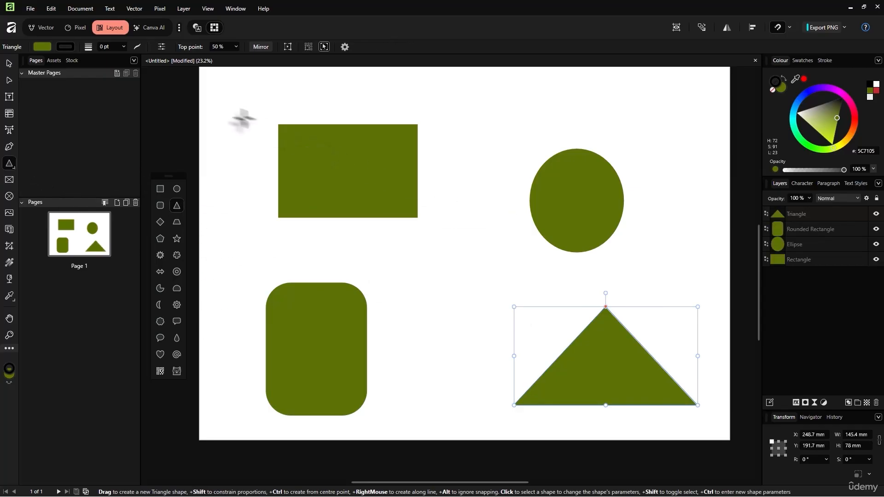
Step: Delete all four shapes from the page and clear the marquee selection
key(m)
drag(246, 121, 636, 409)
key(Delete)
key(Delete)
key(Delete)
key(Delete)
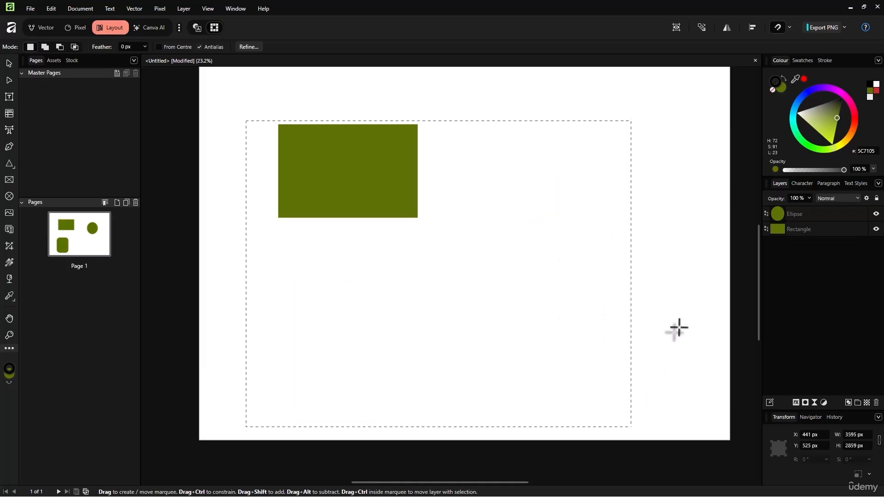
key(ctrl+d)
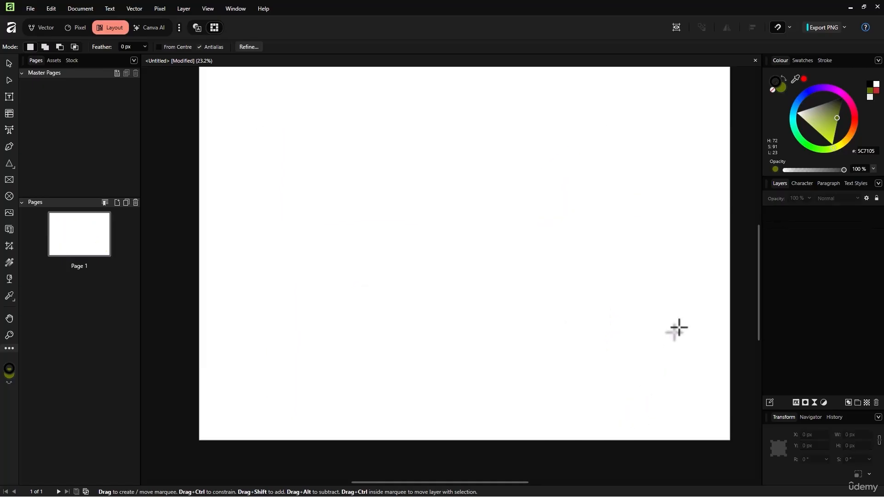
Step: Draw a rectangular picture frame about 293 × 183 mm and fill it with the Nielsen's 10 Usability Heuristics image
click(9, 181)
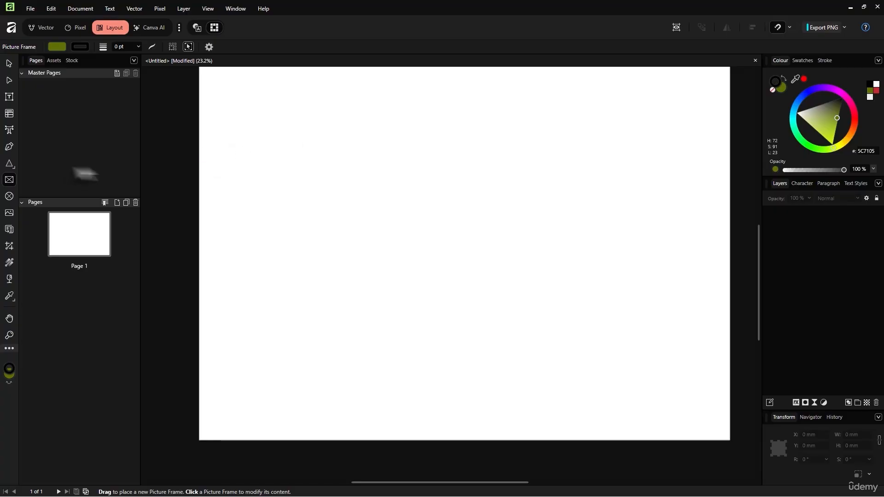
drag(253, 124, 622, 355)
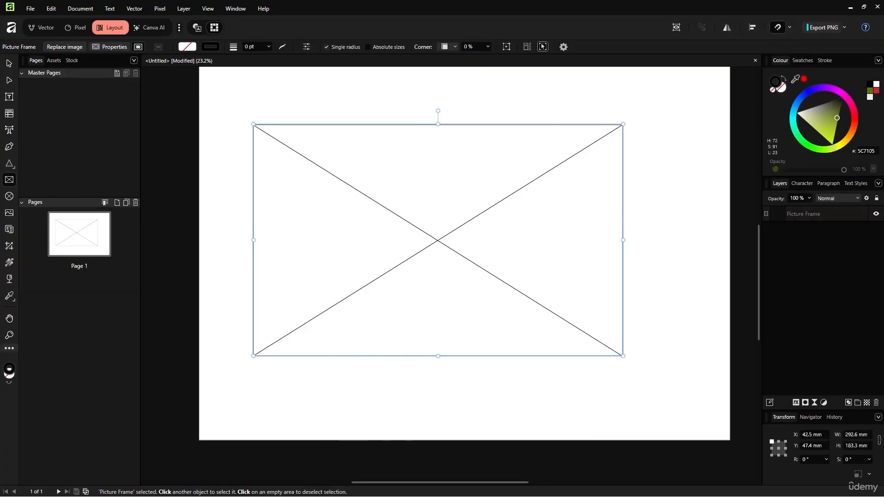
drag(140, 286, 506, 221)
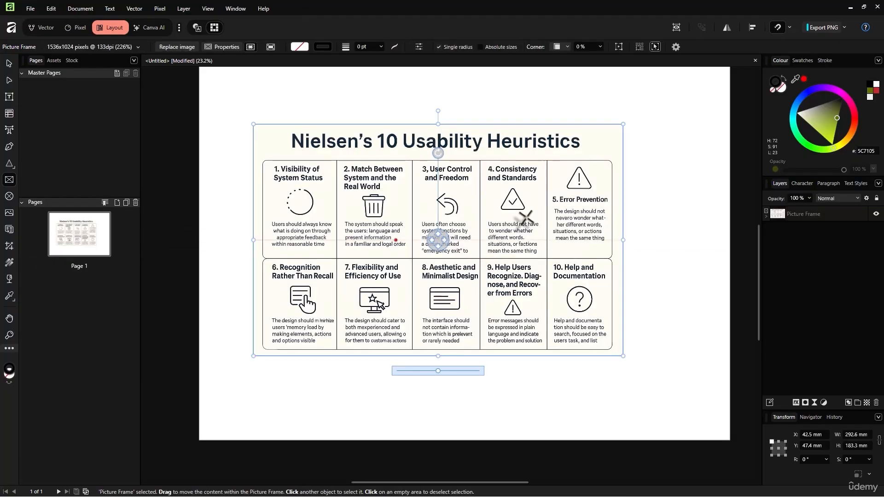
click(664, 223)
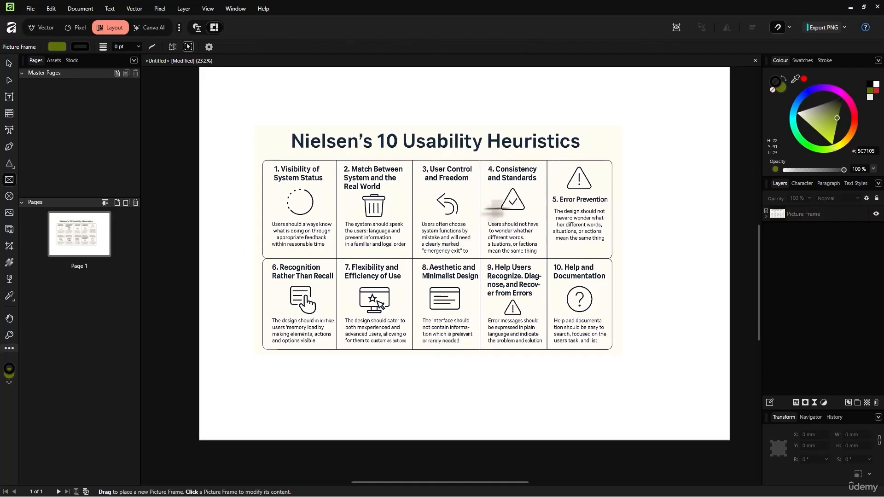
Step: Select the picture frame, adjust the scale of its image and enlarge the frame to about 352 × 224 mm
click(9, 65)
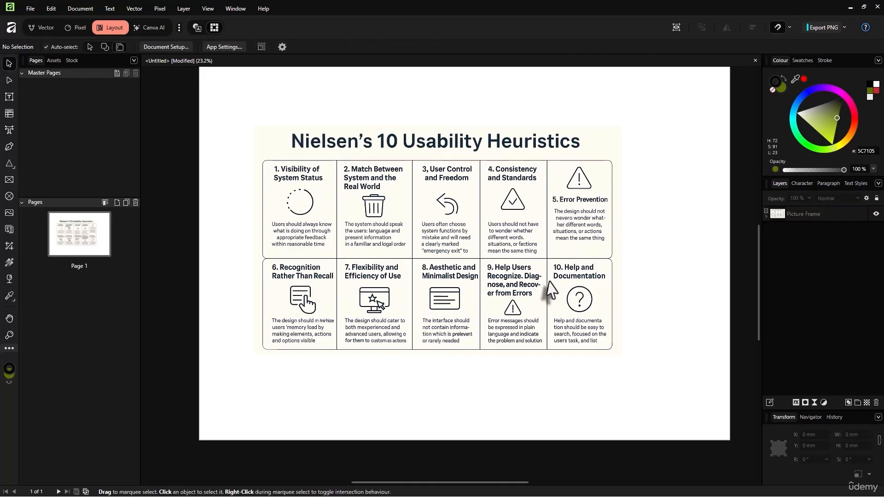
click(830, 214)
double_click(829, 215)
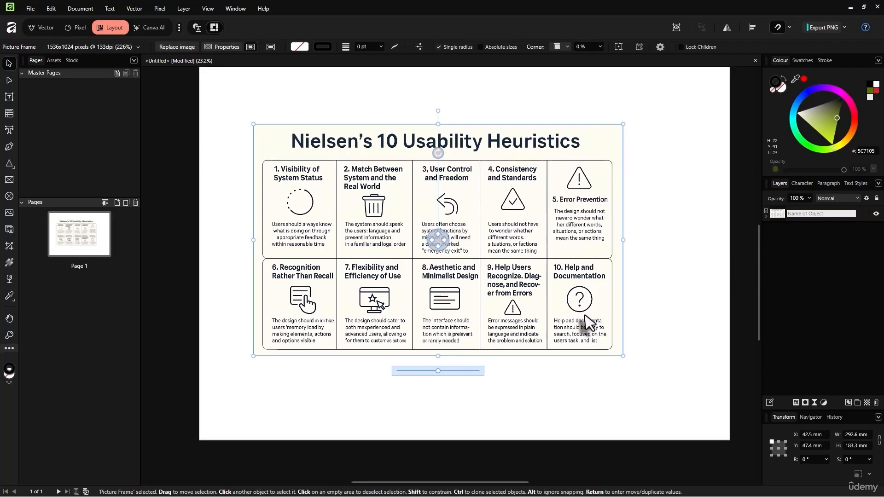
mouse_move(438, 372)
mouse_down()
mouse_move(452, 371)
mouse_move(438, 376)
mouse_up()
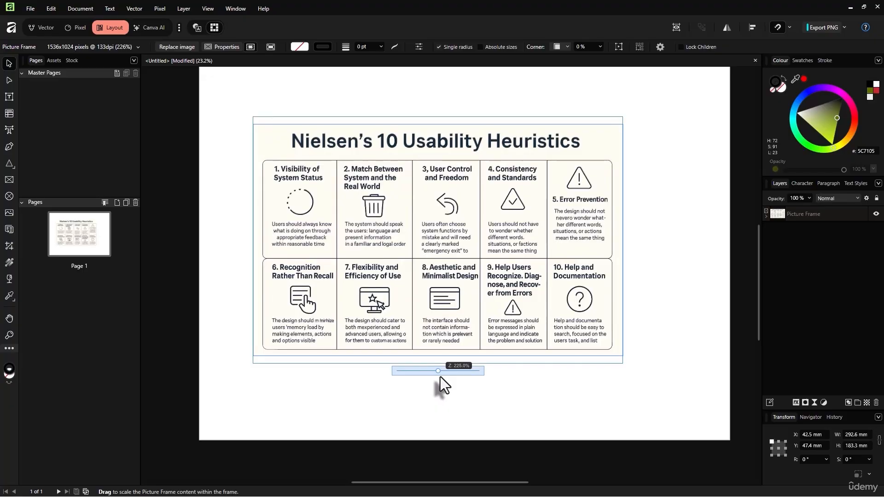
drag(615, 357, 716, 407)
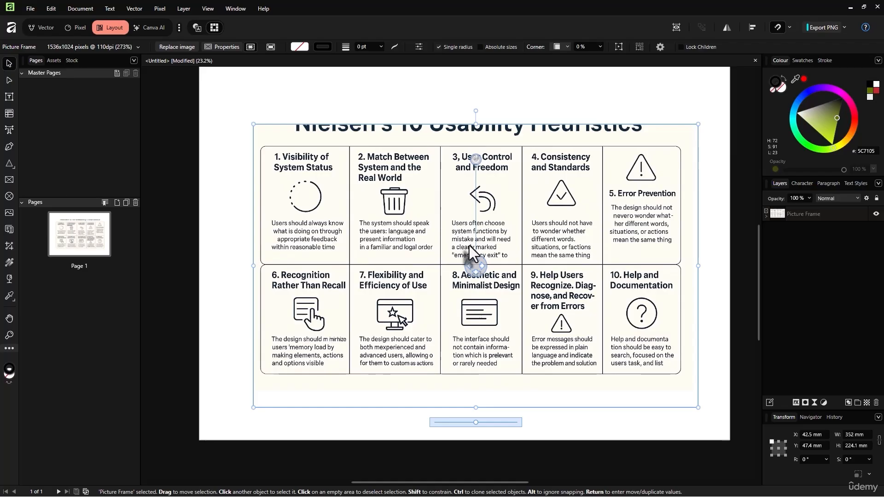
Step: Undo the picture frame edits back to an empty page
key(ctrl+z)
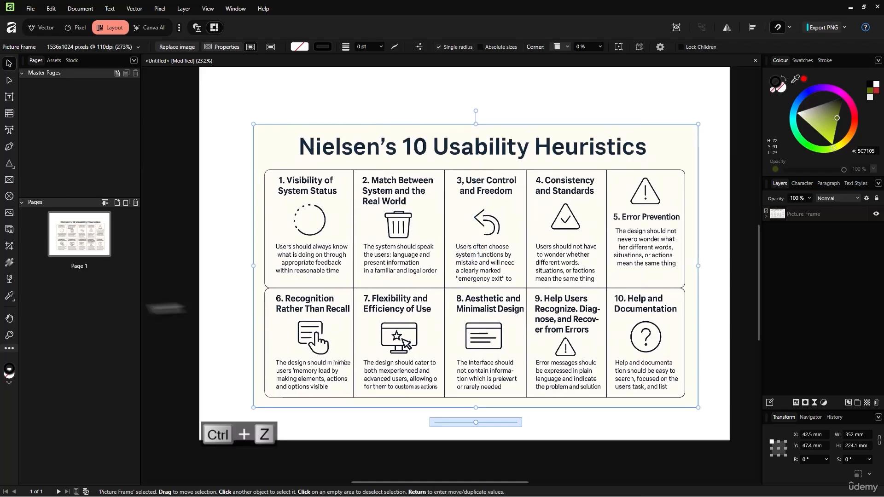
key(ctrl+z)
key(ctrl+z)
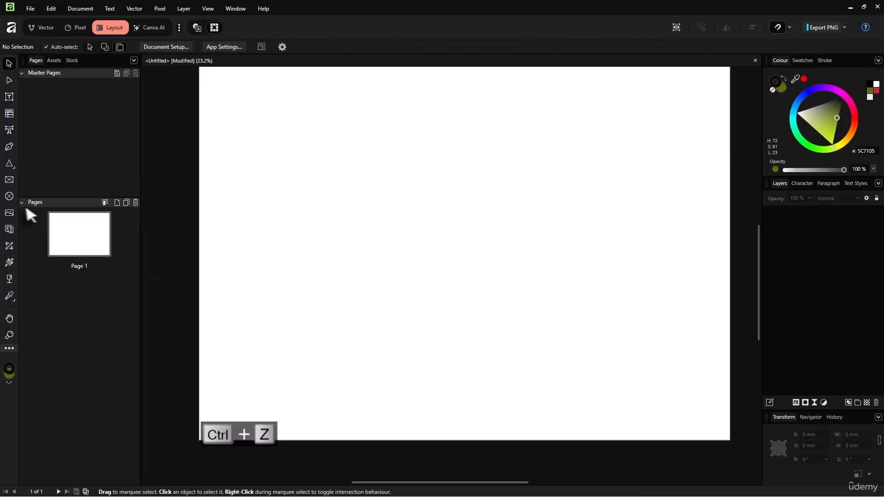
Step: Draw an elliptical picture frame about 304 × 184 mm and fill it with the usability heuristics image
click(10, 196)
drag(310, 143, 693, 375)
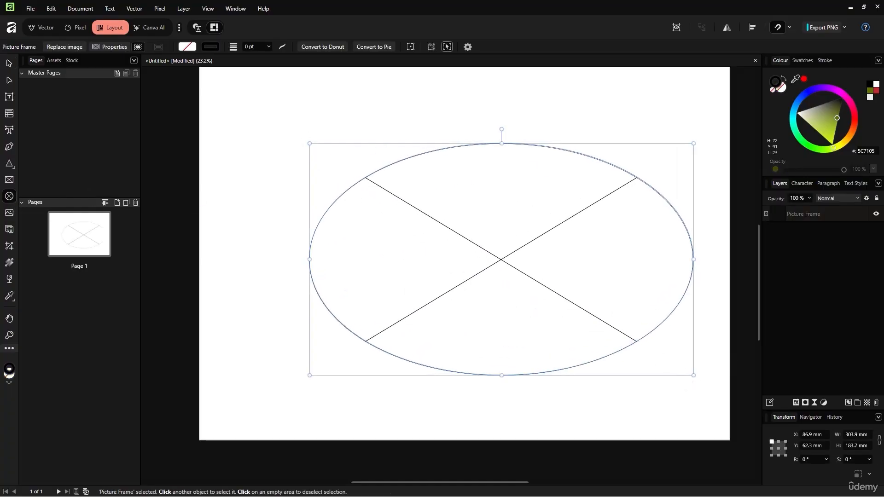
drag(490, 285, 492, 281)
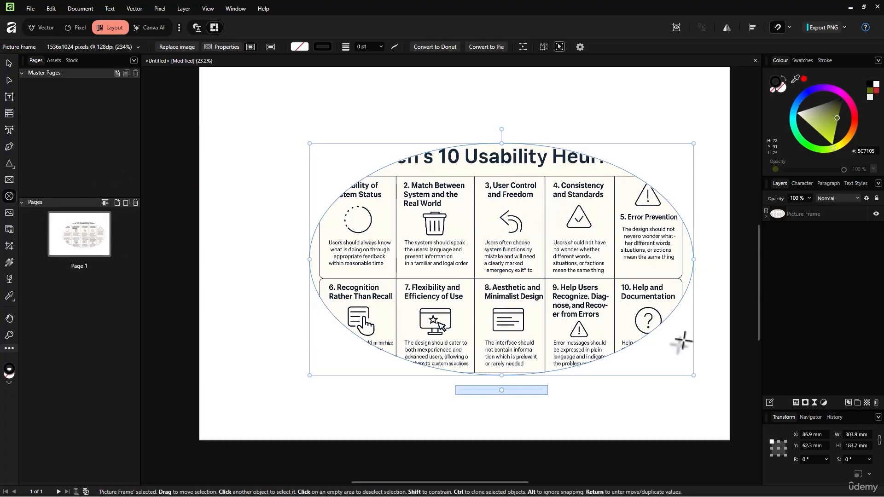
Step: Resize the elliptical picture frame to about 241 × 224 mm and delete it
drag(694, 375, 612, 428)
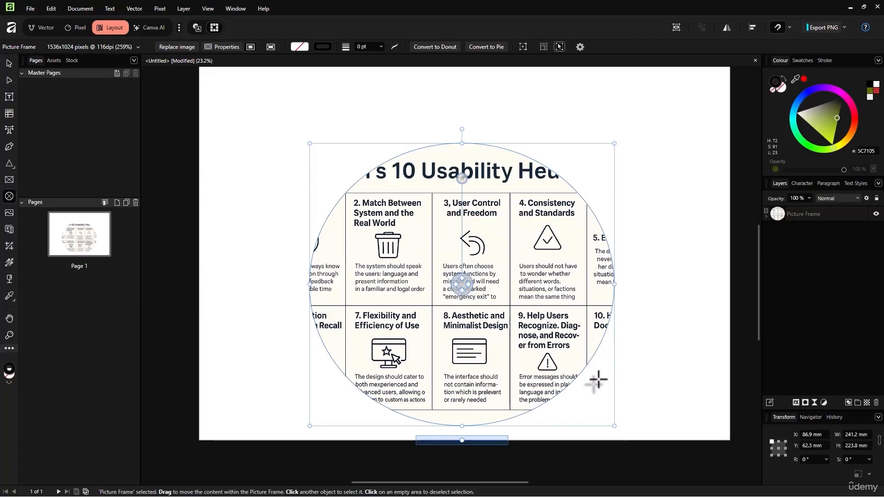
key(Delete)
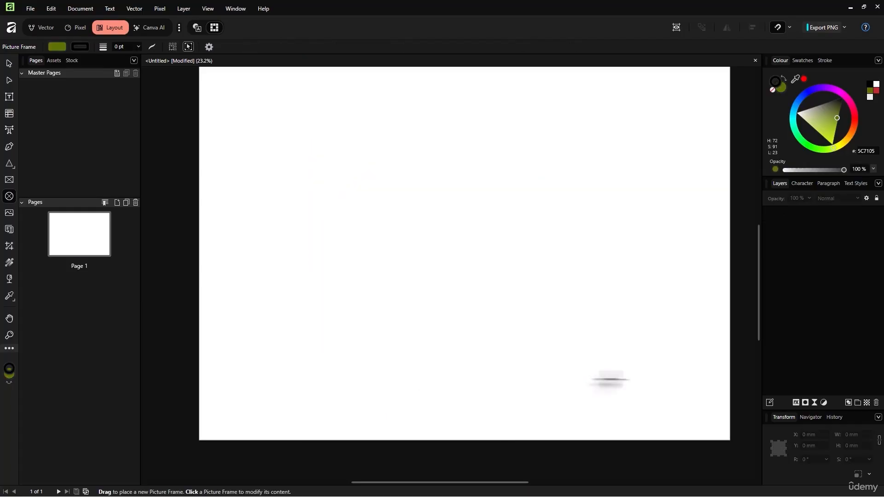
Step: Place "ChatGPT Image Nov 7, 2025, 01_23_11 PM.png" from Downloads on the page at about 299 × 200 mm
click(10, 216)
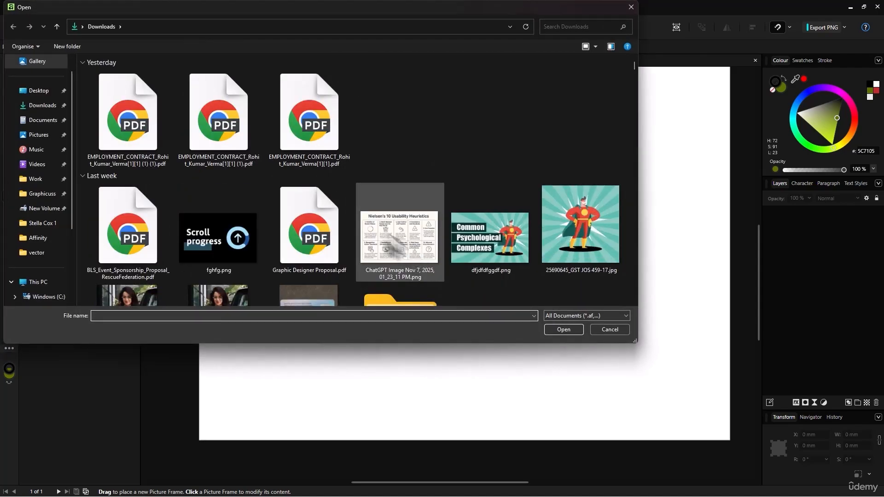
scroll(430, 217, down, 2)
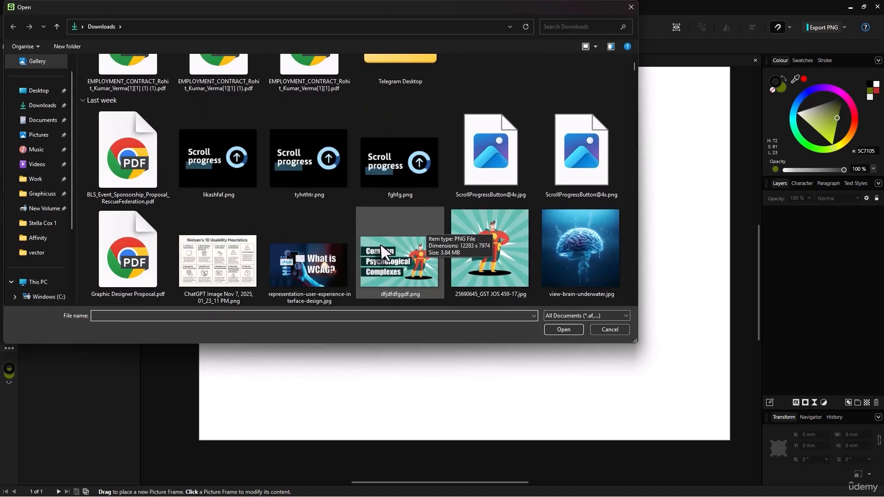
click(430, 216)
double_click(218, 260)
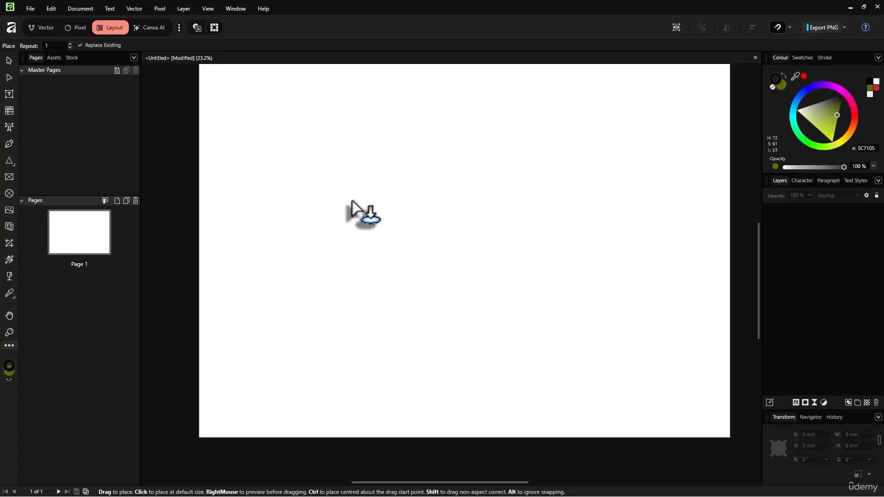
drag(312, 162, 706, 419)
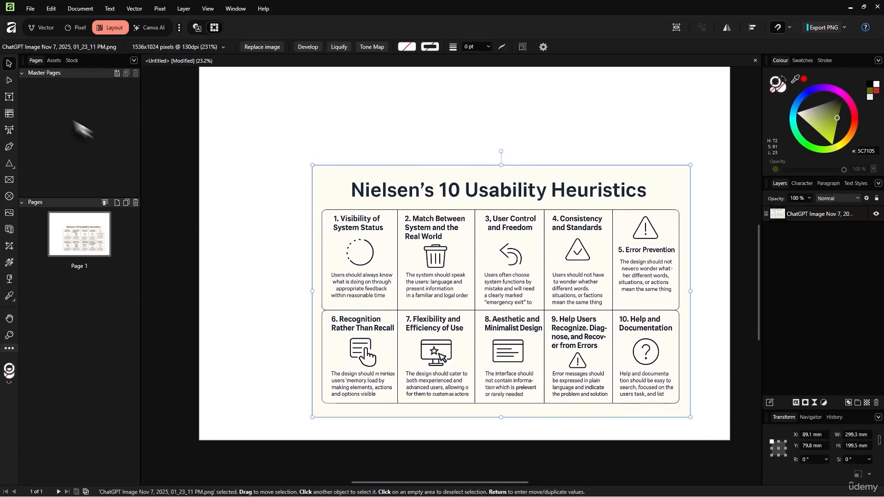
Step: Move the placed image toward the page's upper-left to about X 55 mm, Y 30 mm, and adjust it from its lower-right corner
drag(510, 290, 467, 227)
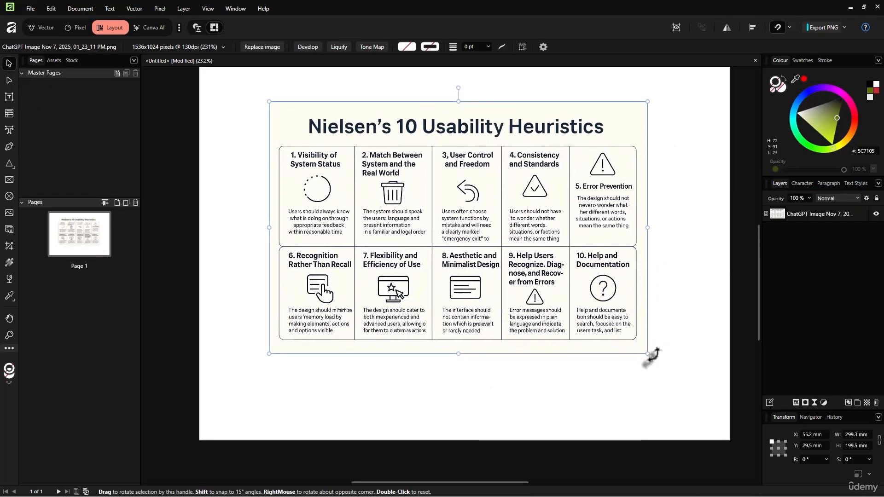
drag(647, 354, 631, 395)
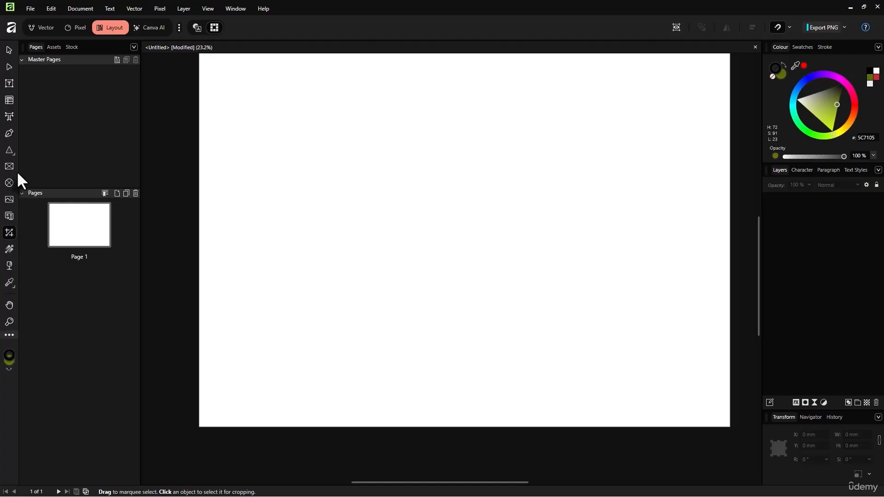
Step: Draw three overlapping triangles descending diagonally across the page, the first about 124 × 108 mm and the last about 151 × 114 mm
click(9, 151)
drag(295, 160, 451, 297)
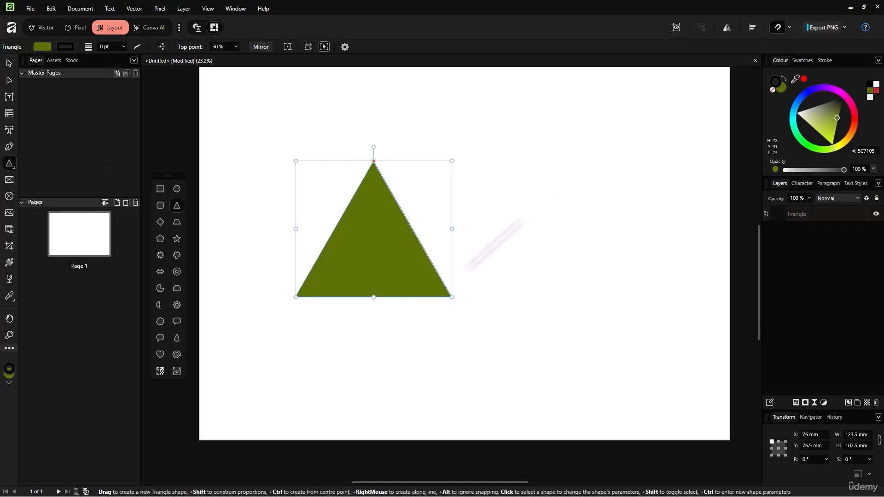
drag(405, 185, 549, 338)
drag(429, 246, 620, 389)
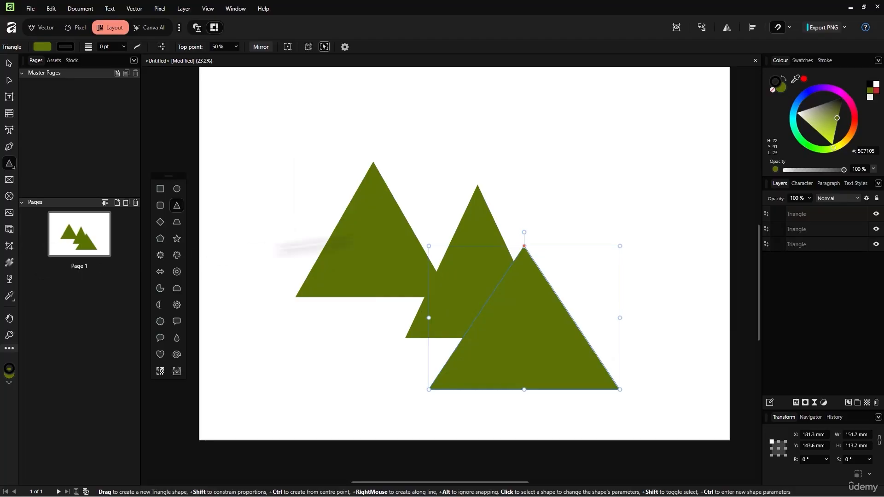
Step: Select all three triangles with the crop tool and group them
click(10, 246)
drag(296, 152, 586, 426)
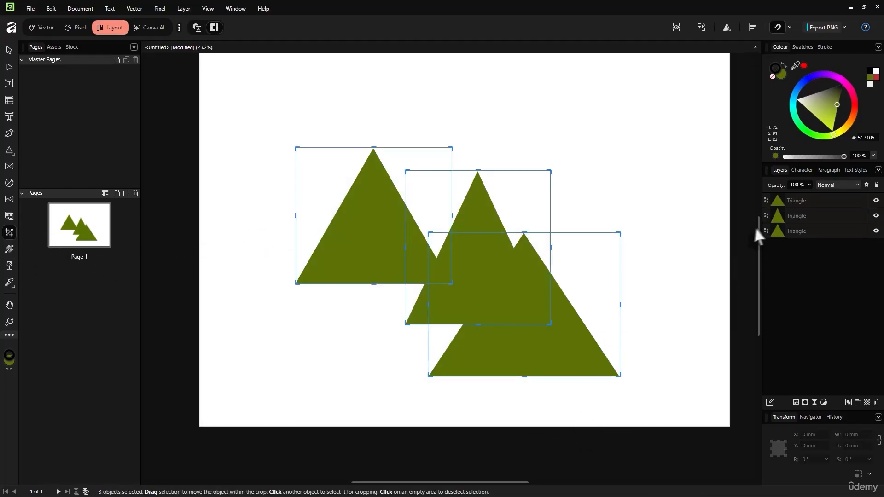
key(ctrl+g)
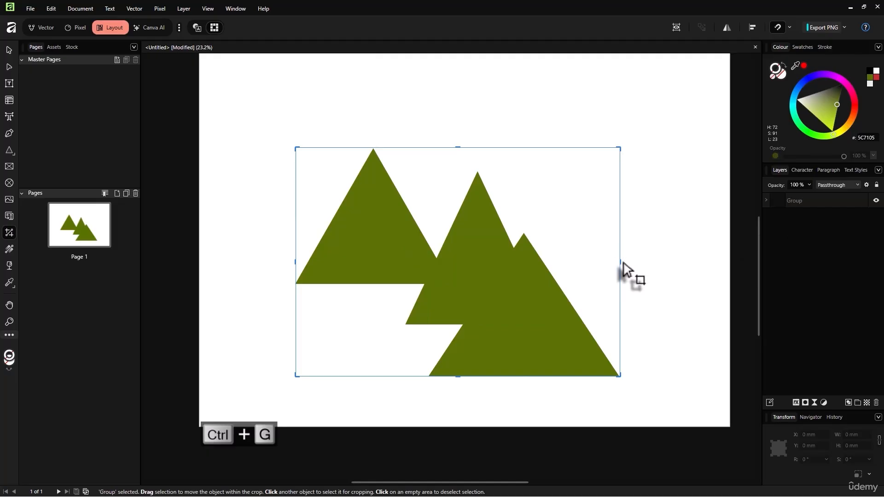
Step: Try extending the group's right crop edge and raising its bottom crop edge, and undo the cropping and the grouping
drag(618, 263, 650, 264)
drag(470, 377, 486, 349)
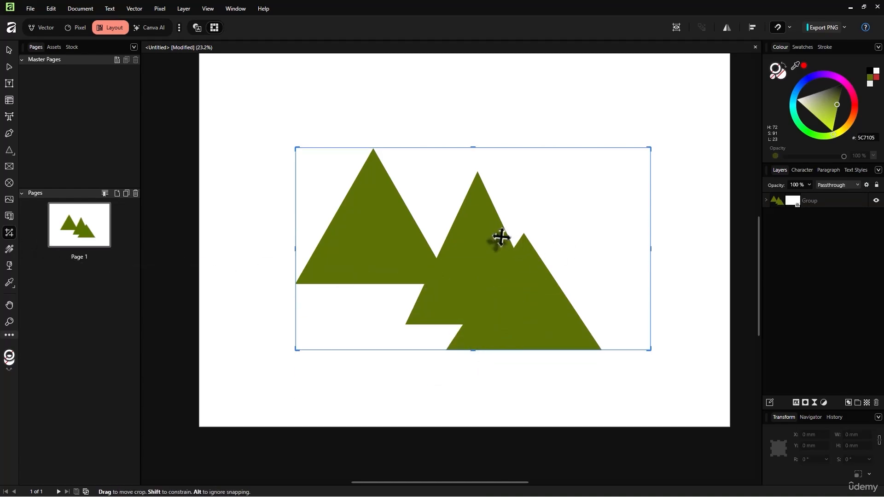
key(ctrl+z)
key(ctrl+z)
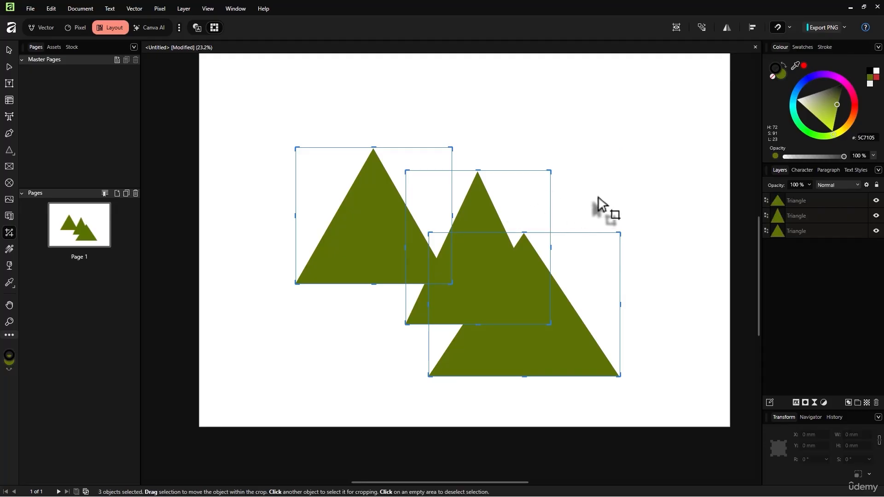
Step: Apply a linear gradient fill across the three triangles from the first one's centre to the lower right of the last one, using the Fill tool
click(15, 251)
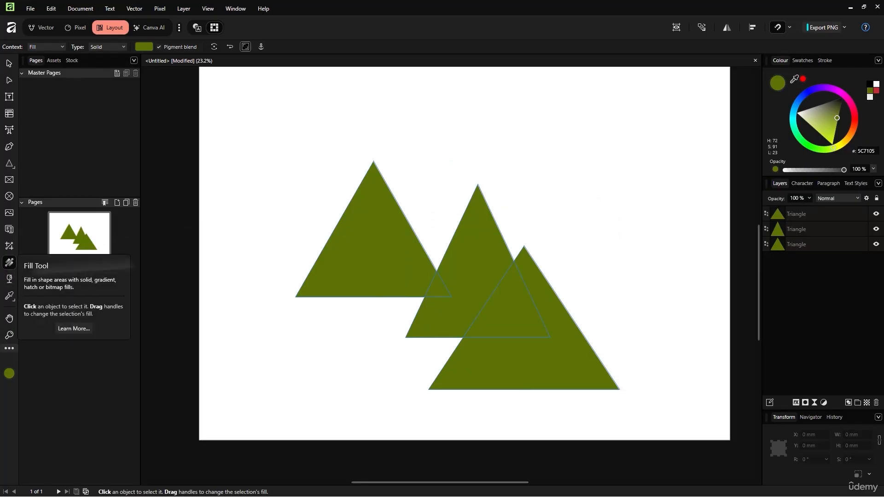
drag(367, 224, 493, 353)
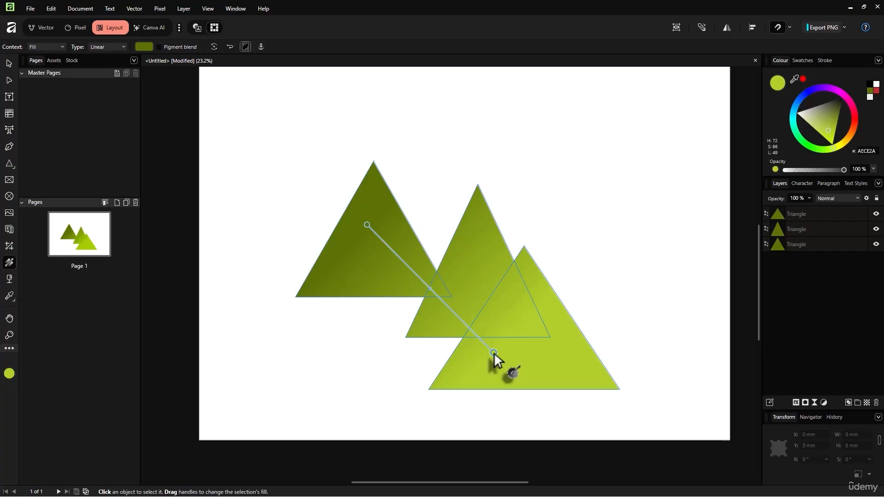
drag(493, 353, 524, 360)
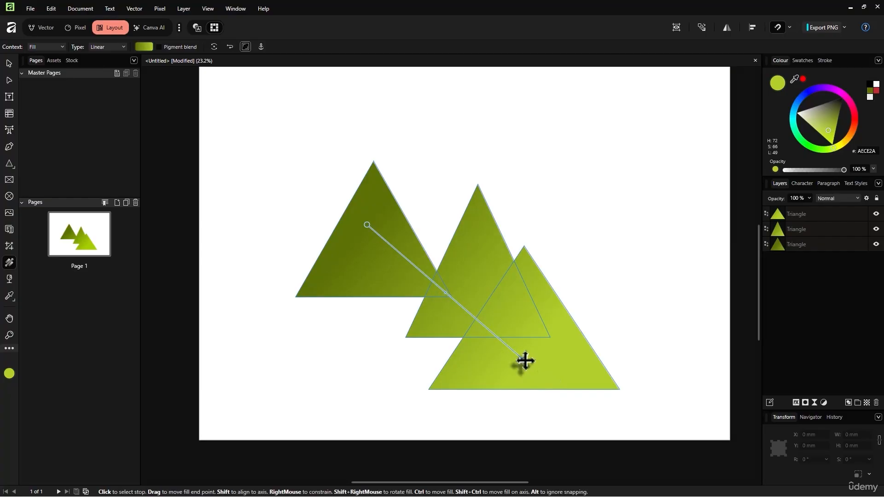
drag(523, 362, 537, 362)
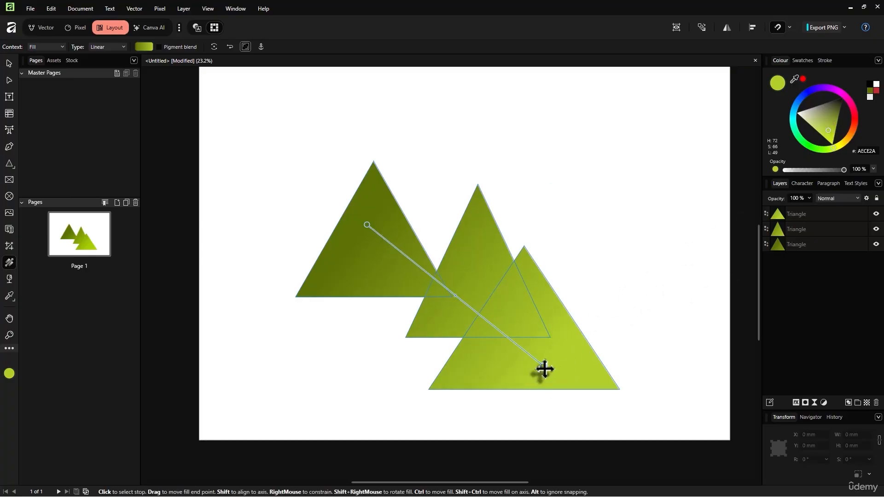
drag(544, 370, 550, 367)
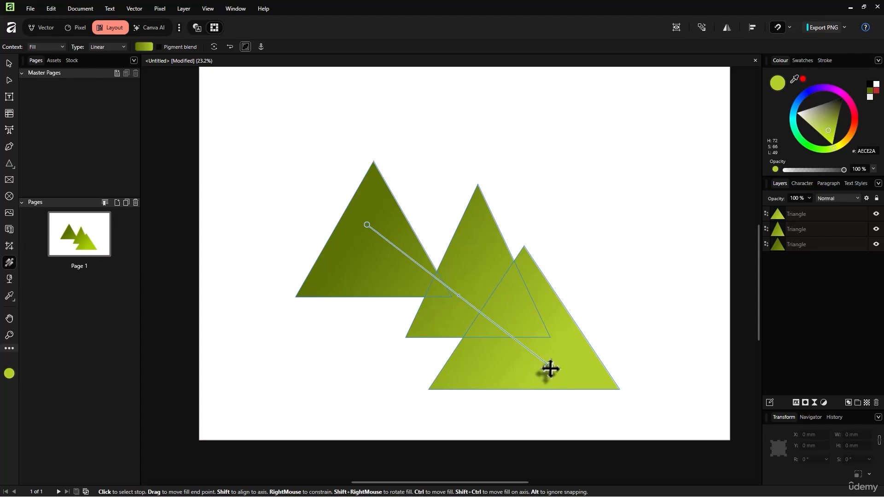
Step: Set the gradient's end stop to crimson CE2A64 and its start stop to black
click(852, 106)
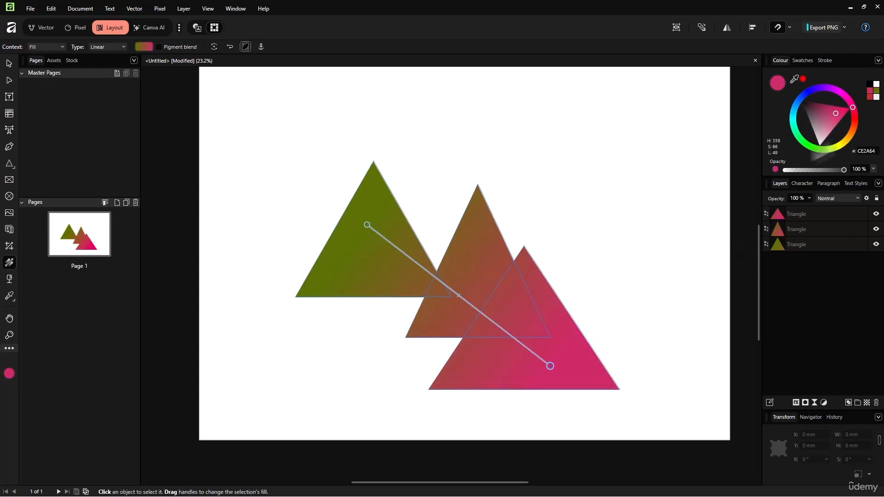
click(369, 225)
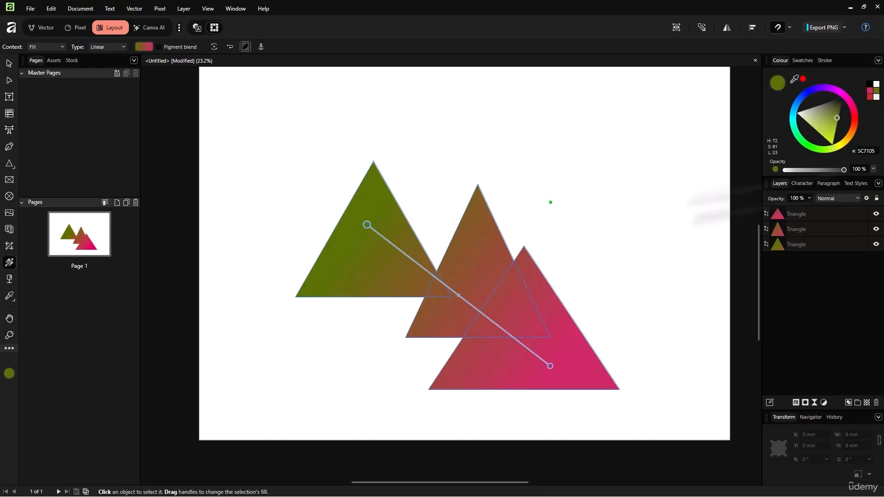
click(870, 84)
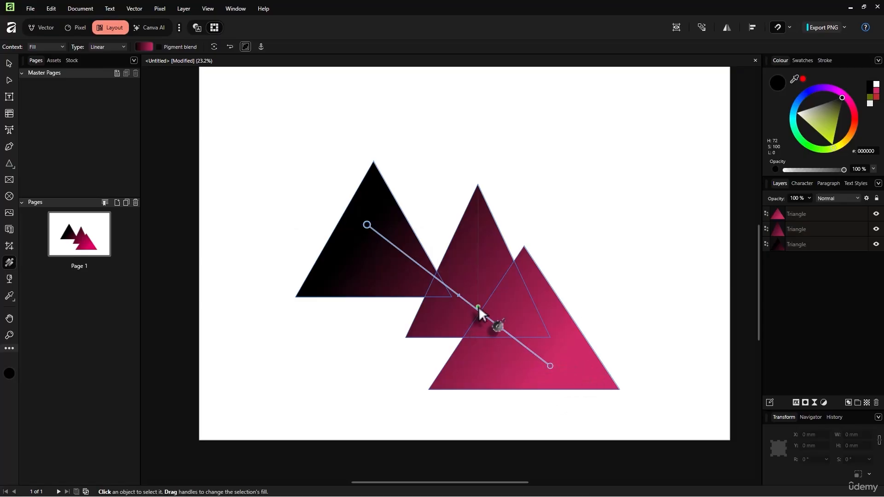
Step: Redraw the linear gradient almost horizontally from the first triangle's lower left to the upper right edge of the last triangle
drag(477, 308, 597, 385)
key(ctrl+z)
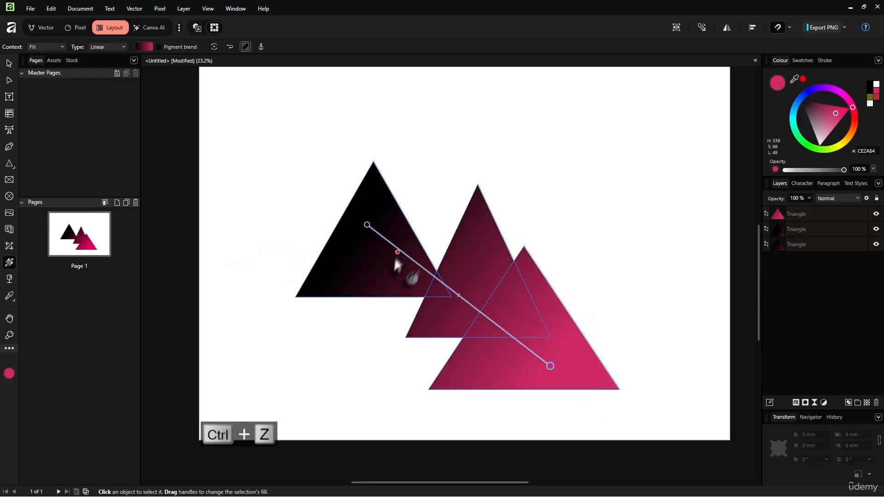
drag(330, 278, 542, 271)
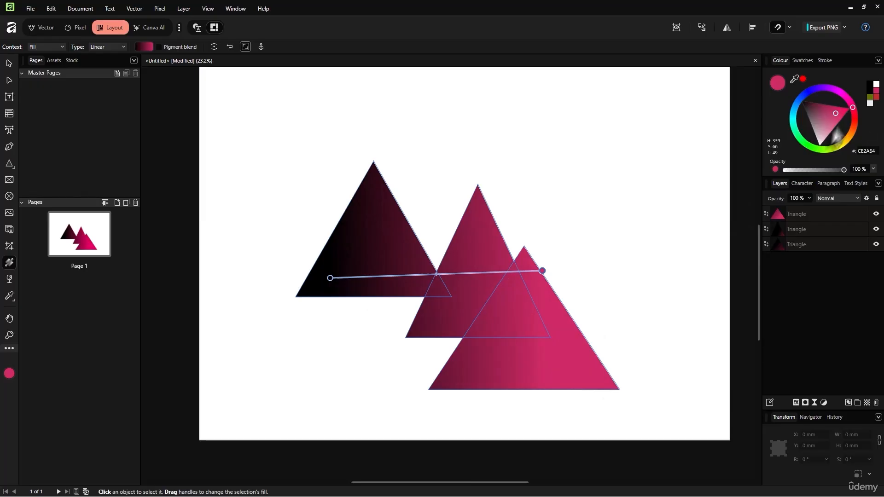
Step: Set the gradient's end stop to violet 4F08DE and its start stop to yellow FFEE02
click(817, 87)
drag(818, 91, 816, 98)
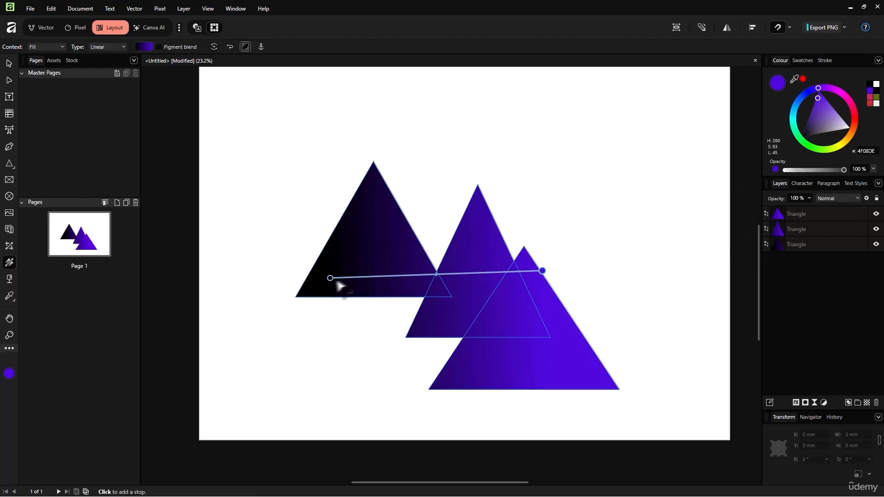
click(331, 278)
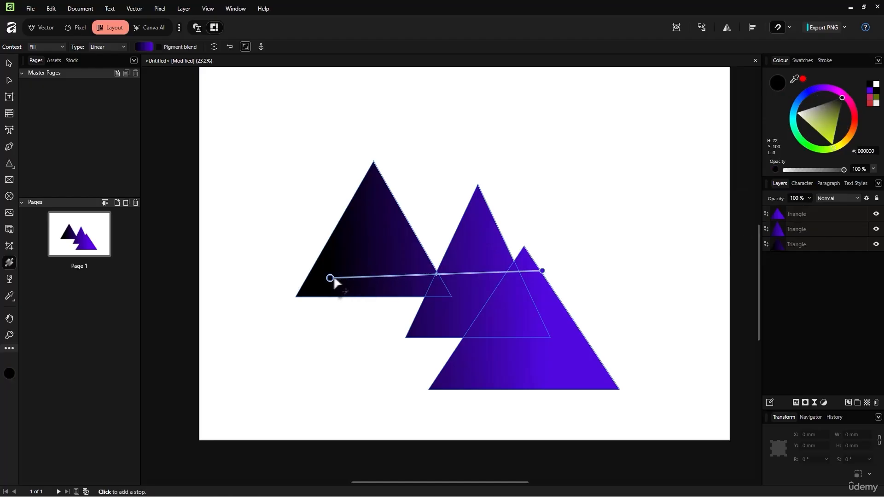
click(831, 144)
drag(831, 147, 841, 143)
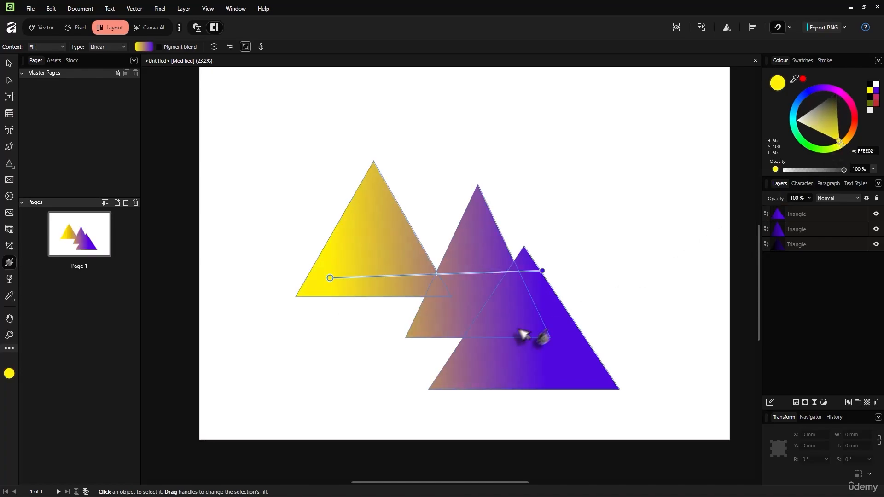
Step: Apply a linear transparency to the three triangles with the Transparency tool, fading from the first triangle towards the last
click(10, 278)
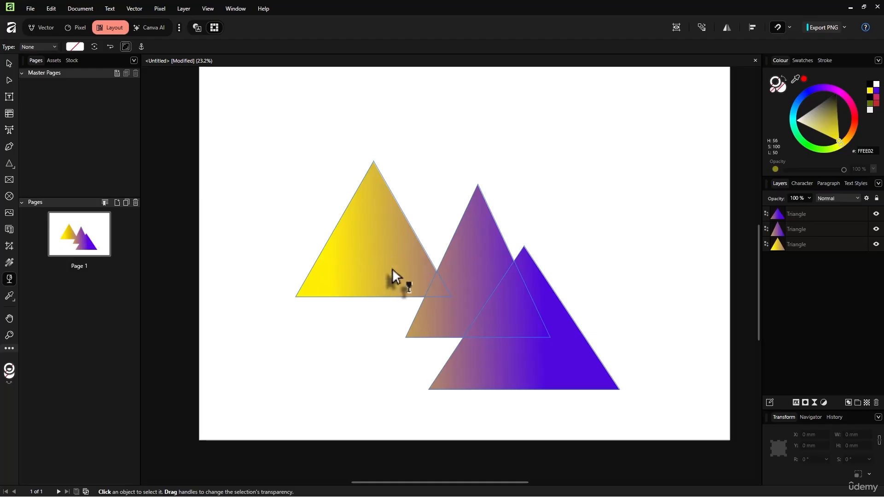
drag(330, 260, 537, 273)
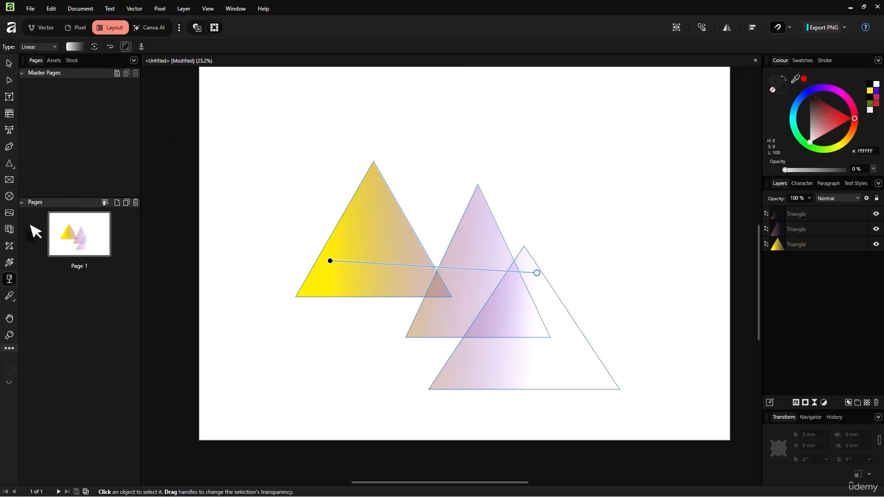
Step: Draw a rectangle covering the whole 420 × 297 mm page and send it behind the triangles
drag(9, 164, 46, 157)
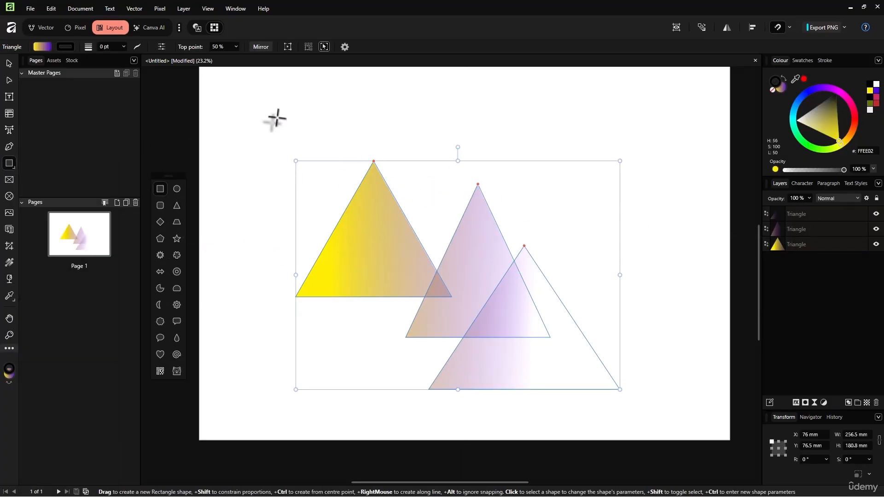
drag(193, 69, 470, 296)
drag(372, 297, 376, 70)
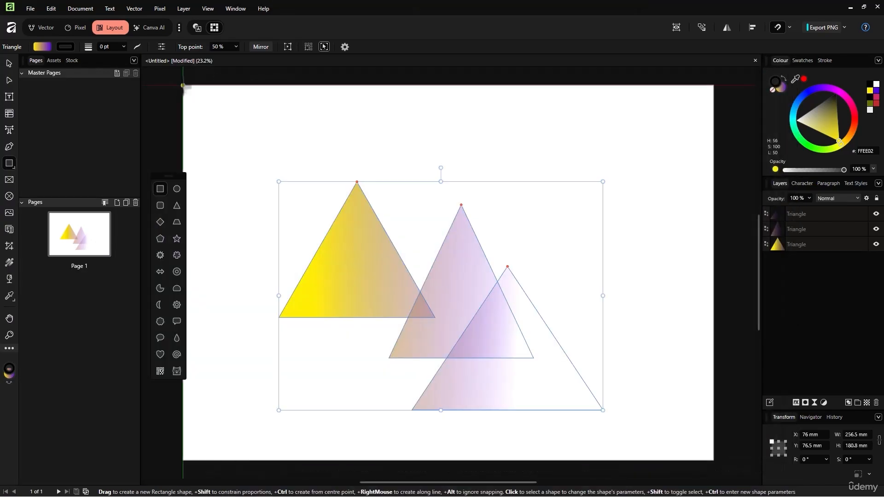
drag(182, 86, 714, 460)
key(ctrl+bracketleft)
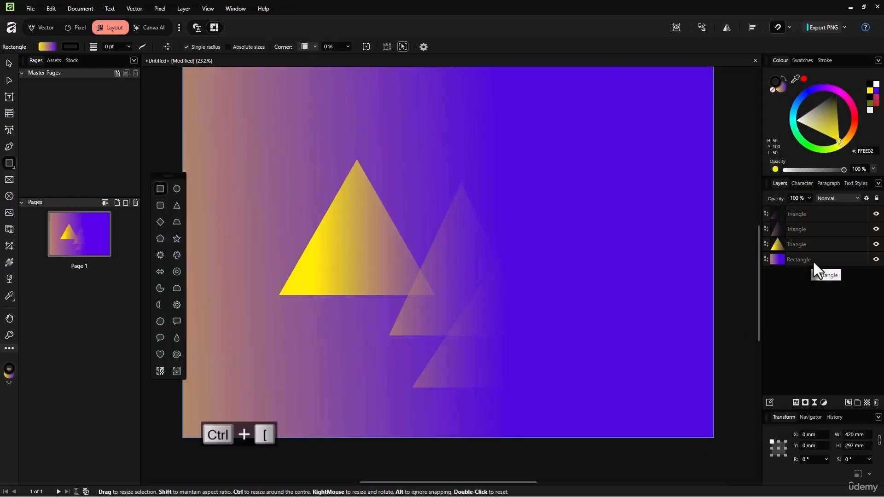
Step: Recolour the yellow triangle with the Colour Picker by sampling violet and tan areas of the background, ending with purple 8A5595
click(364, 253)
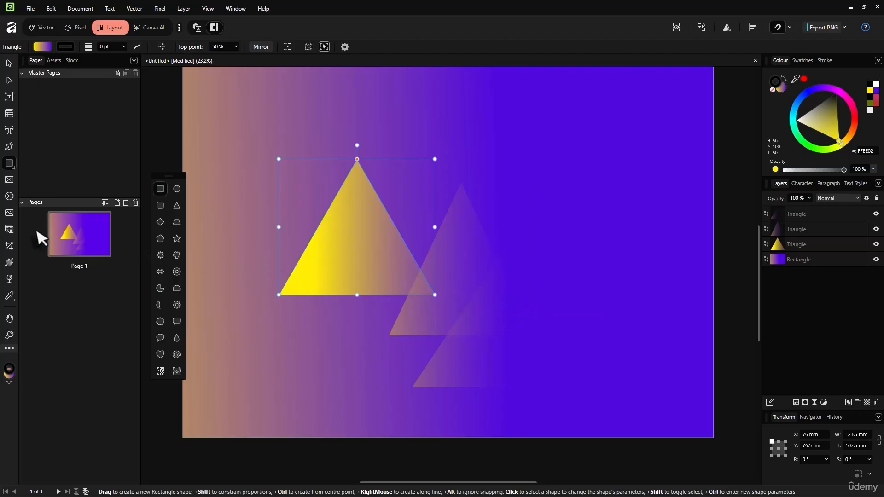
click(13, 280)
click(10, 292)
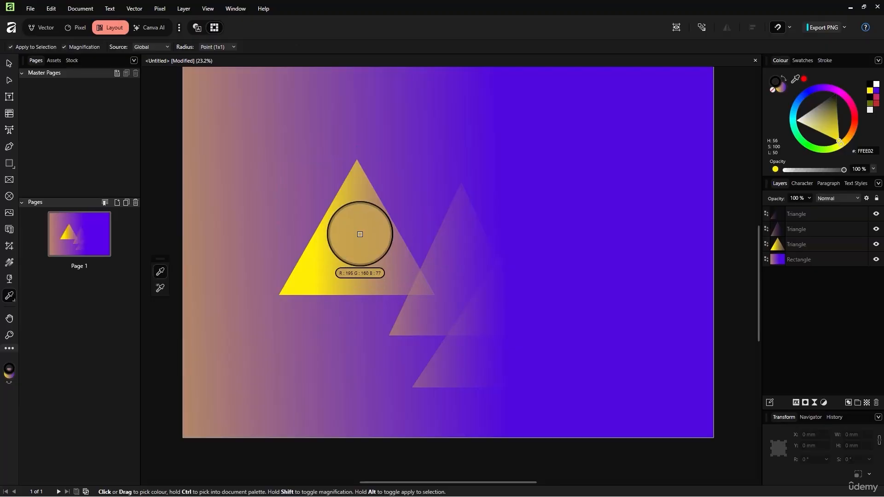
click(631, 137)
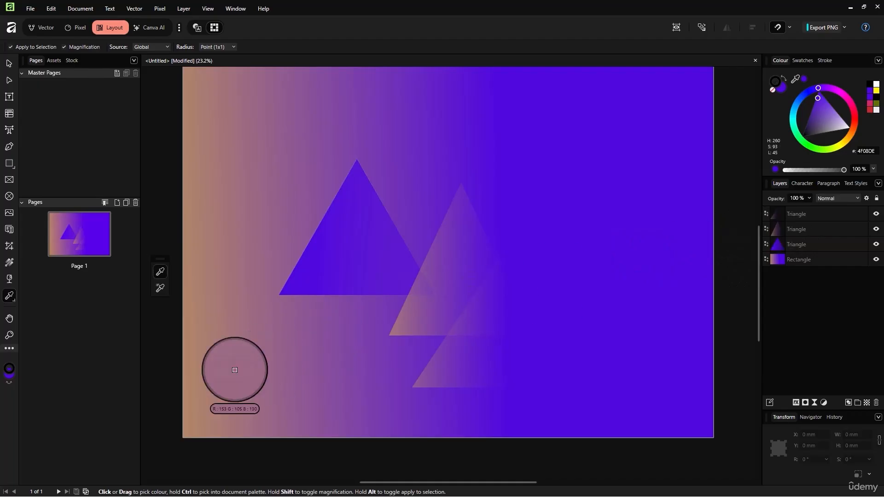
click(205, 371)
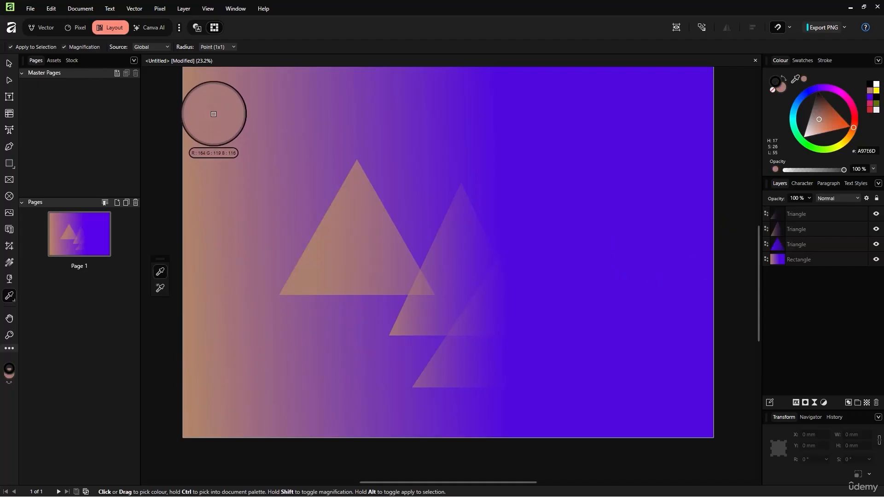
click(213, 114)
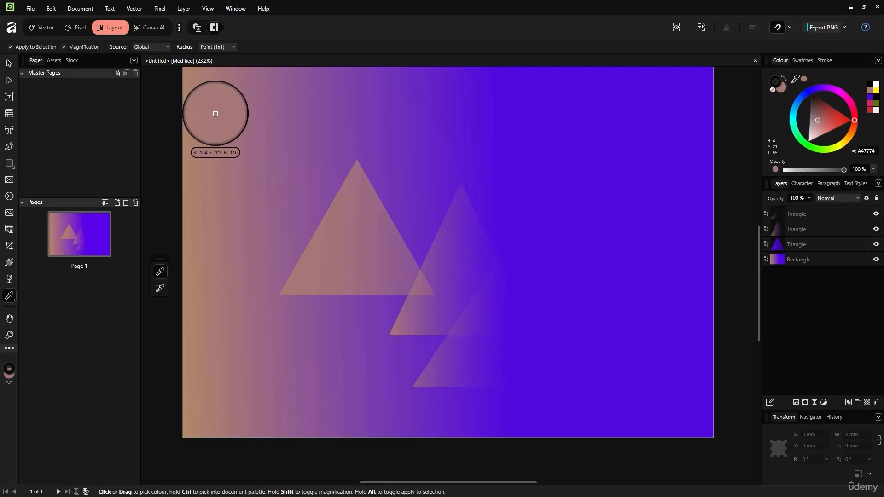
click(548, 119)
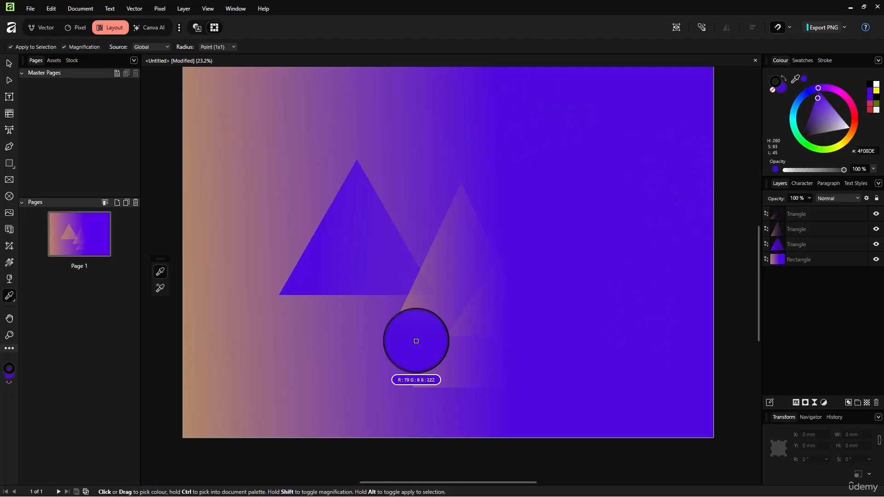
click(347, 262)
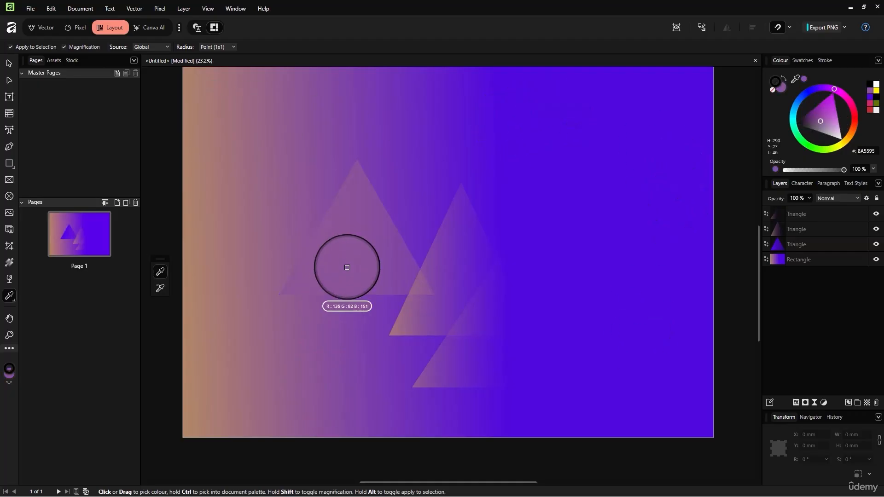
Step: Pan around the page with the View tool and try out the Zoom tool on the triangles
click(11, 318)
drag(509, 280, 507, 296)
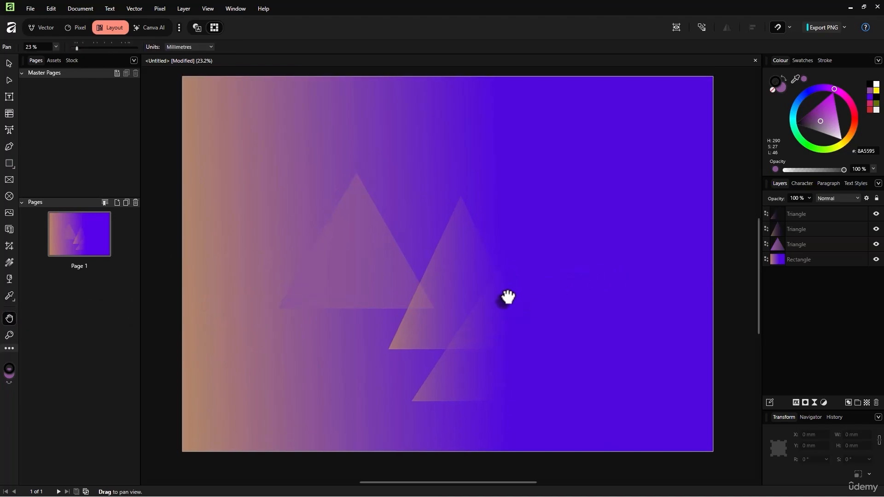
mouse_move(518, 265)
mouse_down()
mouse_move(517, 280)
mouse_move(519, 268)
mouse_up()
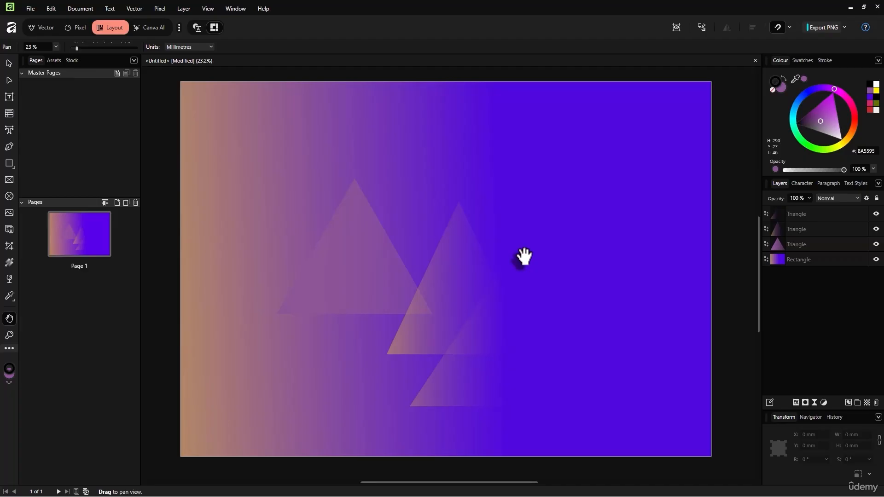
drag(524, 257, 487, 301)
click(10, 336)
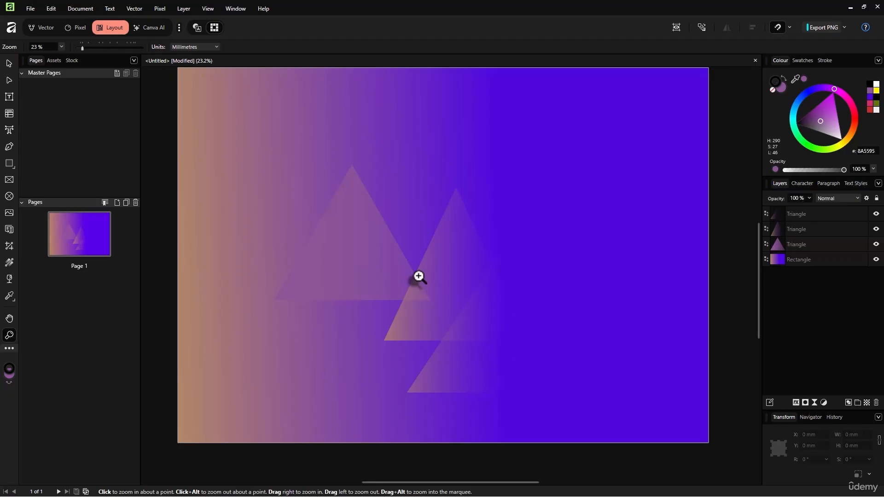
drag(419, 269, 396, 284)
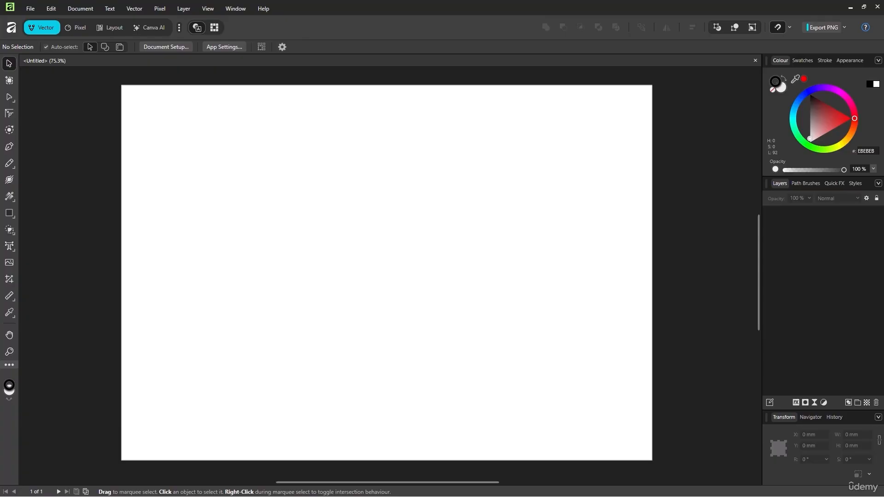
drag(422, 294, 454, 298)
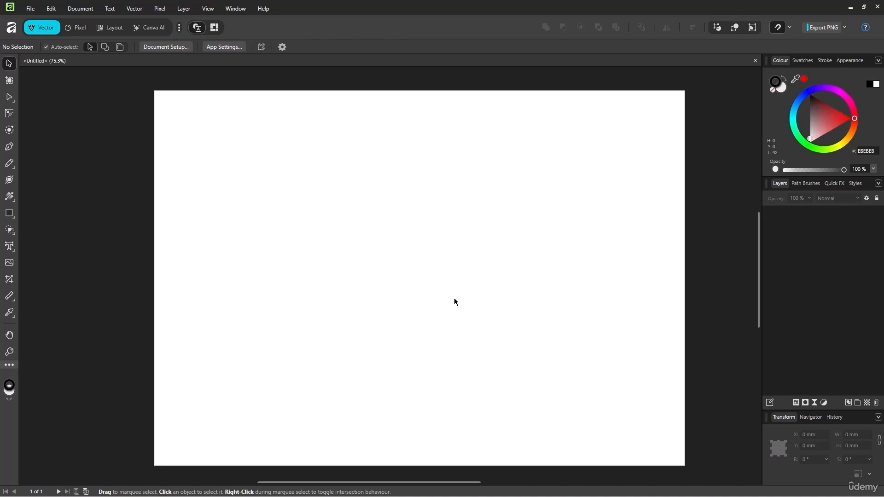
drag(456, 307, 435, 311)
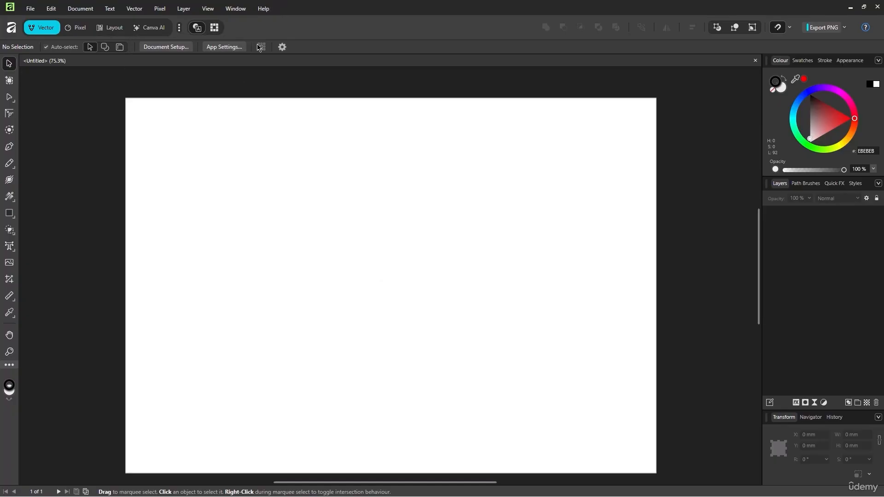
scroll(246, 106, down, 1)
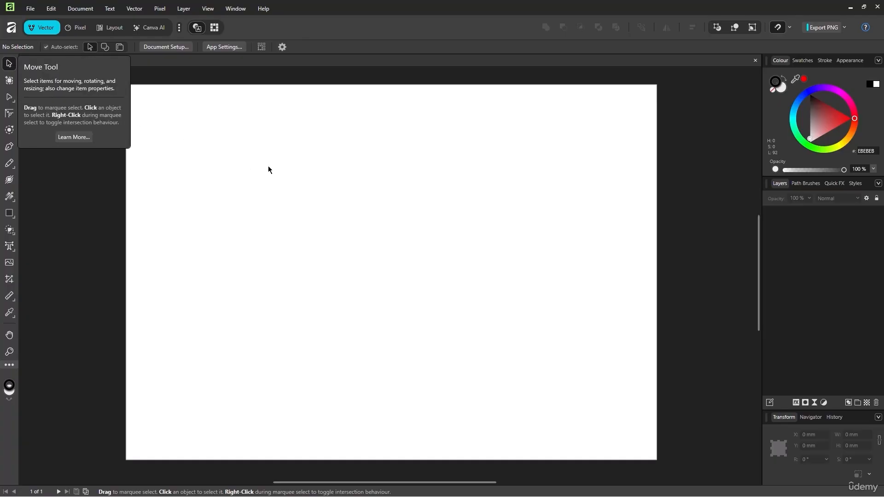
drag(394, 223, 390, 226)
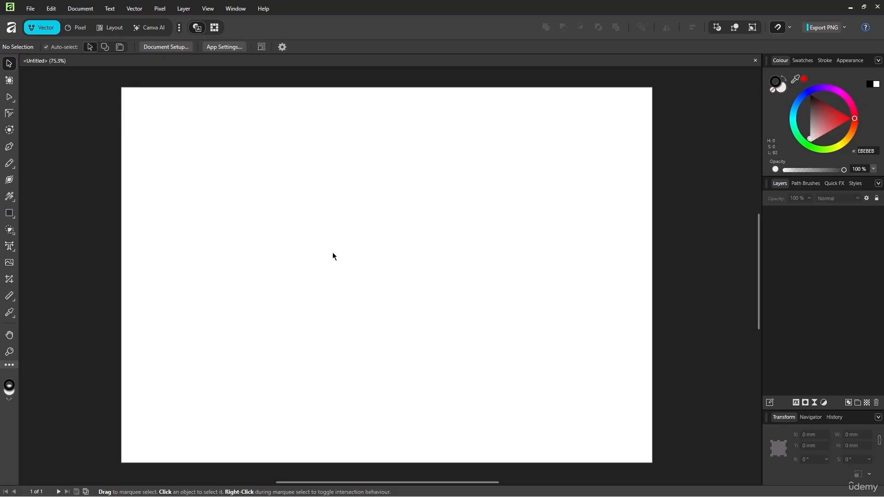
key(g)
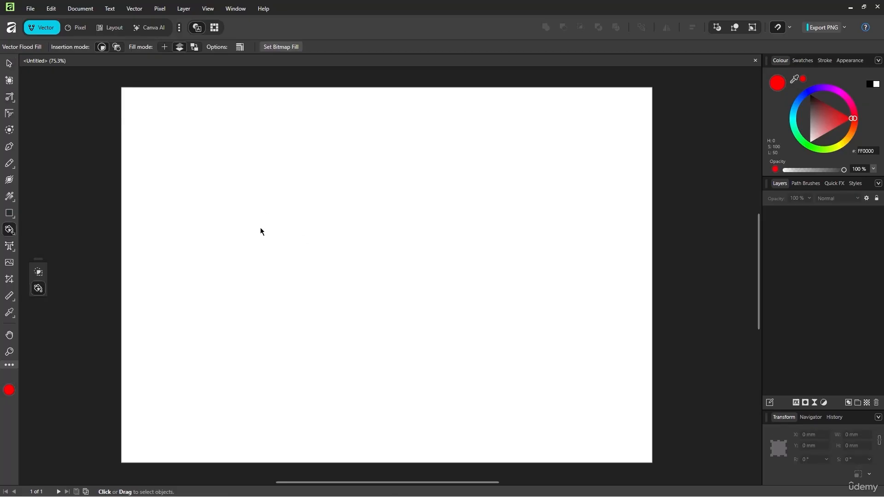
click(13, 262)
key(Escape)
Step: Draw a rectangle about 68.5 × 64.9 mm near the page centre, shift it slightly up and left, and deselect it
click(9, 213)
mouse_move(308, 227)
mouse_down()
mouse_move(414, 313)
mouse_move(394, 309)
mouse_up()
click(9, 63)
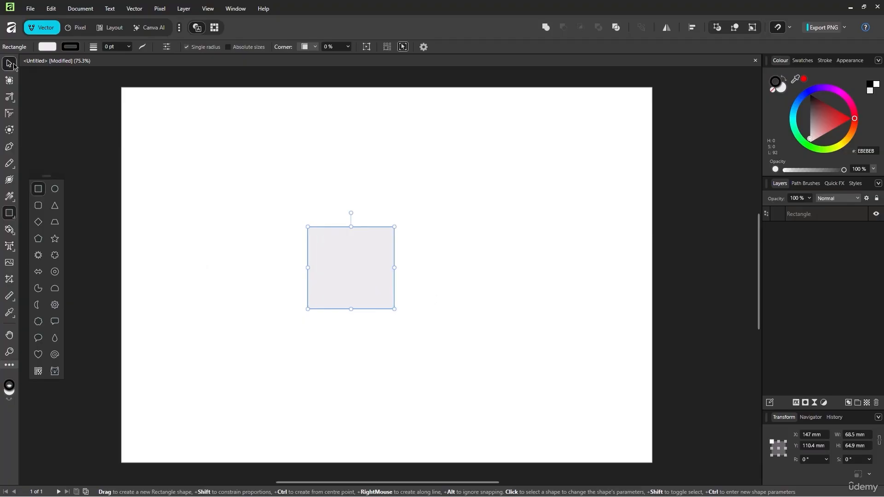
mouse_move(353, 265)
mouse_down()
mouse_move(444, 288)
mouse_move(336, 260)
mouse_up()
click(450, 264)
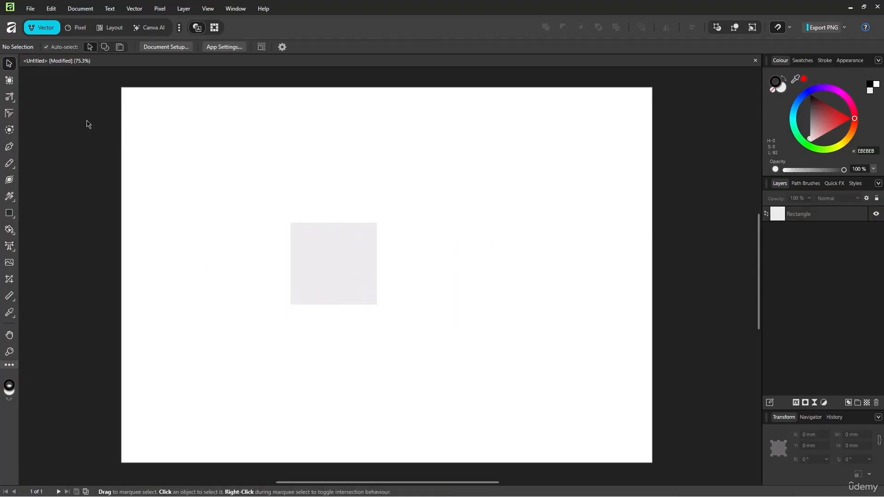
Step: Move the rectangle towards the page's upper left, resize it to about 142.5 × 106.4 mm, and try rotating it from its lower right corner
click(363, 284)
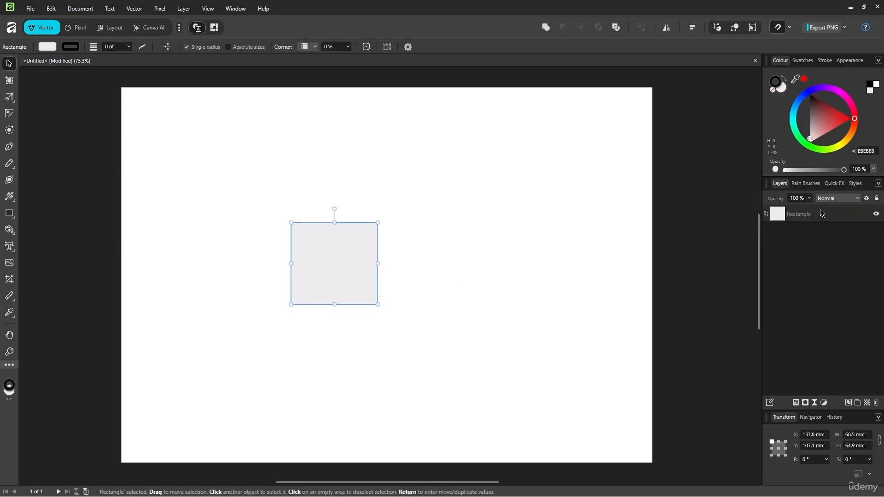
drag(353, 279, 557, 404)
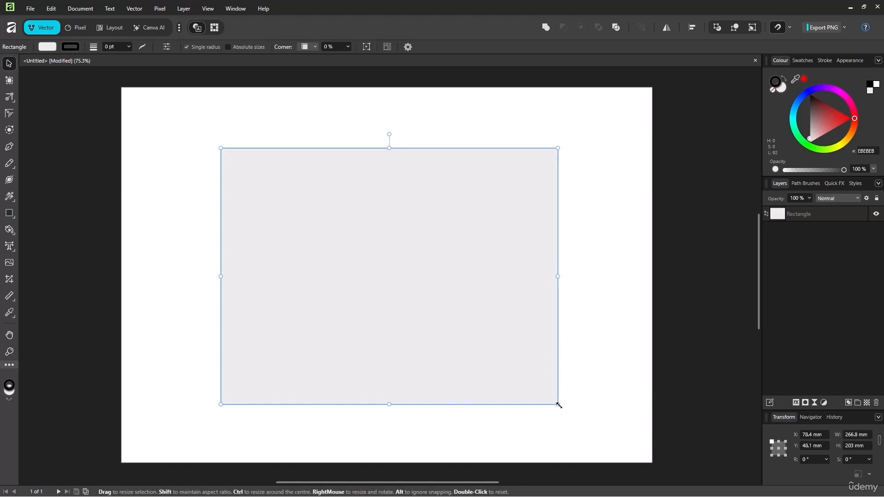
drag(558, 405, 402, 285)
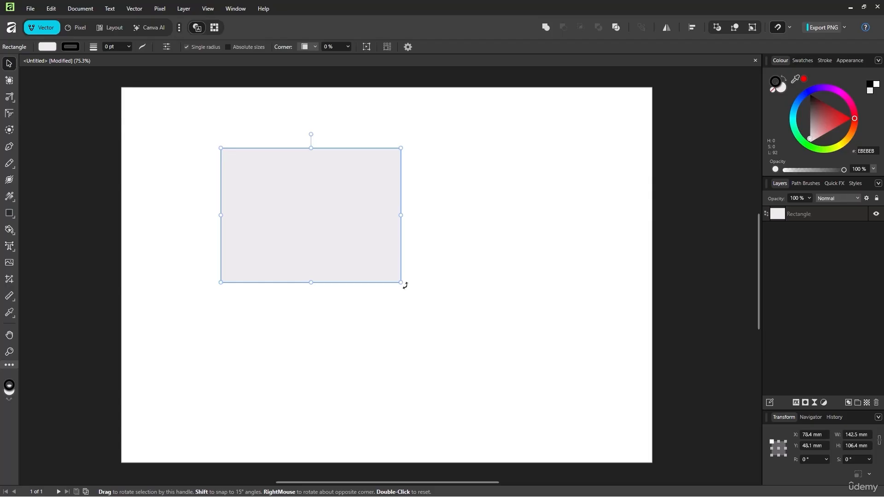
drag(405, 285, 437, 297)
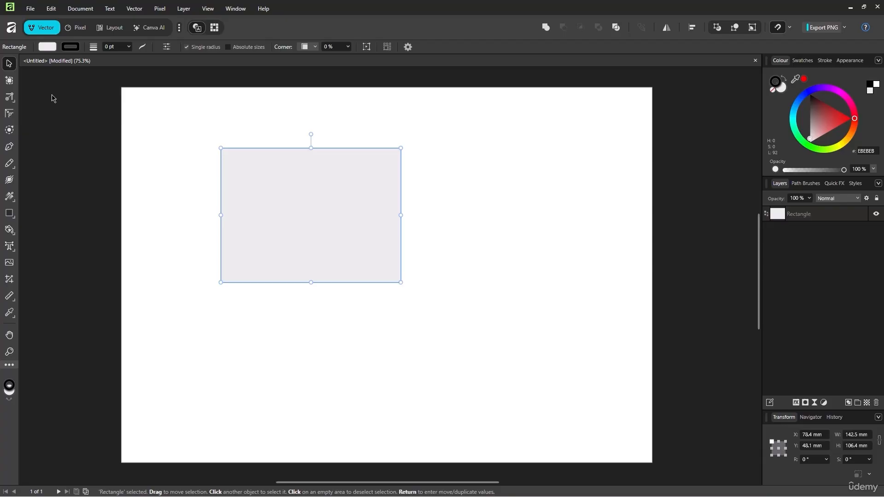
Step: Draw three separate artboards of about 370.1 × 248.9 mm, 545.2 × 205 mm and 122.4 × 178.6 mm around the grey rectangle
click(10, 80)
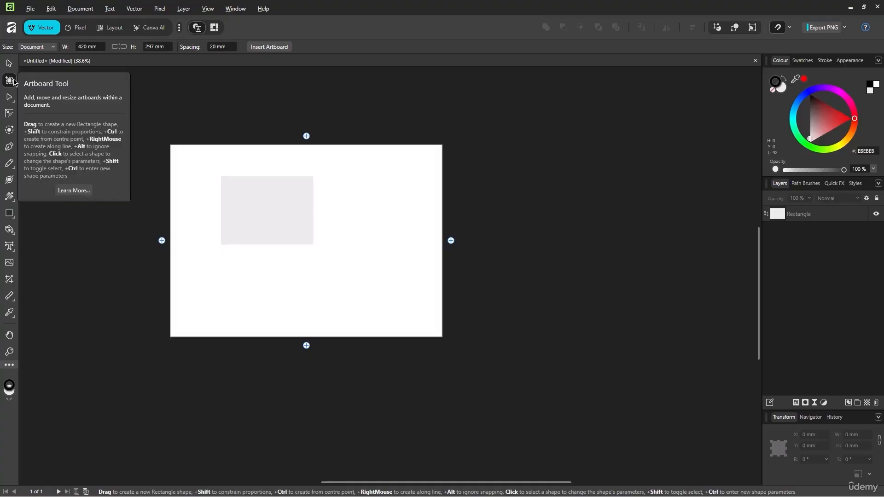
drag(490, 176, 729, 337)
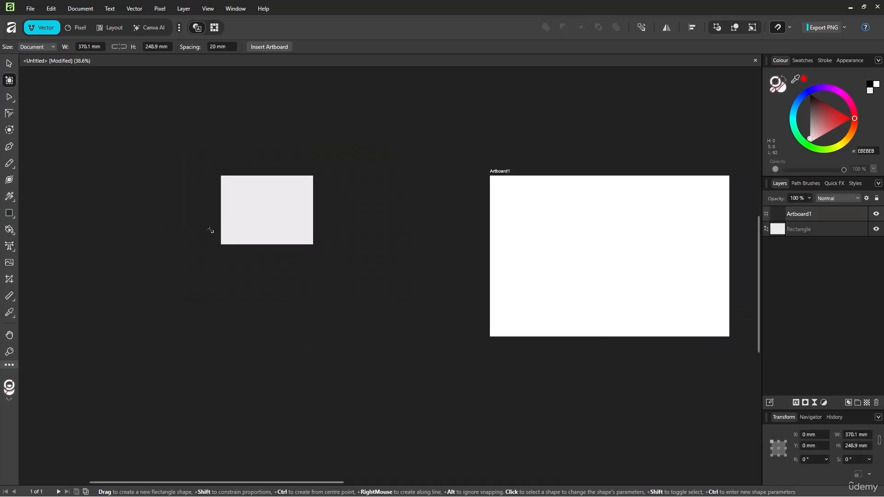
key(m)
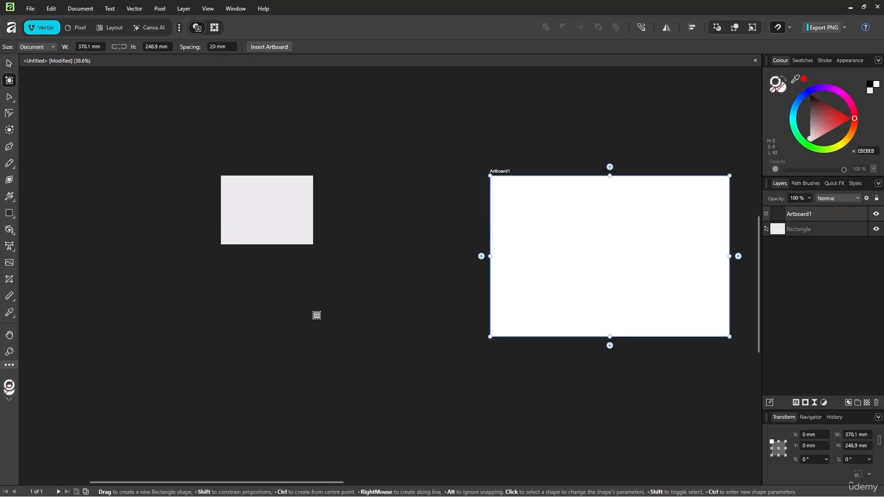
drag(370, 290, 19, 422)
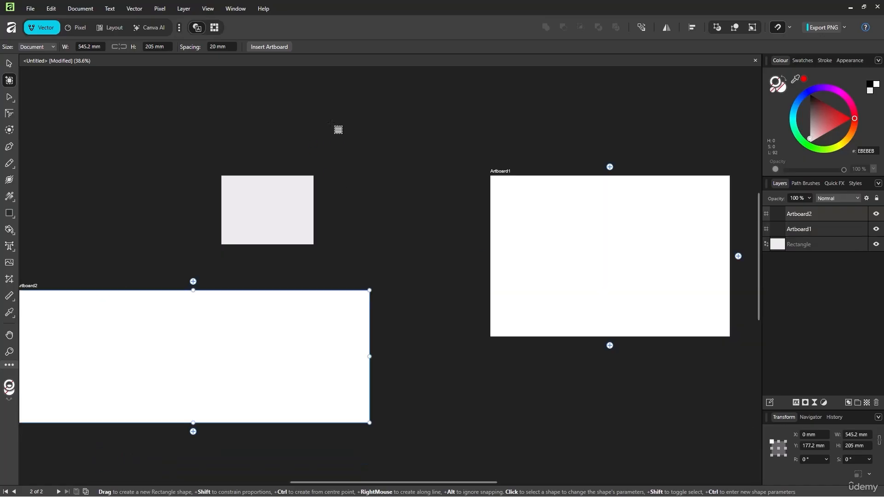
drag(331, 121, 411, 237)
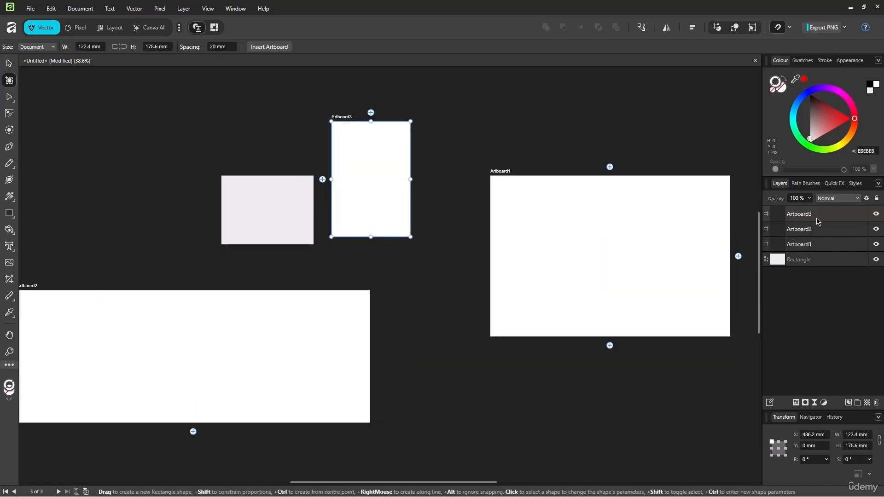
Step: Draw a rectangle about 176.5 × 141.6 mm inside Artboard1 and select the artboard and its nested rectangle in the layer list
click(818, 245)
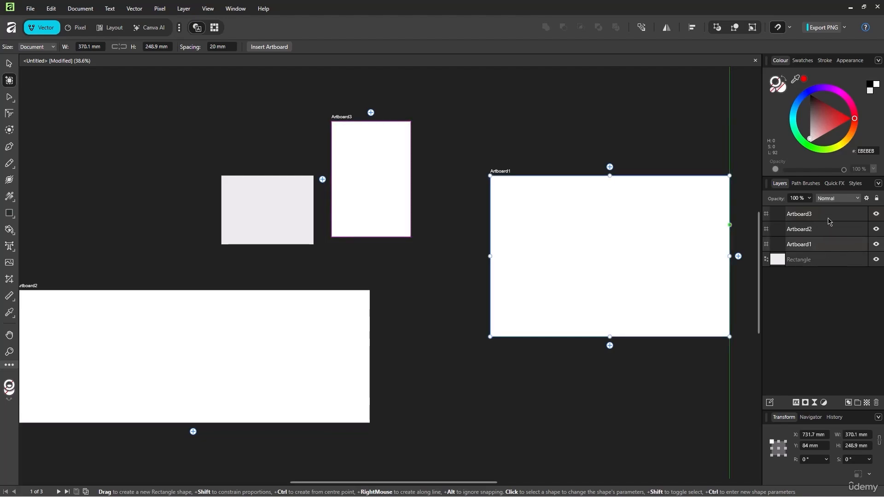
right_click(10, 214)
click(60, 209)
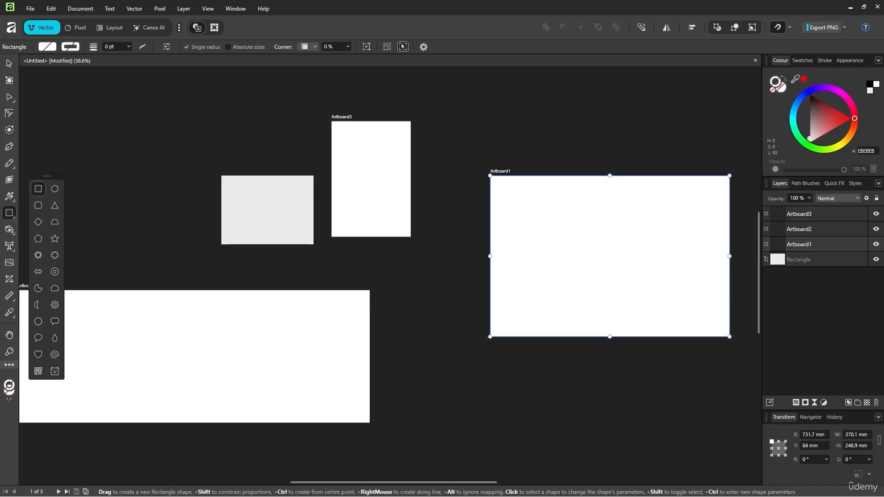
drag(560, 214, 674, 306)
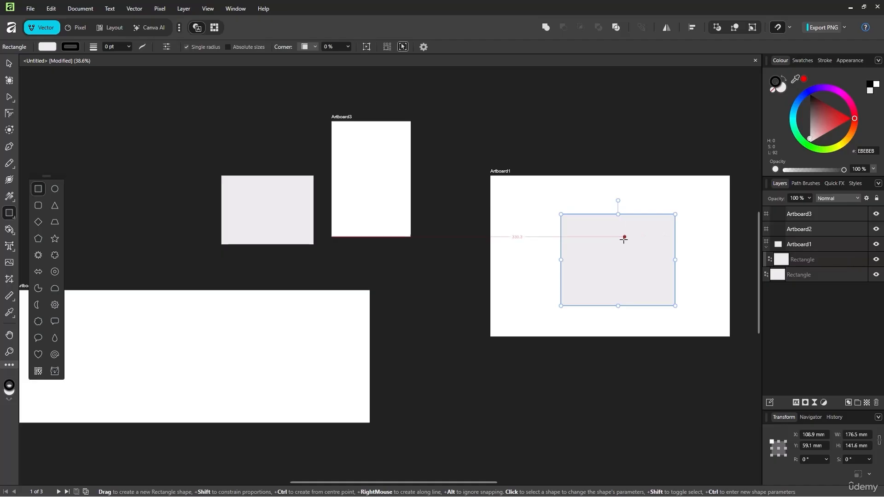
click(833, 248)
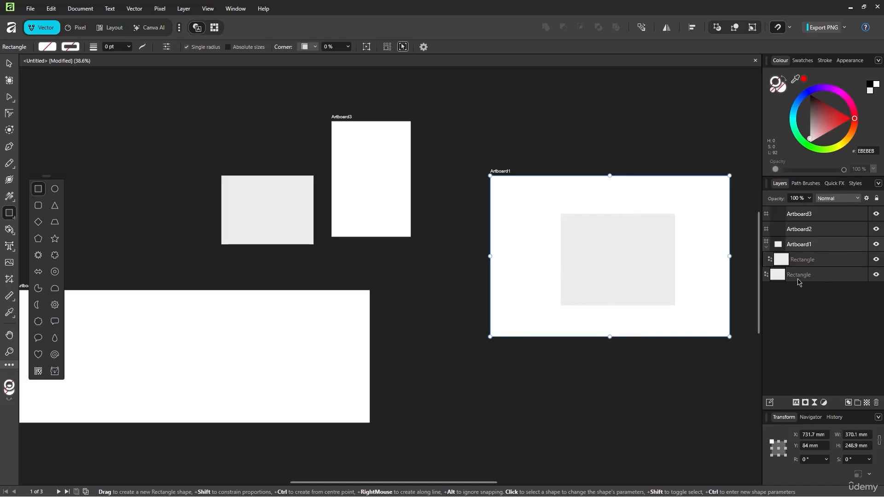
double_click(818, 245)
click(817, 260)
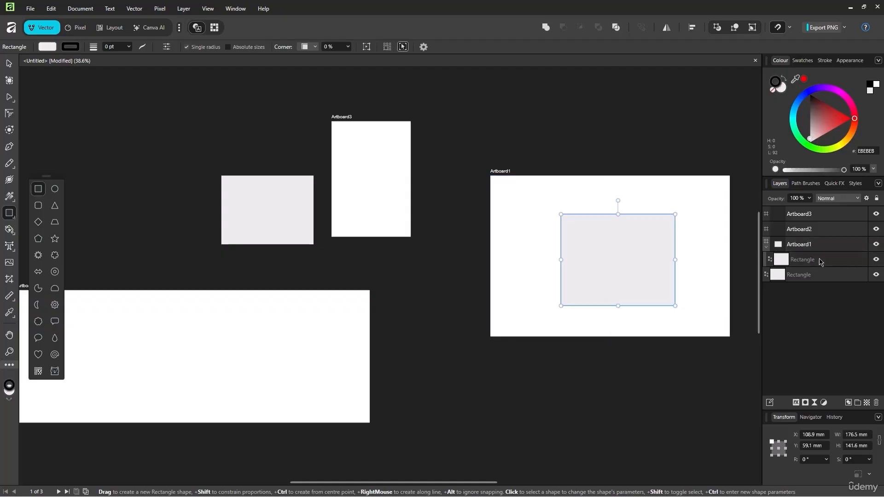
Step: Delete Artboard1 together with the objects it contains, and delete Artboard3
click(827, 248)
key(Delete)
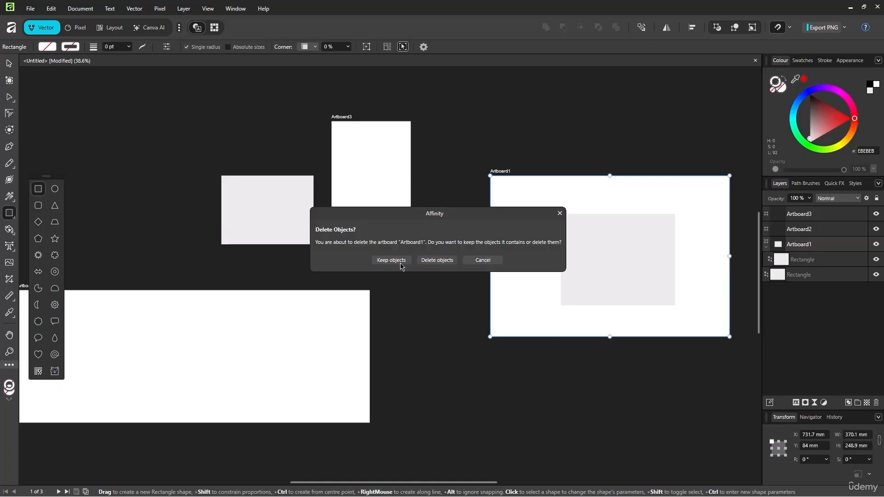
click(434, 262)
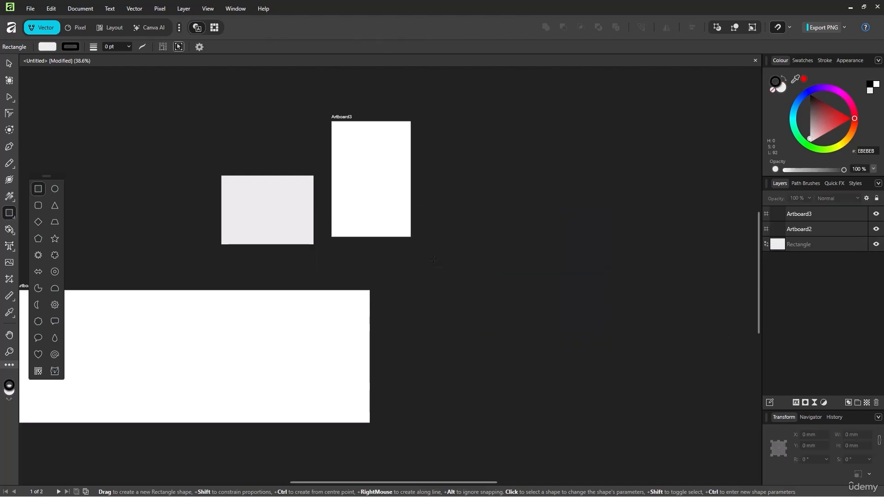
click(341, 116)
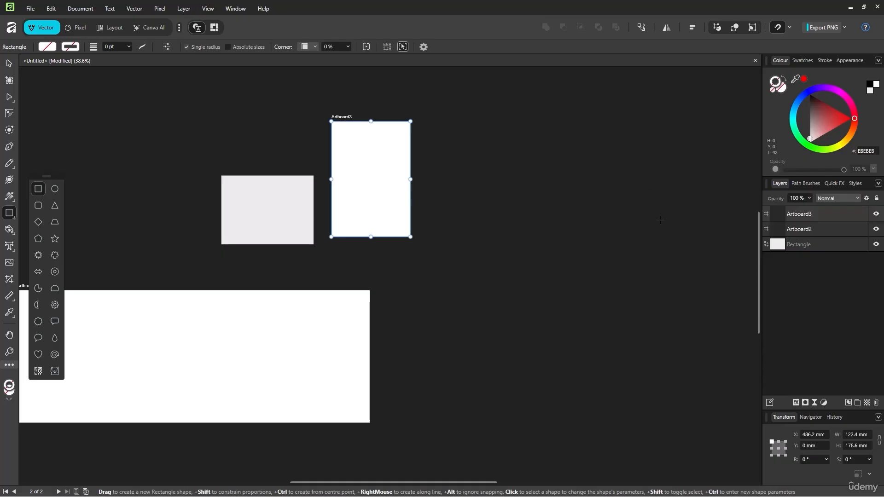
key(Delete)
Step: Move Artboard2 up and to the right, then delete it along with the remaining original rectangle
click(264, 326)
drag(264, 326, 482, 268)
key(backslash)
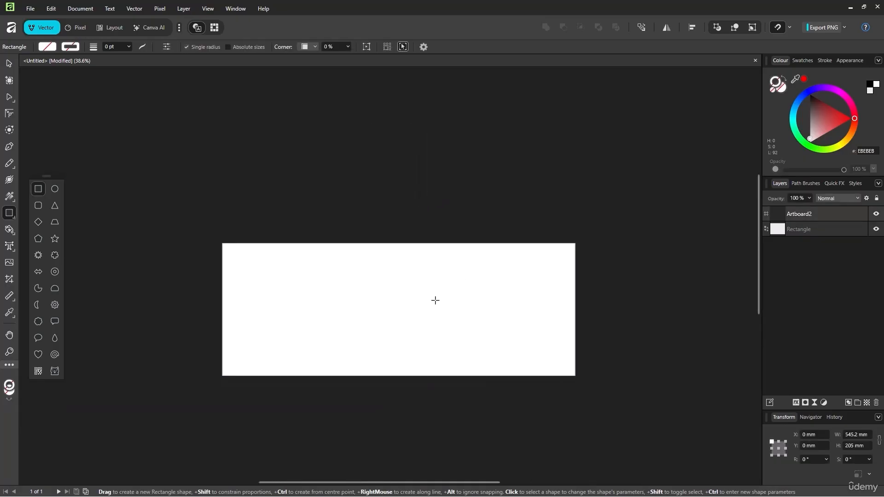
key(Delete)
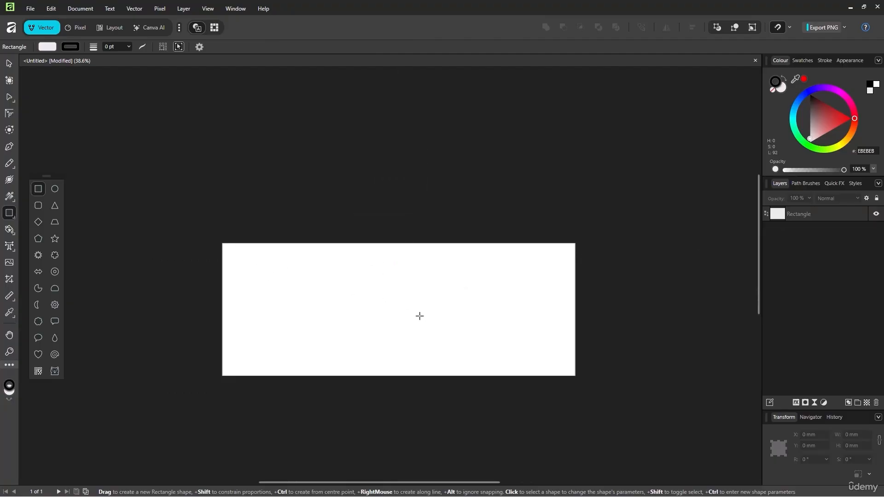
key(ctrl+z)
click(9, 81)
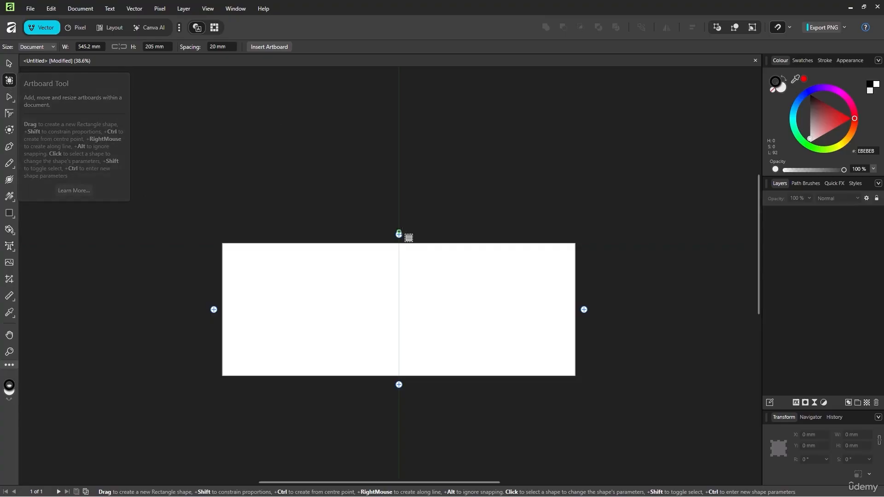
drag(404, 246, 393, 96)
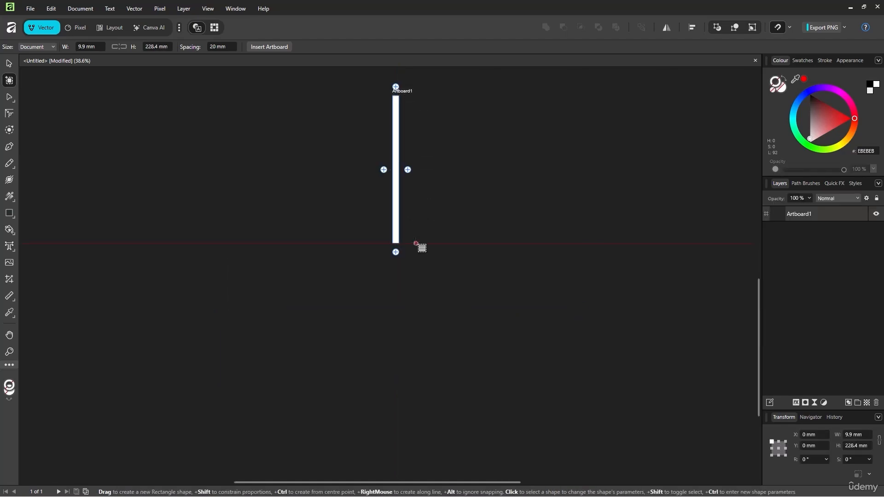
key(ctrl+z)
drag(412, 242, 435, 119)
key(ctrl+z)
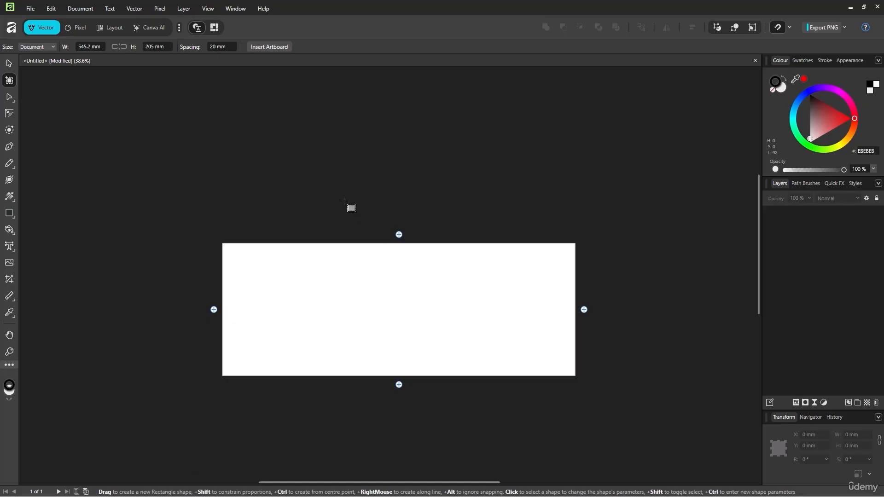
Step: Draw an artboard about 635.6 × 527.4 mm with the Artboard tool, shift it left and resize it to about 687.6 × 506.1 mm
drag(328, 172, 632, 399)
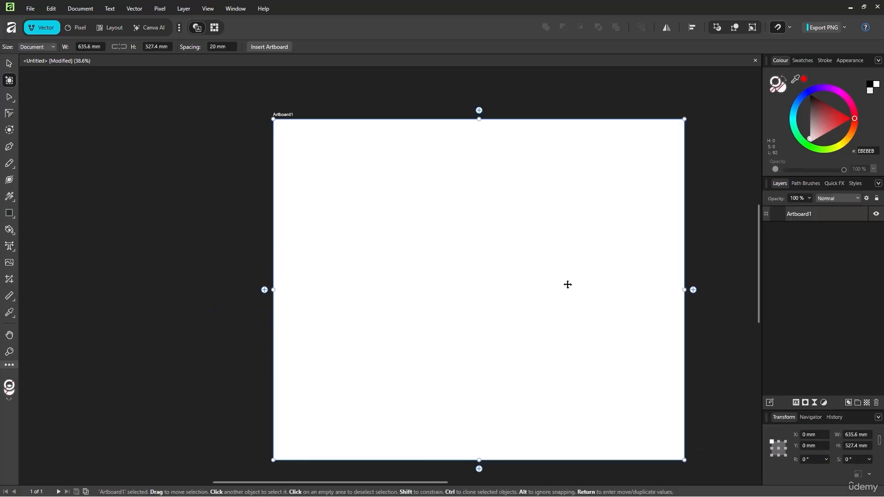
drag(478, 138, 431, 132)
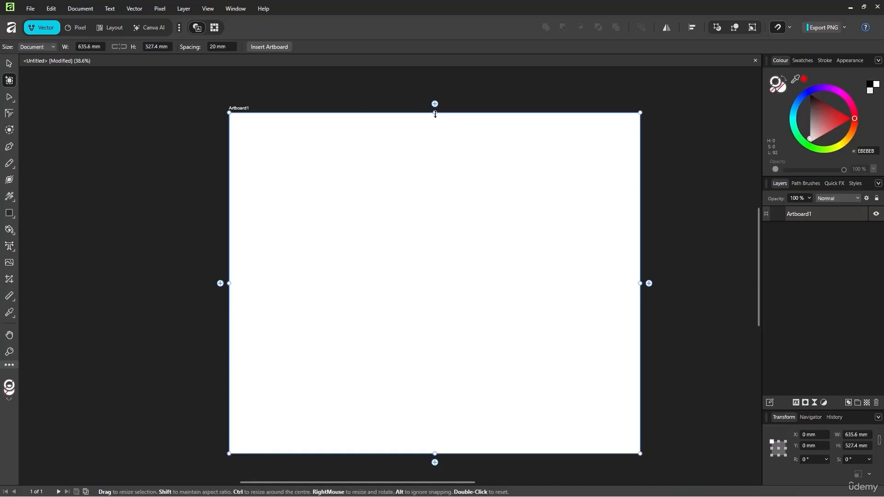
drag(435, 114, 432, 165)
drag(461, 303, 412, 249)
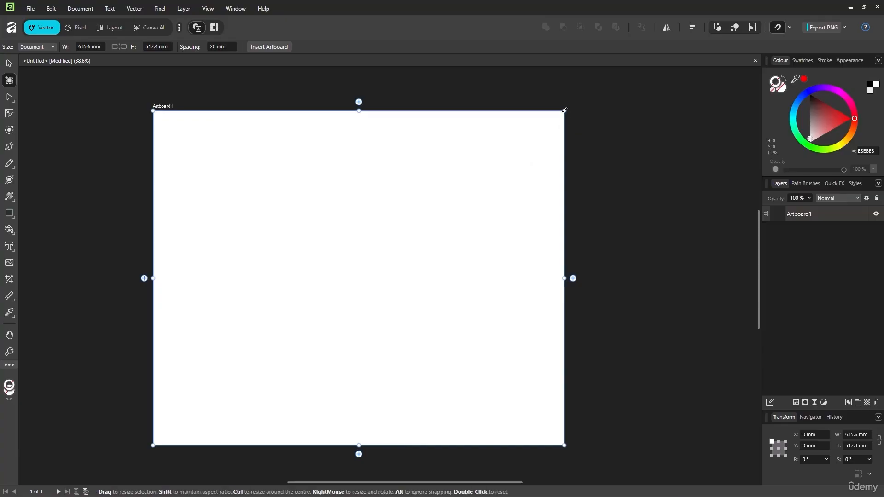
drag(559, 120, 597, 118)
click(9, 97)
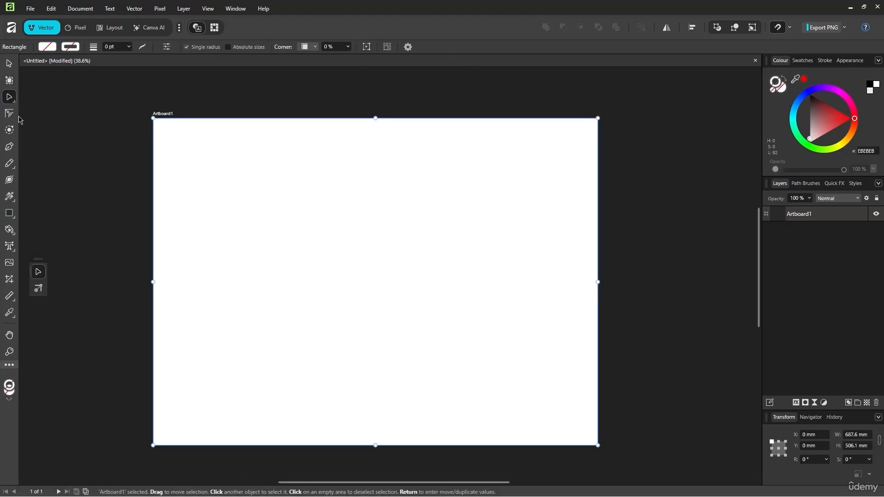
click(9, 114)
right_click(10, 114)
click(10, 137)
click(12, 99)
click(26, 95)
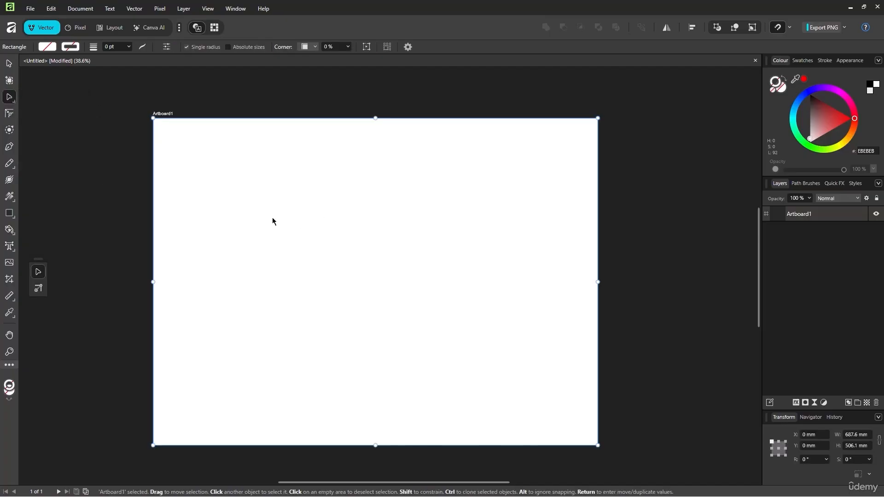
Step: Draw a rectangle about 407.1 × 271.9 mm in the middle of Artboard1
click(11, 213)
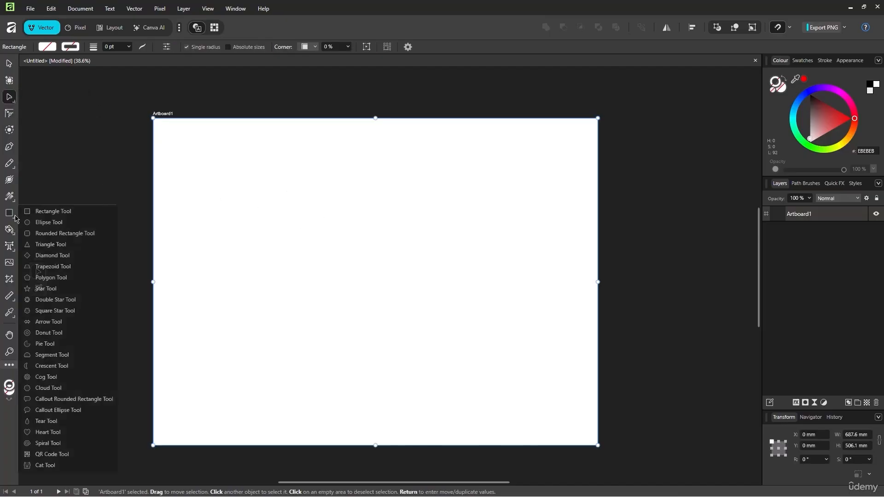
click(44, 214)
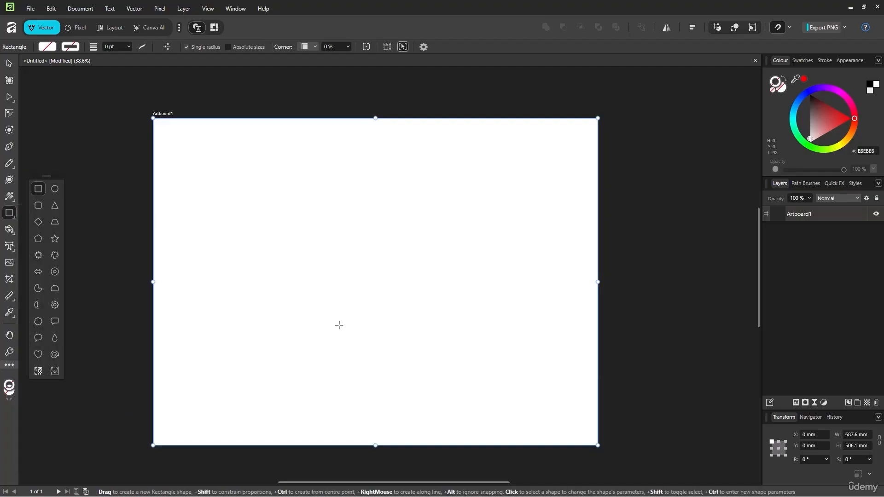
drag(240, 199, 503, 376)
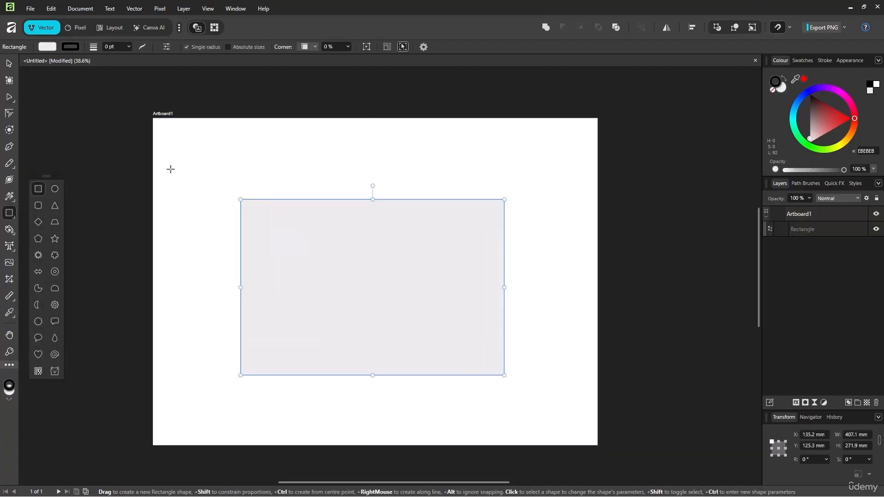
Step: Reduce the rectangle to about 364.4 × 261.2 mm with the Node tool and convert it to curves
click(9, 97)
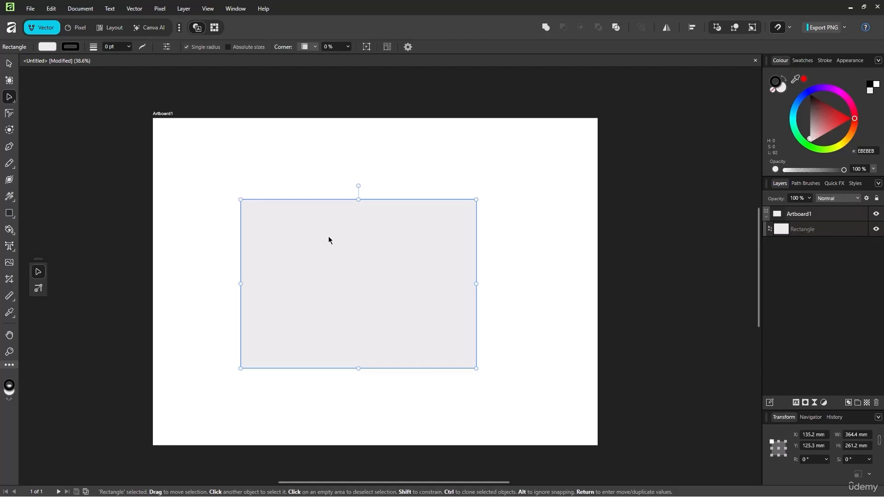
right_click(410, 286)
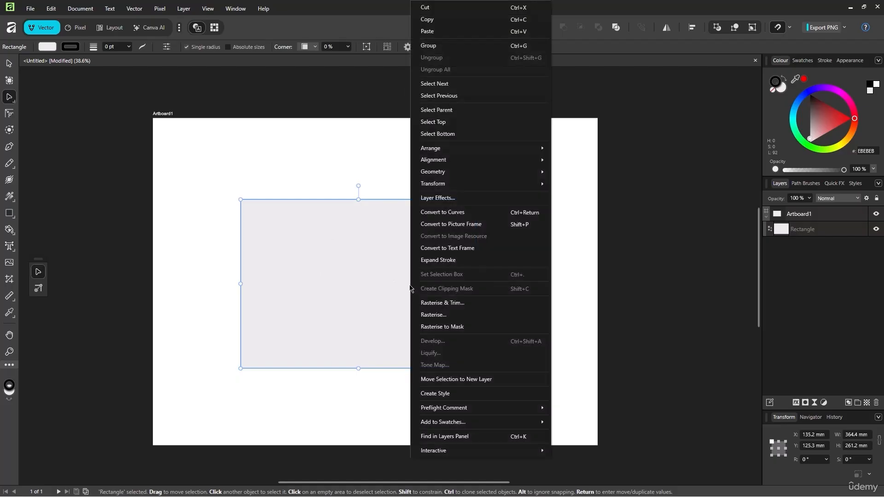
click(493, 212)
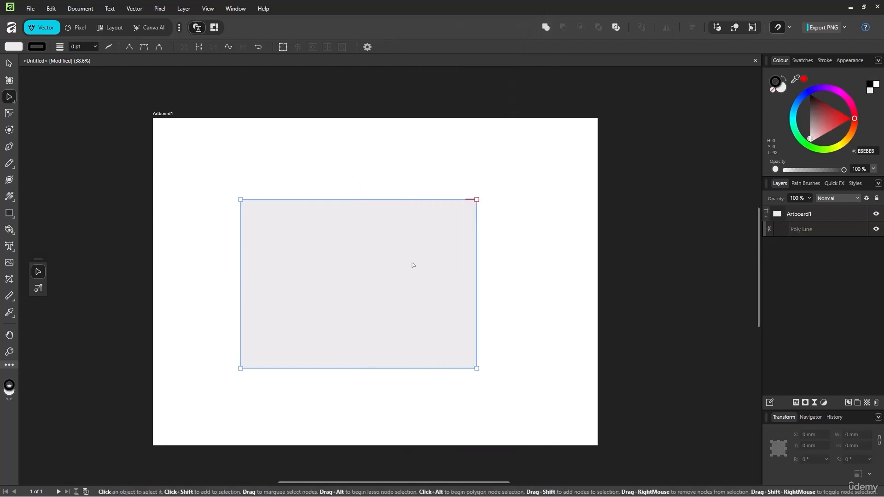
Step: Pull the four corner nodes of the converted rectangle inward to form an irregular quadrilateral
drag(476, 199, 440, 258)
drag(480, 371, 417, 360)
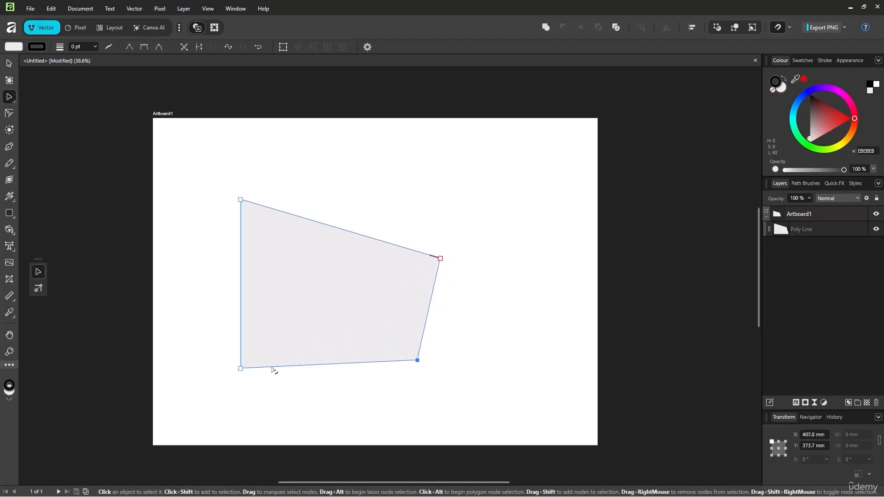
drag(240, 369, 296, 362)
drag(241, 200, 301, 200)
Step: Keep the Node tool active and move the shape's upper right node slightly up, to about X 444.5 mm, Y 179 mm
right_click(10, 98)
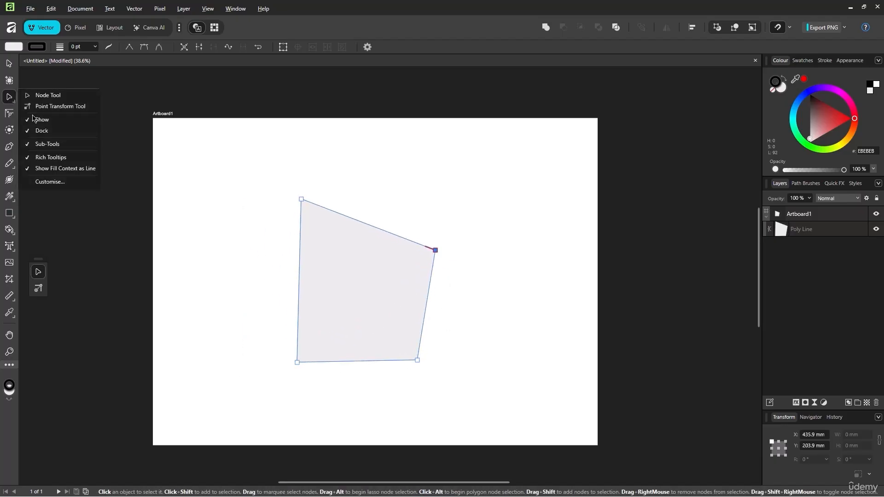
click(15, 99)
right_click(9, 100)
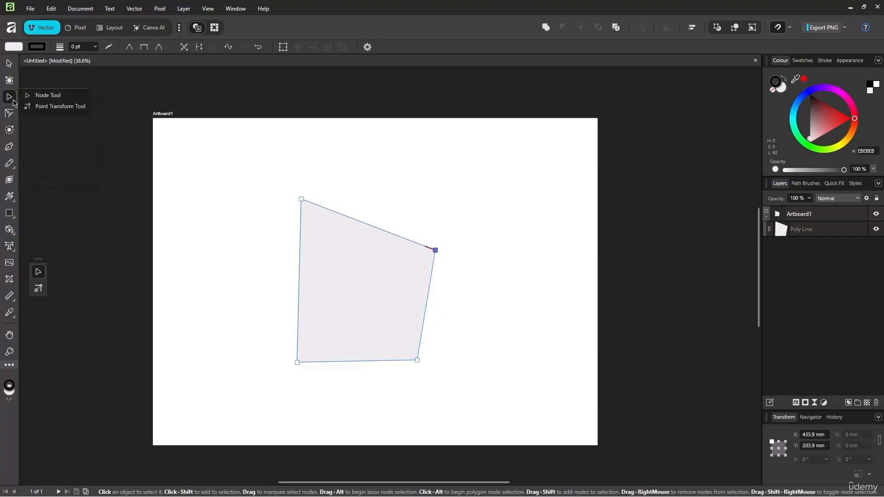
click(29, 107)
click(29, 96)
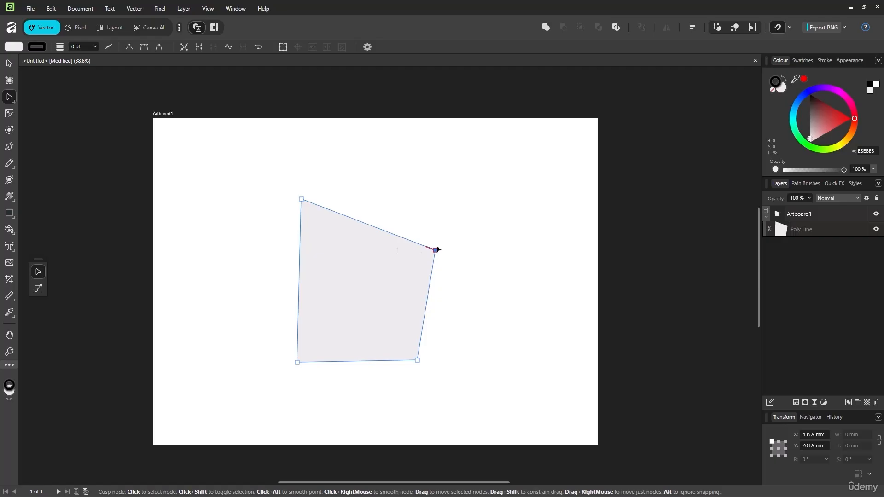
drag(435, 251, 441, 234)
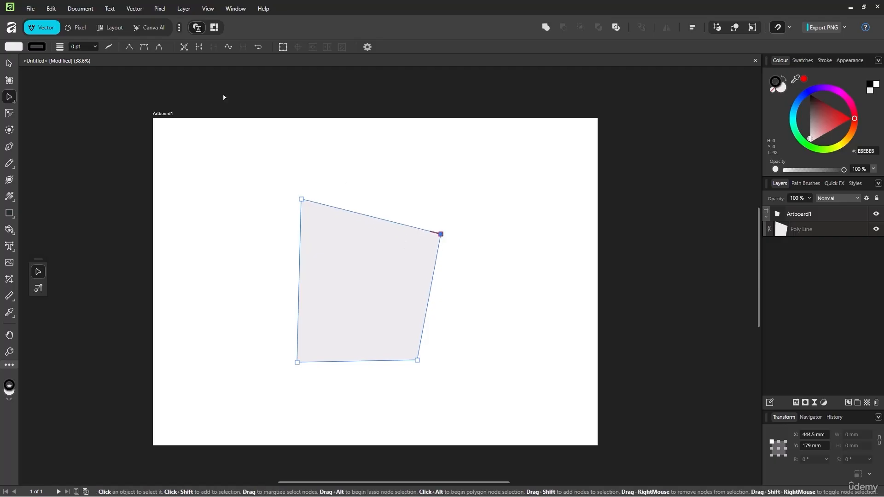
Step: Convert the shape's upper right node to smooth, shift it slightly down and inward, and pull its lower handle outward
click(143, 51)
mouse_move(441, 236)
mouse_down()
mouse_move(375, 258)
mouse_move(435, 249)
mouse_up()
drag(457, 298, 463, 305)
Step: Convert the shape's lower right node to smooth and move it to about X 415 mm, Y 390.8 mm
click(418, 361)
click(414, 359)
click(416, 361)
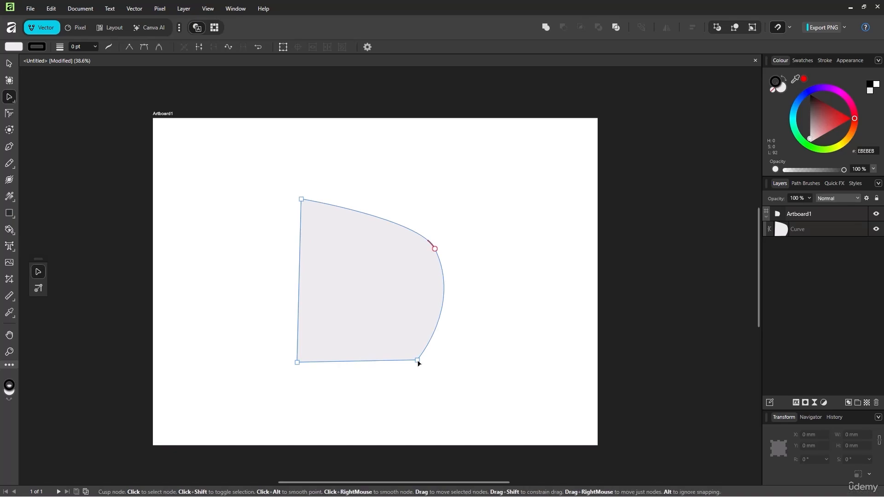
click(144, 47)
mouse_move(418, 361)
mouse_down()
mouse_move(383, 376)
mouse_move(423, 367)
mouse_up()
drag(423, 368, 420, 373)
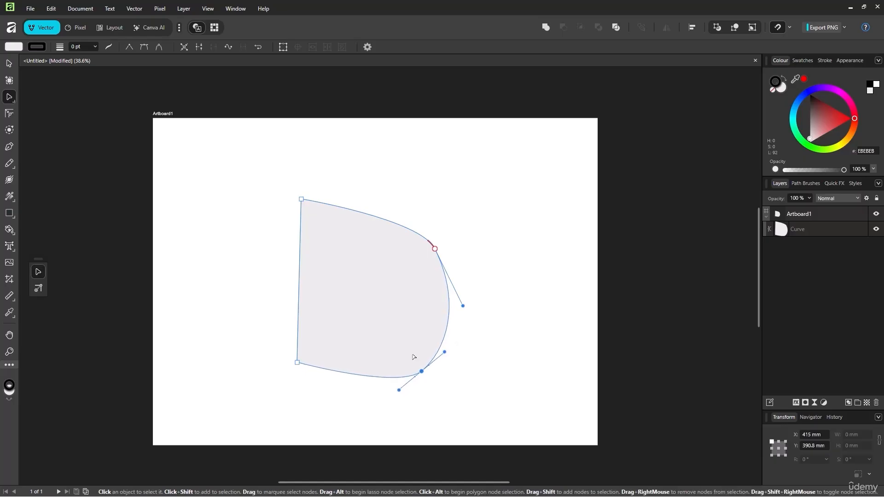
Step: Move, rotate and scale the curved shape with the Point Transform Tool, repositioning its transform origin between changes
right_click(20, 91)
click(60, 106)
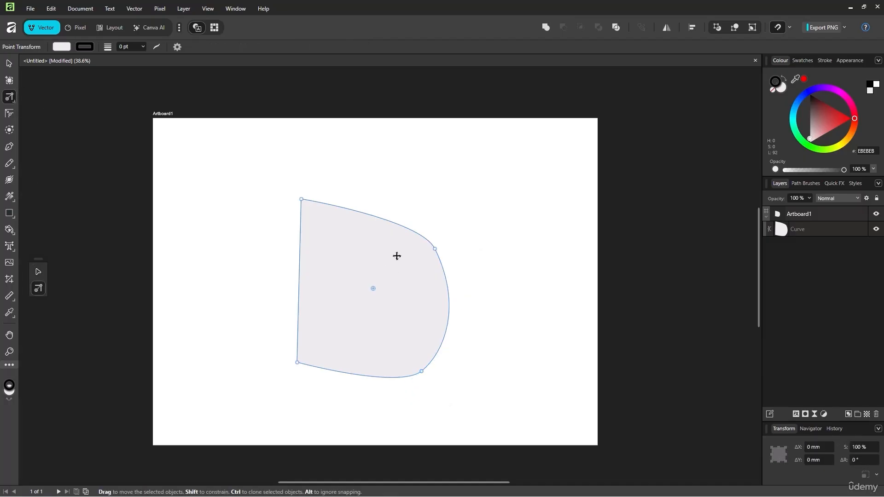
drag(399, 292, 416, 260)
drag(443, 213, 384, 173)
mouse_move(377, 274)
mouse_down()
mouse_move(381, 290)
mouse_move(320, 280)
mouse_move(339, 301)
mouse_move(252, 324)
mouse_move(263, 330)
mouse_move(286, 316)
mouse_up()
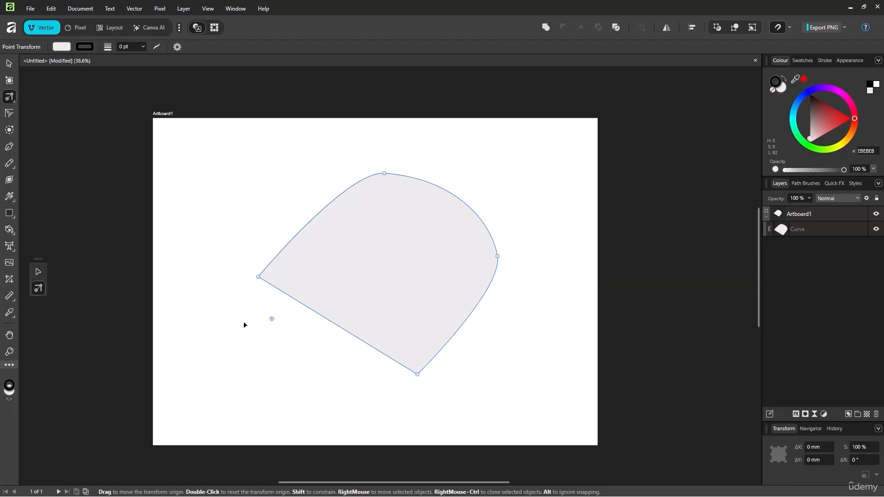
drag(497, 256, 449, 365)
drag(243, 324, 391, 333)
Step: Delete the curved shape and draw a rectangle about 391.5 × 215.7 mm in the middle of Artboard1
right_click(7, 96)
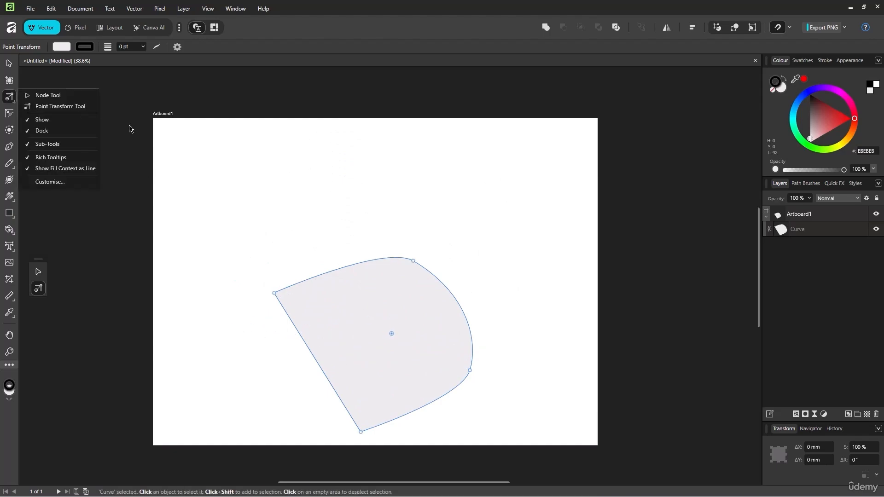
click(9, 113)
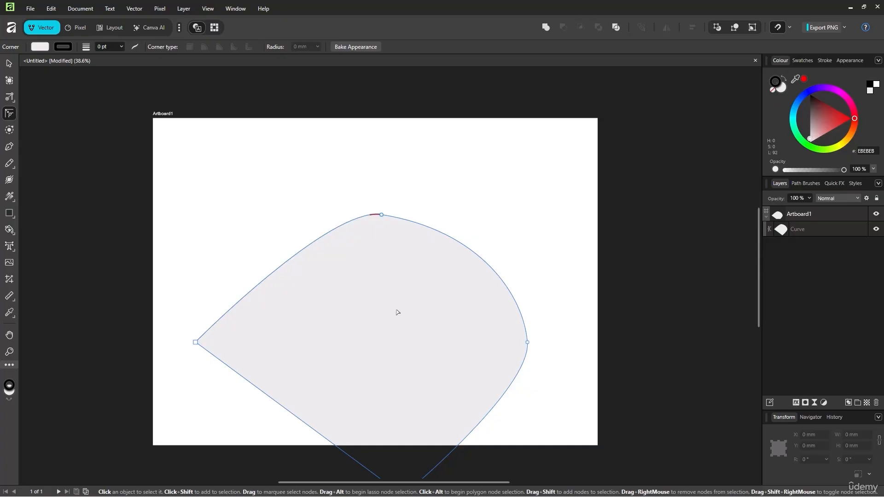
key(Delete)
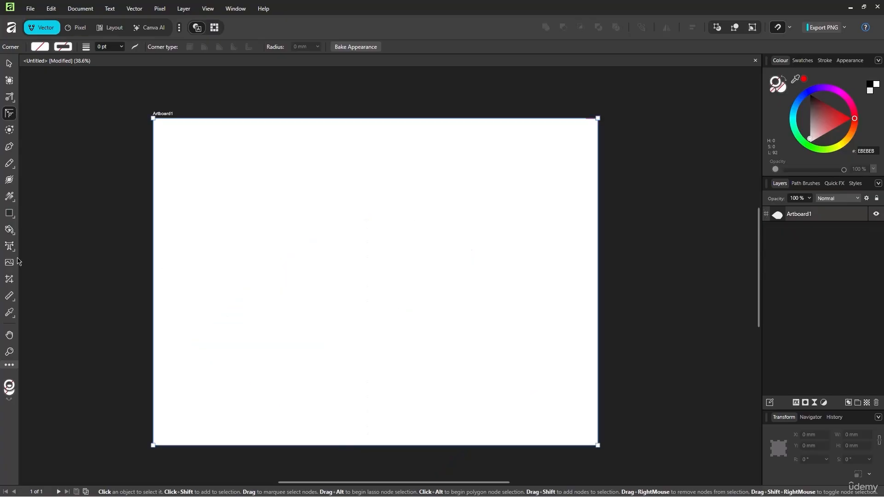
click(8, 214)
drag(233, 214, 487, 353)
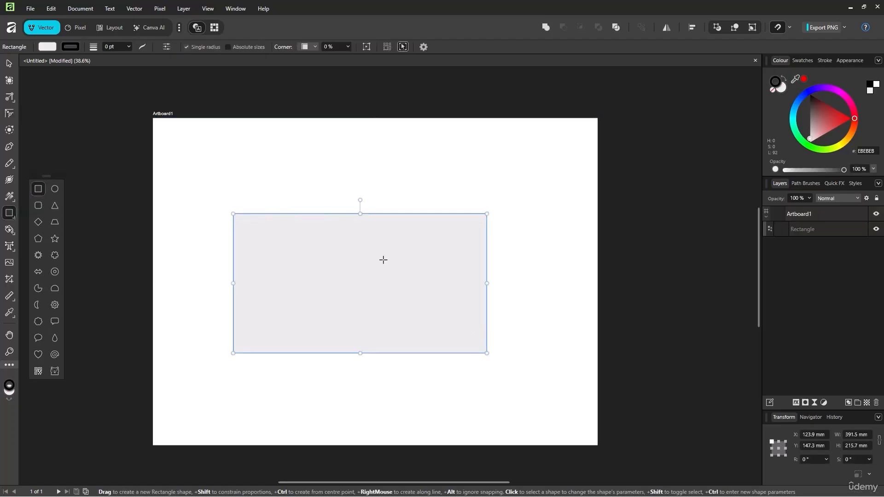
Step: Convert the new rectangle to curves for the Corner tool and undo the trial move of its lower right node
click(9, 115)
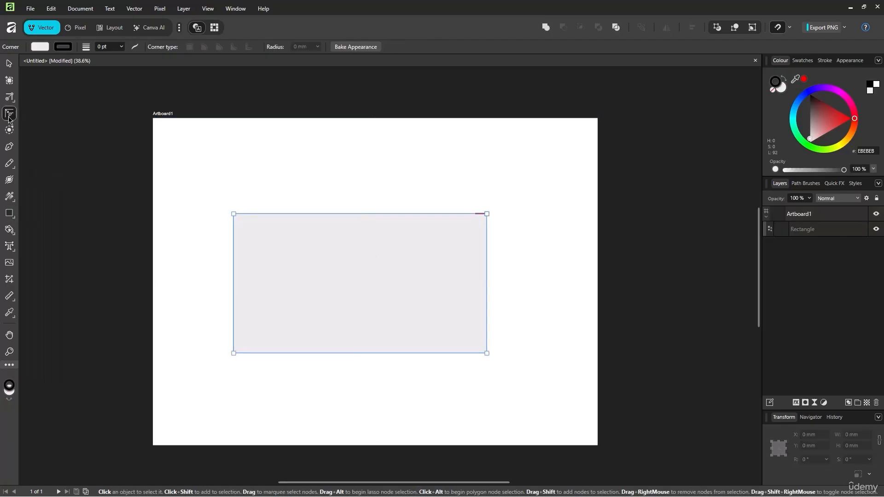
click(487, 353)
key(a)
drag(489, 355, 479, 377)
key(ctrl+z)
key(ctrl+z)
key(ctrl+z)
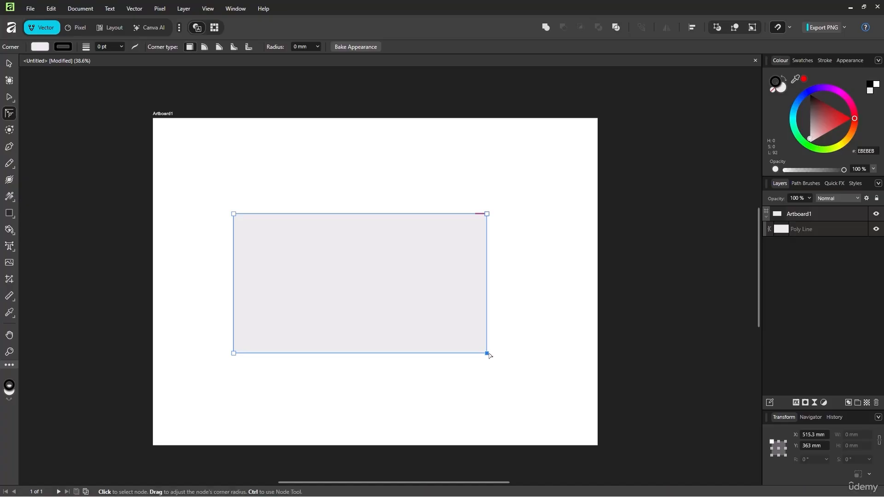
Step: Round the lower right corner to about 66.9 mm and the upper right to about 41.6 mm, and round the left corners too
drag(488, 355, 411, 344)
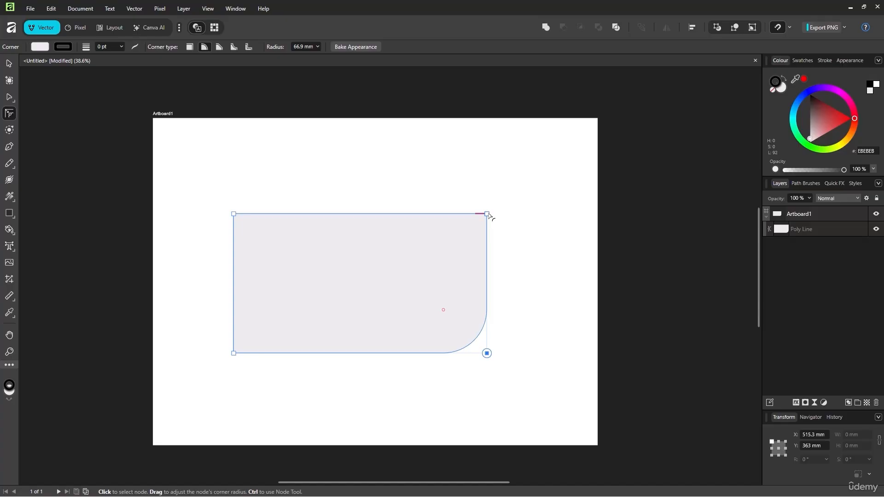
drag(488, 214, 459, 241)
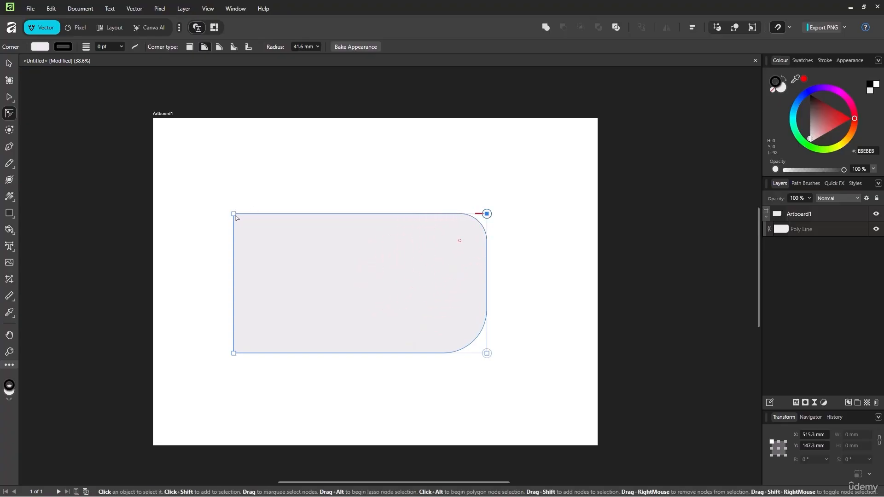
drag(234, 214, 296, 264)
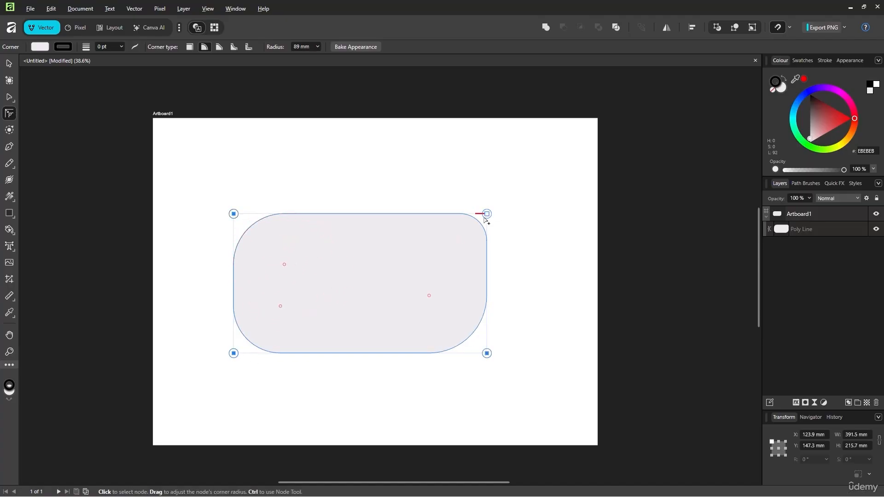
Step: Select all four corners and give them a common rounding radius of about 64.8 mm
drag(487, 214, 465, 250)
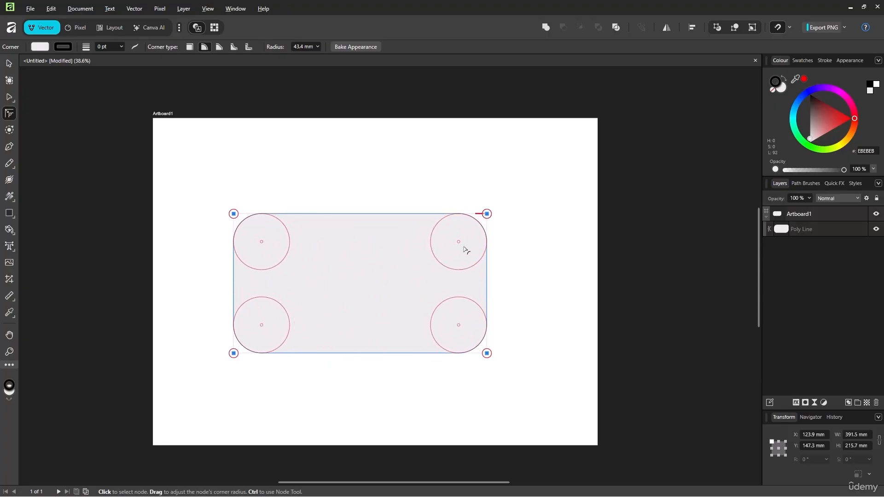
drag(464, 247, 475, 270)
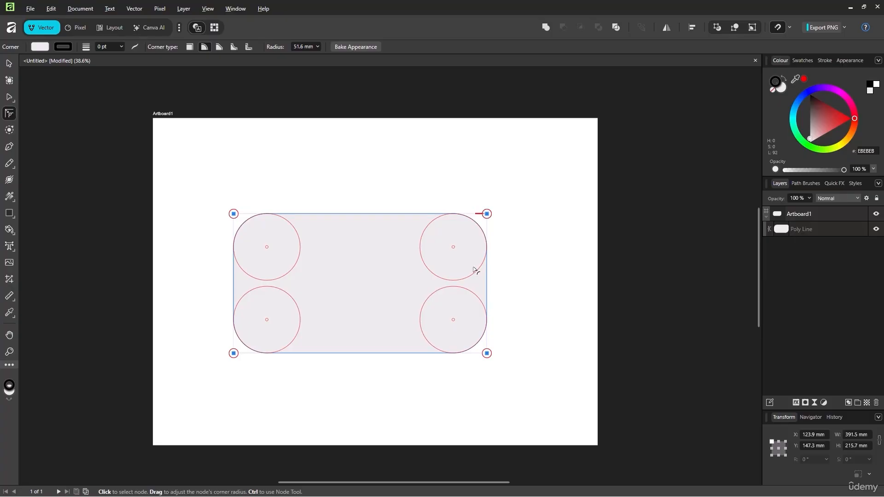
mouse_move(474, 270)
mouse_down()
mouse_move(489, 259)
mouse_move(473, 277)
mouse_up()
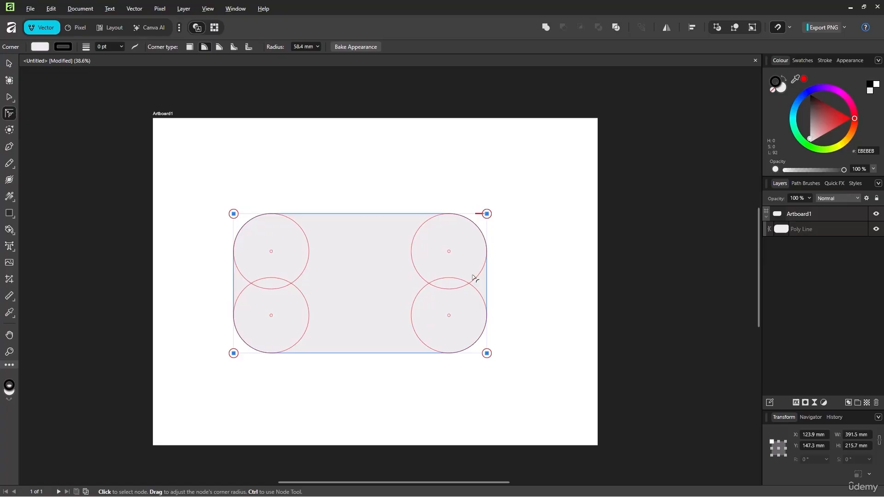
drag(473, 275, 459, 292)
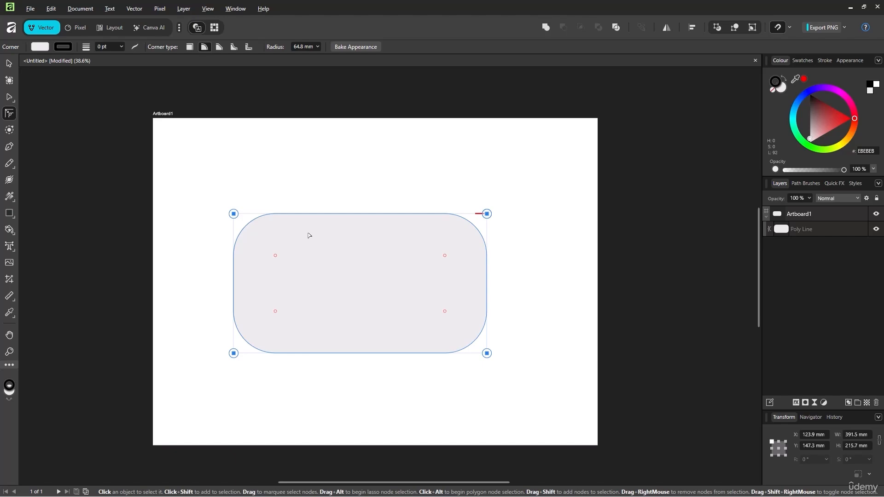
Step: Offset the rounded shape outward by about 76.2 mm with the Contour Tool and bake its appearance
click(9, 130)
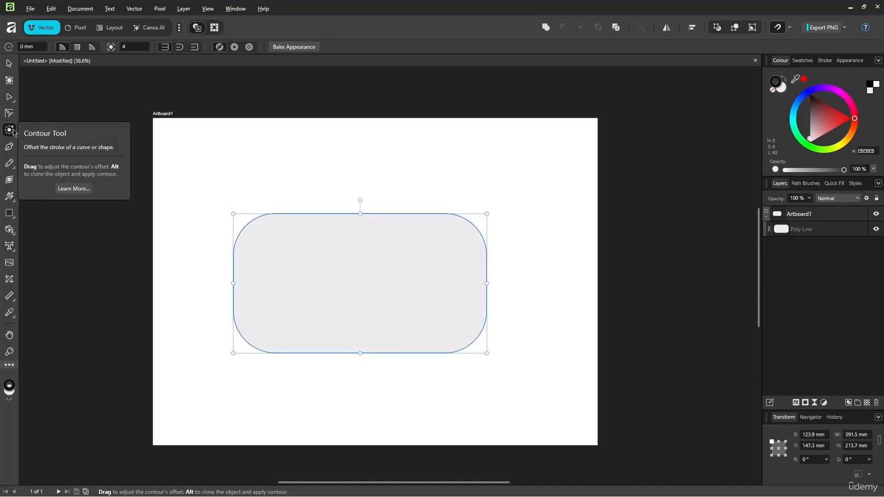
drag(489, 355, 537, 419)
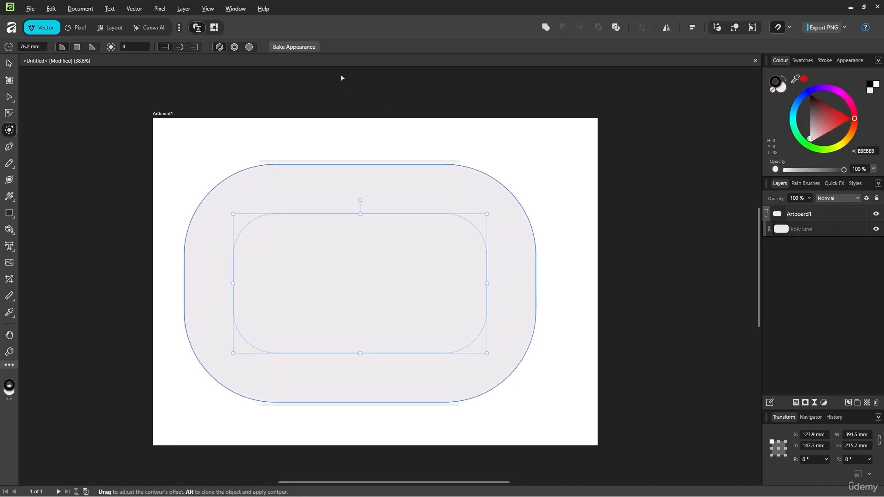
click(302, 48)
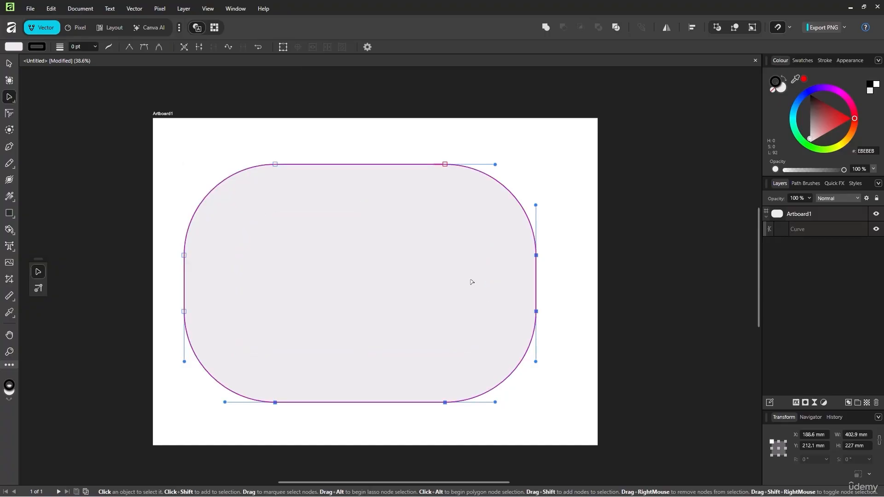
Step: Clear the node selection and reshape the baked curve's upper left corner by moving its top node and pulling the handle outward
click(438, 296)
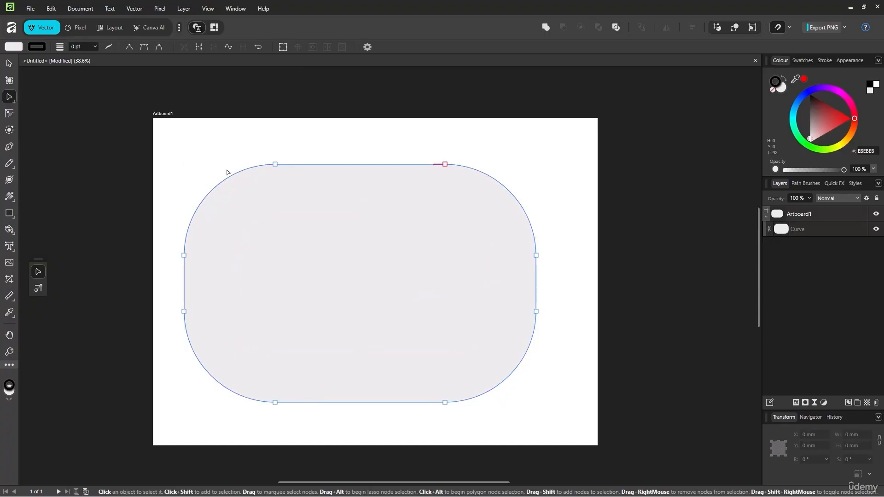
drag(276, 164, 195, 159)
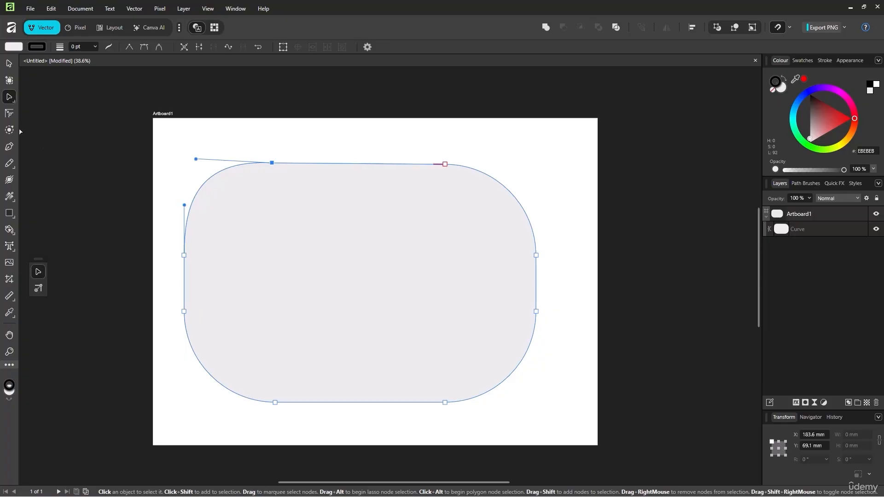
Step: Activate the Pen tool and delete the existing curve from Artboard1
click(11, 147)
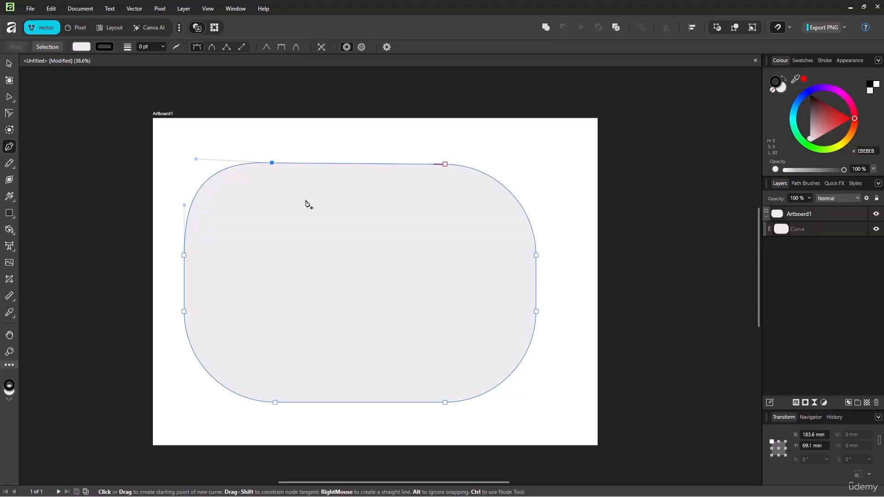
click(831, 218)
click(819, 232)
click(819, 217)
click(817, 234)
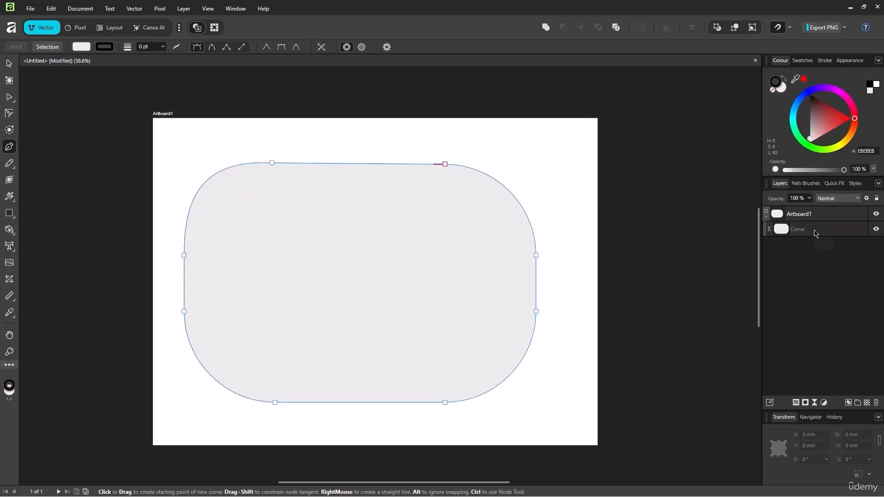
key(Delete)
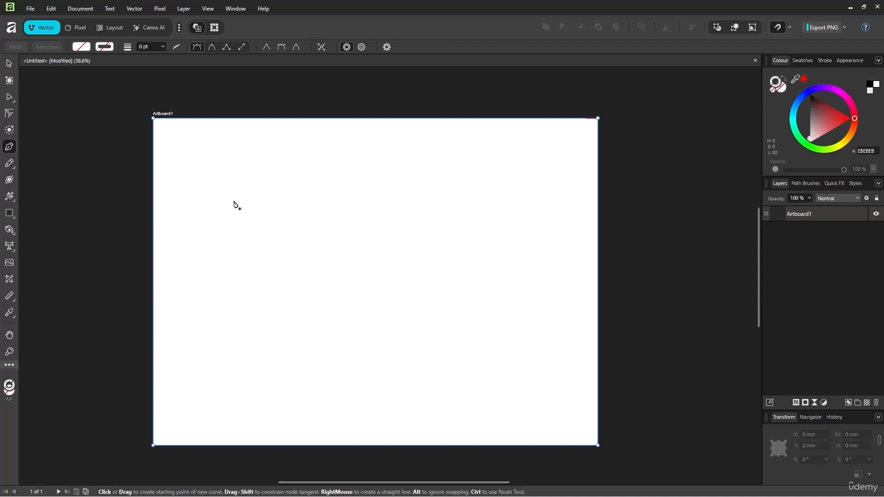
Step: Draw a closed four-node Pen shape across Artboard1, with a straight lower right side and curved remaining sides
drag(234, 200, 233, 231)
click(336, 368)
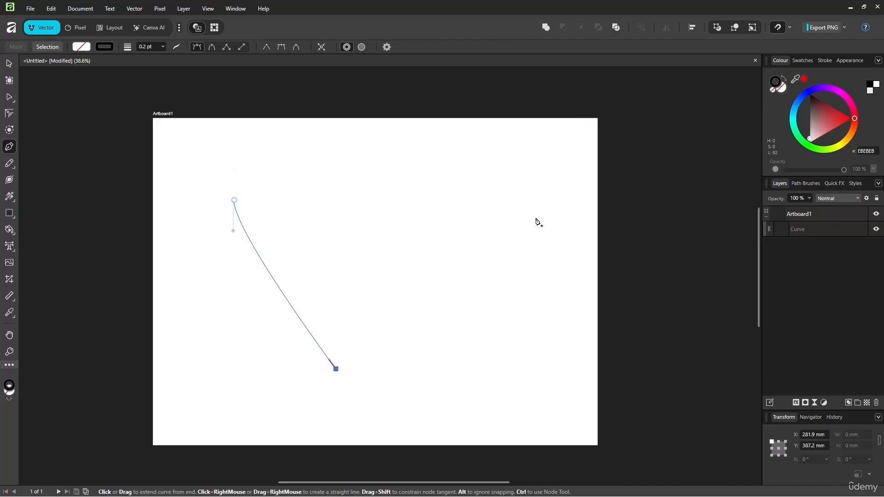
click(546, 184)
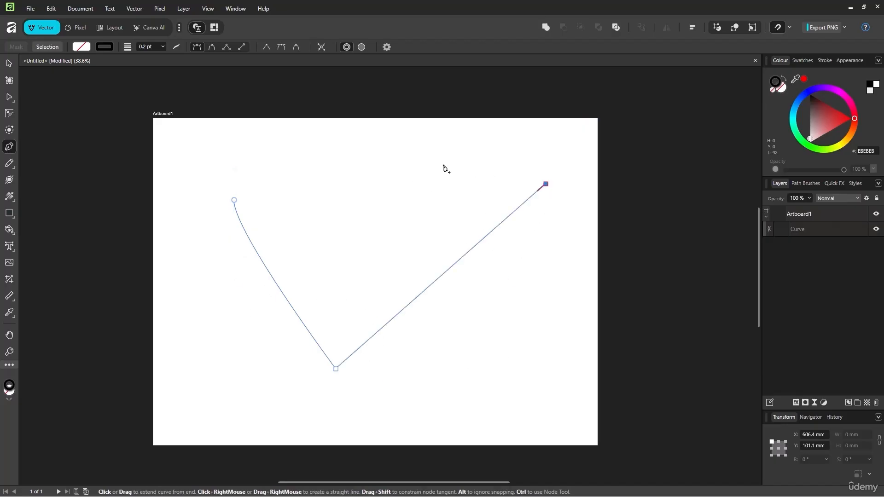
click(295, 155)
drag(295, 156, 169, 212)
mouse_move(234, 199)
mouse_down()
mouse_move(215, 253)
mouse_move(246, 206)
mouse_up()
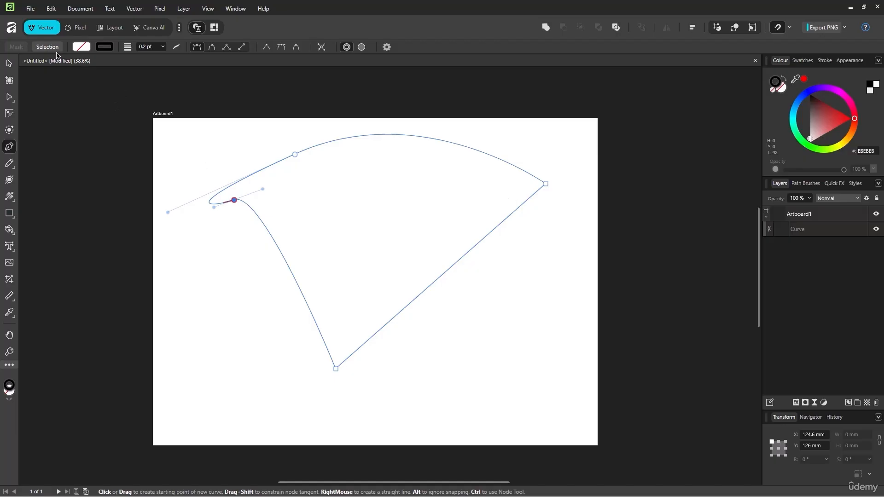
Step: Fill the closed Pen shape with light blue, 55A2FF
click(82, 47)
click(81, 47)
click(81, 47)
click(82, 47)
click(84, 51)
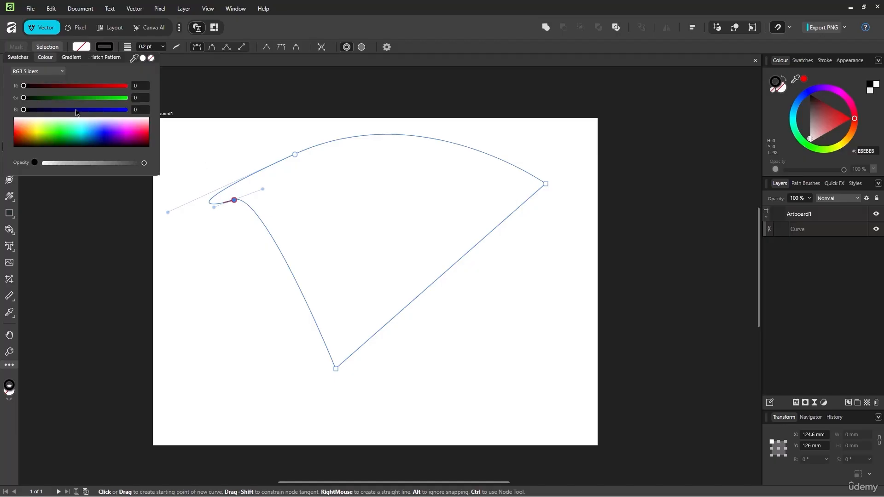
click(58, 144)
drag(72, 137, 94, 127)
click(331, 152)
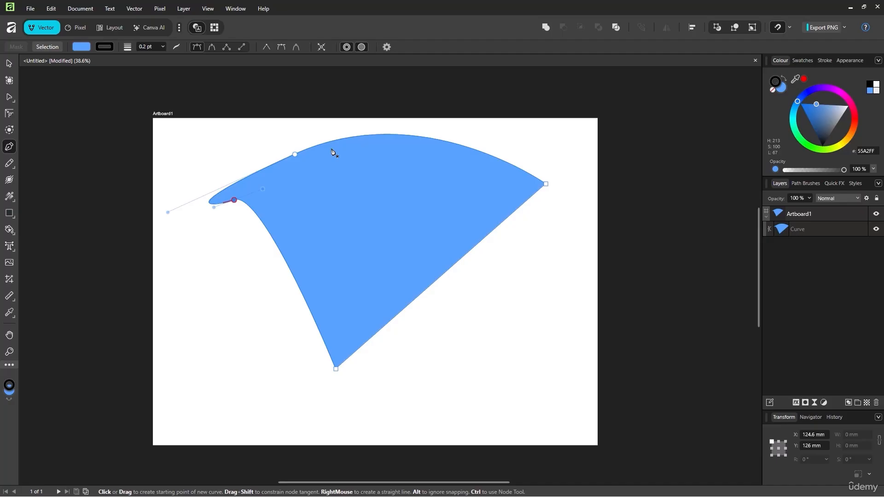
Step: Scribble a long freehand curve with the Pencil tool over the blue shape and the lower part of Artboard1
click(9, 164)
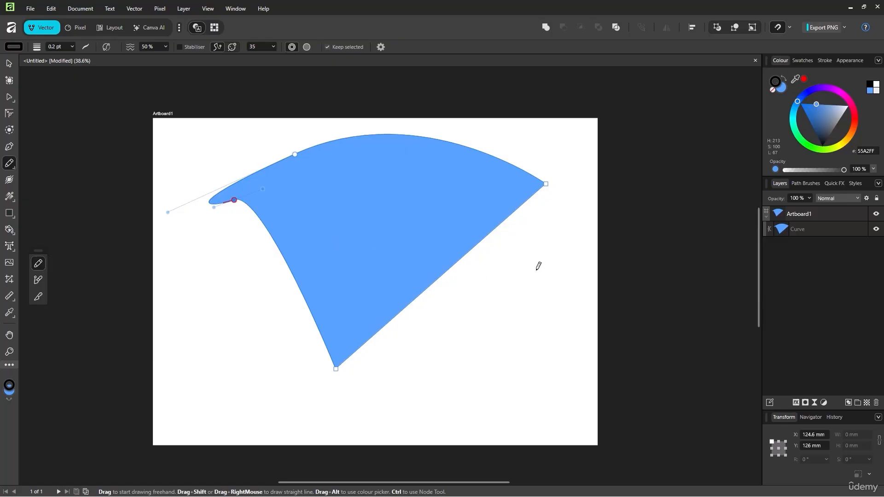
mouse_move(545, 254)
mouse_down()
mouse_move(536, 327)
mouse_move(486, 374)
mouse_move(241, 365)
mouse_move(205, 338)
mouse_up()
mouse_move(244, 299)
mouse_down()
mouse_move(266, 269)
mouse_move(210, 293)
mouse_move(324, 329)
mouse_move(437, 322)
mouse_move(539, 195)
mouse_move(510, 199)
mouse_move(563, 313)
mouse_move(348, 307)
mouse_move(486, 372)
mouse_move(445, 323)
mouse_move(270, 300)
mouse_move(308, 329)
mouse_move(455, 363)
mouse_move(422, 326)
mouse_move(360, 384)
mouse_move(303, 371)
mouse_move(237, 390)
mouse_move(418, 407)
mouse_move(506, 378)
mouse_move(302, 409)
mouse_move(284, 422)
mouse_move(367, 267)
mouse_move(381, 335)
mouse_move(490, 353)
mouse_move(377, 368)
mouse_move(485, 343)
mouse_move(304, 368)
mouse_move(477, 375)
mouse_move(467, 336)
mouse_move(388, 378)
mouse_move(407, 378)
mouse_move(372, 319)
mouse_move(456, 356)
mouse_move(280, 295)
mouse_move(307, 232)
mouse_move(346, 301)
mouse_up()
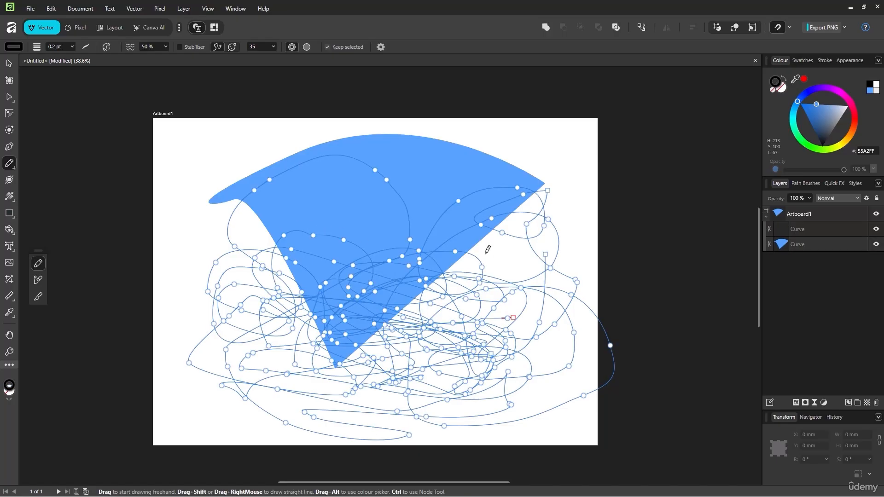
Step: Move the scribbled curve's upper-left node outward with the Node tool, past the blue shape's left tip
scroll(477, 248, up, 1)
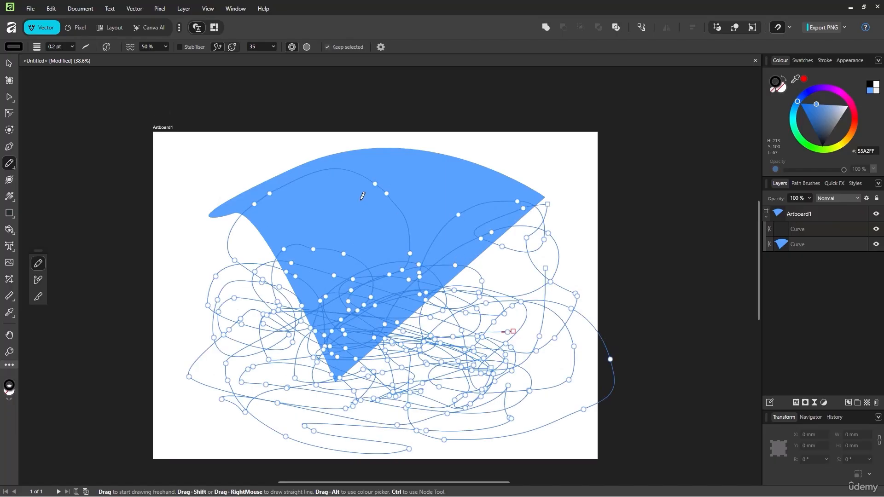
click(9, 97)
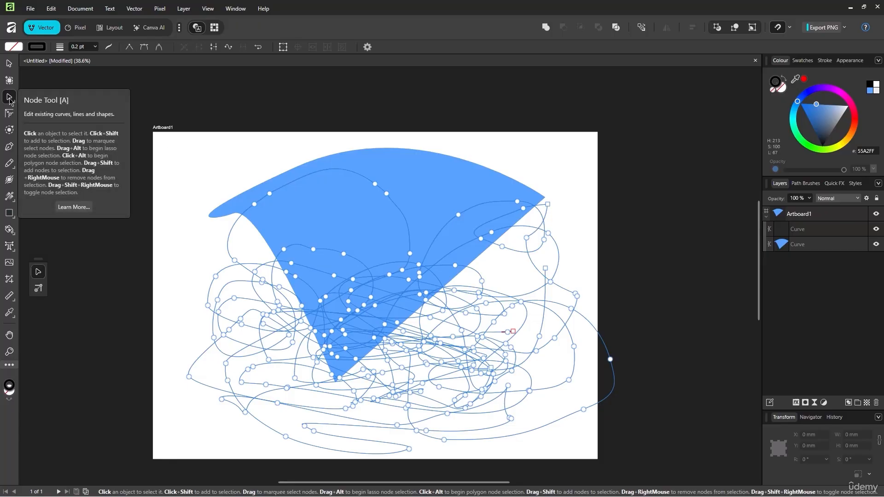
click(9, 63)
click(10, 97)
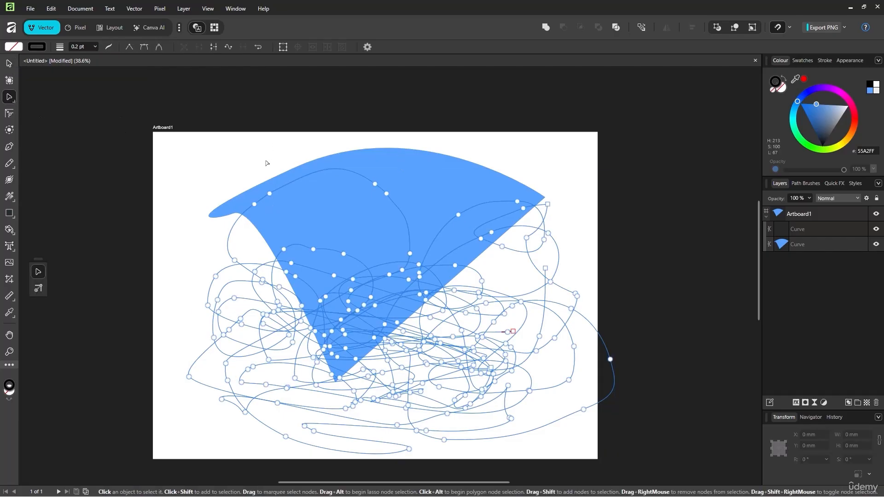
drag(269, 197, 192, 219)
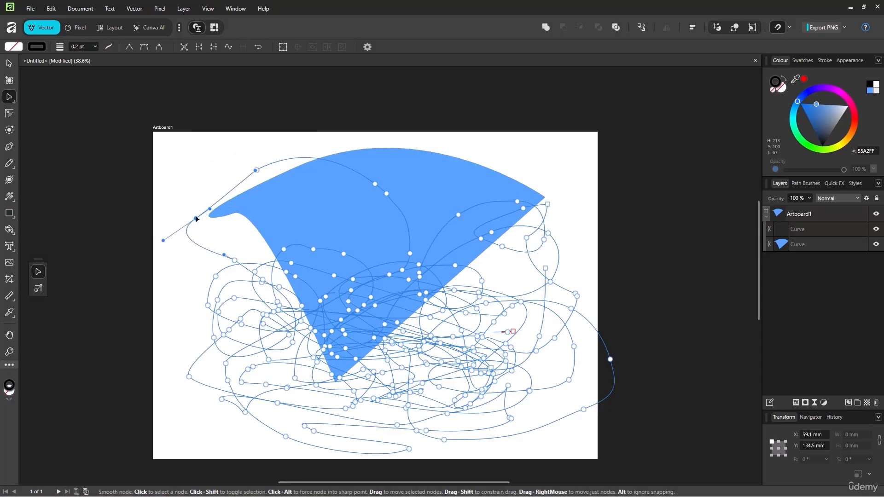
Step: Delete the scribbled curve and the blue shape so that Artboard1 is empty
click(829, 250)
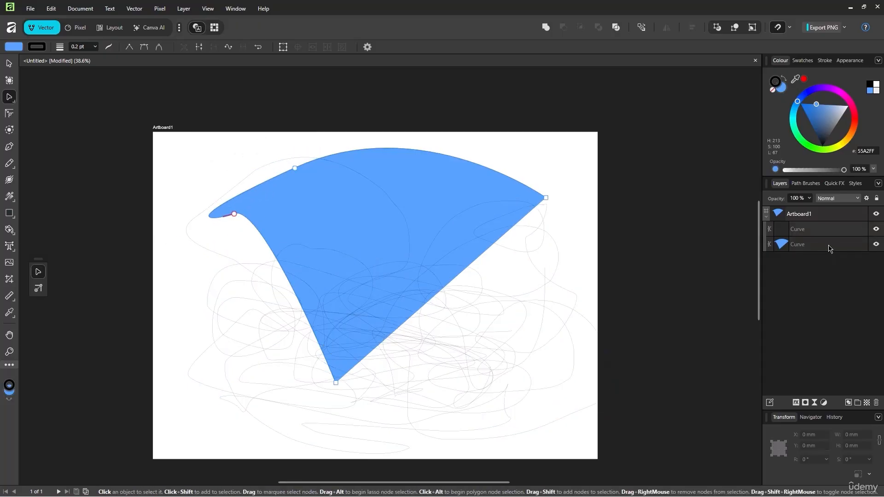
click(825, 234)
click(811, 253)
click(819, 231)
key(Delete)
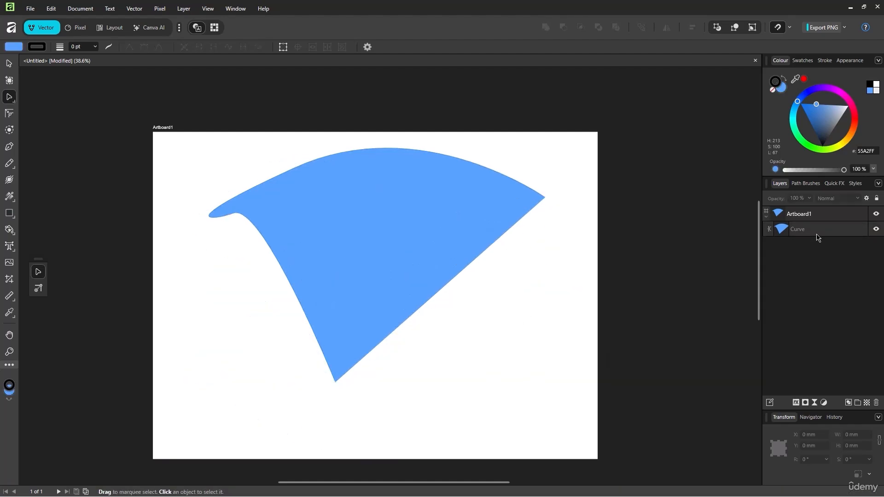
key(Delete)
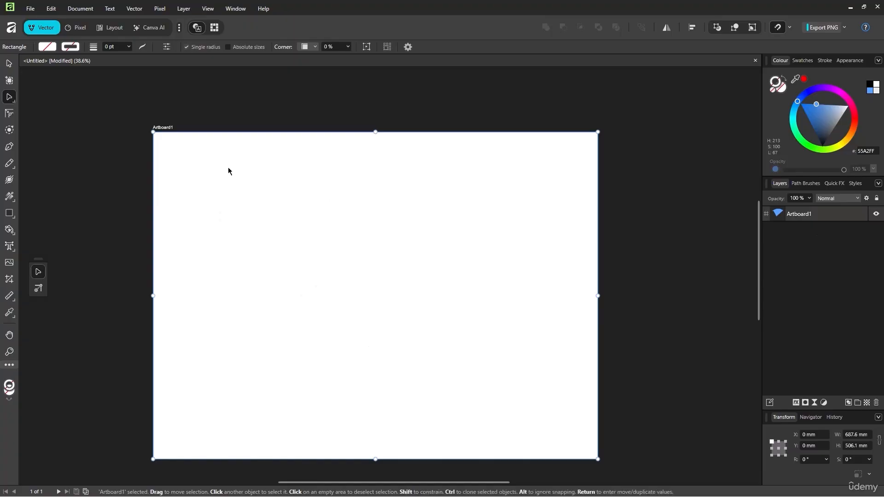
Step: Activate the Pencil tool and try vertical strokes on the left half of Artboard1, undoing each one
click(9, 163)
drag(233, 207, 229, 360)
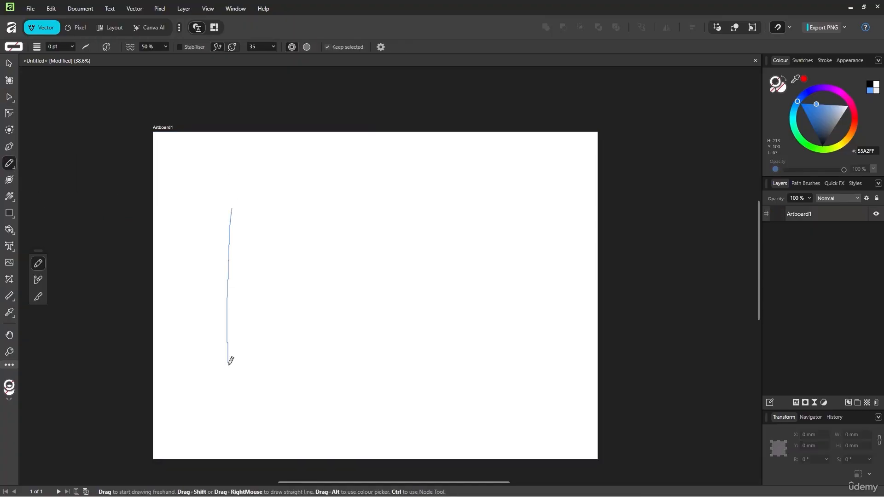
key(ctrl+z)
drag(241, 209, 241, 336)
key(ctrl+z)
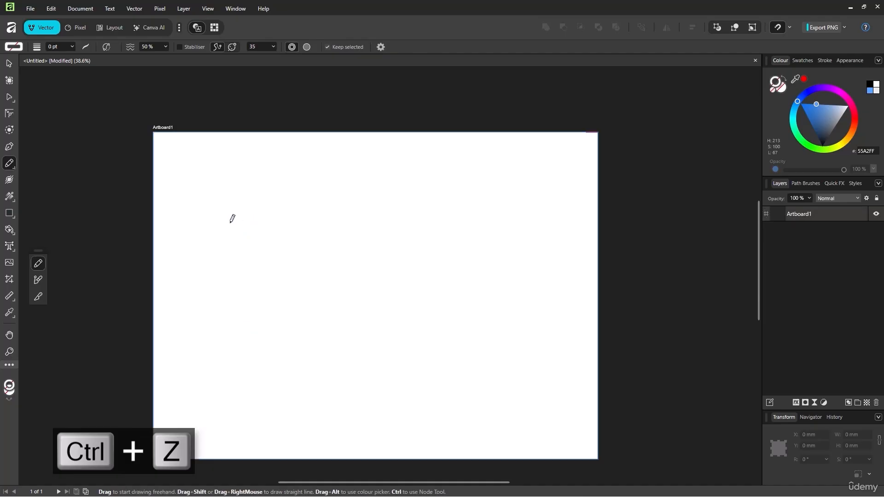
Step: Draw a rectangular outline on Artboard1 from four separate Pencil lines and select all four of them together
drag(248, 204, 248, 369)
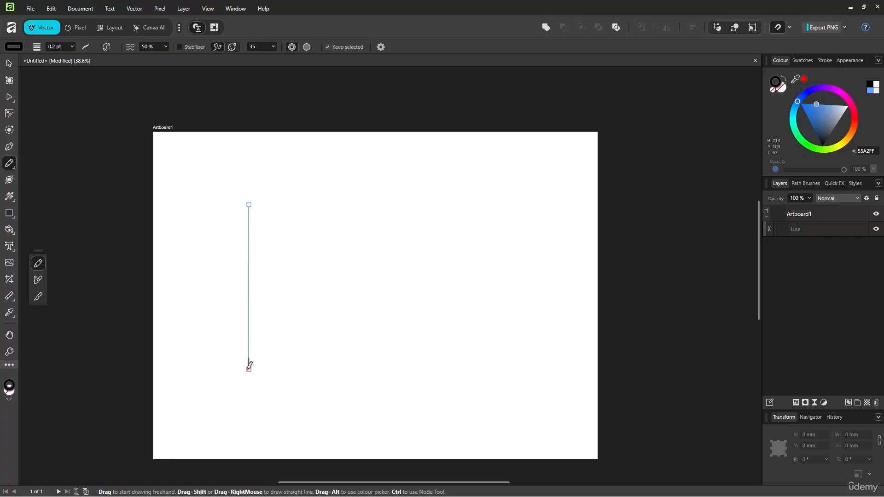
mouse_move(249, 369)
mouse_down()
mouse_move(462, 353)
mouse_move(470, 192)
mouse_move(468, 201)
mouse_move(247, 203)
mouse_up()
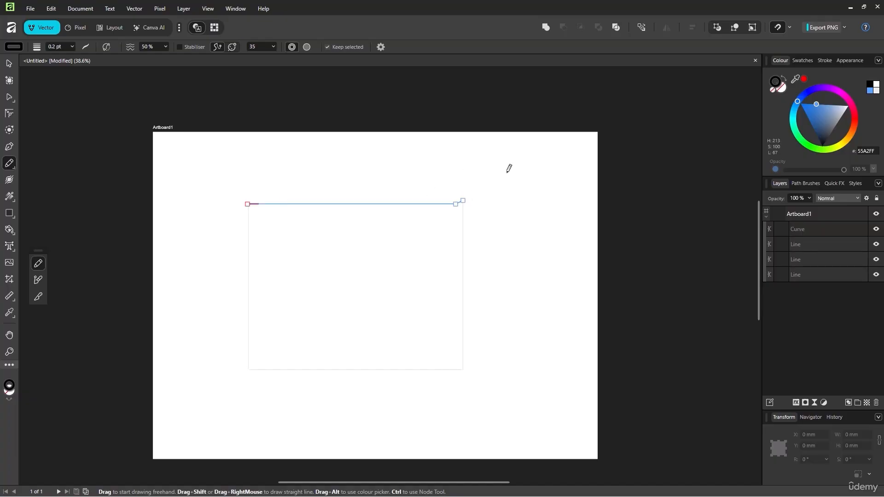
click(832, 274)
shift+click(835, 231)
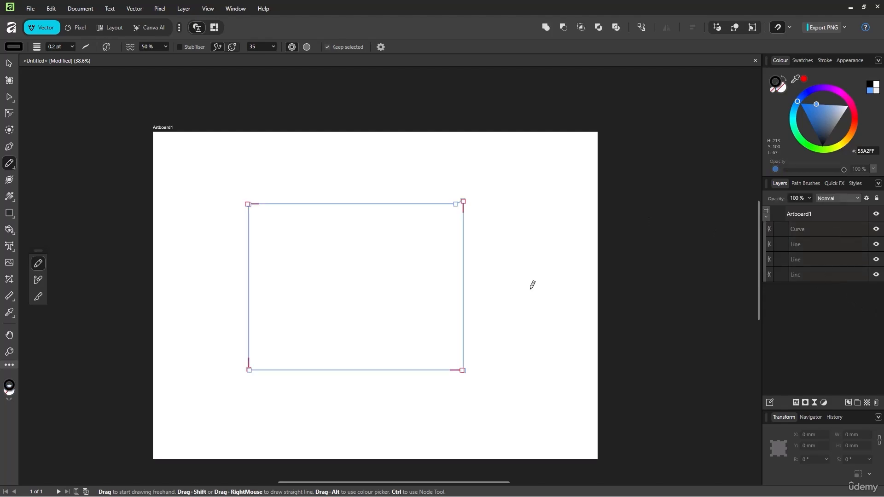
click(816, 275)
click(841, 233)
shift+click(827, 276)
click(845, 235)
click(832, 275)
shift+click(833, 235)
Step: Draw a blue rectangle about 367 mm wide and 225 mm high in the middle of Artboard1
click(41, 280)
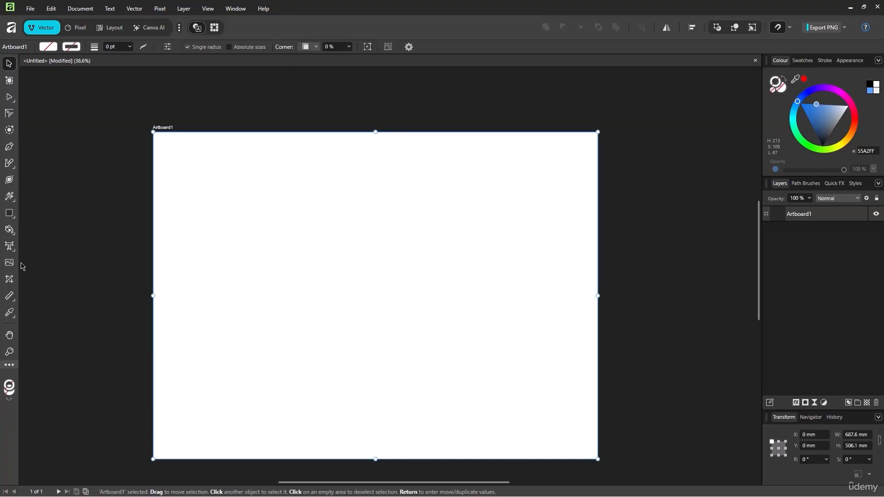
right_click(9, 214)
click(39, 207)
drag(273, 215, 510, 361)
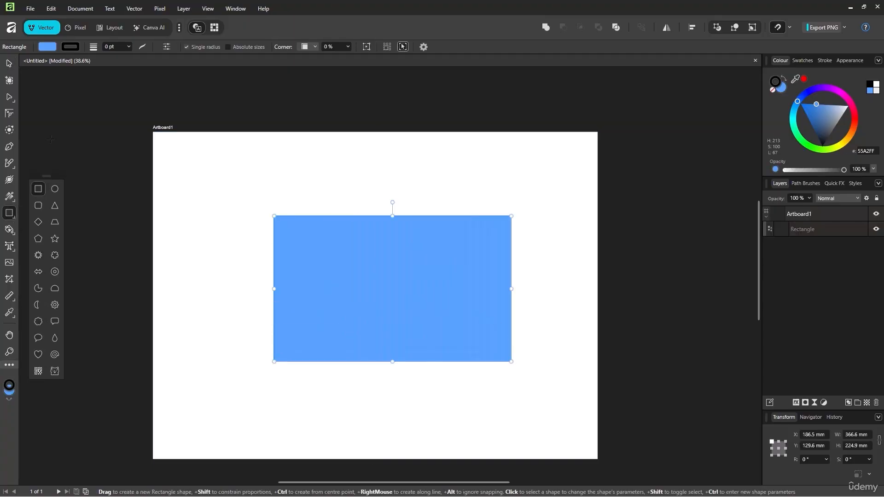
key(Escape)
Step: Delete the blue rectangle from Artboard1
click(15, 165)
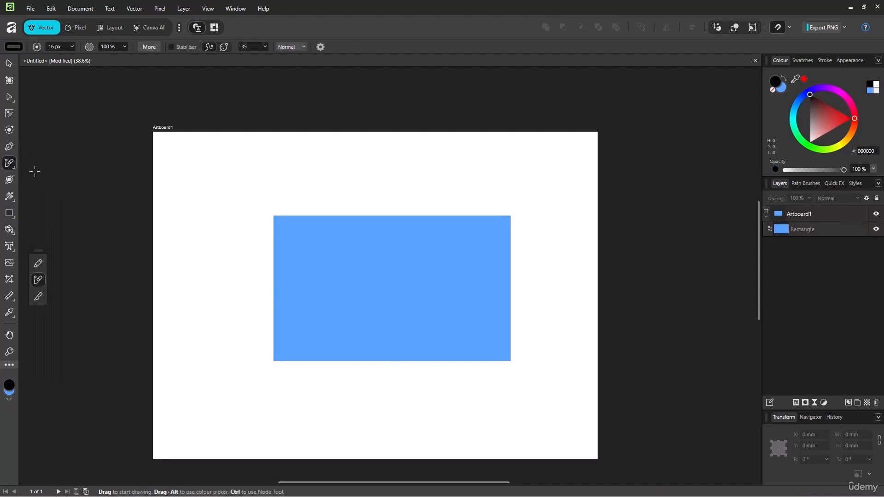
key(v)
click(366, 279)
key(Delete)
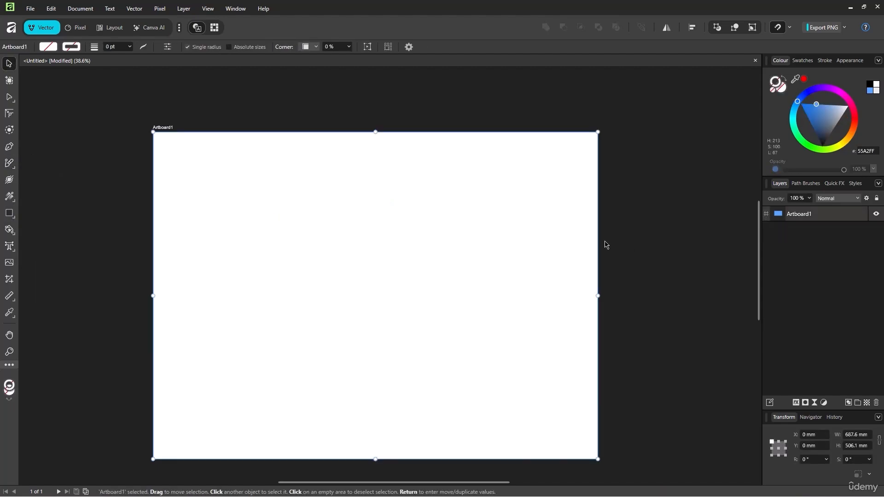
Step: Scribble a long looping curve across Artboard1 with the Path Brush, 16 px wide in muted red B95E5E
click(11, 165)
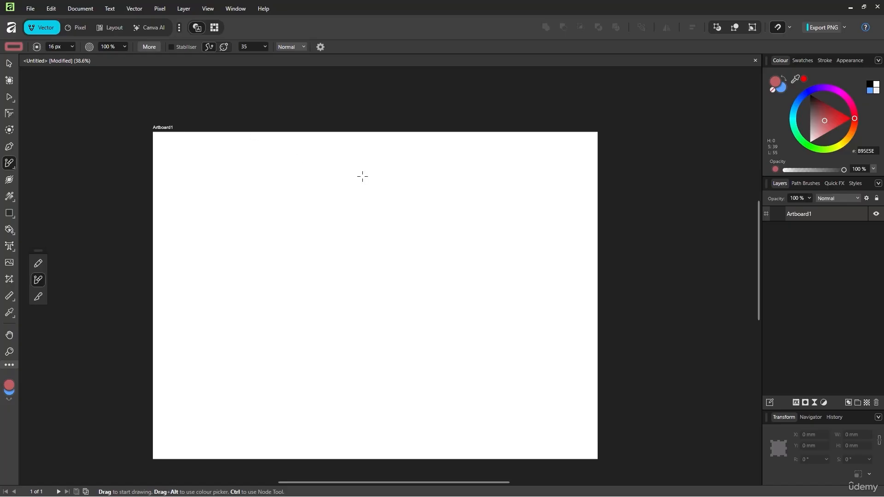
drag(261, 232, 346, 299)
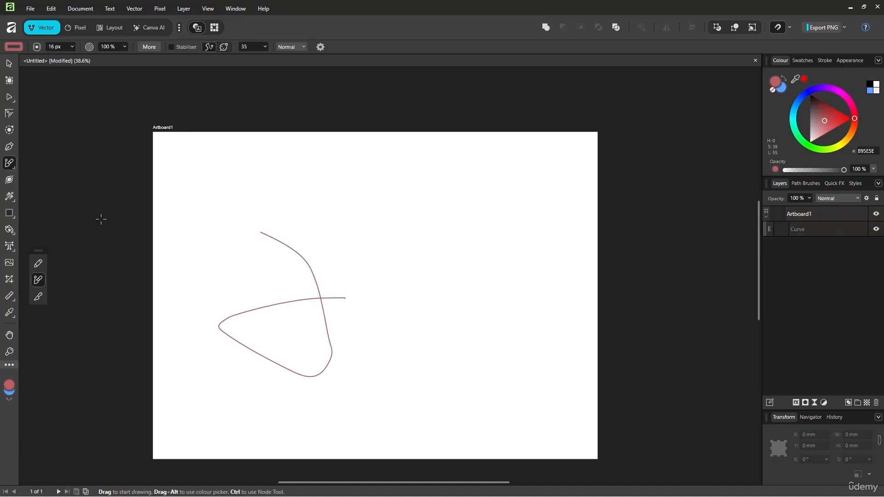
key(ctrl+z)
click(9, 162)
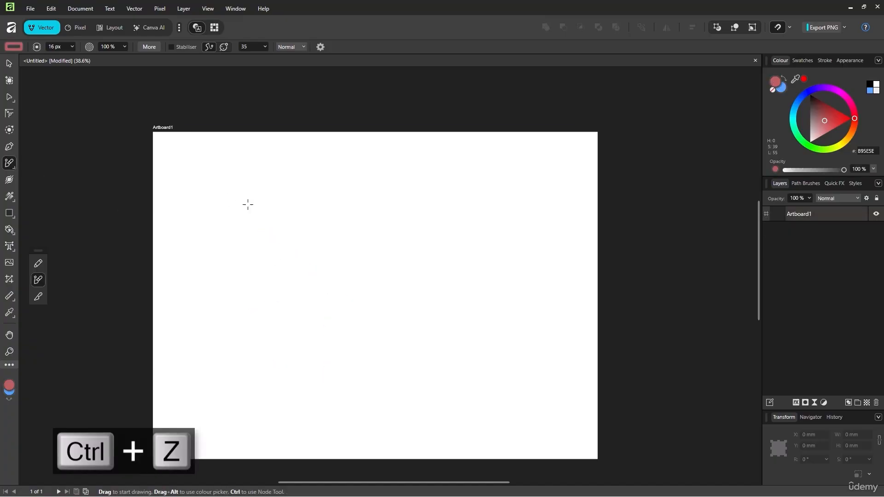
mouse_move(247, 209)
mouse_down()
mouse_move(278, 221)
mouse_move(357, 358)
mouse_move(457, 245)
mouse_move(474, 382)
mouse_move(306, 216)
mouse_move(435, 332)
mouse_move(339, 217)
mouse_move(364, 375)
mouse_move(454, 310)
mouse_move(339, 394)
mouse_move(437, 387)
mouse_move(260, 286)
mouse_move(344, 355)
mouse_move(447, 236)
mouse_move(255, 286)
mouse_move(309, 306)
mouse_move(430, 257)
mouse_move(464, 309)
mouse_move(485, 302)
mouse_up()
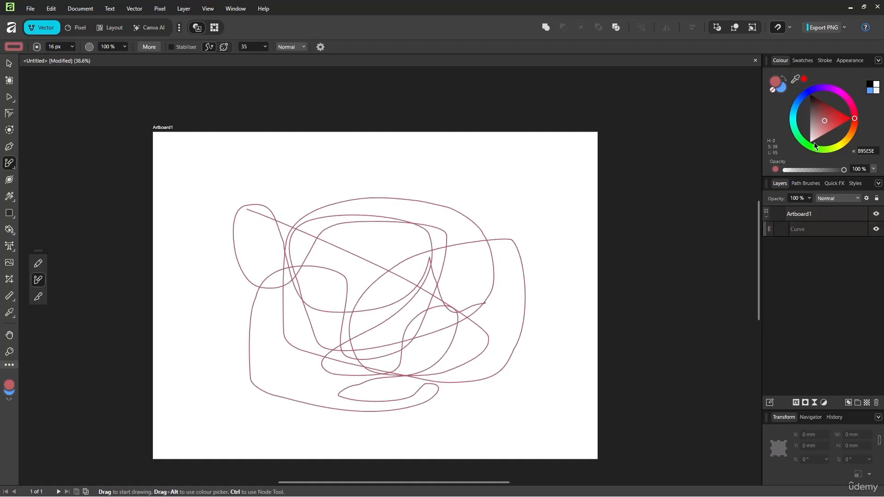
Step: Change the brush colour to green 1DE842 and draw a looping curve over the red scribble
click(812, 143)
click(810, 133)
mouse_move(558, 227)
mouse_down()
mouse_move(475, 381)
mouse_move(524, 307)
mouse_move(357, 378)
mouse_move(258, 371)
mouse_move(356, 380)
mouse_move(368, 306)
mouse_move(357, 248)
mouse_up()
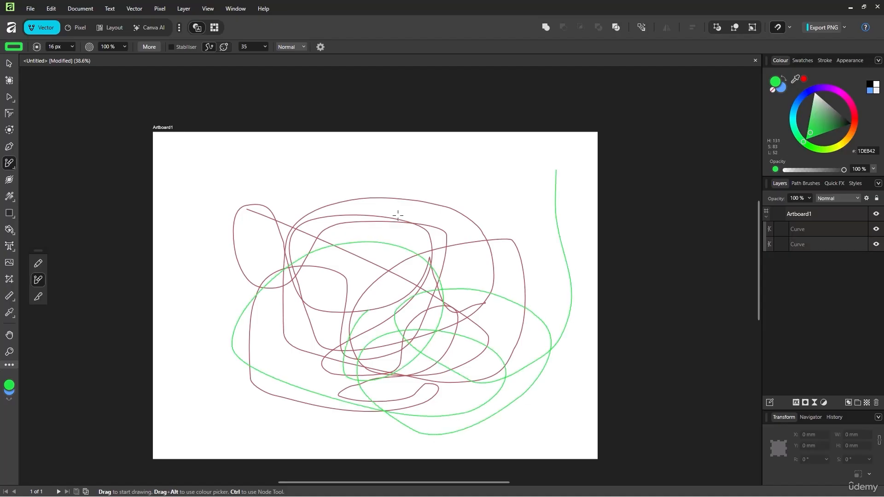
Step: Increase the brush width to 331.7 px and paint two thick green strokes over the thin curves
key(])
key(])
key(])
click(72, 48)
click(92, 57)
mouse_move(324, 177)
mouse_down()
mouse_move(419, 260)
mouse_move(349, 332)
mouse_move(239, 322)
mouse_move(501, 359)
mouse_up()
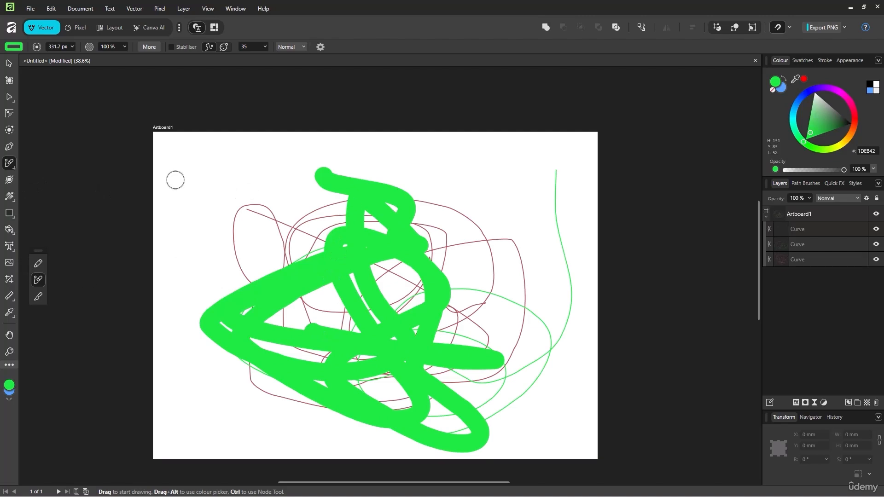
drag(184, 191, 308, 325)
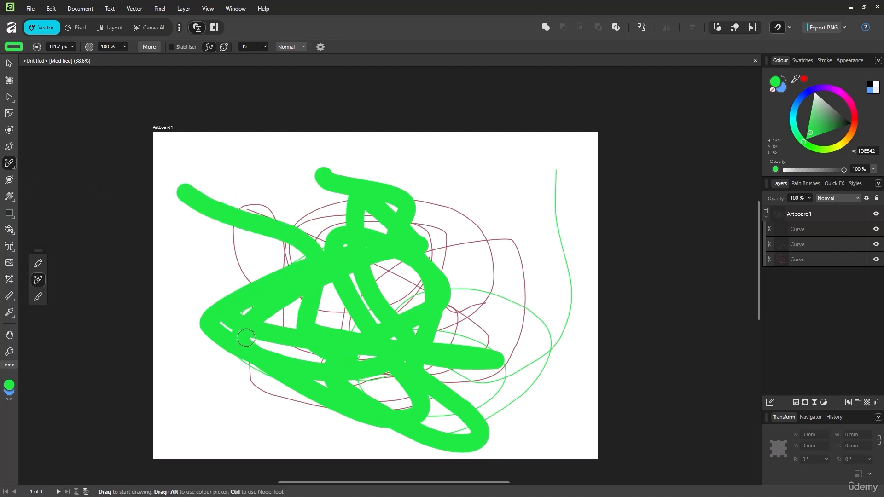
Step: Cut the shorter thick green curve in two at its upper bend with the Knife tool
click(37, 297)
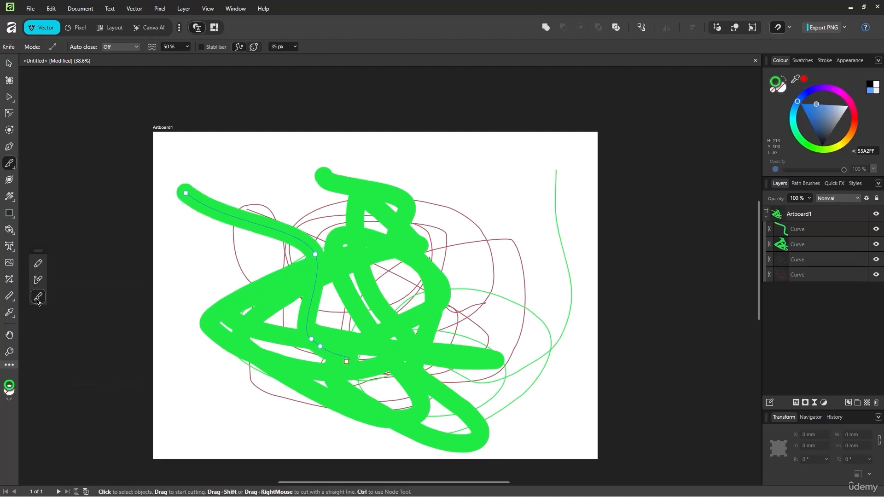
click(316, 256)
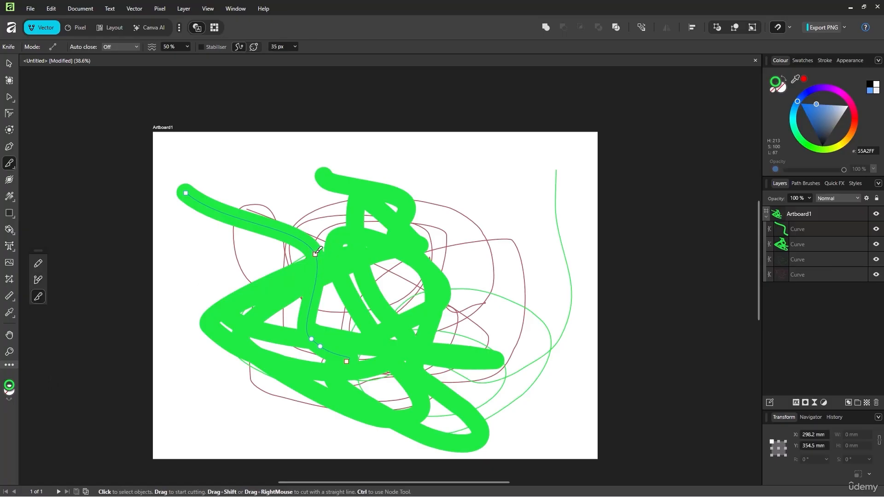
drag(367, 144, 633, 404)
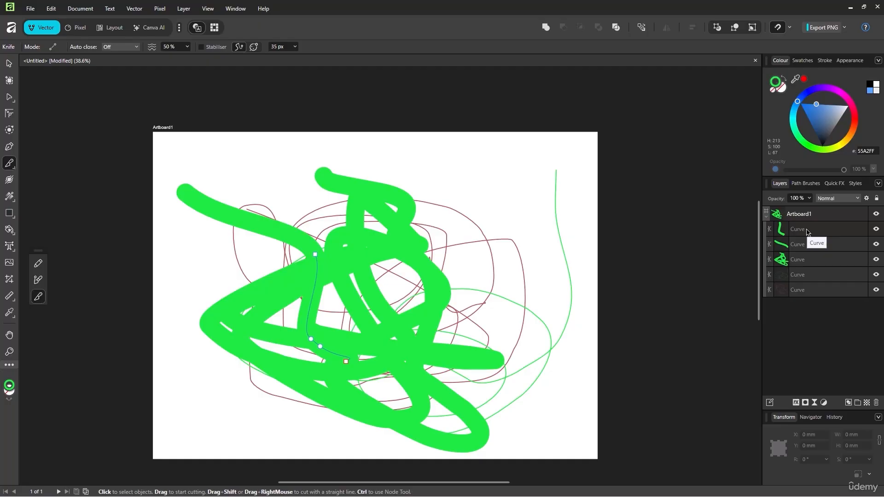
click(797, 289)
click(812, 260)
Step: Delete all the green and red curves, including both cut pieces, to empty Artboard1
click(8, 63)
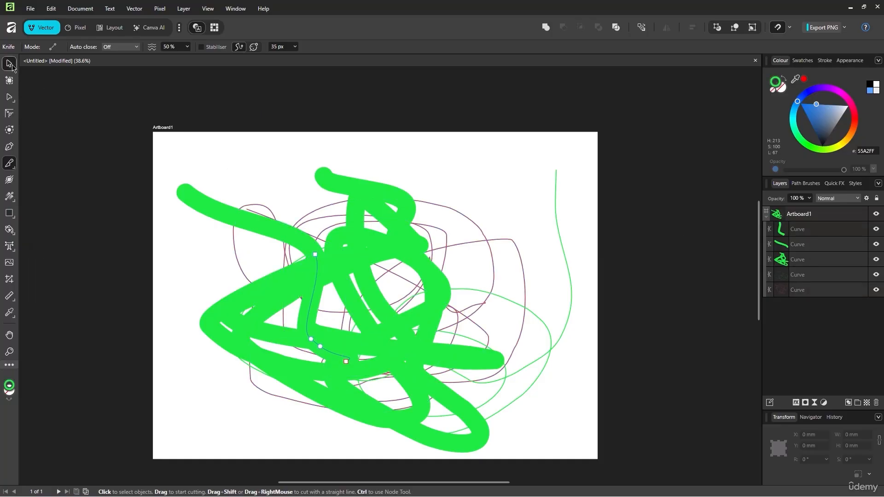
click(849, 237)
click(838, 250)
key(Delete)
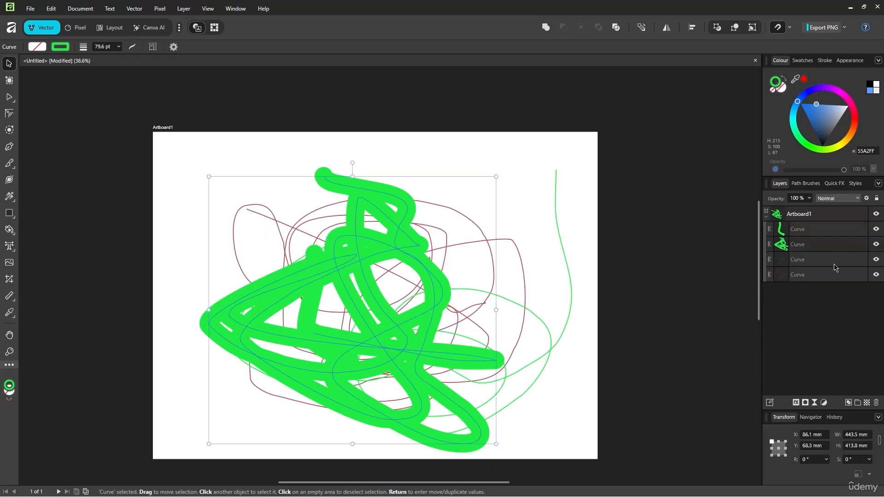
click(835, 264)
key(Delete)
click(833, 275)
click(831, 260)
key(Delete)
click(835, 245)
click(838, 234)
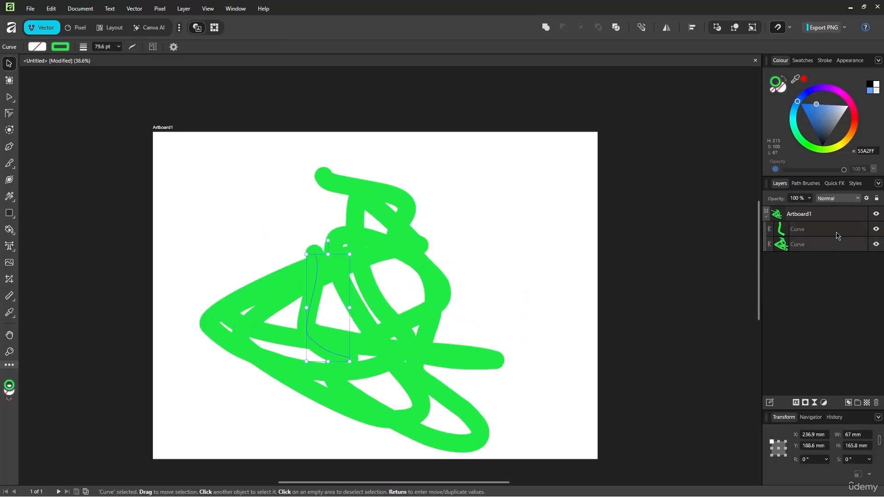
key(Delete)
click(833, 234)
key(Delete)
Step: Paint one thick, roughly horizontal green stroke across the middle of Artboard1 with the Path Brush
click(12, 183)
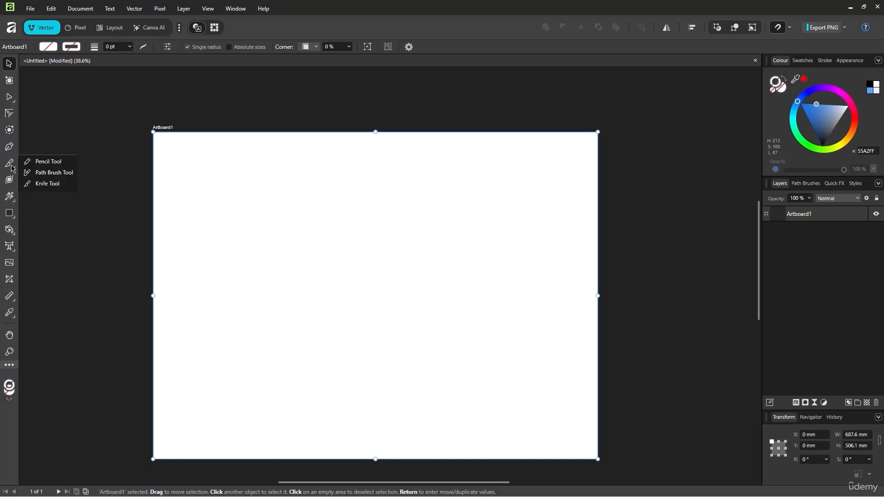
click(46, 172)
drag(210, 275, 547, 284)
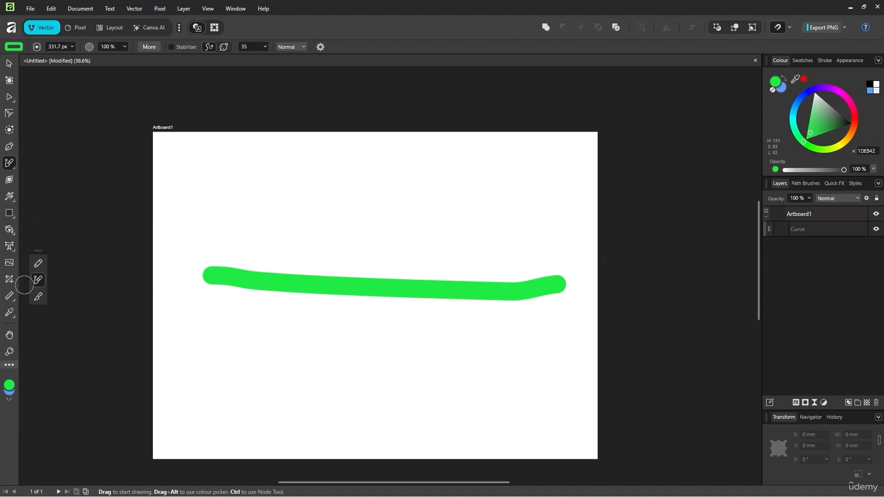
Step: Cut the green stroke past its middle with the Knife tool and move its right piece down and slightly to the right
click(37, 297)
mouse_move(388, 227)
mouse_down()
mouse_move(507, 353)
mouse_move(466, 409)
mouse_up()
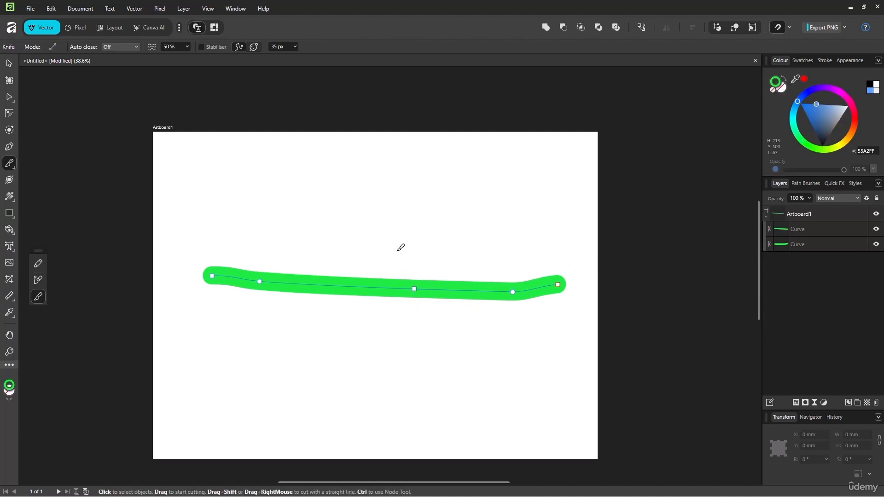
click(834, 229)
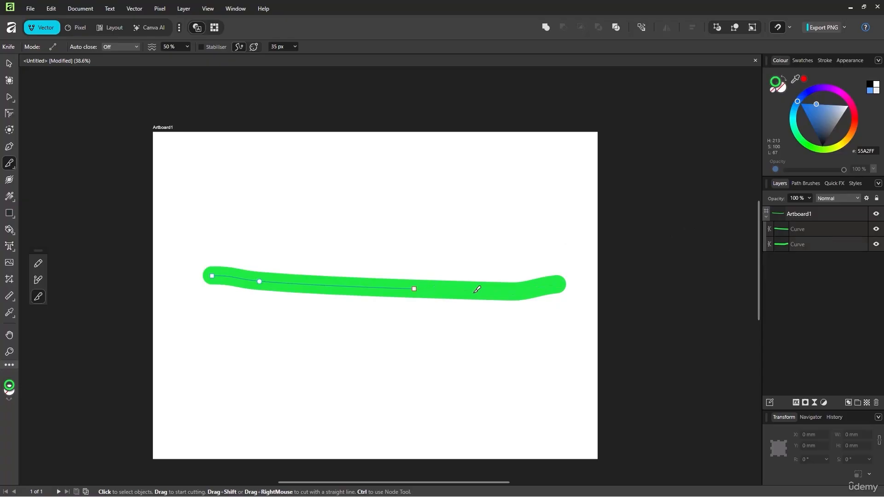
click(809, 244)
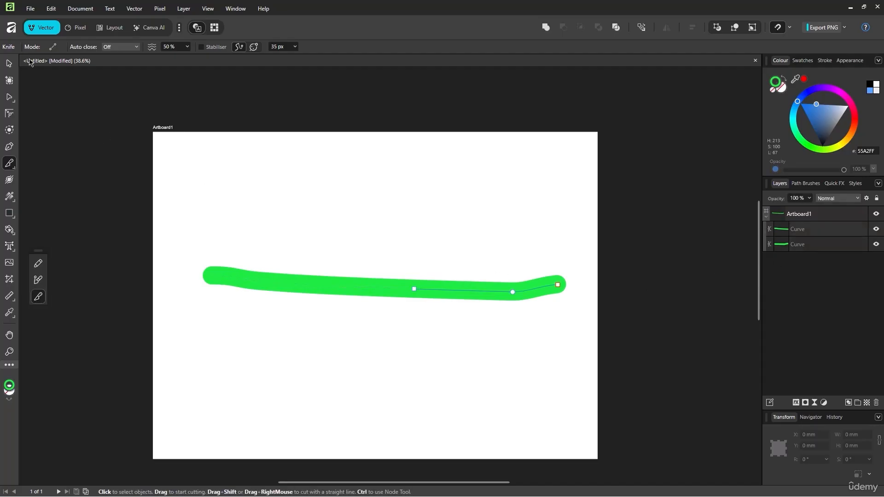
click(8, 67)
drag(509, 287, 529, 331)
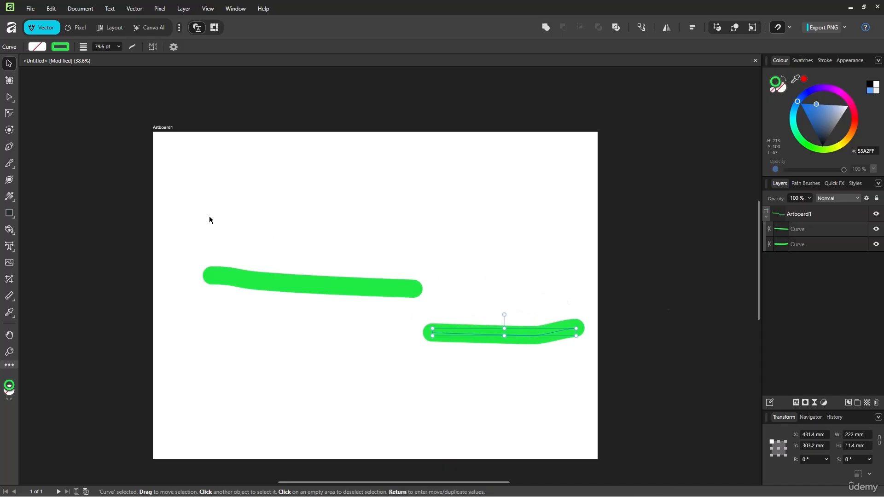
Step: Cut the lower-right green piece in two with the Knife tool and move its left part below the upper stroke
click(10, 165)
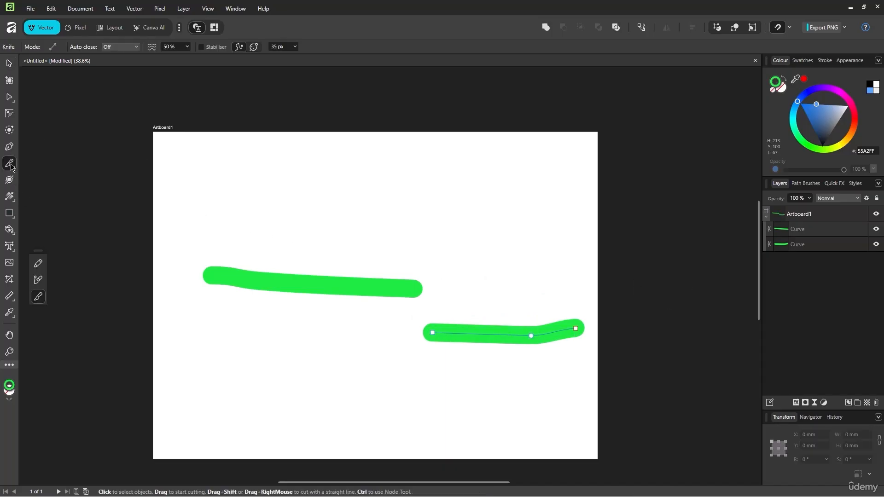
drag(511, 296, 510, 368)
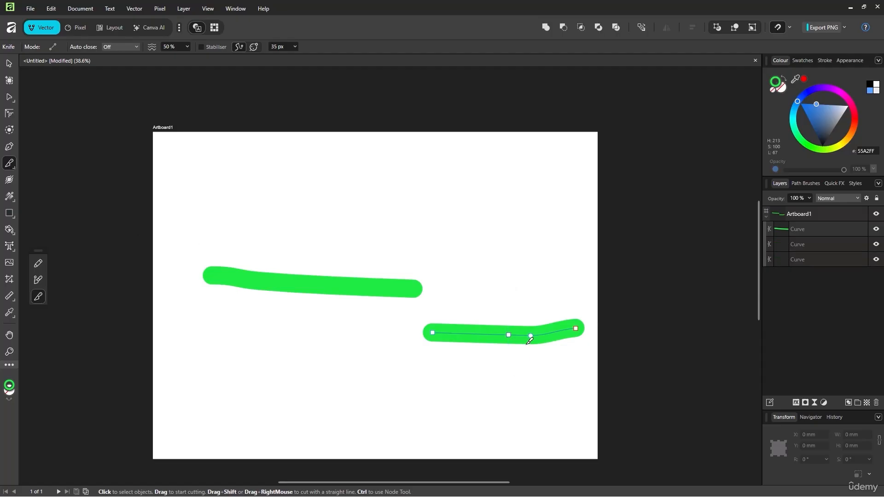
click(10, 64)
mouse_move(477, 327)
mouse_down()
mouse_move(462, 345)
mouse_move(459, 339)
mouse_move(343, 363)
mouse_up()
click(477, 334)
Step: Vary the upper green stroke's thickness with the Stroke Width tool: bulge its middle and narrow it near the right end and left bend
key(w)
key(ctrl+z)
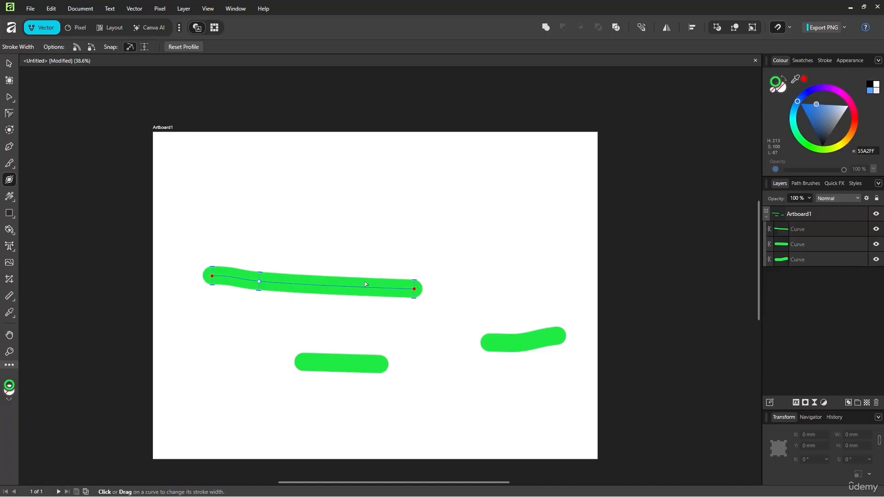
click(317, 288)
drag(321, 279, 322, 265)
click(384, 288)
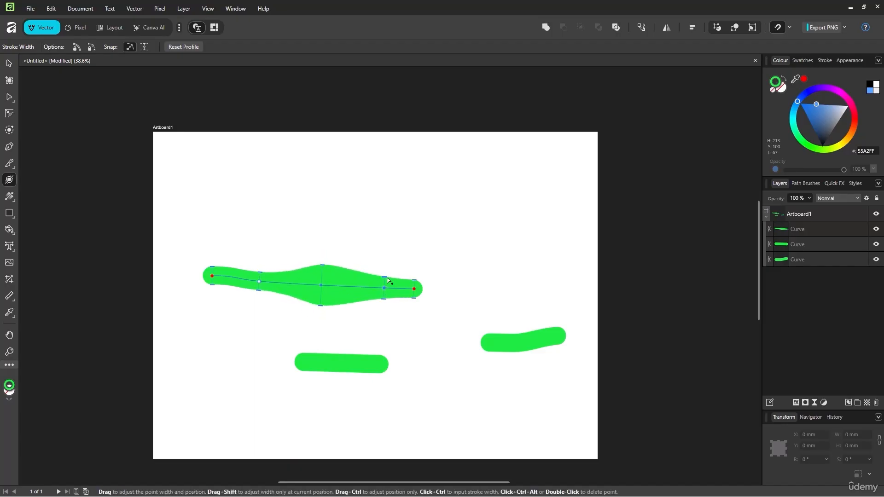
drag(385, 288, 383, 286)
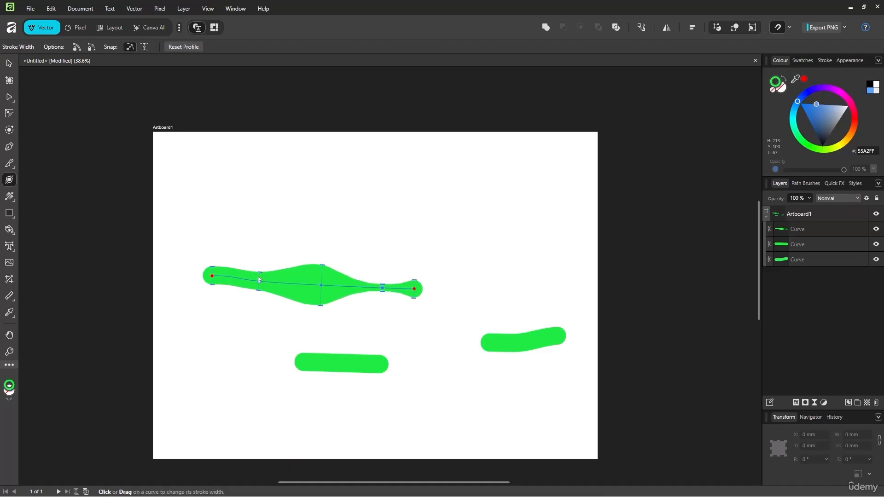
drag(260, 273, 261, 276)
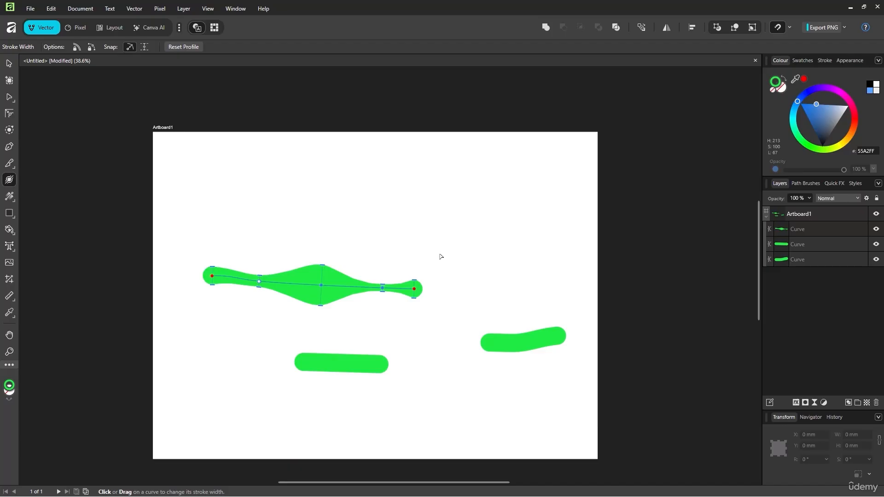
Step: Reshape the lower green stroke with the Stroke Width tool, bulging it near its right end and narrowing it left of centre
click(353, 367)
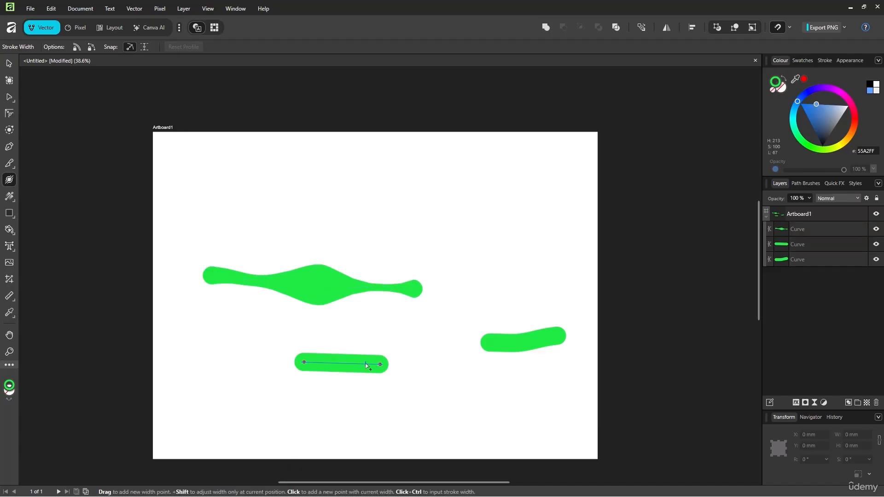
click(365, 365)
drag(366, 375, 333, 363)
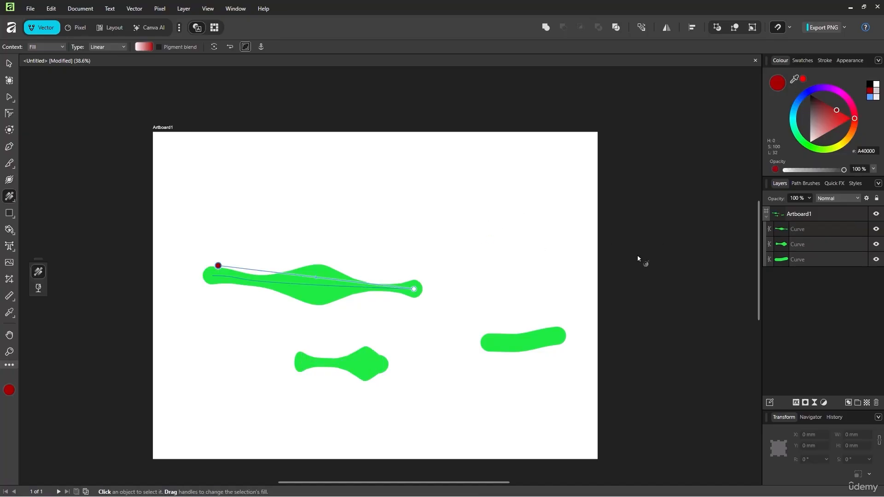
Step: Delete all three green curves to empty Artboard1
click(9, 66)
click(804, 231)
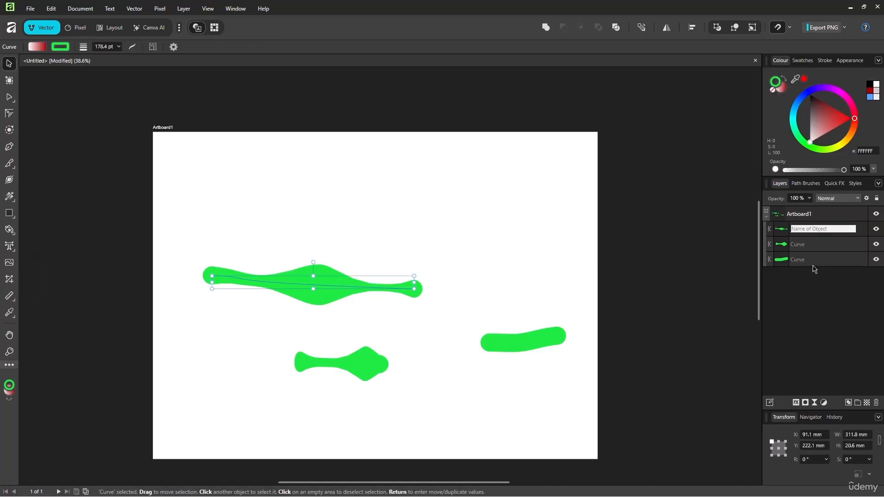
click(818, 259)
key(Delete)
click(829, 234)
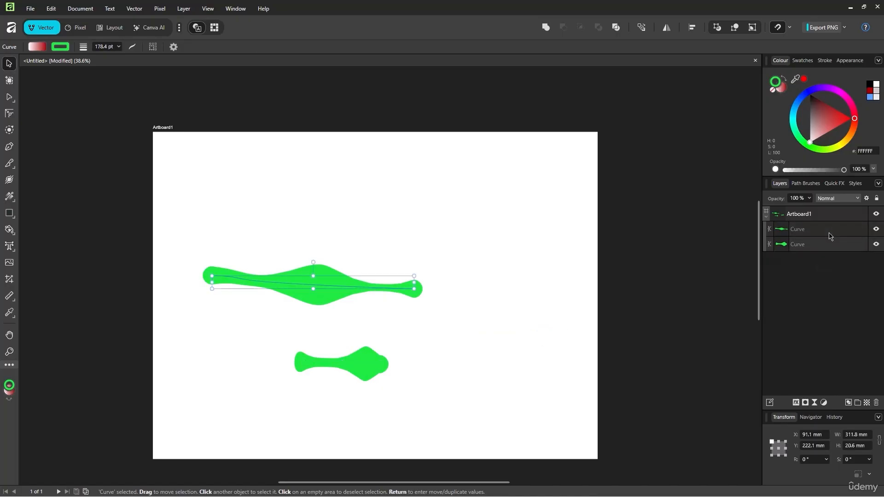
key(Delete)
click(805, 234)
click(810, 232)
click(808, 248)
click(822, 229)
key(Delete)
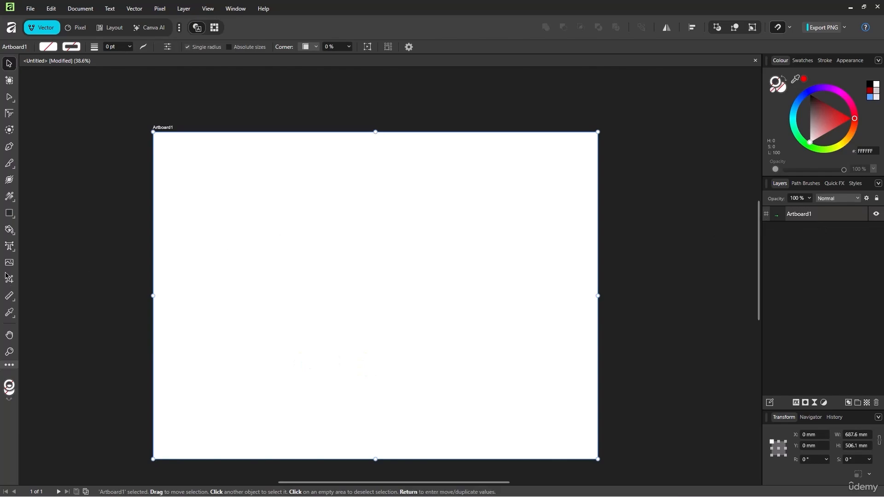
Step: Draw a rectangle about 504 × 407 mm with the red-to-white gradient fill over Artboard1's upper-left corner
click(11, 217)
click(35, 211)
drag(283, 199, 647, 437)
key(ctrl+z)
drag(233, 201, 396, 333)
drag(272, 222, 287, 220)
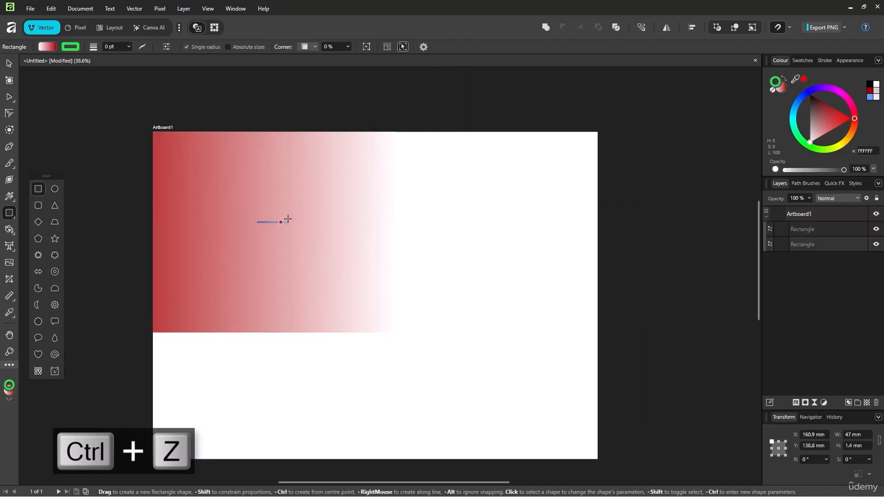
key(ctrl+z)
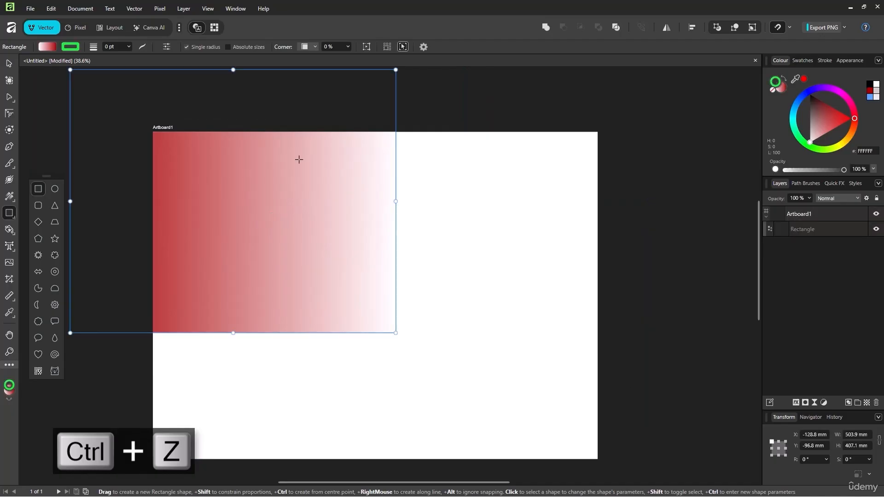
Step: Move the gradient rectangle fully onto Artboard1 and scale it down to about 391.5 × 335.2 mm
click(9, 63)
drag(407, 243, 463, 306)
drag(288, 242, 484, 353)
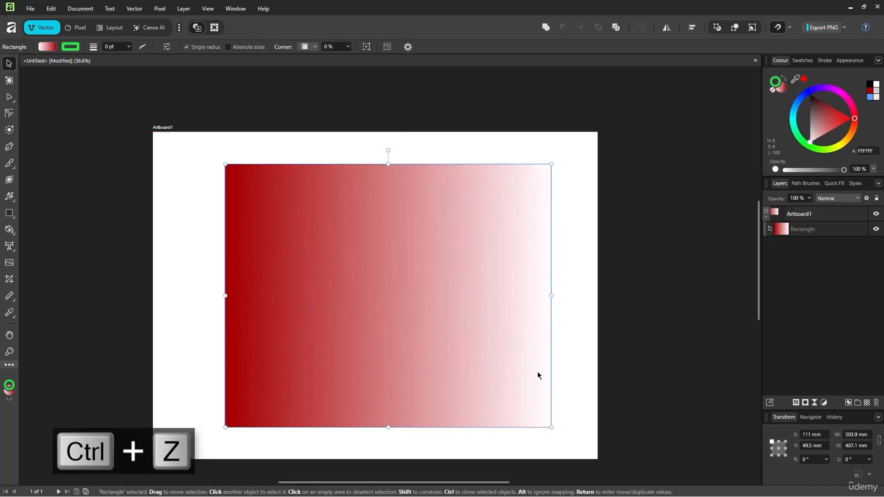
drag(551, 427, 478, 381)
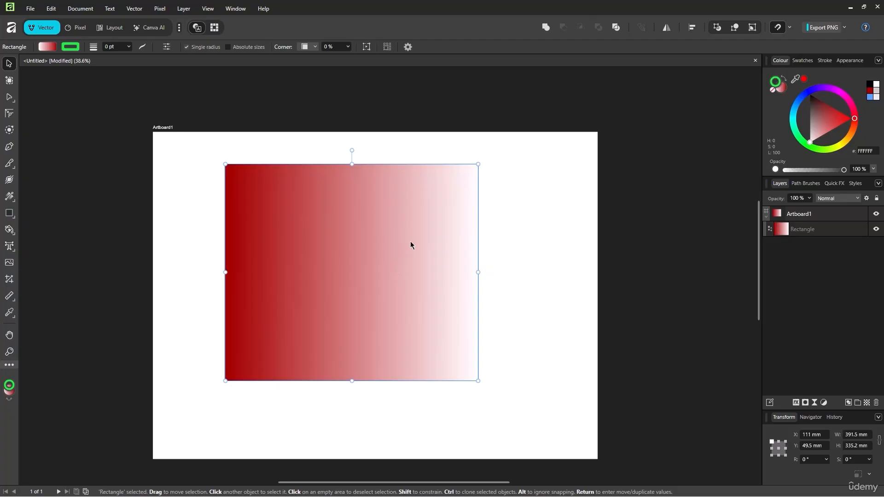
Step: Redirect the rectangle's linear gradient with the Fill tool so it runs diagonally from white at lower left to dark red at upper right
click(8, 198)
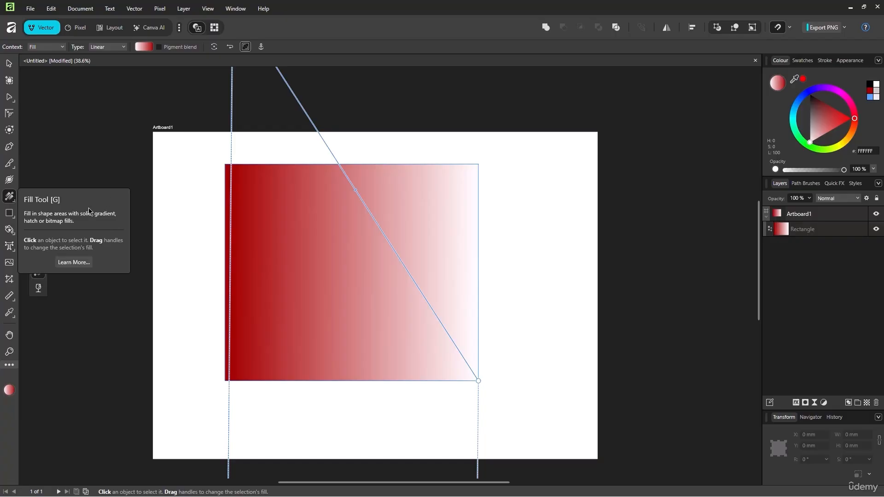
scroll(428, 237, down, 3)
scroll(429, 235, up, 1)
drag(424, 253, 450, 229)
key(ctrl+z)
drag(322, 296, 452, 198)
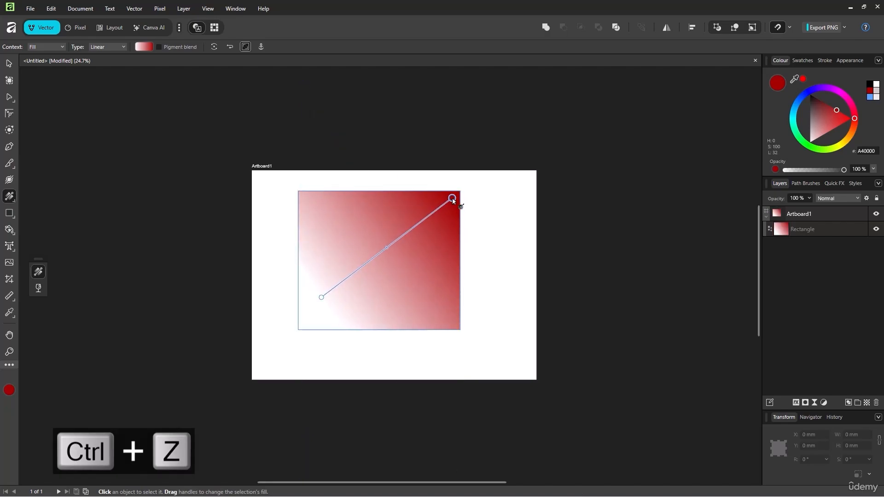
Step: Set the gradient's red stop to 9C0000, shift the white stop closer to the lower-left corner and recolour it black
mouse_move(821, 112)
mouse_down()
mouse_move(813, 125)
mouse_move(819, 109)
mouse_move(848, 121)
mouse_move(835, 109)
mouse_up()
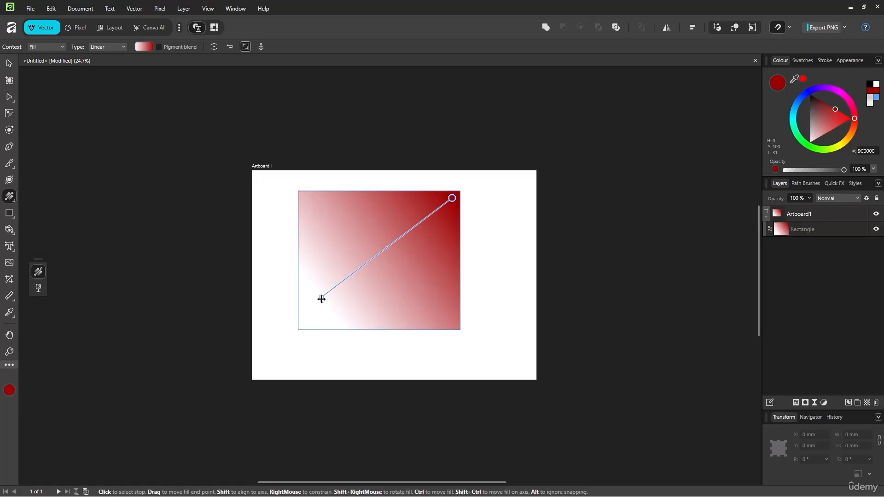
drag(320, 298, 317, 312)
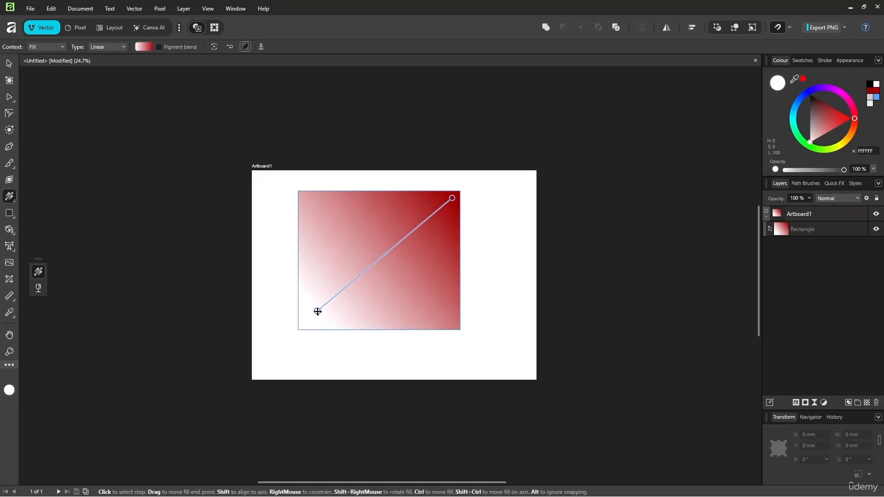
drag(823, 120, 810, 94)
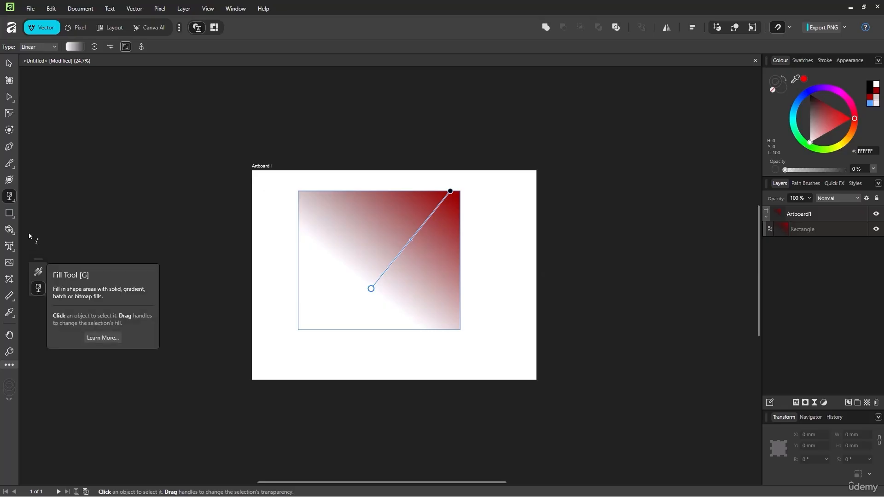
Step: Draw a second rectangle about 620.6 × 461.5 mm covering most of Artboard1 and fill it with light red FF4747
click(9, 213)
mouse_move(273, 184)
mouse_down()
mouse_move(460, 336)
mouse_move(528, 375)
mouse_up()
drag(811, 133, 839, 124)
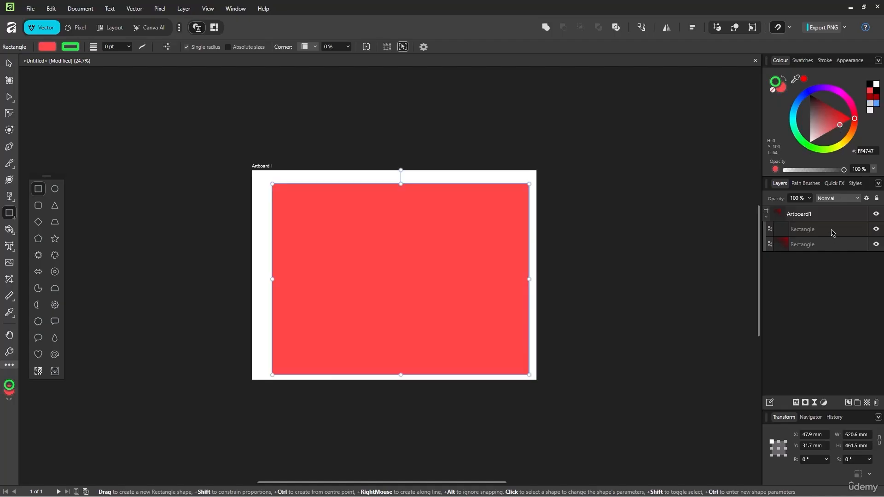
Step: Toggle the light red rectangle's visibility off and on, and move it beneath the gradient rectangle in the layer order
click(821, 230)
click(874, 230)
click(874, 230)
drag(845, 230, 842, 253)
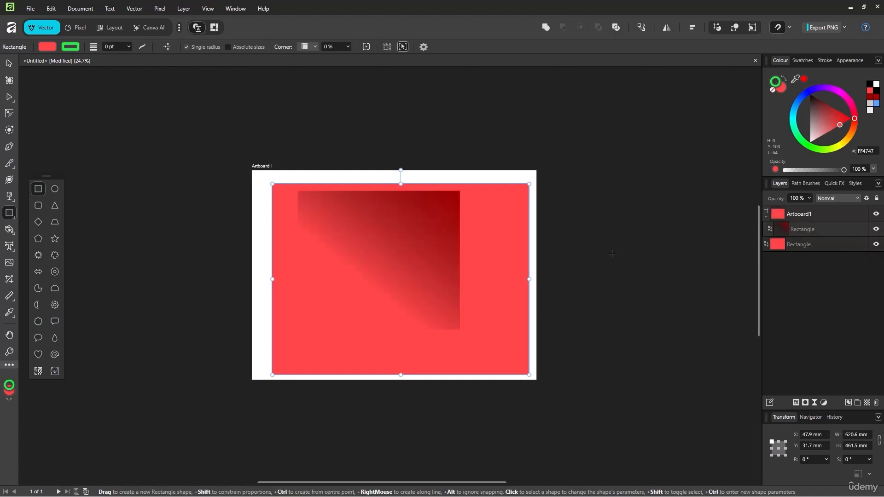
Step: Recolour the transparent gradient rectangle to solid yellow-green 8EBE0D and move it right and slightly down over the red rectangle
click(9, 63)
click(368, 231)
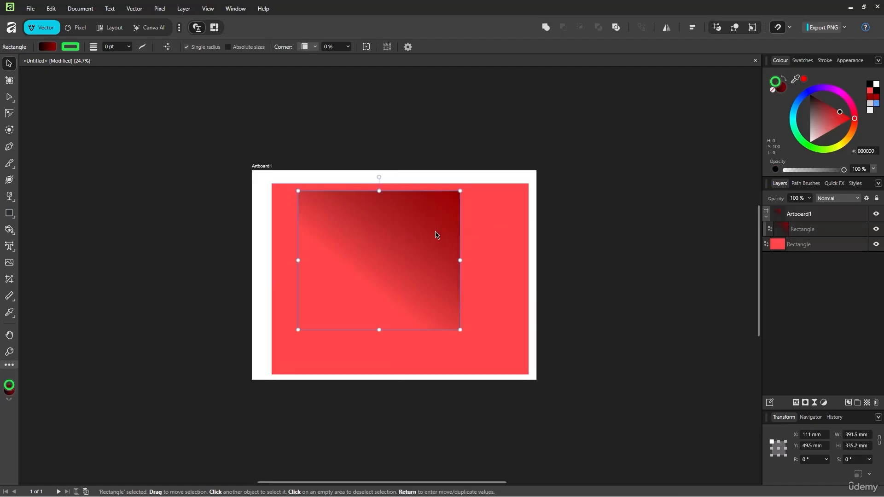
drag(444, 231, 460, 246)
drag(831, 115, 812, 100)
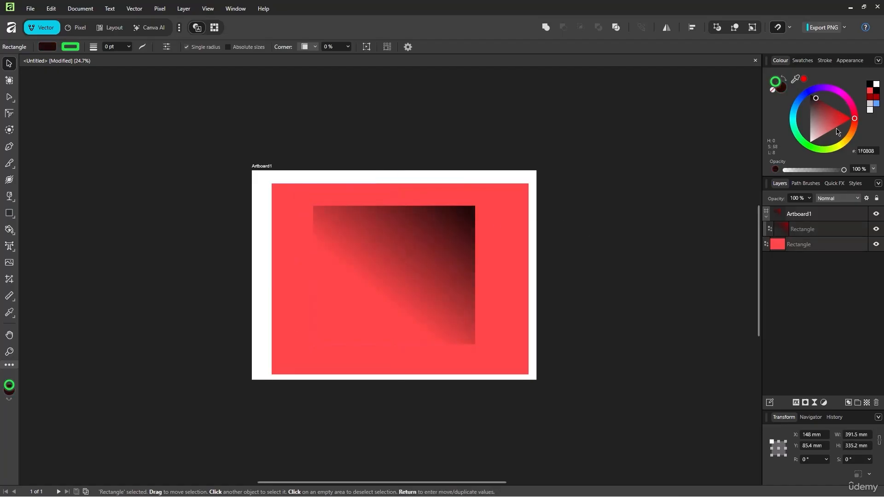
mouse_move(843, 142)
mouse_down()
mouse_move(830, 149)
mouse_move(831, 131)
mouse_up()
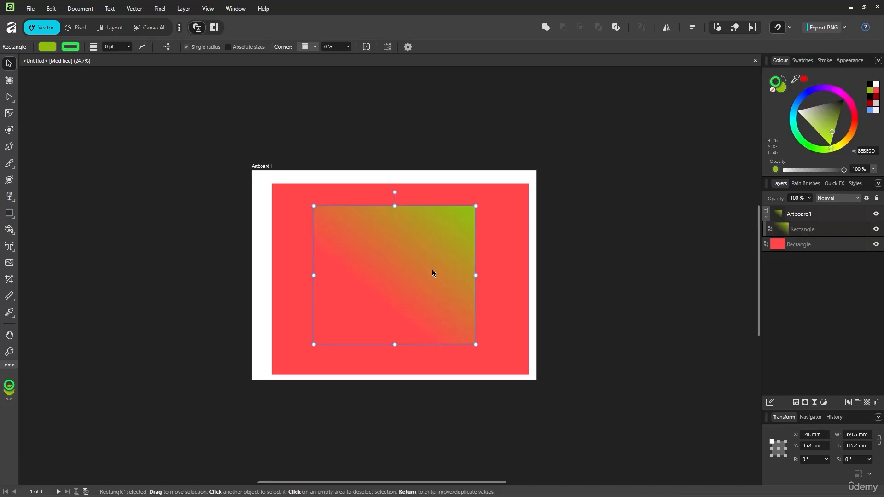
drag(426, 243, 453, 242)
Step: Redraw the green rectangle's linear transparency with the Transparency tool so it fades from its upper left toward the lower right
click(525, 226)
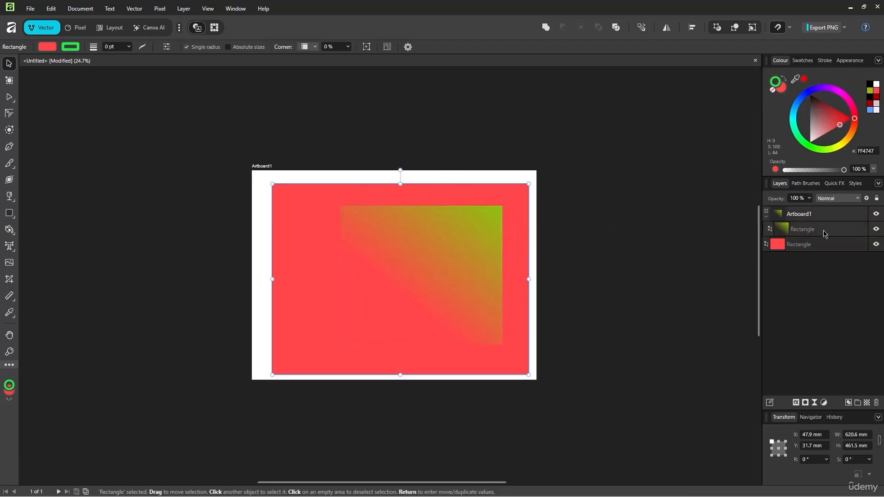
click(469, 213)
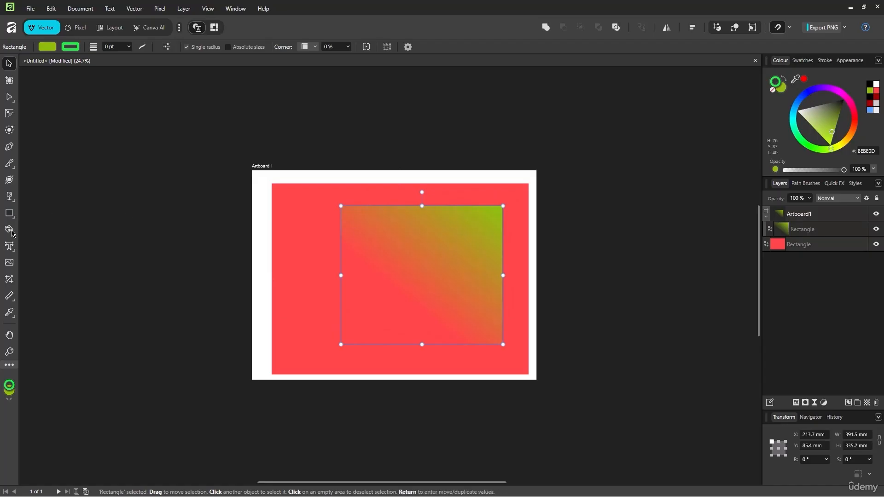
click(11, 198)
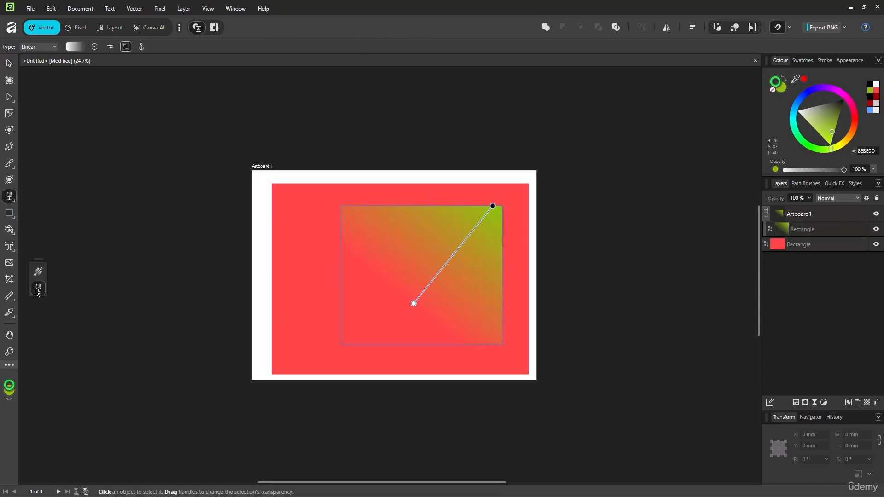
drag(381, 233, 469, 296)
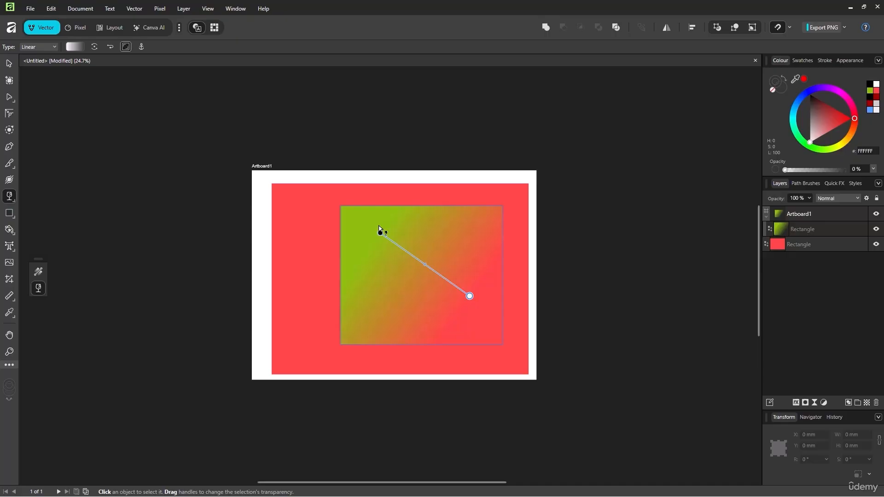
drag(470, 296, 463, 312)
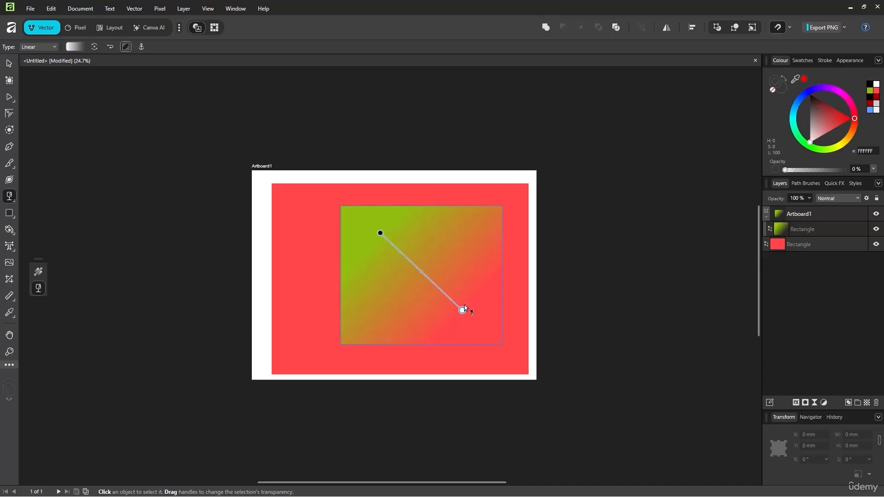
mouse_move(462, 310)
mouse_down()
mouse_move(472, 321)
mouse_move(437, 276)
mouse_move(475, 305)
mouse_move(451, 288)
mouse_move(470, 321)
mouse_up()
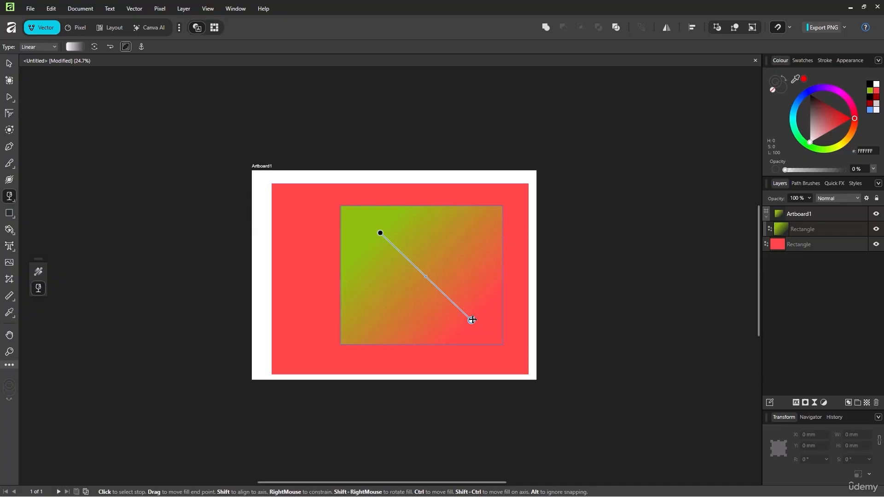
key(ctrl+z)
Step: Recolour the large light red rectangle behind the green gradient rectangle to solid blue 1300FC
click(291, 230)
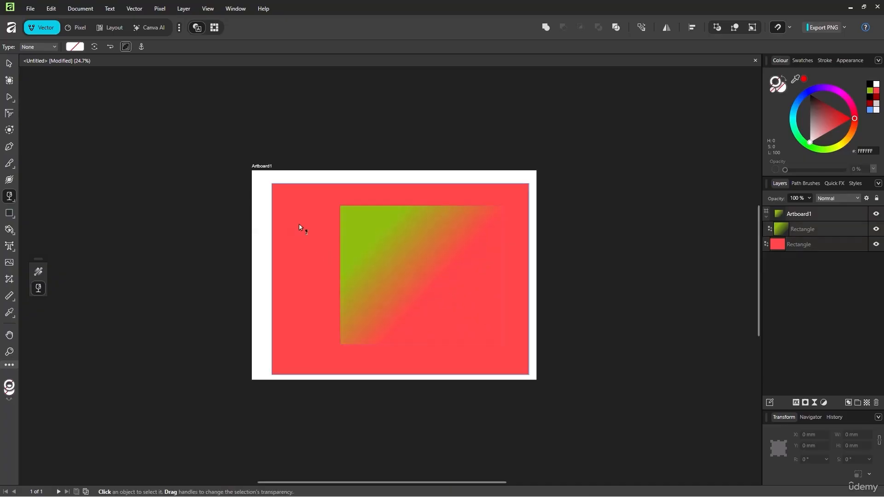
double_click(822, 240)
click(790, 230)
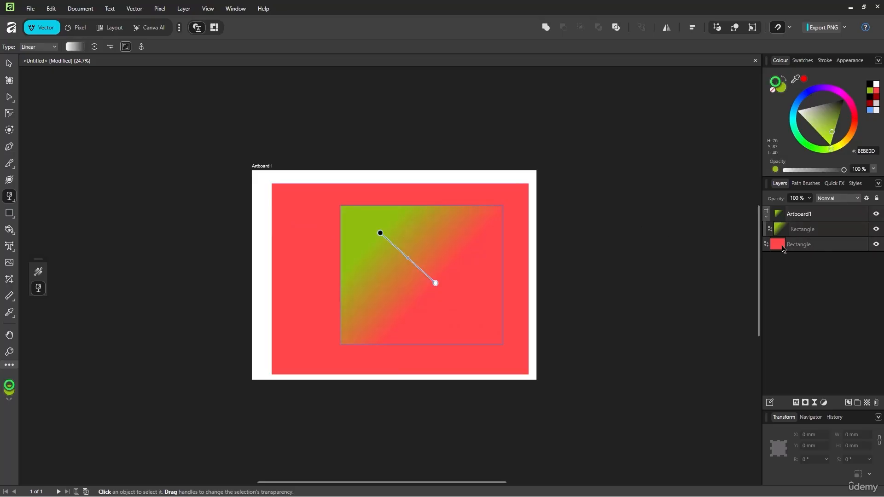
click(810, 92)
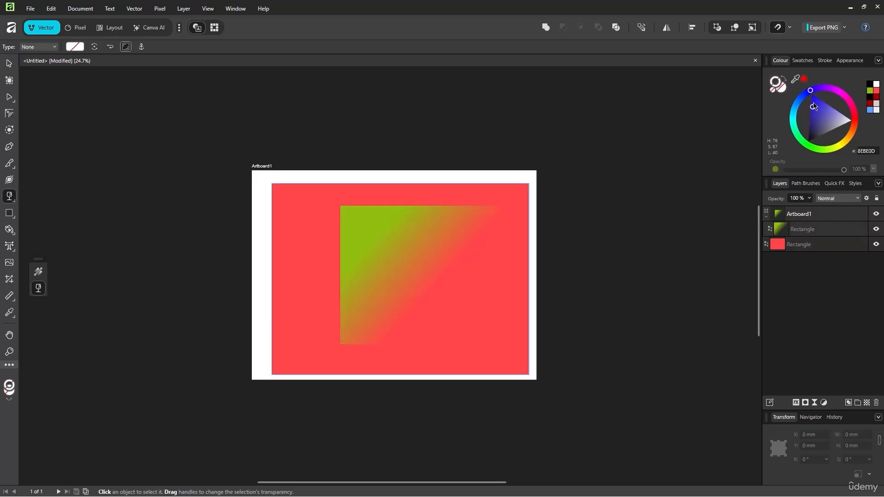
click(9, 63)
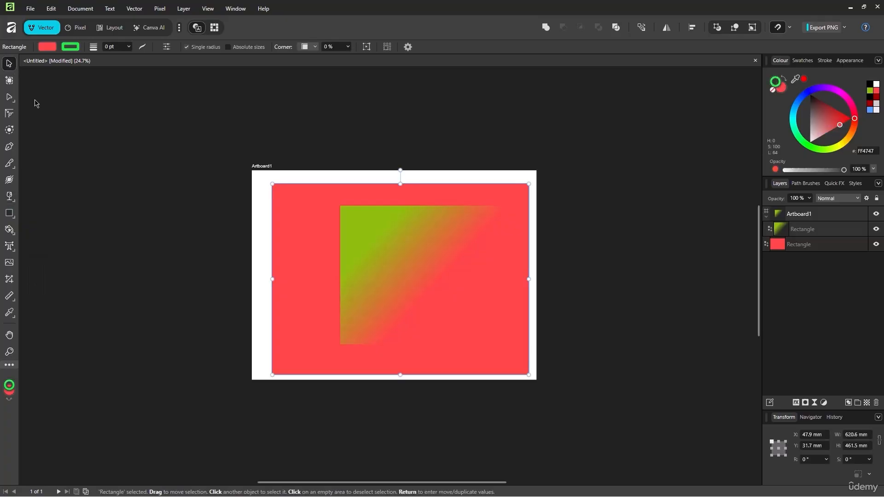
double_click(804, 244)
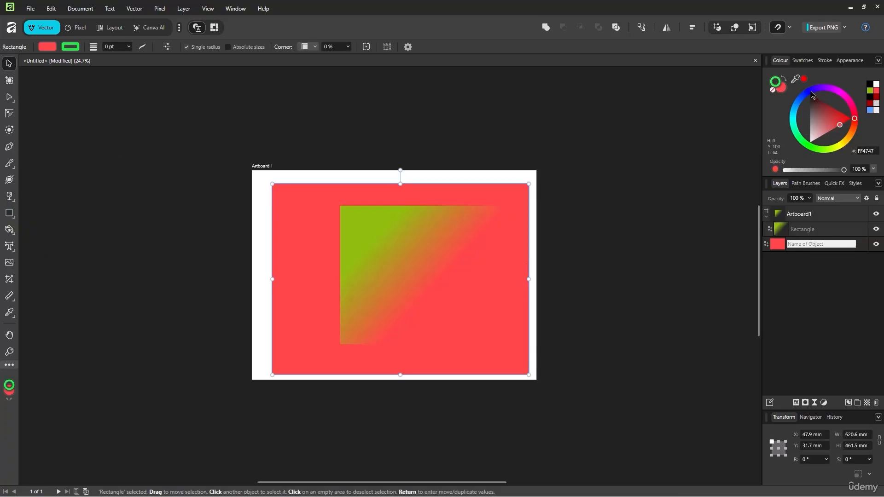
click(810, 93)
click(837, 242)
click(821, 256)
click(822, 250)
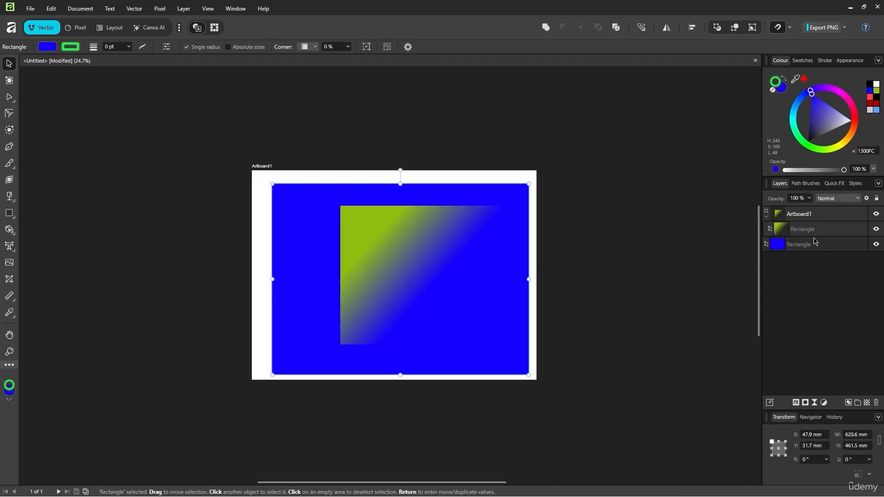
Step: Extend the green rectangle's linear transparency with the Transparency tool so the fade ends closer to its lower right corner
click(450, 226)
click(12, 201)
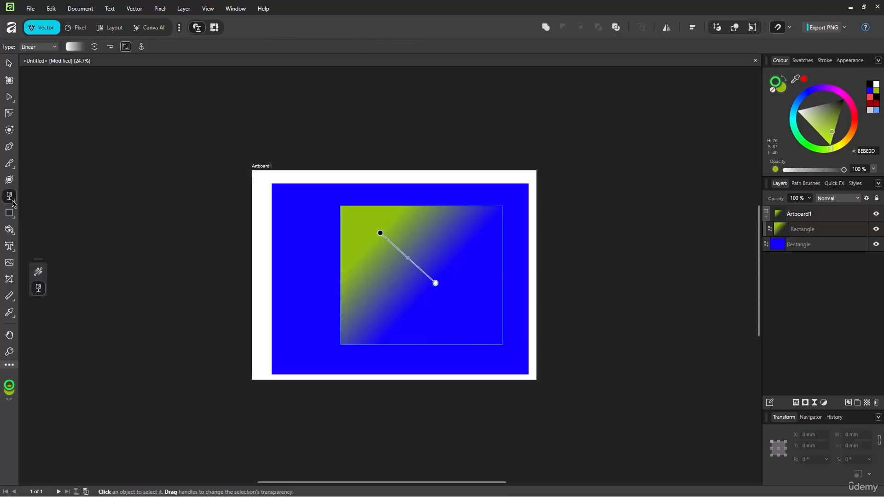
drag(435, 282, 461, 306)
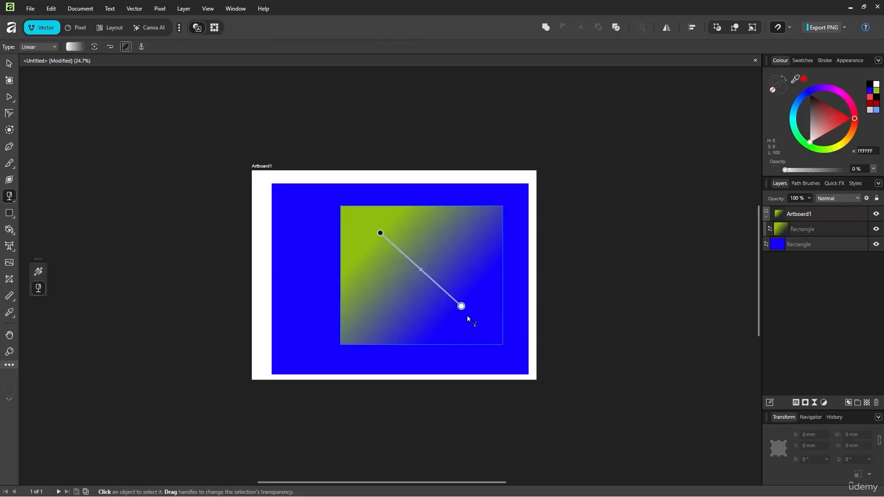
drag(461, 307, 454, 301)
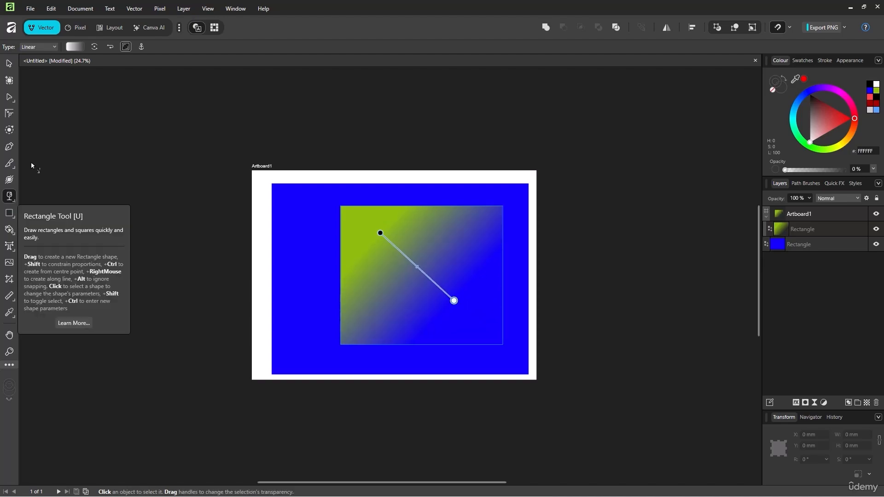
Step: Delete both the green gradient rectangle and the blue rectangle so Artboard1 is empty
click(9, 63)
drag(232, 150, 603, 385)
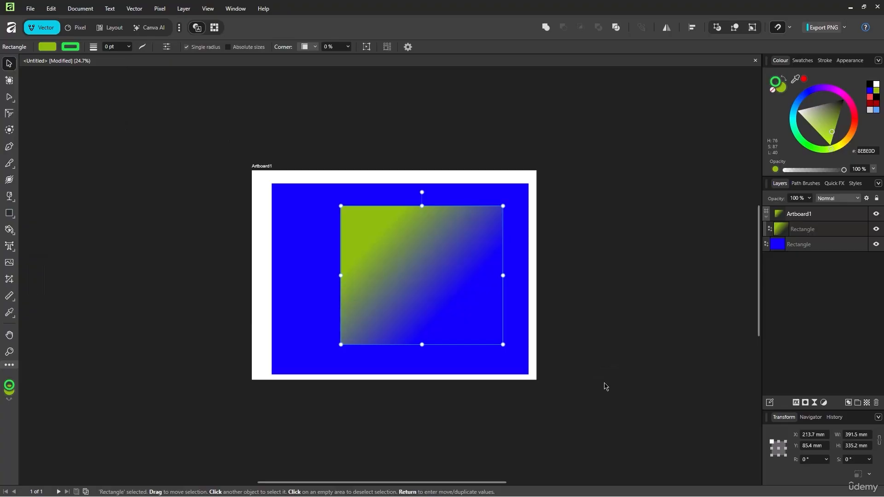
key(Delete)
key(ctrl+d)
click(467, 233)
click(812, 214)
click(807, 229)
key(Delete)
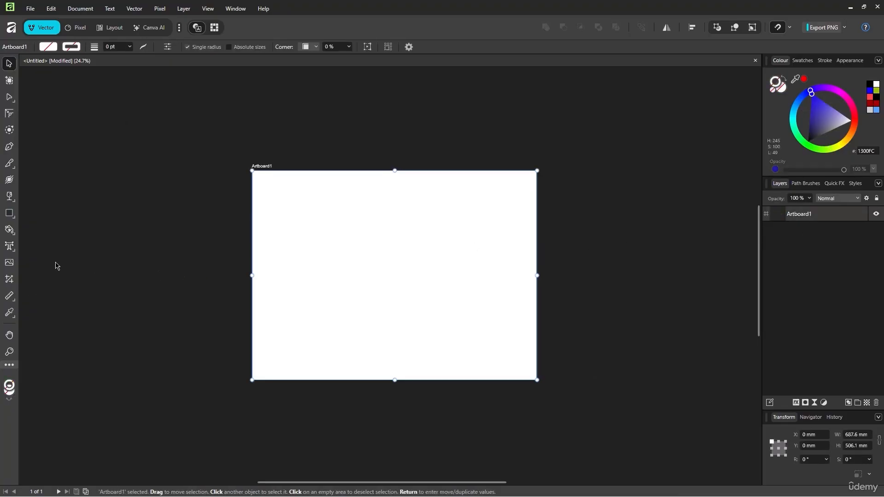
Step: Try the Rectangle and Ellipse tools by drawing a rectangle and a circle about 319.7 mm across, undoing each
click(13, 216)
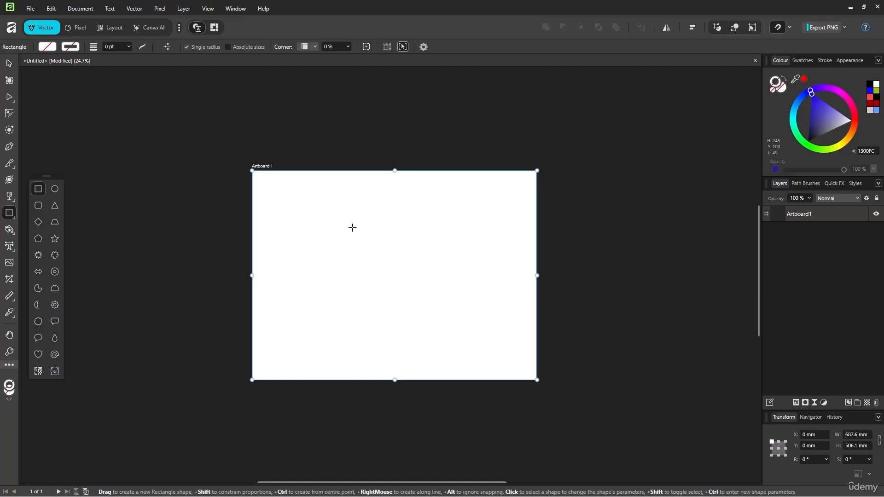
drag(305, 202, 438, 336)
click(62, 189)
key(ctrl+z)
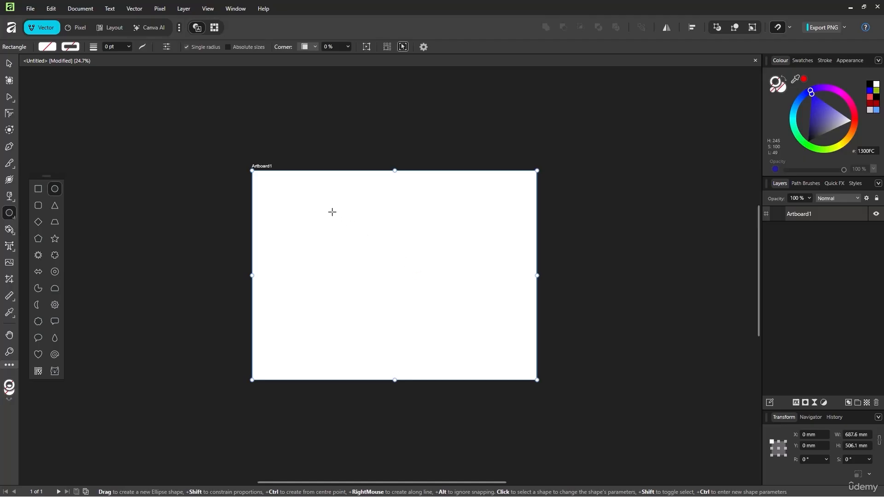
drag(296, 199, 442, 334)
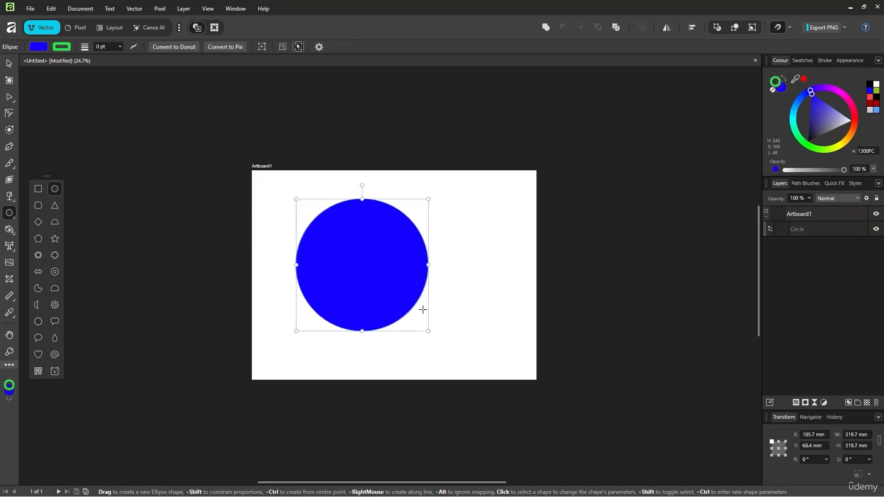
key(ctrl+z)
Step: Try a rounded rectangle about 258 mm square, reduce its corner radius to 16 %, and undo the shape
click(38, 205)
drag(319, 221, 435, 314)
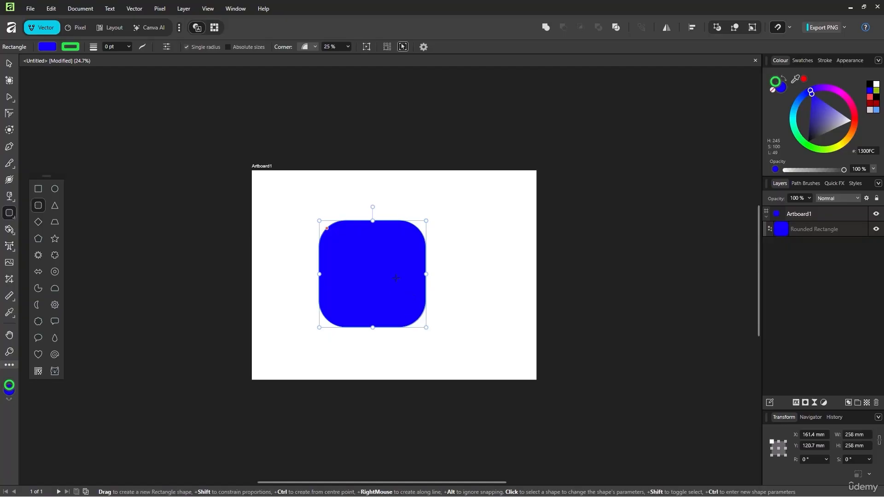
drag(395, 274, 413, 294)
key(ctrl+z)
mouse_move(326, 228)
mouse_down()
mouse_move(335, 238)
mouse_move(324, 224)
mouse_up()
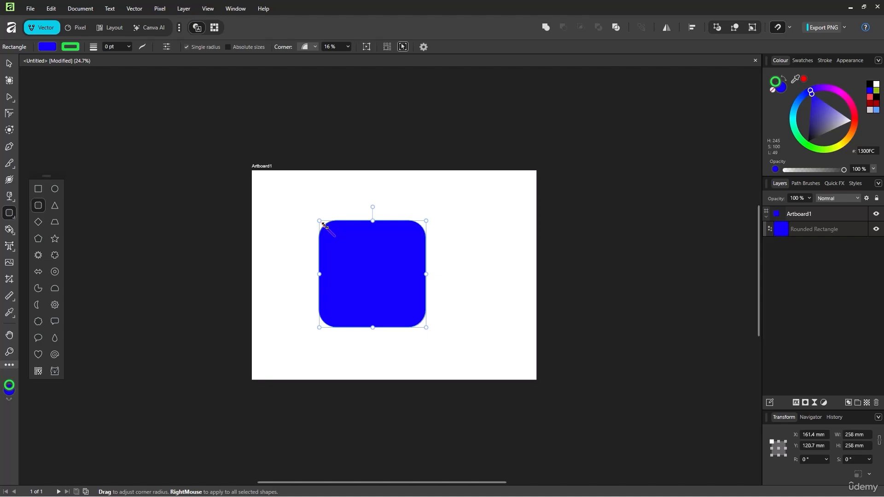
click(840, 232)
key(ctrl+z)
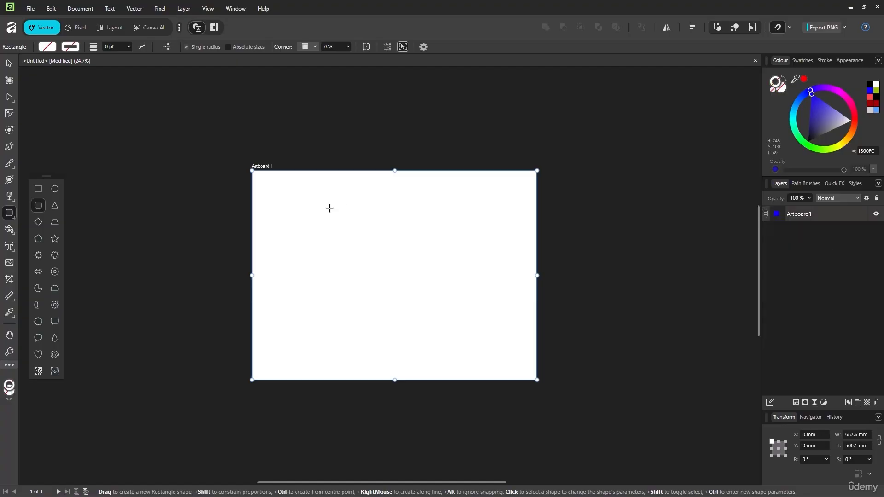
Step: Try the Triangle tool by drawing a triangle on Artboard1, and undo it
click(55, 205)
drag(337, 215, 448, 326)
key(ctrl+z)
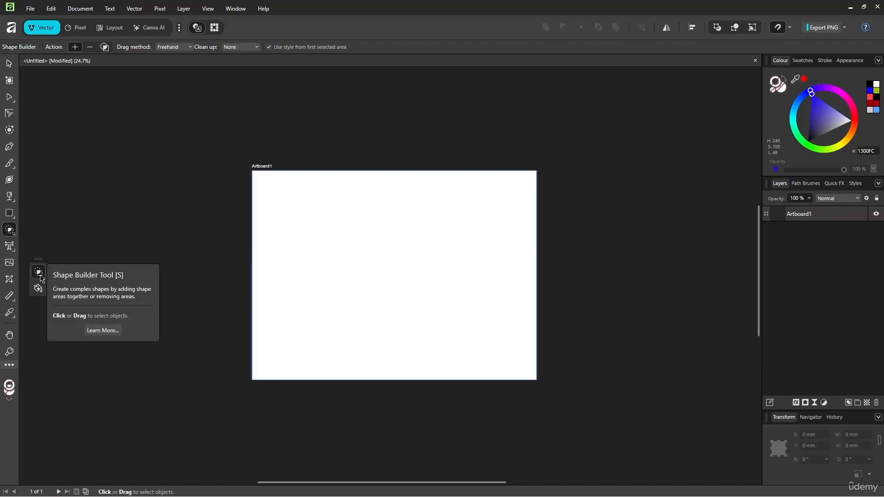
Step: Draw a blue rectangle and an overlapping star about 264.7 × 269.1 mm, and fill the star with light violet 9D95F8
click(11, 213)
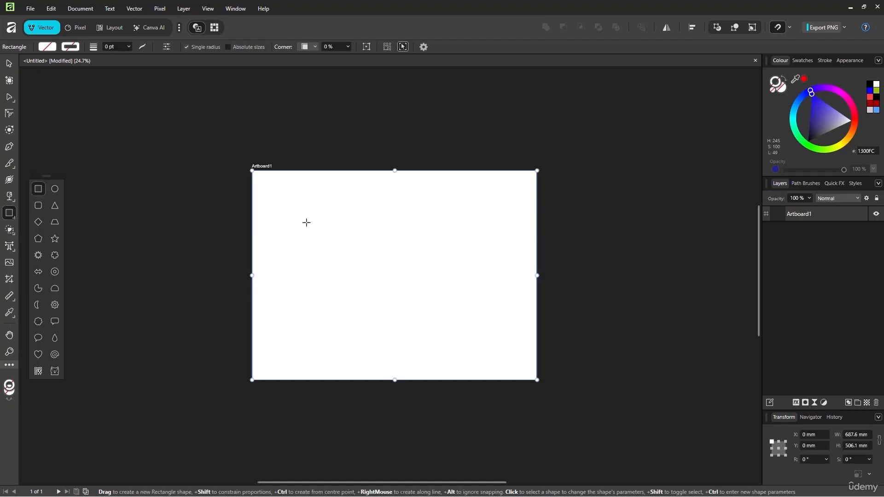
drag(292, 223, 367, 341)
click(55, 239)
mouse_move(846, 123)
mouse_down()
mouse_move(826, 104)
mouse_move(835, 110)
mouse_up()
scroll(407, 280, up, 4)
scroll(407, 280, down, 3)
scroll(406, 280, up, 2)
scroll(407, 280, up, 4)
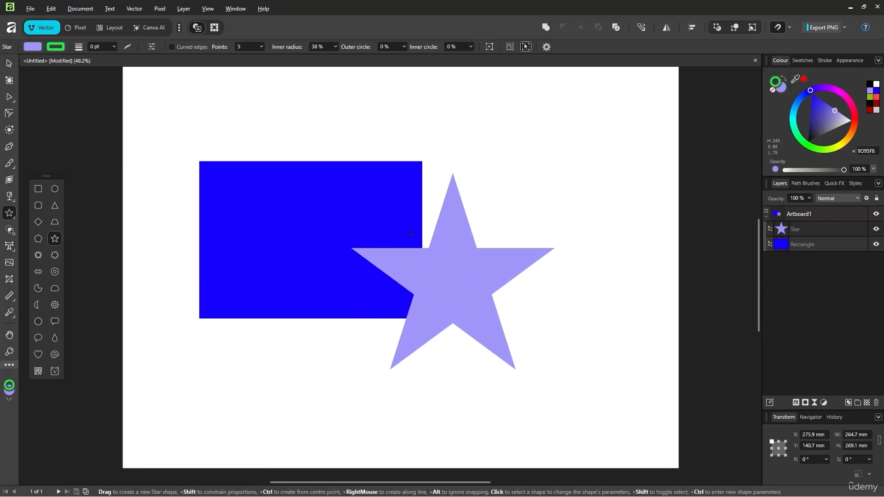
Step: Try the Shape Builder tool on the area where the star overlaps the blue rectangle, and undo the result
click(9, 229)
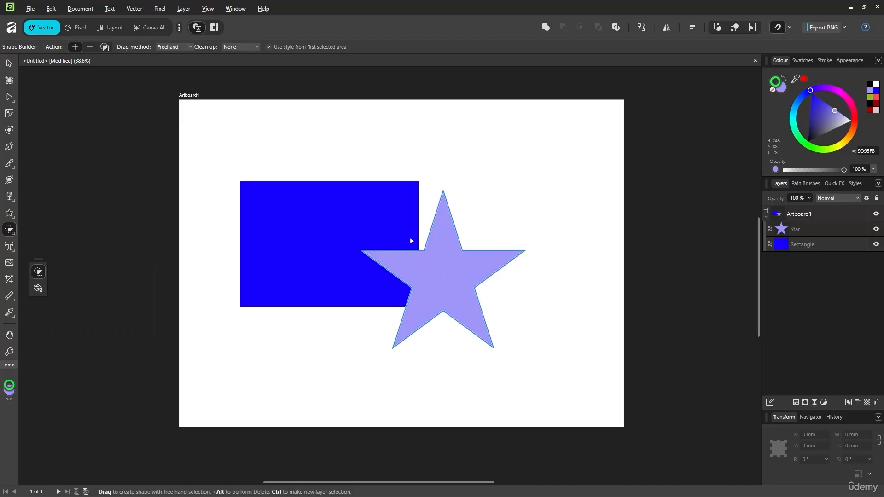
mouse_move(399, 258)
mouse_down()
mouse_move(391, 275)
mouse_move(407, 237)
mouse_move(396, 275)
mouse_up()
key(ctrl+z)
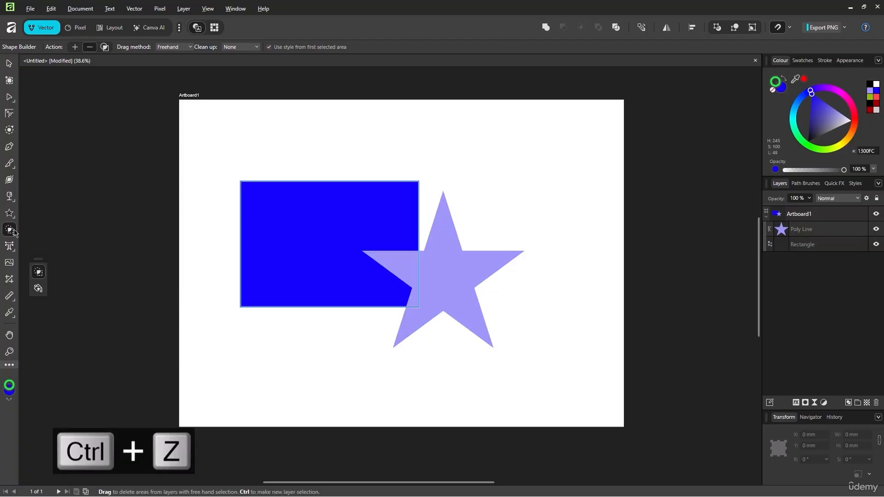
Step: Try removing areas of the blue rectangle and star with freehand Shape Builder strokes in subtract mode, undoing each one
drag(437, 175, 381, 290)
key(ctrl+z)
drag(447, 154, 399, 264)
key(ctrl+z)
drag(440, 160, 375, 281)
key(ctrl+z)
mouse_move(449, 122)
mouse_down()
mouse_move(383, 244)
mouse_move(361, 213)
mouse_up()
key(ctrl+z)
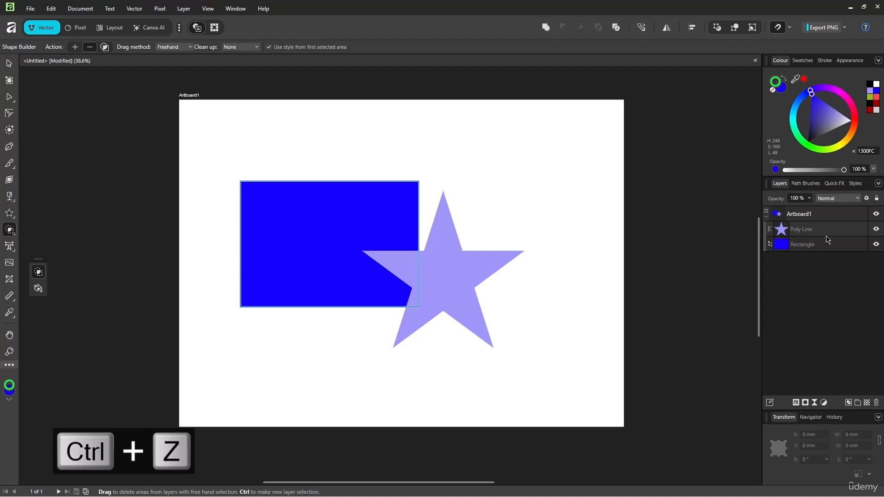
mouse_move(451, 168)
mouse_down()
mouse_move(435, 307)
mouse_move(404, 379)
mouse_move(302, 263)
mouse_up()
key(ctrl+z)
Step: Remove the star with the Shape Builder's subtract action and flood-fill the remaining rectangle with red FF0000
mouse_move(553, 158)
mouse_down()
mouse_move(272, 203)
mouse_move(545, 341)
mouse_up()
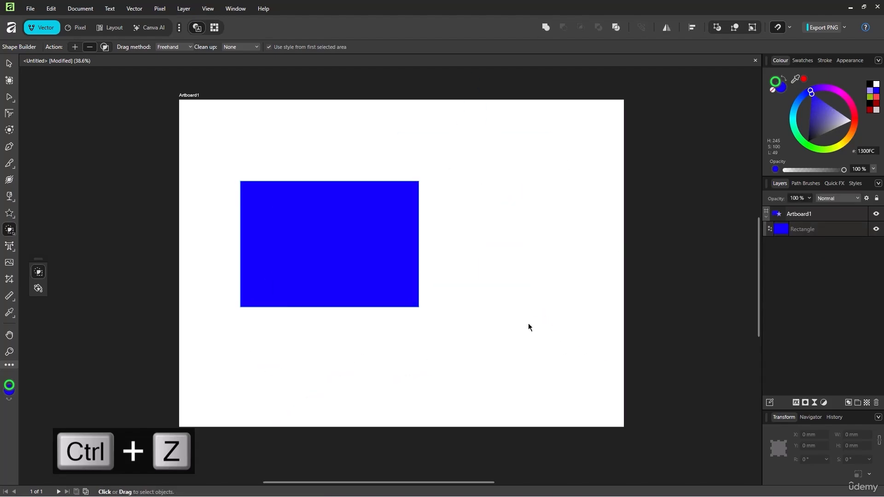
key(ctrl+z)
drag(573, 156, 440, 295)
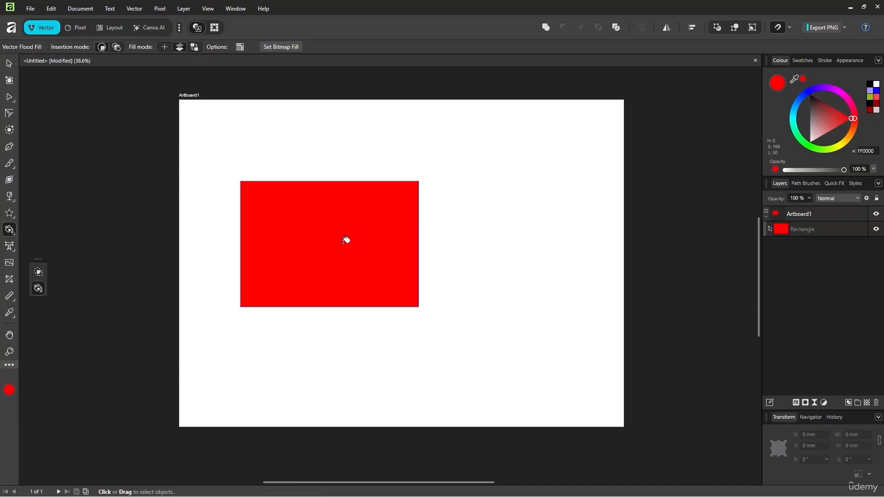
key(ctrl+z)
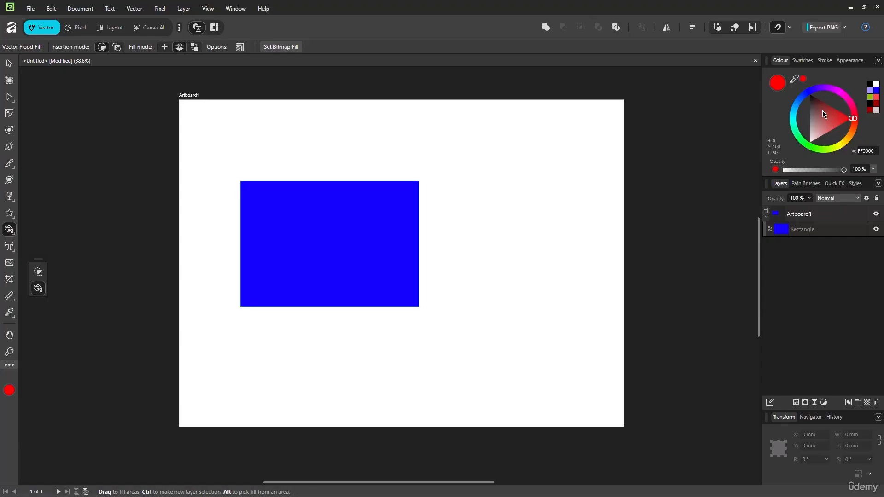
click(357, 241)
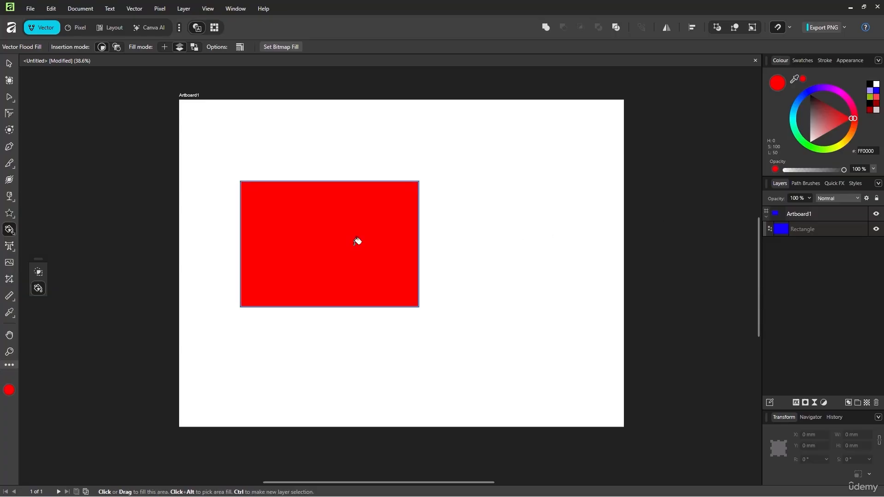
Step: Draw a tall rectangle about 98.2 × 195.7 mm right of the red rectangle and a wide rounded rectangle above it
right_click(15, 216)
click(39, 207)
mouse_move(490, 198)
mouse_down()
mouse_move(528, 299)
mouse_move(554, 325)
mouse_up()
click(38, 205)
drag(455, 135, 585, 181)
Step: Flood-fill the rounded rectangle with near-black 030303 and the tall rectangle with bright green 21FF00
click(7, 230)
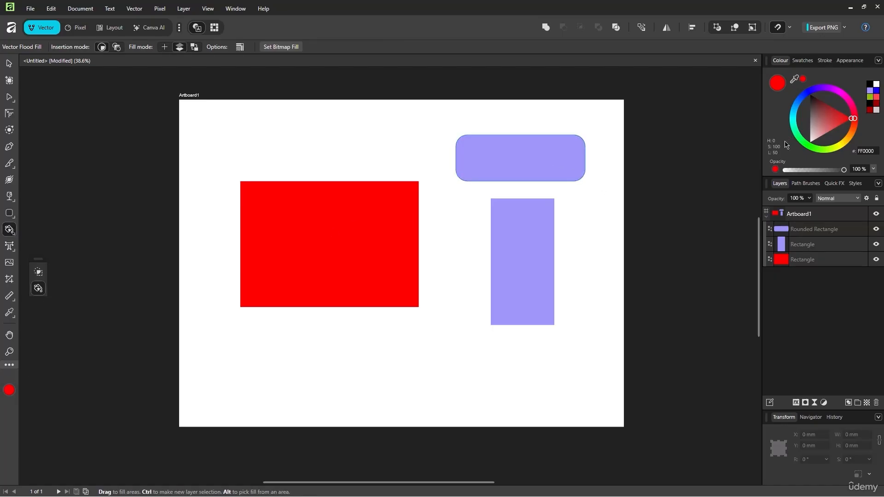
click(811, 88)
mouse_move(813, 94)
mouse_down()
mouse_move(834, 109)
mouse_move(806, 140)
mouse_up()
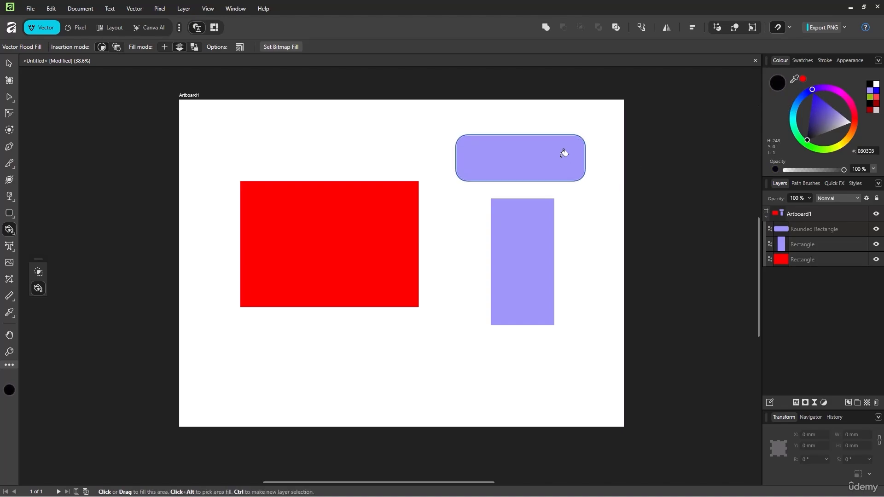
click(563, 153)
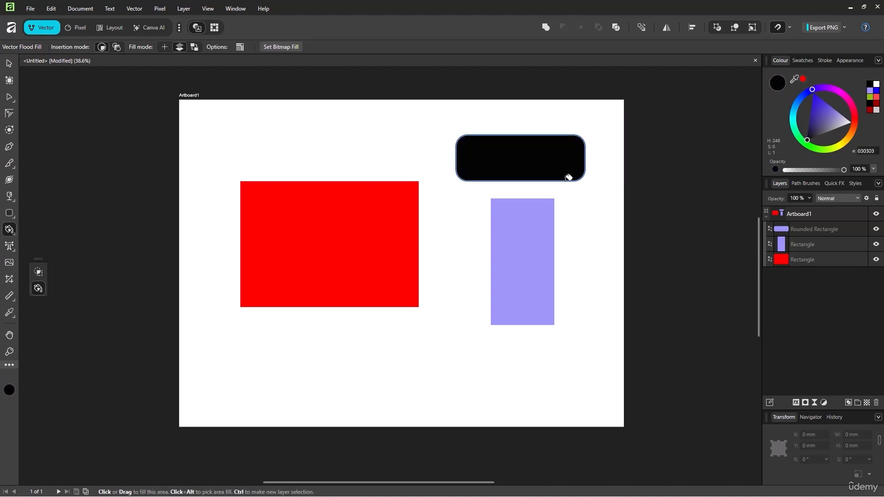
click(818, 145)
click(531, 236)
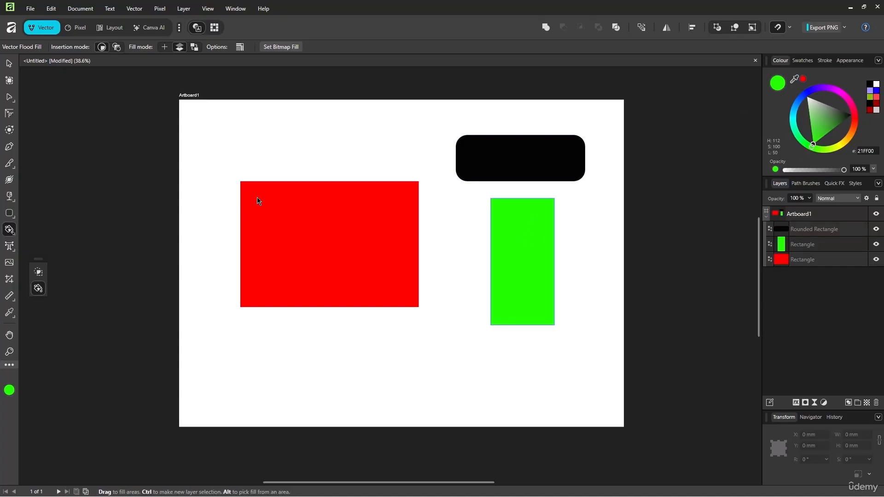
Step: Delete the red, black and green shapes to clear Artboard1 for text
click(9, 247)
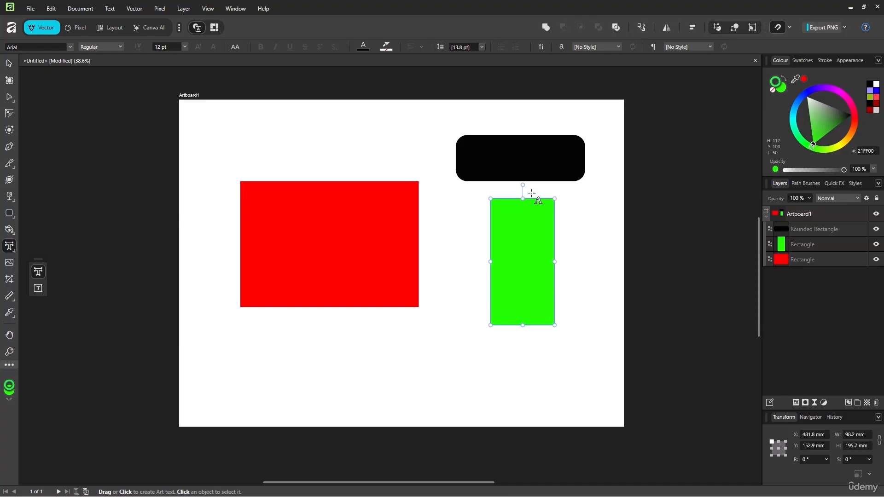
key(v)
mouse_move(386, 189)
mouse_down()
mouse_move(495, 148)
mouse_move(378, 198)
mouse_up()
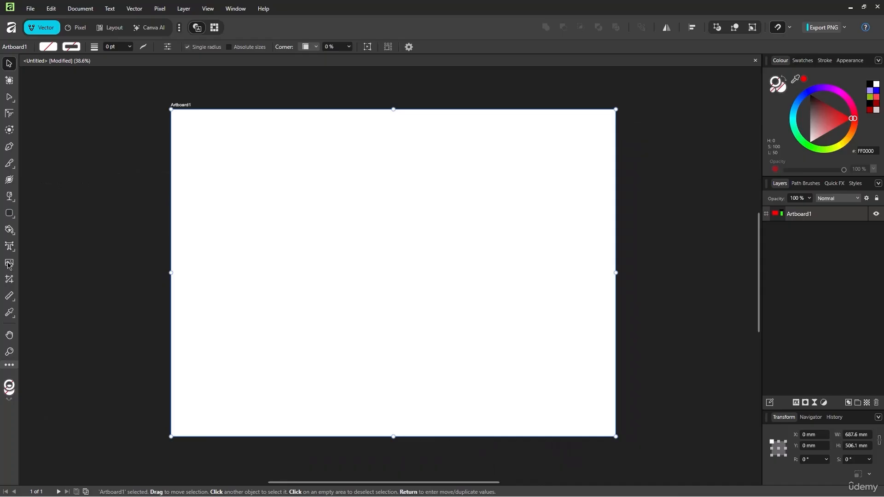
Step: Create artistic text reading "asdajnj" on Artboard1 with a character size of about 1030.9 pt
key(t)
drag(273, 236, 563, 358)
text(asdajnj)
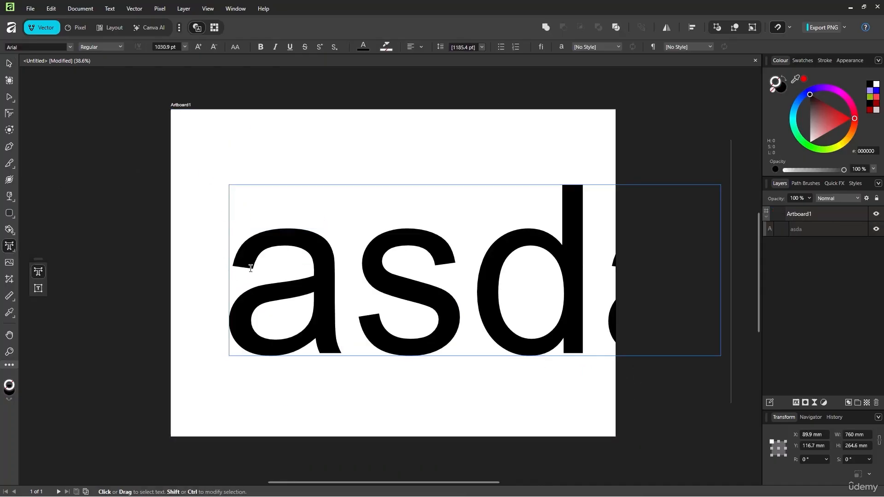
Step: Select all of the "asdajnj" text and reduce its font size to 320 pt
key(ctrl+a)
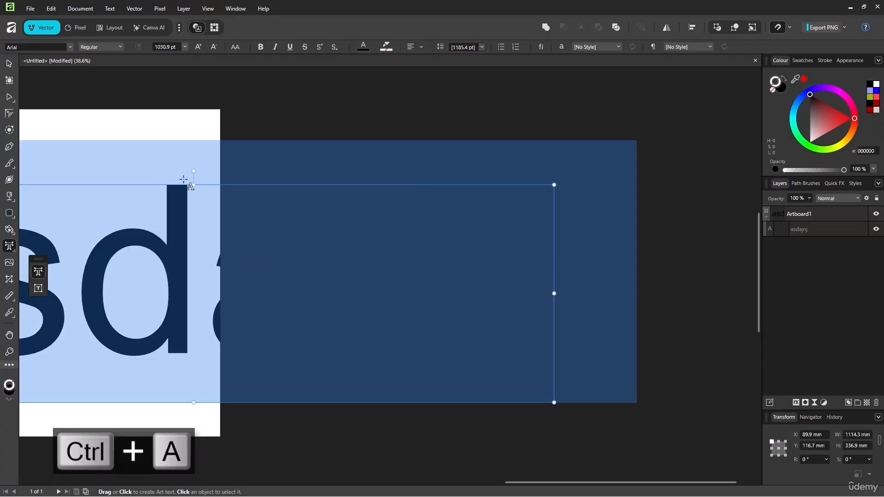
click(166, 46)
text(860)
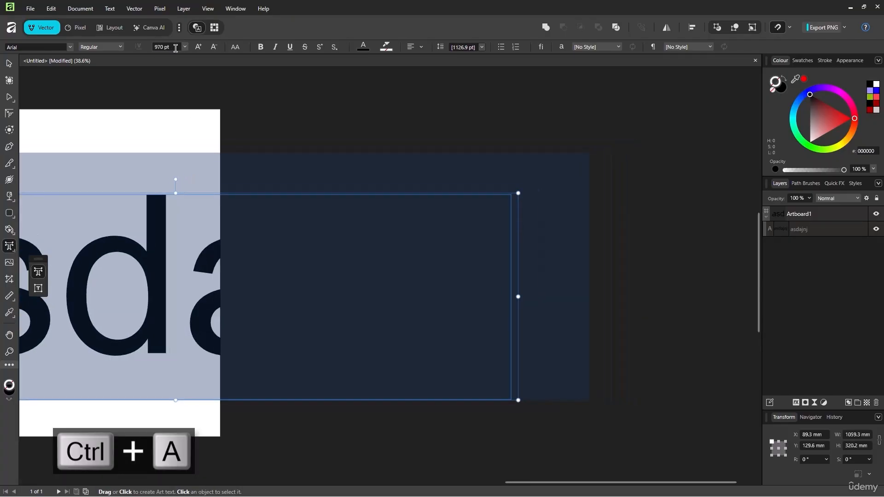
scroll(175, 48, down, 20)
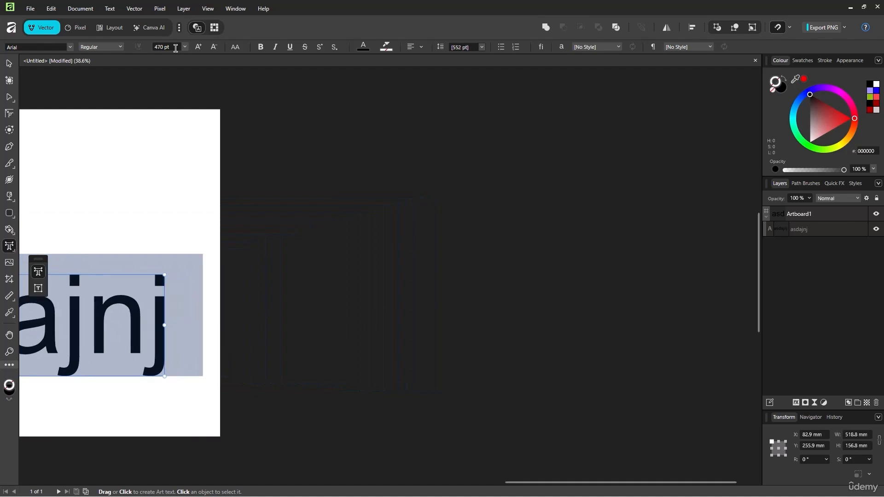
scroll(184, 47, down, 5)
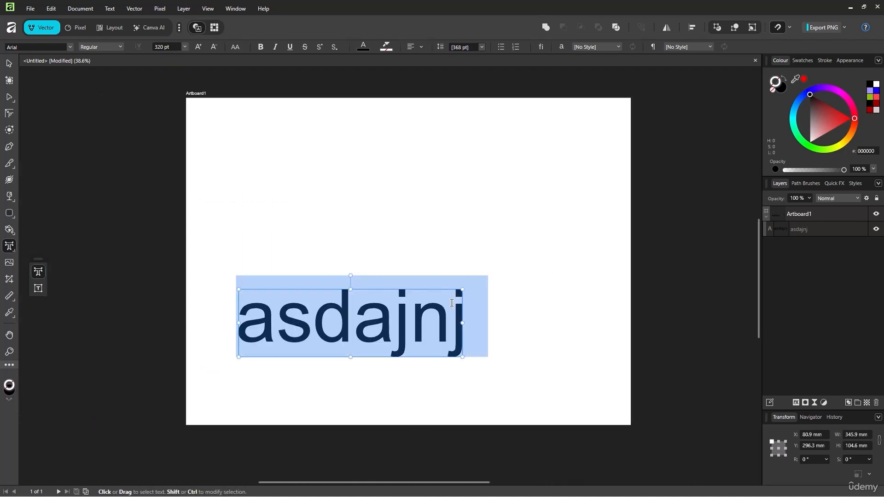
Step: Replace the selected text with "Affinity" and scale it to about 285.8 mm wide
text(Affinity)
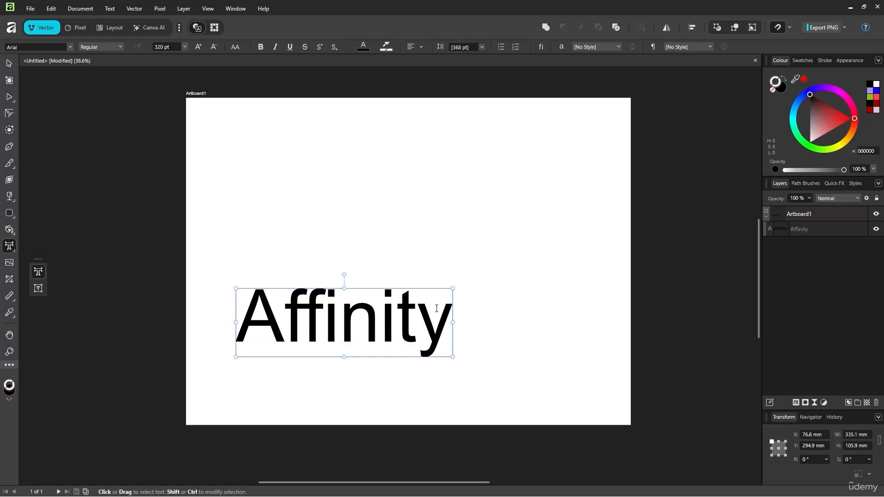
click(380, 322)
drag(452, 357, 478, 367)
drag(479, 327, 420, 325)
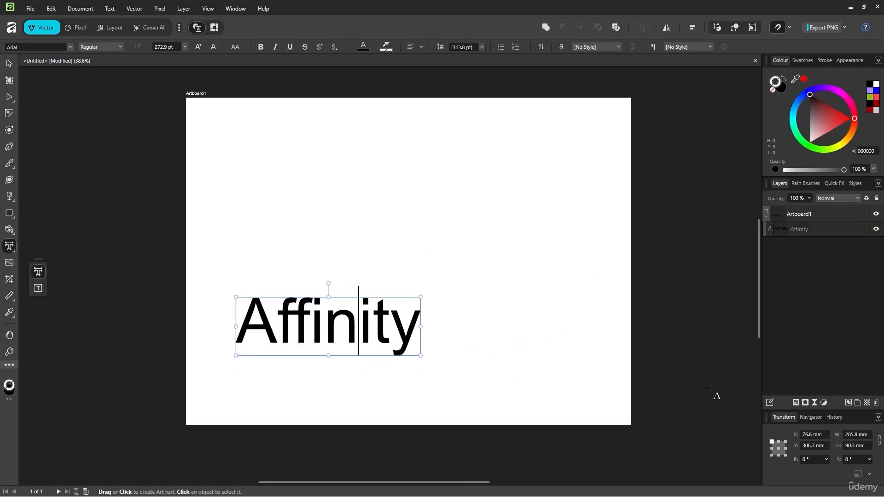
Step: Draw a text frame about 453.4 × 233.5 mm above the "Affinity" text and enter "adsd" in it
click(38, 288)
drag(272, 163, 566, 314)
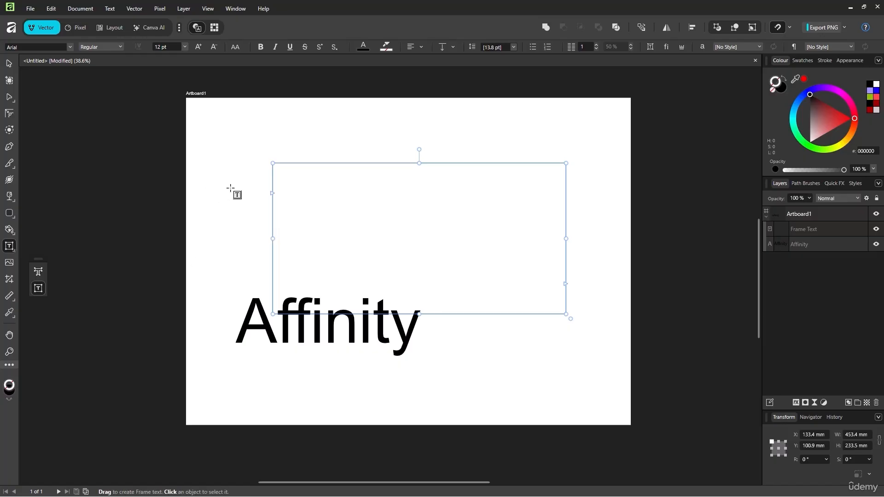
text(adsd)
Step: Set the font size of all text in the "adsd" frame to 150 pt
key(ctrl+a)
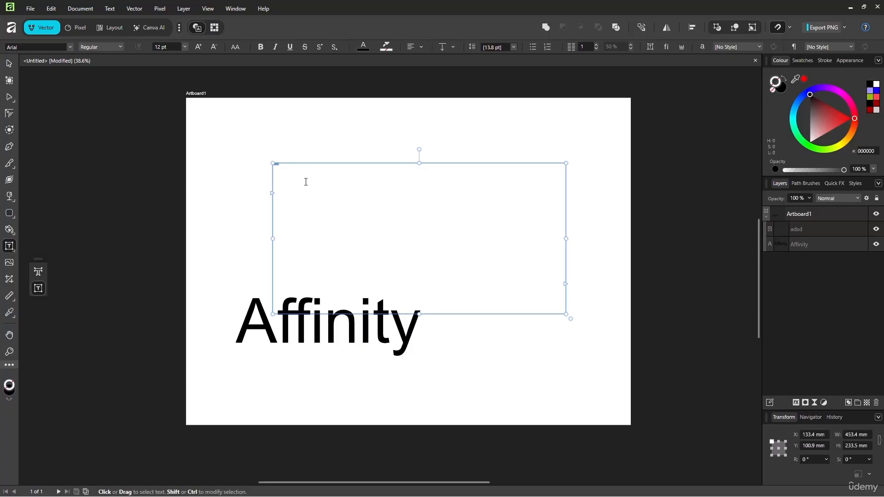
click(170, 47)
scroll(174, 49, up, 15)
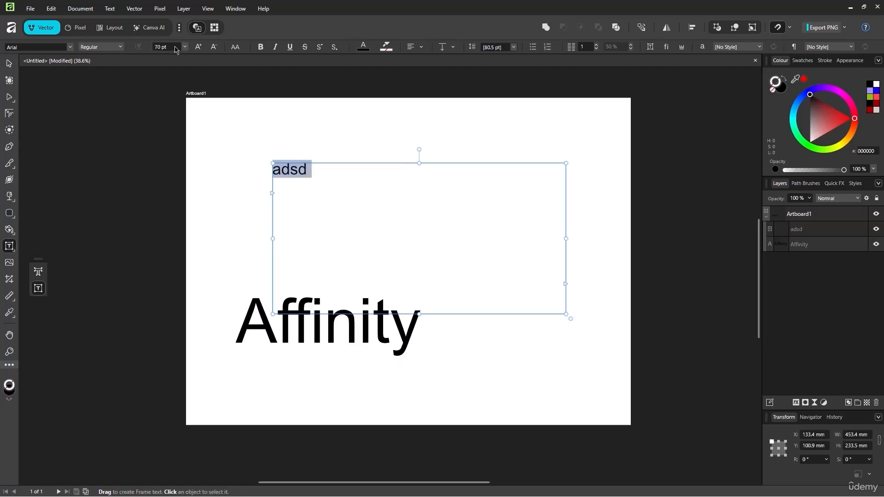
scroll(175, 49, up, 5)
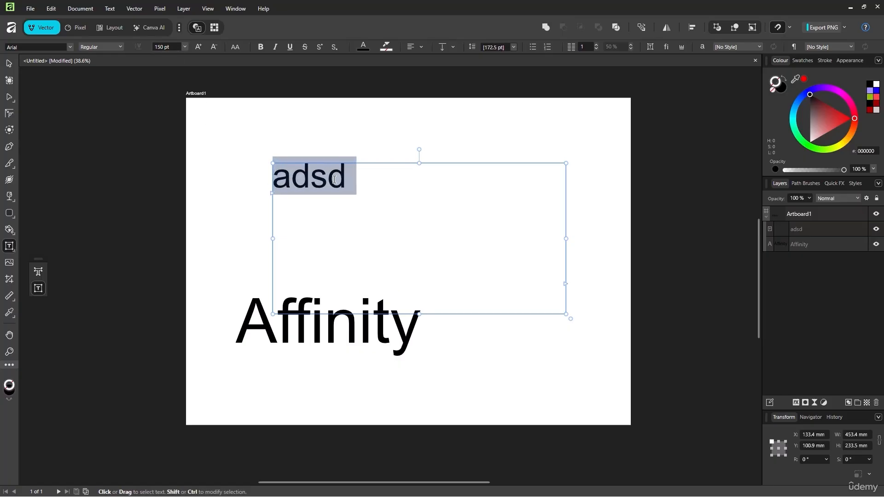
click(434, 227)
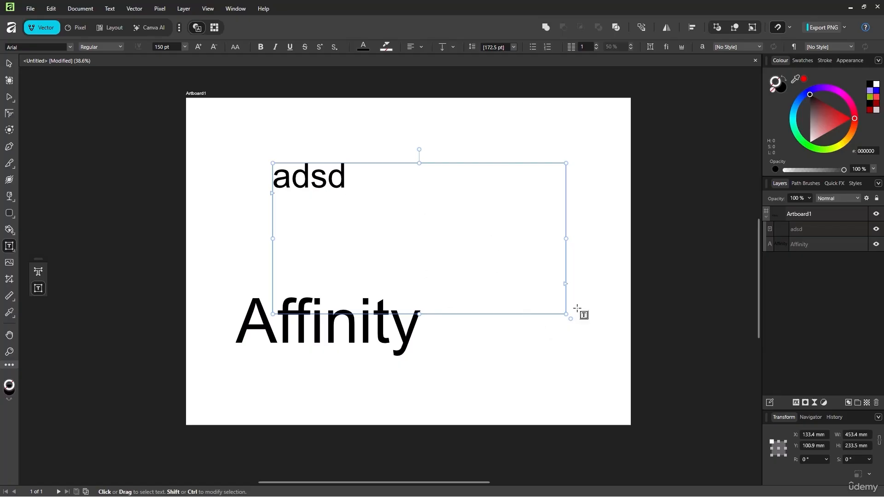
Step: Shrink the "adsd" frame to about 303.2 × 121 mm and enlarge the "Affinity" text to about 316.9 mm wide
drag(541, 300, 470, 240)
click(357, 322)
drag(418, 355, 440, 362)
Step: Place the image likashfaf.png from Downloads inline at the text cursor inside "Affinity"
click(10, 262)
key(Escape)
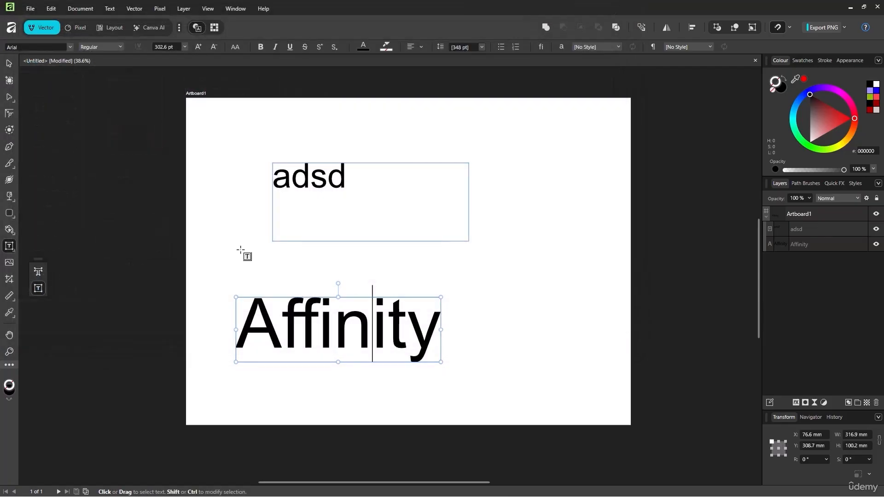
click(9, 263)
key(Escape)
click(10, 266)
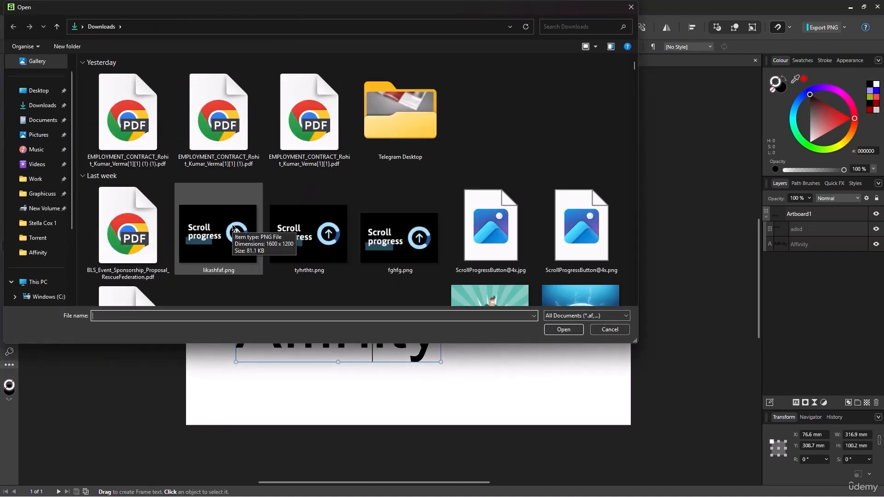
double_click(235, 229)
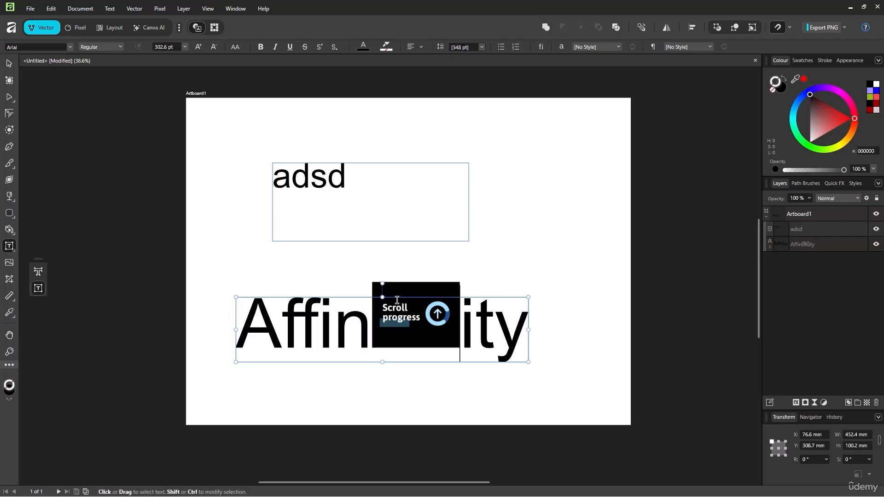
Step: Move the inline image from "Affinity" to the end of the "adsd" text and undo the extra move that follows
click(848, 235)
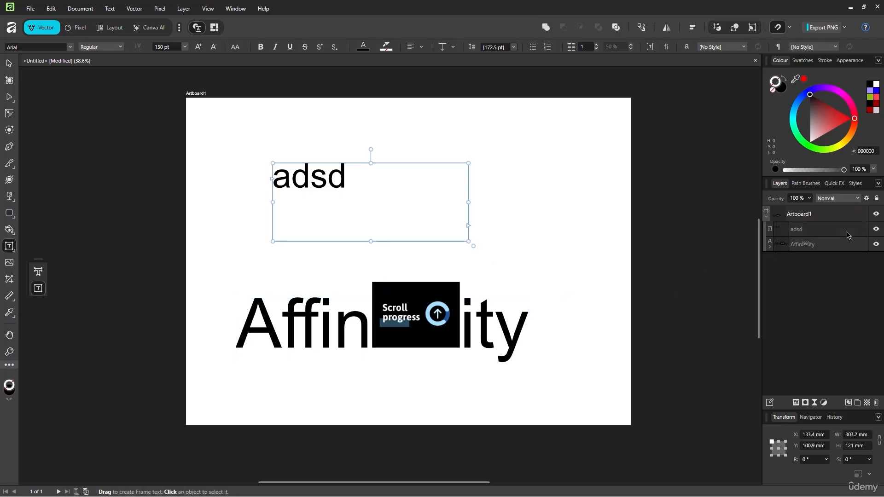
click(10, 64)
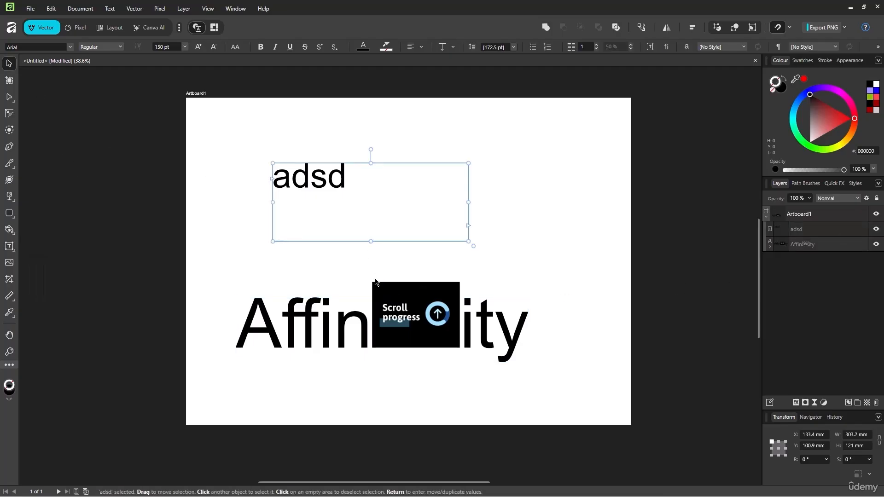
click(414, 290)
key(Escape)
drag(430, 291, 346, 175)
click(447, 289)
drag(409, 203, 558, 272)
key(ctrl+z)
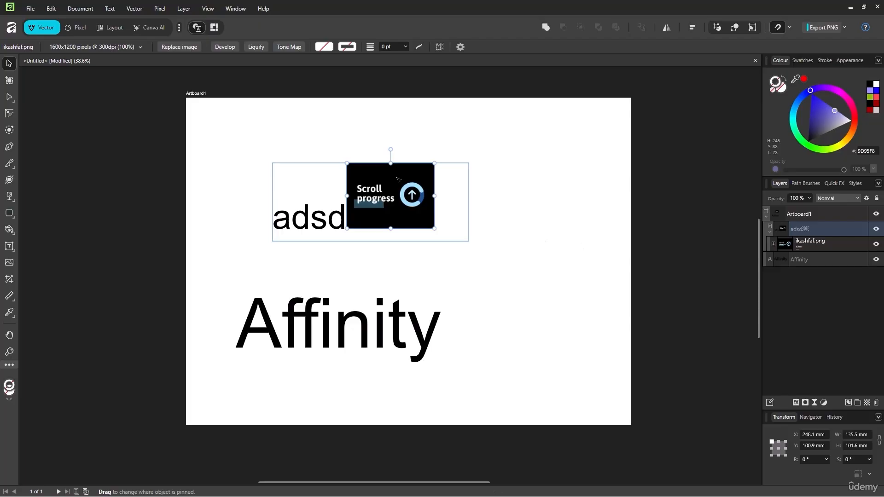
Step: Cut the image out of the "adsd" frame, paste it as a separate object and reposition it
key(ctrl+x)
key(ctrl+v)
drag(410, 256, 553, 242)
drag(489, 267, 253, 382)
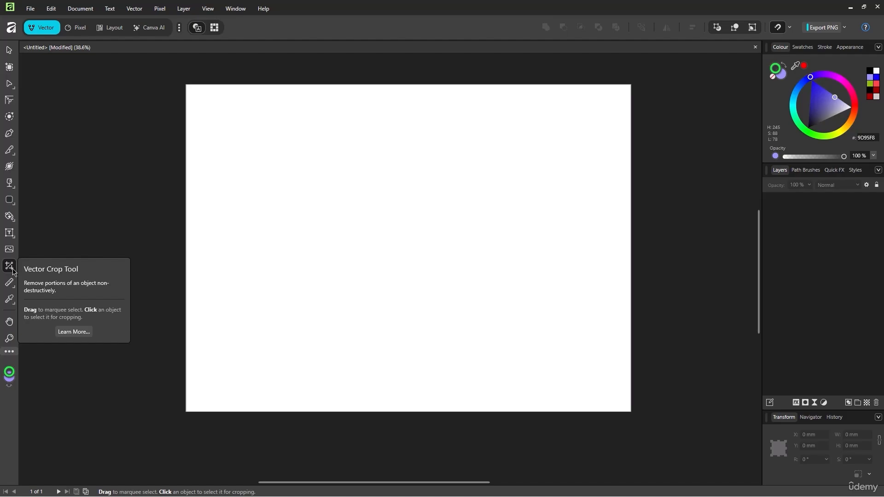
Step: Draw a purple rounded rectangle about 281.9 mm wide, undo the trial shapes, and draw a small white one about 102.5 × 62.6 mm
click(9, 199)
drag(285, 169, 468, 279)
mouse_move(426, 244)
mouse_down()
mouse_move(357, 203)
mouse_move(414, 264)
mouse_move(580, 279)
mouse_up()
key(ctrl+z)
drag(391, 217, 563, 255)
key(ctrl+z)
drag(544, 287, 558, 267)
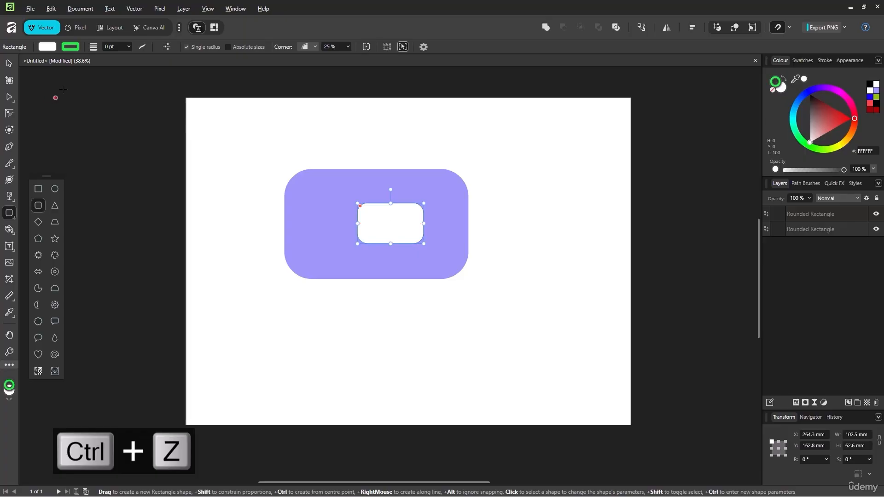
Step: Move the small rounded rectangle onto the purple one's lower-right corner and fill it with muted pink B27F7F
click(9, 63)
drag(393, 223, 490, 271)
click(818, 122)
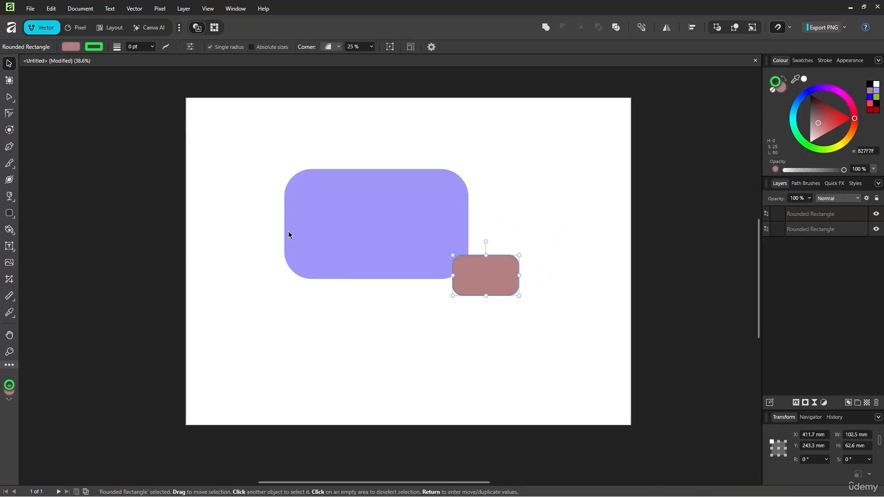
Step: Draw a five-sided polygon about 224.9 × 226.3 mm below the purple rectangle and fill it with dark red B00000
click(10, 214)
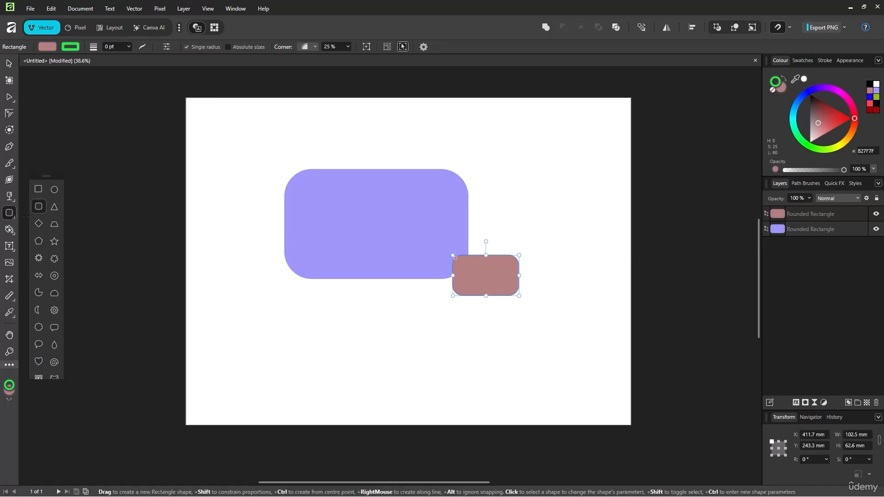
mouse_move(241, 284)
mouse_down()
mouse_move(365, 374)
mouse_move(380, 417)
mouse_up()
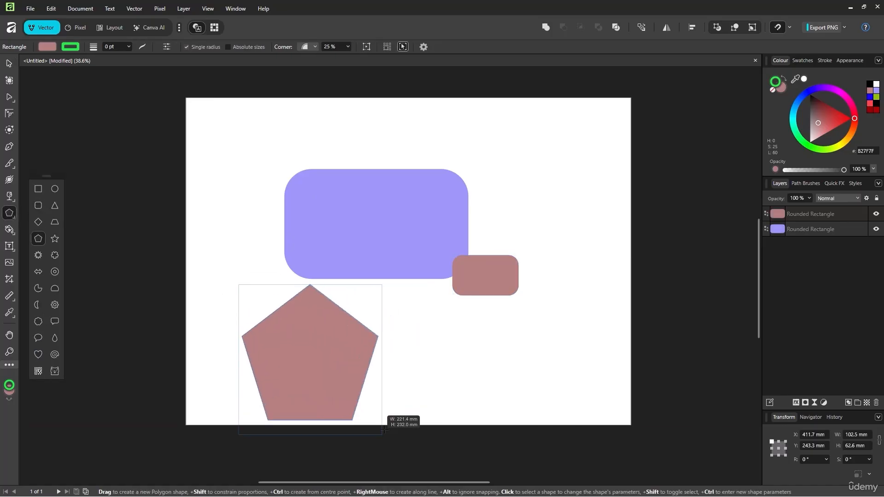
click(839, 109)
drag(838, 109, 838, 111)
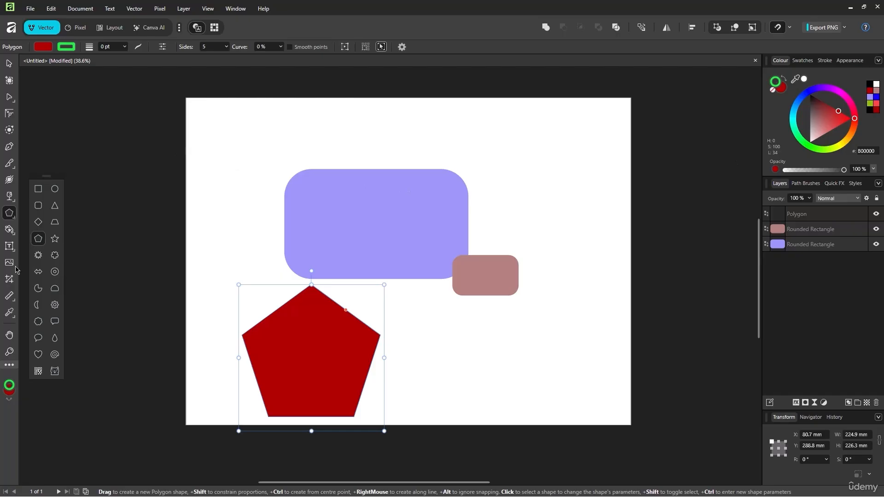
Step: Use the Vector Crop Tool to widen the pentagon's crop area to the right and adjust the small rounded rectangle's crop area
click(9, 279)
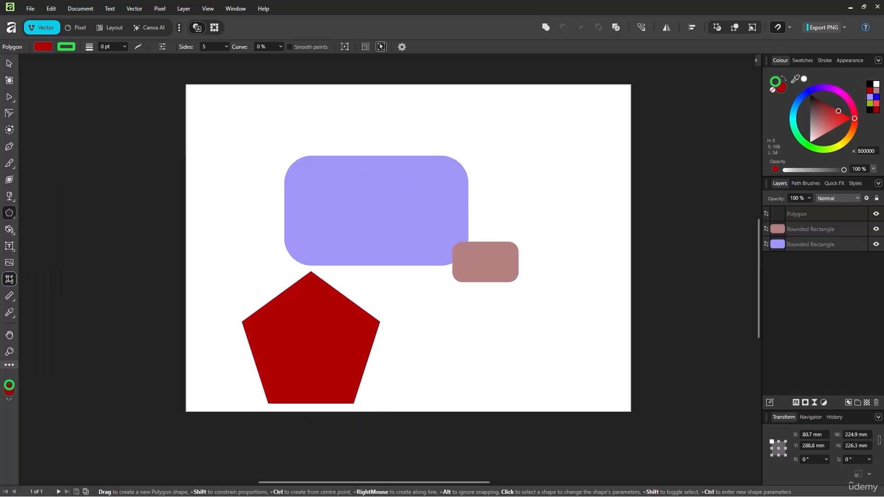
click(322, 346)
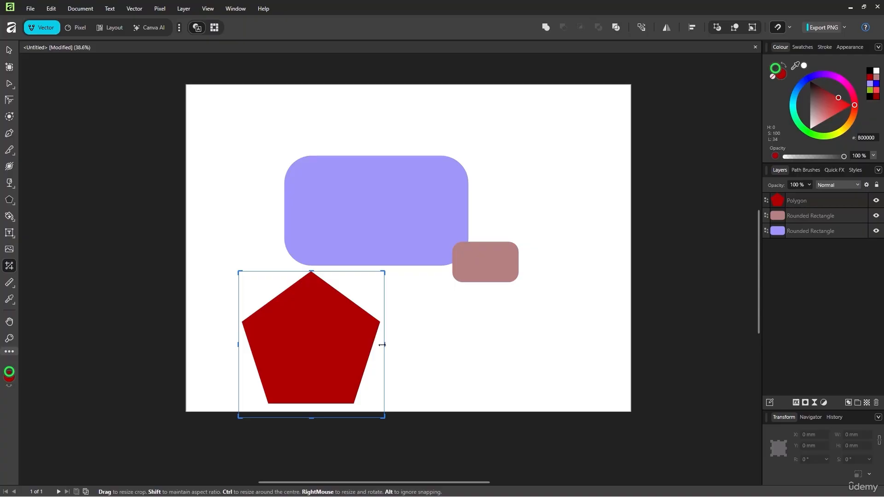
drag(383, 345, 420, 345)
drag(255, 179, 575, 399)
drag(519, 283, 543, 307)
Step: Merge the three selected shapes into one pixel layer and extend its crop area on the right side
right_click(833, 221)
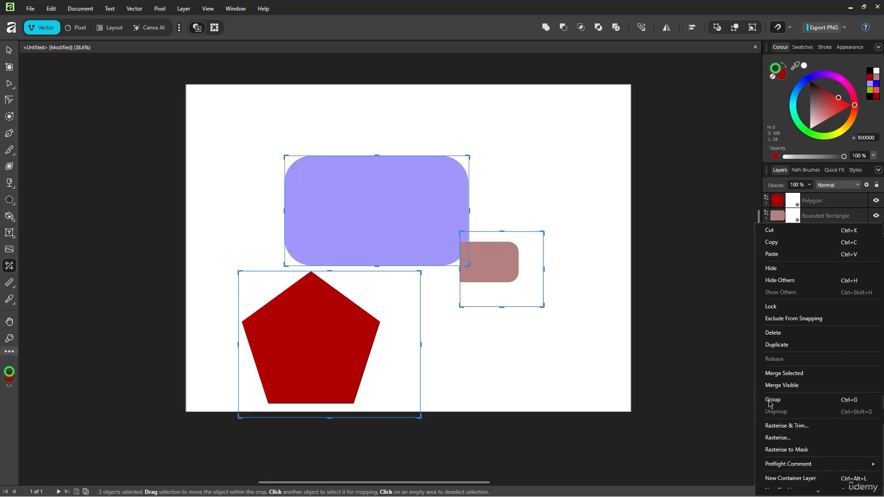
click(775, 376)
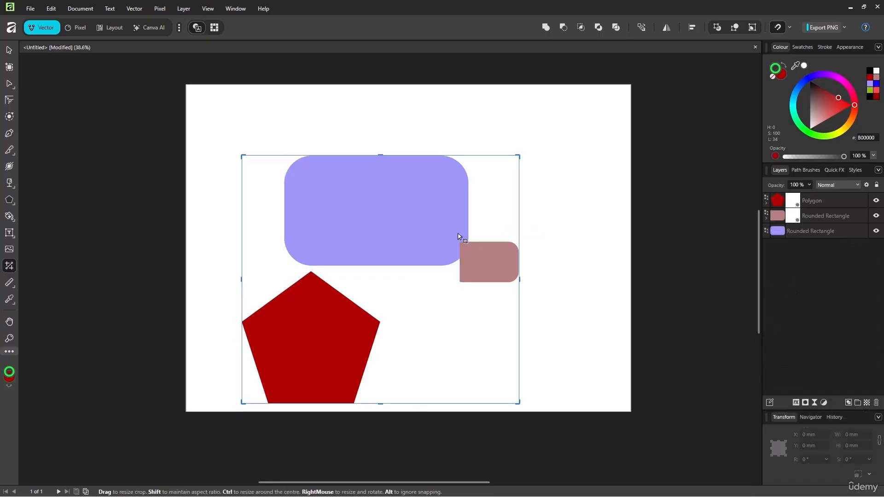
drag(519, 279, 574, 277)
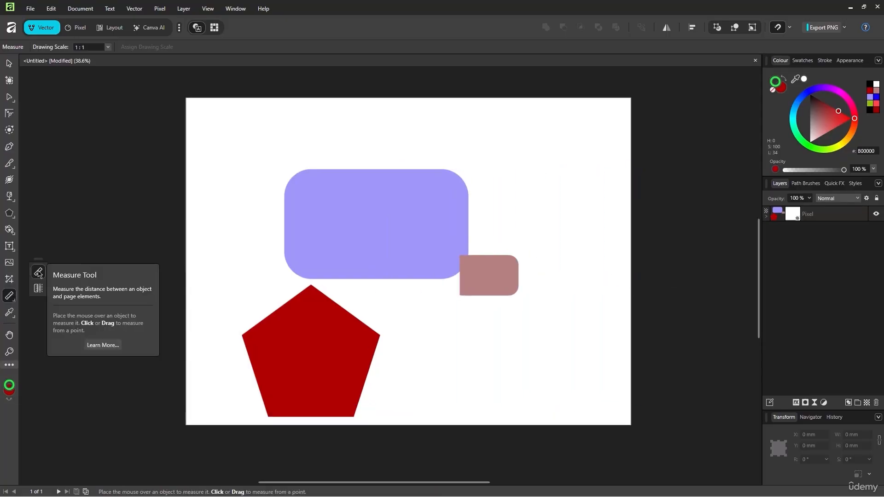
Step: Measure the purple rounded rectangle's width with the Measure Tool
click(371, 194)
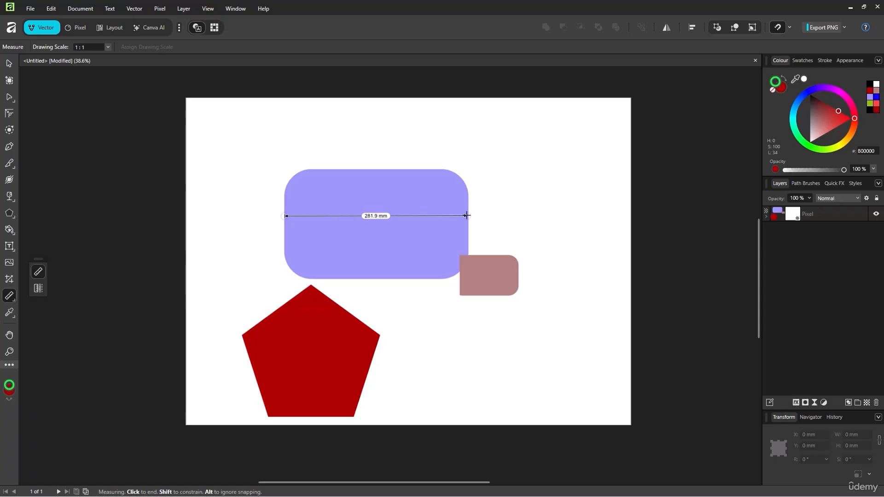
click(467, 215)
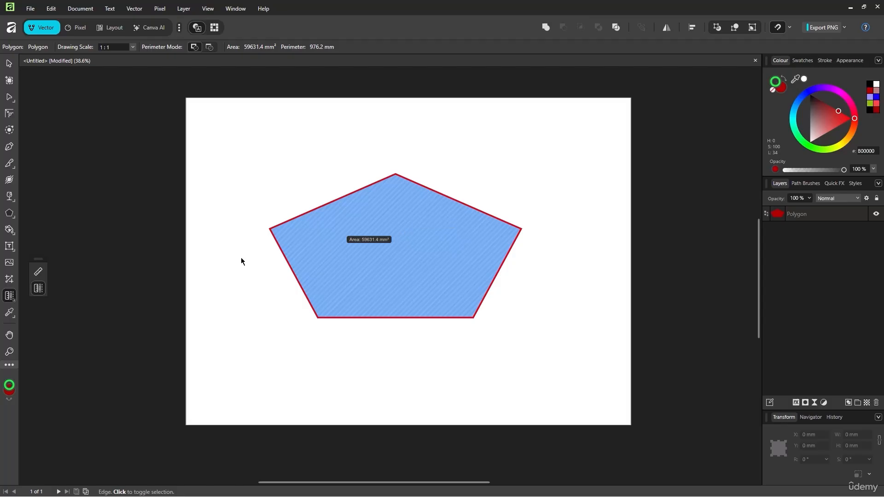
Step: Recolour the pentagon dark red 990909 and undo a colour pick from the empty white canvas
click(9, 312)
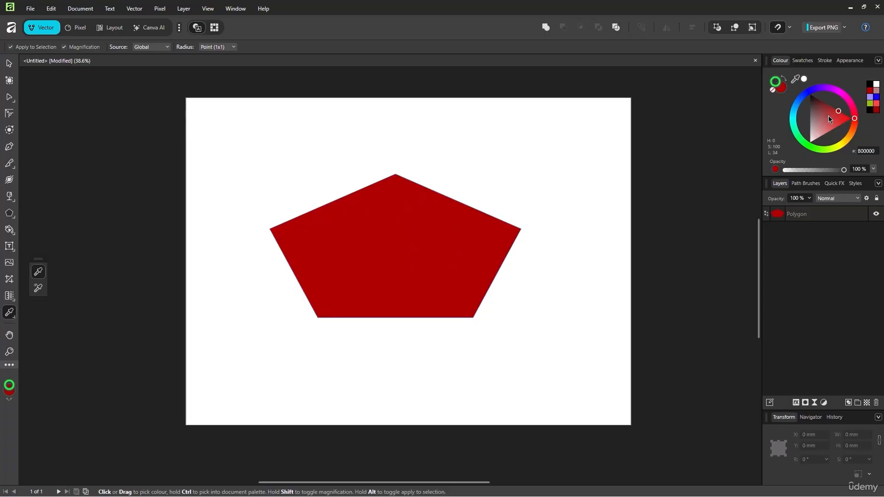
click(593, 151)
key(ctrl+z)
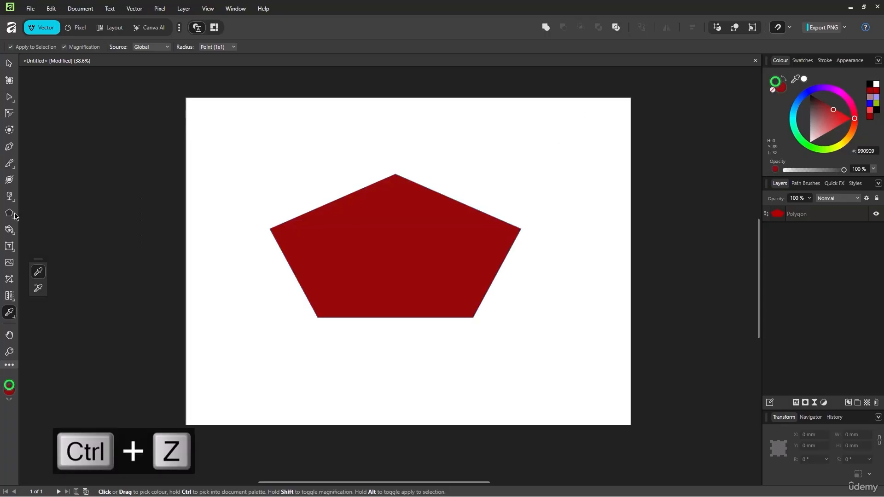
Step: Draw a rectangle about 115.3 × 59.8 mm above and left of the pentagon and fill it with light red DB6969
click(9, 213)
mouse_move(239, 118)
mouse_down()
mouse_move(286, 153)
mouse_move(313, 156)
mouse_up()
click(828, 126)
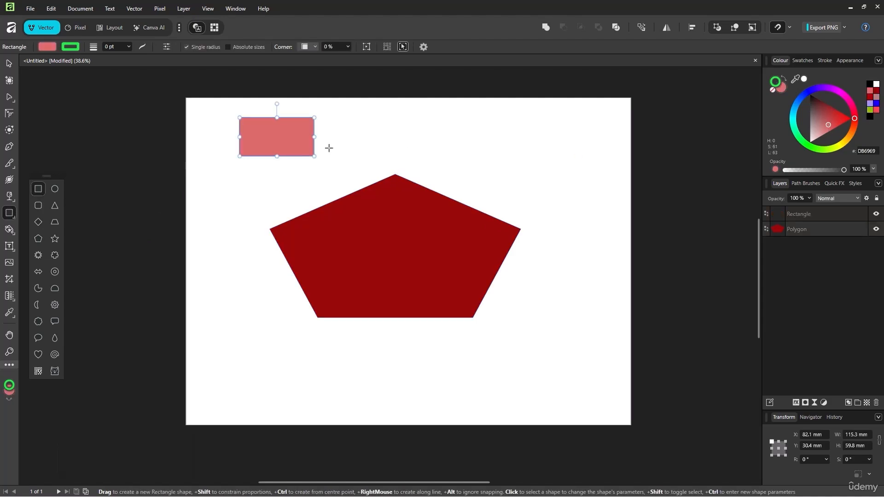
Step: Recolour the pentagon by sampling the small rectangle's light red DB6969 with the Colour Picker
click(9, 312)
click(816, 231)
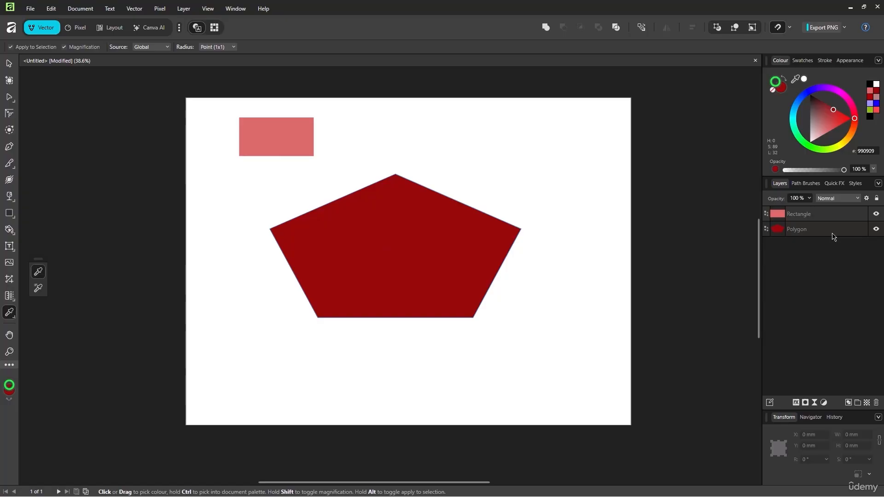
drag(456, 207, 280, 138)
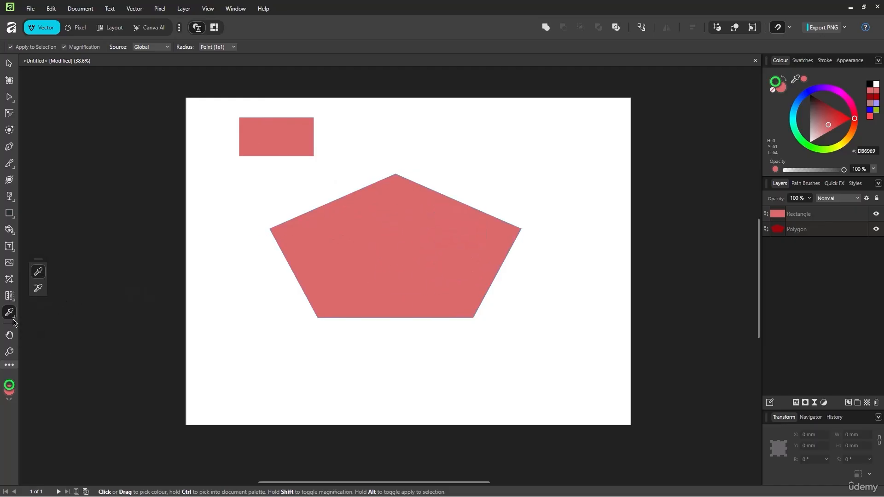
Step: Pan the canvas view around the rectangle and pentagon
click(9, 336)
drag(422, 236, 427, 242)
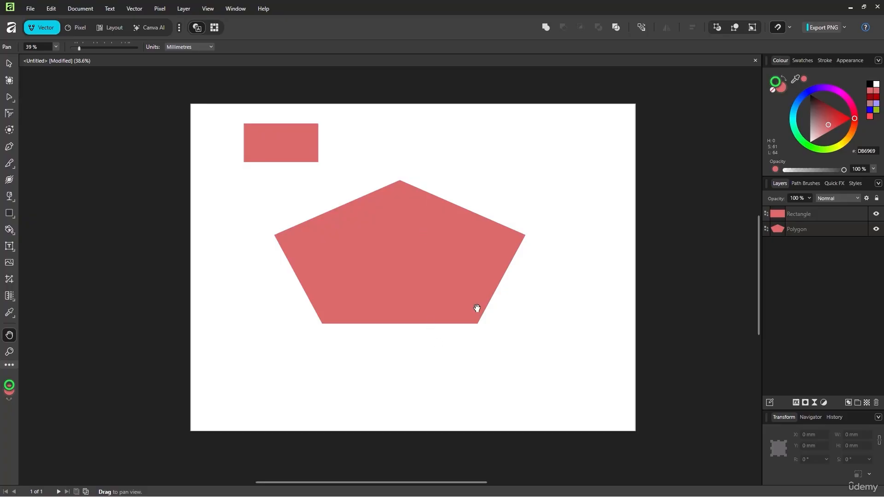
drag(477, 309, 408, 288)
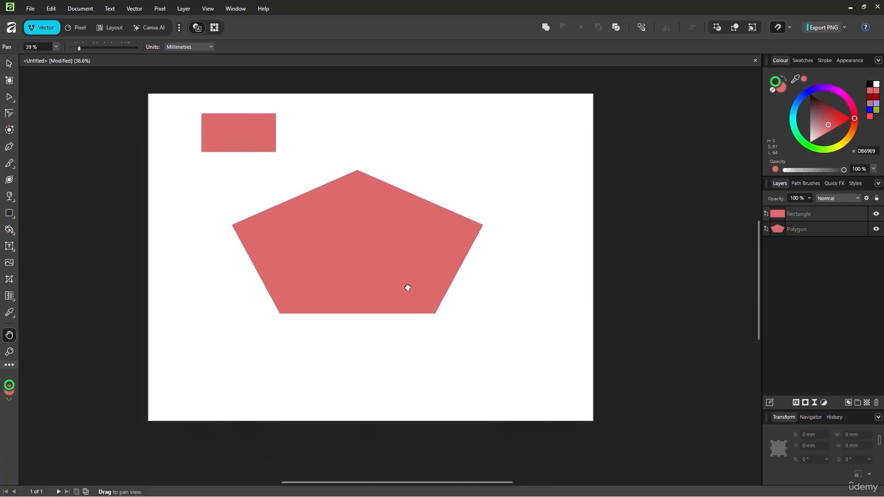
click(9, 80)
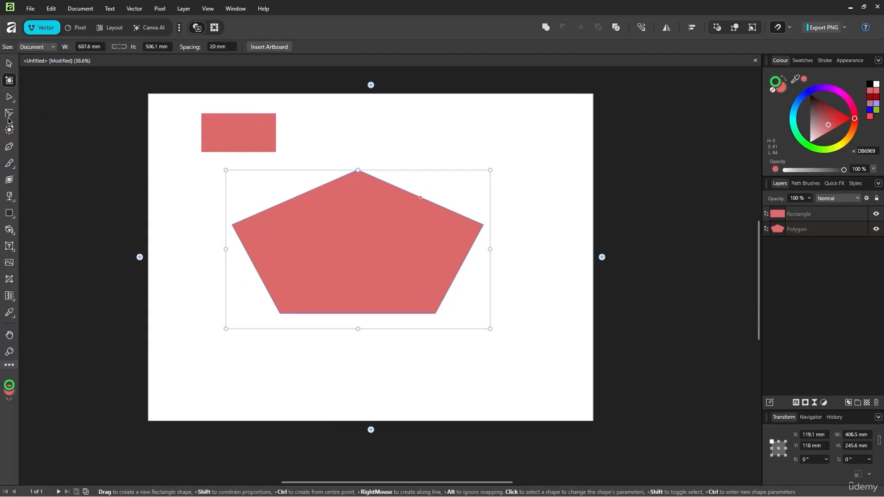
right_click(9, 97)
click(8, 97)
right_click(10, 84)
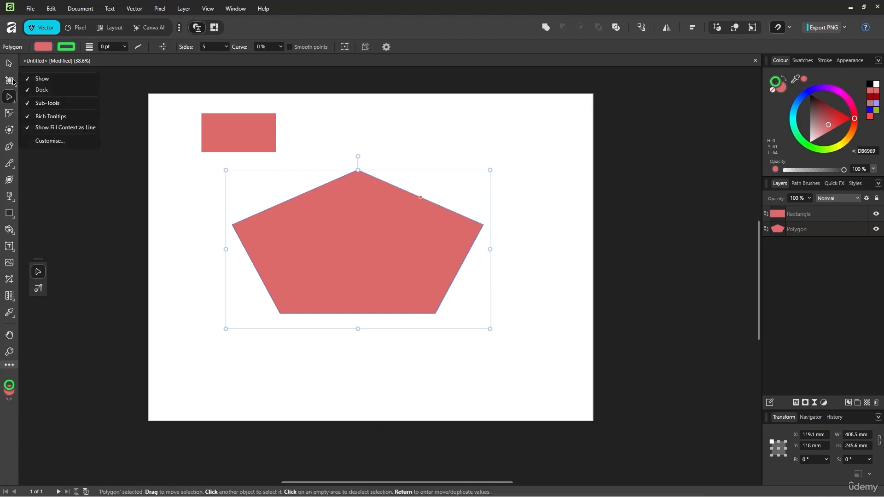
click(10, 84)
right_click(10, 86)
click(13, 86)
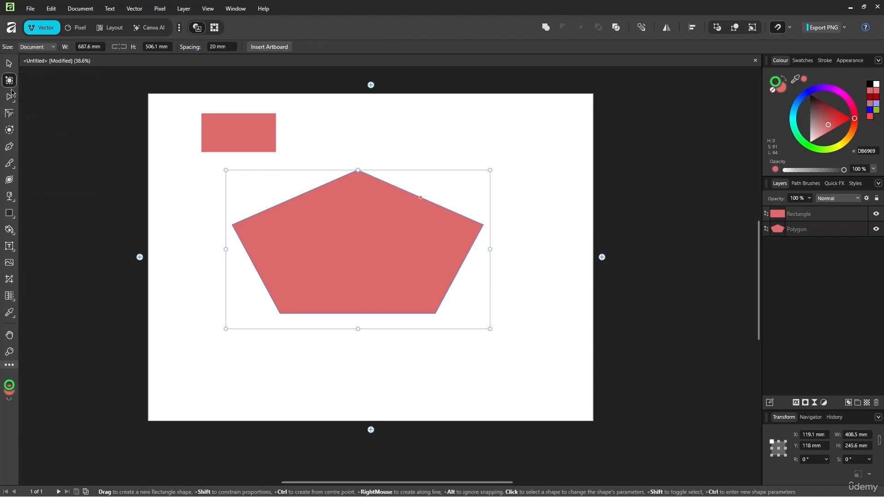
click(9, 114)
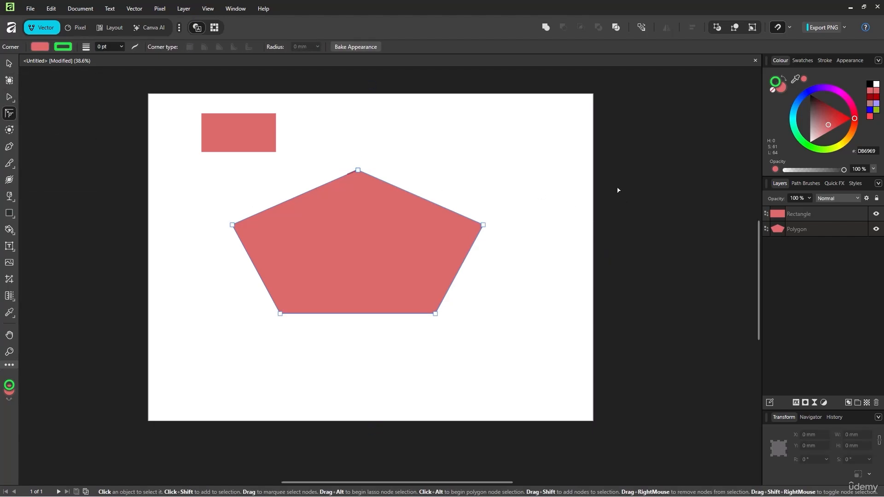
scroll(616, 231, down, 3)
drag(594, 227, 437, 219)
scroll(384, 226, up, 1)
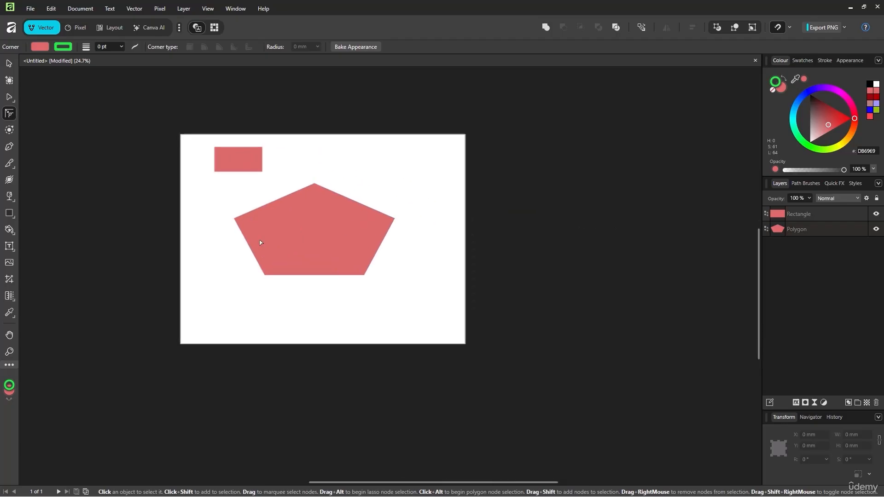
click(9, 132)
click(11, 115)
click(12, 103)
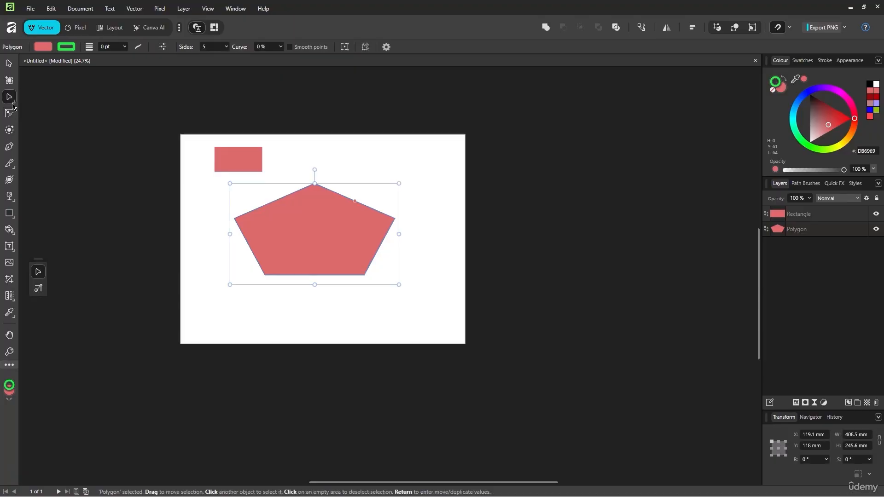
Step: Undo a trial artboard drawn beside the page and draw one enclosing the rectangle and pentagon instead
click(10, 81)
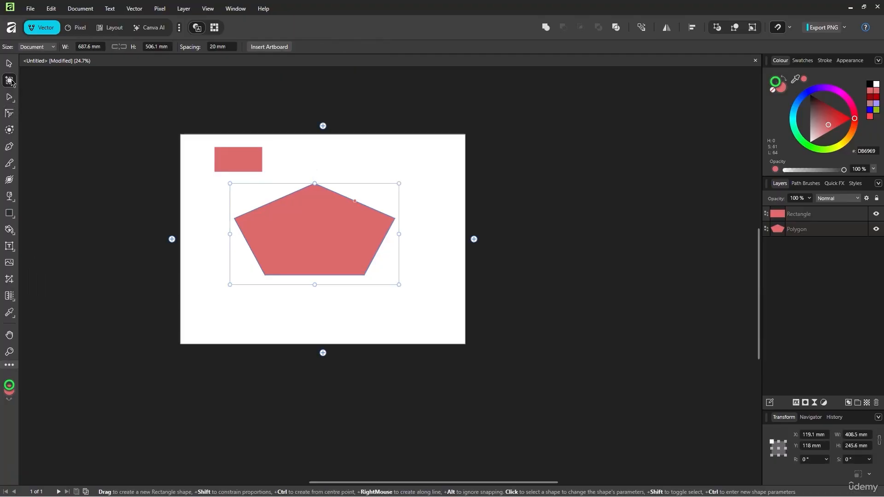
drag(512, 139, 755, 377)
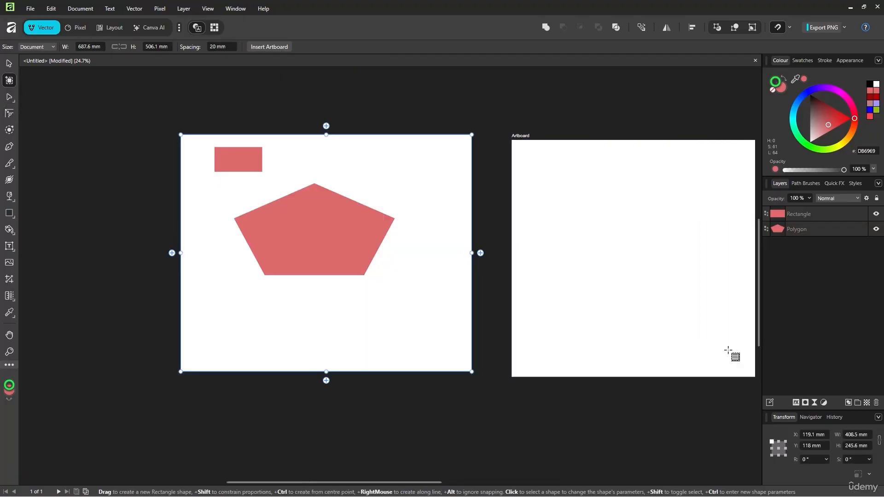
key(ctrl+z)
drag(119, 96, 567, 378)
Step: Draw a second artboard about 994 × 729.7 mm beside the first and move it to about X 1208.6 mm, Y 0 mm
scroll(489, 272, down, 3)
drag(451, 175, 714, 368)
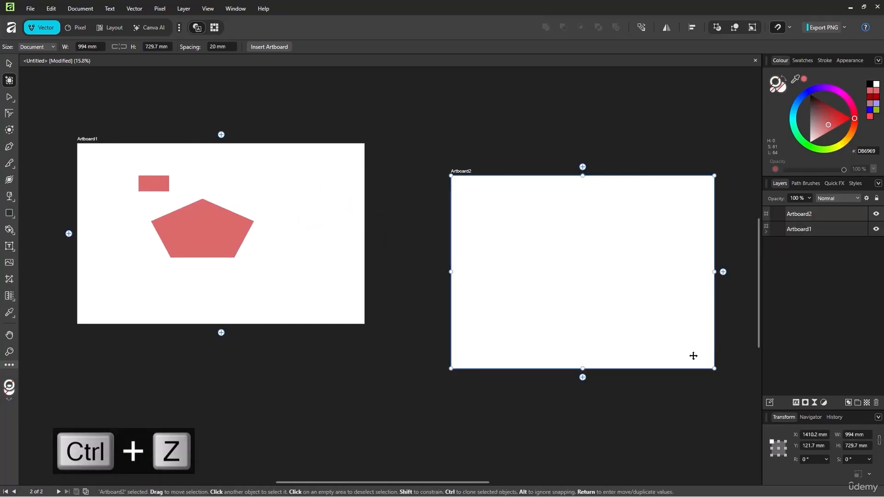
drag(617, 233, 563, 189)
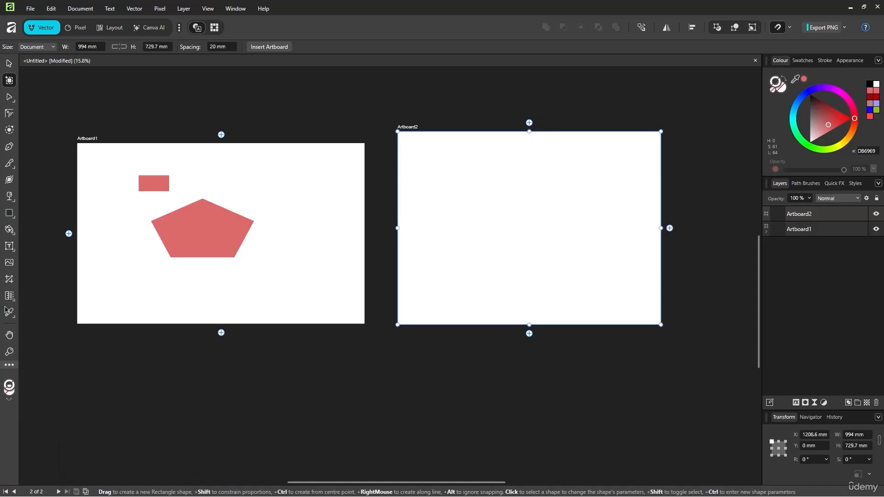
Step: Pan across both artboards and zoom in to about 19 % on the one containing the shapes
click(9, 335)
mouse_move(297, 264)
mouse_down()
mouse_move(380, 261)
mouse_move(336, 244)
mouse_move(342, 234)
mouse_move(443, 302)
mouse_move(311, 290)
mouse_move(292, 267)
mouse_up()
drag(532, 236, 577, 211)
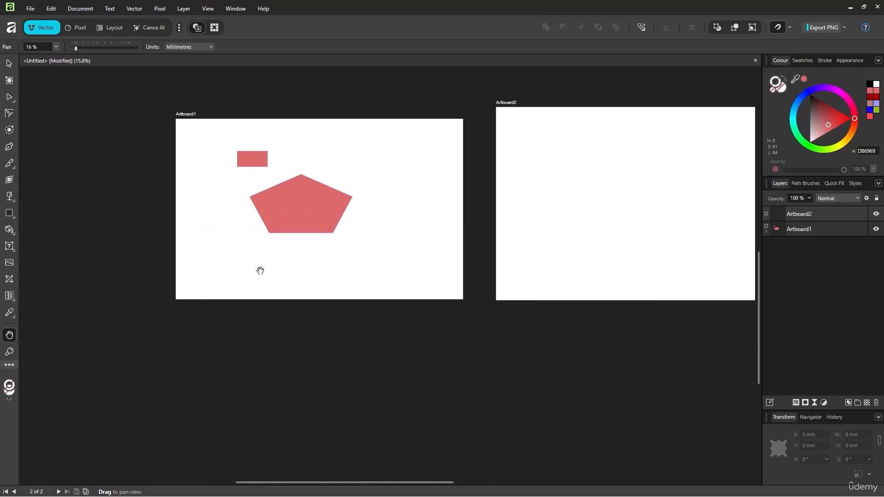
click(10, 352)
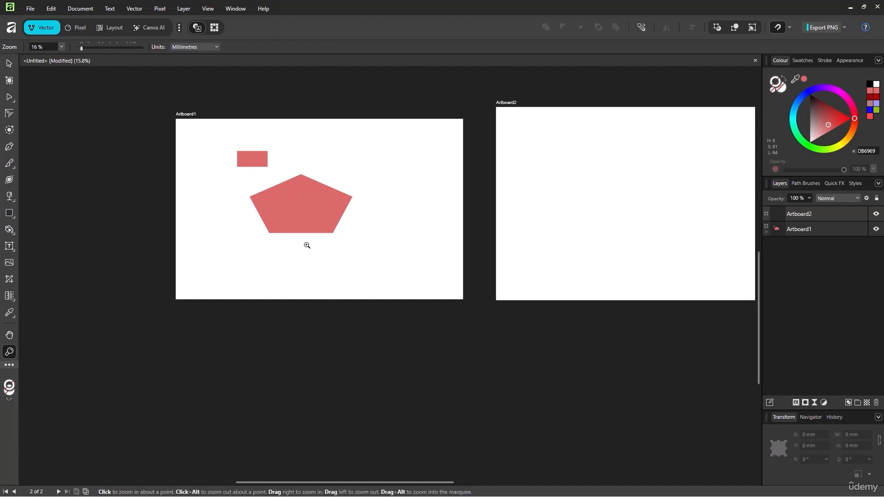
drag(350, 237, 339, 220)
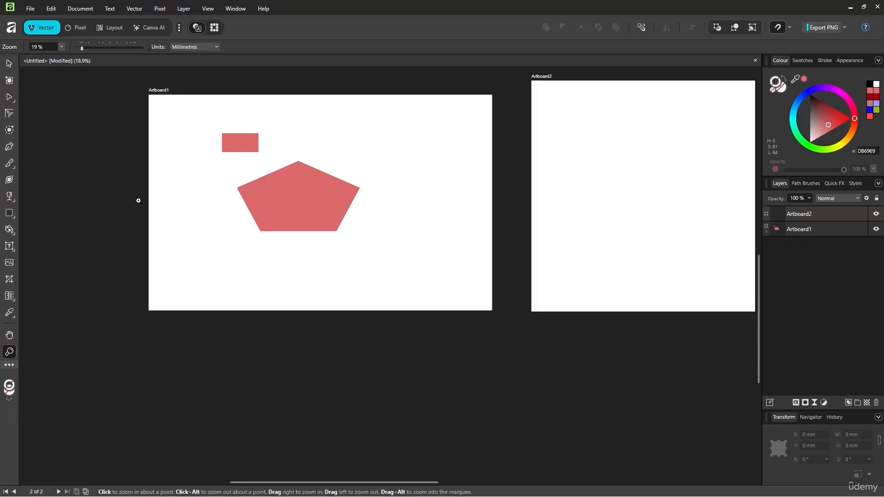
click(78, 28)
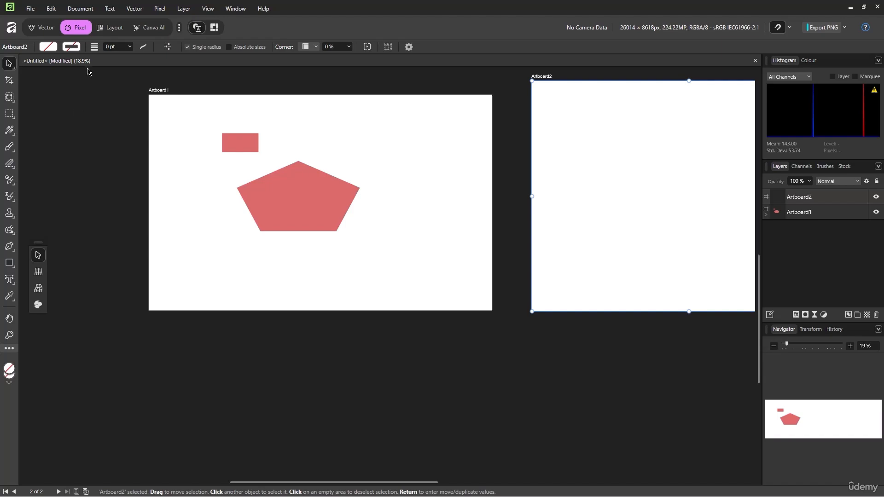
click(41, 28)
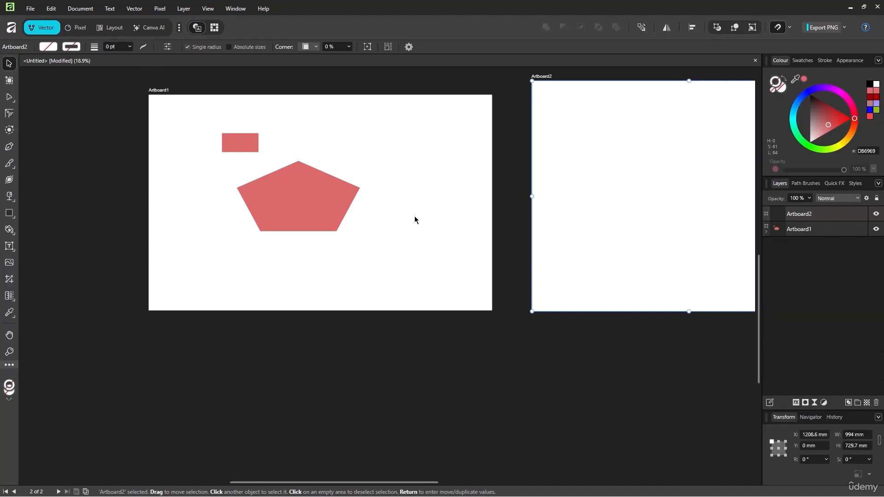
drag(426, 269, 389, 314)
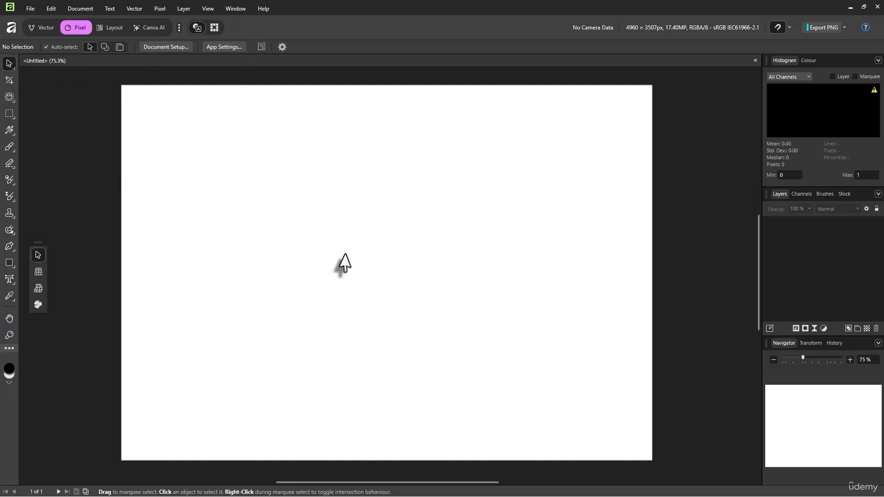
Step: Draw a large rounded rectangle on the blank page and move it to about the page's centre
click(14, 269)
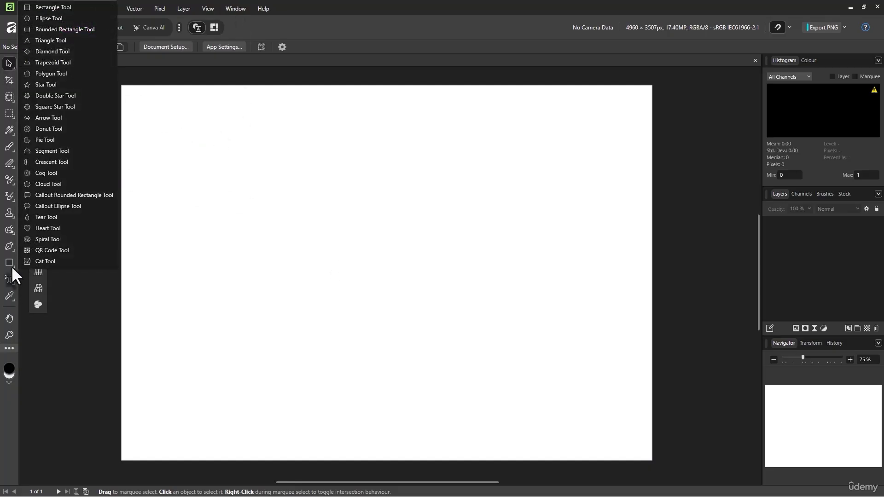
click(72, 29)
drag(314, 165, 533, 361)
click(9, 64)
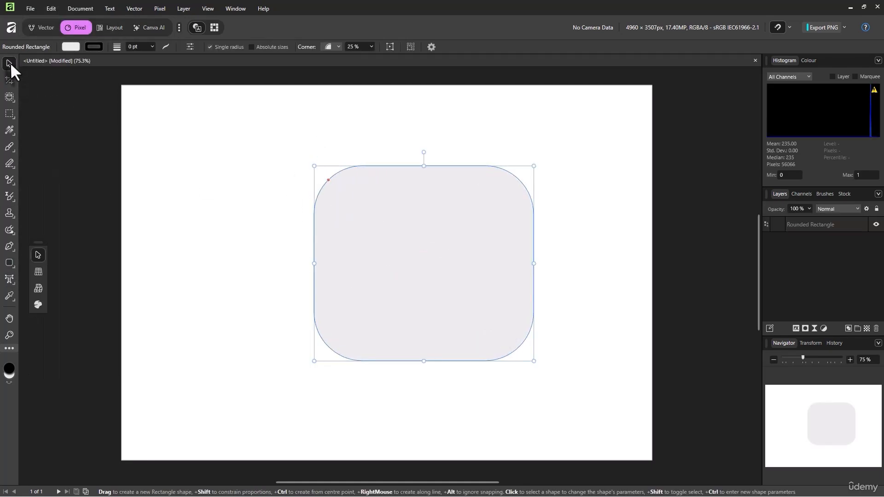
drag(434, 255, 403, 288)
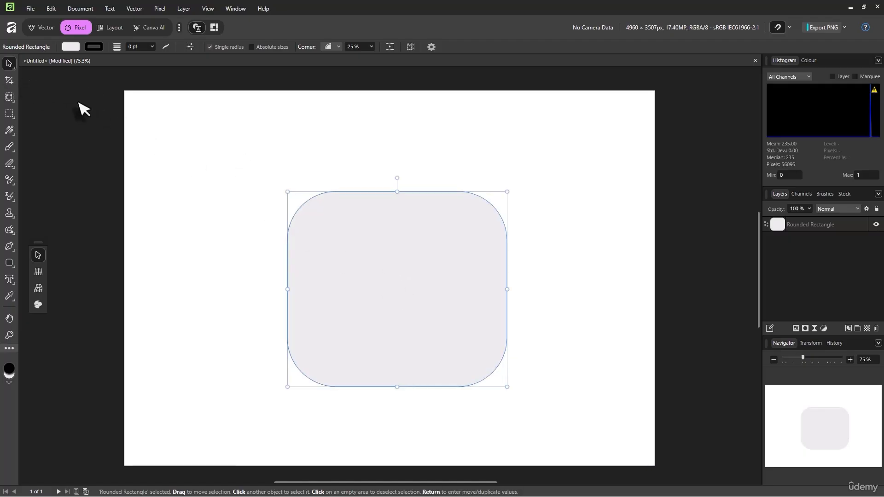
Step: Try to distort the rounded rectangle with the Perspective Tool by shifting its lower-right corner up and outward
right_click(10, 64)
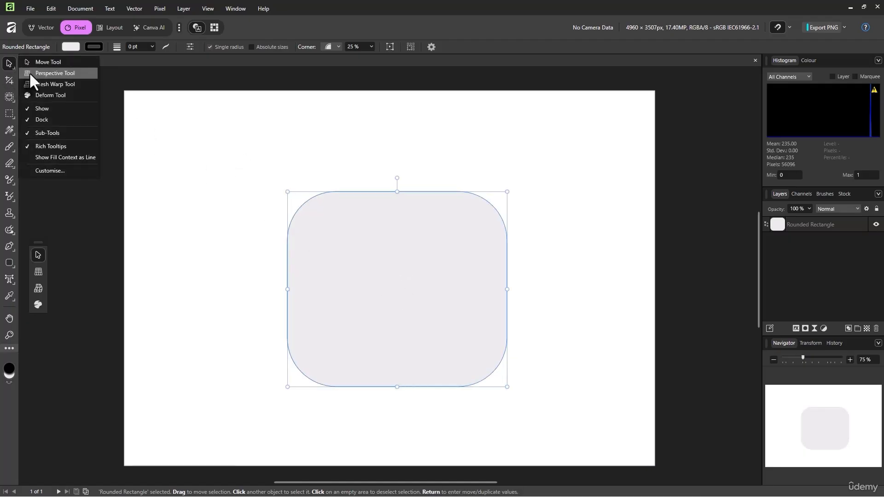
click(31, 74)
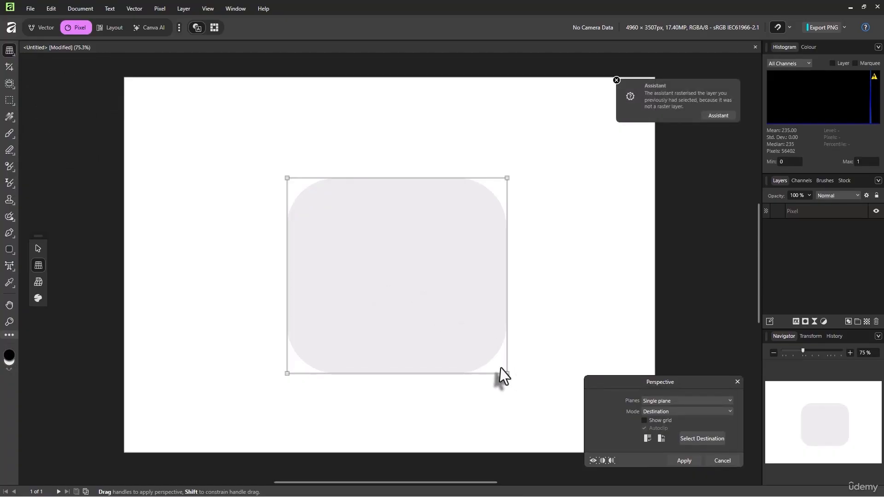
drag(507, 374, 562, 352)
drag(695, 385, 723, 365)
drag(562, 351, 524, 339)
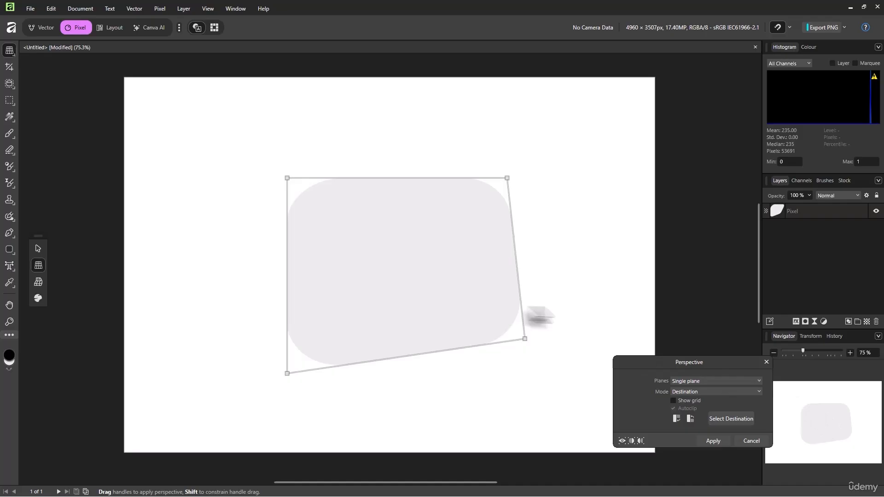
Step: Distort the shape with the Mesh Warp Tool, pulling its lower-right corner inward, its upper-left corner outward and bending its top edge downward
right_click(9, 50)
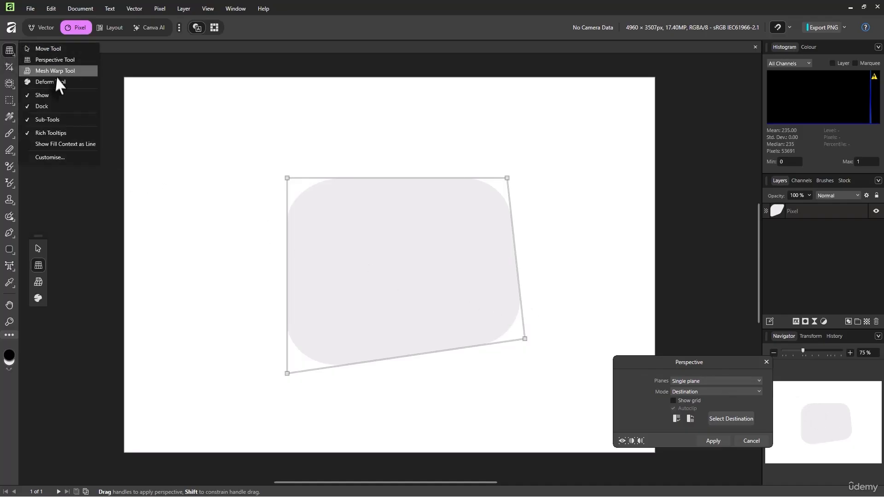
click(55, 70)
drag(507, 385, 480, 376)
click(426, 329)
drag(480, 311, 399, 433)
drag(439, 364, 474, 340)
drag(480, 376, 452, 338)
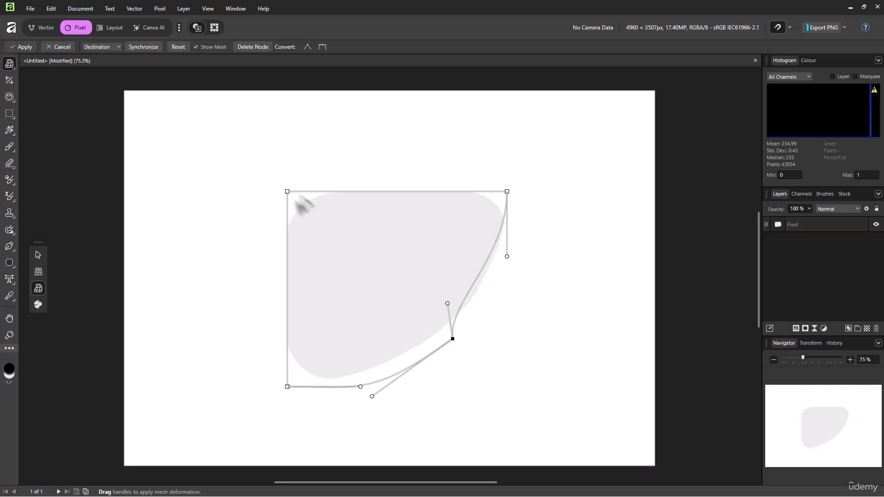
drag(287, 191, 256, 168)
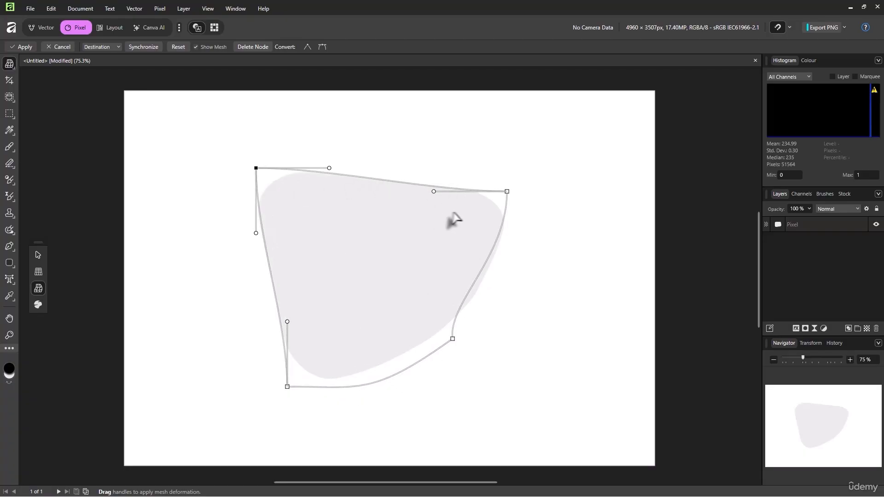
drag(433, 191, 428, 233)
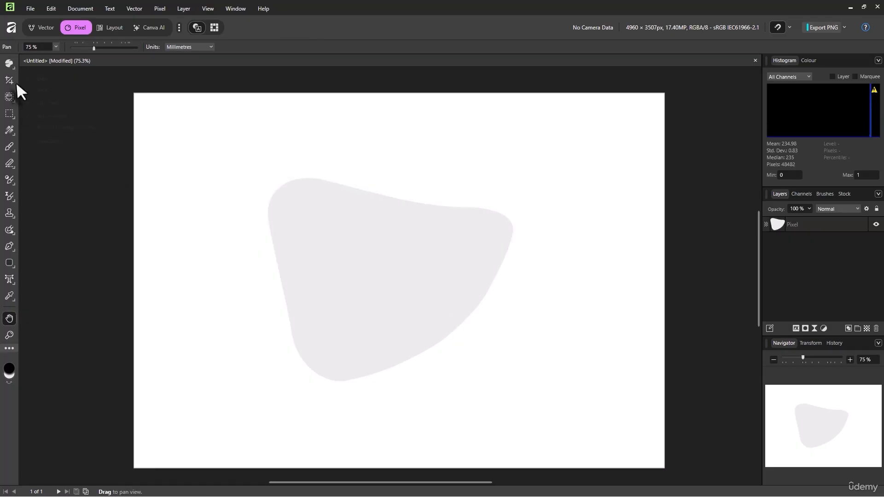
Step: Crop the canvas to about 4590 × 3219 px by pulling in its lower-right corner
right_click(14, 83)
click(8, 82)
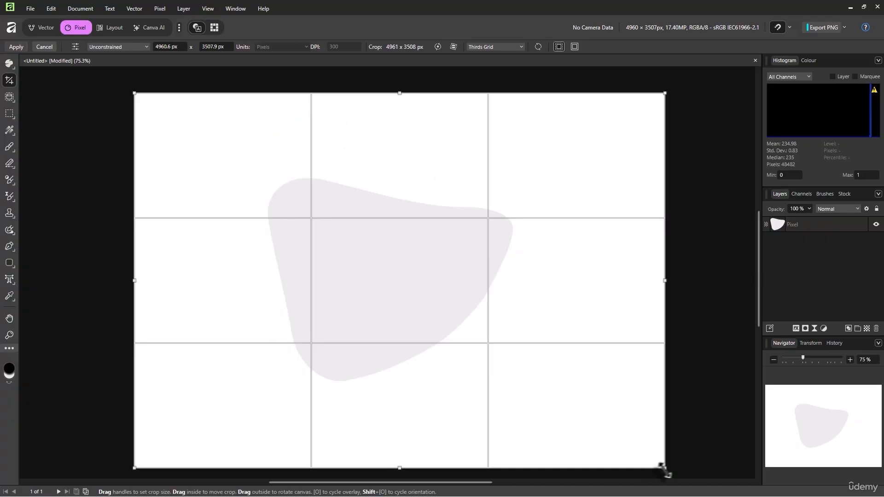
drag(664, 468, 625, 438)
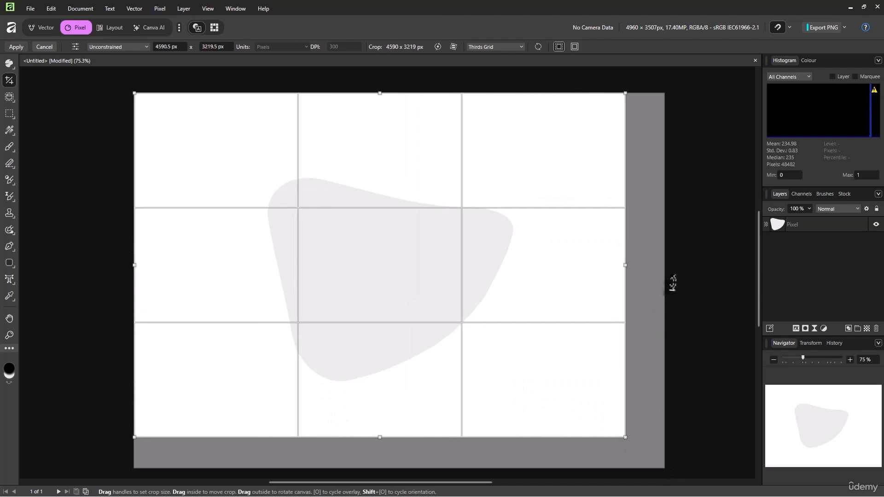
key(Return)
key(h)
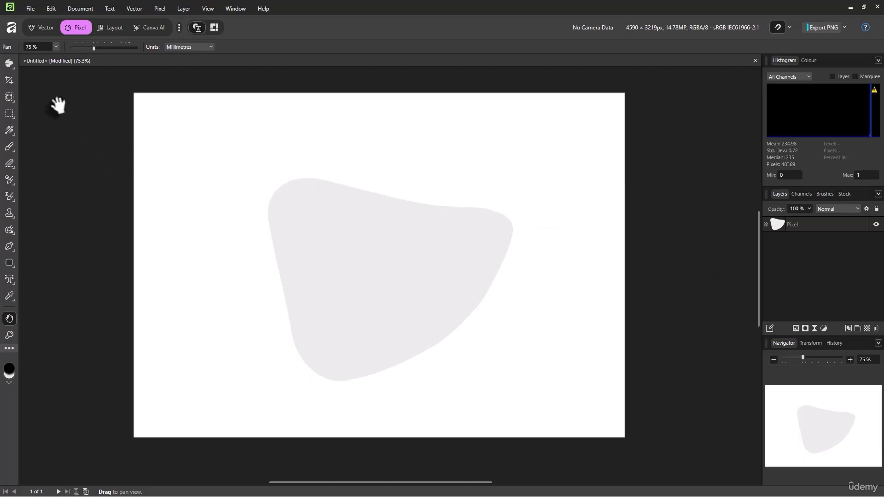
Step: Extend the canvas to about 5403 × 3585 px past its lower-right corner with the Crop Tool
click(9, 81)
drag(625, 437, 713, 477)
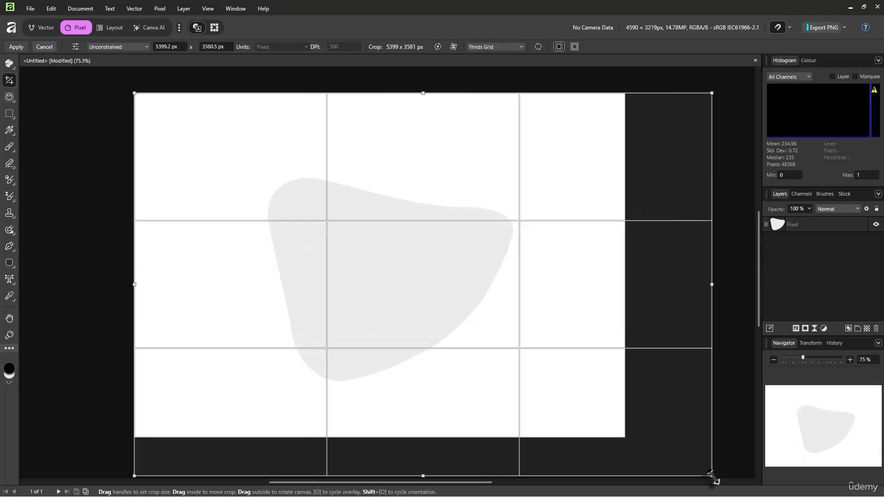
key(h)
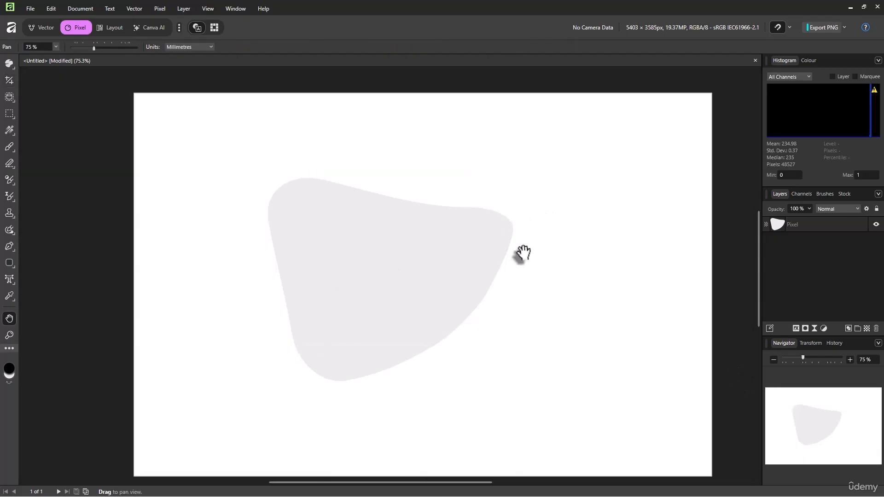
Step: Crop the canvas to about 2911 × 2199 px by pulling in its lower-right corner
click(9, 81)
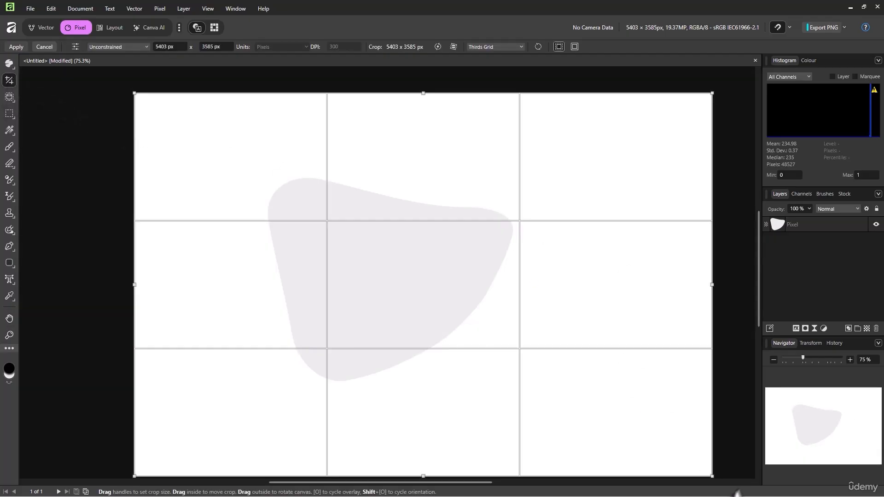
drag(712, 476, 445, 329)
key(h)
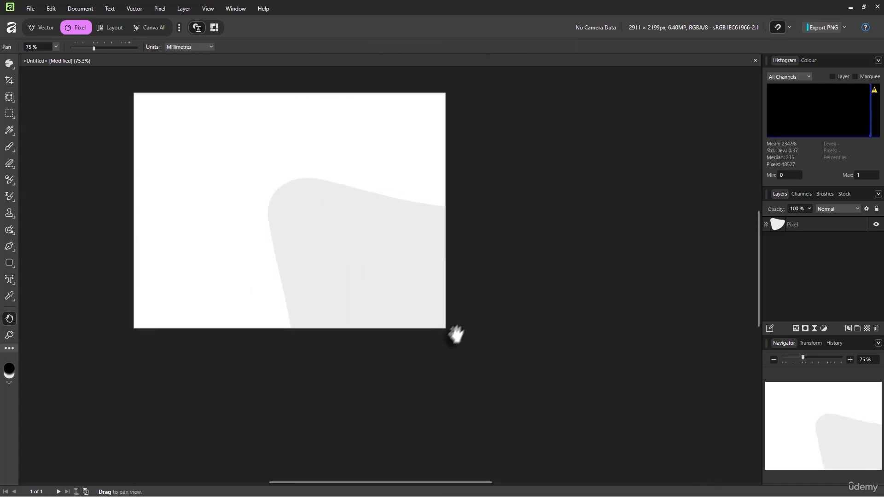
Step: Place the view-brain-underwater.jpg image in the document over the cropped shape
click(50, 96)
drag(286, 256, 435, 287)
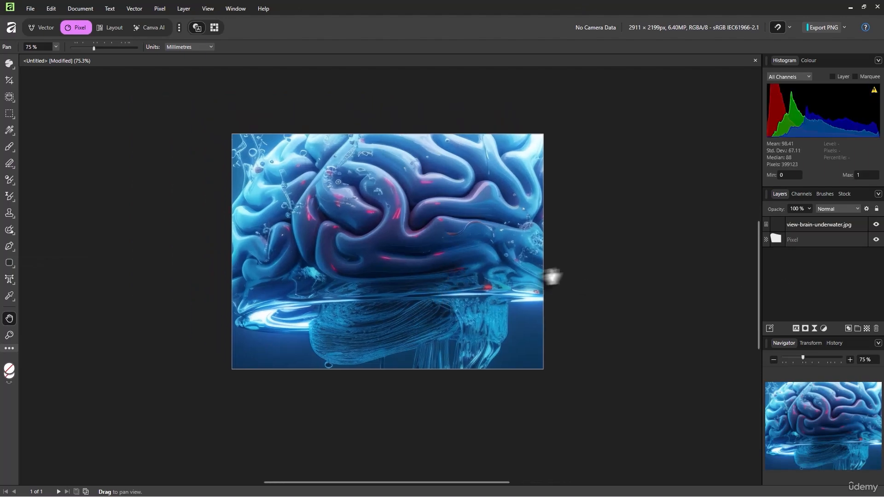
scroll(661, 251, down, 5)
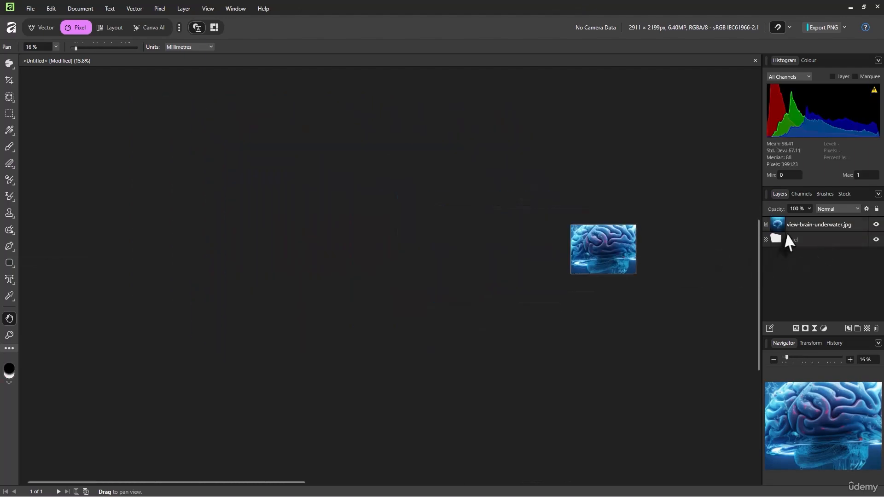
scroll(647, 272, up, 2)
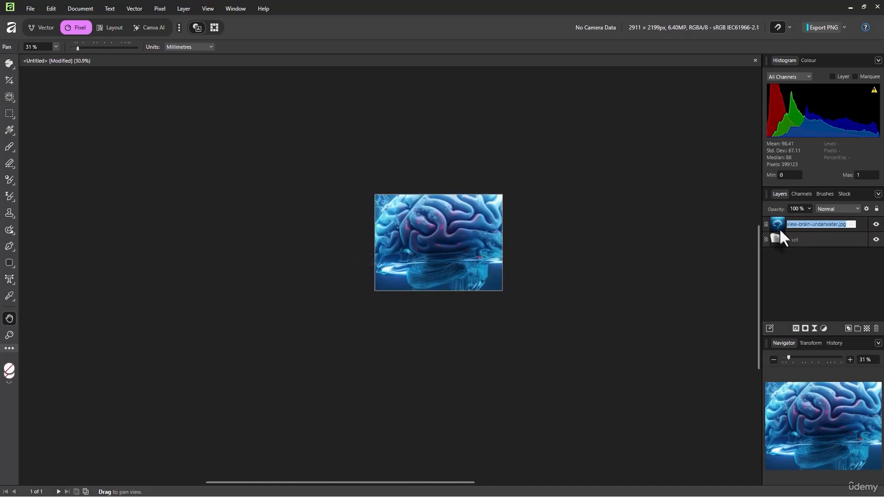
Step: Select the view-brain-underwater.jpg layer and try to start a free transform on it
scroll(779, 228, up, 3)
click(767, 222)
scroll(499, 308, down, 2)
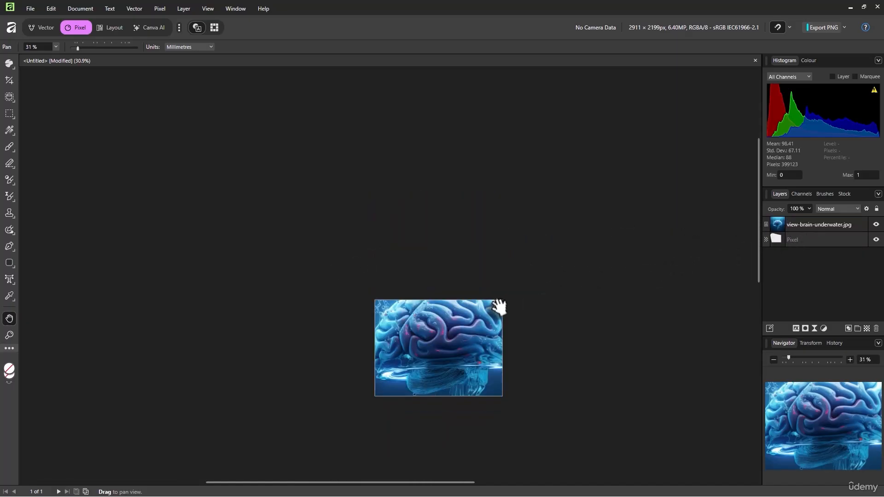
drag(787, 358, 802, 358)
drag(677, 317, 604, 316)
click(818, 230)
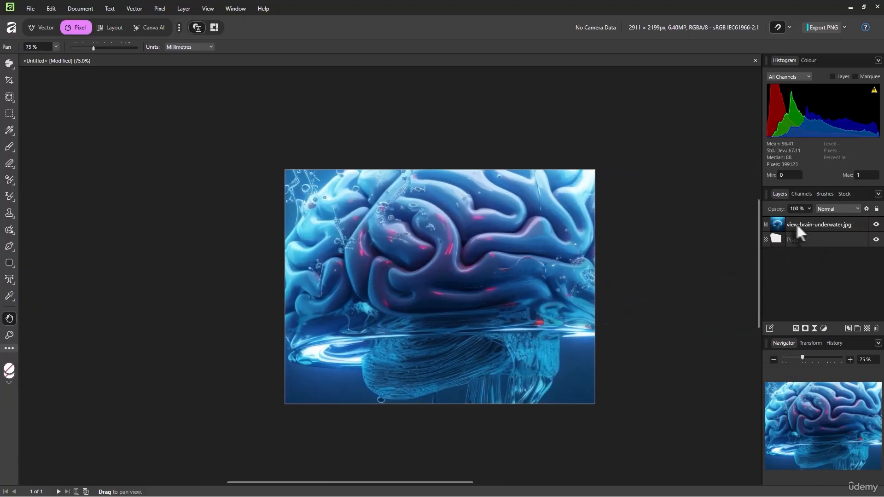
double_click(815, 226)
key(ctrl+t)
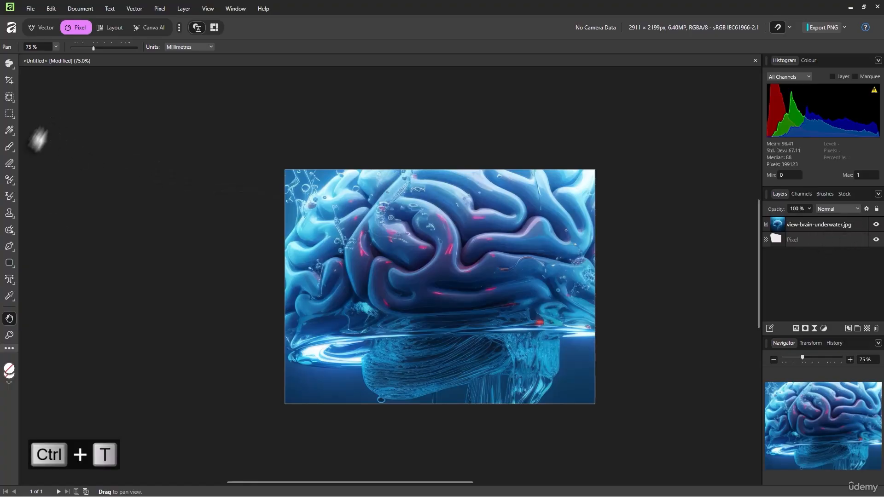
Step: Scale the brain image down to about 37% with the Move Tool and position it against the canvas's right edge
click(9, 63)
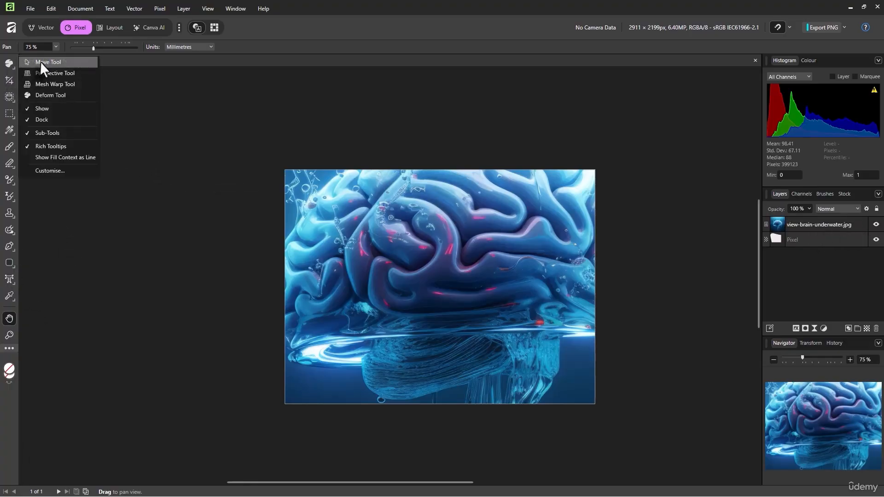
click(42, 67)
scroll(361, 249, down, 3)
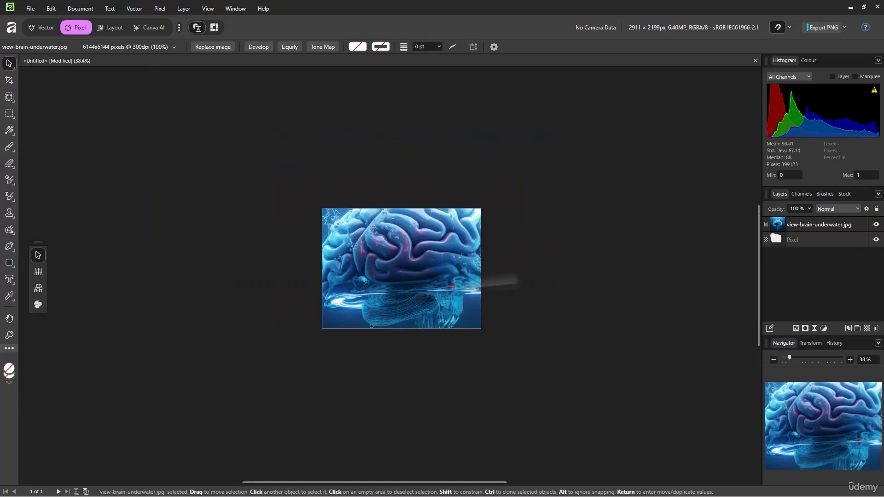
drag(586, 274, 481, 279)
scroll(476, 278, up, 6)
drag(432, 267, 546, 276)
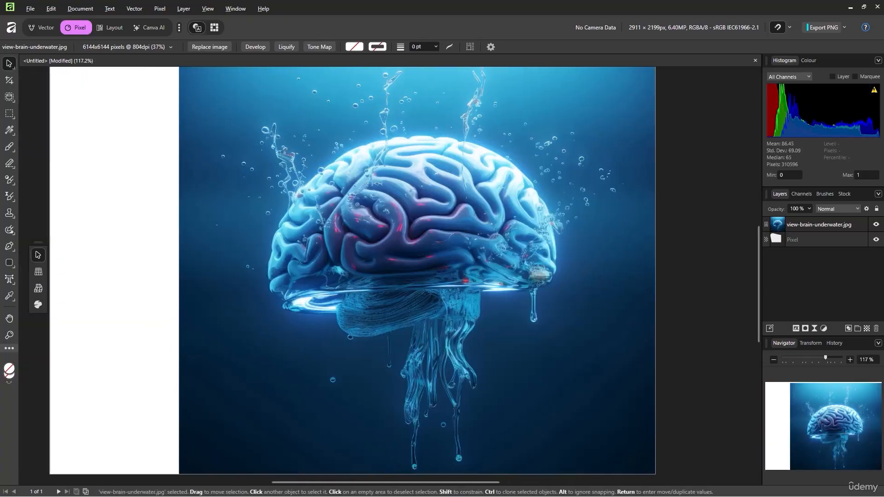
Step: Try to activate the Object Selection Tool and deselect the brain image
scroll(536, 274, down, 2)
click(12, 100)
click(24, 97)
click(202, 184)
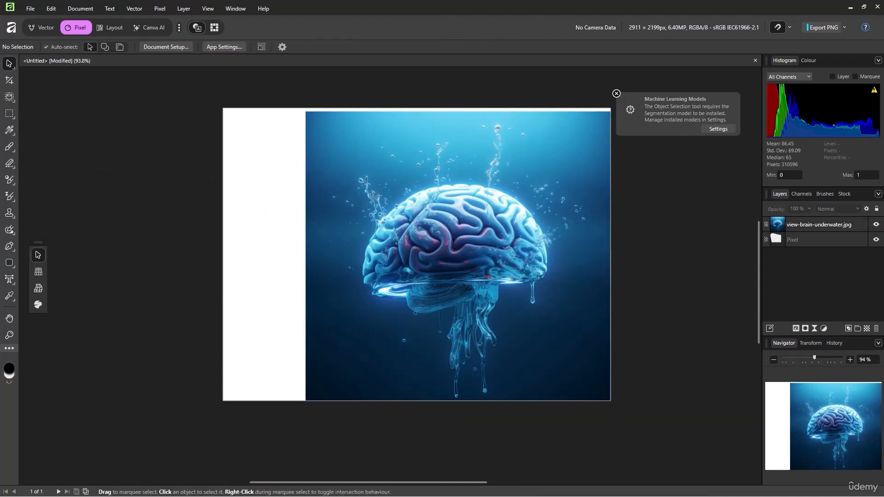
Step: Install the Segmentation machine learning model from the settings and close them
click(717, 128)
click(598, 221)
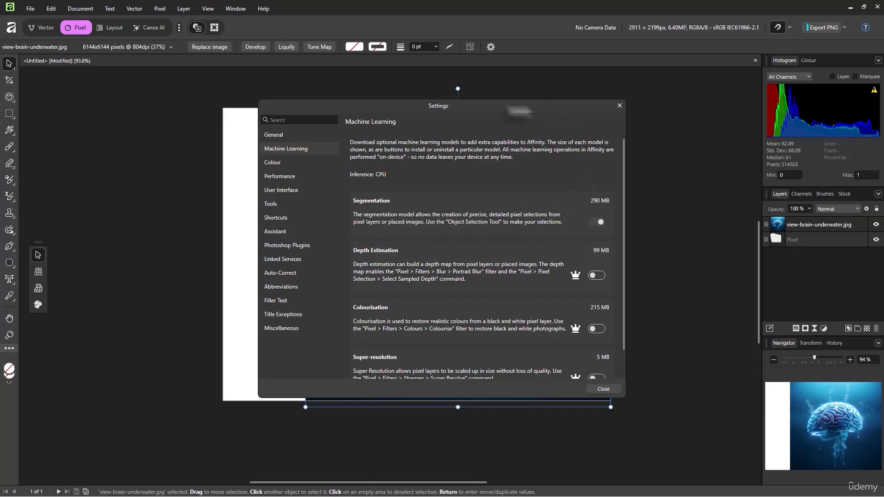
drag(530, 107, 493, 108)
click(582, 107)
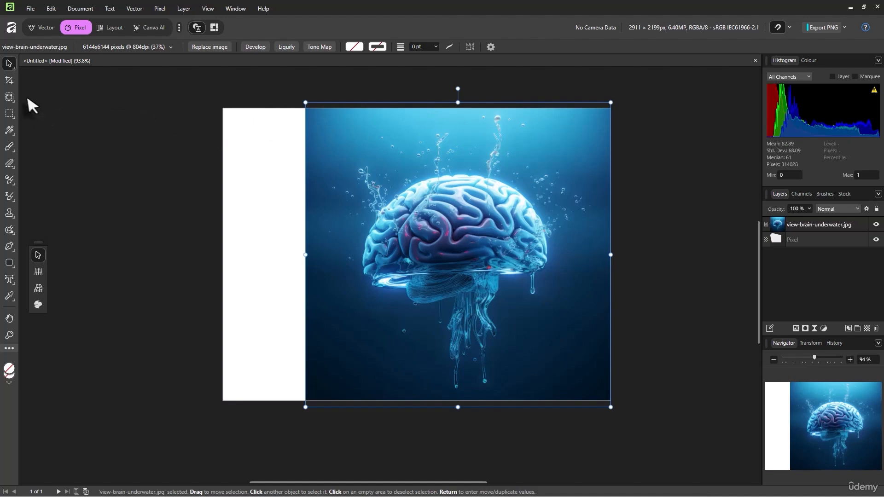
Step: Select the brain with the Object Selection Tool, including its hanging stem and drips
click(9, 96)
right_click(9, 96)
click(40, 99)
drag(351, 162, 559, 346)
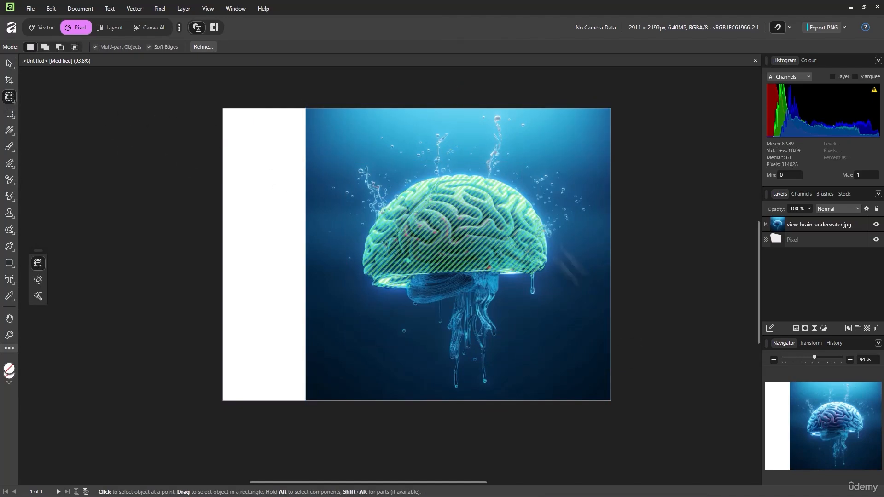
click(514, 224)
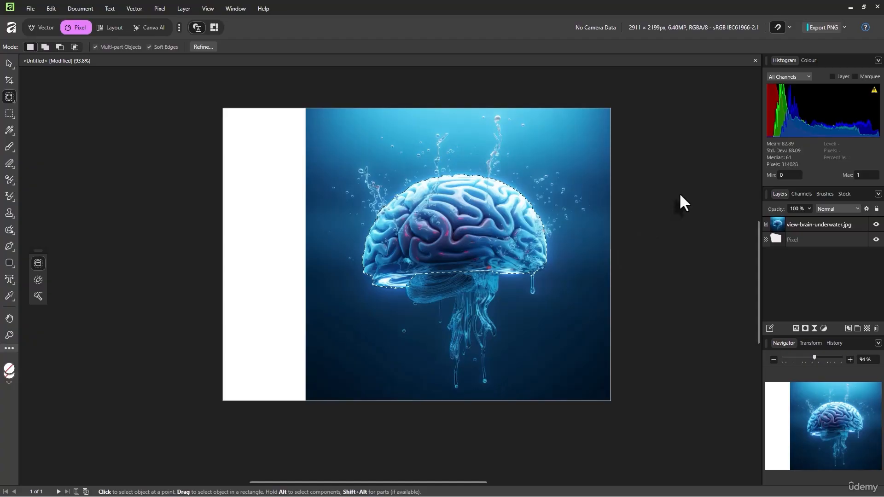
mouse_move(581, 125)
mouse_down()
mouse_move(310, 414)
mouse_move(335, 405)
mouse_up()
Step: Clear the current selection and paint a new one over the brain with the Selection Brush Tool
right_click(10, 96)
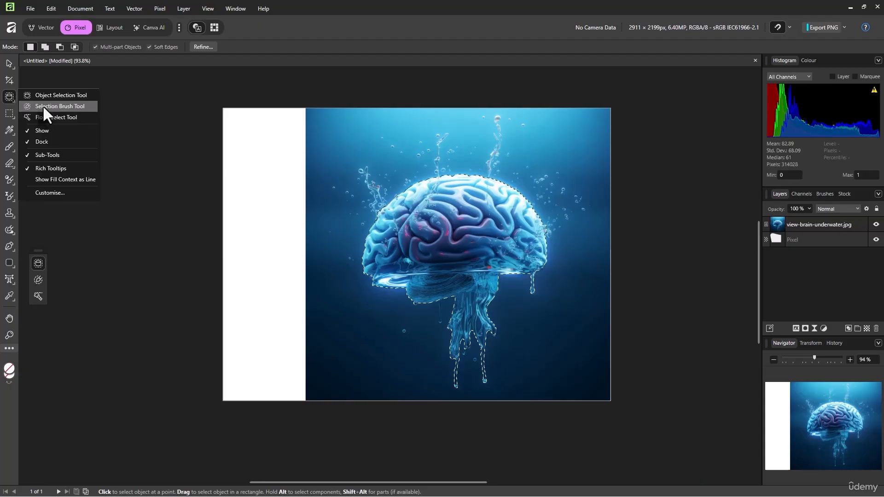
click(43, 106)
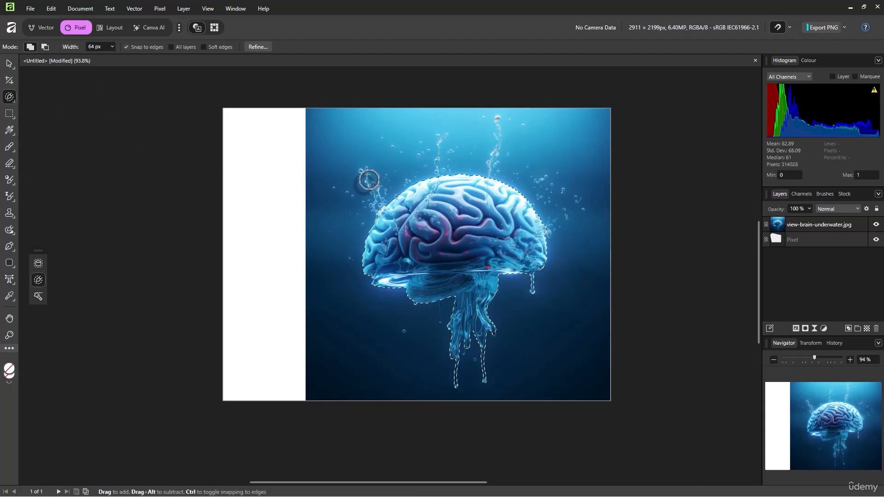
key(ctrl+d)
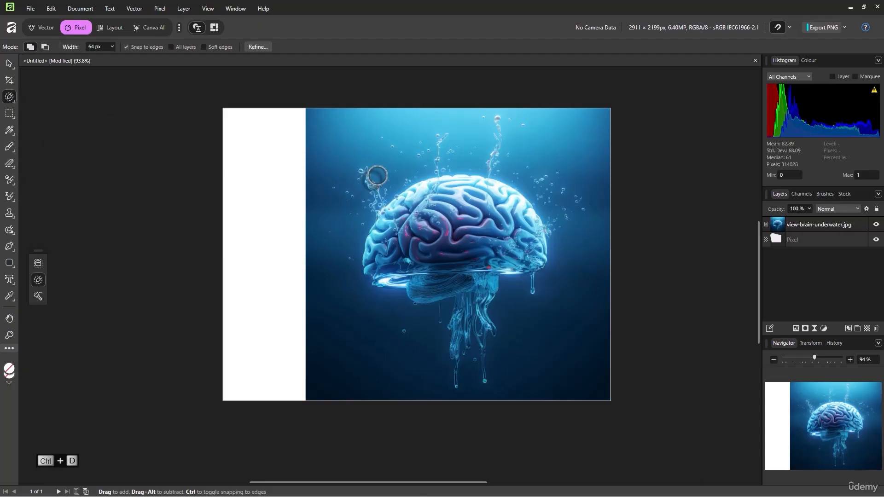
mouse_move(377, 175)
mouse_down()
mouse_move(414, 209)
mouse_move(481, 195)
mouse_up()
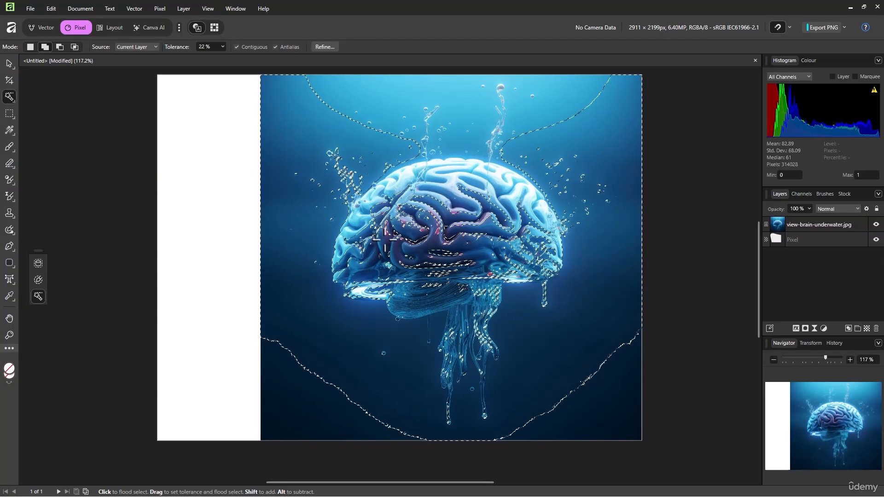
Step: Clear the flood selection and draw a rectangular marquee around the brain and most of its stem
right_click(10, 97)
click(10, 114)
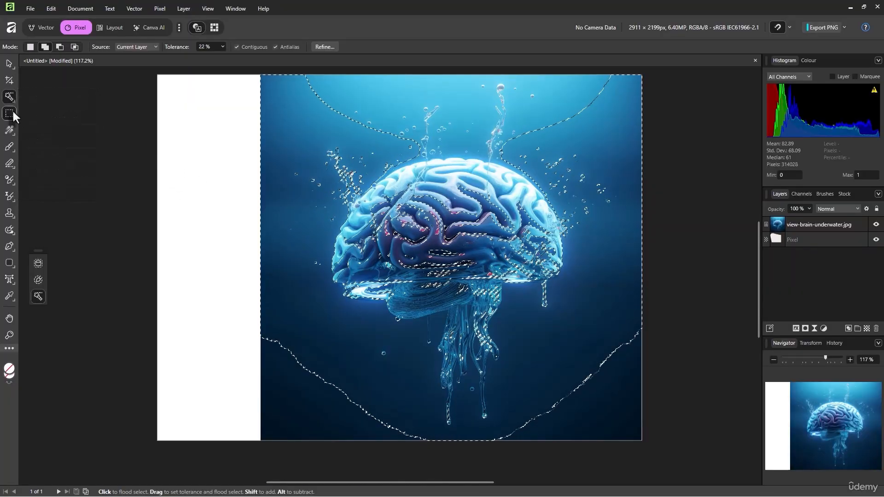
click(11, 114)
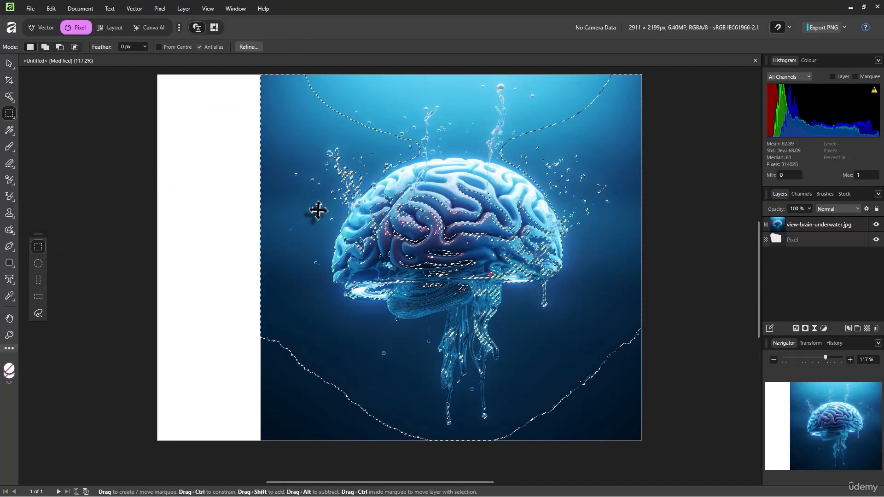
key(ctrl+d)
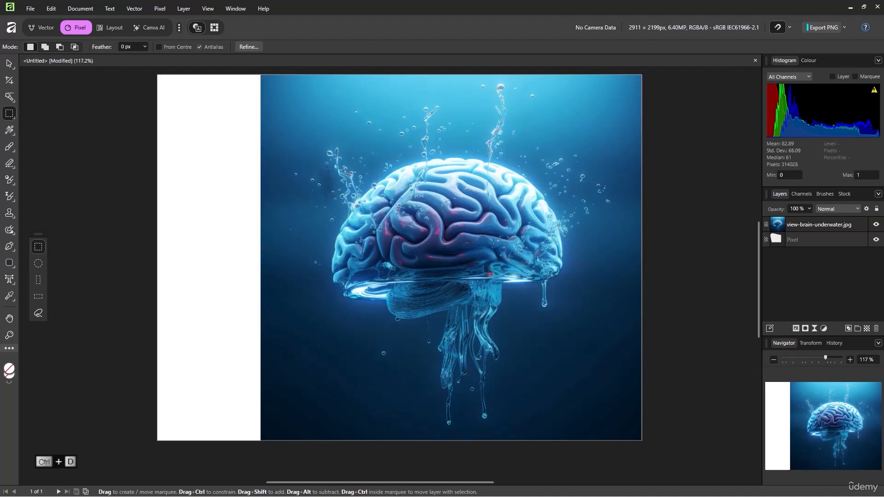
drag(563, 348, 573, 387)
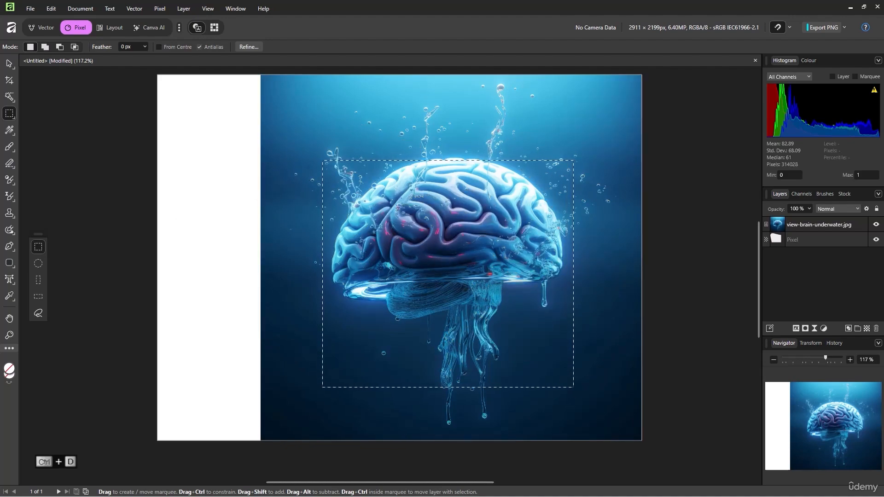
Step: Paste the copied brain area as a new layer and hide the bottom white Pixel layer
key(ctrl+v)
drag(478, 268, 359, 253)
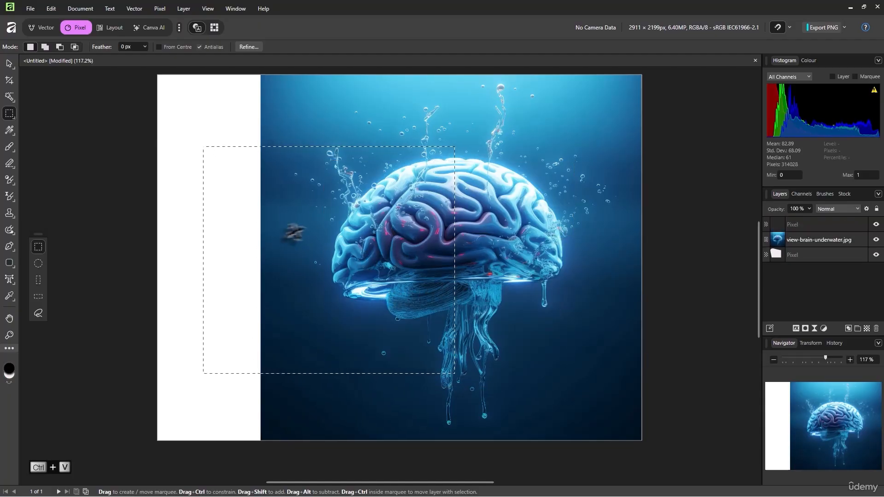
drag(284, 235, 365, 237)
click(875, 254)
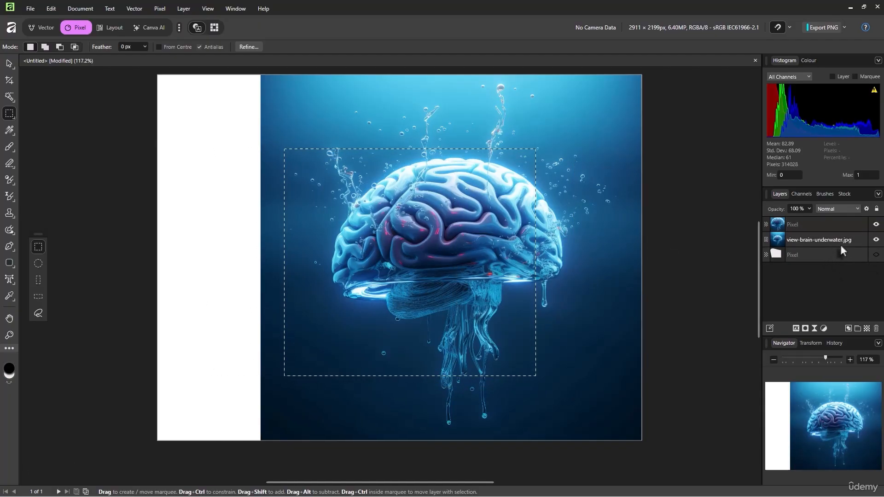
Step: Move the pasted brain layer up and left over the white area and delete it
double_click(792, 224)
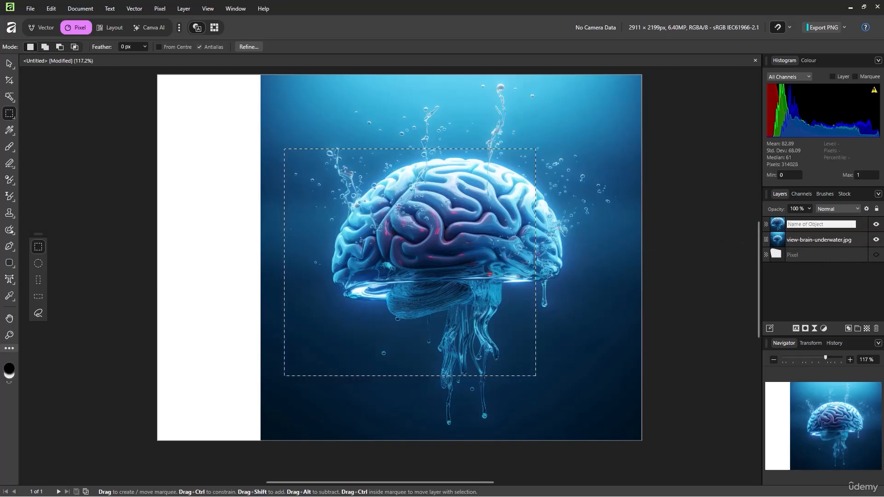
click(9, 64)
drag(280, 232, 167, 211)
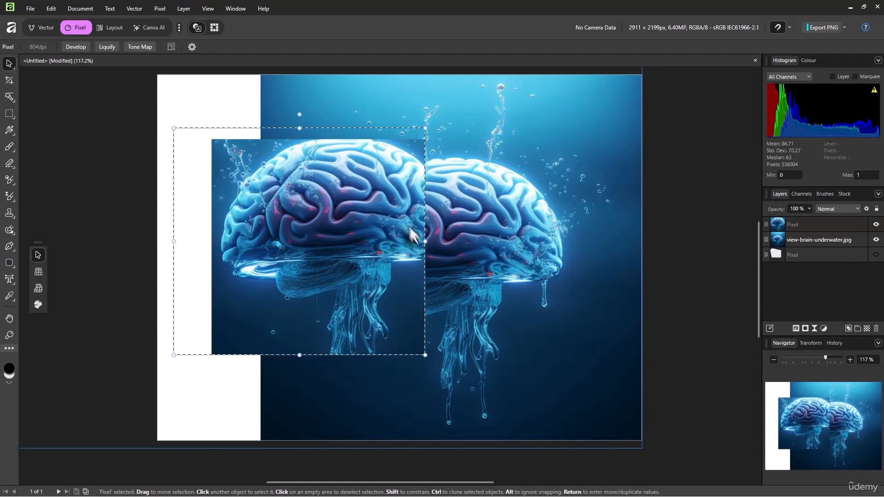
key(Delete)
Step: Draw a freehand selection around the dome of the brain
key(m)
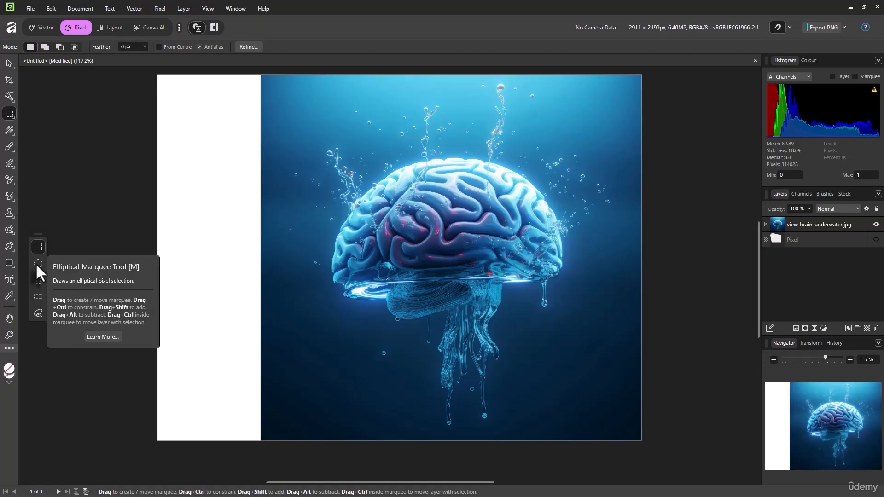
click(41, 314)
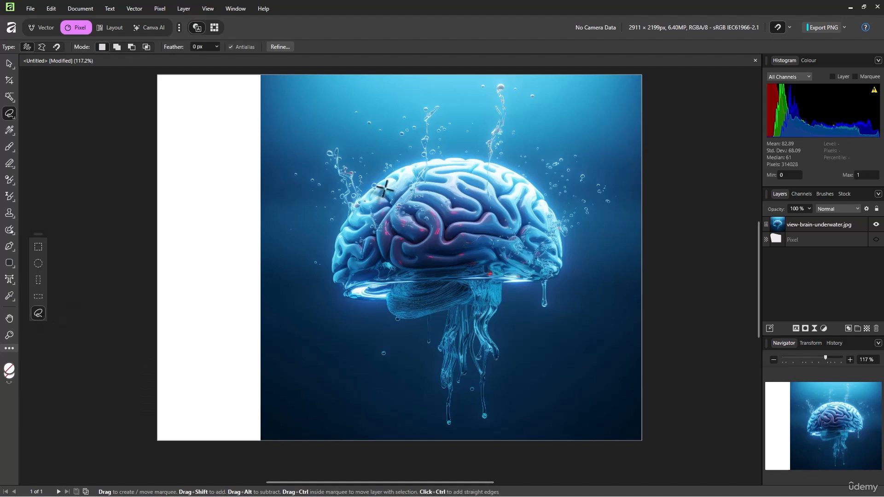
mouse_move(380, 178)
mouse_down()
mouse_move(432, 159)
mouse_move(490, 162)
mouse_move(550, 220)
mouse_move(558, 271)
mouse_move(461, 279)
mouse_up()
drag(344, 289, 368, 201)
Step: Apply a linear gradient fill across the brain image from its left side to the brain's lower right
right_click(11, 115)
click(10, 130)
right_click(13, 133)
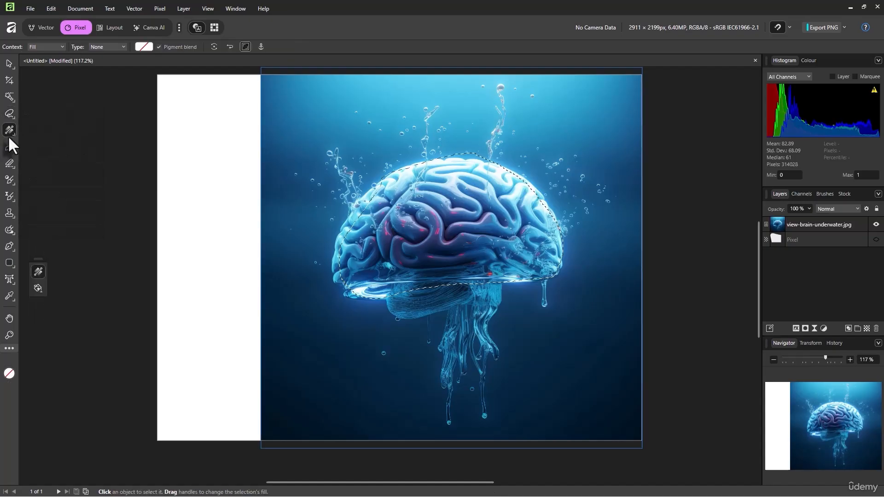
click(27, 128)
drag(248, 196, 575, 279)
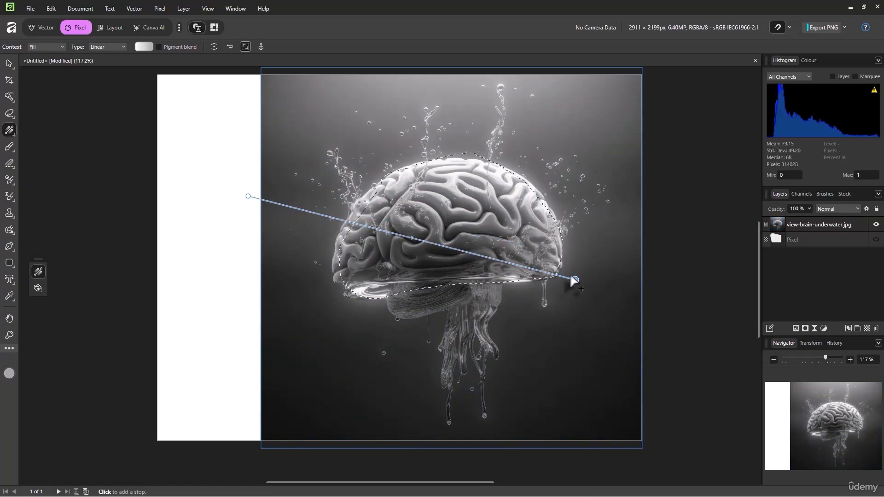
Step: Set the end stop of the gradient on the brain image to dark red (#7D0000)
click(808, 60)
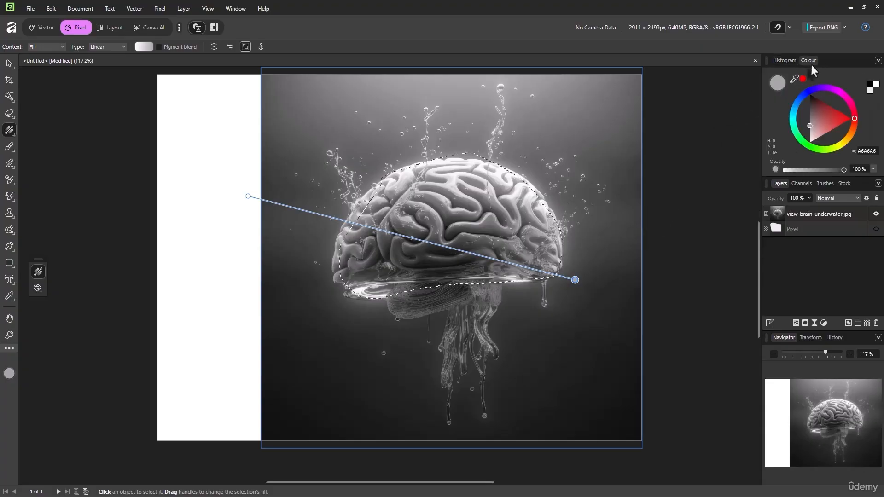
click(826, 115)
mouse_move(827, 115)
mouse_down()
mouse_move(835, 131)
mouse_move(808, 120)
mouse_move(813, 101)
mouse_move(833, 101)
mouse_up()
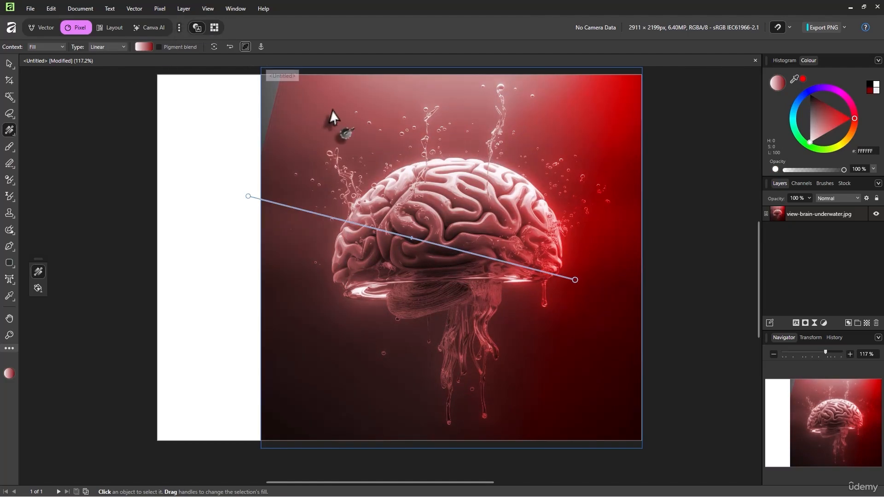
Step: Reposition the linear gradient diagonally from the brain's upper right to the lower left of the image
click(60, 46)
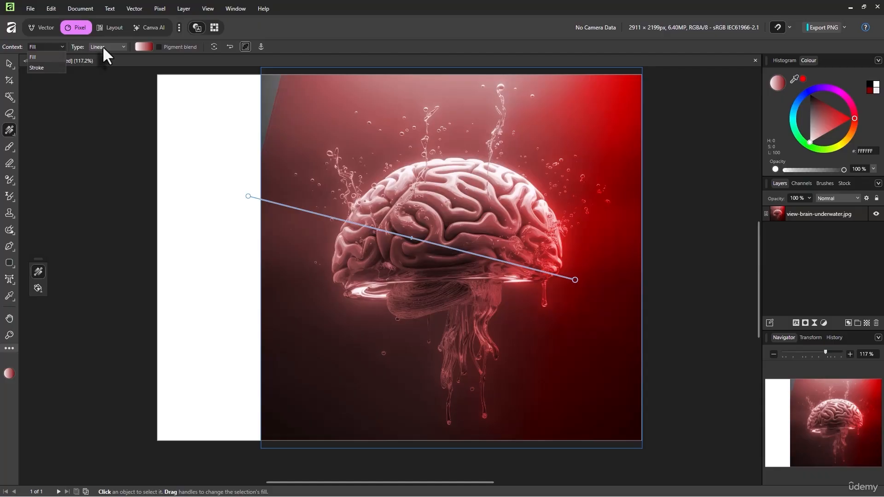
click(115, 46)
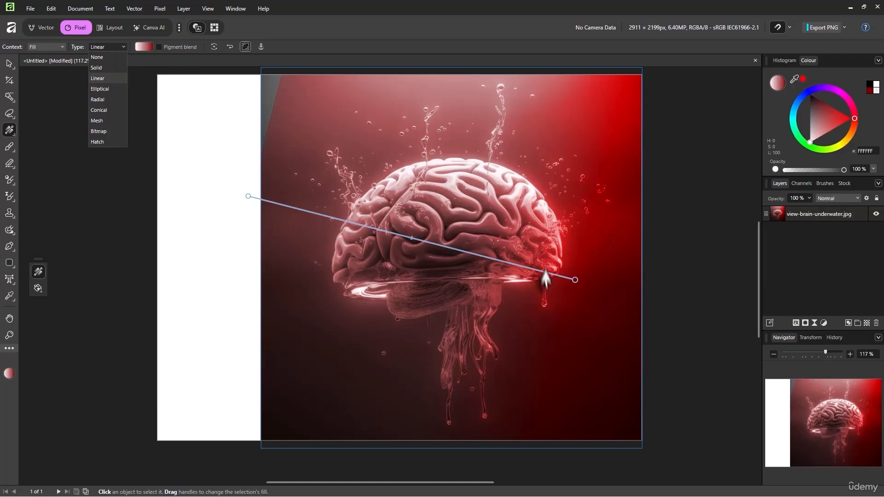
click(571, 288)
drag(575, 275, 617, 138)
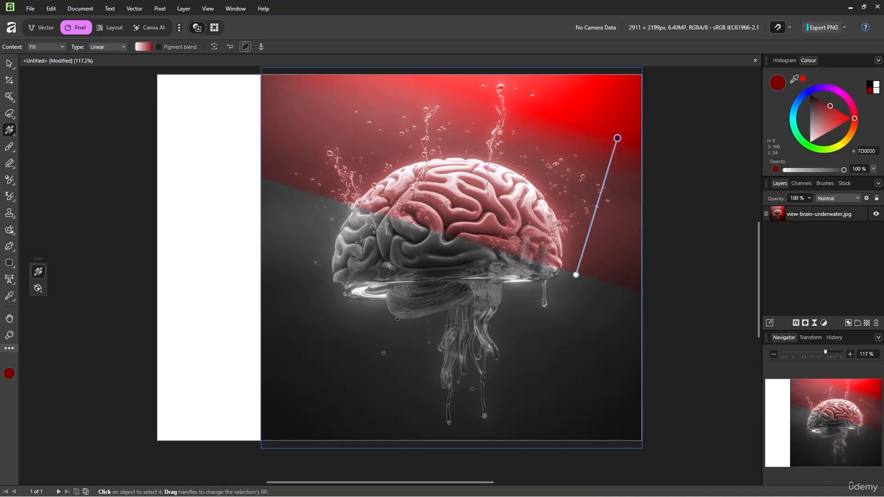
drag(519, 190, 387, 388)
drag(399, 358, 347, 379)
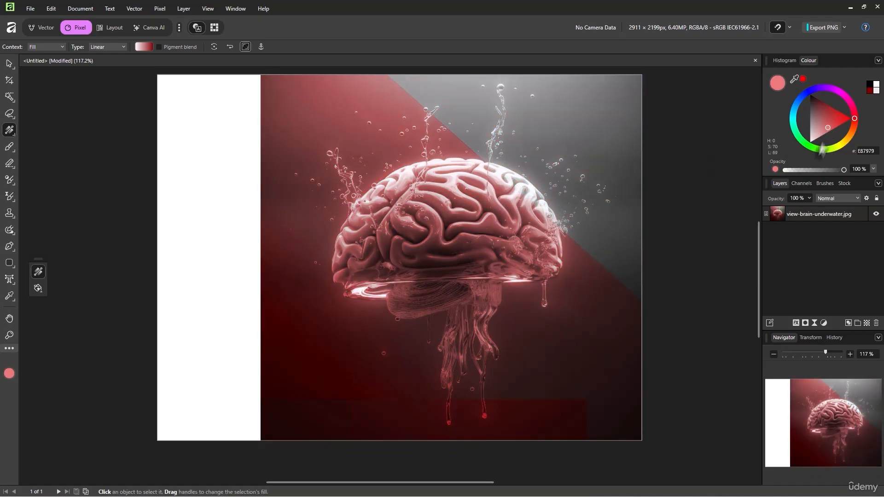
Step: Set the gradient's lower-left stop to bright green (#13FF00) and its upper-right stop to muted red (#7C6060)
click(810, 148)
mouse_move(811, 153)
mouse_down()
mouse_move(819, 138)
mouse_move(811, 146)
mouse_up()
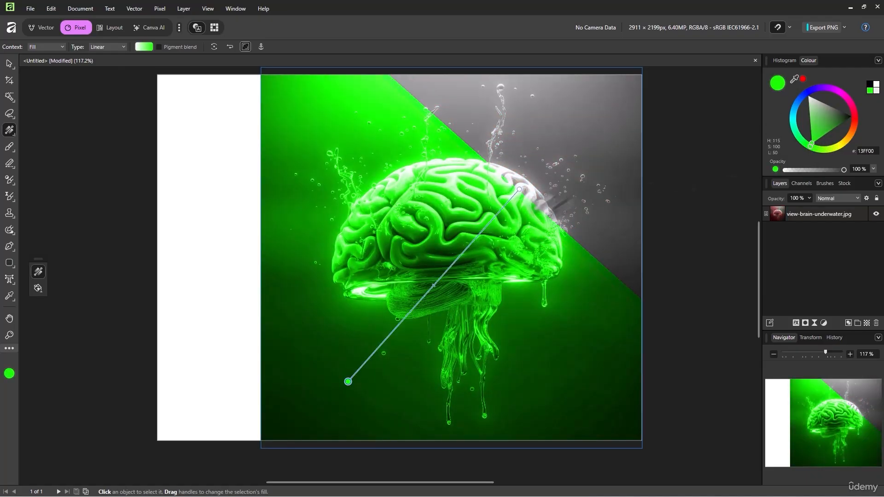
click(853, 118)
drag(835, 107, 814, 114)
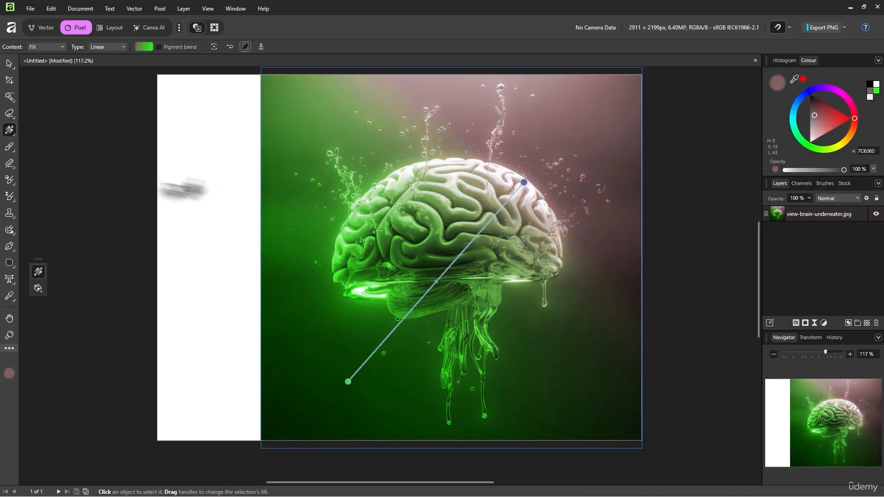
Step: Flood fill the brain image and set its fill colour to pure red (#FF0000)
right_click(17, 134)
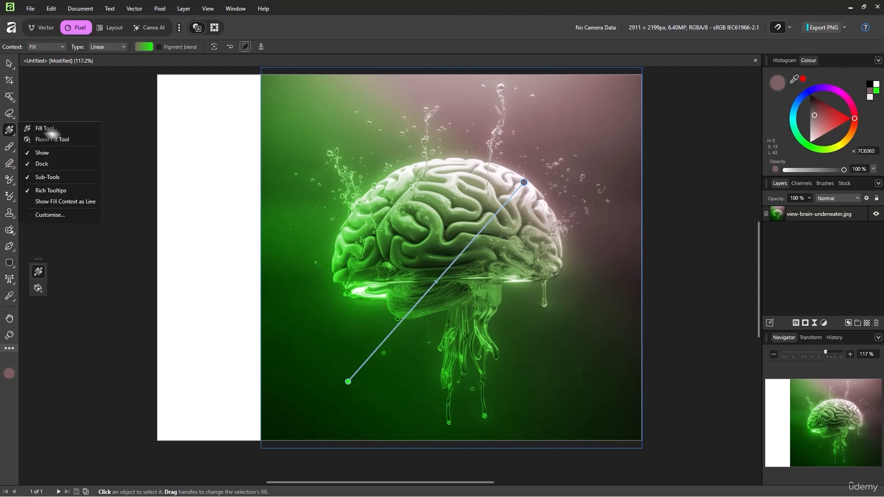
click(40, 140)
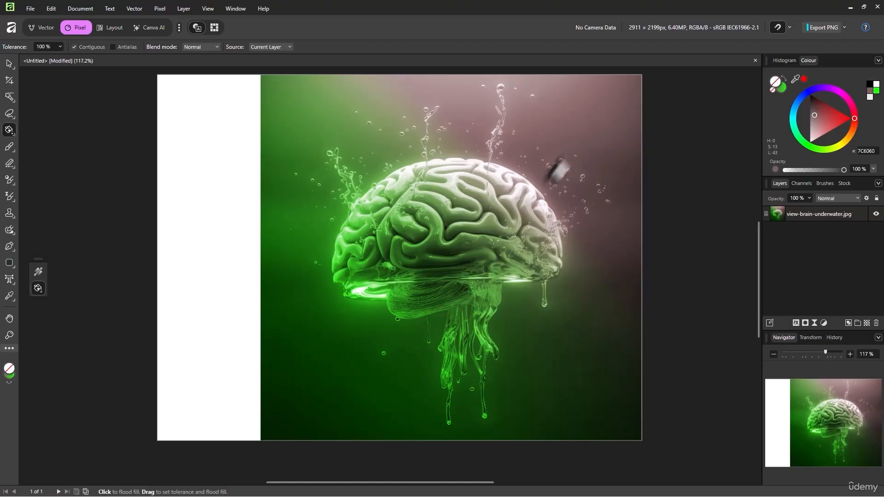
click(840, 118)
drag(641, 143, 546, 186)
click(821, 105)
drag(817, 101, 806, 148)
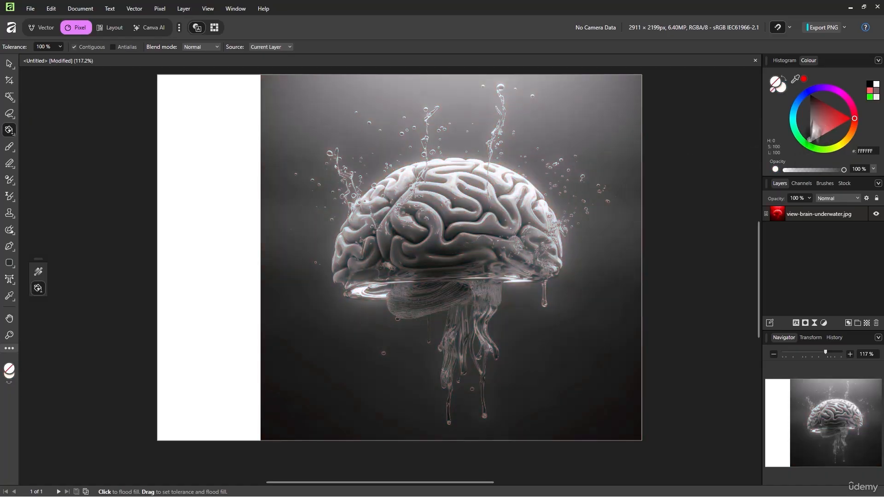
click(869, 91)
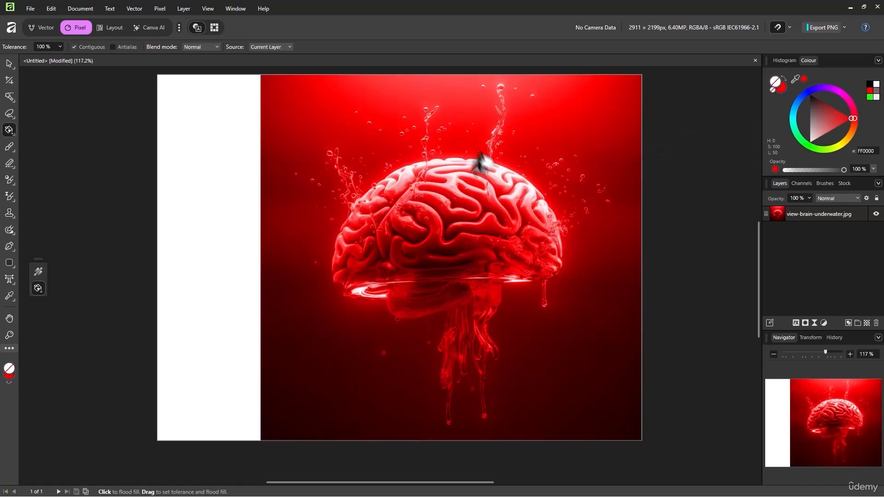
Step: Paint loose looping black strokes with a 64 px brush across the white area and the brain
right_click(10, 147)
click(10, 147)
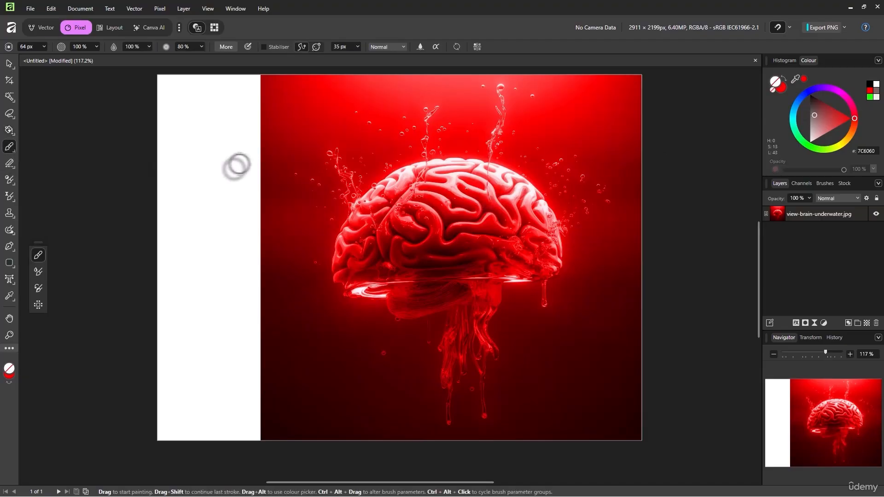
key(d)
mouse_move(222, 159)
mouse_down()
mouse_move(464, 295)
mouse_move(382, 251)
mouse_move(495, 253)
mouse_up()
mouse_move(444, 217)
mouse_down()
mouse_move(488, 122)
mouse_move(405, 170)
mouse_move(482, 130)
mouse_move(469, 141)
mouse_move(377, 148)
mouse_up()
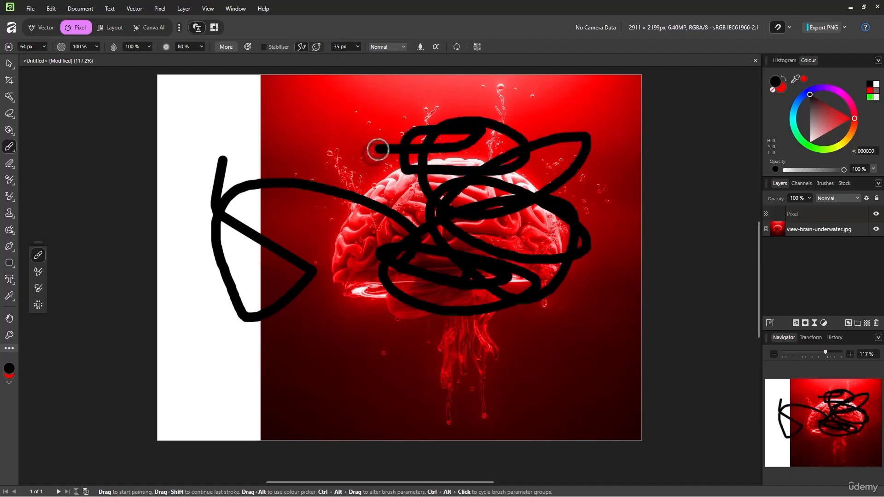
mouse_move(363, 183)
mouse_down()
mouse_move(401, 208)
mouse_move(334, 153)
mouse_move(310, 170)
mouse_move(355, 135)
mouse_move(367, 333)
mouse_move(338, 363)
mouse_up()
Step: Open the brush width setting
click(42, 46)
click(43, 45)
click(43, 45)
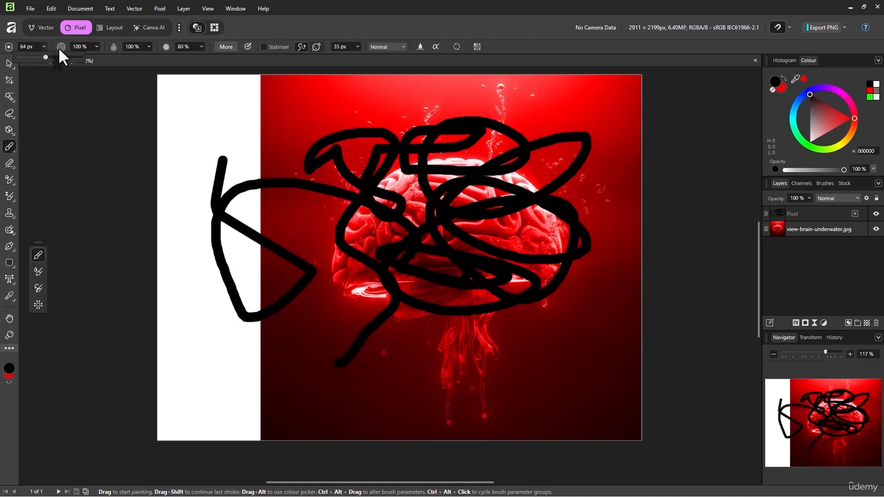
Step: Paint one more black stroke down across the brain, and try smearing the blue brain image with the 64 px Paint Mixer Brush
mouse_move(306, 109)
mouse_down()
mouse_move(378, 255)
mouse_move(458, 364)
mouse_up()
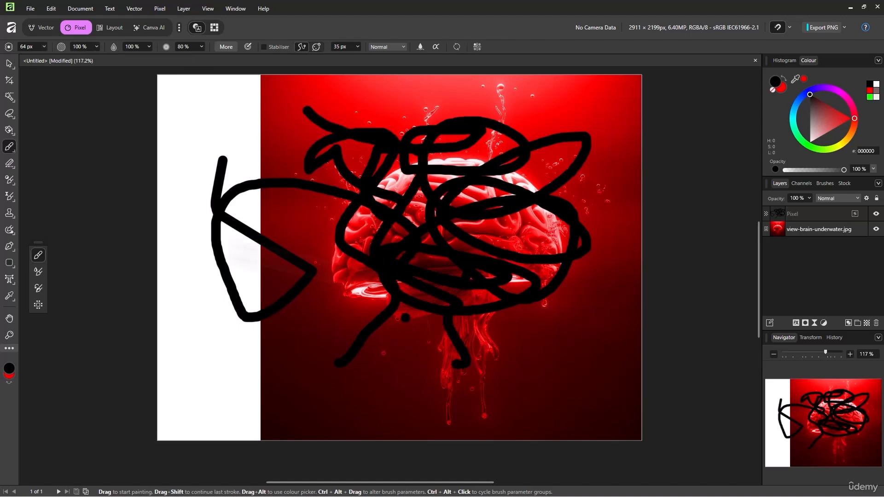
right_click(20, 151)
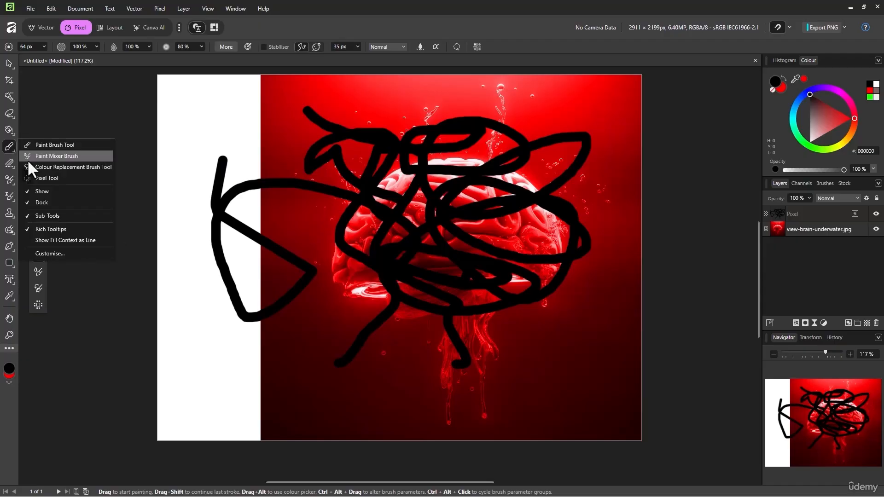
click(27, 159)
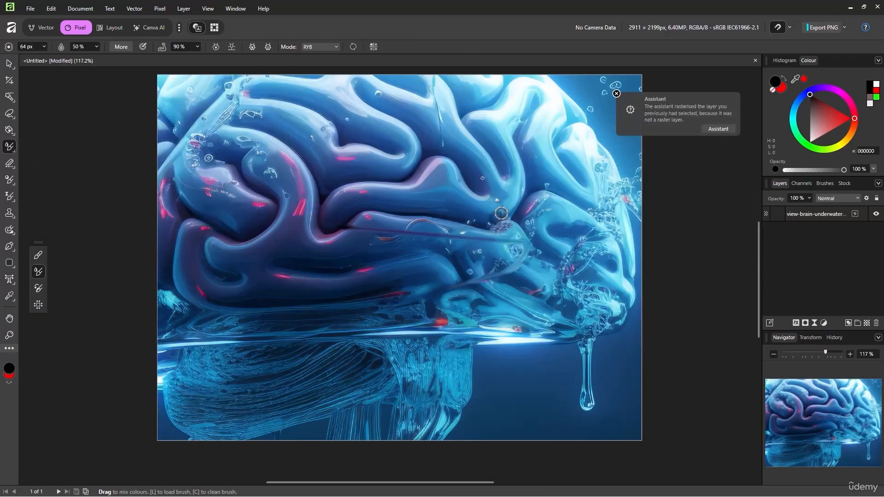
key(ctrl+z)
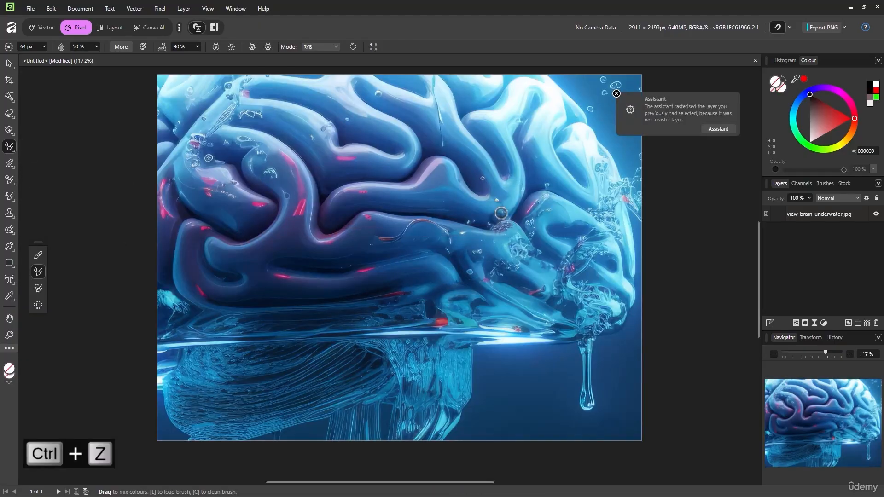
Step: Blend the brain's colours into a broad blur with the Paint Mixer Brush at 1385 px
right_click(13, 146)
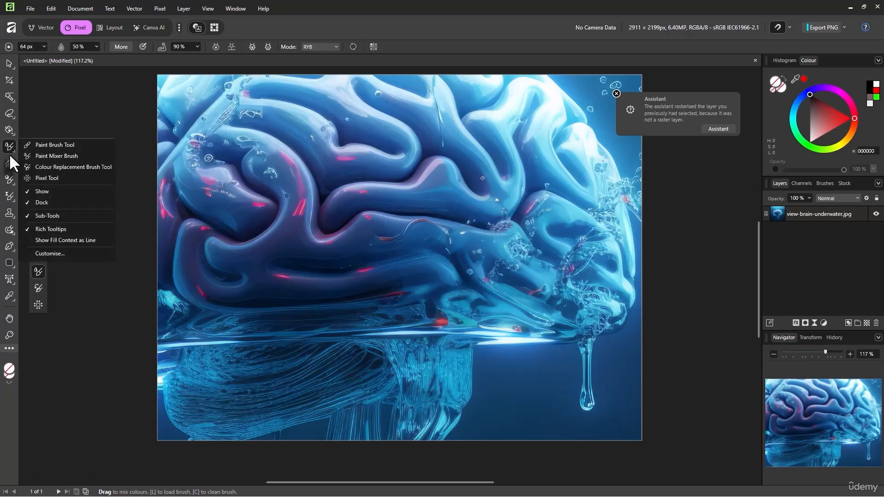
click(82, 117)
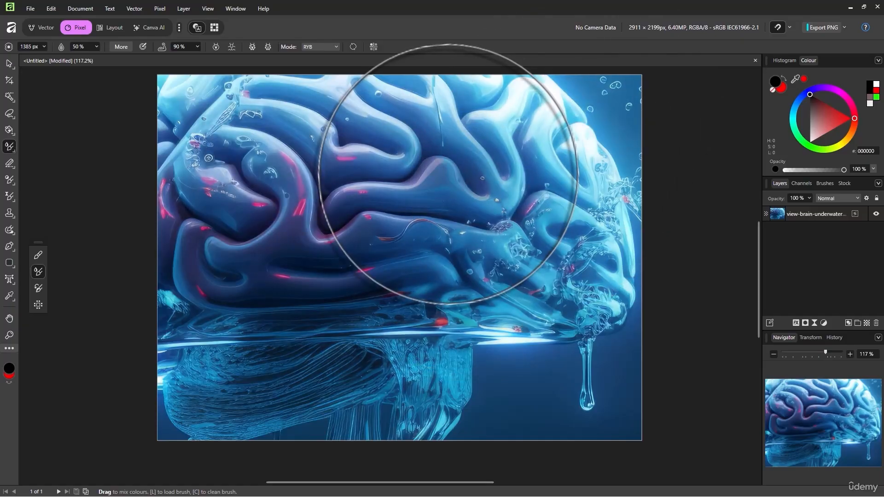
mouse_move(454, 236)
mouse_down()
mouse_move(334, 262)
mouse_move(261, 296)
mouse_move(537, 263)
mouse_move(459, 221)
mouse_move(440, 269)
mouse_move(385, 296)
mouse_move(339, 256)
mouse_move(463, 213)
mouse_move(516, 175)
mouse_up()
click(837, 199)
scroll(835, 247, up, 4)
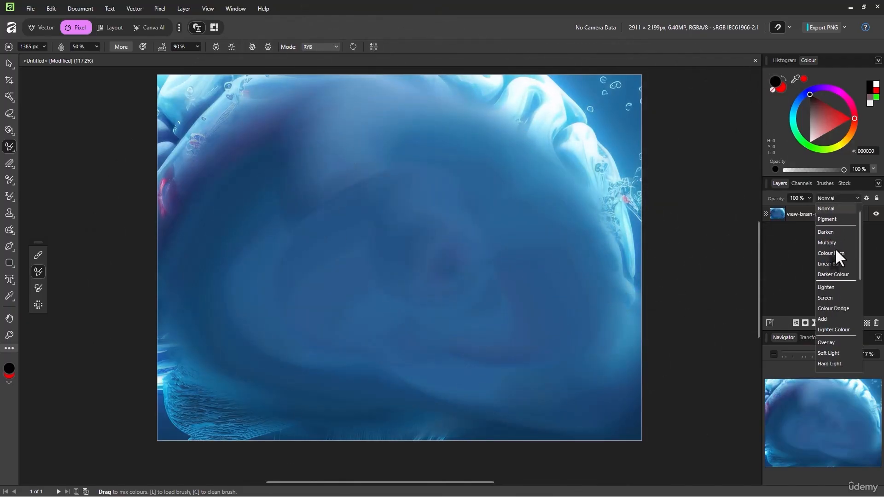
click(796, 234)
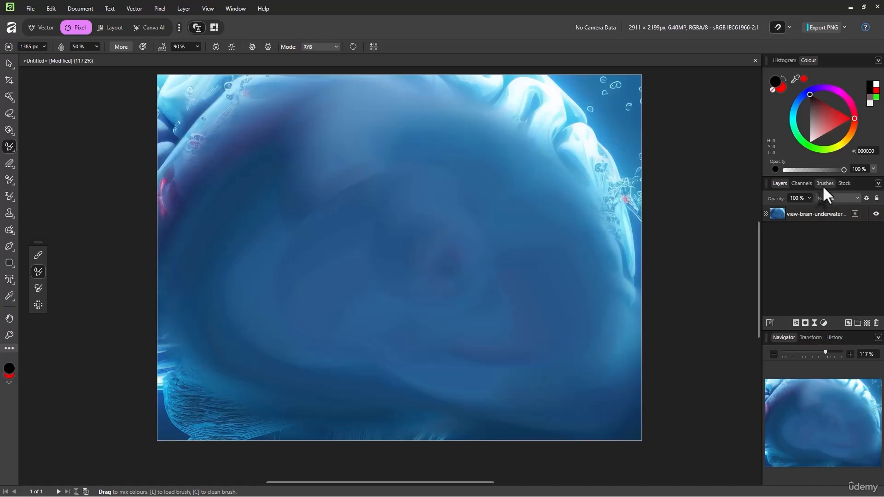
Step: Select the Matte Acrylic 02 brush from the Acrylics category and undo the broad mixer strokes
click(824, 184)
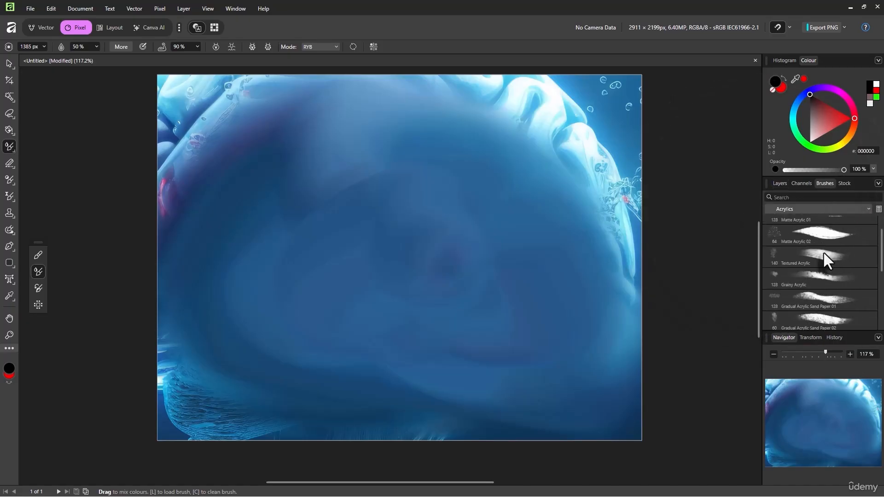
click(823, 249)
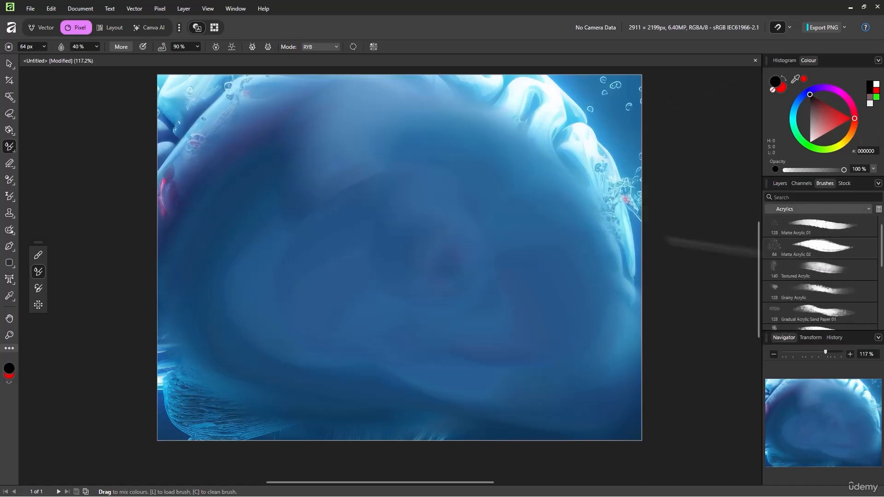
key(ctrl+z)
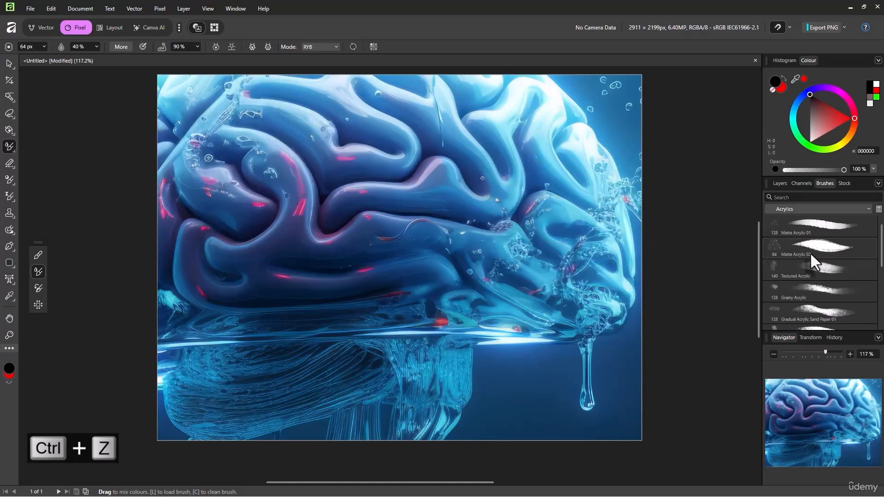
Step: Enlarge the mixer brush to 196 px, smear acrylic strokes across the middle of the brain, and undo them
key(])
key(])
key(])
key(])
key(])
key(])
key(])
key(])
mouse_move(463, 207)
mouse_down()
mouse_move(501, 180)
mouse_move(255, 308)
mouse_move(349, 343)
mouse_move(414, 118)
mouse_move(379, 288)
mouse_move(466, 351)
mouse_move(566, 230)
mouse_move(322, 239)
mouse_move(143, 209)
mouse_up()
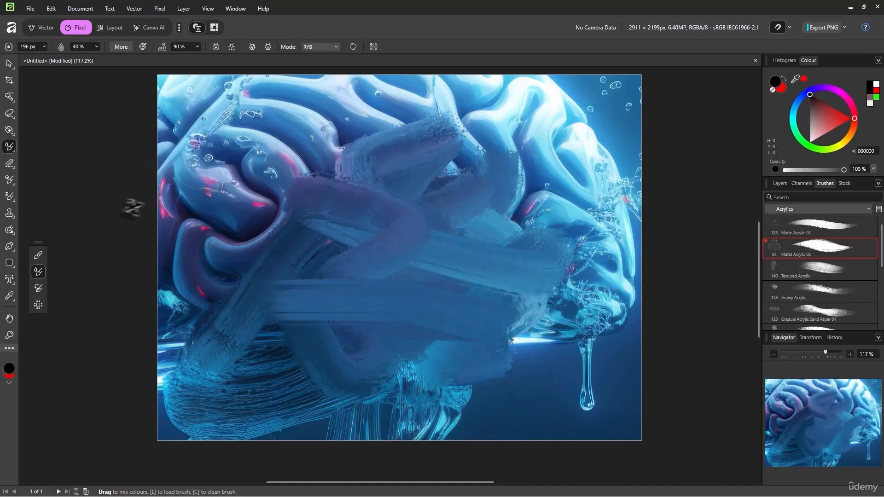
key(ctrl+z)
Step: Recolour streaks beneath the brain in red (#D41C1C) with the Colour Replacement Brush at 64 px
right_click(14, 159)
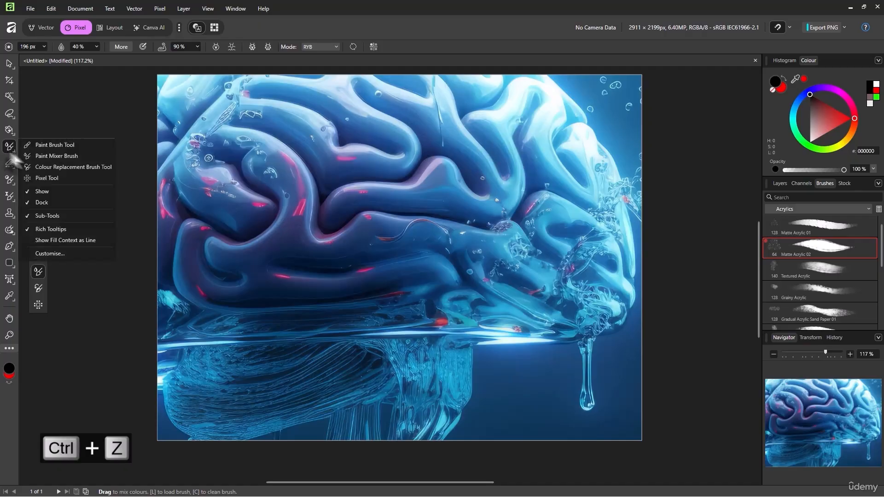
click(39, 163)
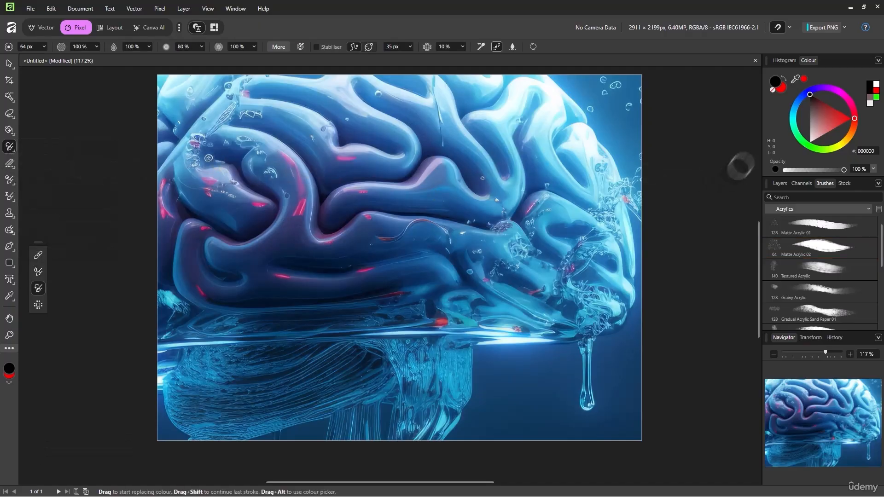
click(840, 117)
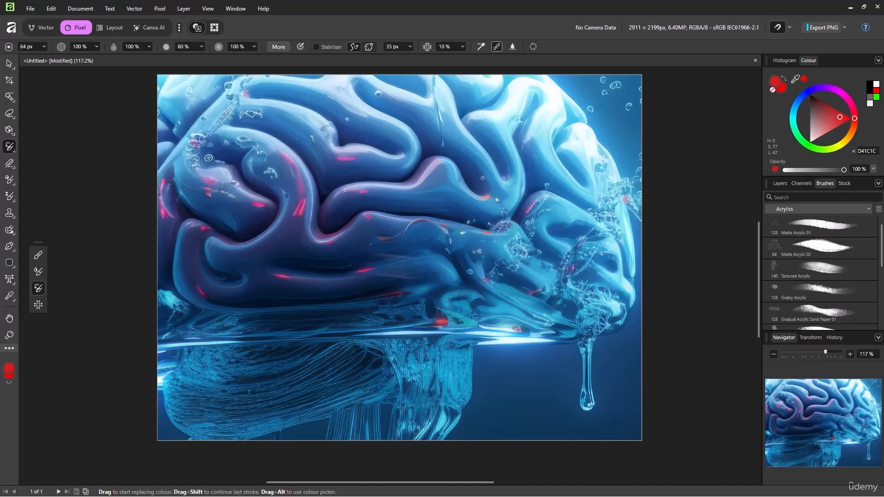
mouse_move(546, 365)
mouse_down()
mouse_move(483, 336)
mouse_move(414, 410)
mouse_up()
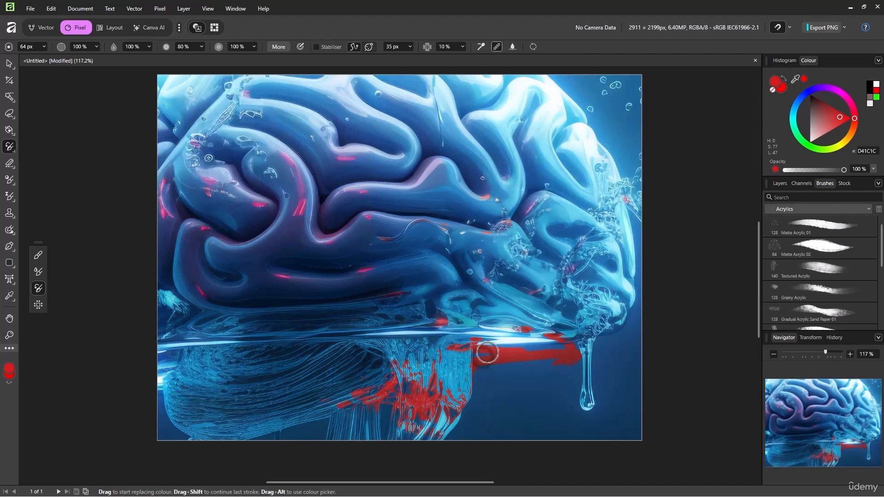
Step: Replace more of the brain's blue tones with red, using the Colour Replacement Brush enlarged to 4096 px
drag(428, 368, 468, 378)
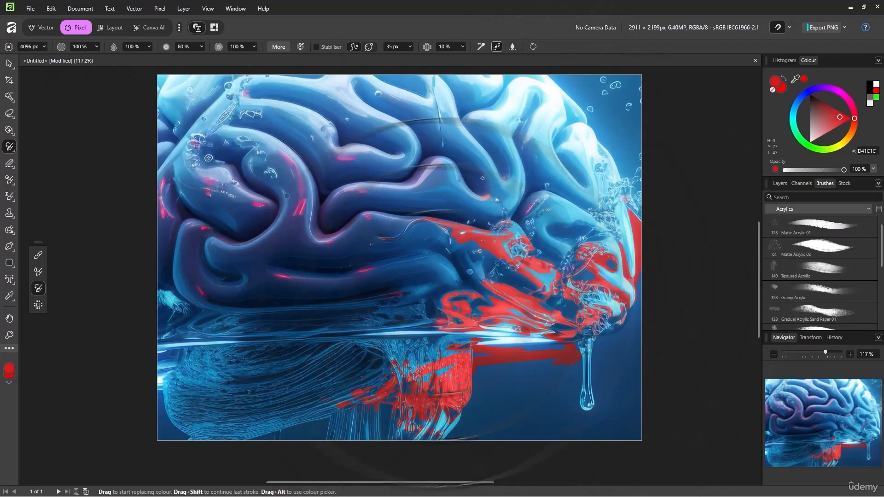
click(382, 322)
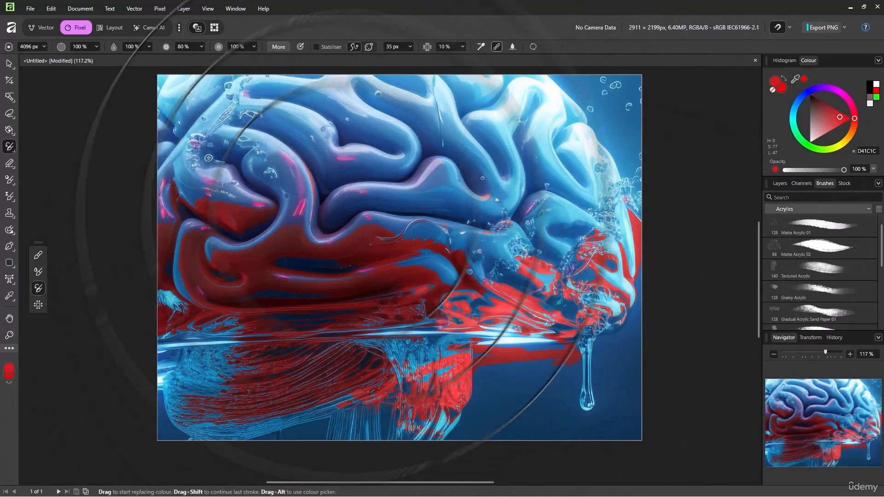
click(432, 182)
click(461, 175)
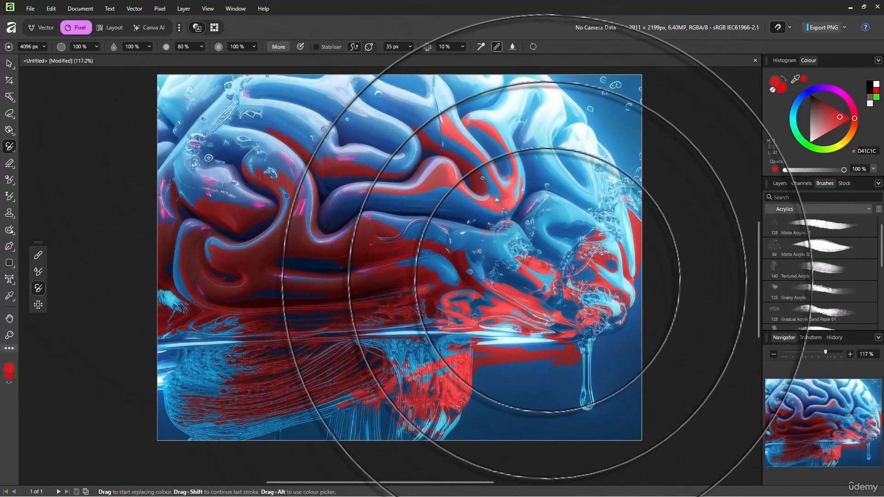
Step: Cover most of the brain with solid red blocks using the Pixel Tool at 314 px
right_click(9, 147)
click(41, 178)
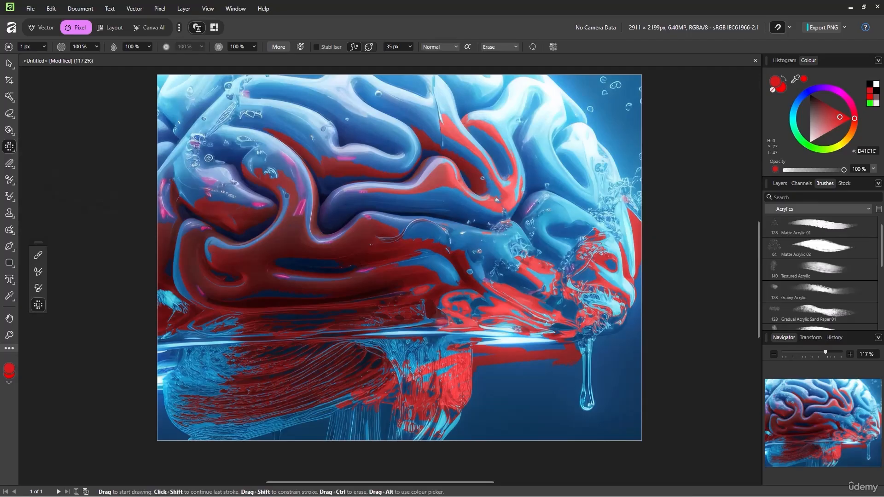
key(ctrl+z)
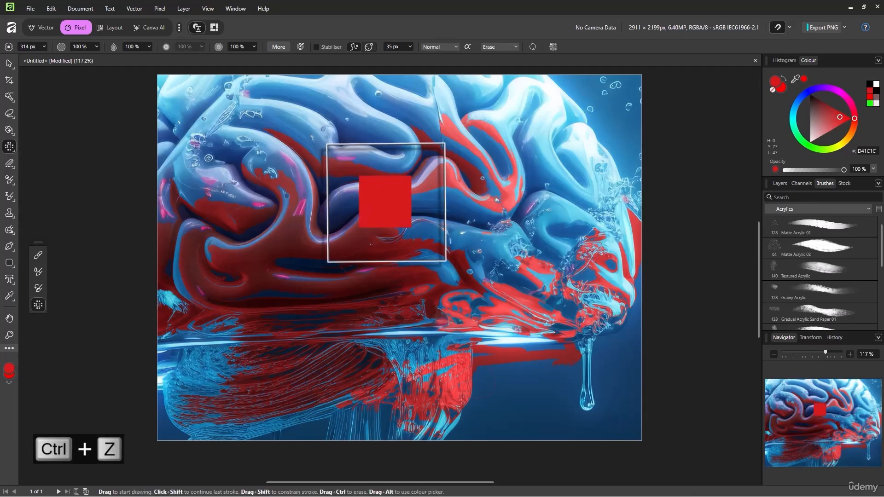
key(ctrl+z)
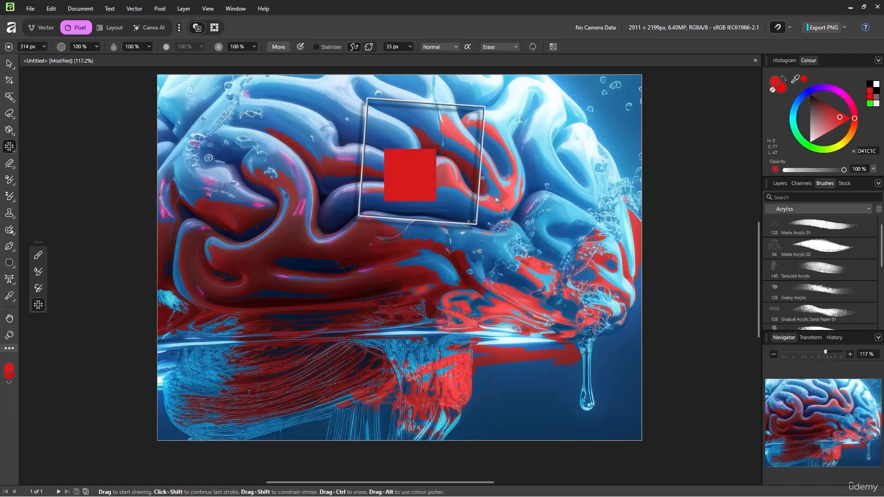
mouse_move(389, 171)
mouse_down()
mouse_move(473, 276)
mouse_move(295, 322)
mouse_move(483, 350)
mouse_move(460, 194)
mouse_move(313, 193)
mouse_move(530, 222)
mouse_move(601, 182)
mouse_move(580, 178)
mouse_up()
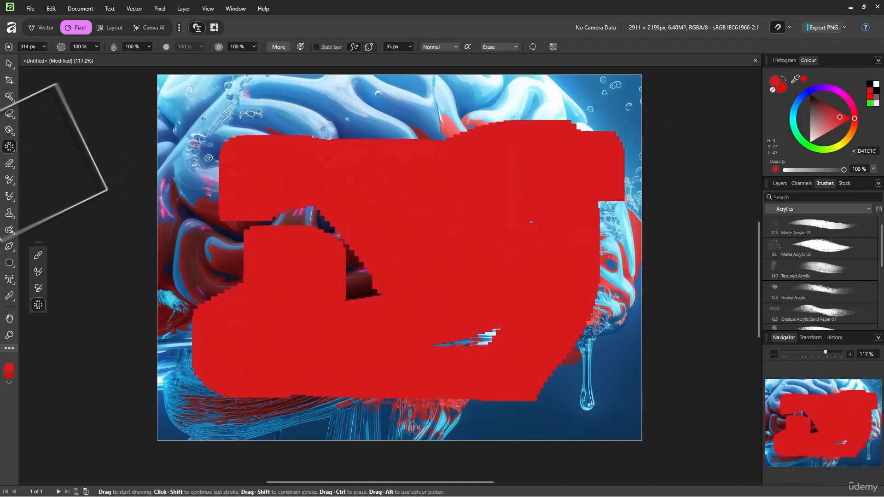
click(324, 95)
right_click(10, 146)
click(148, 110)
right_click(11, 167)
click(12, 166)
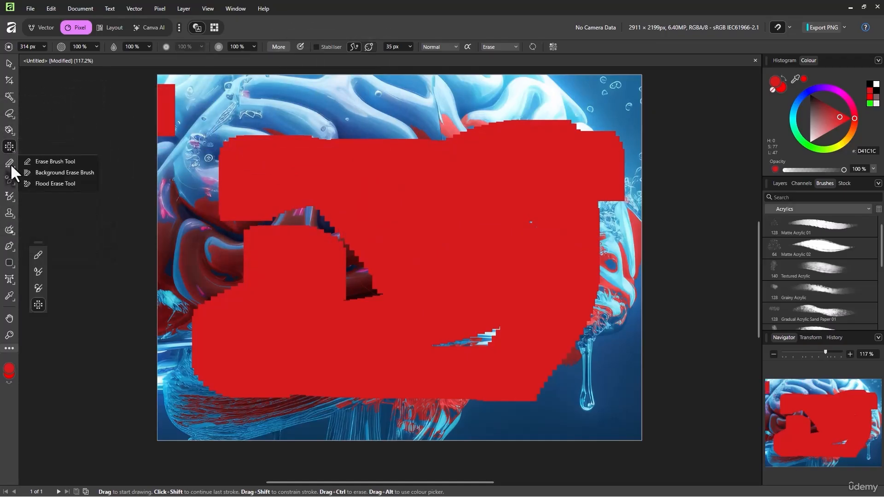
click(47, 162)
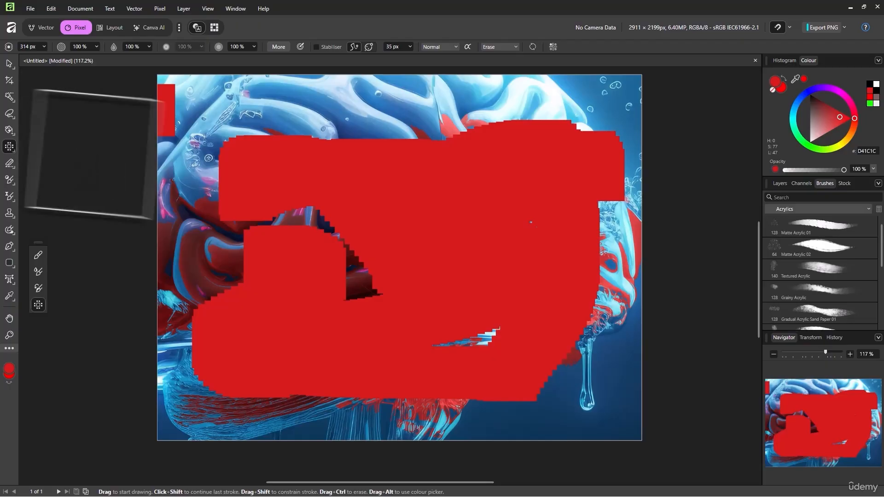
Step: Delete the red-painted brain layer and bring back the unpainted brain image
click(782, 184)
key(Delete)
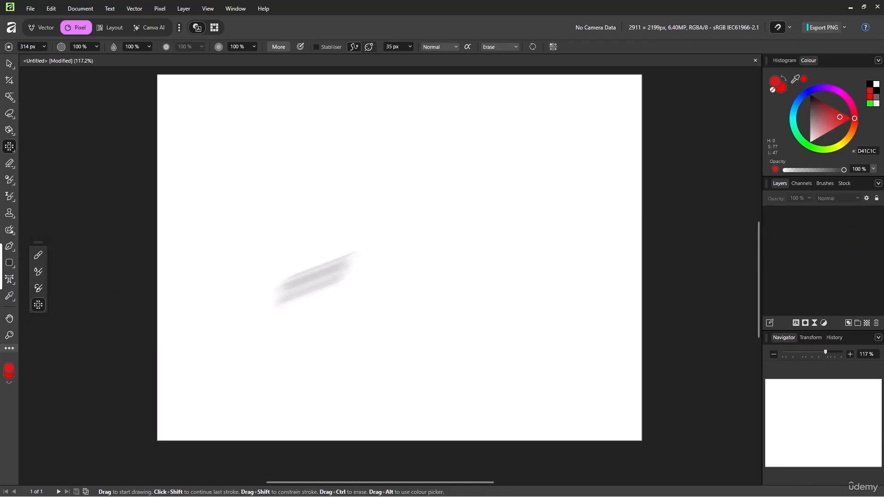
key(ctrl+z)
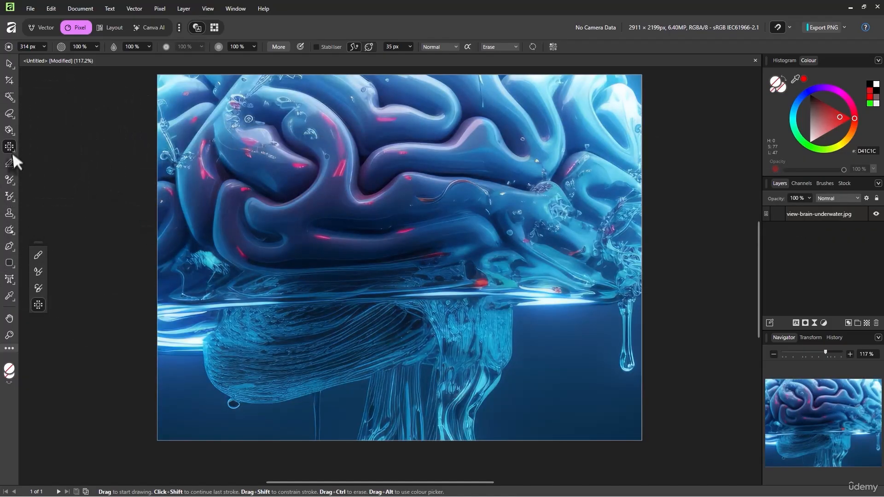
Step: Erase loose looping strokes across the brain with the Erase Brush Tool at 129 px, and undo them
click(9, 164)
right_click(13, 165)
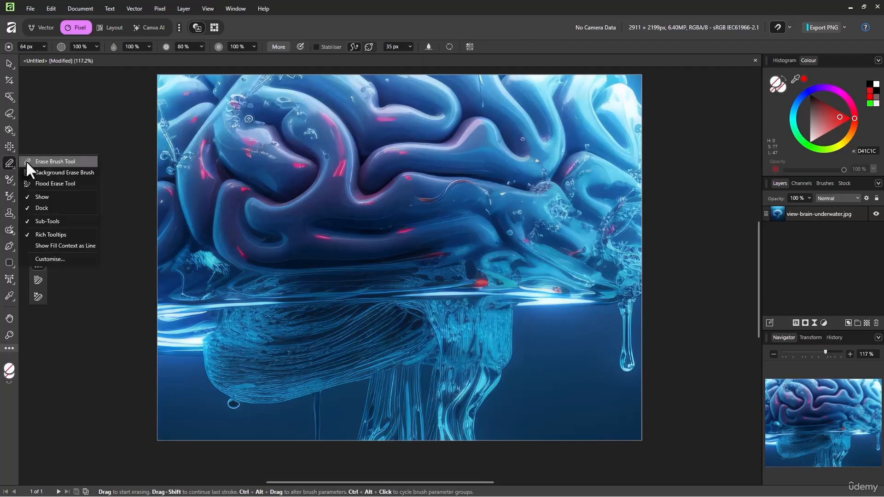
click(28, 161)
mouse_move(377, 160)
mouse_down()
mouse_move(474, 282)
mouse_move(517, 291)
mouse_move(262, 339)
mouse_move(373, 206)
mouse_up()
drag(433, 203, 531, 142)
key(ctrl+z)
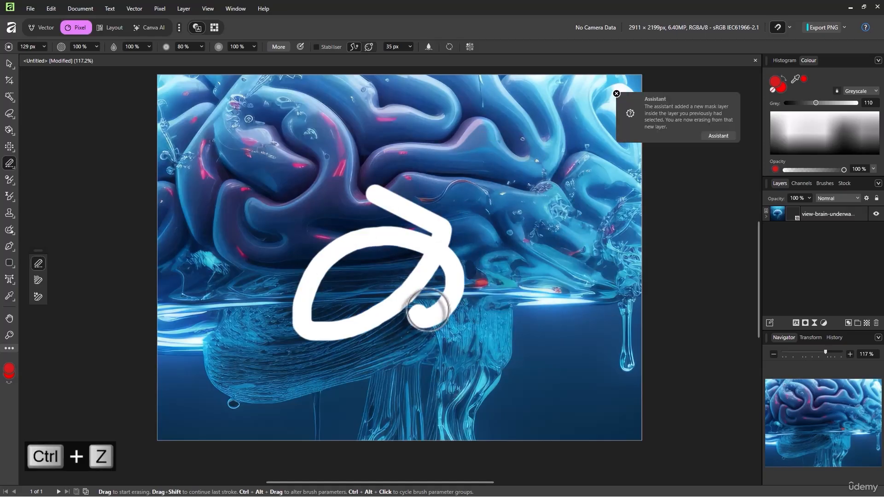
click(241, 181)
key(ctrl+z)
key(ctrl+z)
drag(305, 163, 394, 330)
key(ctrl+z)
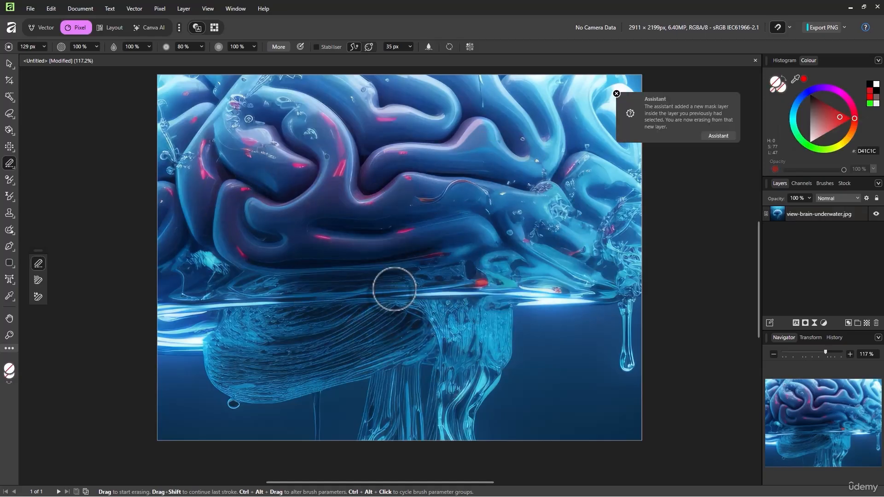
Step: Erase small patches of the dark blue background beneath the brain with the Background Erase Brush at 129 px
right_click(14, 161)
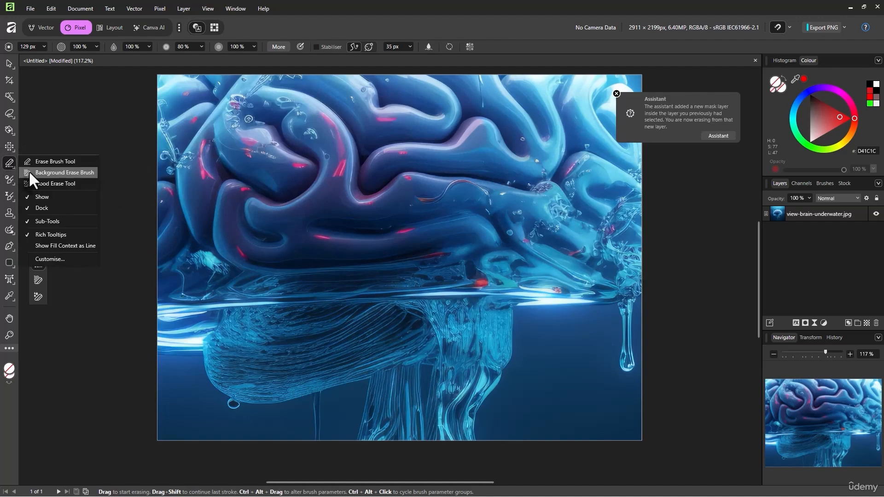
click(28, 171)
drag(576, 343, 573, 394)
click(531, 373)
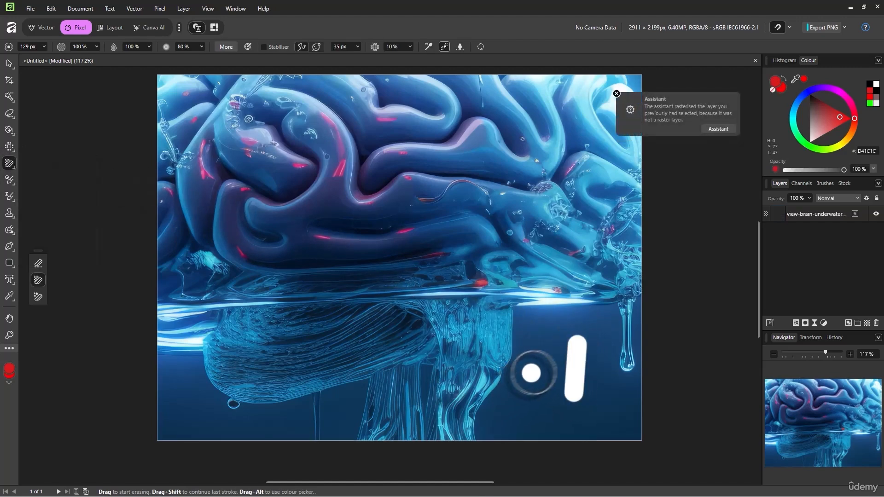
mouse_move(587, 332)
mouse_down()
mouse_move(592, 425)
mouse_move(545, 363)
mouse_move(553, 404)
mouse_move(529, 429)
mouse_move(583, 435)
mouse_move(575, 388)
mouse_up()
Step: Enlarge the Background Erase Brush to 521 px and remove most of the dark blue background around the brain stem
key(bracketright)
key(bracketright)
key(bracketright)
key(bracketright)
key(bracketright)
key(bracketright)
key(bracketright)
key(bracketright)
click(551, 404)
click(493, 419)
mouse_move(623, 415)
mouse_down()
mouse_move(421, 423)
mouse_move(504, 349)
mouse_move(497, 391)
mouse_move(556, 337)
mouse_move(501, 364)
mouse_move(532, 331)
mouse_move(603, 322)
mouse_up()
mouse_move(350, 404)
mouse_down()
mouse_move(223, 426)
mouse_move(193, 416)
mouse_move(219, 398)
mouse_move(193, 340)
mouse_move(155, 392)
mouse_move(208, 409)
mouse_up()
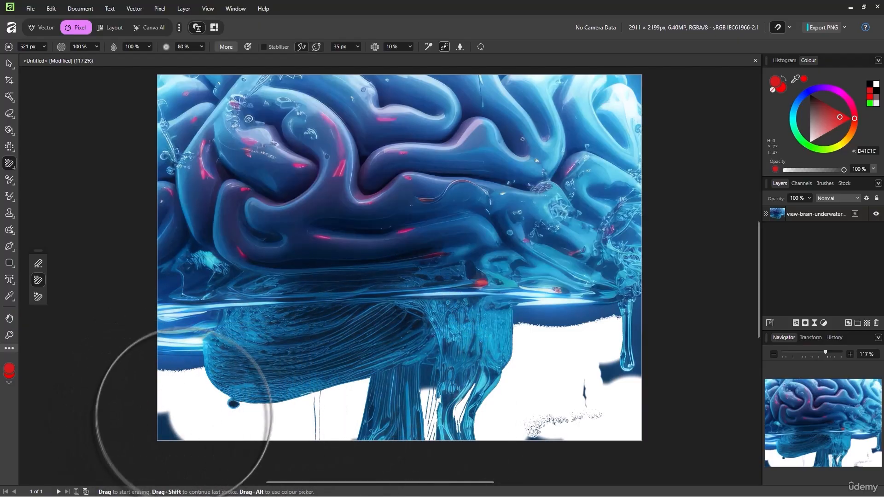
Step: Erase similarly coloured areas of the brain with the Flood Erase Tool at 20% tolerance
right_click(14, 167)
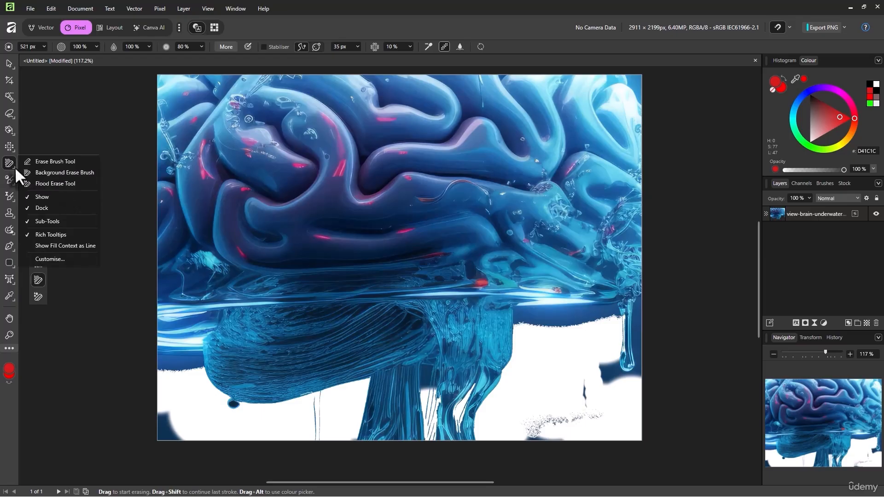
click(66, 183)
click(223, 182)
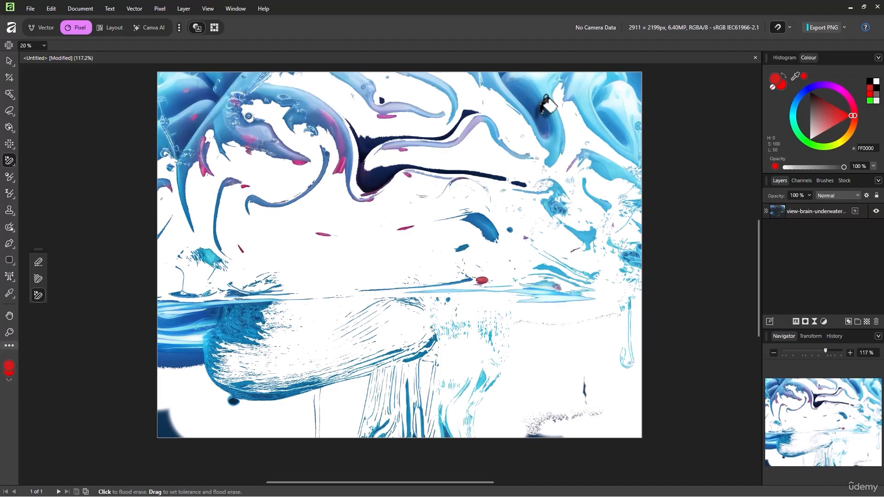
Step: Flood-erase more blue folds along the top of the brain, raising the Flood Erase tolerance from 20% to 56% for the remaining ones
click(544, 107)
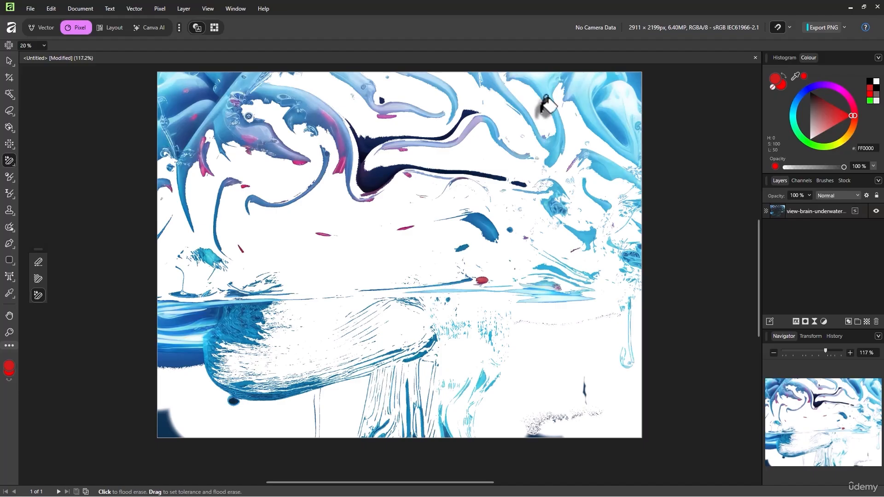
click(544, 76)
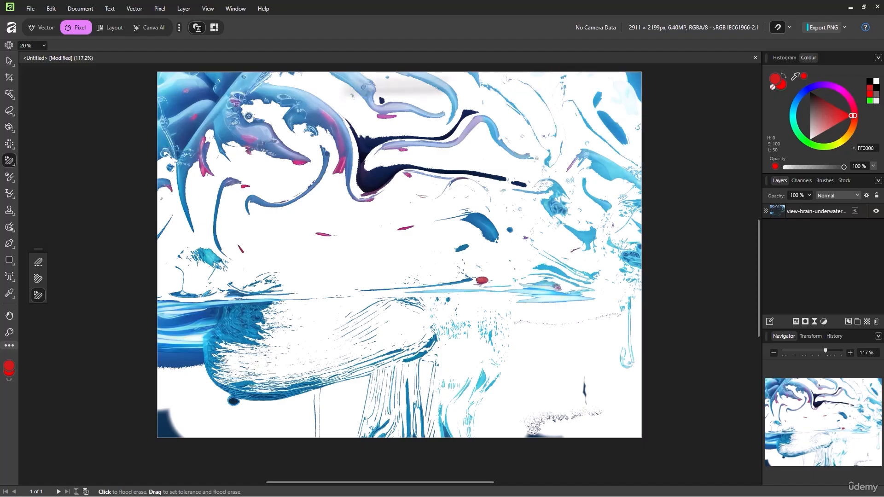
click(46, 46)
click(46, 43)
drag(51, 56, 68, 56)
click(198, 100)
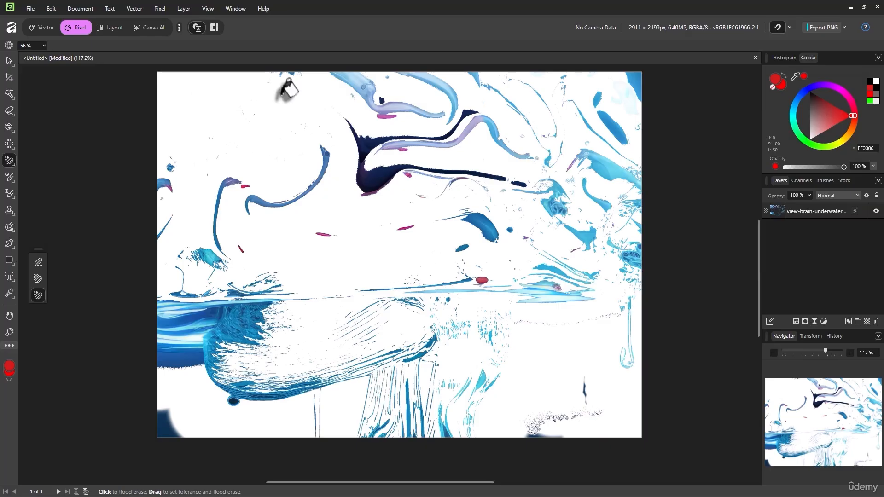
click(366, 85)
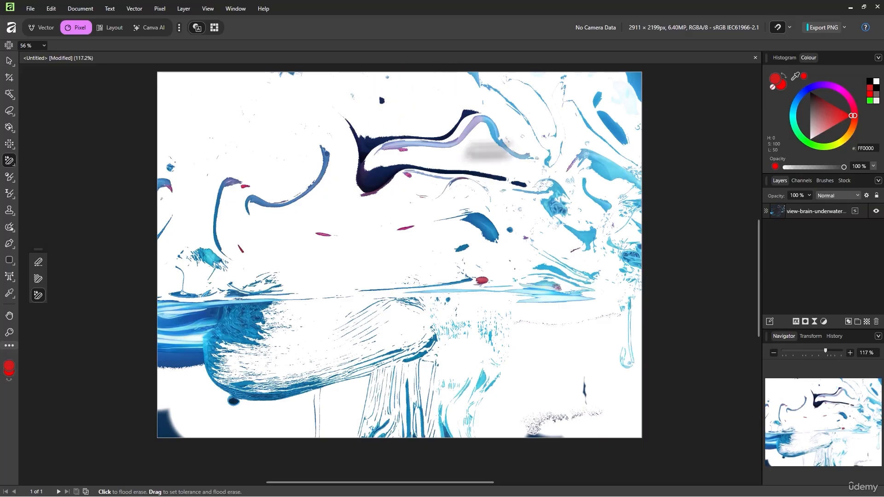
Step: Activate the Adjustment Brush Tool and undo all the erasures to restore the complete brain image and its background
right_click(9, 177)
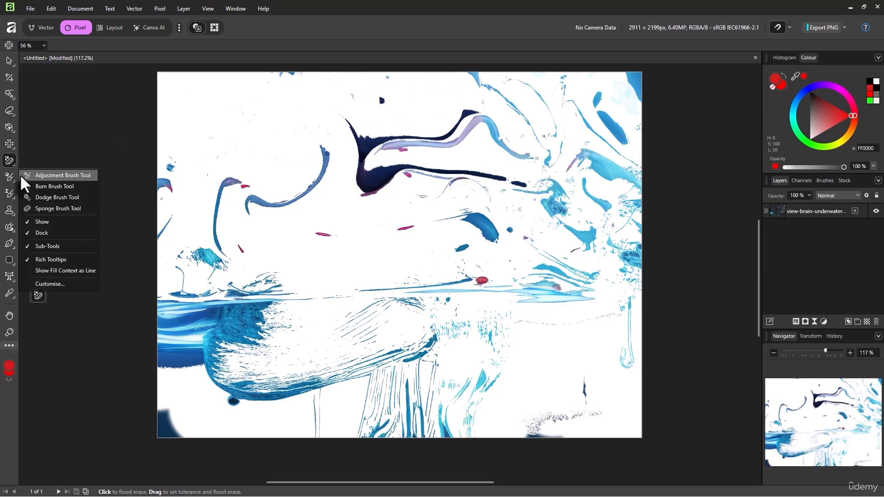
click(23, 176)
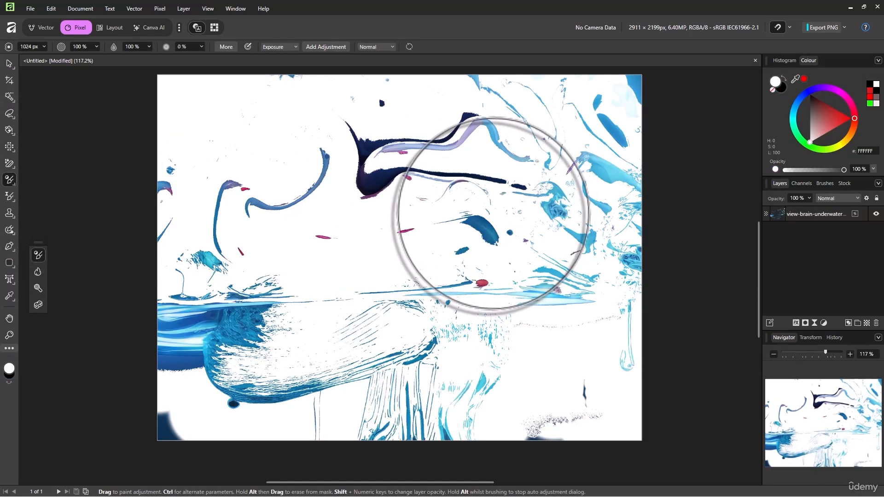
key(ctrl+z)
key(ctrl+z)
key(ctrl+z)
key(ctrl+z)
key(ctrl+z)
key(ctrl+z)
key(ctrl+z)
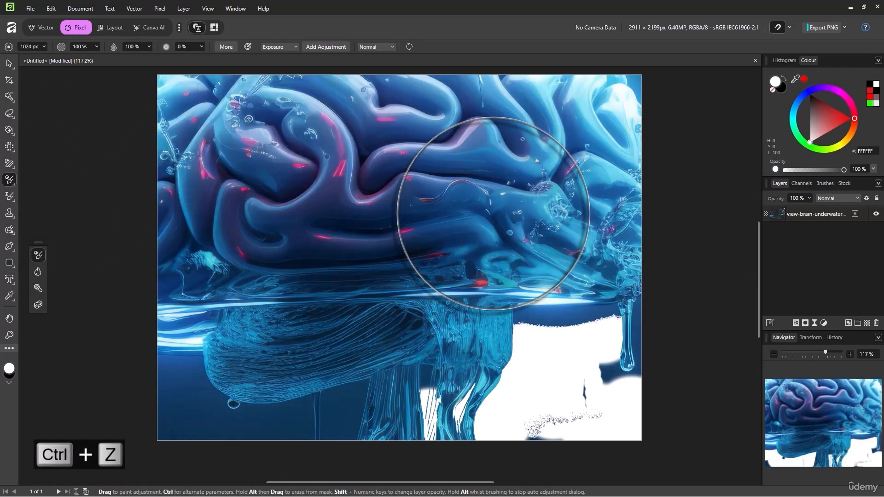
key(ctrl+z)
key(ctrl+shift+z)
key(ctrl+shift+z)
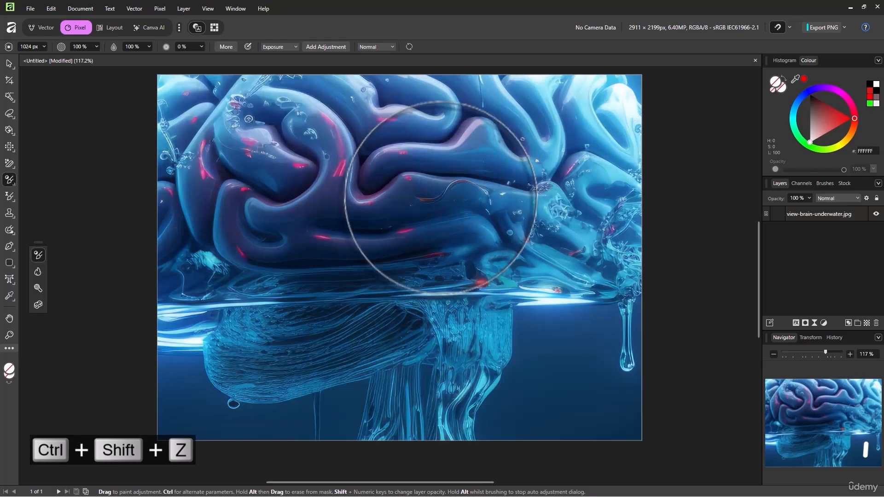
Step: Paint an Exposure adjustment over the lower-right part of the brain with the Adjustment Brush at 1024 px, and set its exposure to 1.463
drag(376, 286, 537, 245)
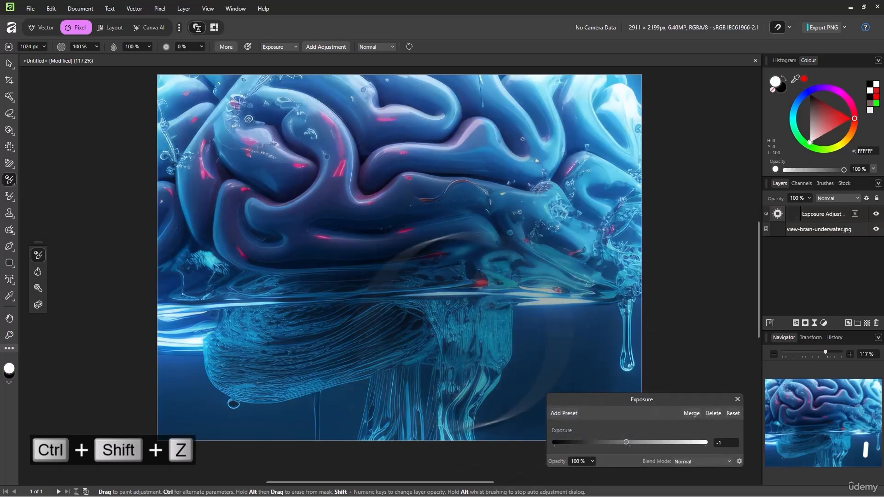
drag(625, 443, 554, 443)
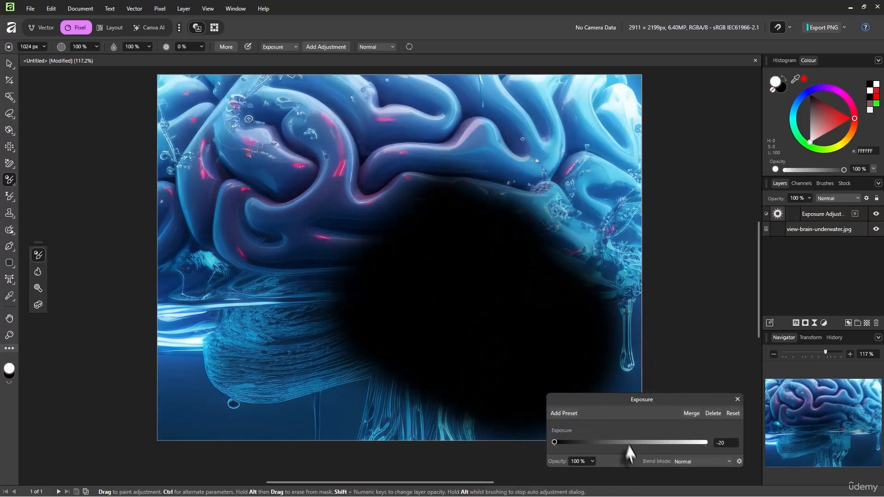
click(620, 442)
mouse_move(625, 445)
mouse_down()
mouse_move(677, 444)
mouse_move(625, 443)
mouse_move(635, 444)
mouse_up()
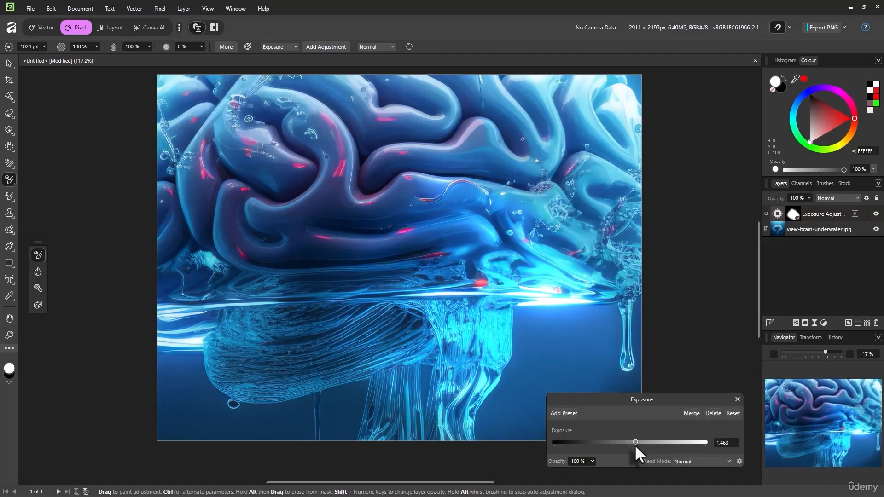
drag(656, 395, 696, 384)
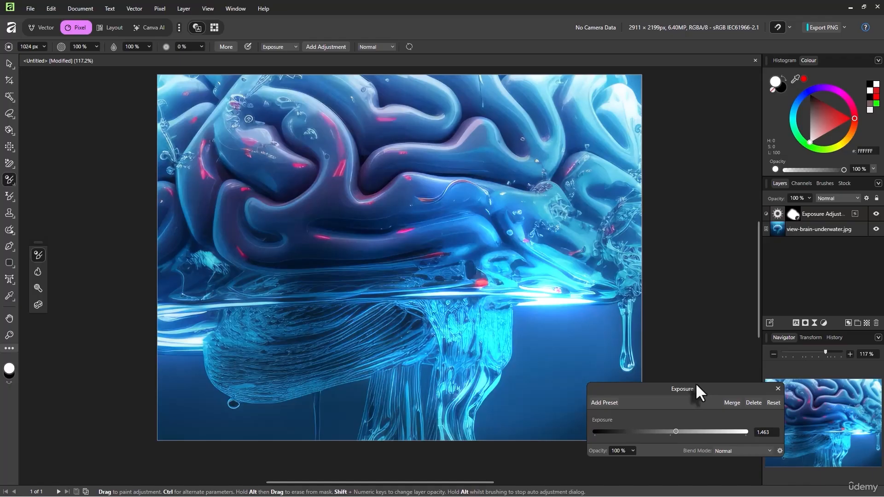
Step: Activate the Burn Brush Tool and enlarge its brush to 2107 px
right_click(10, 182)
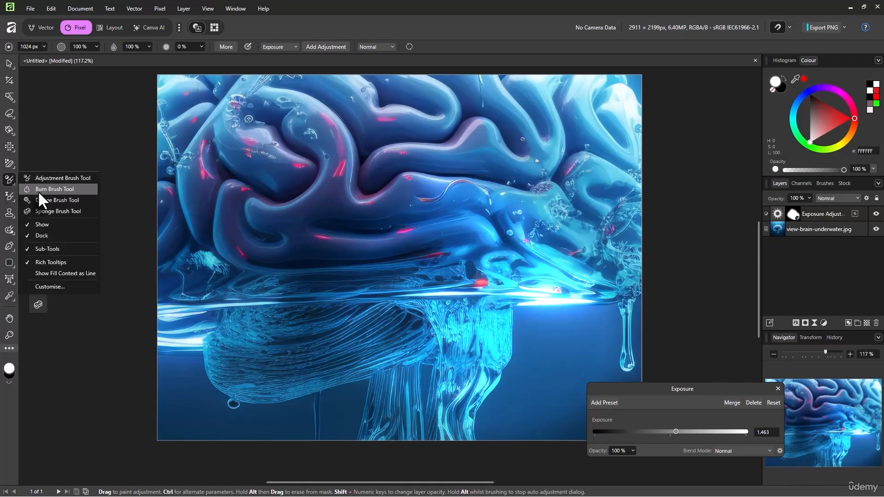
click(55, 189)
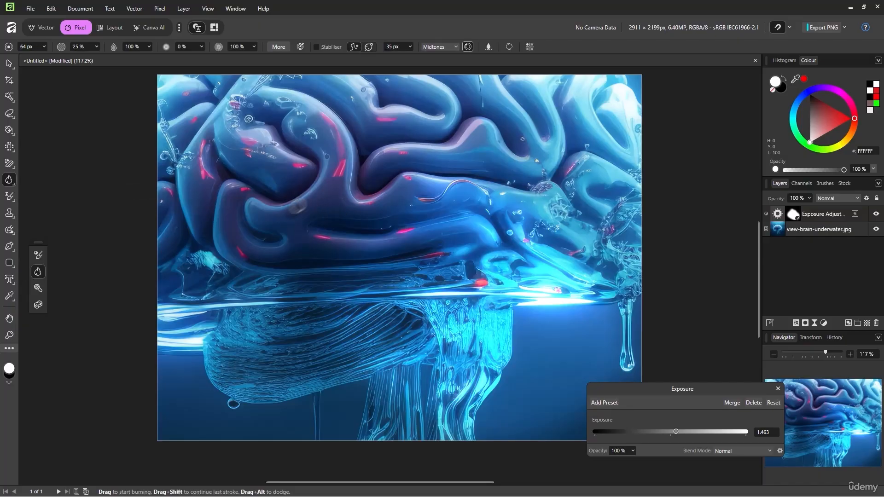
key(])
key(])
key(])
key(])
key(])
key(])
key(])
key(])
key(])
key(])
Step: Delete the Exposure adjustment layer and darken the midtones at the brain's lower right with the Burn Brush
click(826, 219)
key(Delete)
click(391, 301)
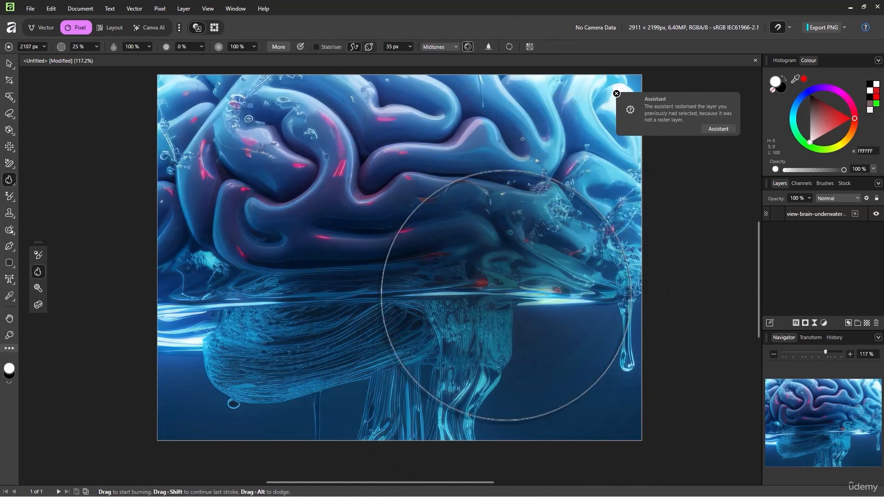
click(712, 126)
click(620, 104)
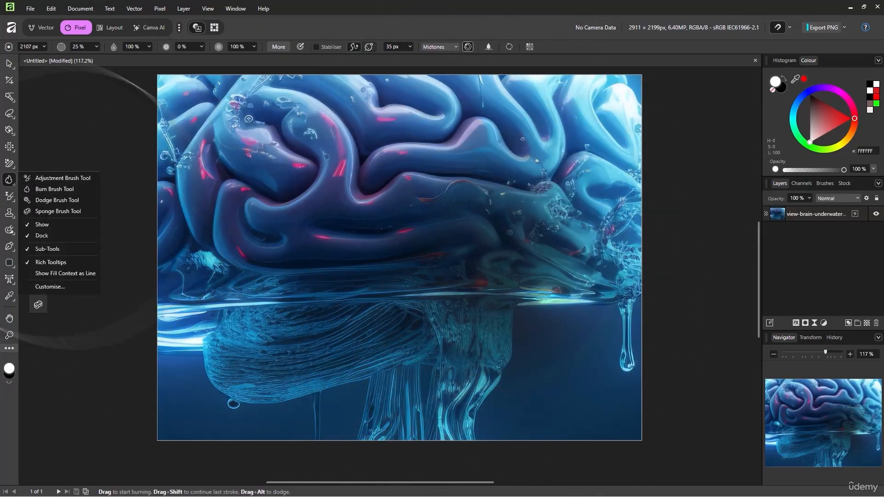
Step: Try the Dodge Brush Tool, and intensify the colours across the lower middle of the brain with the Sponge Brush Tool at 2107 px
click(55, 199)
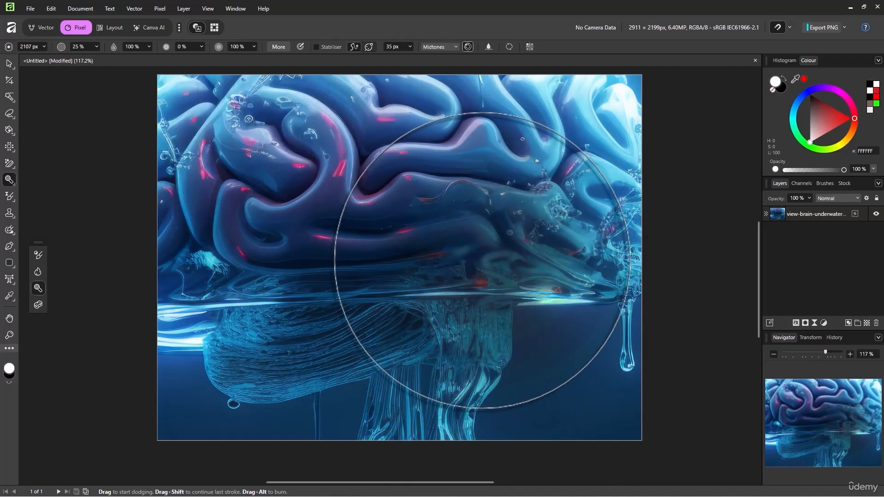
right_click(9, 181)
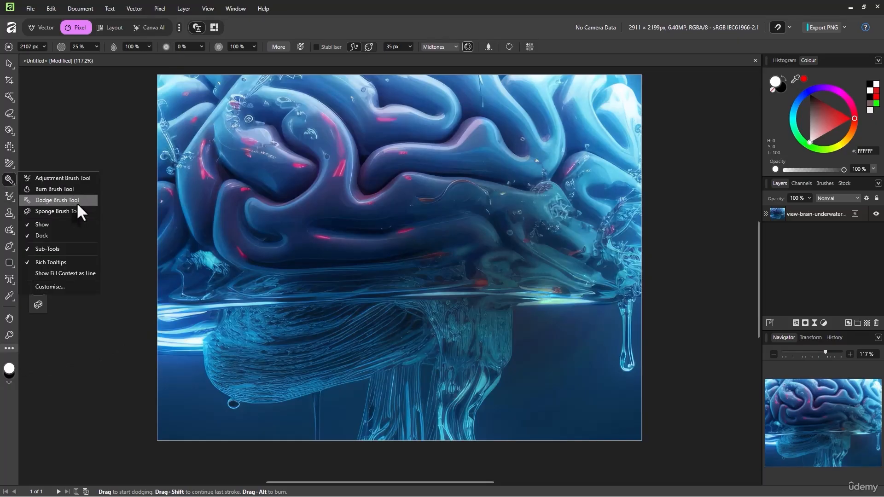
click(58, 211)
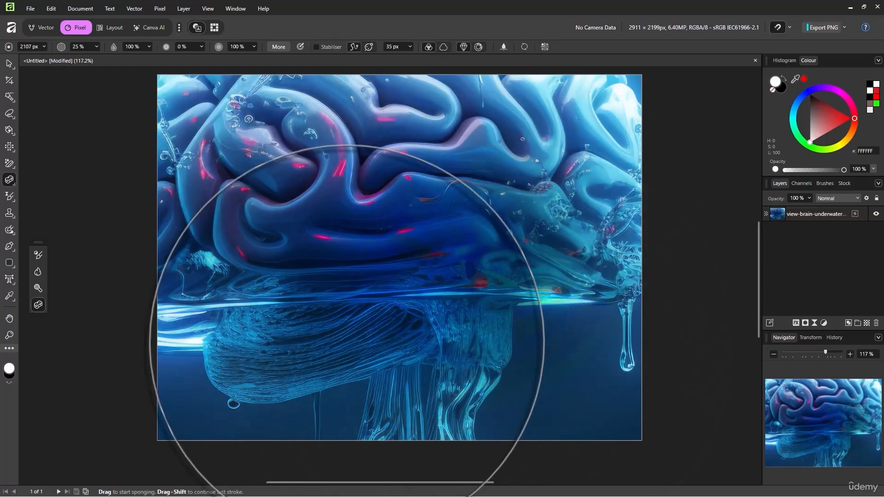
Step: Paint a Gaussian Blur over the left and central brain folds with the Filter Brush Tool at 1024 px
click(10, 196)
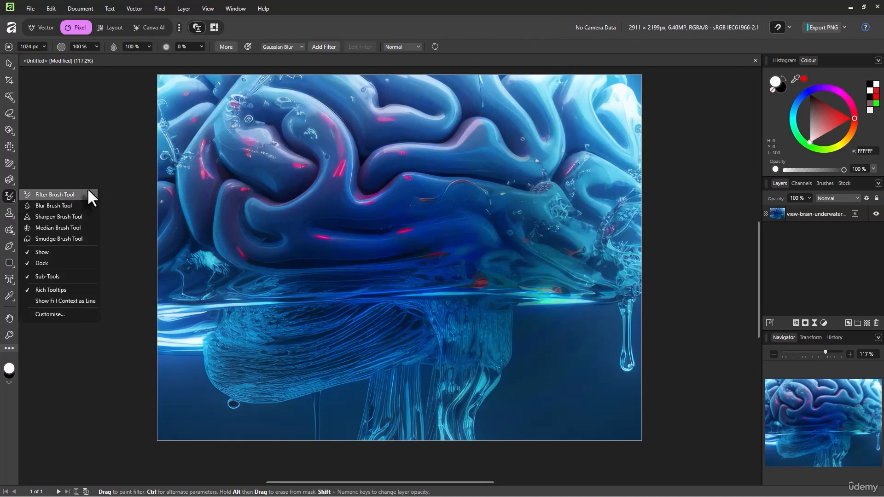
click(267, 188)
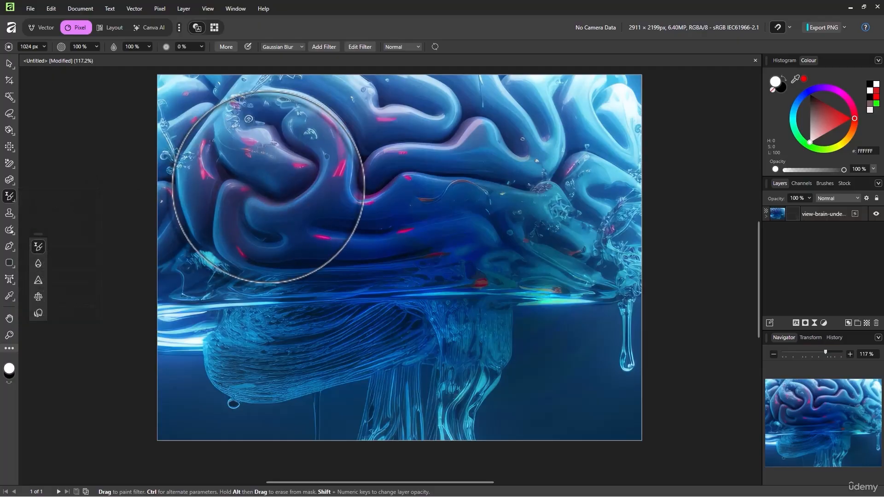
key(ctrl+z)
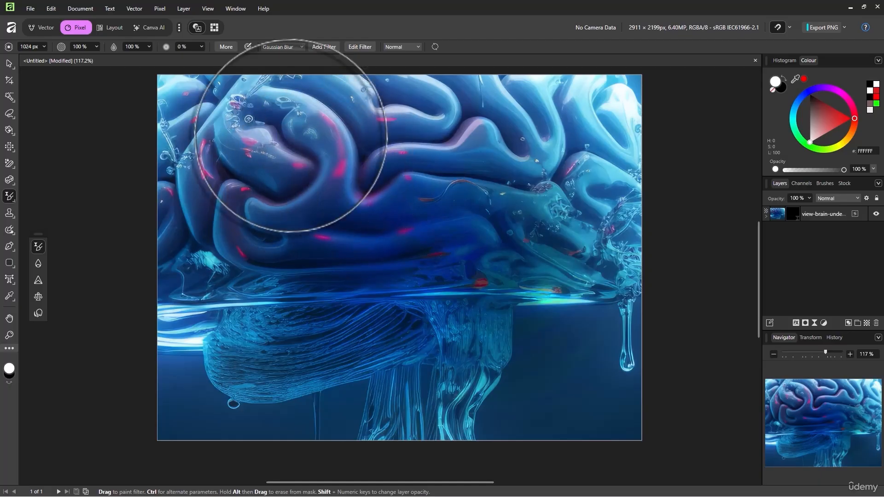
mouse_move(292, 137)
mouse_down()
mouse_move(305, 165)
mouse_move(379, 201)
mouse_move(551, 168)
mouse_move(525, 145)
mouse_up()
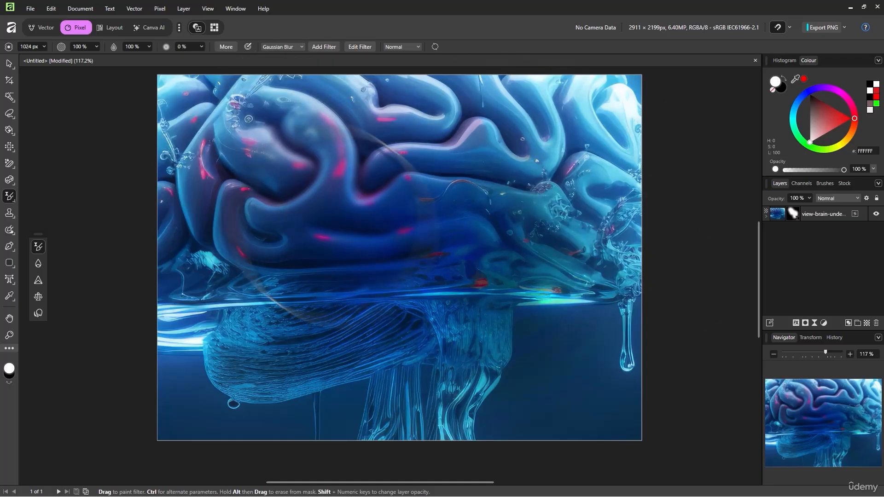
Step: Review the available brush filters, choose Motion Blur, and paint it onto the upper-right folds of the brain
click(282, 47)
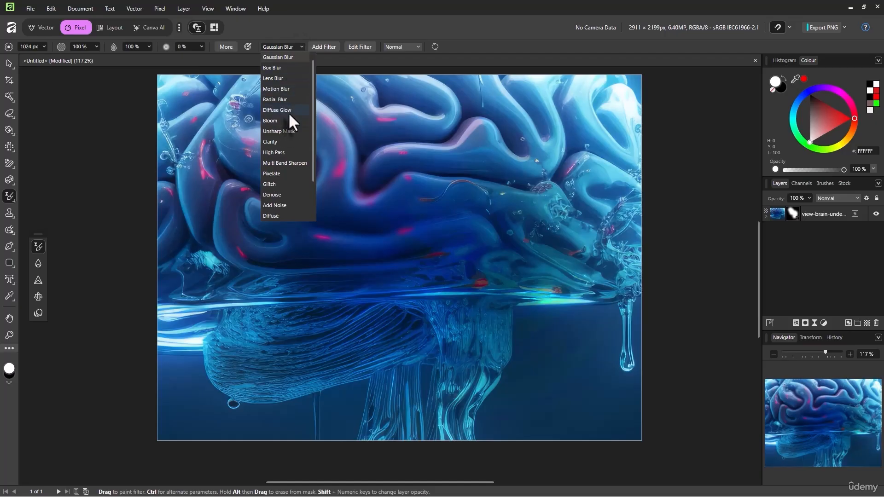
scroll(283, 148, down, 2)
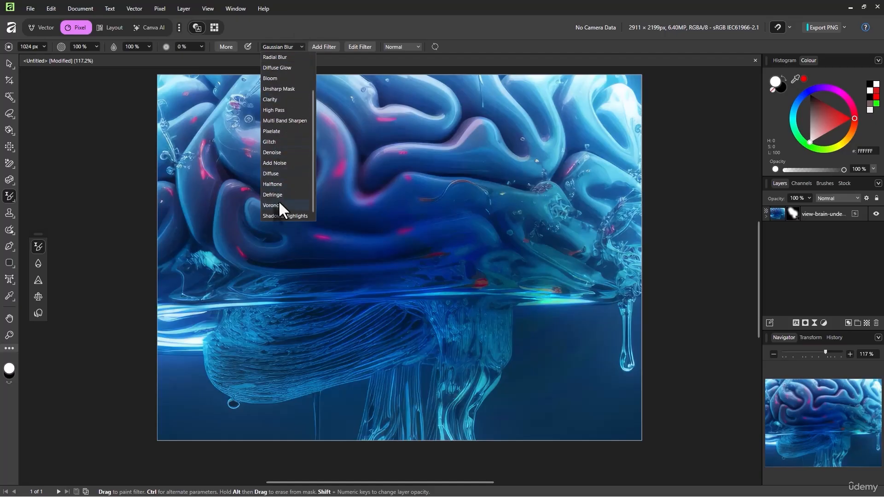
scroll(285, 129, up, 2)
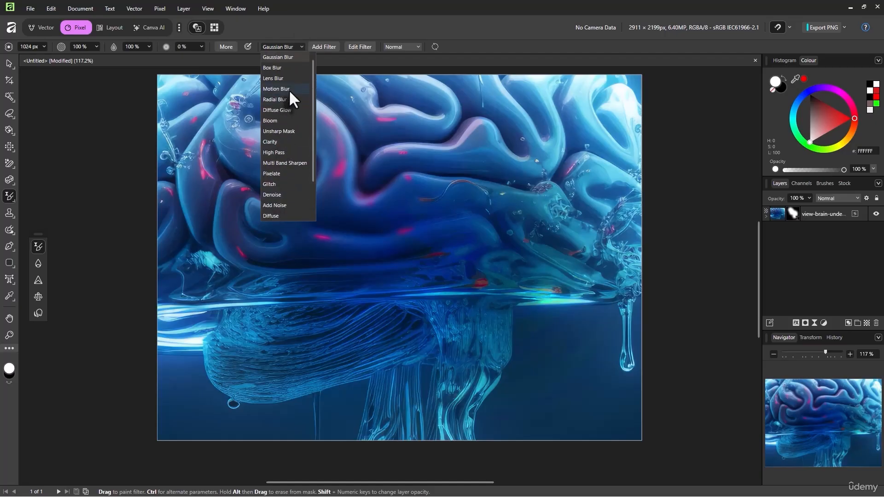
click(289, 90)
click(590, 134)
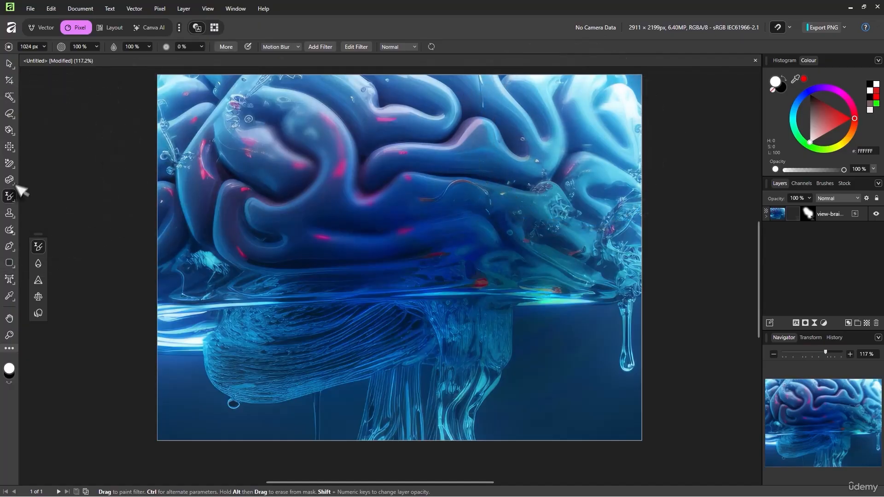
Step: Try the Blur Brush Tool, and sharpen the area at the brain's lower left with the Sharpen Brush Tool at 225 px in Clarity mode
right_click(10, 195)
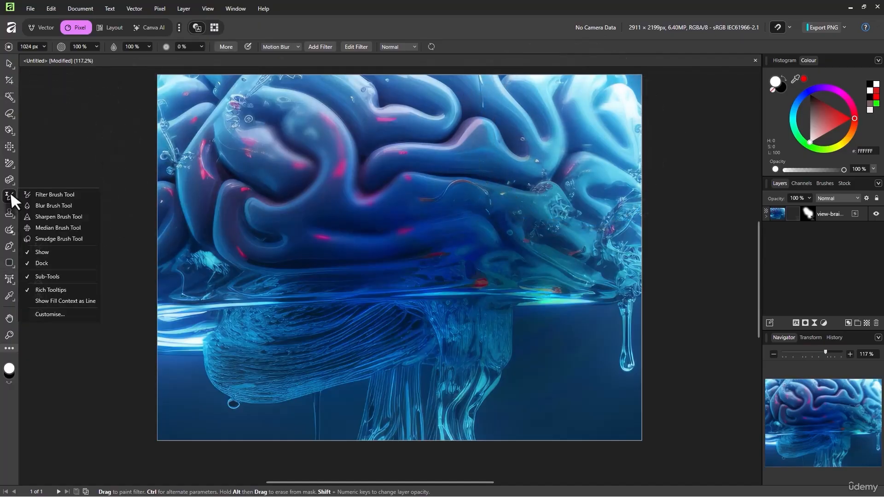
click(66, 207)
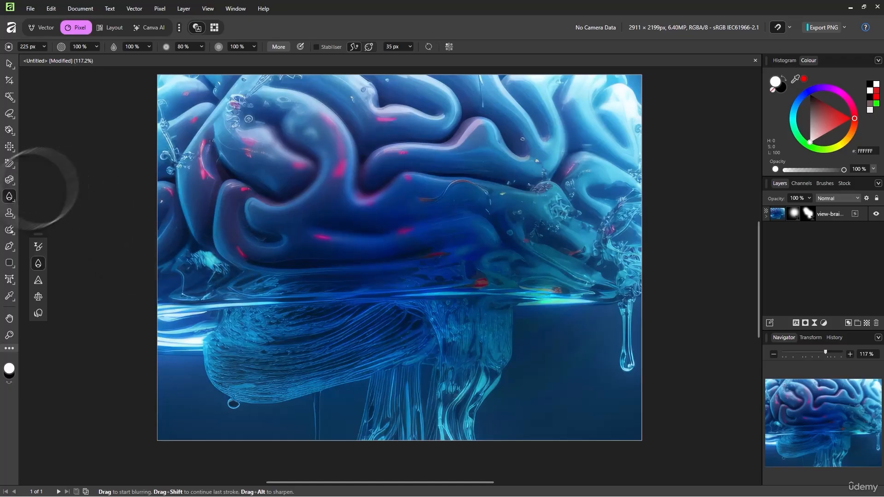
right_click(14, 197)
click(59, 216)
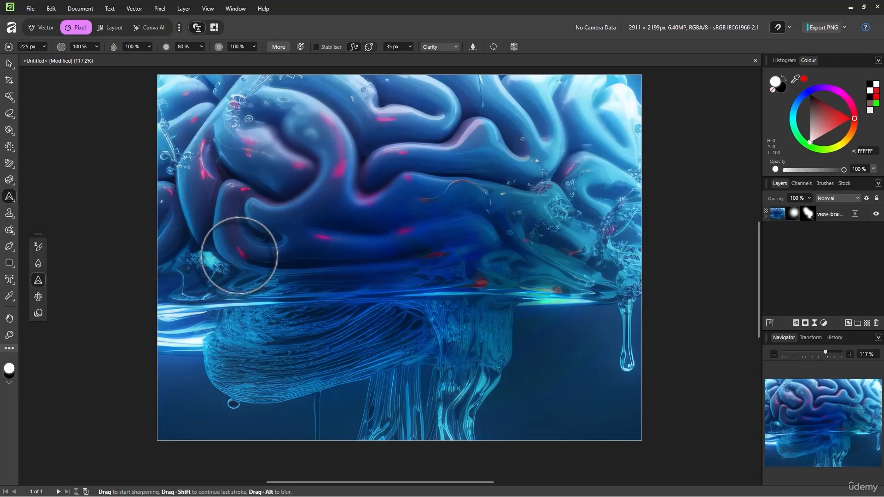
mouse_move(226, 295)
mouse_down()
mouse_move(266, 293)
mouse_move(211, 272)
mouse_up()
Step: Smooth the fibres beneath the brain with the Median Brush Tool, and enlarge its brush to 792 px
click(38, 297)
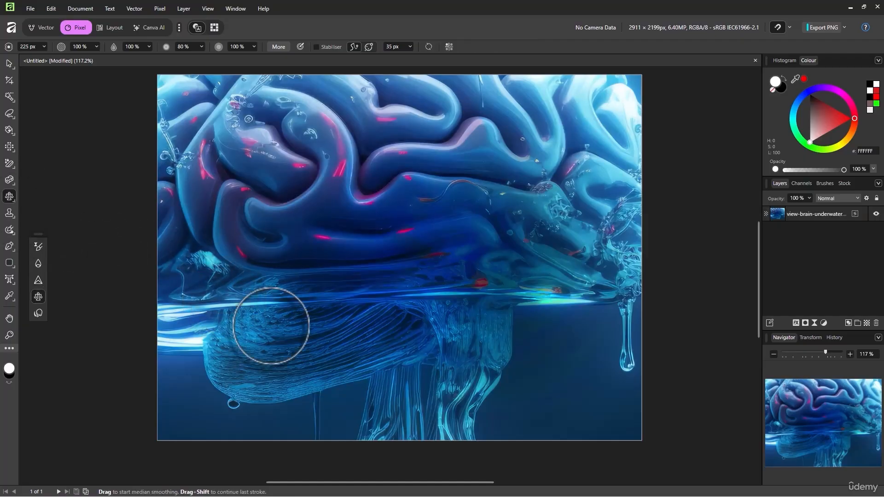
drag(271, 326, 294, 299)
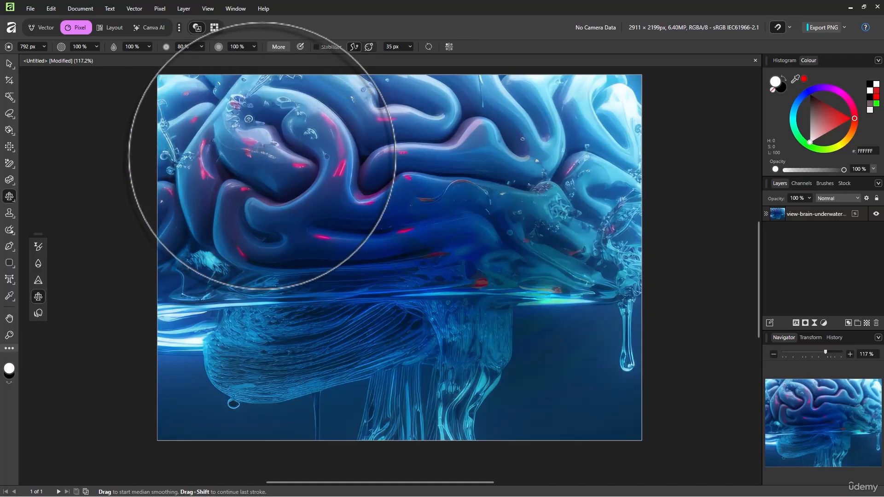
scroll(261, 155, up, 2)
scroll(262, 156, down, 3)
Step: Try the Smudge Brush Tool at 1832 px on the brain image, and activate the Clone Brush Tool
right_click(13, 198)
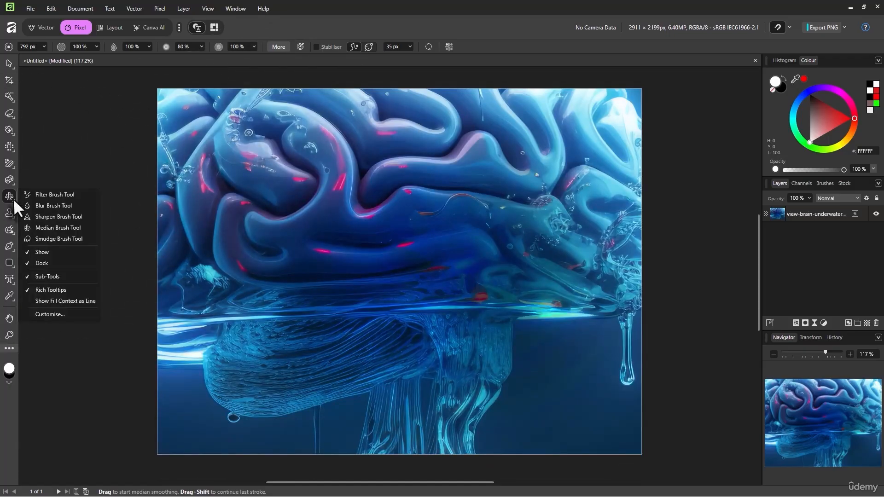
click(44, 239)
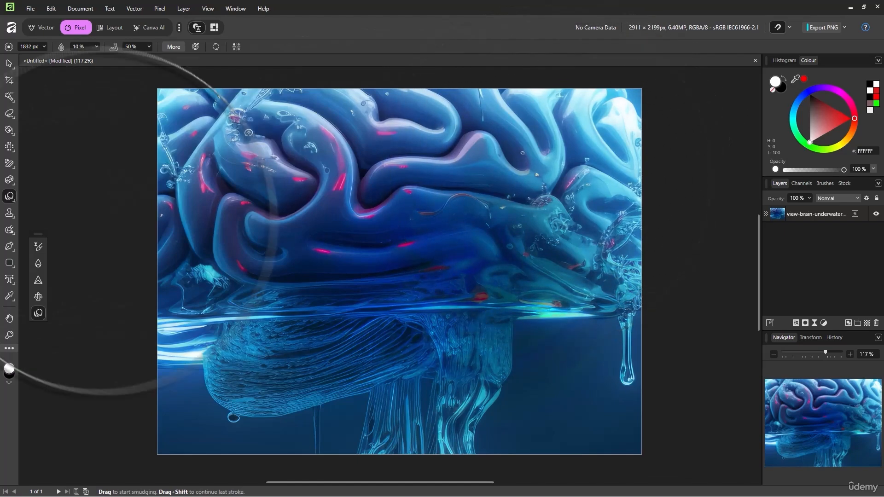
click(10, 213)
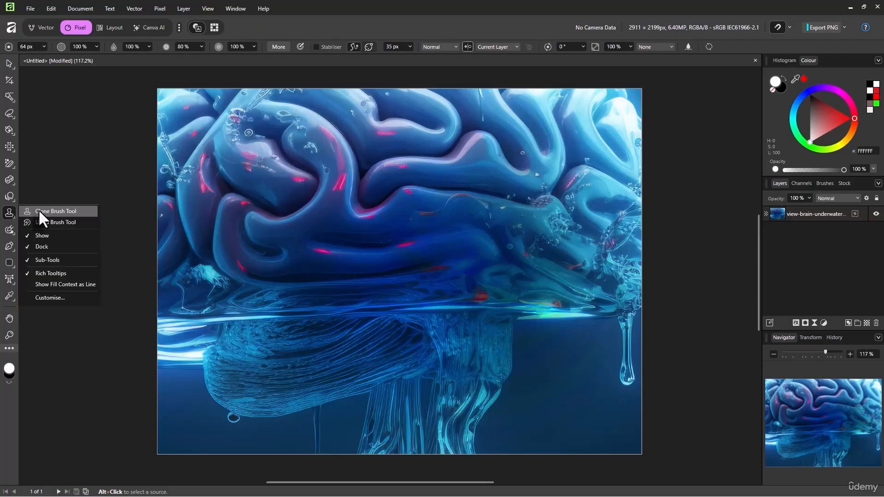
Step: Try the Clone Brush Tool, sampling the brain's lower-left folds and painting them over its right side
click(39, 210)
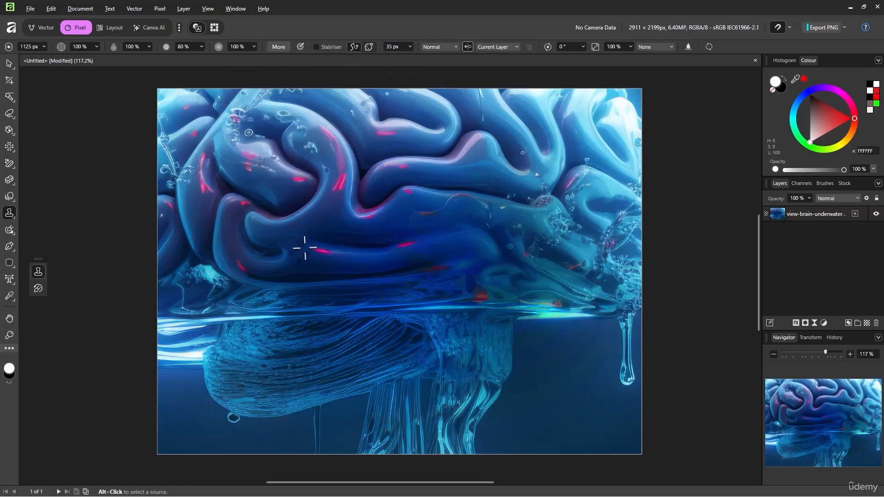
alt+click(271, 265)
mouse_move(465, 304)
mouse_down()
mouse_move(544, 296)
mouse_move(540, 288)
mouse_move(545, 305)
mouse_move(590, 115)
mouse_up()
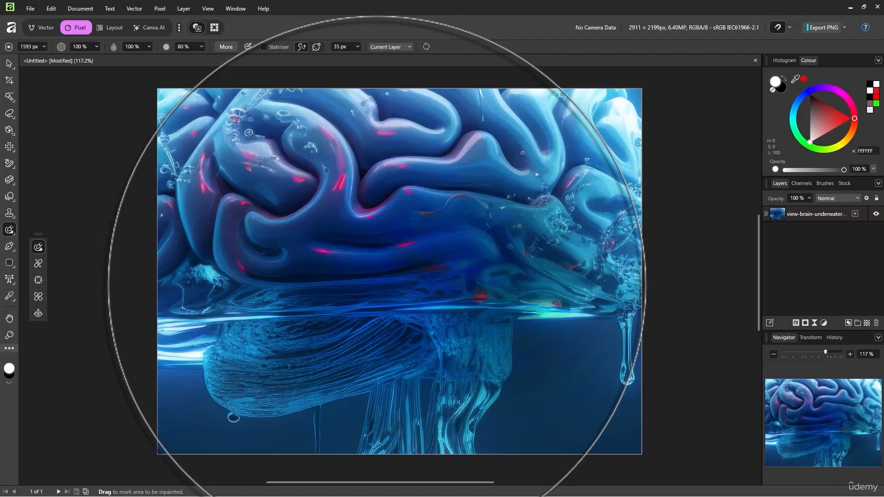
Step: Reduce the Inpainting Brush to 369 px and paint out the water drip at the image's lower right
key(bracketleft)
key(bracketleft)
key(bracketleft)
key(bracketleft)
key(bracketleft)
key(bracketleft)
key(bracketleft)
key(bracketleft)
key(bracketleft)
key(bracketleft)
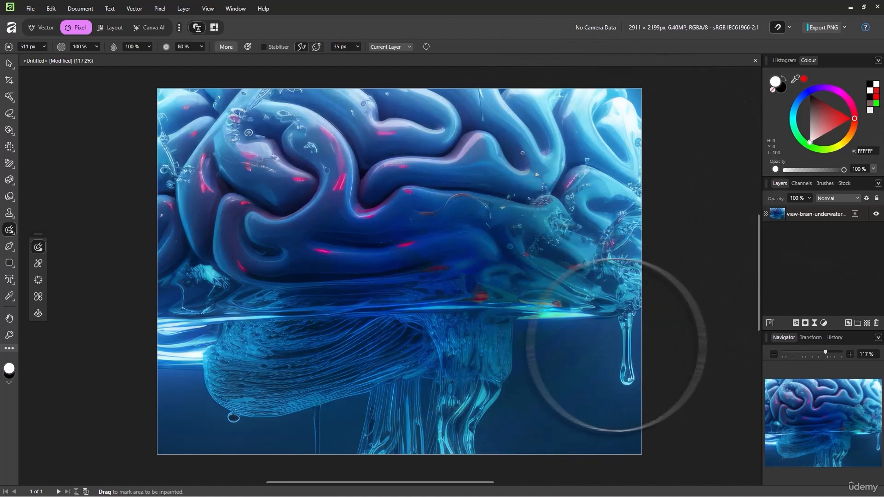
mouse_move(625, 342)
mouse_down()
mouse_move(625, 375)
mouse_move(627, 332)
mouse_move(627, 350)
mouse_up()
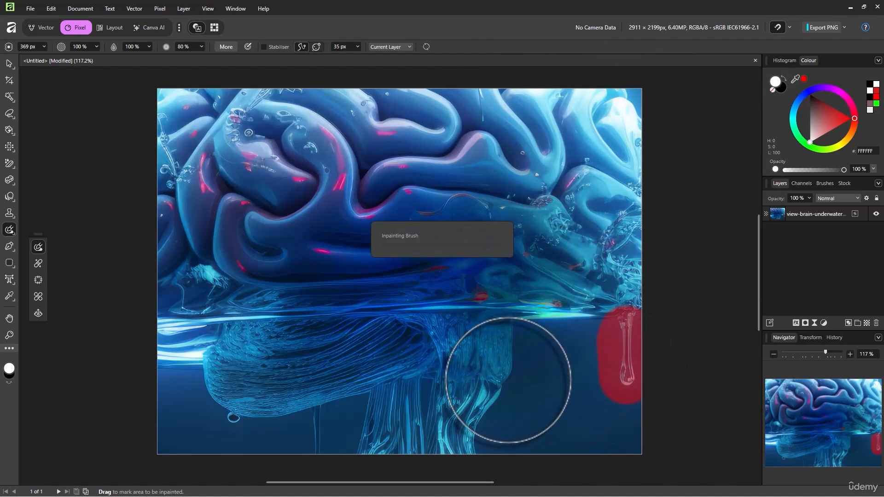
Step: Try the Healing Brush Tool at 1125 px across the brain's folds, and undo the strokes
click(38, 263)
click(433, 212)
key(ctrl+z)
key(ctrl+z)
key(ctrl+z)
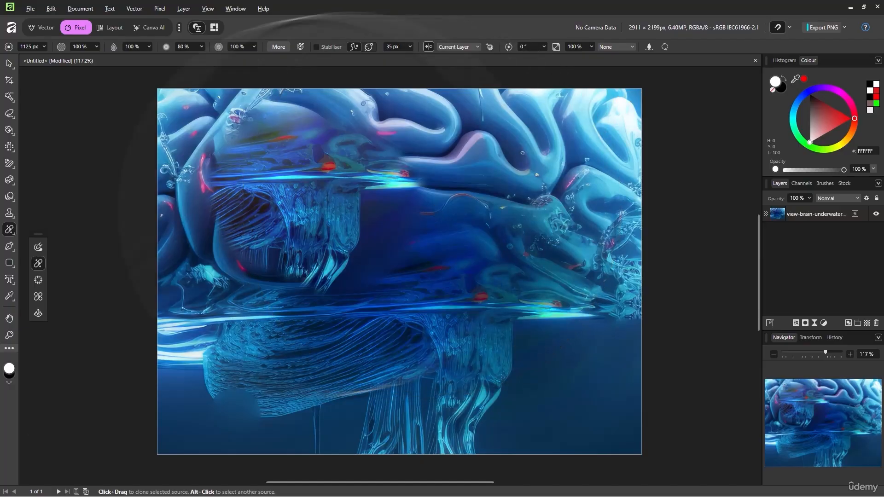
key(ctrl+z)
key(ctrl+z)
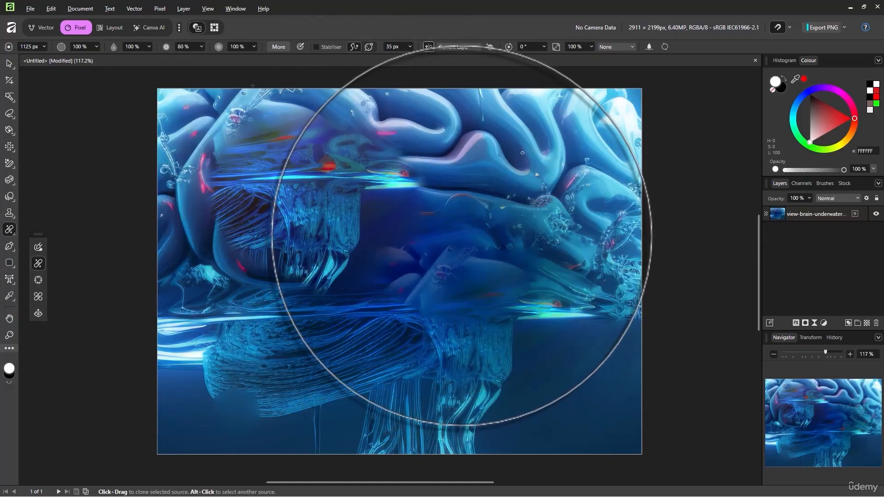
key(ctrl+z)
key(ctrl+z)
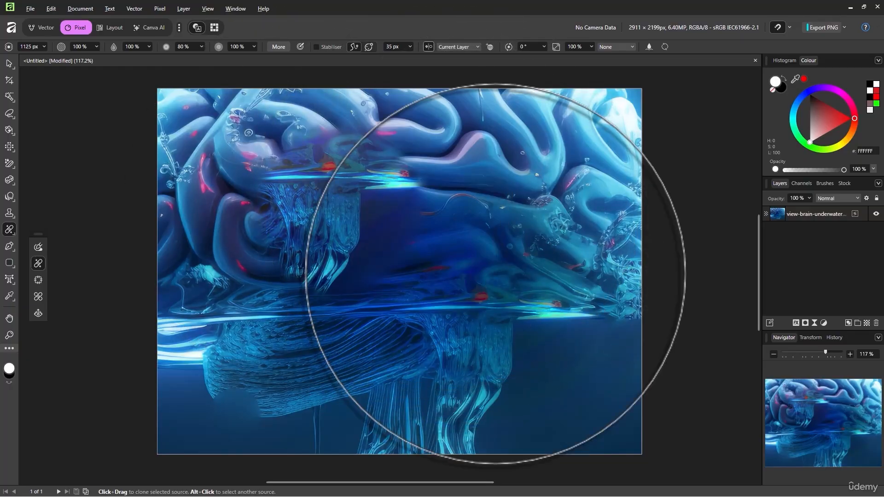
key(ctrl+z)
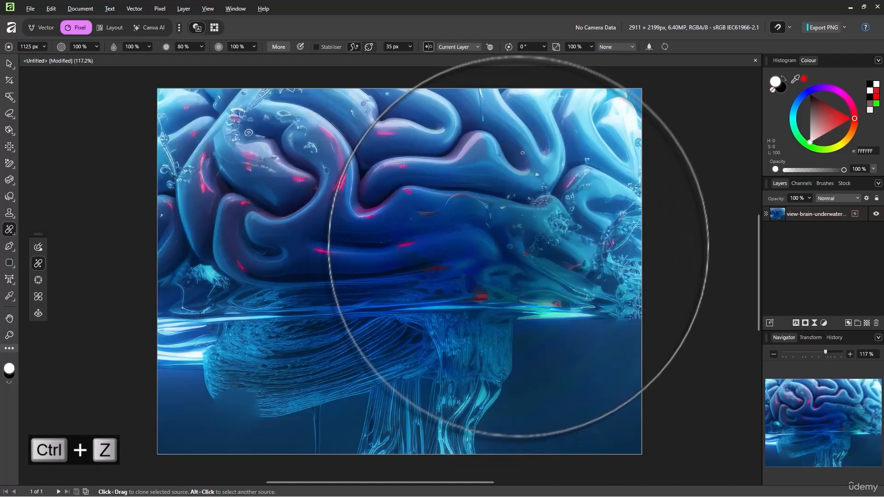
key(ctrl+z)
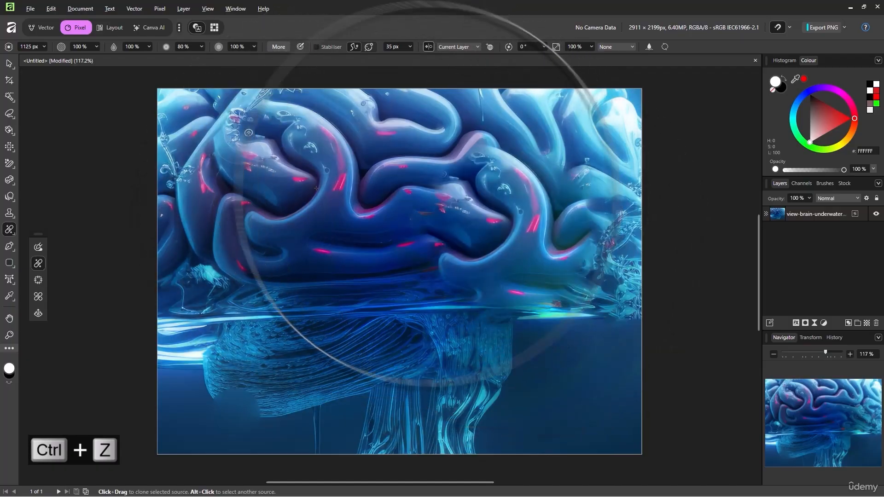
key(ctrl+z)
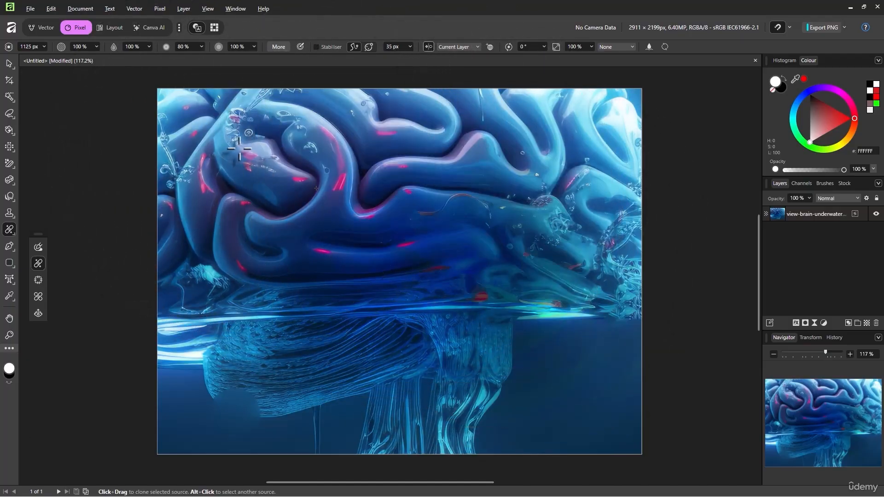
Step: Sample the brain's upper-left fold as the healing source and paint it over the water at the image's lower right
alt+click(238, 149)
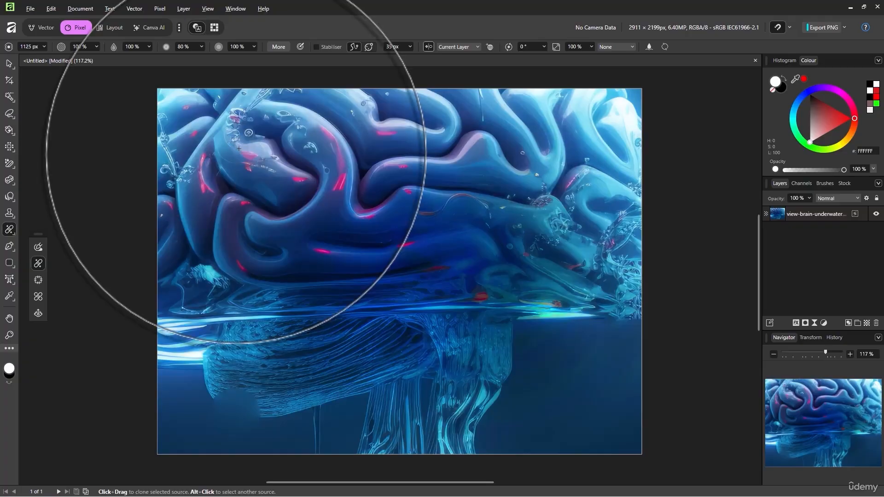
click(236, 153)
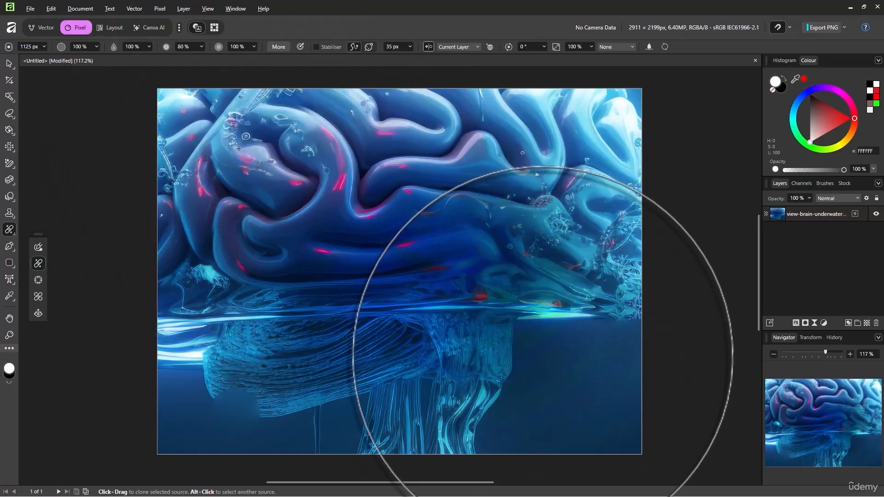
click(543, 354)
drag(557, 354, 552, 363)
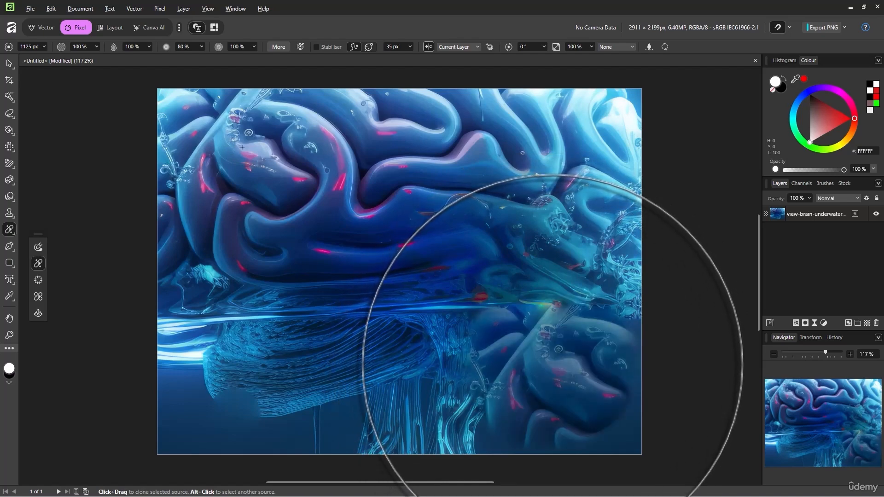
Step: Try the Patch Tool on an outlined area of the brain's right-hand folds, and undo the patch
click(39, 280)
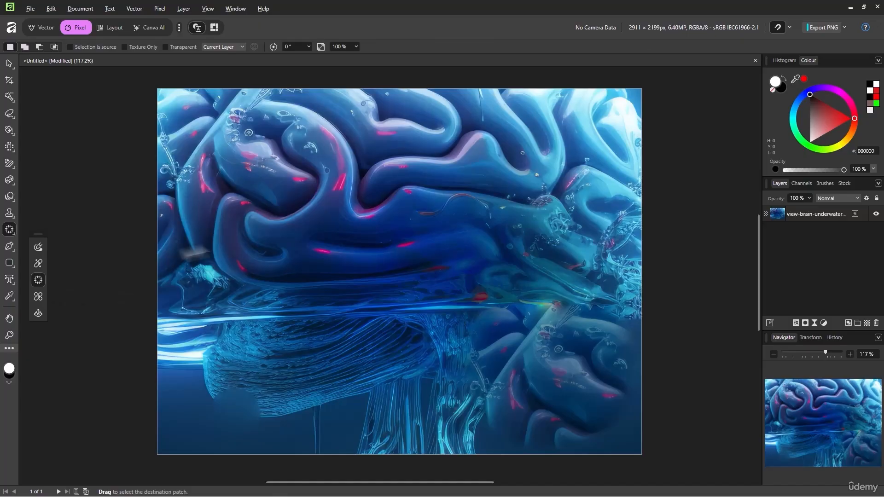
key(ctrl+z)
key(ctrl+z)
drag(465, 170, 469, 179)
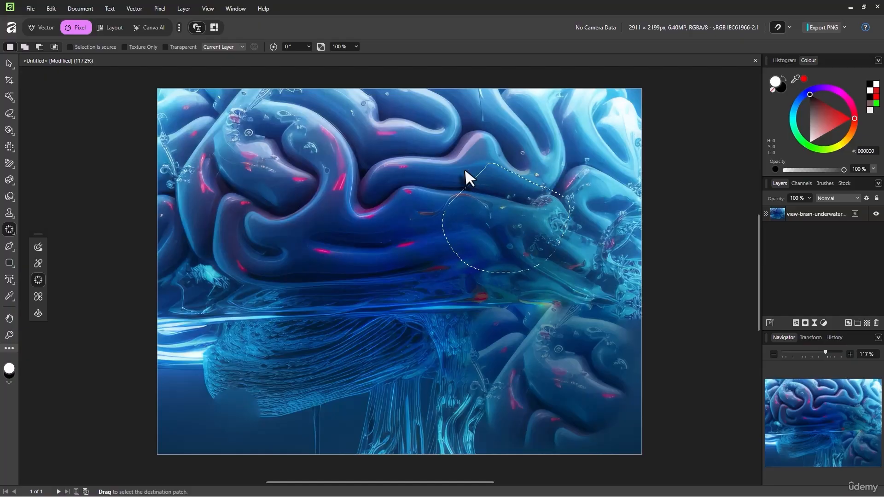
drag(526, 214, 553, 335)
drag(529, 251, 559, 356)
key(ctrl+z)
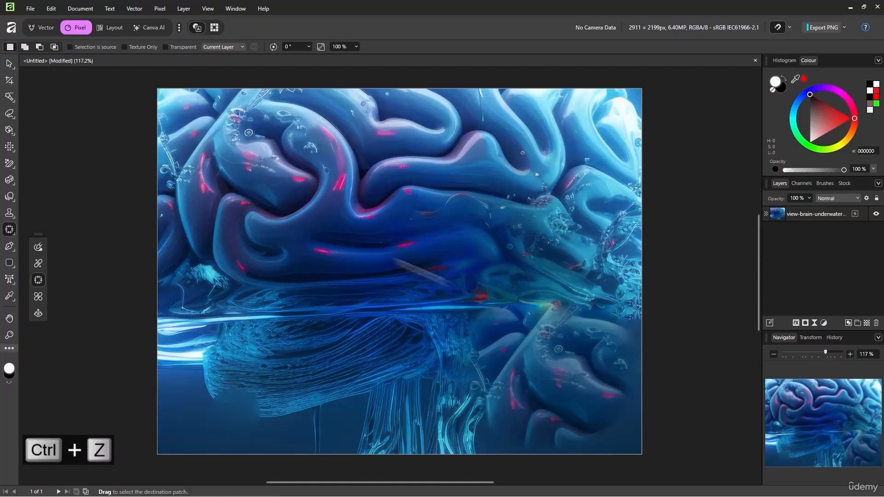
Step: Outline a large rounded area at the brain's lower centre and patch it with folds taken from above it
drag(479, 177, 502, 197)
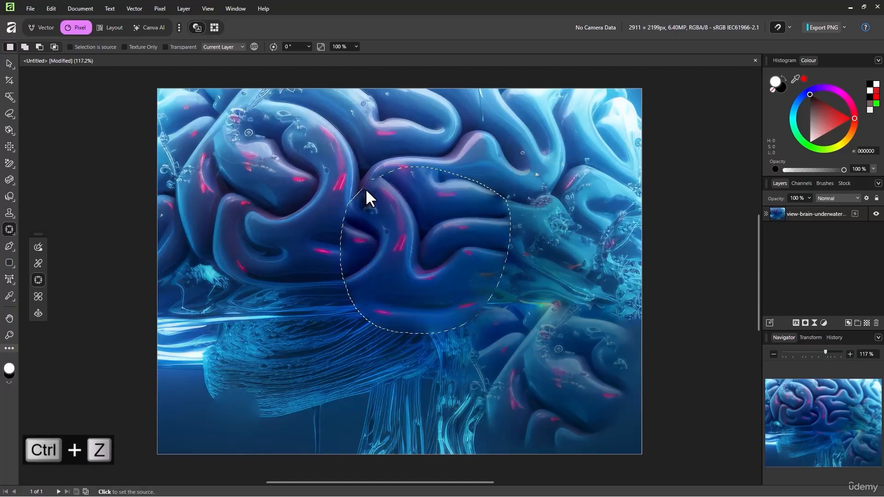
mouse_move(366, 189)
mouse_down()
mouse_move(429, 289)
mouse_move(473, 306)
mouse_move(517, 304)
mouse_move(537, 338)
mouse_move(479, 372)
mouse_move(377, 398)
mouse_move(269, 379)
mouse_move(272, 361)
mouse_move(483, 322)
mouse_move(531, 218)
mouse_move(468, 148)
mouse_up()
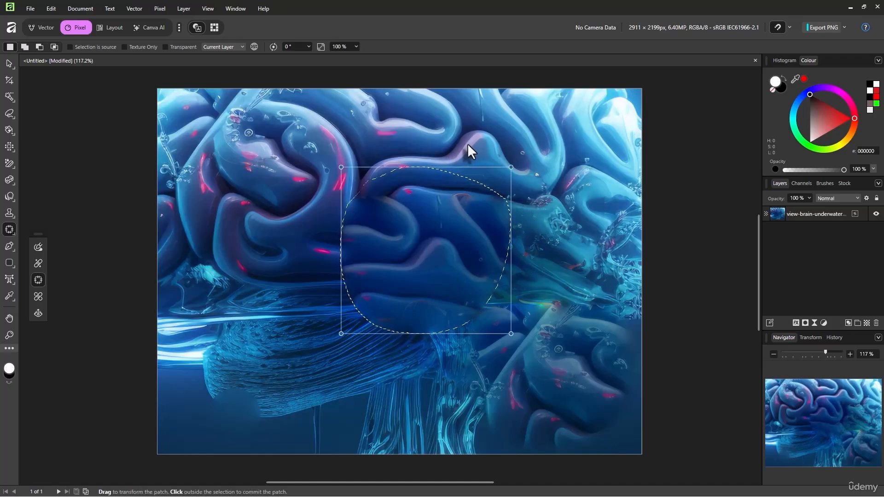
drag(488, 250, 466, 233)
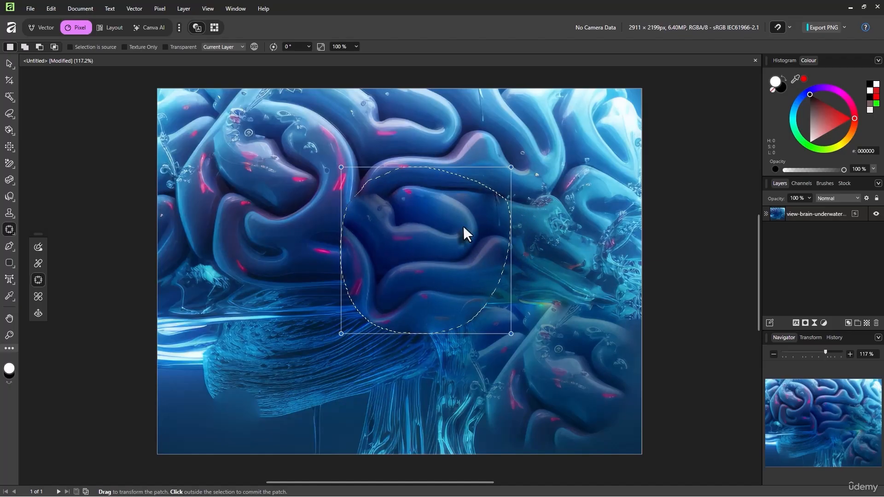
Step: Try the Blemish Removal Tool at 354 px on the fibres beneath the brain, and activate the Red Eye Removal Tool
key(j)
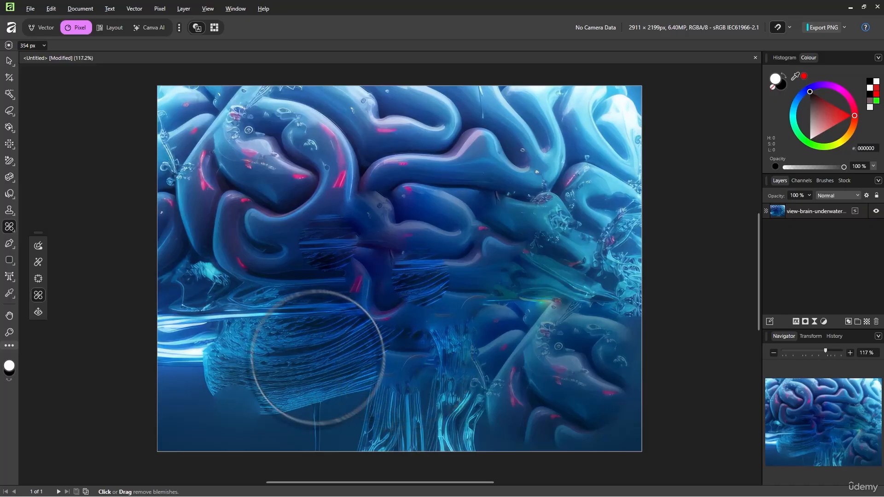
click(364, 345)
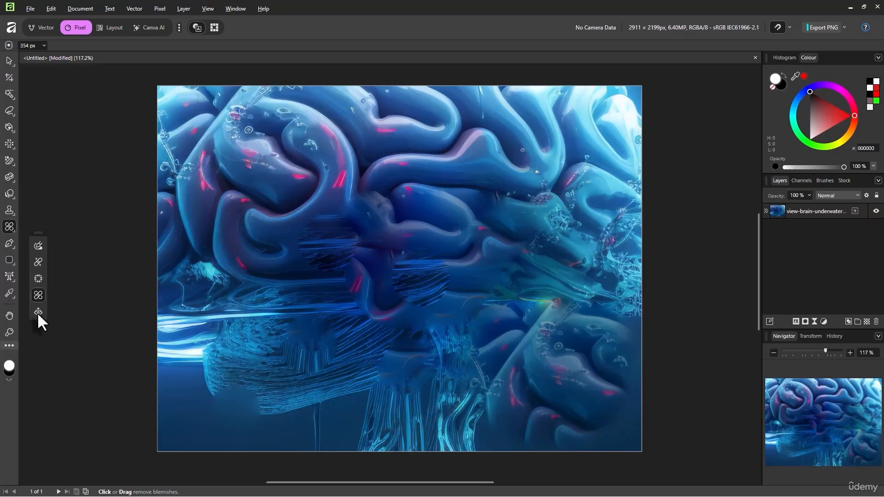
click(37, 312)
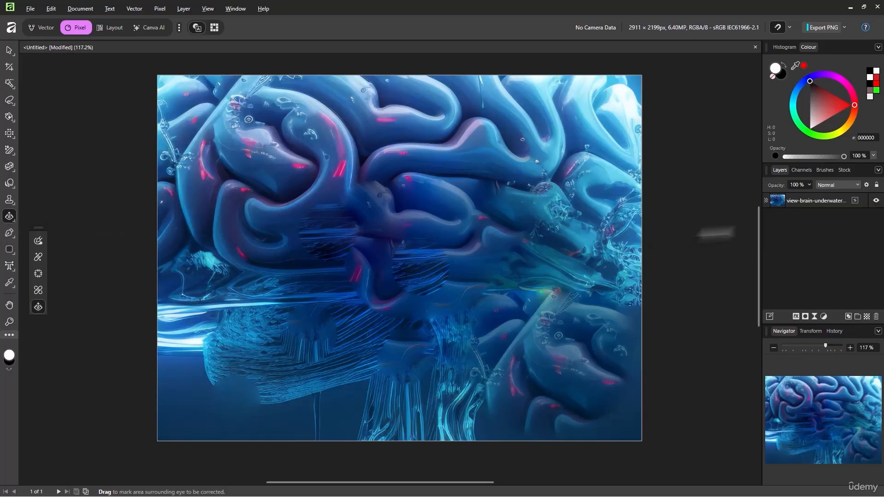
Step: Delete the brain image layer to clear the canvas, and activate the Pen Tool
click(803, 226)
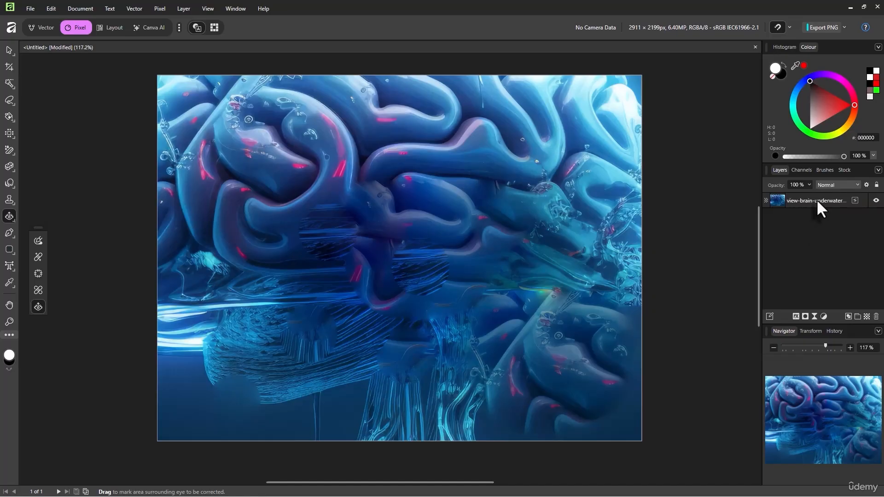
key(Delete)
key(p)
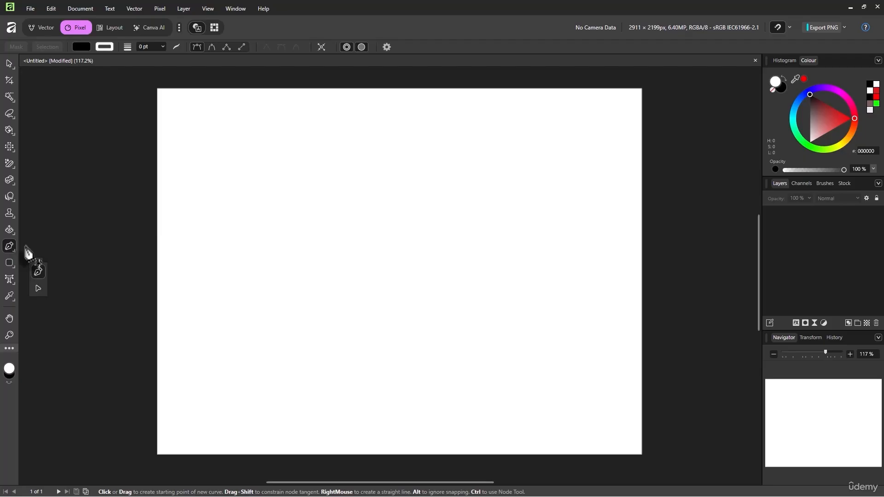
click(13, 249)
click(29, 245)
Step: Draw a large black-filled curved shape across the canvas and a small second curve at its upper right
drag(275, 205, 325, 111)
drag(272, 169, 310, 197)
drag(512, 143, 479, 187)
click(462, 159)
drag(512, 144, 486, 104)
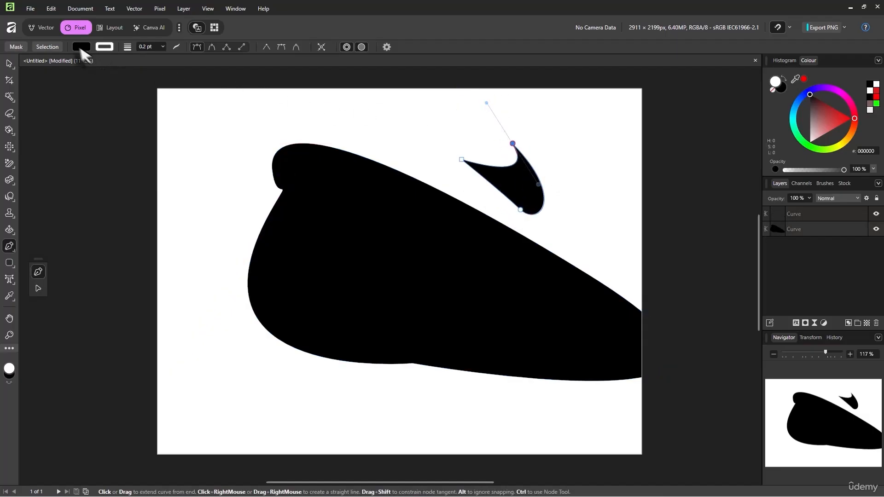
Step: Give the small curve a light green stroke (RGB 131, 255, 137) with a width of 15.4 pt
click(81, 47)
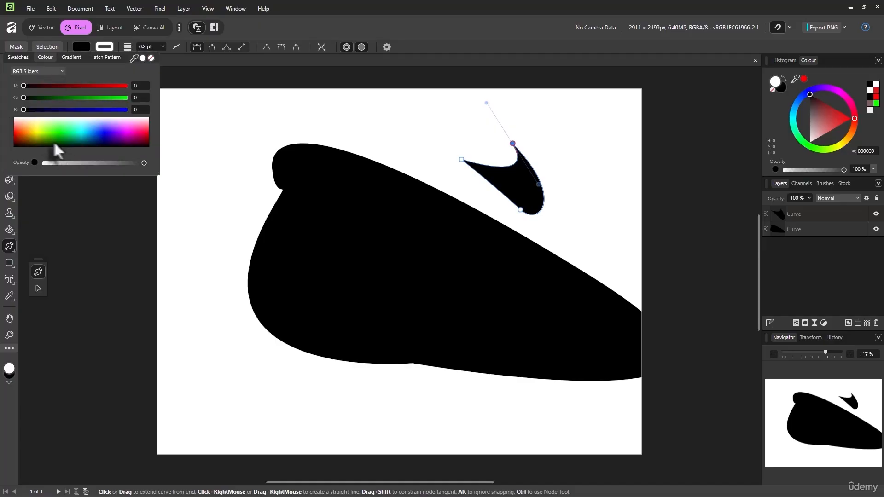
mouse_move(87, 161)
mouse_down()
mouse_move(45, 169)
mouse_move(188, 162)
mouse_up()
click(104, 45)
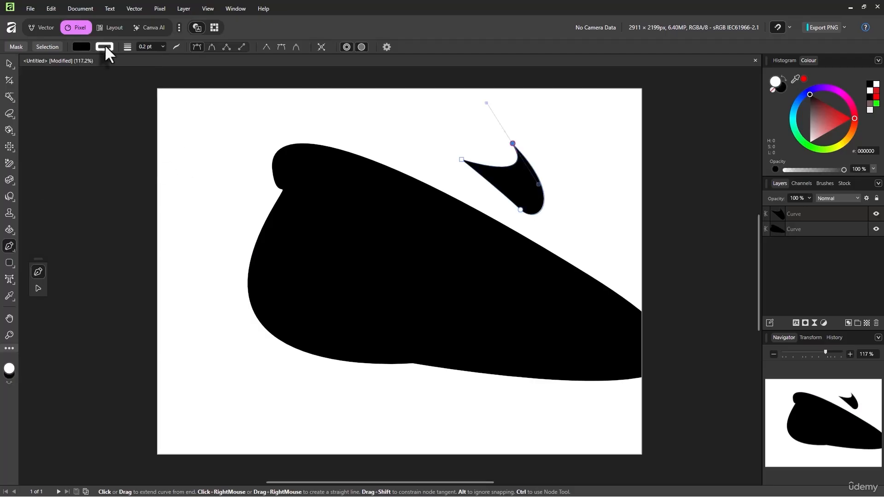
click(81, 129)
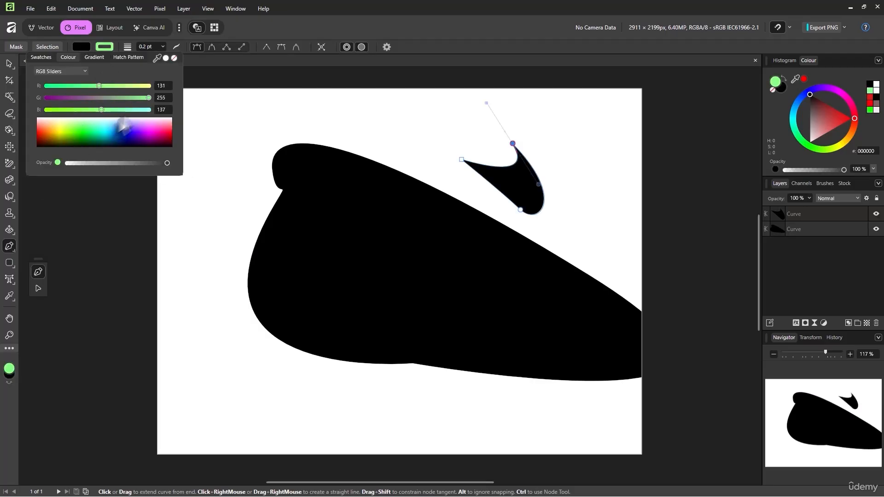
click(158, 49)
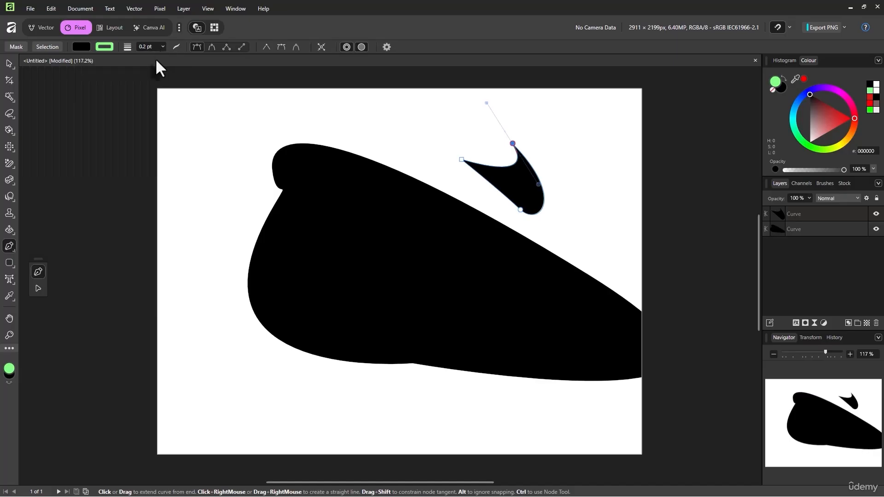
drag(195, 64, 191, 60)
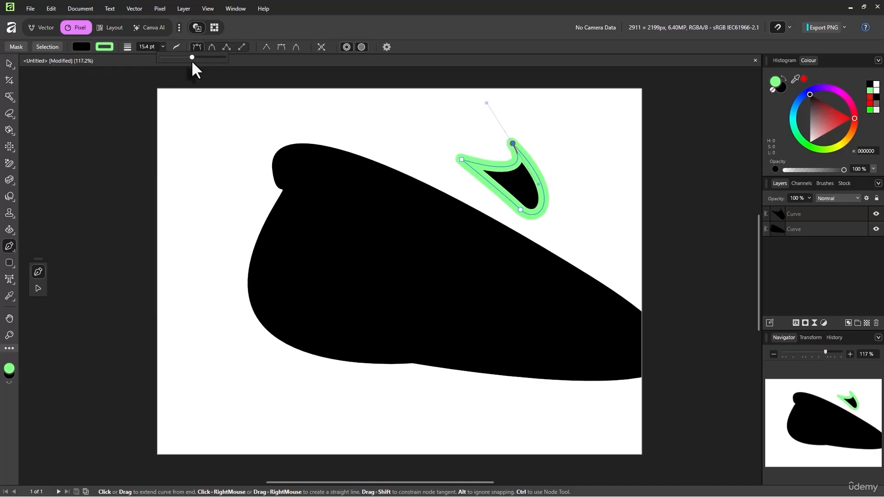
Step: Extend the green-stroked curve with five more points, looping around its right side back to its own edge
click(525, 120)
click(575, 156)
click(600, 214)
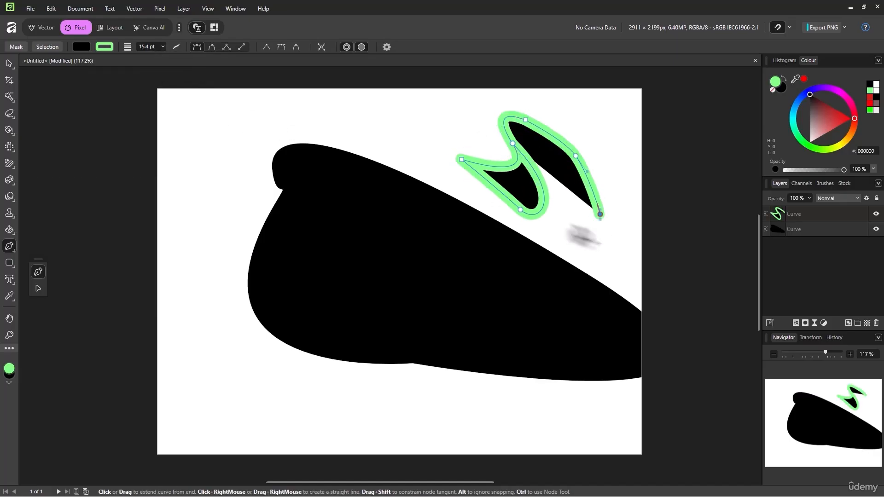
click(554, 221)
click(543, 208)
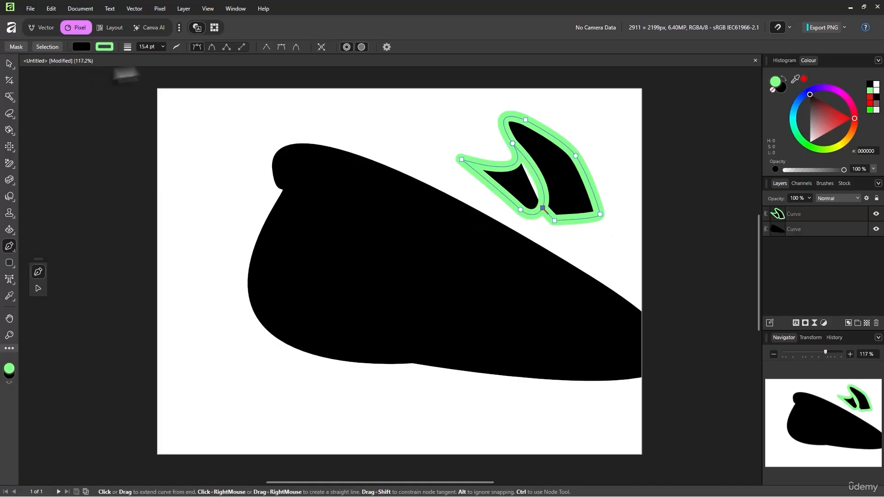
Step: Select the large black shape with the Node Tool and move its left-hand node down and outward
right_click(13, 246)
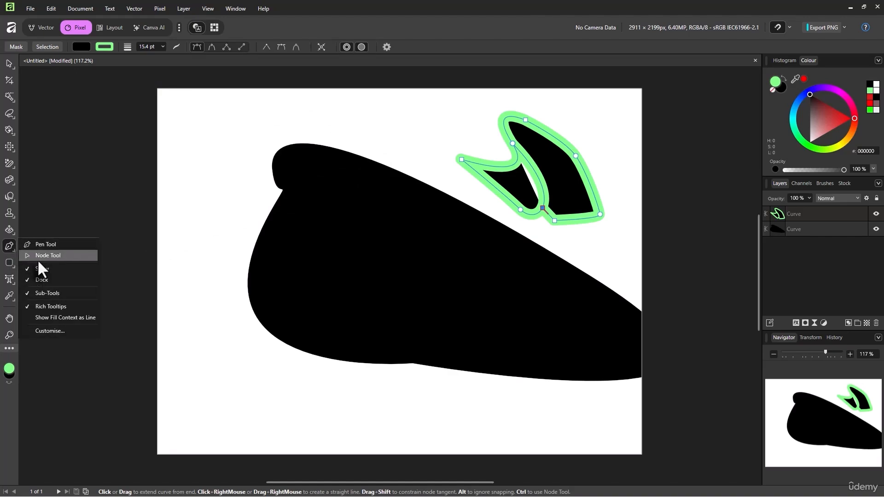
click(40, 256)
drag(211, 153, 377, 269)
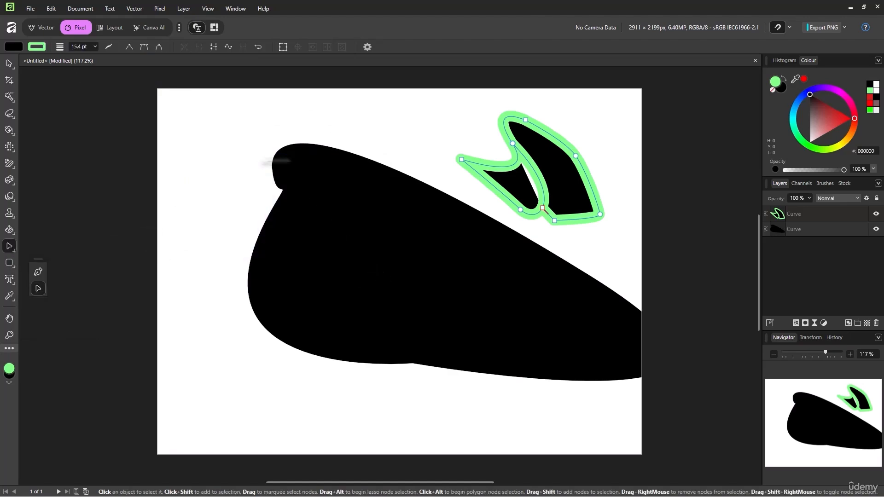
click(261, 162)
click(368, 244)
drag(275, 205, 218, 271)
click(288, 220)
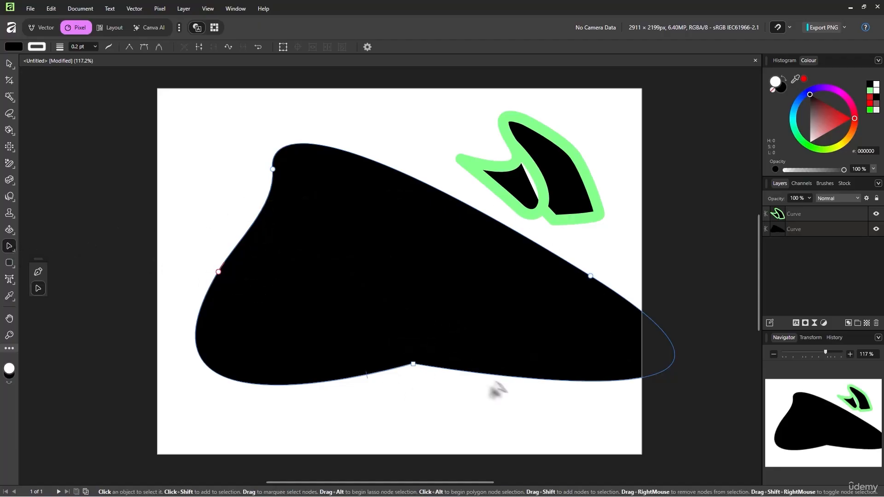
Step: Move the black shape's bottom middle node down, and draw a rectangle over the shape's upper-left part with the Rectangle Tool
drag(413, 363, 415, 418)
click(14, 262)
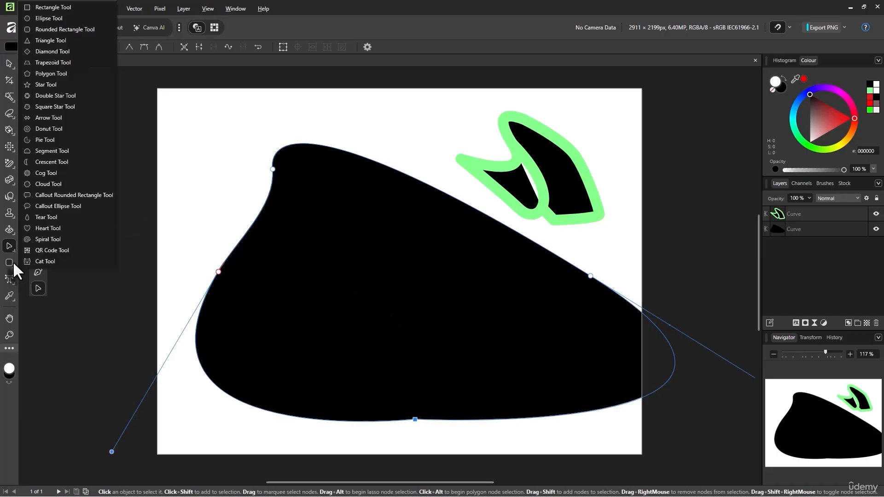
click(79, 9)
drag(195, 123, 581, 421)
drag(435, 317, 425, 266)
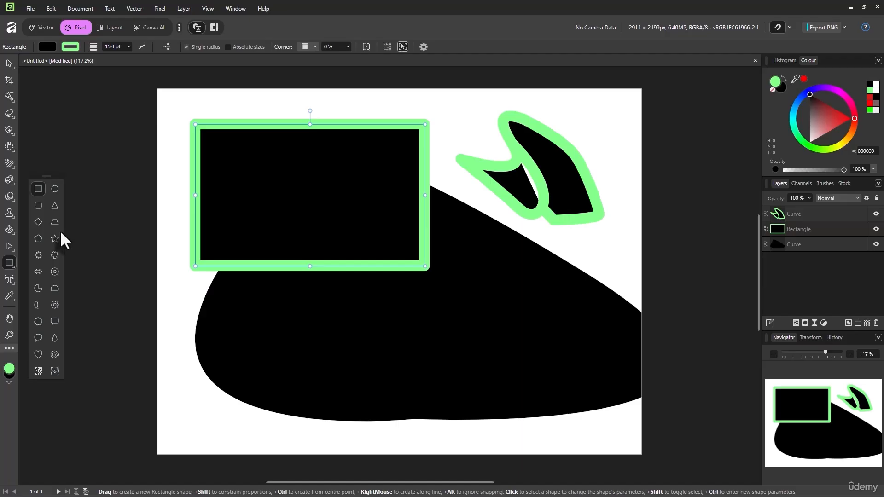
Step: Delete the rectangle and both curves to clear the canvas
click(815, 228)
click(825, 219)
key(Delete)
key(Delete)
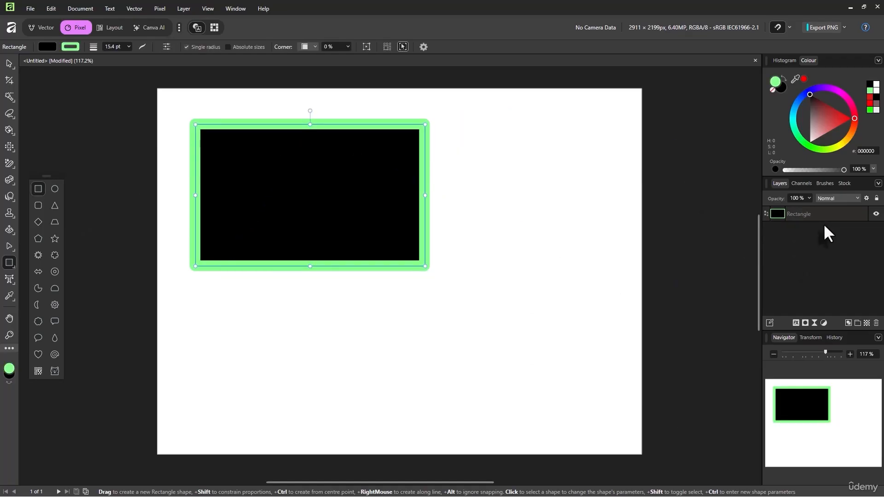
key(Delete)
Step: Add Arial art text reading "dsfsfs" at about 306.8 pt on the empty canvas
click(9, 279)
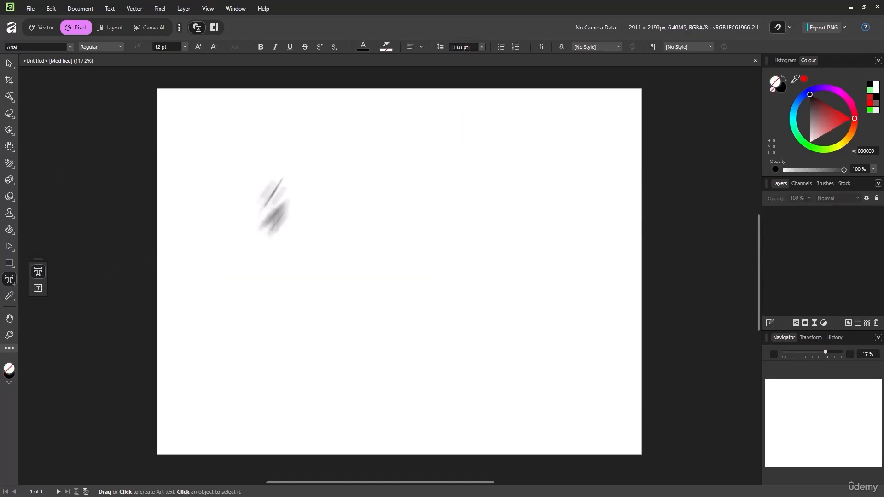
drag(226, 152, 437, 304)
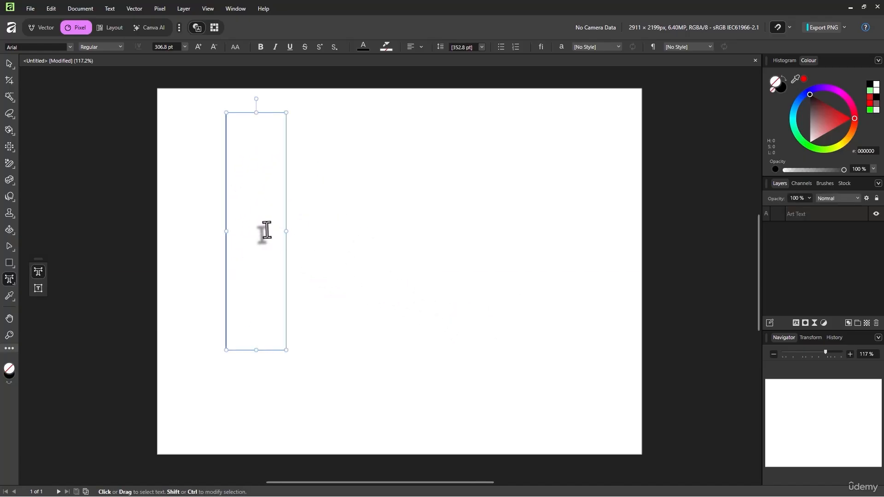
text(dsfsfs)
drag(247, 277, 511, 286)
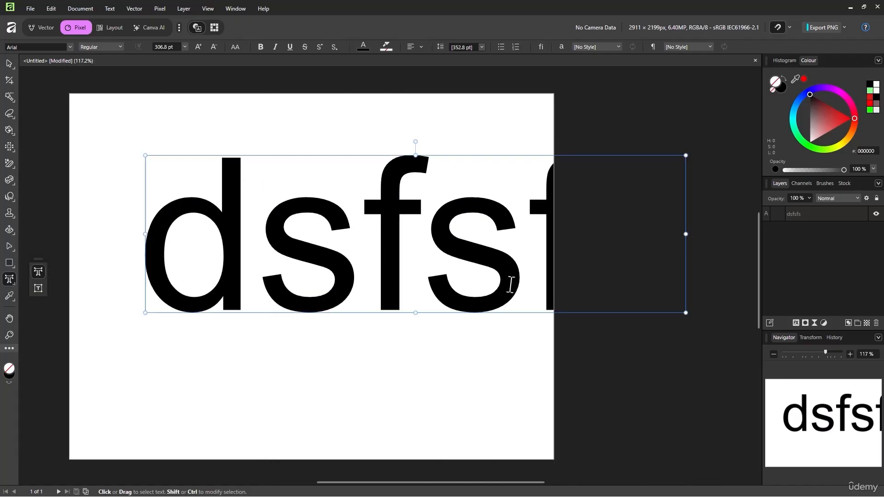
Step: Shorten the art text to "dsfs" and scale it down slightly so it fits within the canvas
scroll(511, 286, down, 2)
click(520, 278)
key(BackSpace)
key(BackSpace)
click(508, 278)
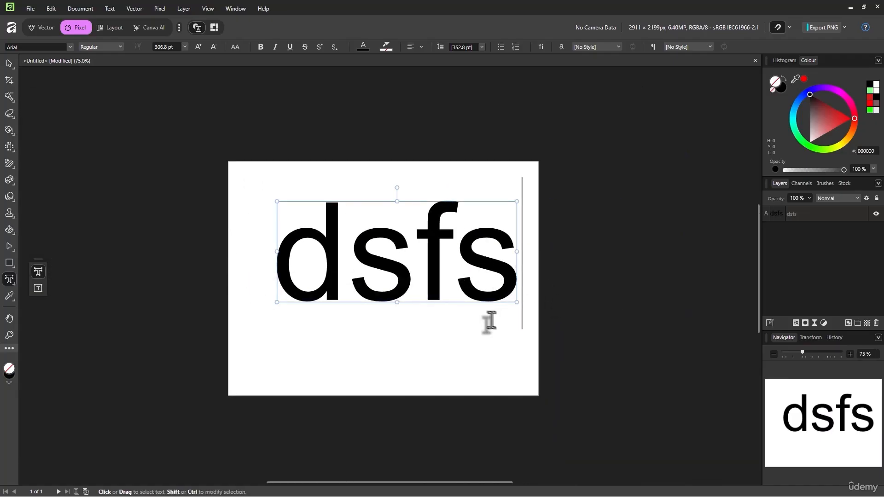
drag(514, 302, 432, 266)
drag(387, 290, 484, 299)
Step: Draw a text frame below the art text and enter "kuhgfdfhgu" in it with the Frame Text Tool
click(40, 288)
click(39, 288)
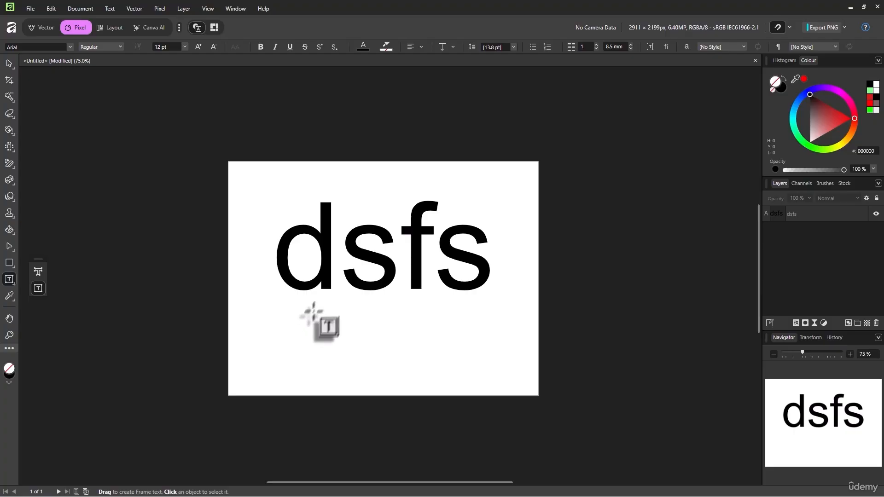
drag(281, 312, 467, 390)
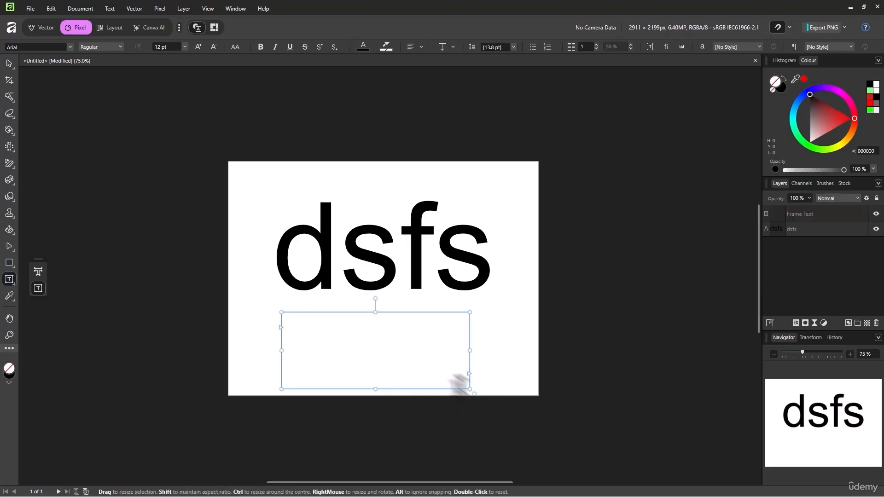
text(kuhgfdfhgu)
Step: Select all the text in the frame and narrow the text frame to about three quarters of its width
key(ctrl+a)
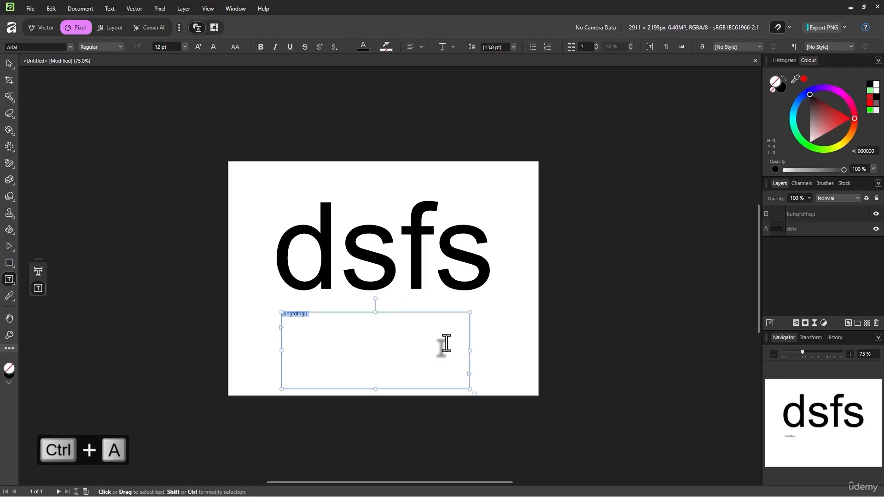
key(ctrl+bracketright)
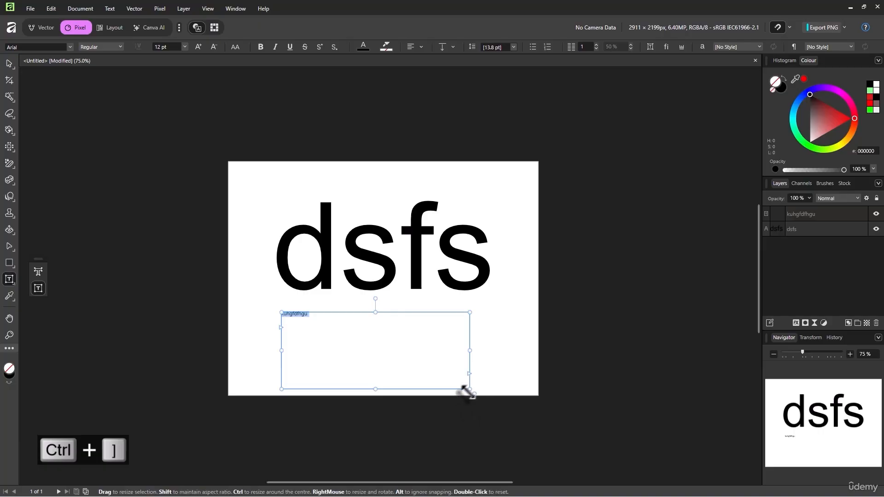
drag(469, 389, 420, 384)
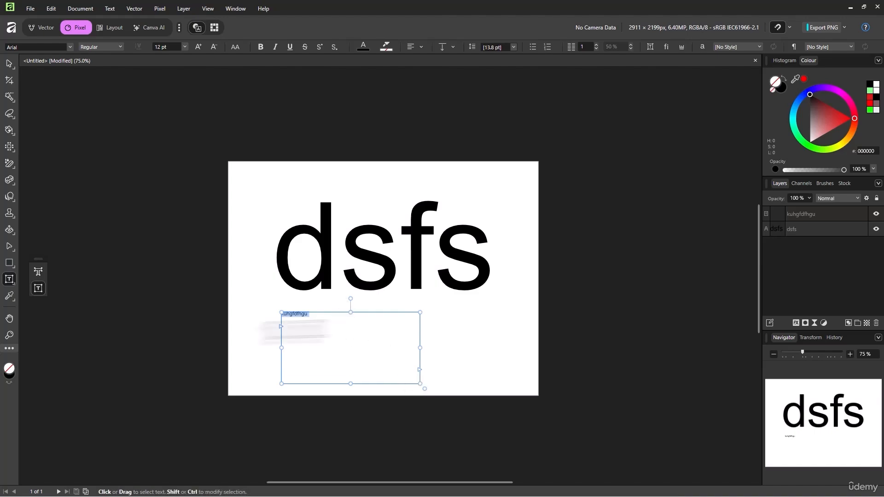
Step: Sample the black colour of the large "dsfs" text with the Colour Picker
click(7, 297)
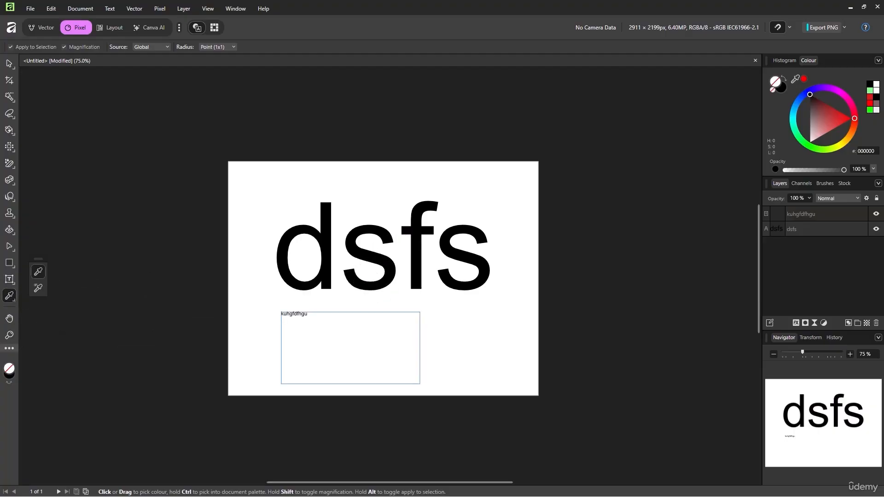
click(383, 281)
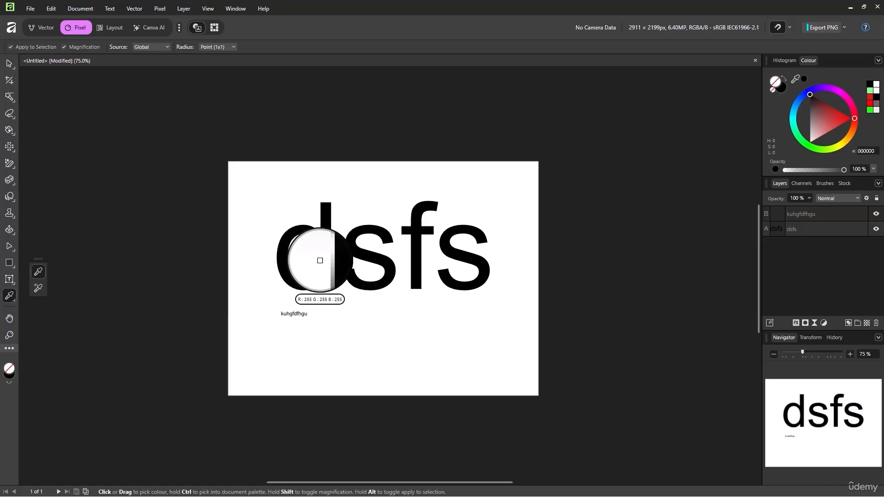
Step: Pan the canvas with the View Tool and zoom in to about 139% with the Zoom Tool
click(9, 318)
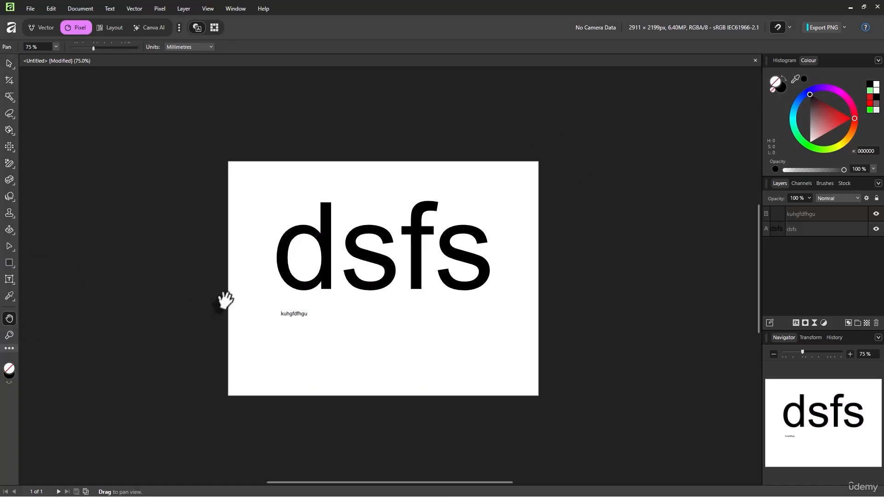
scroll(411, 312, up, 1)
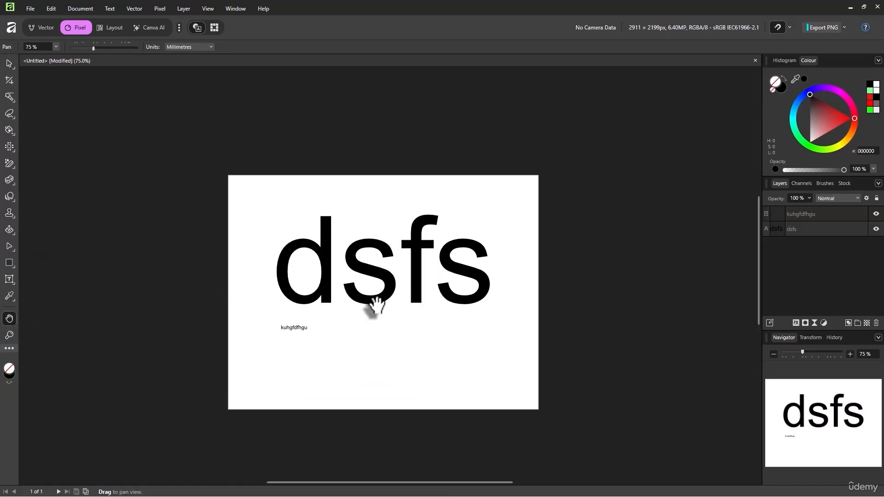
scroll(376, 304, up, 2)
drag(371, 325, 389, 310)
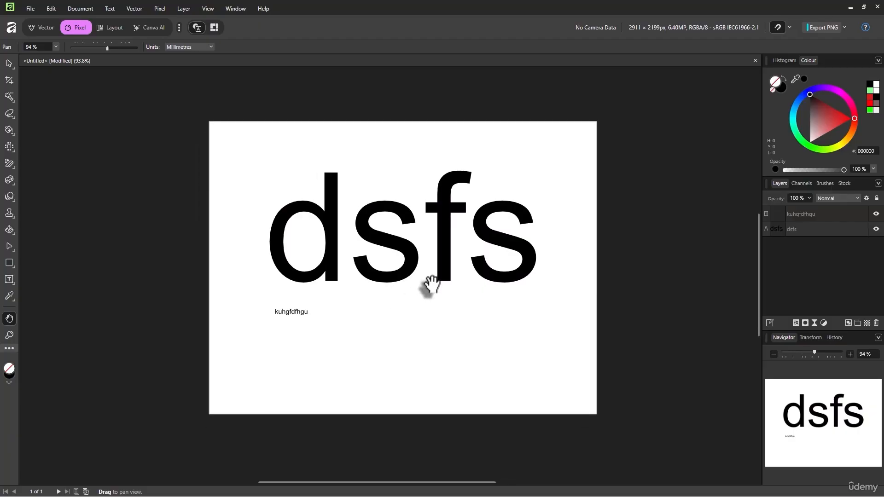
drag(435, 272, 375, 208)
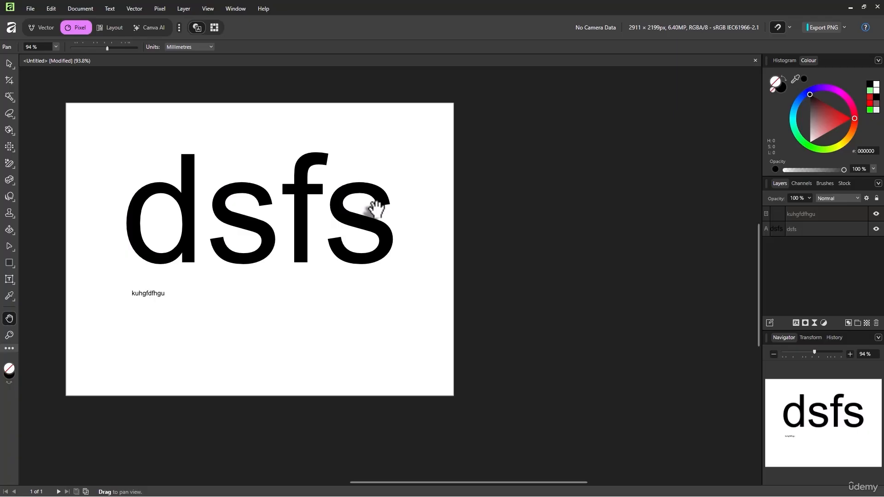
click(10, 336)
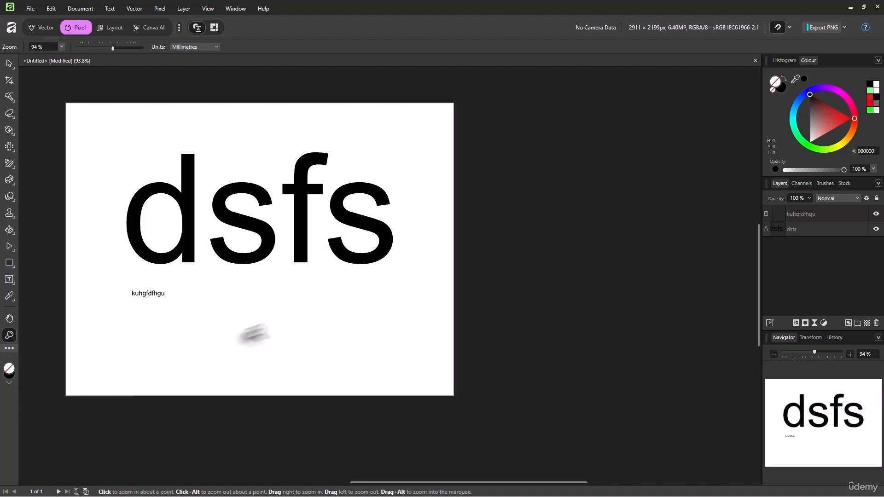
mouse_move(264, 301)
mouse_down()
mouse_move(316, 294)
mouse_move(236, 291)
mouse_move(255, 288)
mouse_up()
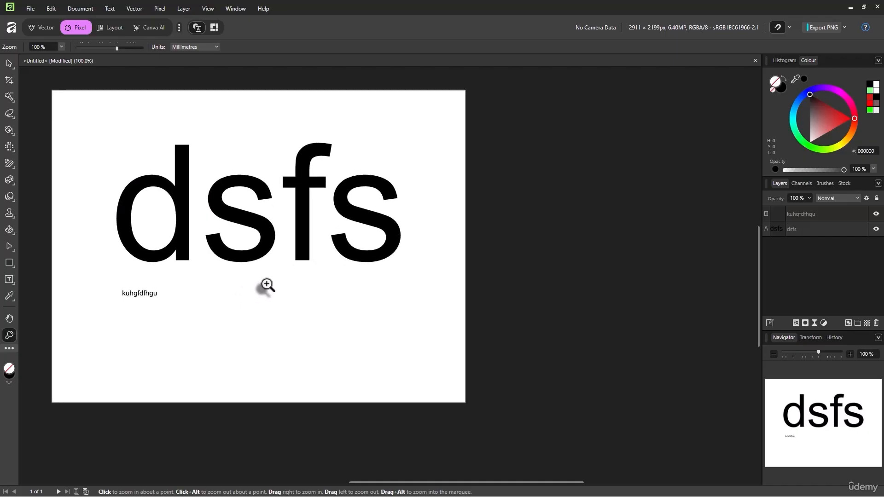
drag(250, 290, 325, 290)
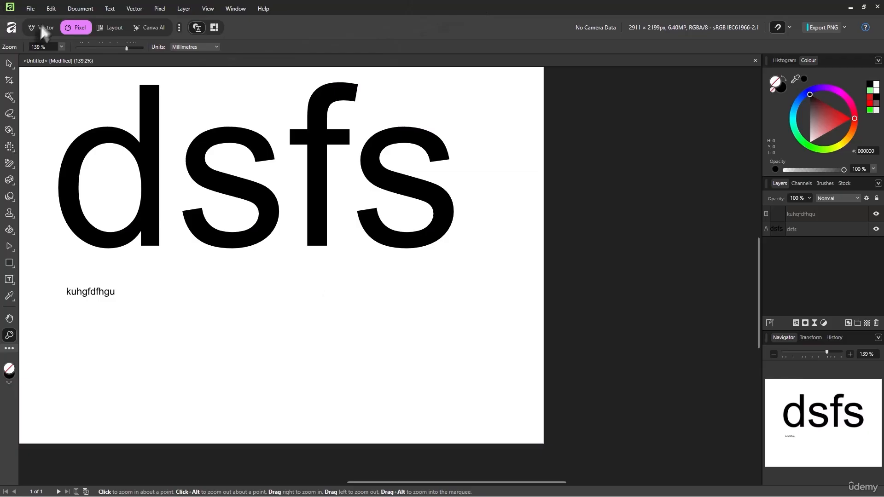
click(29, 9)
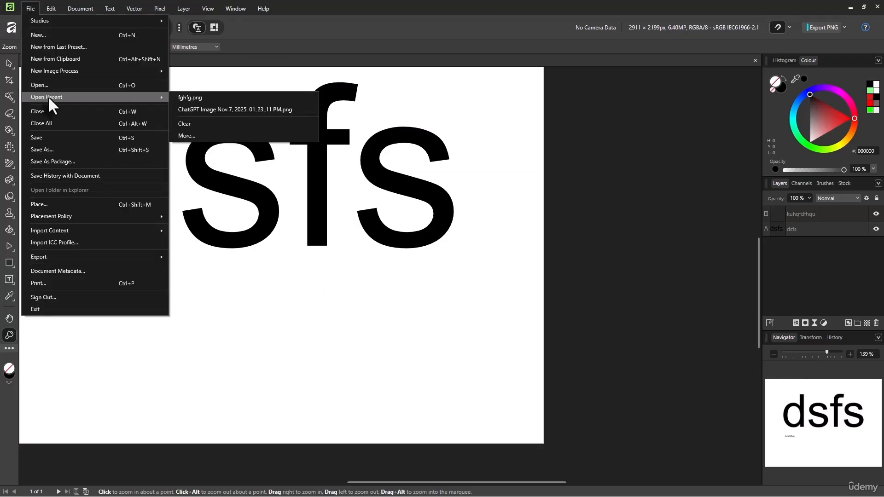
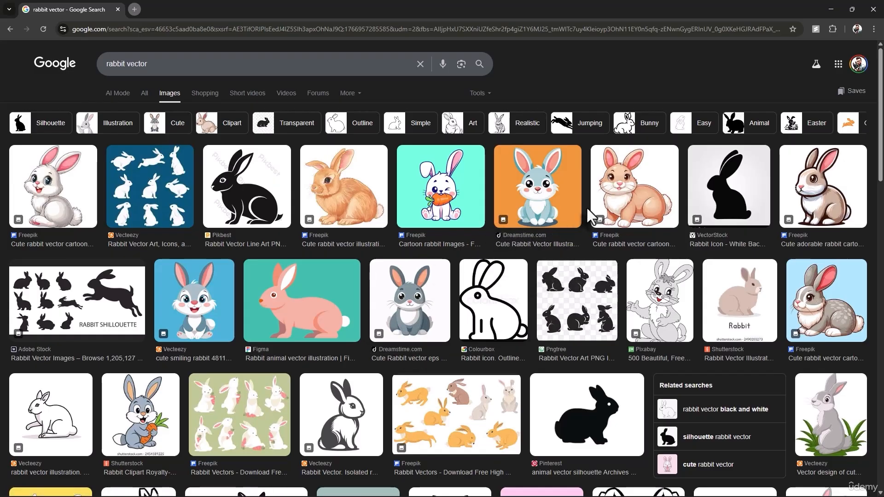
Step: Open the Vecteezy cute smiling rabbit on a blue background from the rabbit vector image results and copy the image
scroll(589, 215, down, 2)
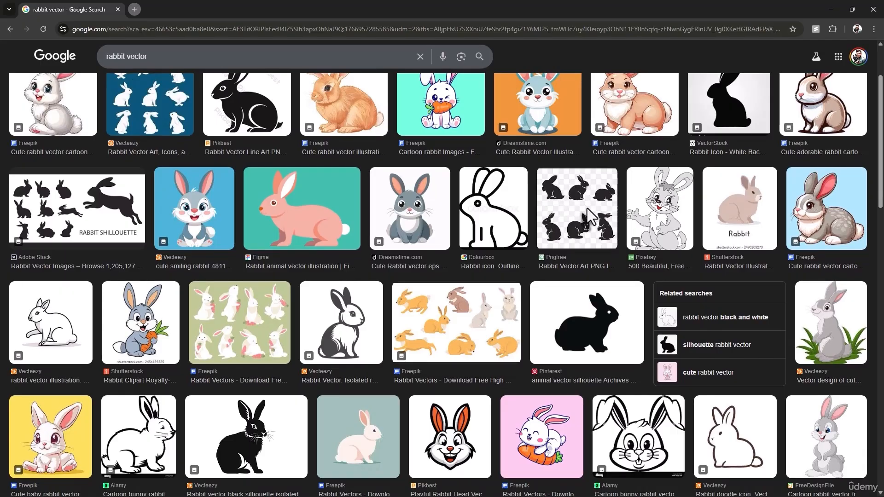
click(202, 207)
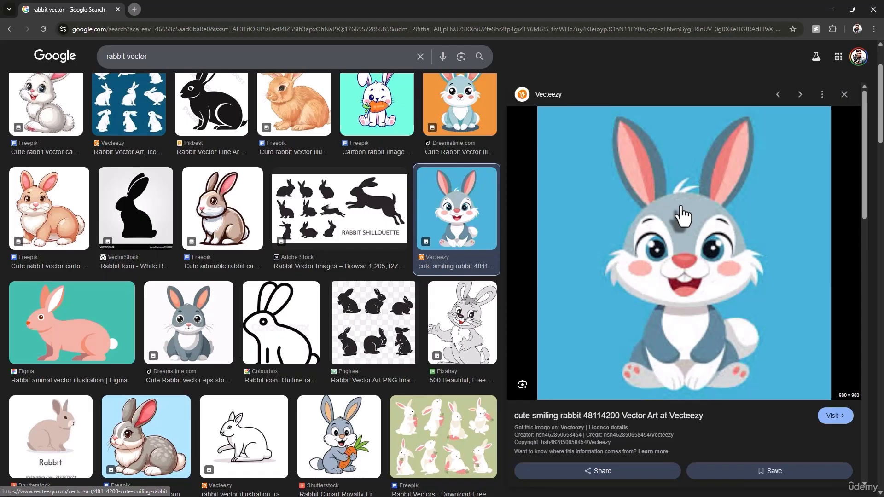
right_click(693, 252)
click(765, 430)
Step: Switch to Affinity, paste the rabbit image into the blank document, enlarge it to about 257 × 257 mm and centre it on the page
key(alt+Tab)
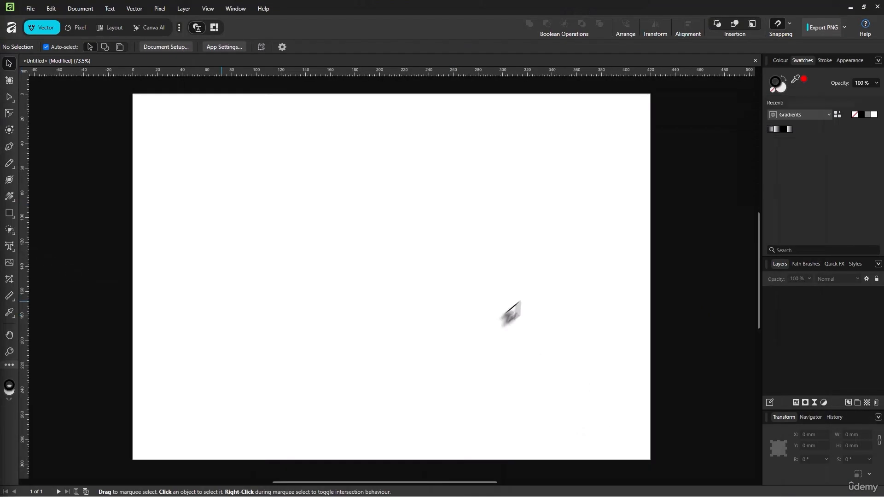
key(ctrl+v)
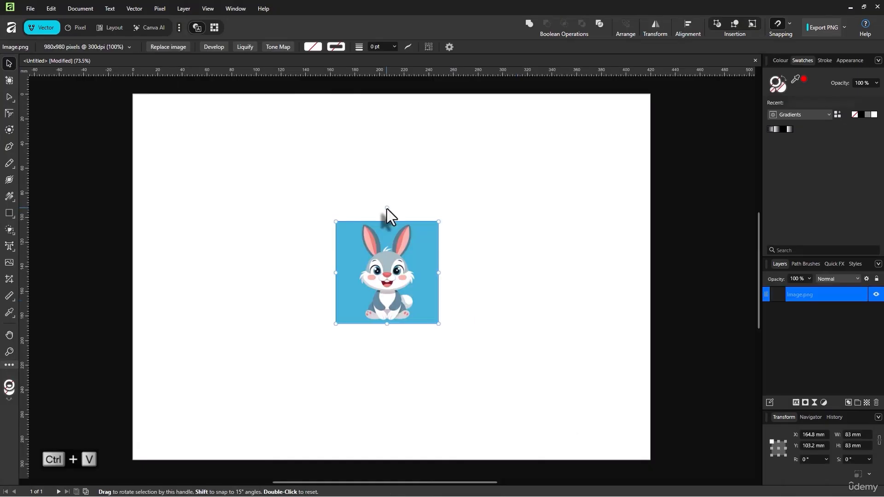
drag(438, 323, 546, 440)
drag(511, 408, 510, 391)
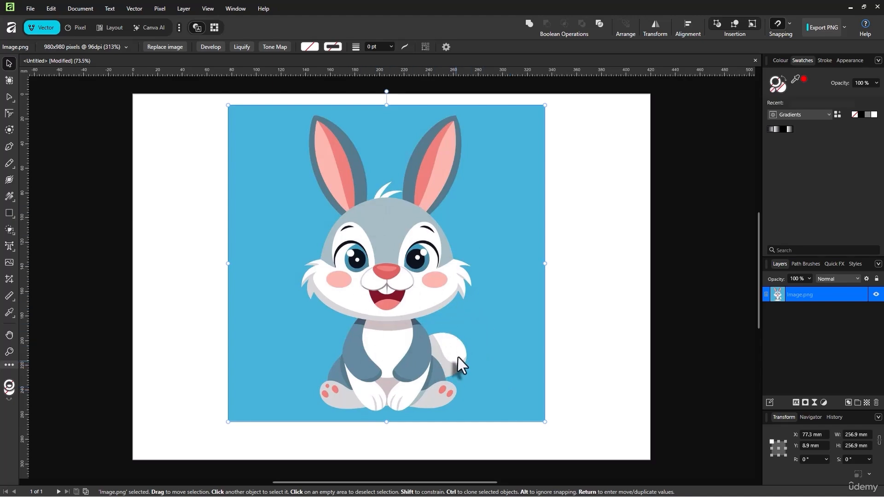
Step: Open Image Trace for the pasted rabbit image on the blue background
scroll(416, 244, up, 5)
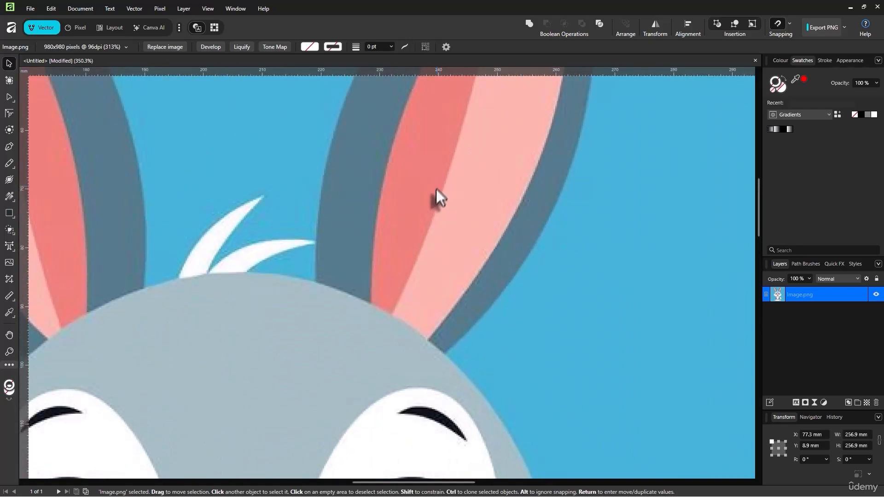
scroll(434, 205, up, 5)
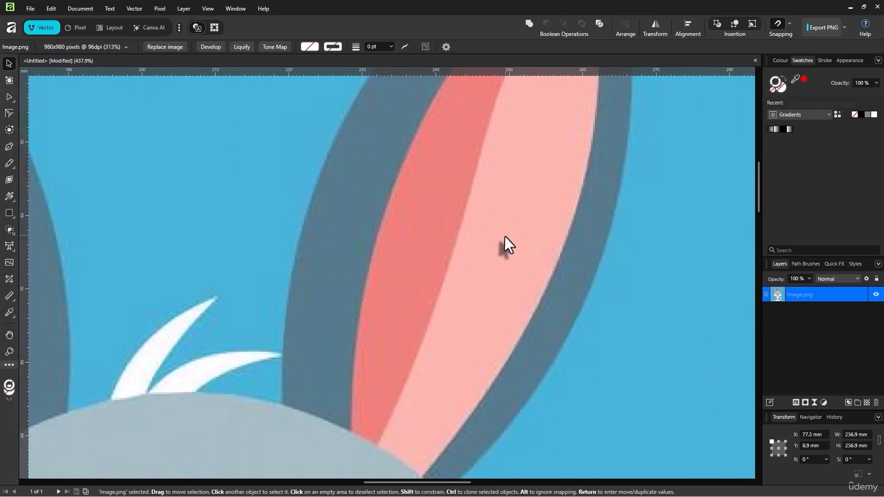
scroll(372, 214, down, 4)
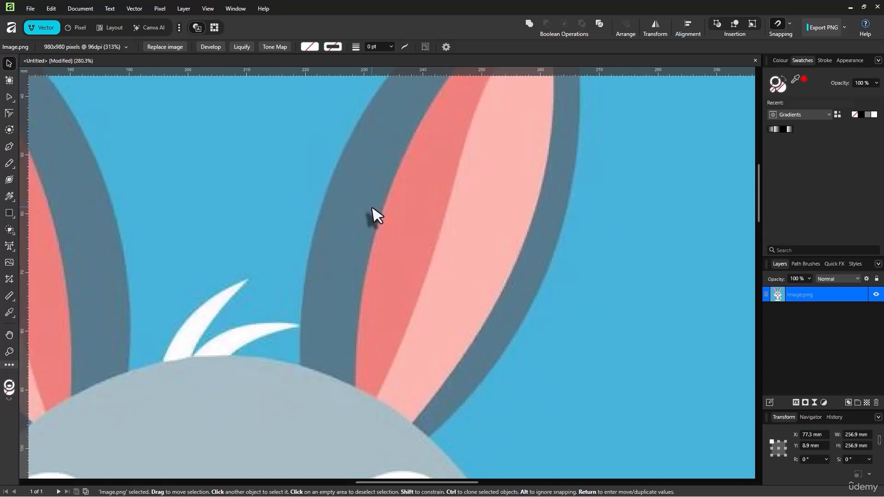
scroll(372, 202, down, 6)
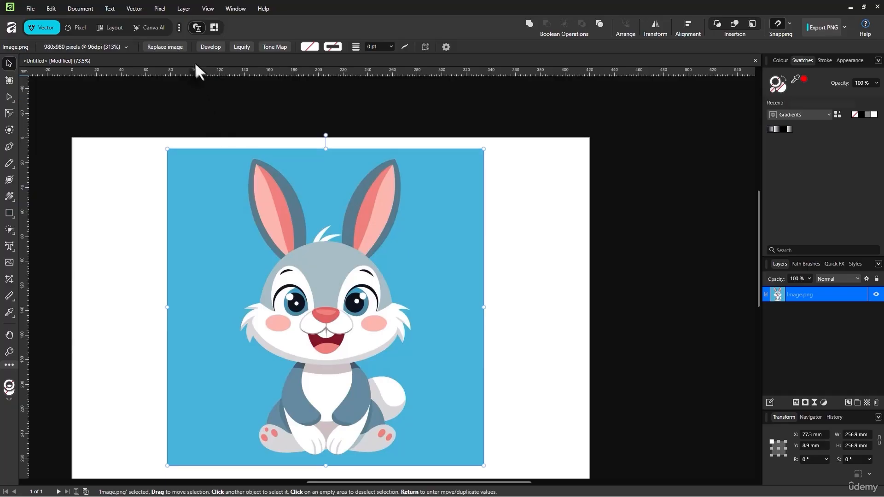
click(134, 7)
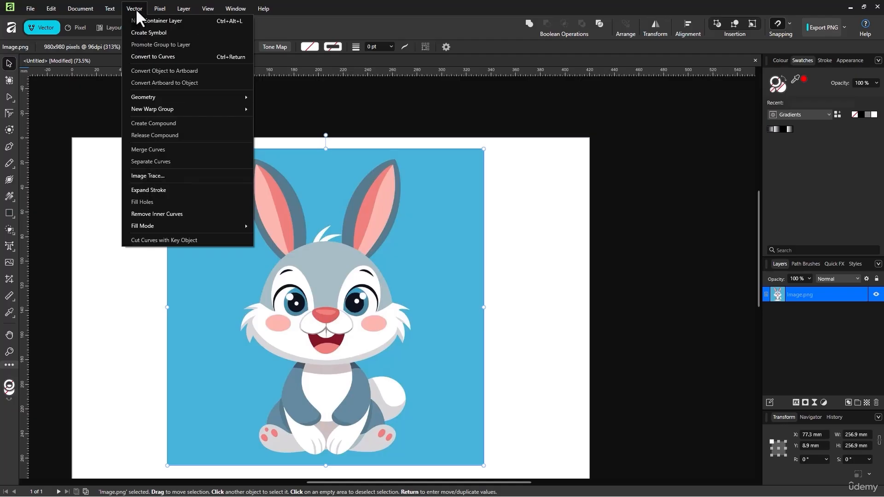
click(152, 177)
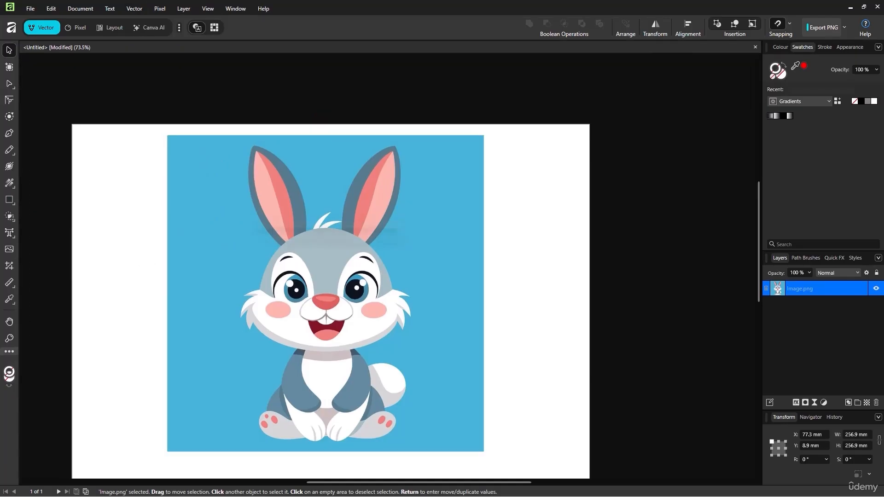
Step: Set the trace's Edge Threshold to 90% and Curve Fitting Tolerance to 100%, and apply it to the rabbit image
scroll(388, 247, up, 10)
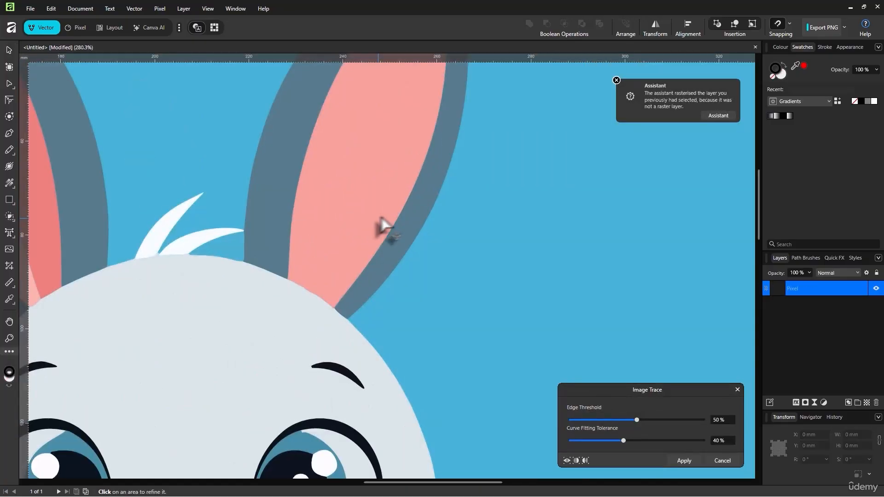
scroll(414, 234, down, 7)
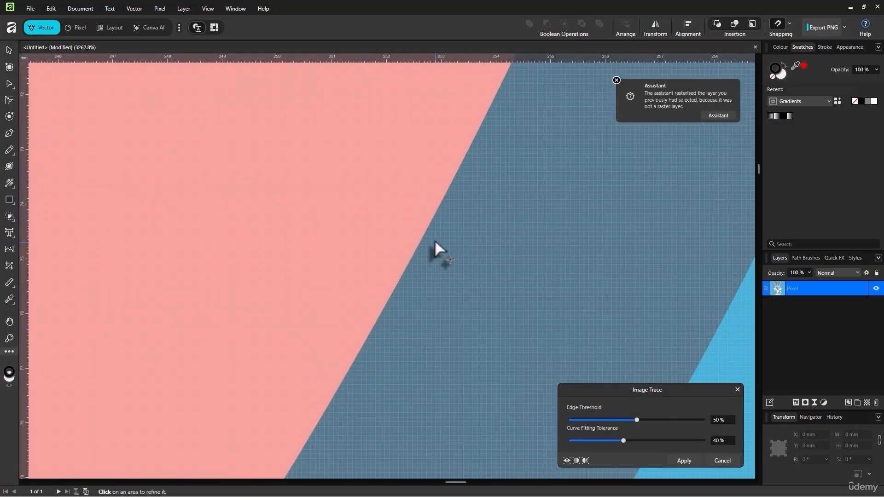
scroll(429, 249, up, 6)
scroll(382, 295, down, 3)
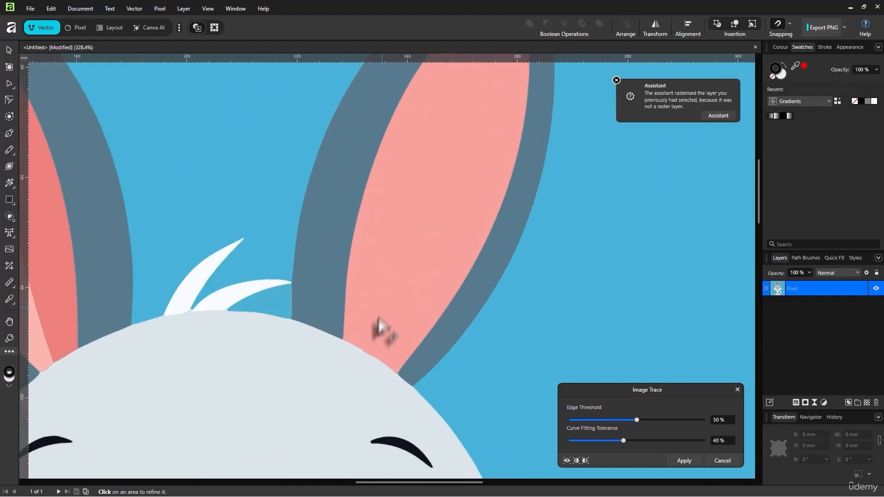
scroll(379, 314, up, 8)
drag(658, 419, 536, 410)
drag(623, 441, 560, 442)
drag(635, 440, 761, 449)
scroll(501, 362, down, 10)
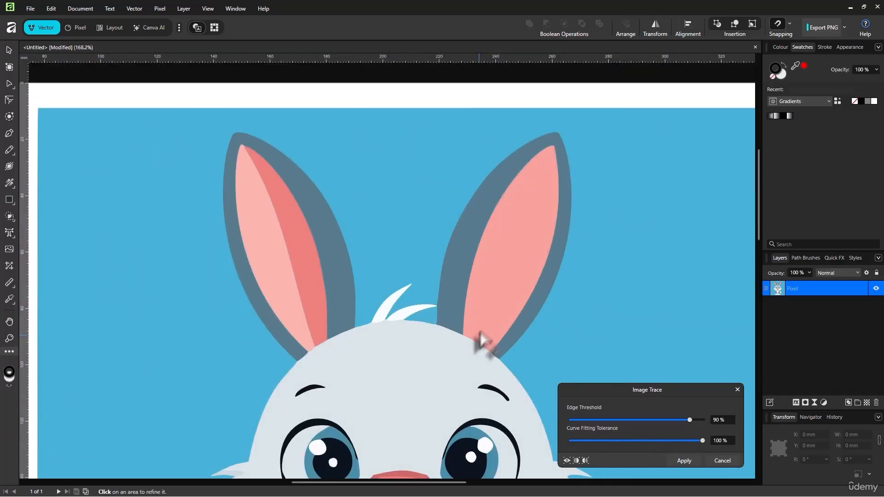
scroll(478, 341, down, 10)
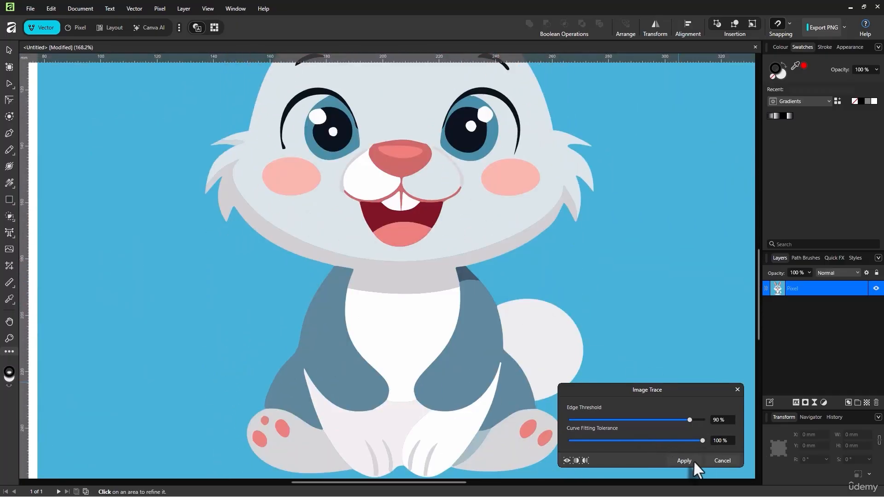
click(683, 461)
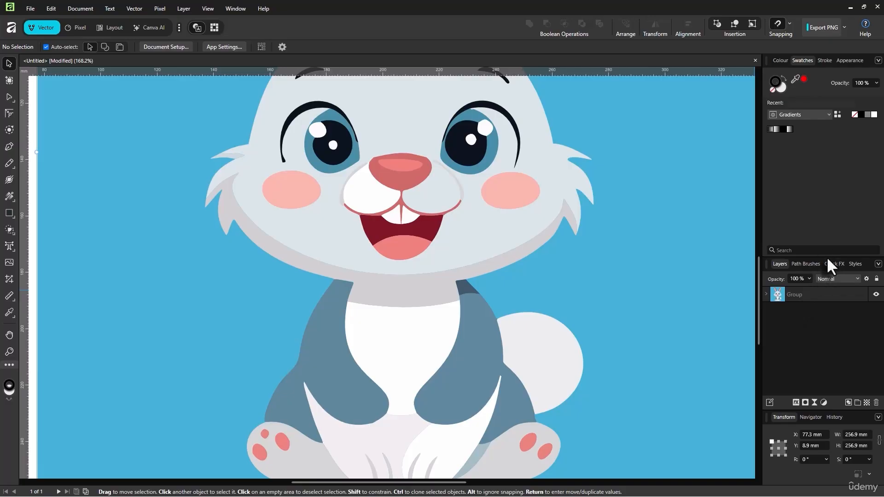
Step: Enlarge the layer list and expand the traced rabbit group to examine its individual curves
drag(827, 256, 829, 131)
click(765, 168)
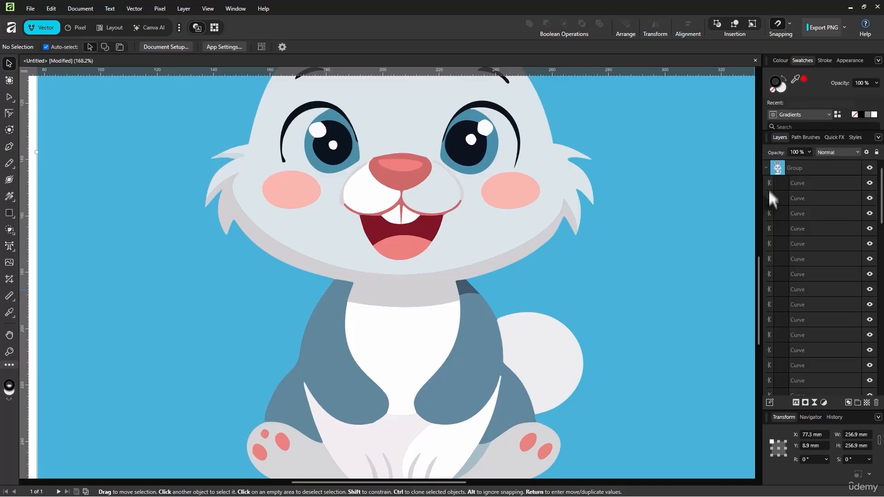
scroll(509, 201, up, 1)
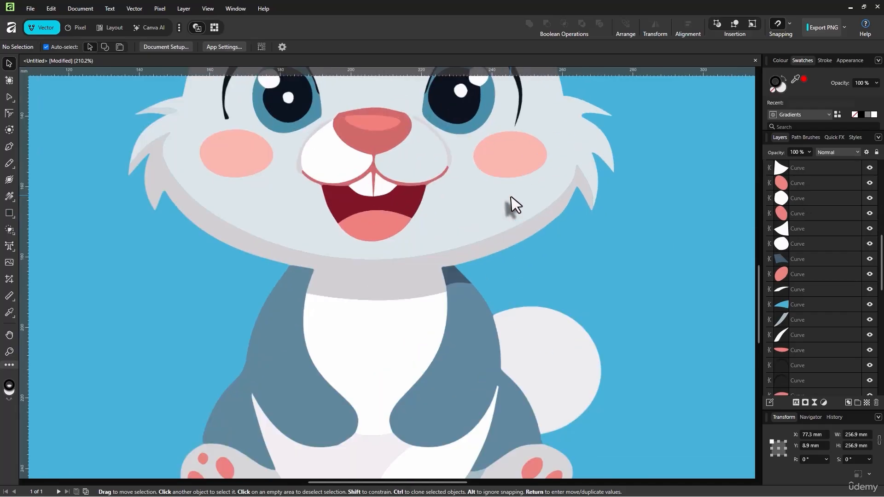
scroll(509, 206, down, 5)
scroll(508, 217, up, 4)
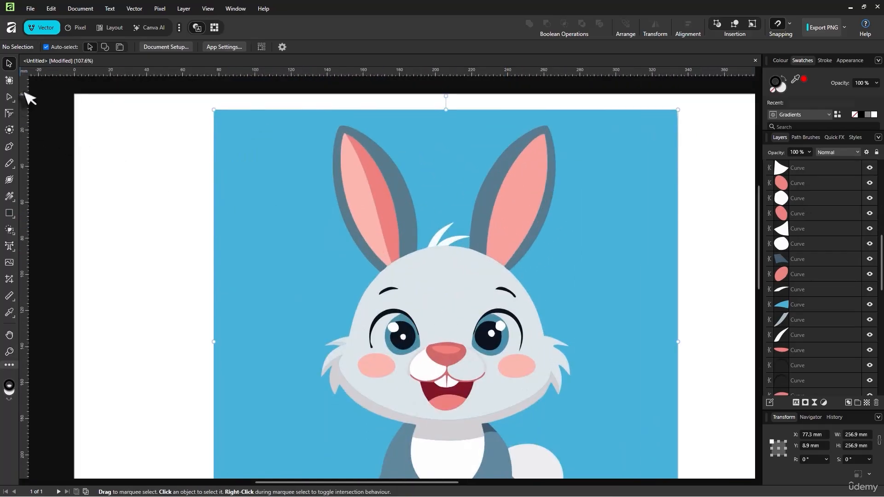
Step: Recolour the inner curve of the rabbit's right-hand ear to dark red
scroll(239, 157, down, 1)
click(520, 170)
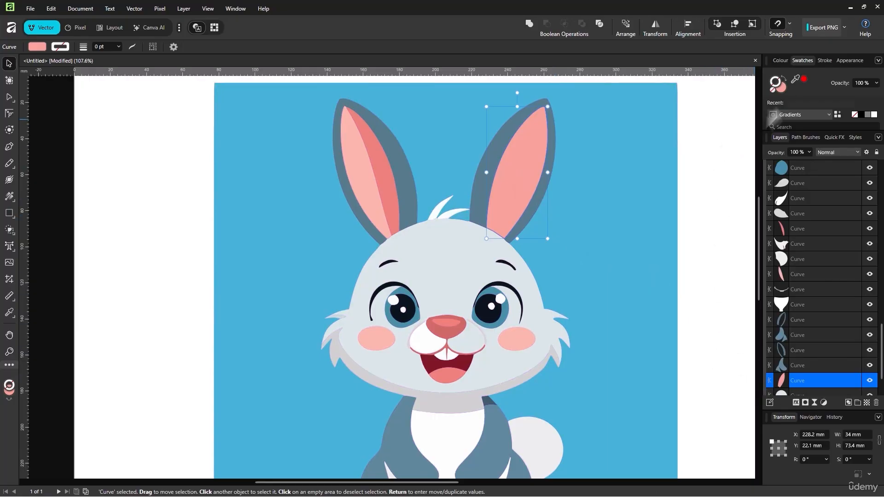
double_click(783, 87)
drag(631, 167, 623, 253)
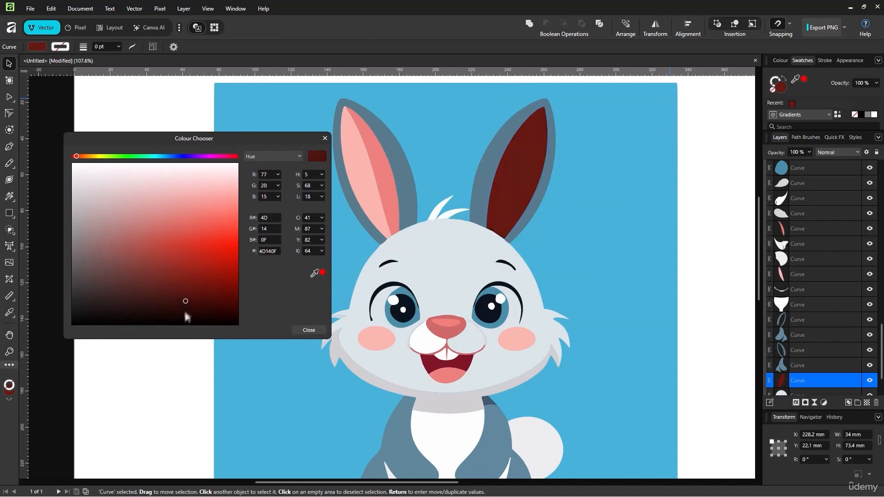
drag(183, 300, 185, 277)
click(325, 139)
Step: Recolour the light pink inner curve of the rabbit's left-hand ear to bright orange-red
click(376, 198)
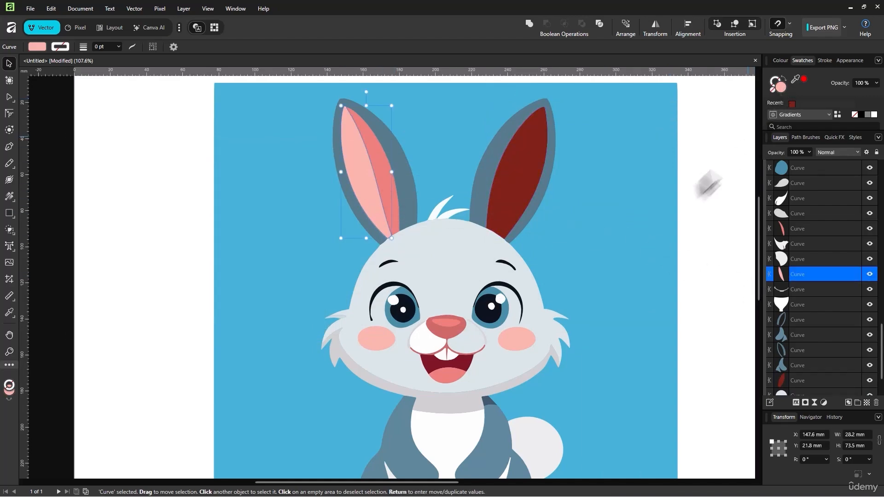
click(781, 86)
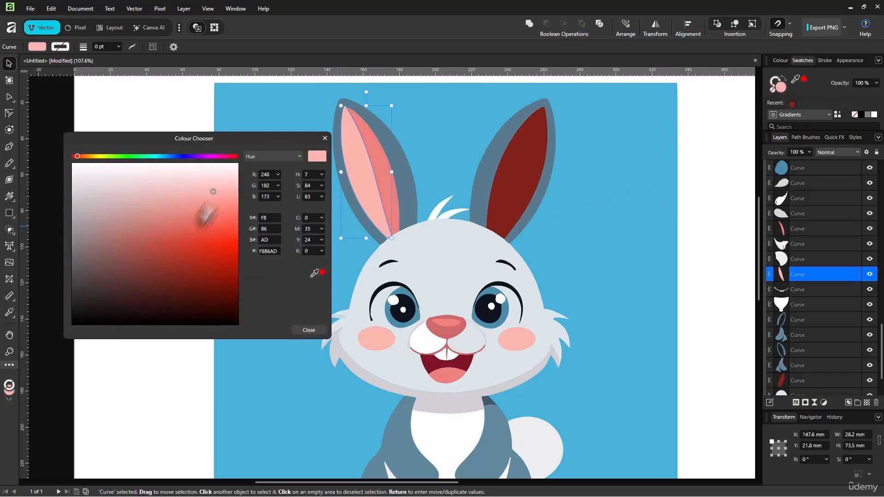
click(208, 227)
click(325, 138)
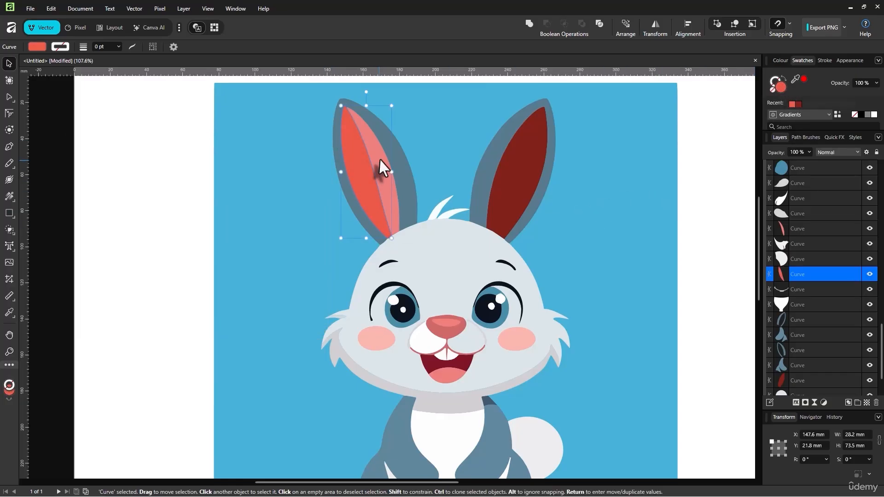
Step: Recolour the darker pink inner curve of the rabbit's left-hand ear to deep dark red
click(381, 168)
click(778, 87)
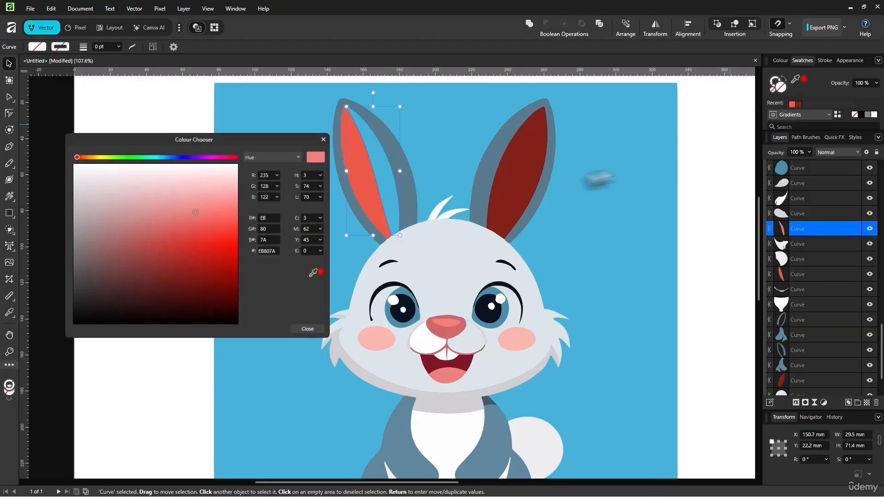
click(211, 283)
click(325, 138)
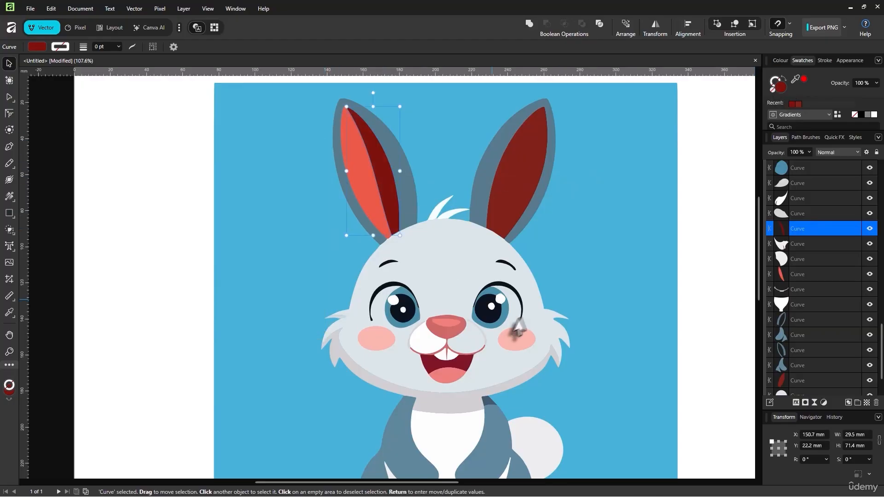
Step: Recolour the rabbit's pale grey head curve to a light peach by shifting its hue to orange
scroll(441, 230, down, 3)
click(444, 207)
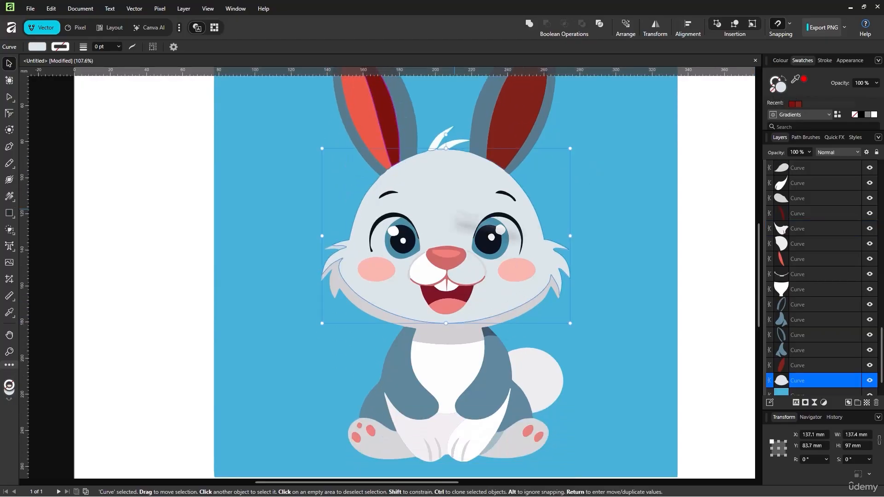
click(778, 88)
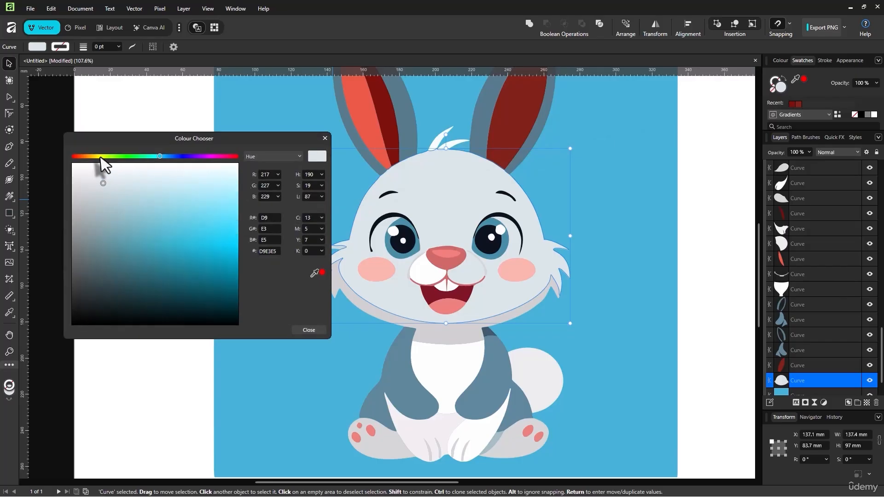
click(91, 156)
drag(148, 188, 194, 191)
click(324, 138)
scroll(373, 176, down, 4)
click(557, 249)
scroll(508, 248, up, 2)
drag(483, 229, 552, 275)
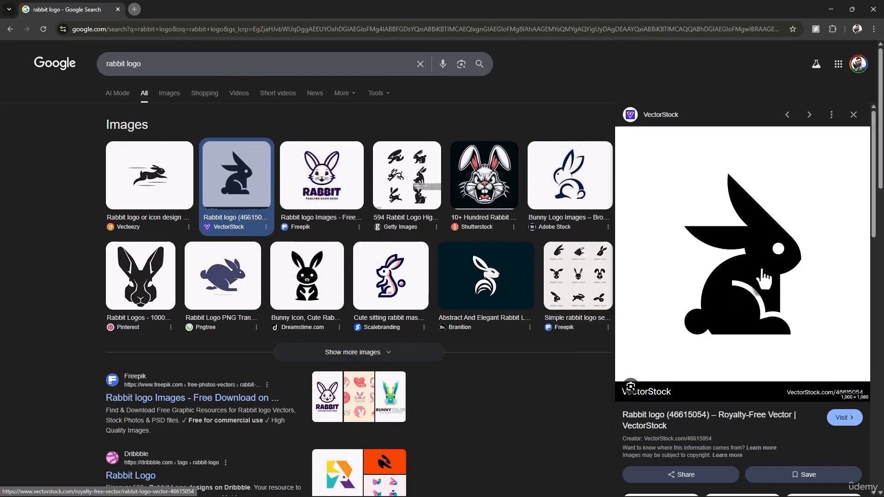
Step: Copy the black VectorStock rabbit logo from the "rabbit logo" image results and paste it into the blank Affinity document
right_click(764, 278)
click(684, 184)
key(alt+Tab)
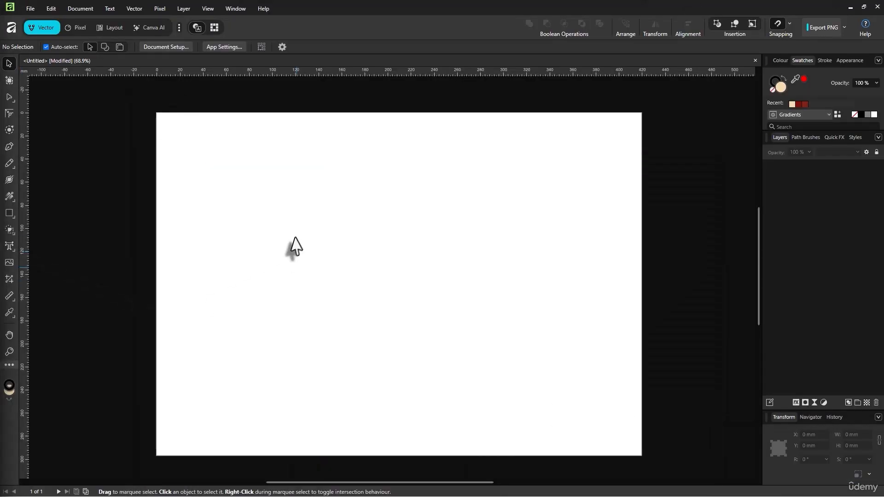
key(ctrl+v)
Step: Enlarge the pasted rabbit logo image to about 357 × 385 mm and centre the rabbit on the page
drag(436, 326, 639, 495)
drag(558, 427, 422, 314)
drag(479, 406, 673, 496)
drag(516, 387, 507, 335)
click(643, 305)
click(441, 269)
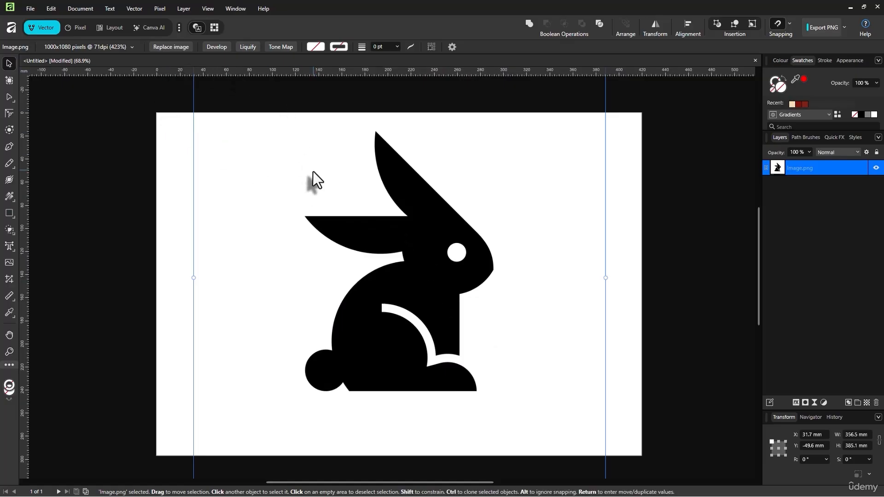
Step: Convert the black rabbit logo to curves with Image Trace at 90% Edge Threshold and 100% Curve Fitting Tolerance
click(136, 11)
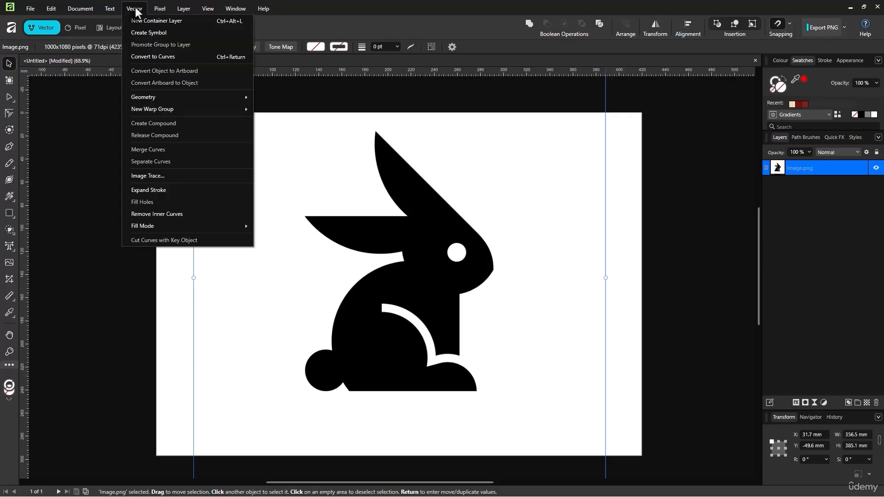
click(148, 175)
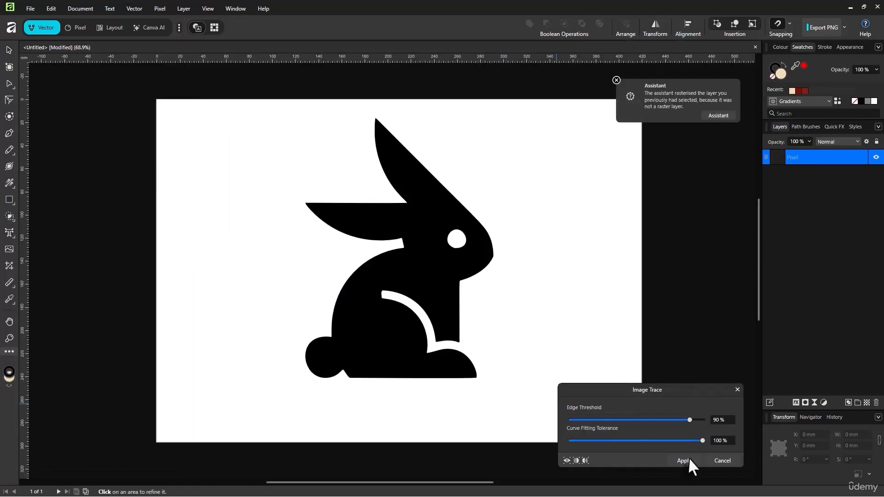
click(687, 457)
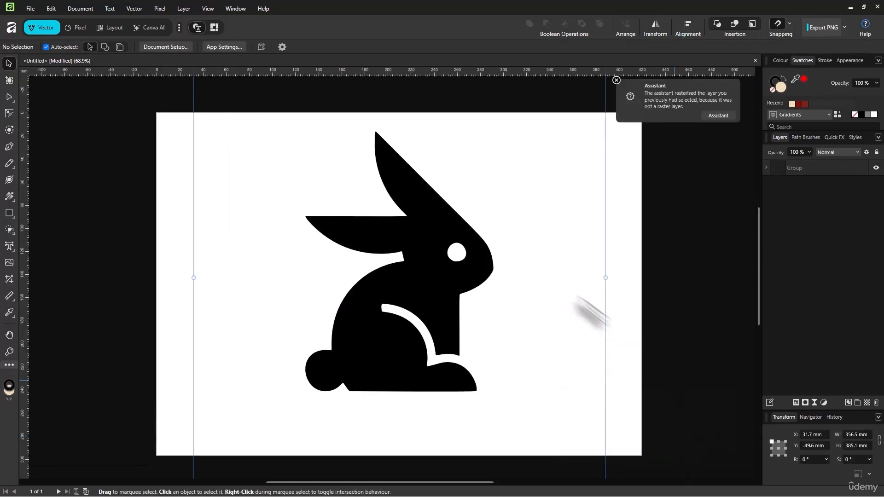
Step: Expand the traced logo group, look through its curves, and undo the trace
click(767, 165)
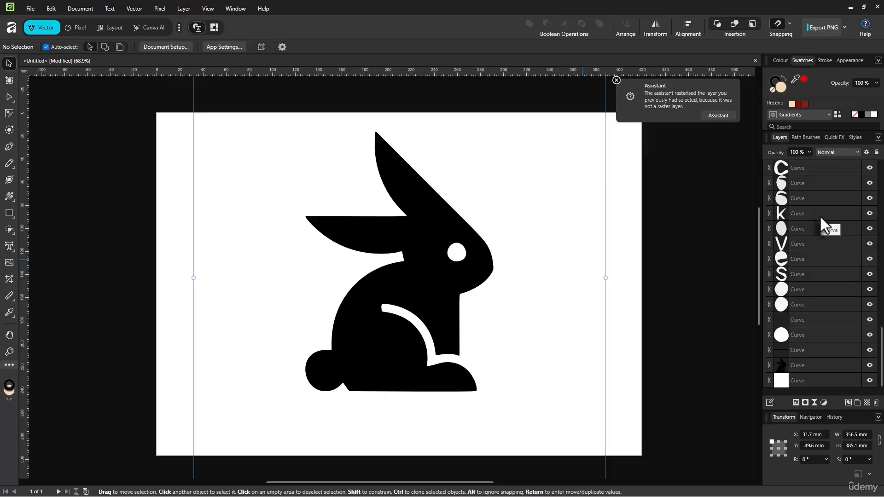
scroll(810, 257, up, 10)
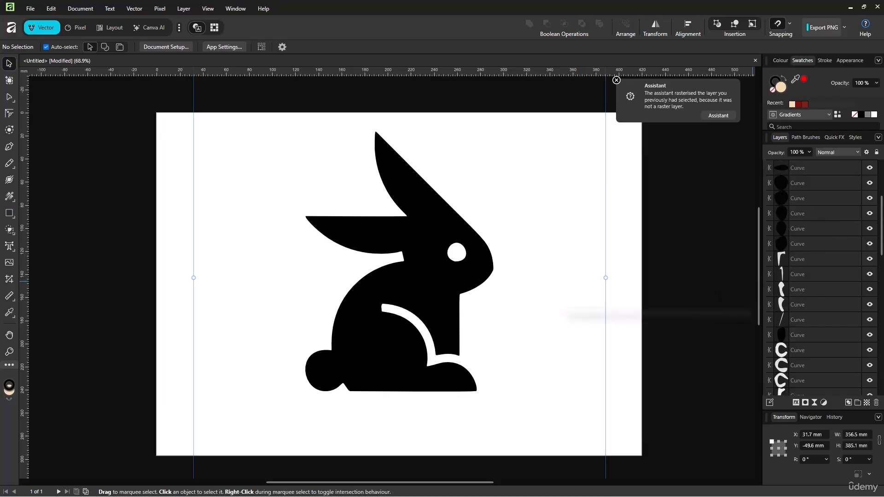
scroll(803, 249, up, 5)
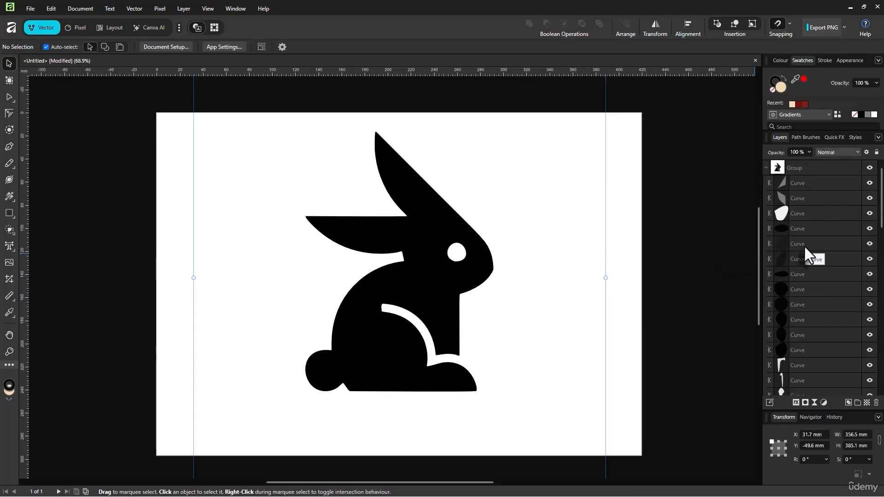
scroll(804, 244, down, 5)
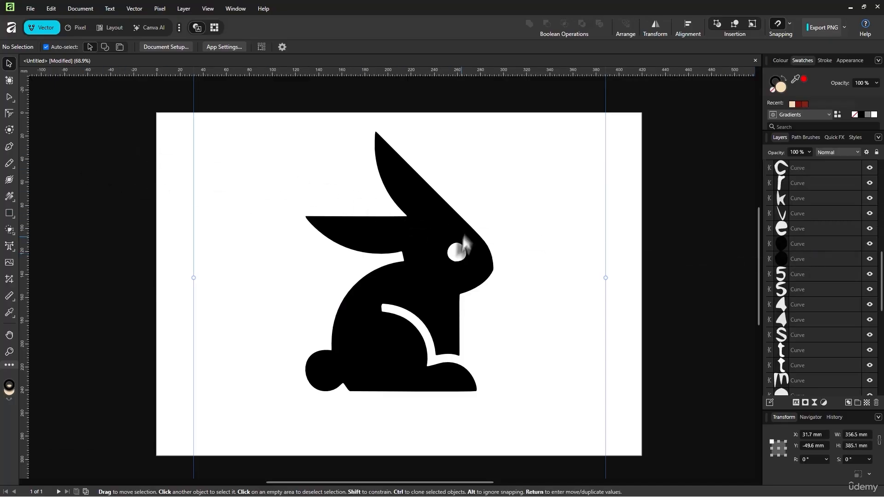
key(ctrl+z)
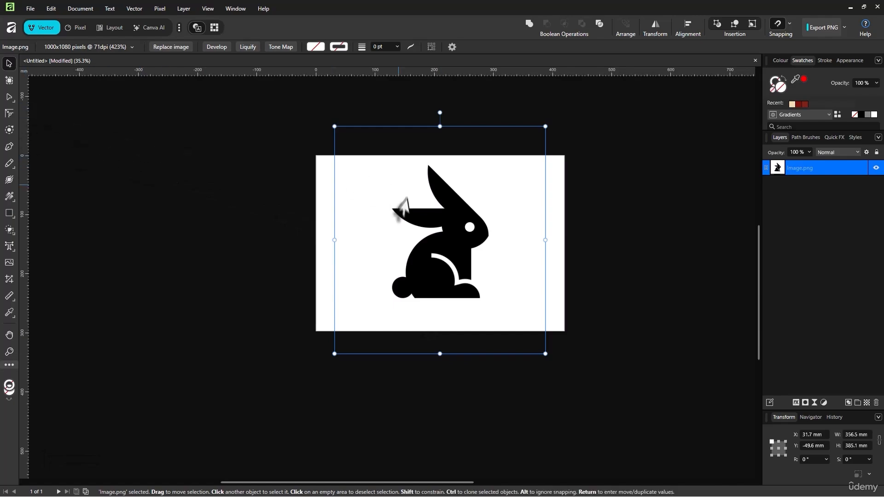
Step: Scale the rabbit image about its centre to roughly 329 × 356 mm
mouse_move(438, 352)
mouse_down()
mouse_move(438, 294)
mouse_move(437, 345)
mouse_up()
scroll(463, 282, up, 2)
scroll(463, 282, up, 2)
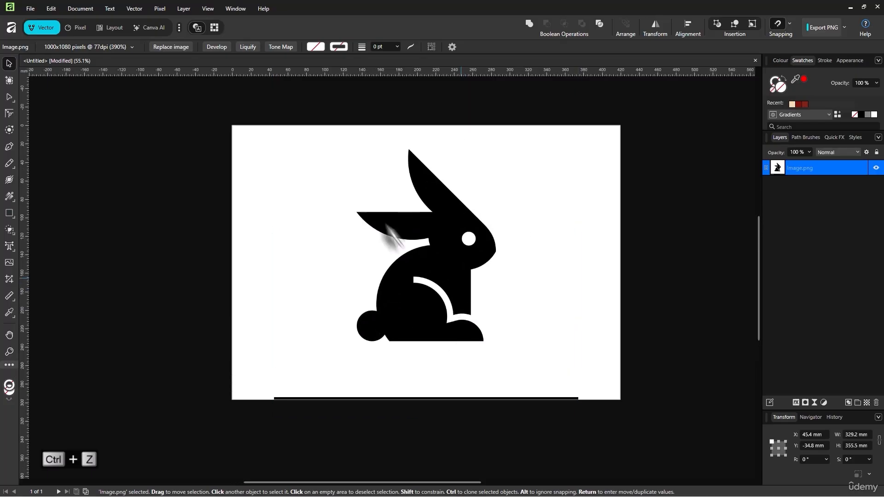
click(9, 80)
click(9, 97)
drag(327, 140, 554, 368)
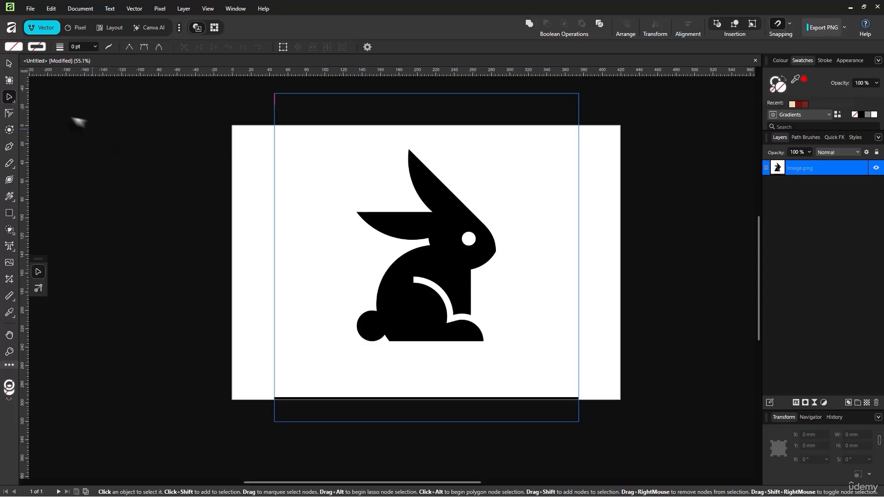
click(9, 81)
right_click(12, 81)
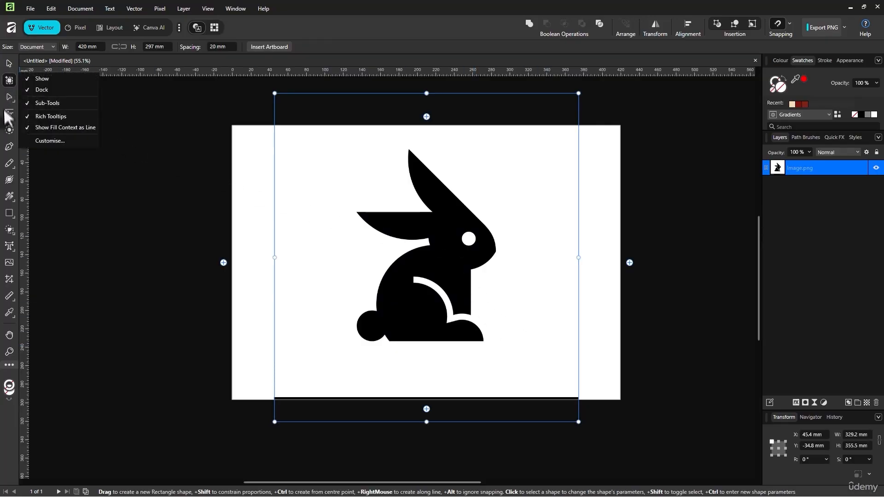
Step: Copy the marquee-selected rabbit into a new pixel layer without the black strip, delete the original image layer and deselect
click(82, 26)
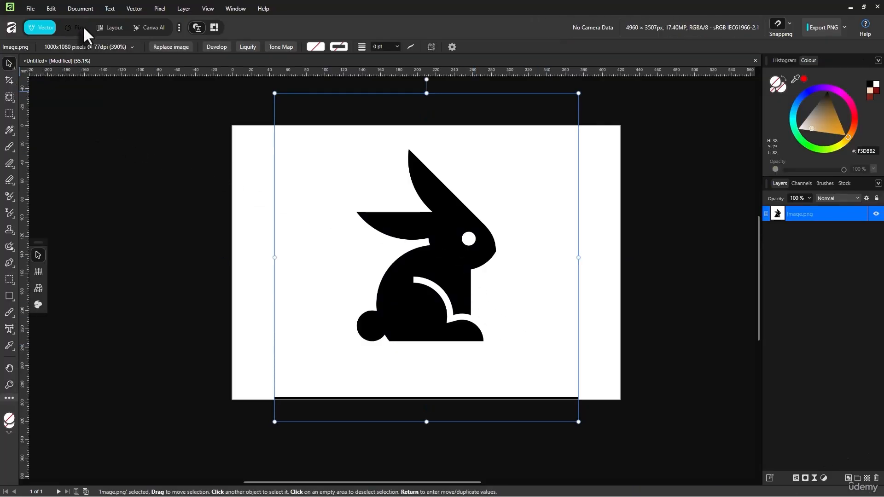
click(10, 114)
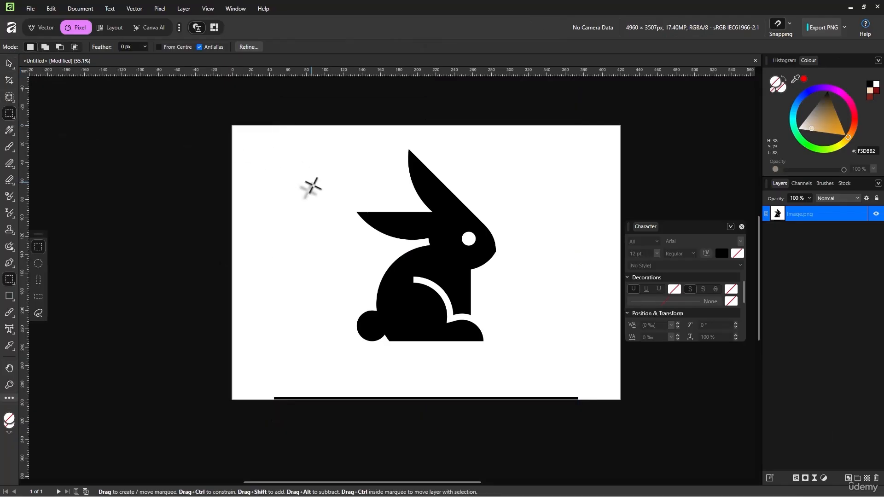
drag(344, 145, 536, 366)
drag(502, 331, 494, 324)
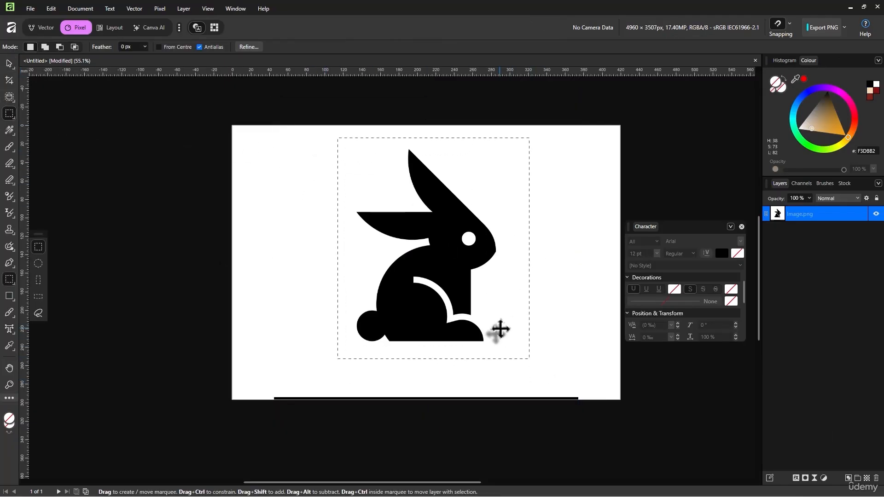
key(ctrl+v)
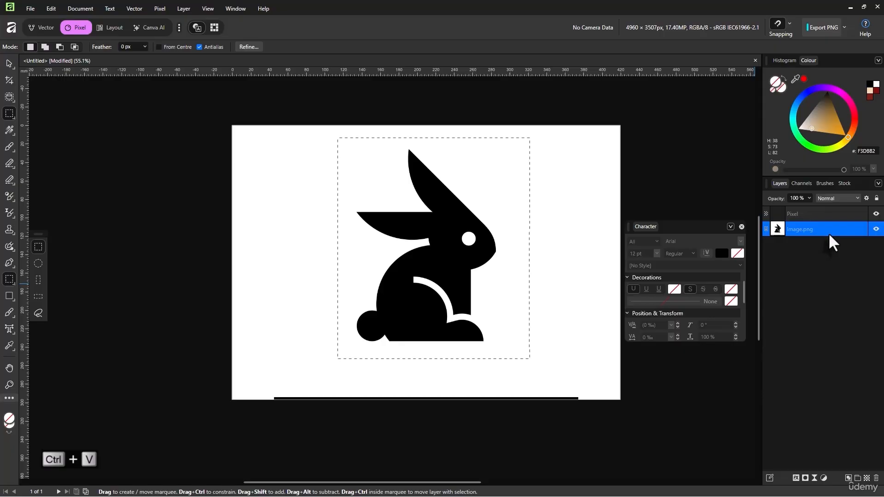
key(ctrl+z)
key(ctrl+d)
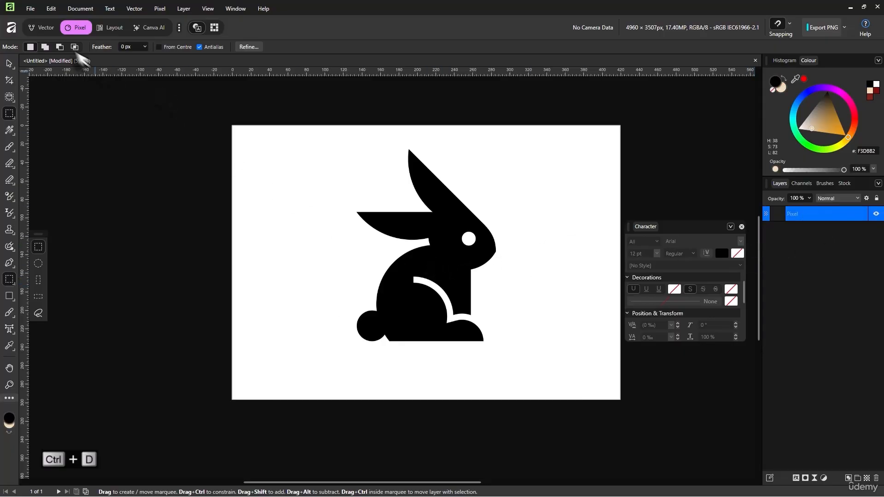
Step: Centre the cropped rabbit on the page and convert it with Image Trace at 90% Edge Threshold and 100% Curve Fitting Tolerance
click(45, 30)
drag(448, 250, 441, 262)
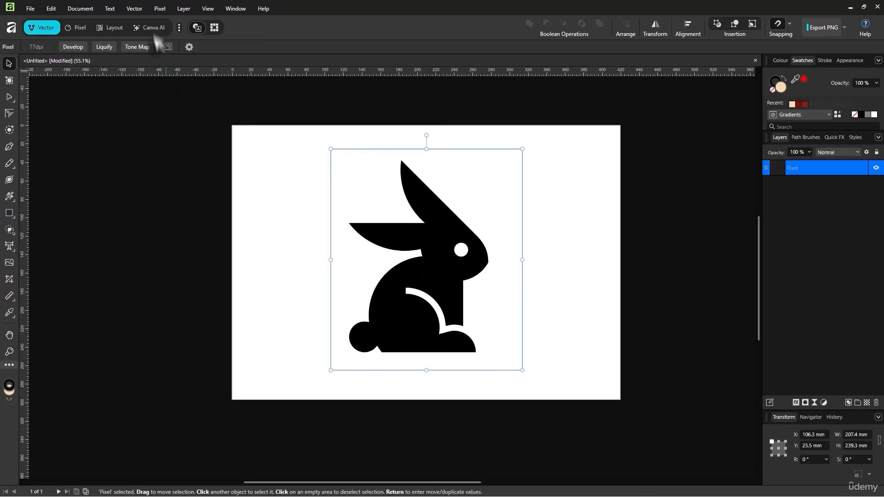
click(135, 8)
click(229, 173)
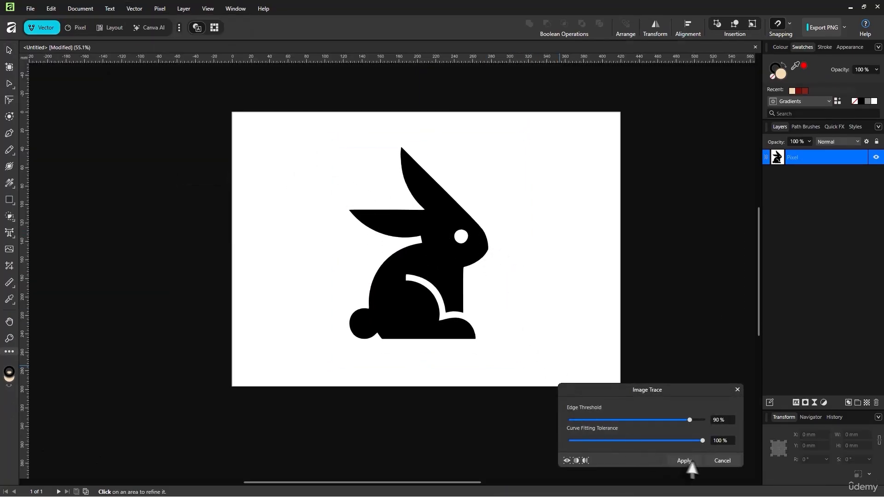
click(690, 462)
Step: Expand the traced rabbit group, delete its white background curve and check the remaining eye and body curves
click(766, 168)
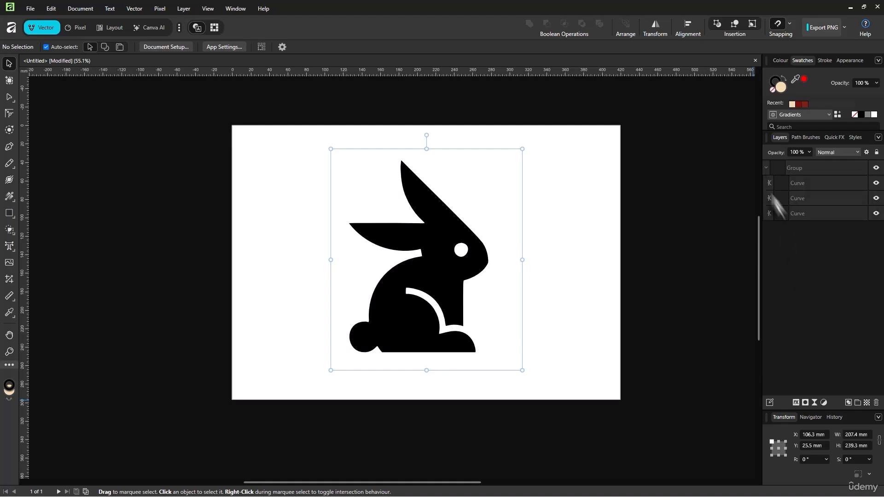
click(797, 183)
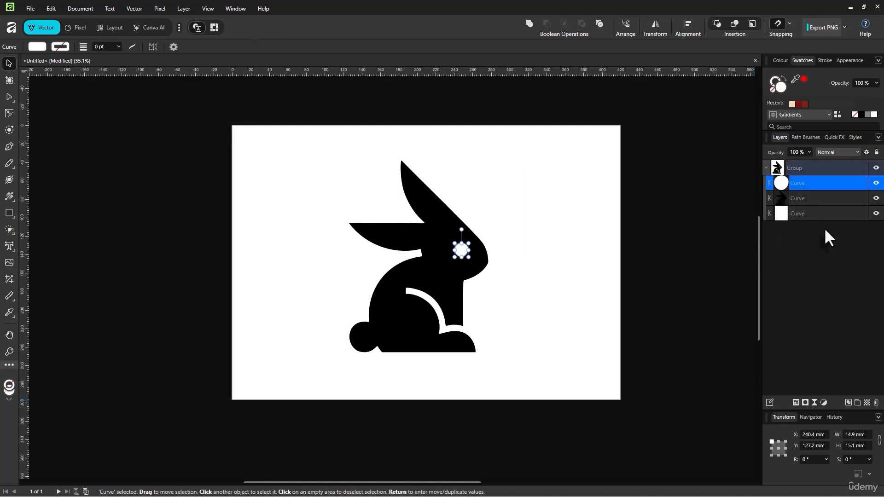
click(790, 214)
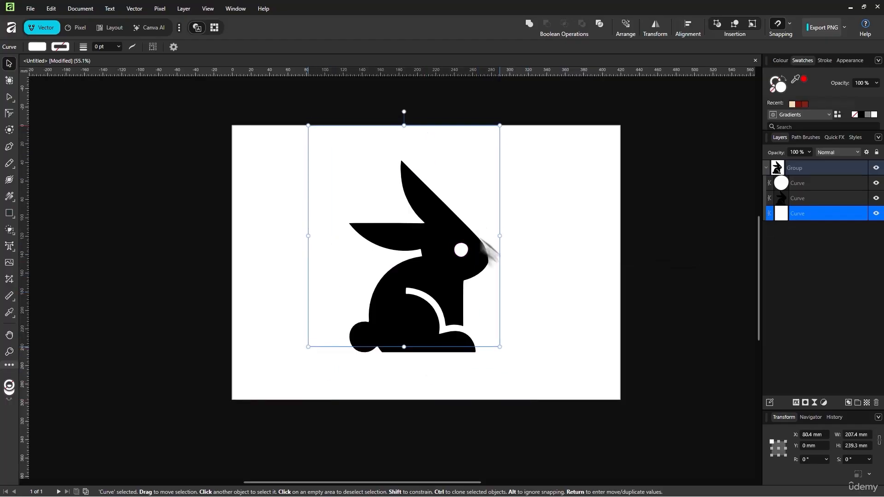
key(Delete)
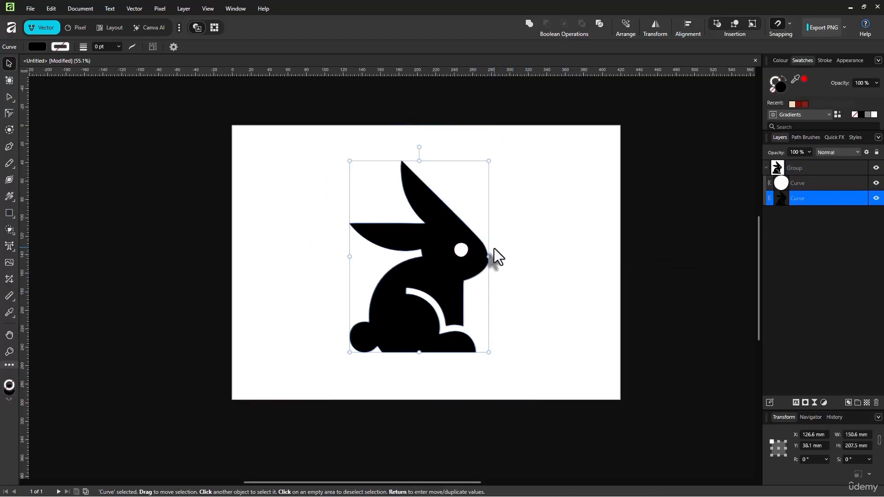
click(796, 182)
click(630, 231)
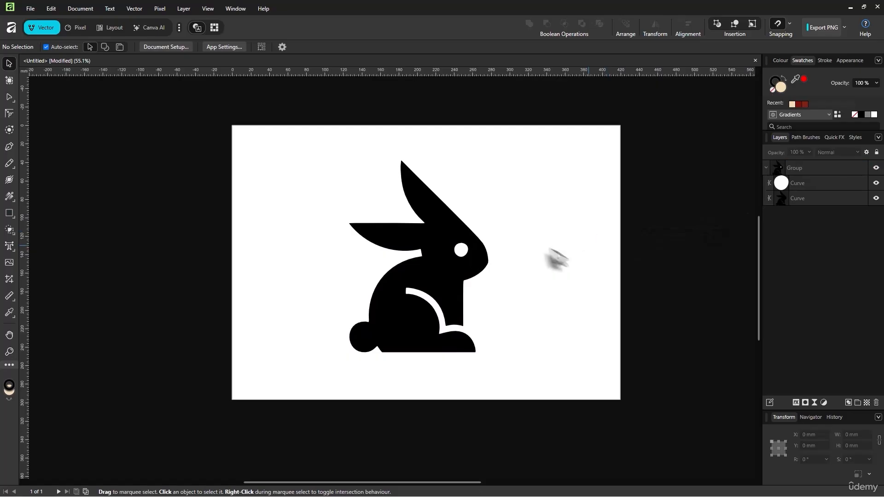
click(458, 279)
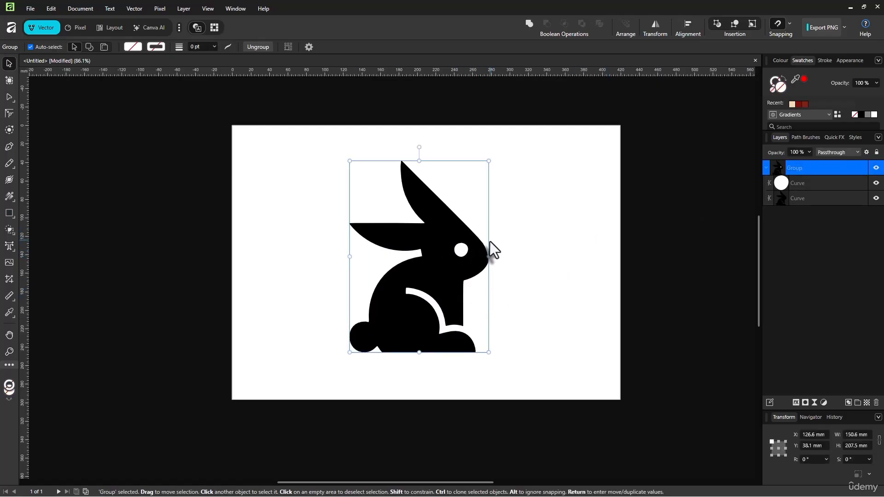
Step: Undo the trace and the cropped pixel copy to restore the original rabbit image
key(ctrl+z)
key(ctrl+z)
key(ctrl+z)
key(ctrl+z)
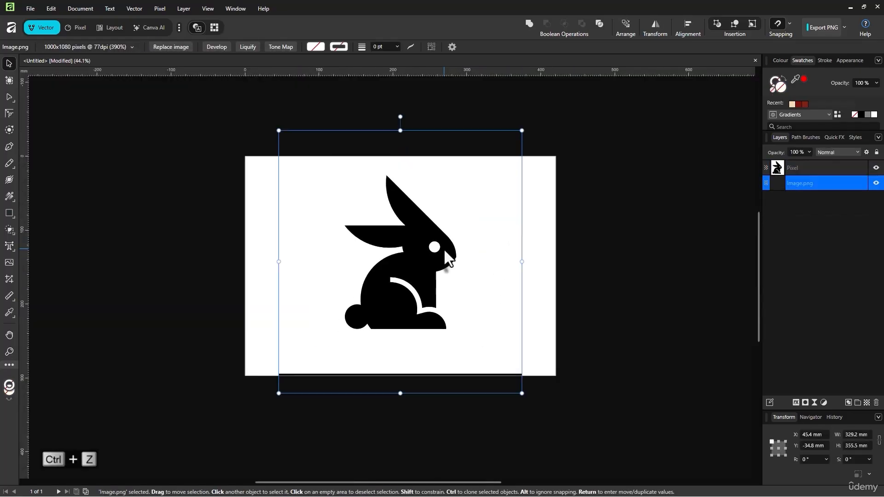
key(ctrl+z)
key(ctrl+z)
key(ctrl+z)
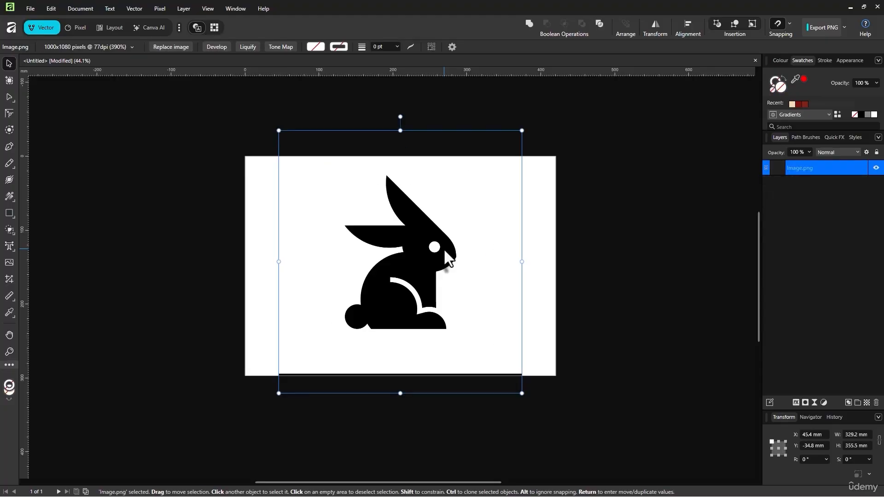
Step: Examine the pixel edges around the rabbit's eye and snout up close
click(540, 262)
scroll(412, 244, up, 13)
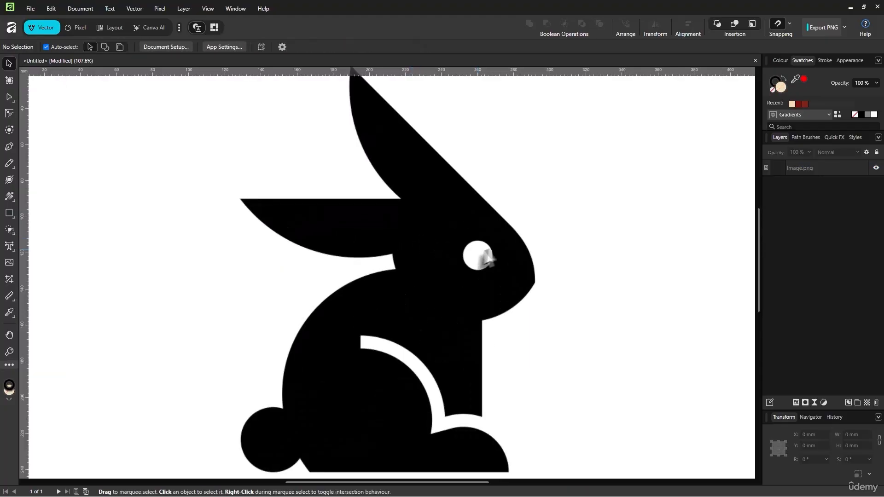
scroll(418, 276, up, 1)
scroll(523, 244, up, 4)
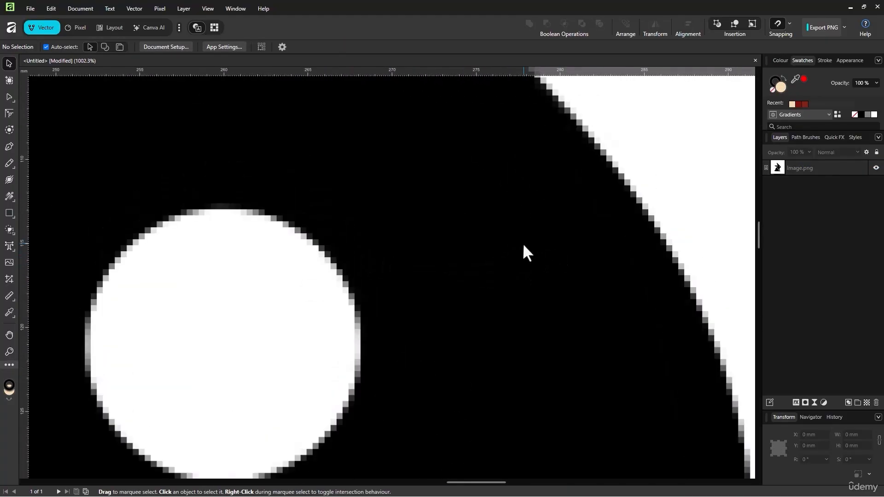
scroll(524, 239, down, 10)
scroll(524, 239, up, 2)
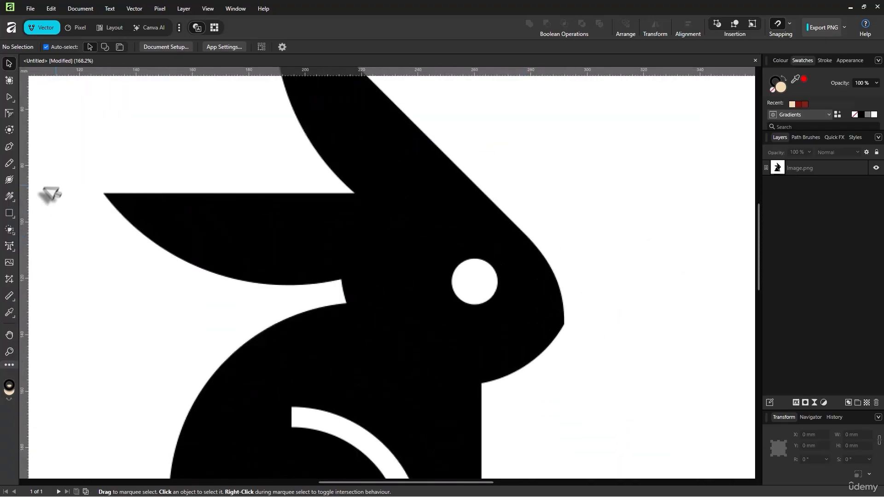
Step: Start a Pen tool outline with a straight segment from the upright ear's tip to the forehead above the eye
click(13, 145)
scroll(199, 182, up, 4)
scroll(270, 171, up, 2)
drag(301, 179, 269, 157)
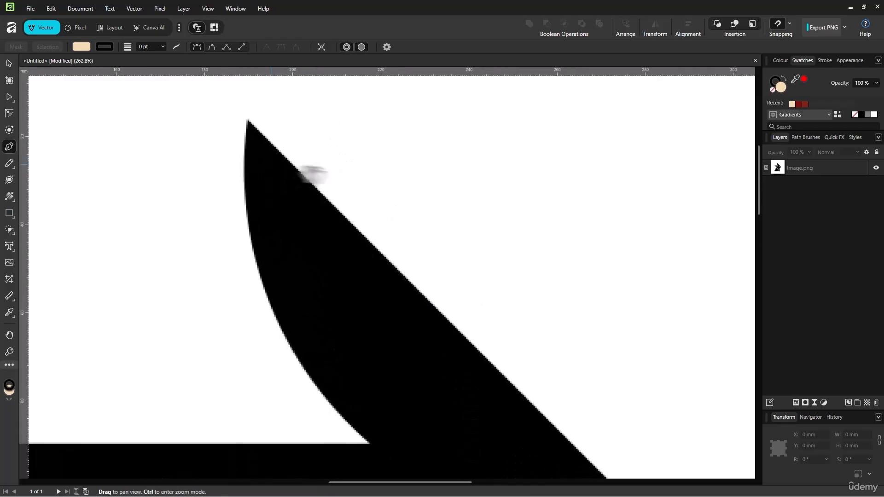
scroll(401, 285, down, 4)
scroll(400, 282, up, 4)
drag(391, 298, 368, 243)
scroll(325, 204, down, 2)
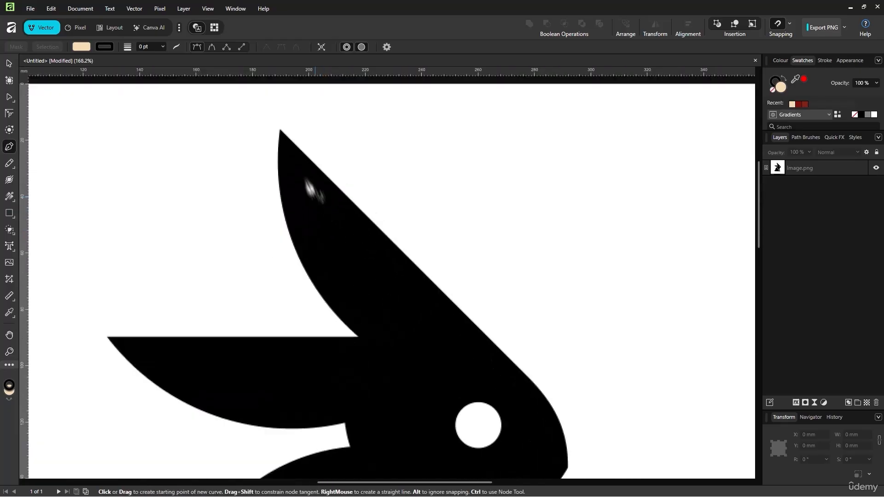
click(282, 129)
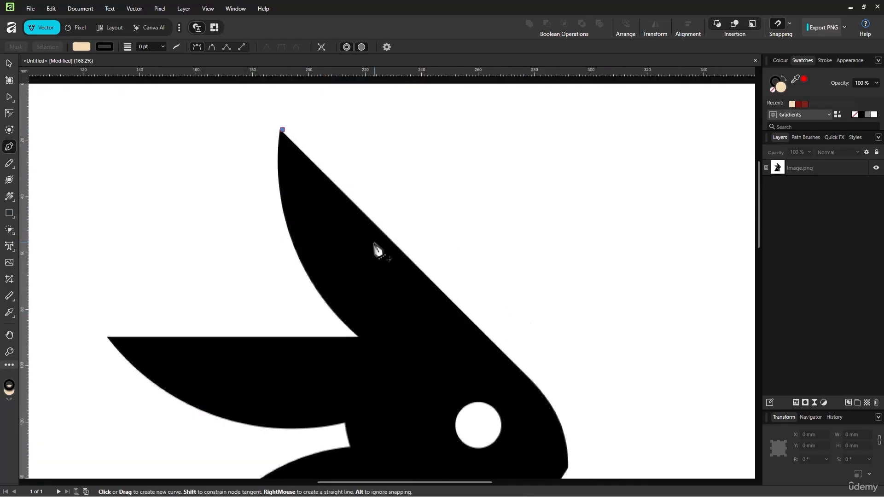
drag(522, 359, 498, 325)
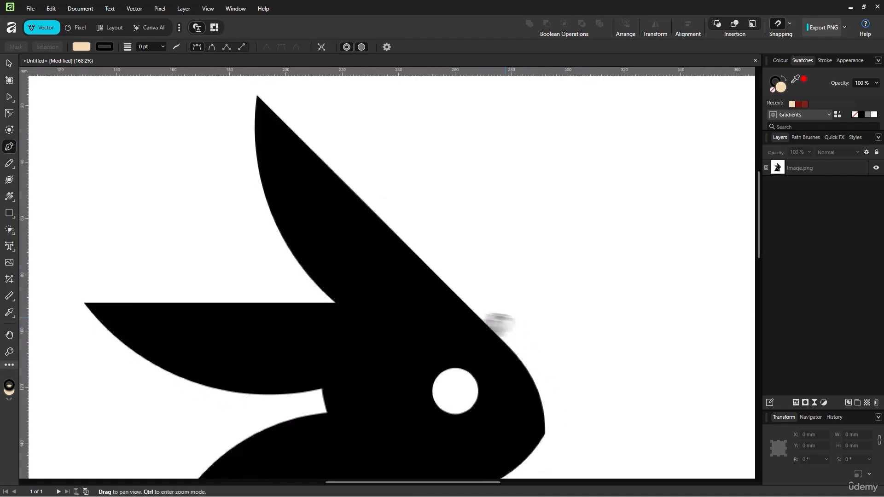
click(503, 345)
Step: Extend the outline with curved segments from the forehead around the nose to the corner under the chin
scroll(544, 371, down, 3)
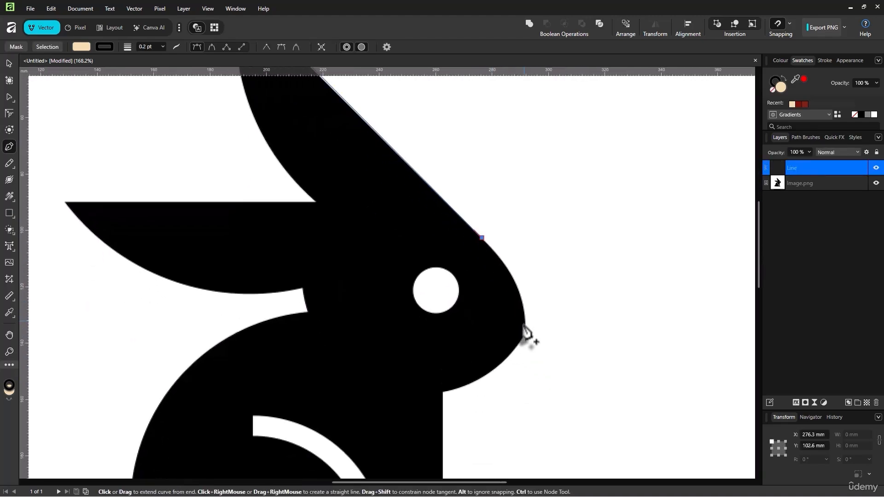
drag(526, 332, 520, 381)
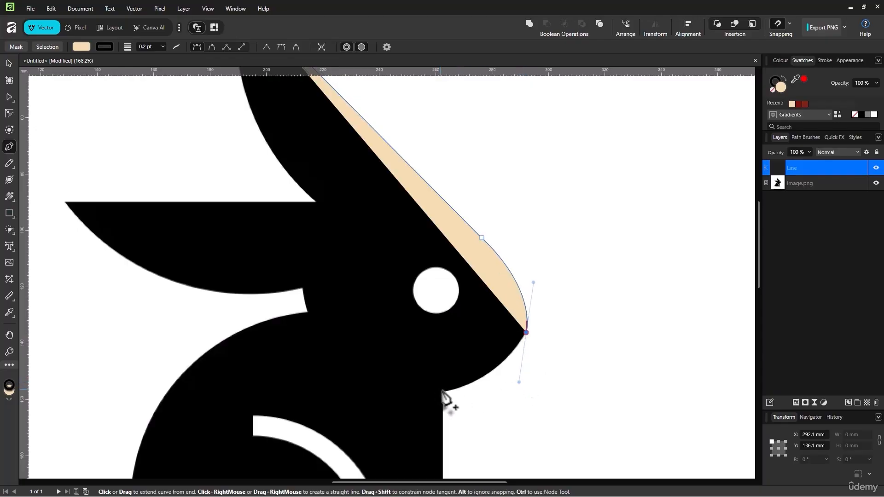
drag(443, 392, 432, 397)
scroll(436, 405, down, 3)
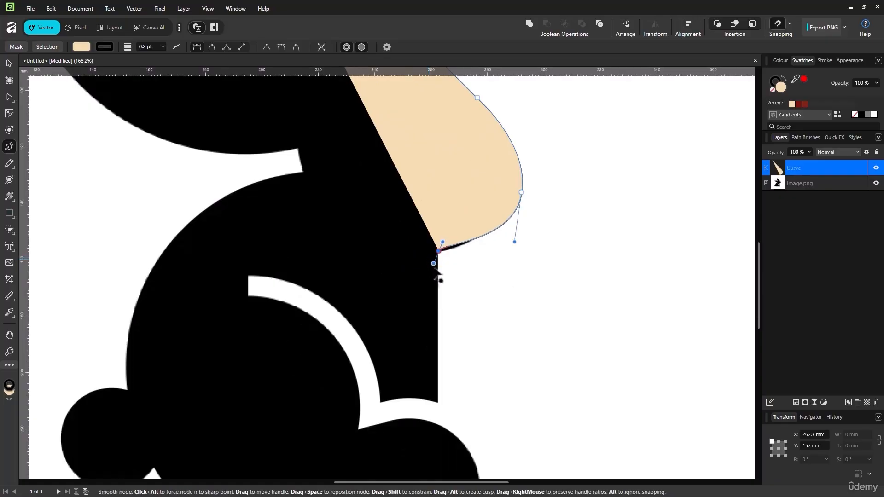
key(ctrl+z)
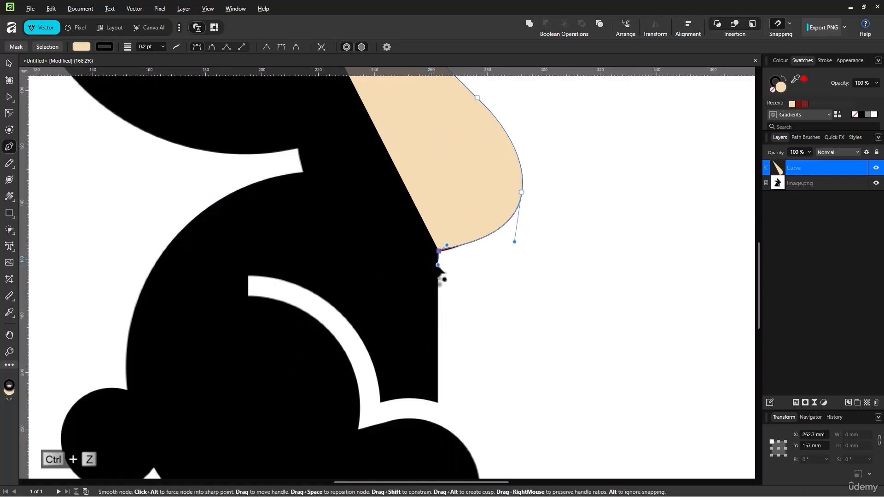
Step: Continue the outline straight down the rabbit's chest and along the curved lower edge to the white haunch gap
click(438, 400)
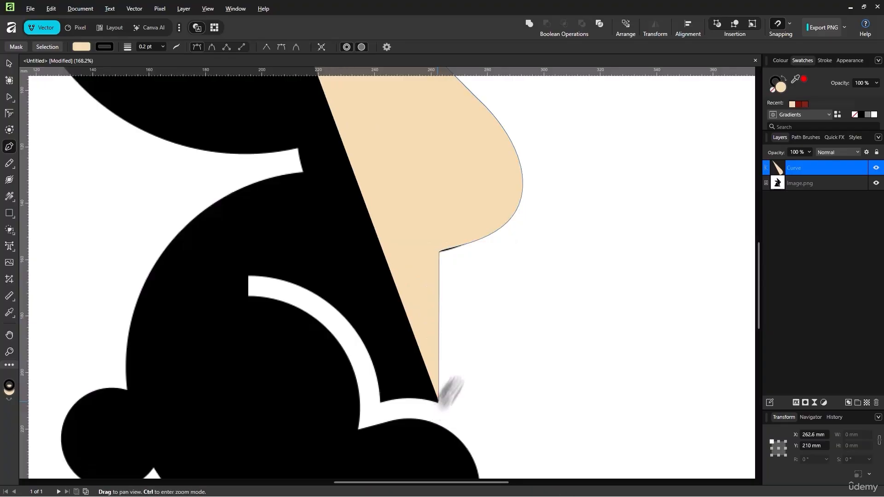
scroll(428, 381, down, 1)
drag(403, 371, 376, 382)
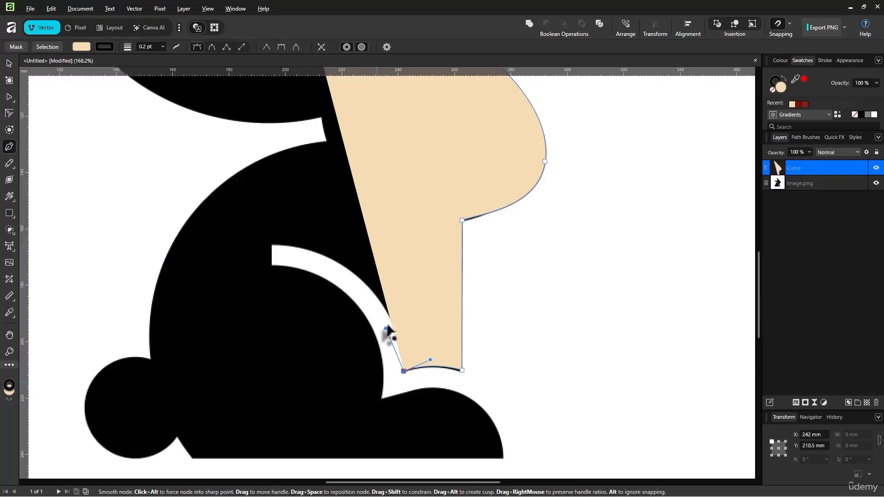
Step: Curve the outline up the outer edge of the haunch gap to its end and close that end with a short straight segment
drag(271, 246, 157, 228)
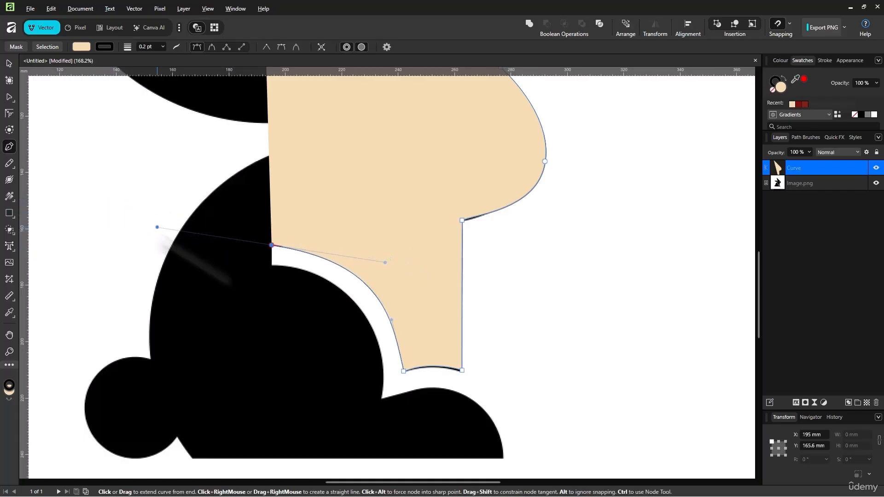
drag(295, 273, 306, 258)
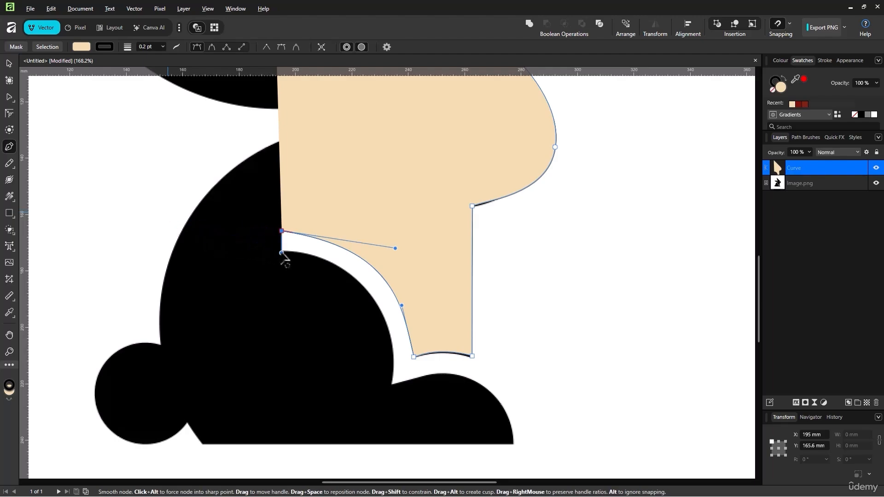
click(281, 253)
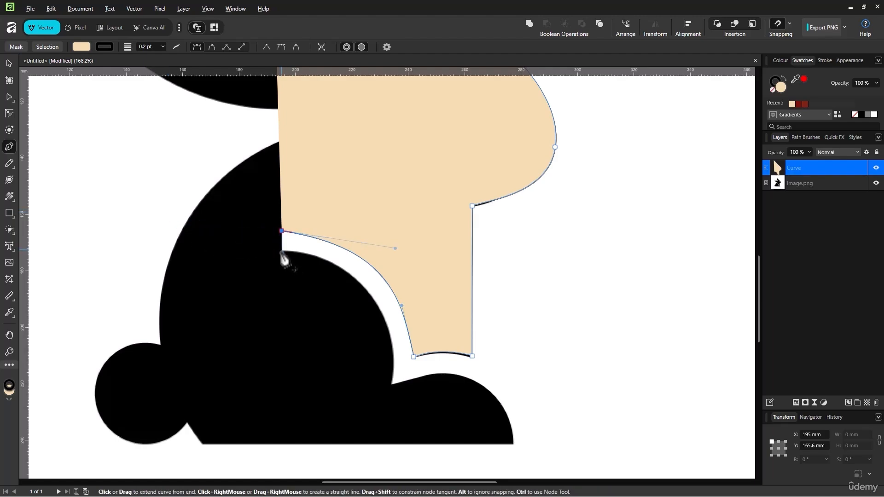
click(282, 253)
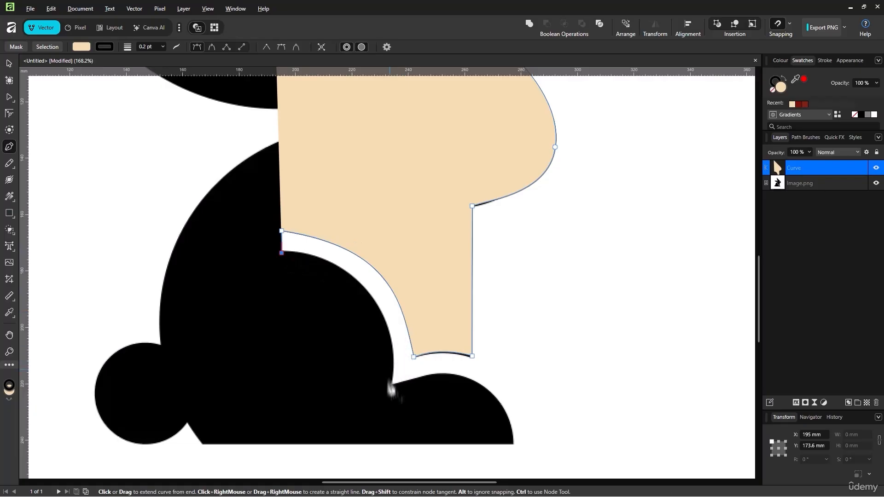
Step: Curve the outline down the inner edge of the haunch gap to the corner where it meets the foot
click(403, 278)
key(ctrl+z)
scroll(392, 295, down, 2)
drag(397, 343, 429, 346)
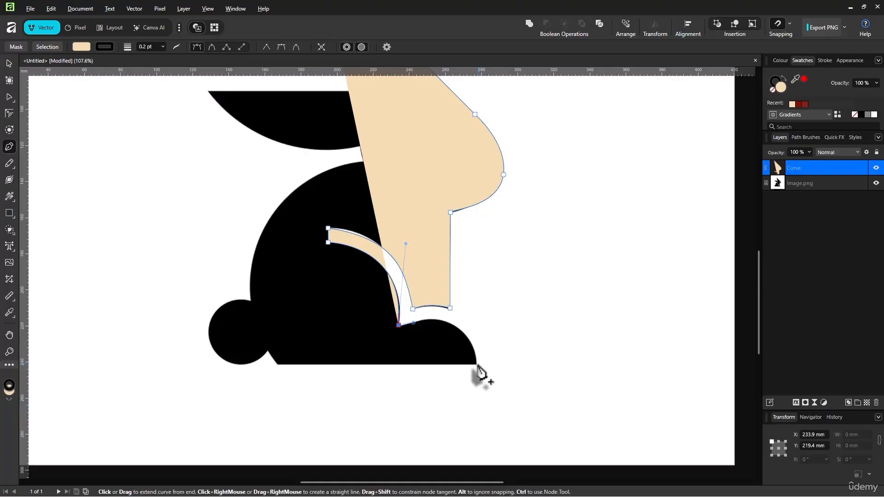
Step: Curve the outline over the foot to its front bottom corner, redirect the outgoing handle along the base, and align the node with the corner
drag(475, 362, 473, 417)
scroll(476, 426, up, 3)
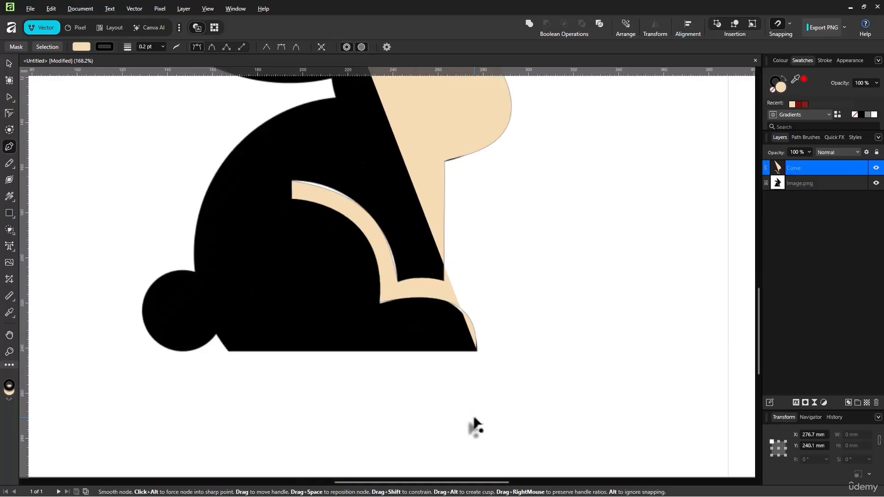
drag(473, 417, 424, 341)
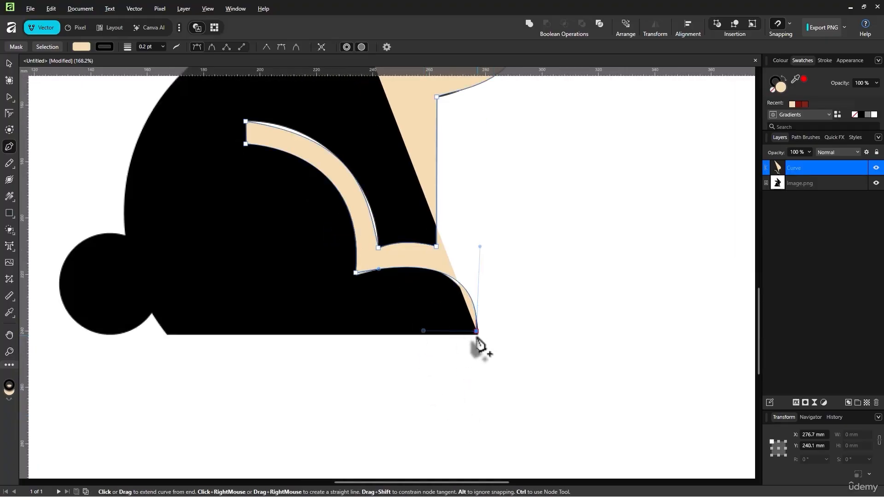
drag(476, 331, 477, 335)
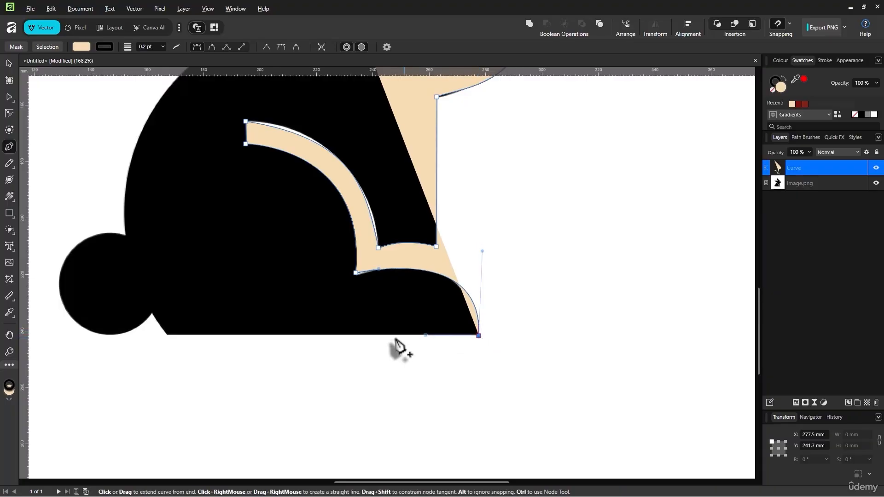
Step: Run the outline straight along the base to the rear corner and up a short curve to the tail junction
click(168, 335)
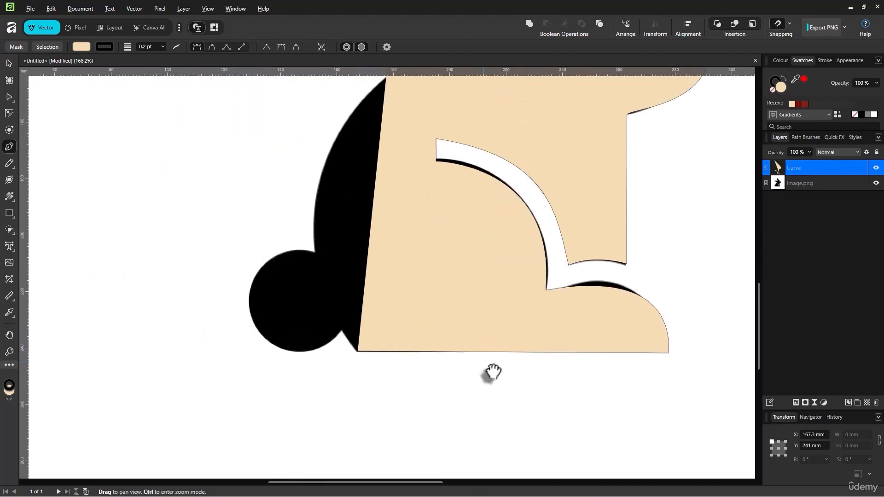
click(344, 332)
scroll(343, 334, up, 3)
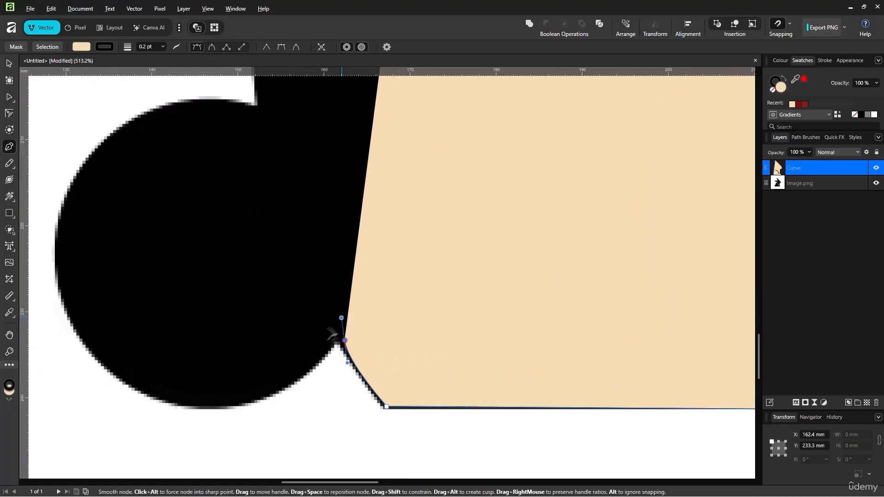
scroll(314, 368, down, 3)
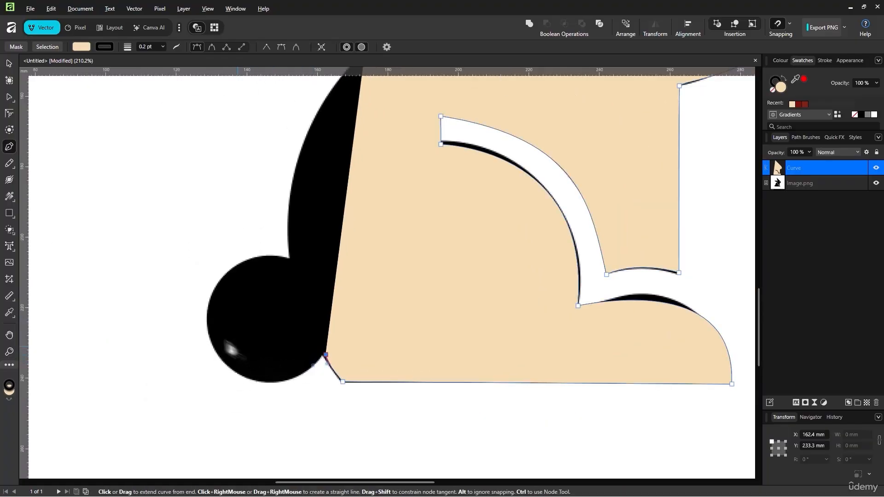
Step: Trace the round tail with two curved segments, from its lower junction around to its top
drag(207, 325, 173, 202)
key(ctrl+z)
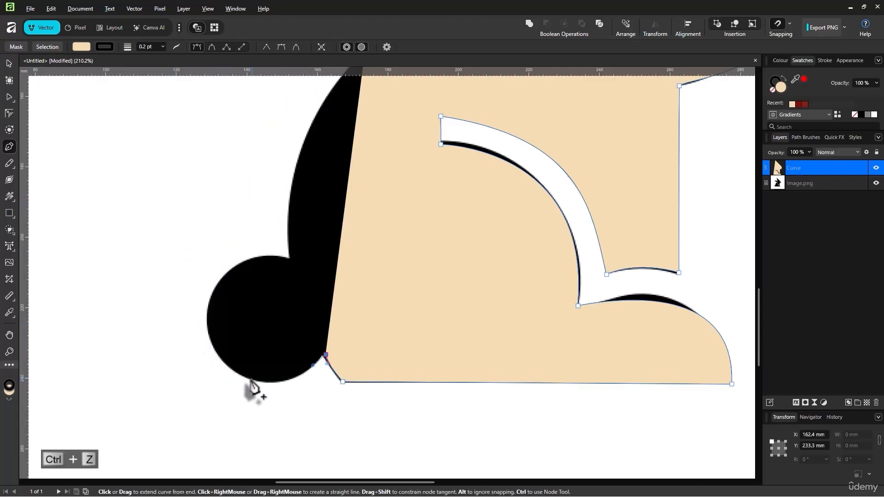
drag(249, 380, 204, 365)
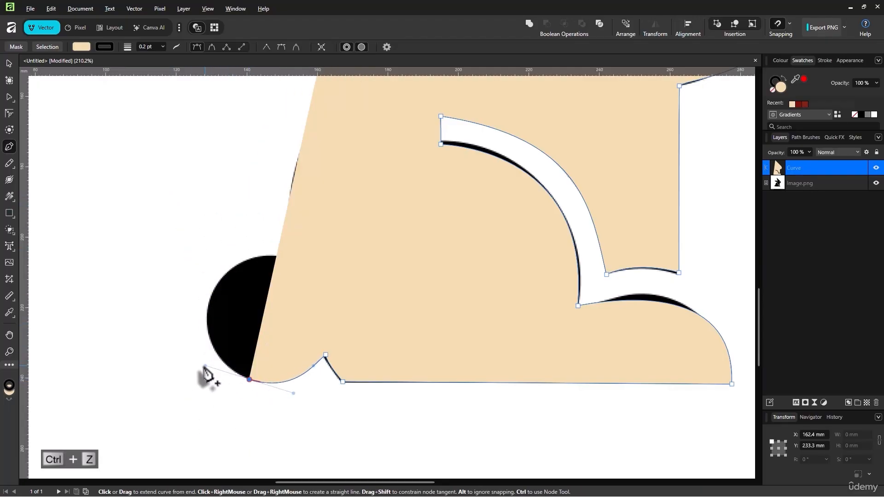
drag(275, 253, 392, 225)
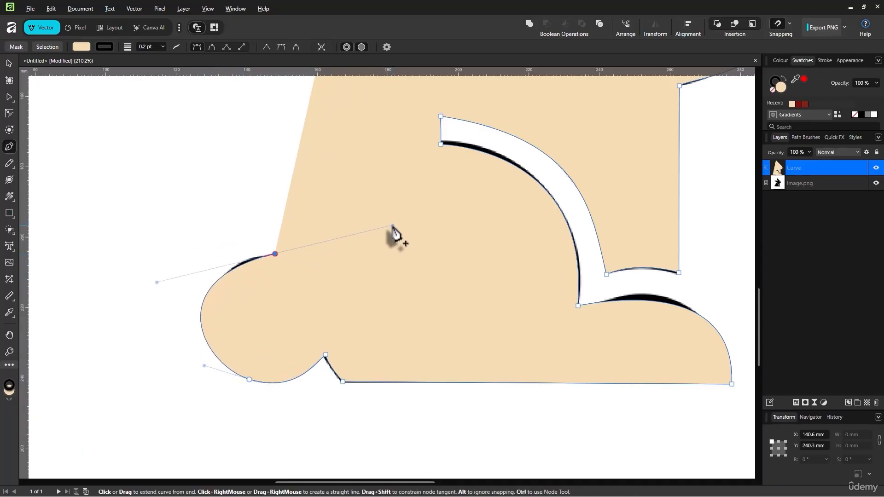
Step: Lower the curve's fill opacity to 29% so the rabbit image shows through
scroll(394, 242, down, 4)
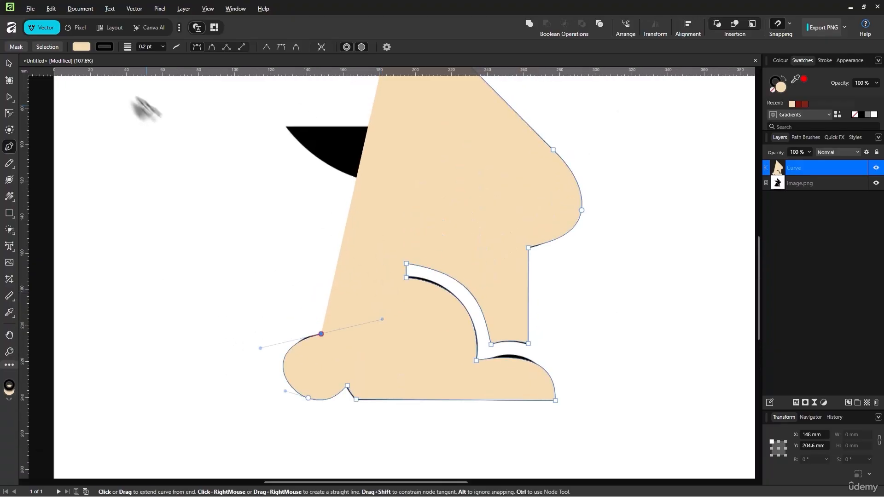
click(85, 47)
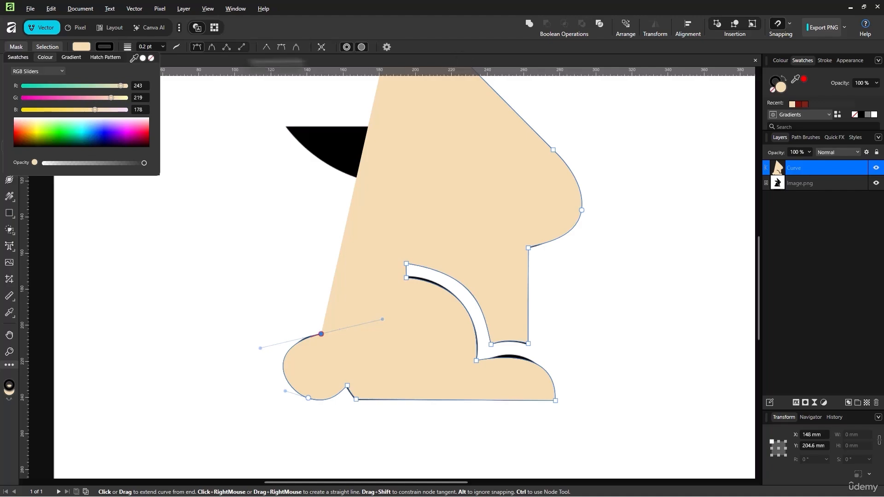
drag(143, 163, 72, 163)
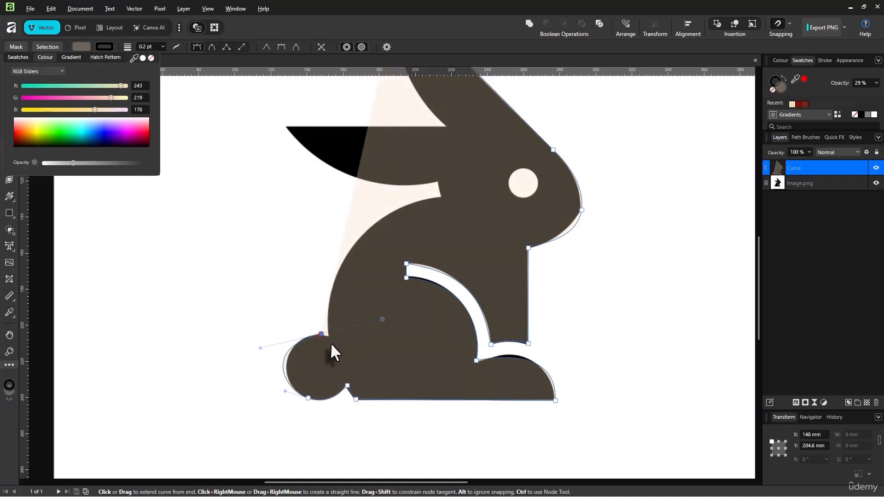
Step: Shorten and redirect the handle at the tail's top, and extend the outline to the corner where the tail meets the back
scroll(329, 341, up, 8)
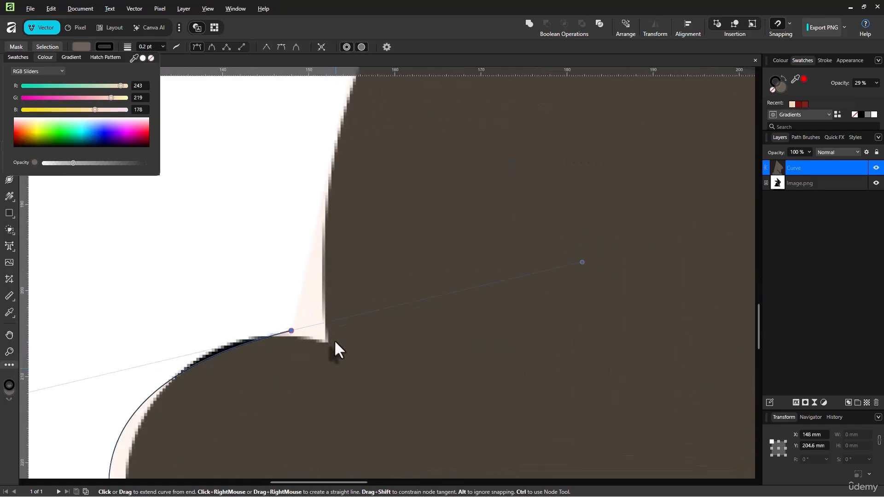
click(330, 340)
key(ctrl+z)
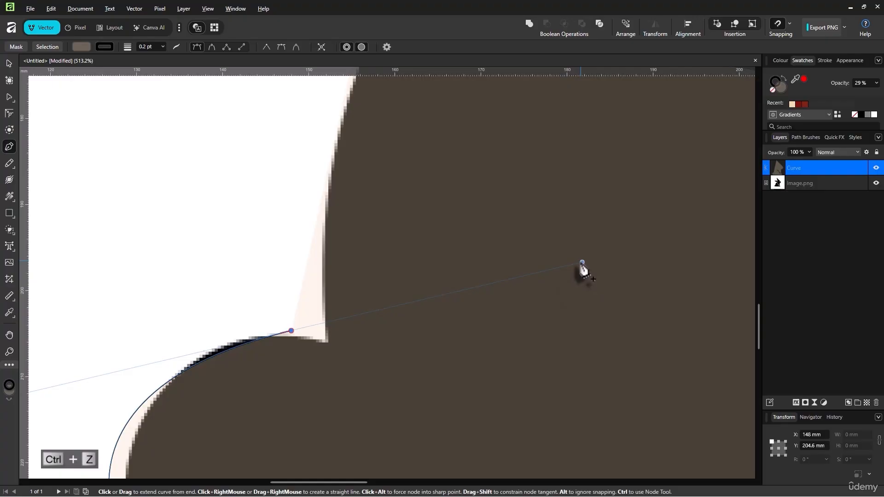
drag(581, 264, 315, 337)
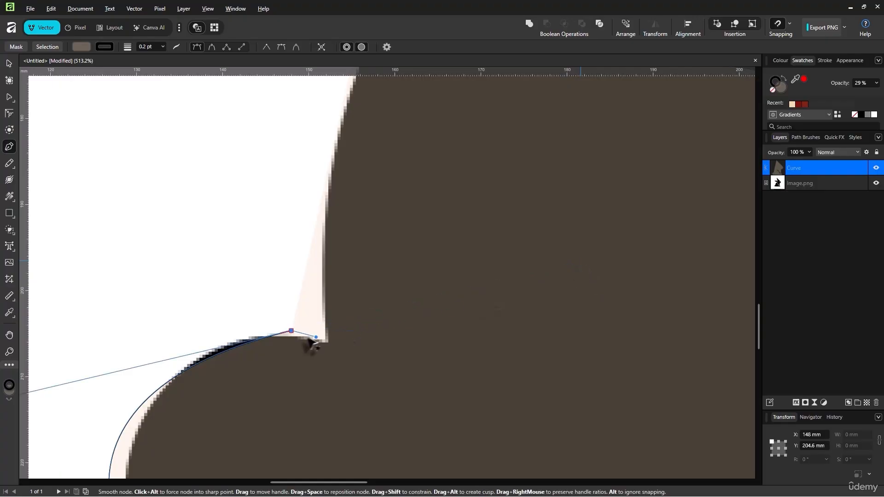
scroll(323, 342, down, 2)
click(331, 344)
Step: Curve the outline along the rabbit's back to the neck notch and close the notch's end with a short segment up to the ear
scroll(341, 347, down, 3)
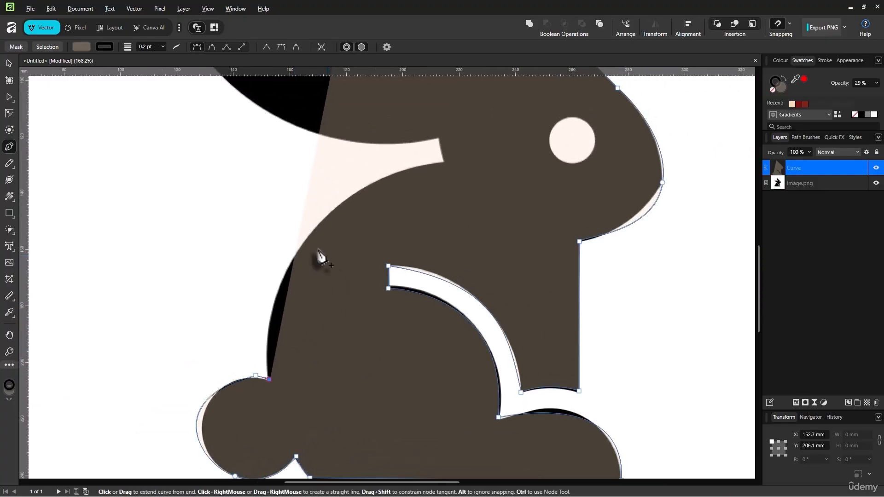
scroll(436, 170, down, 3)
scroll(381, 197, up, 2)
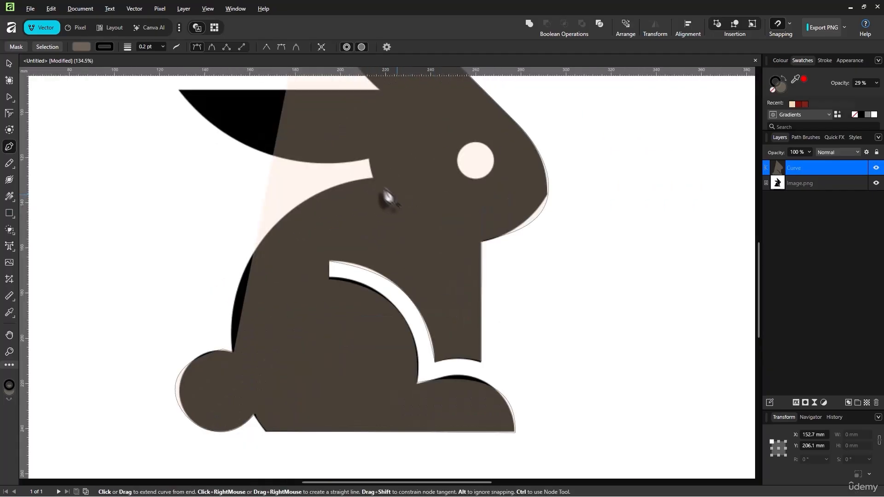
drag(375, 175, 549, 148)
scroll(550, 146, up, 3)
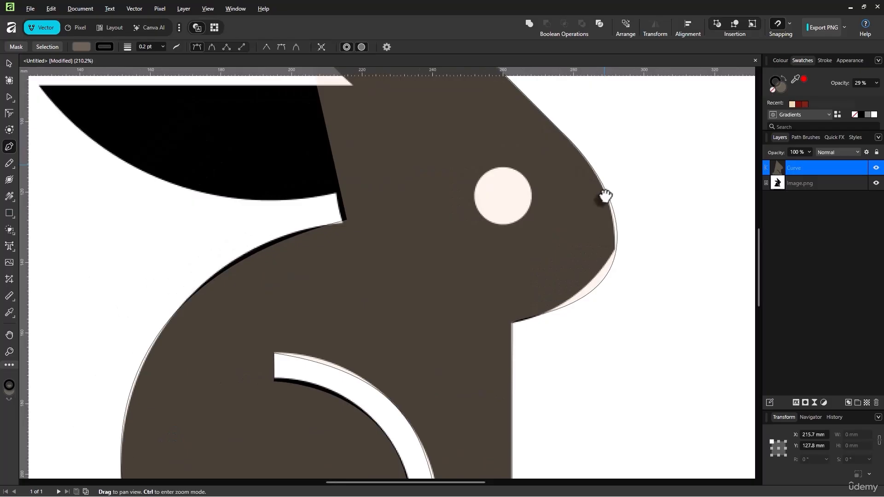
drag(623, 150, 404, 187)
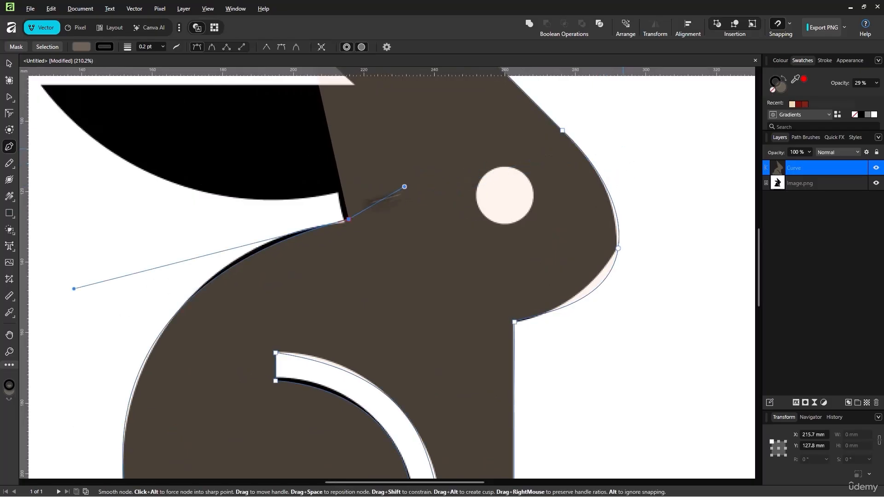
click(341, 193)
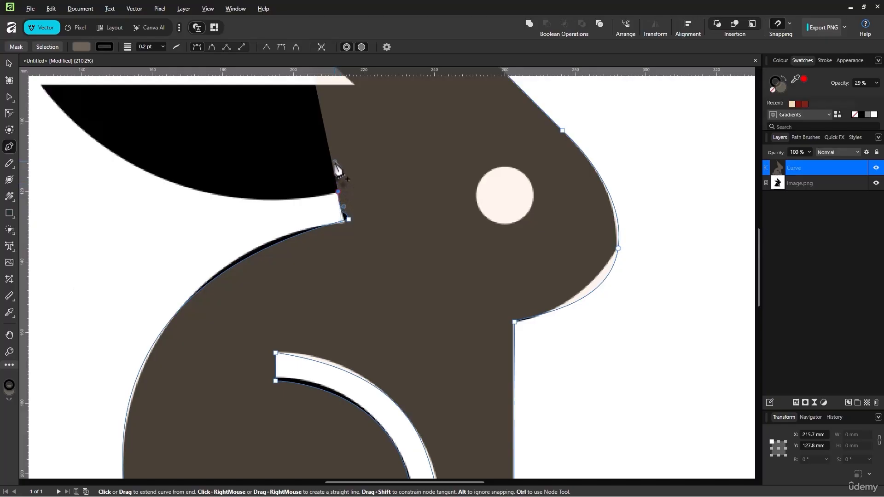
scroll(339, 191, up, 4)
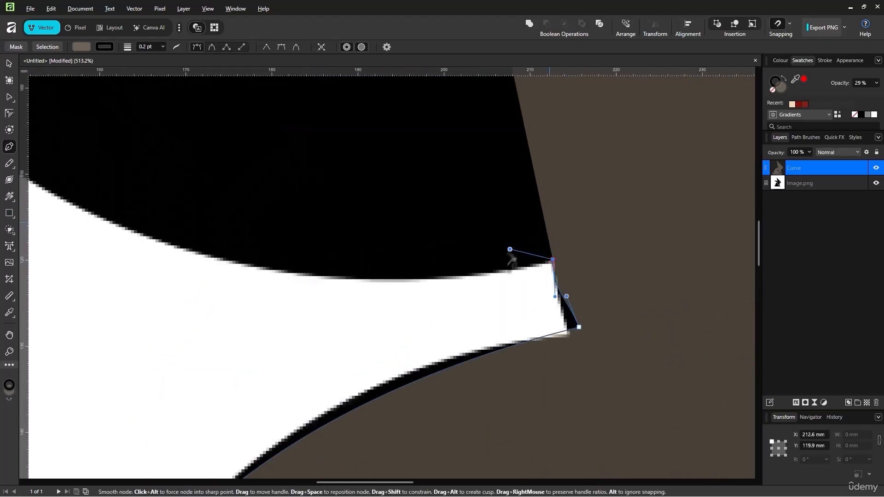
Step: Curve the outline along the horizontal ear's lower edge to its tip and redirect the outgoing handle along the ear's straight upper edge
scroll(503, 273, down, 4)
scroll(241, 174, down, 4)
drag(247, 178, 321, 208)
key(ctrl+z)
scroll(420, 288, up, 2)
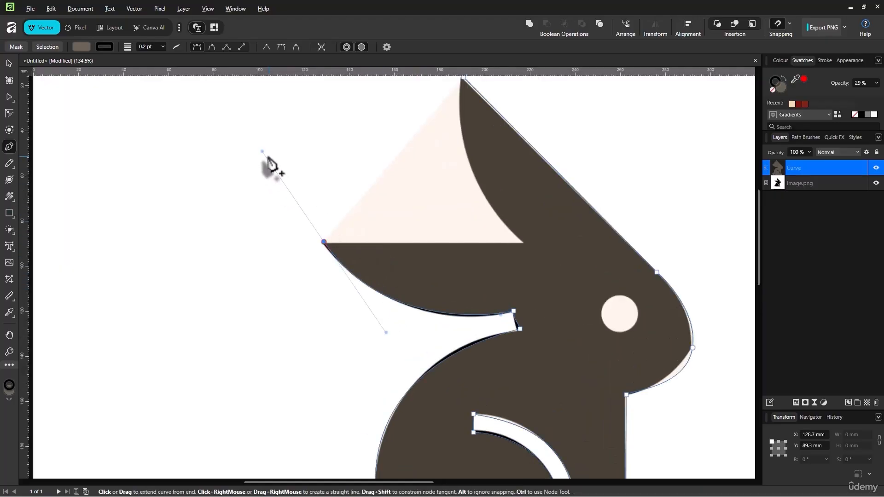
drag(264, 154, 404, 237)
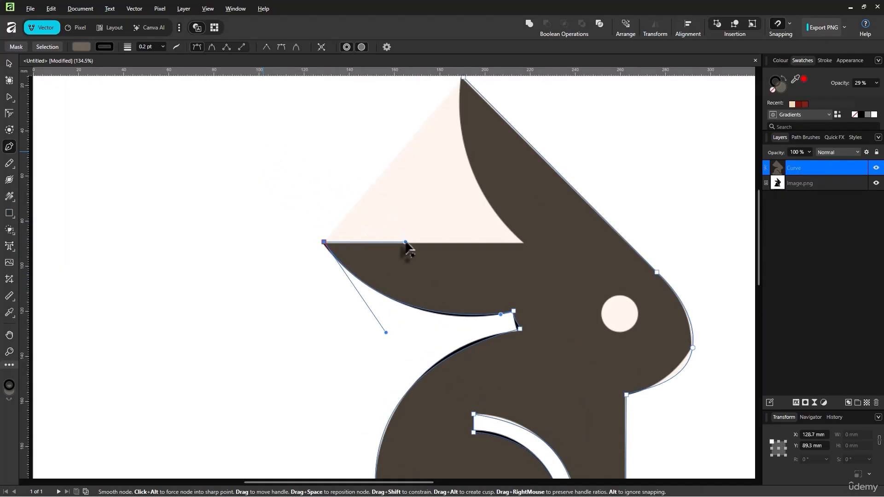
Step: Run the outline straight to the corner between the ears and close it with a curve up to the upright ear's tip
click(524, 242)
drag(552, 236, 474, 264)
drag(395, 120, 380, 97)
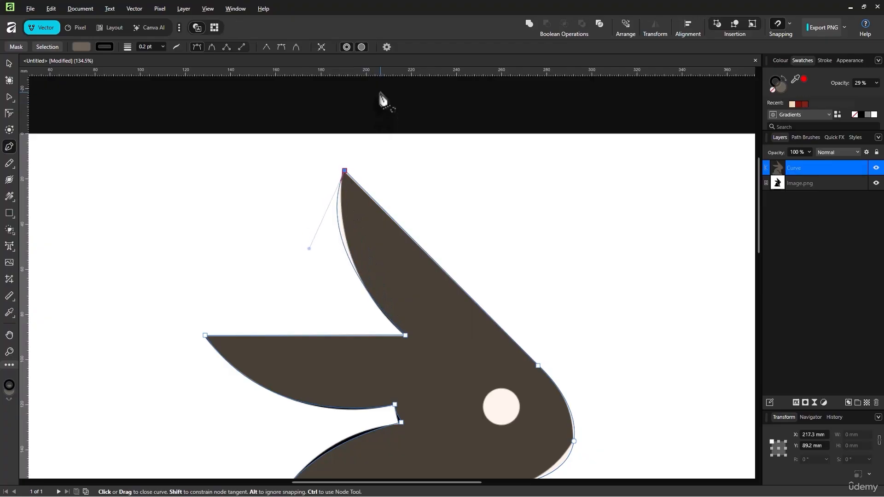
Step: Restore the traced curve's fill opacity to 100%
scroll(400, 185, down, 5)
scroll(416, 201, down, 2)
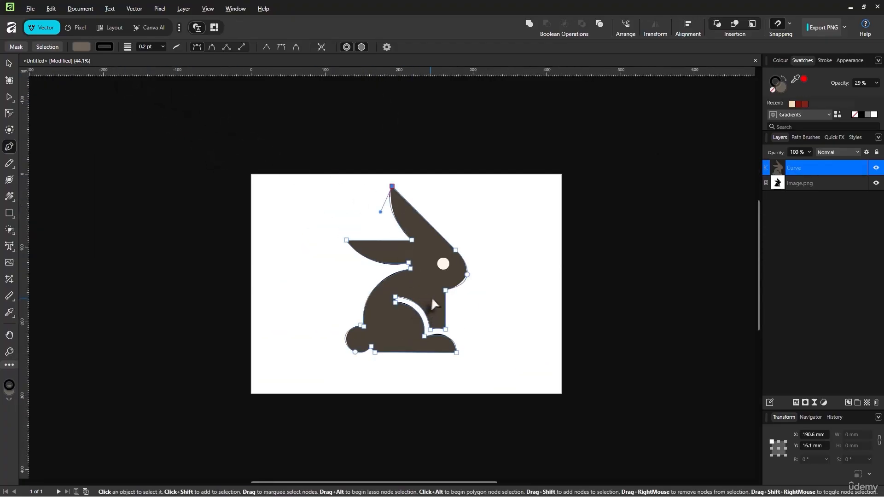
scroll(431, 296, up, 3)
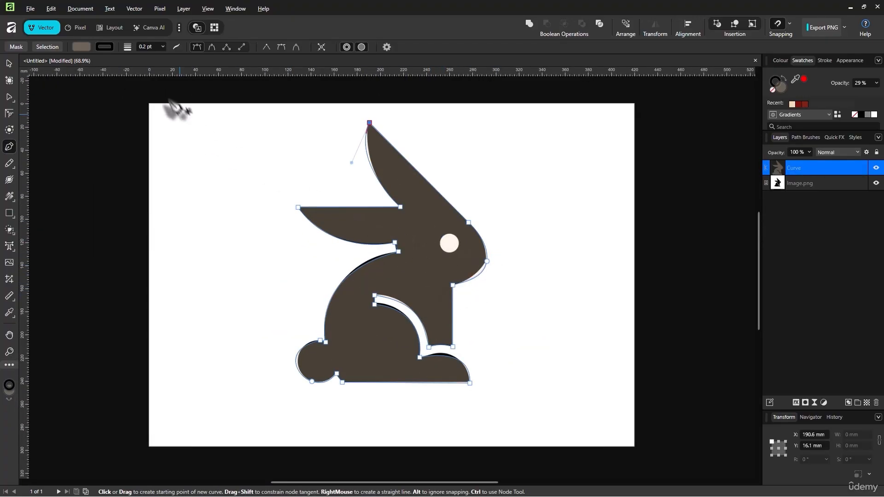
click(81, 46)
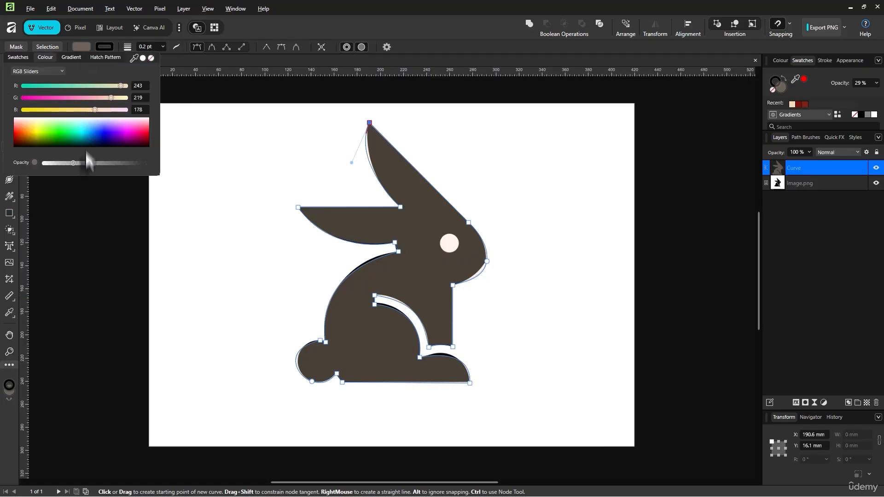
drag(73, 163, 192, 184)
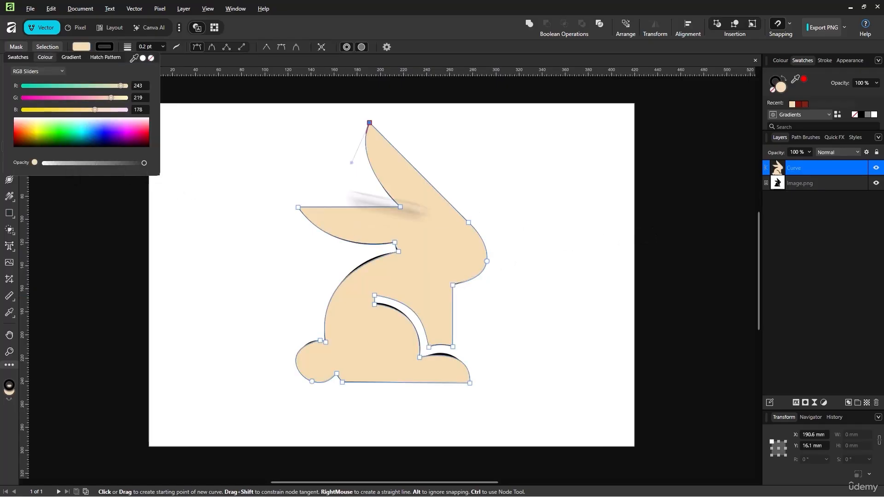
Step: Hide the Image.png layer and deselect the curve to examine the traced rabbit silhouette
click(10, 64)
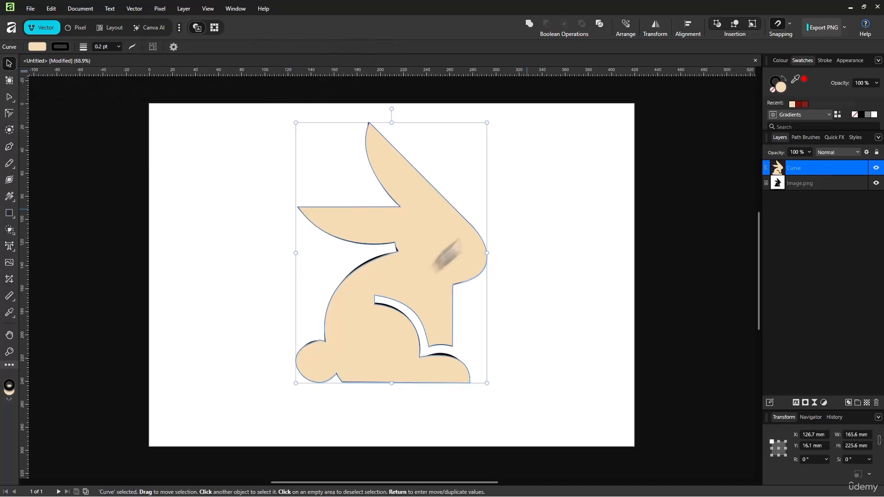
click(875, 185)
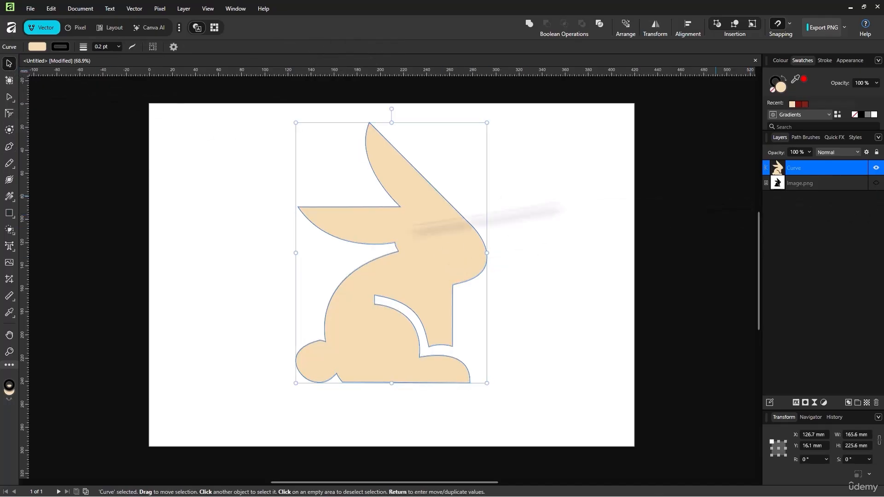
click(511, 275)
click(474, 273)
click(588, 298)
click(466, 253)
scroll(488, 268, up, 2)
click(485, 270)
scroll(453, 278, up, 9)
scroll(451, 276, down, 10)
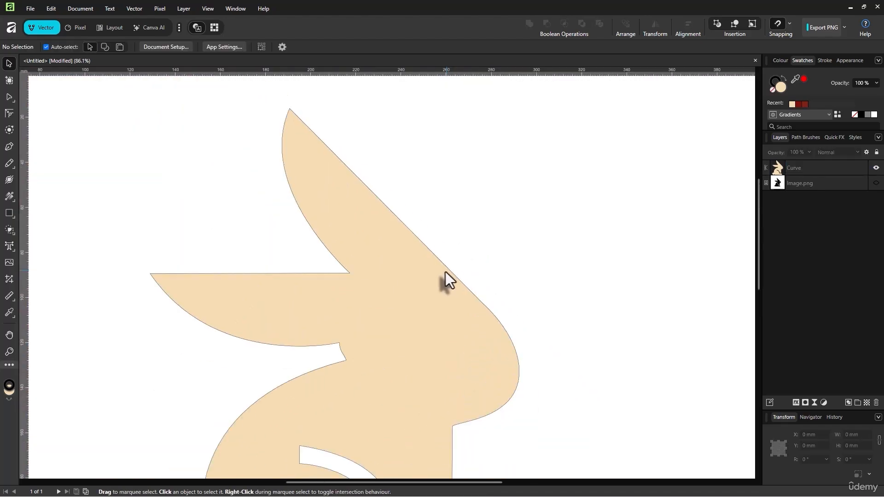
Step: Make the rabbit curve's stroke fully transparent
click(422, 282)
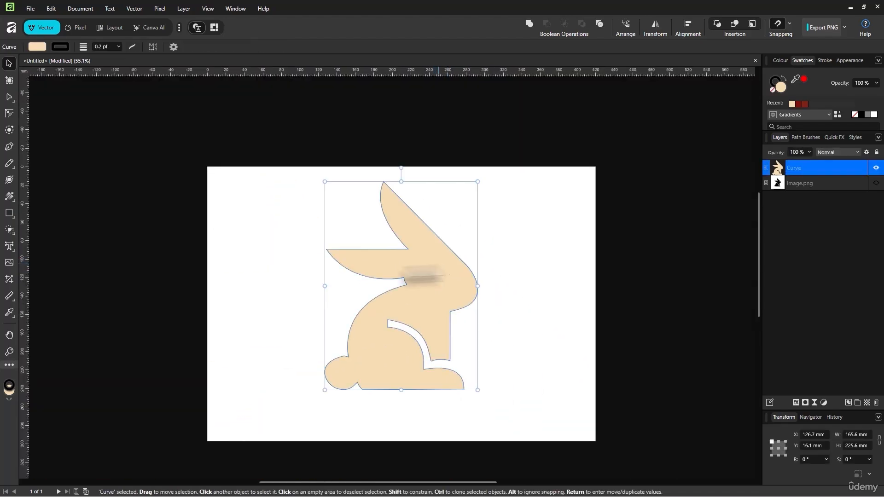
click(64, 46)
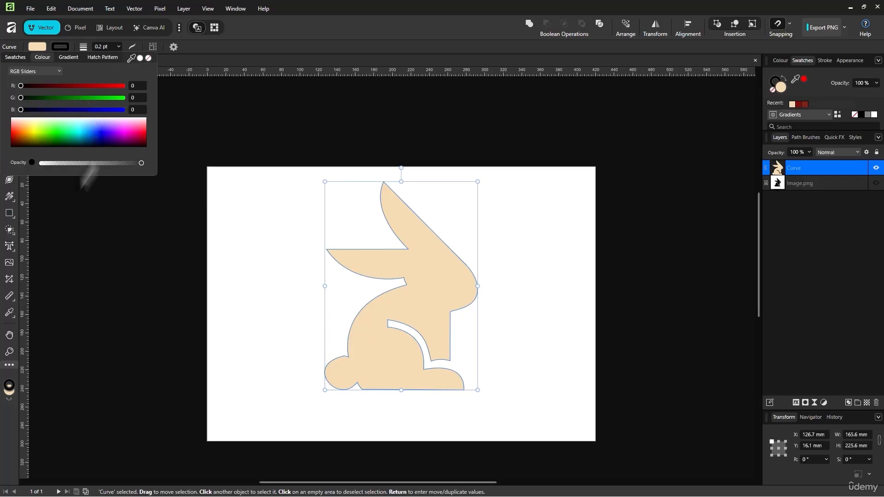
drag(134, 163, 41, 163)
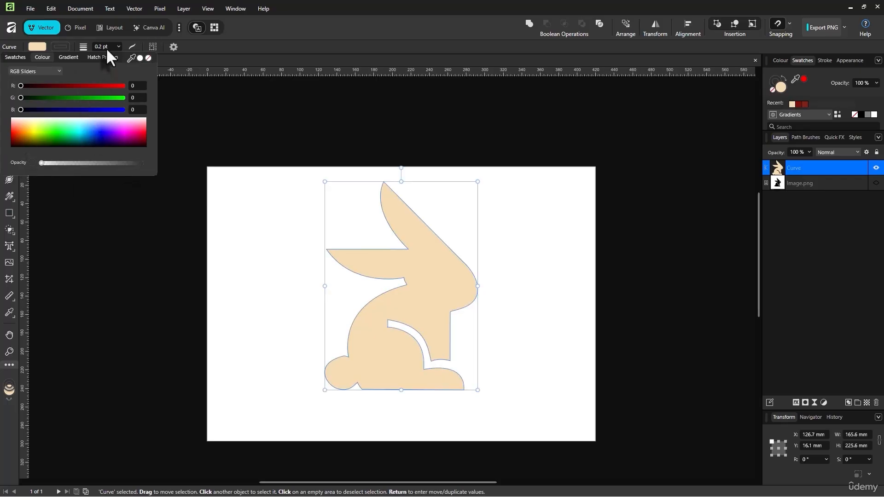
Step: Set the rabbit curve's stroke width to 0 pt and deselect the curve
click(107, 49)
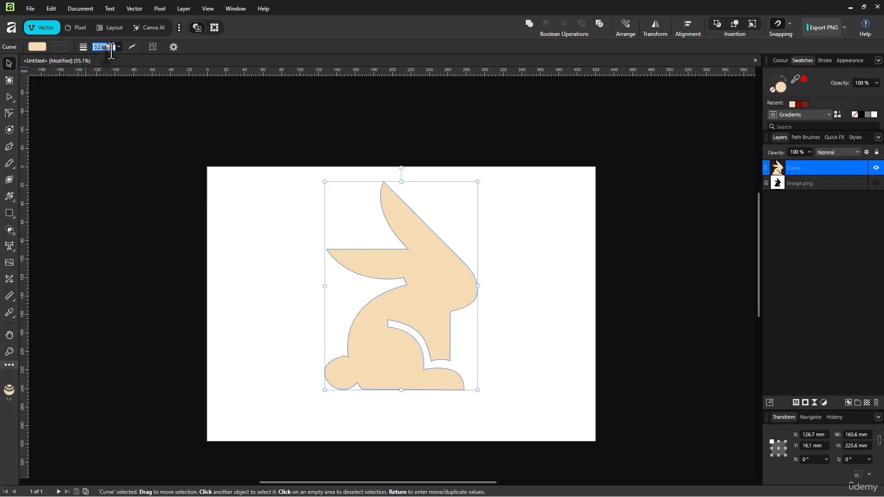
scroll(532, 316, down, 1)
scroll(479, 283, up, 3)
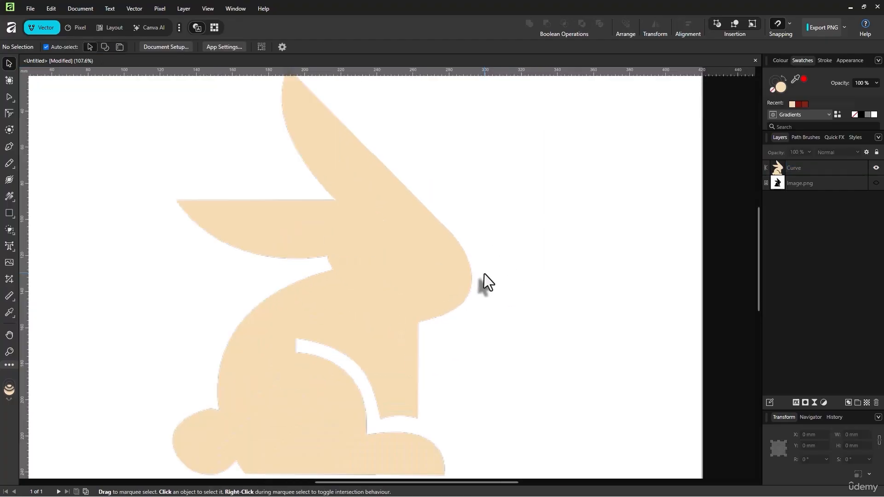
Step: Recolour the rabbit curve's fill to orange F8B136 and deselect it
double_click(9, 391)
drag(199, 221, 229, 229)
click(578, 263)
scroll(578, 262, down, 2)
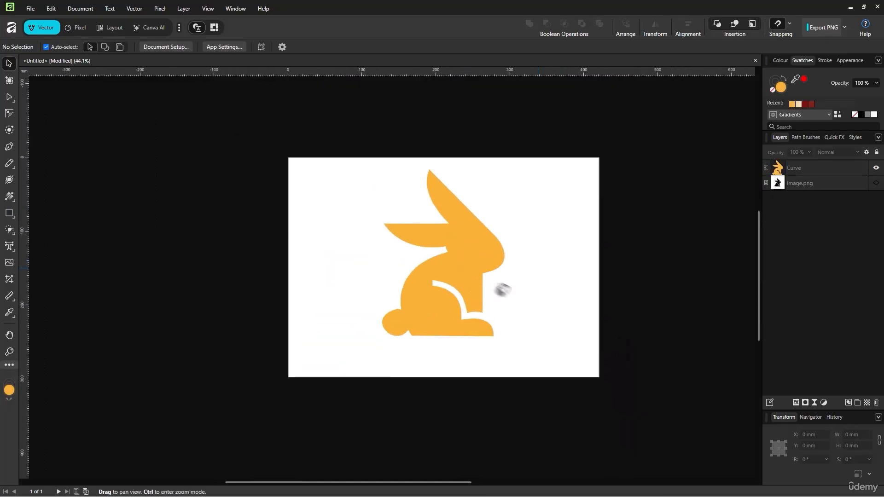
scroll(505, 278, up, 2)
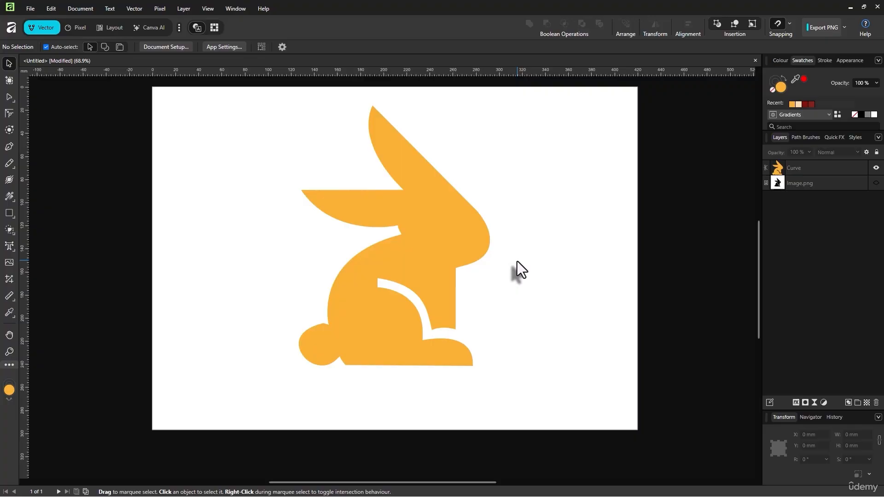
Step: Move the rabbit curve slightly down the page to about X 127.2 mm, Y 22.5 mm
key(space)
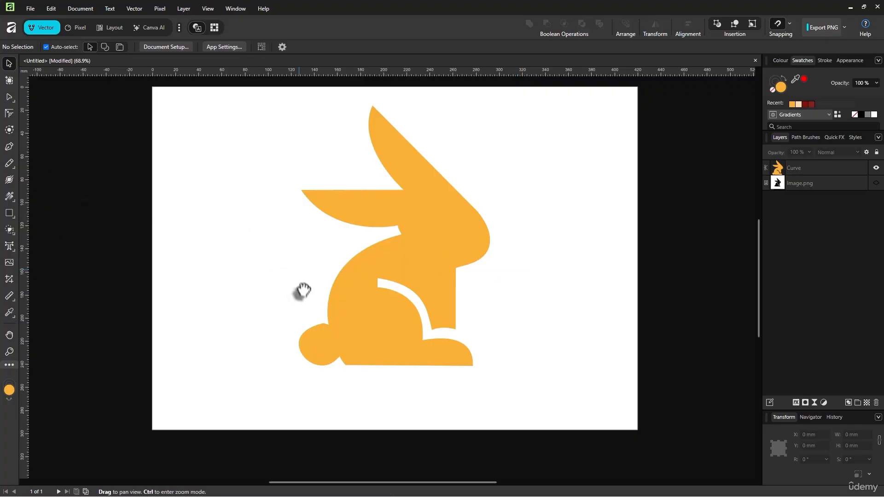
drag(298, 286, 298, 299)
click(397, 277)
drag(424, 267, 425, 274)
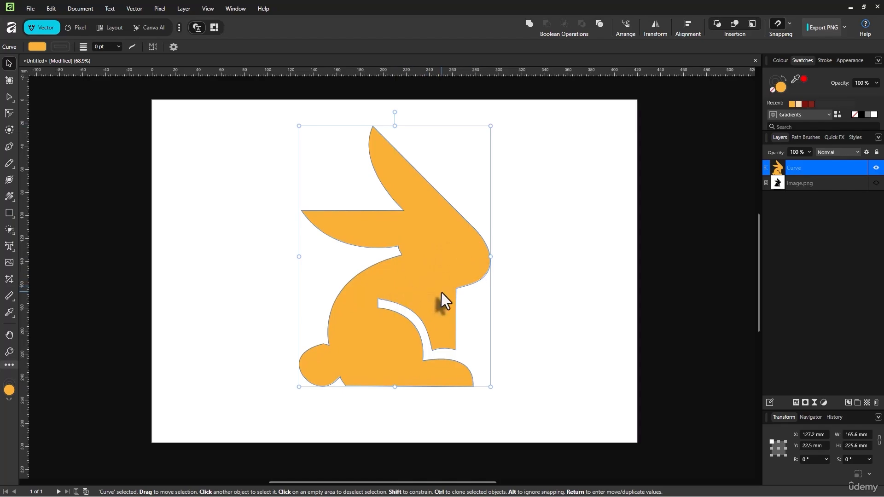
Step: Apply a linear gradient fill from the rabbit's upright ear down to its front foot, with black as the end colour
click(9, 197)
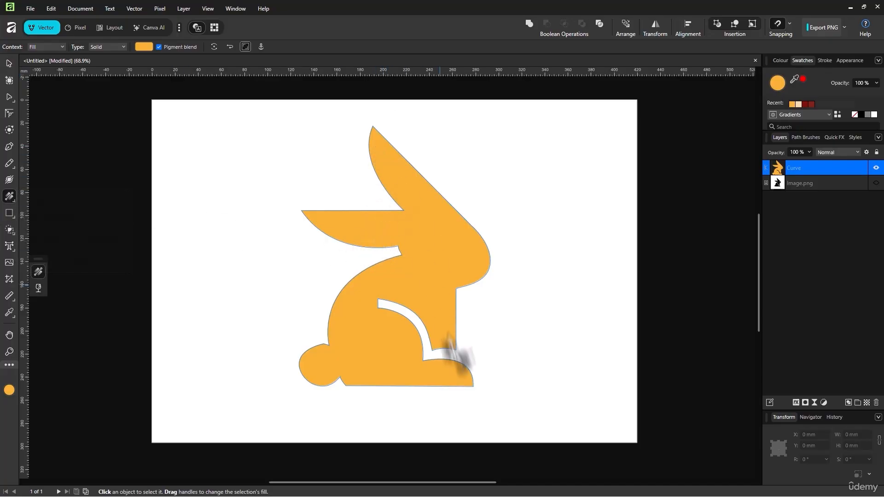
drag(402, 185, 458, 366)
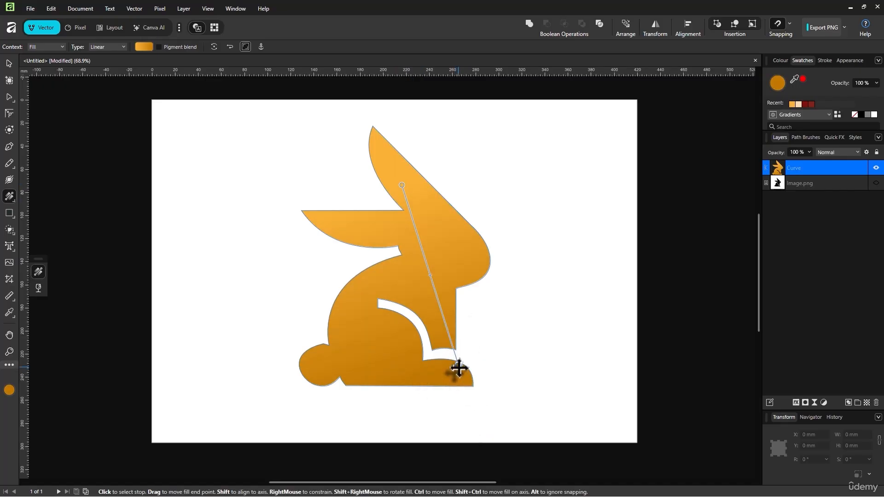
click(9, 390)
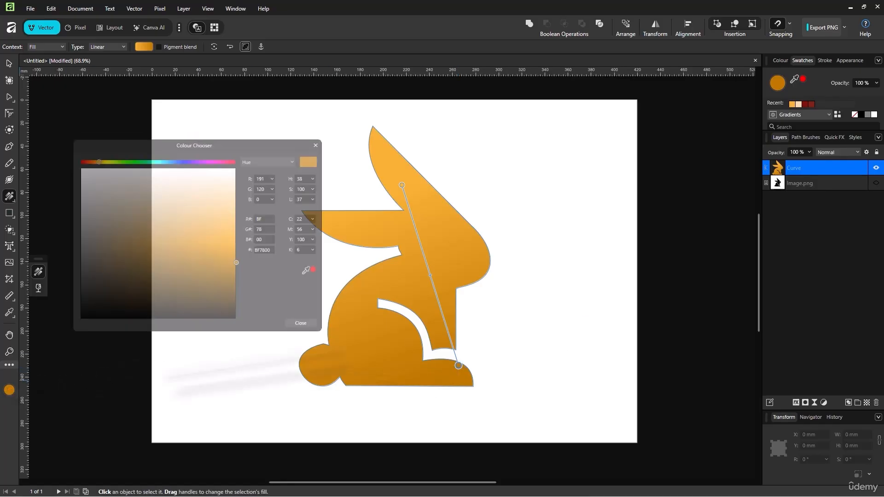
drag(225, 237, 220, 350)
click(325, 138)
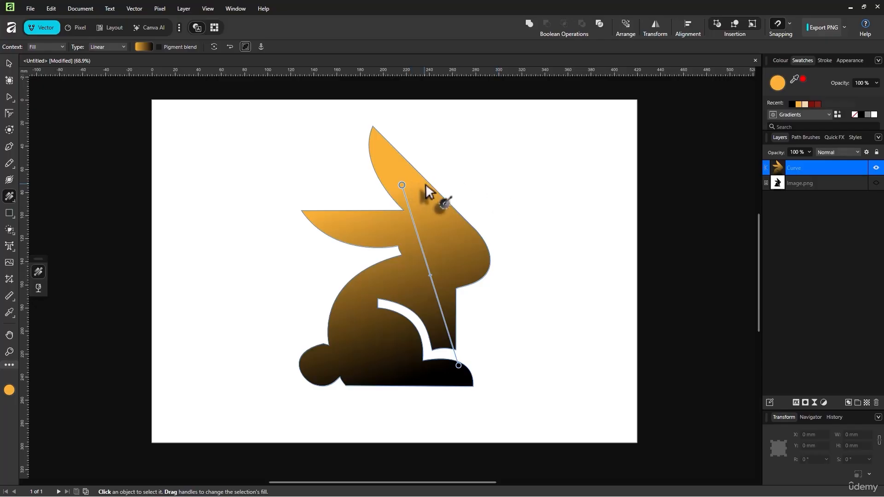
Step: Change the colour of the gradient's starting stop at the upright ear to bright red
click(8, 390)
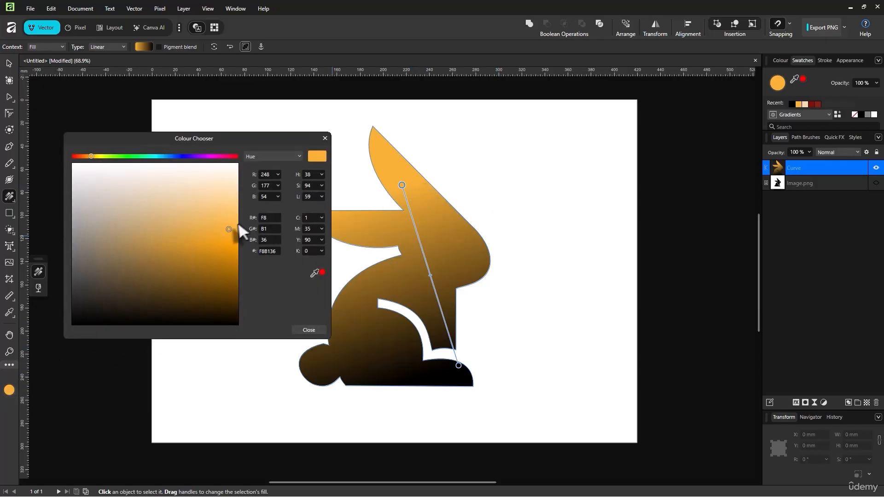
click(236, 156)
mouse_move(201, 181)
mouse_down()
mouse_move(316, 144)
mouse_move(296, 265)
mouse_move(330, 161)
mouse_up()
click(324, 138)
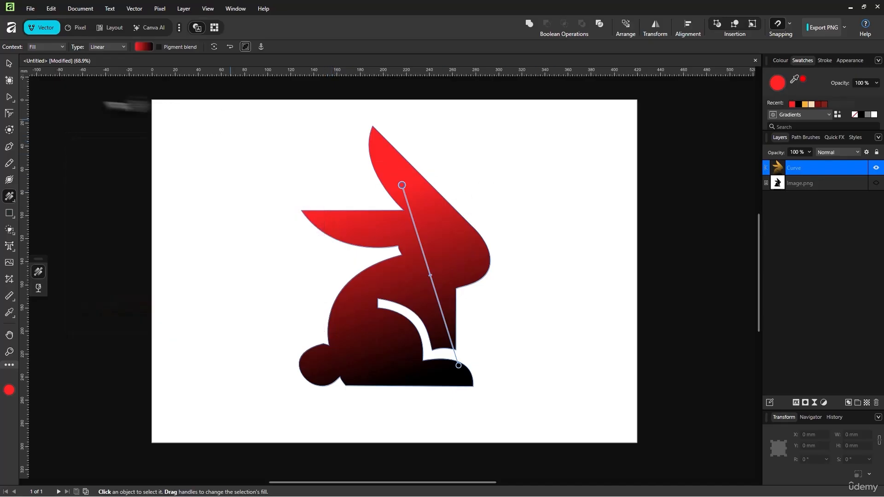
Step: Deselect the rabbit curve and examine the gradient-filled silhouette on the page
click(9, 63)
scroll(435, 200, down, 1)
click(525, 265)
scroll(525, 264, down, 2)
drag(529, 276, 514, 306)
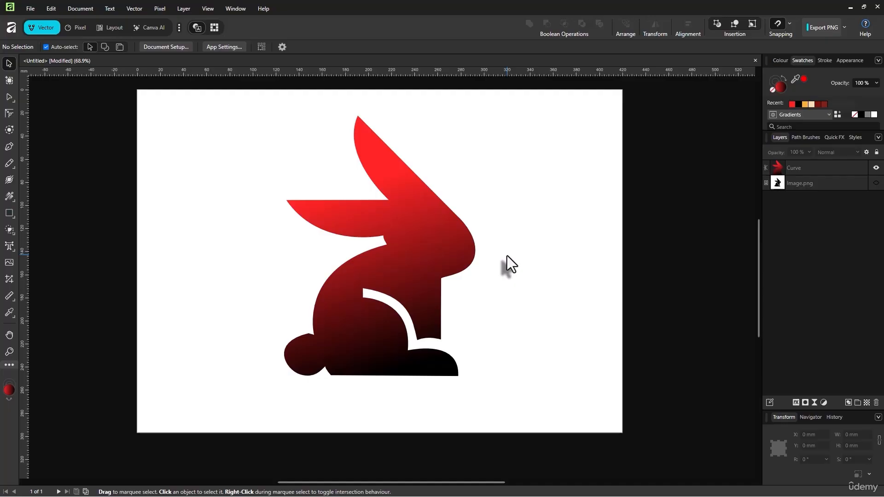
click(453, 253)
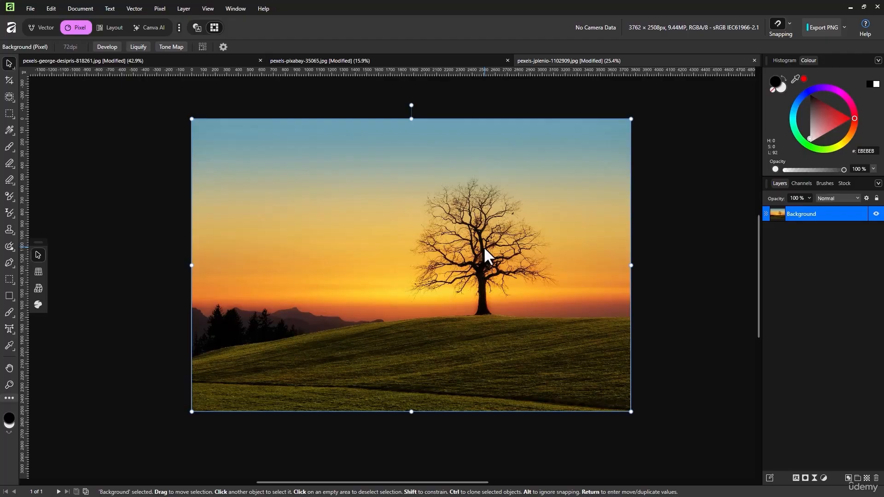
Step: Try to select the sunset sky beside the tree trunk with the Flood Select Tool at 20% tolerance
scroll(483, 247, up, 4)
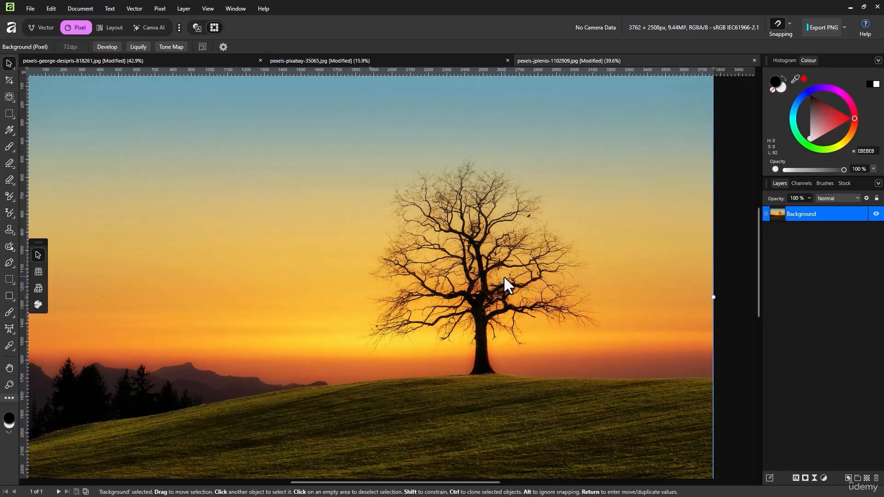
scroll(521, 273, up, 8)
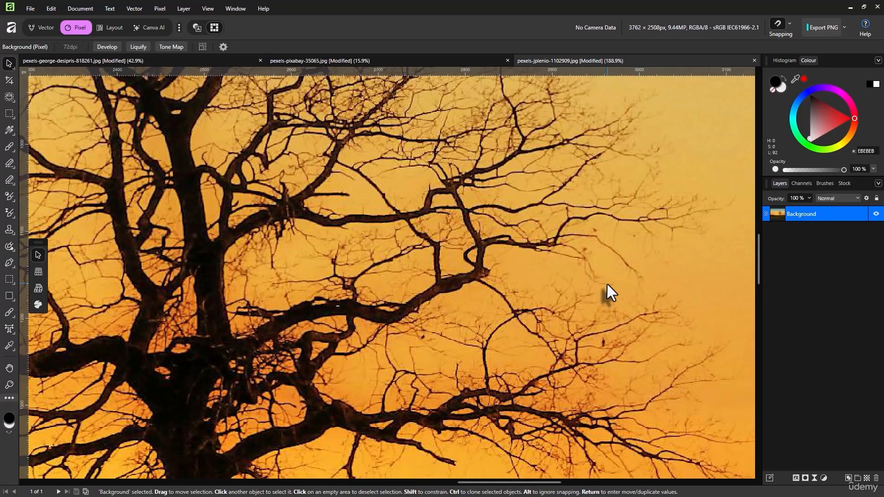
scroll(606, 283, down, 5)
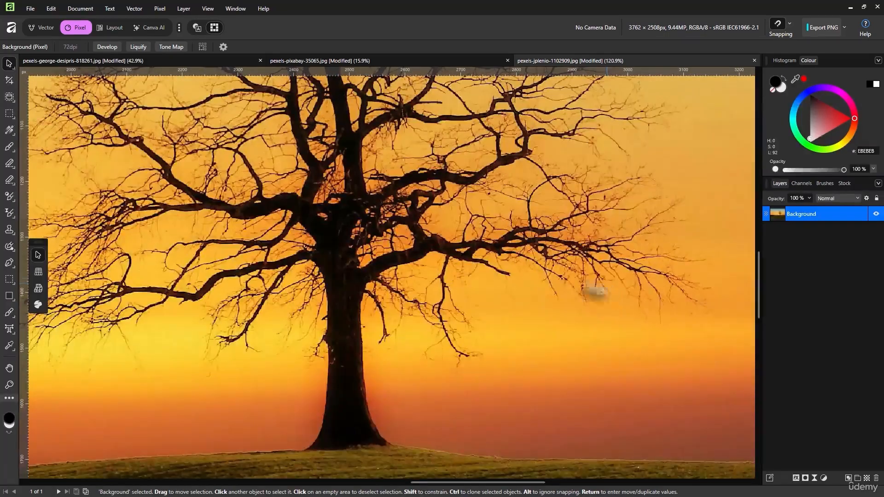
right_click(9, 96)
click(30, 116)
click(489, 340)
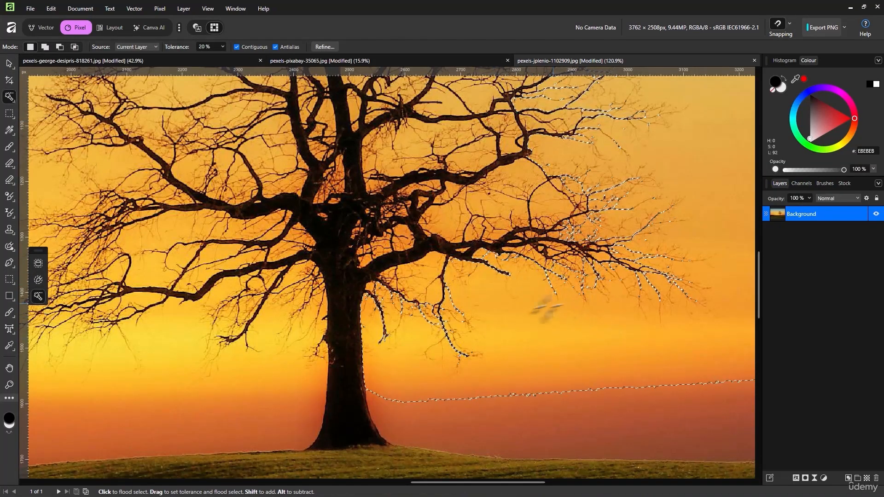
key(ctrl+z)
scroll(548, 286, down, 5)
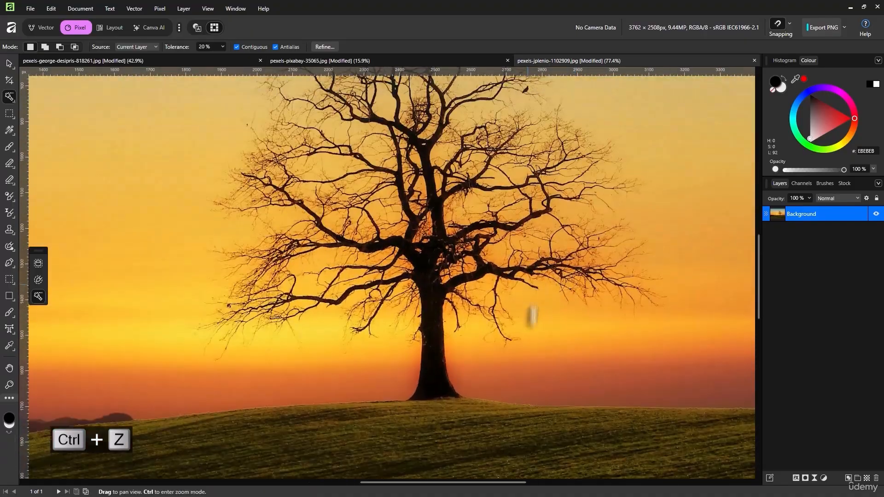
drag(533, 316, 530, 362)
scroll(530, 349, down, 2)
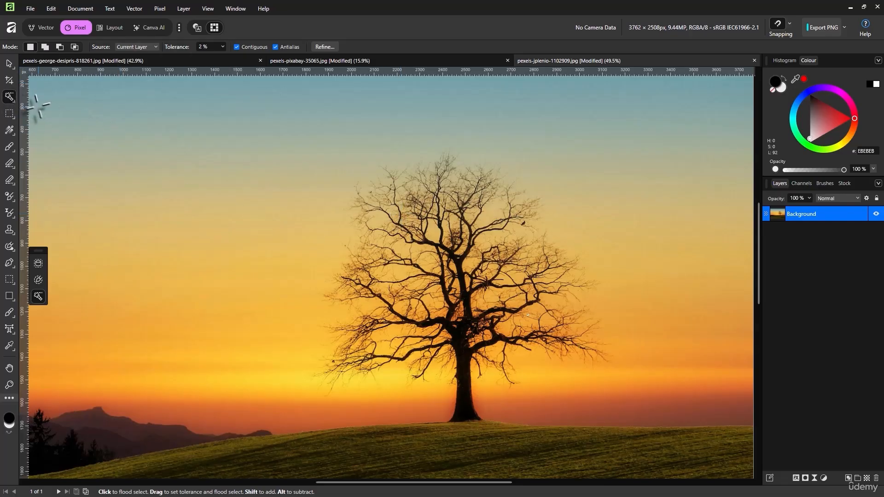
Step: Select the bare tree on the hill with the Object Selection Tool and inspect the selection around its outer branches
right_click(9, 97)
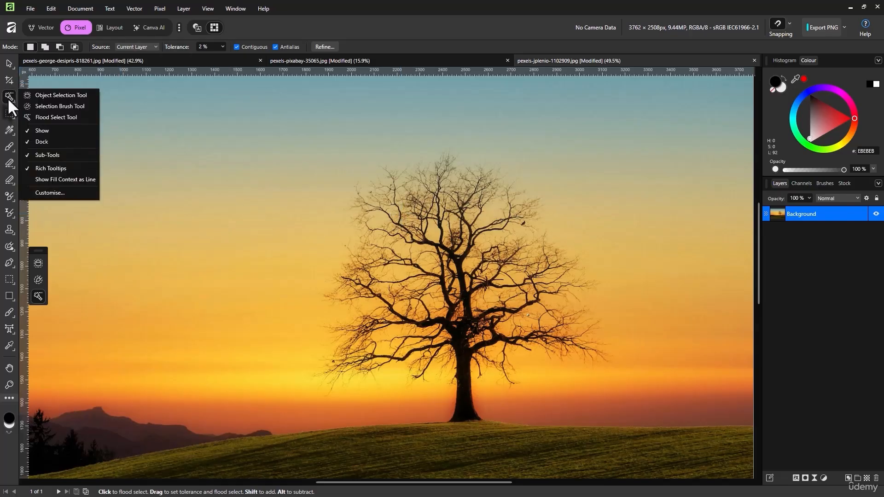
click(37, 99)
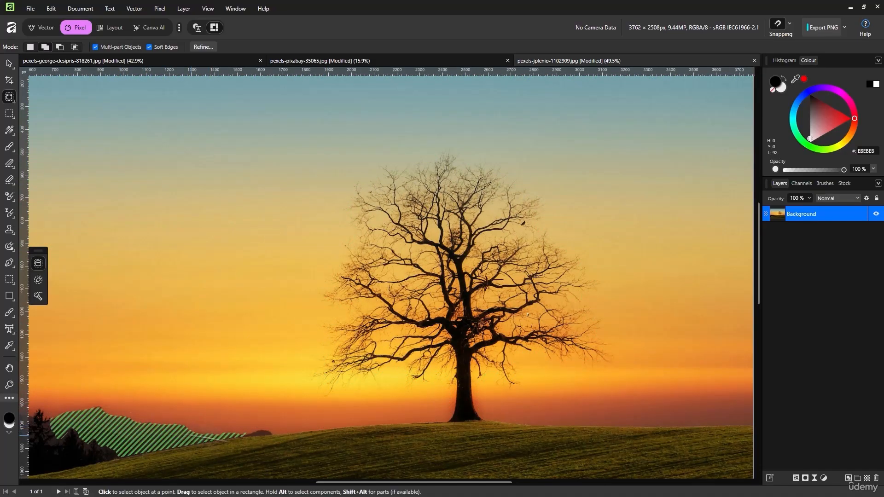
scroll(449, 428, down, 2)
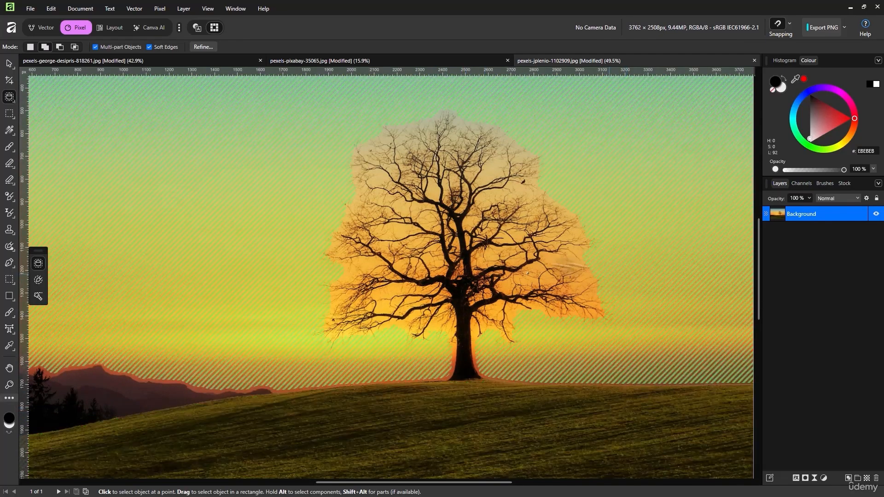
click(473, 232)
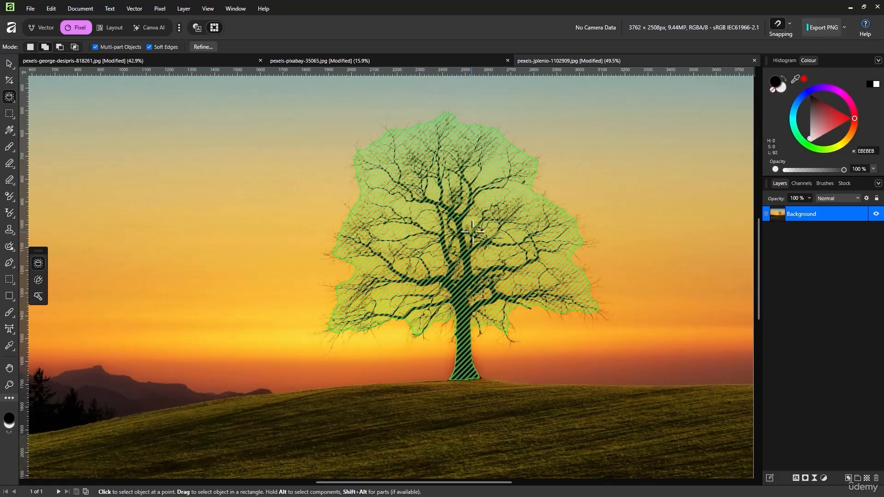
click(473, 232)
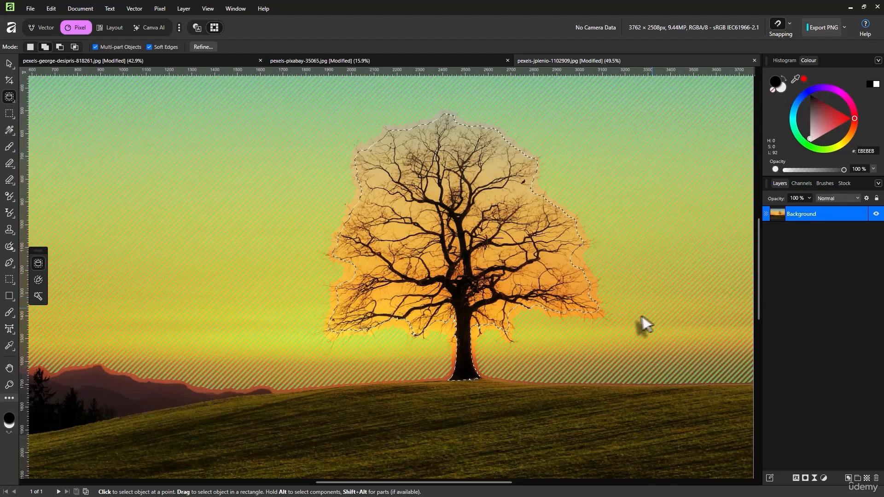
scroll(594, 302, up, 3)
click(9, 63)
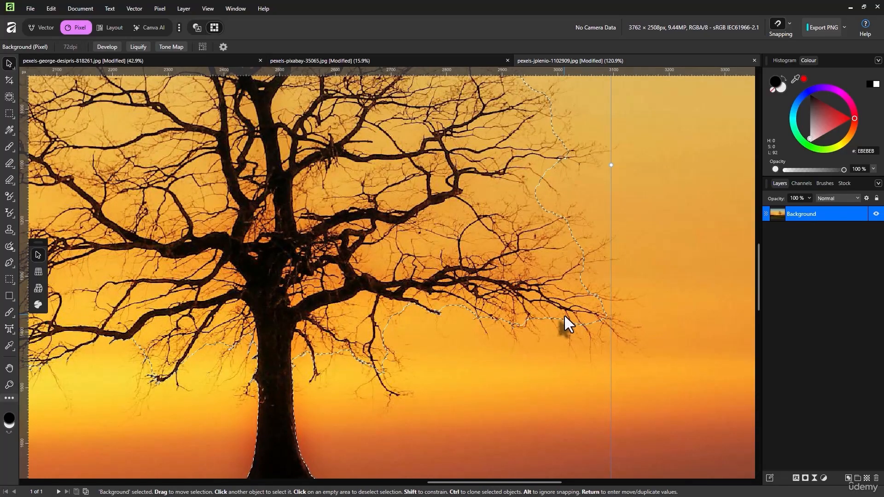
scroll(564, 314, down, 3)
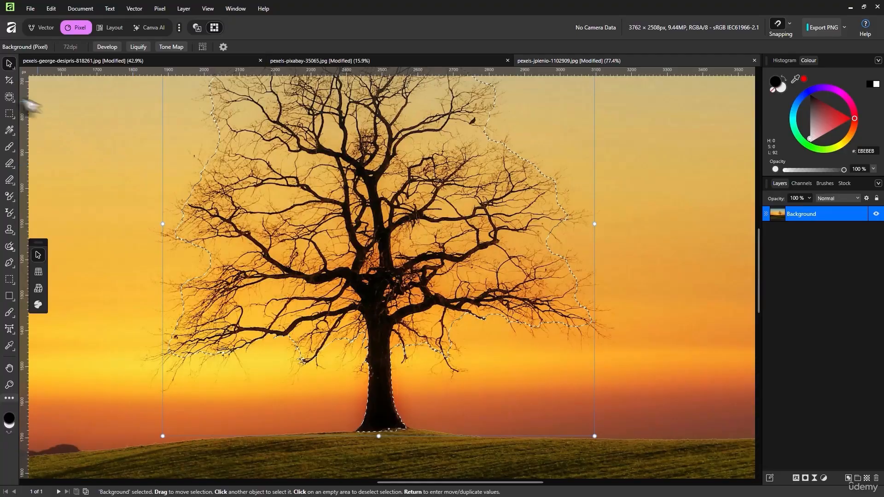
Step: Open Refine Selection for the tree and start matting around the lower branches beside the trunk with the 244 px brush
click(9, 97)
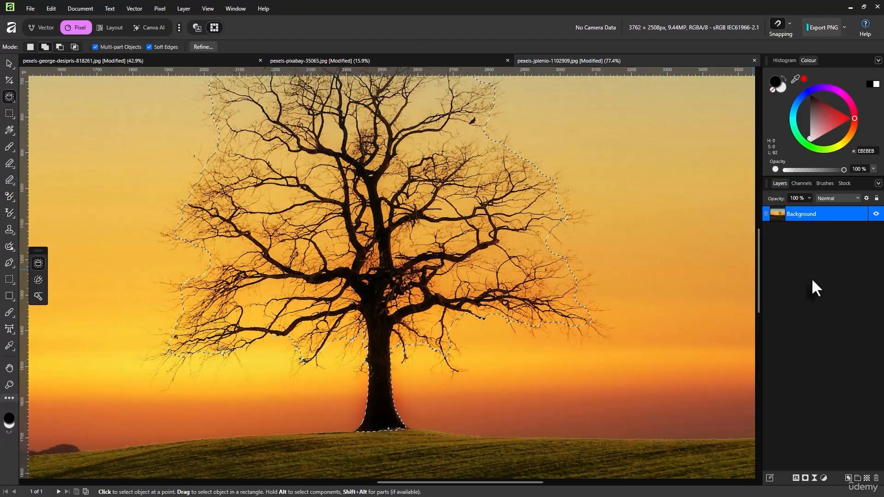
click(211, 49)
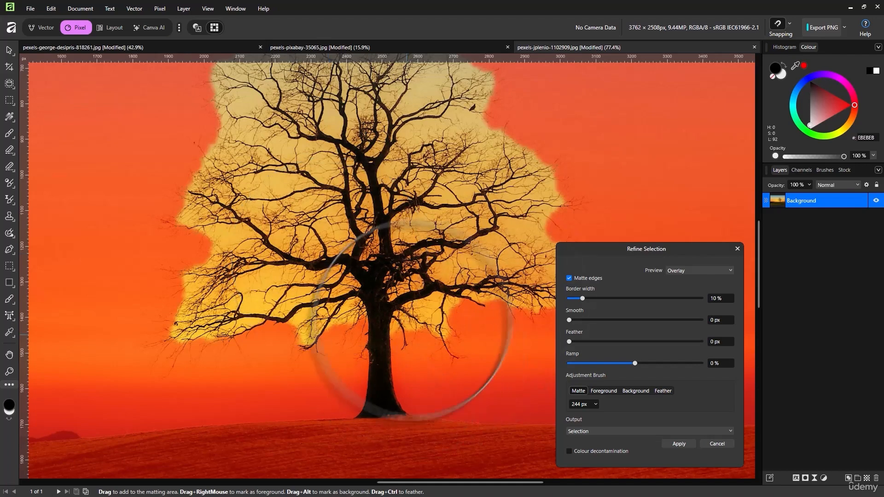
mouse_move(430, 338)
mouse_down()
mouse_move(393, 351)
mouse_move(424, 317)
mouse_up()
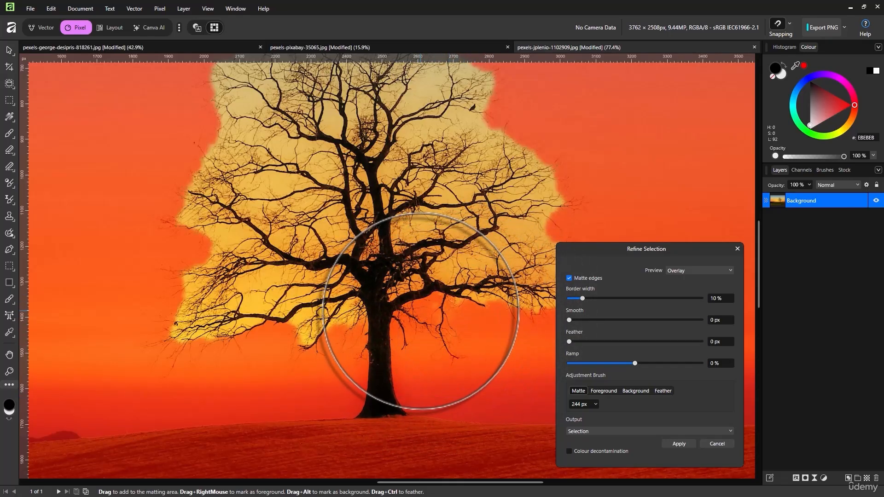
mouse_move(460, 300)
mouse_down()
mouse_move(434, 315)
mouse_move(424, 339)
mouse_up()
click(512, 338)
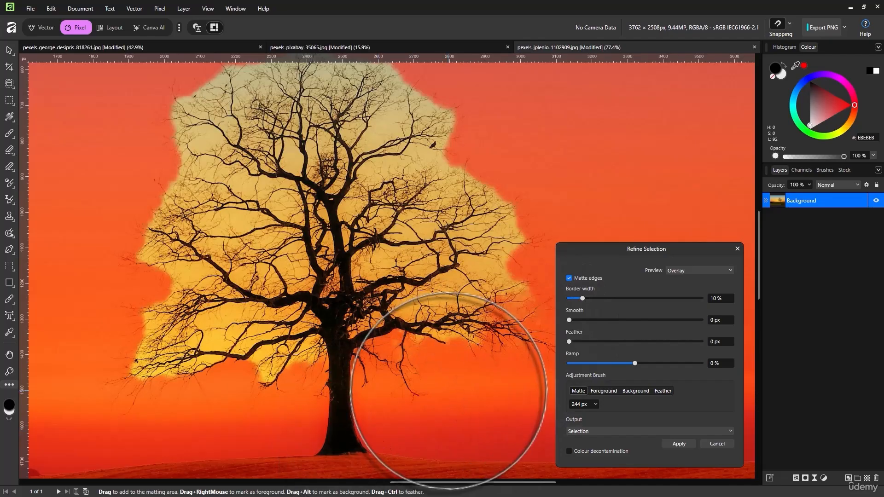
Step: Matte the branches on the tree's right side, from the lowest limbs up to the upper-right crown
click(443, 332)
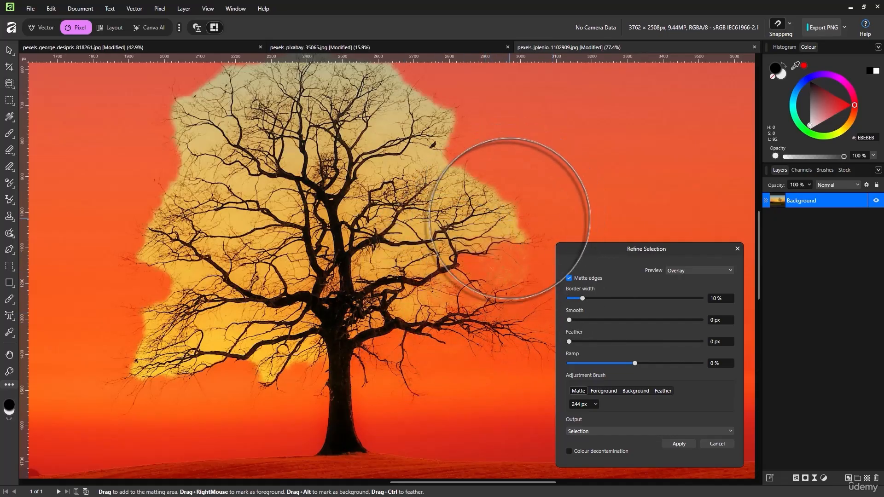
click(511, 207)
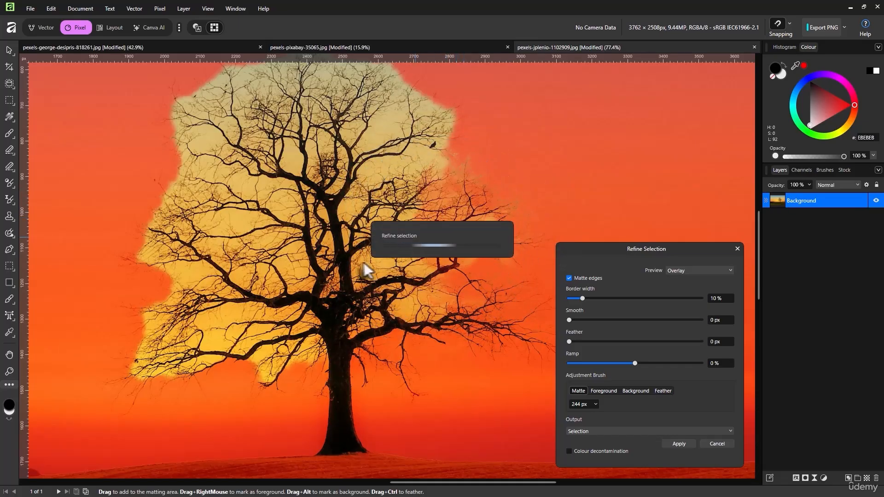
drag(421, 237, 456, 333)
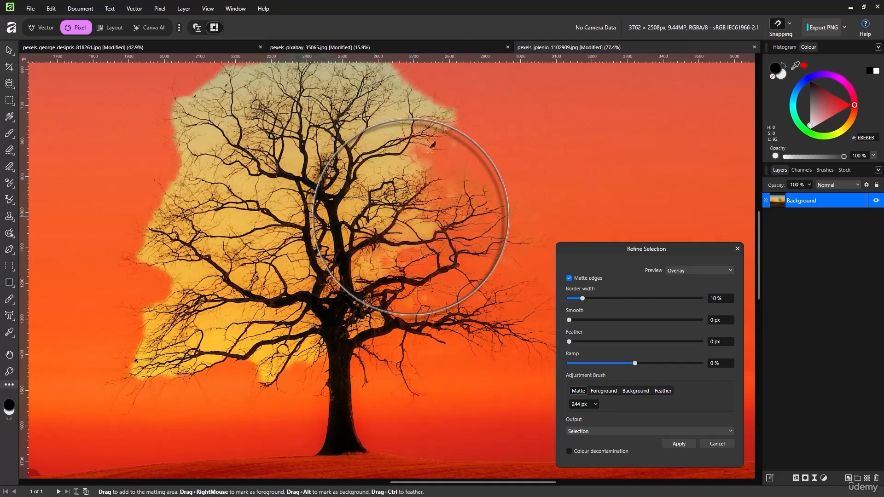
scroll(435, 125, up, 3)
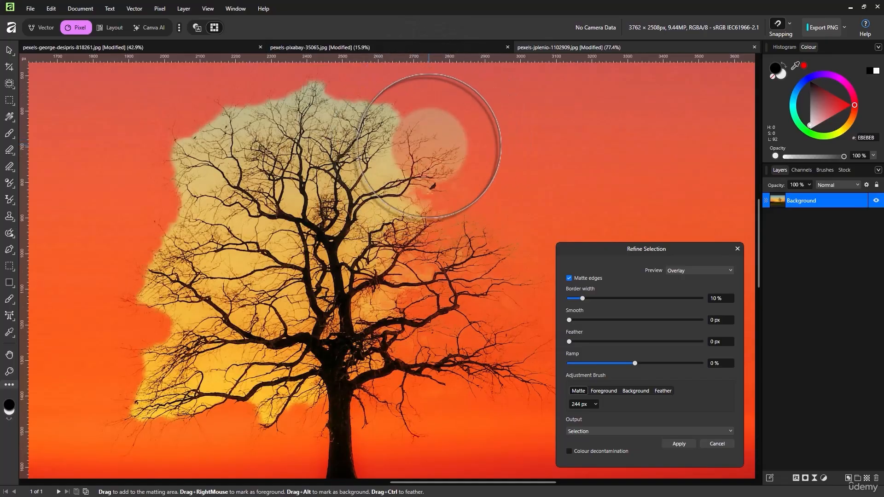
drag(381, 116, 387, 124)
mouse_move(400, 175)
mouse_down()
mouse_move(408, 148)
mouse_move(421, 224)
mouse_move(383, 145)
mouse_up()
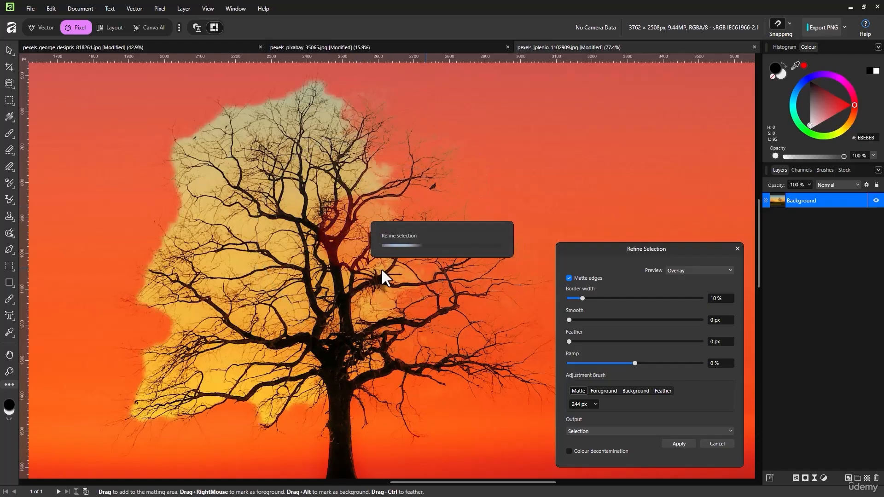
mouse_move(383, 172)
mouse_down()
mouse_move(346, 254)
mouse_move(381, 125)
mouse_up()
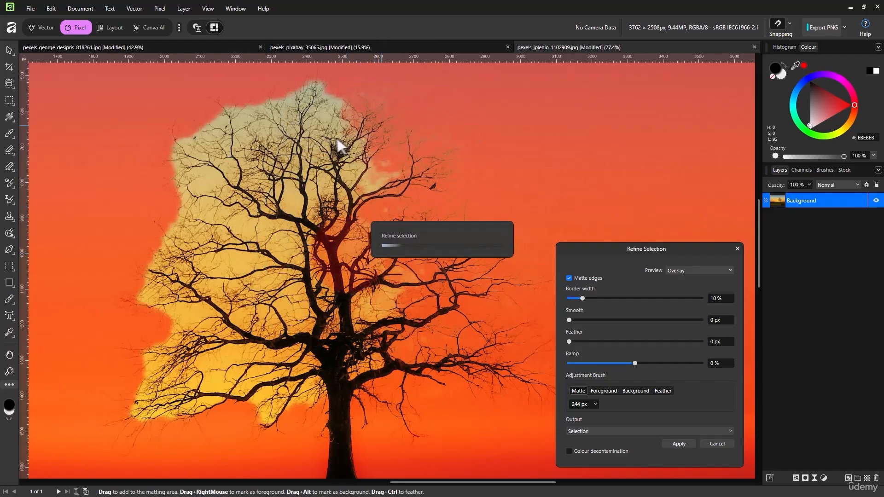
Step: Extend the matting over the top of the crown and its upper-left branches
mouse_move(325, 116)
mouse_down()
mouse_move(320, 89)
mouse_move(322, 96)
mouse_up()
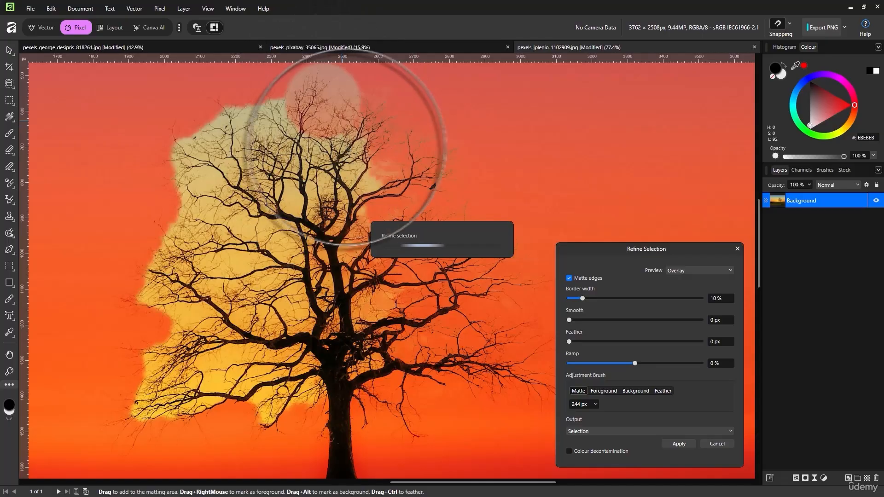
drag(347, 171, 289, 157)
mouse_move(256, 99)
mouse_down()
mouse_move(256, 162)
mouse_move(207, 167)
mouse_move(207, 184)
mouse_up()
drag(266, 163, 288, 184)
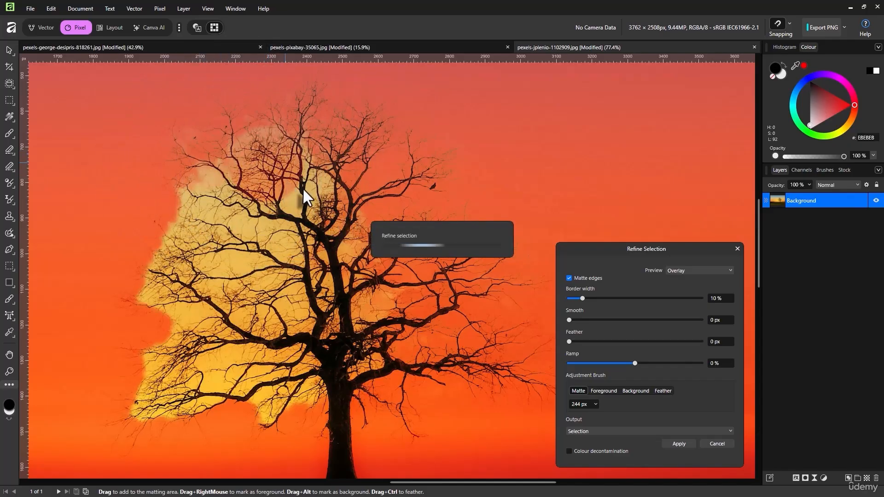
click(300, 191)
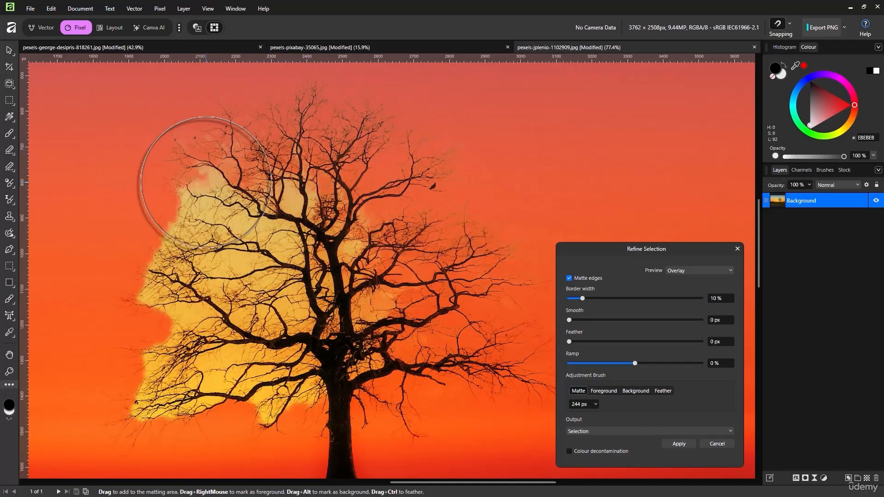
Step: Matte the left side of the tree down through the lowest left branches and in toward the trunk
drag(206, 185, 200, 226)
mouse_move(278, 201)
mouse_down()
mouse_move(267, 232)
mouse_move(228, 213)
mouse_up()
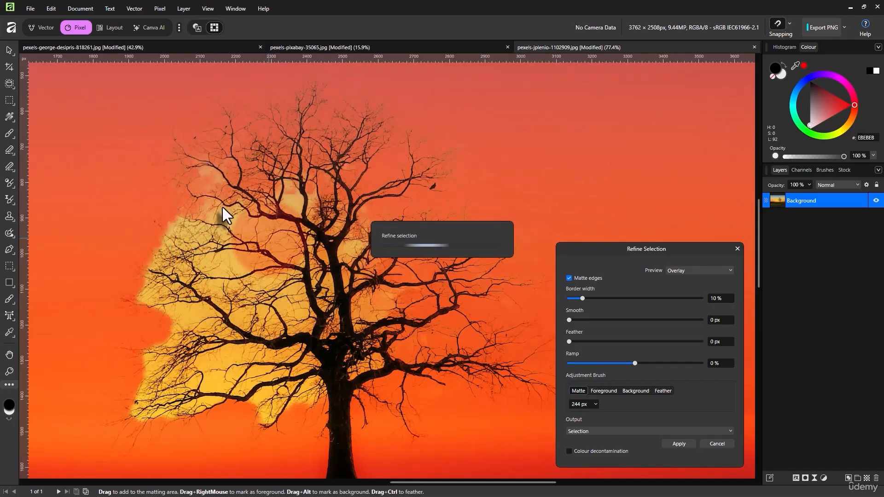
mouse_move(179, 251)
mouse_down()
mouse_move(143, 292)
mouse_move(148, 286)
mouse_move(173, 300)
mouse_move(200, 276)
mouse_move(201, 254)
mouse_move(182, 318)
mouse_up()
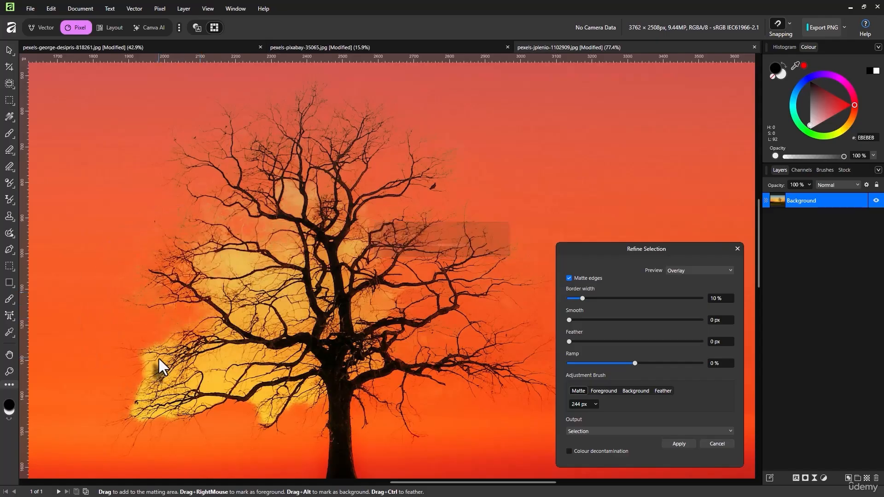
mouse_move(157, 407)
mouse_down()
mouse_move(212, 397)
mouse_move(207, 379)
mouse_move(236, 376)
mouse_up()
mouse_move(249, 408)
mouse_down()
mouse_move(257, 385)
mouse_move(296, 395)
mouse_move(258, 372)
mouse_move(170, 373)
mouse_move(198, 365)
mouse_move(258, 371)
mouse_move(211, 357)
mouse_move(220, 298)
mouse_move(183, 266)
mouse_move(270, 283)
mouse_move(207, 256)
mouse_move(250, 258)
mouse_move(266, 291)
mouse_move(236, 276)
mouse_move(251, 314)
mouse_move(246, 296)
mouse_move(278, 311)
mouse_move(270, 316)
mouse_move(293, 302)
mouse_up()
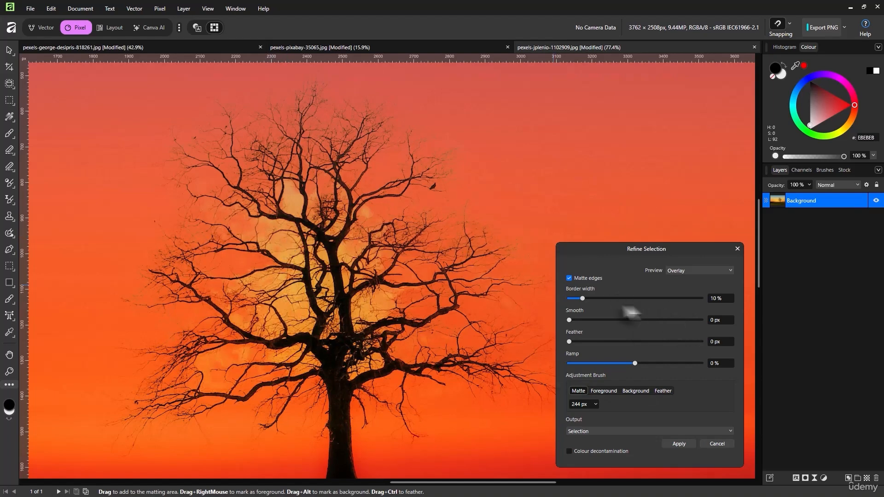
Step: Matte the remaining sky patches between the inner branches around the trunk and apply the refinement as a selection
mouse_move(337, 259)
mouse_down()
mouse_move(325, 187)
mouse_move(374, 283)
mouse_move(366, 308)
mouse_move(451, 281)
mouse_up()
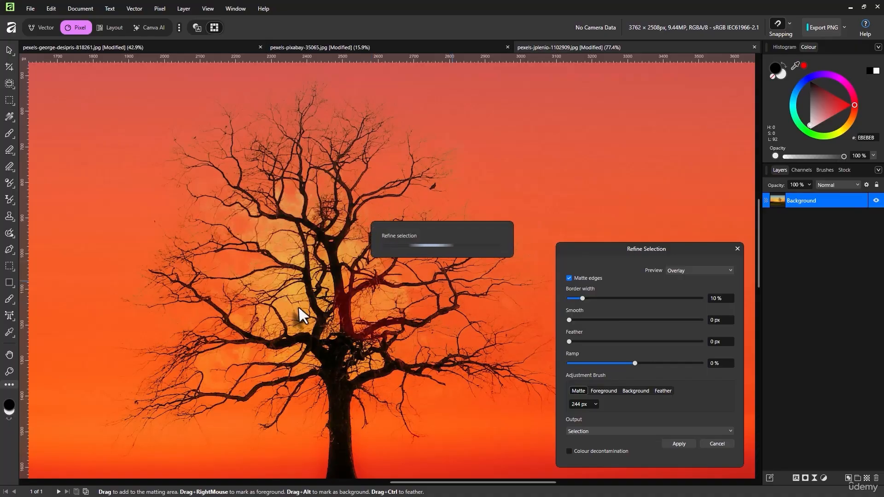
mouse_move(298, 303)
mouse_down()
mouse_move(237, 246)
mouse_move(286, 240)
mouse_move(296, 339)
mouse_up()
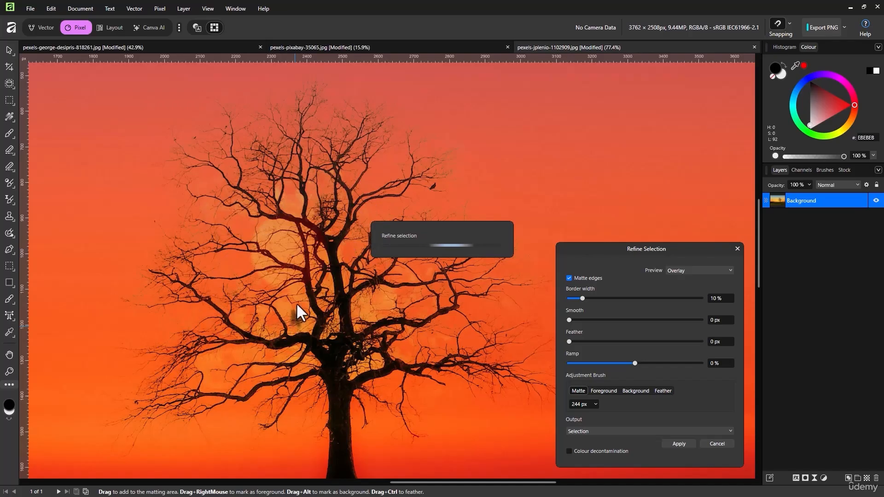
drag(296, 307, 300, 350)
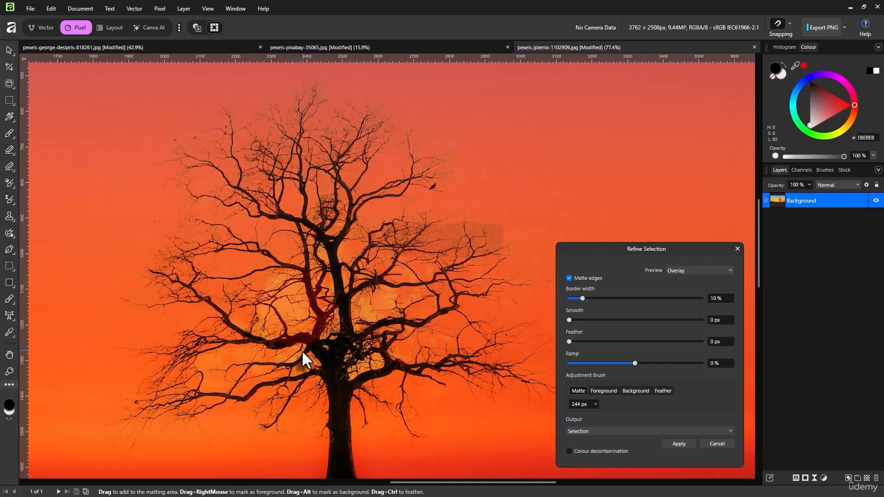
click(365, 304)
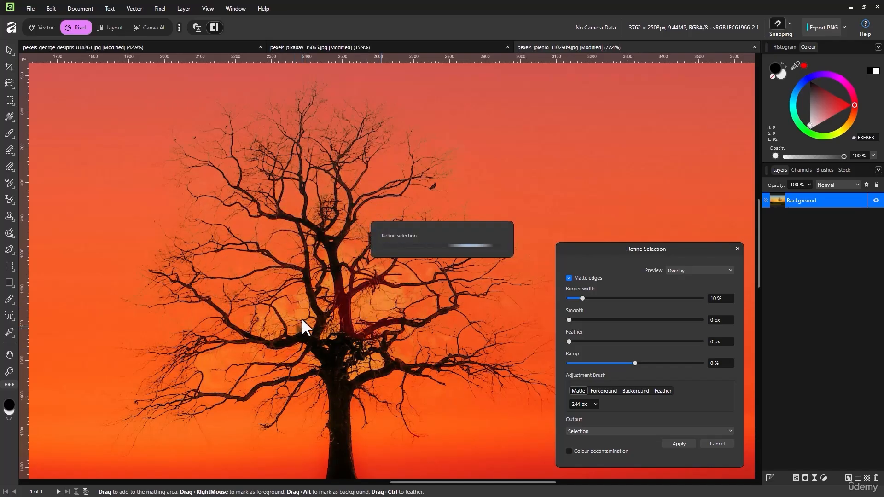
click(286, 319)
click(299, 362)
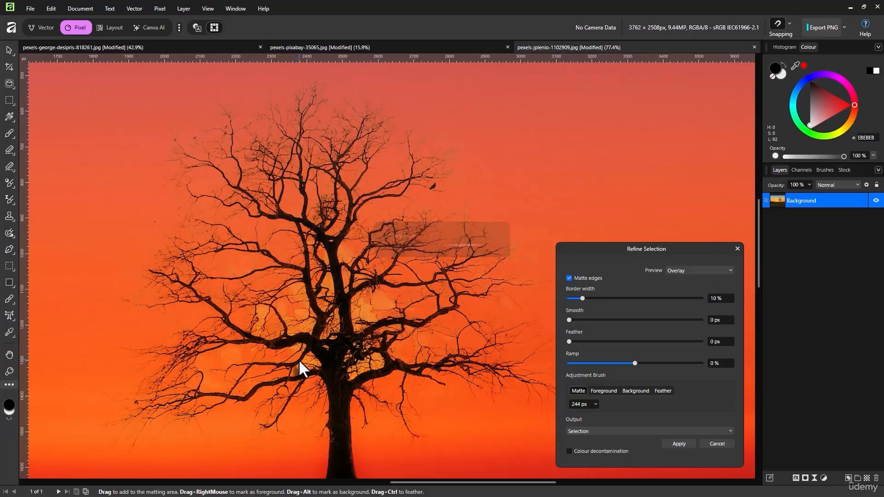
click(393, 312)
drag(371, 312, 395, 318)
mouse_move(237, 359)
mouse_down()
mouse_move(279, 318)
mouse_move(272, 306)
mouse_up()
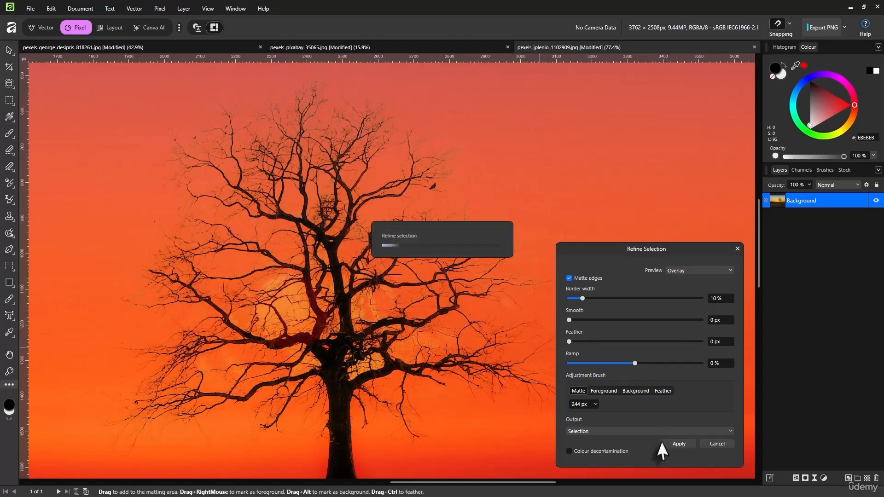
scroll(374, 189, down, 2)
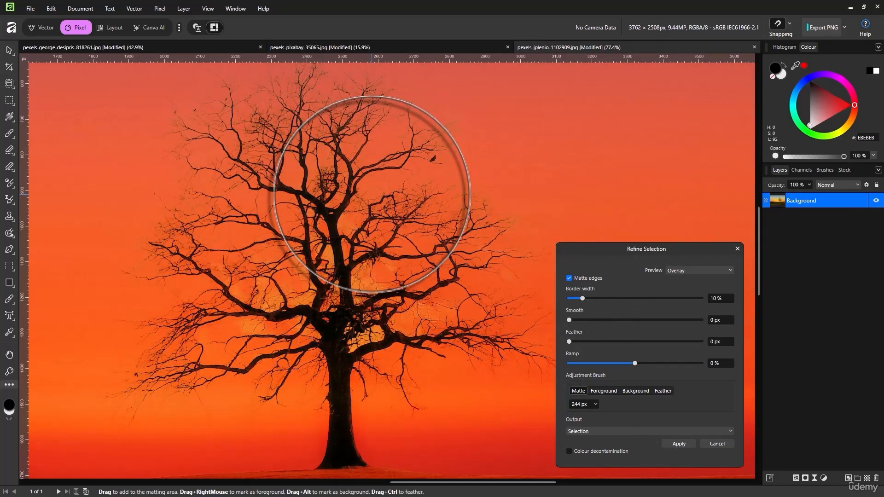
click(673, 442)
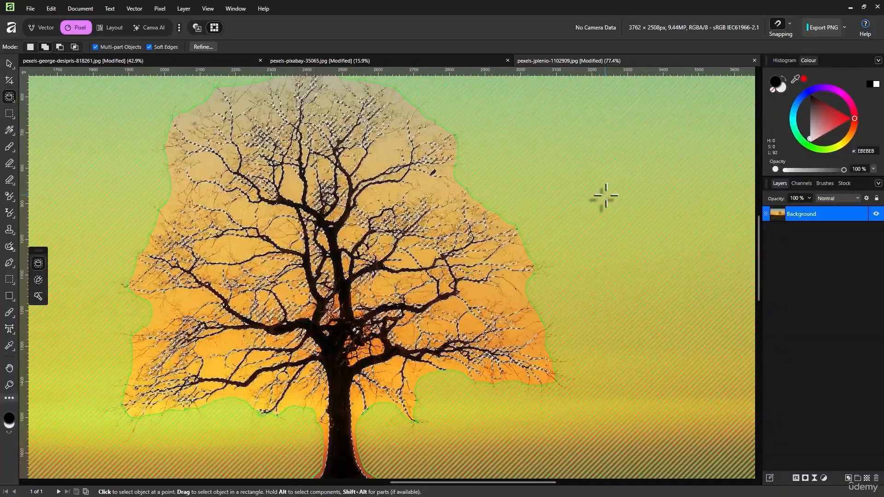
Step: Mask the Background layer with the tree selection to check the cutout, and undo the mask
click(805, 479)
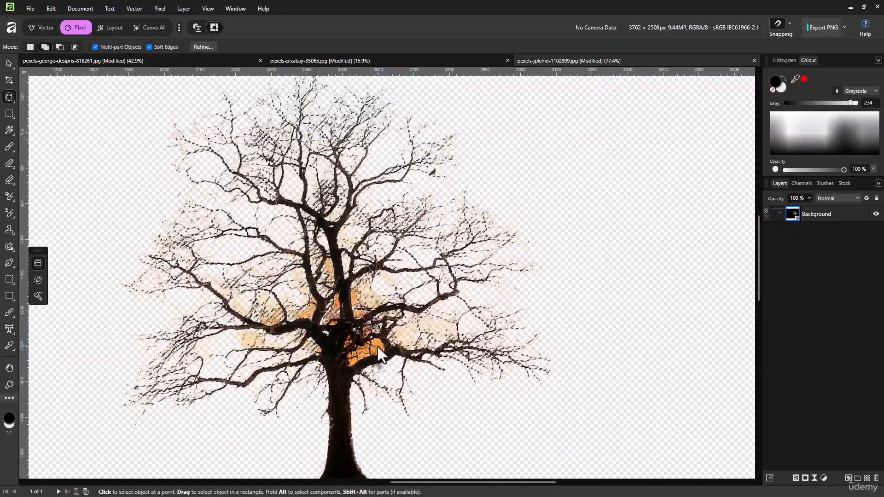
key(ctrl+z)
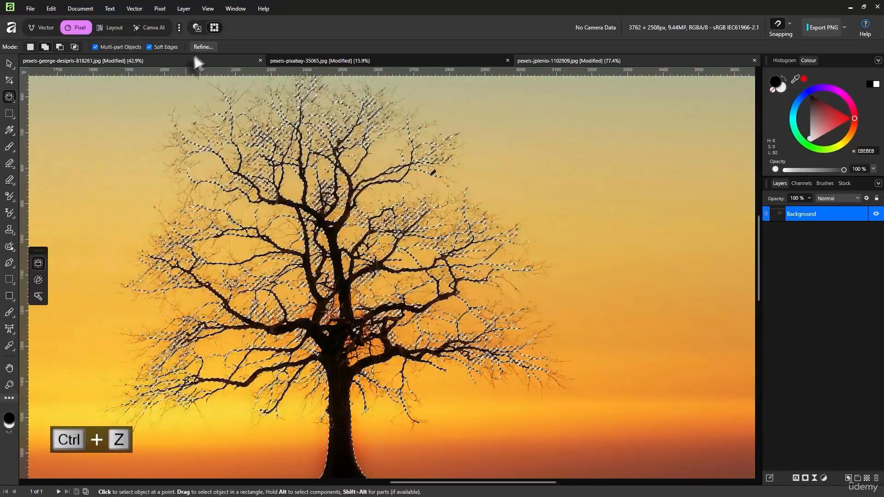
Step: Reopen Refine Selection, matte the leftover sky around the main branch fork, and apply the selection
click(198, 47)
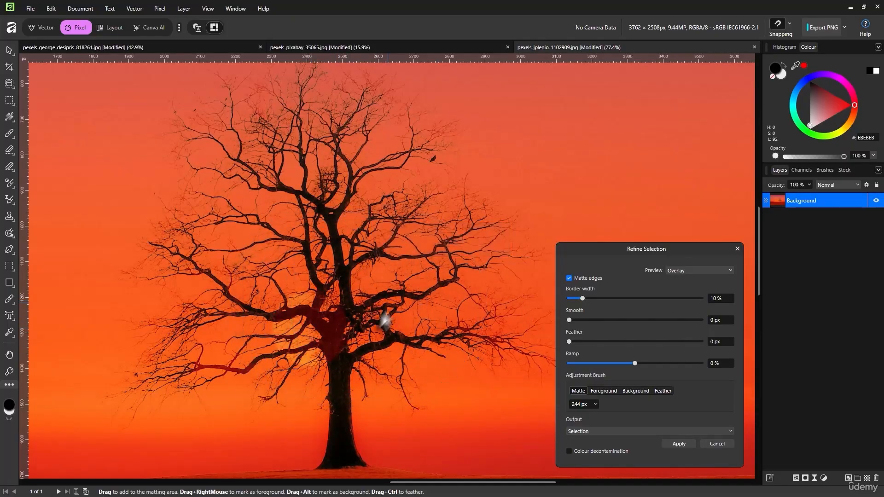
click(366, 322)
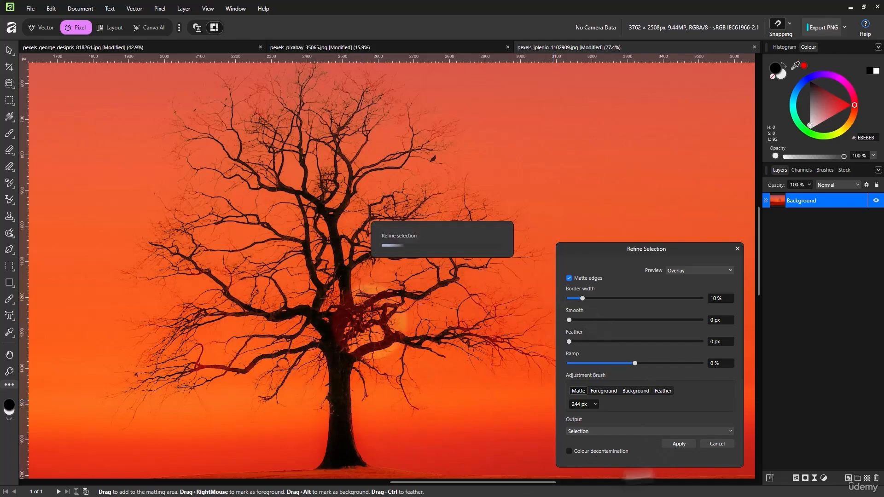
click(687, 444)
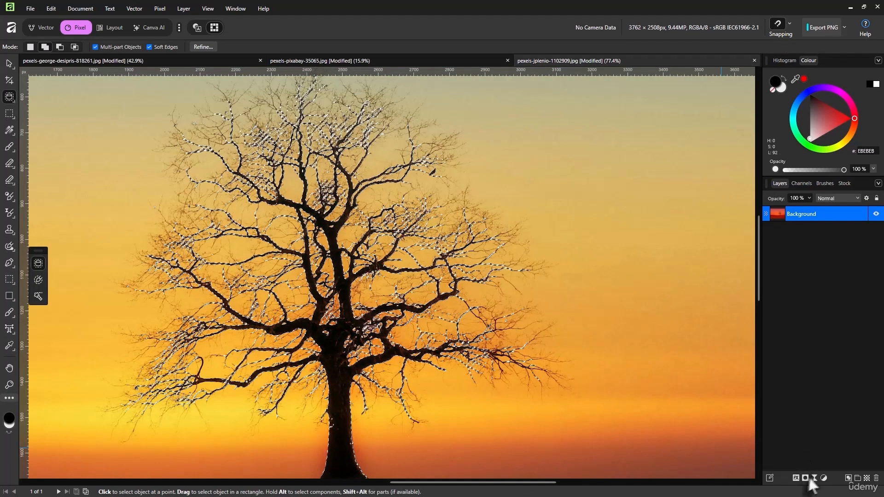
Step: Mask the Background layer with the refined tree selection, deselect, and view the whole cutout on the canvas
key(Delete)
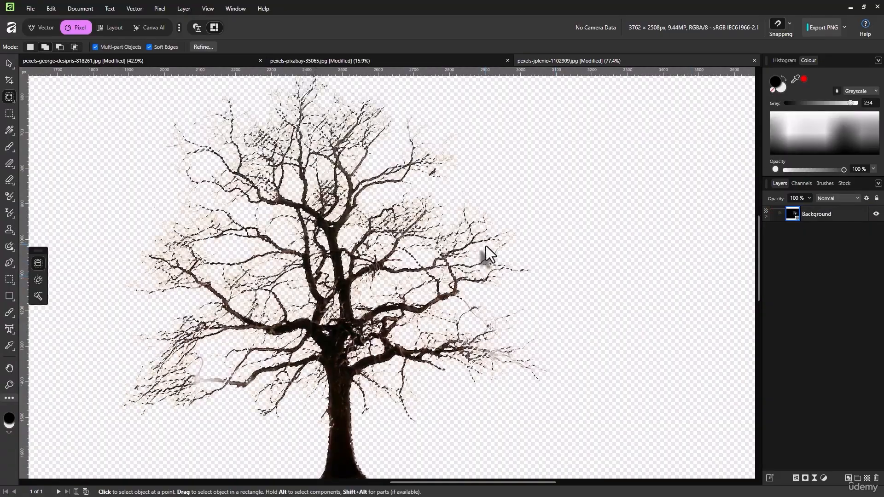
key(ctrl+d)
scroll(392, 243, down, 3)
scroll(375, 239, down, 4)
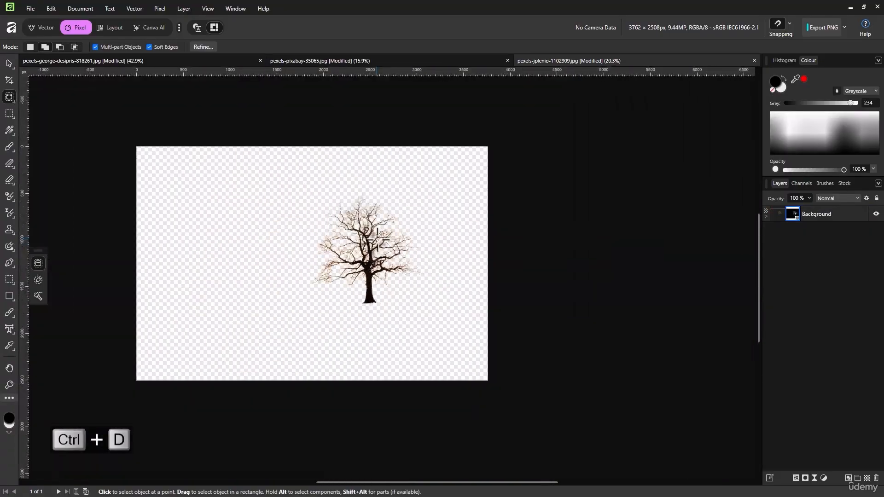
Step: Try to enlarge and reposition the tree while its layer mask is selected, and undo the transformations
key(ctrl+t)
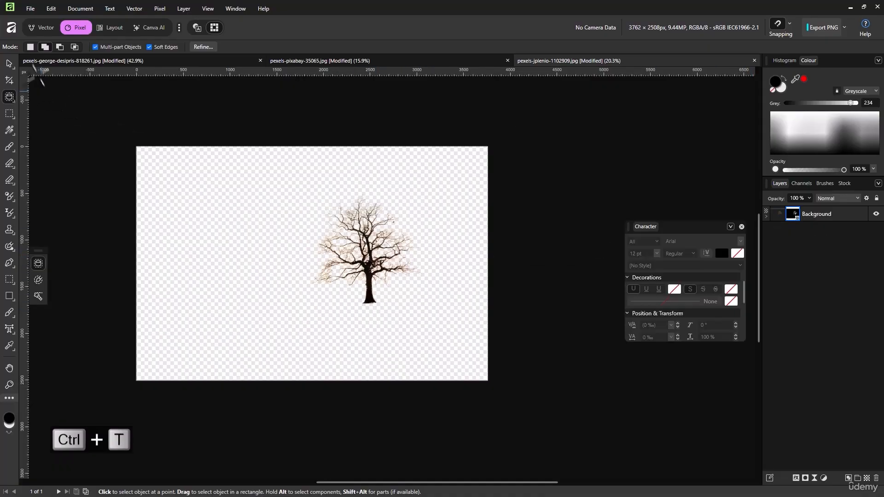
key(v)
drag(311, 381, 311, 470)
drag(388, 344, 328, 332)
drag(380, 320, 421, 306)
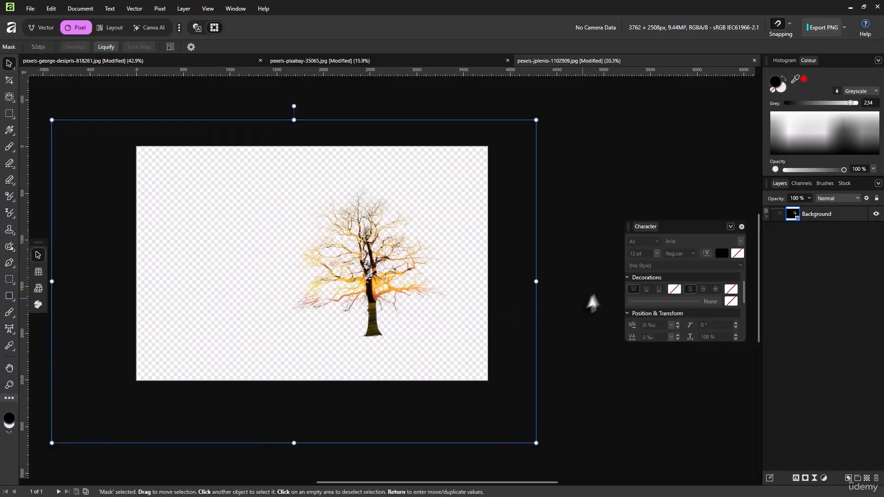
key(ctrl+z)
key(ctrl+z)
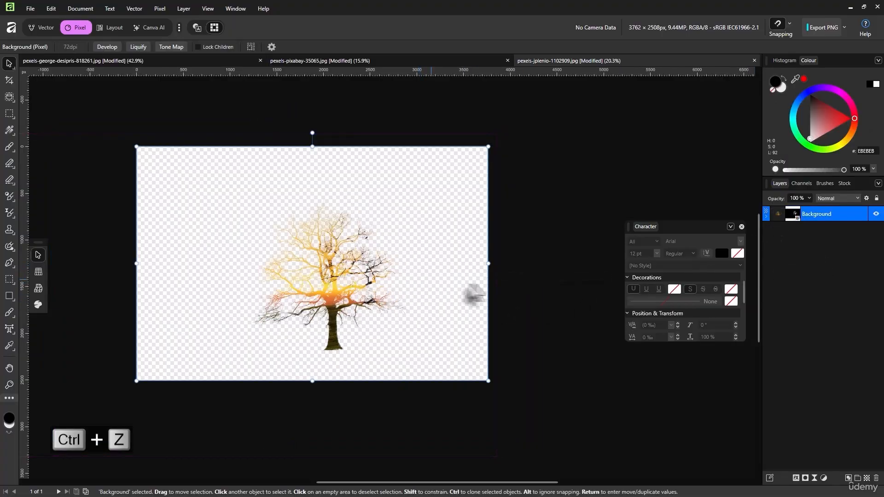
key(ctrl+z)
key(ctrl+z)
key(ctrl+z)
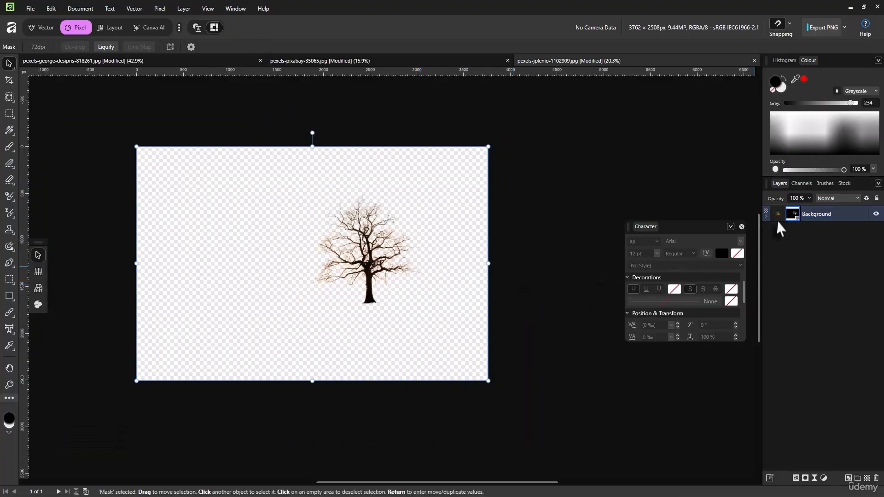
Step: Select the Background layer instead of its mask, enlarge the tree, and move it to the middle of the canvas
key(ctrl+z)
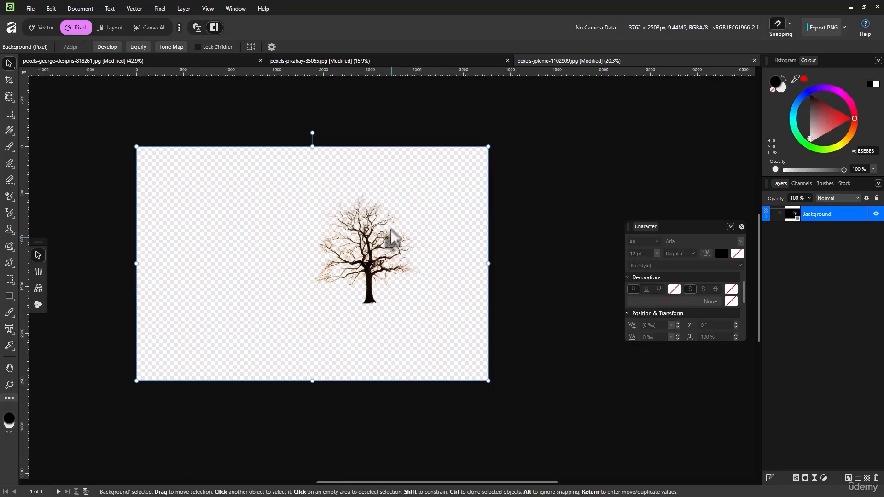
drag(313, 381, 312, 496)
drag(419, 330, 341, 293)
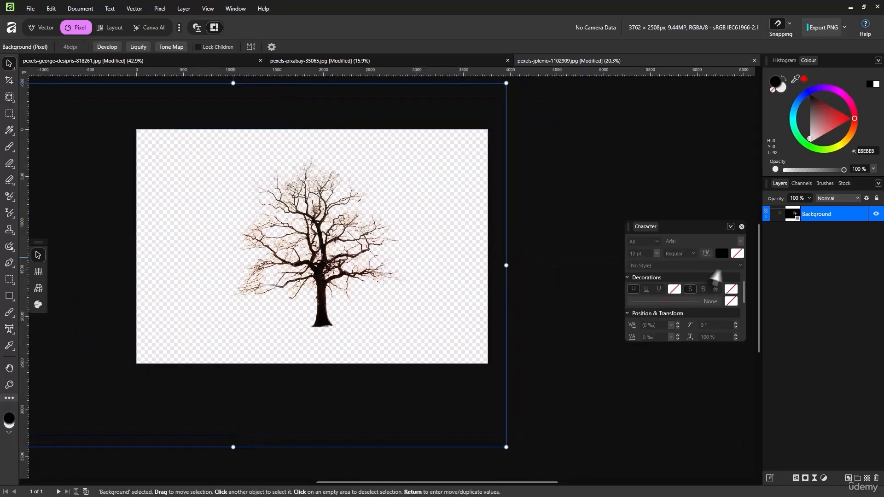
Step: Draw a rectangle covering the canvas with an orange DC5402 fill and place it beneath the tree's Background layer
click(9, 295)
drag(133, 123, 487, 363)
click(845, 116)
mouse_move(846, 116)
mouse_down()
mouse_move(831, 120)
mouse_move(851, 130)
mouse_up()
drag(807, 215, 810, 240)
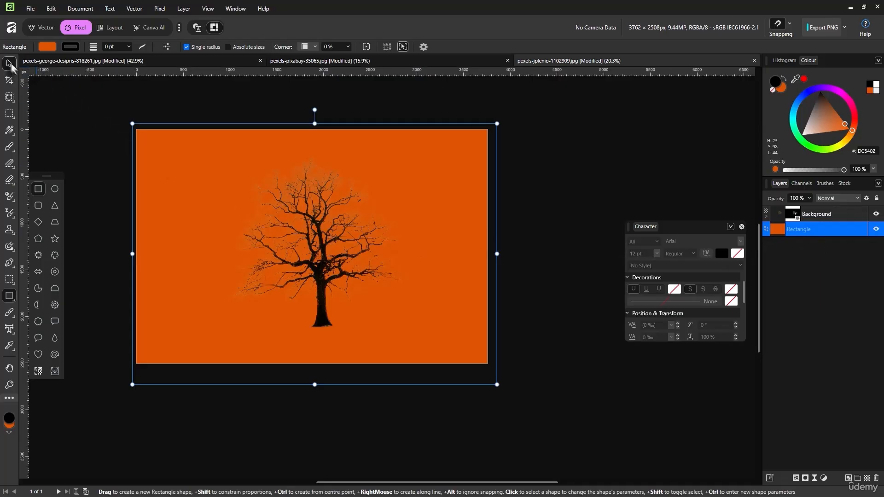
Step: Set the backdrop rectangle's fill to the brighter orange FF6000 and view it behind the tree
key(v)
scroll(384, 229, up, 1)
scroll(382, 222, up, 2)
drag(822, 121, 849, 132)
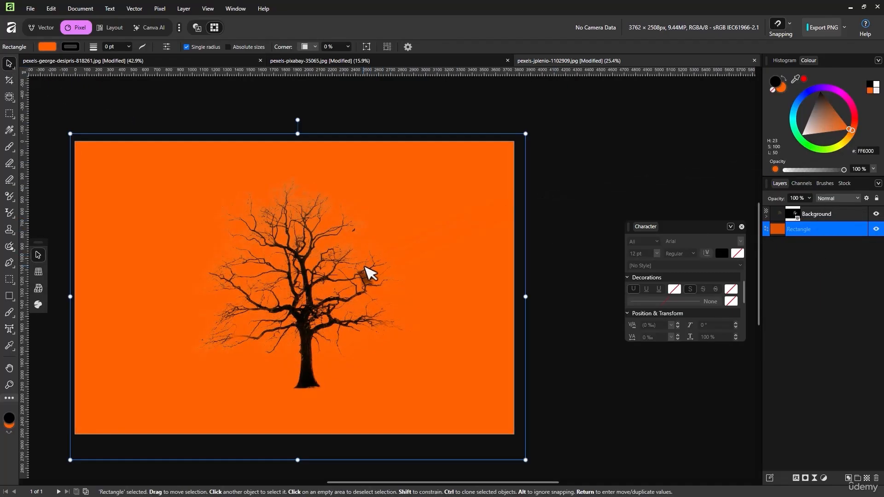
Step: Select the tree's Background layer and examine the cut-out branches against the orange backdrop
click(365, 268)
scroll(350, 271, up, 2)
drag(355, 280, 418, 289)
scroll(411, 290, down, 1)
scroll(410, 292, up, 1)
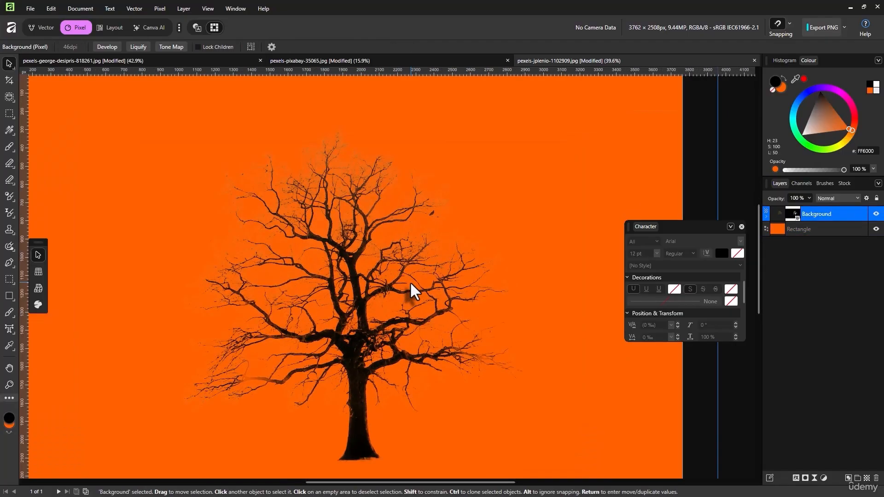
scroll(414, 289, down, 1)
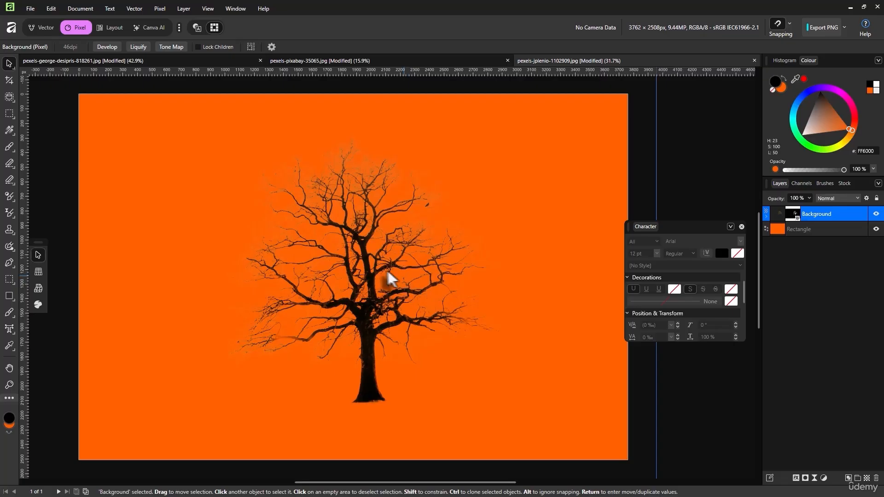
Step: Switch to the portrait document pexels-pixabay-35065.jpg and bring the whole photo into view
click(593, 61)
click(446, 63)
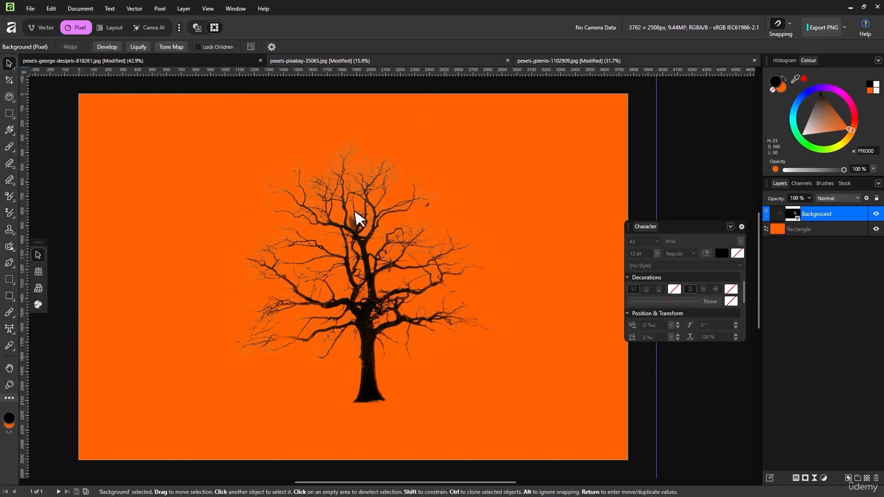
scroll(431, 213, down, 2)
scroll(431, 213, down, 1)
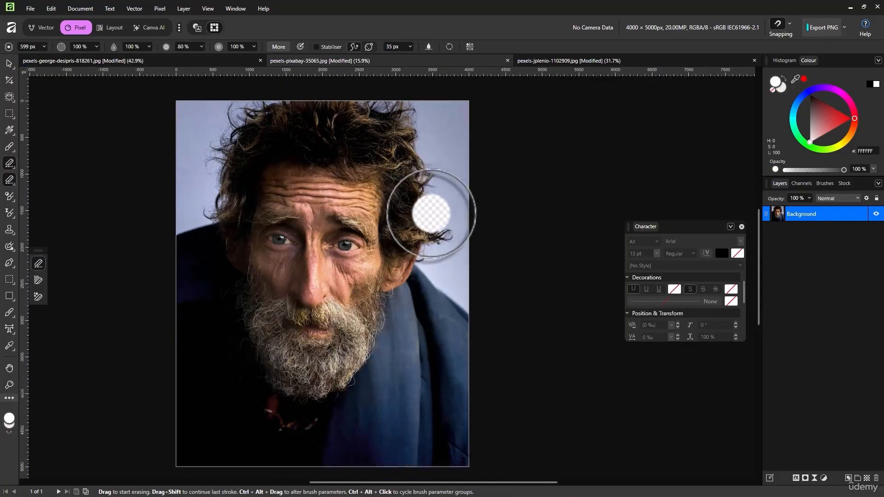
scroll(431, 214, down, 1)
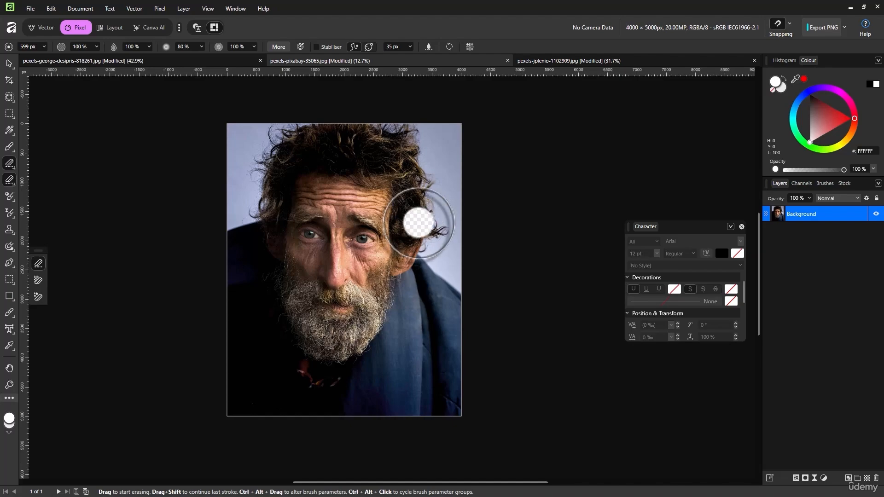
Step: Select the bearded man, including his hair and clothing, with the Object Selection tool
click(13, 96)
right_click(12, 97)
click(41, 98)
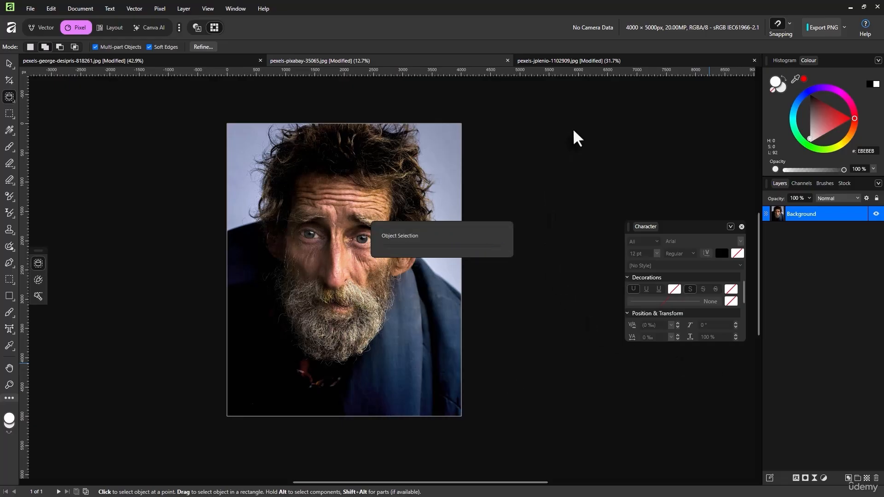
drag(277, 233, 242, 270)
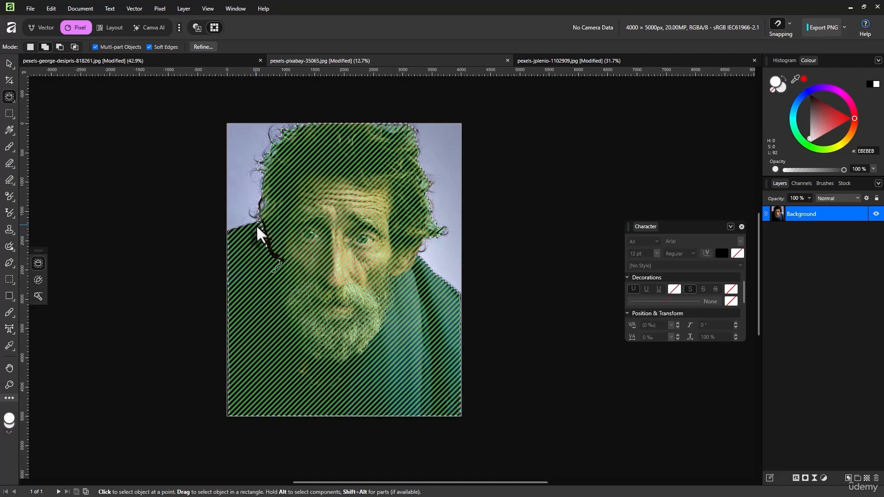
drag(257, 226, 375, 322)
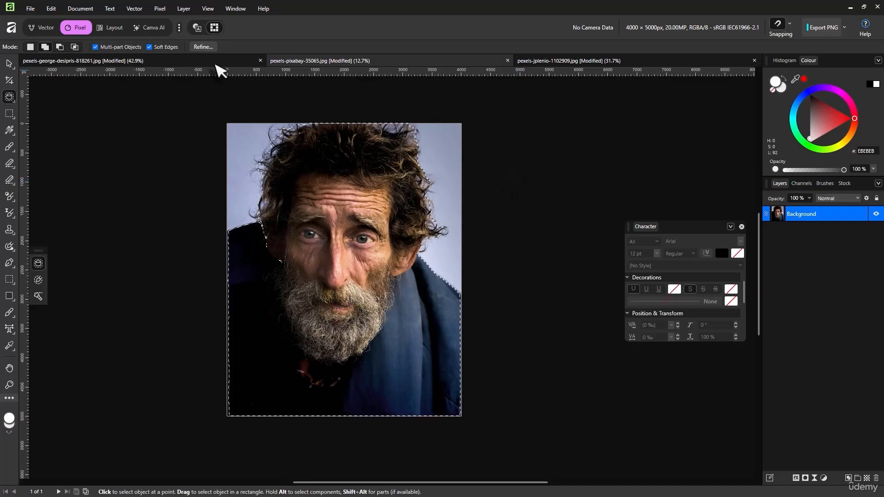
Step: Start Refine Selection and paint with the Matte brush over the curls at the right side of the man's head
click(203, 47)
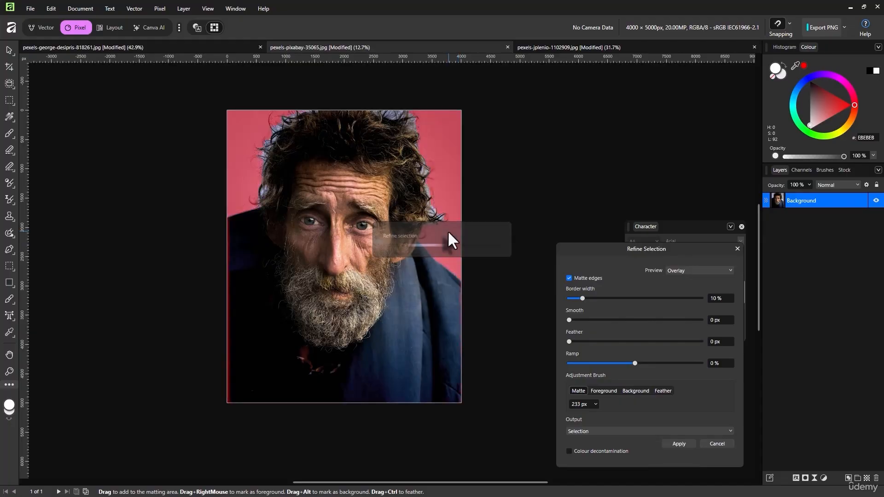
scroll(446, 231, up, 5)
scroll(437, 228, up, 3)
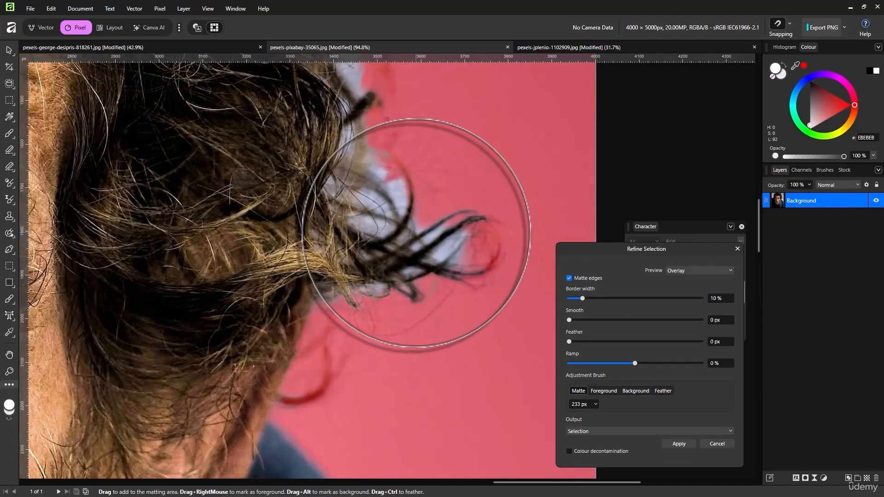
scroll(416, 233, down, 3)
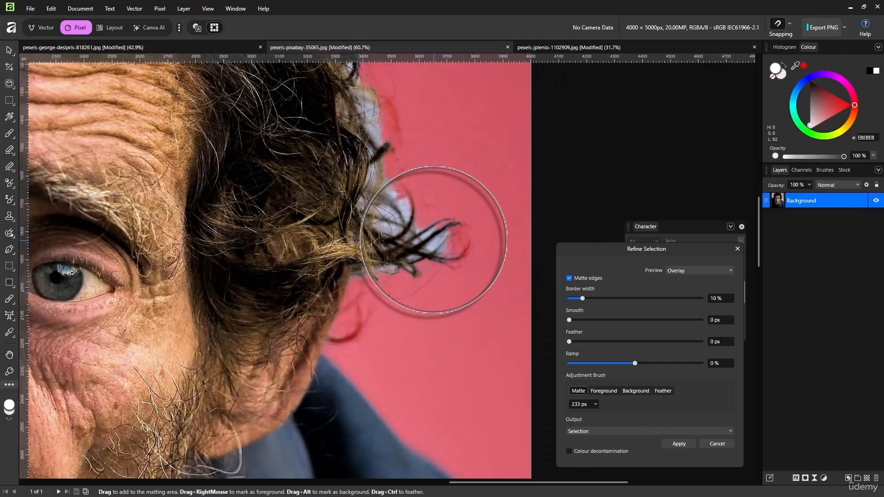
scroll(381, 258, up, 3)
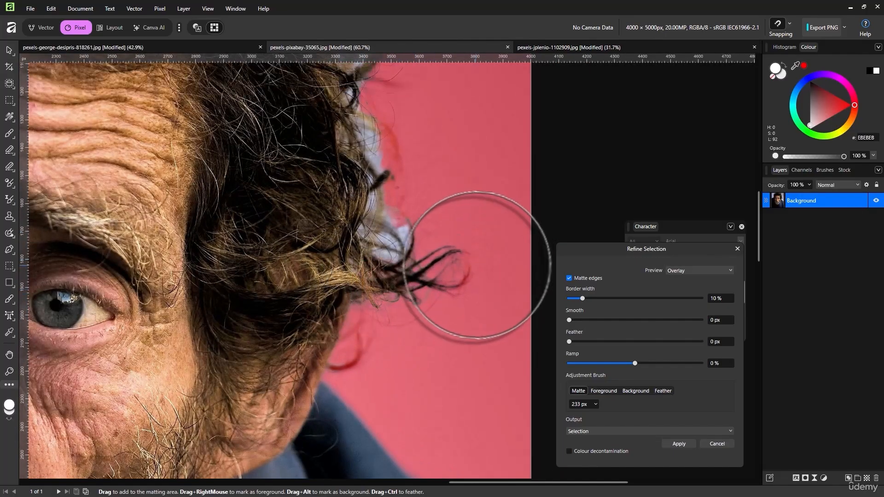
scroll(375, 237, up, 1)
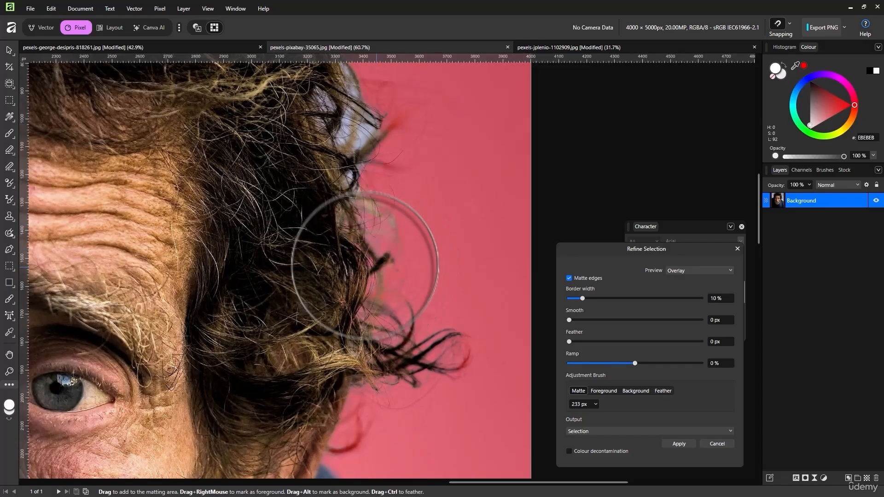
scroll(371, 244, up, 2)
mouse_move(341, 197)
mouse_down()
mouse_move(328, 169)
mouse_move(342, 136)
mouse_move(355, 183)
mouse_up()
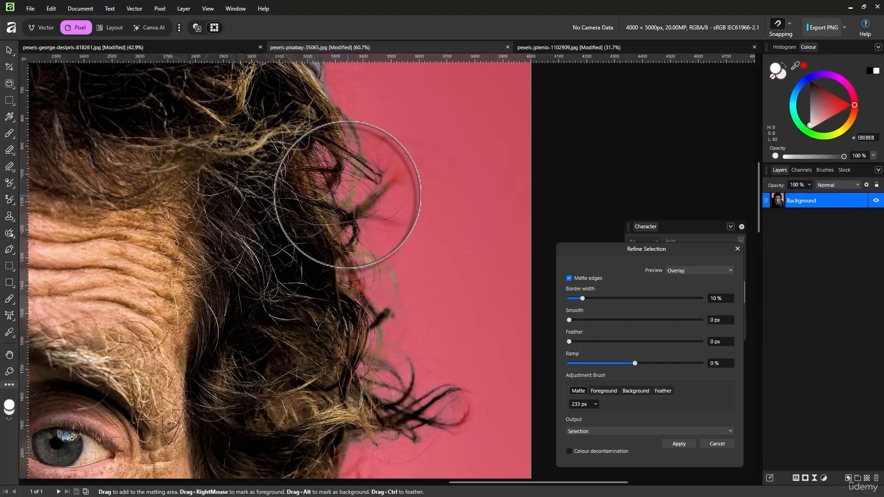
Step: Paint with the Matte brush along the loose hair at the upper right of the head up to the photo's top edge
scroll(368, 294, up, 2)
scroll(366, 284, up, 4)
click(326, 223)
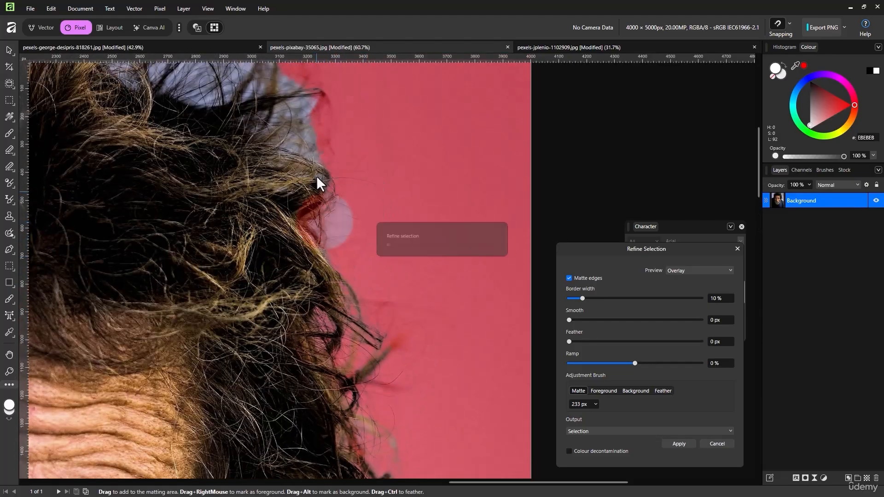
scroll(327, 199, up, 1)
click(325, 194)
drag(305, 154, 280, 192)
mouse_move(316, 127)
mouse_down()
mouse_move(285, 119)
mouse_move(289, 154)
mouse_up()
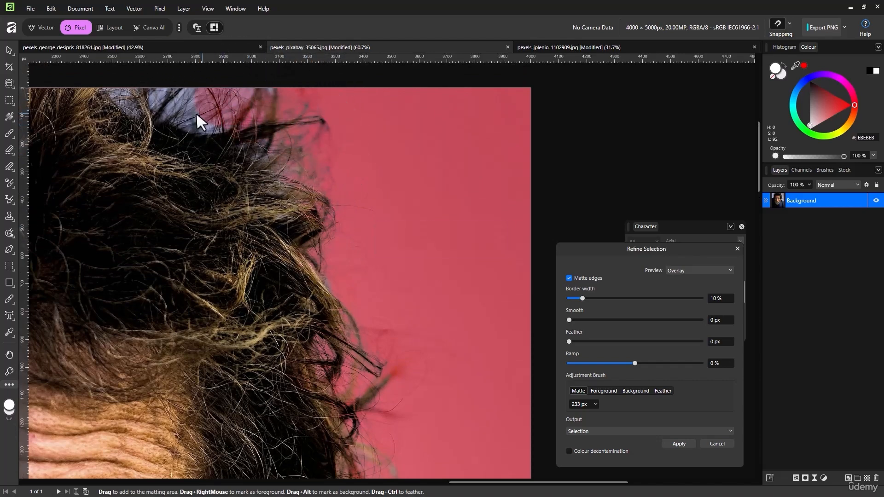
mouse_move(187, 109)
mouse_down()
mouse_move(205, 116)
mouse_move(129, 89)
mouse_move(133, 99)
mouse_up()
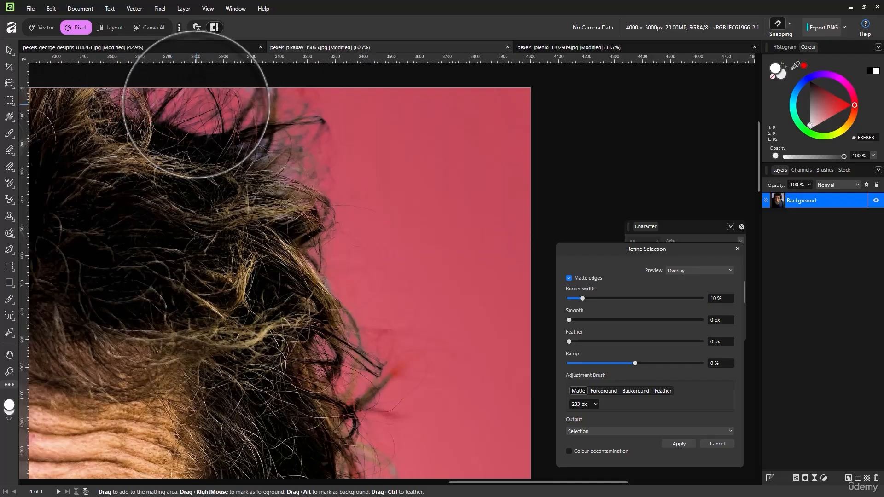
Step: Paint with the Matte brush over the wispy hair at the top left of the man's head
scroll(278, 102, left, 10)
scroll(274, 100, left, 5)
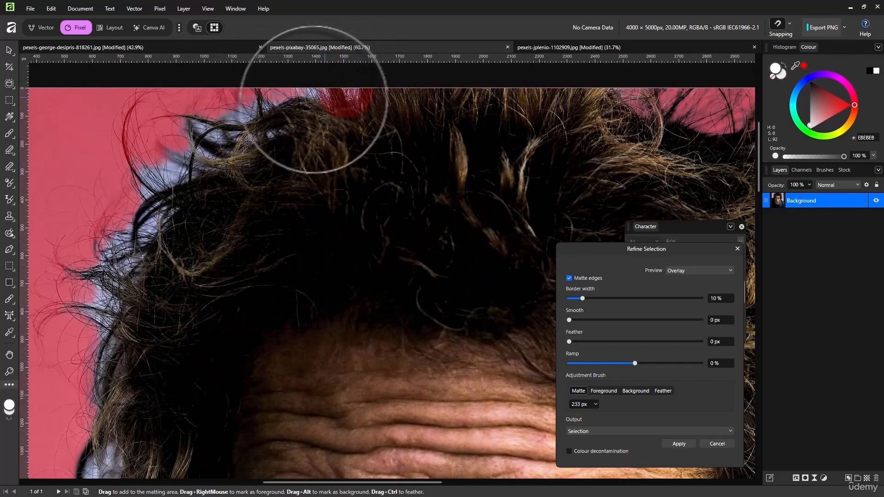
mouse_move(238, 113)
mouse_down()
mouse_move(252, 107)
mouse_move(261, 124)
mouse_move(278, 112)
mouse_up()
drag(293, 105, 314, 99)
click(317, 98)
mouse_move(171, 154)
mouse_down()
mouse_move(148, 183)
mouse_move(153, 213)
mouse_up()
drag(130, 232, 116, 247)
Step: Continue the Matte brush down the left side of the hair to the man's shoulder
scroll(110, 269, down, 1)
mouse_move(131, 199)
mouse_down()
mouse_move(109, 251)
mouse_move(101, 225)
mouse_move(123, 302)
mouse_up()
click(109, 274)
scroll(109, 275, down, 1)
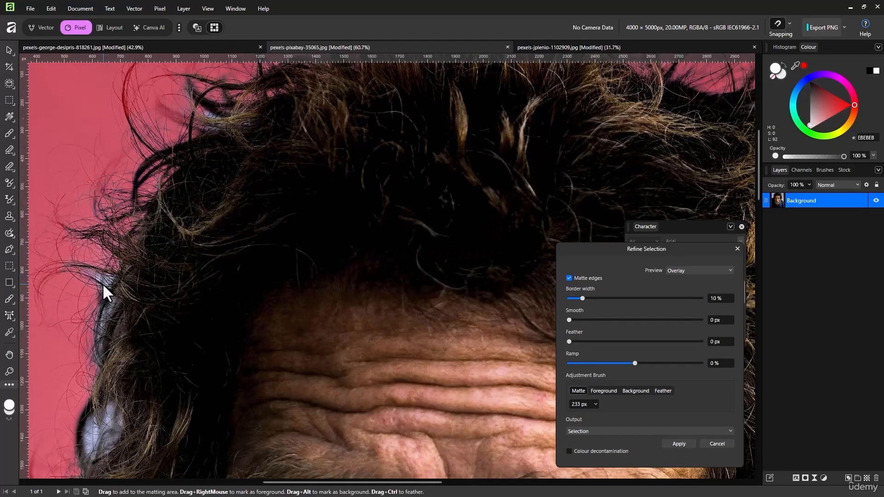
scroll(103, 276, down, 2)
mouse_move(102, 205)
mouse_down()
mouse_move(108, 323)
mouse_move(97, 293)
mouse_move(107, 314)
mouse_move(96, 355)
mouse_move(92, 335)
mouse_move(80, 399)
mouse_up()
scroll(102, 281, down, 1)
scroll(105, 318, down, 1)
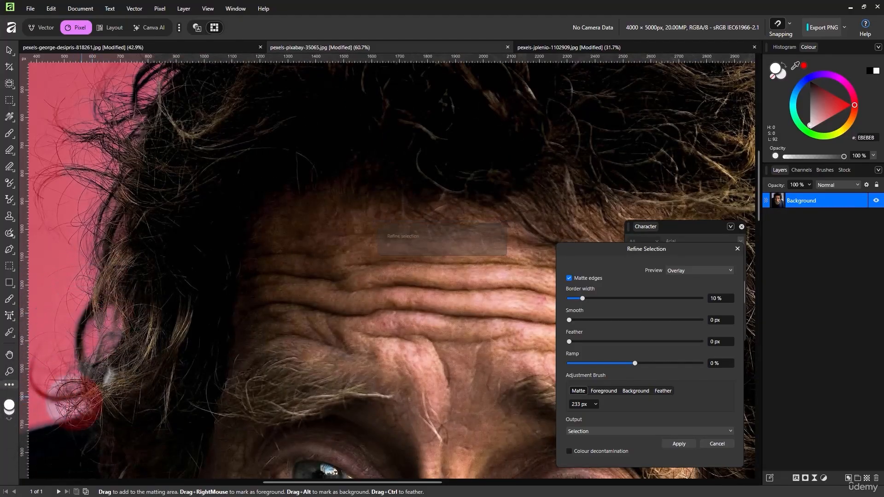
scroll(199, 282, down, 1)
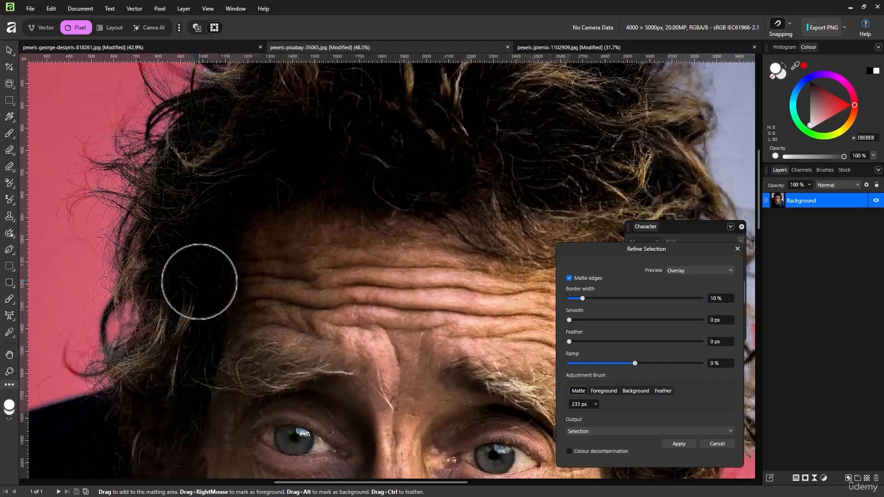
Step: Apply the refined selection, add it as a mask to the Background layer, and check the cutout
scroll(199, 282, down, 3)
scroll(395, 328, down, 1)
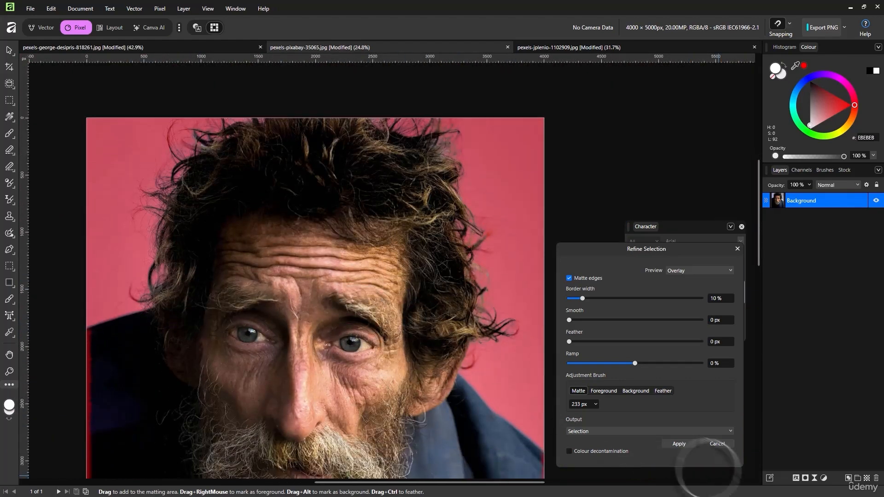
click(680, 446)
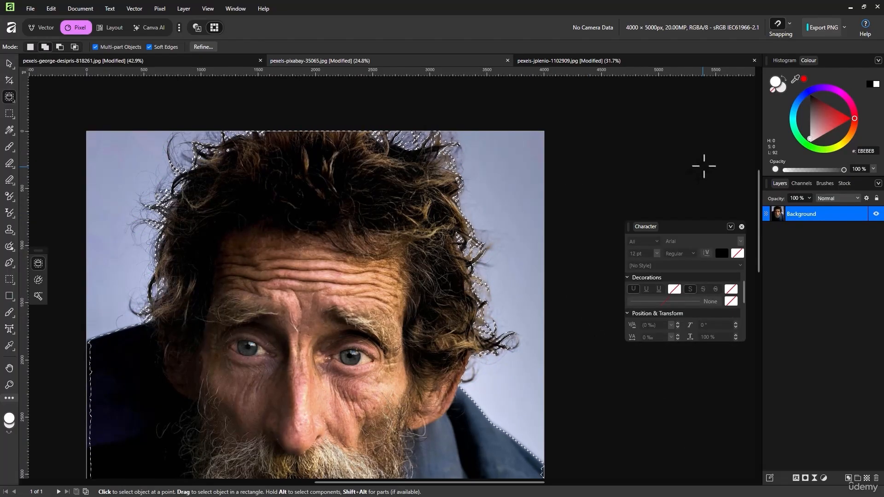
click(805, 479)
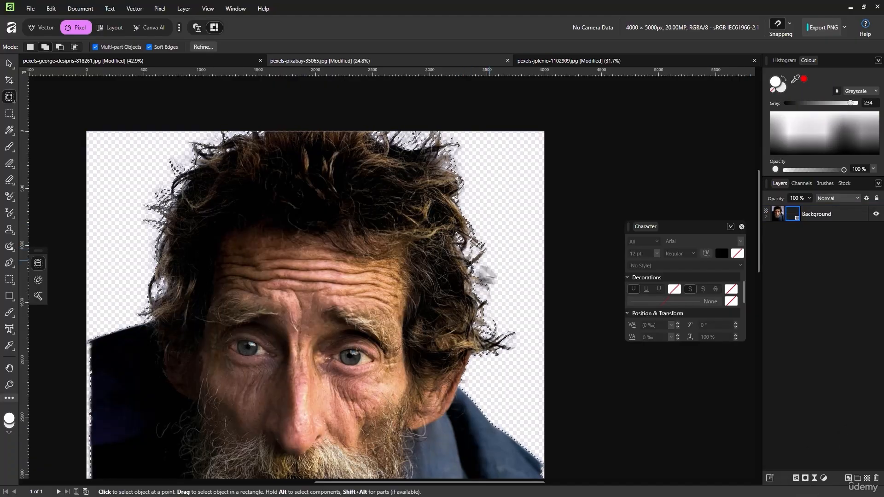
scroll(315, 276, down, 2)
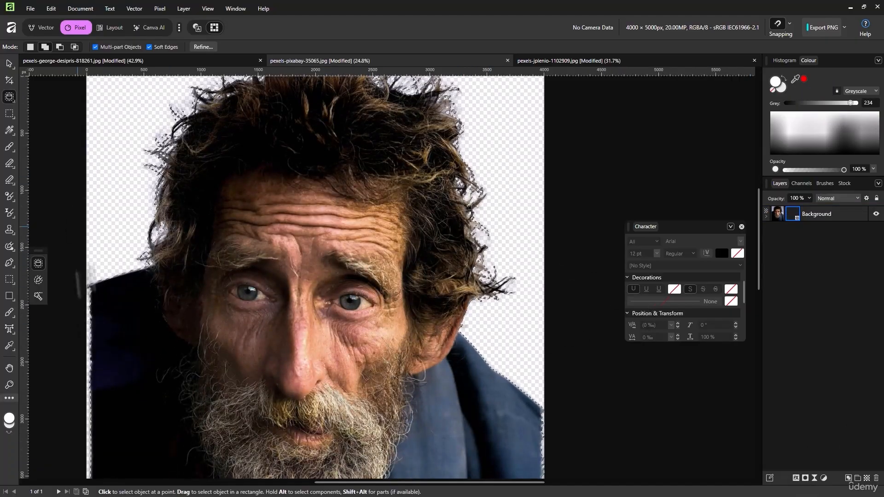
scroll(75, 385, down, 2)
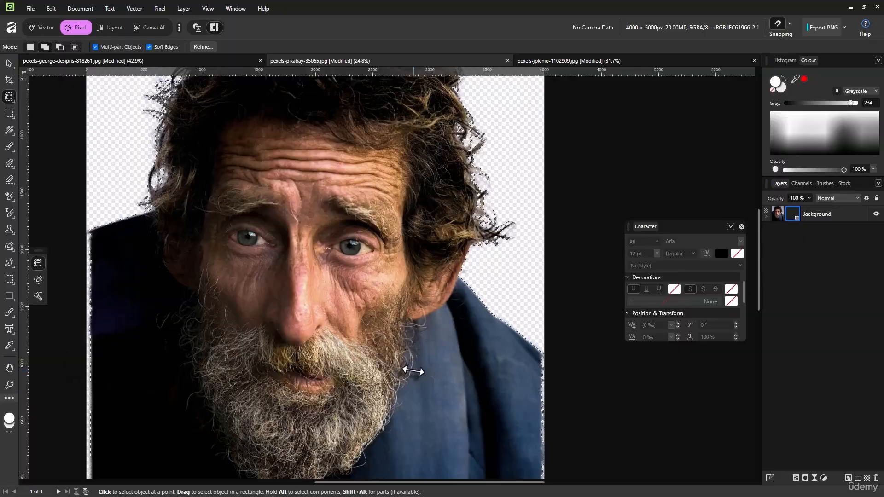
scroll(413, 371, up, 2)
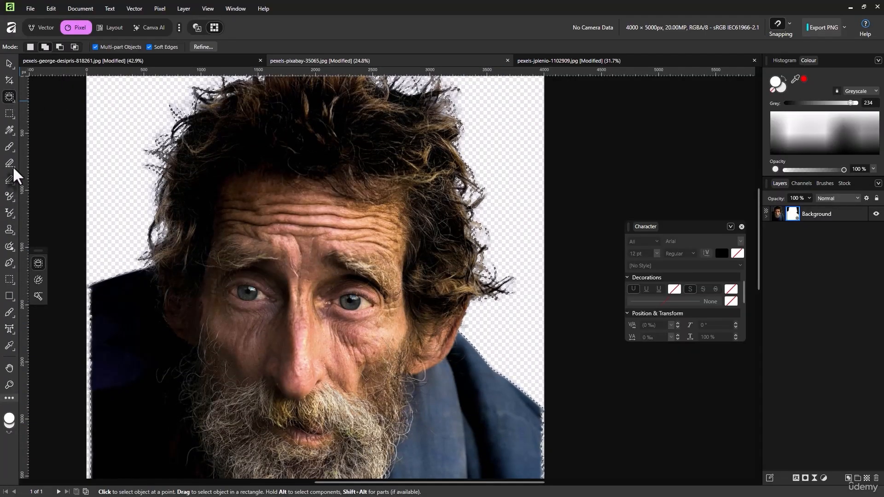
Step: Clear the selection and draw a rectangle with a red C52C2C fill covering the canvas, placed beneath the Background layer
click(11, 130)
click(13, 118)
click(10, 312)
click(13, 300)
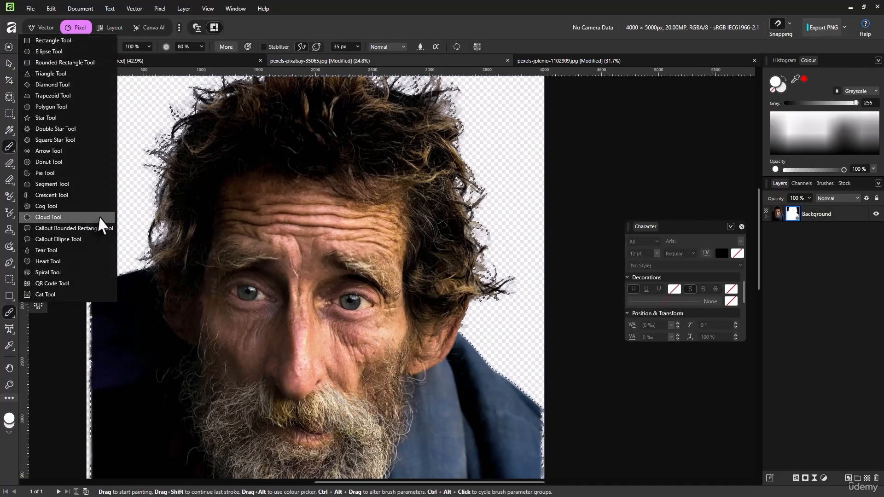
click(78, 43)
scroll(220, 155, down, 2)
key(ctrl+d)
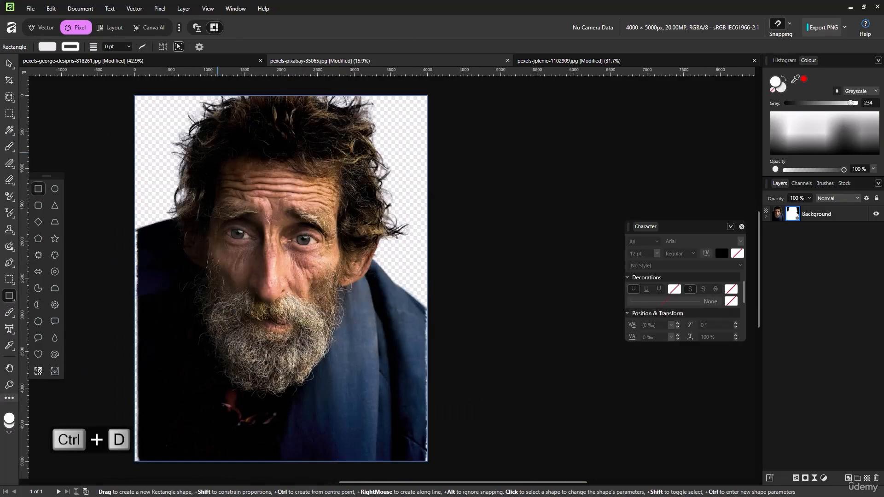
drag(124, 85, 450, 472)
drag(806, 239, 811, 209)
drag(815, 138, 834, 117)
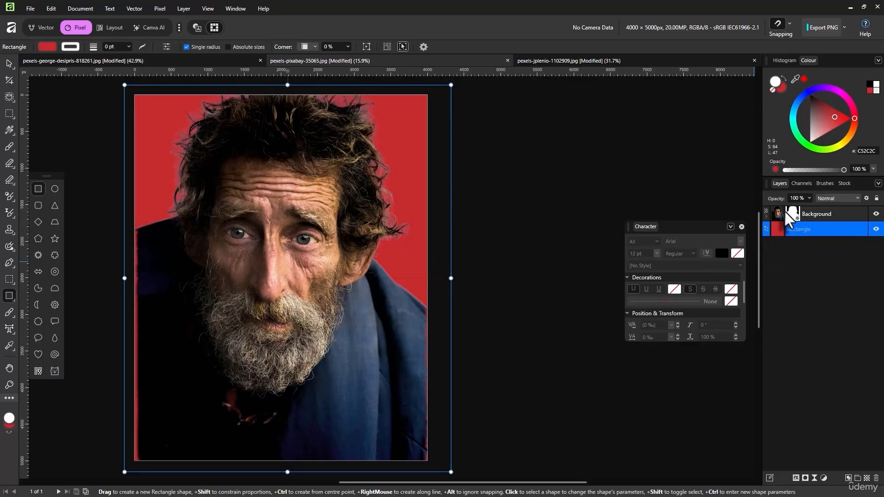
Step: Target the Background layer's mask, check the red fringes along the photo's side edges, and invert the mask
click(791, 215)
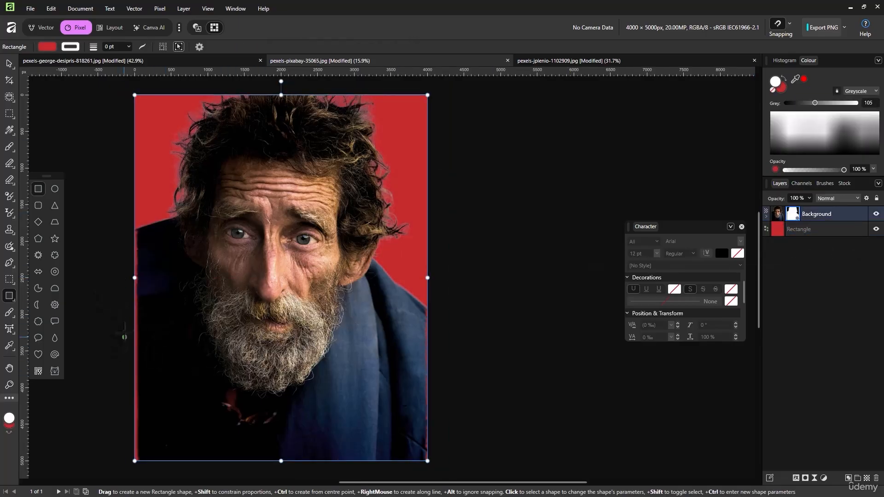
scroll(124, 330, up, 10)
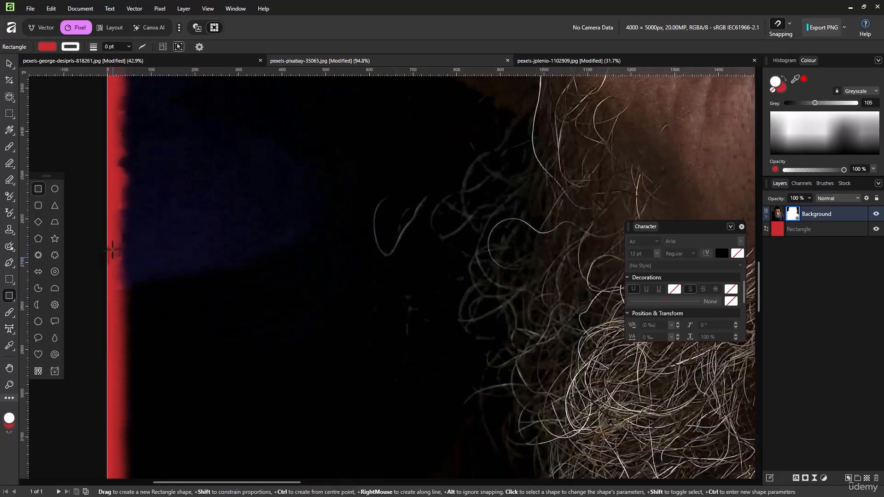
scroll(112, 254, down, 10)
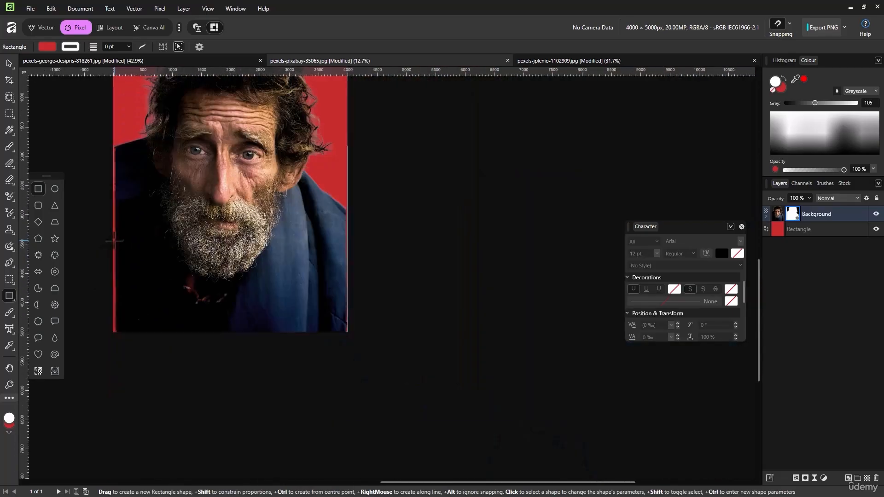
drag(272, 284, 354, 306)
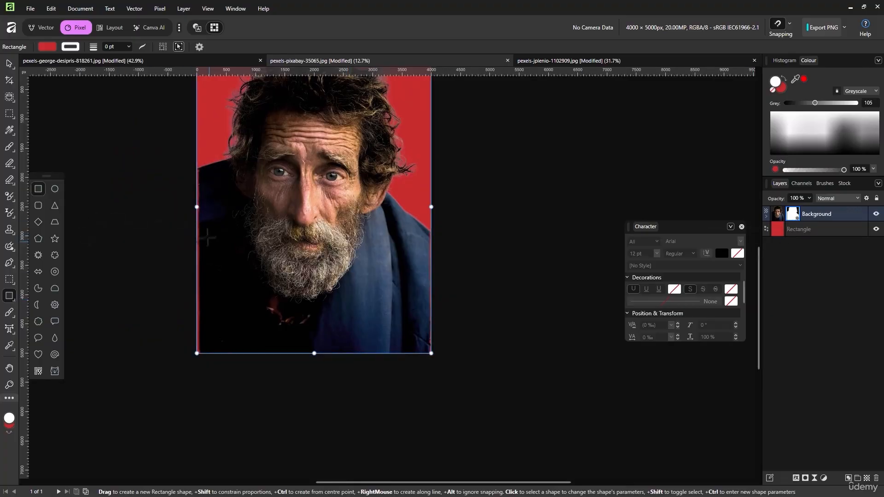
scroll(223, 219, up, 5)
scroll(223, 219, down, 3)
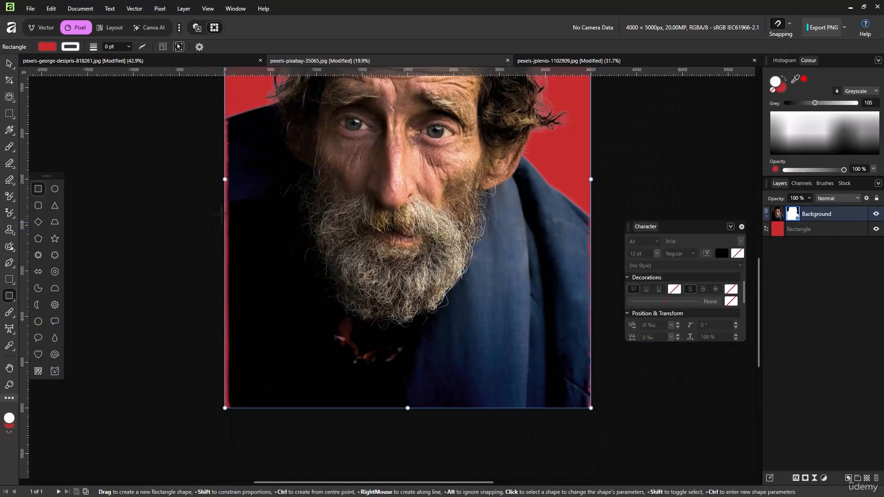
scroll(222, 219, up, 1)
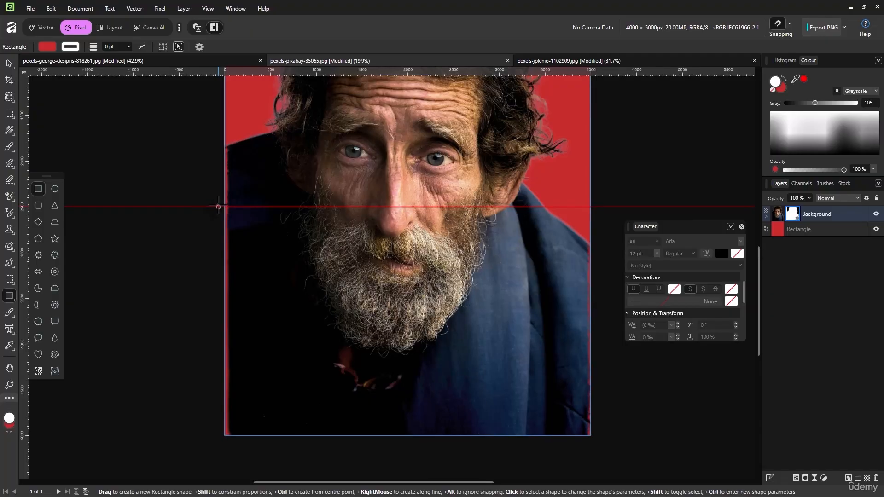
key(ctrl+i)
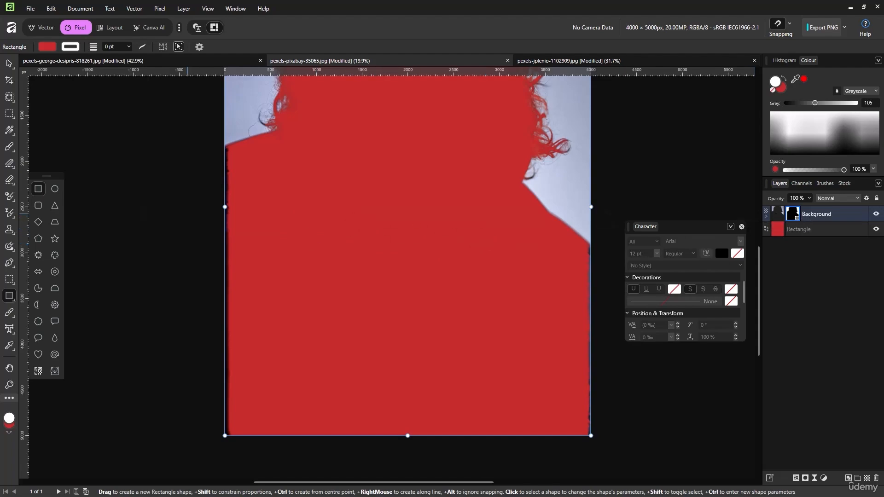
Step: Erase the leftover strips along the photo's left and right edges on the mask with a 294 px Erase Brush, and invert the mask back
click(9, 180)
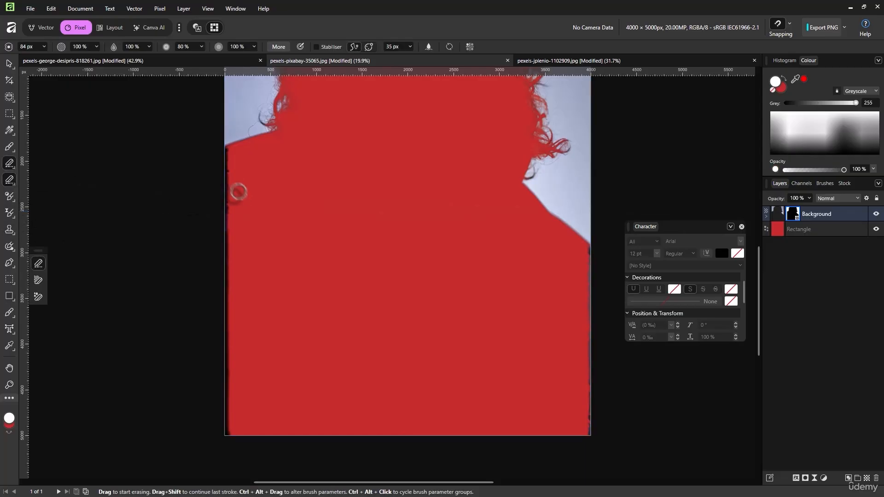
key(bracketright)
key(bracketright)
drag(232, 158, 242, 416)
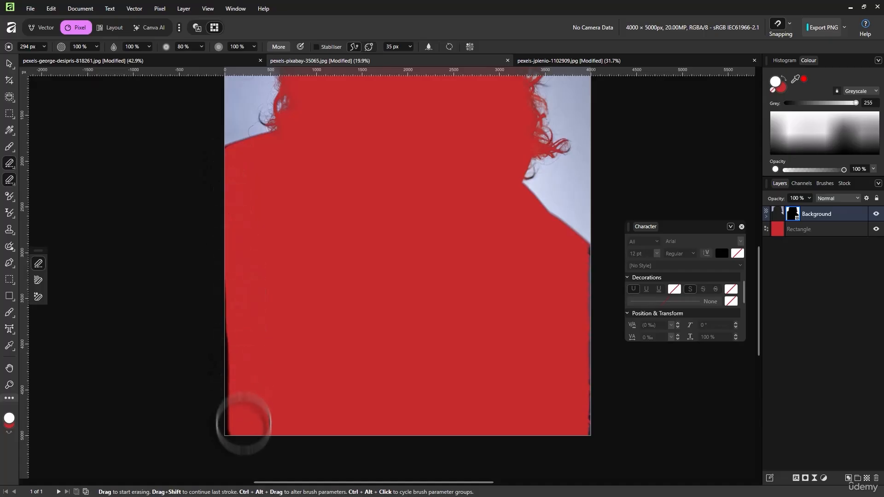
drag(226, 381, 212, 428)
mouse_move(610, 437)
mouse_down()
mouse_move(586, 296)
mouse_move(592, 256)
mouse_up()
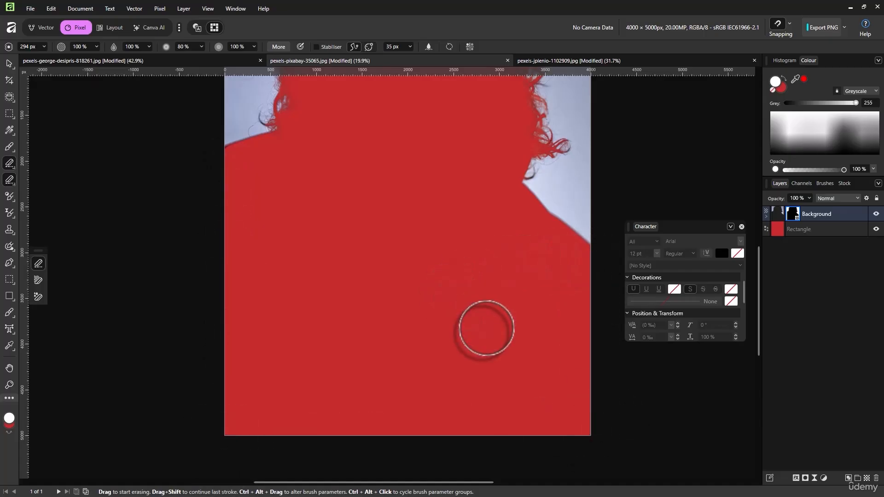
key(ctrl+i)
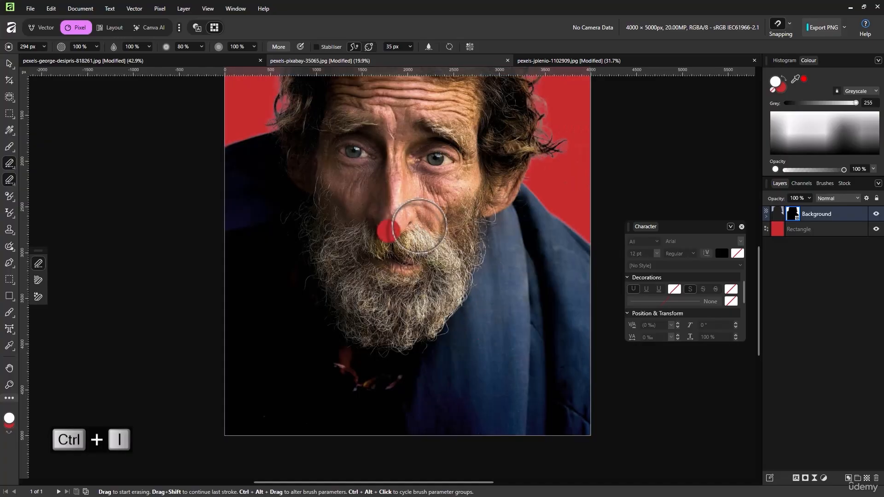
scroll(369, 256, down, 3)
drag(404, 273, 403, 288)
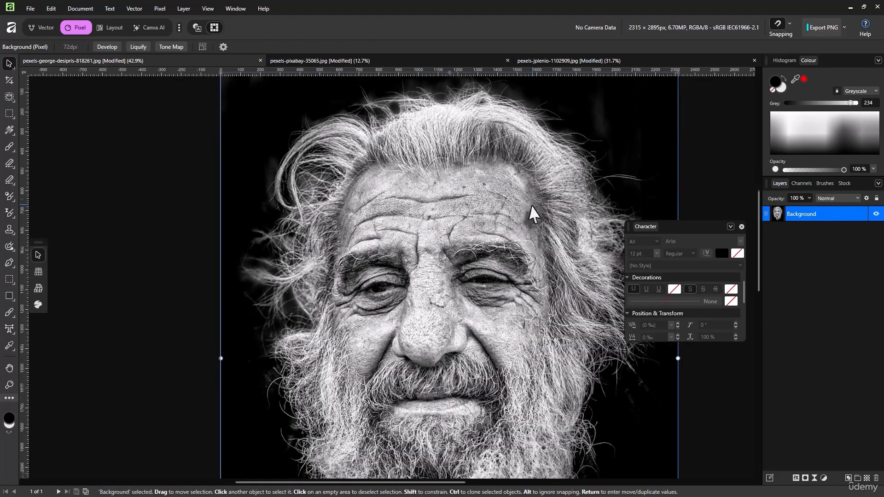
Step: In the black-and-white bearded portrait document, inspect the wispy hair and activate the Object Selection tool for the man's head
scroll(534, 212, down, 4)
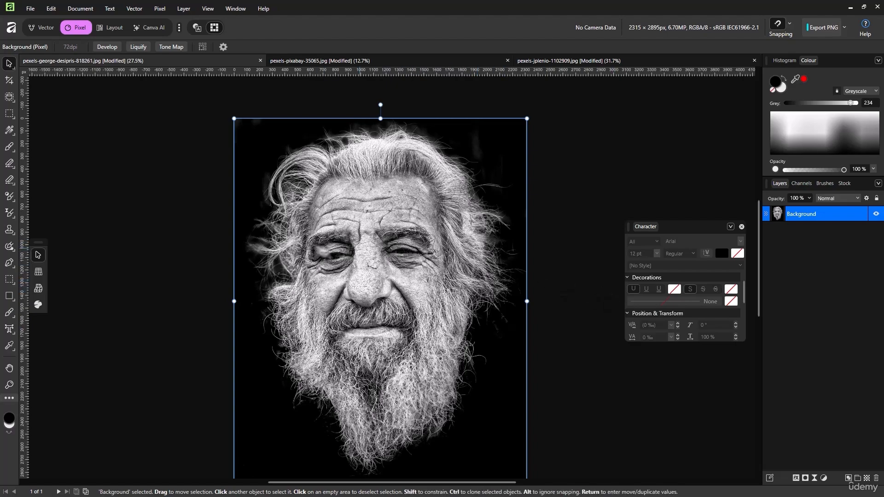
scroll(264, 234, up, 2)
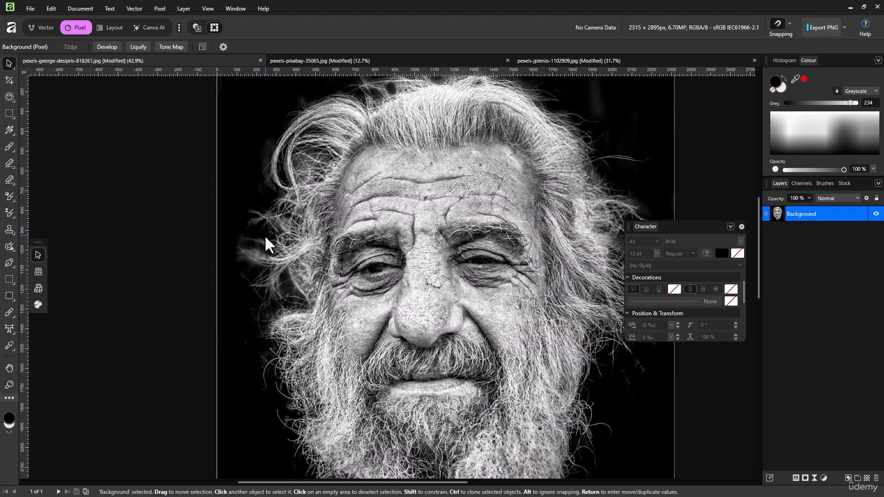
scroll(264, 235, down, 3)
click(9, 97)
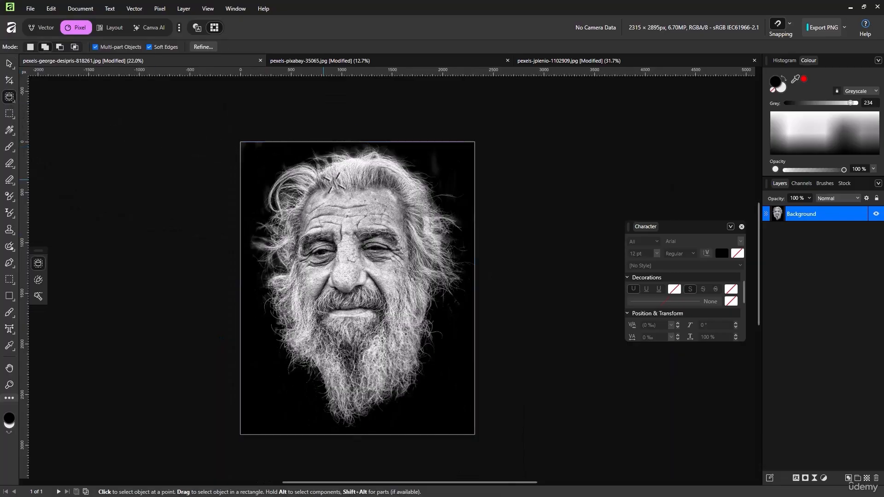
Step: Select the man's head with Object Selection and start refining it with the Matte adjustment brush enlarged to 317 px
click(357, 214)
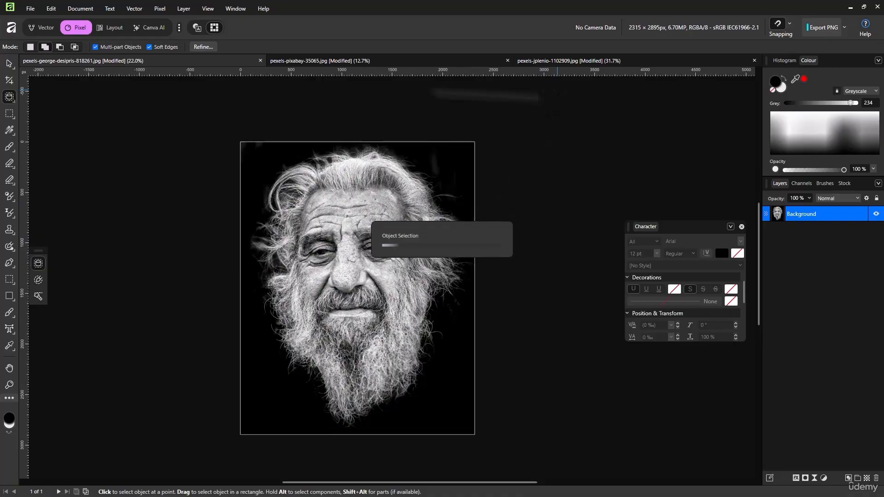
click(203, 47)
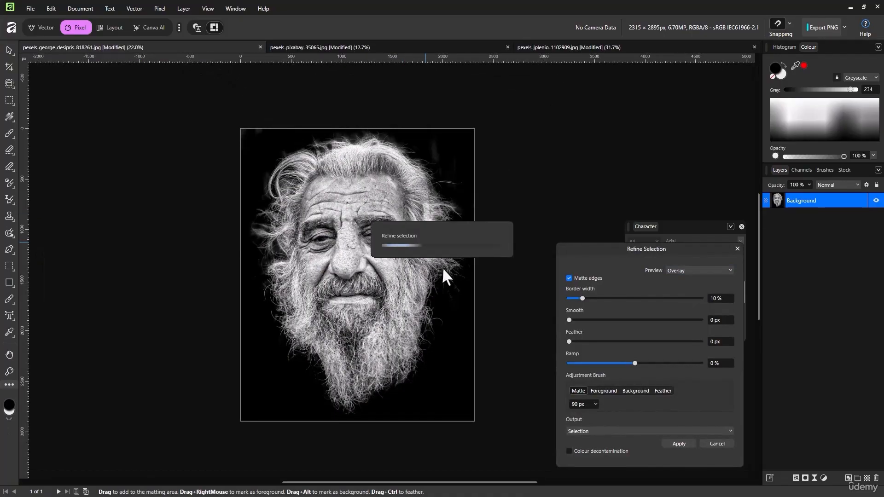
key(bracketright)
key(bracketright)
key(bracketright)
key(bracketright)
key(bracketright)
key(bracketright)
key(bracketright)
key(bracketright)
key(bracketright)
key(bracketright)
Step: Matte the loose hairs along the tip and lower-right edge of the beard
scroll(366, 399, up, 4)
scroll(366, 399, up, 2)
click(316, 397)
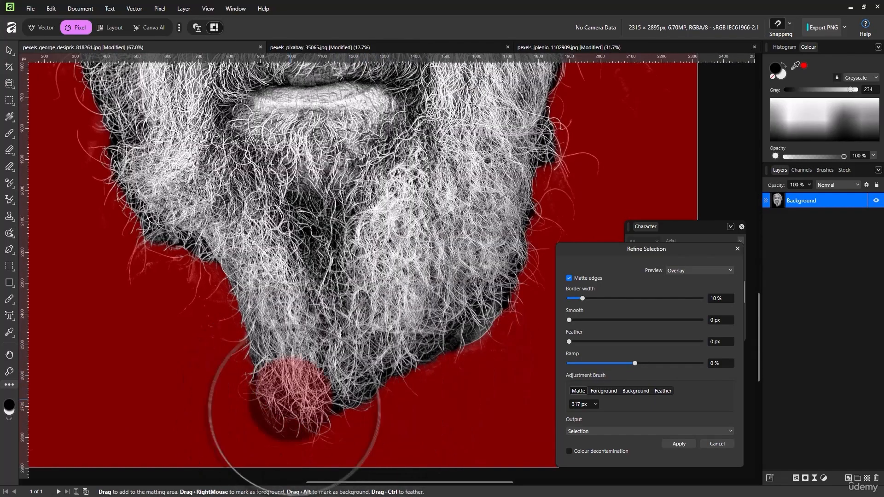
click(357, 399)
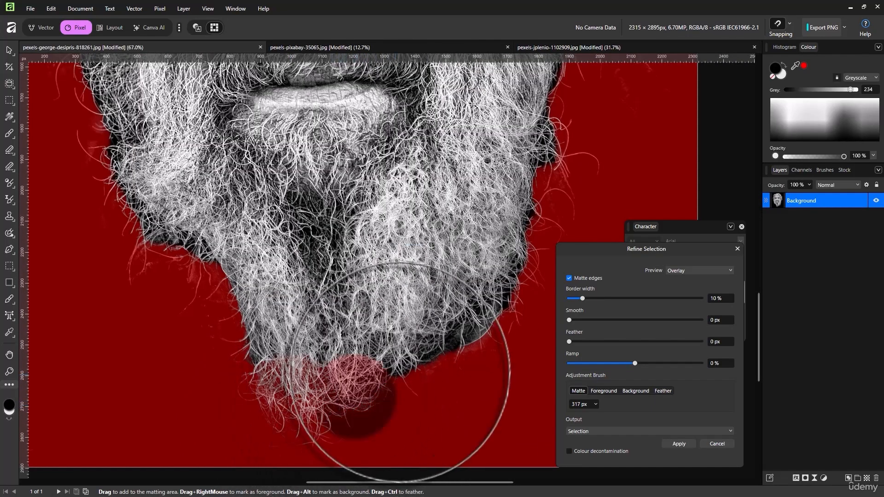
click(403, 366)
click(469, 338)
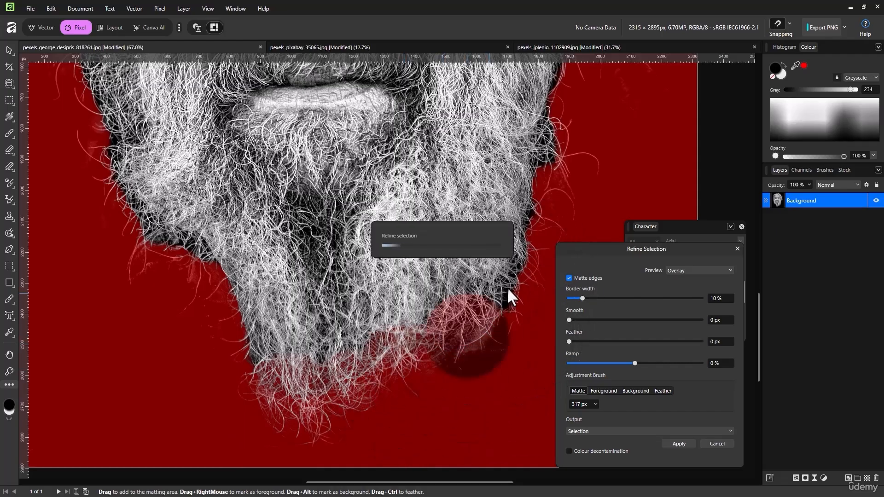
Step: Matte the right-hand edge of the beard upward until it meets the side hair
click(518, 258)
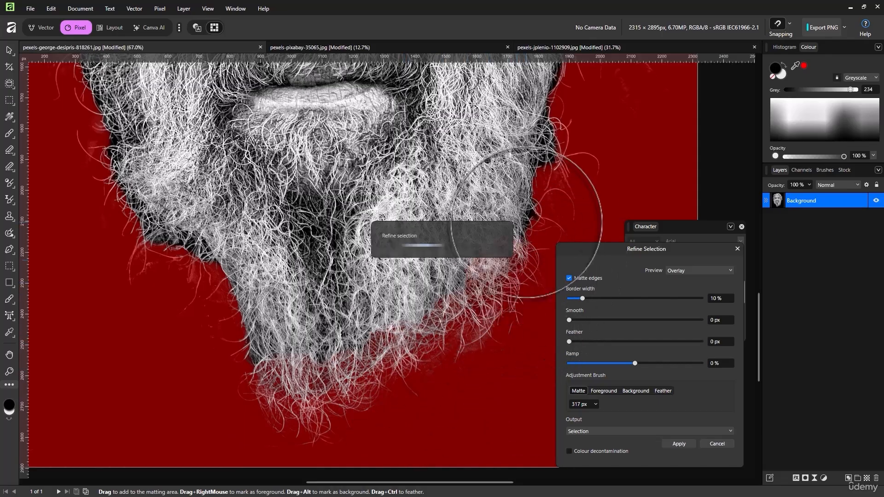
click(523, 198)
click(559, 121)
scroll(580, 161, up, 4)
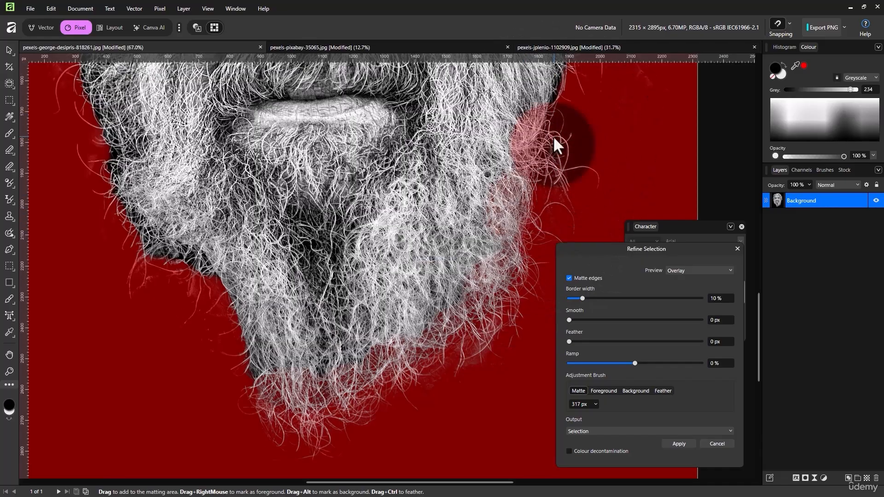
click(573, 157)
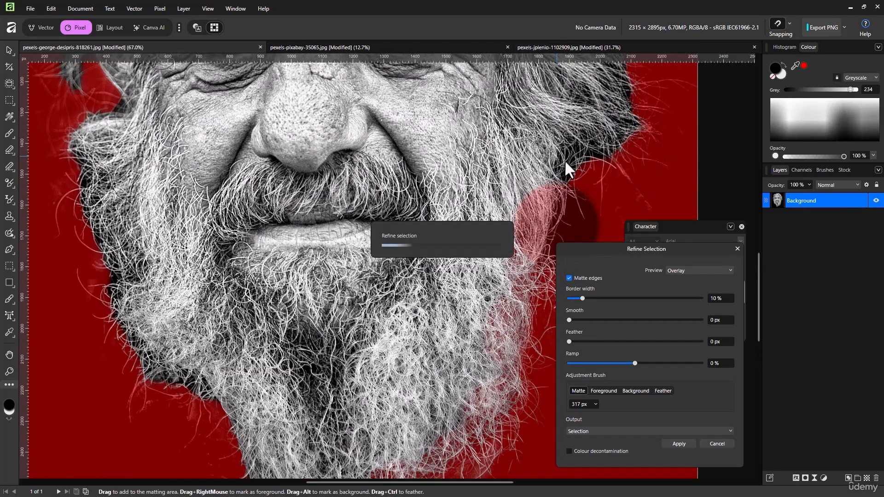
click(560, 176)
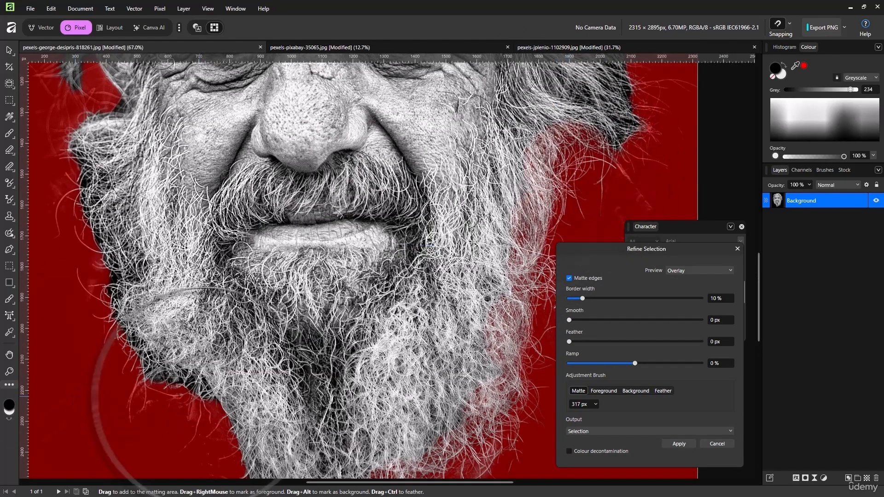
Step: Matte the left-hand edge of the lower beard up to the cheek
click(214, 396)
click(138, 359)
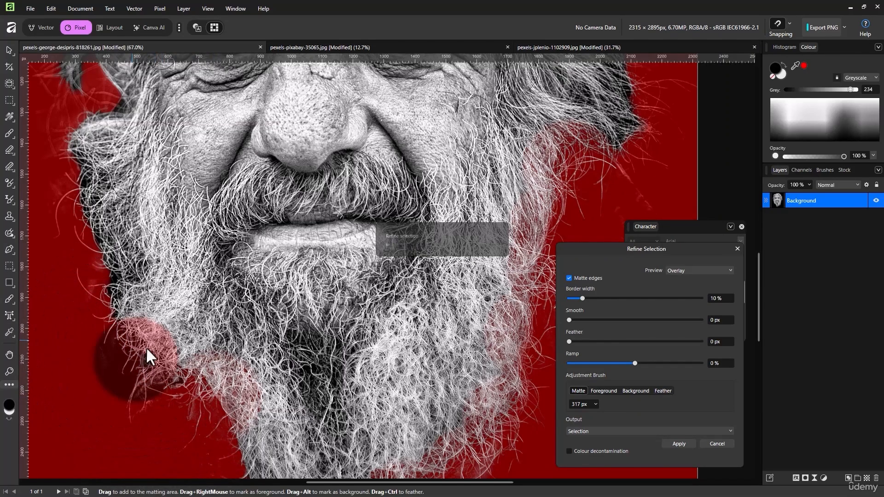
click(151, 358)
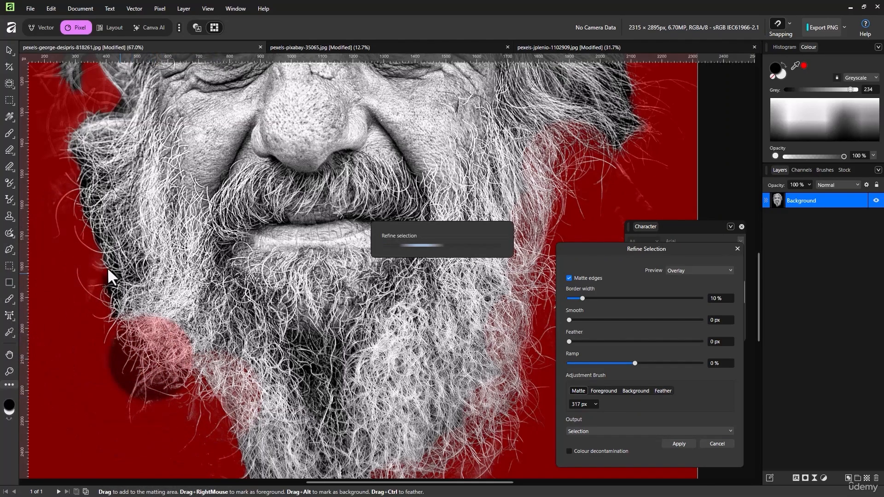
click(107, 268)
scroll(103, 260, up, 1)
Step: Matte the stray hairs beside the man's left-hand cheek and the side hair above it
click(84, 214)
scroll(85, 214, up, 1)
scroll(85, 214, up, 2)
click(112, 183)
scroll(109, 185, up, 3)
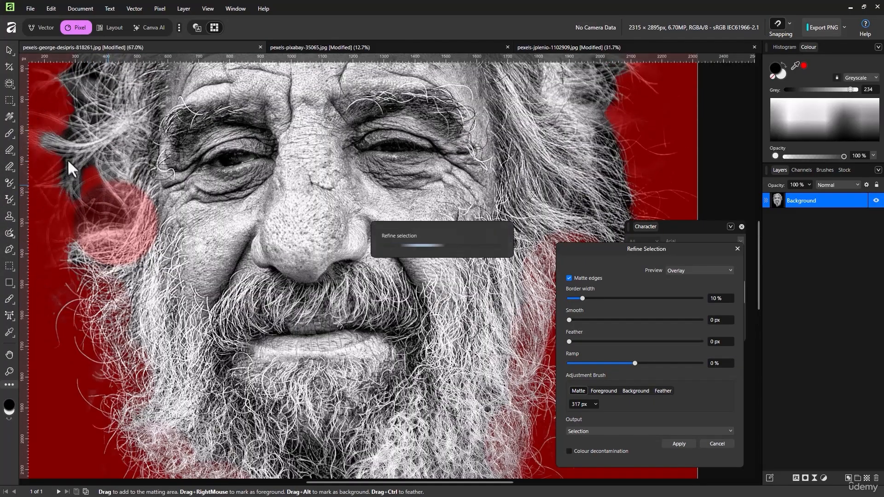
click(79, 154)
scroll(89, 188, up, 3)
click(75, 237)
Step: Matte the hair beside the left-hand temple and the gap inside the large curl
scroll(81, 229, up, 3)
click(65, 217)
click(84, 196)
scroll(86, 193, up, 3)
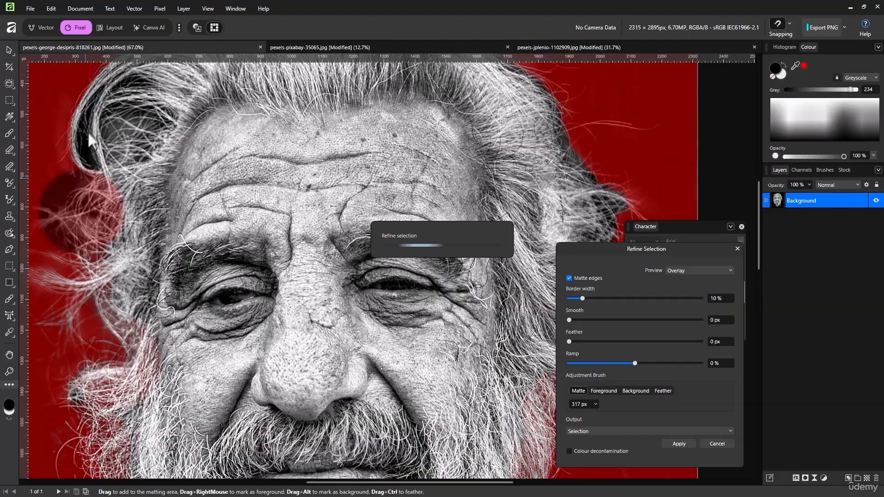
click(139, 118)
scroll(118, 161, up, 2)
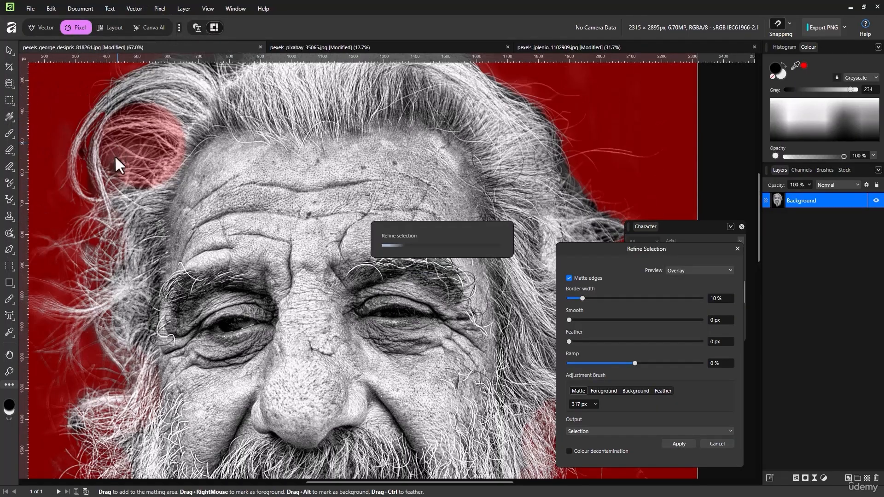
Step: Matte the hair edge across the top of the head to its upper-right side
scroll(222, 135, up, 1)
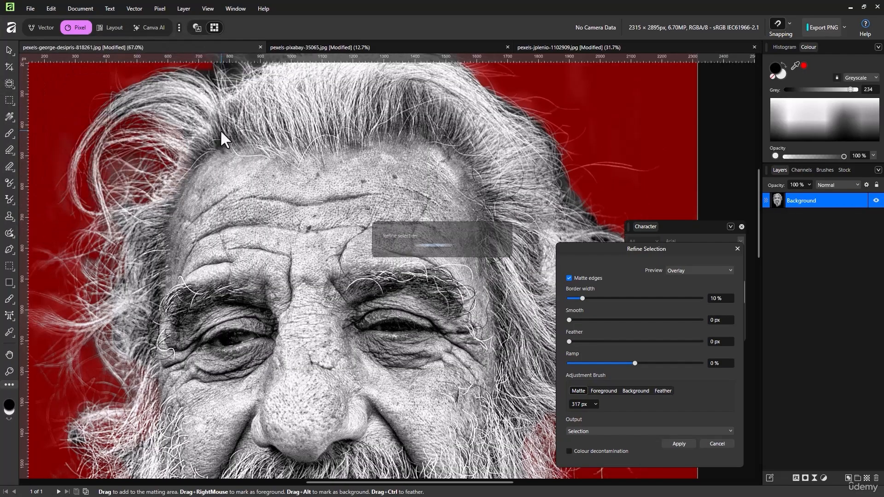
scroll(222, 136, up, 3)
click(230, 125)
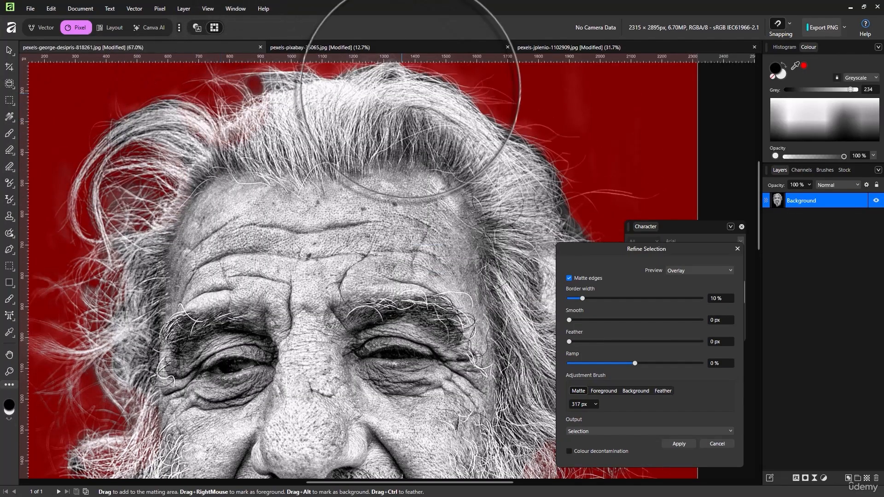
click(410, 89)
click(521, 132)
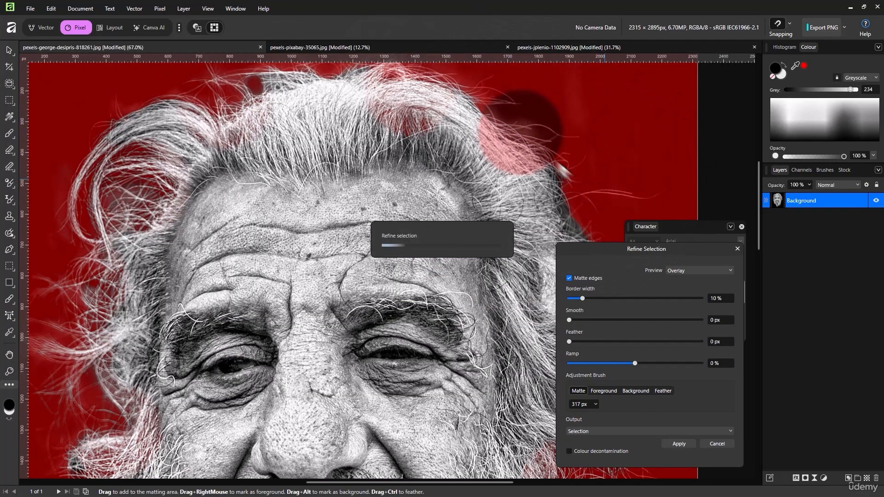
Step: Matte the flyaway strands along the upper right-hand side of the hair
scroll(573, 138, down, 4)
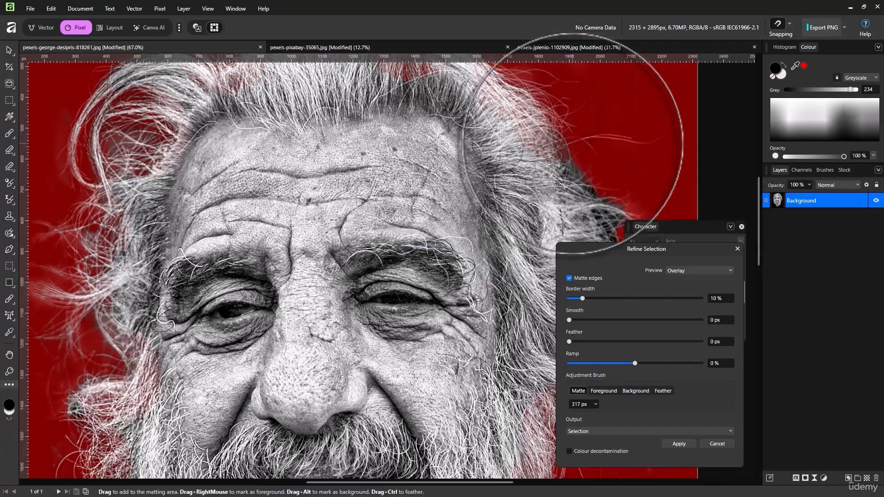
click(573, 143)
scroll(585, 148, down, 2)
click(597, 156)
scroll(612, 153, down, 3)
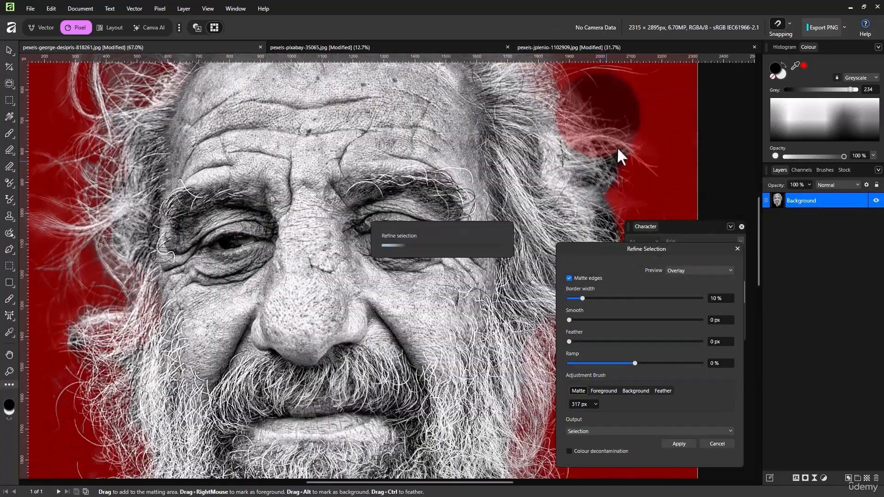
click(617, 148)
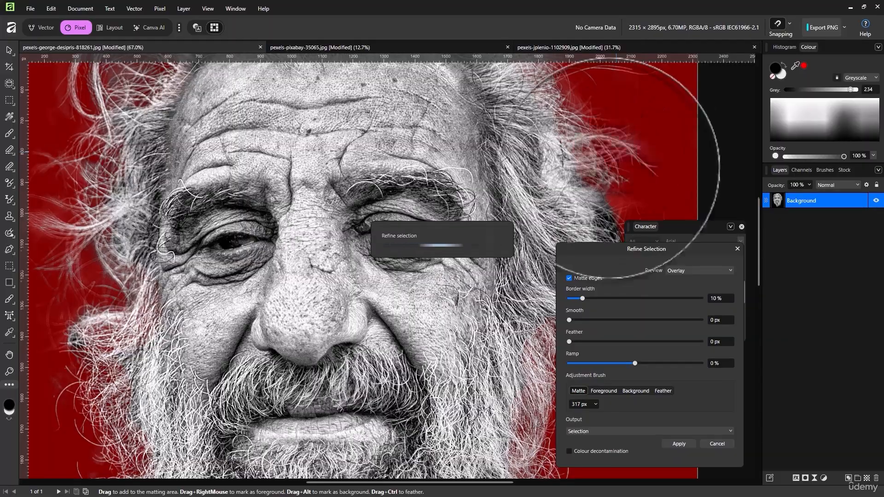
Step: Matte the lower right-hand side hair down to where it meets the beard
scroll(609, 166, down, 6)
click(624, 131)
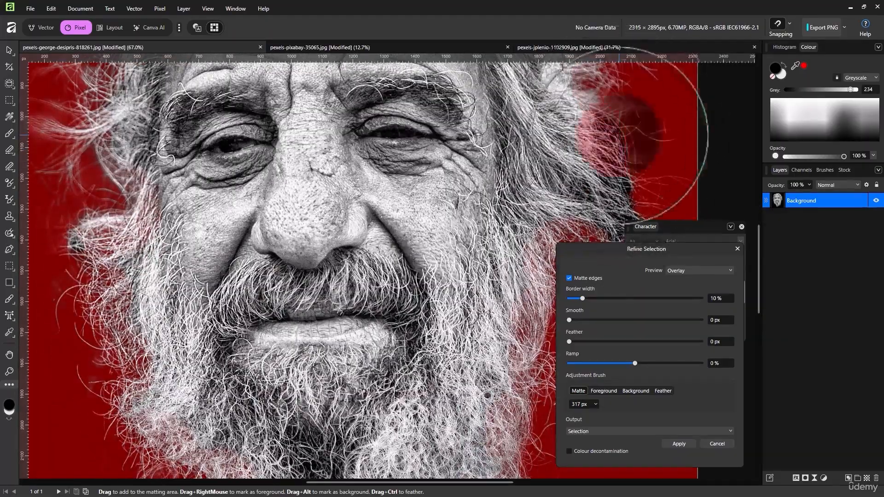
scroll(618, 136, down, 2)
click(623, 136)
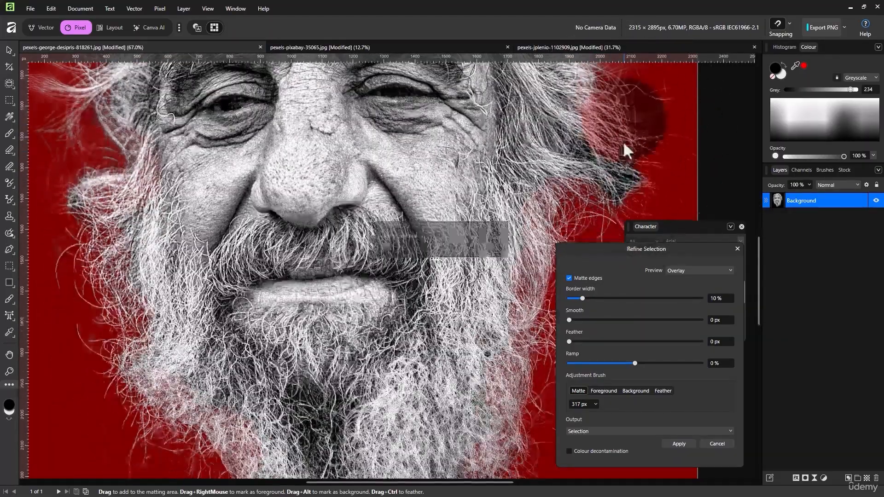
scroll(616, 147, down, 3)
click(616, 151)
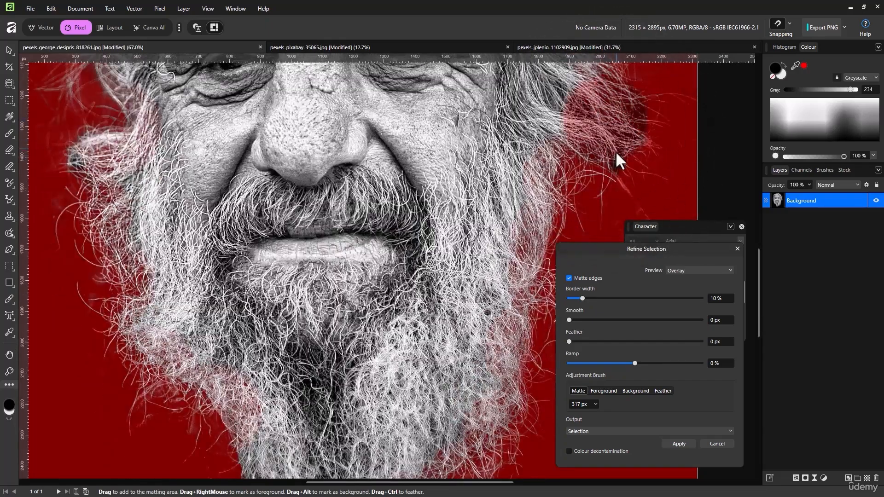
Step: Apply the refined selection and use it to mask the Background layer, clearing the selection after masking
scroll(530, 159, down, 4)
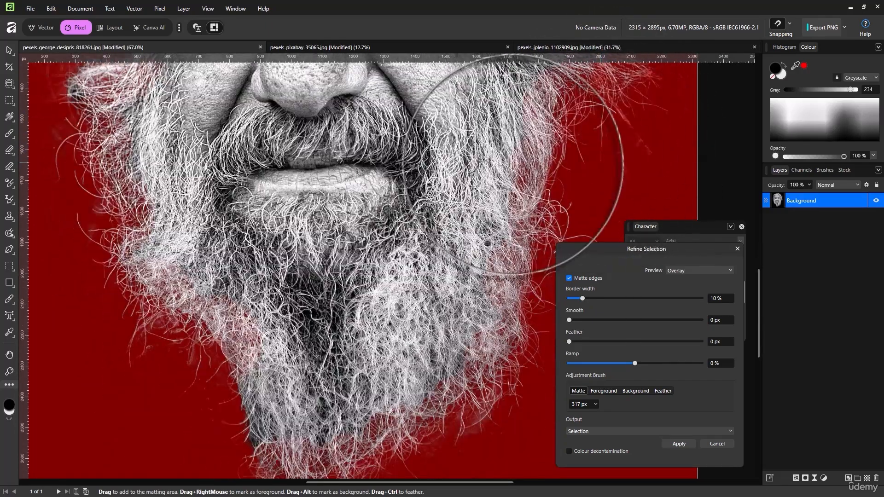
scroll(512, 164, down, 5)
drag(469, 225, 408, 345)
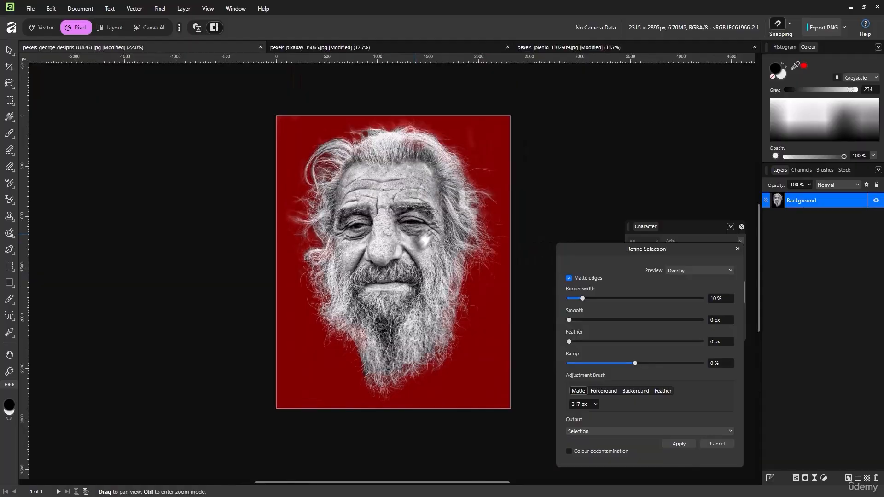
scroll(435, 223, up, 1)
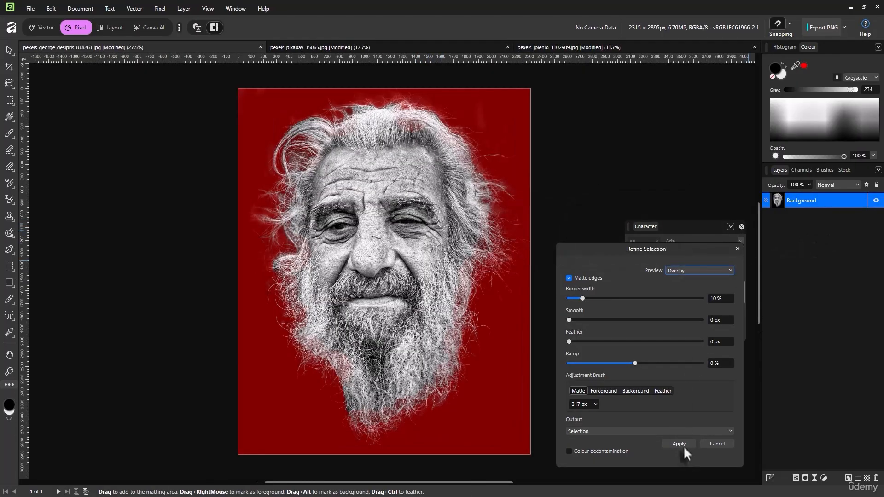
click(679, 444)
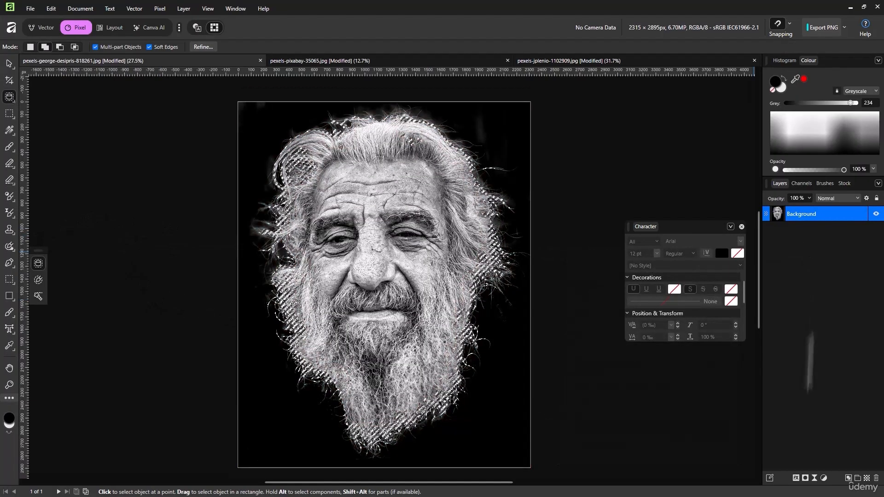
click(804, 478)
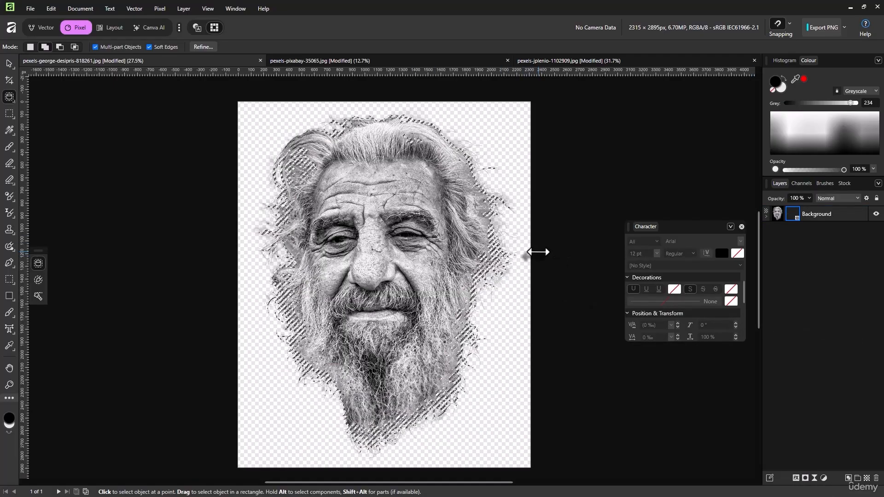
key(ctrl+d)
Step: Place a rectangle covering the whole canvas beneath the Background layer and fill it with dark red 9C0000
click(9, 296)
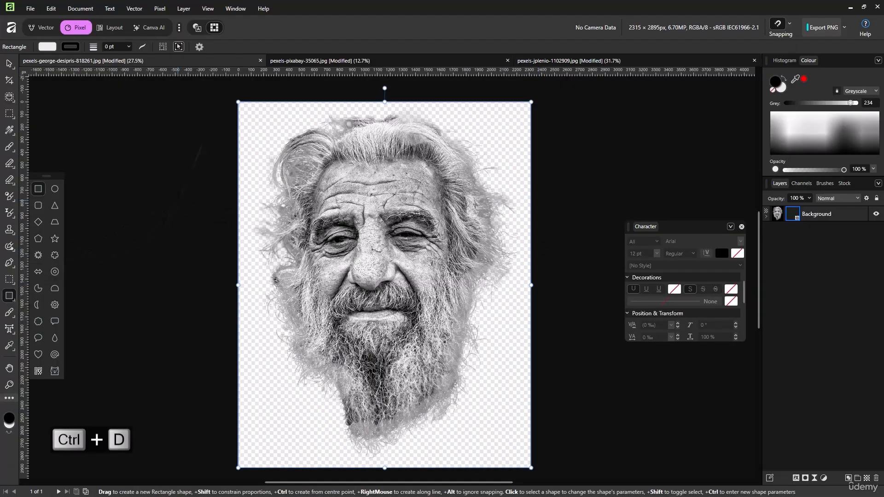
drag(238, 101, 532, 467)
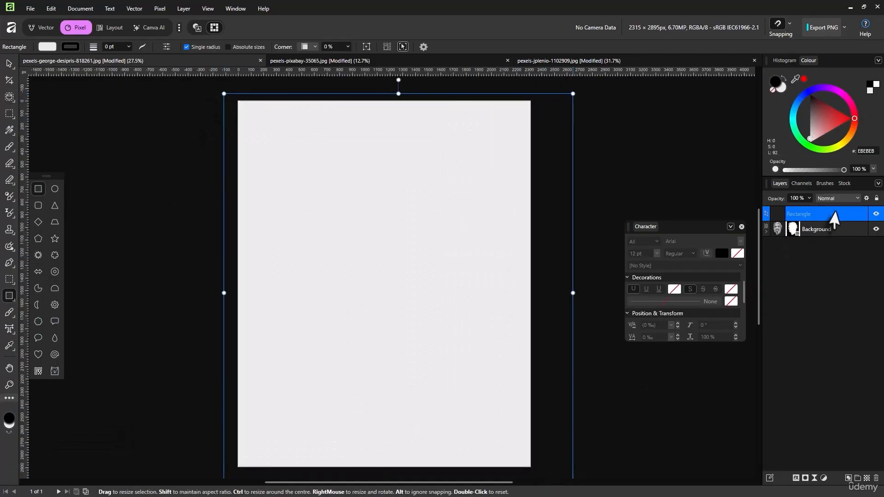
click(853, 120)
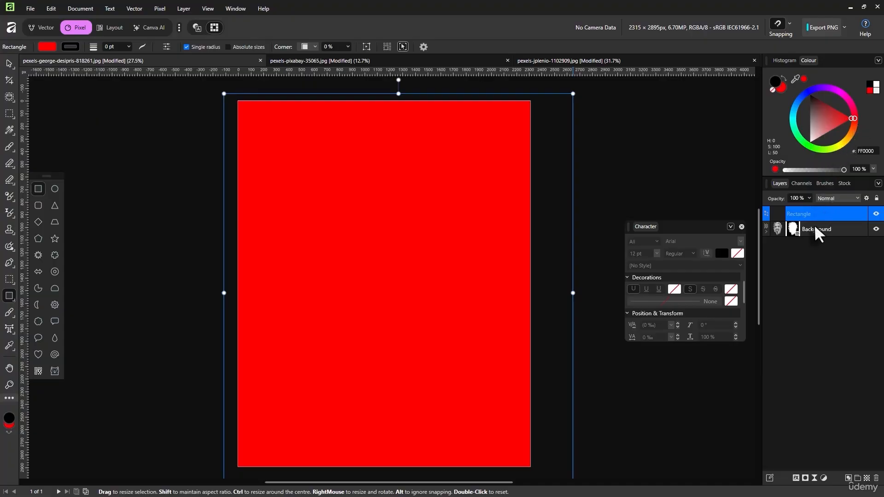
key(ctrl+[)
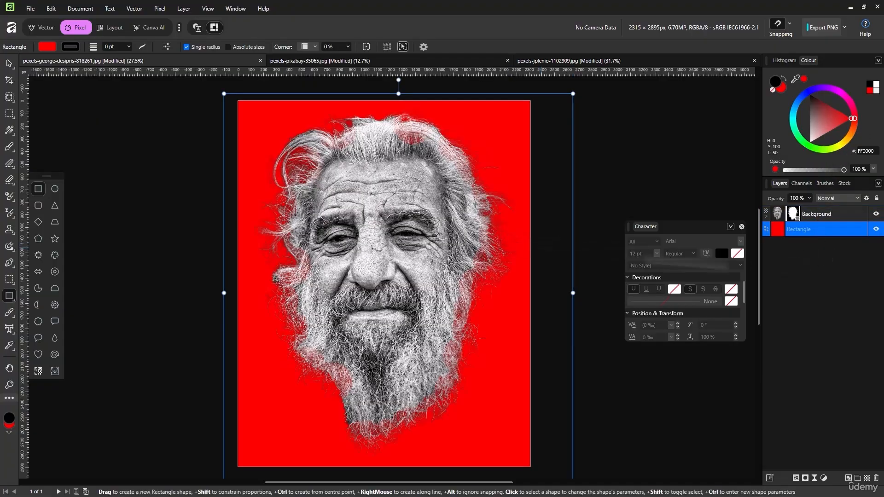
drag(826, 137, 833, 95)
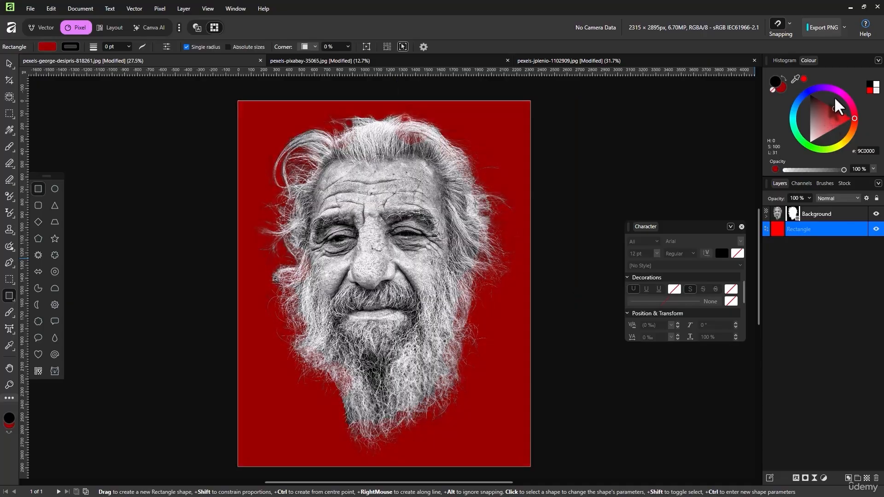
click(8, 64)
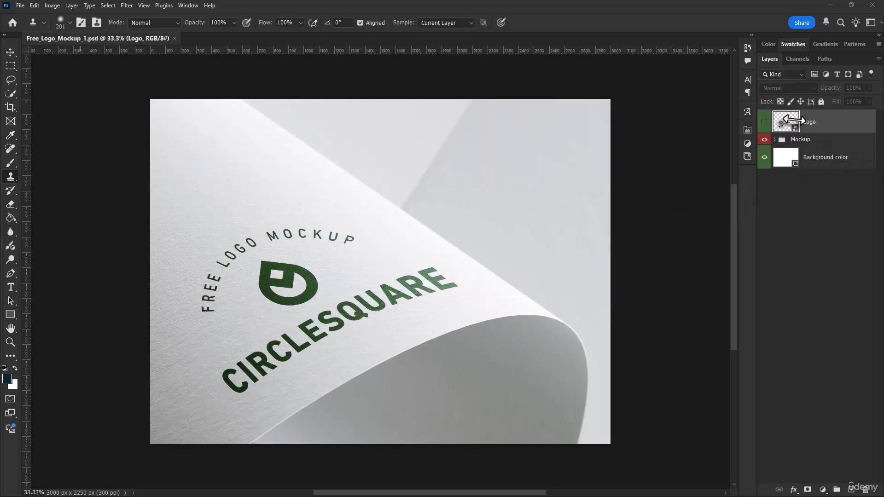
Step: Open the Logo layer's smart object contents and compare them with the mockup document, returning to the contents
click(788, 120)
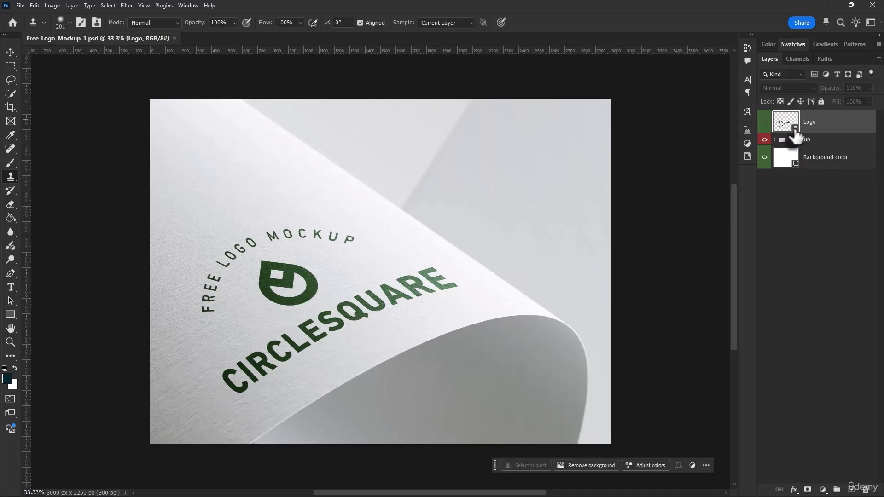
double_click(788, 125)
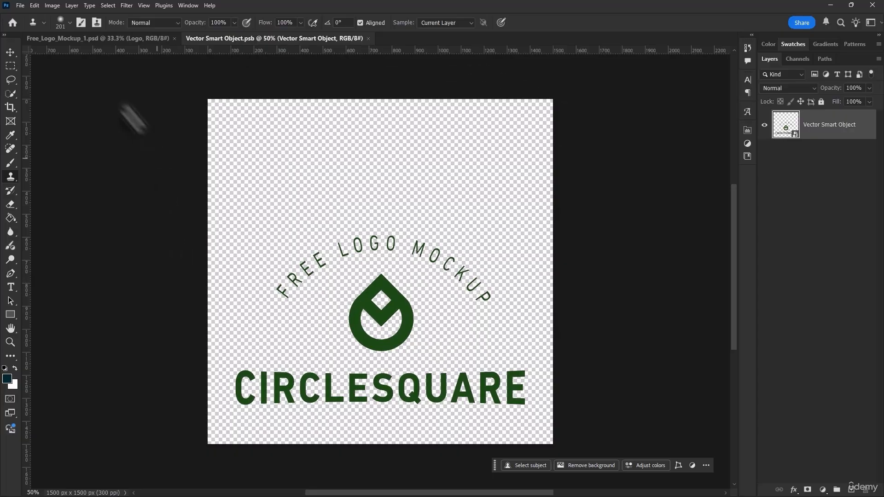
click(138, 39)
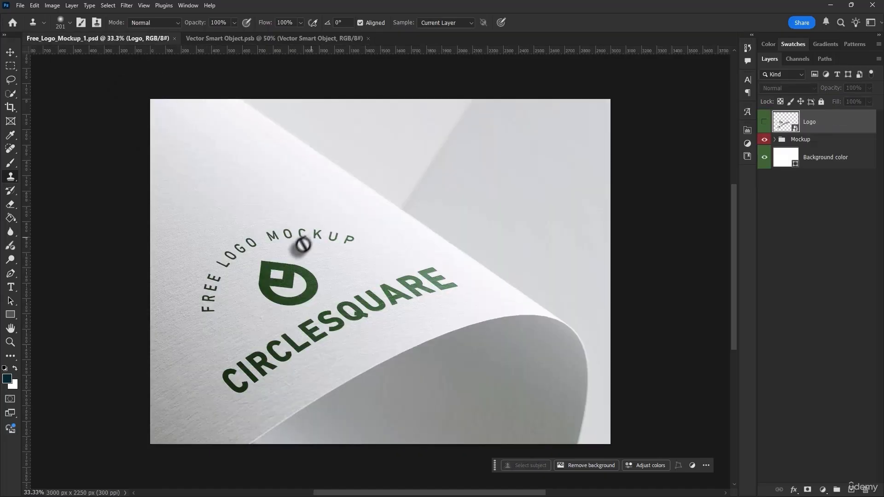
click(304, 38)
Step: Hide the Vector Smart Object layer and add a text box reading LOGO across the lower half of the canvas
click(11, 288)
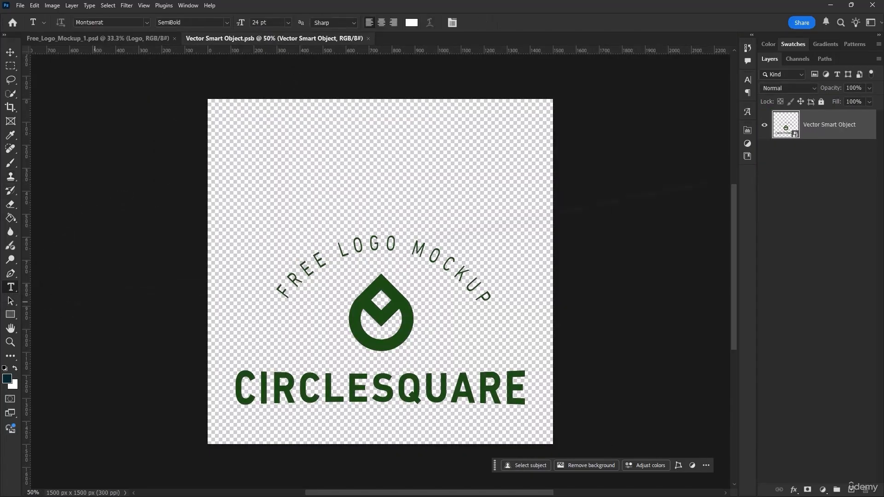
click(764, 124)
drag(270, 248, 531, 432)
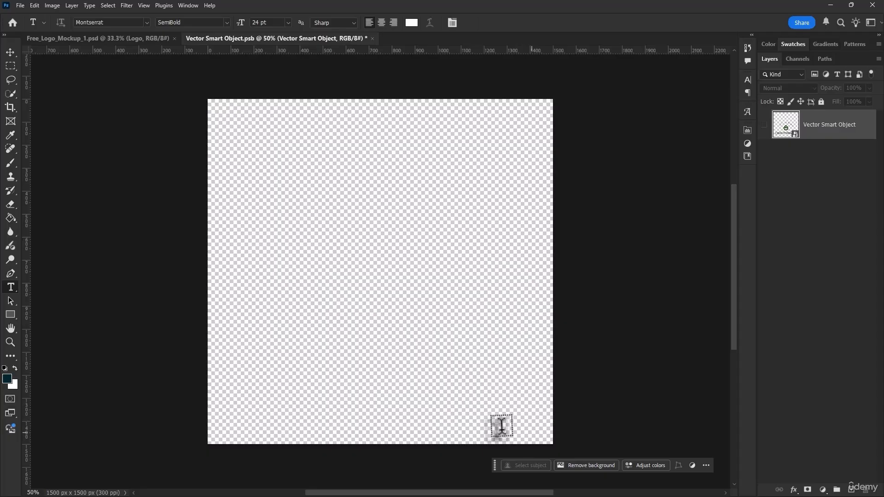
text(LOGO)
Step: Colour the whole LOGO text black, 000000
key(ctrl+a)
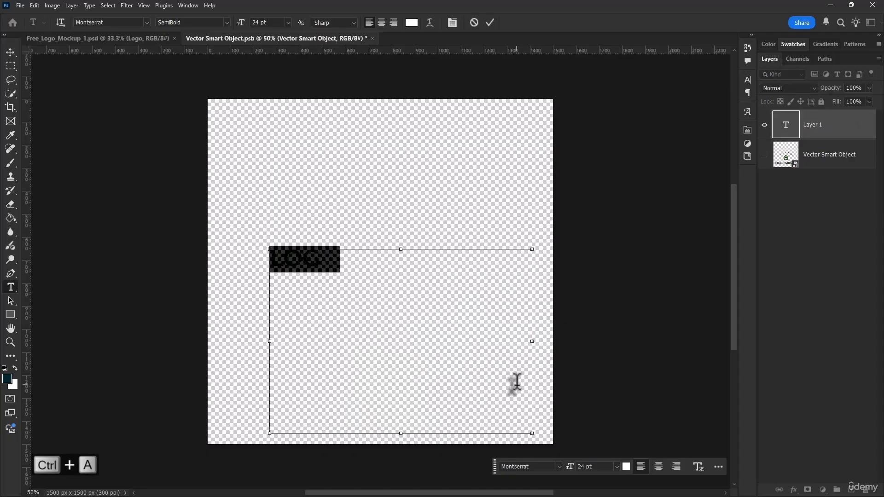
click(411, 22)
click(628, 305)
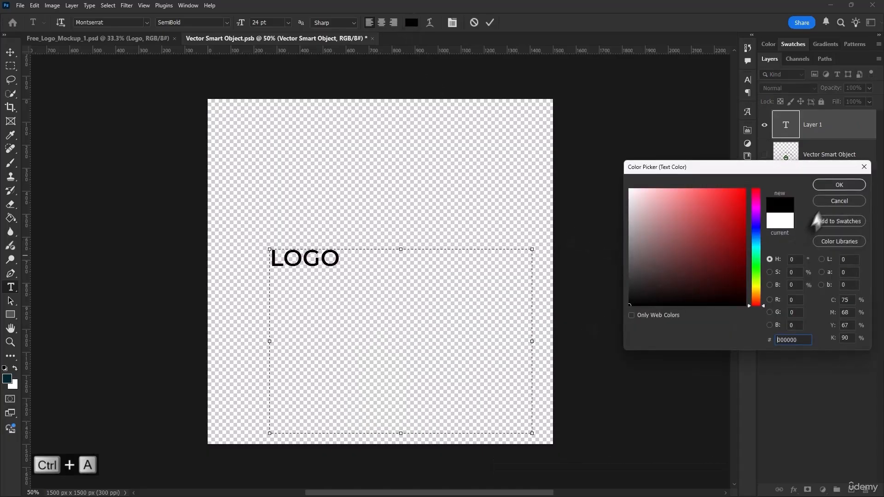
click(839, 185)
Step: Enlarge the LOGO text and reposition it on the canvas, and save and close the smart object
drag(241, 22, 815, 152)
key(ctrl+Return)
drag(442, 287, 423, 309)
key(ctrl+s)
key(ctrl+w)
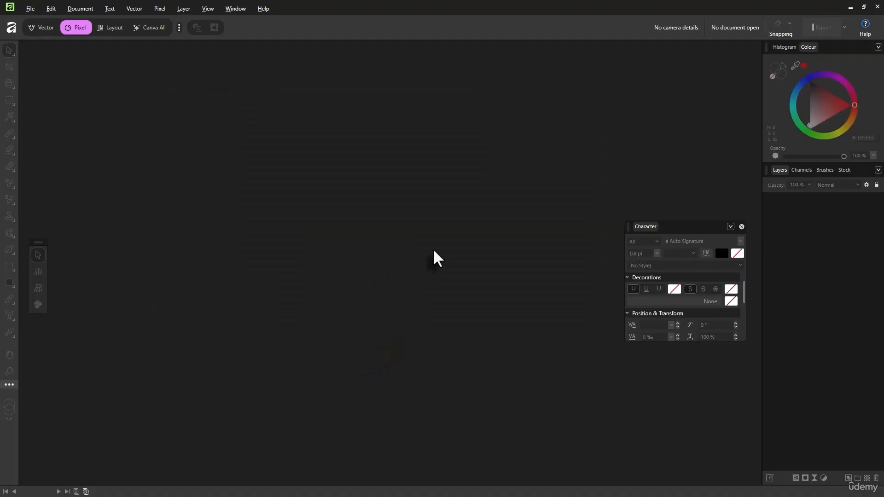
Step: Switch to Affinity, open the embedded Logo document of Free_Logo_Mockup_1.psd and hide its Vector Smart Object layer
drag(384, 286, 447, 275)
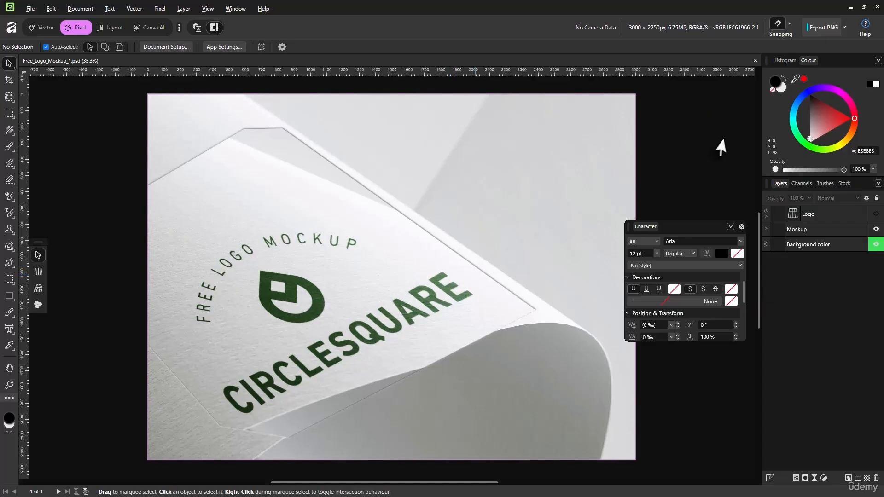
double_click(774, 214)
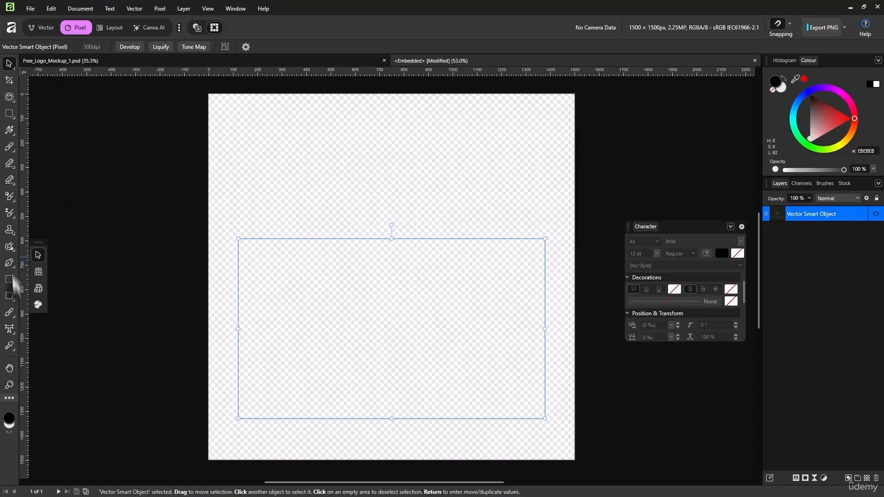
Step: Create large artistic text reading "g" in Arial on the empty embedded canvas
click(10, 328)
click(30, 327)
mouse_move(243, 224)
mouse_down()
mouse_move(405, 371)
mouse_move(548, 410)
mouse_move(652, 474)
mouse_up()
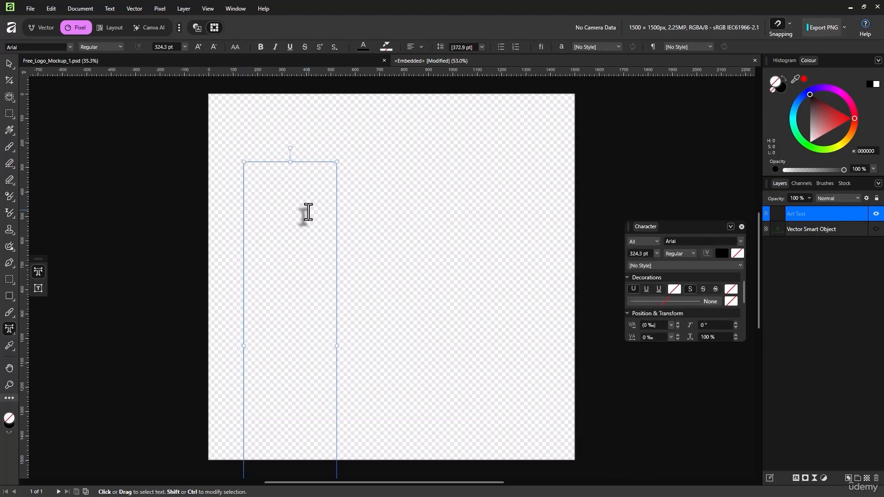
text(g)
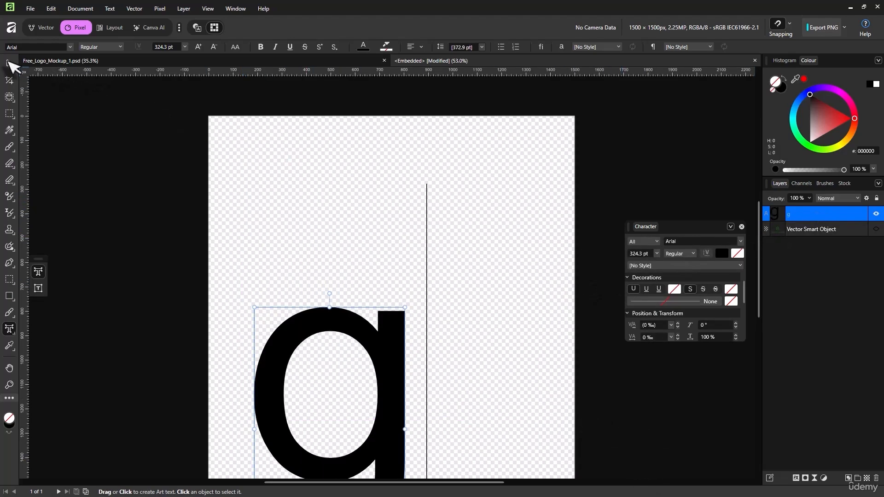
Step: Move the letter g to the middle of the canvas, and save and close the embedded document
click(9, 63)
drag(372, 357, 426, 258)
key(ctrl+s)
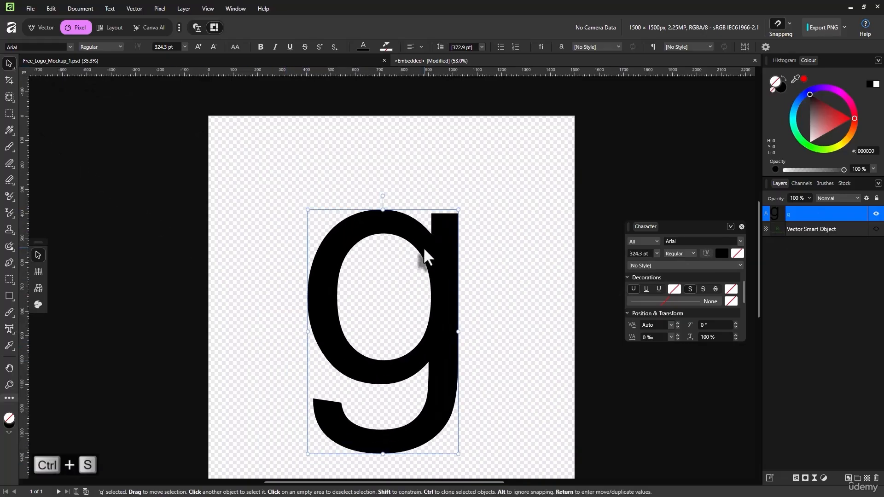
key(ctrl+w)
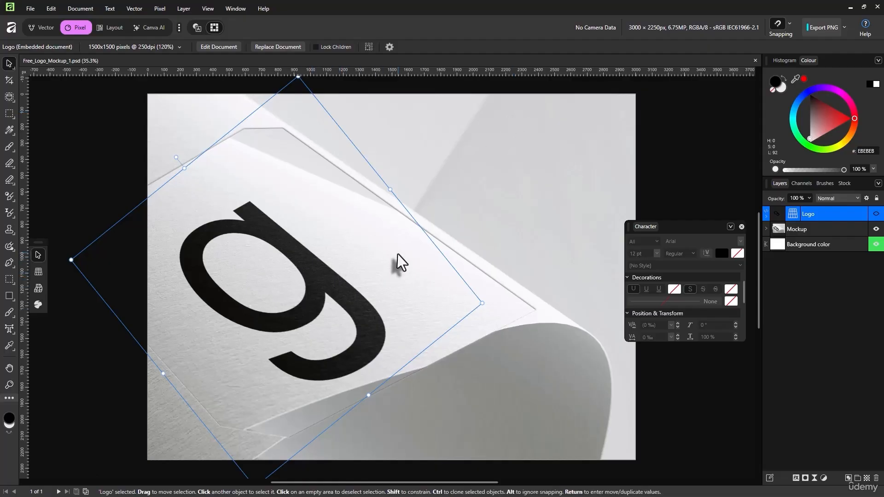
Step: Replace the first mockup with Free_Logo_Mockup_2.psd and open its embedded Logo document for editing
key(ctrl+w)
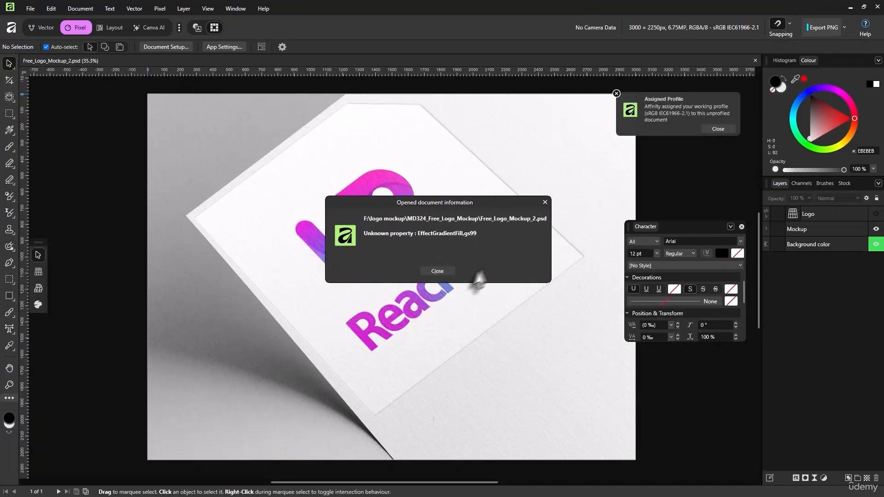
click(436, 270)
drag(778, 222, 777, 223)
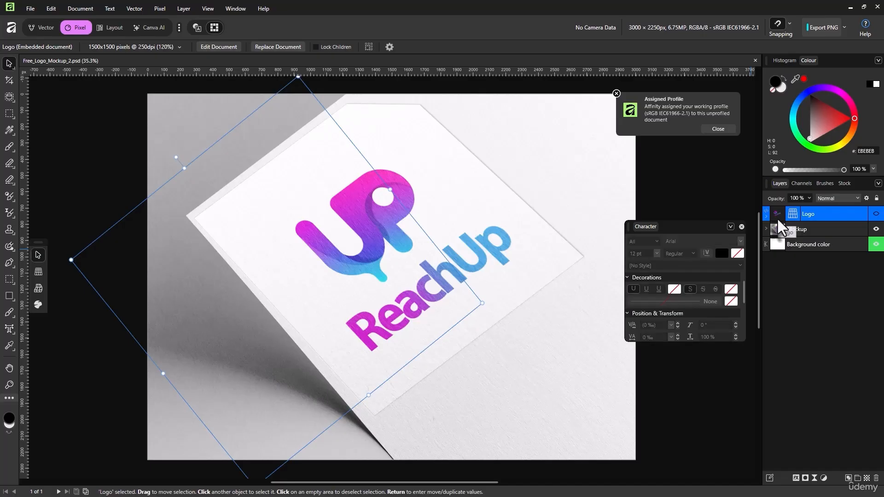
double_click(778, 215)
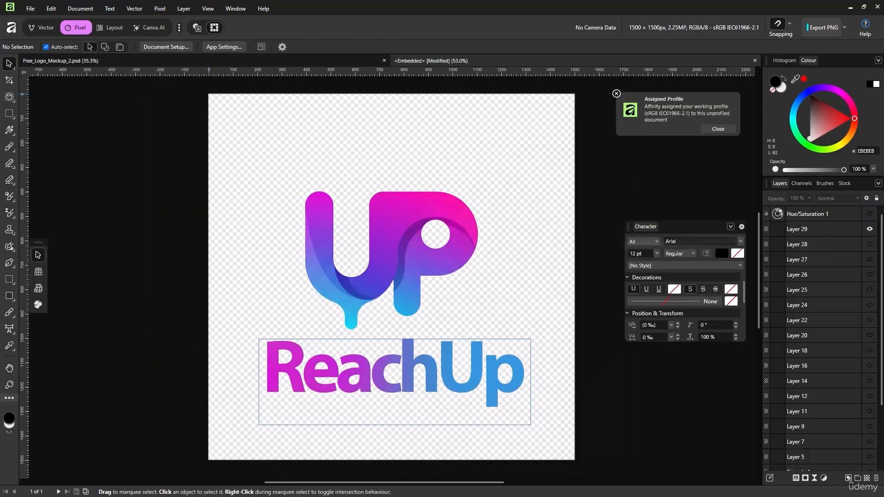
Step: Undo the trial move of the UP symbol, and hide the Layer 29 and ReachUp layers
drag(394, 286, 399, 302)
key(ctrl+z)
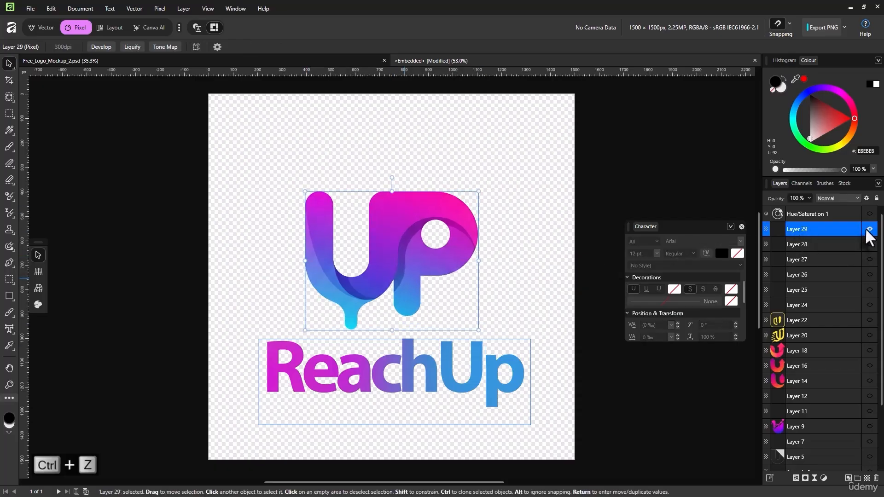
key(ctrl+z)
key(ctrl+z)
key(ctrl+z)
key(ctrl+z)
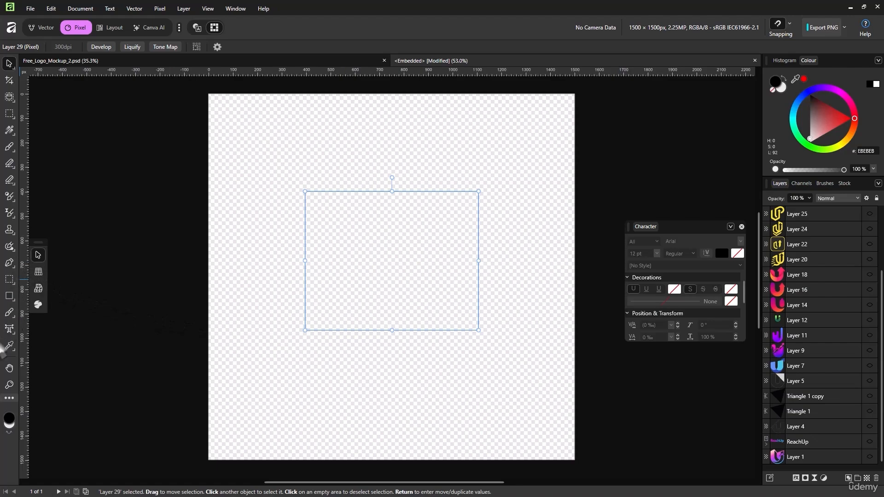
Step: Draw a text frame about 1310 by 780 px across the lower canvas and enter LOGO in it
click(9, 330)
right_click(10, 329)
click(31, 331)
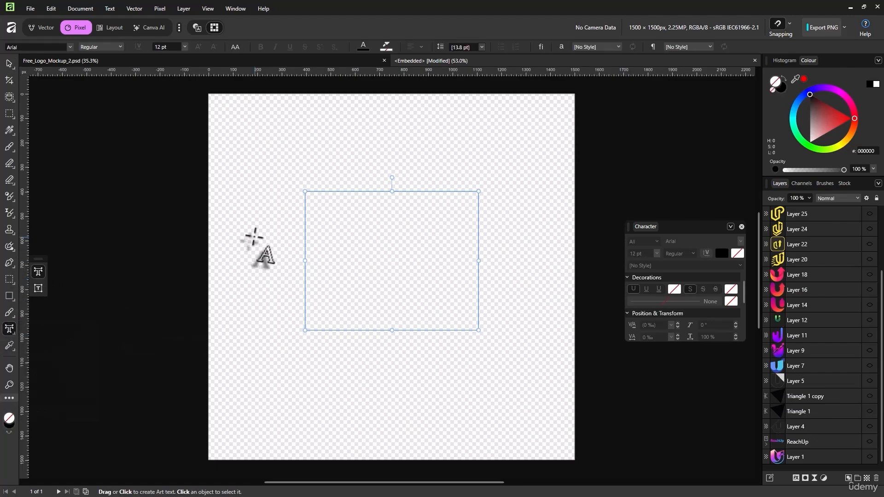
right_click(10, 329)
drag(232, 236, 552, 426)
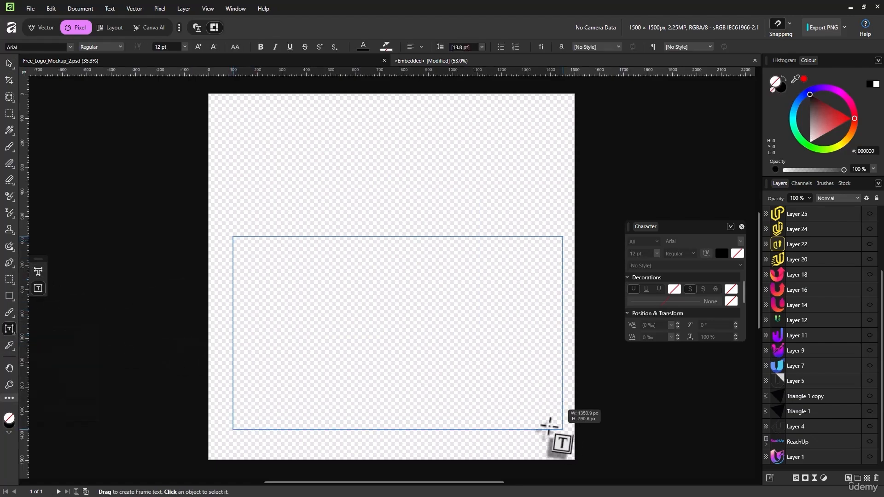
text(LGO)
key(ctrl+a)
text(LOGO)
Step: Set the font size of the whole LOGO text to 100 pt
key(ctrl+a)
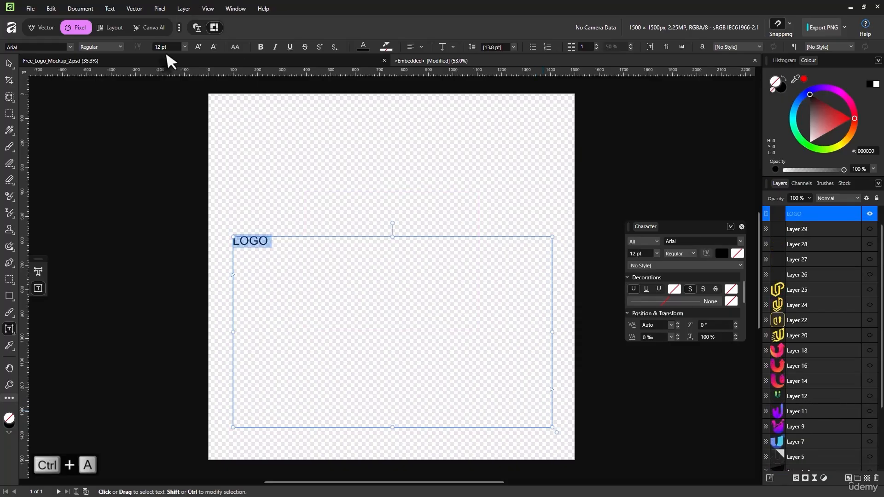
click(168, 48)
key(Up)
key(Up)
key(Up)
key(Up)
key(Up)
key(Up)
key(Up)
key(Up)
key(Up)
key(Up)
key(Up)
key(Up)
key(Up)
key(Up)
key(Up)
key(Up)
key(Up)
key(Up)
key(Up)
key(Up)
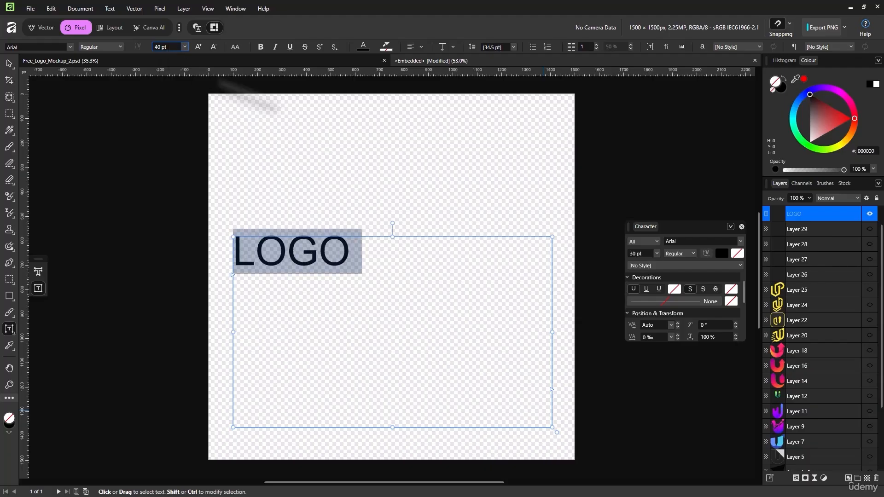
key(Up)
key(Up)
key(Up)
key(Up)
key(Up)
key(Up)
key(Up)
key(Up)
key(Up)
key(Up)
key(Up)
key(Up)
key(Up)
key(Up)
key(Up)
key(Up)
key(Up)
key(Up)
key(Up)
key(Up)
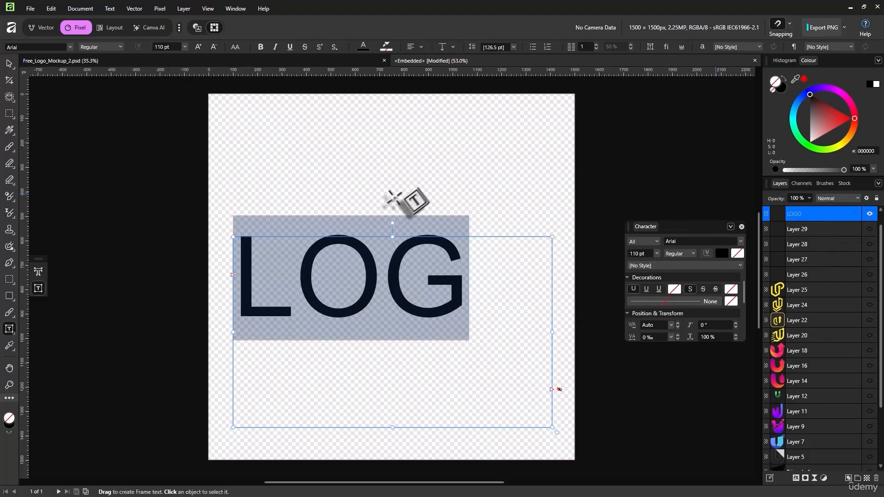
click(167, 48)
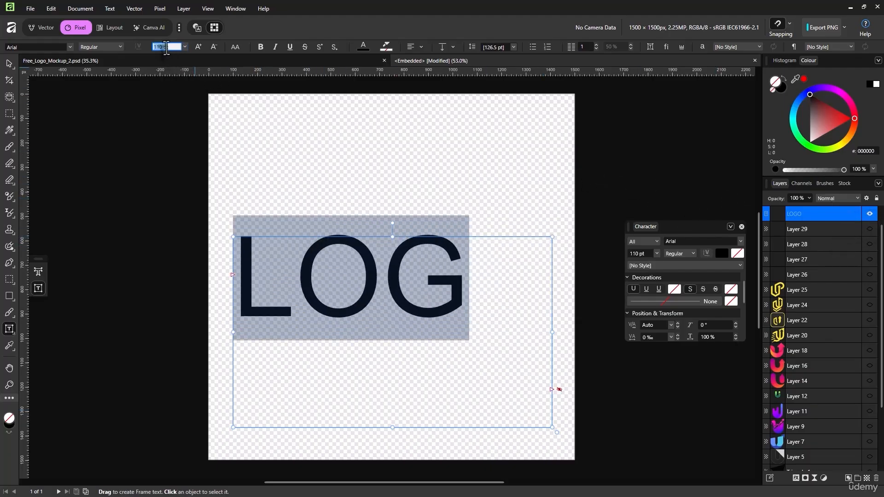
key(shift+Down)
key(shift+Down)
key(shift+Up)
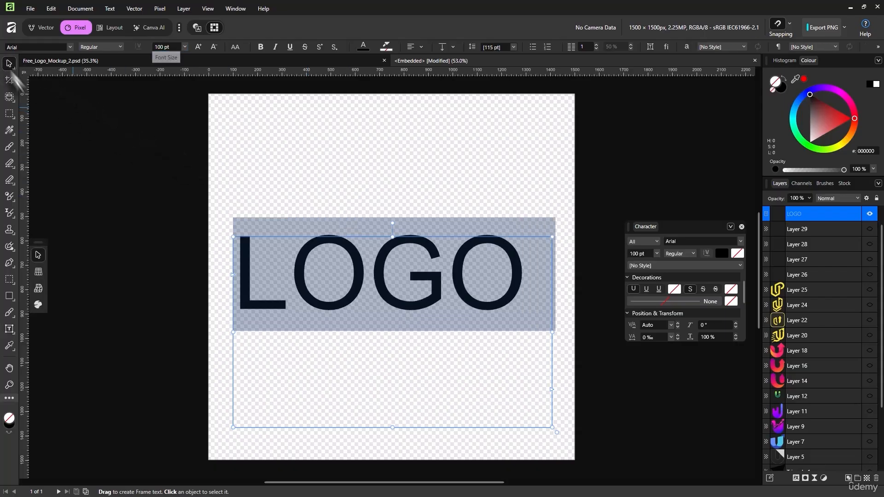
Step: Finish the LOGO text, save and close the embedded document, and select the Mockup group in the mockup
key(Escape)
key(ctrl+s)
key(ctrl+w)
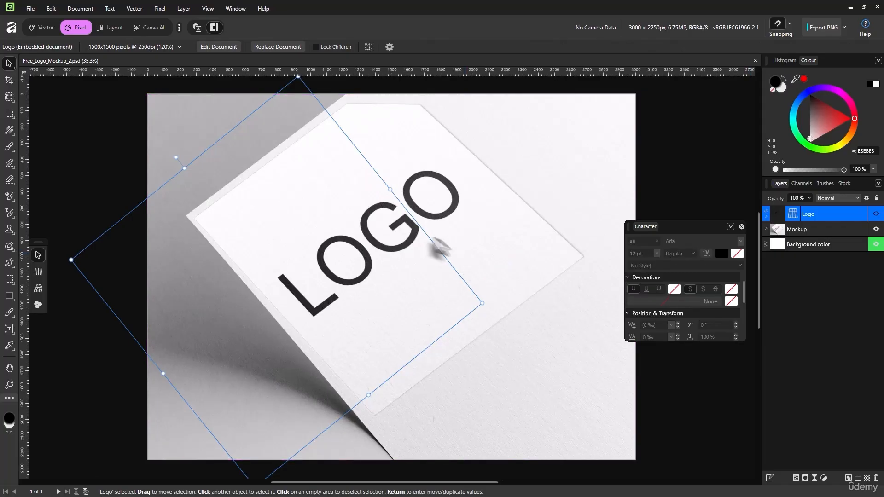
click(550, 302)
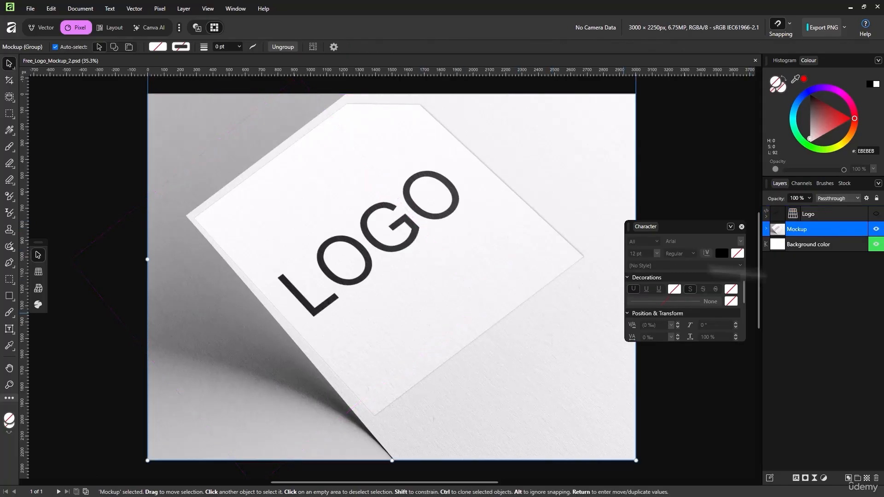
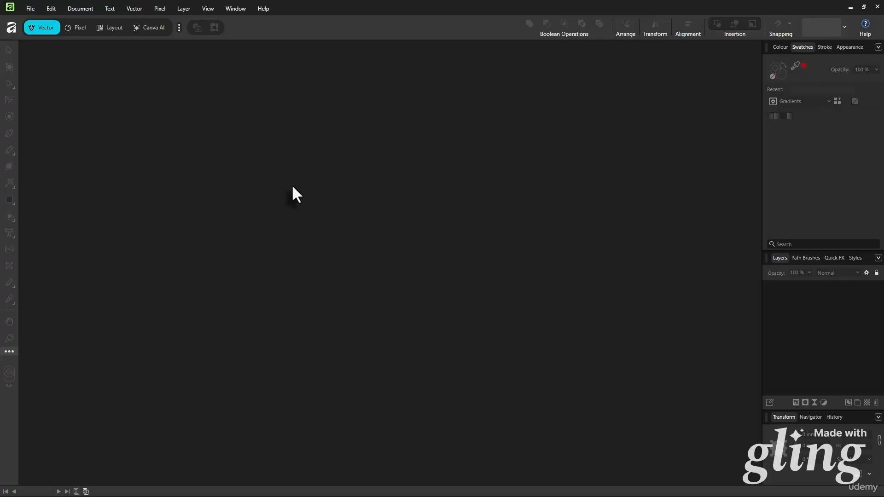
Step: Create a new document in the Pixel workspace, 2000 px wide and 2000 px high, with pixels as units
key(ctrl+n)
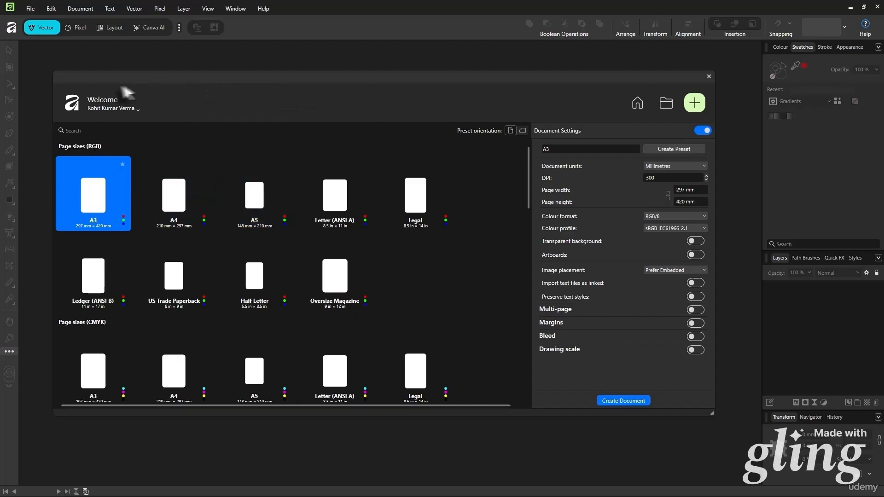
drag(338, 88, 371, 81)
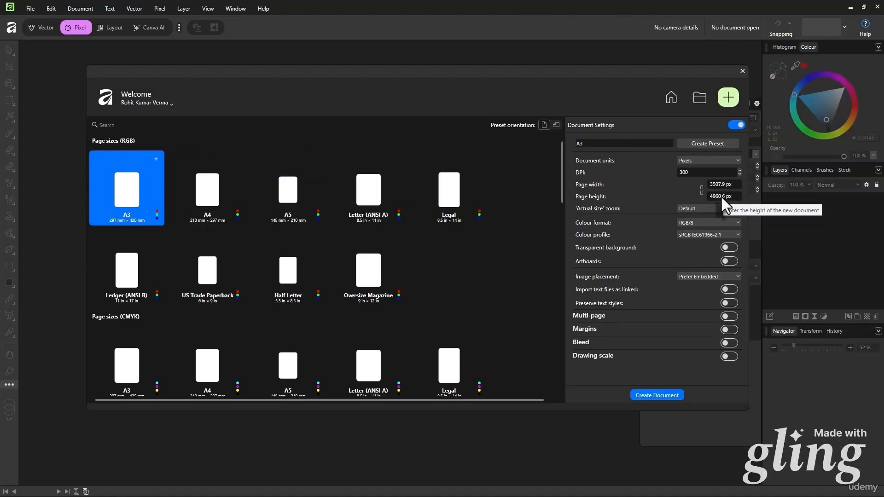
click(724, 185)
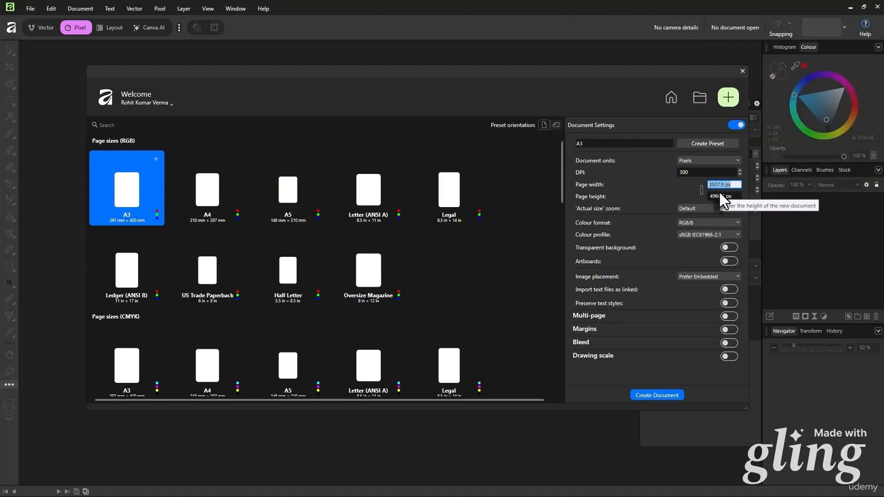
text(2000)
key(Tab)
text(200)
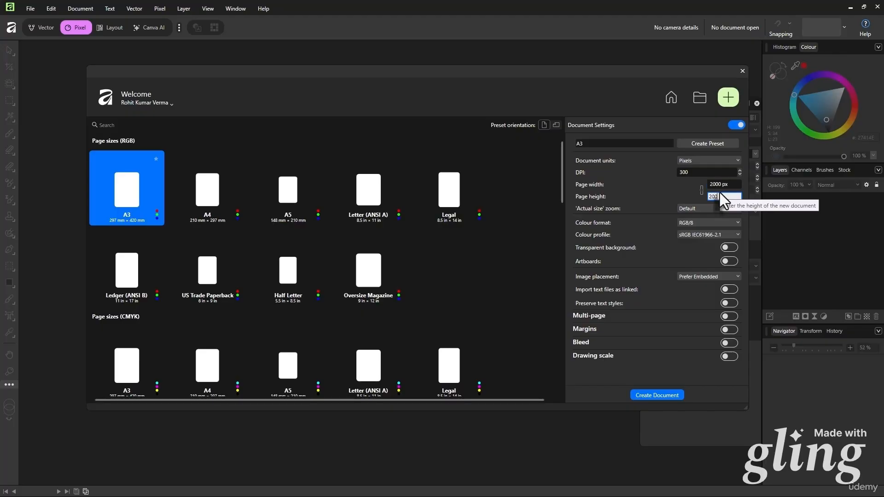
text(0)
click(659, 394)
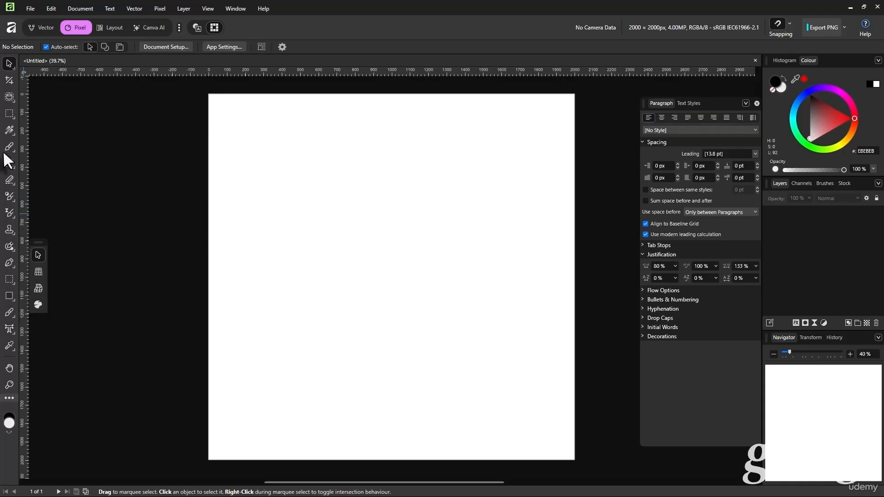
Step: Draw a rectangle covering the whole 2000 by 2000 px canvas and fill it with dark navy 161A24
click(9, 295)
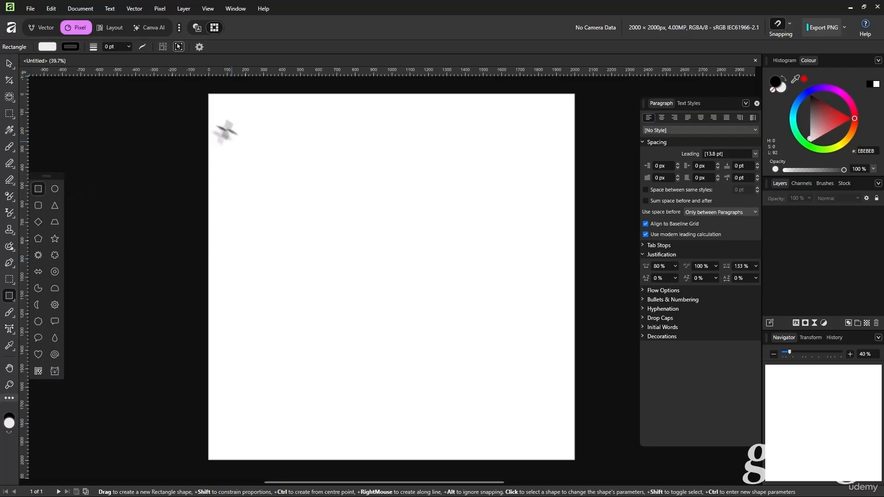
drag(209, 94, 574, 460)
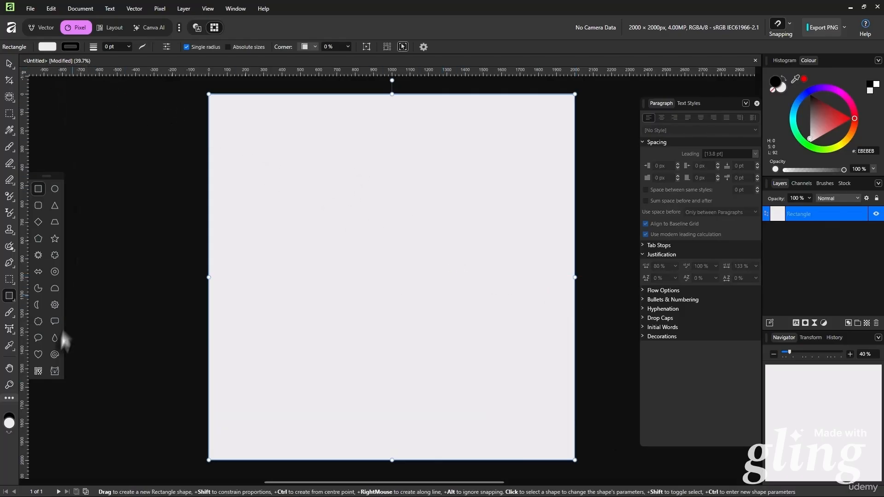
double_click(9, 422)
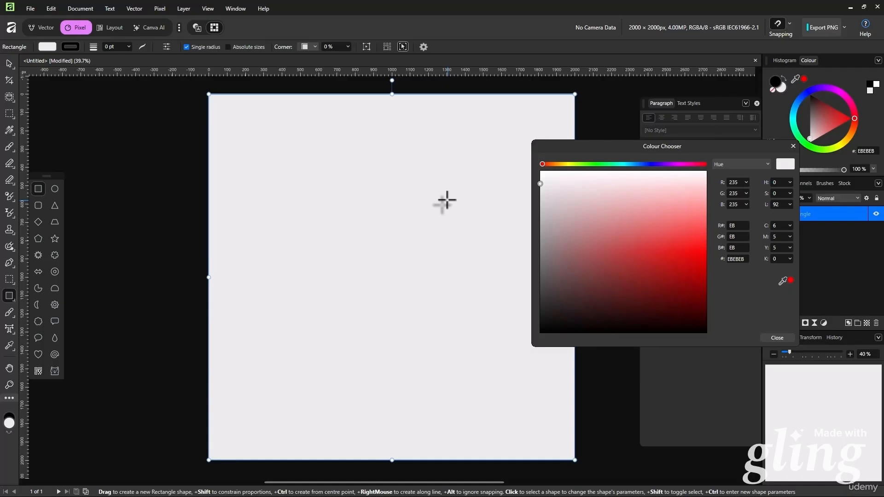
click(641, 164)
mouse_move(646, 237)
mouse_down()
mouse_move(639, 296)
mouse_move(585, 312)
mouse_up()
drag(583, 316, 582, 315)
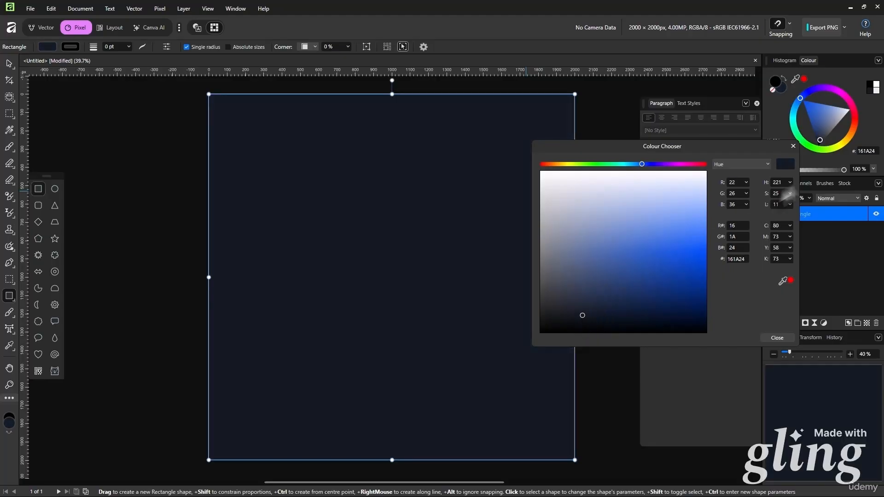
drag(707, 150, 598, 131)
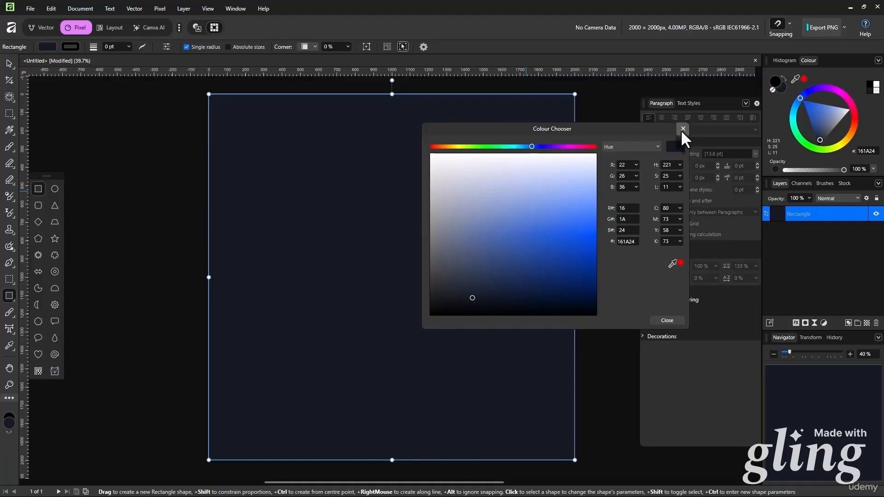
click(682, 129)
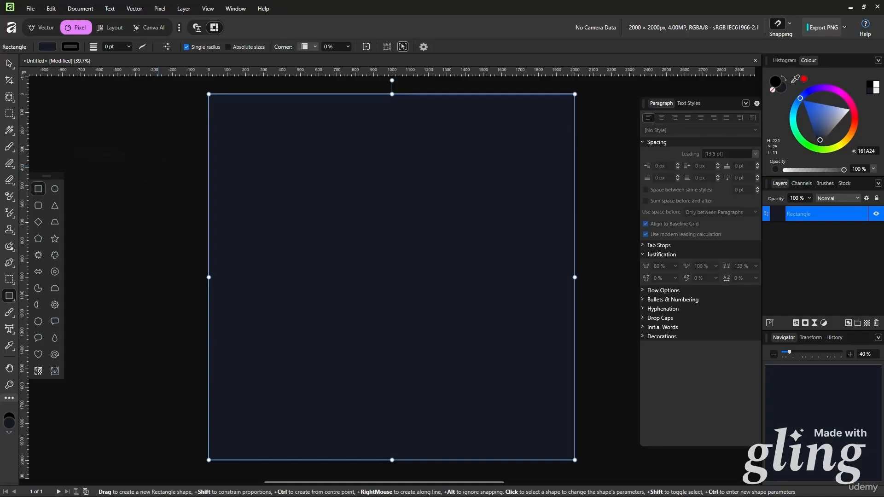
Step: Draw a circle about 1190 px in diameter in the upper middle of the canvas and fill it with pale yellow FFF7AB
click(54, 190)
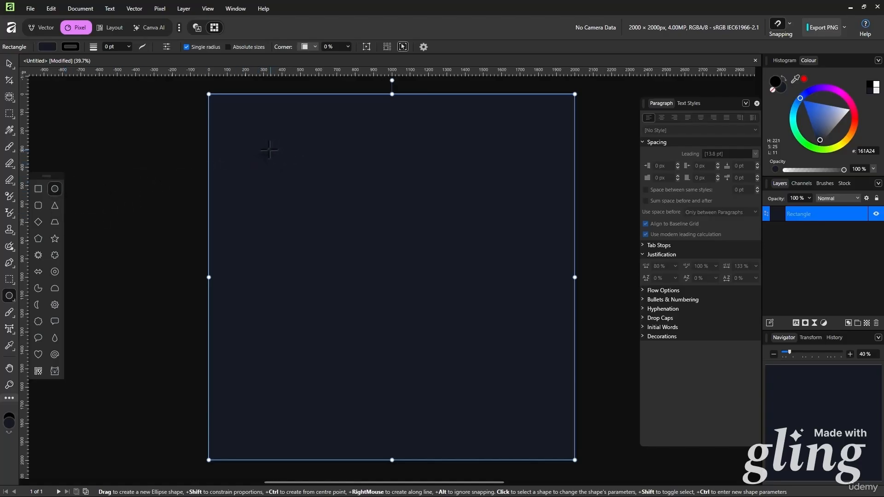
drag(251, 137, 469, 356)
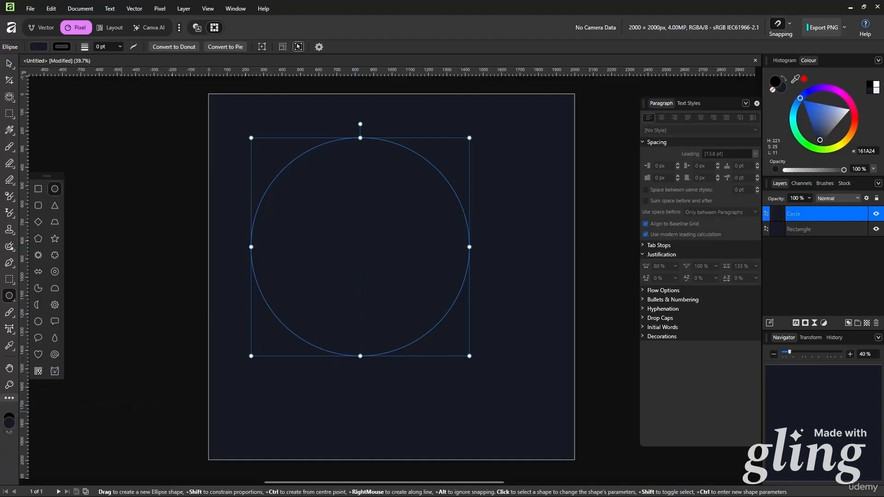
click(9, 422)
drag(530, 148, 459, 149)
mouse_move(561, 174)
mouse_down()
mouse_move(601, 160)
mouse_move(597, 173)
mouse_up()
click(666, 320)
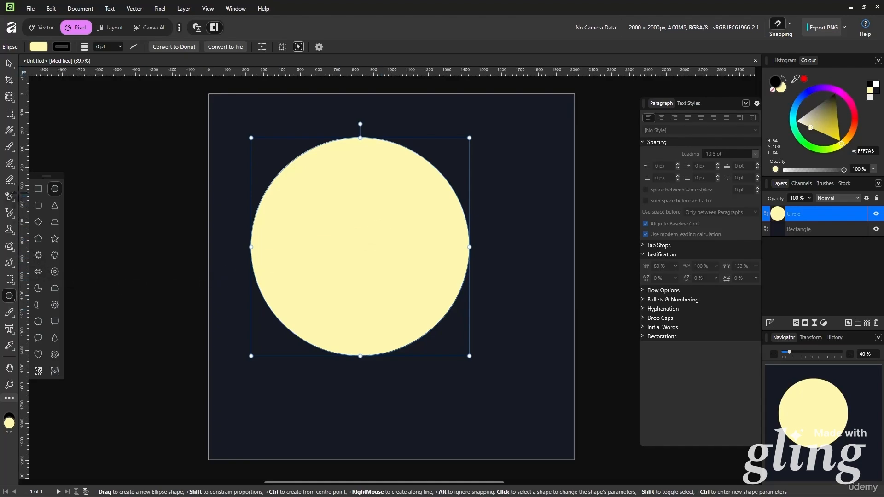
Step: Apply a radial gradient fill to the circle, running from its centre to its lower-right edge
mouse_move(12, 139)
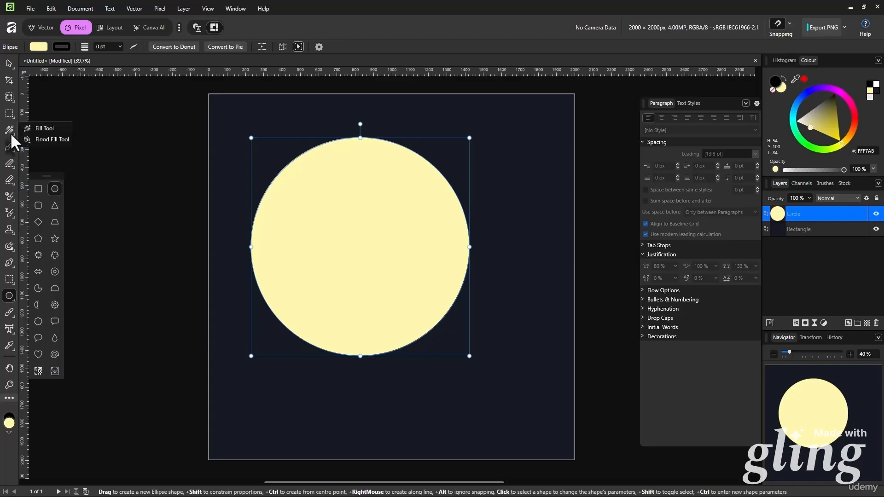
click(33, 129)
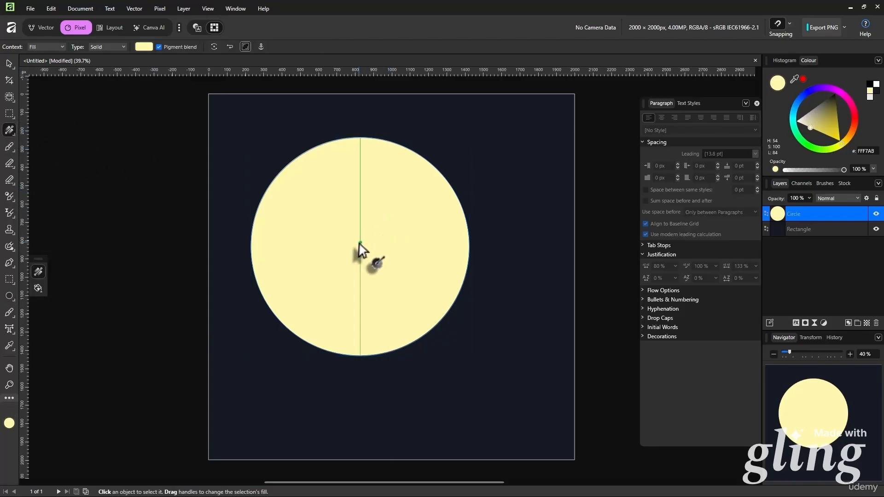
drag(360, 242, 454, 305)
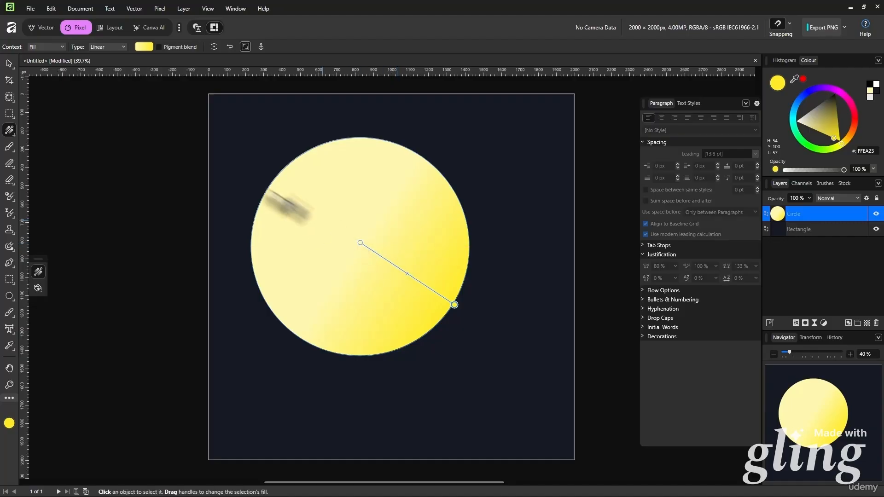
click(125, 46)
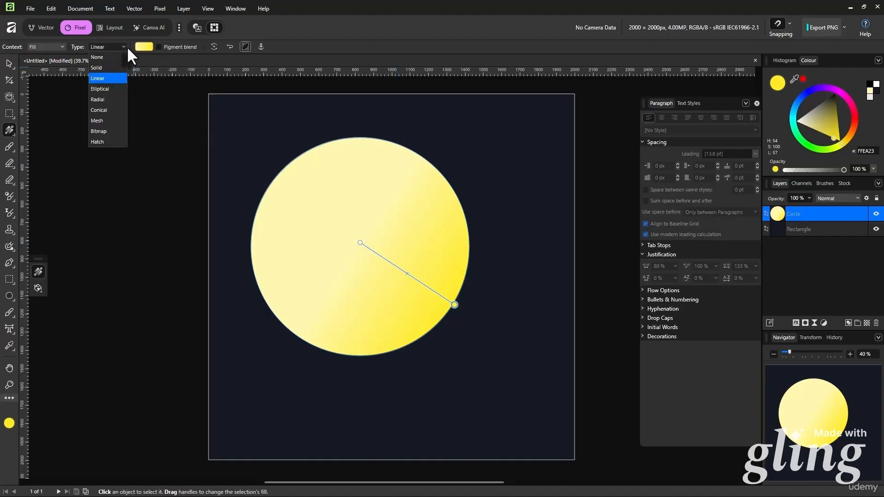
click(109, 99)
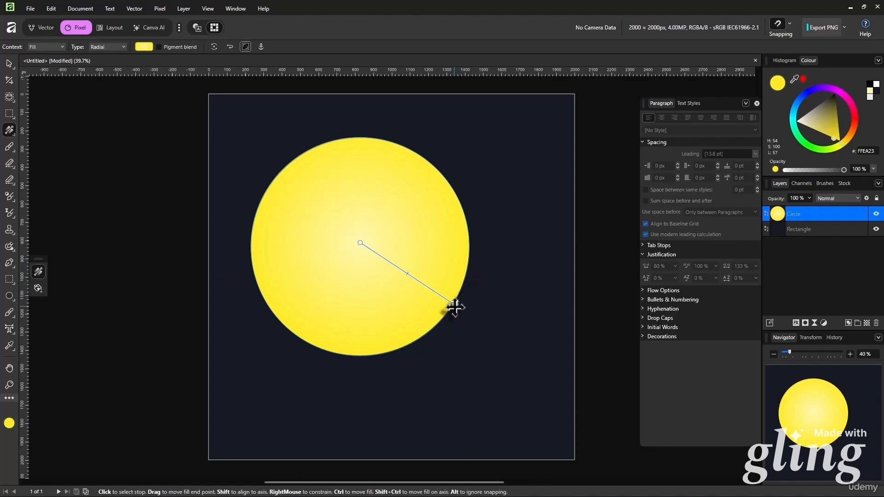
Step: Set the gradient's outer stop to dark olive 6F6827 and its opacity to 0%
double_click(10, 423)
click(468, 153)
mouse_move(483, 161)
mouse_down()
mouse_move(571, 197)
mouse_move(468, 310)
mouse_move(428, 330)
mouse_move(465, 325)
mouse_move(406, 294)
mouse_move(520, 263)
mouse_move(510, 268)
mouse_up()
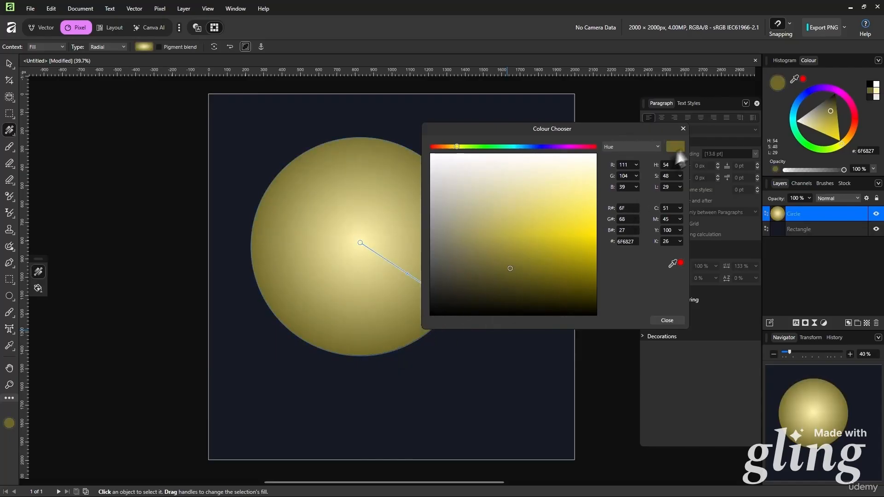
click(684, 129)
click(145, 48)
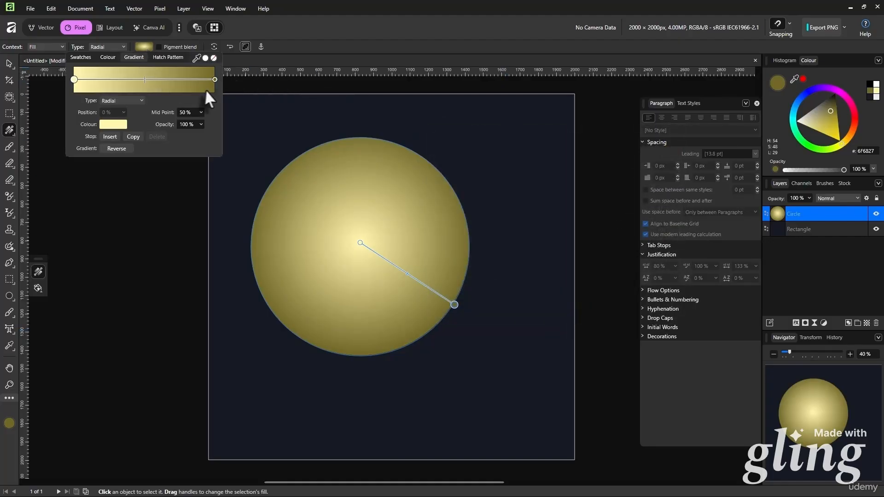
click(215, 80)
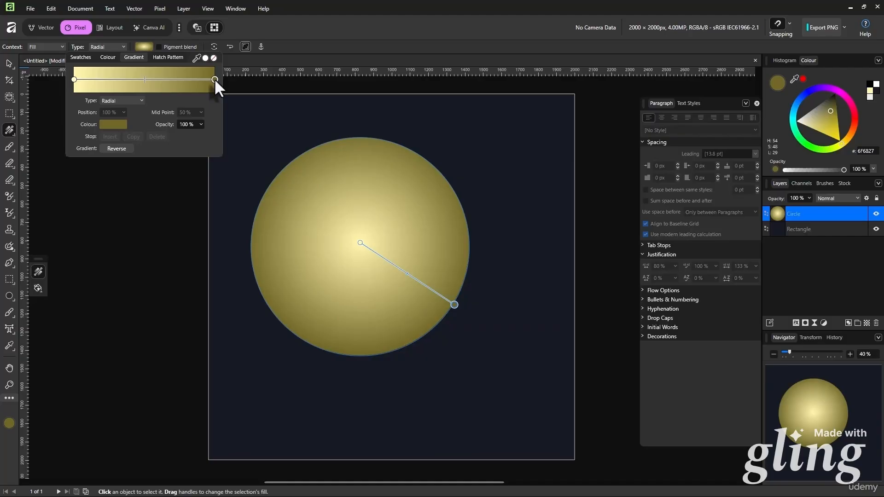
click(190, 126)
text(0)
key(Return)
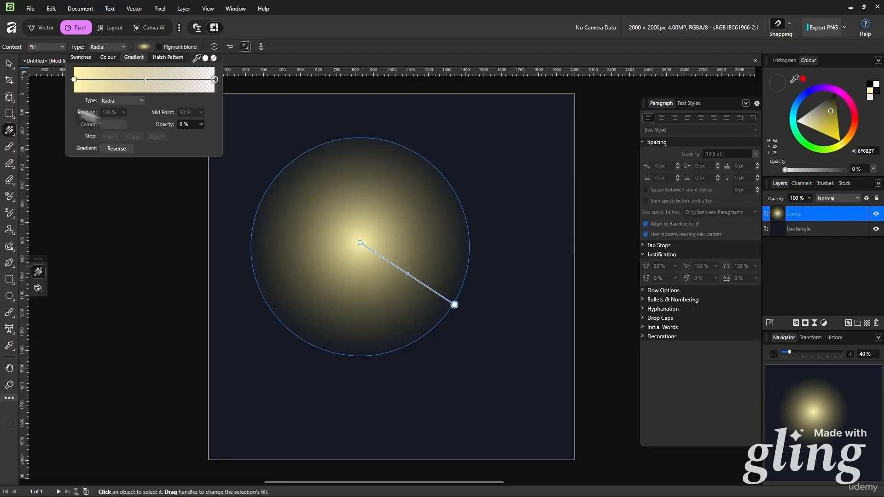
Step: Lower the circle's layer opacity to 40% and deselect it
click(13, 64)
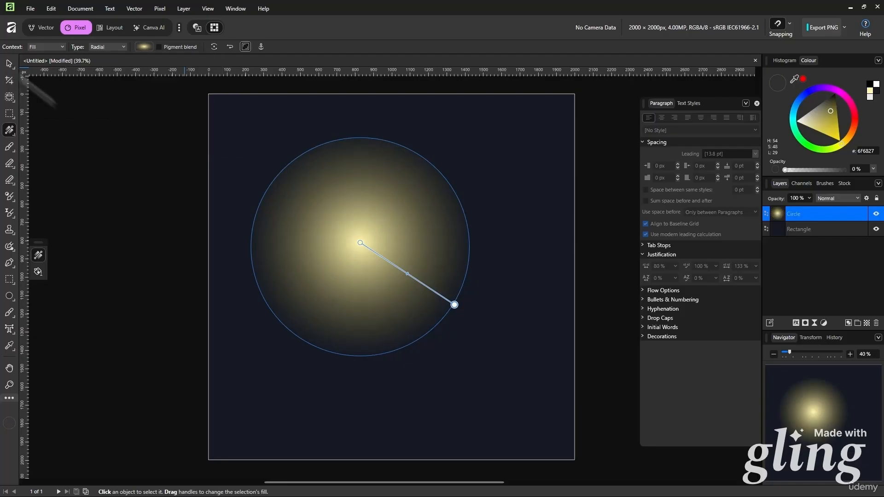
click(588, 246)
click(394, 237)
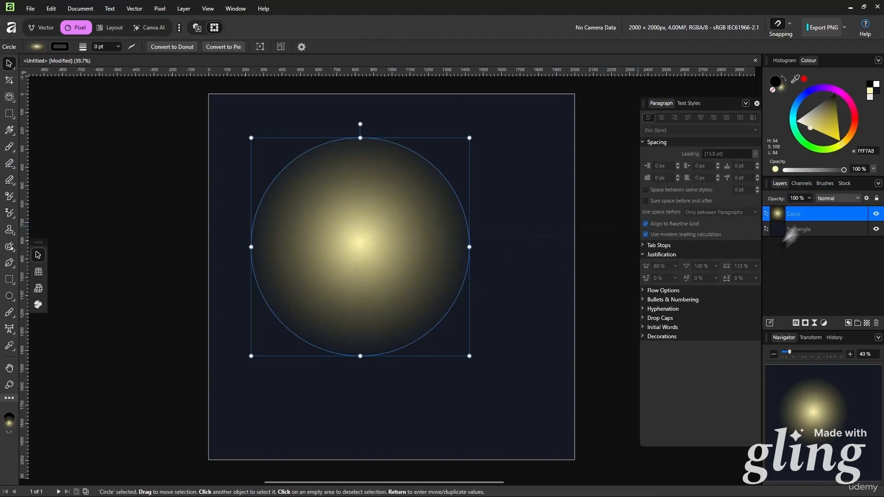
click(796, 199)
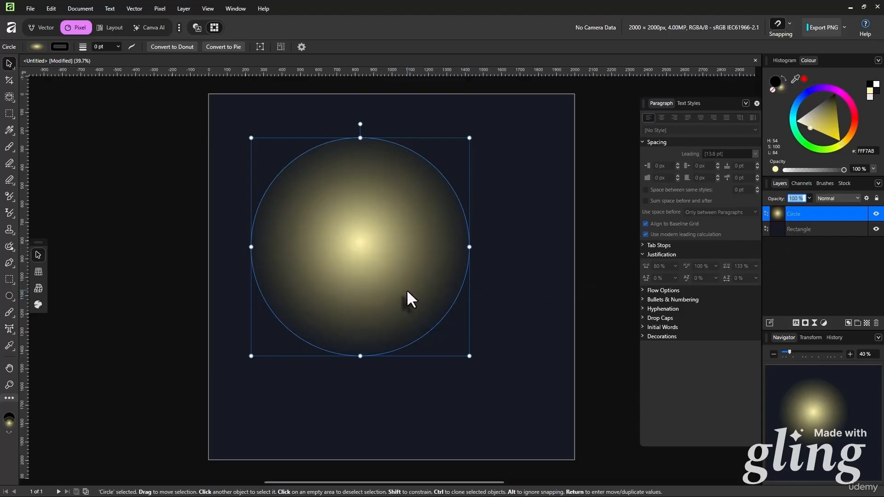
text(30)
key(Return)
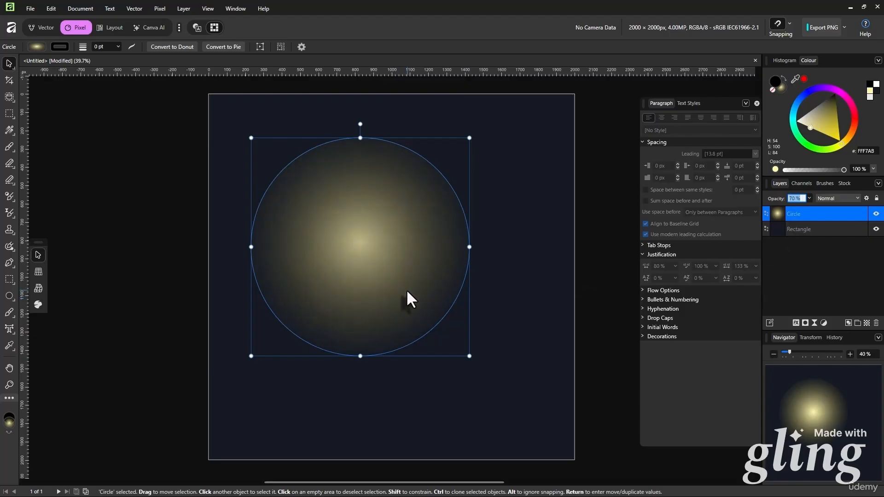
text(40)
key(Return)
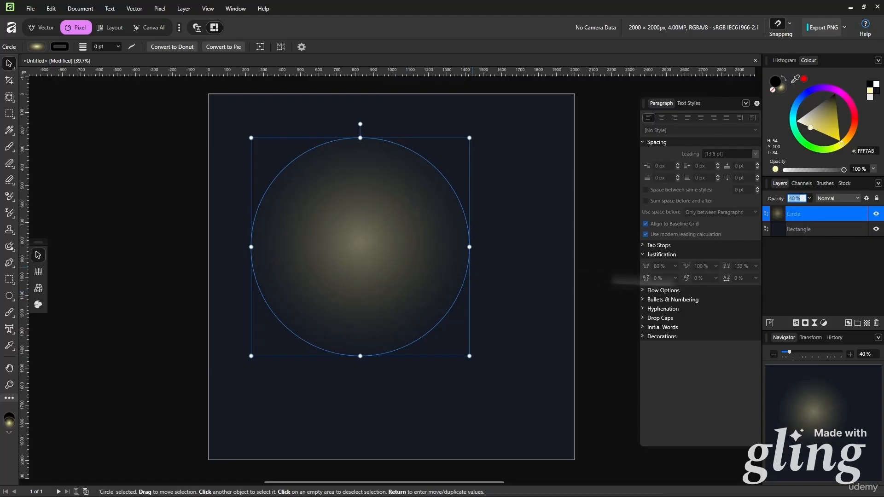
click(629, 277)
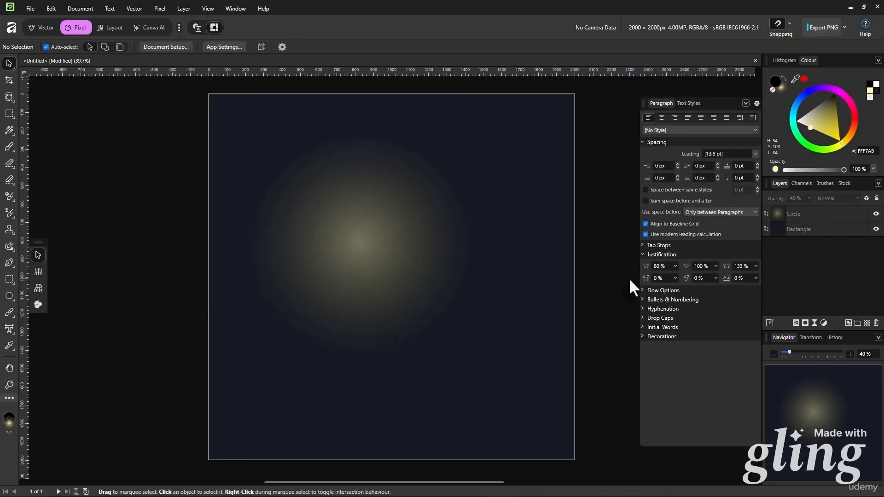
Step: Move the glowing circle to the canvas's upper-left corner and enlarge it to about 2050 px in diameter
click(431, 272)
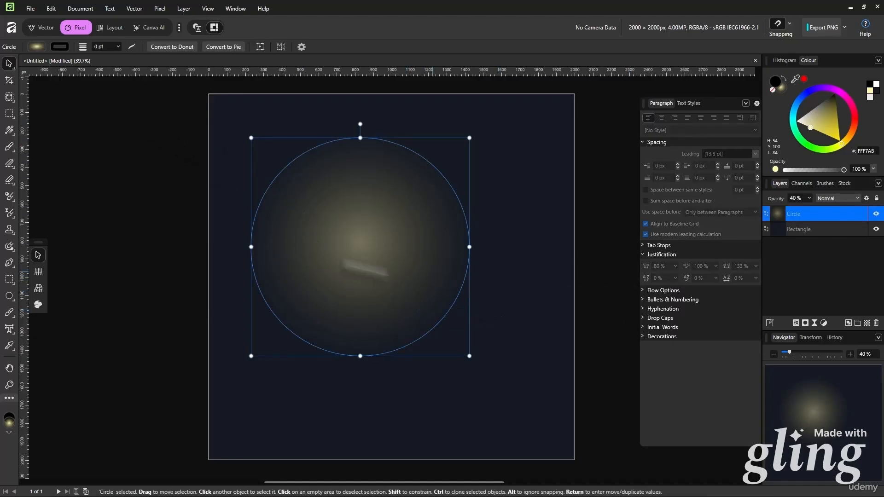
drag(405, 306, 282, 180)
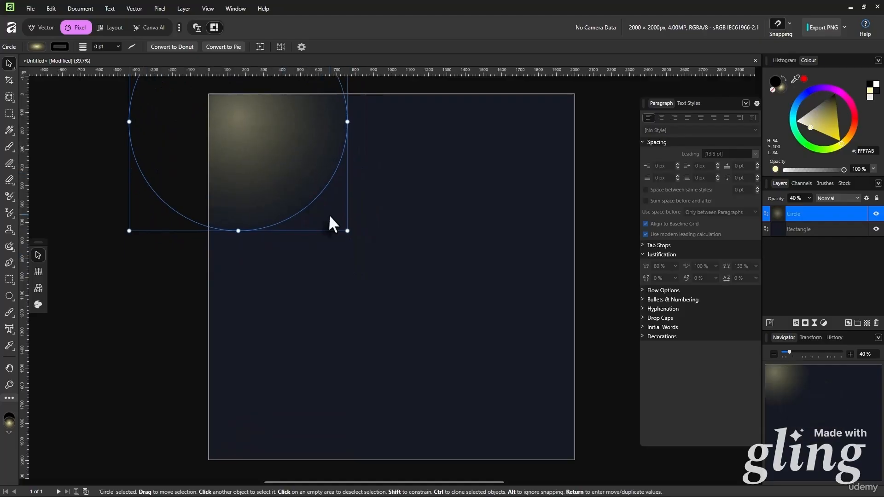
drag(347, 230, 503, 387)
drag(388, 284, 349, 239)
click(598, 250)
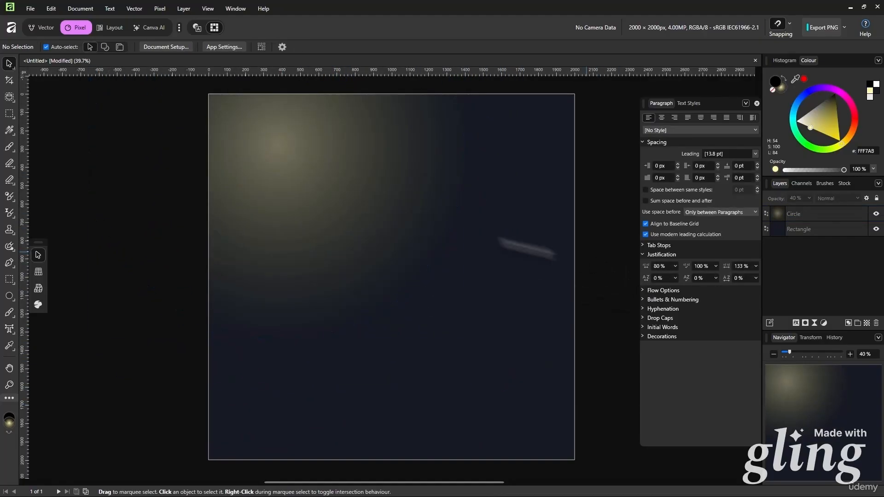
Step: Duplicate the glow circle into the canvas's lower-right corner and set the copy's centre gradient stop to white FFFFFF
click(297, 158)
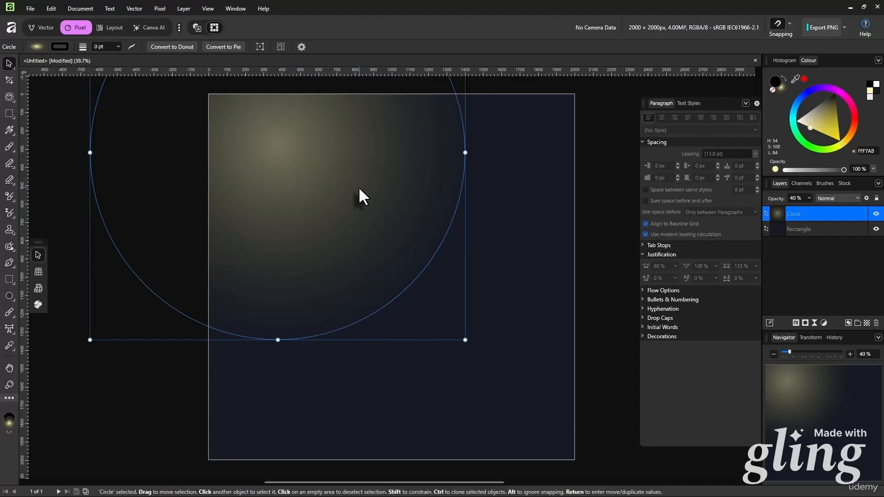
drag(304, 157, 564, 407)
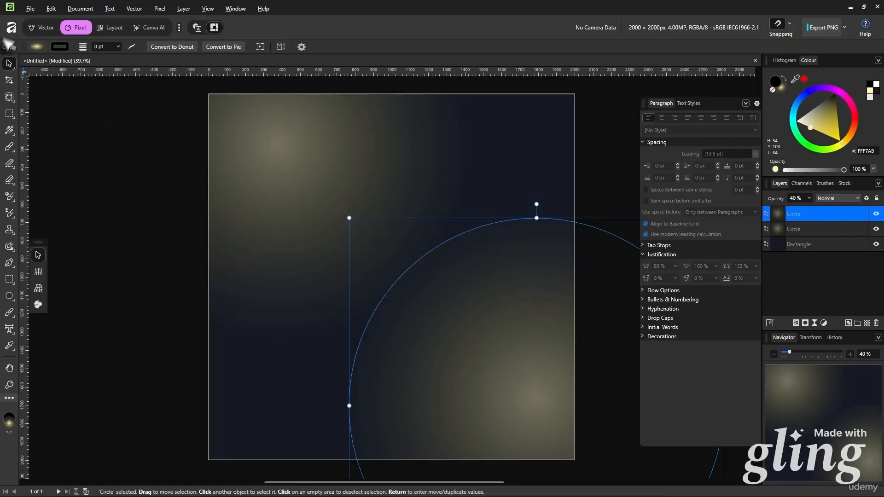
click(40, 47)
click(10, 78)
click(44, 124)
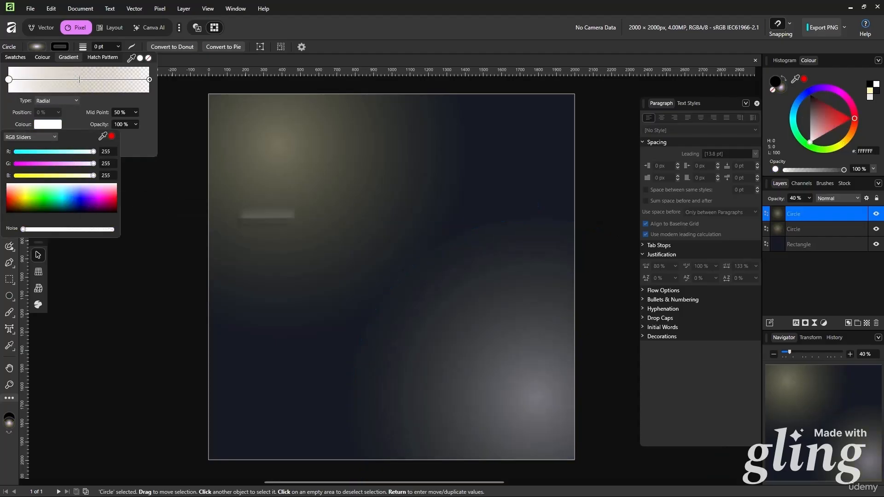
click(448, 148)
click(610, 180)
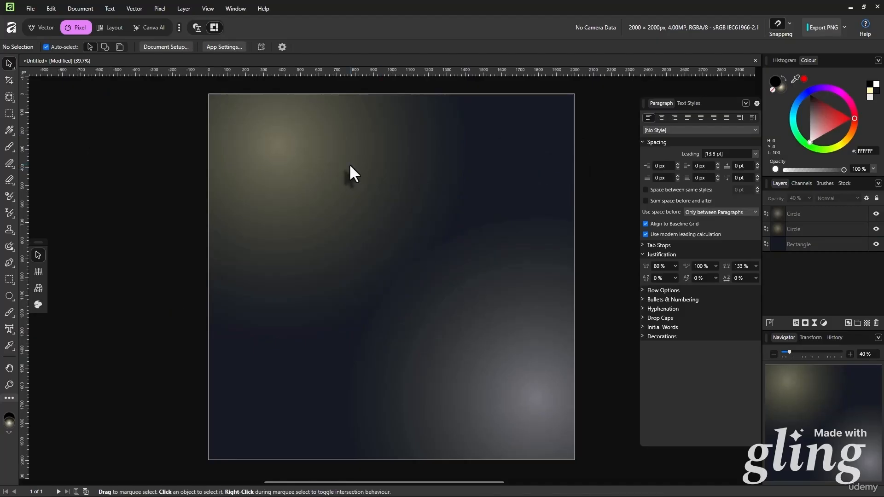
Step: Draw a Pen tool curve from above the canvas's top edge sweeping down past its right edge, and select the lower-right circle
click(10, 262)
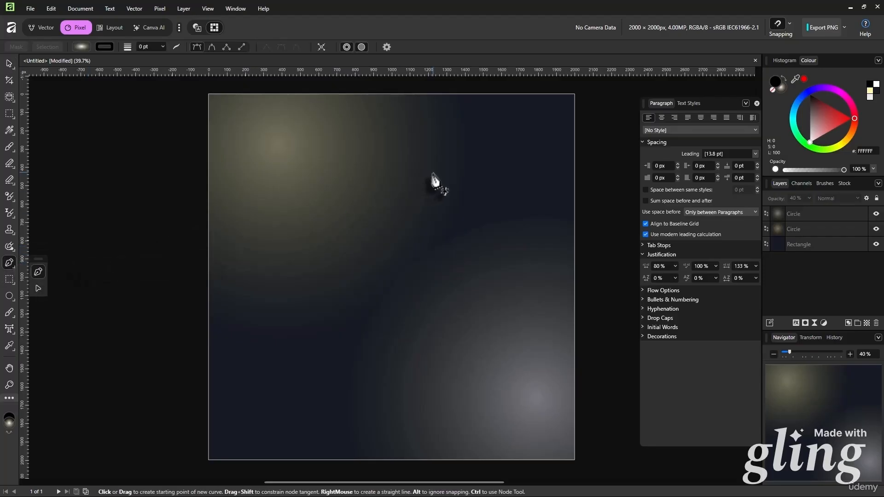
drag(405, 139, 370, 197)
click(354, 119)
drag(579, 270, 826, 208)
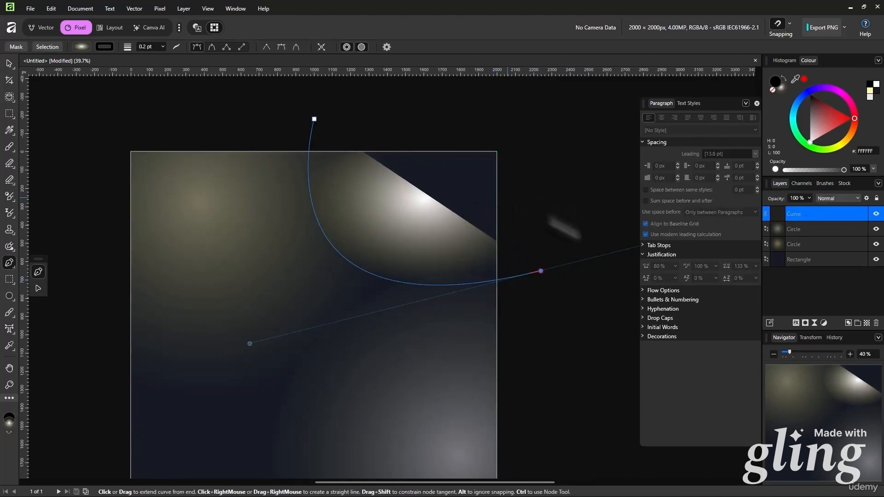
drag(542, 273, 818, 159)
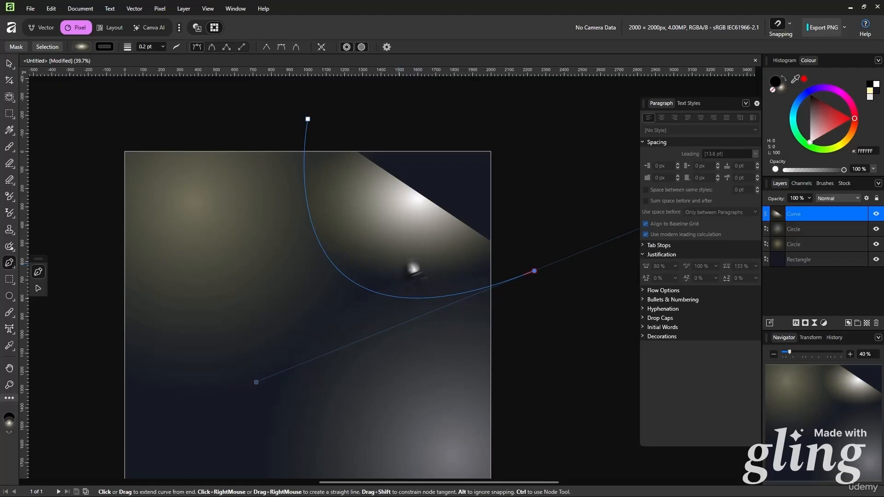
click(9, 63)
click(418, 332)
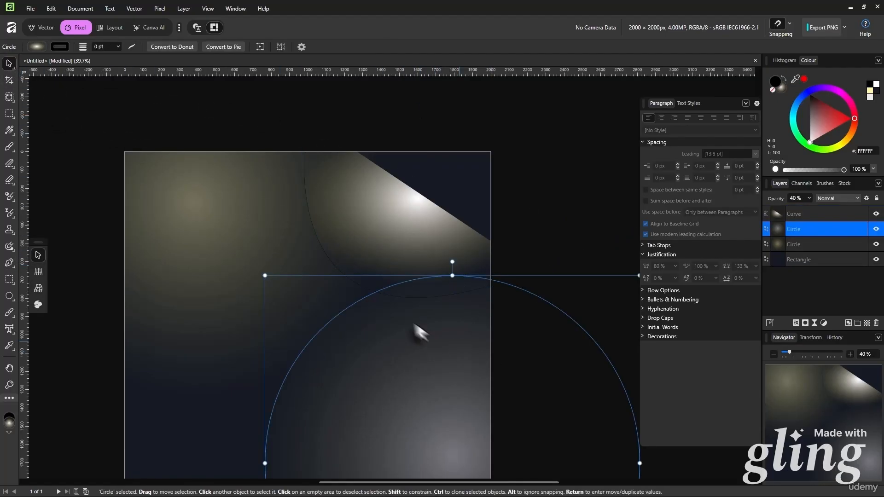
Step: Try setting the upper-right curve's stroke width to 0 pt and moving the curve up and to the right, and undo both changes
click(348, 252)
click(260, 182)
click(287, 118)
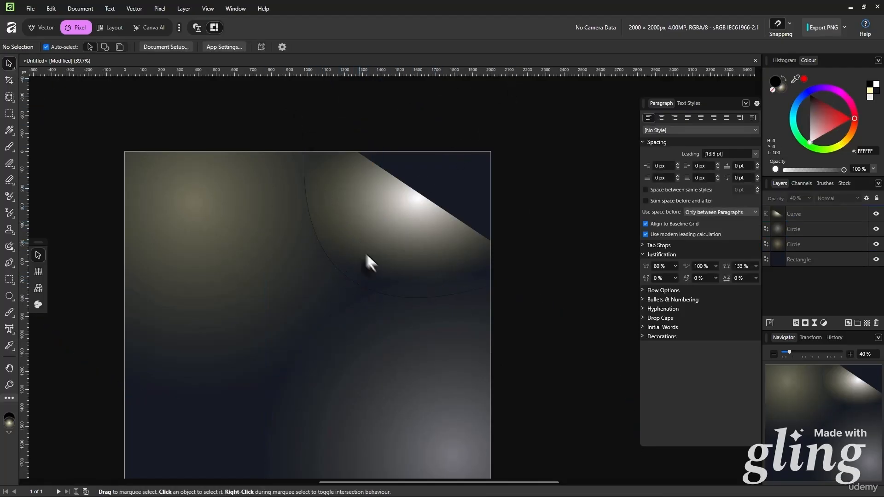
click(437, 240)
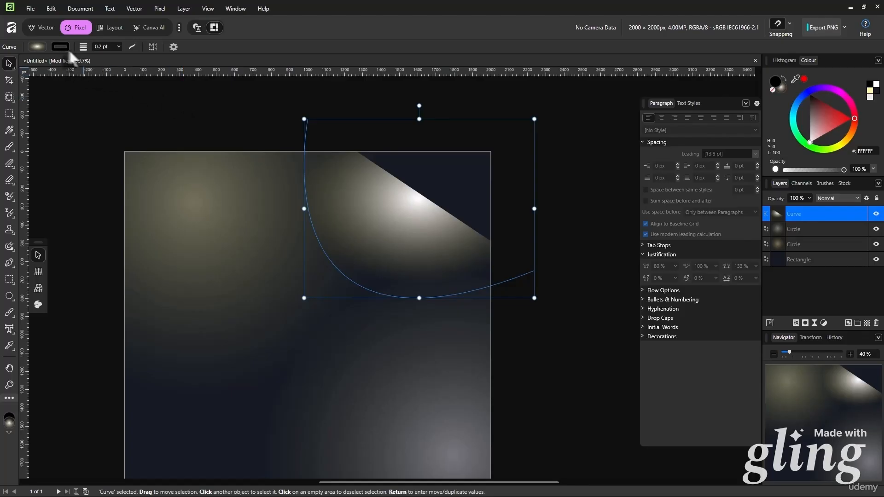
click(103, 47)
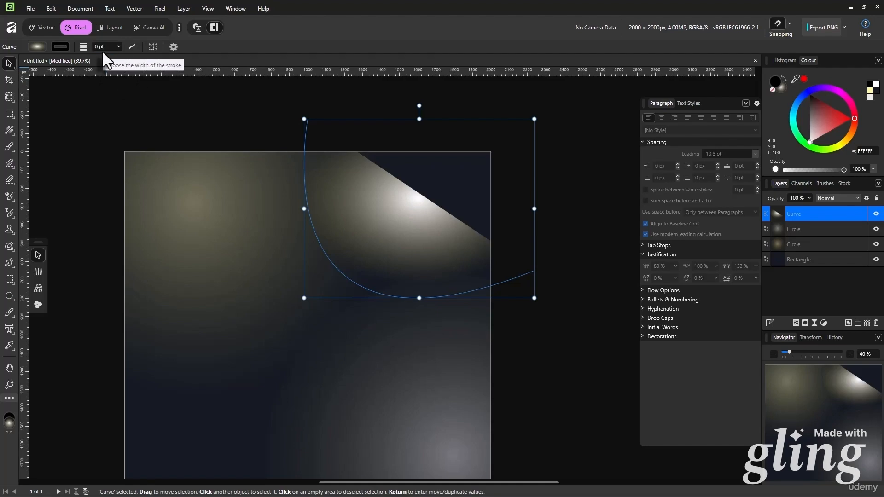
click(207, 108)
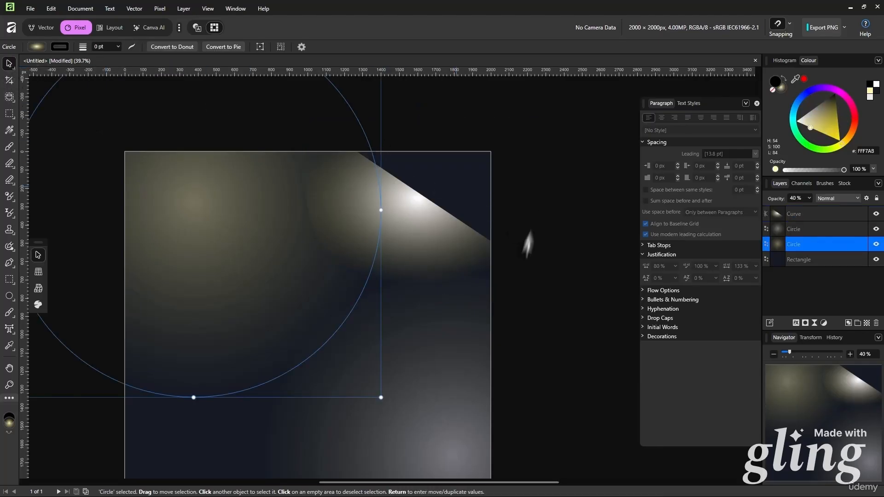
drag(419, 231, 485, 188)
drag(463, 216, 419, 235)
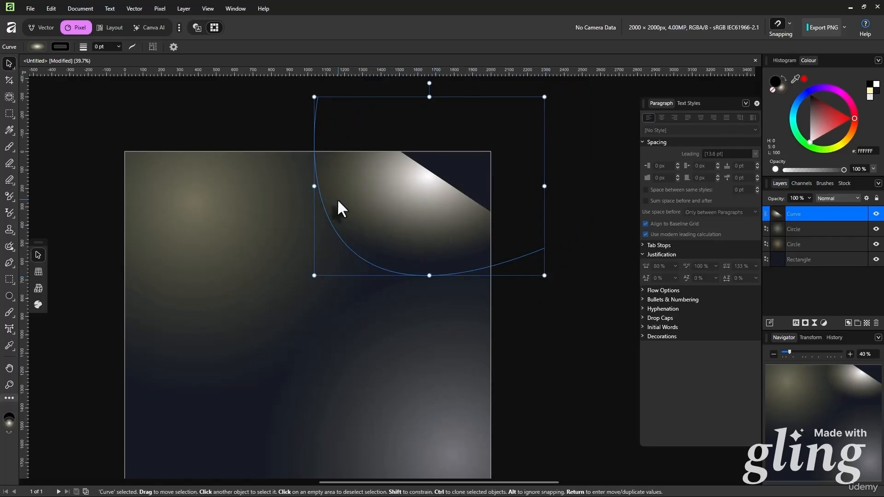
key(ctrl+z)
key(ctrl+z)
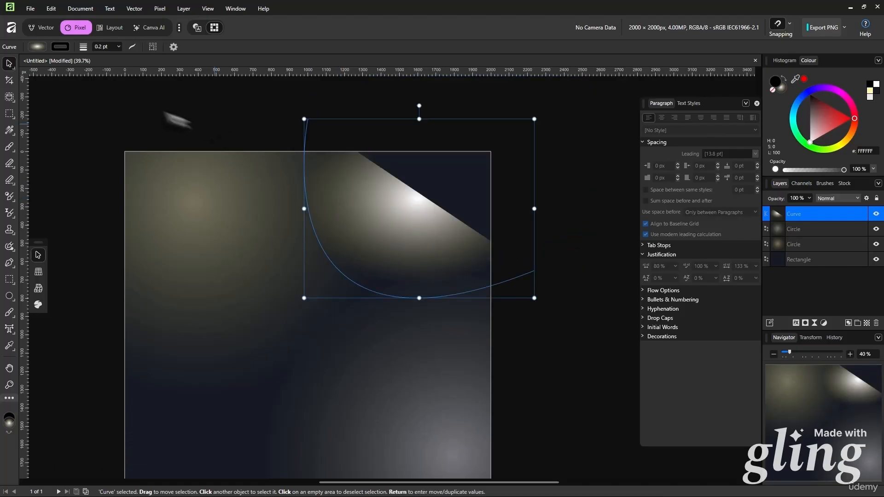
Step: Make the curve's radial gradient fill fully transparent by setting its centre stop's opacity to 0%
click(38, 48)
click(136, 126)
drag(136, 134, 74, 135)
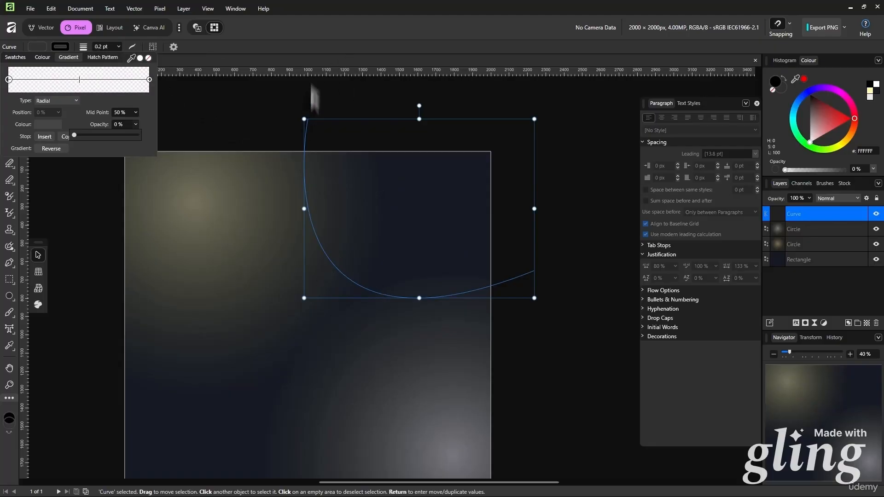
click(317, 42)
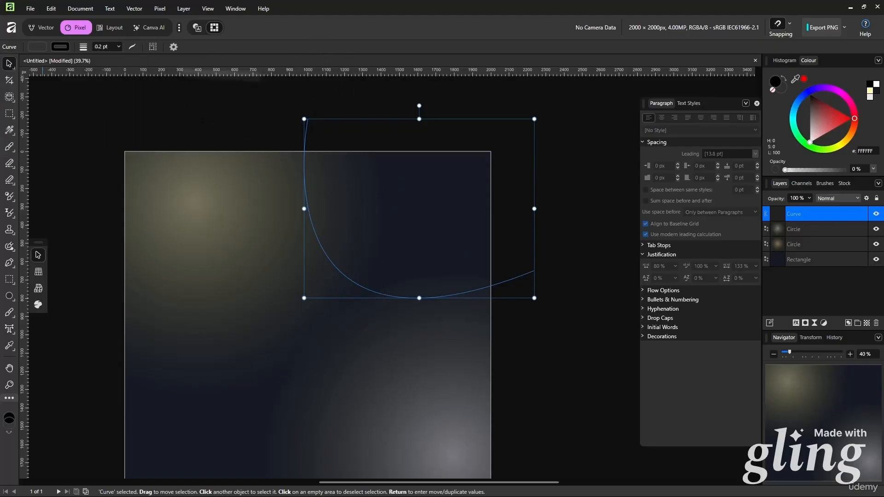
Step: Set the curve's stroke colour to white and move it about 150 px up and right into the canvas's upper-right corner
click(60, 47)
drag(85, 129, 88, 115)
drag(378, 290, 406, 261)
click(566, 328)
click(482, 215)
click(579, 203)
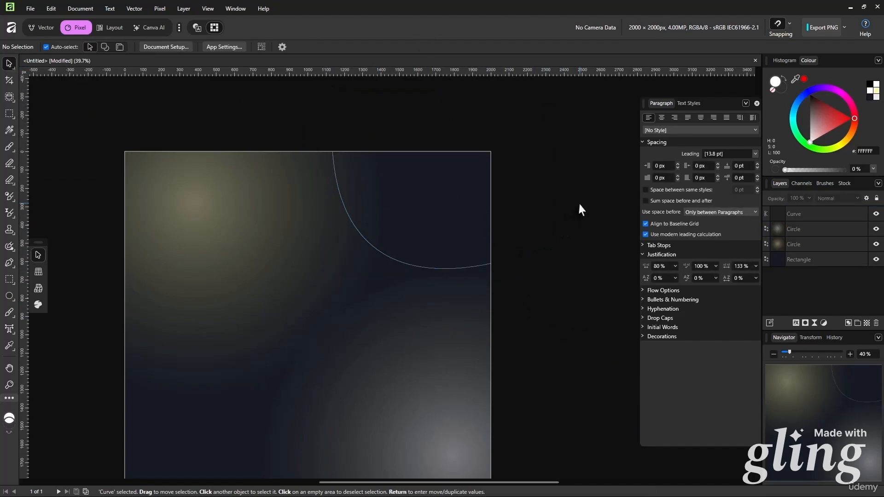
Step: Draw a looping Pen tool curve from beyond the canvas's right edge, around its middle, and out past the bottom edge
scroll(569, 218, down, 2)
drag(559, 270, 545, 227)
scroll(519, 239, up, 2)
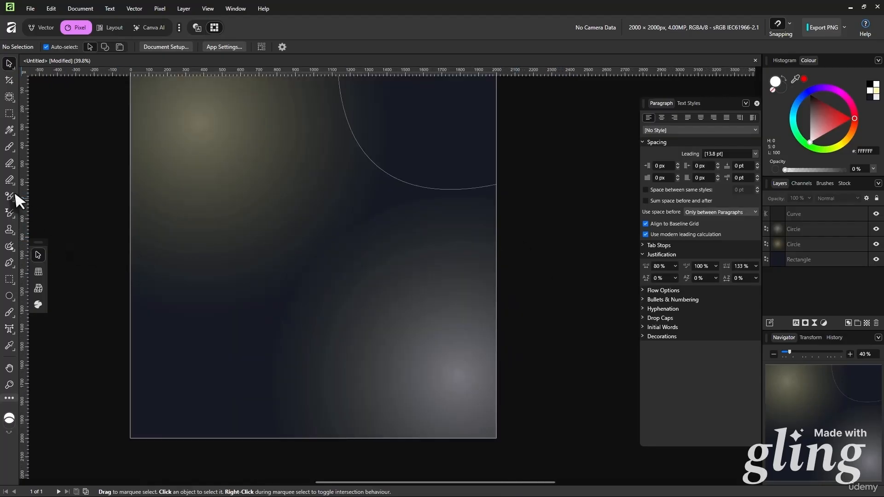
click(10, 261)
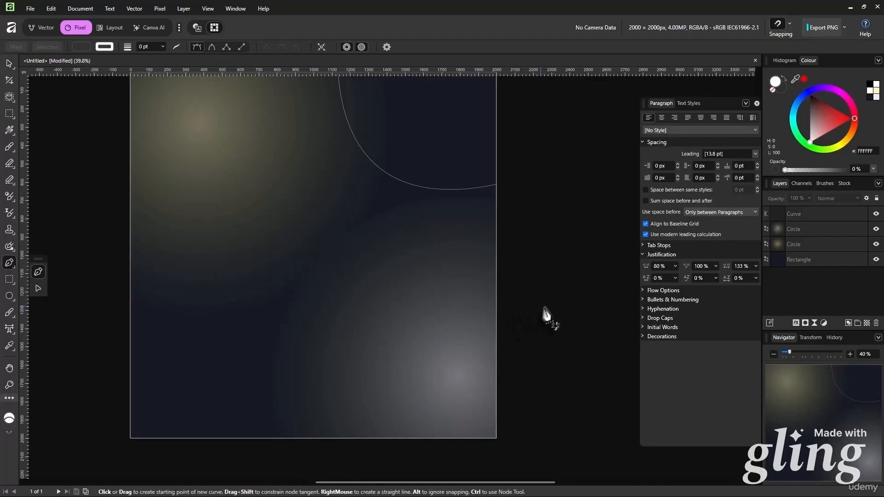
click(558, 290)
drag(298, 348, 183, 283)
drag(332, 244, 426, 380)
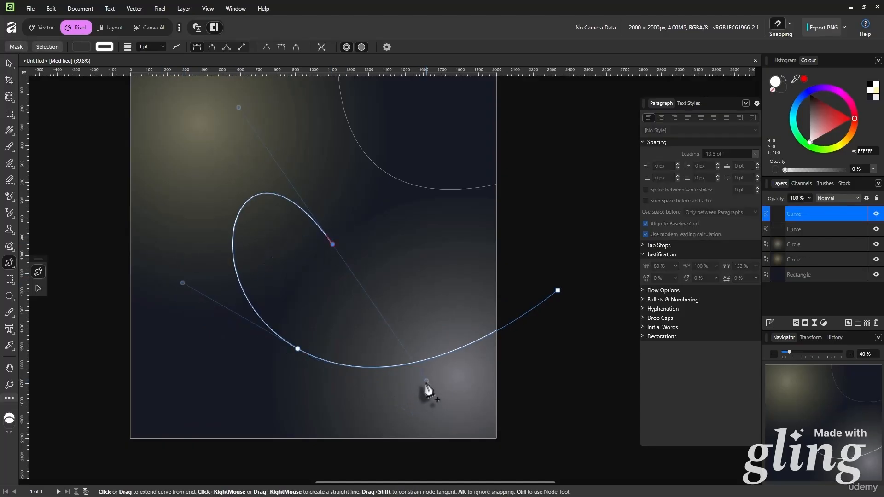
drag(306, 426, 362, 315)
drag(308, 374, 209, 420)
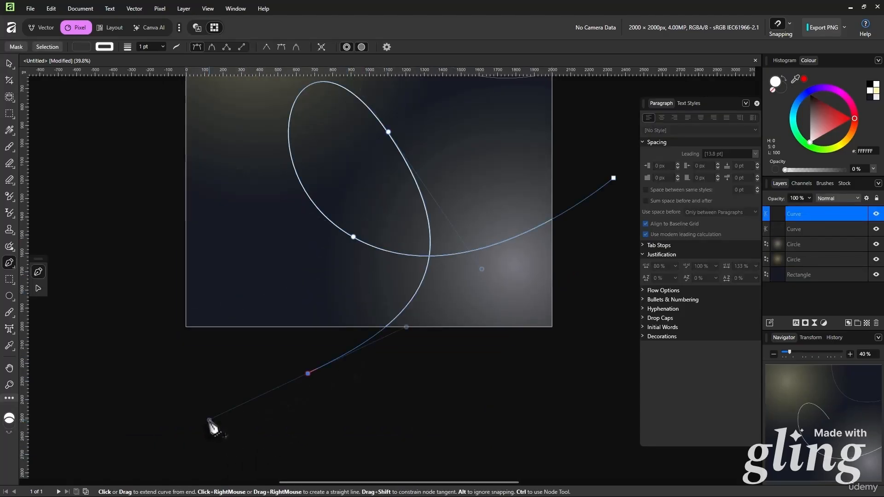
drag(462, 382, 425, 404)
drag(543, 340, 535, 390)
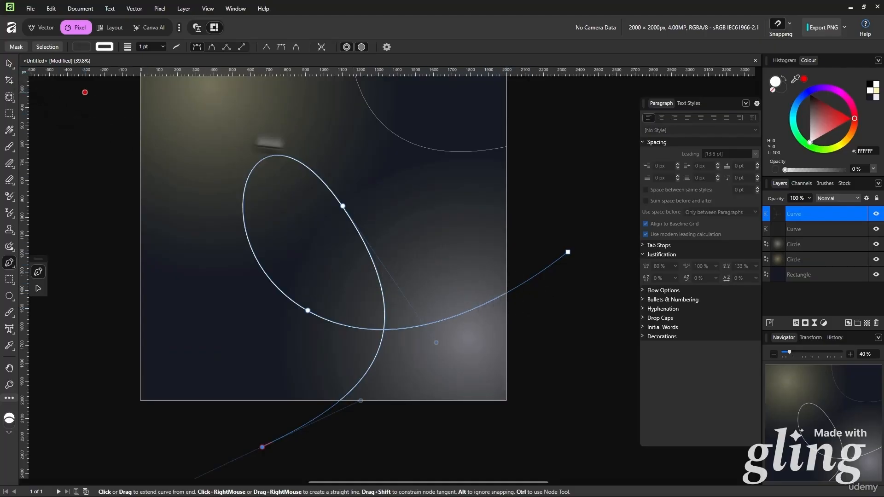
Step: Lower the looping curve's layer opacity to 40% and deselect it
click(10, 63)
drag(447, 221, 440, 255)
click(494, 177)
click(378, 348)
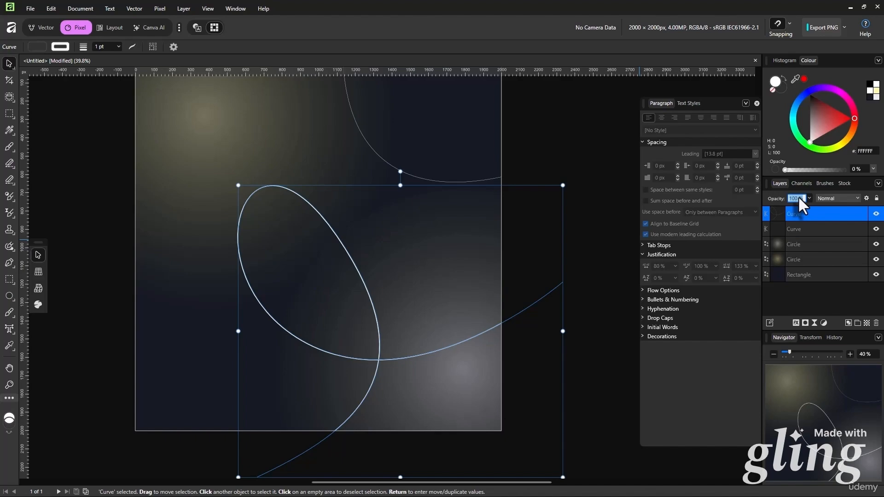
key(4)
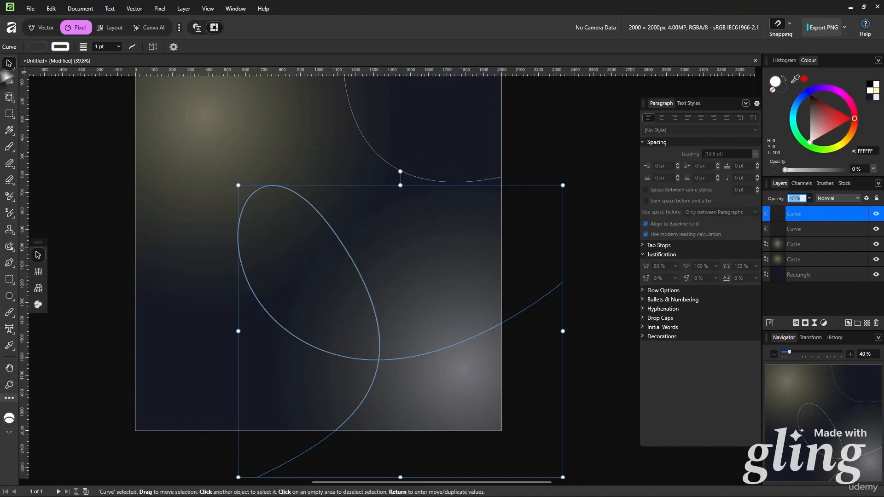
click(13, 67)
click(558, 157)
scroll(556, 221, up, 2)
click(589, 252)
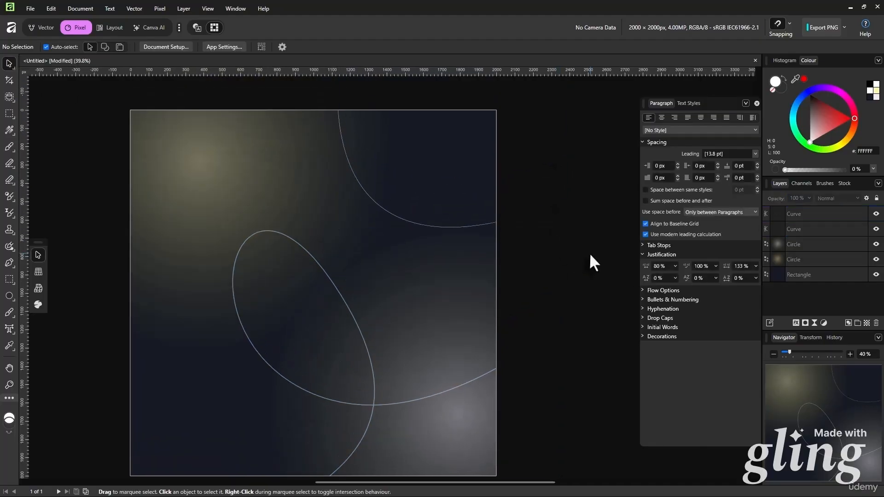
Step: Move the looping curve about 250 px left and 220 px down, and deselect it
click(373, 404)
drag(374, 404, 327, 446)
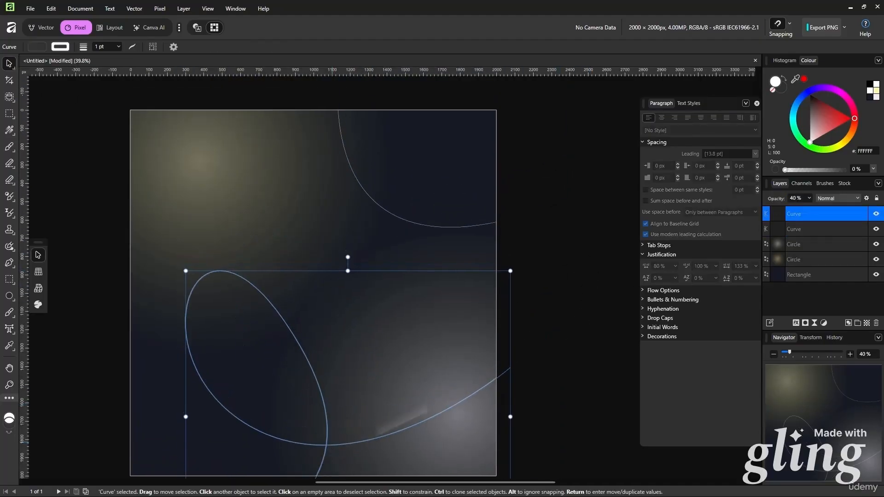
click(579, 285)
click(584, 193)
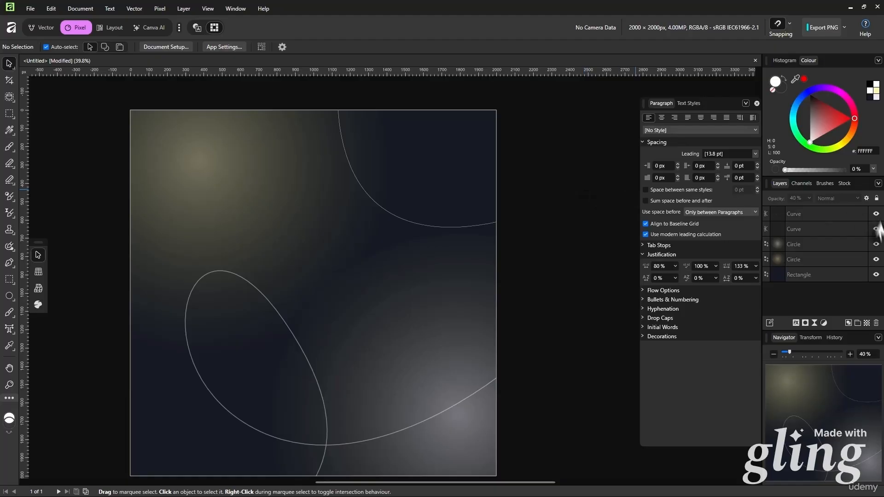
Step: Lock all five layers: the background rectangle, both glow circles and both curves
click(825, 217)
click(817, 293)
click(831, 259)
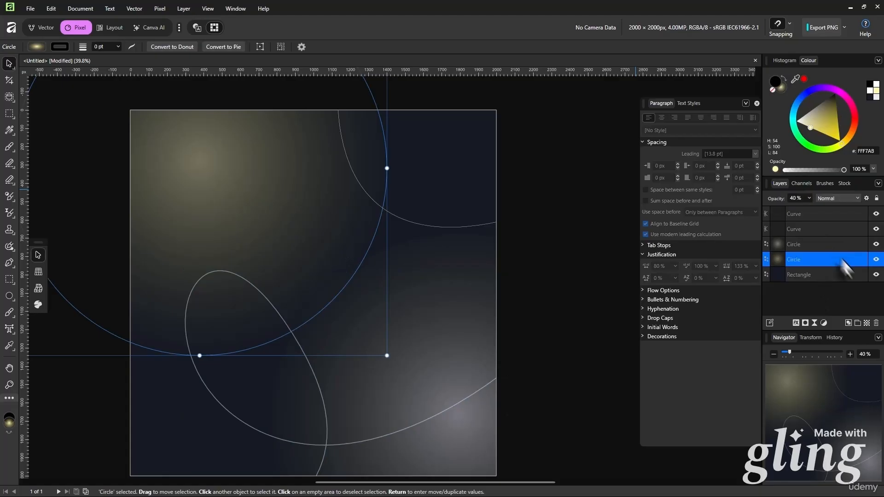
click(863, 259)
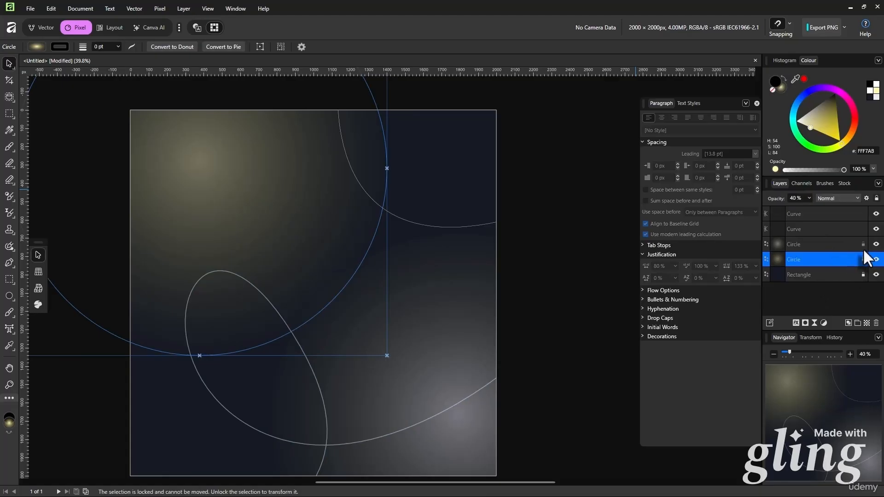
click(863, 214)
click(863, 229)
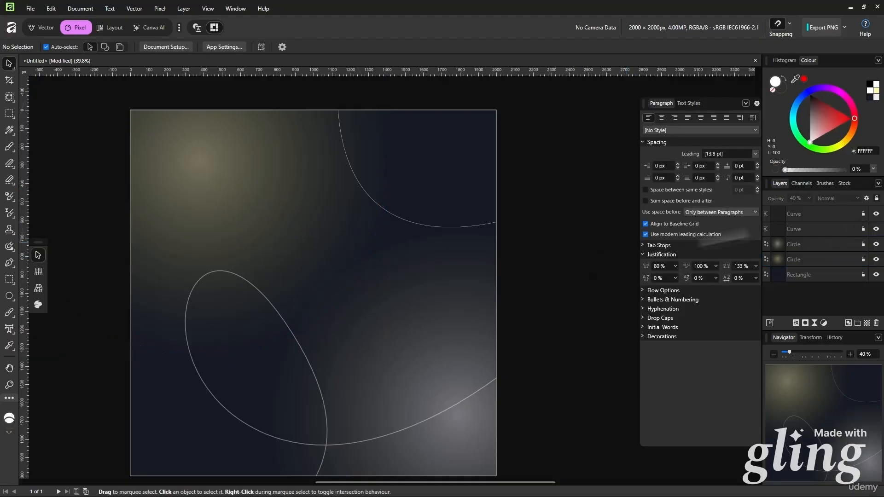
Step: Select all five locked layers, from the background rectangle to the topmost curve, and group them
click(827, 275)
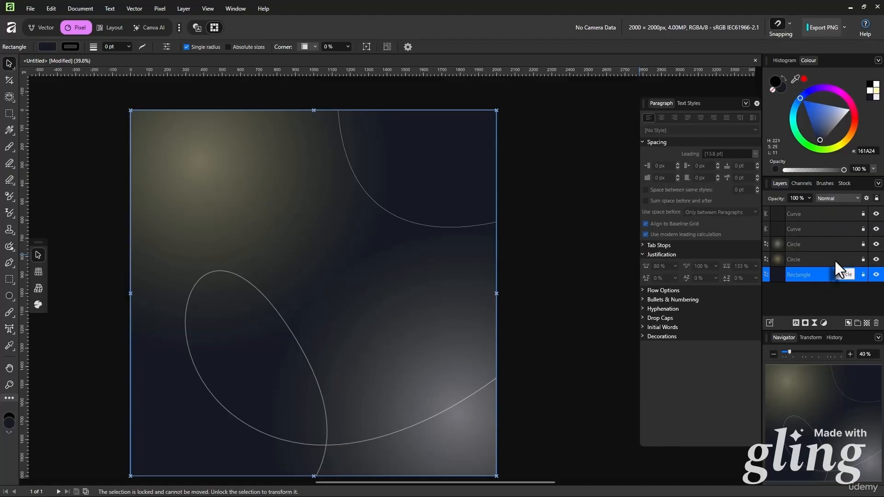
shift+click(827, 209)
click(822, 295)
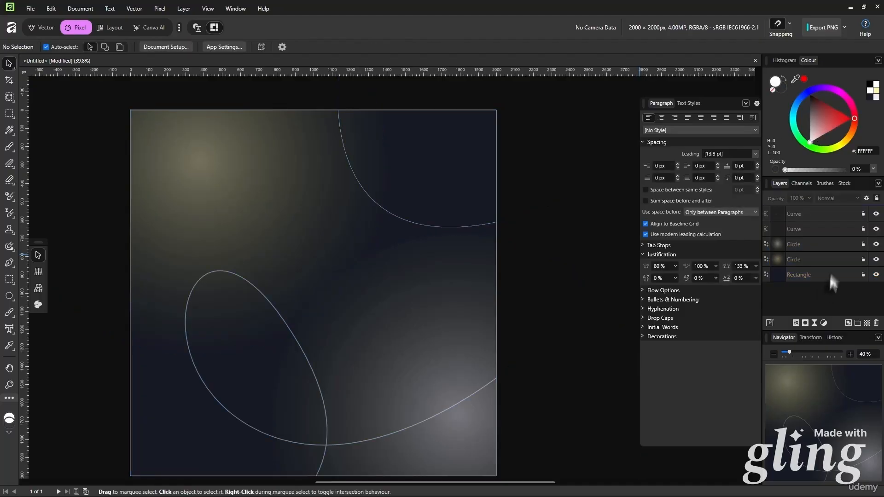
click(830, 247)
click(823, 279)
shift+click(833, 217)
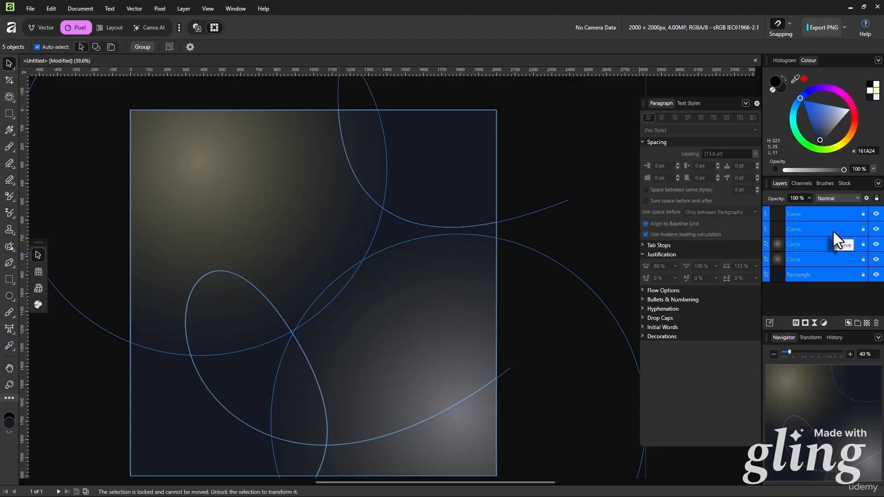
key(ctrl+g)
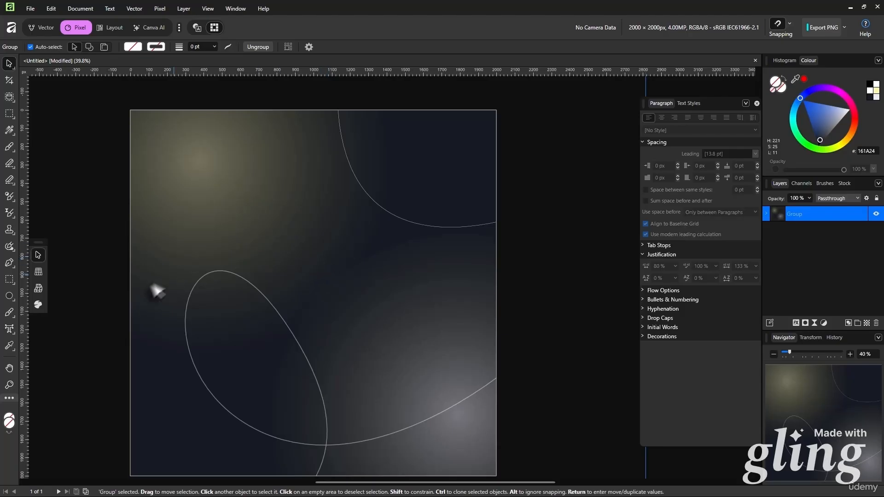
Step: Start a Pen tool path with a vertical line about 800 px long near the canvas's left edge, ending in a rounded corner turning right
click(9, 263)
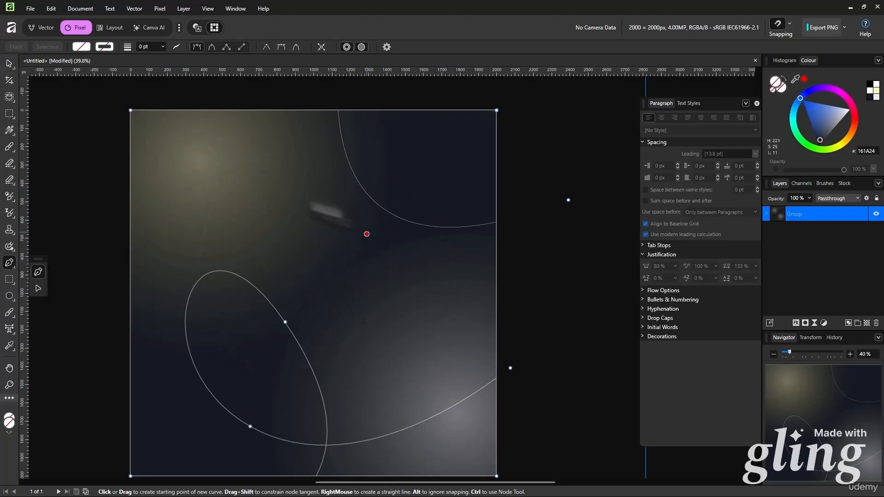
click(158, 188)
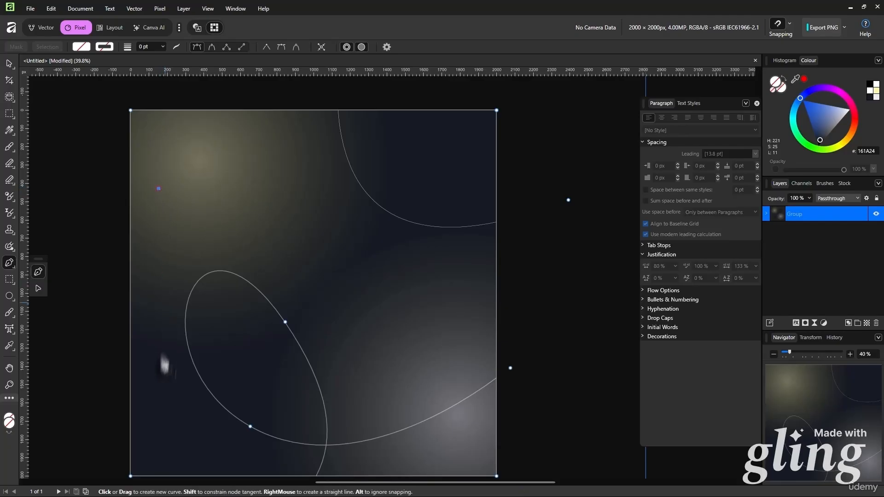
click(163, 294)
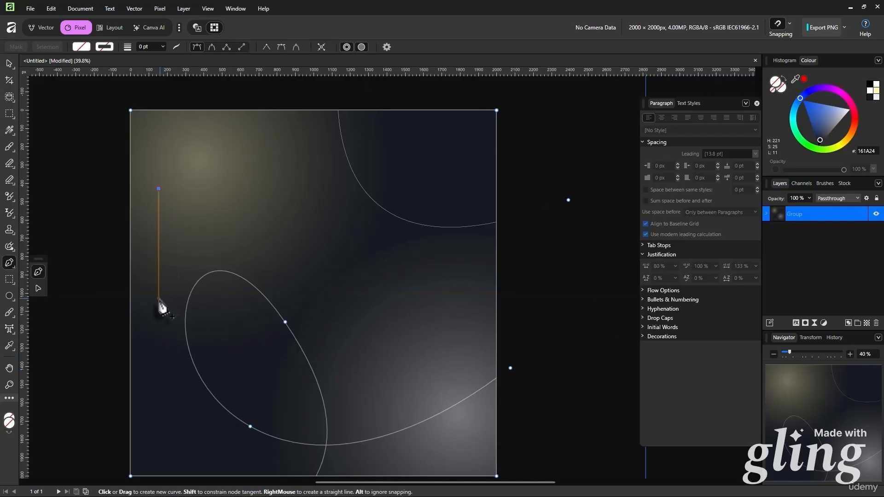
click(158, 299)
click(159, 334)
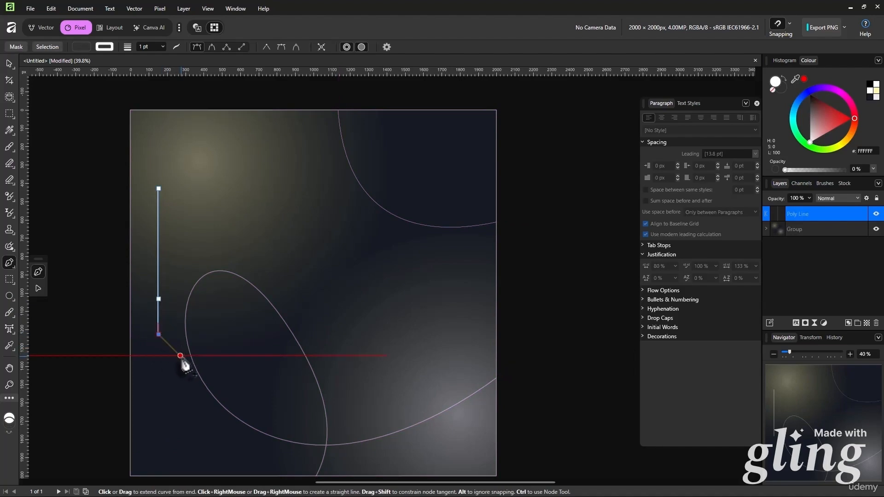
drag(184, 359, 212, 360)
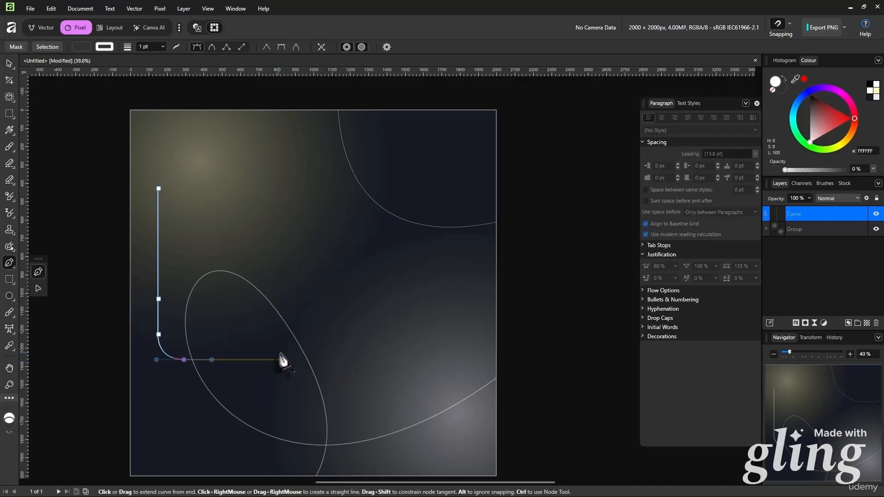
Step: Extend the path with a horizontal segment about 480 px long, then rounded stepped corners going up, right and up again
click(271, 359)
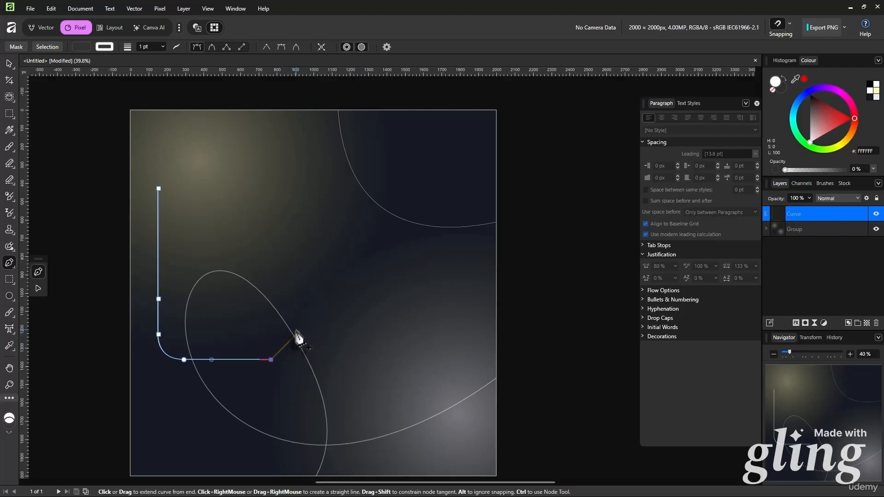
drag(296, 333, 298, 303)
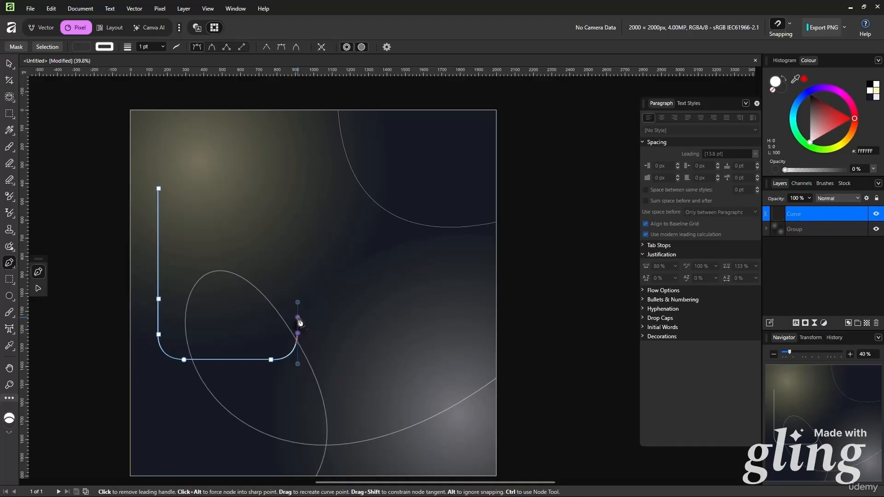
drag(324, 292, 350, 292)
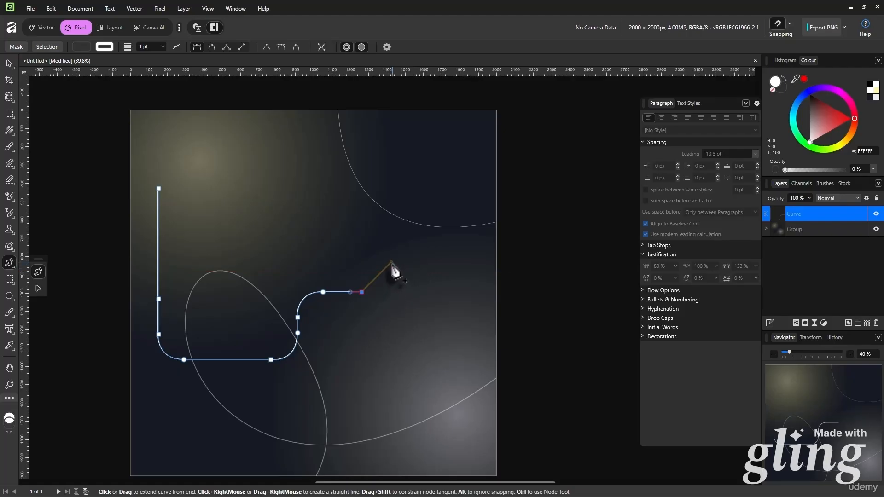
drag(391, 261, 391, 225)
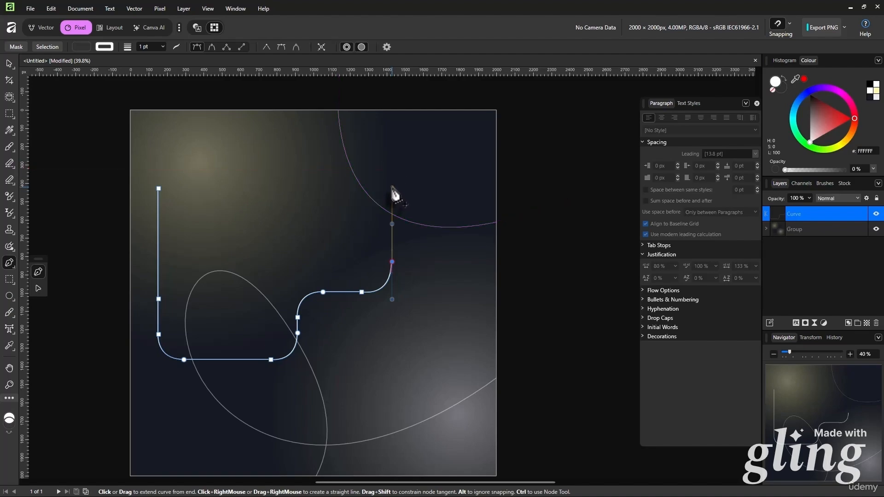
Step: Continue the path up the right side, round the upper-right corner, run a straight top edge about 990 px long and round the upper-left corner
drag(391, 203, 373, 182)
click(392, 179)
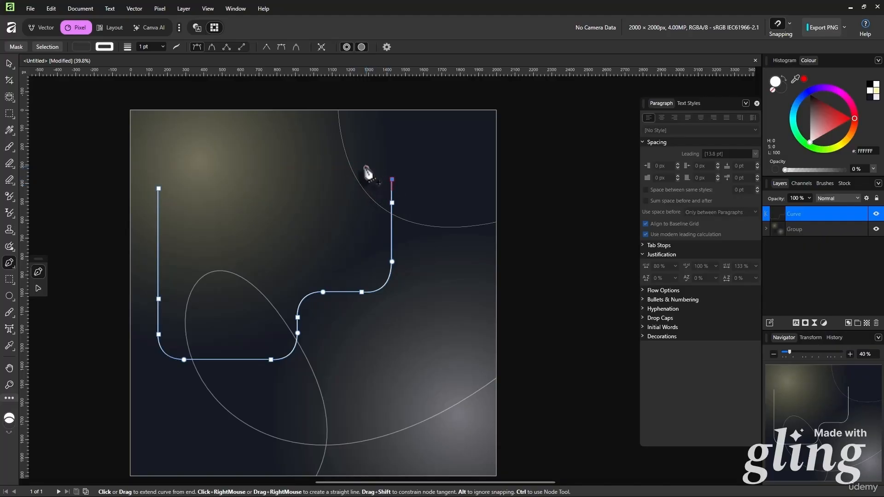
click(366, 153)
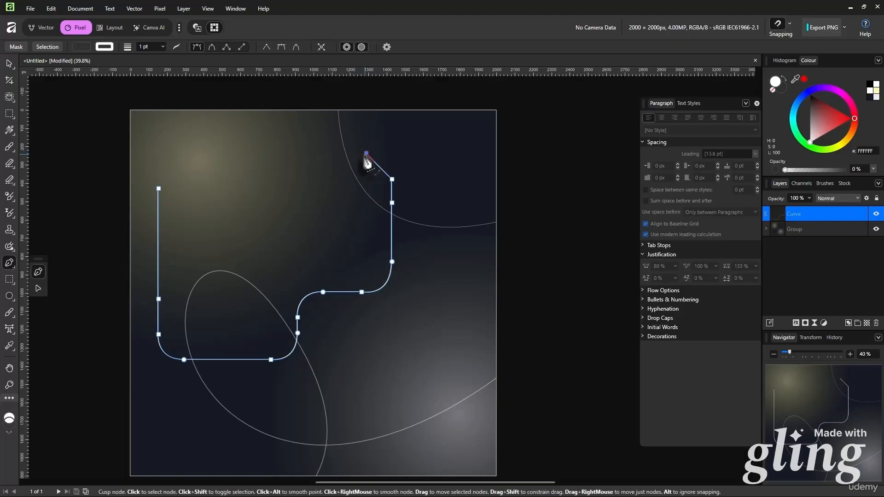
key(ctrl+z)
drag(366, 152, 334, 153)
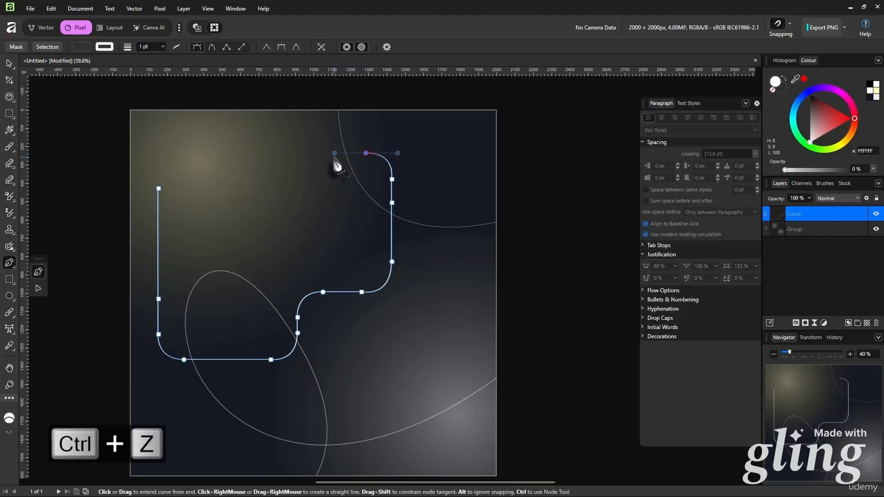
click(186, 153)
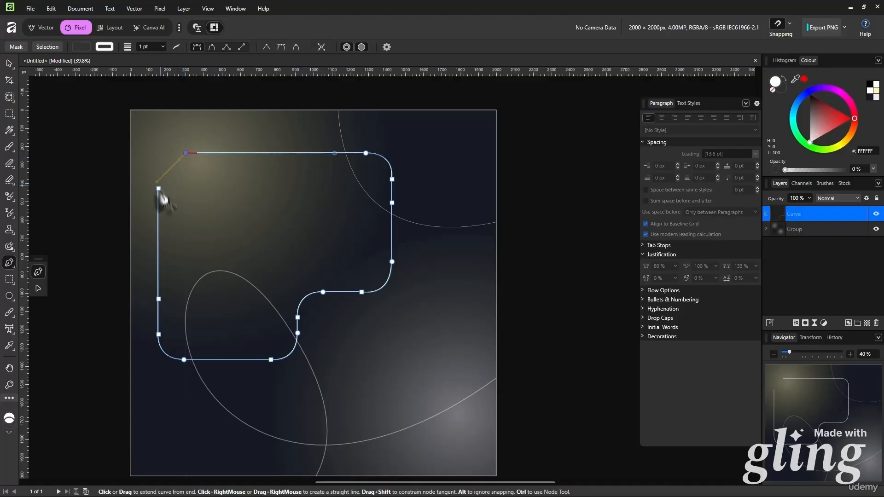
drag(159, 188, 162, 211)
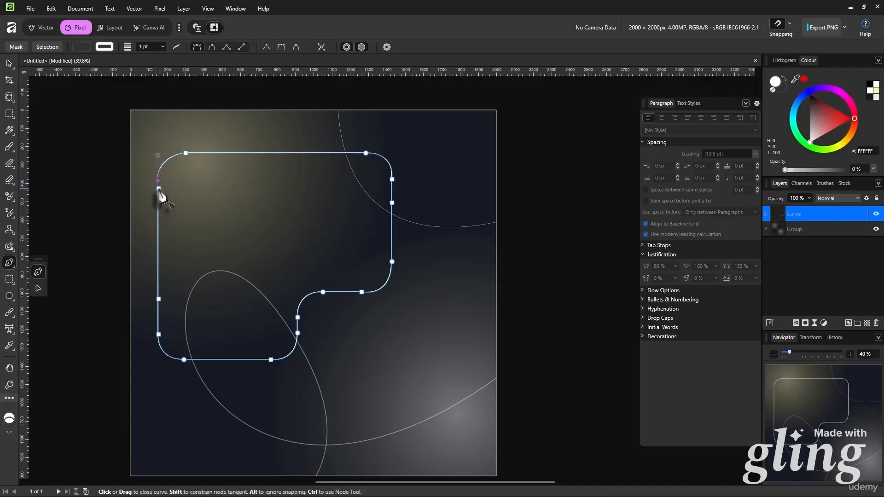
Step: Close the path at its starting node on the left edge, undoing the first closure and joining the ends again
click(159, 188)
scroll(147, 185, up, 5)
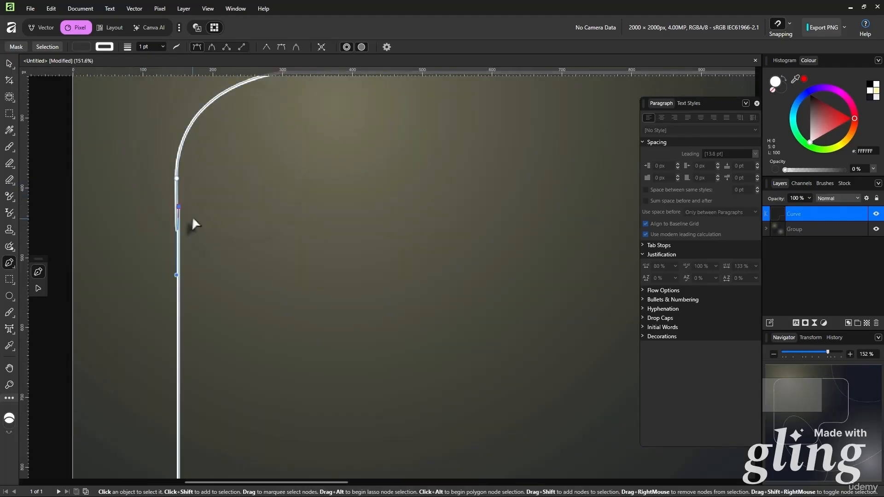
scroll(186, 218, up, 6)
key(ctrl+z)
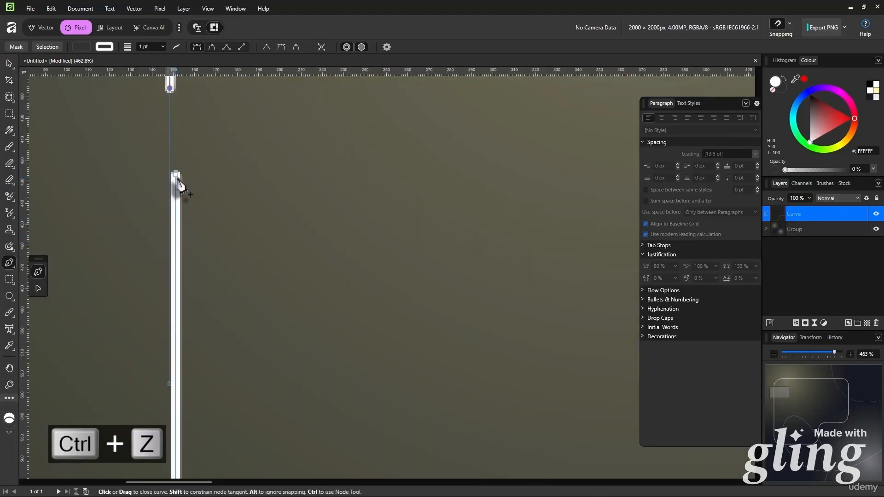
click(176, 176)
scroll(187, 183, down, 6)
scroll(186, 183, up, 6)
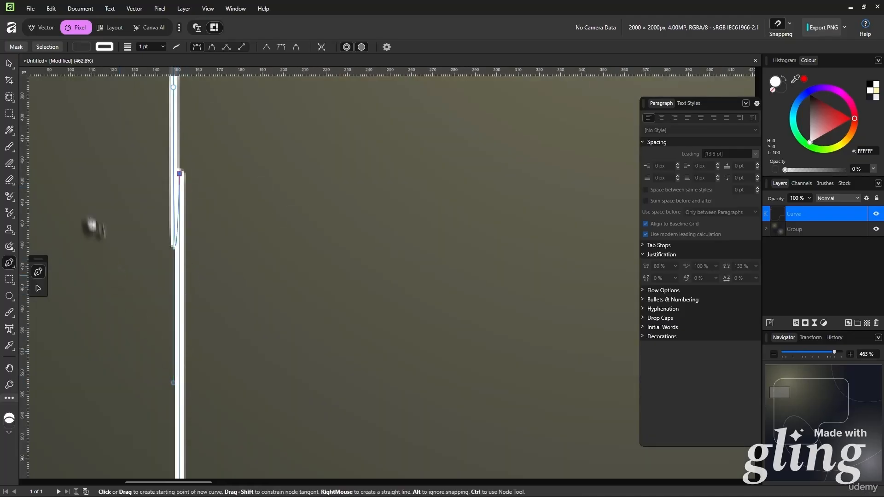
Step: Move the closing node about 100 px down the left edge with the Node tool so the overlapping seam straightens out
click(8, 64)
click(175, 226)
double_click(176, 226)
click(179, 177)
drag(182, 202, 176, 407)
scroll(205, 336, down, 3)
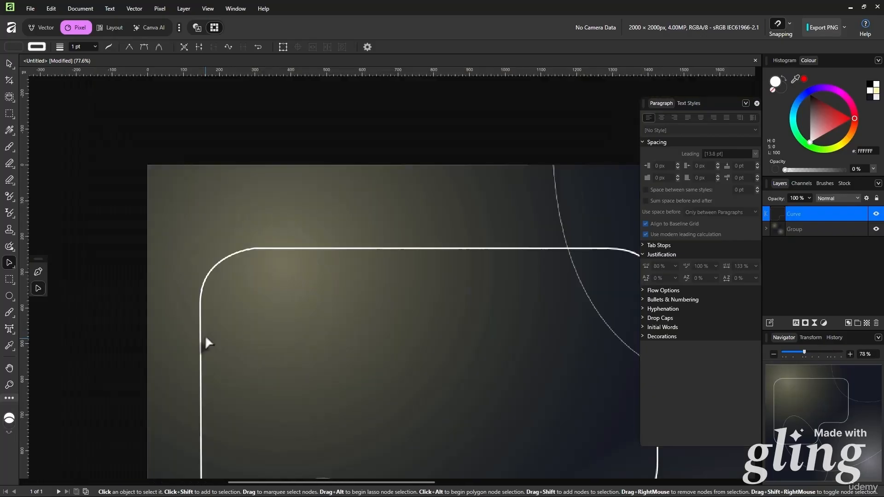
scroll(205, 343, up, 2)
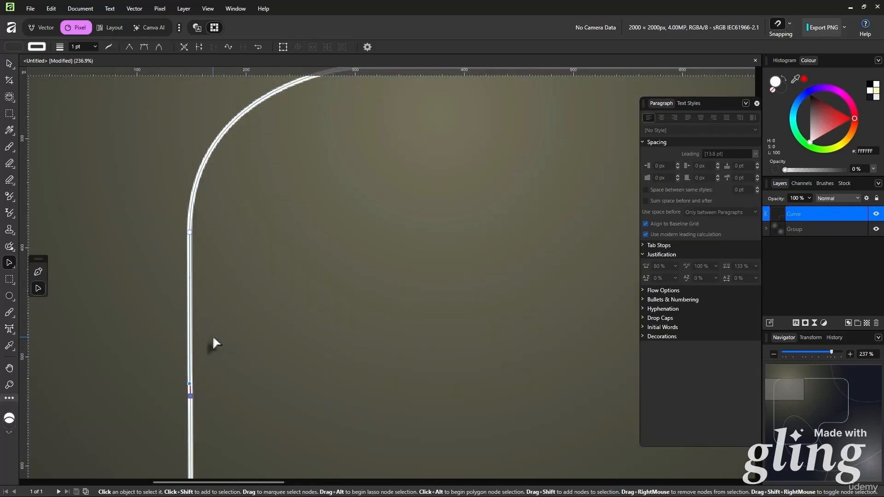
scroll(211, 335, down, 1)
scroll(211, 335, down, 3)
scroll(314, 357, down, 2)
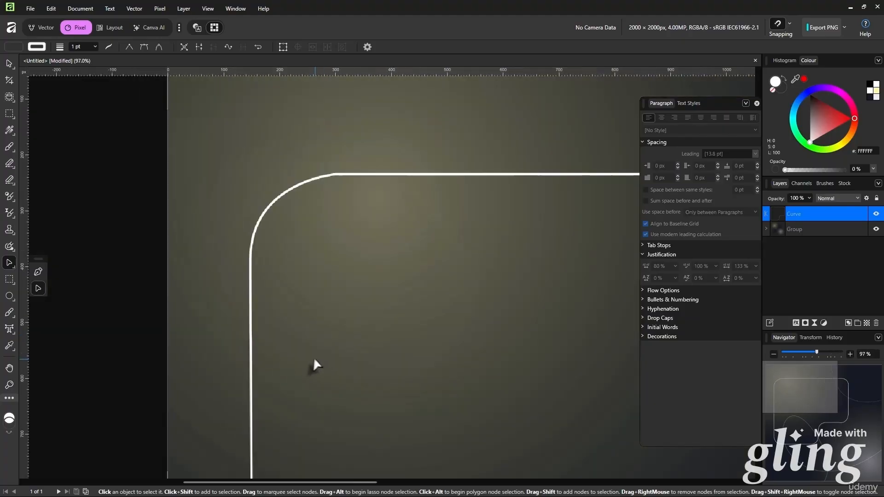
scroll(314, 357, down, 5)
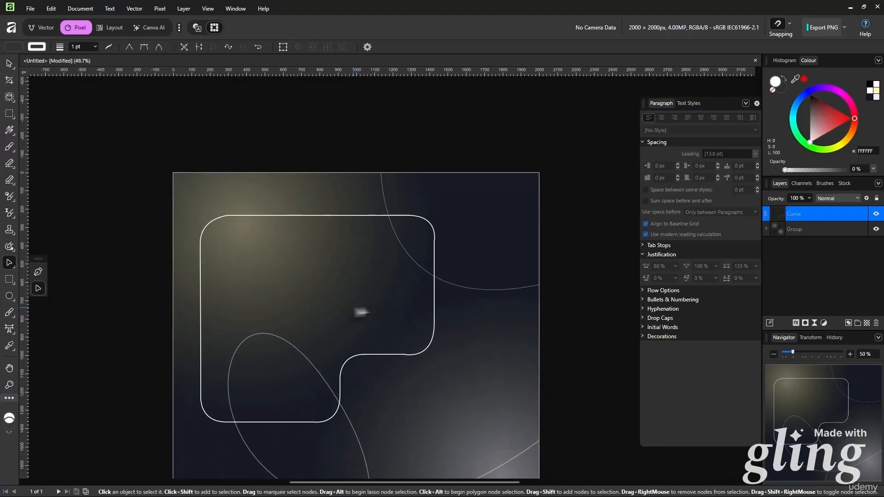
scroll(353, 307, up, 1)
Step: Fill the stepped shape with the radial gradient by setting its white and olive stops to 100% opacity
click(614, 283)
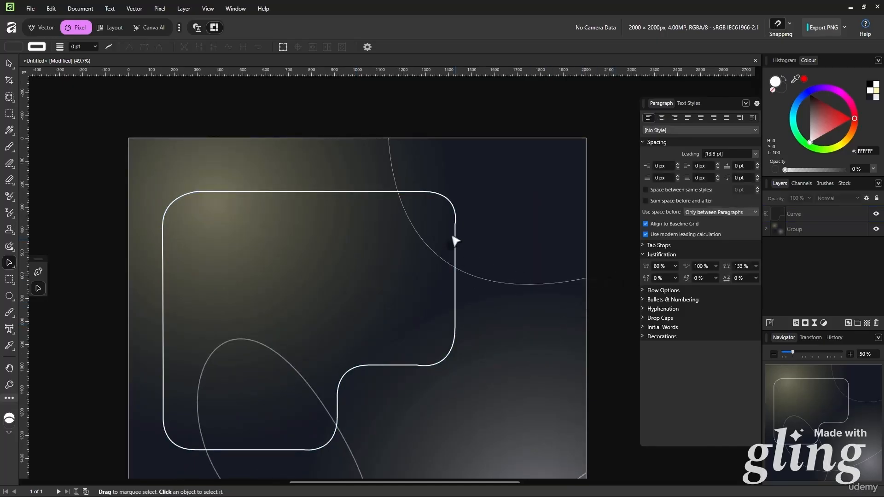
click(454, 235)
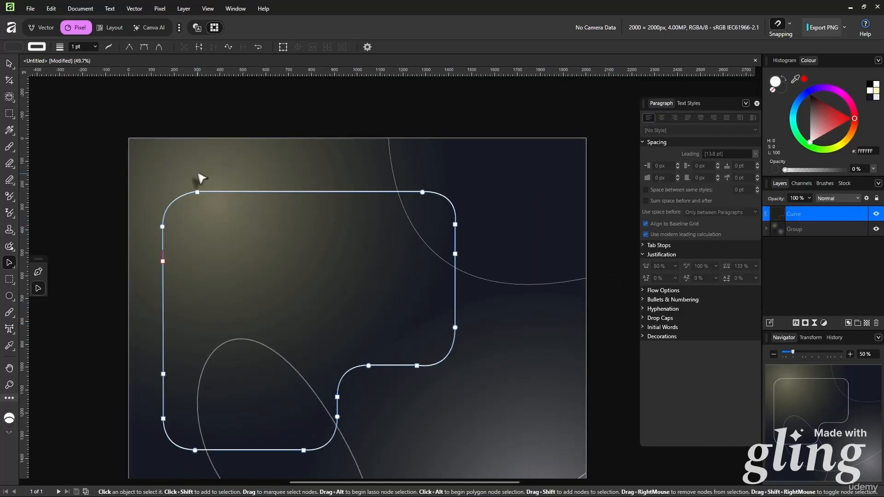
click(10, 46)
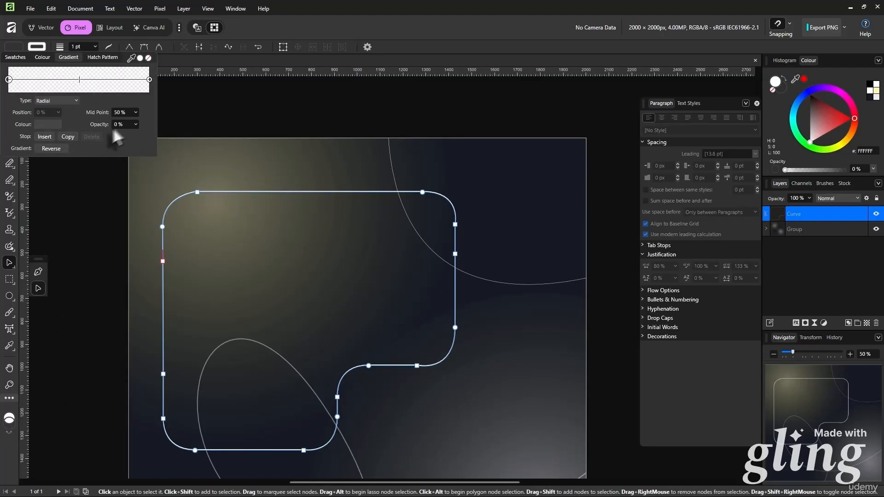
click(134, 125)
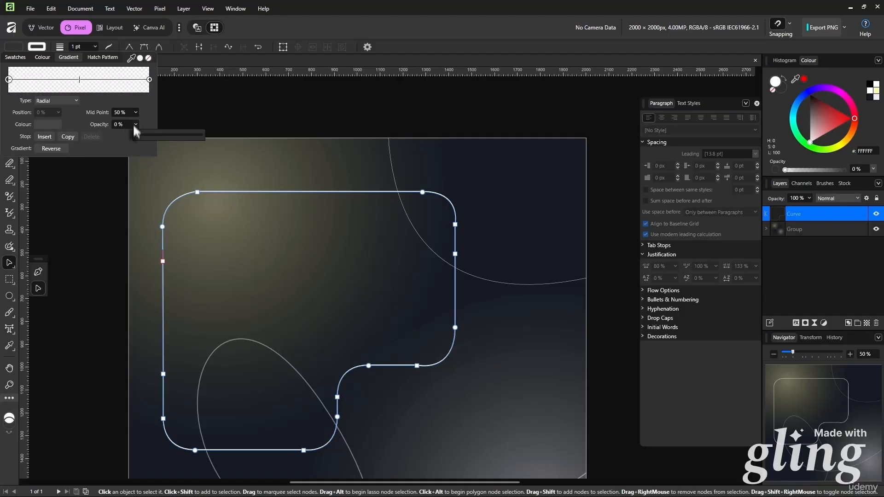
drag(142, 134, 200, 137)
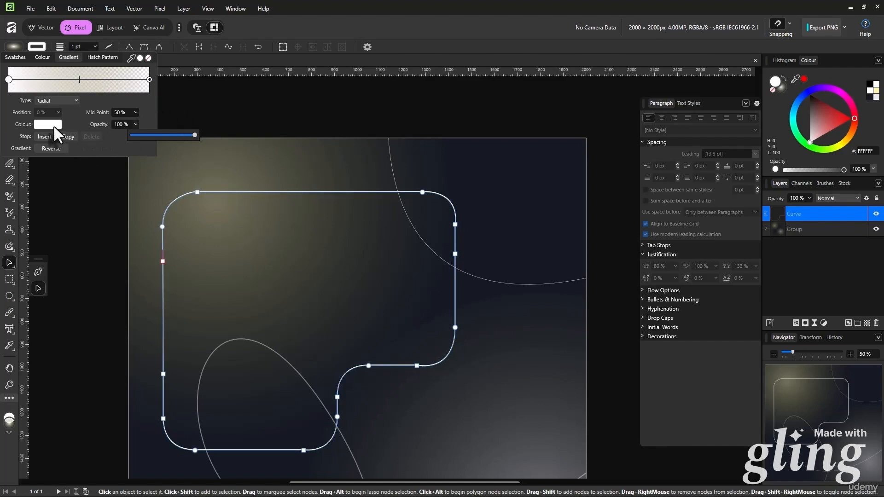
click(147, 79)
click(135, 124)
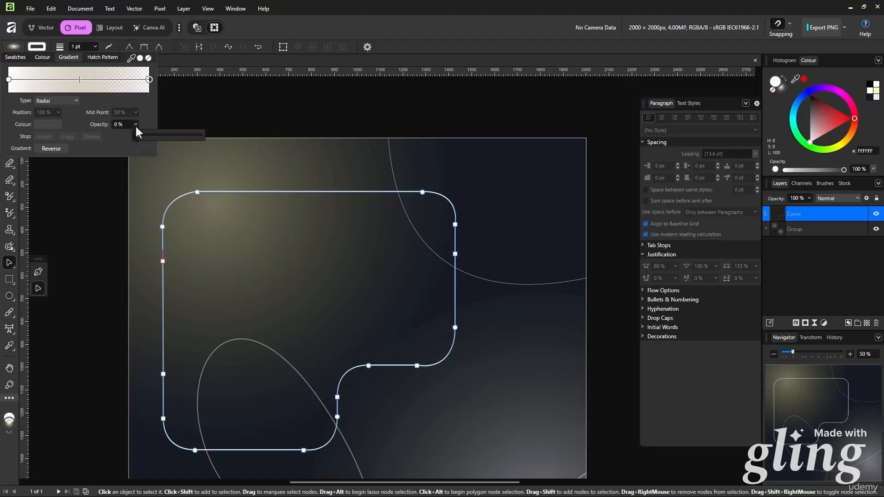
drag(140, 135, 231, 134)
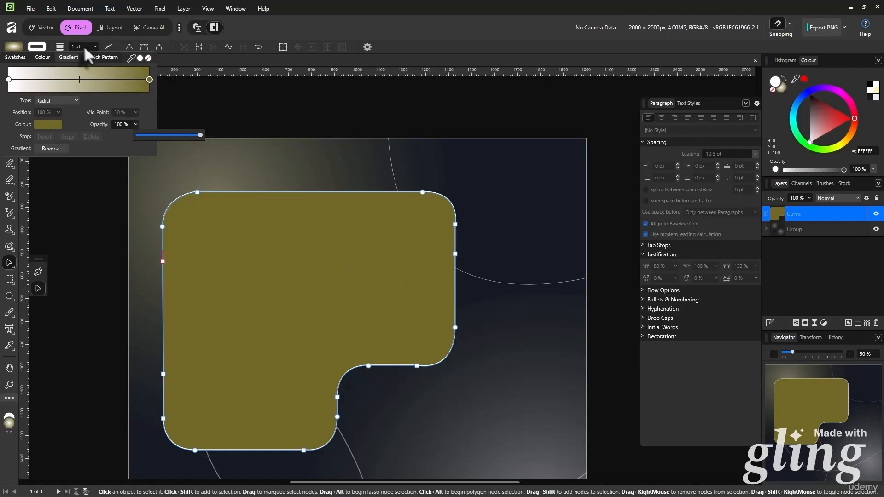
Step: Set the stepped shape's stroke width to 0 pt and deselect it
scroll(429, 250, down, 2)
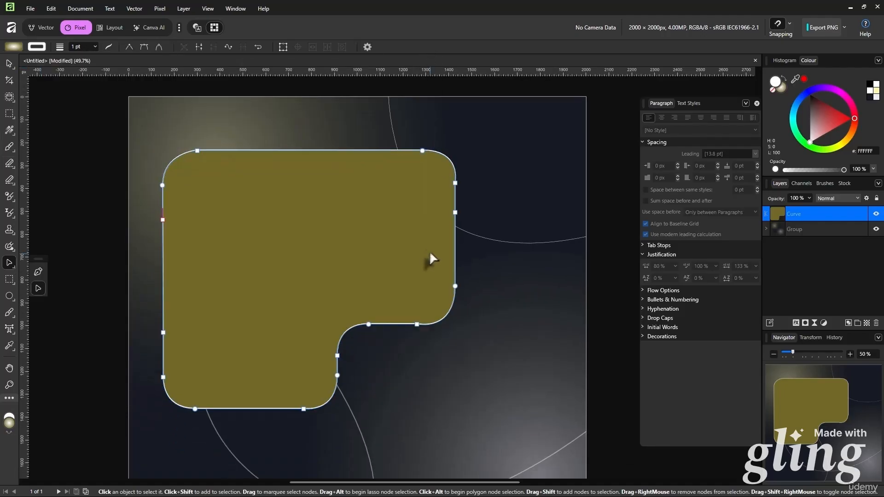
click(77, 46)
text(0)
key(Return)
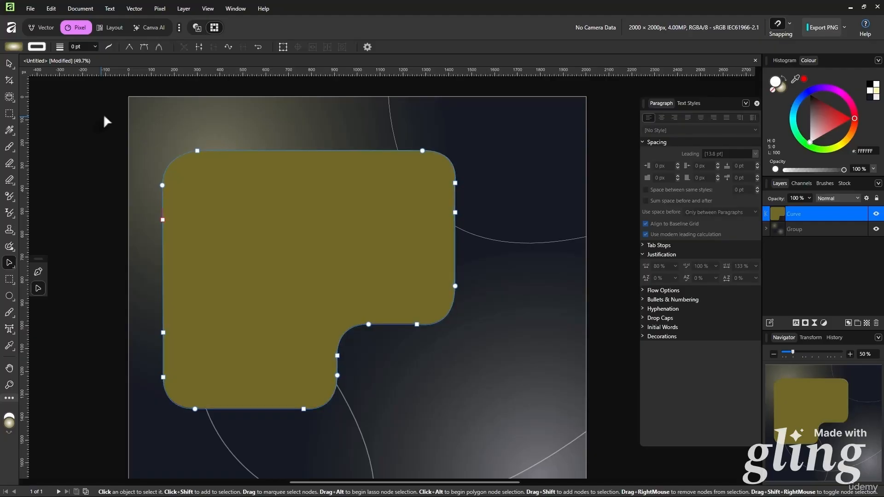
click(12, 65)
click(104, 232)
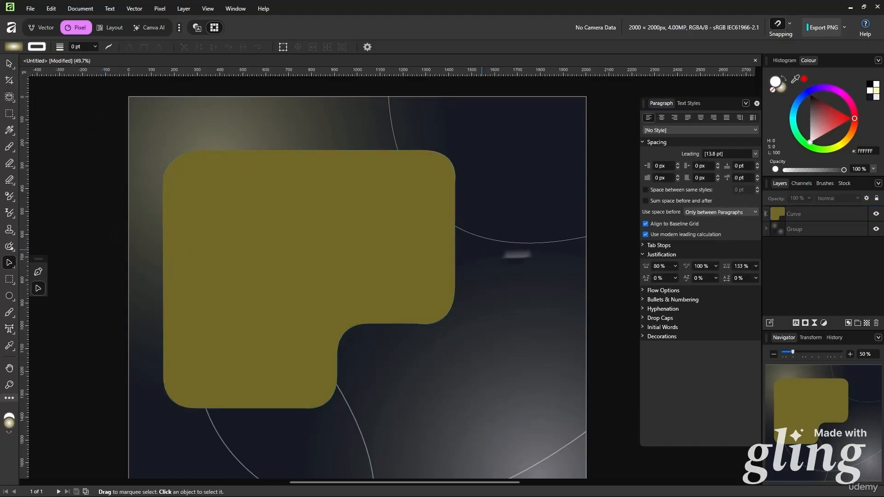
click(402, 259)
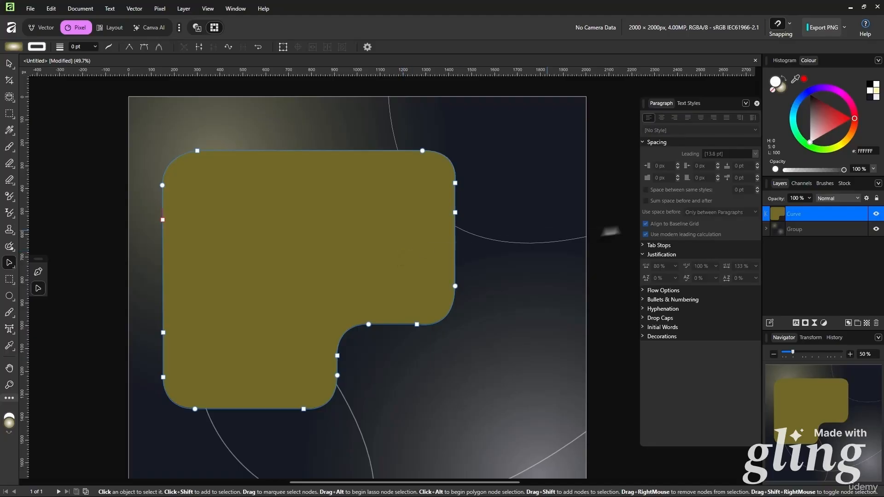
click(617, 211)
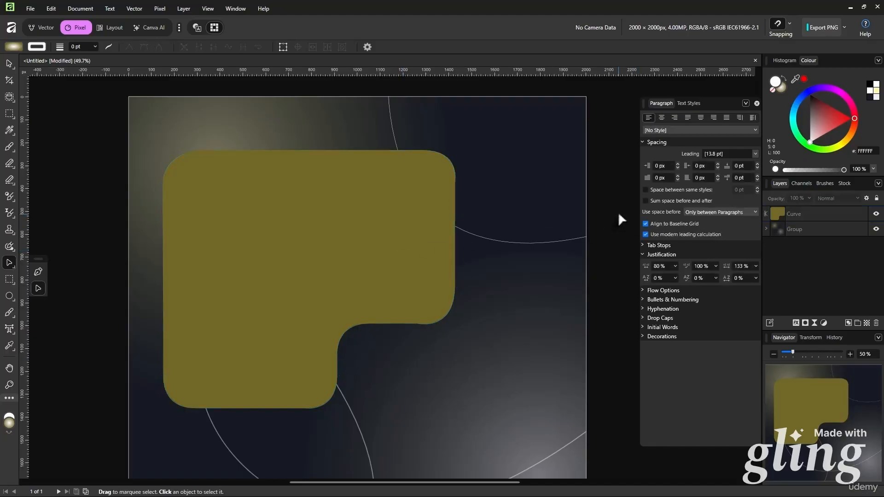
Step: Duplicate the stepped shape, scale the copy down to about 1077 × 951 px and move it inside the original as an inset
click(426, 257)
key(ctrl+c)
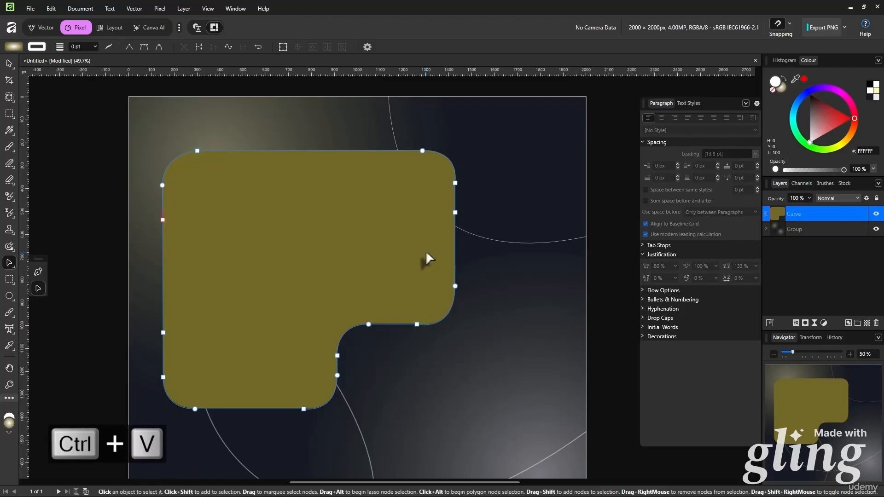
key(ctrl+v)
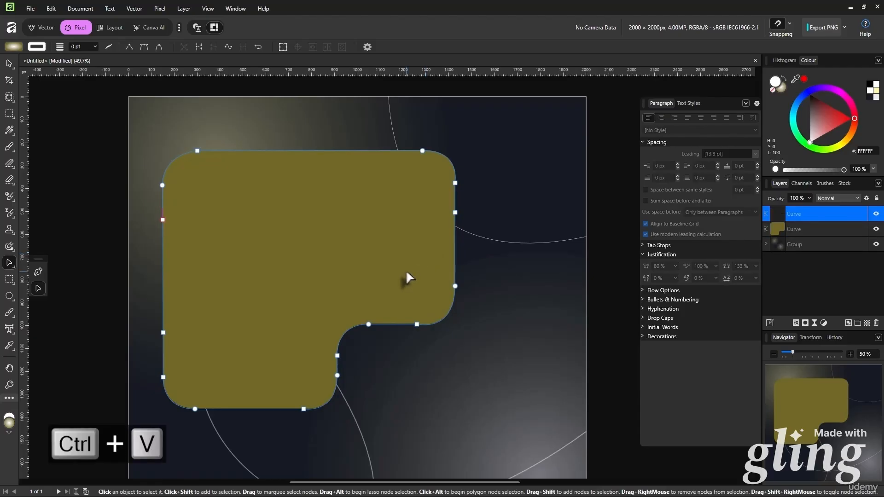
click(10, 64)
drag(454, 408, 408, 370)
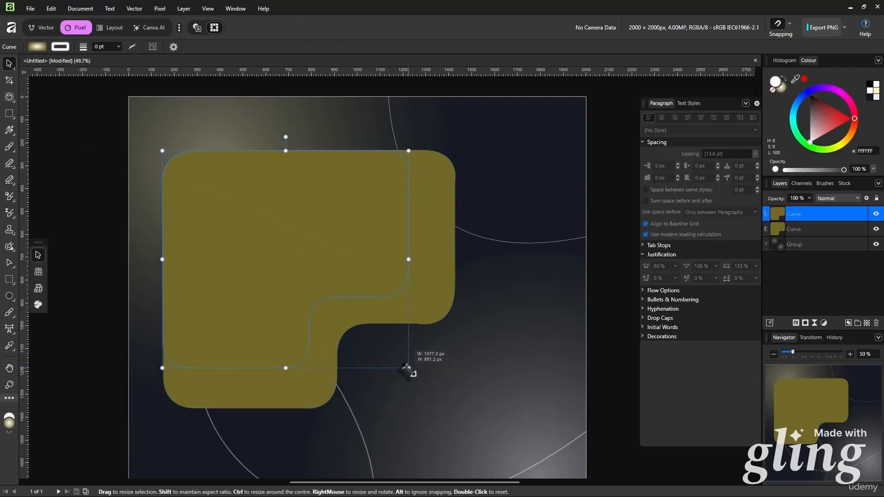
drag(370, 303, 386, 314)
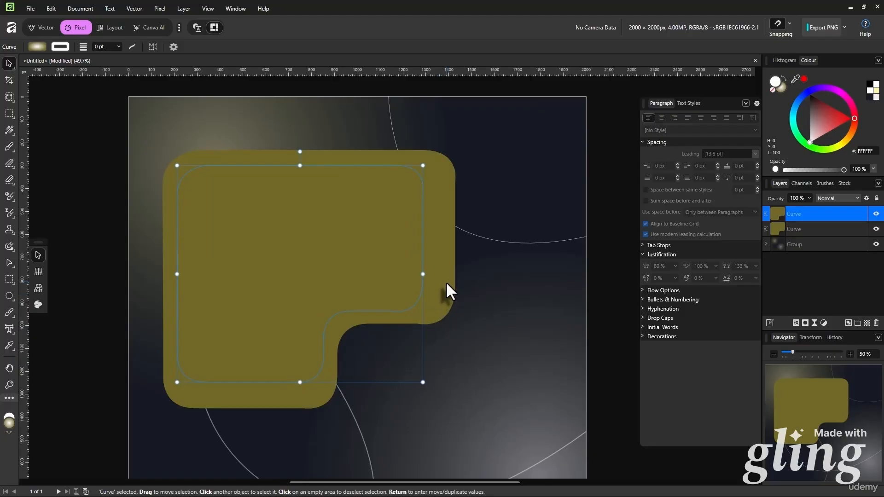
Step: Select the larger stepped shape behind the inset and change its gradient's olive end stop to near-white
click(445, 251)
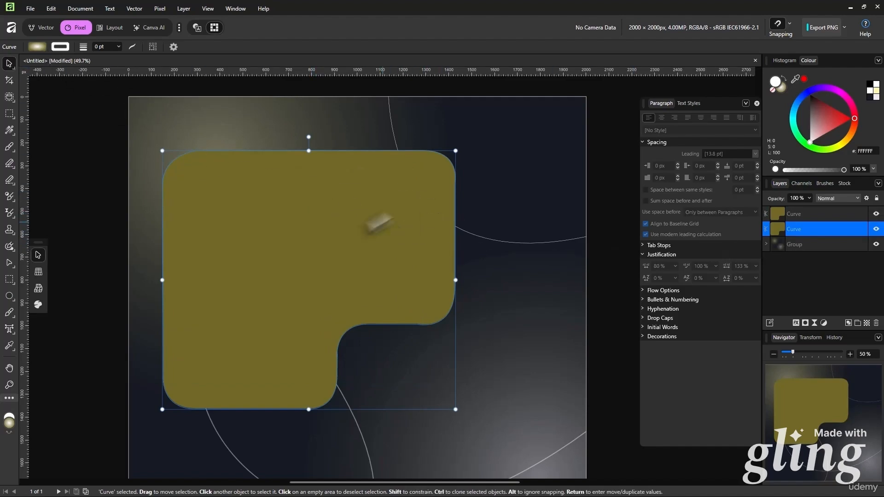
click(36, 47)
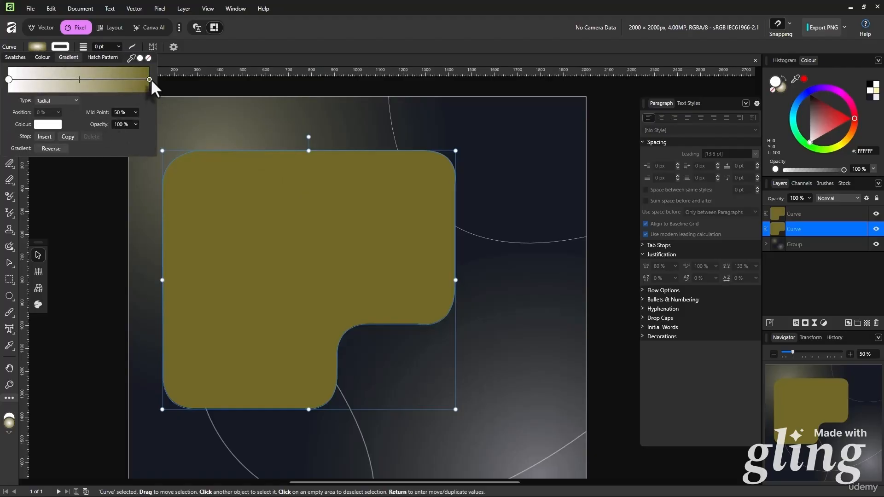
click(149, 79)
click(48, 124)
drag(75, 190, 76, 183)
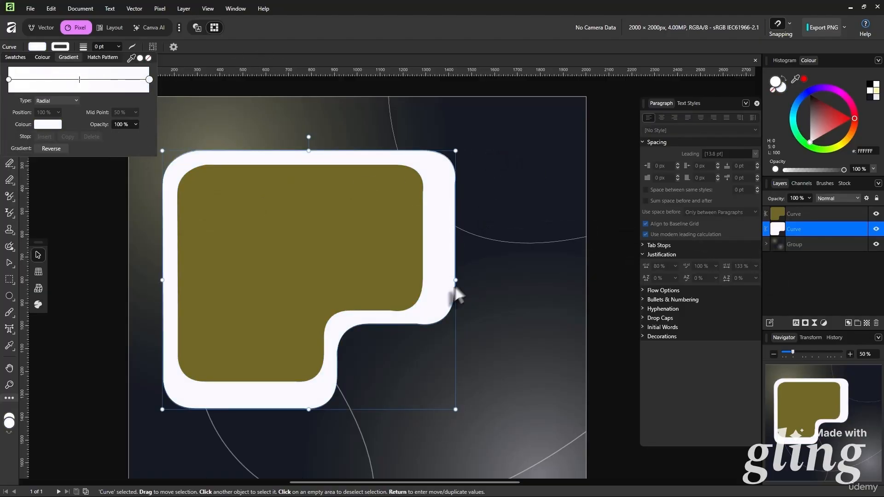
Step: Reduce the width and height of the larger white stepped shape to thin its border around the olive inset
drag(455, 282, 444, 288)
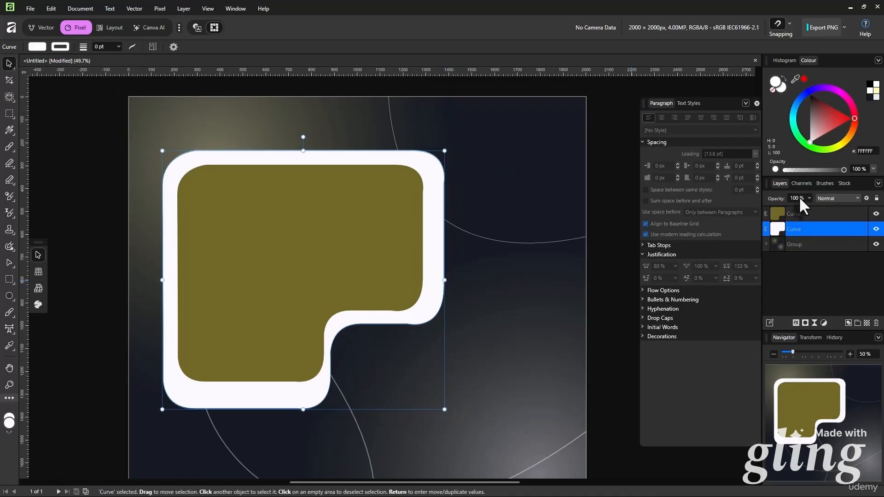
drag(303, 409, 306, 396)
Step: Try a reduced layer opacity on the larger white stepped shape and restore it to 100%
click(799, 199)
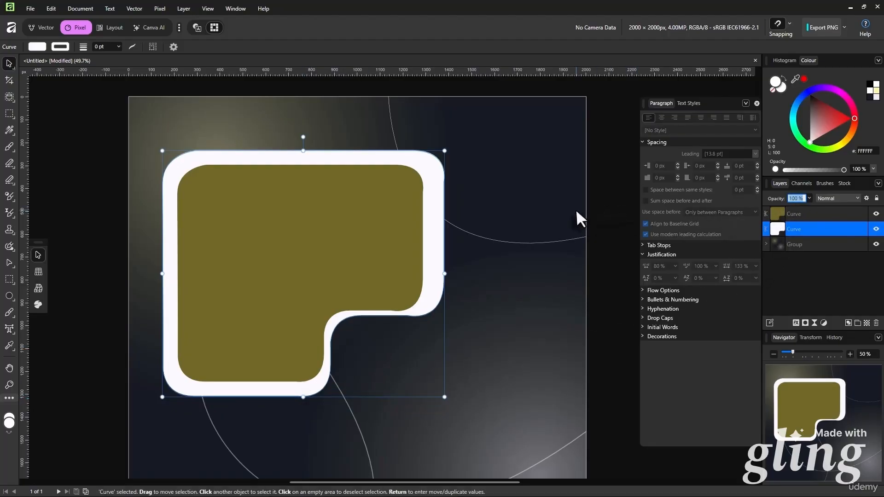
key(shift+Down)
key(shift+Down)
key(shift+Down)
key(shift+Down)
key(shift+Down)
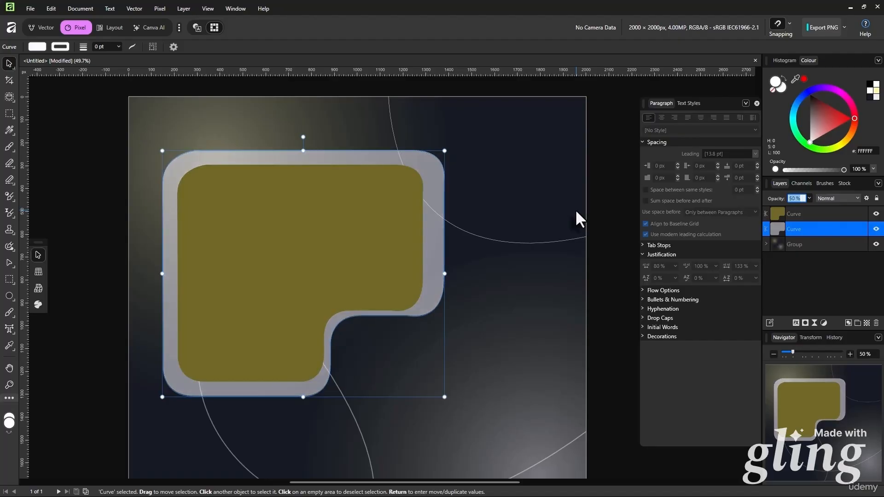
key(shift+Up)
key(shift+Down)
key(shift+Up)
key(shift+Up)
key(shift+Up)
key(shift+Up)
key(shift+Up)
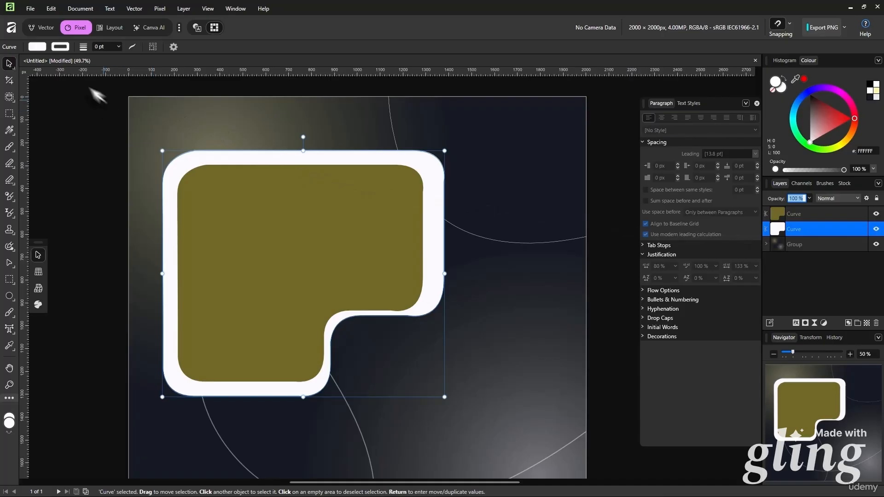
Step: Set the opacity of the larger shape's gradient end stop to 20% and stretch the shape slightly downward
click(37, 46)
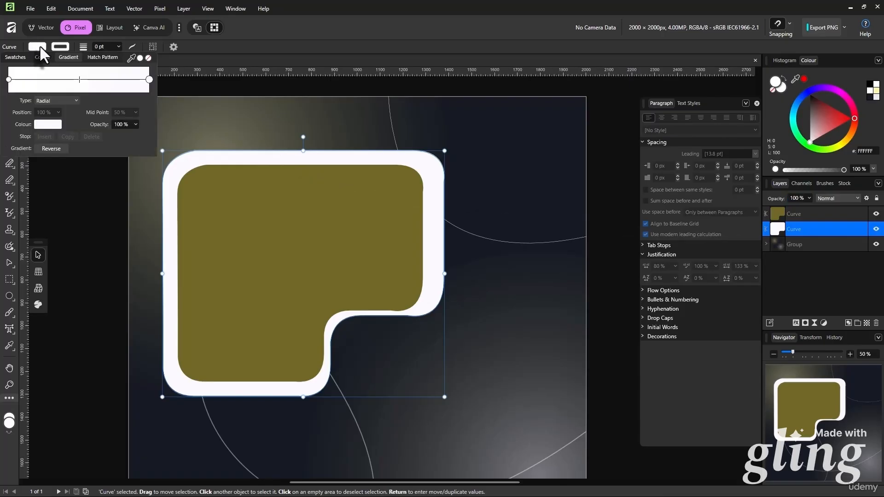
click(123, 124)
text(20)
key(Return)
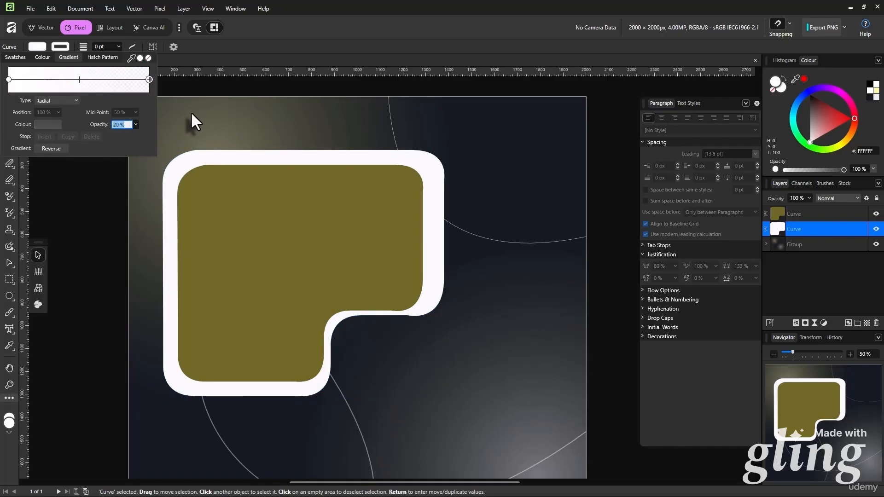
click(8, 79)
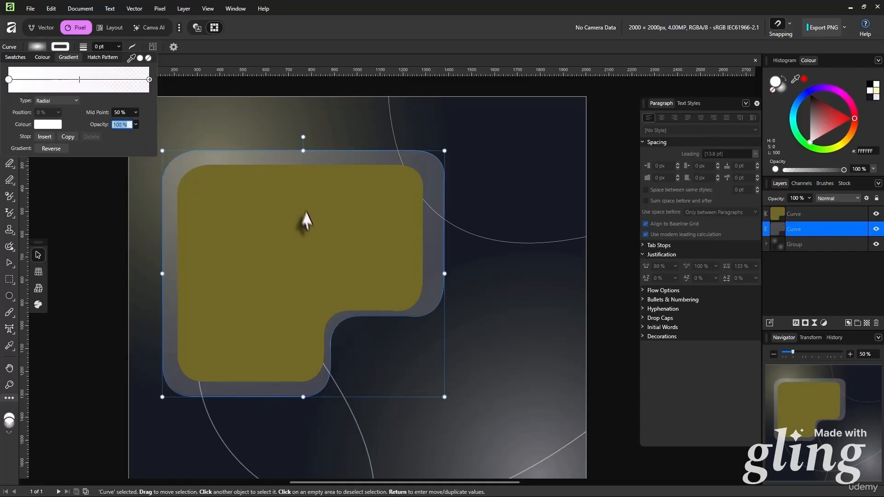
drag(444, 397, 442, 404)
drag(444, 404, 444, 404)
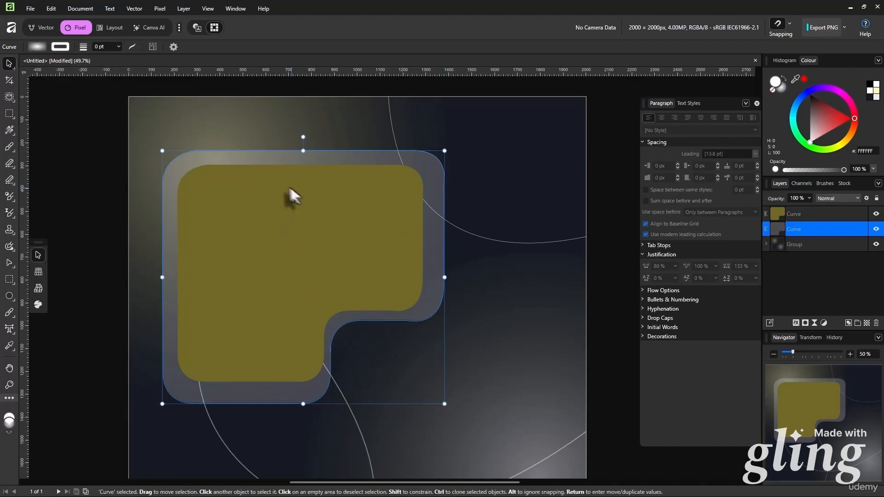
Step: Try a 1 pt stroke on the larger stepped shape and deselect the shape
click(103, 47)
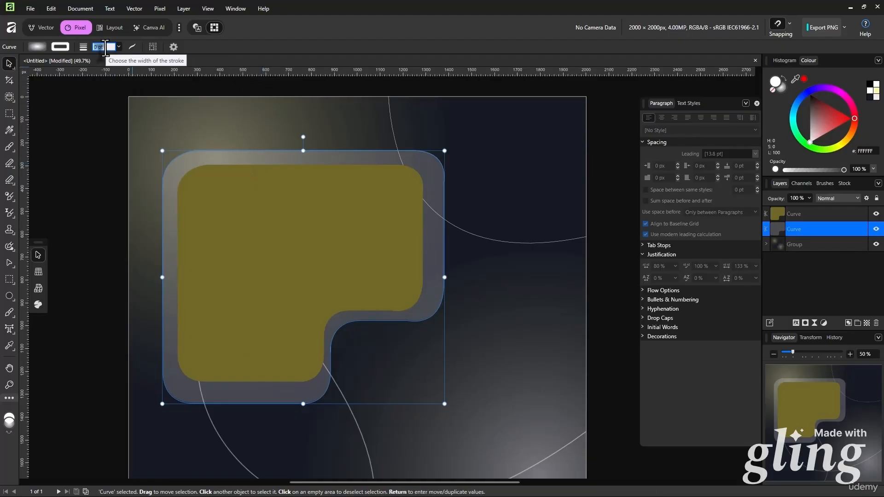
scroll(109, 48, up, 1)
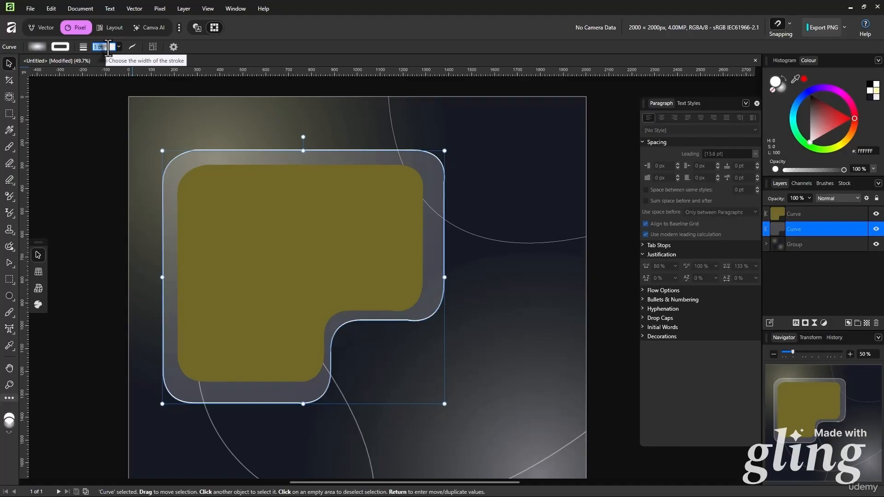
key(Return)
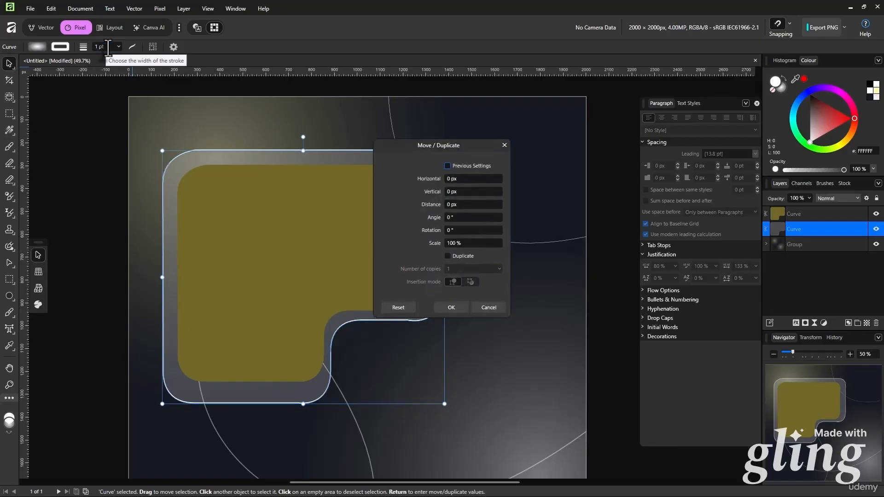
click(10, 79)
click(12, 68)
click(123, 145)
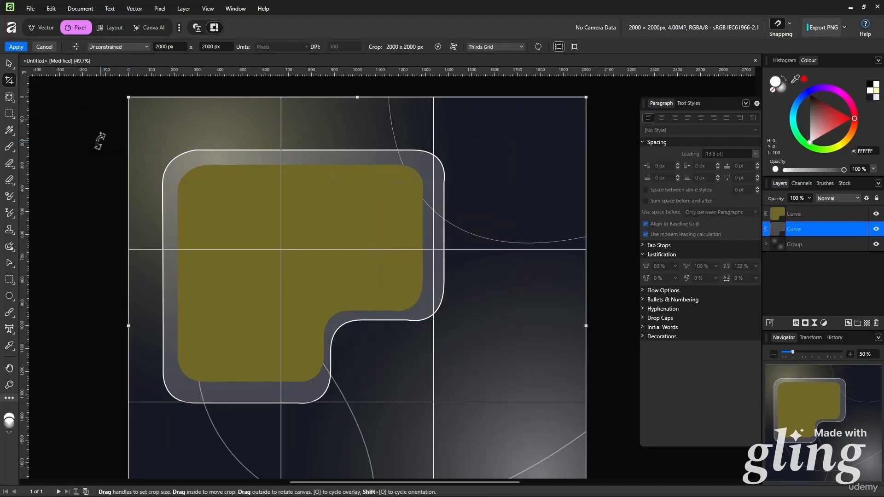
click(11, 66)
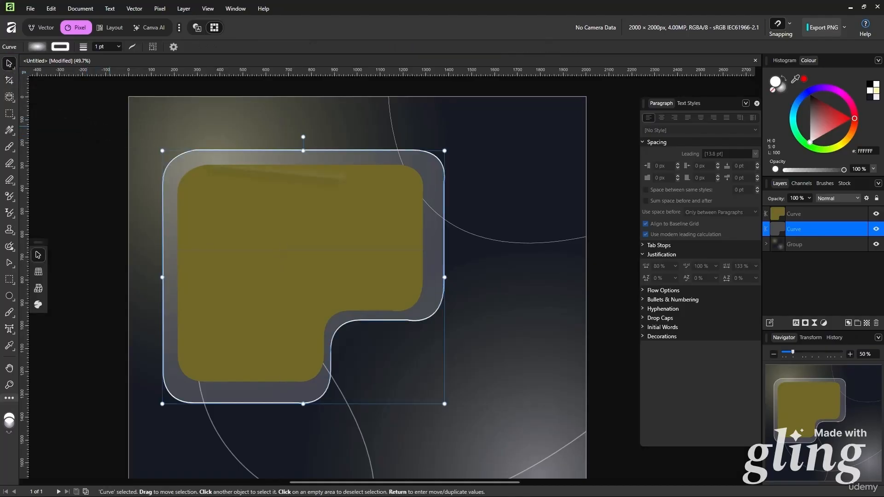
click(592, 258)
drag(591, 257, 584, 231)
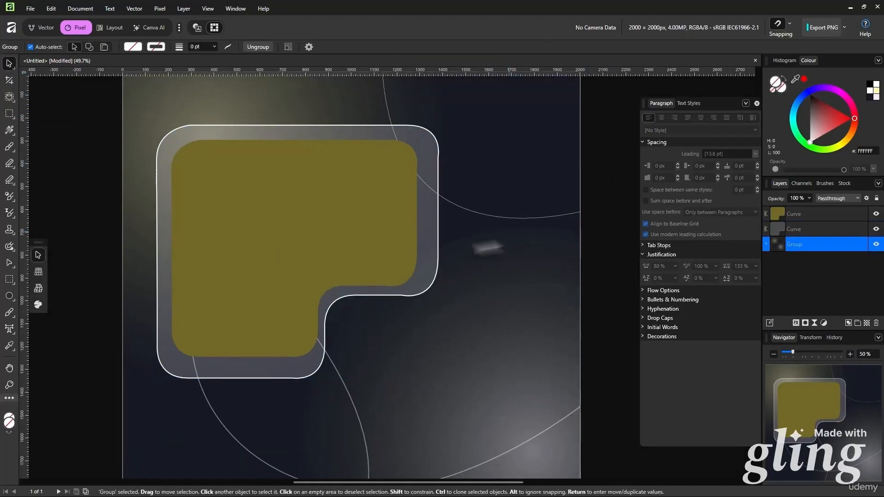
Step: Set the larger translucent stepped shape's stroke width to 0.2 pt and deselect it
click(434, 241)
click(104, 47)
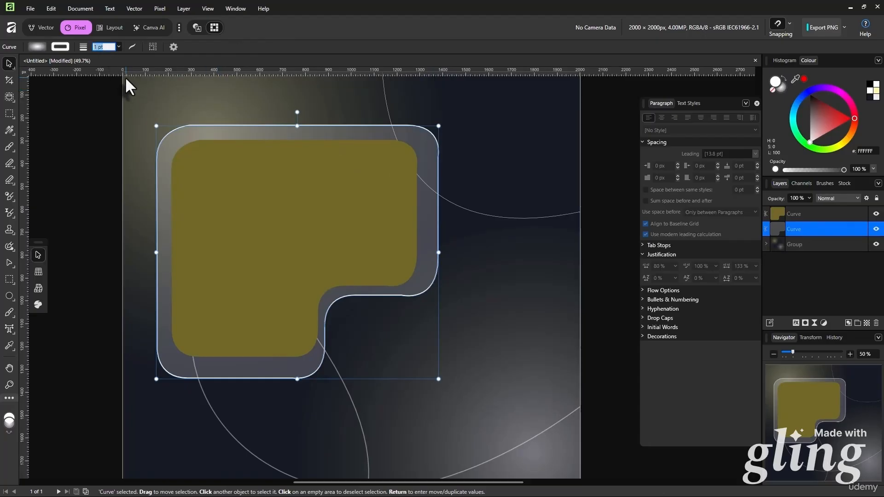
text(0)
key(Return)
click(365, 191)
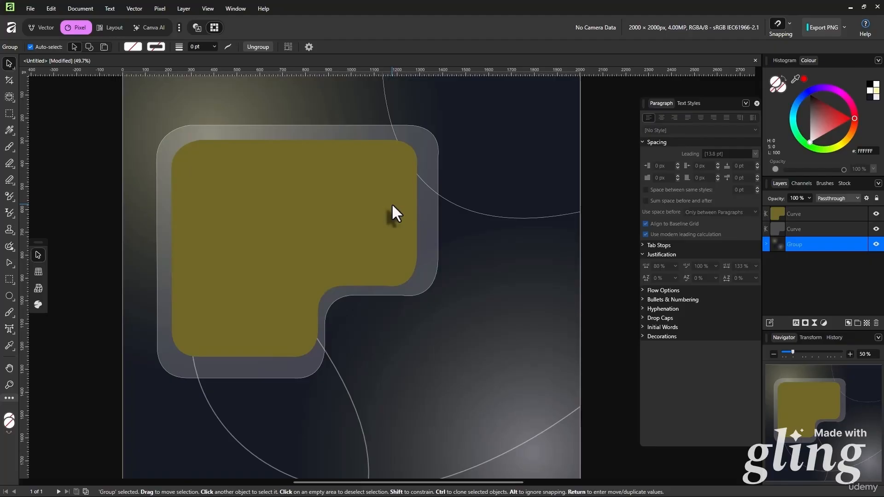
Step: Undo the accidental move of the background group and lock the group layer
scroll(391, 203, up, 3)
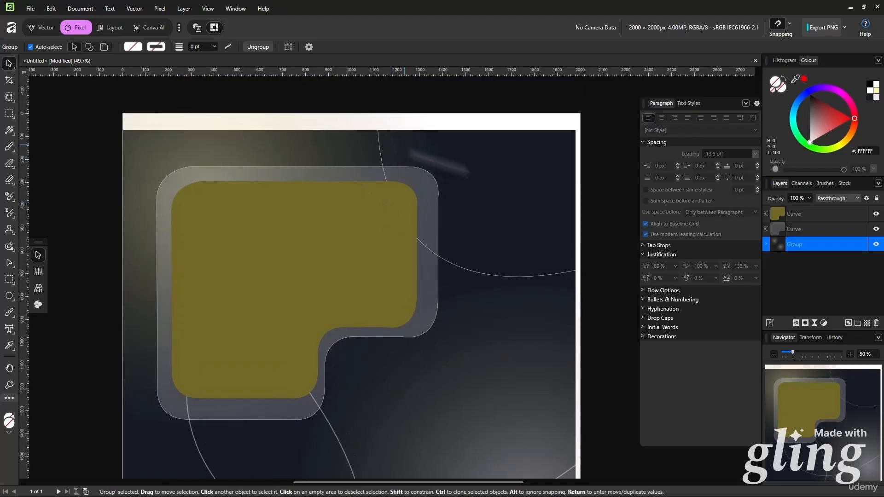
key(ctrl+z)
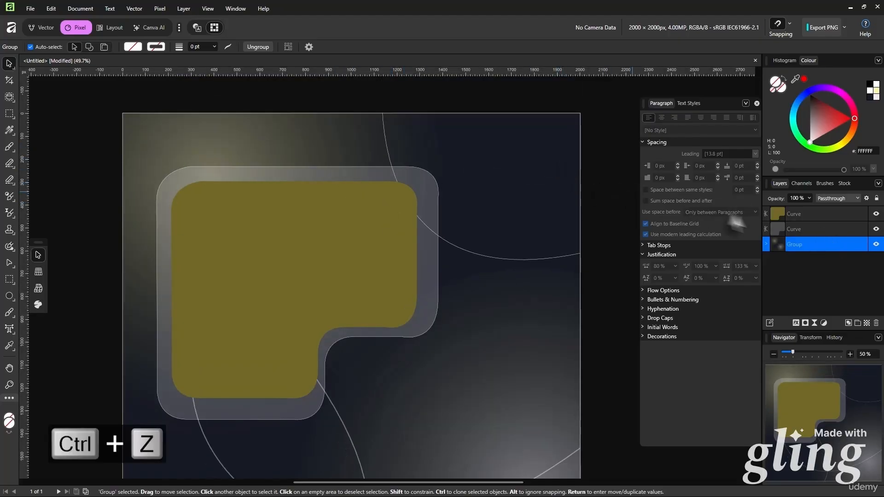
click(862, 245)
drag(460, 152, 361, 209)
drag(457, 105, 345, 227)
drag(387, 258, 388, 245)
click(500, 224)
Step: Add a frame text box across the upper part of the olive inset containing "We’Open"
scroll(501, 212, down, 4)
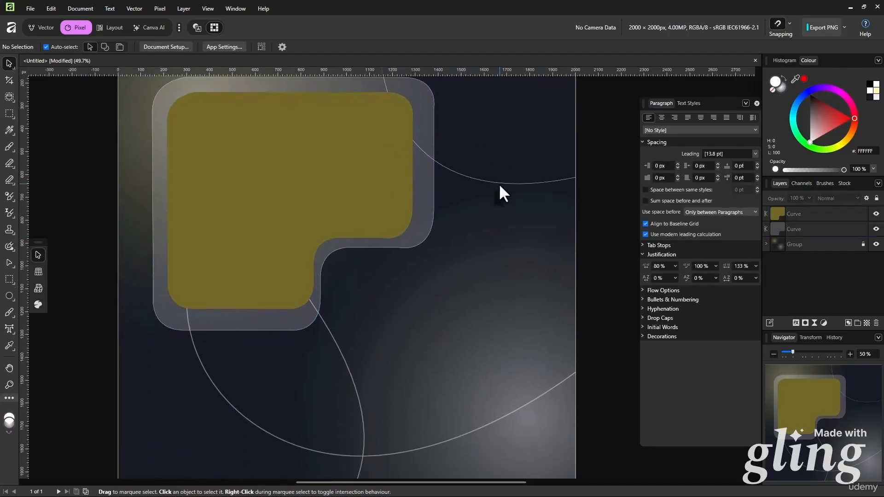
scroll(498, 193, down, 2)
scroll(492, 224, up, 2)
scroll(492, 236, down, 1)
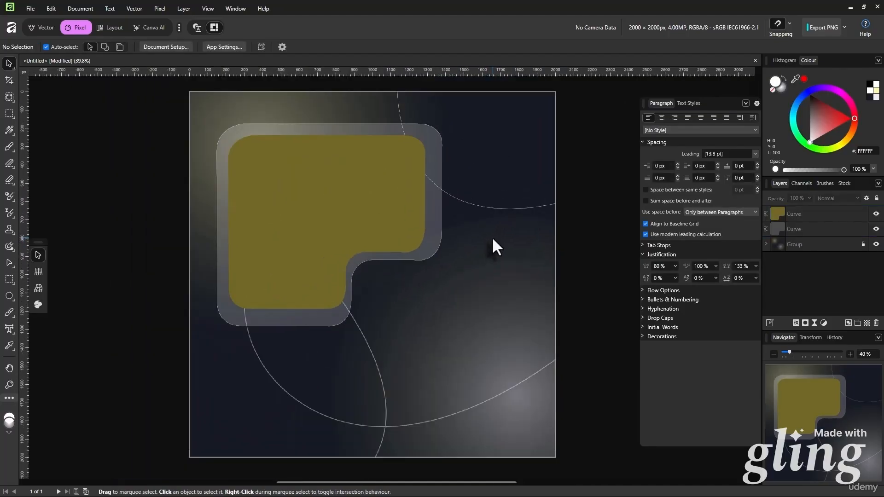
click(429, 199)
key(t)
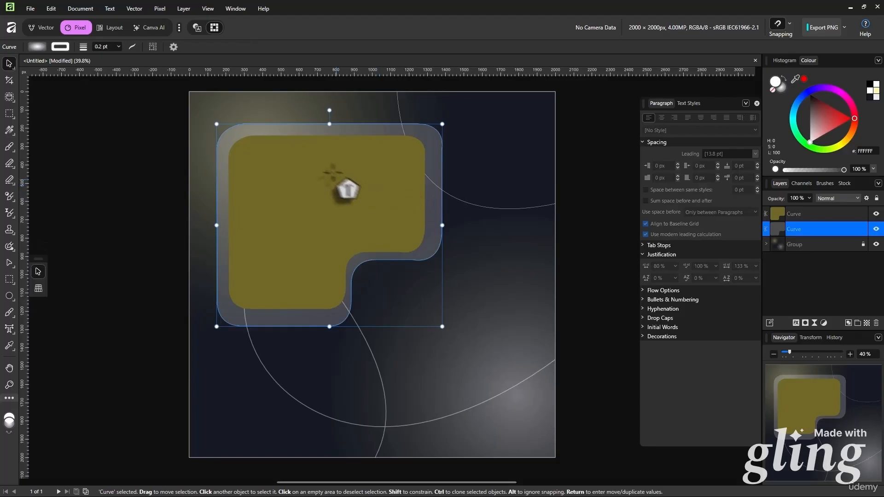
right_click(9, 330)
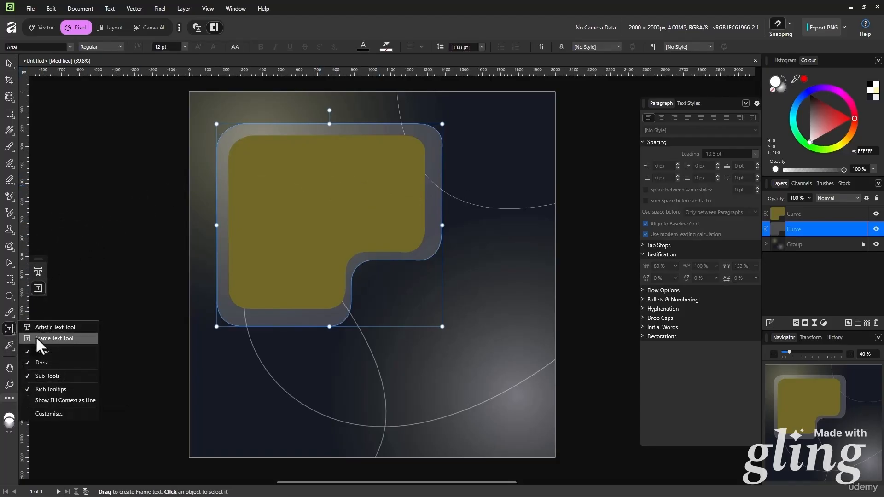
click(36, 338)
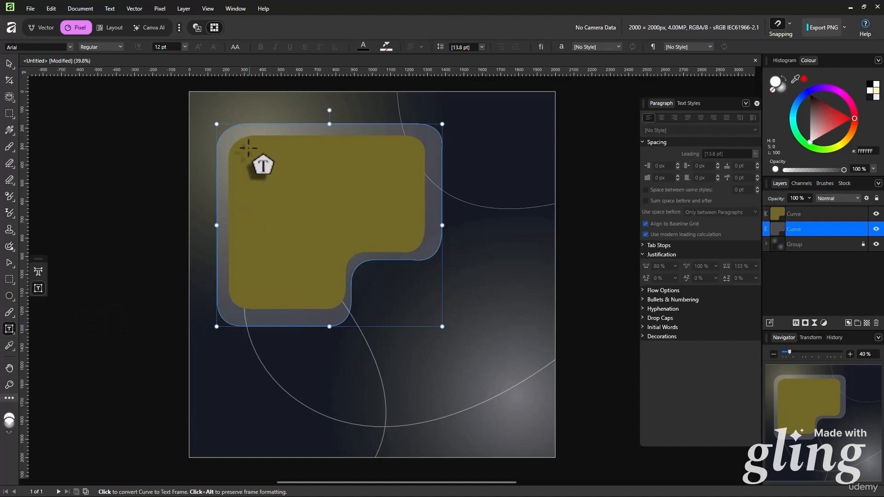
drag(248, 148, 394, 216)
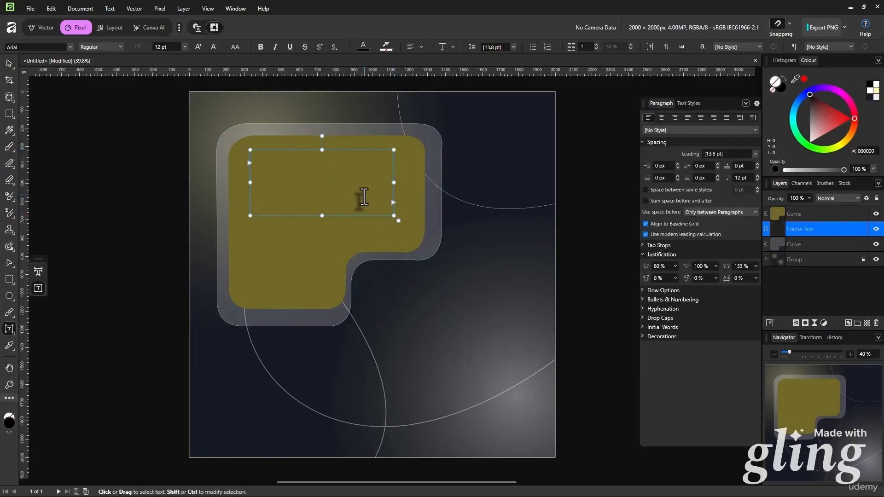
text(We'Open)
key(Escape)
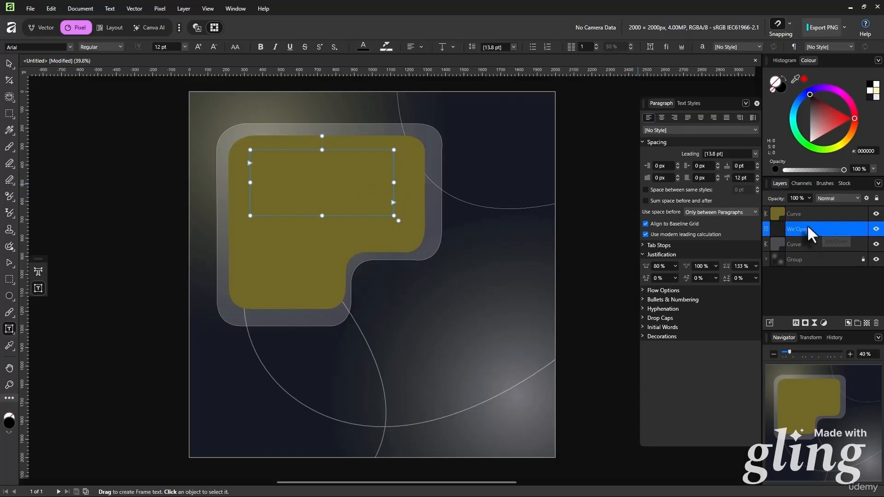
Step: Move the text layer above the olive shape and recolour all of its text white
drag(800, 225, 807, 206)
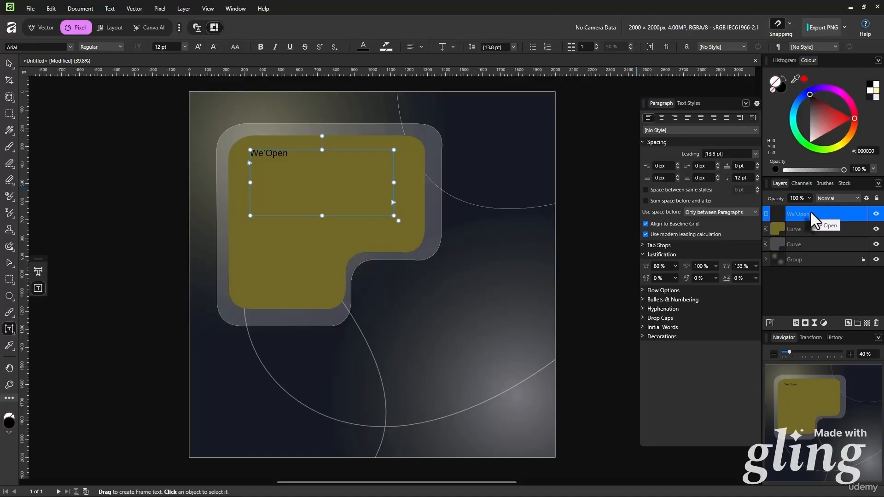
click(290, 155)
key(ctrl+a)
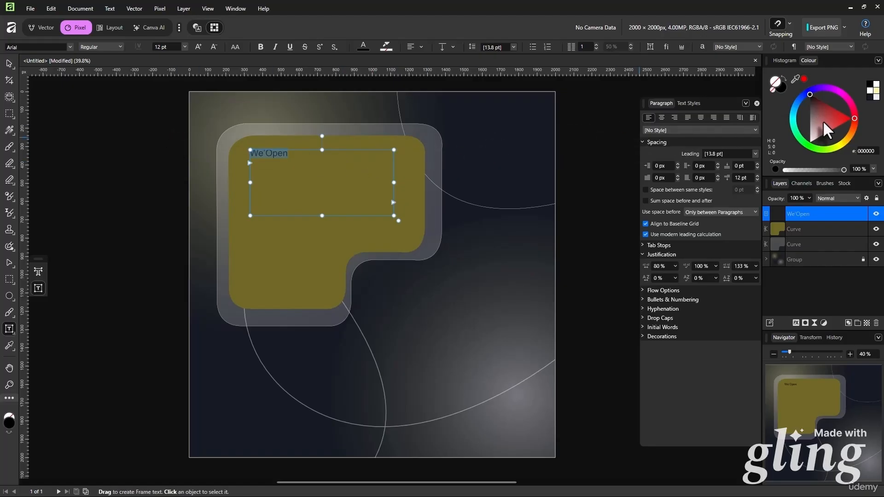
drag(829, 124, 809, 141)
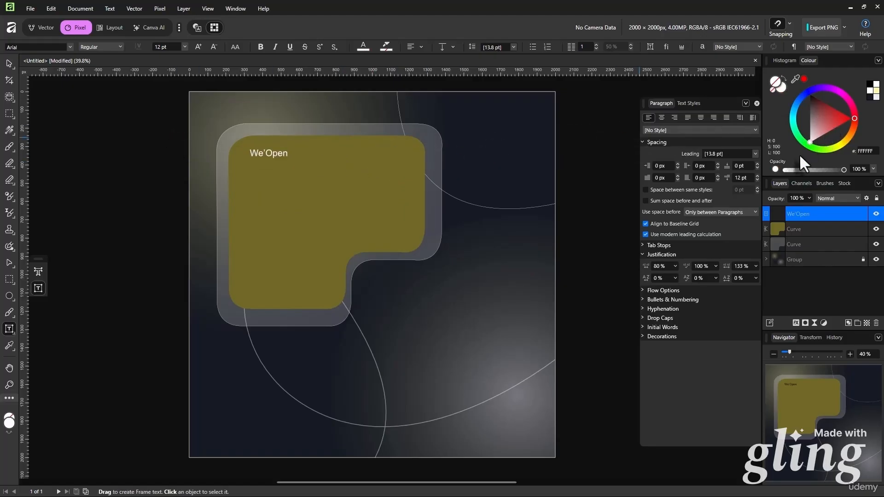
Step: Set the font size of the "We’Open" text to 36 pt
click(176, 47)
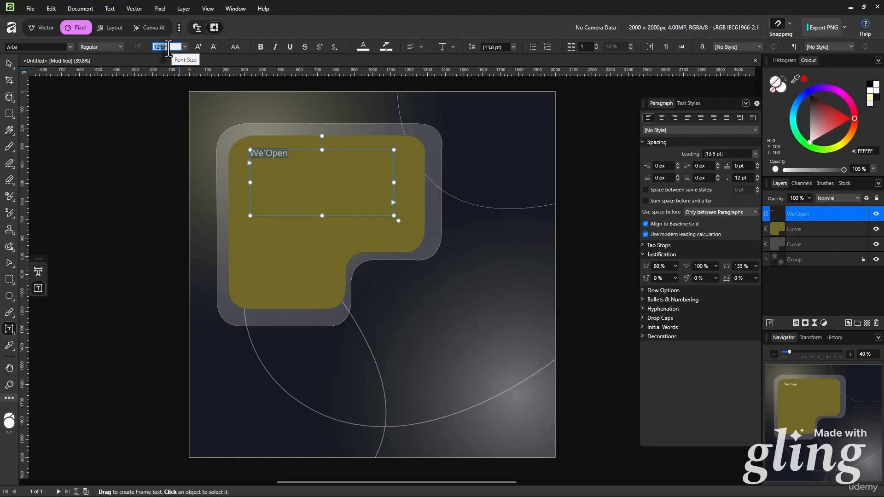
text(20)
key(Return)
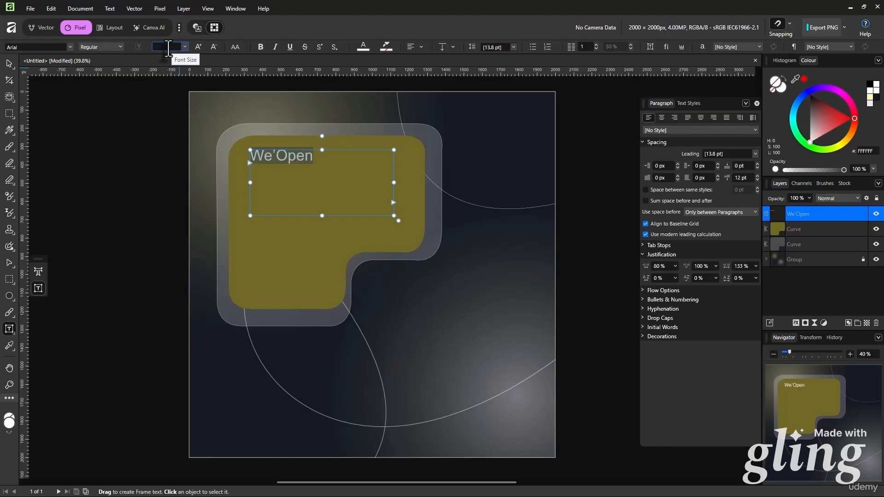
click(185, 46)
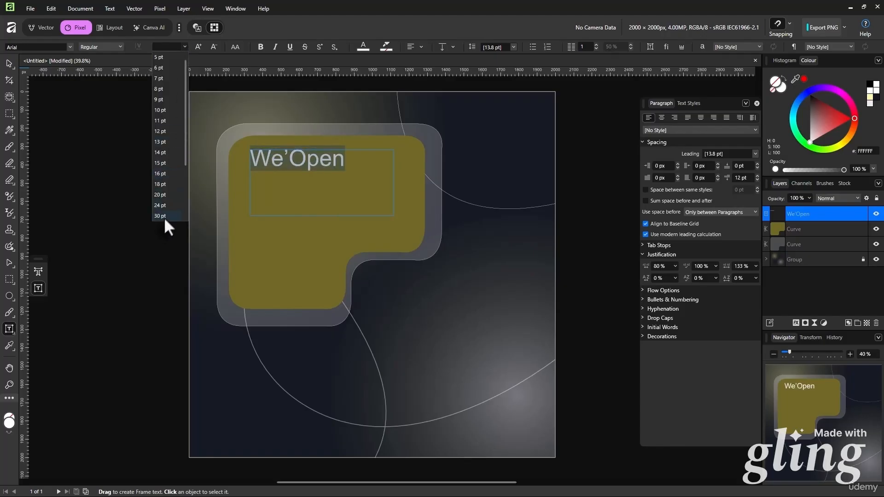
click(170, 161)
Step: Correct the text to read "We’re Open" and widen its frame to fit the words on one line
click(291, 166)
key(Right)
text(re)
key(Return)
key(Escape)
click(9, 63)
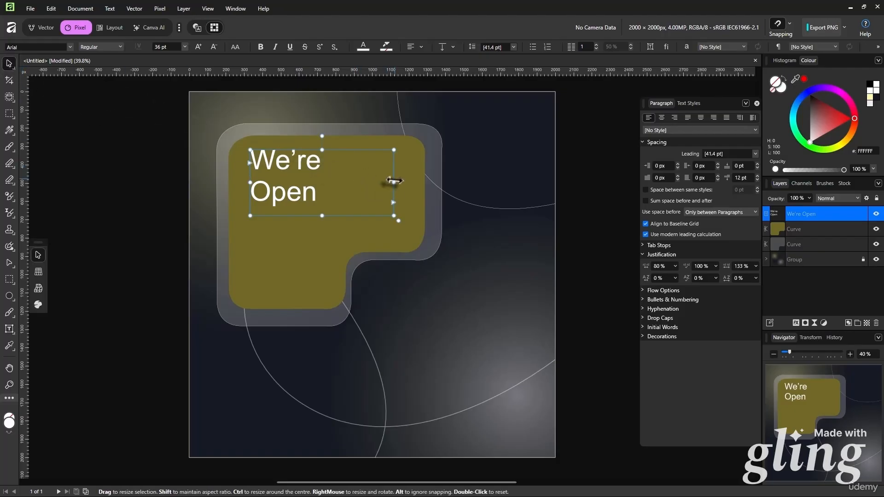
drag(394, 183, 407, 183)
Step: Reduce the font size of the entire "We’re Open" line to 24 pt
triple_click(349, 165)
click(345, 170)
double_click(335, 162)
triple_click(298, 157)
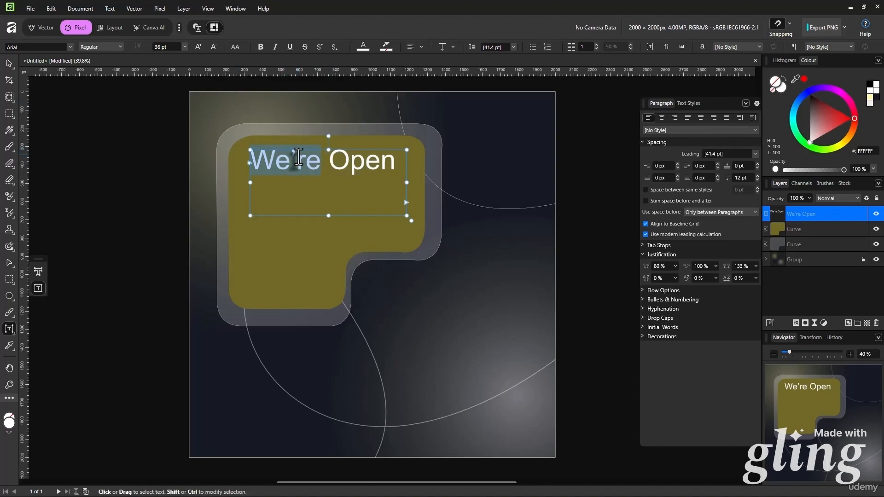
click(184, 47)
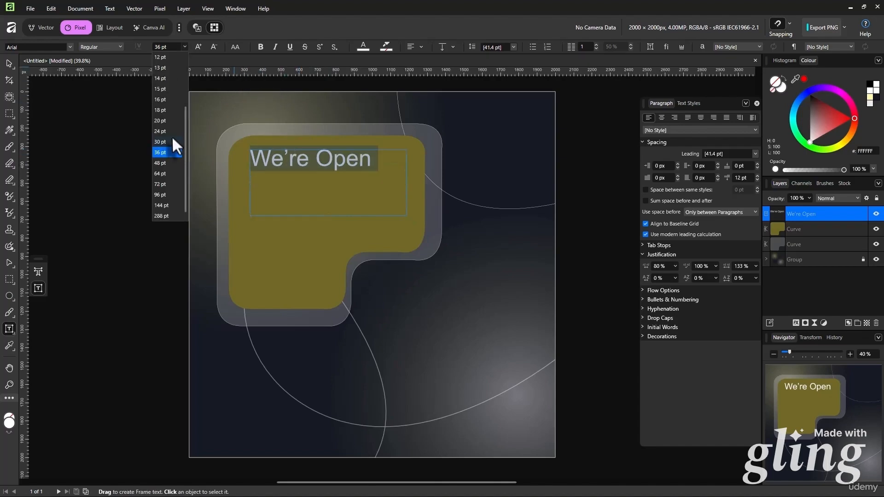
click(172, 132)
click(10, 63)
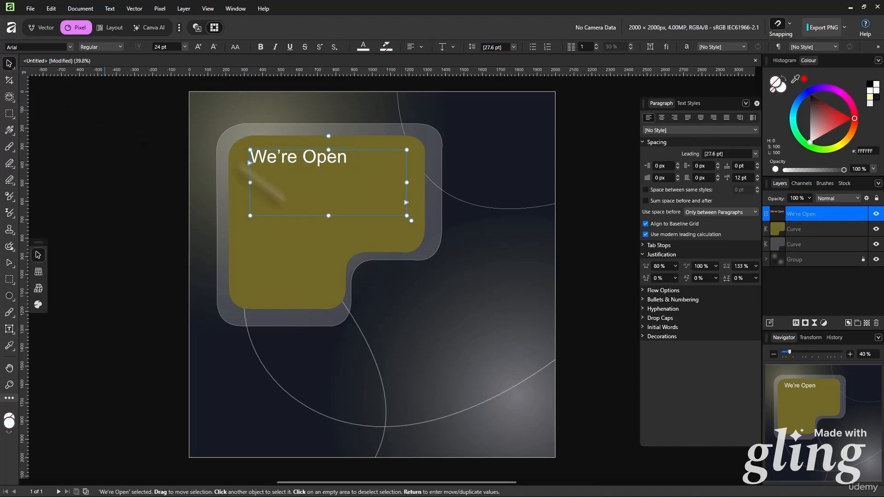
Step: Shorten the "We’re Open" text frame to the height of its line and place a duplicate of it directly underneath
drag(328, 216, 329, 169)
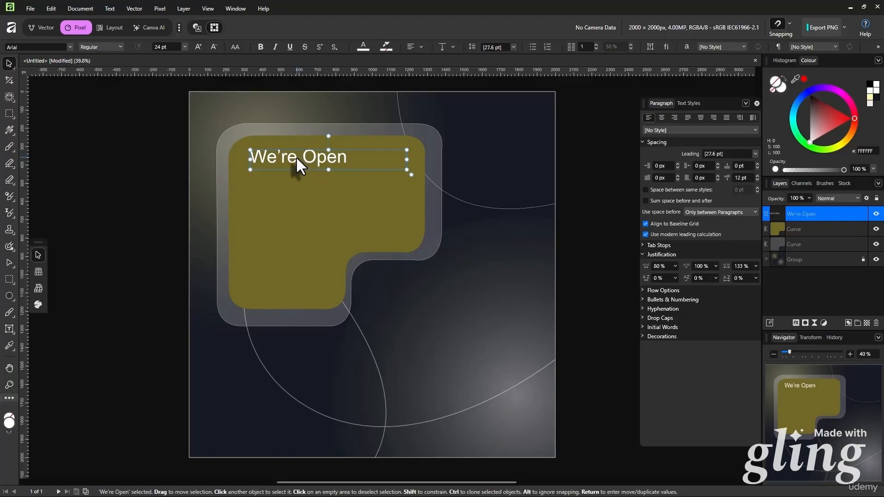
drag(291, 162, 296, 190)
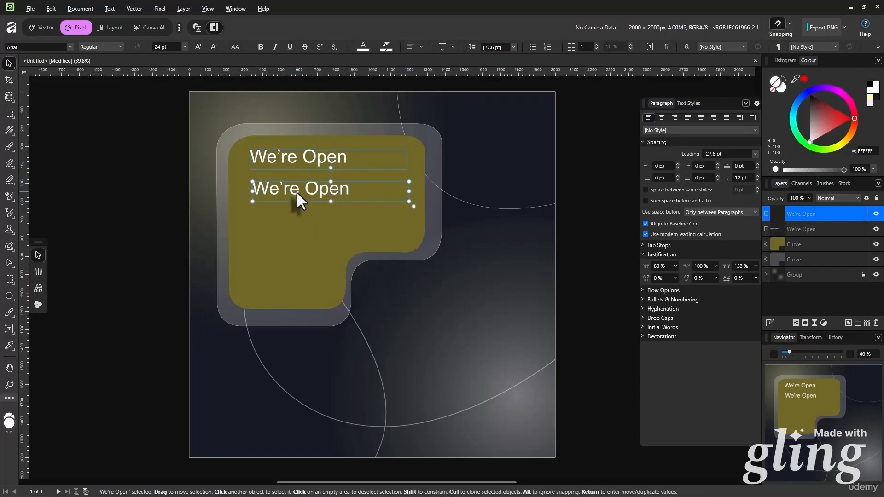
drag(308, 193, 305, 186)
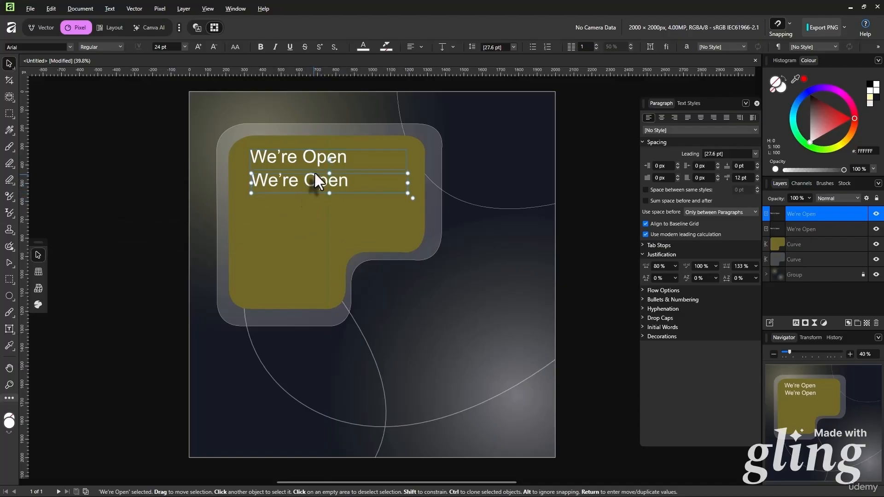
Step: Replace the lower copy's text with "Internship" and set its font size to 36 pt
triple_click(308, 183)
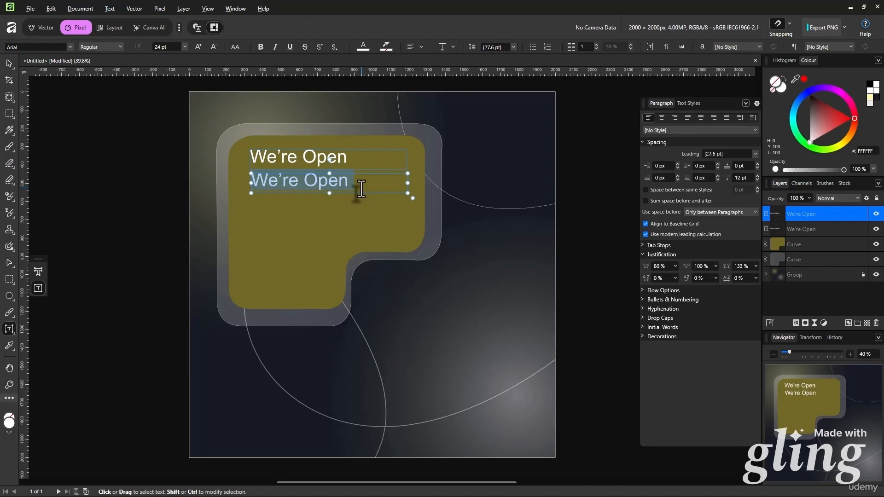
text(Inter)
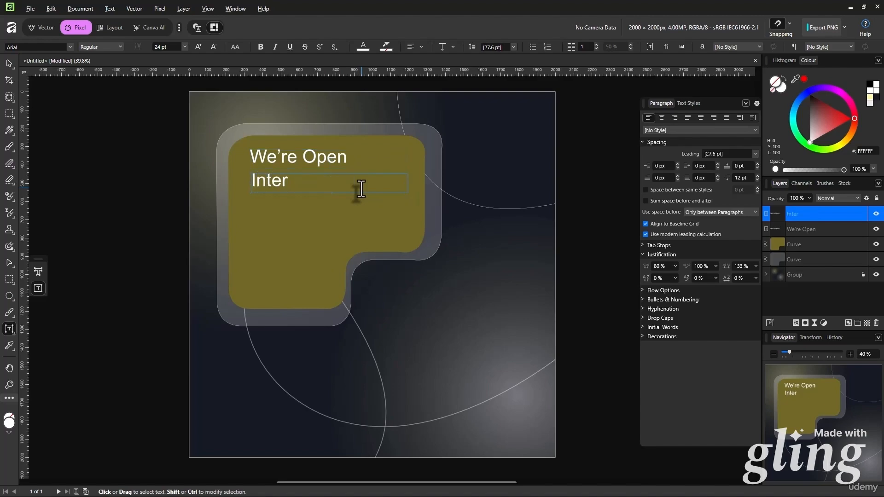
text(nship)
key(ctrl+a)
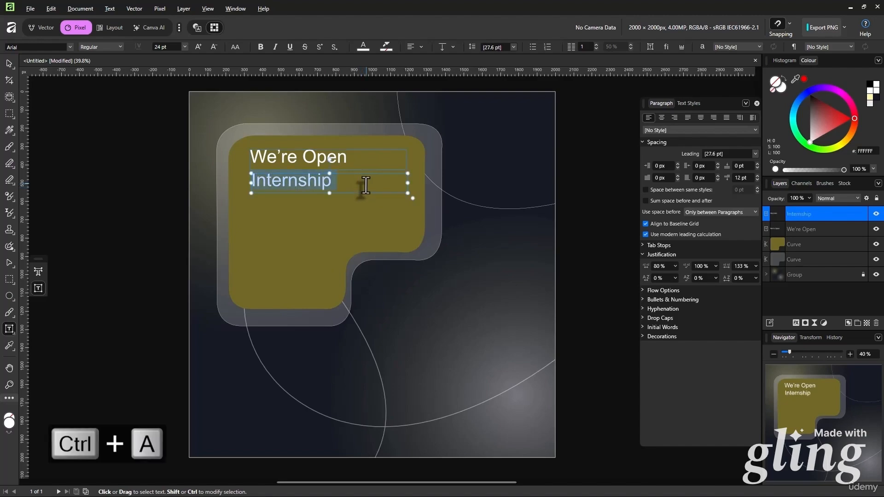
click(185, 46)
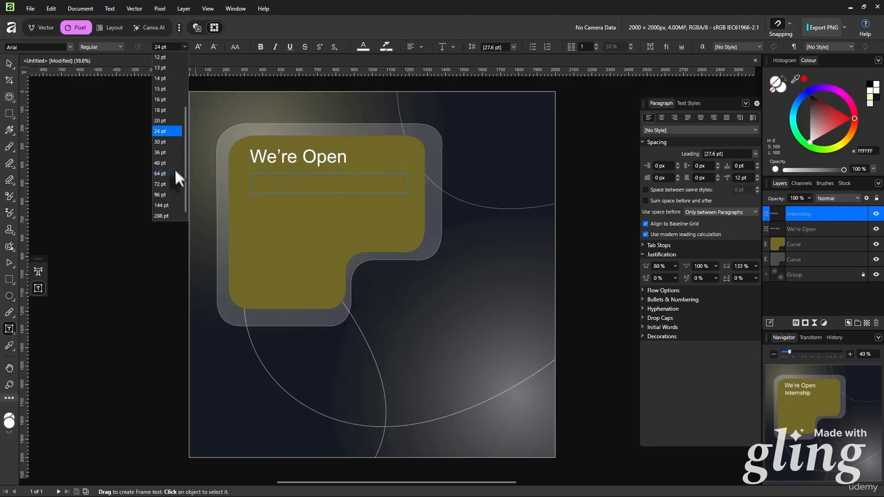
click(173, 152)
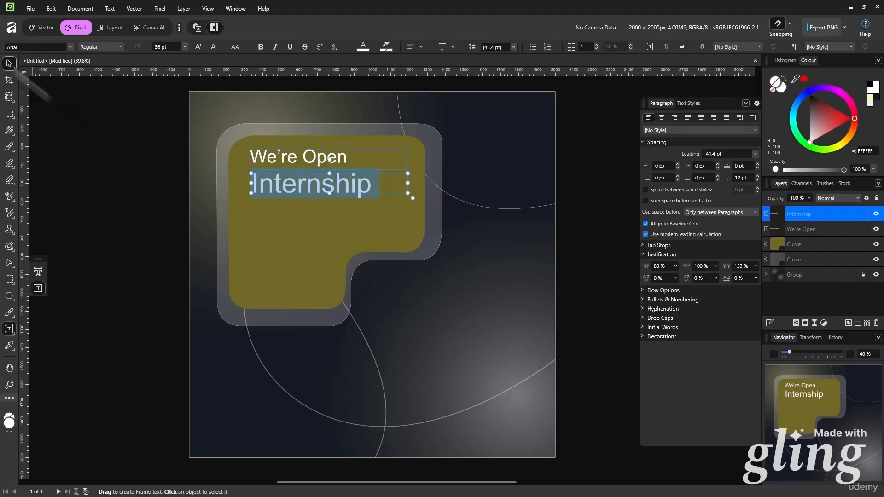
click(10, 63)
click(324, 183)
shift+click(323, 184)
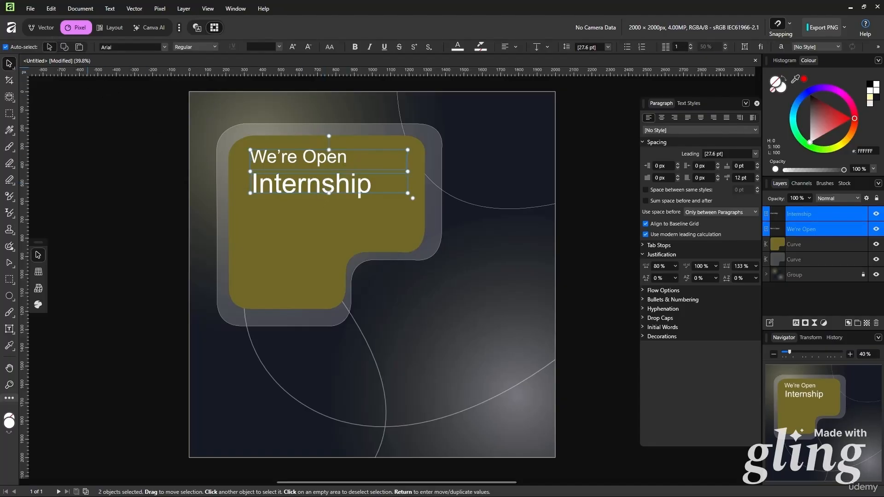
click(352, 190)
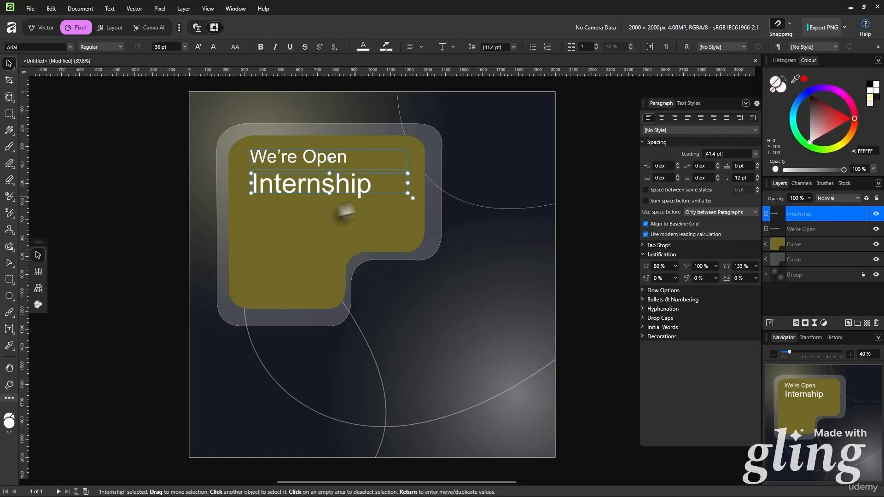
click(564, 223)
click(313, 188)
click(591, 209)
Step: Enlarge the "Internship" text to 46 pt, extending its frame downward so the word fits
triple_click(345, 190)
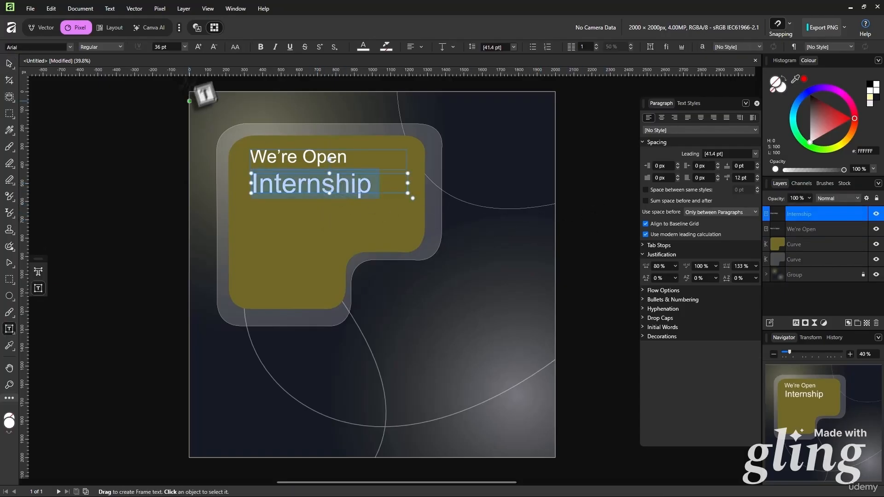
click(173, 47)
scroll(172, 46, up, 3)
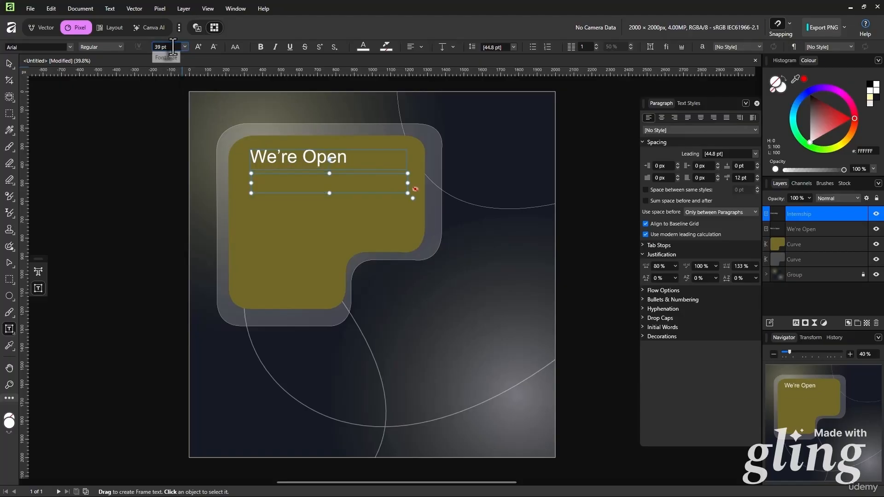
drag(329, 192, 329, 223)
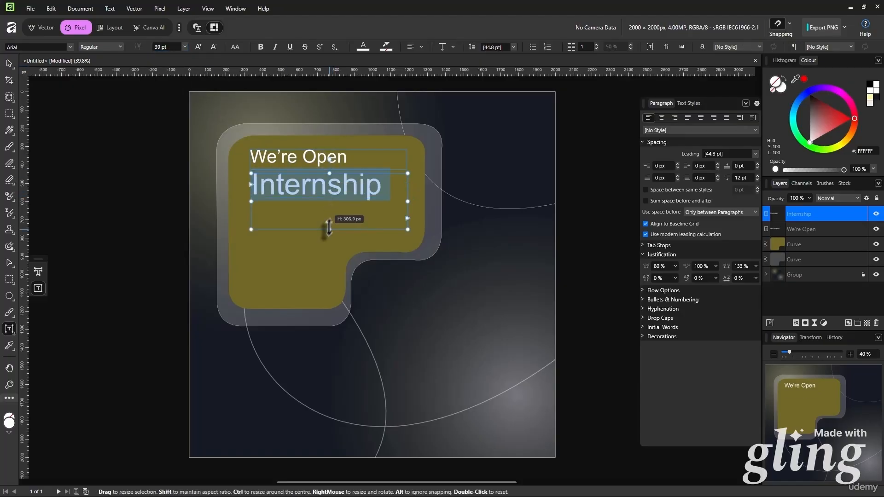
scroll(170, 47, up, 7)
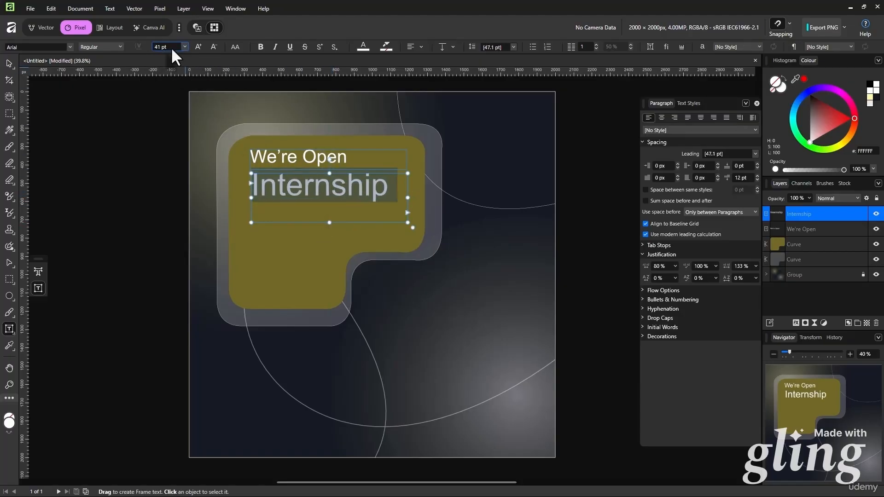
click(10, 64)
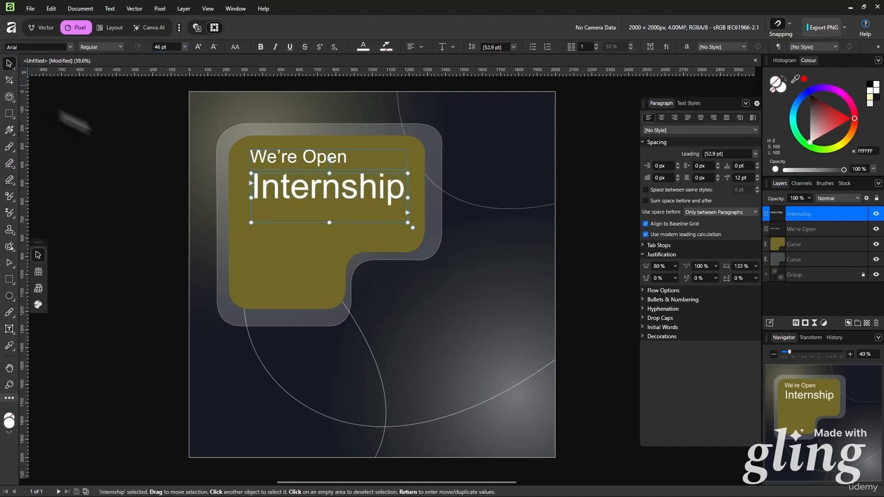
click(84, 119)
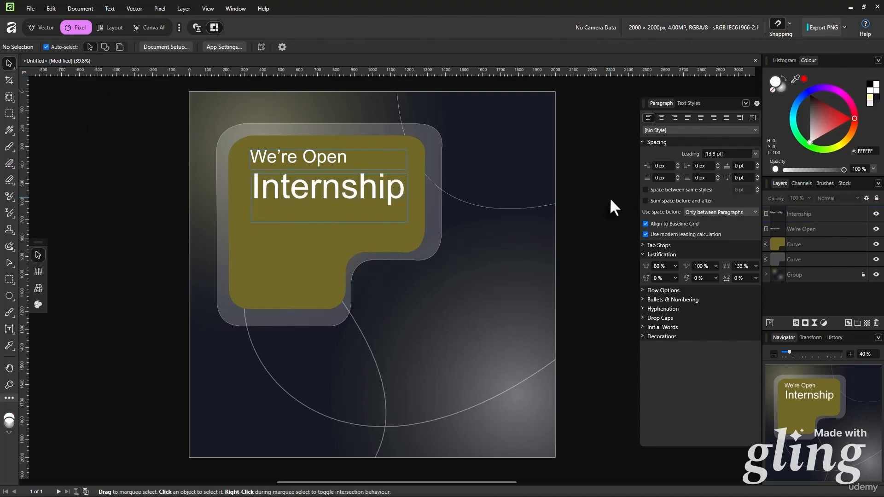
Step: Shift the "We’re Open" and "Internship" lines together slightly left on the olive shape
key(w)
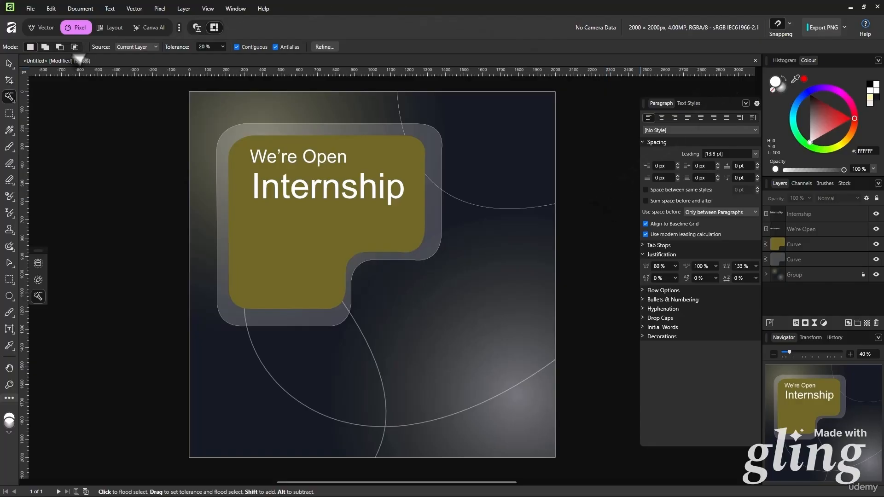
click(9, 61)
click(316, 189)
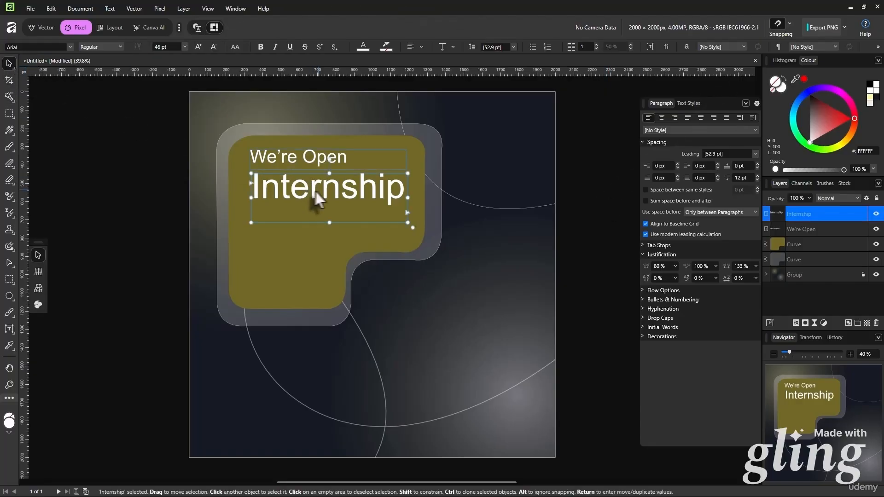
drag(302, 158, 295, 161)
click(591, 183)
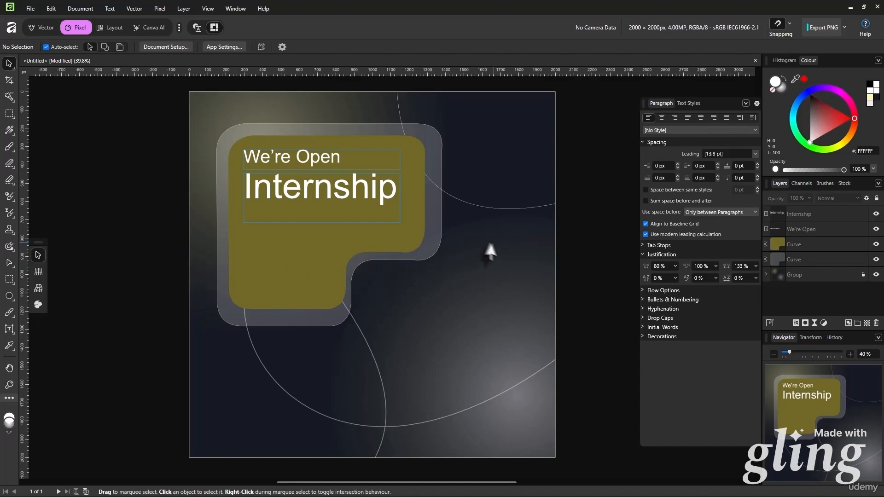
Step: Shorten the "Internship" frame to fit its word and place a duplicate of "We’re Open" beneath it
click(343, 202)
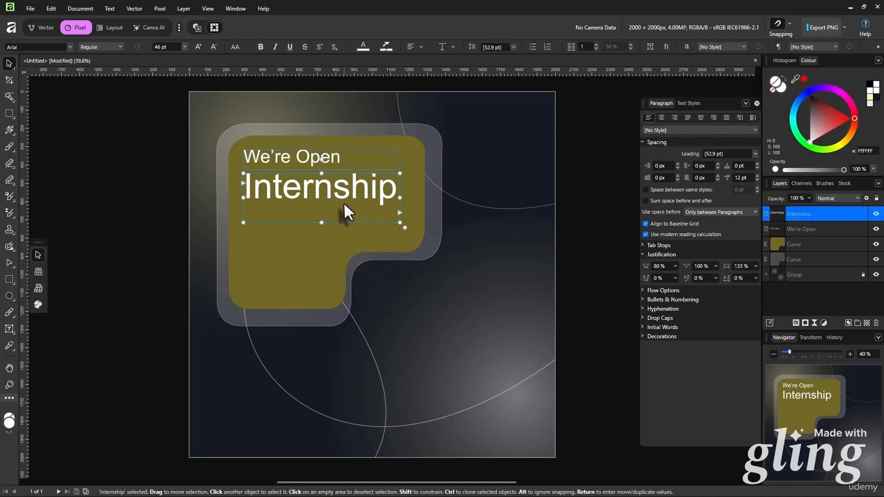
click(550, 236)
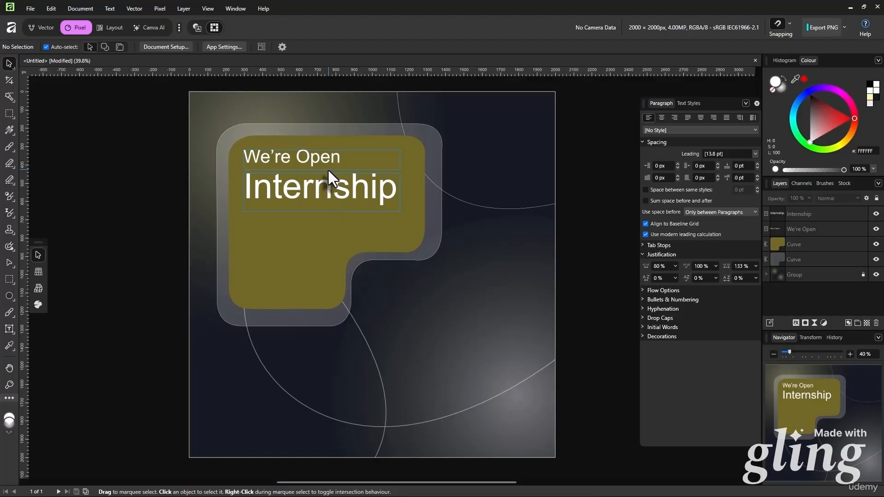
drag(304, 156, 303, 216)
click(330, 196)
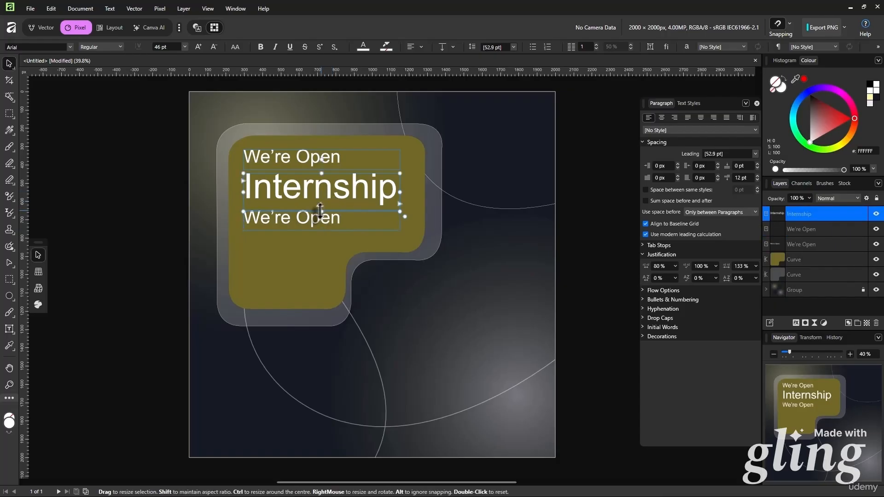
Step: Replace the text of the "We’re Open" copy below "Internship" with "Project Based"
double_click(314, 219)
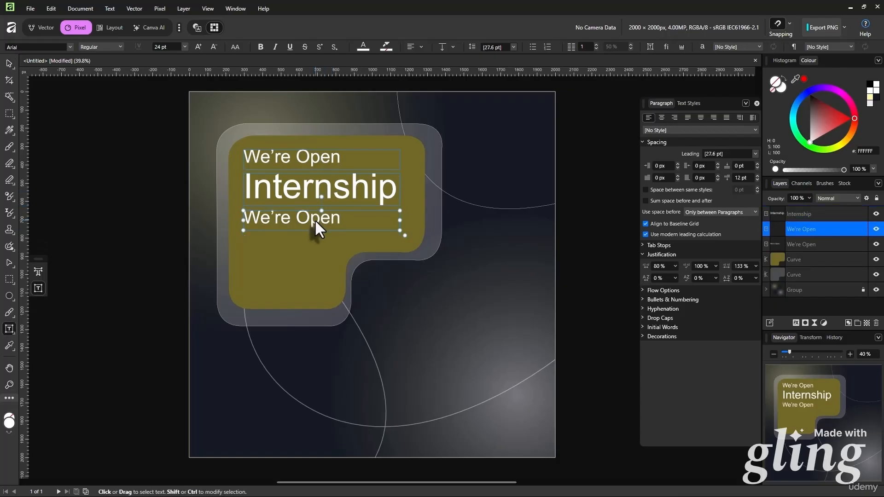
double_click(314, 219)
key(ctrl+a)
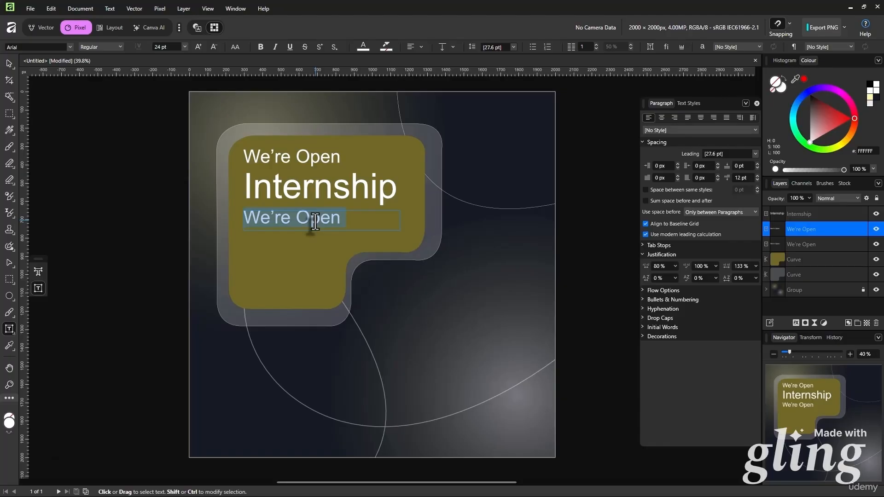
text(Porject)
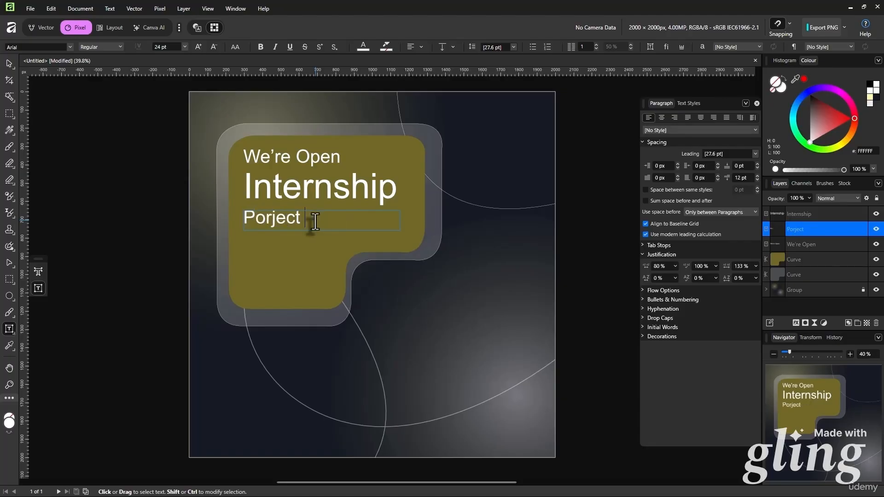
key(BackSpace)
key(BackSpace)
key(BackSpace)
key(BackSpace)
key(BackSpace)
text(roject Based)
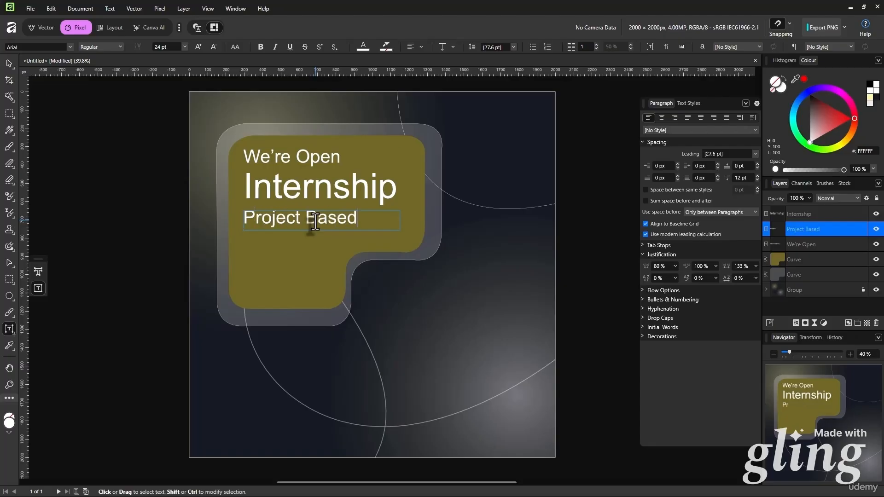
Step: Reduce the font size of the whole "Project Based" line to 16 pt and deselect it
key(ctrl+a)
click(168, 48)
scroll(168, 48, down, 3)
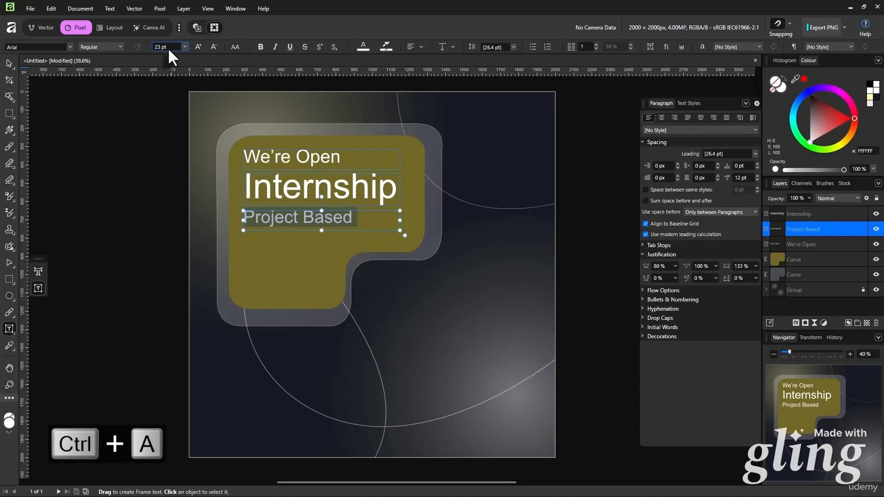
scroll(167, 48, down, 5)
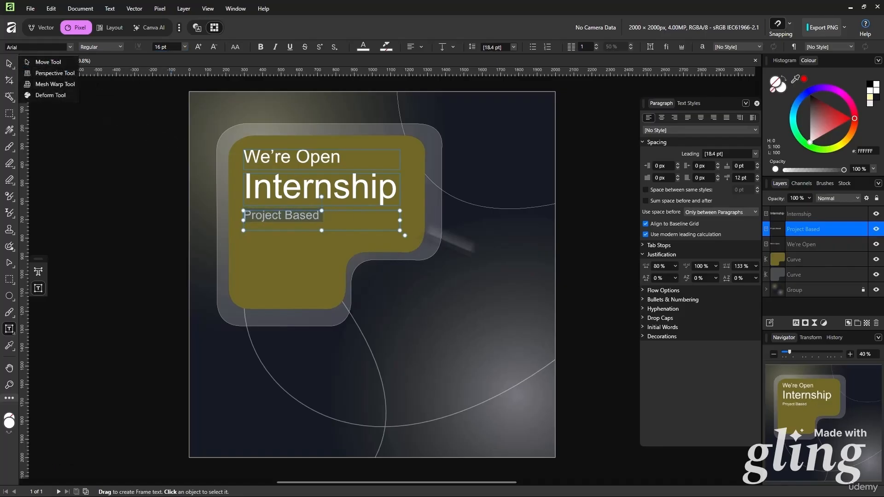
click(48, 62)
click(301, 274)
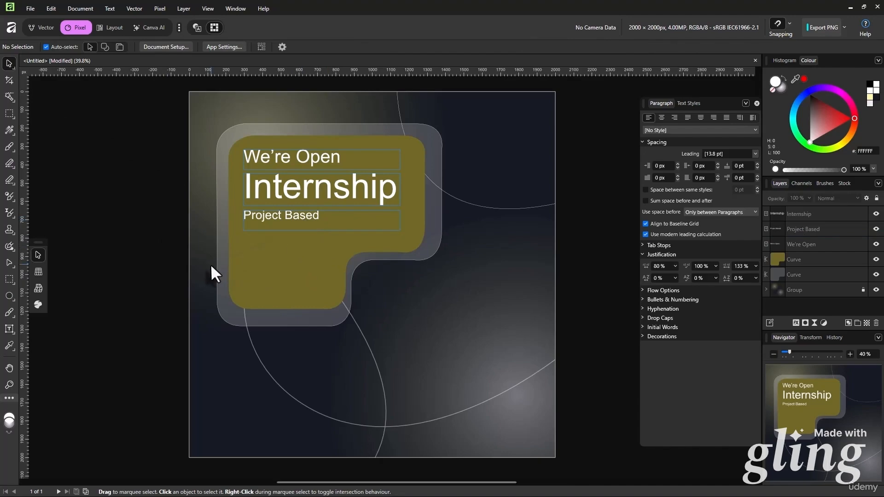
Step: Draw a wide, flat rounded rectangle about 600 px wide beneath "Project Based", aligned with the left edge of the text
key(w)
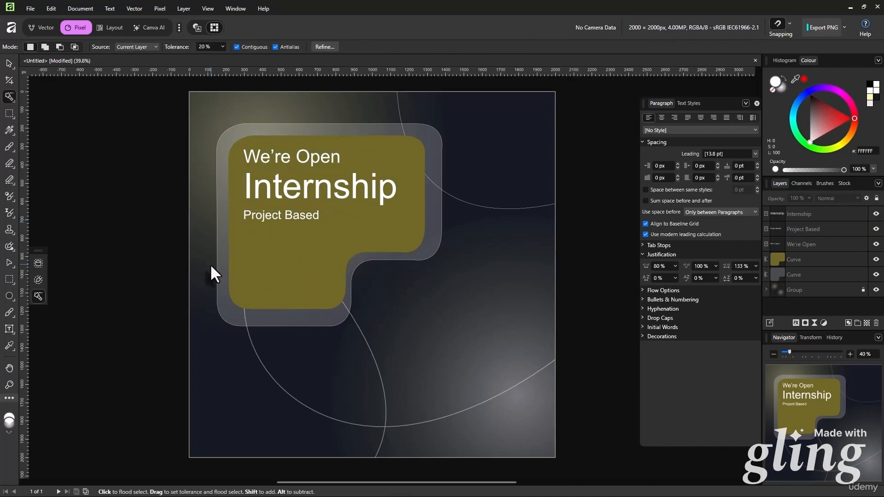
click(12, 64)
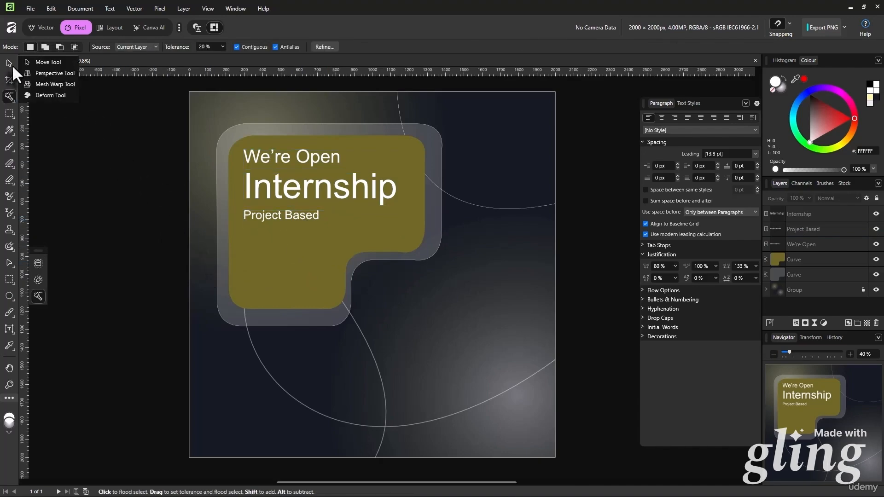
click(41, 61)
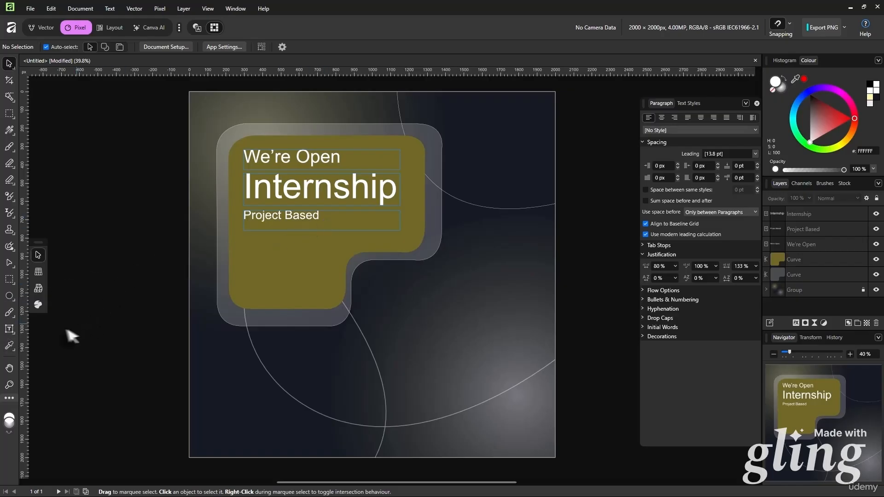
right_click(11, 297)
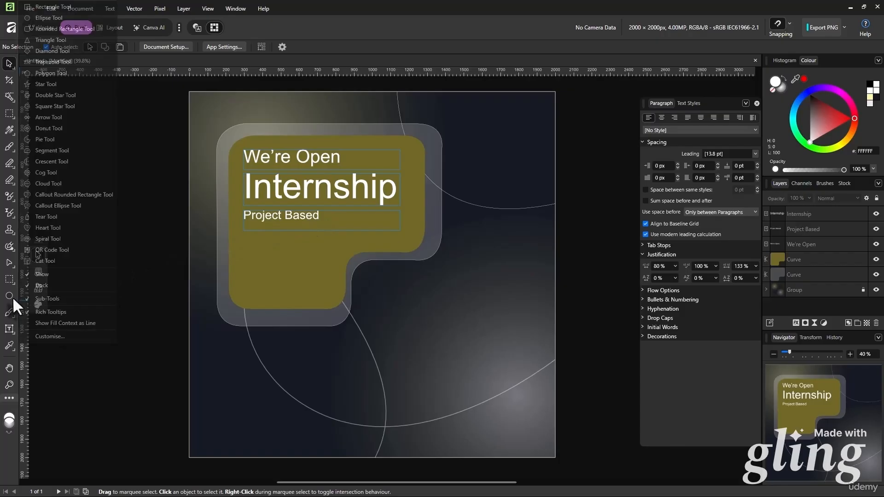
click(70, 30)
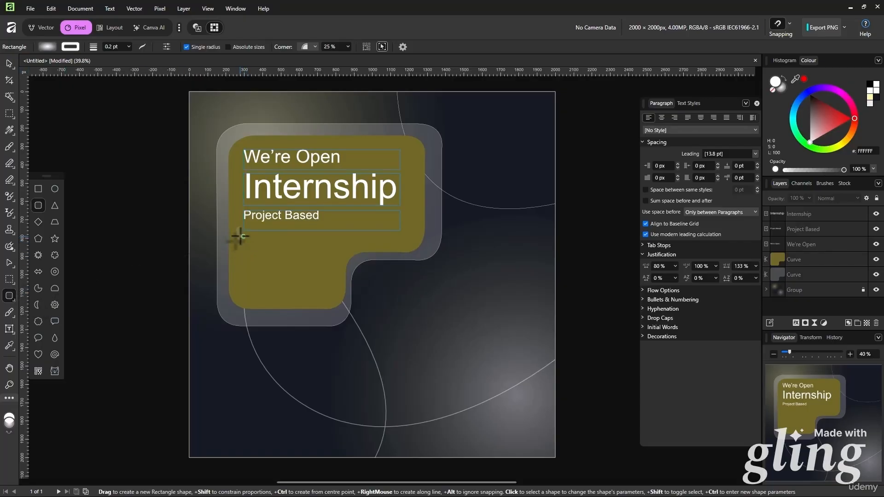
drag(243, 235, 352, 256)
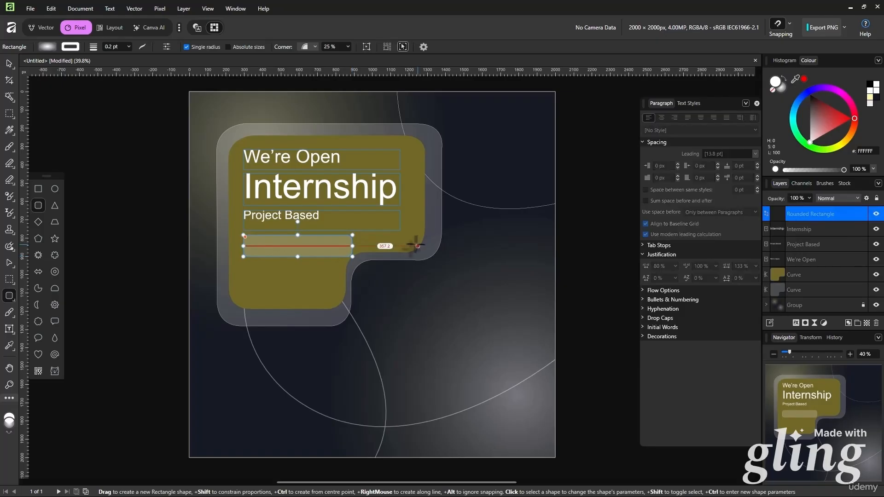
Step: Set the rounded rectangle's corner radius to 10 % and make the shape slightly narrower from its right side
click(9, 64)
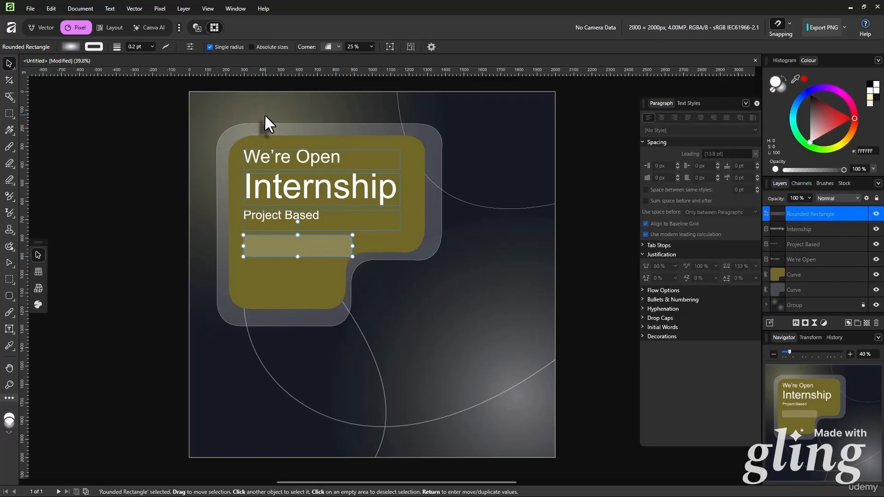
click(334, 45)
click(333, 45)
text(10)
key(Return)
drag(352, 246, 339, 245)
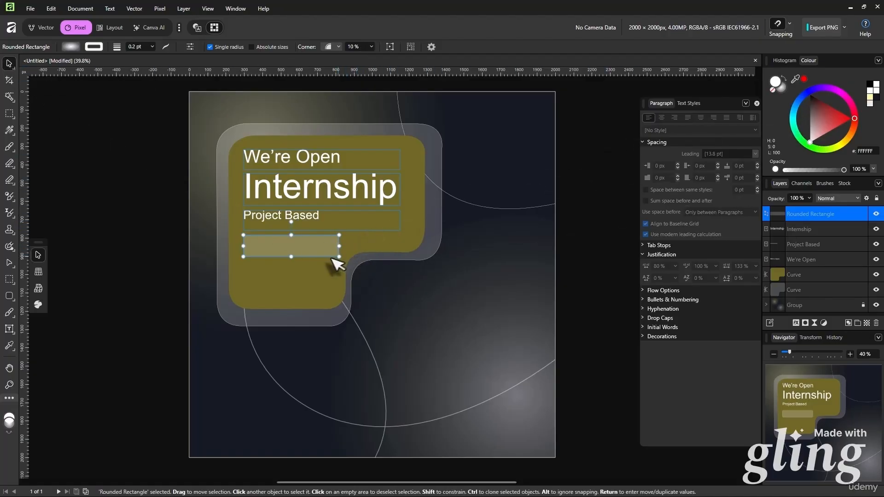
Step: Fill the rounded rectangle with dark blue-violet #3C3E70, set its corner radius to 20 % and deselect it
mouse_move(824, 114)
mouse_down()
mouse_move(816, 106)
mouse_move(827, 111)
mouse_move(819, 121)
mouse_up()
drag(810, 90, 819, 127)
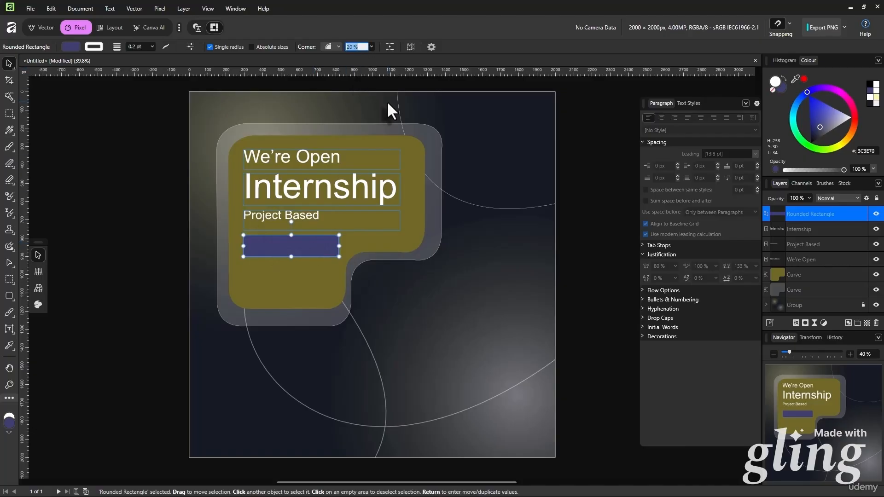
key(Return)
click(144, 195)
Step: Widen the blue button shape to about 600 px and move it up closer to "Project Based"
click(329, 252)
drag(340, 246, 354, 242)
drag(328, 244, 327, 239)
Step: Duplicate the "Project Based" text above the blue button and position the copy inside the button
click(307, 216)
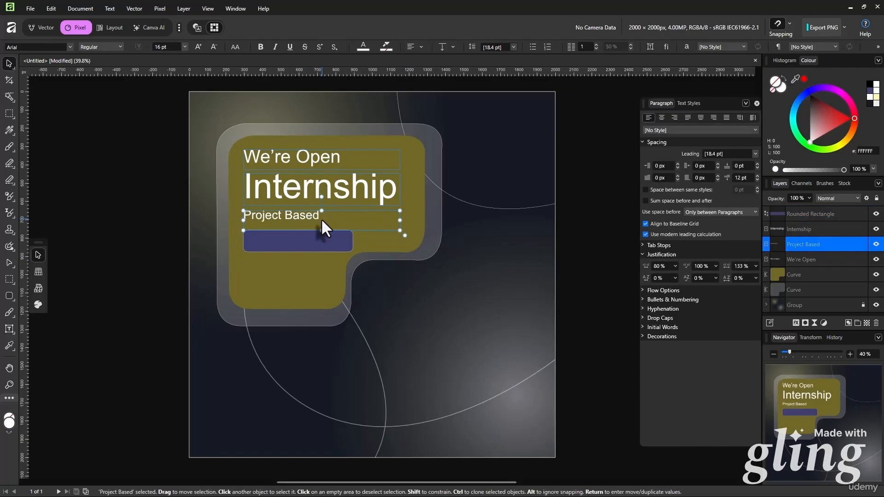
key(ctrl+c)
click(303, 243)
key(ctrl+v)
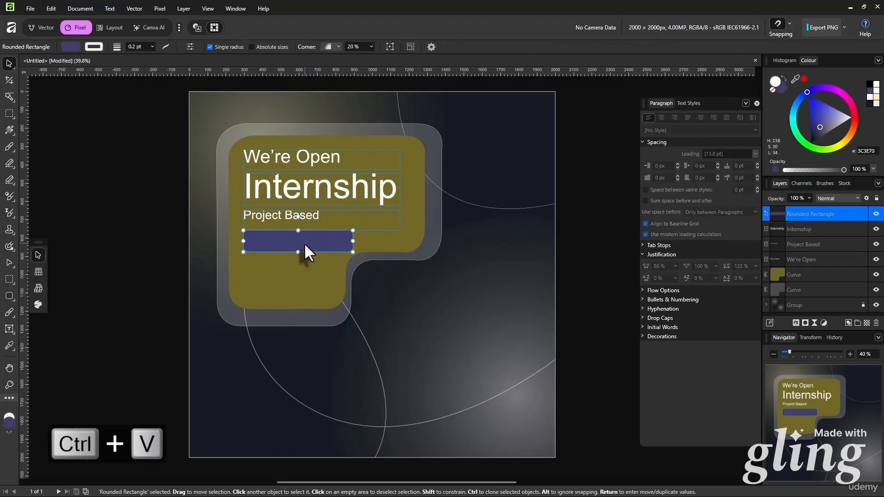
scroll(304, 242, up, 3)
drag(311, 219, 314, 243)
Step: Replace the text inside the blue button with "Mid Level 3d Artist" and deselect it
triple_click(313, 242)
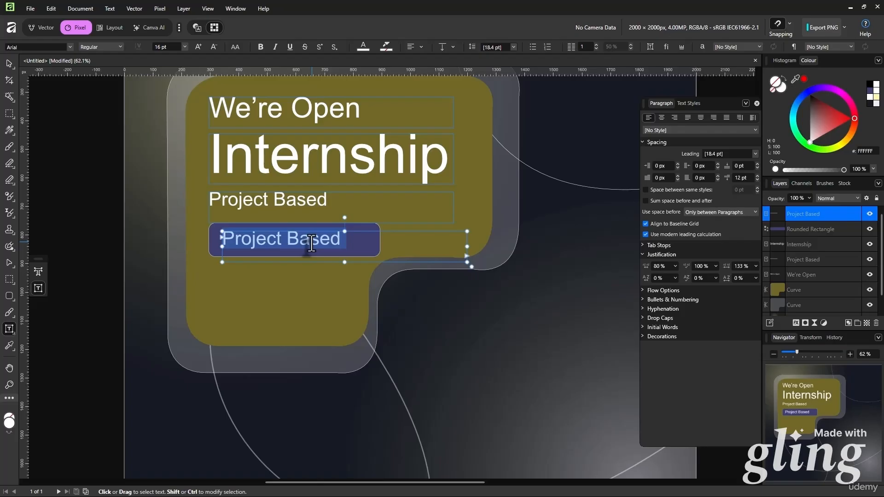
text(Mid Level 3d Artist)
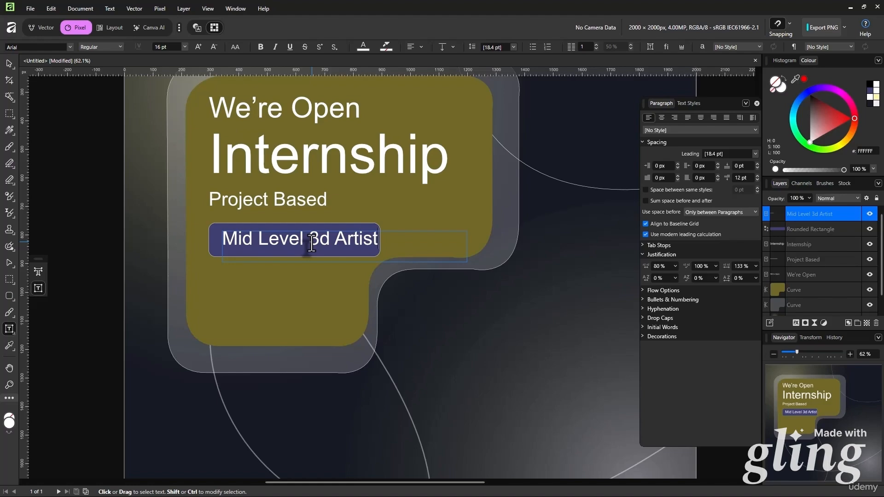
key(Escape)
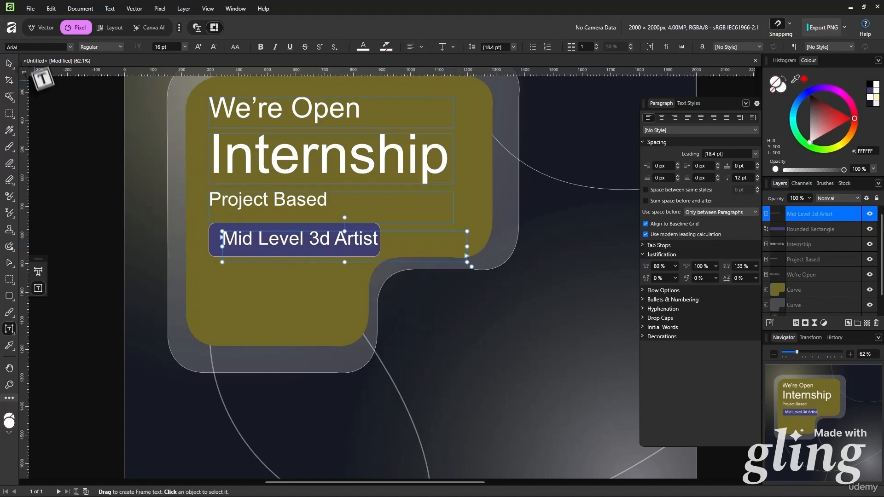
click(8, 63)
key(Escape)
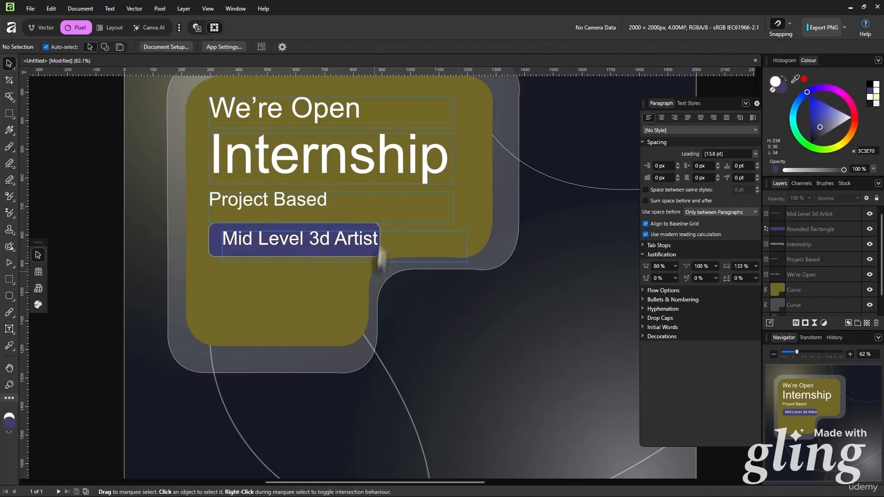
Step: Extend the blue button's right side to leave even padding around "Mid Level 3d Artist" and deselect it
click(377, 227)
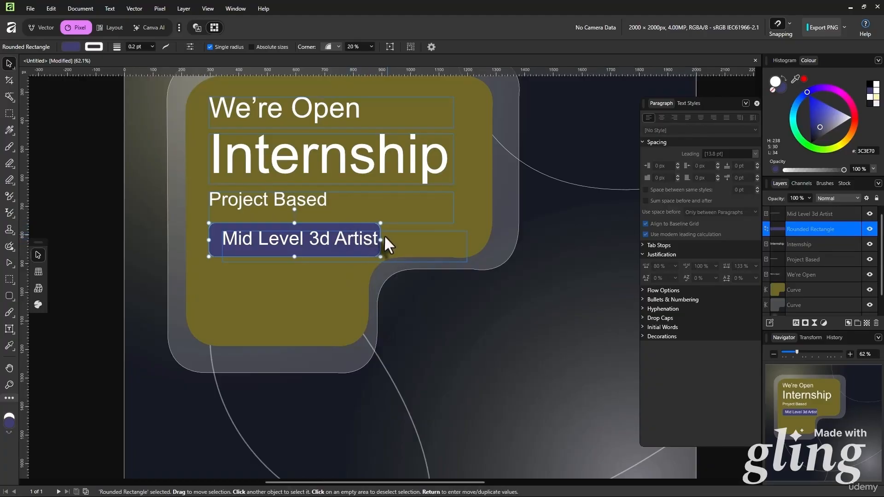
drag(382, 239, 397, 239)
click(444, 311)
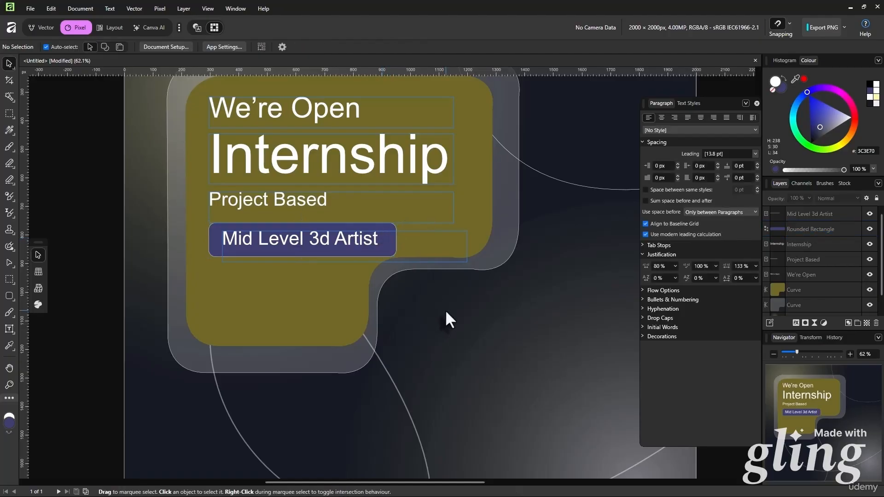
scroll(440, 258, down, 1)
scroll(438, 272, up, 2)
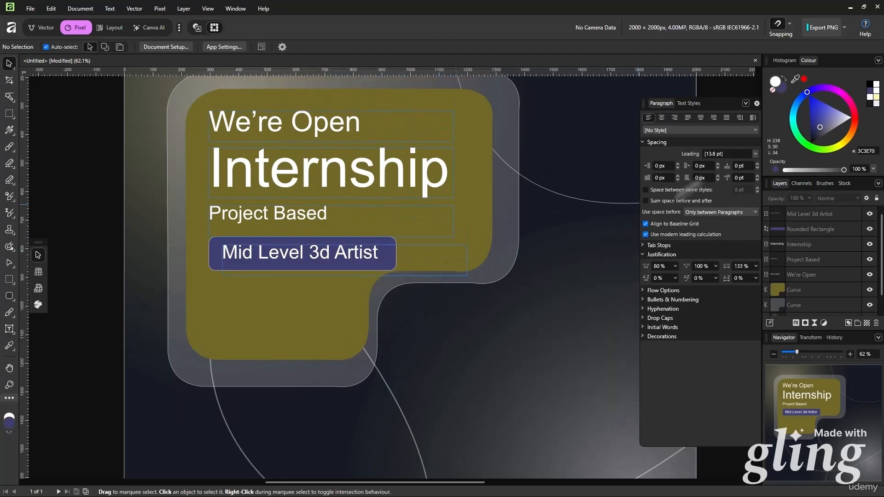
click(745, 103)
click(449, 325)
scroll(416, 327, right, 1)
scroll(415, 326, down, 2)
scroll(415, 325, down, 3)
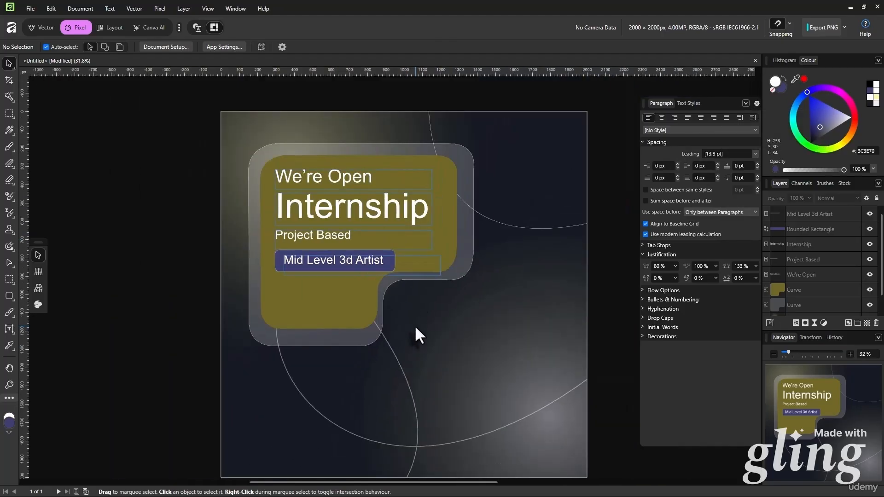
scroll(404, 304, up, 3)
scroll(405, 304, up, 1)
scroll(404, 304, up, 1)
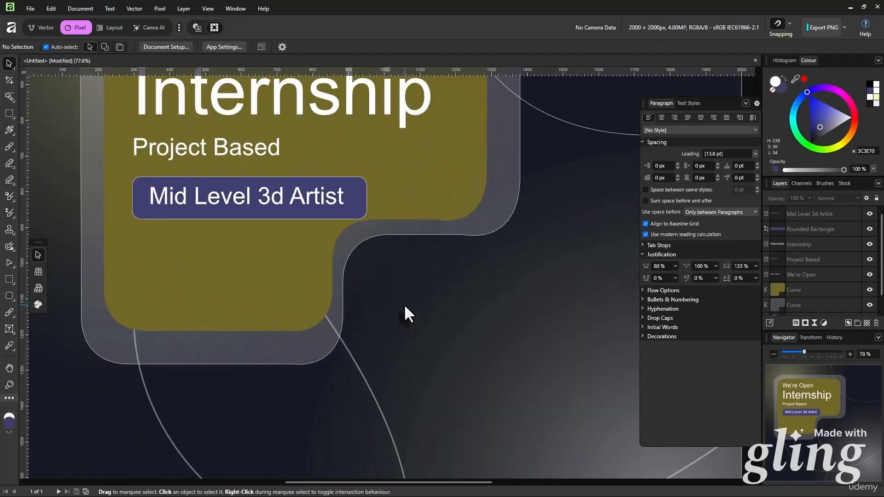
scroll(404, 304, down, 2)
scroll(404, 304, up, 1)
scroll(407, 301, up, 1)
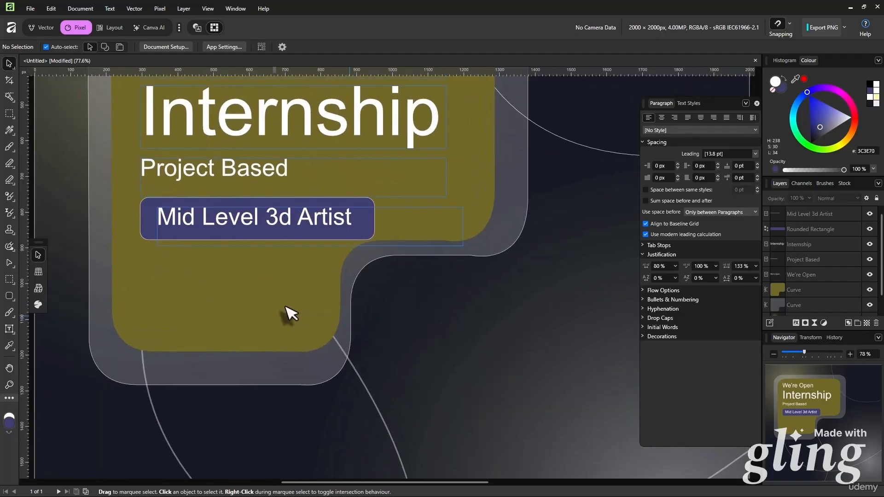
click(285, 307)
scroll(392, 317, down, 2)
scroll(393, 316, up, 1)
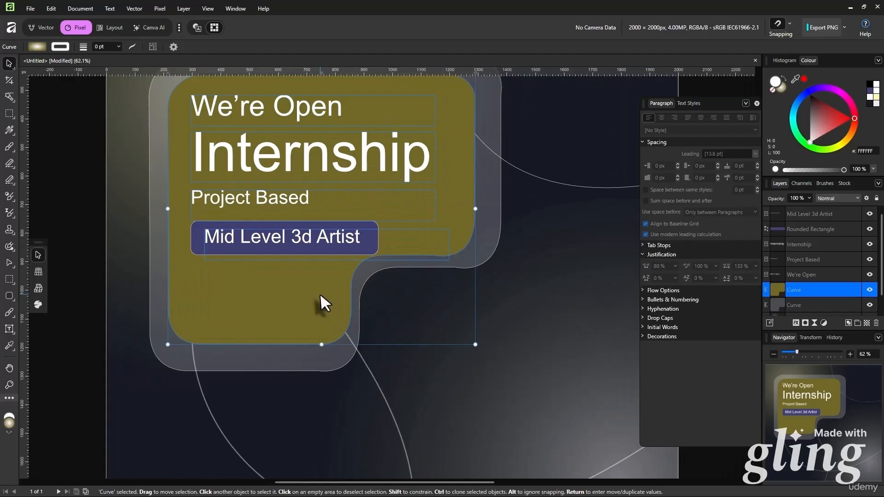
click(383, 373)
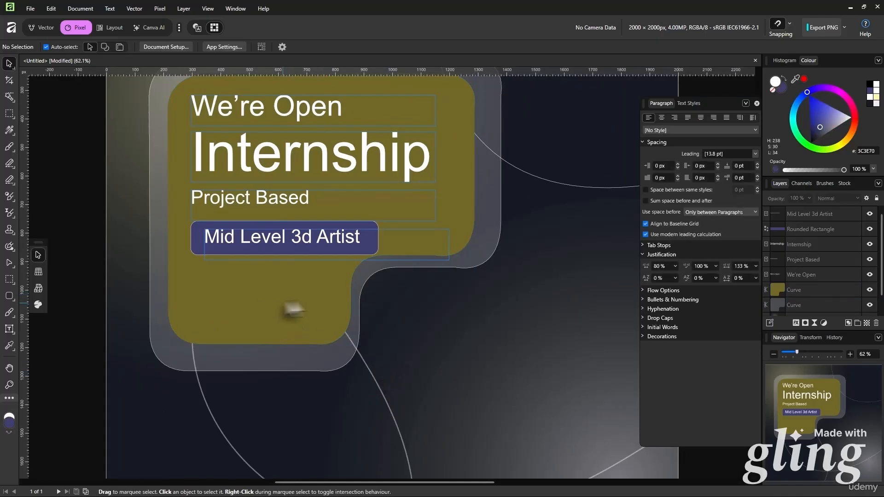
Step: Duplicate "Project Based" below the blue button and replace the copy's text with "Remote/Hybrid Work Flexibility"
click(268, 200)
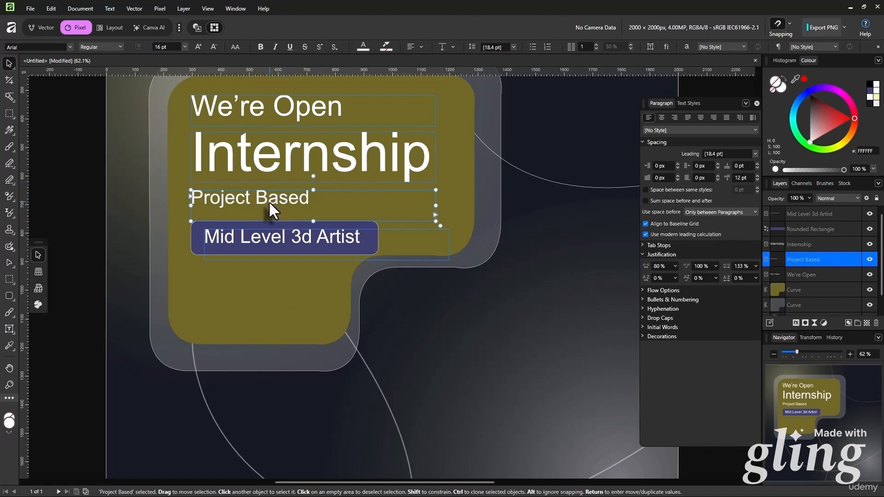
drag(269, 200, 272, 287)
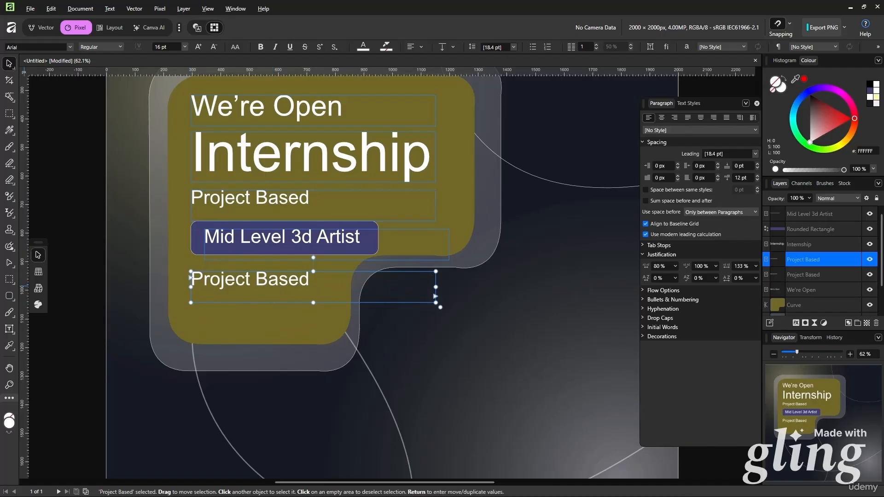
key(ctrl+a)
key(ctrl+c)
double_click(257, 289)
key(ctrl+a)
key(ctrl+v)
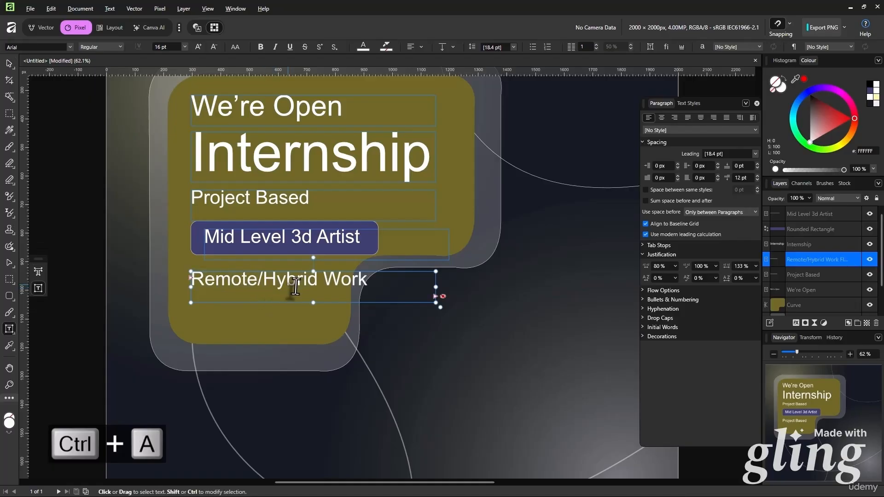
Step: Narrow and lengthen the "Remote/Hybrid Work Flexibility" frame and paste "Competitive Salary" as a further paragraph below
drag(436, 301, 323, 303)
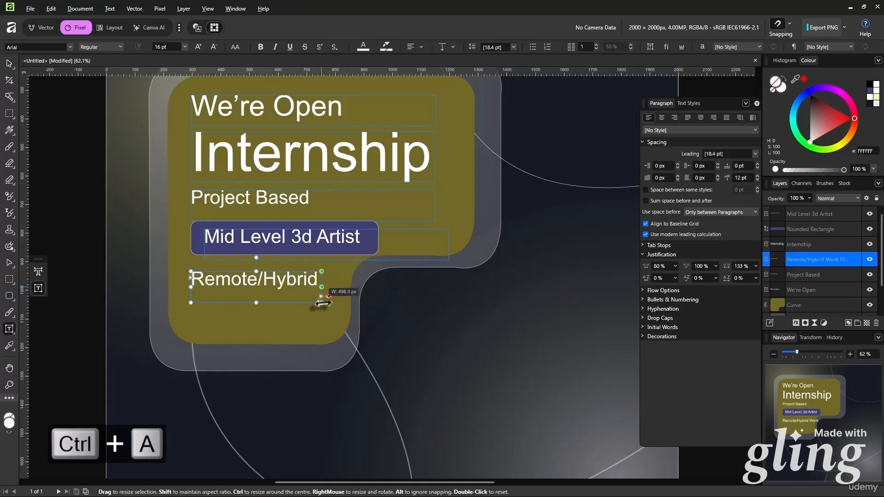
drag(256, 303, 256, 341)
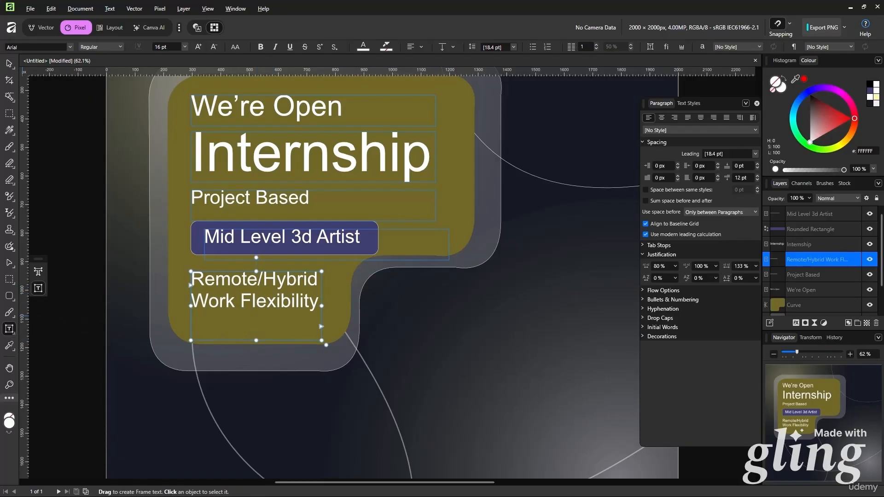
key(ctrl+c)
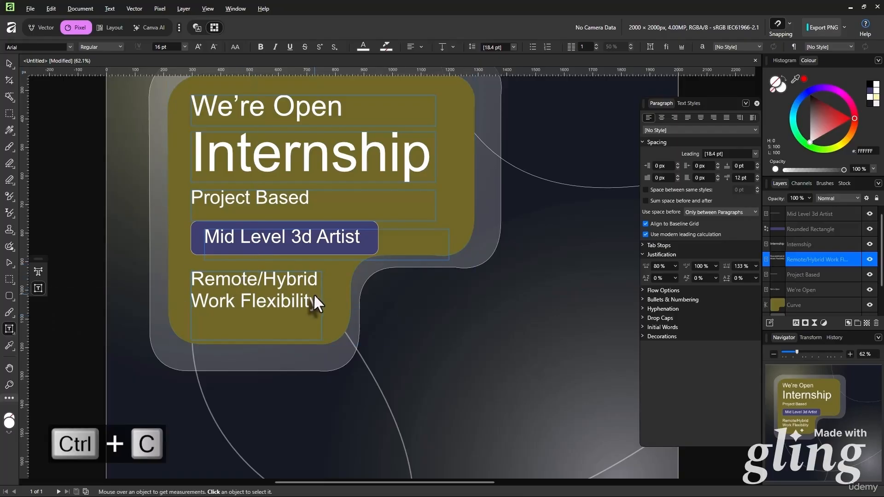
key(ctrl+v)
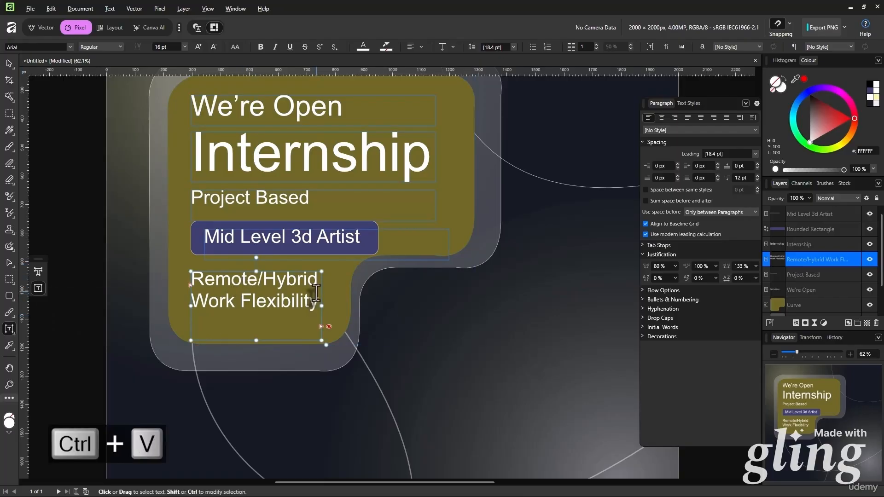
drag(258, 344, 257, 398)
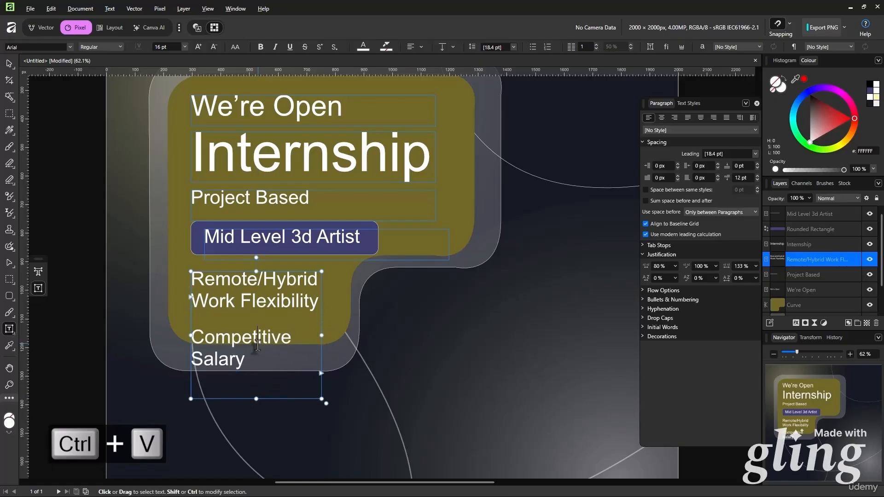
Step: Remove the blank line between "Work Flexibility" and "Competitive Salary"
click(259, 317)
key(ctrl+z)
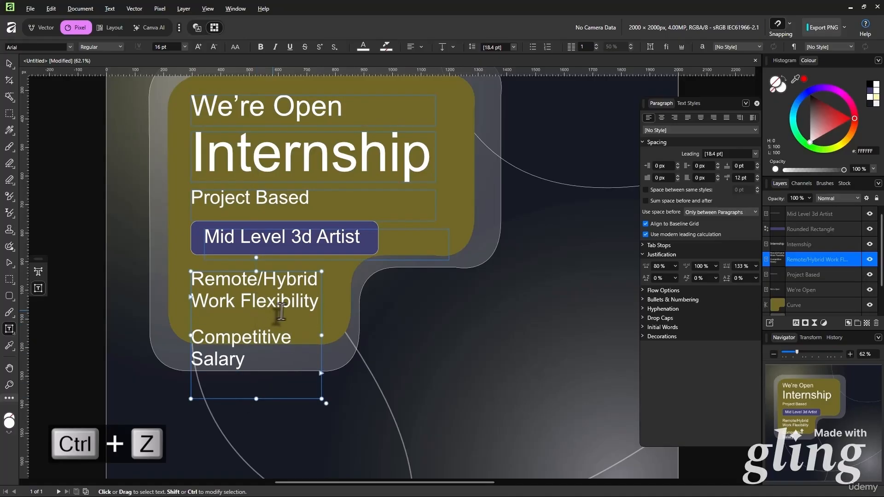
key(Delete)
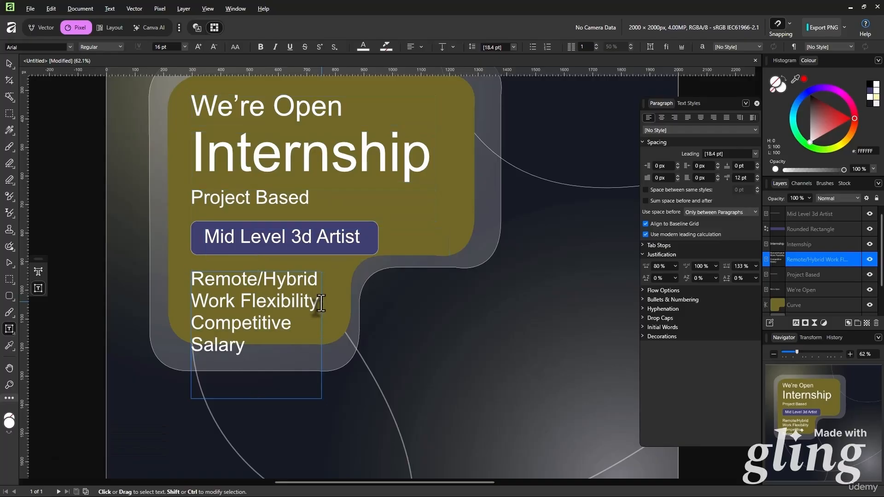
Step: Set all the text below the blue button to 12 pt, shorten its frame to fit inside the olive shape and deselect it
key(ctrl+a)
click(284, 285)
key(ctrl+a)
scroll(159, 47, down, 3)
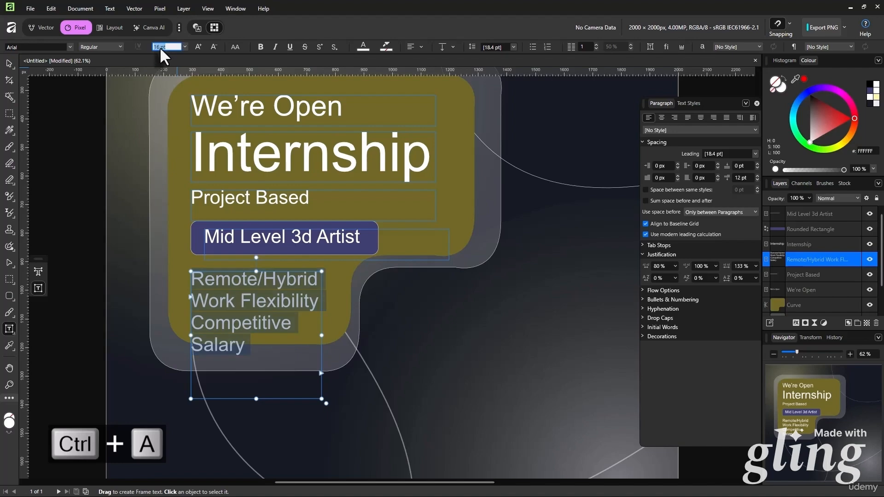
scroll(159, 46, down, 1)
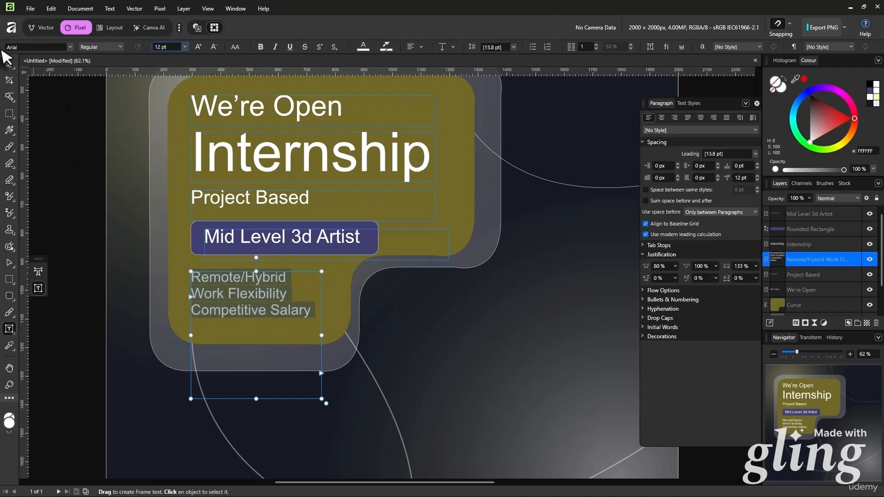
click(9, 63)
click(391, 334)
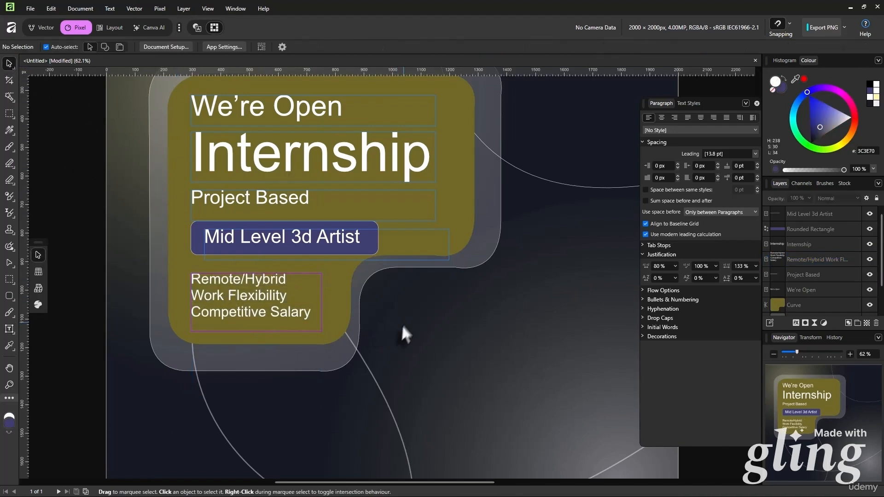
scroll(322, 345, down, 4)
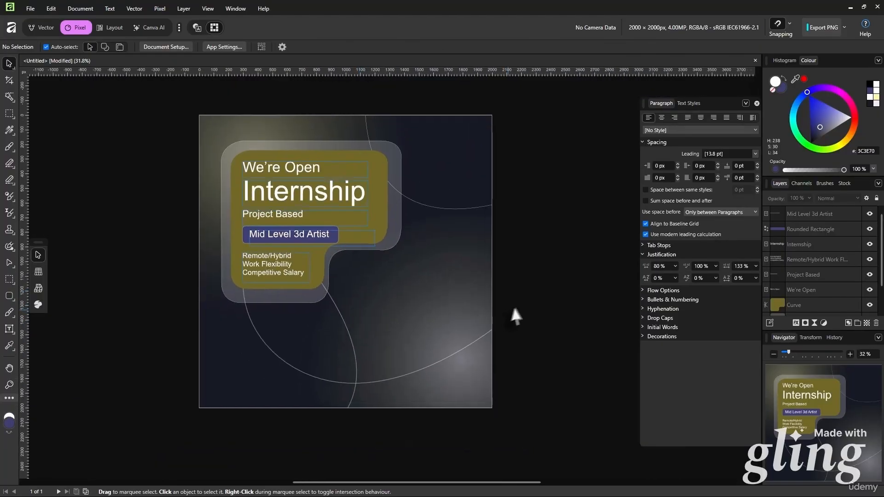
scroll(529, 302, up, 2)
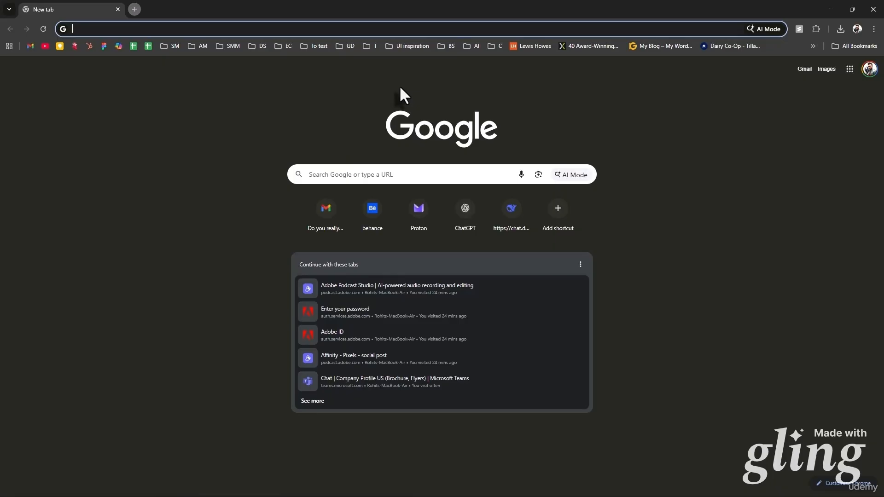
Step: Search Google Images for "3d artist" and filter the results to transparent images
text(3d arrtist)
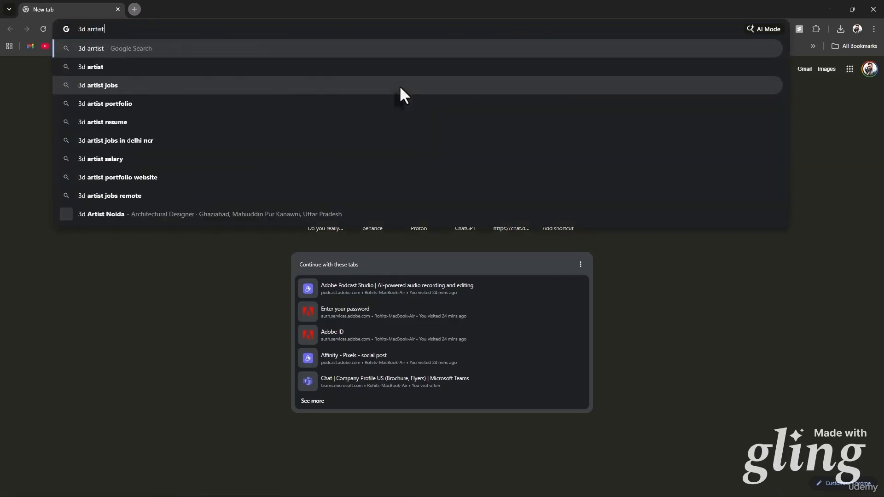
key(Return)
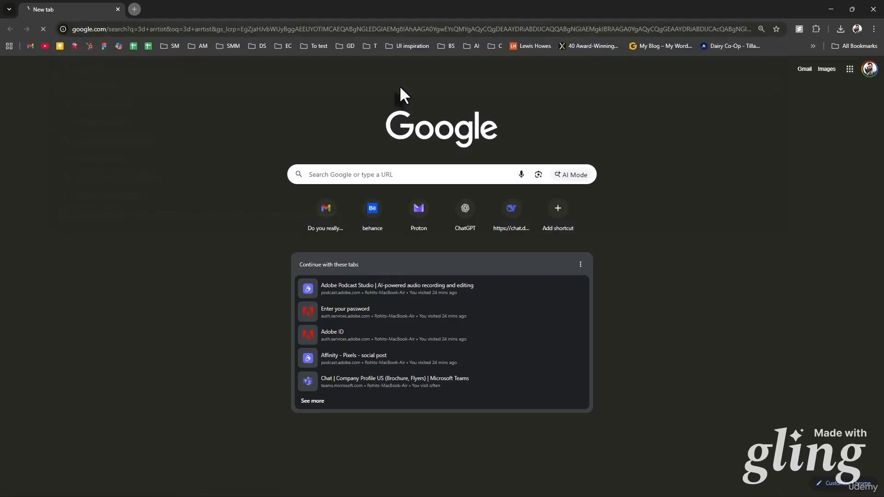
click(206, 115)
click(172, 93)
click(478, 93)
mouse_move(527, 127)
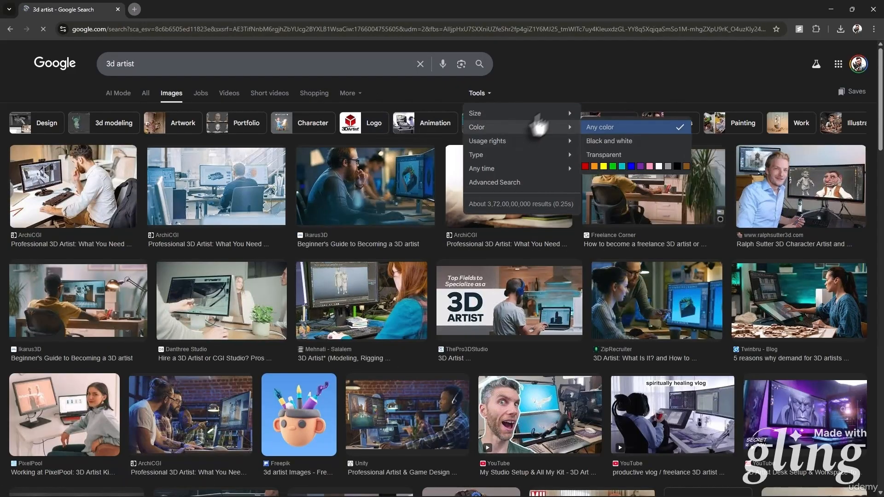
click(602, 155)
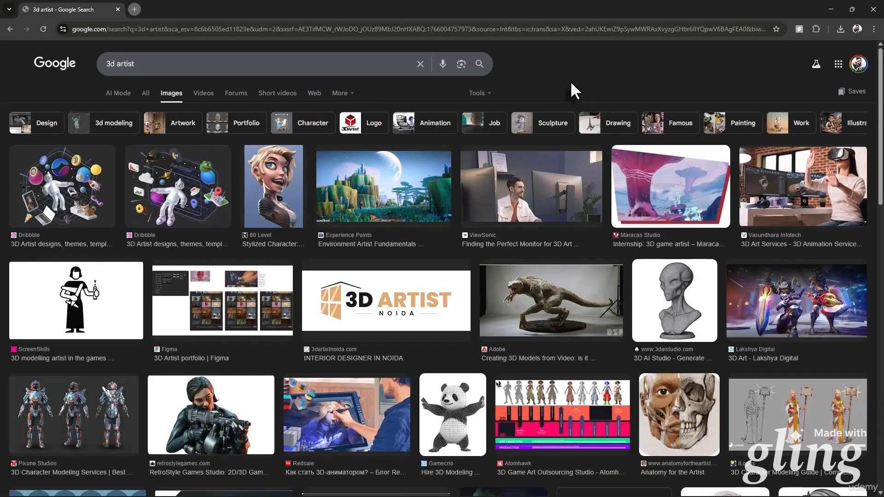
Step: Find the cut-out picture of two standing 3D artist figures and place it in the lower right half of the Affinity post
scroll(570, 81, down, 4)
scroll(573, 92, down, 2)
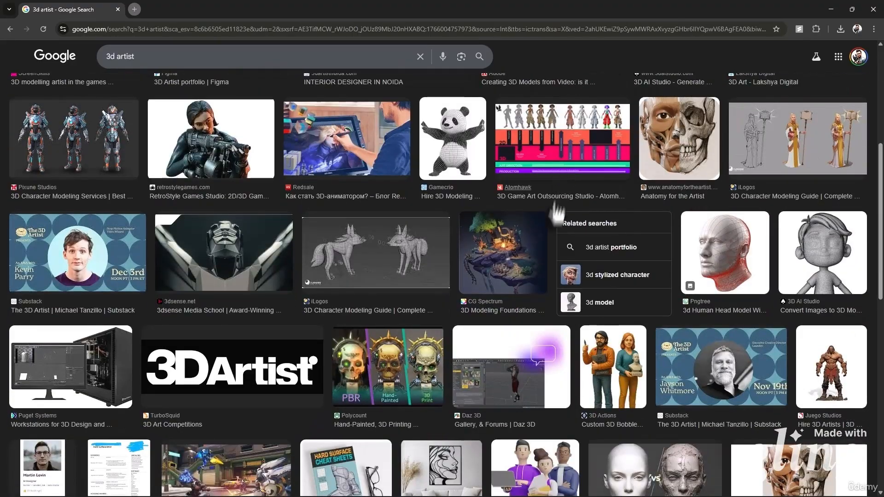
click(618, 357)
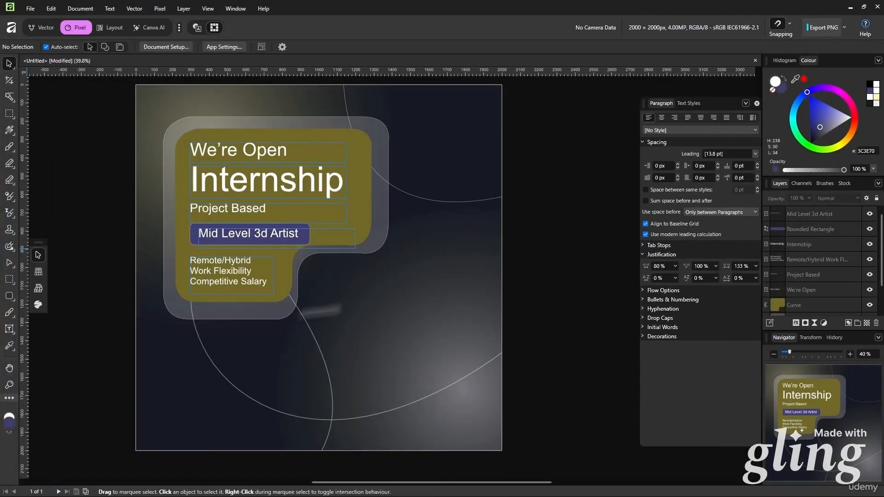
drag(322, 310, 381, 292)
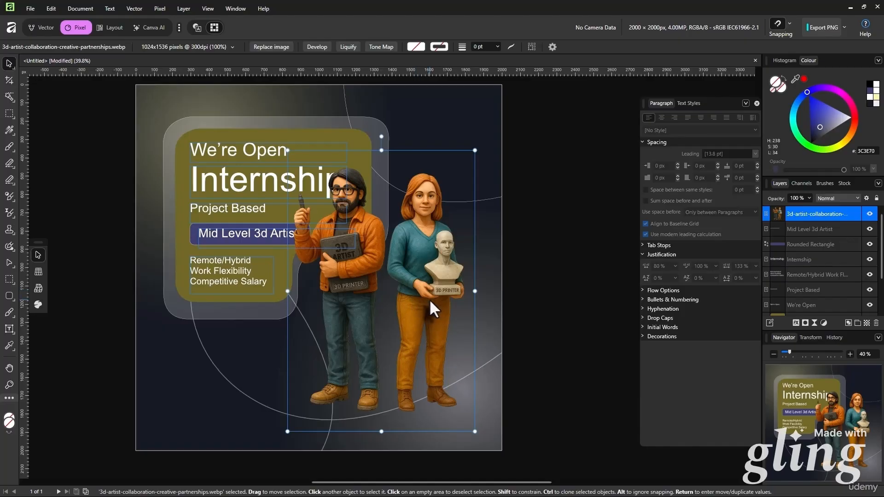
Step: Enlarge the artist figures image to about 123%, reposition it so the legs run past the post's lower edge, and deselect it
key(w)
scroll(543, 262, down, 2)
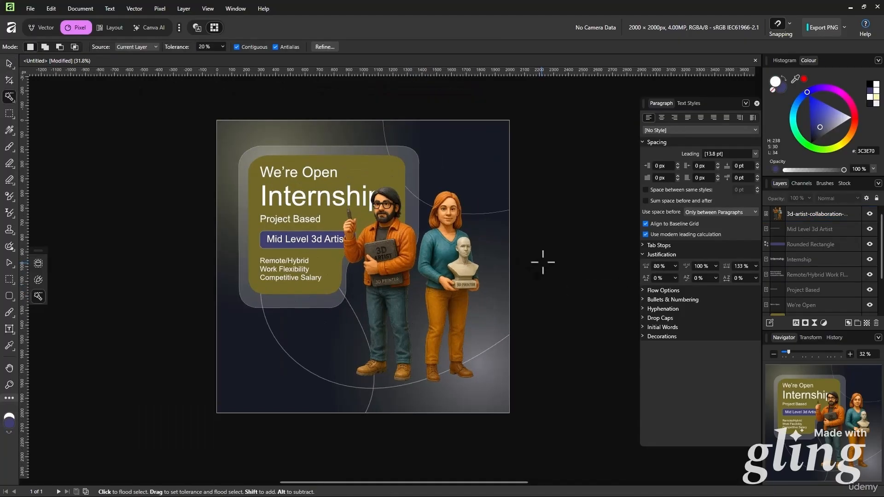
click(9, 63)
drag(487, 399, 530, 451)
drag(469, 371, 476, 381)
click(556, 345)
click(490, 286)
key(Escape)
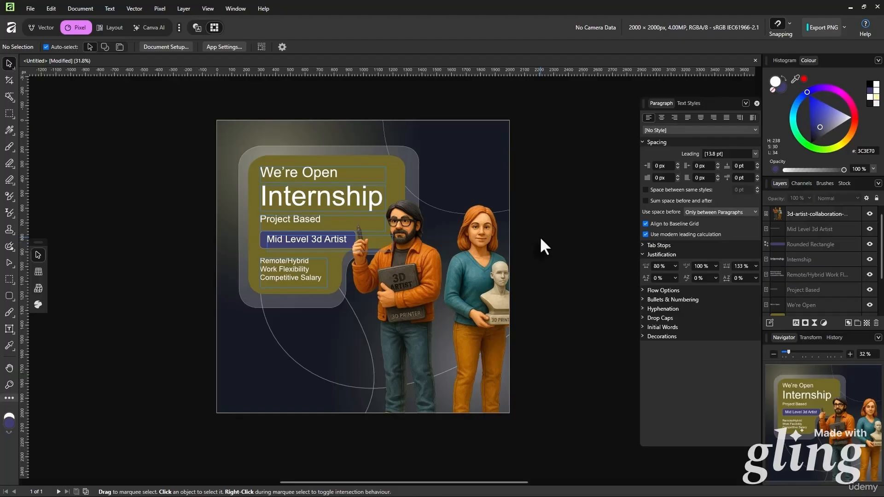
Step: Move the olive card with its border and text toward the post's upper left corner and enlarge the artist figures to about 130%
drag(232, 106, 300, 361)
drag(303, 286, 298, 276)
click(464, 252)
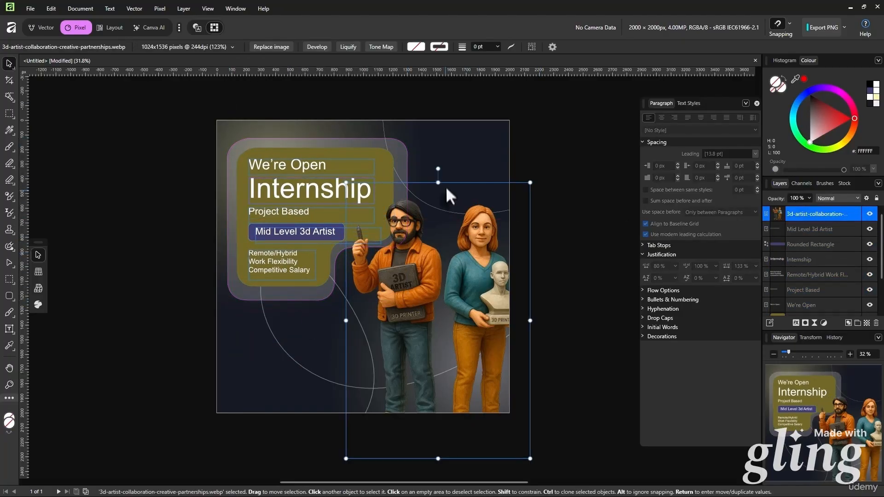
drag(437, 182, 438, 167)
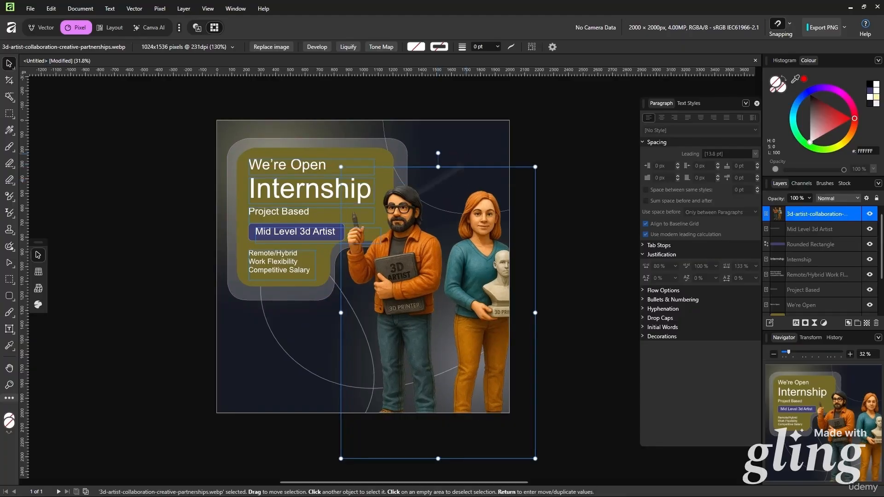
Step: Examine how the bearded figure overlaps the olive card and how close he stands to the job-title button and benefits text
scroll(305, 251, up, 2)
click(343, 269)
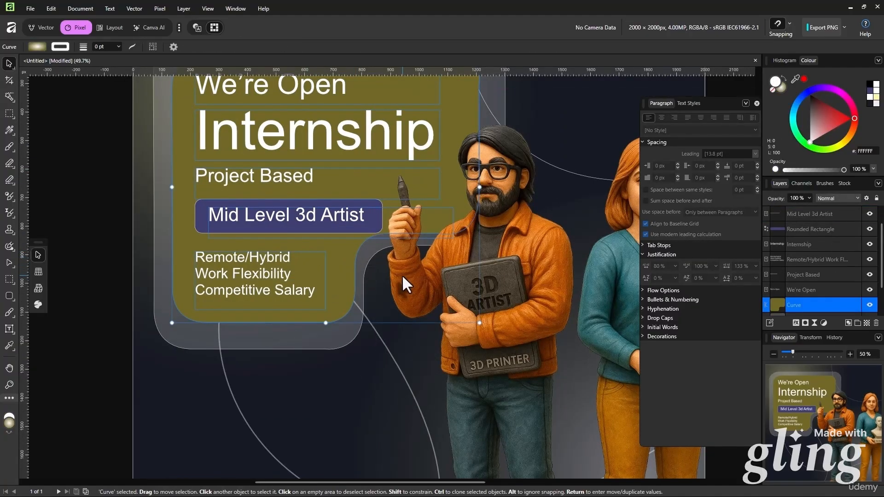
scroll(338, 231, down, 1)
scroll(338, 229, up, 2)
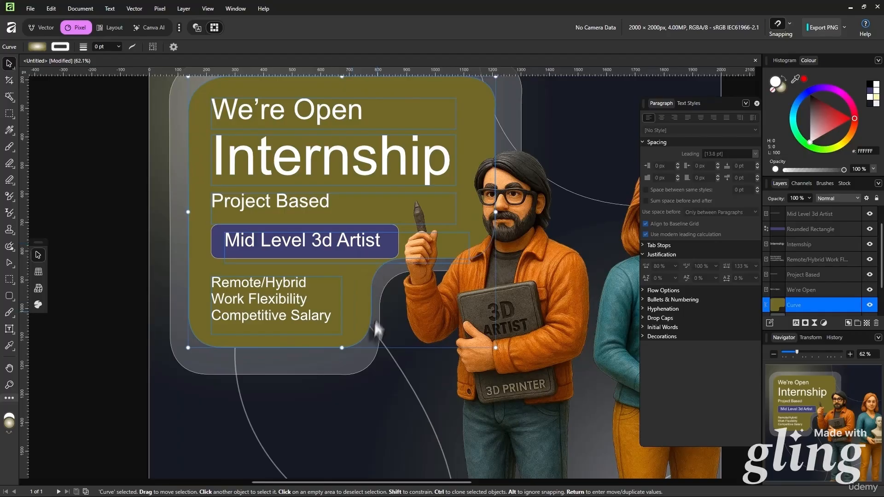
scroll(374, 316, down, 2)
click(339, 297)
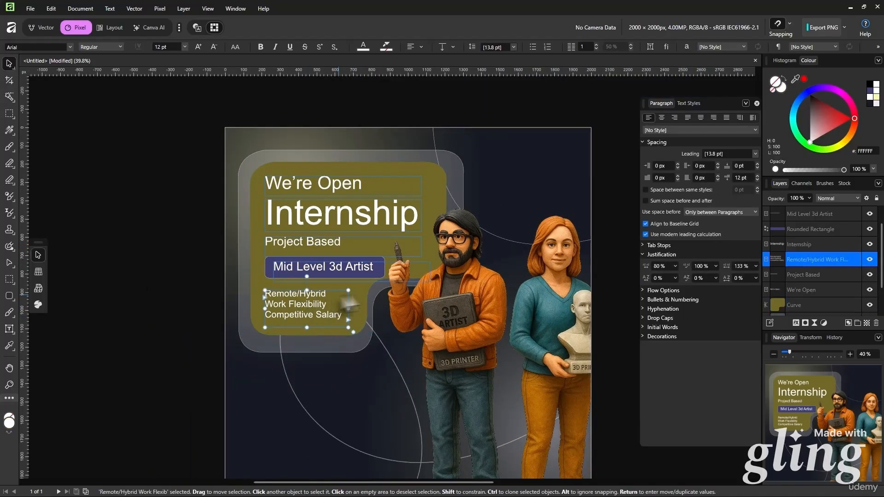
scroll(368, 385, down, 1)
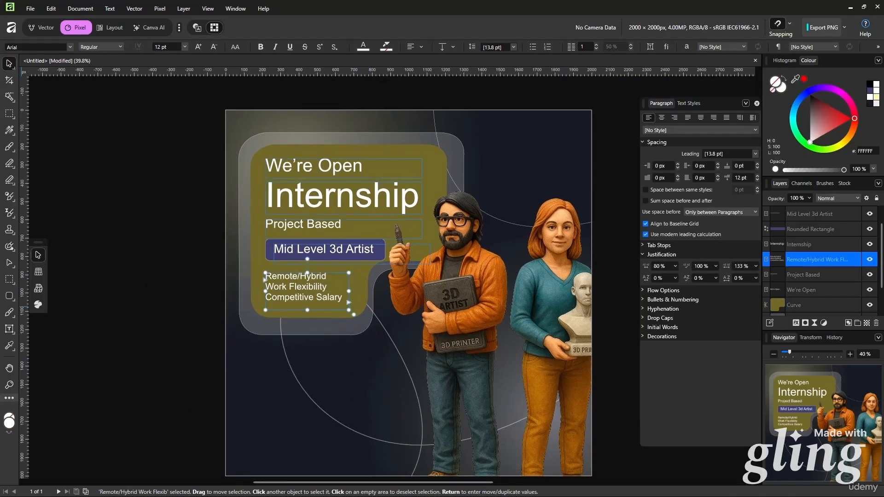
key(alt+Tab)
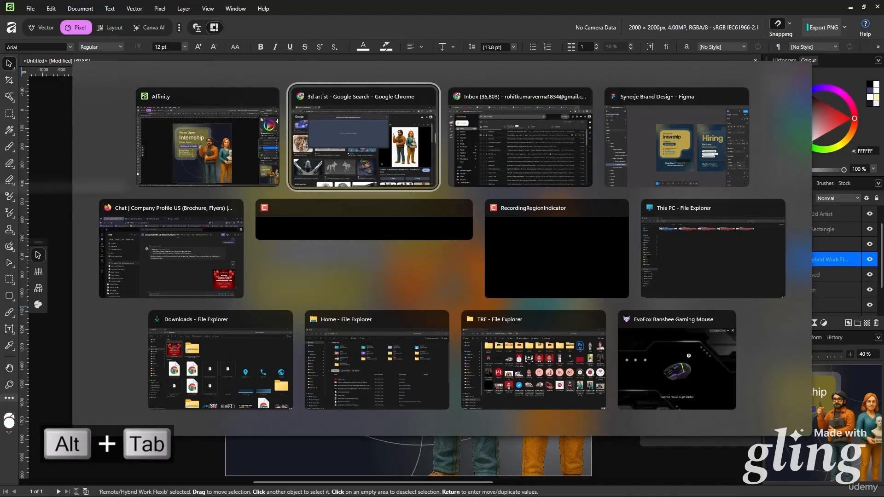
key(Escape)
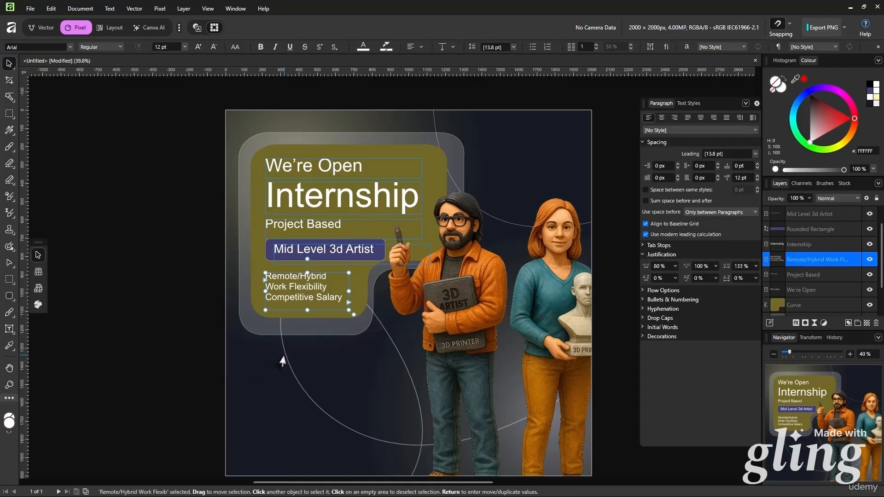
click(362, 358)
scroll(388, 337, down, 2)
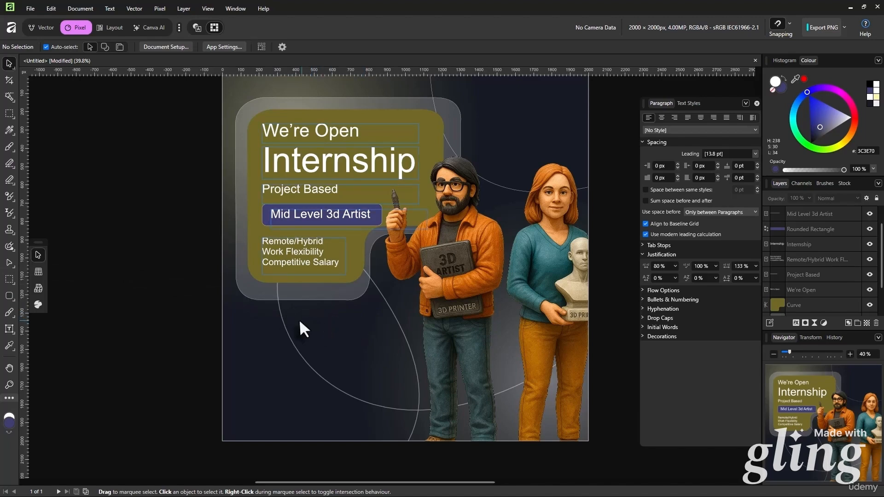
Step: Duplicate the blue "Mid Level 3d Artist" button with its text and place the copy in the empty area below the card
click(368, 222)
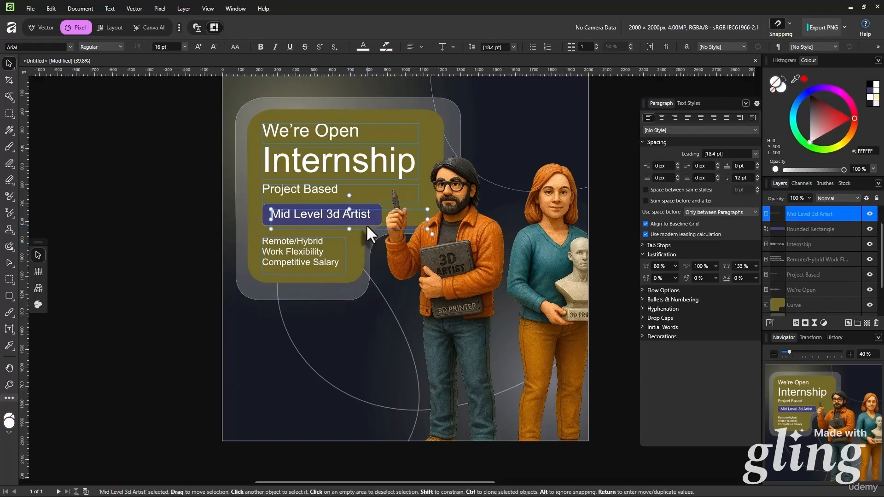
shift+click(264, 212)
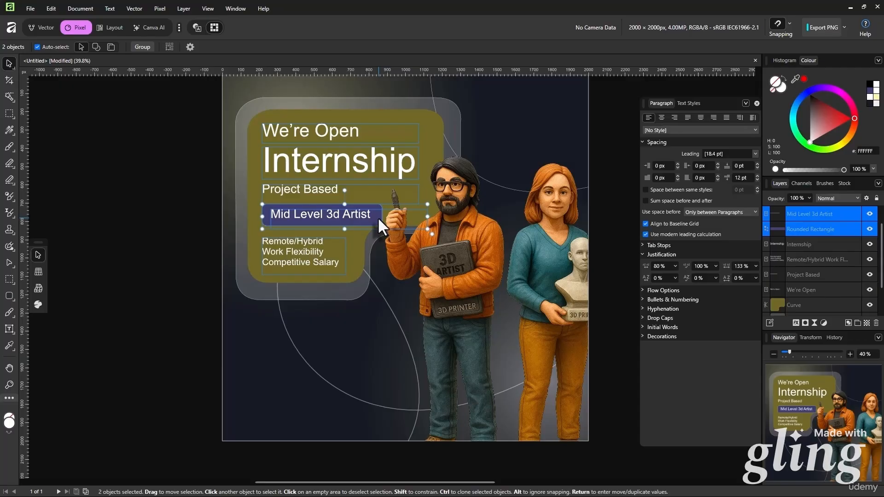
key(ctrl+c)
key(ctrl+v)
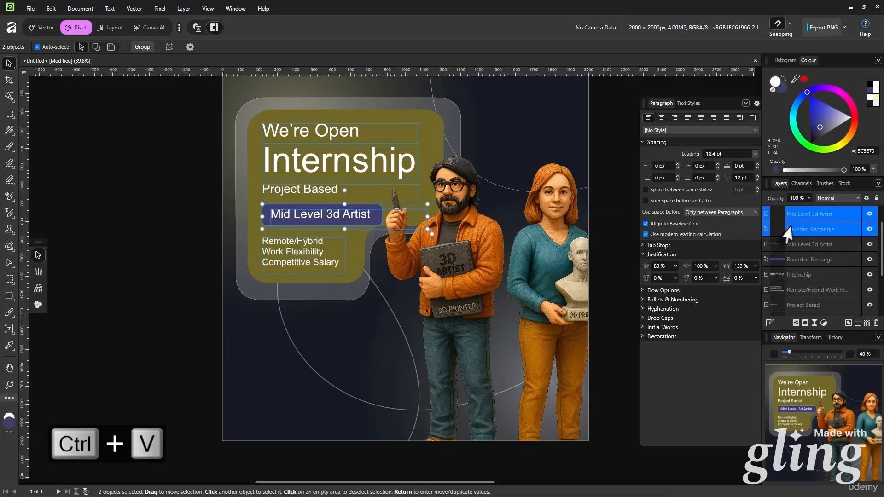
drag(368, 213, 333, 339)
Step: Change the fill of the copied button's rounded rectangle to yellow-green A7A431
scroll(369, 338, up, 4)
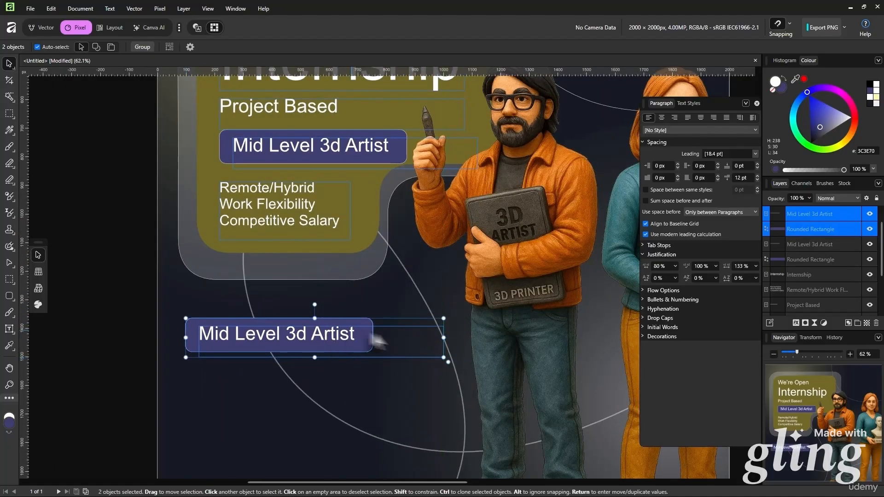
double_click(369, 349)
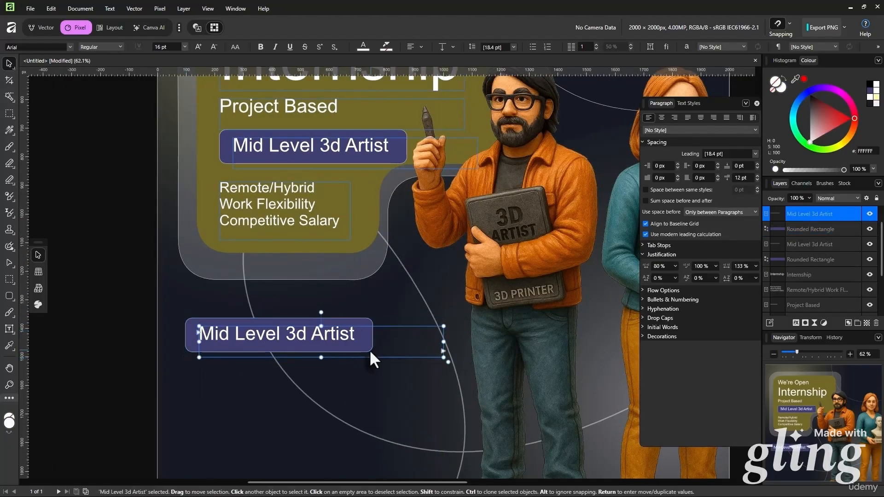
click(9, 64)
click(115, 217)
click(365, 326)
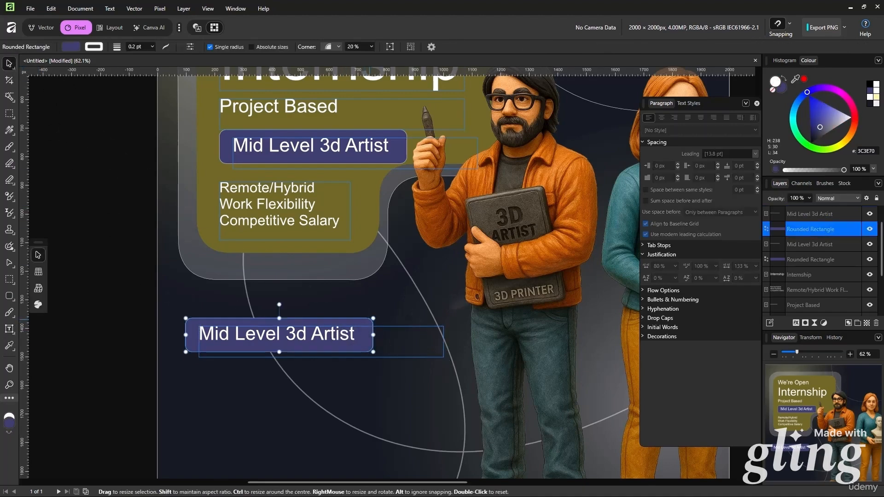
click(822, 147)
mouse_move(830, 137)
mouse_down()
mouse_move(833, 146)
mouse_move(828, 120)
mouse_up()
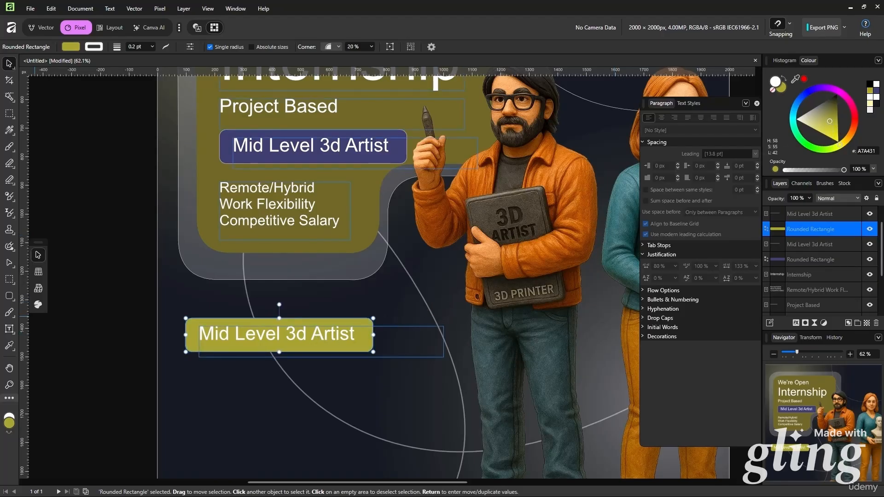
Step: Replace the text on the yellow-green button with "Health & Wellness"
key(ctrl+v)
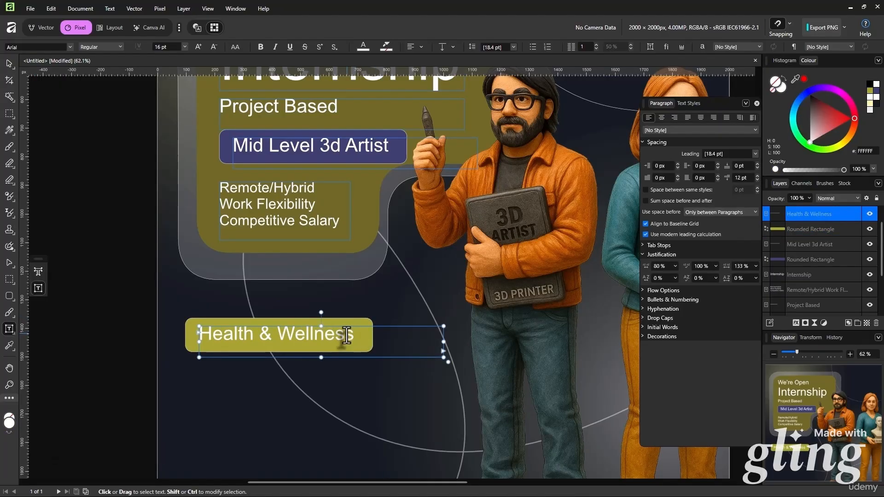
click(9, 63)
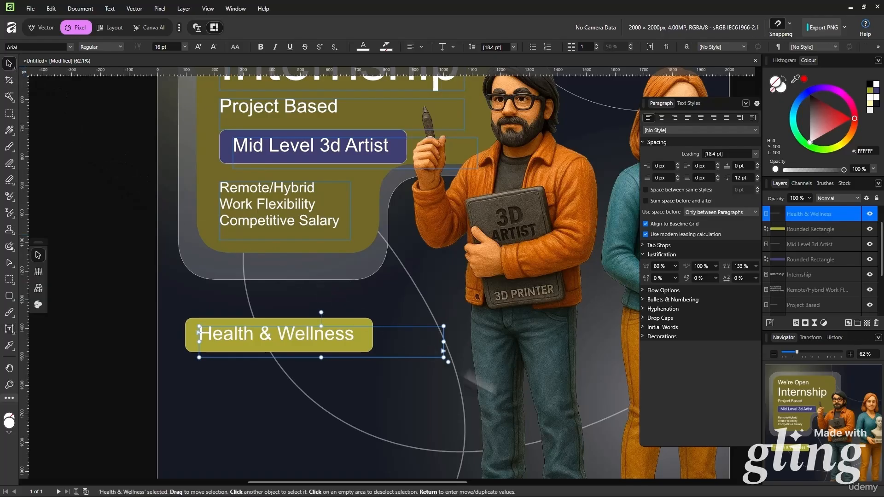
Step: Shorten the "Health & Wellness" text frame, center it vertically on its button, and move both up just below the card
drag(445, 358, 388, 345)
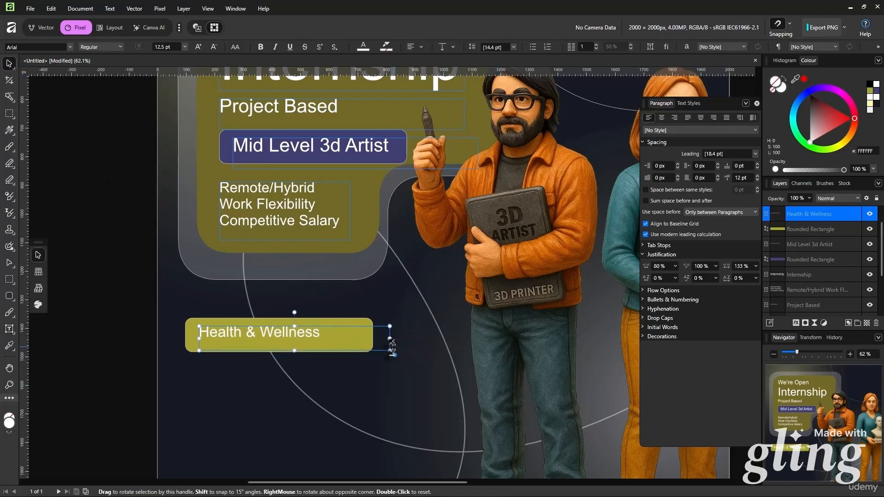
key(ctrl+z)
drag(326, 353, 323, 344)
drag(367, 370, 313, 333)
mouse_move(348, 372)
mouse_down()
mouse_move(361, 297)
mouse_move(354, 331)
mouse_up()
drag(356, 289, 357, 269)
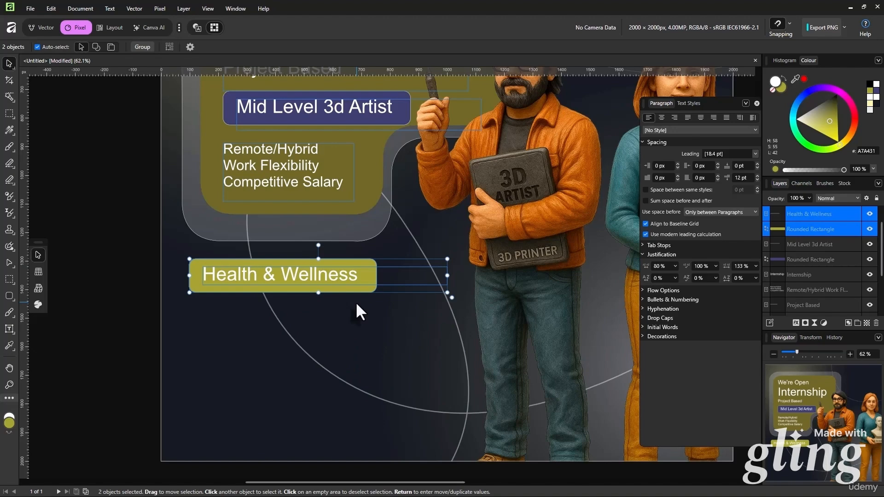
Step: Duplicate the "Health & Wellness" button with its text twice, stacking the copies beneath the original
drag(317, 281, 345, 360)
click(390, 434)
drag(379, 331, 302, 402)
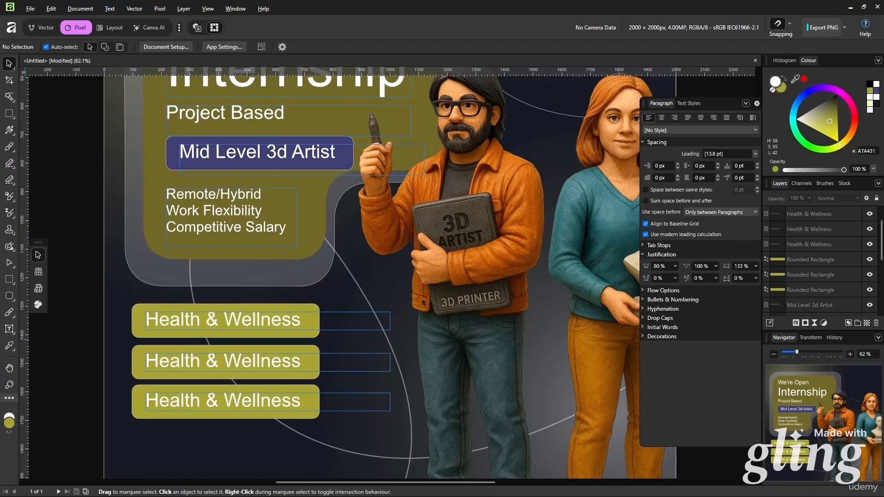
Step: Replace the text on the middle yellow-green button with "Health Insurance"
click(268, 361)
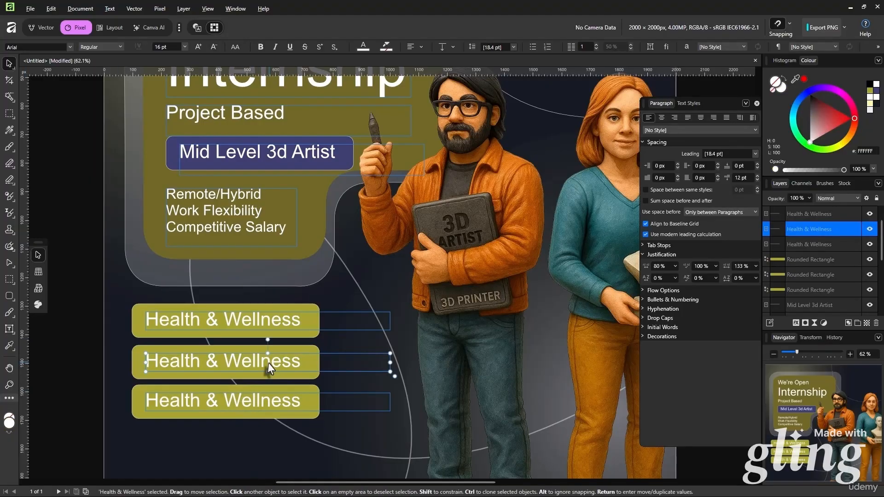
double_click(268, 362)
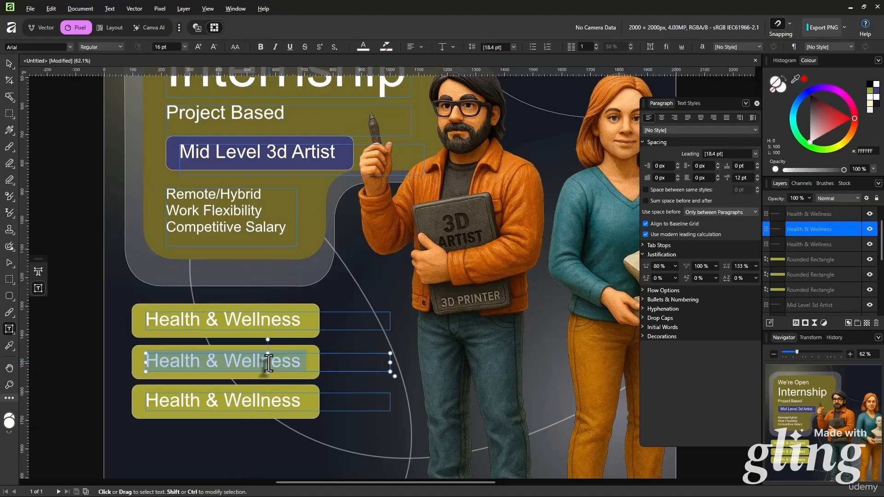
text(Hea)
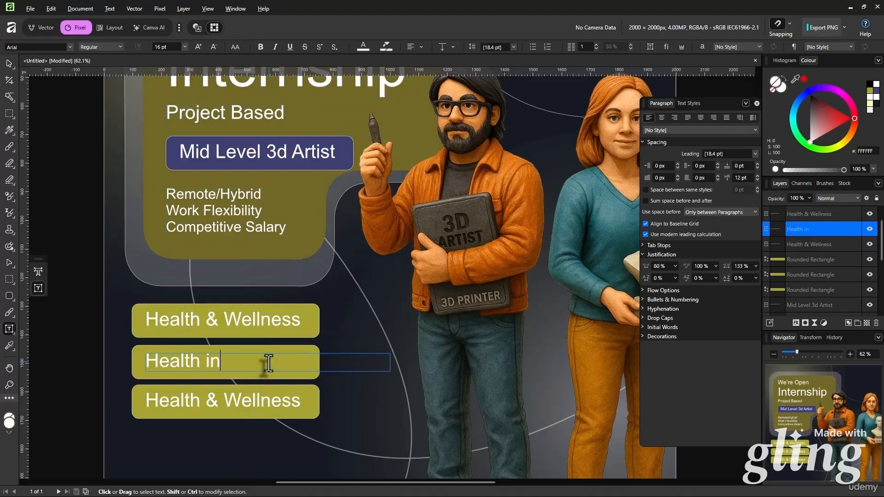
text(lth u)
key(BackSpace)
text(Insurance)
Step: Replace the text on the lowest yellow-green button with "Stock Options"
click(256, 401)
key(ctrl+a)
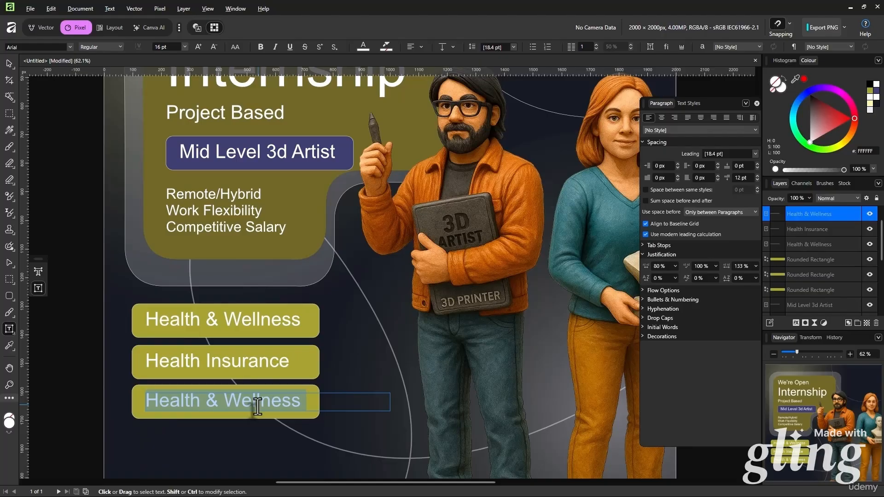
text(St)
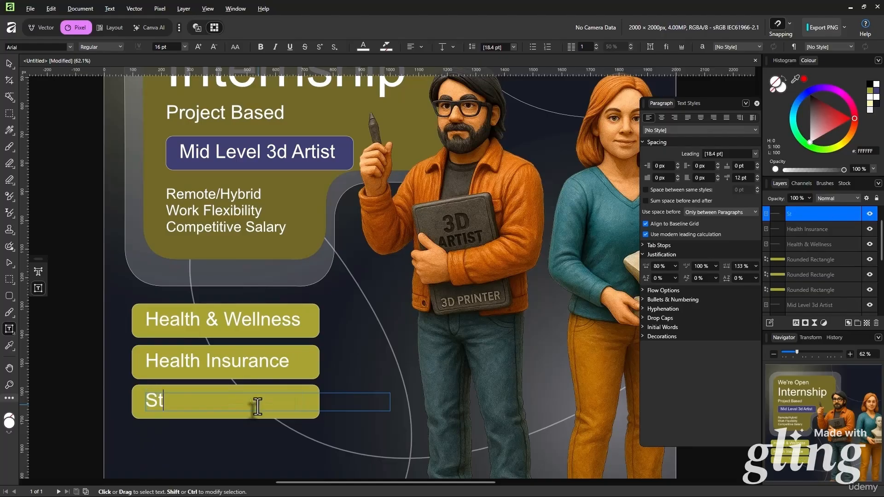
text(ock Options)
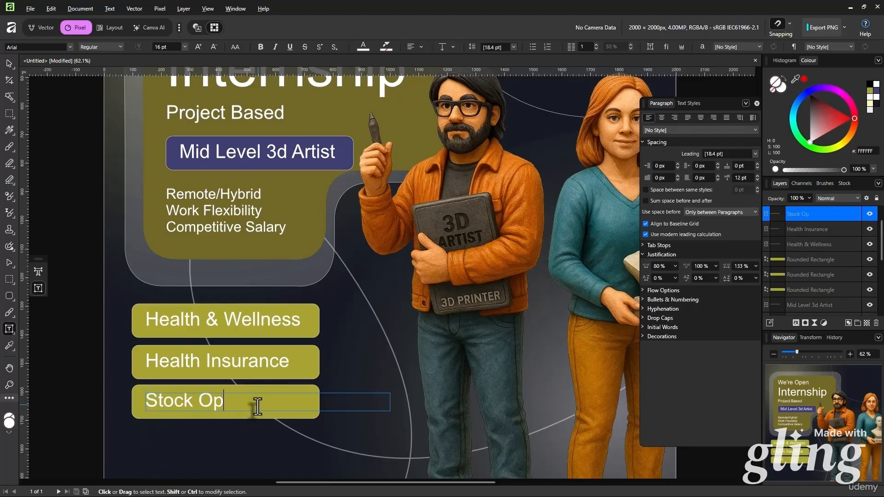
key(Escape)
Step: Examine the whole post with nothing selected and the object outlines hidden
scroll(265, 403, down, 1)
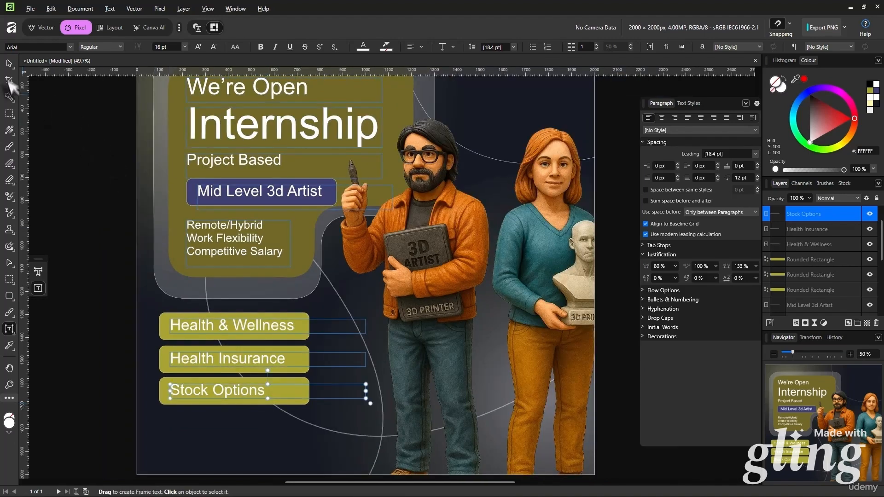
click(9, 64)
scroll(213, 260, down, 2)
click(386, 428)
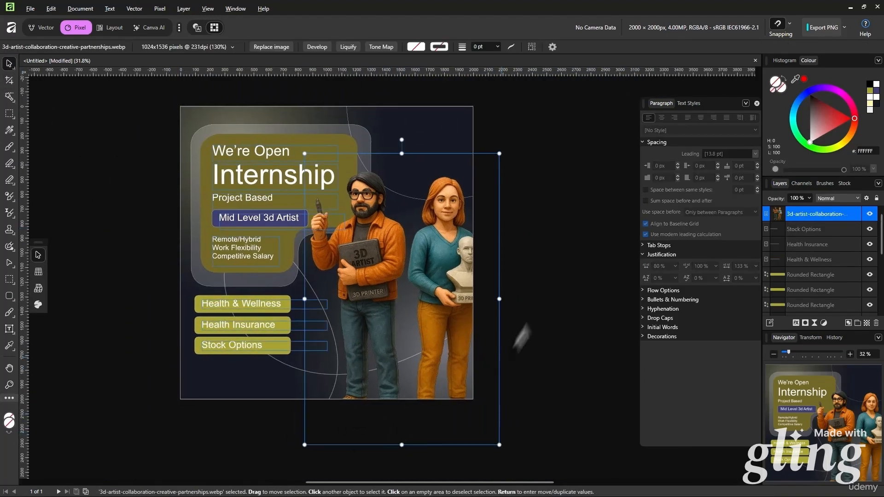
click(506, 351)
scroll(459, 339, up, 2)
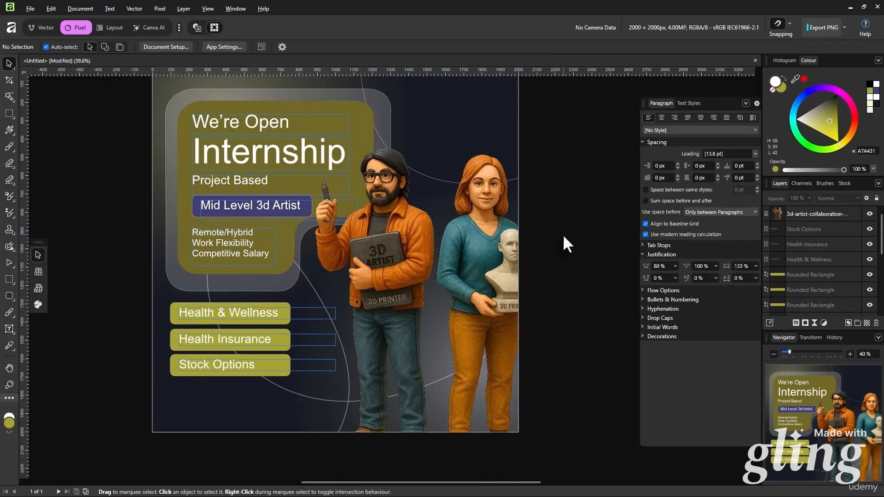
key(w)
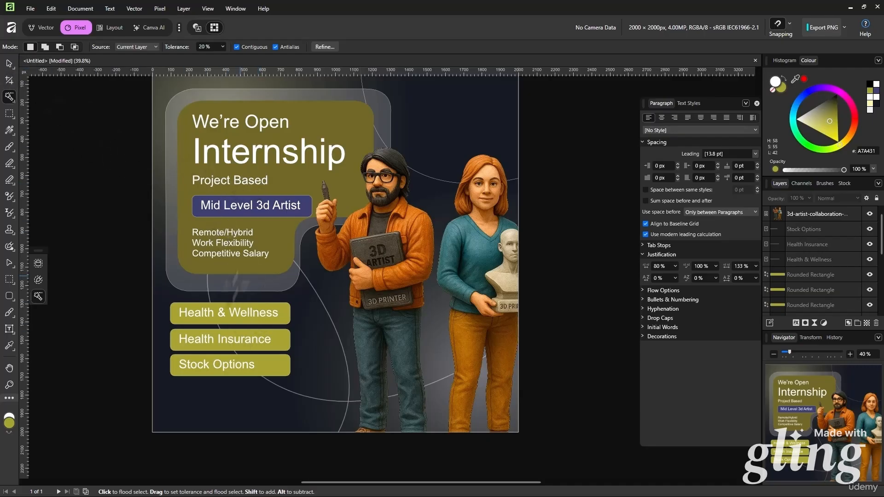
click(9, 63)
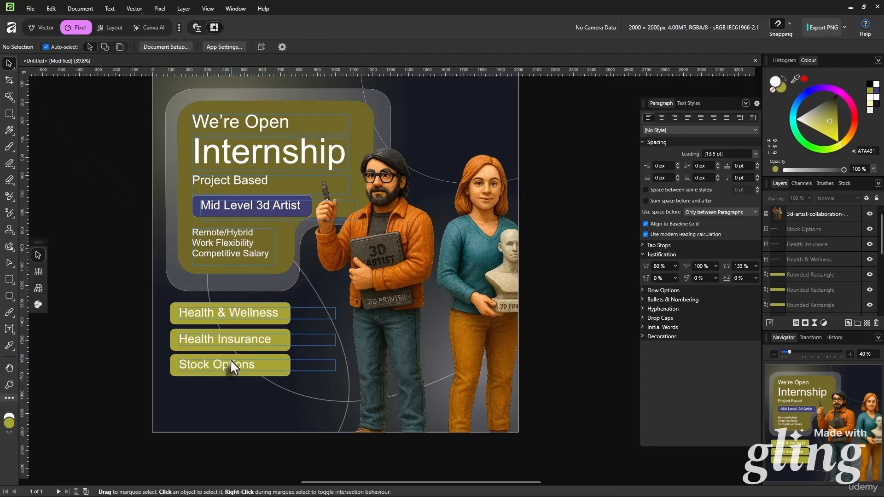
click(232, 362)
click(233, 368)
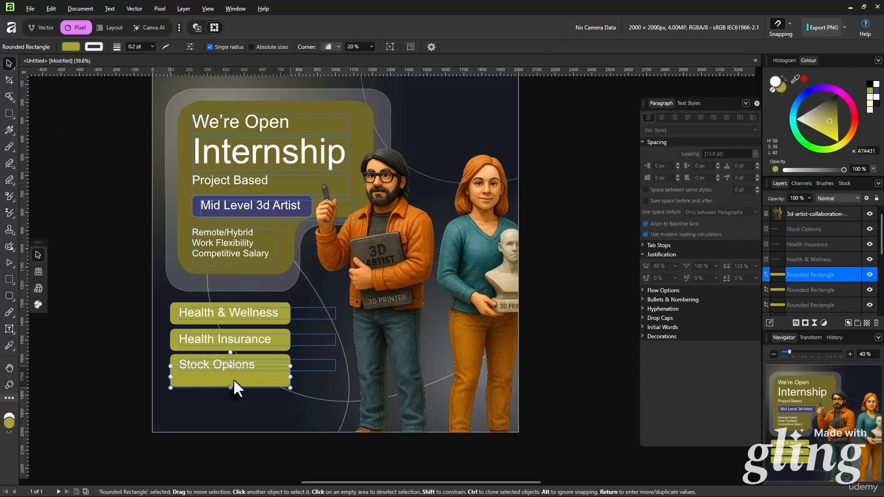
key(ctrl+z)
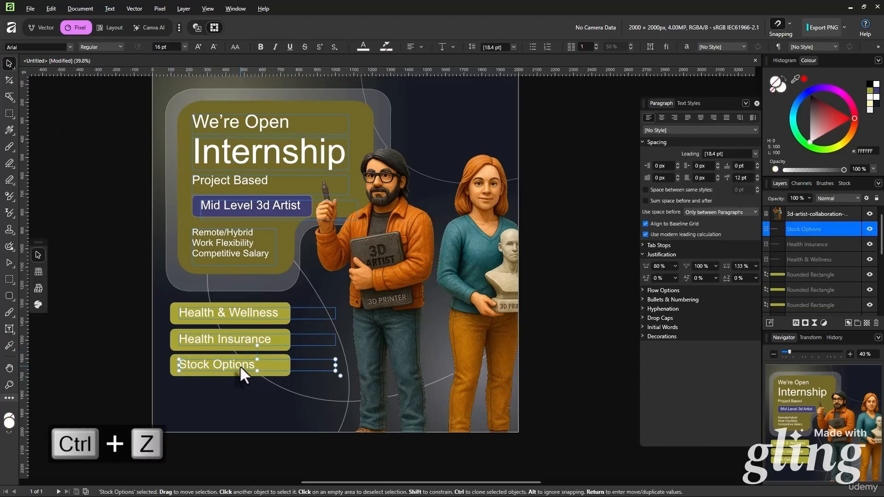
Step: Duplicate the "Stock Options" text straight down, placing the copy just below the button stack
drag(242, 364, 241, 391)
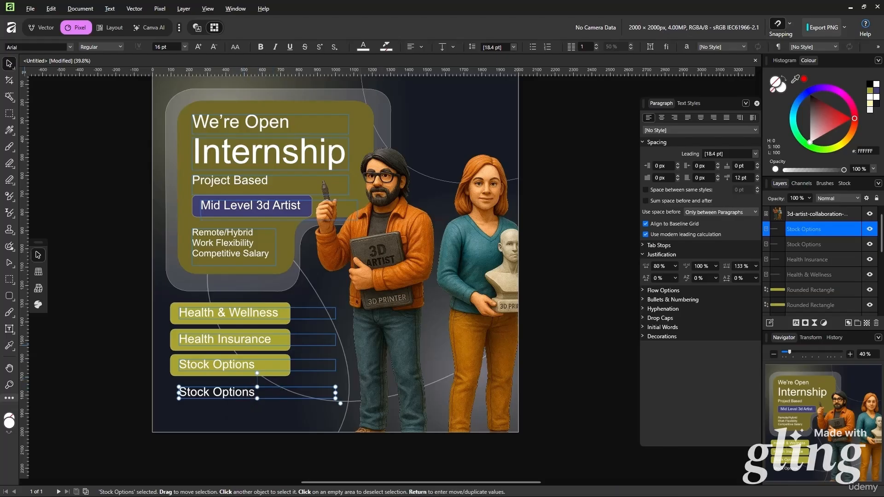
key(ctrl+c)
key(Escape)
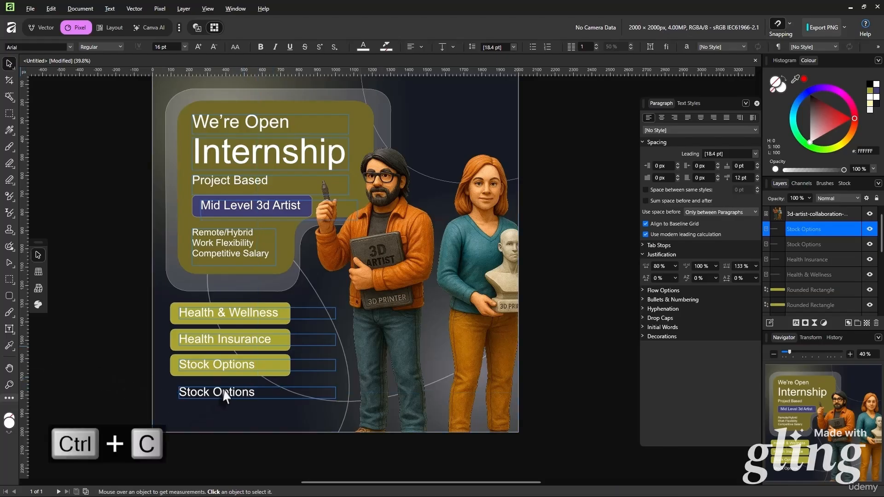
Step: Replace the copied text below the buttons with "Deadline 25, Aug, 25", tidying the gap and comma before the month
click(182, 418)
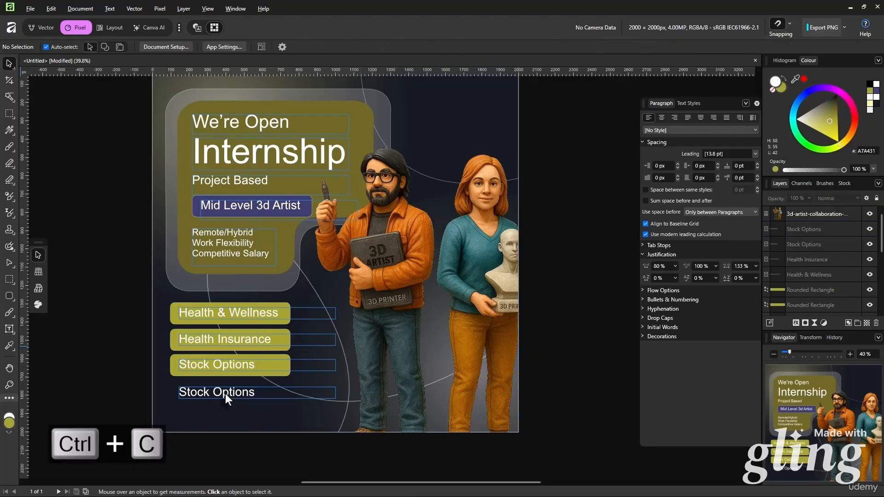
click(225, 393)
double_click(224, 393)
key(ctrl+a)
key(BackSpace)
key(ctrl+v)
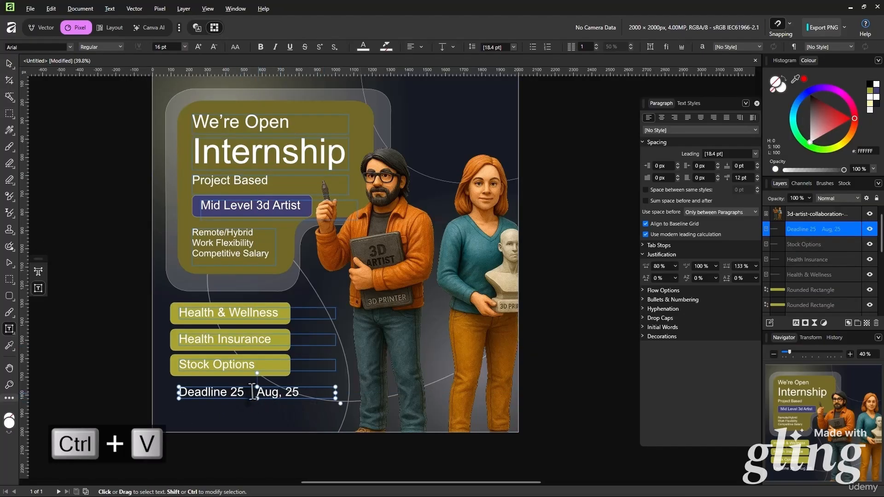
click(256, 393)
key(BackSpace)
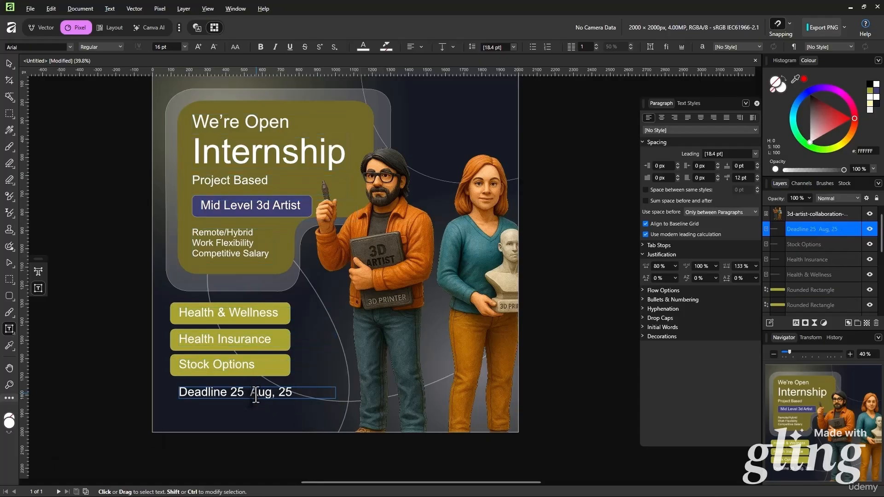
text(,)
key(Escape)
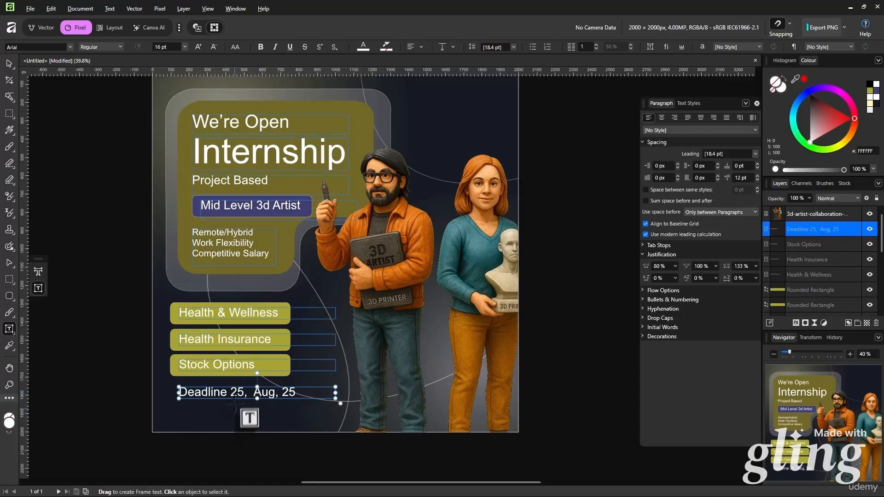
Step: Move the deadline line slightly further down from the button stack and check it without object outlines
click(9, 63)
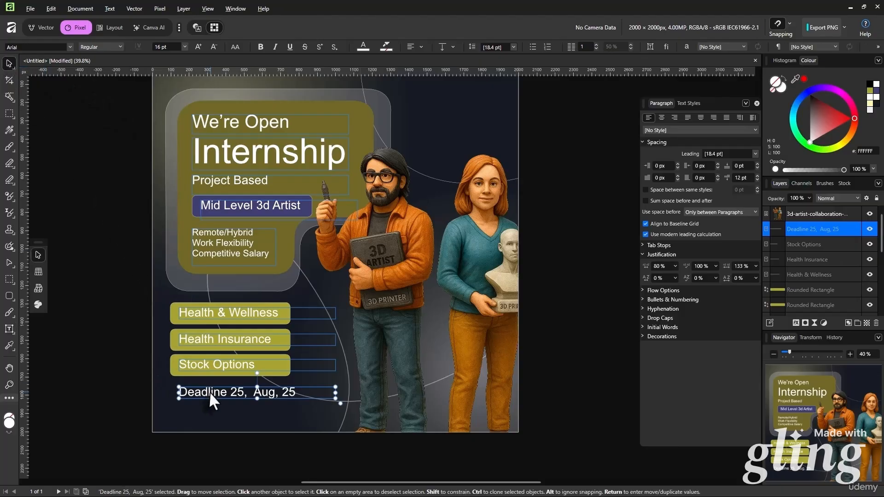
drag(208, 391, 208, 396)
click(554, 364)
key(w)
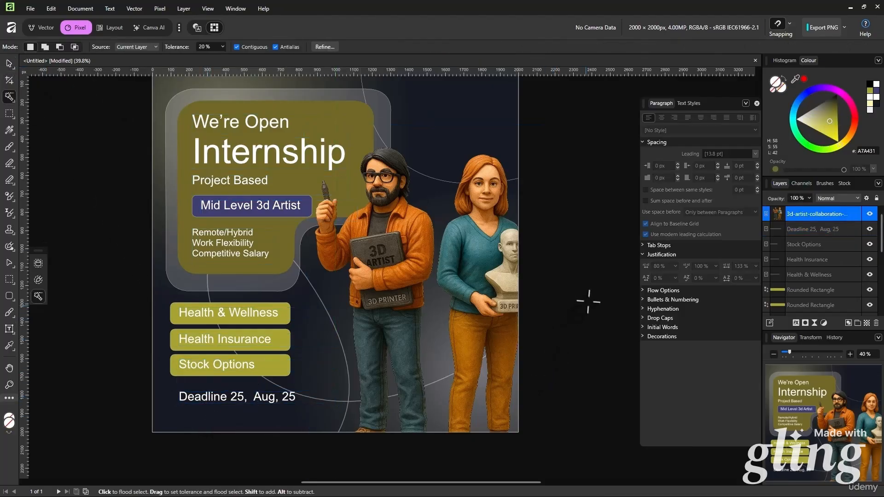
Step: Increase the leading of the three-line "Remote/Hybrid, Work Flexibility, Competitive Salary" text to 17.5 pt
click(9, 63)
double_click(208, 256)
key(ctrl+a)
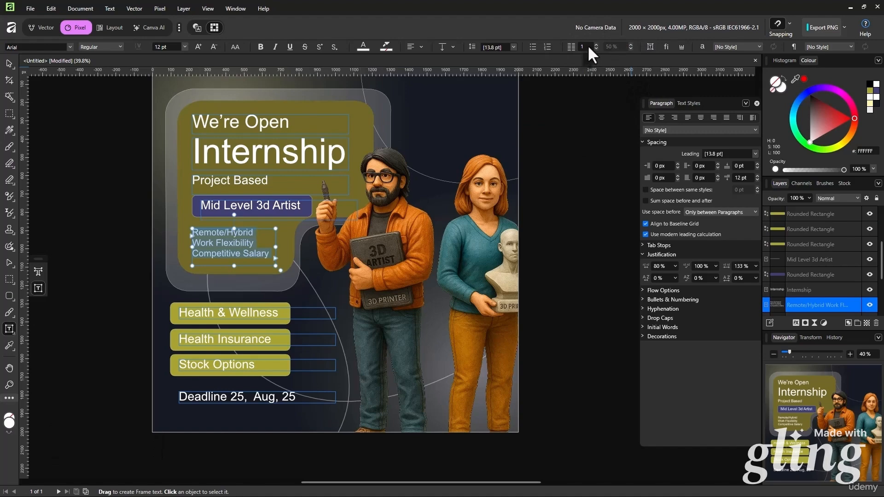
click(492, 46)
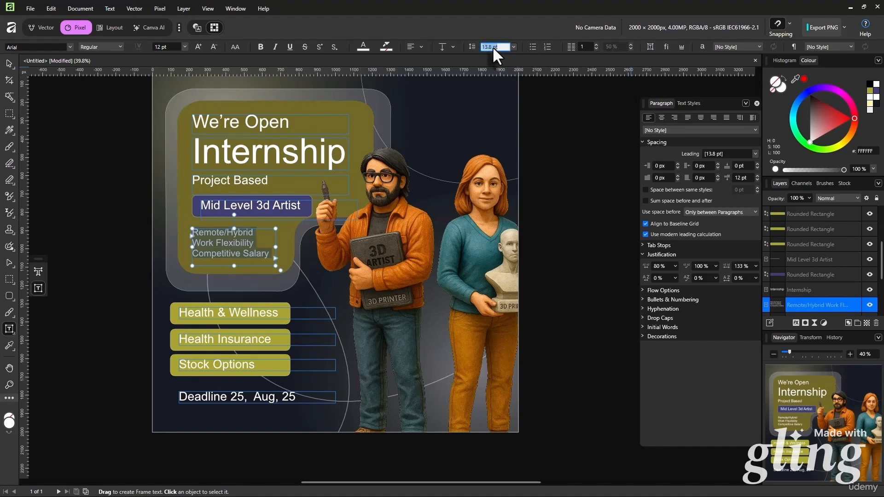
scroll(492, 49, up, 4)
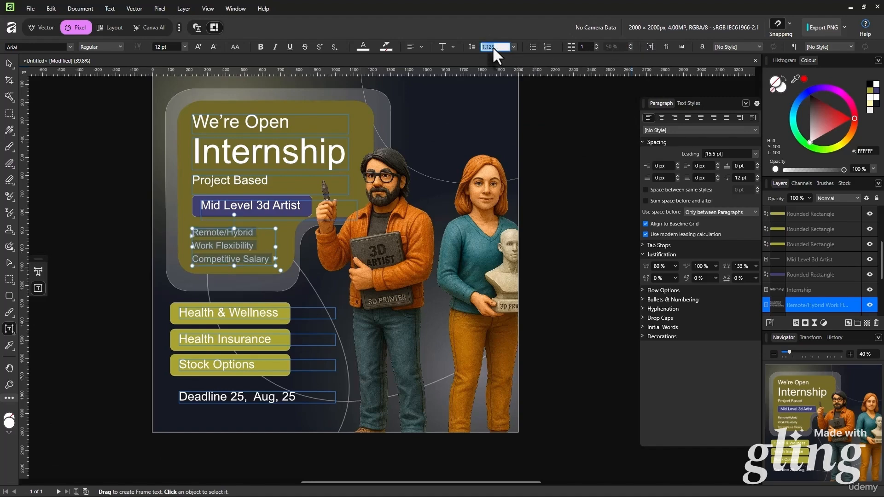
Step: Move the three-line "Remote/Hybrid" text block slightly up toward the job-title button, and deselect it
click(8, 63)
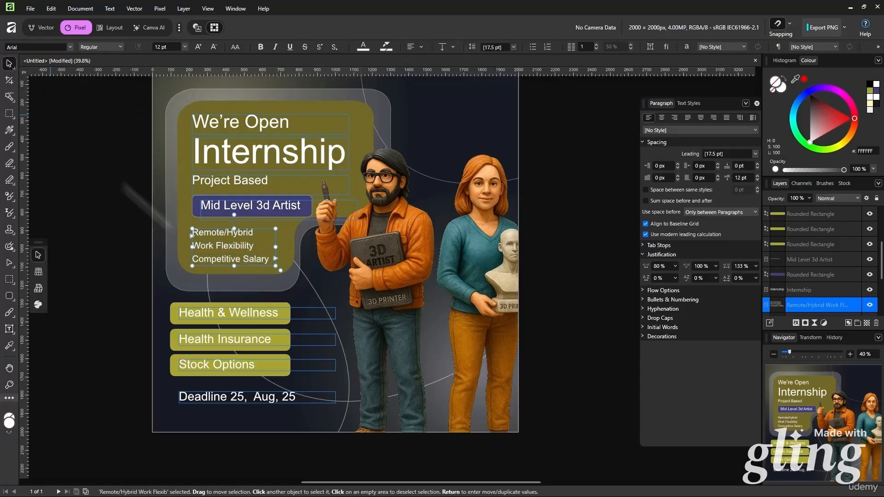
drag(215, 247, 215, 243)
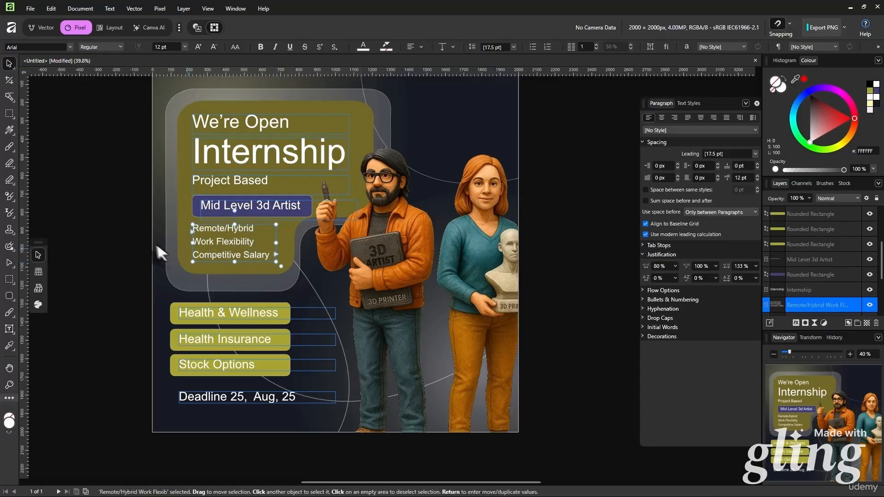
click(143, 248)
scroll(562, 271, up, 1)
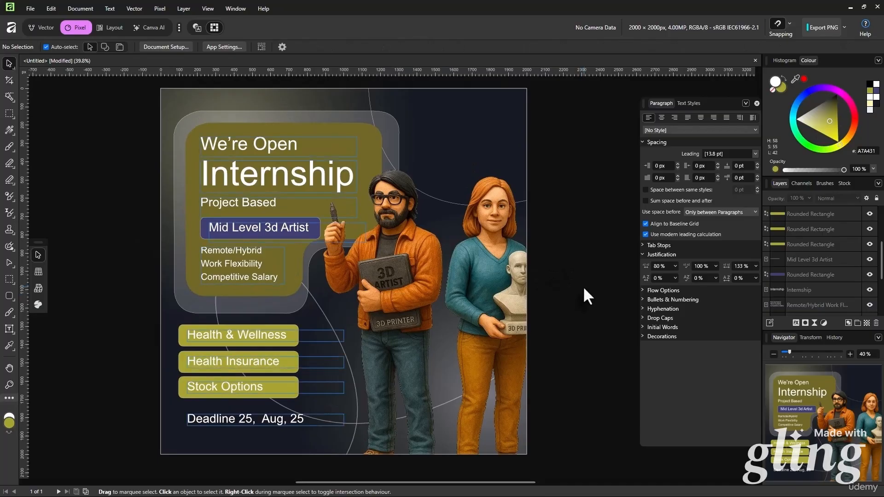
key(w)
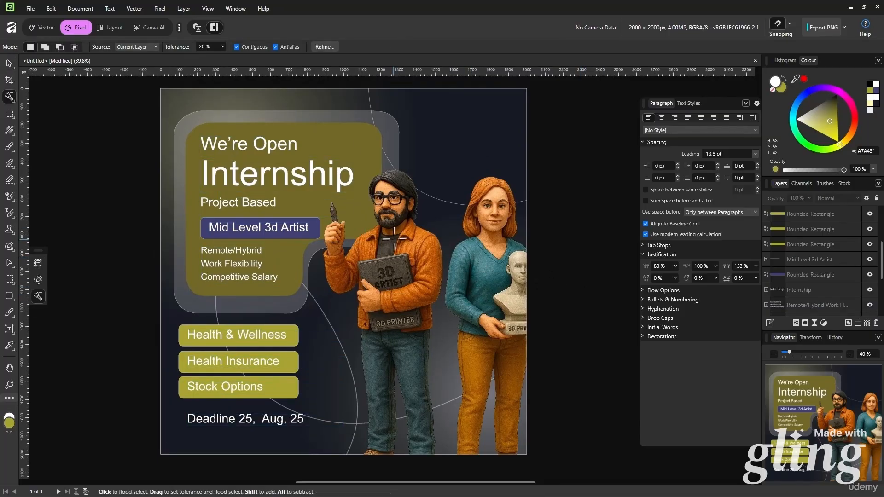
click(9, 63)
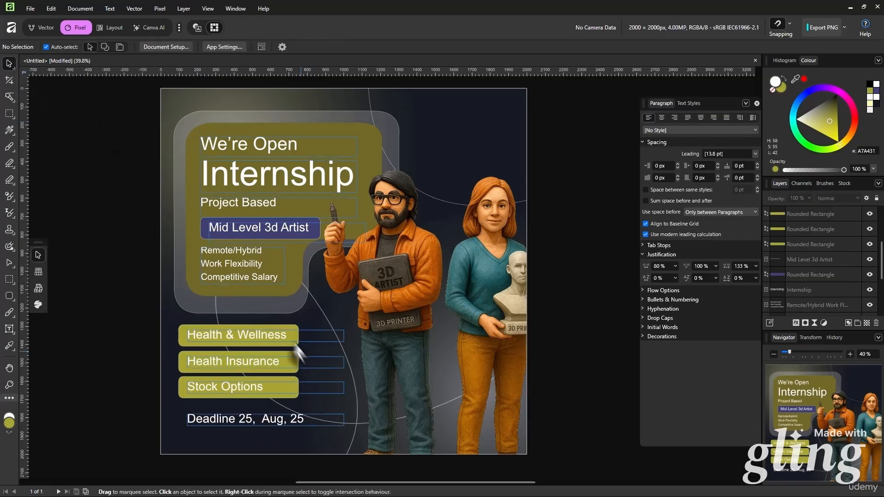
Step: Widen the three benefit buttons together to nearly the right end of their text frames and recolor them to olive 929033
drag(173, 333, 183, 399)
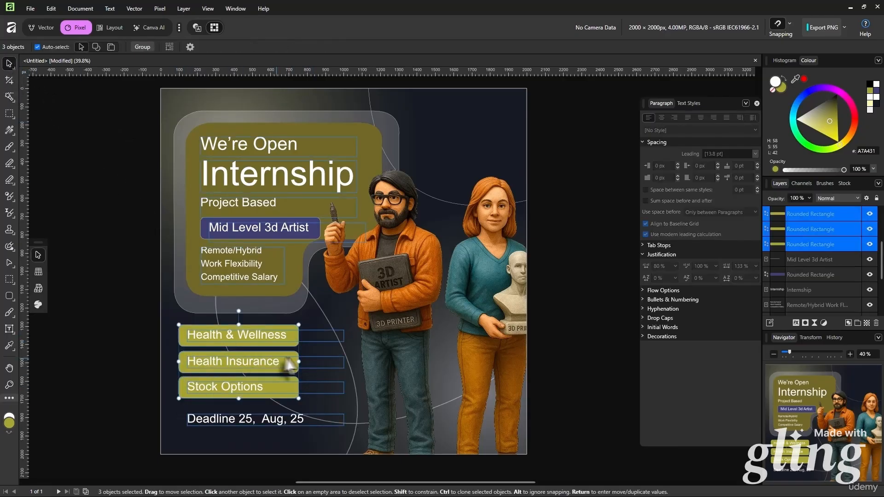
drag(298, 361, 340, 362)
mouse_move(823, 133)
mouse_down()
mouse_move(838, 125)
mouse_move(827, 141)
mouse_up()
click(578, 272)
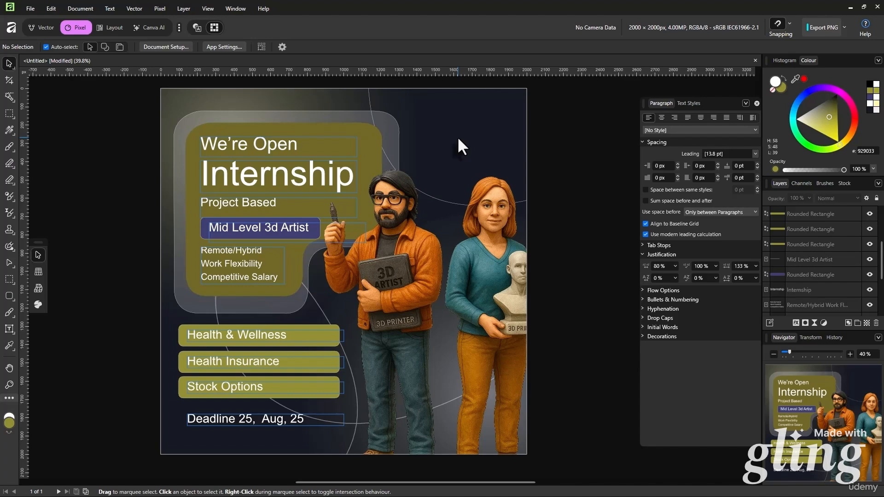
Step: Try to format the three "Remote/Hybrid" text lines as a bulleted list, and undo it
triple_click(231, 278)
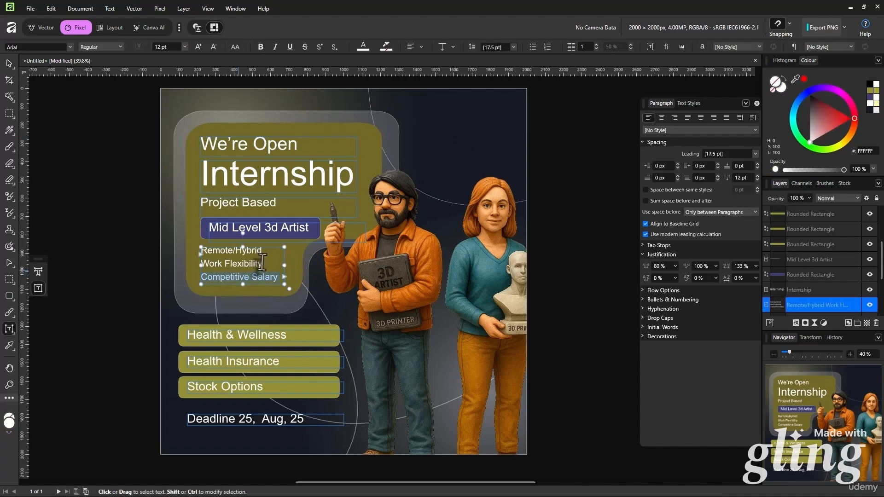
key(ctrl+a)
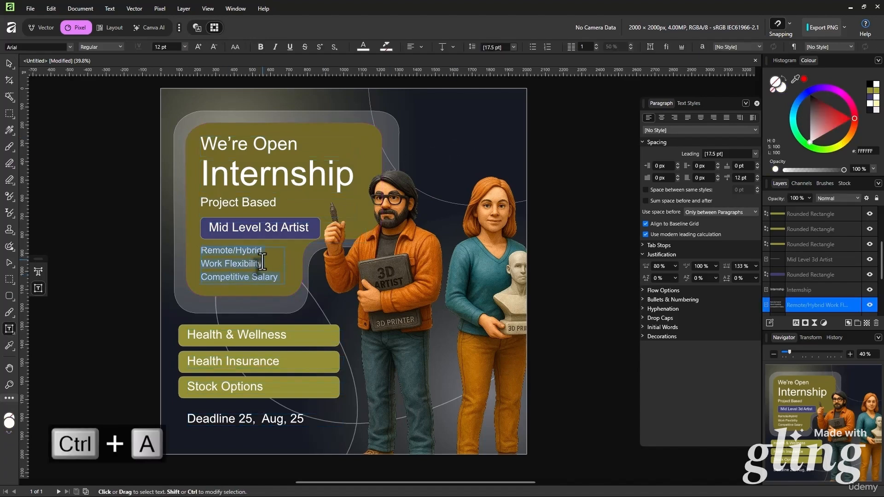
click(533, 46)
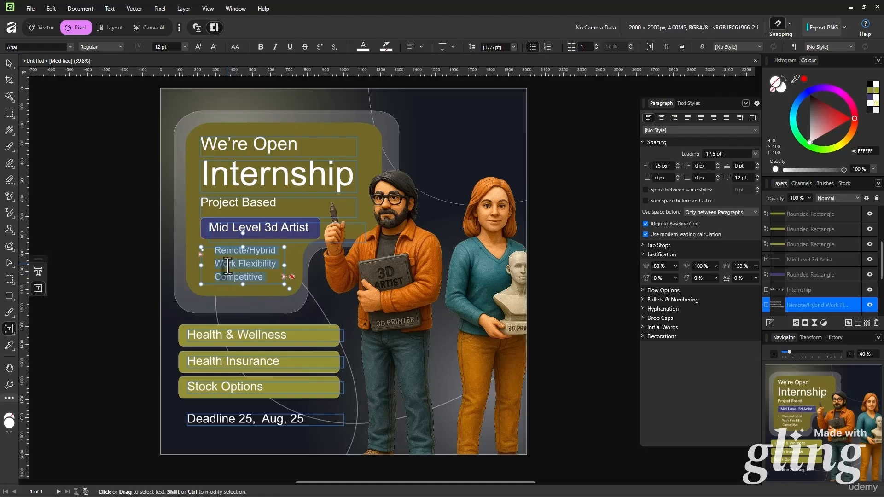
key(ctrl+z)
click(9, 63)
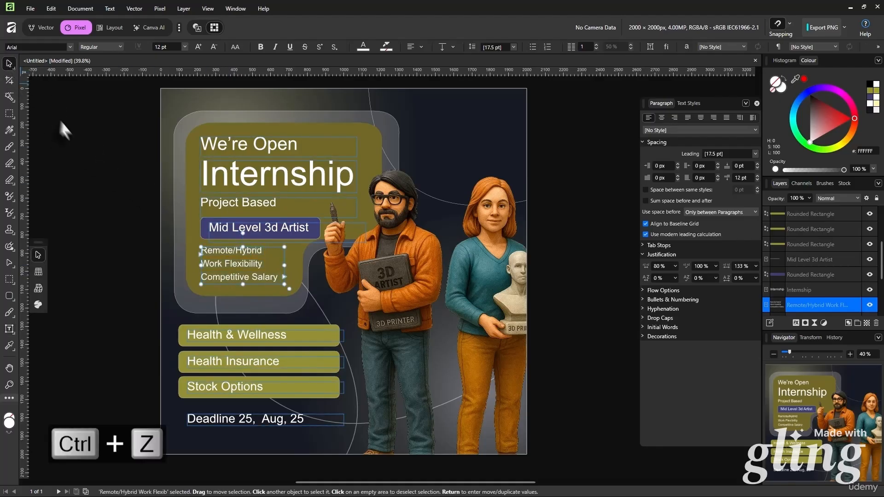
click(127, 196)
click(542, 235)
click(581, 223)
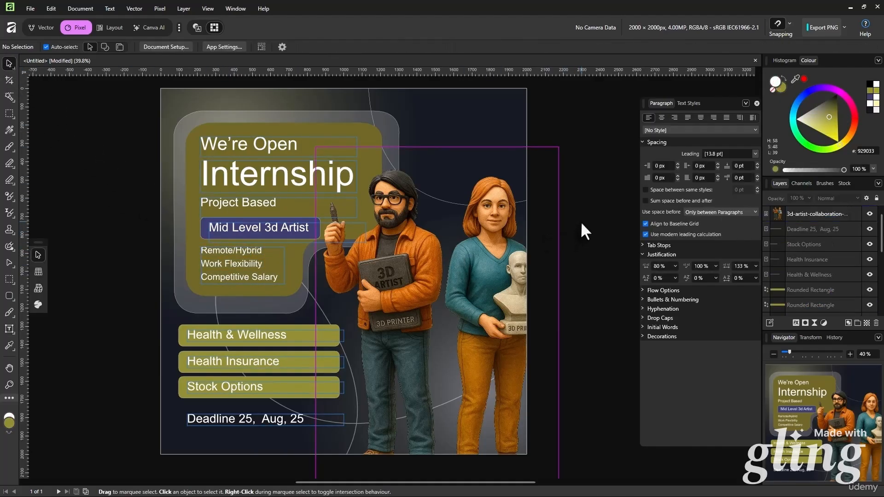
key(w)
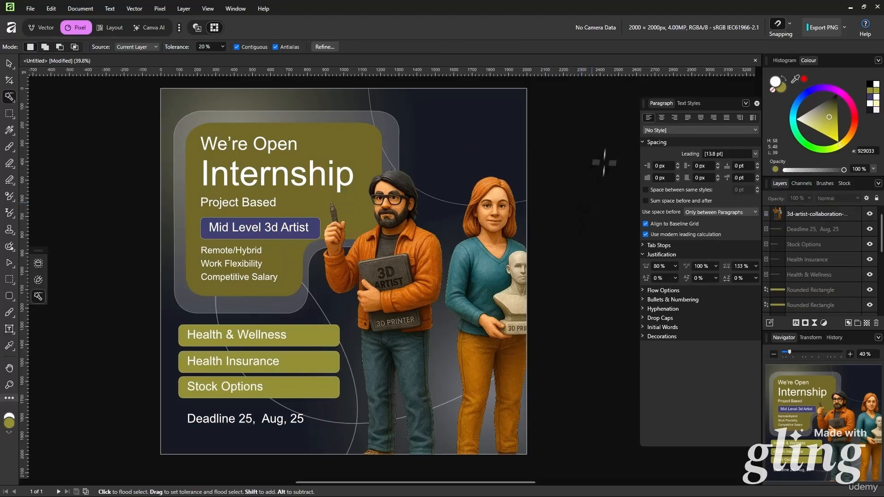
click(9, 64)
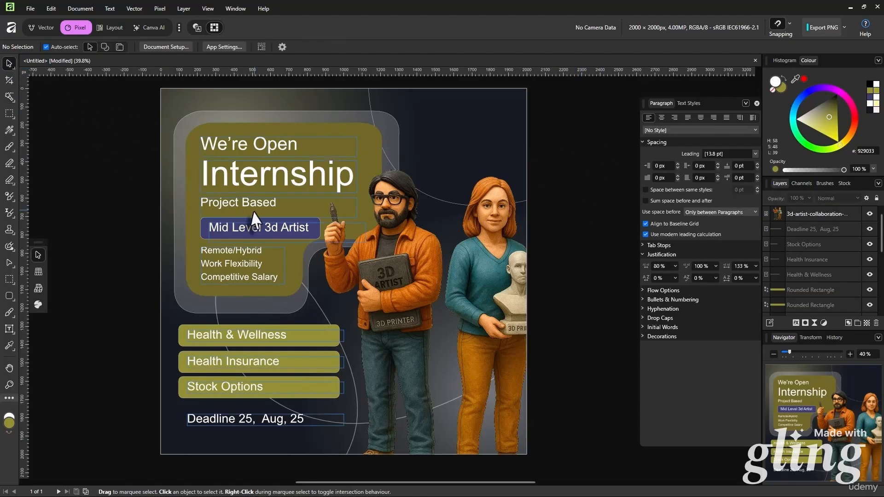
Step: Set the "Internship" headline to Bold, widen its text frame until the whole word fits, and deselect it
click(288, 178)
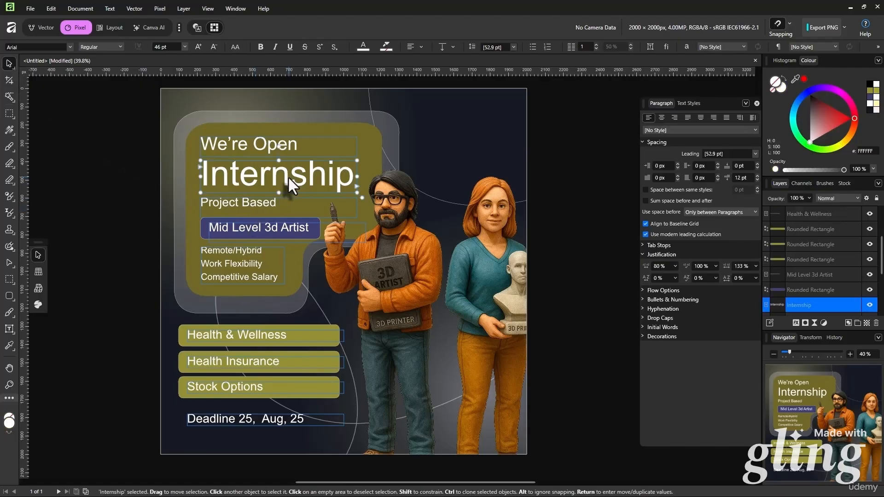
click(101, 47)
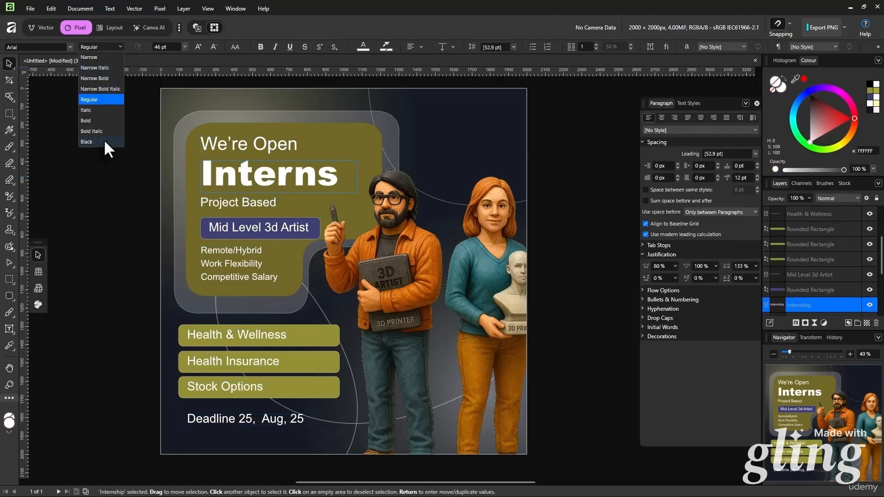
click(105, 120)
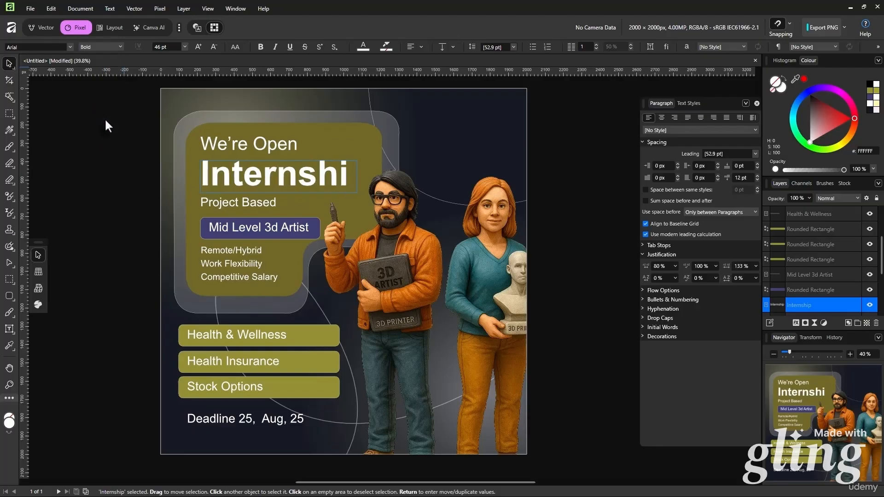
mouse_move(361, 179)
mouse_down()
mouse_move(396, 168)
mouse_move(371, 180)
mouse_up()
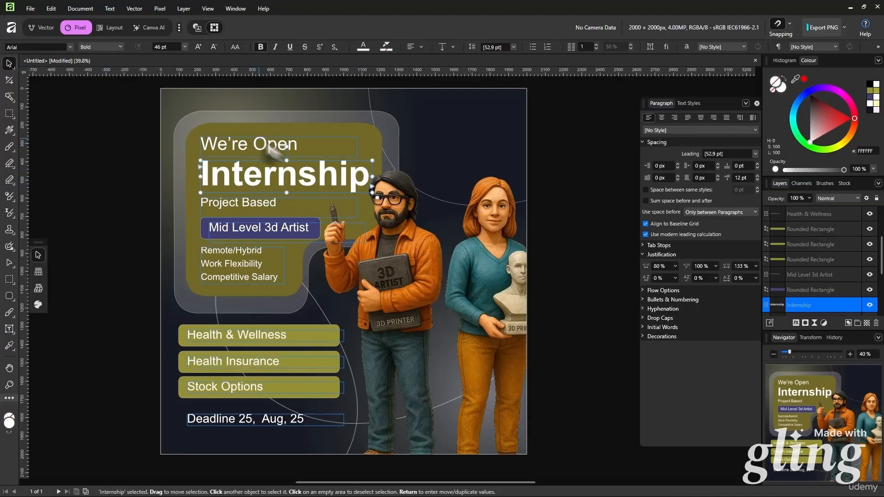
click(555, 197)
click(585, 109)
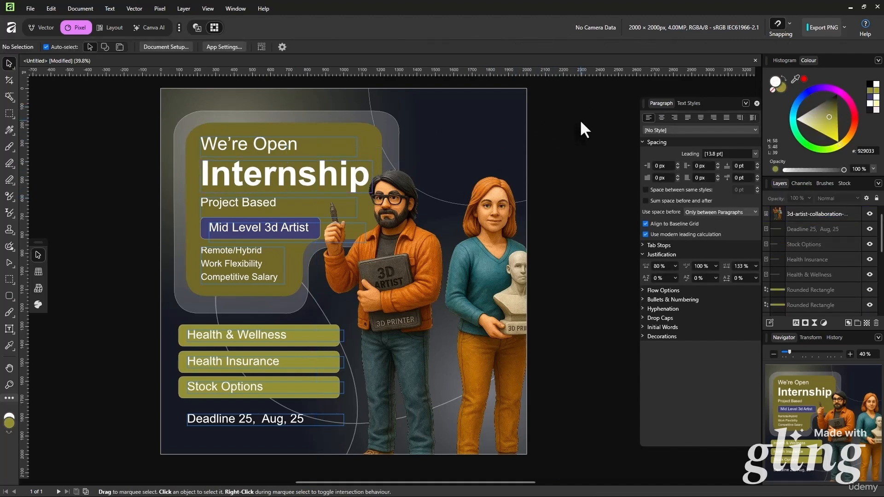
Step: Make the "Mid Level 3d Artist" text bold, nudge it to sit centred on its button, and check the result without frame outlines
click(311, 228)
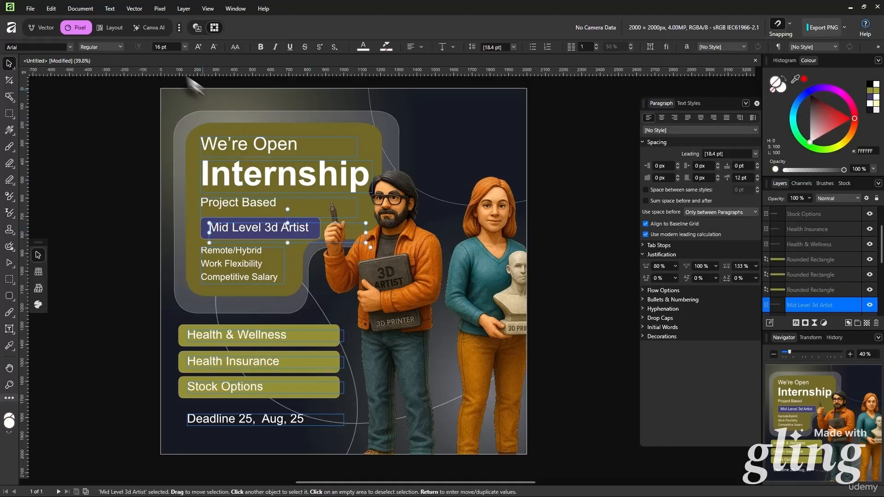
click(120, 45)
click(107, 117)
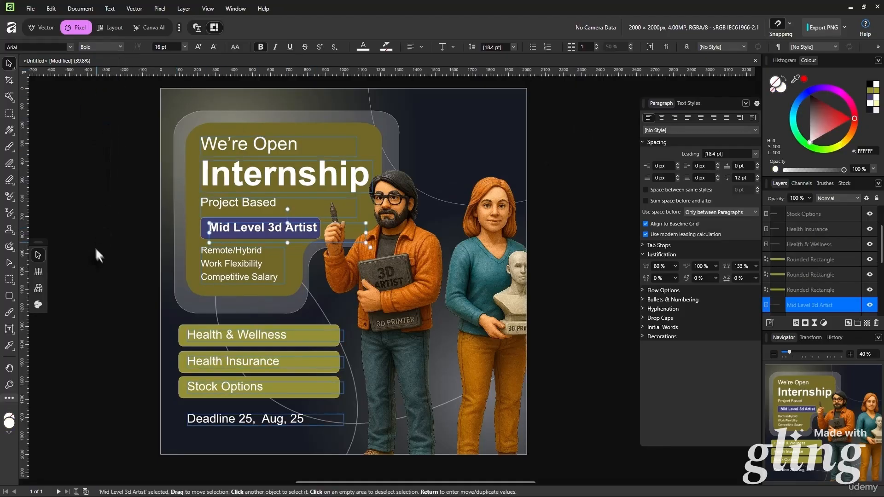
click(95, 245)
click(211, 228)
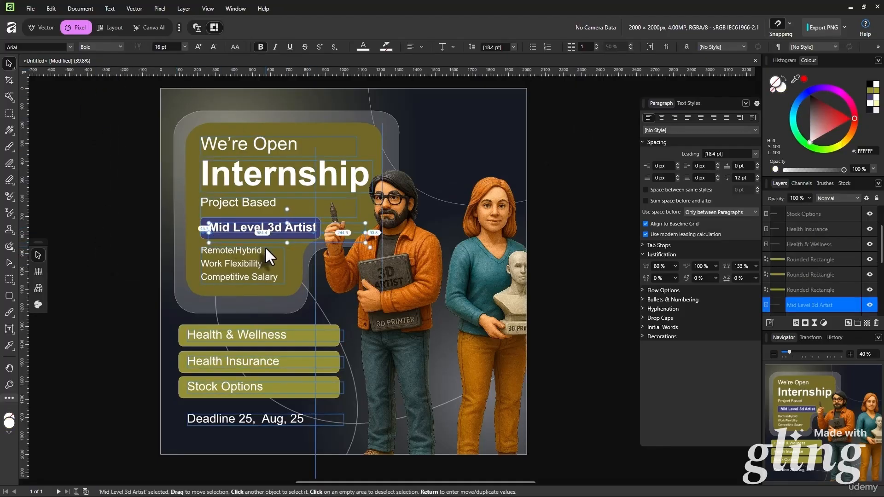
click(579, 215)
key(w)
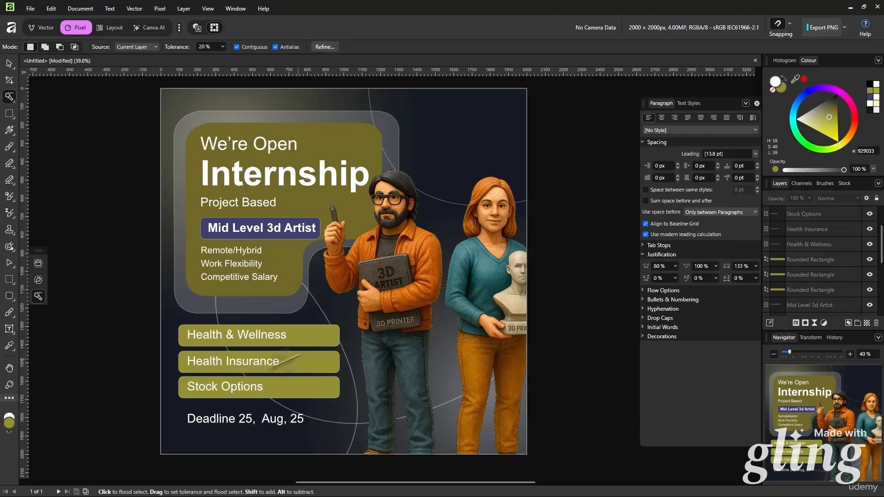
click(10, 63)
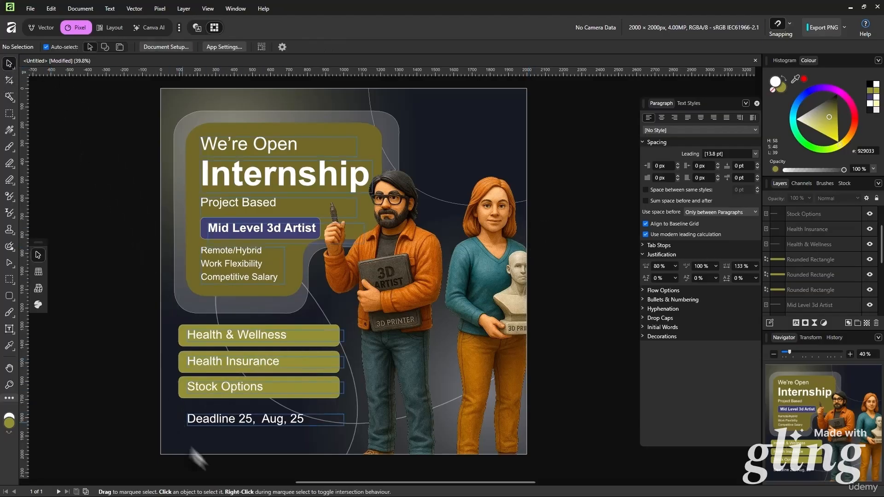
Step: Make the "Deadline 25, Aug, 25" text bold, deselect it, and view the post without frame outlines
click(225, 420)
click(114, 46)
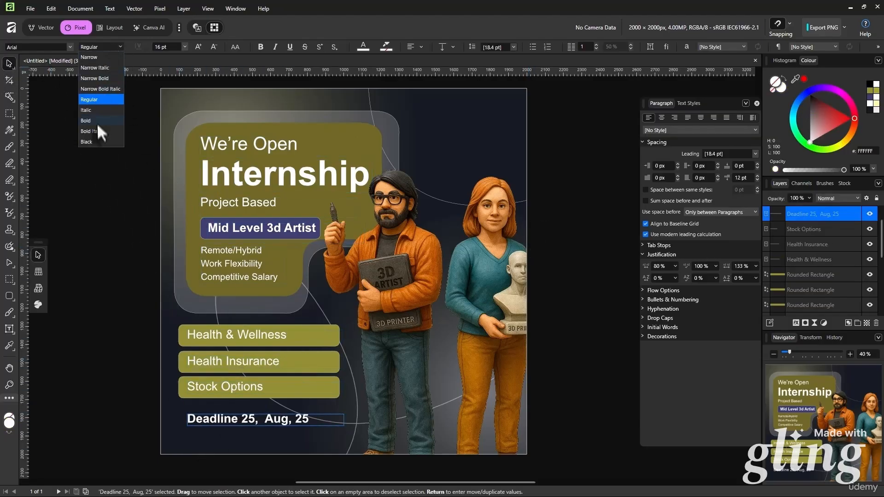
click(95, 123)
click(571, 311)
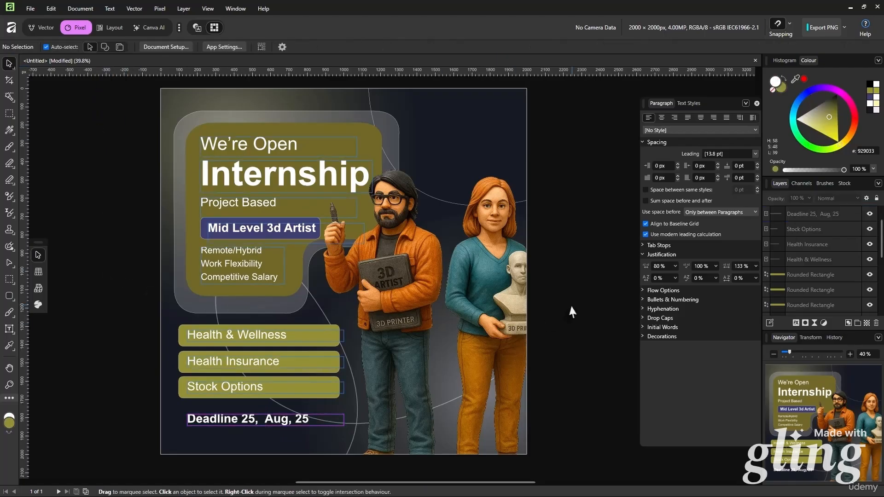
key(w)
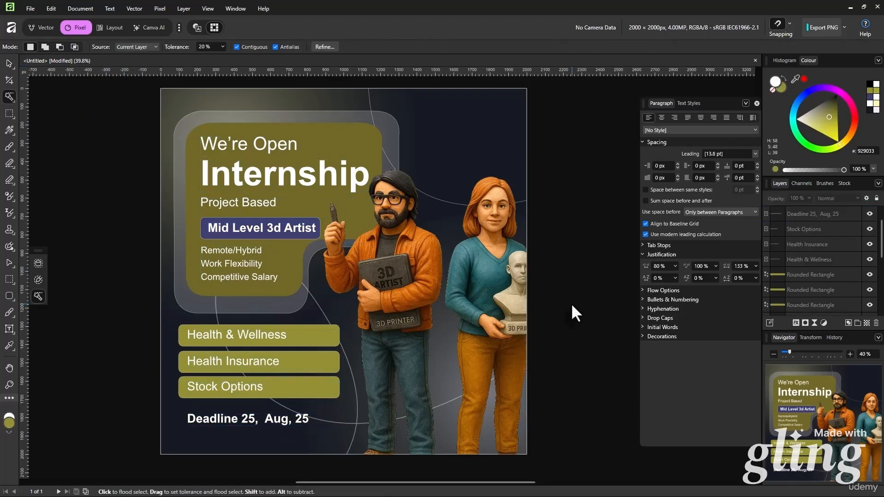
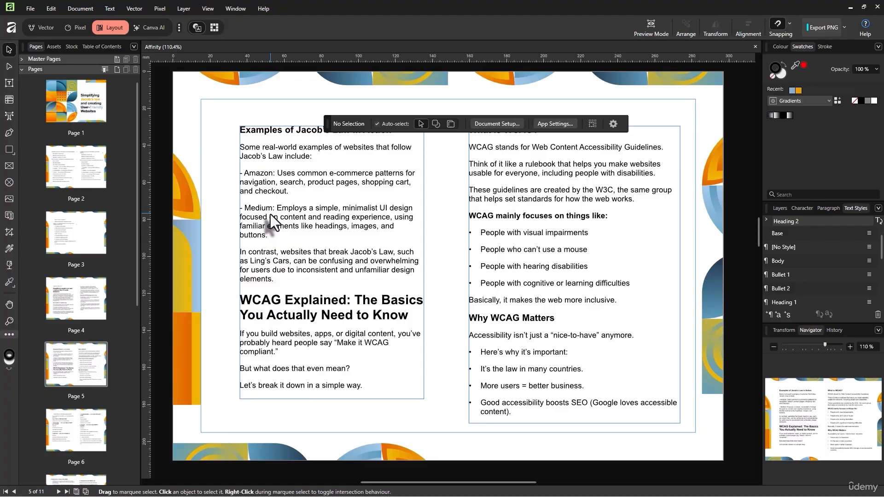
Step: Close the open 11-page booklet document
click(755, 47)
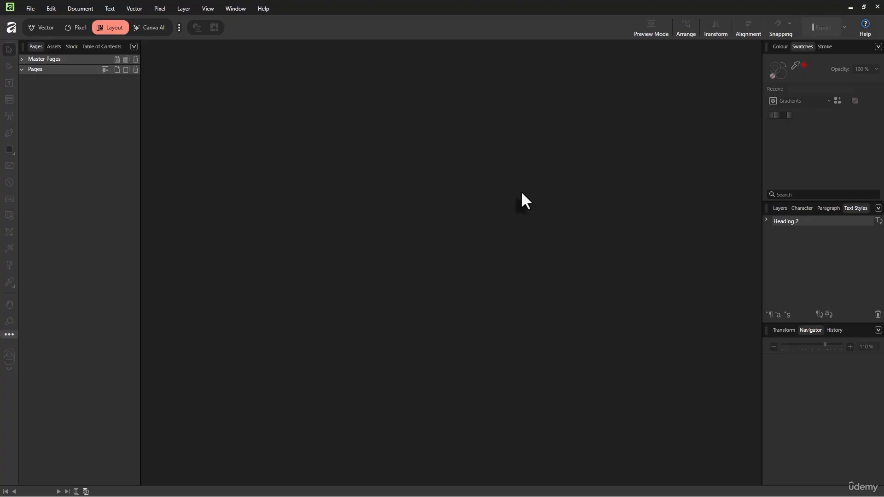
Step: Create a single-page A3 document with default settings, view it in the Layout workspace, and close it
key(ctrl+n)
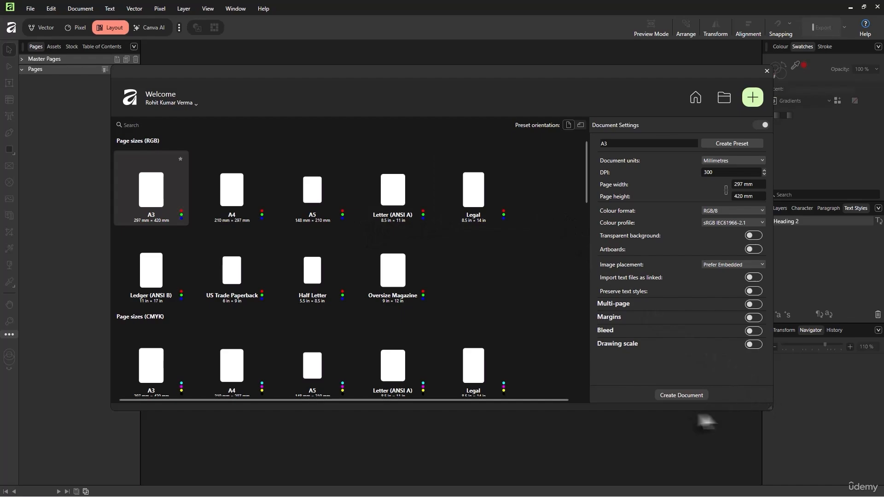
click(689, 396)
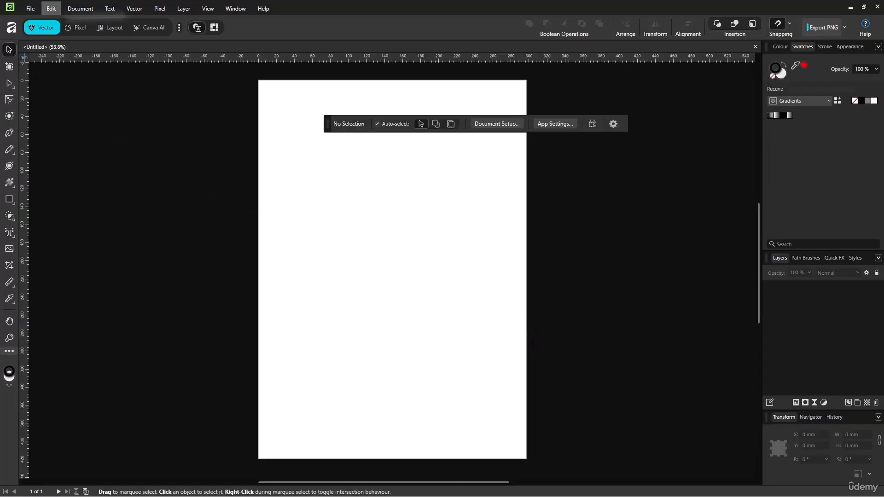
click(113, 28)
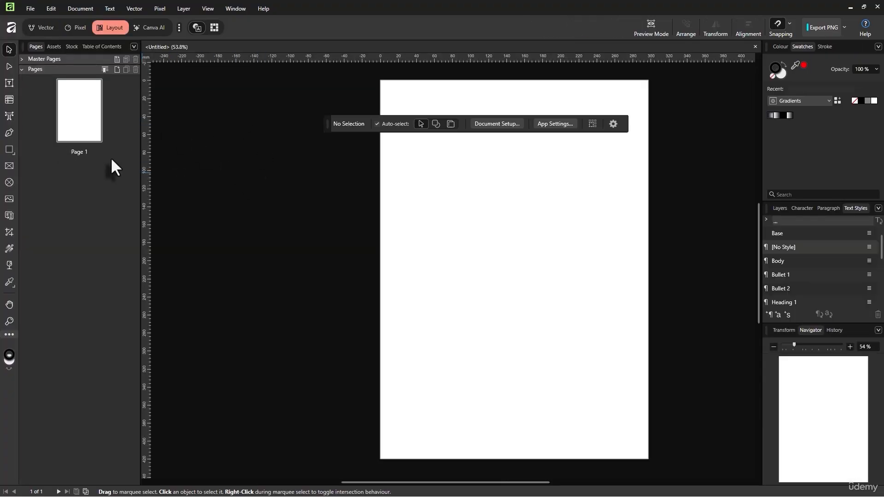
click(754, 46)
Step: Start a new A3 RGB multi-page document with 5 facing pages arranged horizontally and starting on the right
key(ctrl+n)
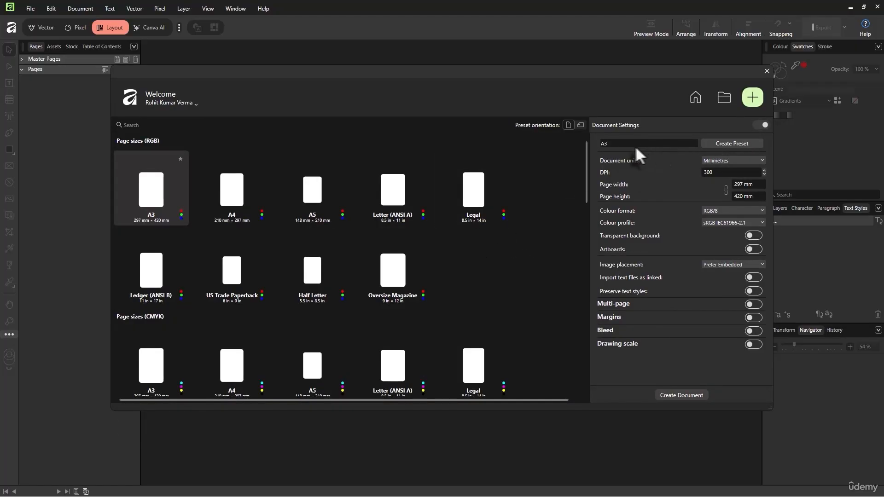
click(389, 203)
click(313, 205)
click(231, 195)
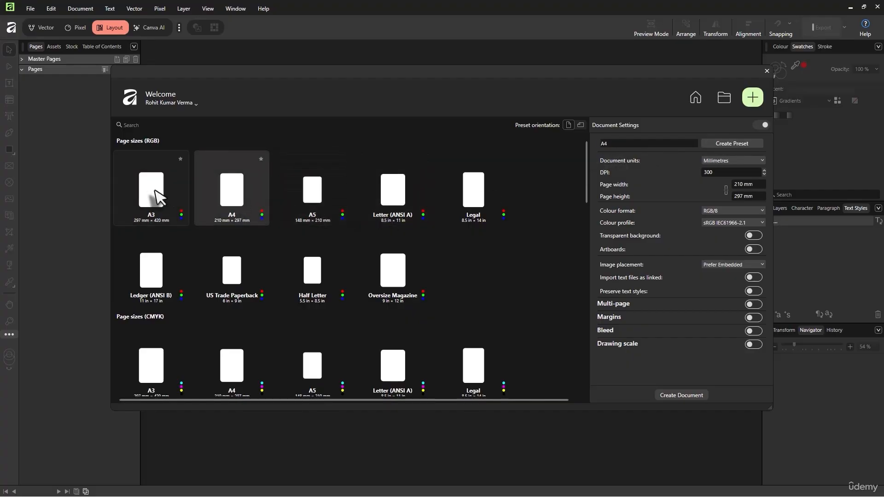
click(159, 196)
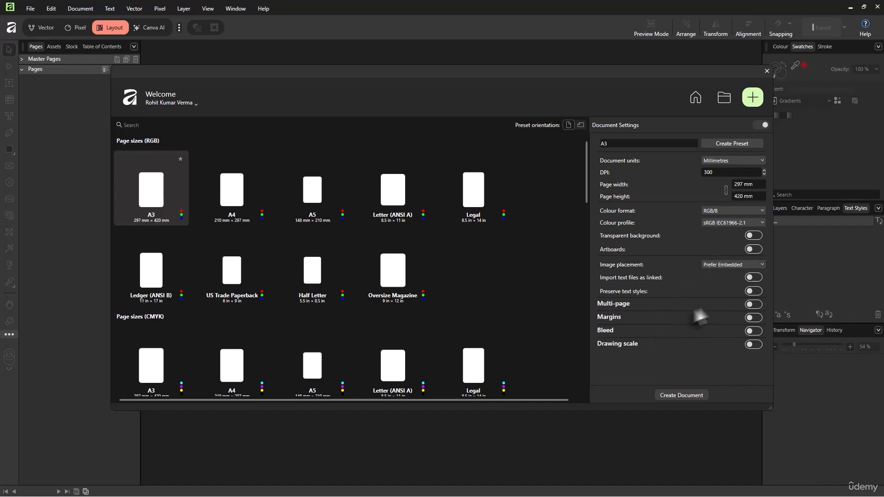
click(751, 303)
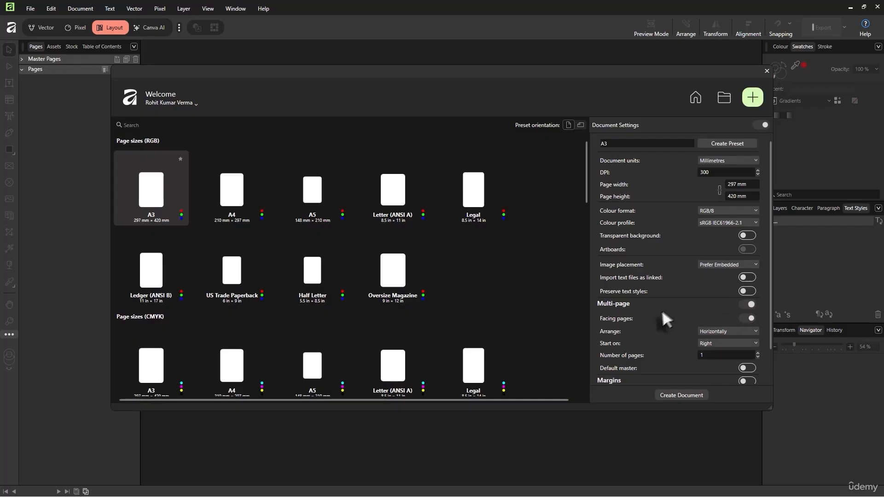
scroll(660, 311, down, 1)
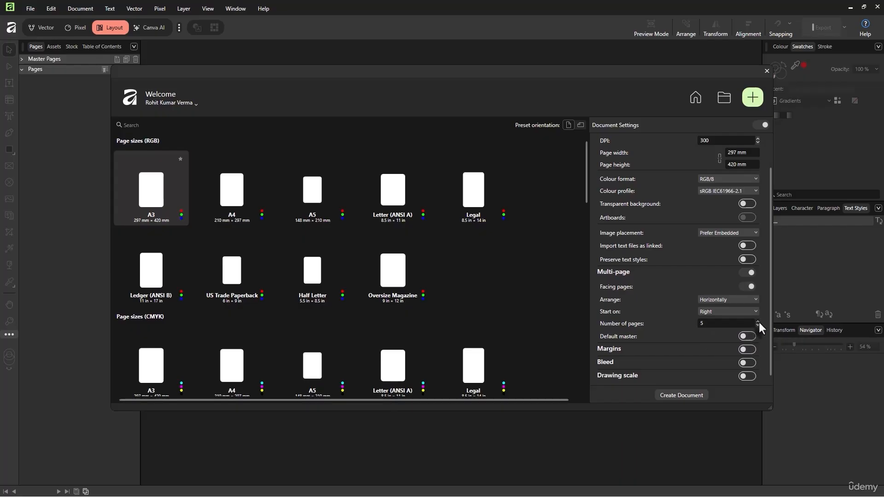
click(710, 311)
click(711, 310)
Step: Enable margins and bleed for the new document, and set the bleed to 10 mm on all sides
click(747, 362)
click(746, 290)
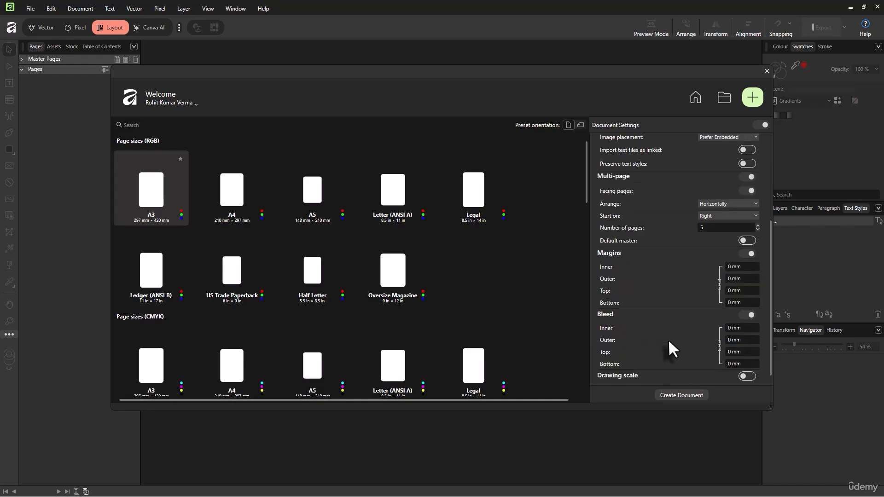
click(743, 328)
text(10)
key(Return)
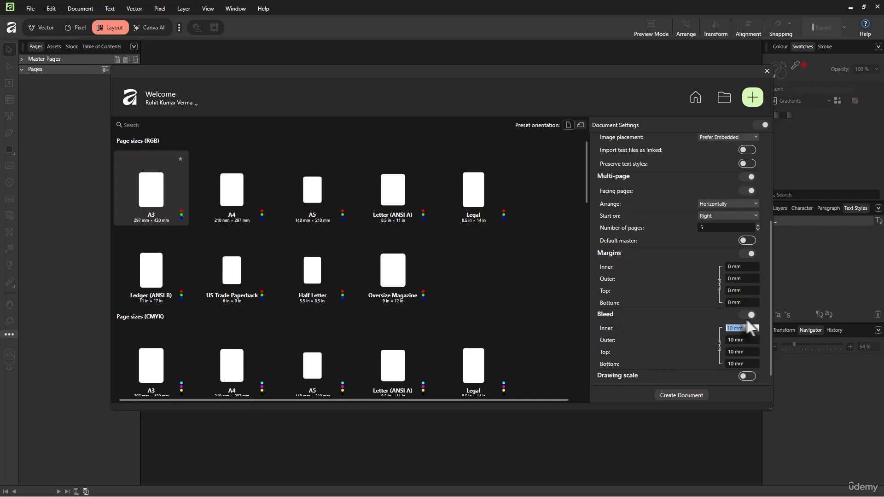
Step: Set the margins to 10 mm on all sides and create the document
click(743, 267)
text(10)
key(Return)
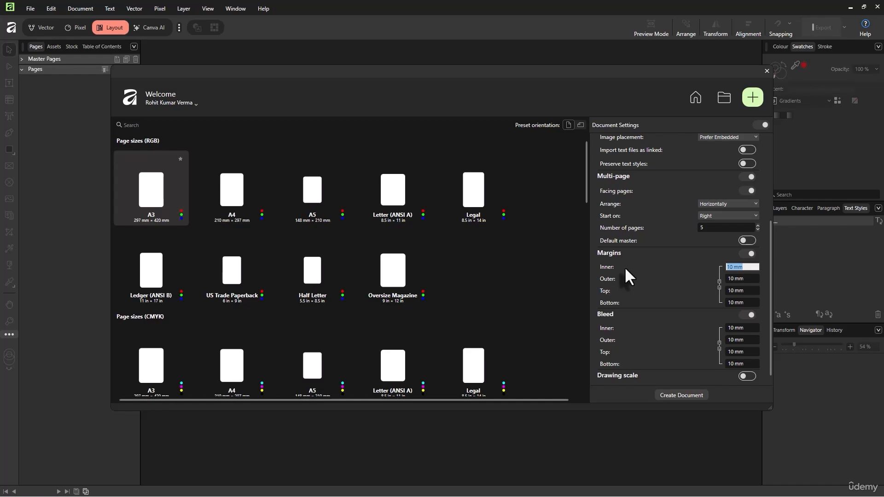
click(672, 394)
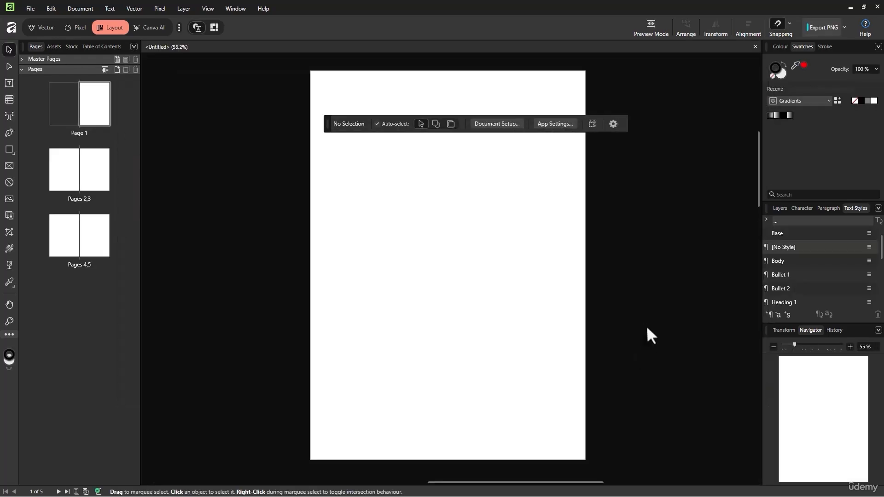
Step: Examine the margin and bleed guides on page 1 and the facing-page spread of pages 2 and 3
scroll(277, 214, down, 1)
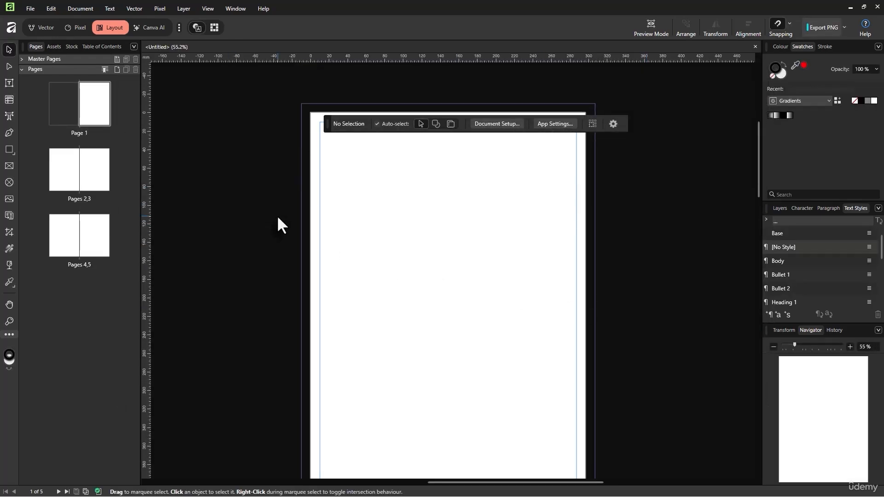
click(68, 184)
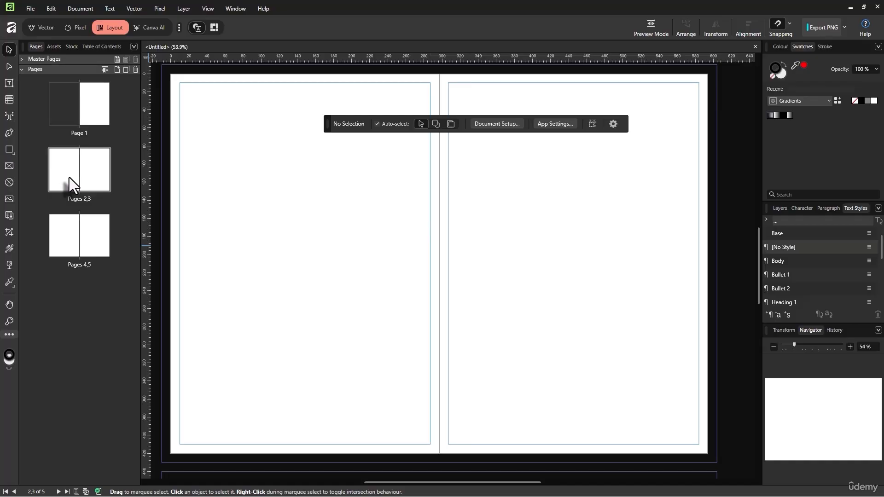
drag(329, 257, 339, 270)
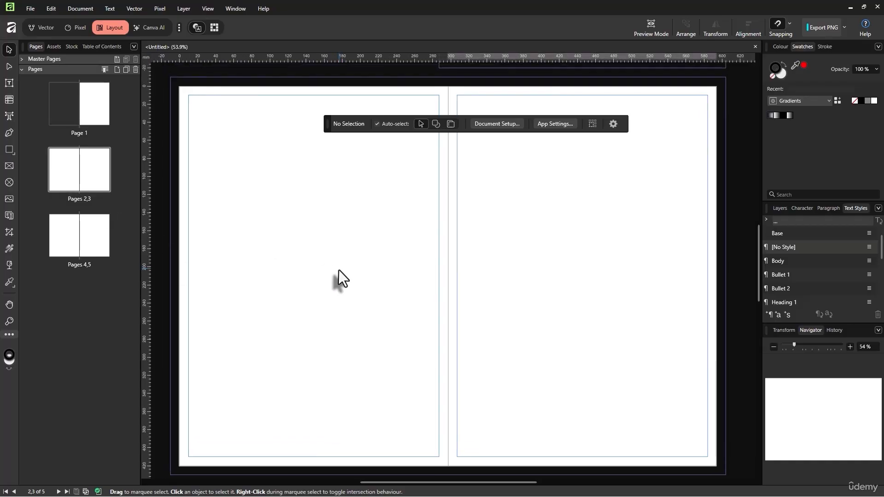
double_click(91, 120)
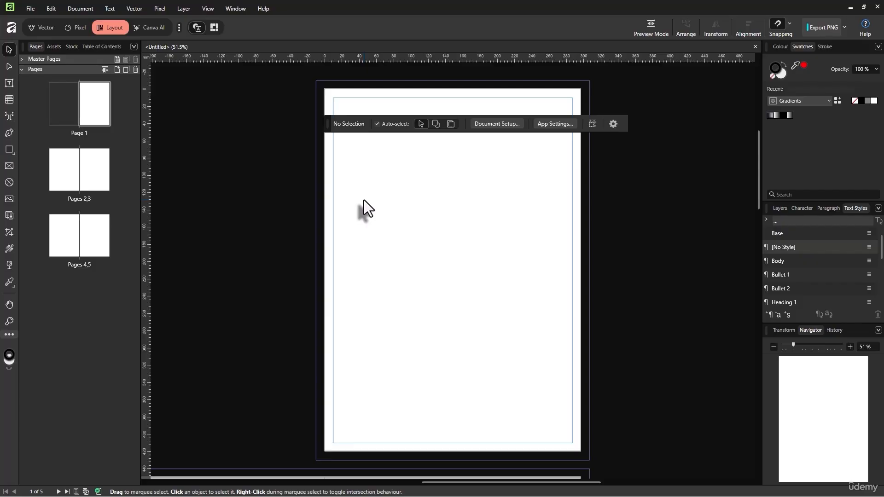
scroll(364, 200, down, 10)
scroll(437, 226, left, 2)
scroll(442, 232, left, 1)
scroll(483, 226, up, 5)
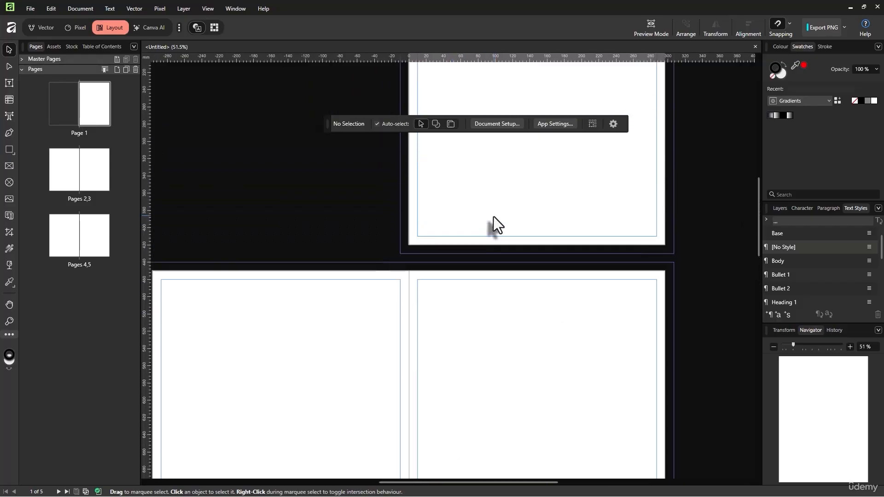
scroll(493, 221, up, 1)
scroll(481, 255, down, 6)
scroll(487, 258, left, 1)
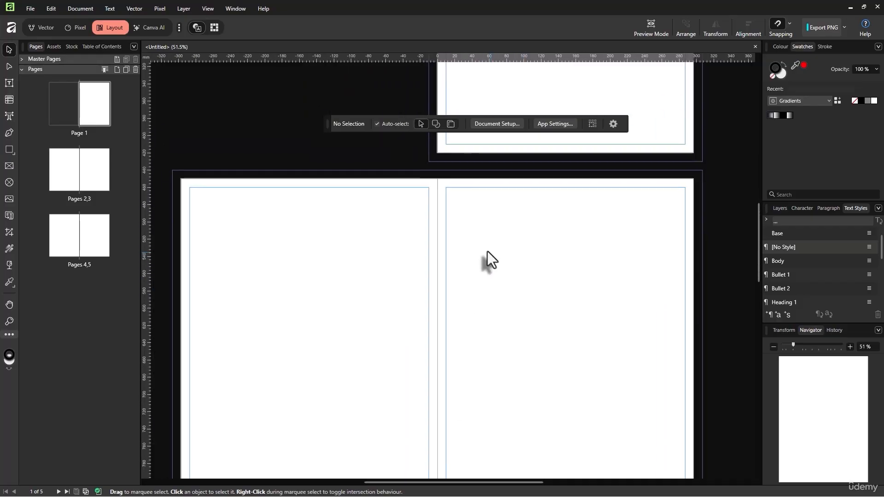
scroll(464, 275, right, 1)
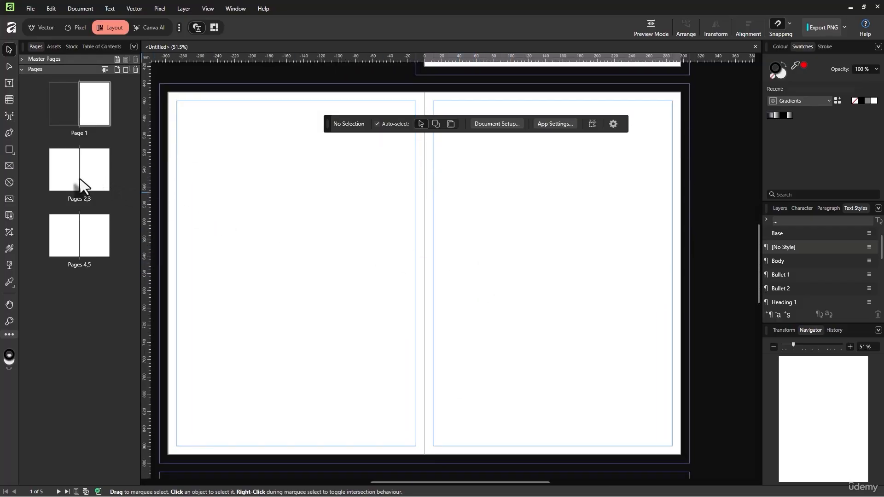
scroll(321, 227, up, 1)
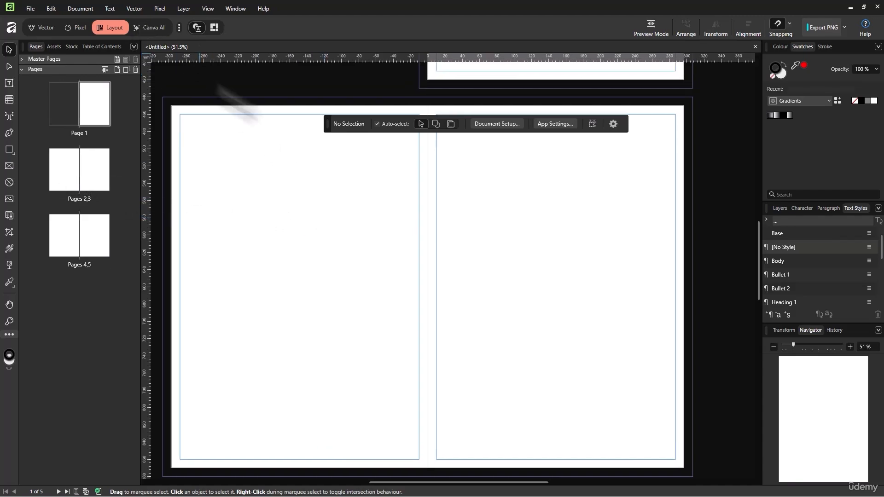
scroll(397, 197, down, 13)
scroll(397, 197, up, 11)
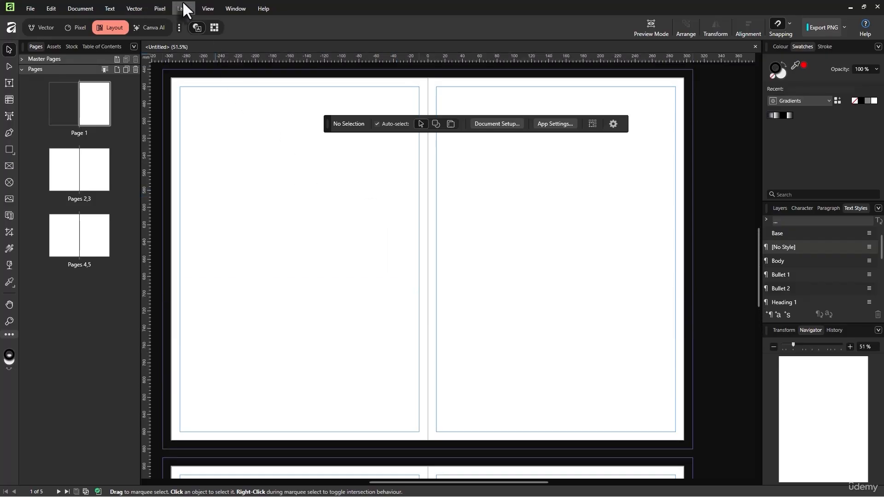
click(137, 9)
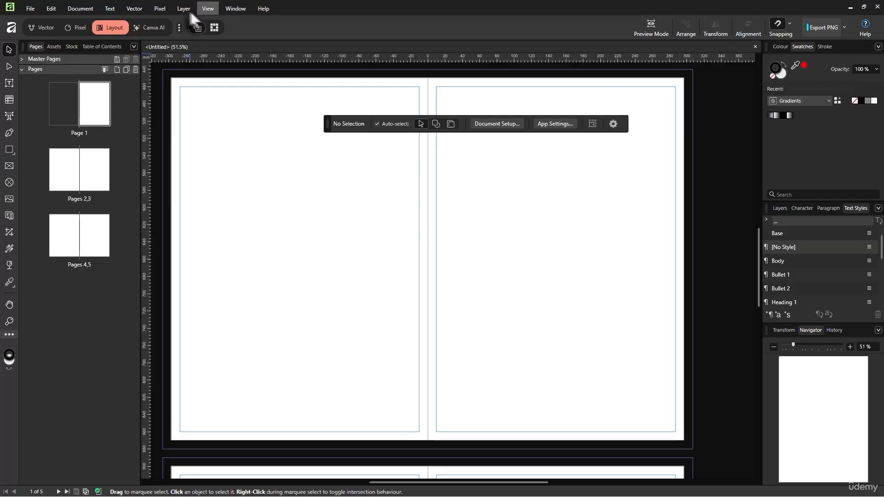
click(80, 8)
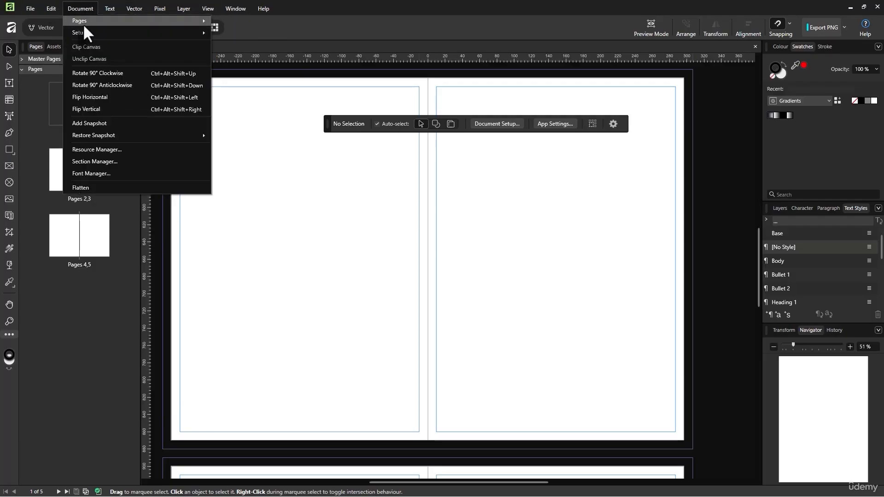
mouse_move(82, 31)
click(236, 33)
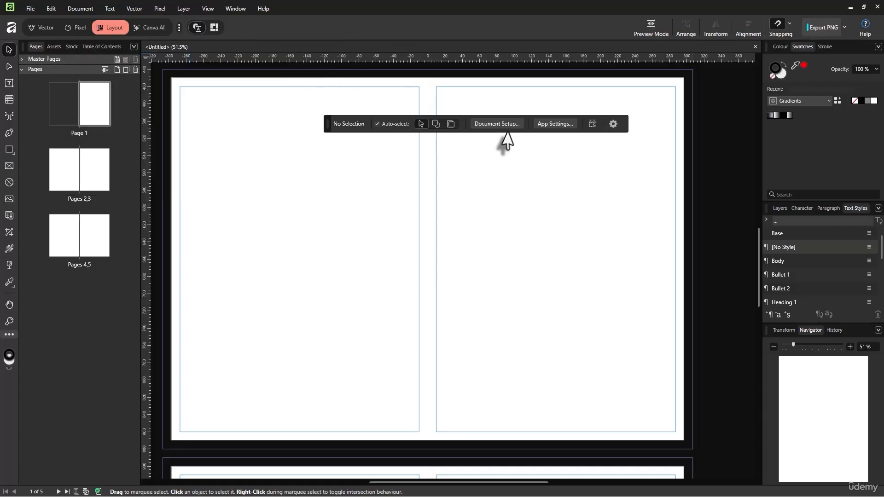
Step: Set the inner, outer, top and bottom margins to 50 mm for the whole document and apply the setup
click(505, 126)
scroll(681, 248, down, 5)
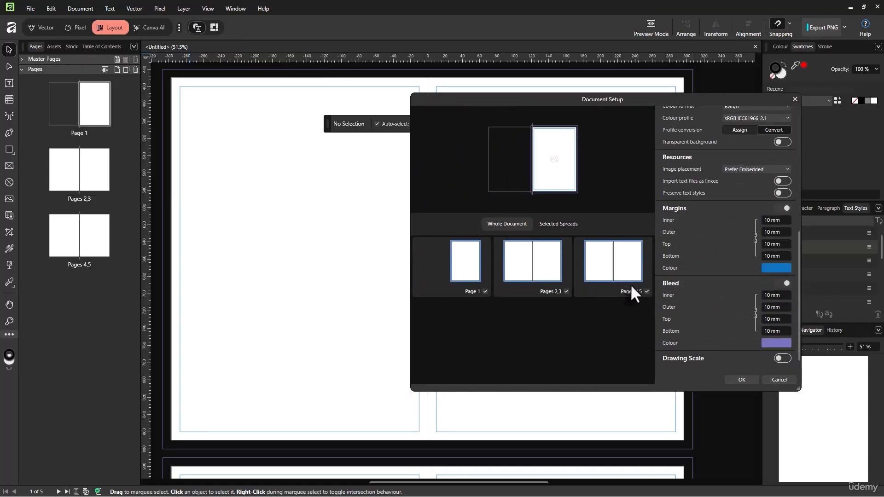
click(771, 222)
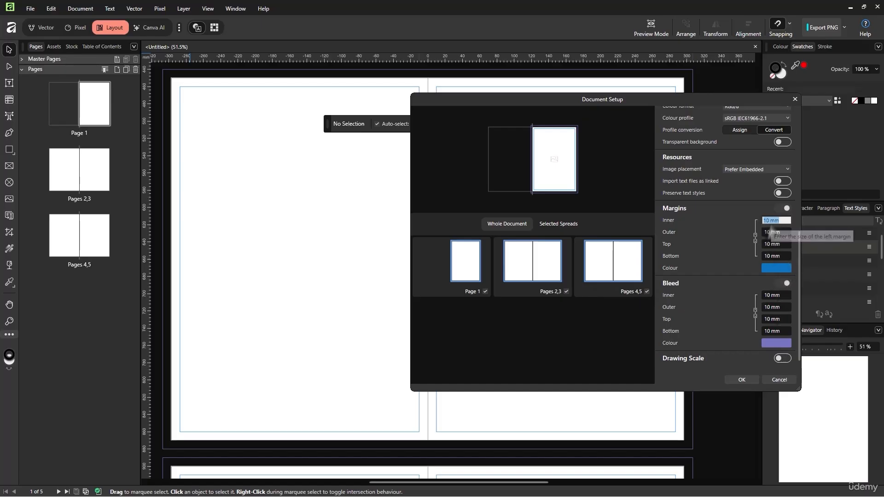
text(50)
key(Return)
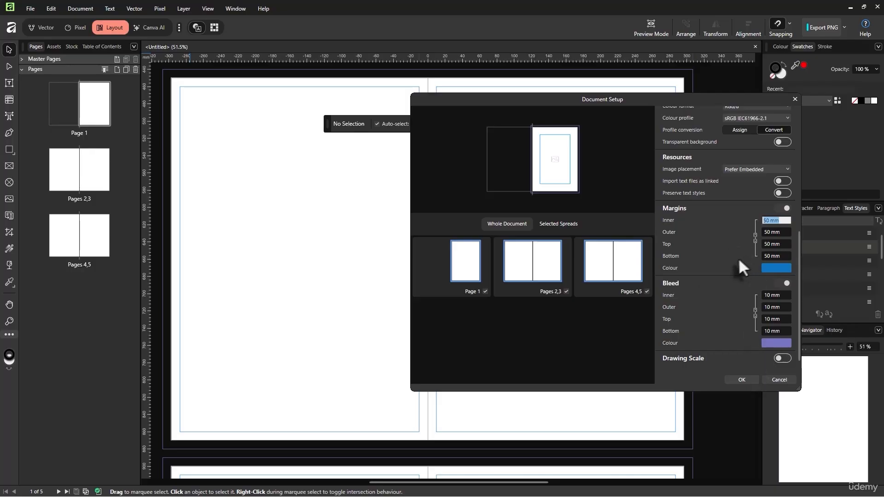
click(743, 379)
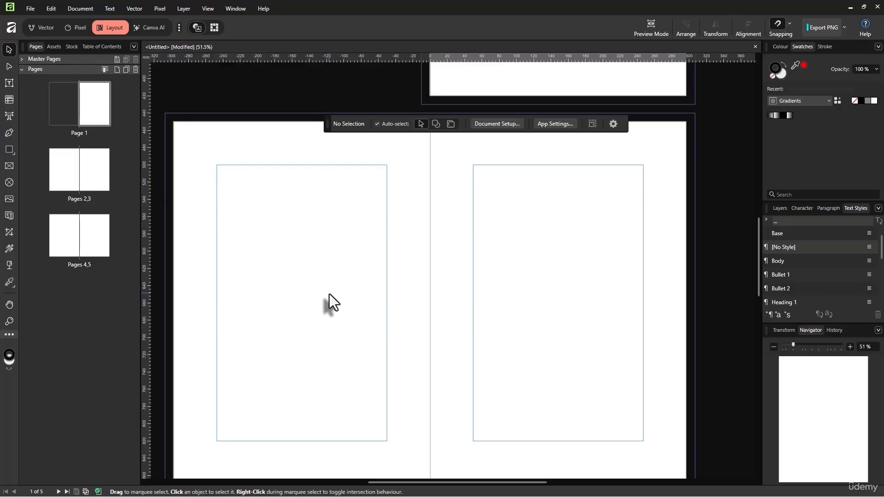
Step: Draw text frames on pages 2 and 3, each sized to fill its page's margin area
key(t)
drag(214, 164, 519, 436)
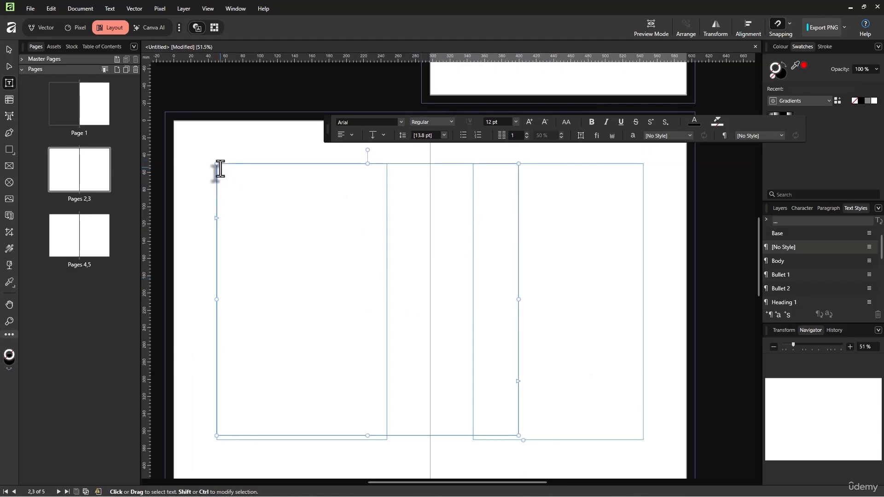
drag(523, 438, 387, 439)
click(386, 384)
drag(471, 163, 643, 439)
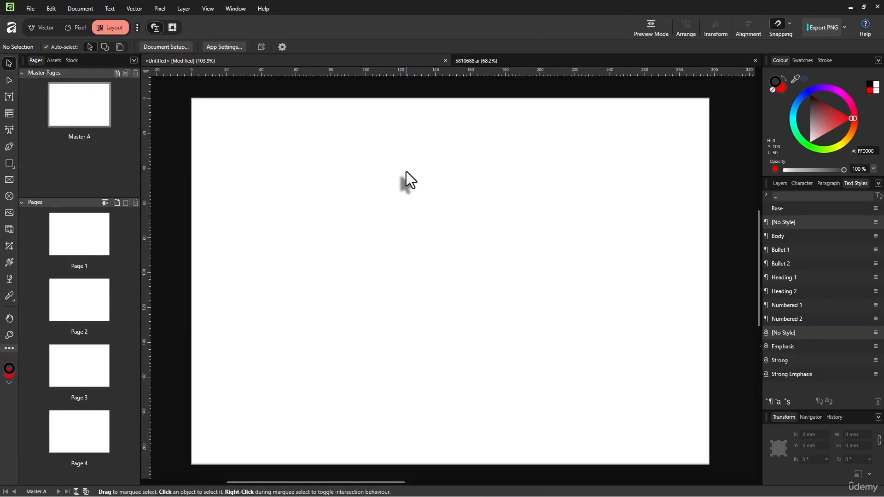
Step: Paste the copied geometric pattern artwork onto the Master A page
key(ctrl+v)
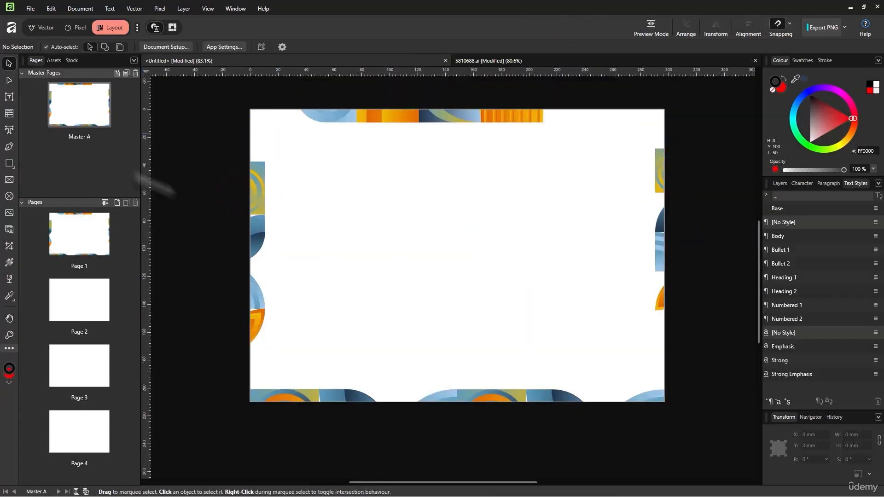
Step: Paste more of the geometric pattern artwork onto Page 1
click(89, 302)
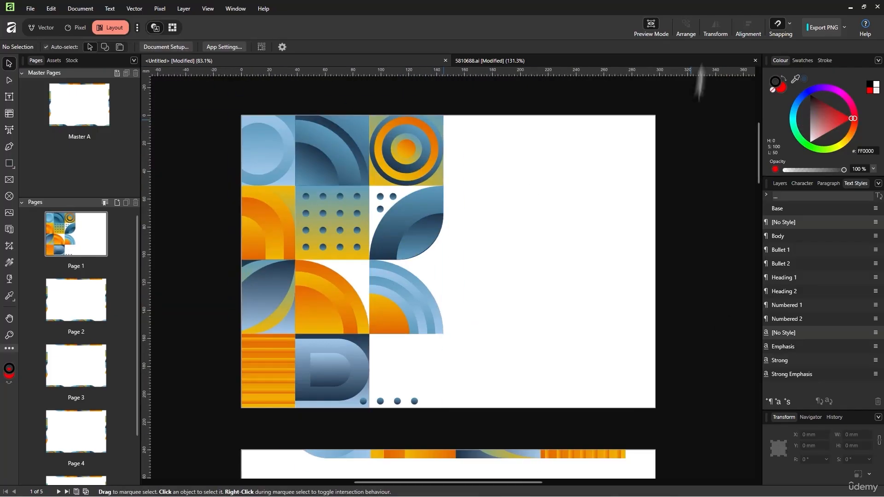
key(ctrl+v)
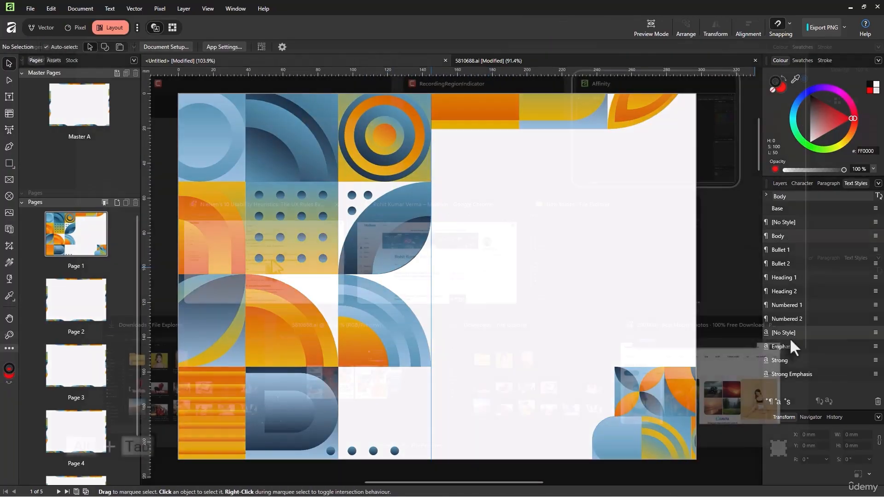
Step: Switch to the browser and skim the Medium article on Nielsen's 10 Usability Heuristics, then minimize the browser
key(alt+Tab)
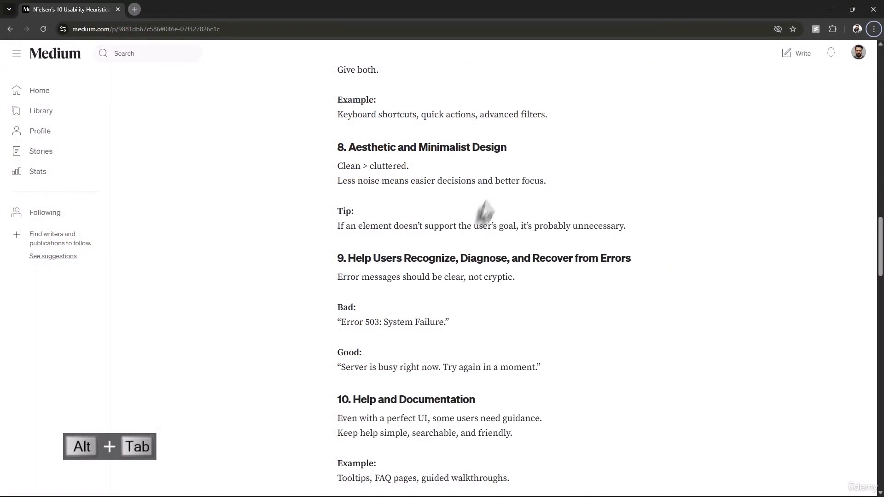
scroll(479, 213, up, 20)
scroll(596, 187, down, 18)
scroll(597, 190, down, 1)
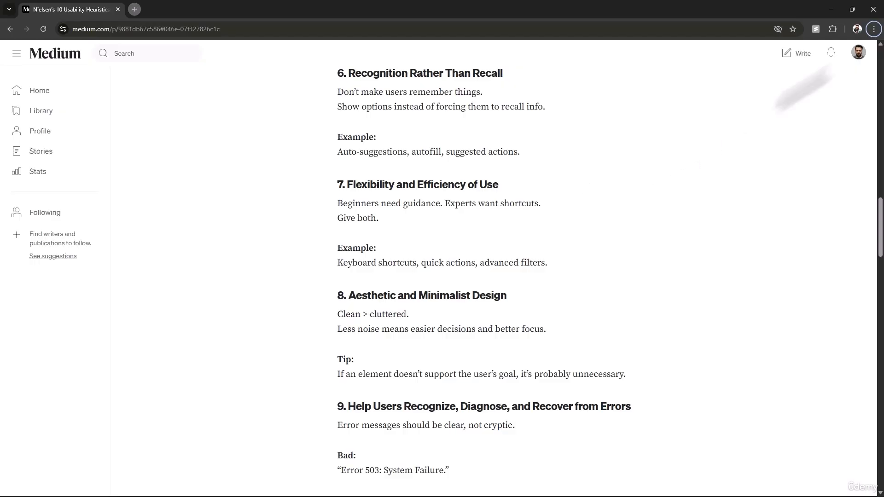
click(831, 9)
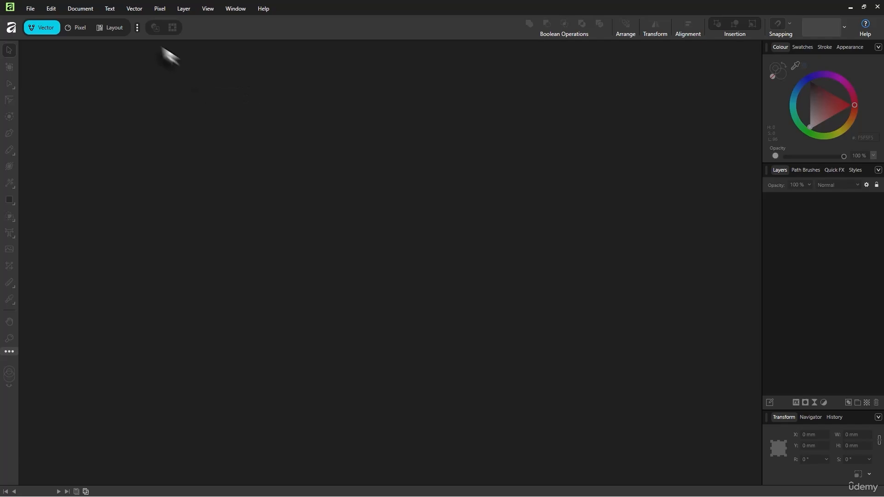
Step: Create a landscape A4 document of 297 × 210 mm in RGB at 300 DPI and open it in the Layout studio
click(109, 28)
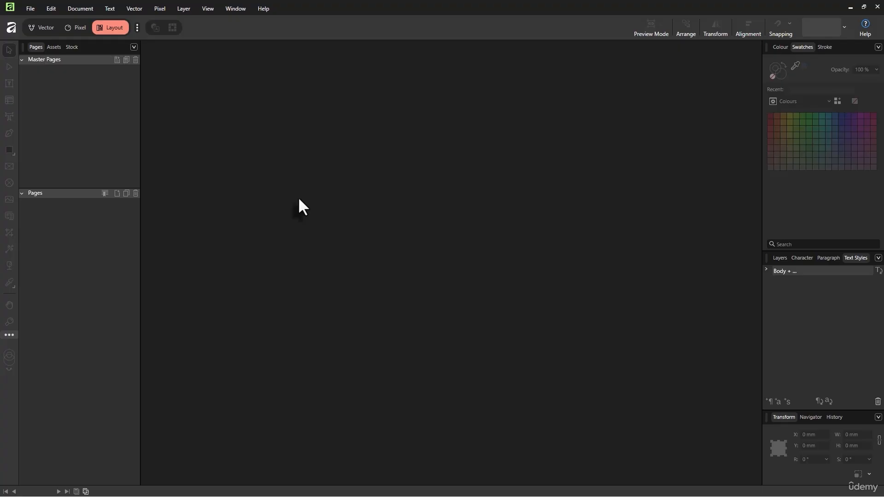
key(ctrl+n)
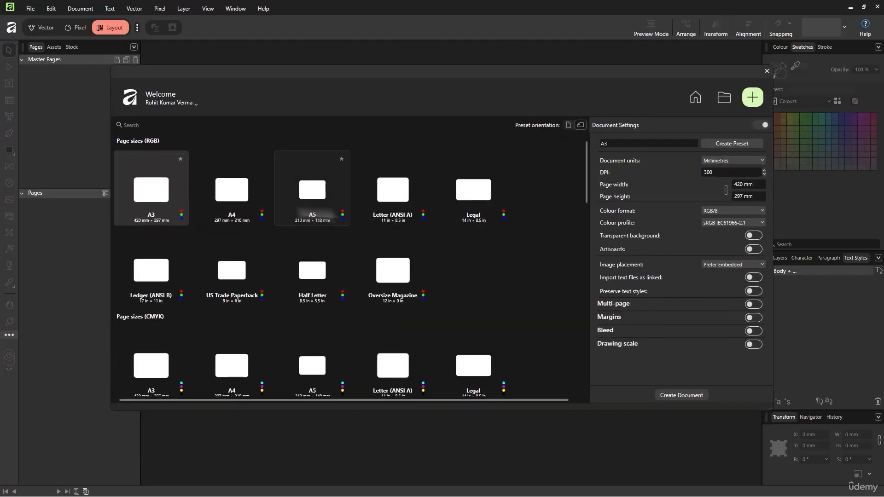
click(245, 179)
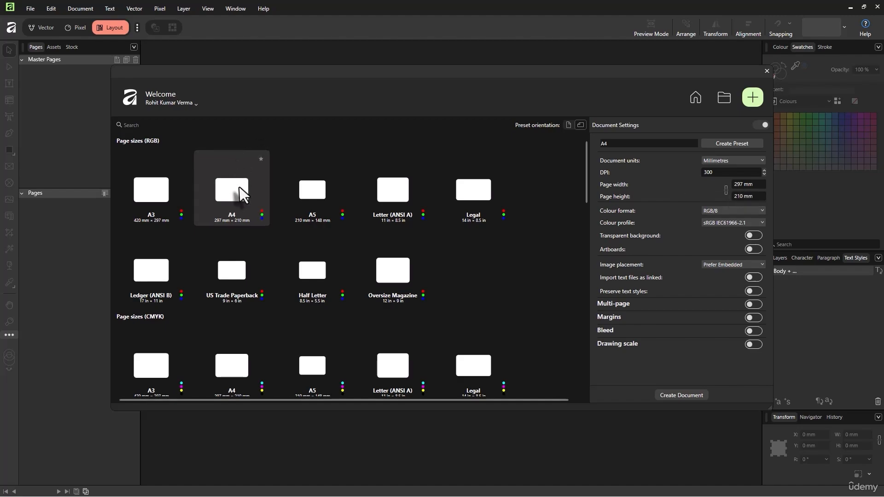
click(681, 395)
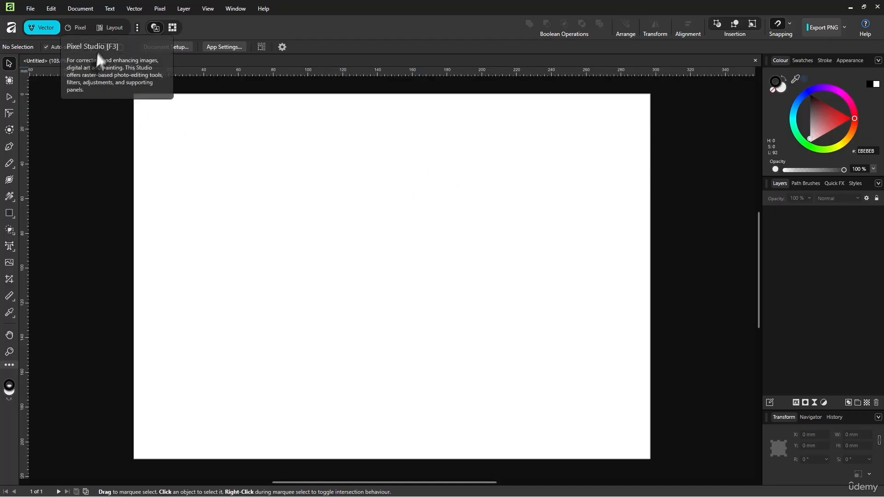
click(117, 27)
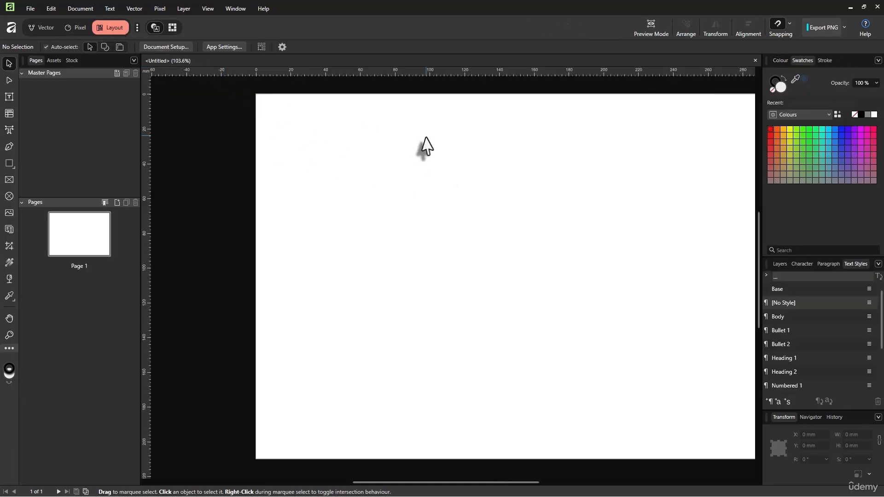
drag(493, 249, 448, 252)
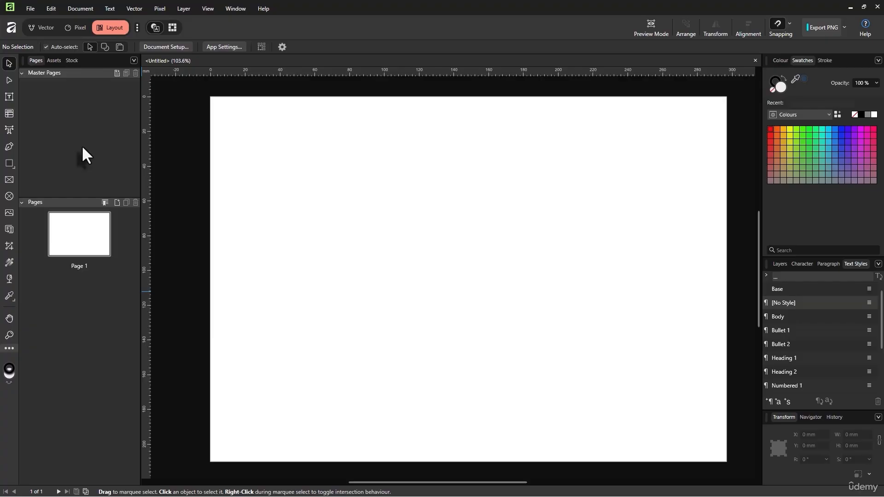
Step: Add one blank page without a master after Page 1 and delete that added page again
click(117, 204)
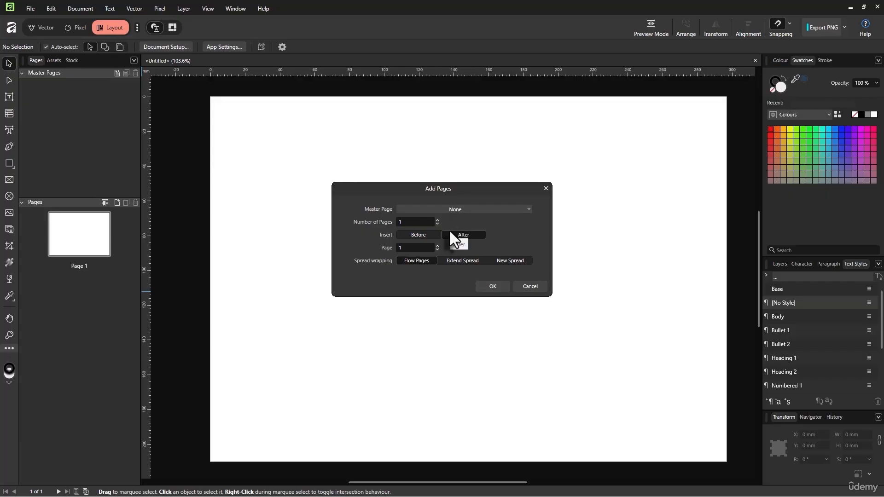
click(494, 288)
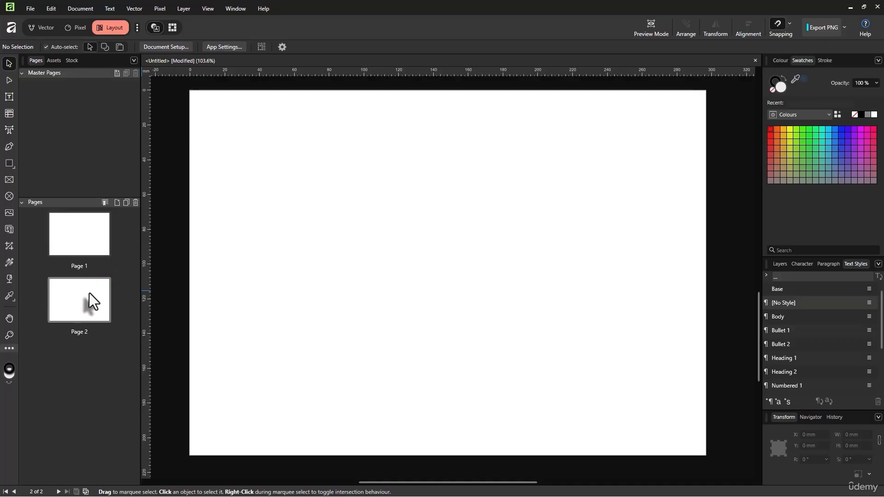
click(135, 204)
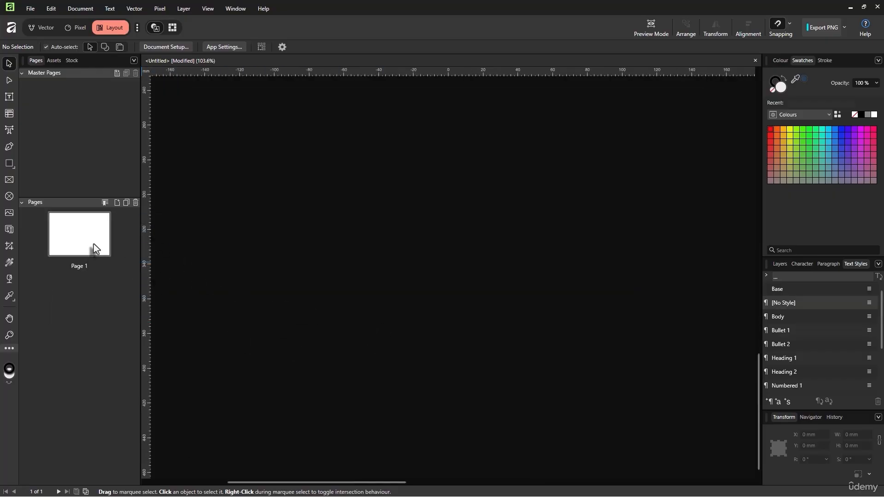
Step: Add two blank pages after Page 1, one at a time, with no master page assigned
click(117, 203)
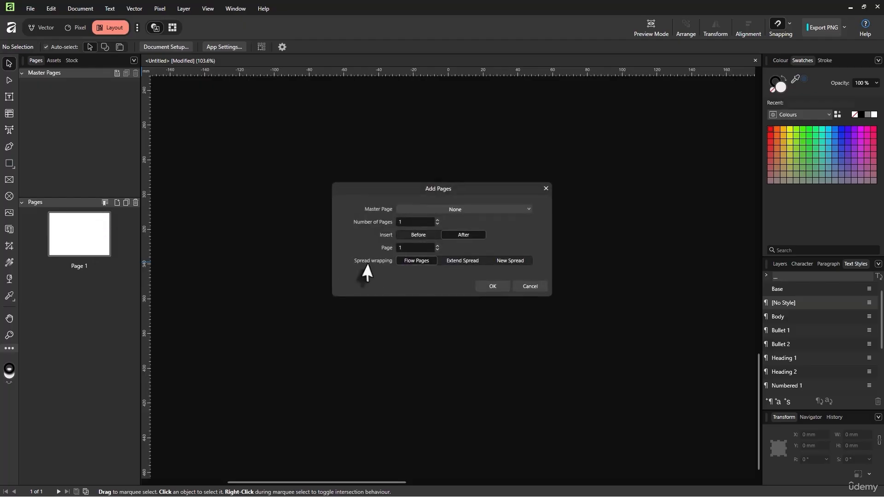
click(502, 288)
click(125, 204)
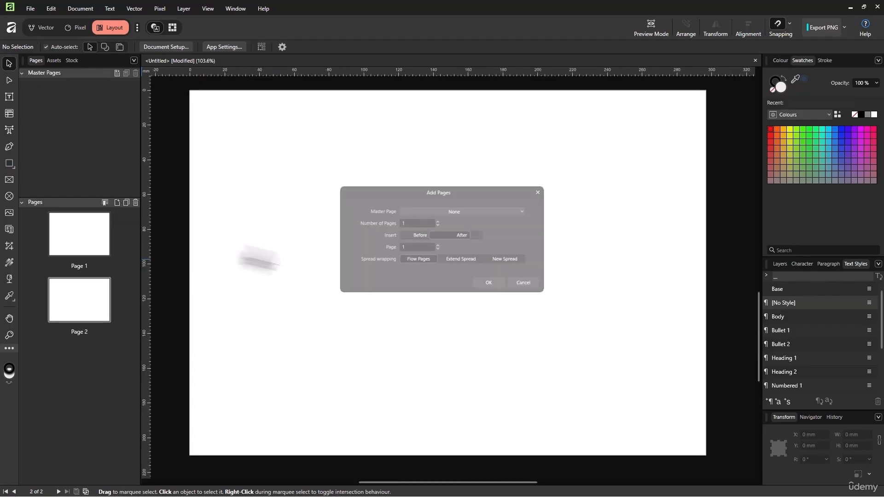
click(488, 286)
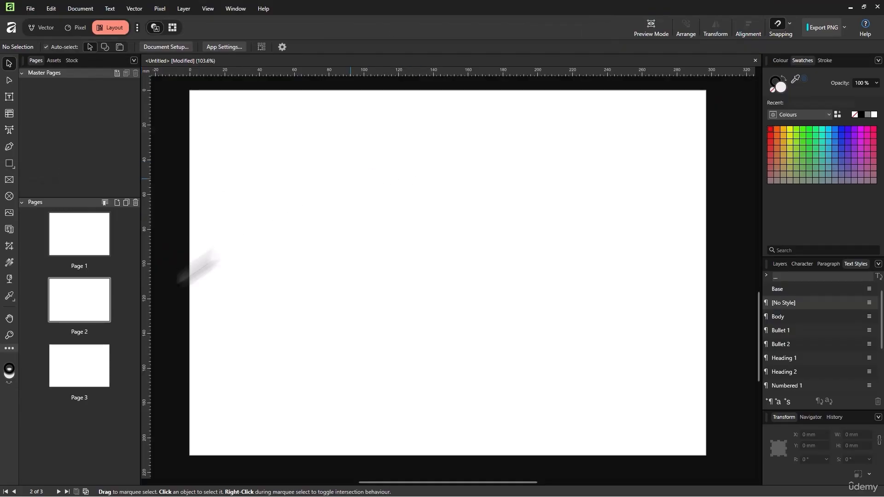
Step: Copy the usability heuristics text from the Medium article in the browser into a text frame about 279 × 182 mm on Page 2
key(alt+Tab)
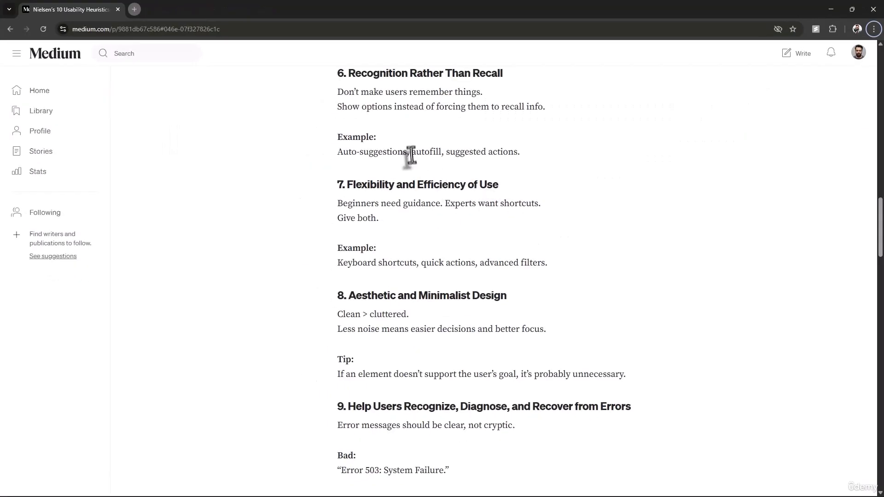
scroll(410, 154, up, 6)
scroll(377, 194, up, 15)
scroll(351, 273, down, 6)
scroll(581, 347, down, 20)
drag(333, 179, 572, 357)
key(ctrl+c)
click(831, 9)
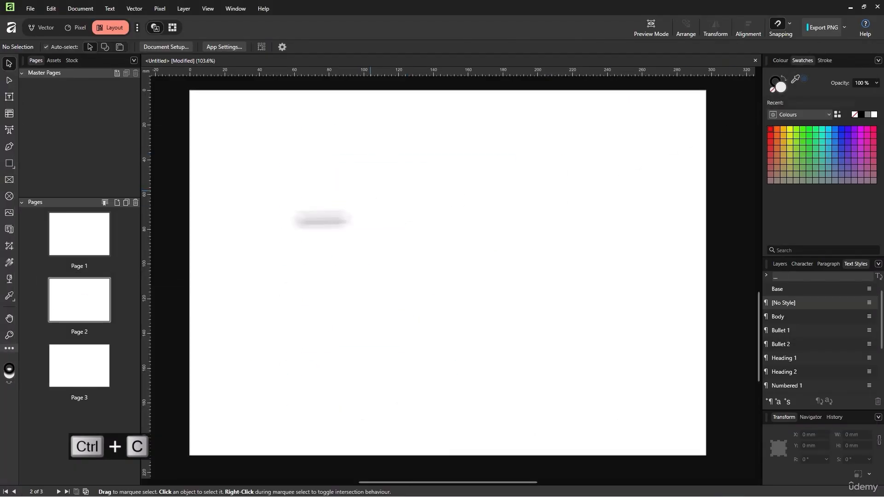
drag(204, 121, 689, 437)
key(ctrl+v)
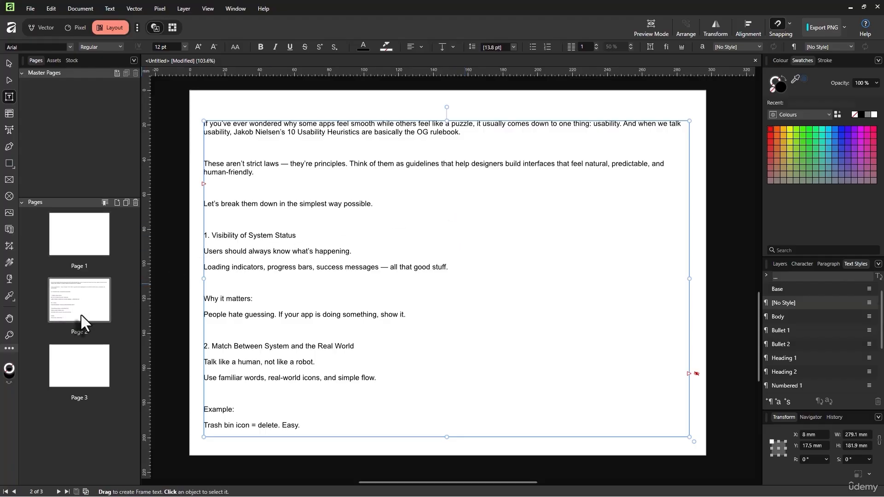
Step: Duplicate Page 2 with its text and compare the copy with the original and the blank Page 1
click(125, 203)
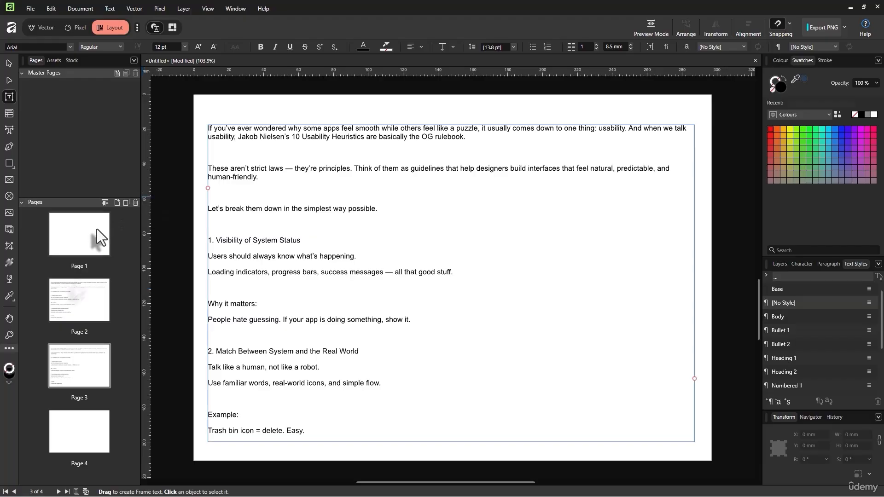
click(92, 300)
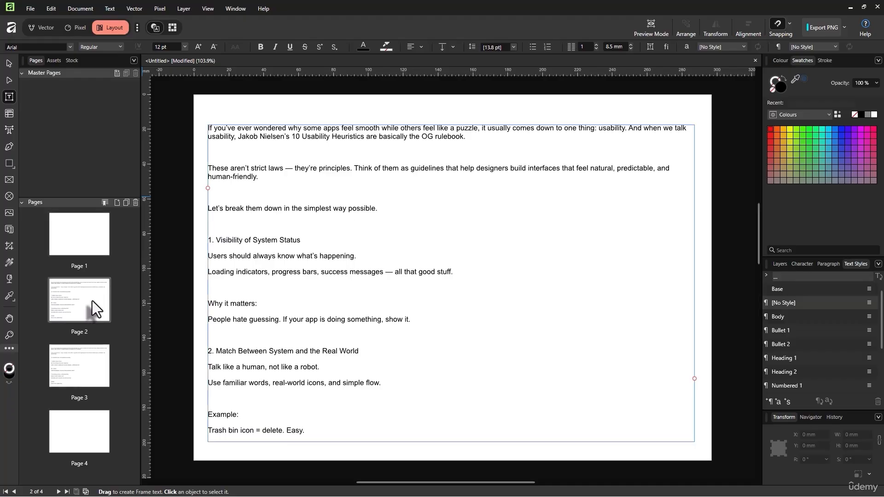
click(89, 370)
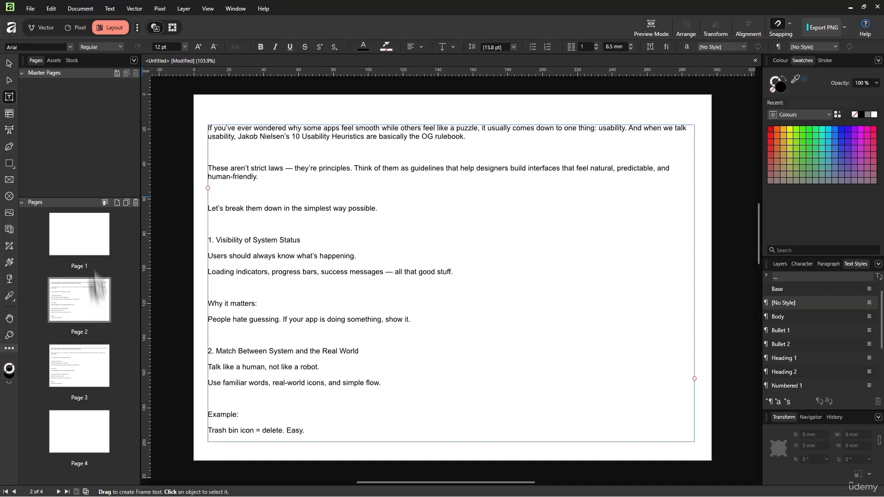
click(92, 239)
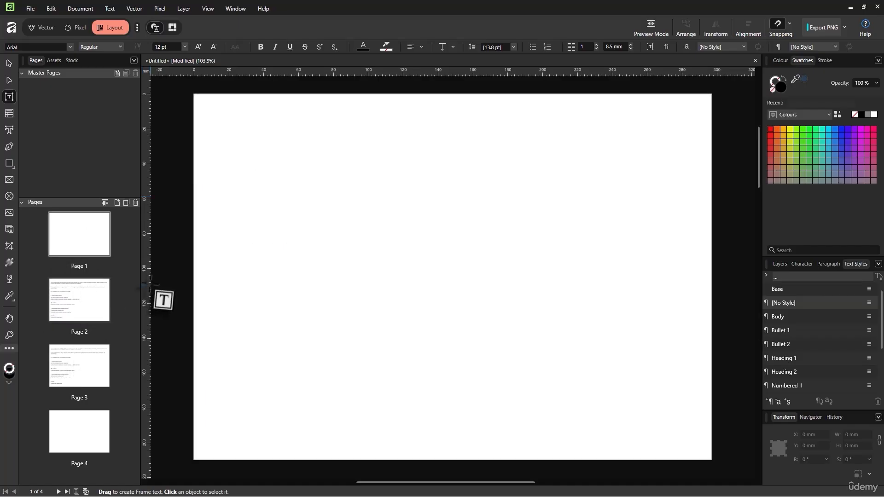
click(79, 294)
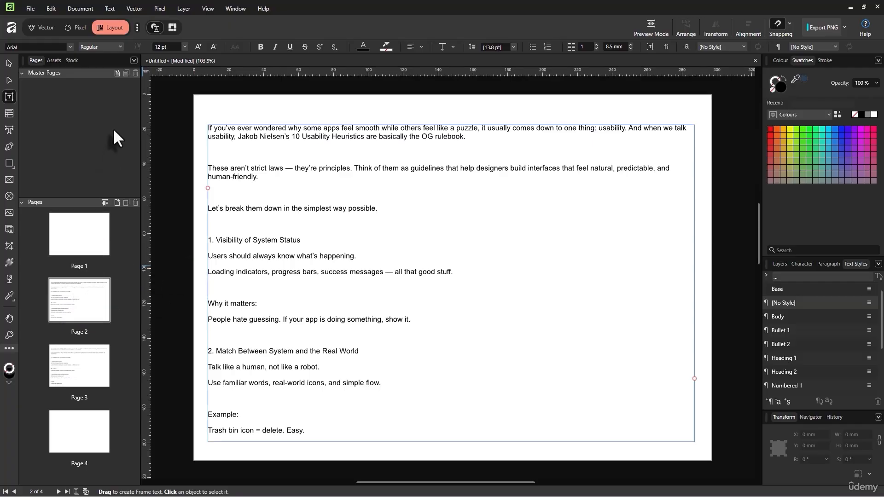
Step: Add a one-page A4 master named Master A and draw a red (FF0000) bar about 299 × 4.5 mm across its lower part
click(118, 73)
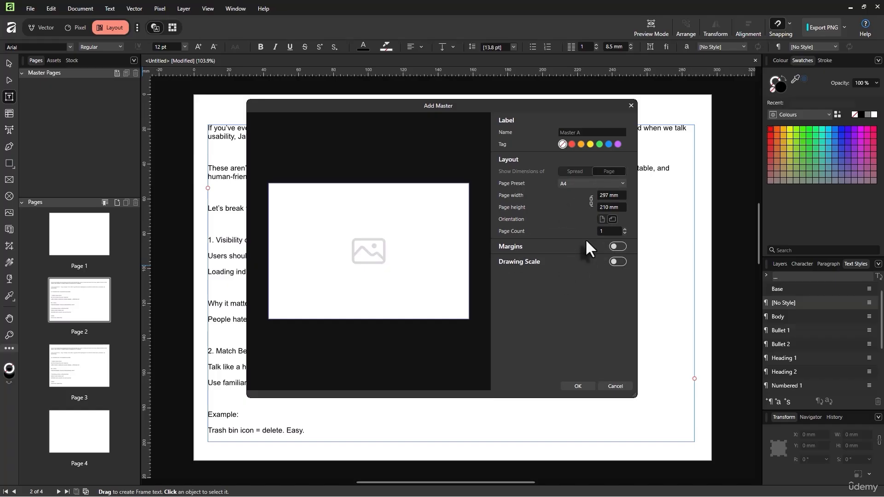
click(569, 387)
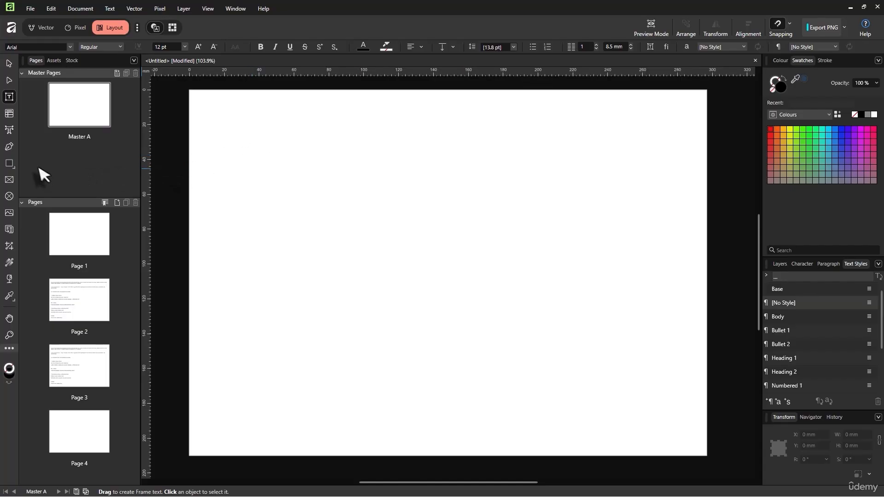
click(12, 160)
click(34, 160)
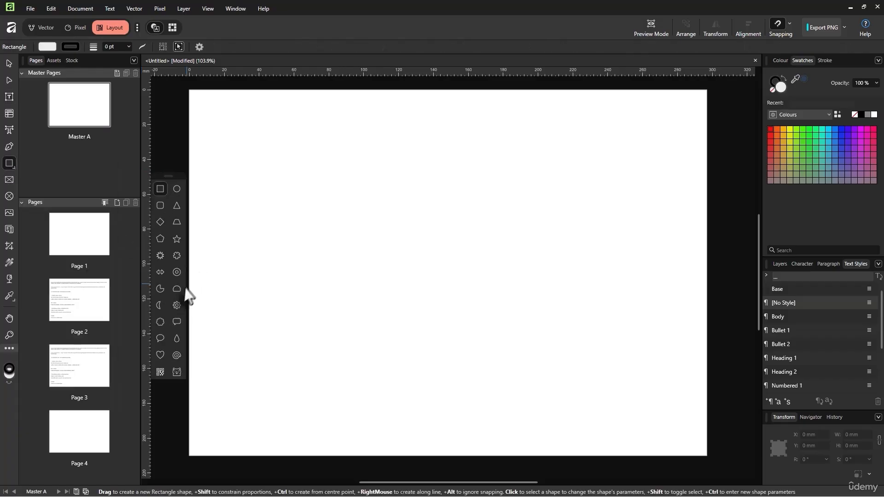
drag(184, 445, 711, 431)
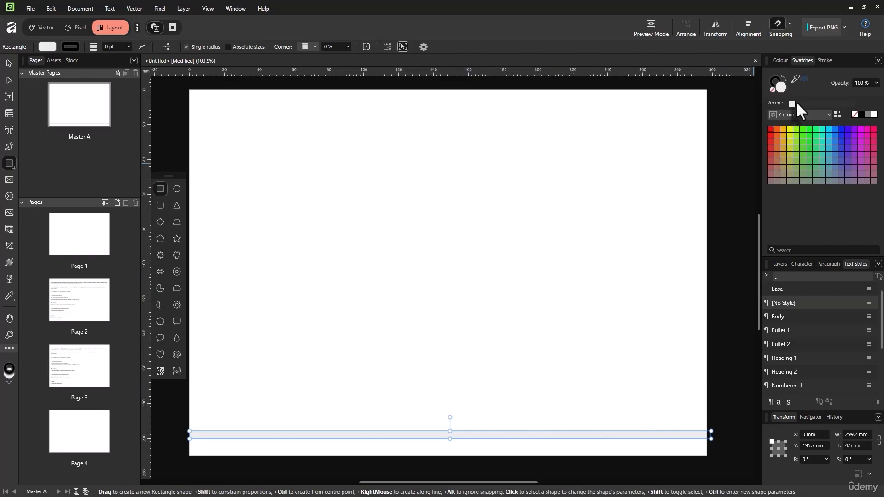
click(782, 60)
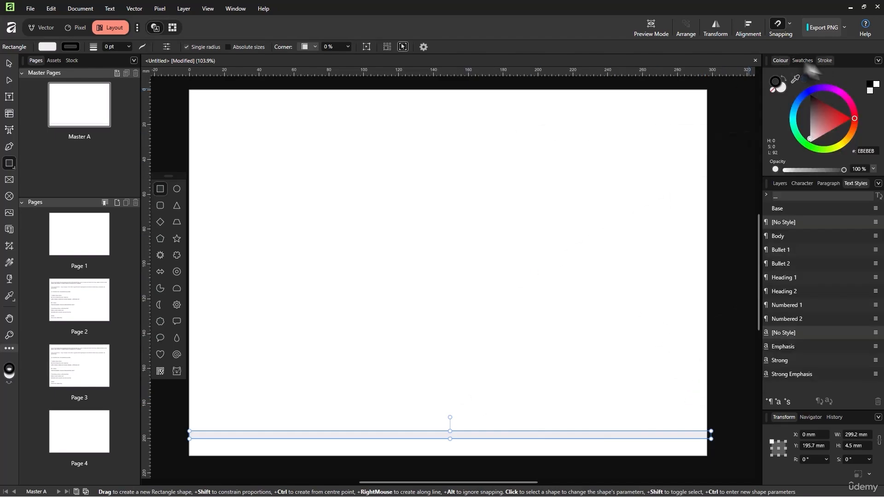
drag(828, 118, 858, 120)
Step: Apply Master A to Page 1 only, replacing existing masters, with content migrated and pages conformed by size
click(65, 239)
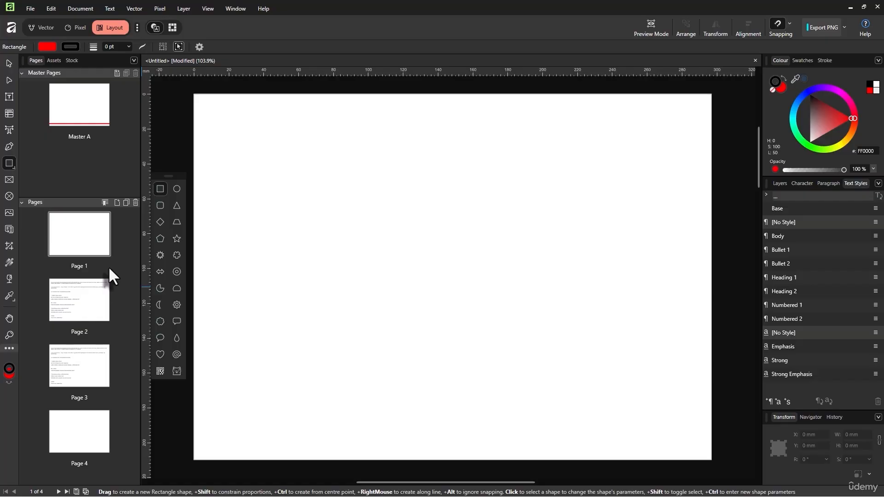
right_click(97, 244)
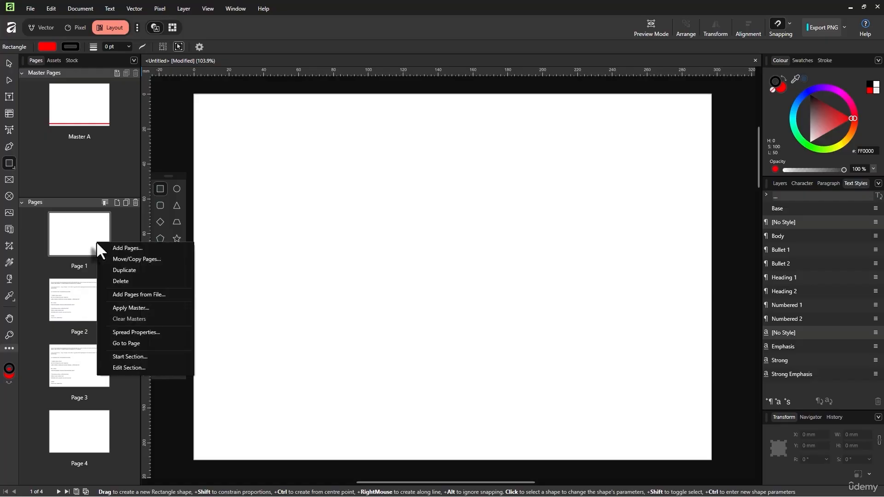
click(156, 307)
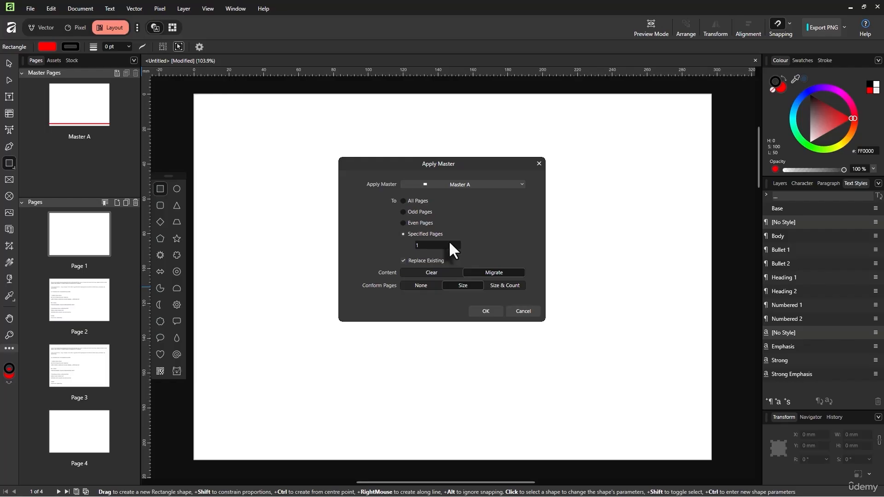
click(509, 184)
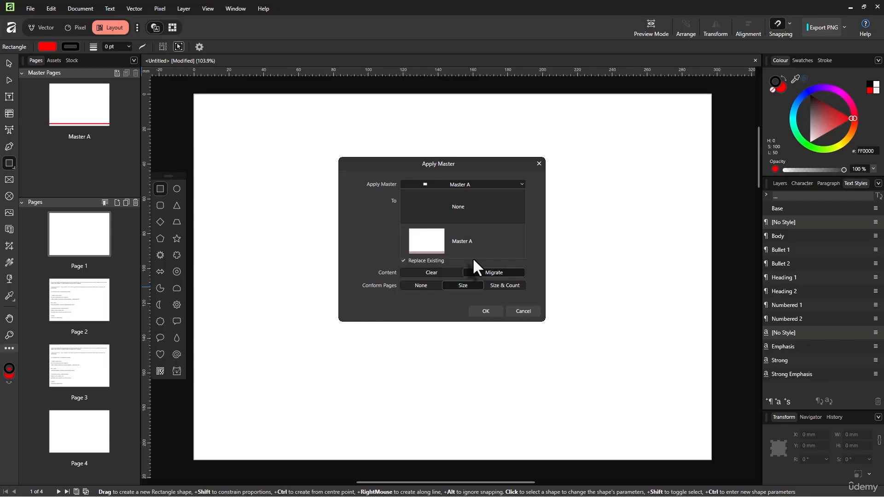
click(479, 244)
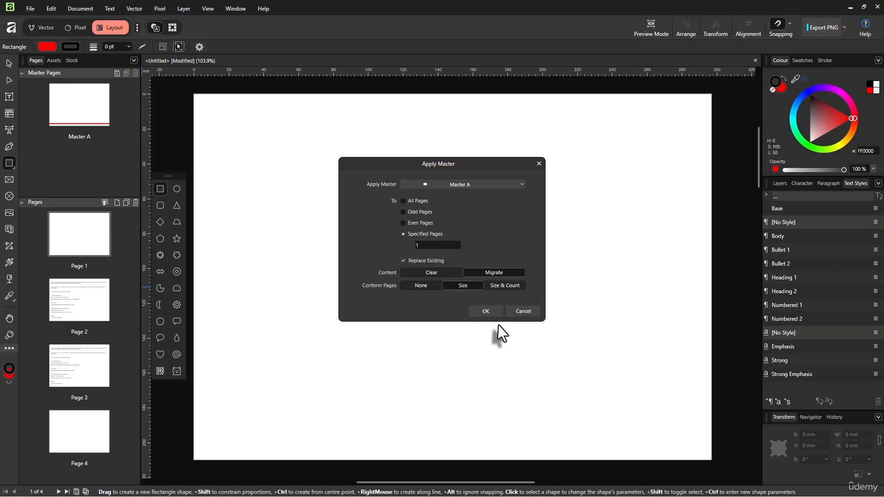
click(487, 309)
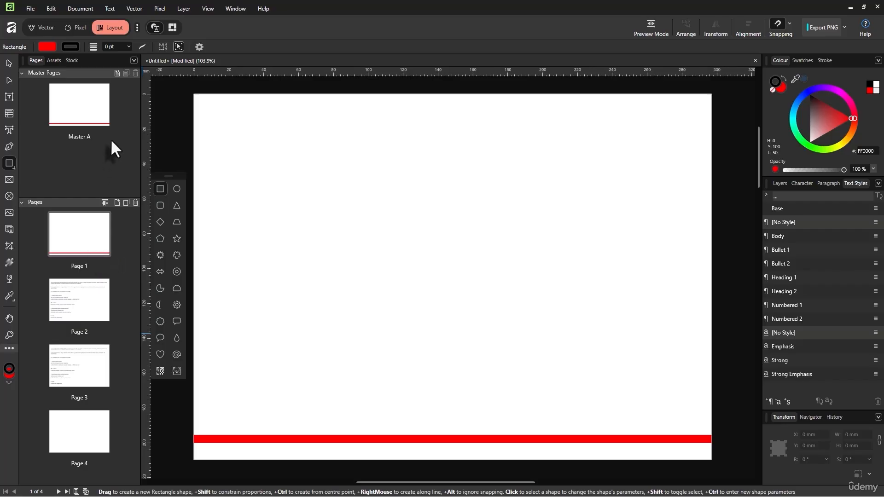
Step: Delete the usability heuristics text frames from Page 2 and Page 3
click(74, 320)
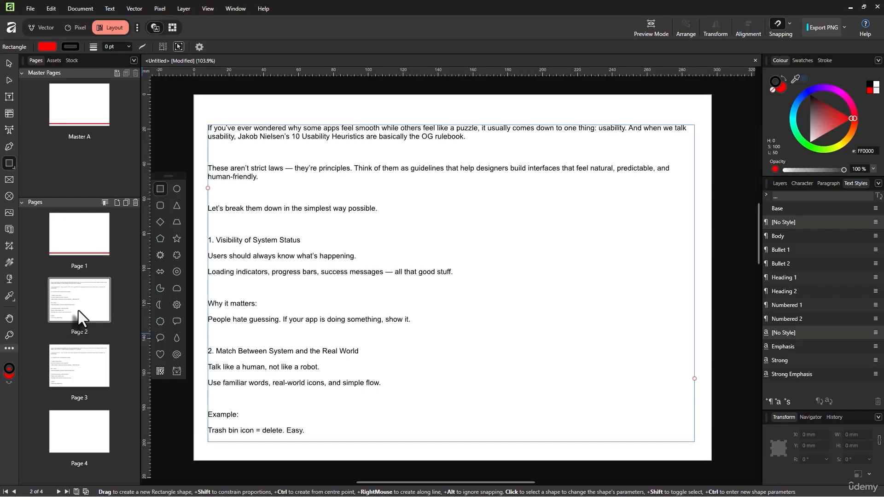
click(9, 63)
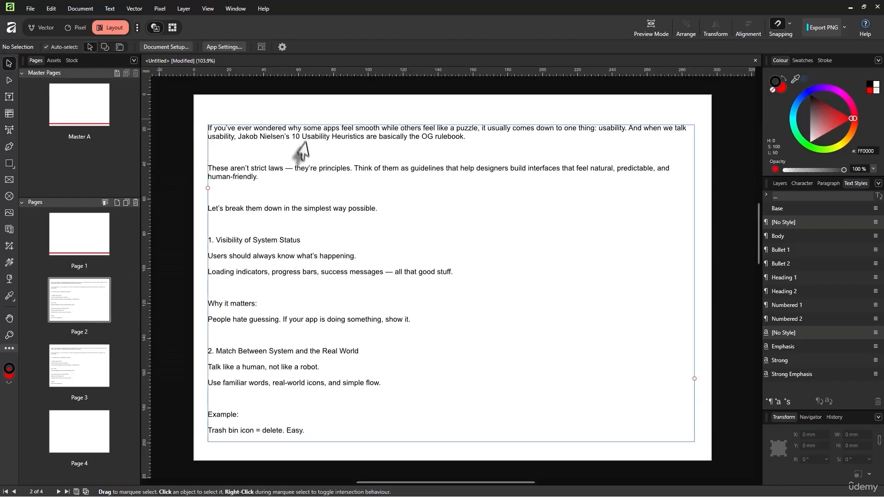
click(276, 168)
key(Delete)
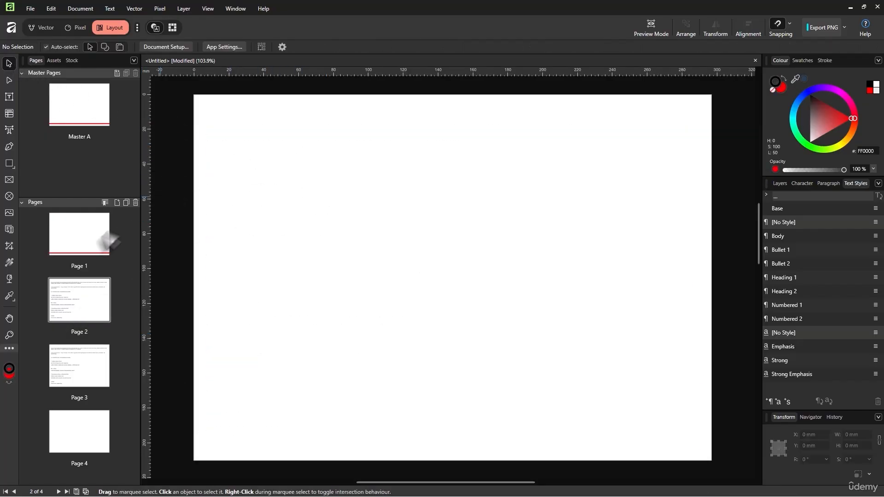
click(322, 231)
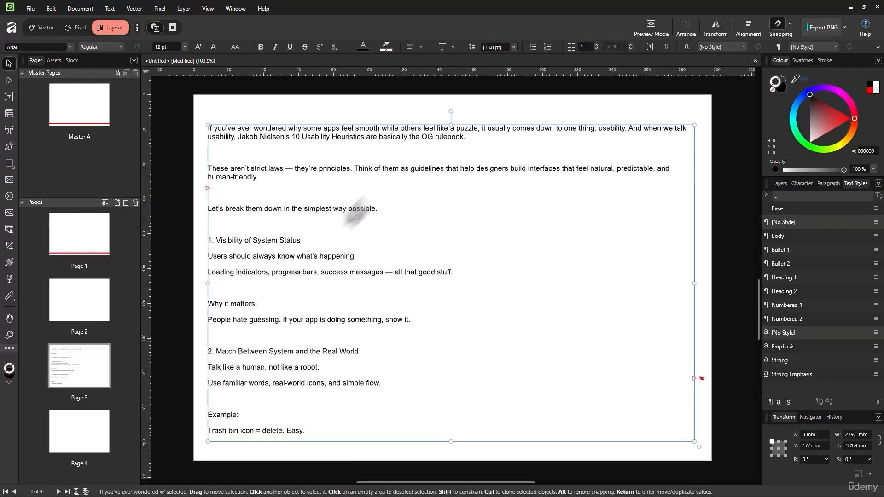
key(Delete)
Step: Check Page 1, then delete the red bar from Master A
click(89, 252)
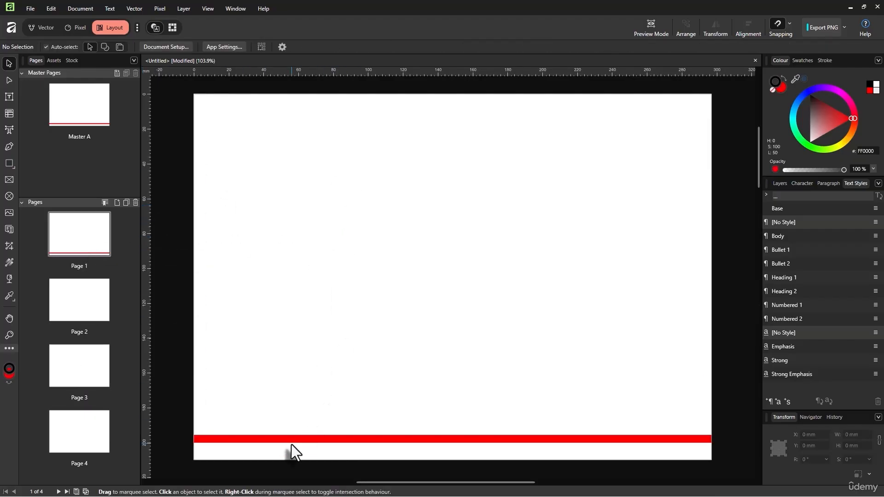
click(104, 128)
click(313, 439)
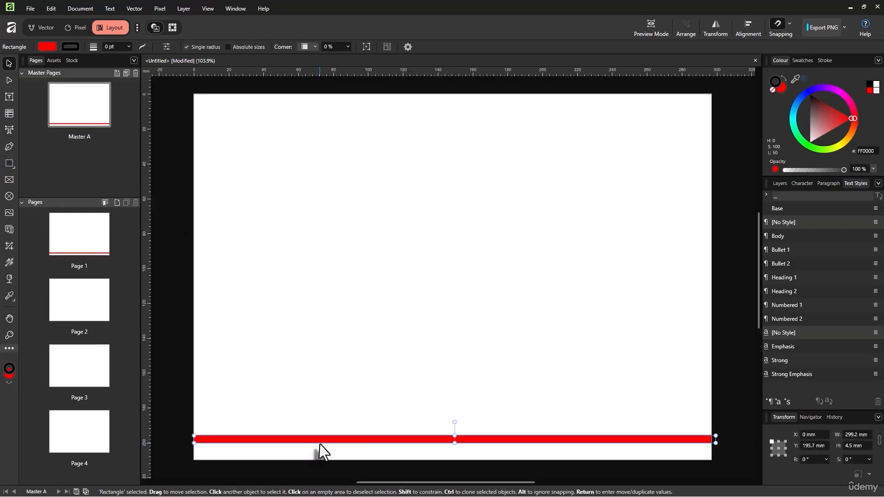
key(Delete)
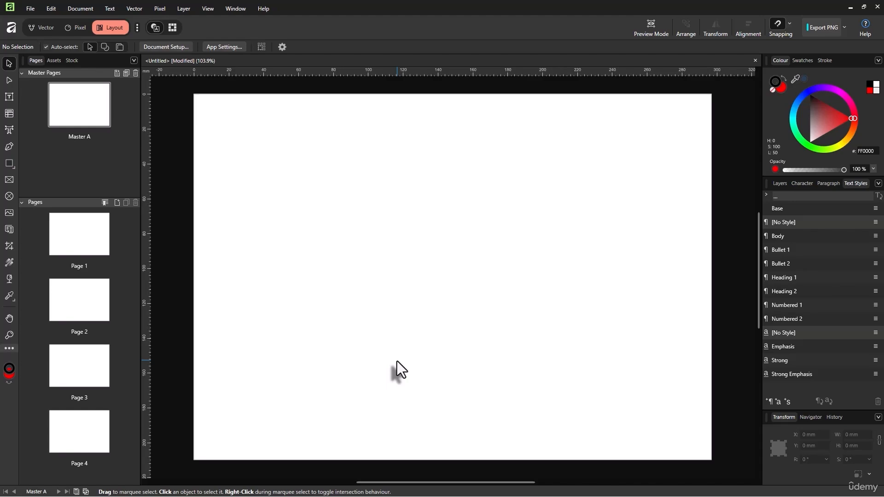
Step: Switch to the File Explorer window showing New folder and resize it so the layout document stays reachable behind it
key(alt+Tab)
key(Tab)
key(Tab)
key(Tab)
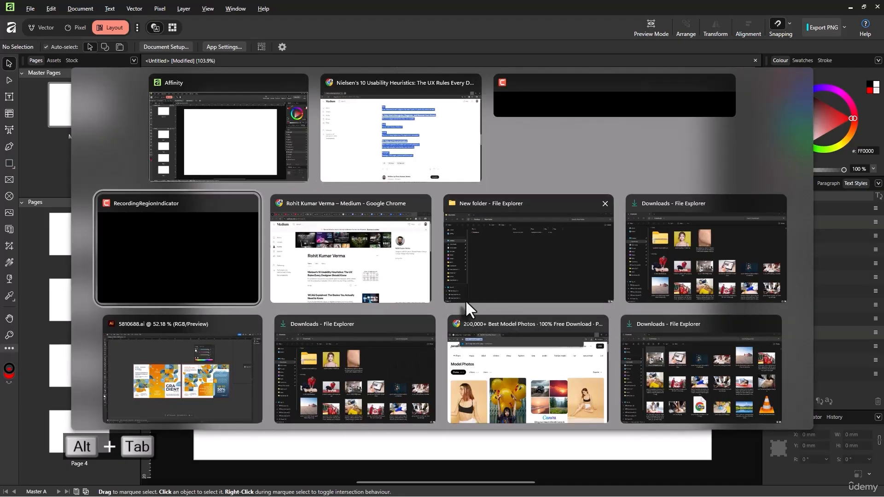
click(510, 248)
click(159, 83)
drag(382, 7, 449, 91)
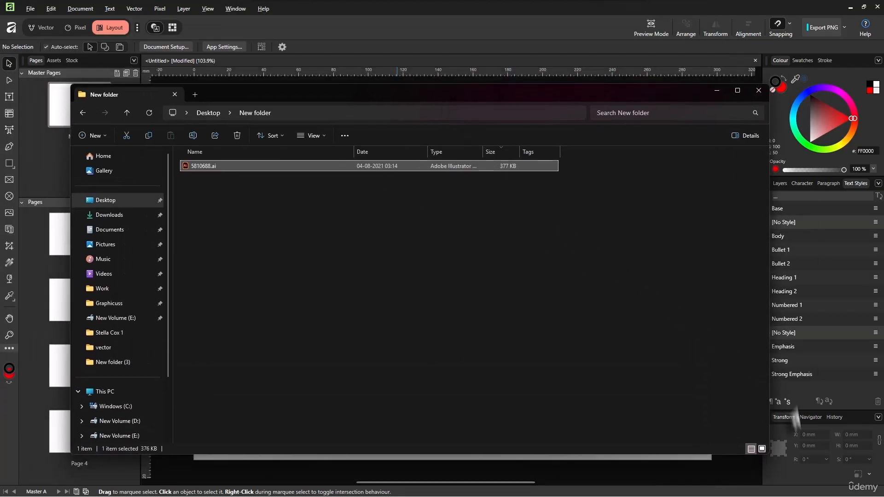
drag(766, 454, 567, 430)
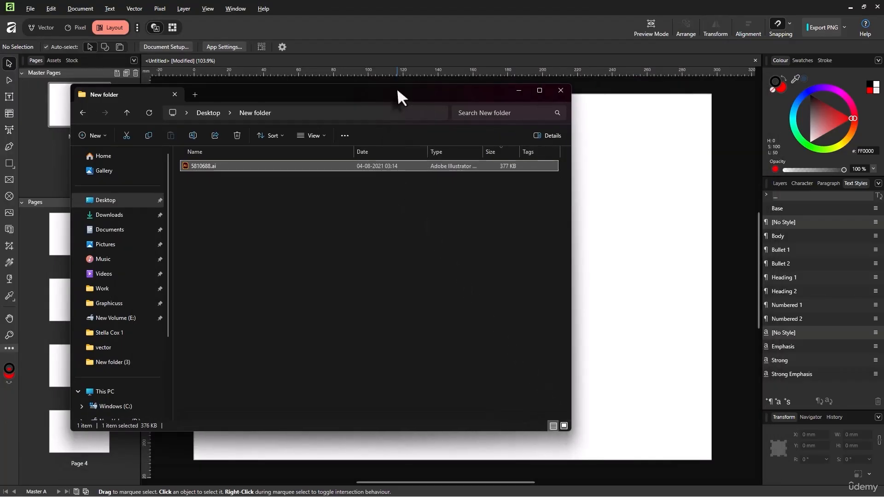
drag(396, 89, 359, 125)
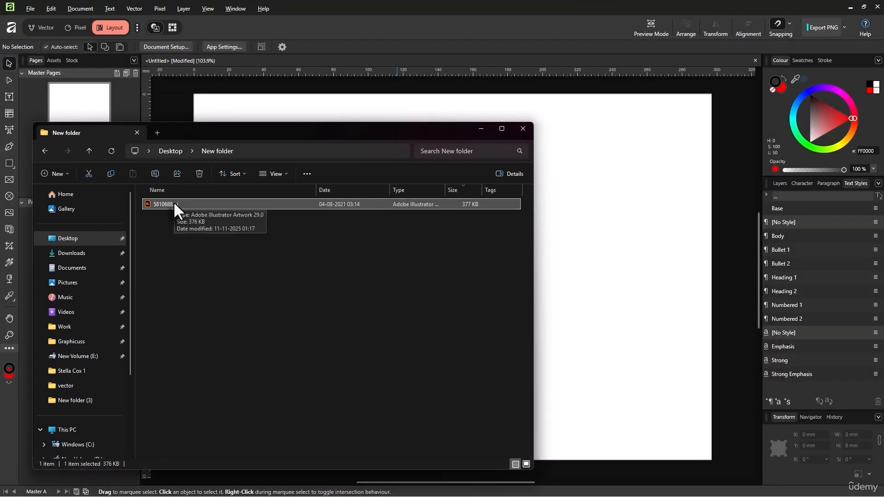
Step: Open 5810688.ai from New folder as a separate document, loading all pages as artboards with estimated DPI and colour space
drag(169, 204, 560, 53)
mouse_move(445, 132)
mouse_down()
mouse_move(355, 184)
mouse_move(510, 208)
mouse_move(400, 149)
mouse_move(339, 180)
mouse_move(350, 162)
mouse_move(334, 238)
mouse_move(447, 127)
mouse_up()
click(570, 162)
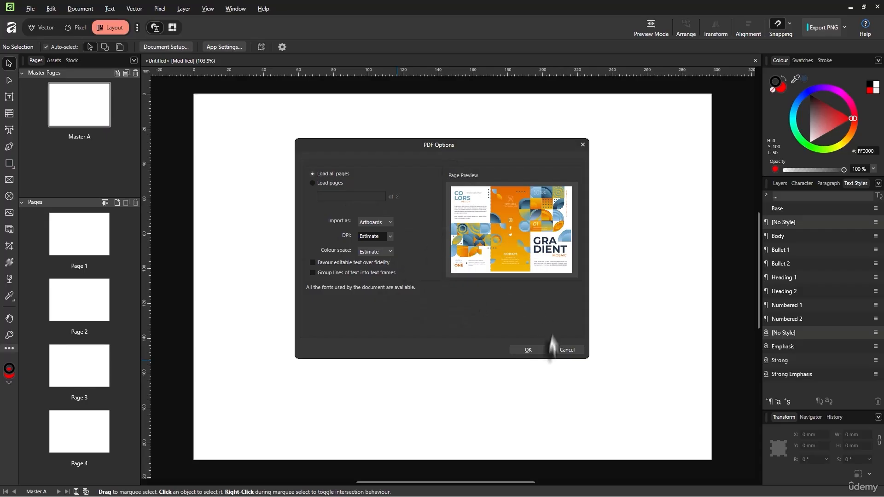
click(541, 350)
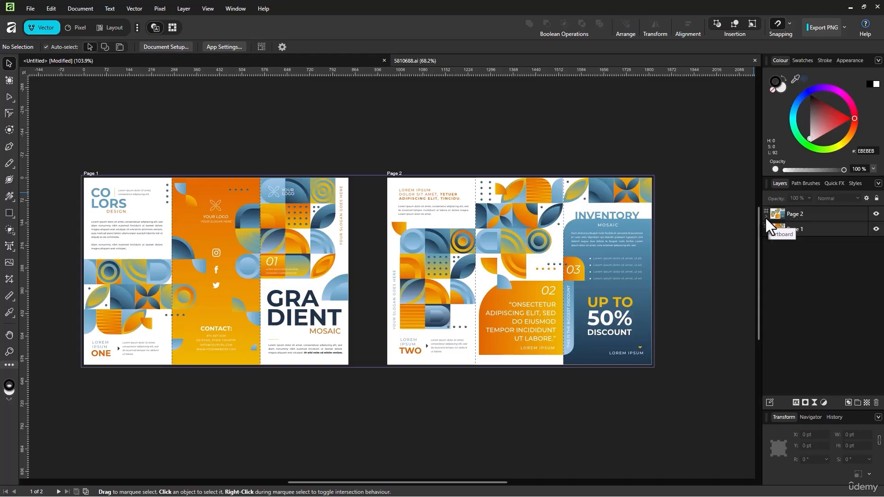
Step: Examine the layer structure of the brochure's Page 2 artboard, including the contents of its PRINT layer
click(765, 218)
click(780, 244)
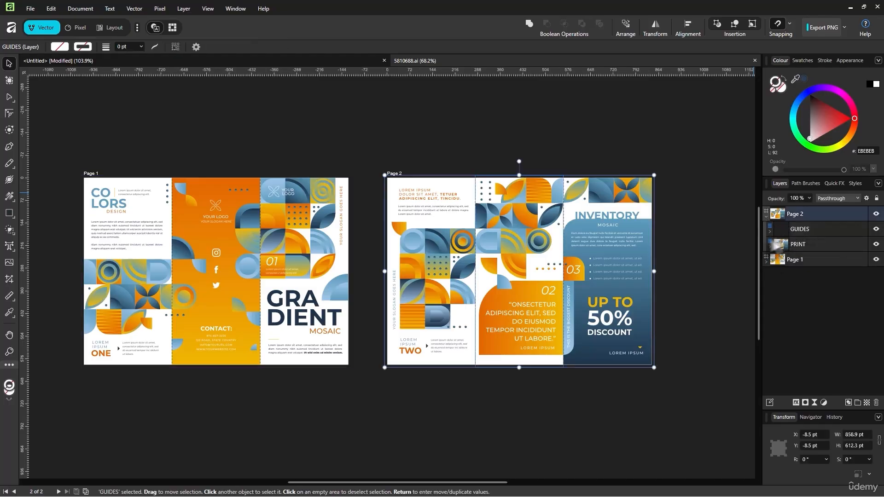
click(770, 248)
scroll(801, 304, down, 3)
scroll(808, 296, up, 5)
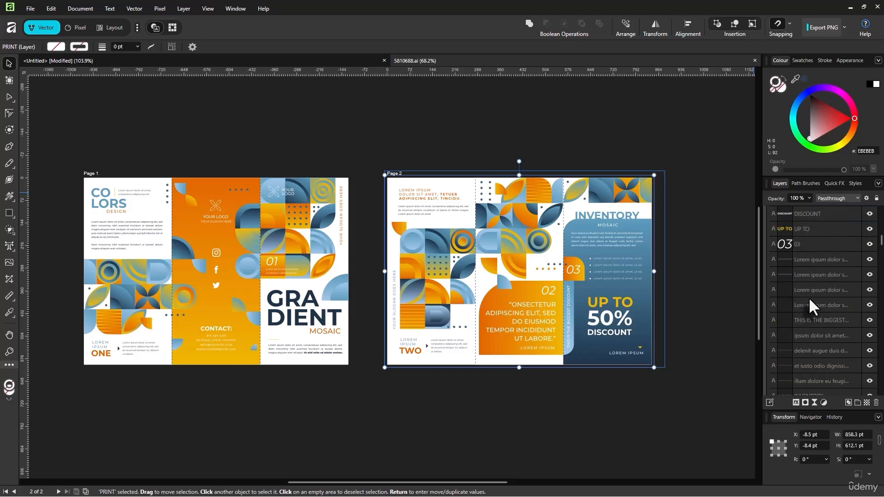
click(770, 247)
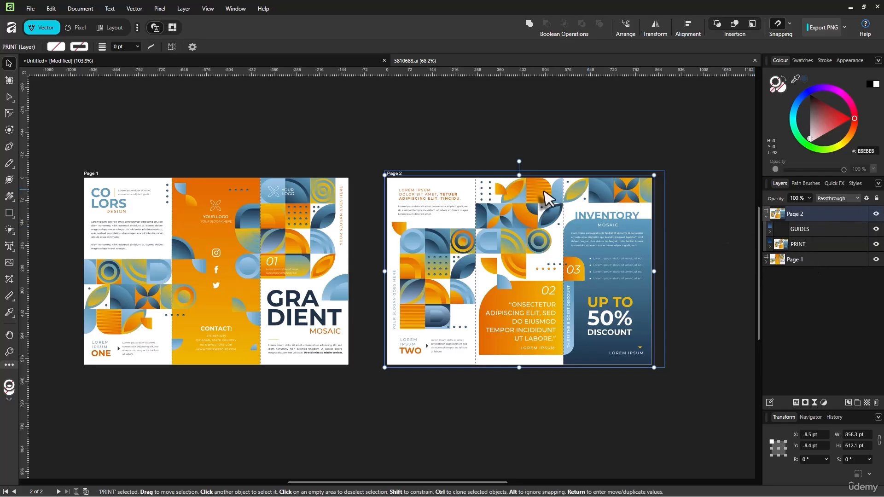
Step: Return to the untitled document, look through Pages 4 to 1, and open Master A
mouse_move(436, 96)
mouse_down()
mouse_move(452, 99)
mouse_move(440, 95)
mouse_up()
click(308, 61)
drag(468, 166, 406, 171)
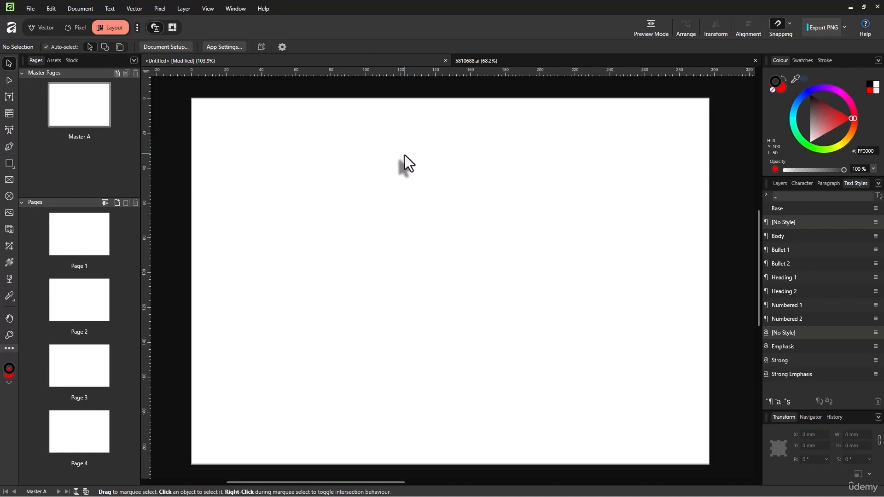
scroll(398, 190, down, 1)
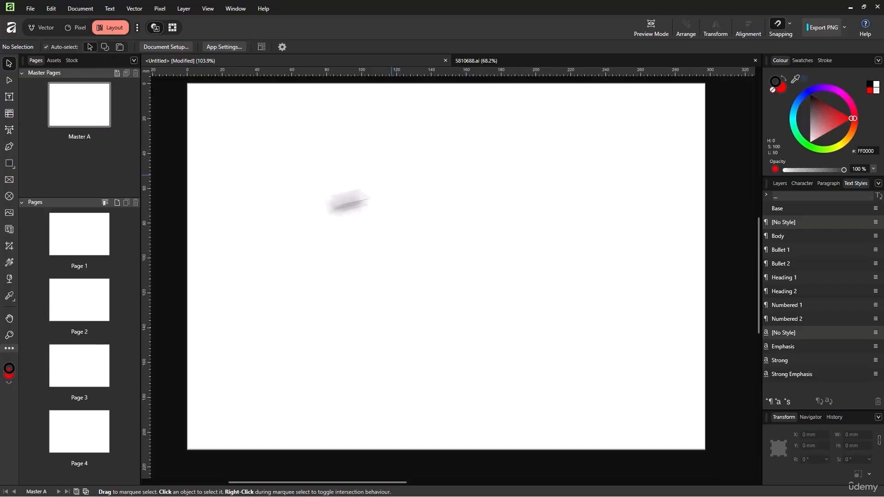
click(75, 430)
click(81, 379)
click(83, 316)
click(87, 245)
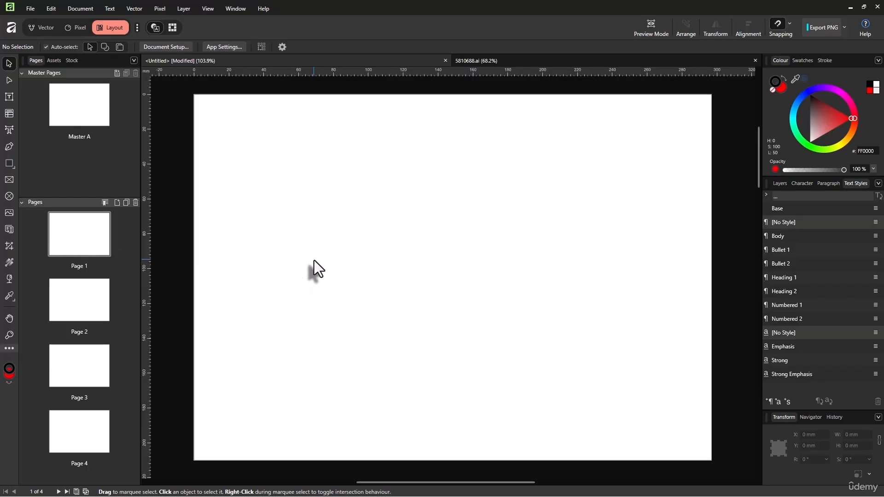
click(101, 117)
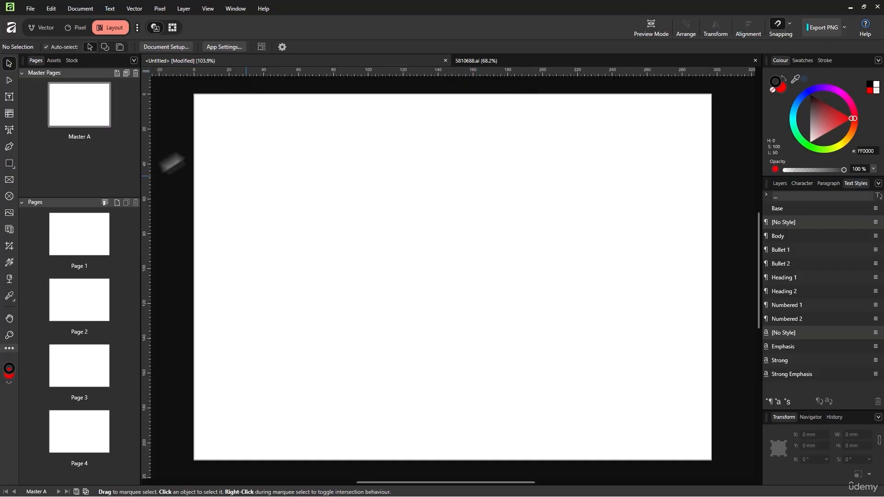
Step: In 5810688.ai, delete the white background rectangle behind the artwork on the Page 1 artboard
click(495, 67)
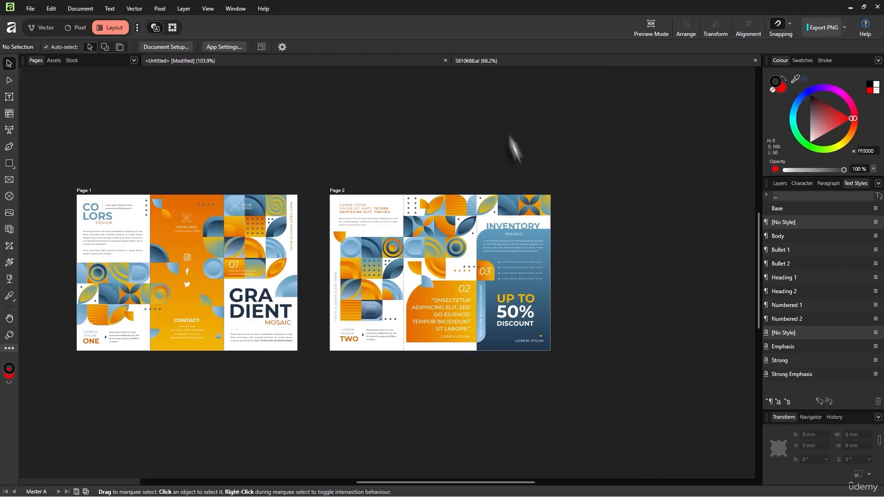
click(546, 156)
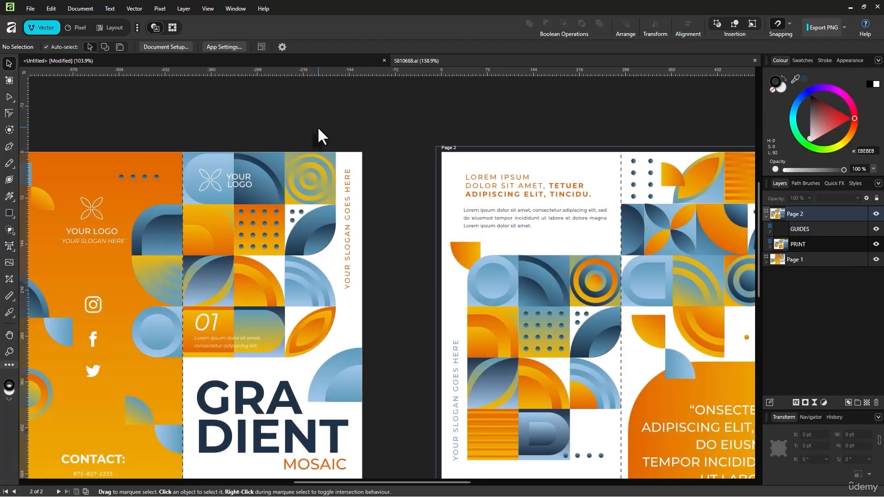
drag(318, 129, 307, 352)
click(335, 142)
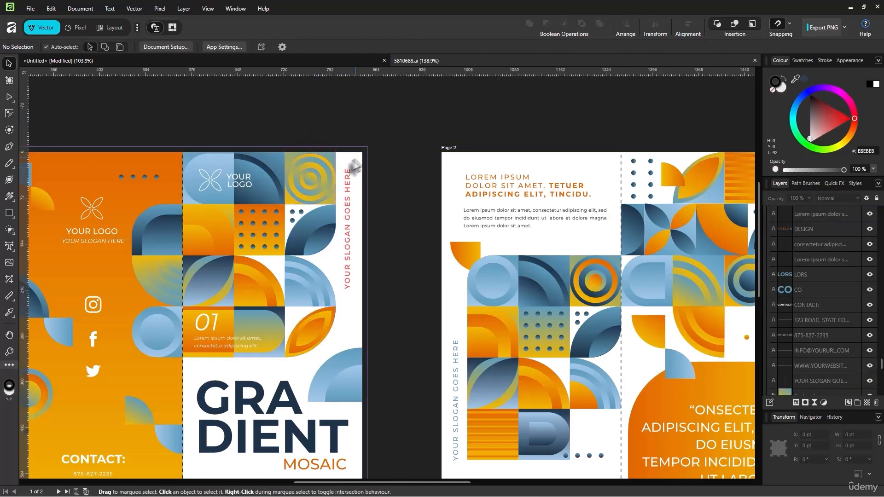
click(354, 157)
click(357, 146)
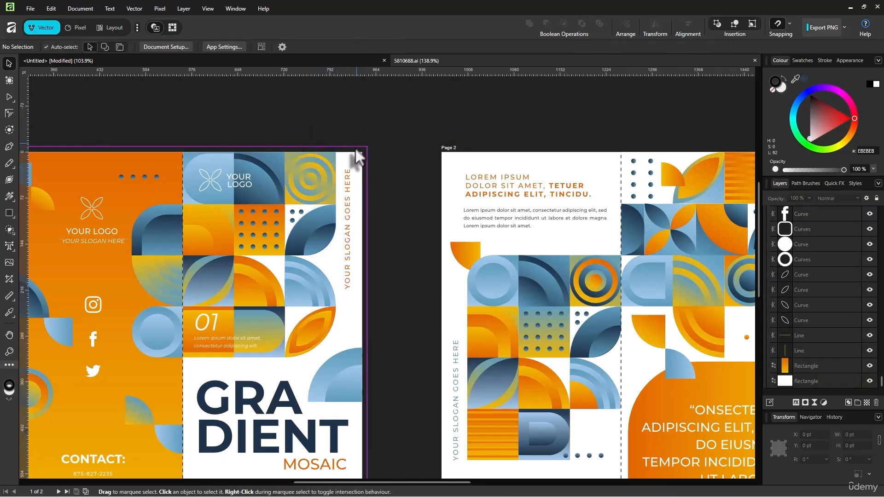
click(351, 157)
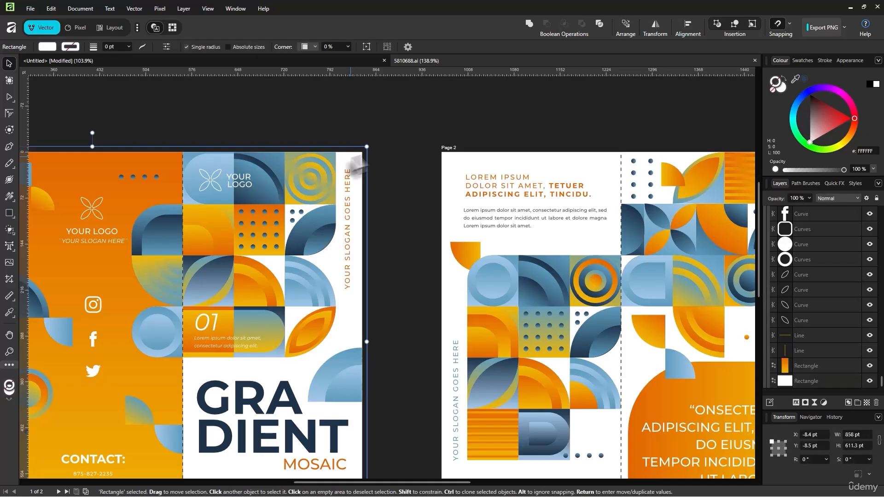
drag(351, 158, 383, 147)
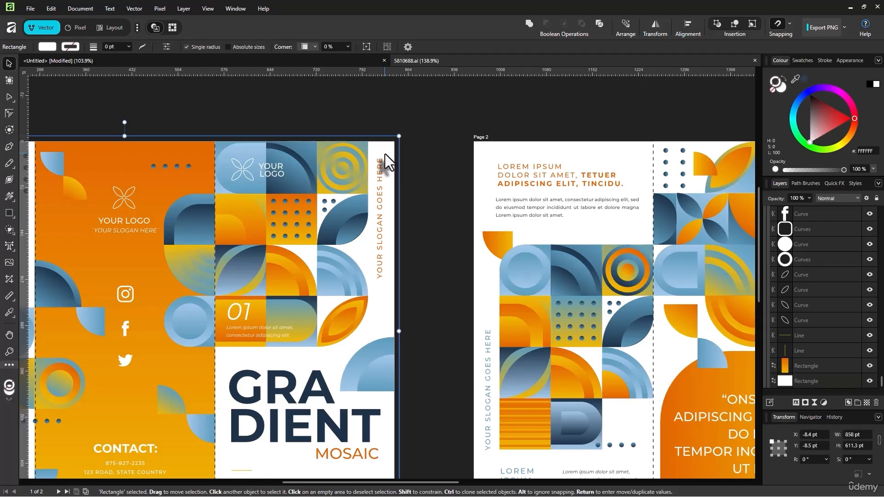
key(Delete)
click(424, 139)
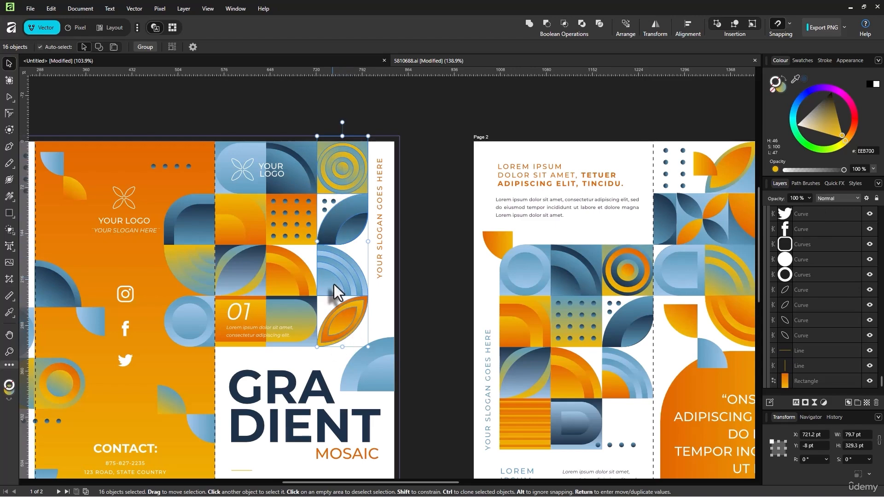
Step: Copy the rightmost column of mosaic tiles from the brochure's Page 1 onto Master A, placing it across the page's upper left edge
drag(335, 109, 360, 346)
key(ctrl+c)
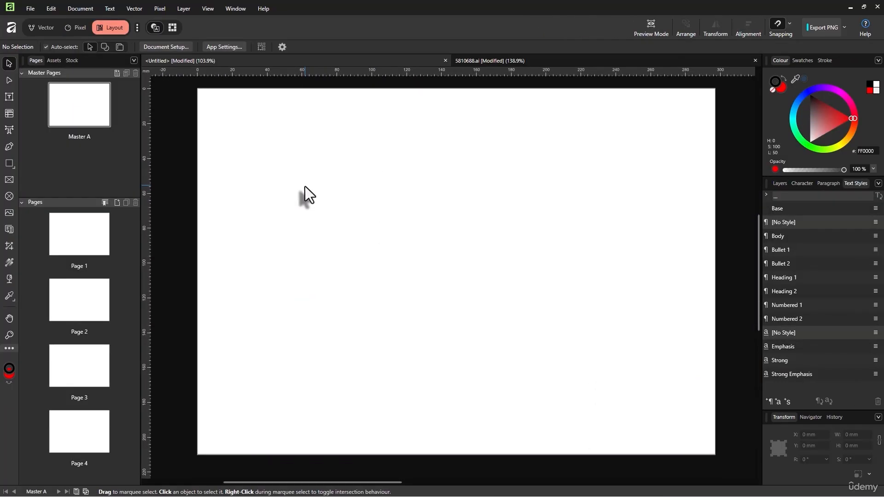
key(ctrl+v)
drag(663, 184, 210, 192)
drag(232, 301, 208, 232)
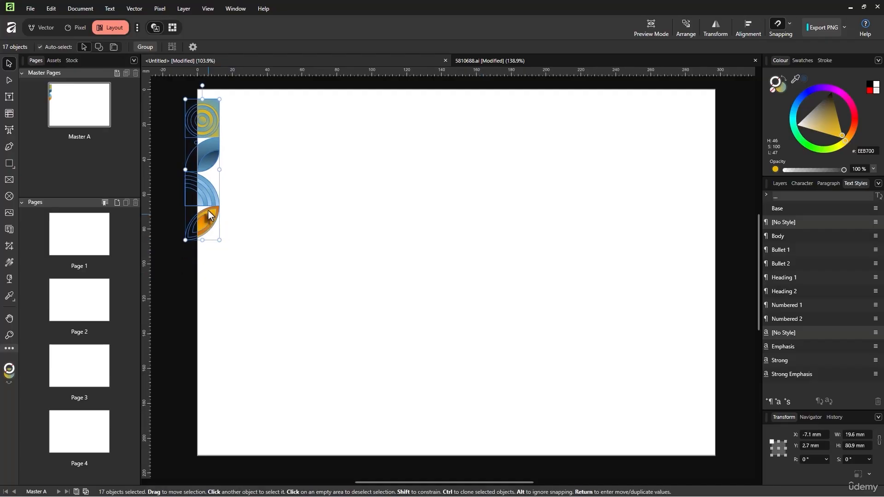
Step: Undo the tile column's placement, paste it onto Master A again, and enlarge it to about 33.8 × 139.4 mm across the left page edge
key(ctrl+z)
key(ctrl+z)
key(ctrl+z)
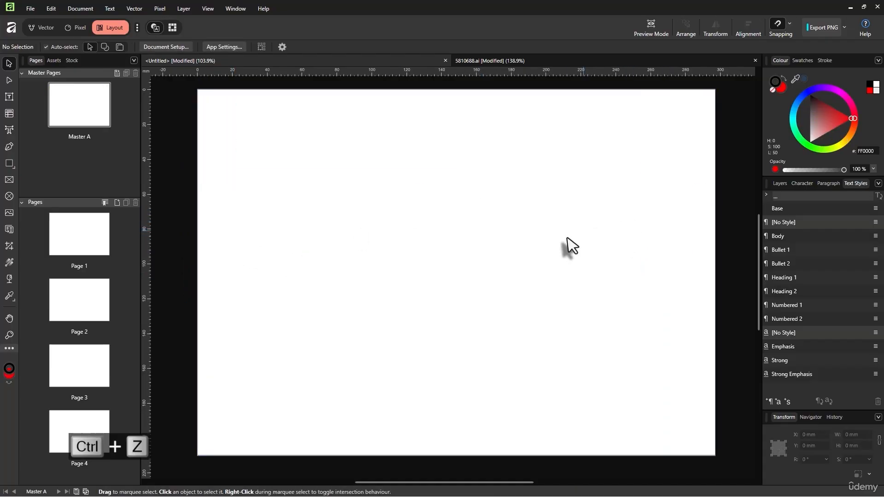
key(ctrl+v)
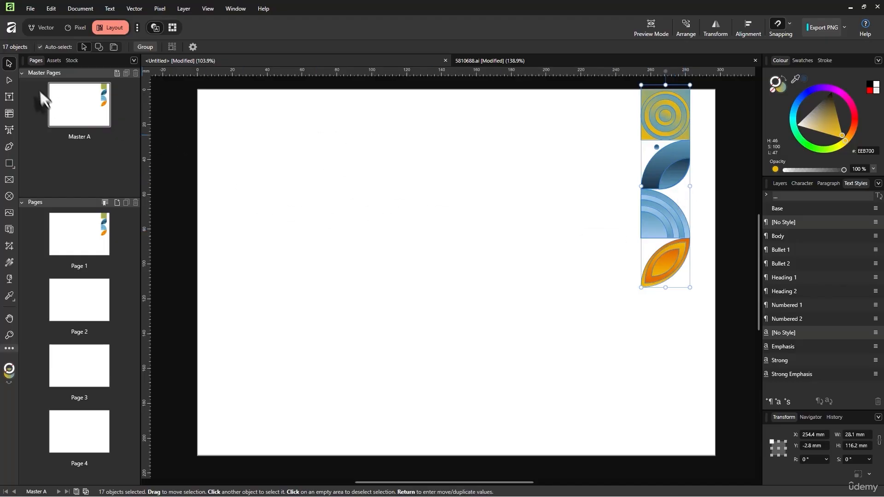
drag(684, 238, 334, 285)
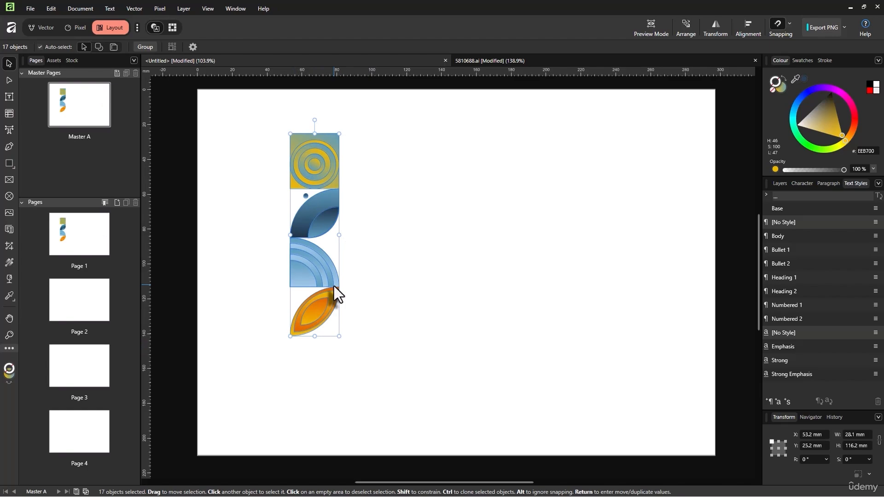
drag(333, 285, 228, 275)
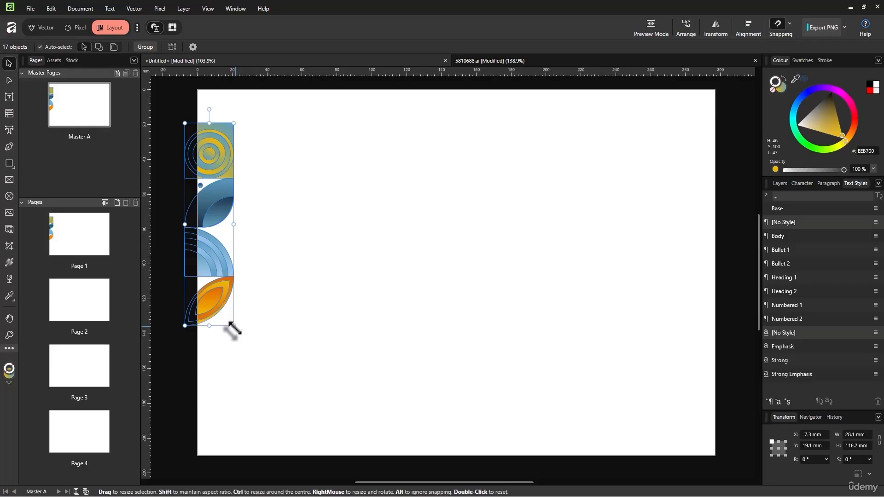
drag(233, 326, 242, 366)
drag(217, 314, 207, 342)
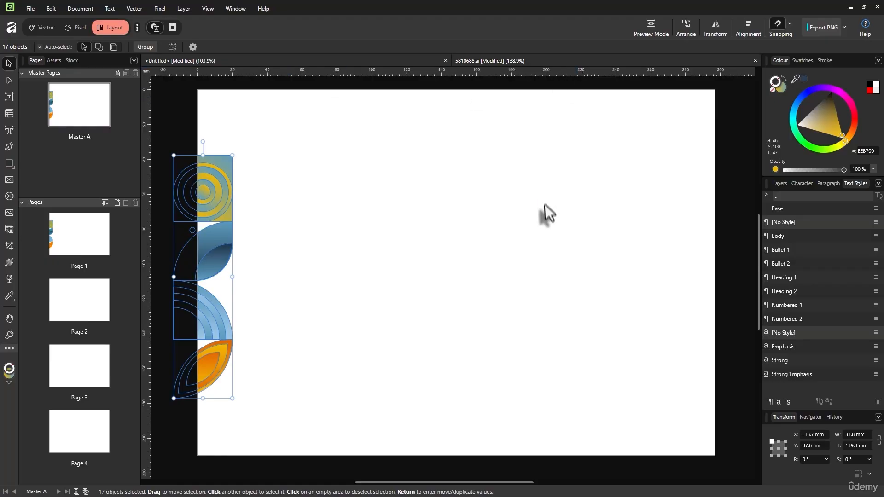
Step: In 5810688.ai, delete the white background rectangle behind the artwork on the Page 2 artboard
click(556, 61)
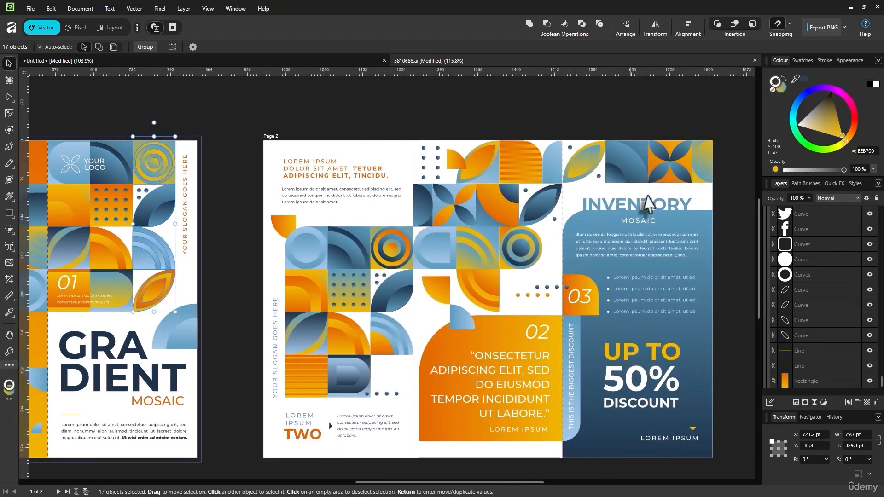
click(399, 381)
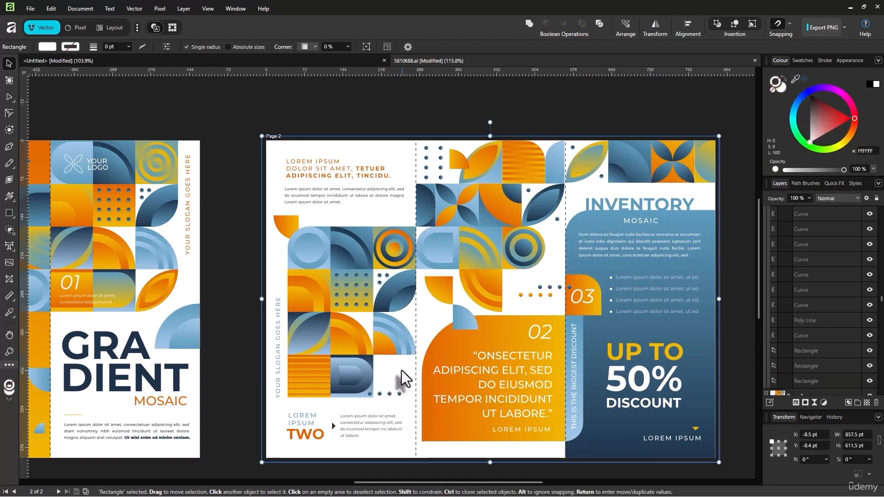
drag(400, 386, 402, 381)
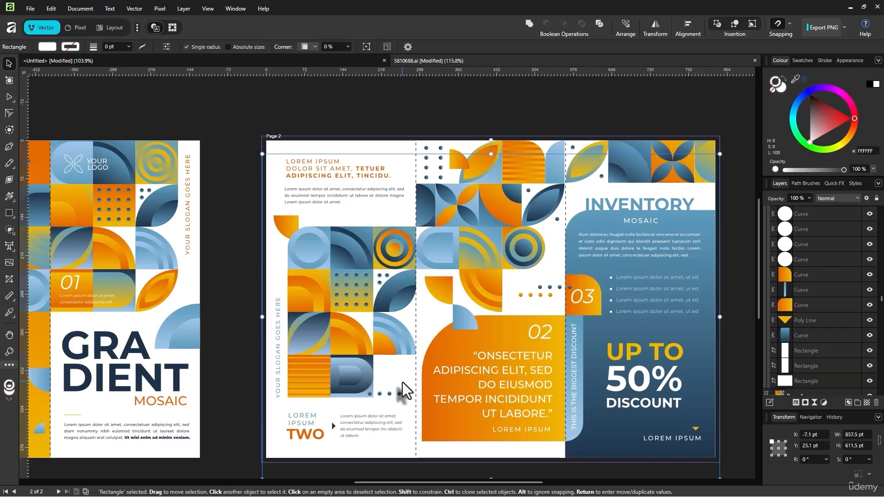
key(Delete)
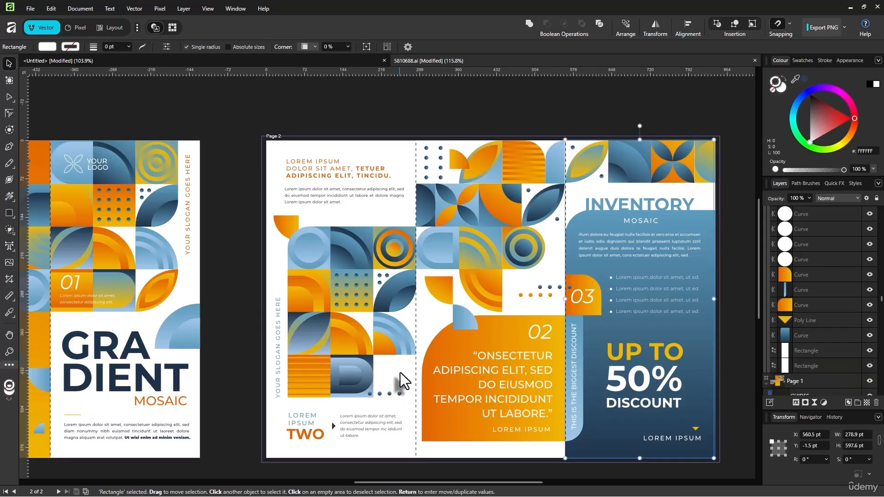
Step: Copy the leftmost column of four mosaic tiles from the brochure's Page 2 onto Master A, placing it across the right page edge
click(405, 251)
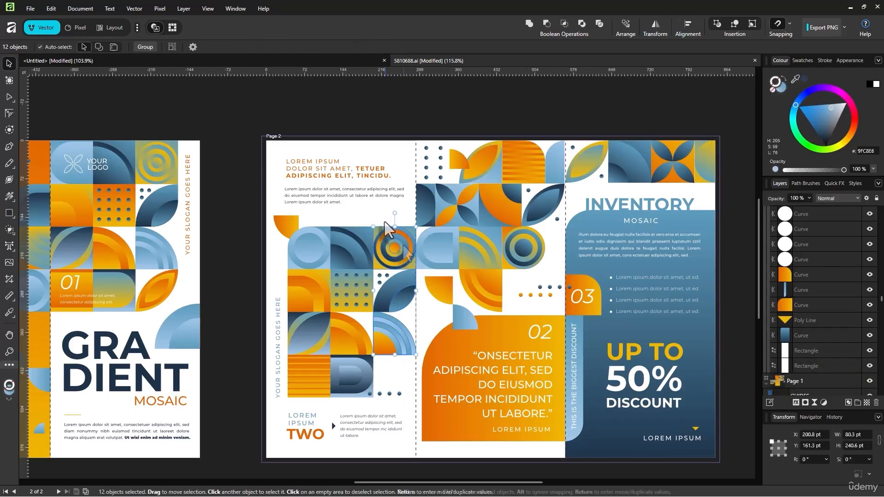
drag(404, 370, 389, 227)
drag(316, 224, 300, 419)
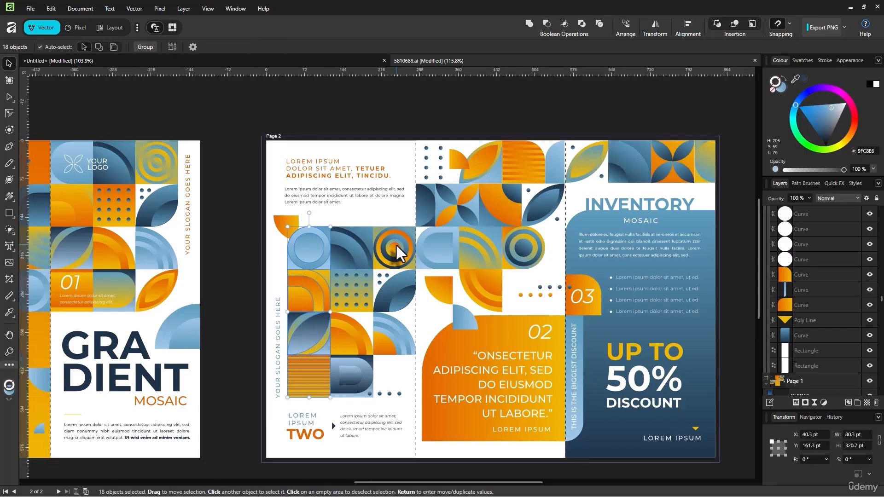
key(ctrl+c)
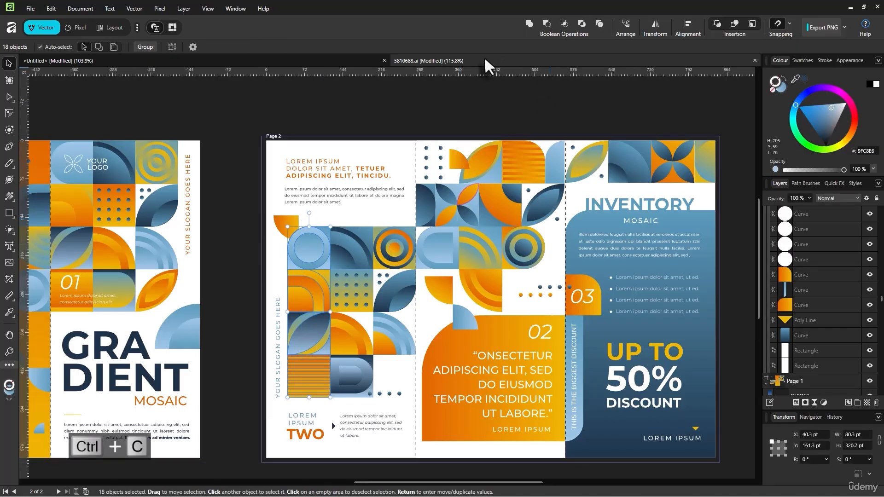
click(315, 74)
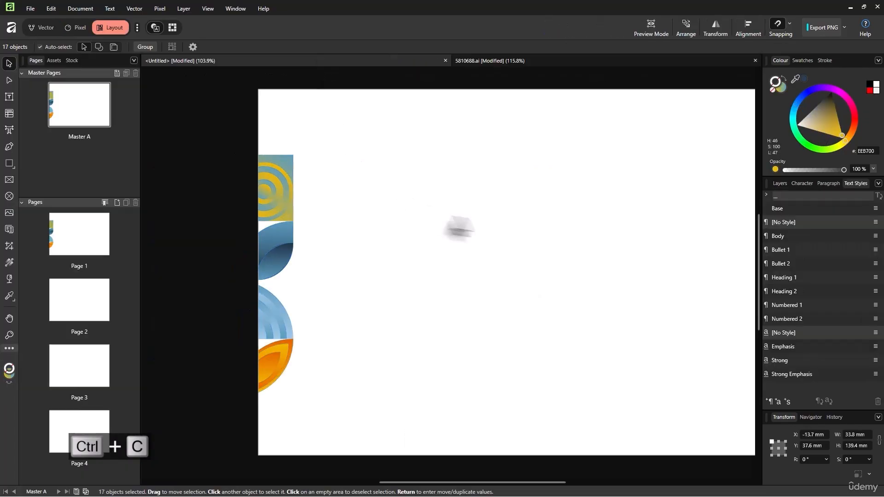
key(ctrl+v)
drag(305, 230, 682, 146)
mouse_move(687, 206)
mouse_down()
mouse_move(671, 247)
mouse_move(623, 248)
mouse_move(665, 233)
mouse_move(552, 237)
mouse_move(675, 223)
mouse_move(672, 199)
mouse_move(672, 211)
mouse_up()
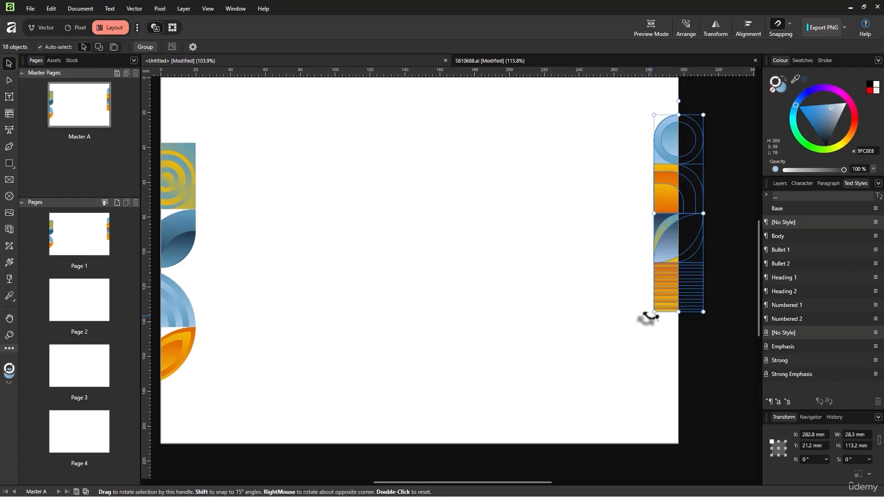
Step: Rotate the four-tile column 90° and enlarge it into a strip overlapping the page's top edge, ending at the right corner
drag(648, 318, 750, 236)
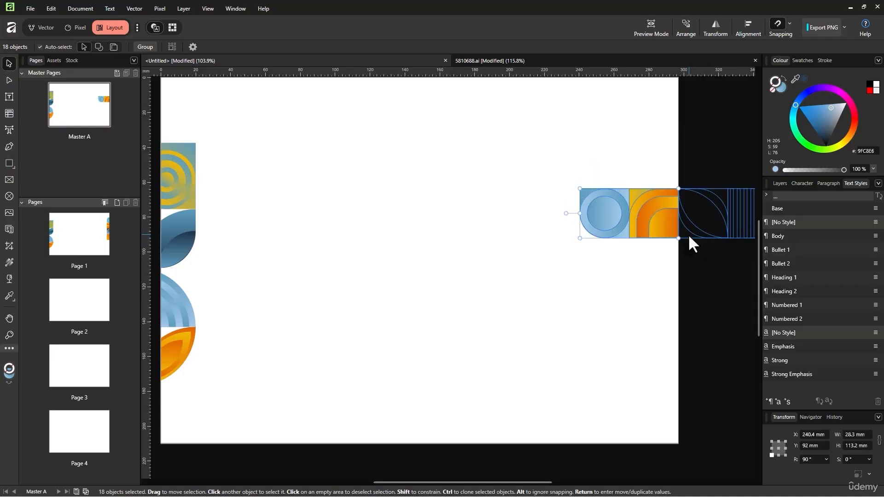
drag(678, 198, 606, 142)
scroll(555, 157, up, 2)
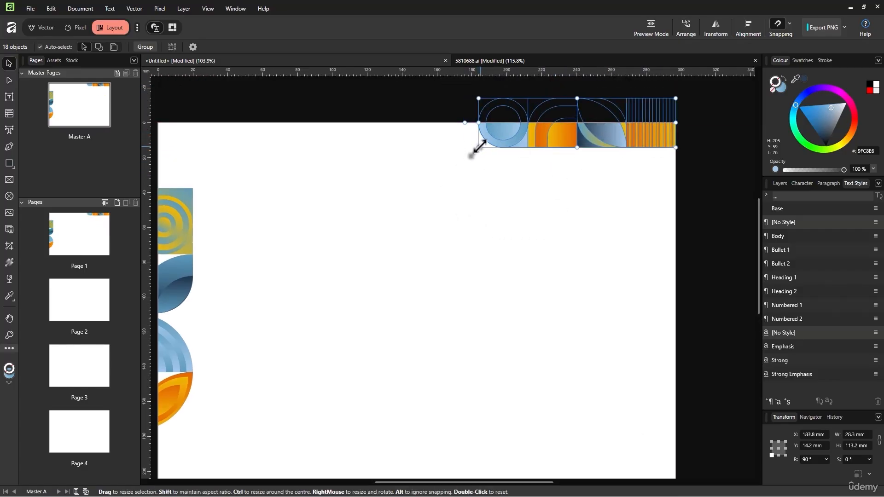
drag(478, 147, 363, 173)
drag(617, 167, 617, 132)
click(607, 200)
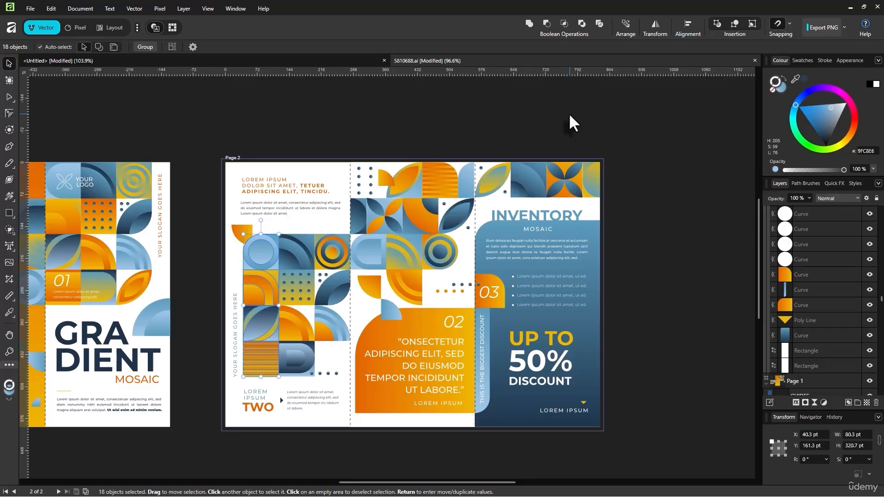
Step: Copy the three-tile column headed by the orange concentric circles from the brochure's Page 2 into the lower middle of Master A
click(567, 142)
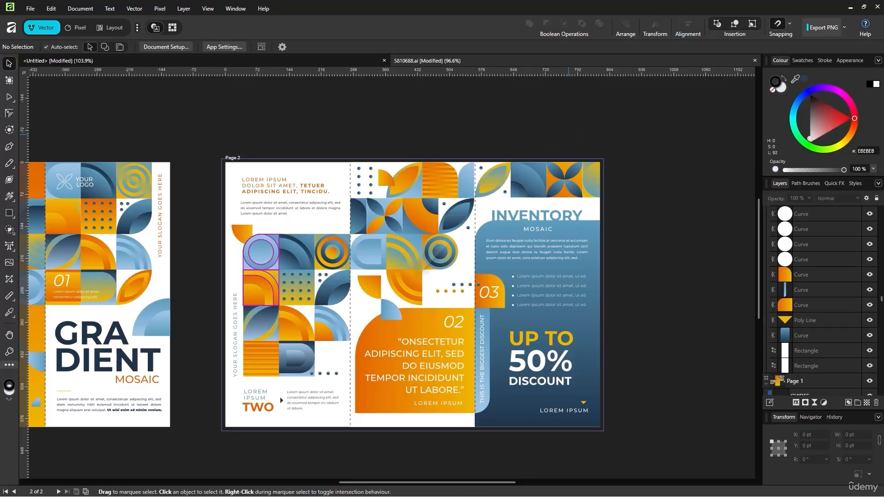
click(336, 238)
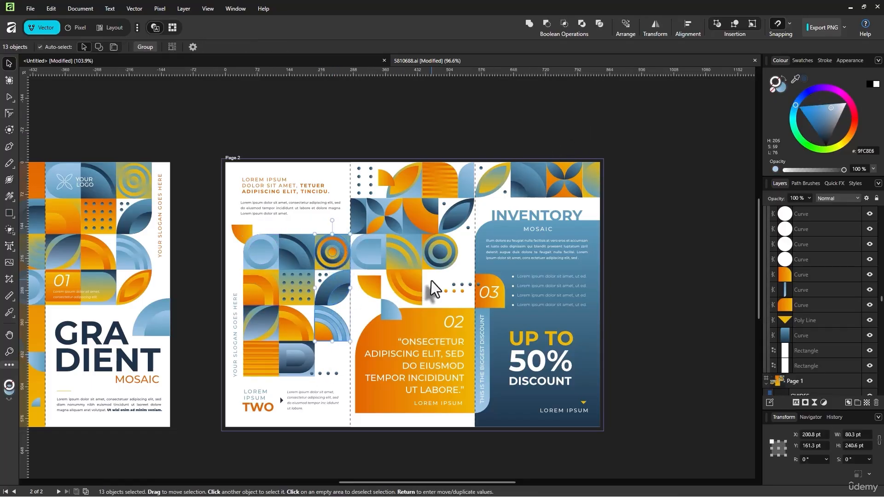
key(ctrl+c)
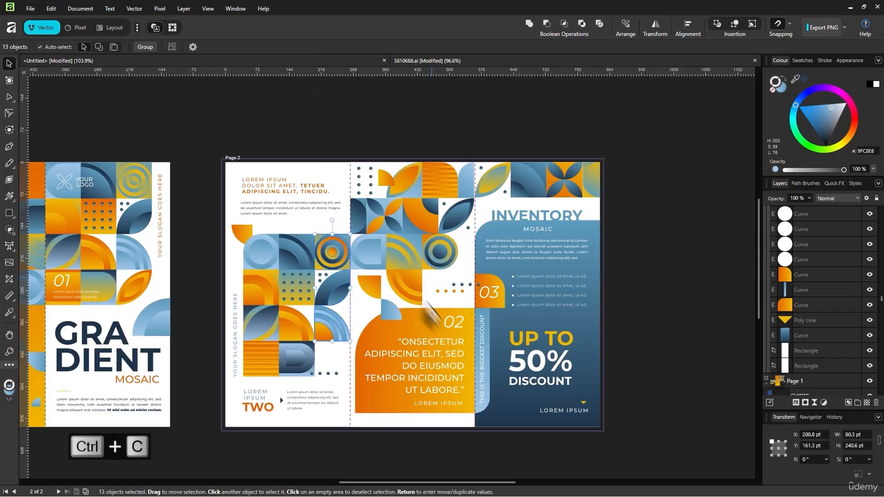
click(286, 61)
key(ctrl+v)
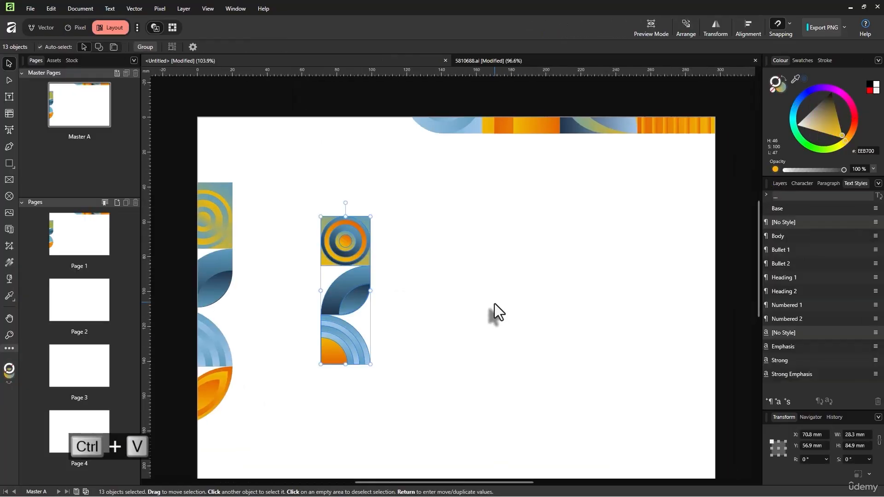
drag(341, 302, 412, 380)
scroll(433, 387, down, 2)
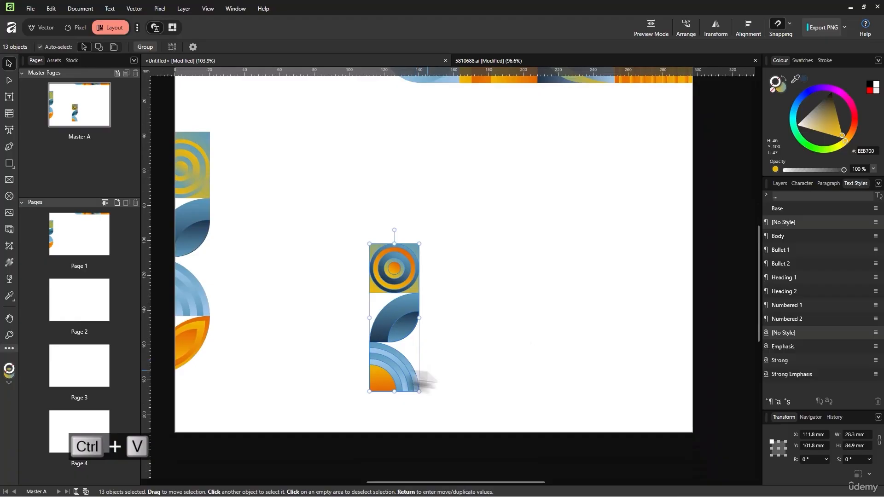
scroll(548, 138, up, 3)
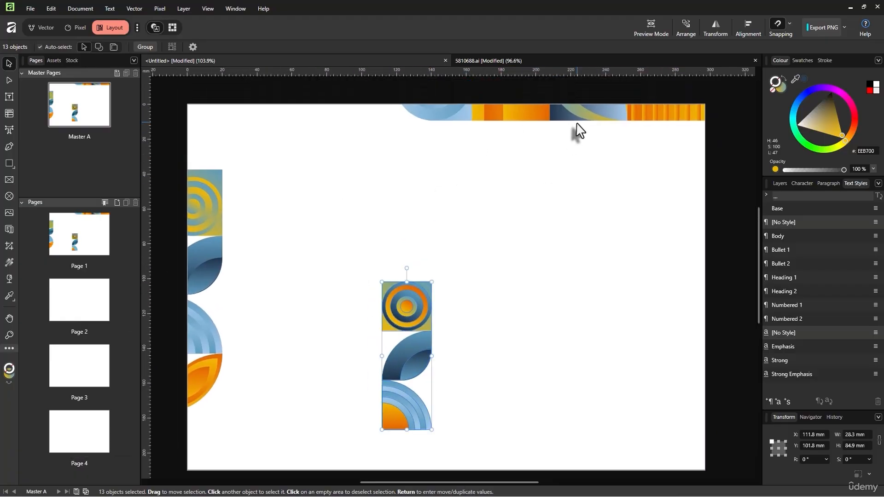
Step: Shift the four-tile strip along the top page edge away from the right corner
click(576, 118)
key(ctrl+z)
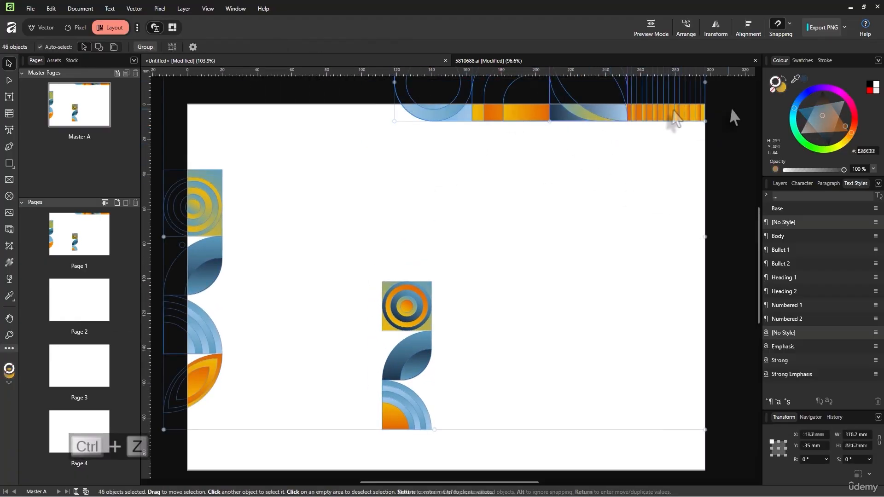
drag(634, 120, 488, 123)
Step: Turn the three-tile column into a horizontal strip about 175.6 × 58.6 mm across the bottom page edge, towards the right corner
drag(388, 255, 624, 371)
scroll(485, 351, down, 2)
drag(587, 326, 646, 432)
click(593, 326)
scroll(587, 309, down, 2)
scroll(587, 309, up, 2)
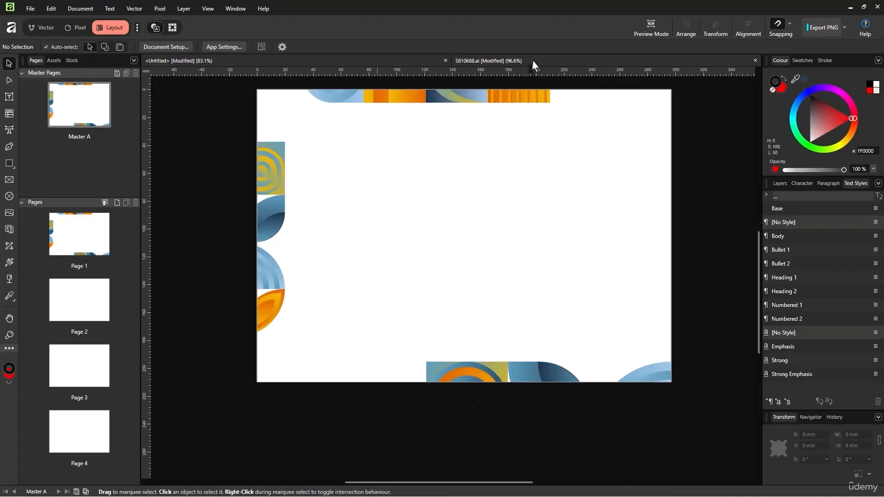
Step: Copy the rightmost column of mosaic tiles from the brochure's Page 1 onto Master A, placing it across the right page edge
click(552, 60)
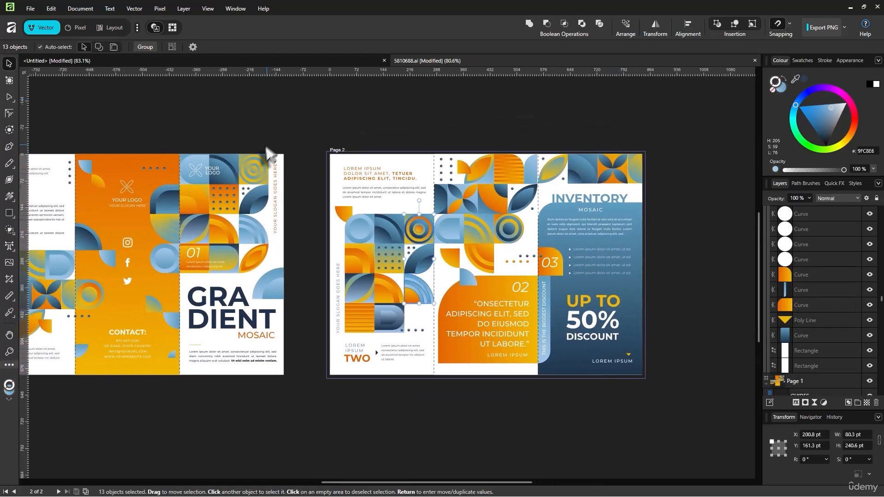
mouse_move(266, 151)
mouse_down()
mouse_move(250, 251)
mouse_move(277, 157)
mouse_up()
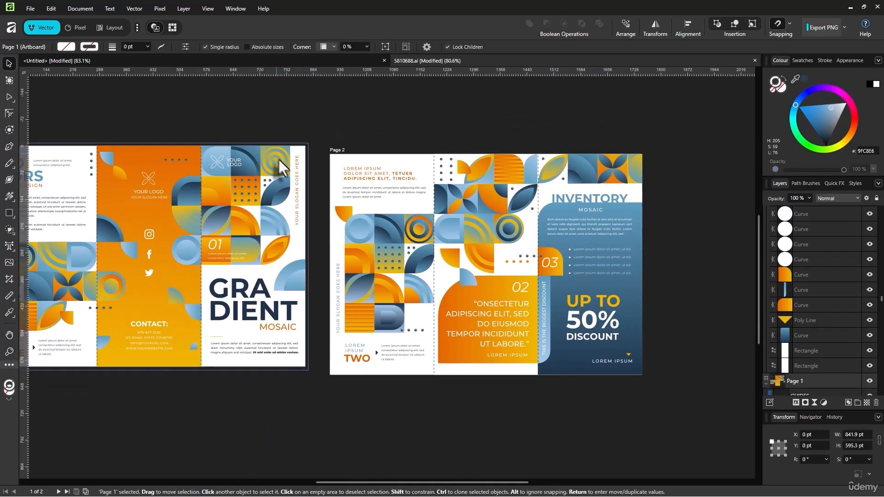
drag(277, 272, 283, 82)
key(ctrl+c)
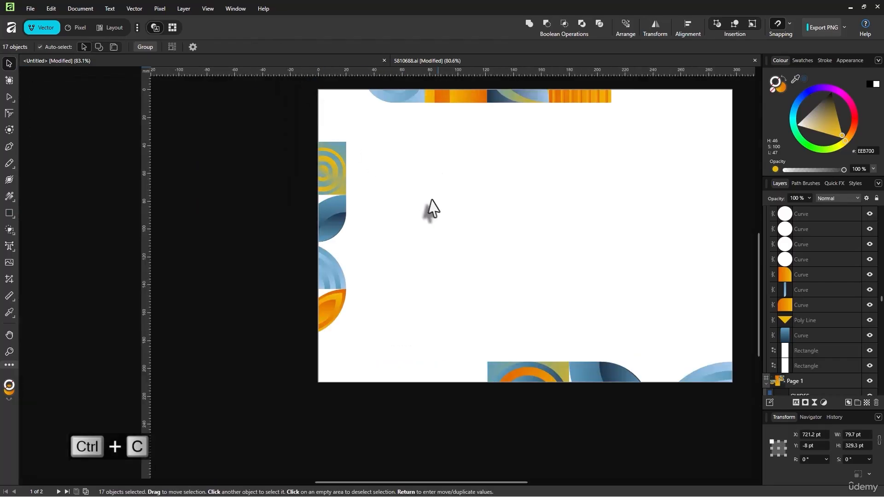
key(ctrl+v)
drag(690, 194, 738, 197)
Step: Move the bottom tile strip to the lower left page corner and shrink it to about 109.6 × 36.5 mm
click(627, 255)
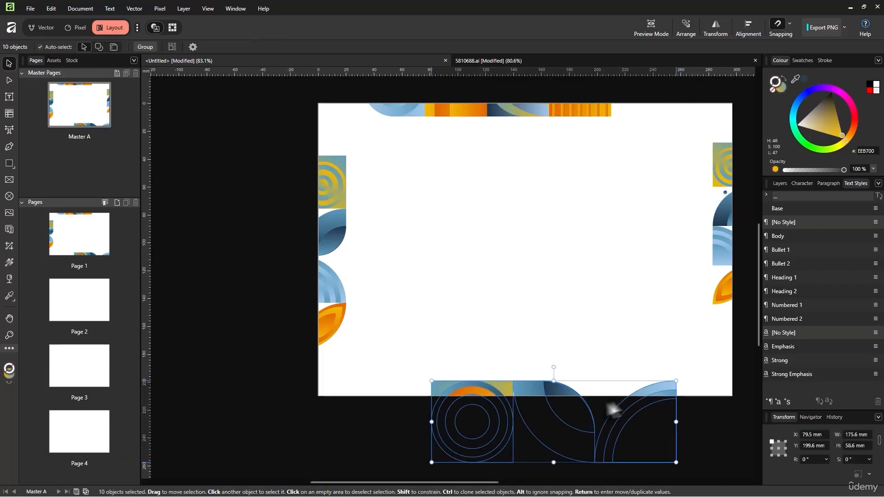
drag(613, 405, 422, 333)
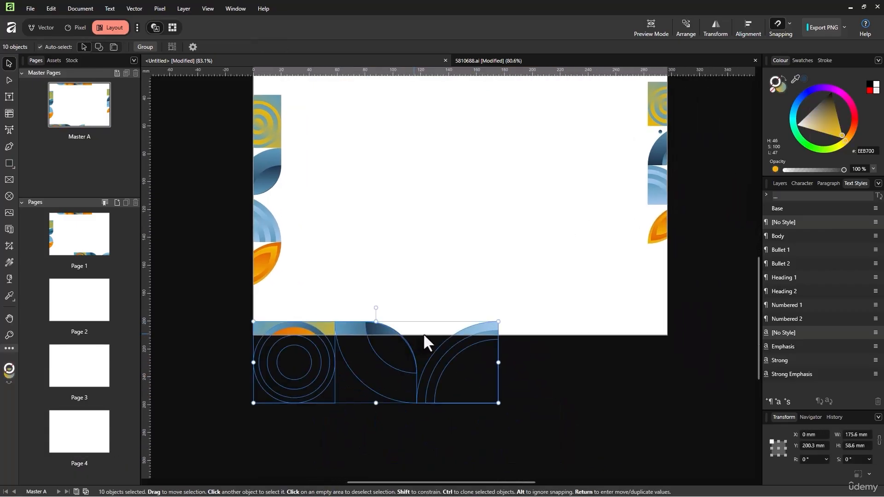
drag(498, 362, 389, 335)
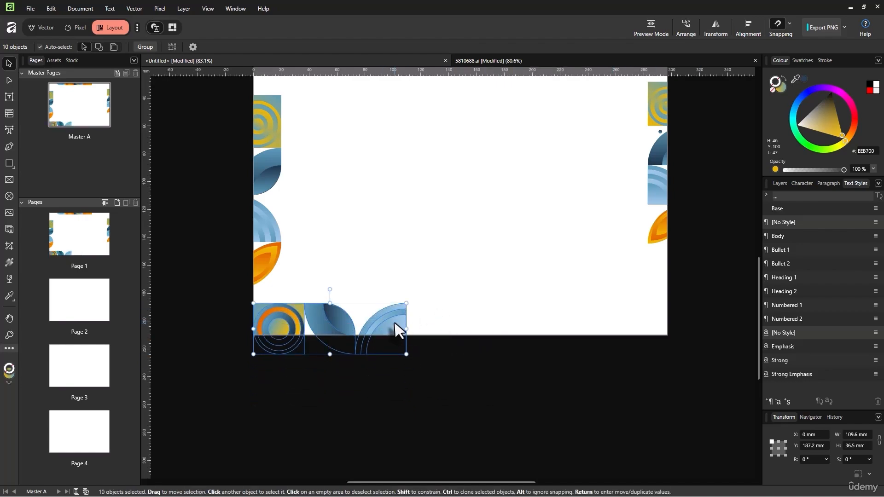
Step: Delete the stray small circle lying below the page beside the bottom tile strip
drag(469, 309, 216, 387)
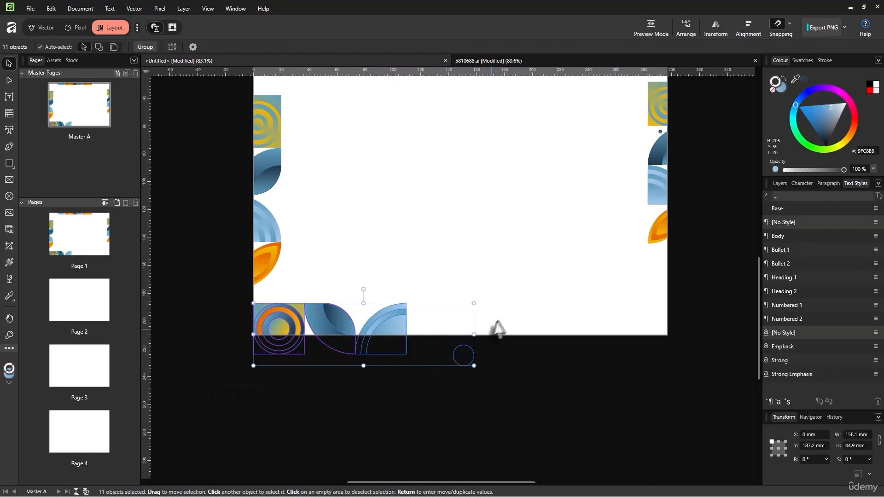
drag(509, 300, 428, 399)
key(Delete)
Step: Duplicate the bottom tile strip and place the copy end to end with the original along the bottom edge, at X 109.6 mm
drag(437, 295, 202, 375)
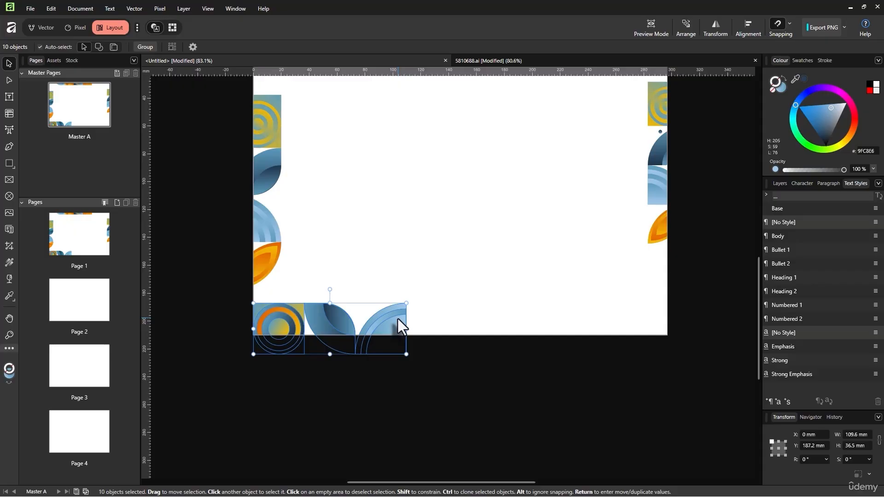
key(ctrl+c)
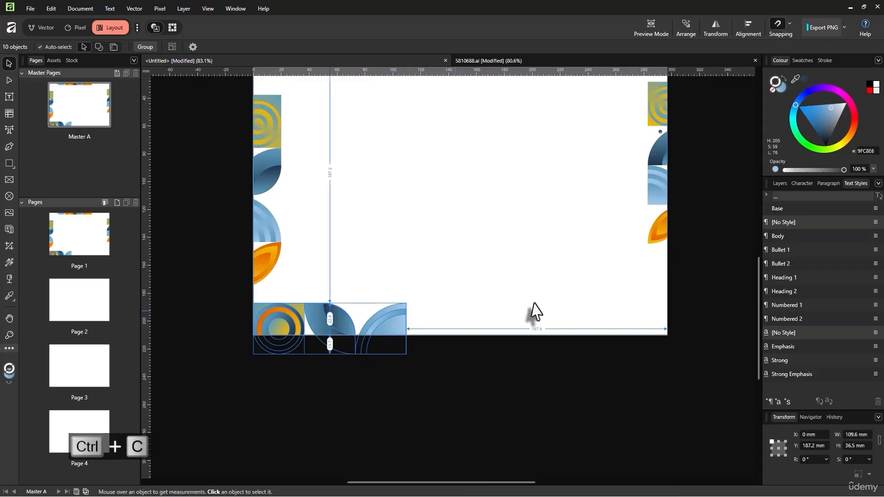
key(ctrl+v)
key(ctrl+z)
key(ctrl+v)
drag(388, 336, 535, 329)
drag(602, 321, 160, 382)
click(643, 310)
scroll(454, 322, up, 2)
scroll(455, 322, up, 1)
drag(360, 255, 653, 412)
drag(389, 295, 395, 247)
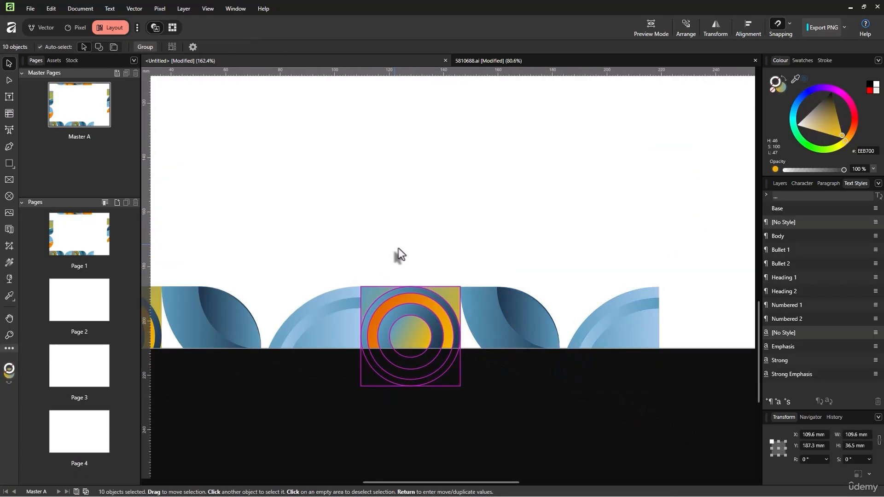
Step: Enlarge both bottom tile strips together to the full 297 mm page width and lower them until only a thin band overlaps the page
click(396, 248)
scroll(447, 261, down, 3)
drag(569, 290, 251, 333)
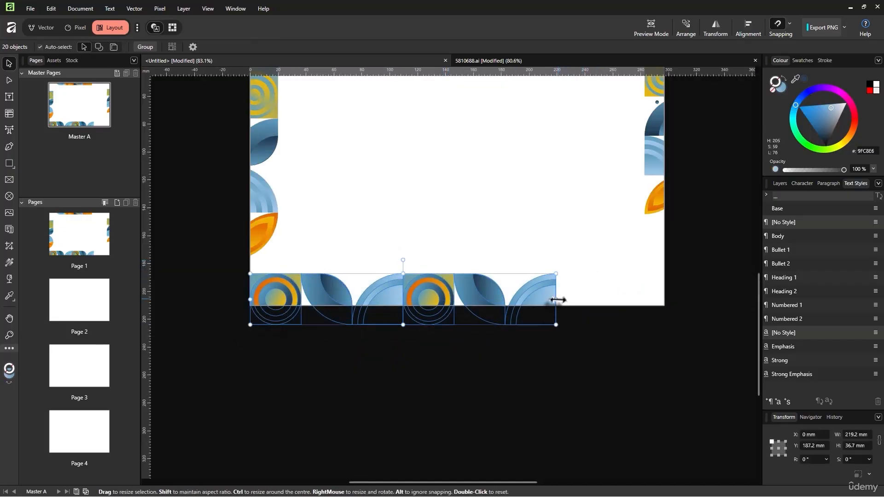
drag(556, 300, 665, 299)
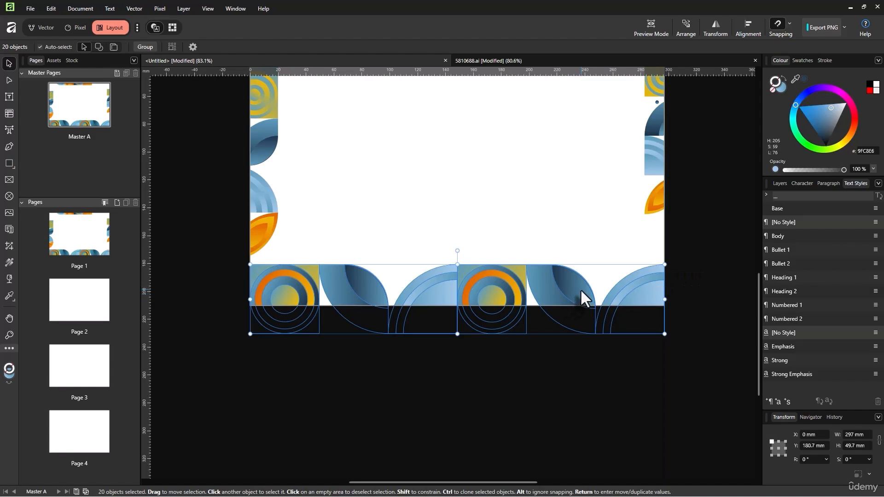
drag(561, 299, 569, 327)
click(550, 241)
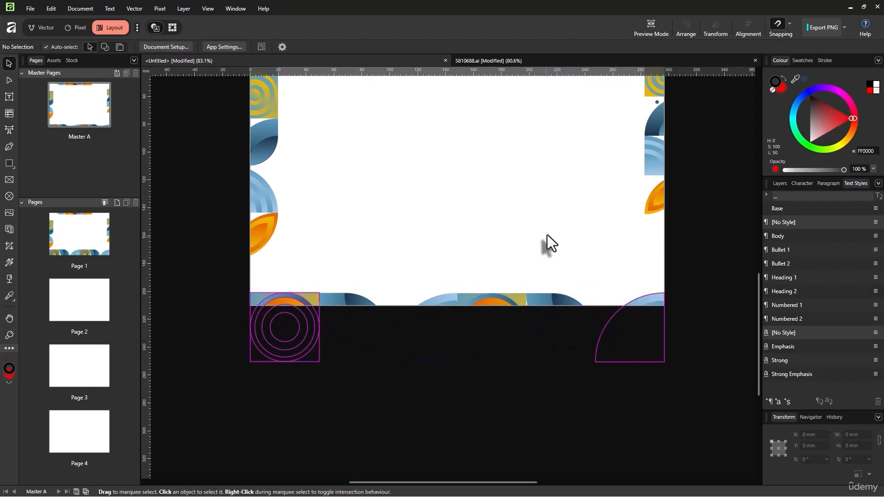
Step: Shift the right and left tile columns outward until only narrow strips of them overlap the page's side edges
scroll(547, 236, up, 3)
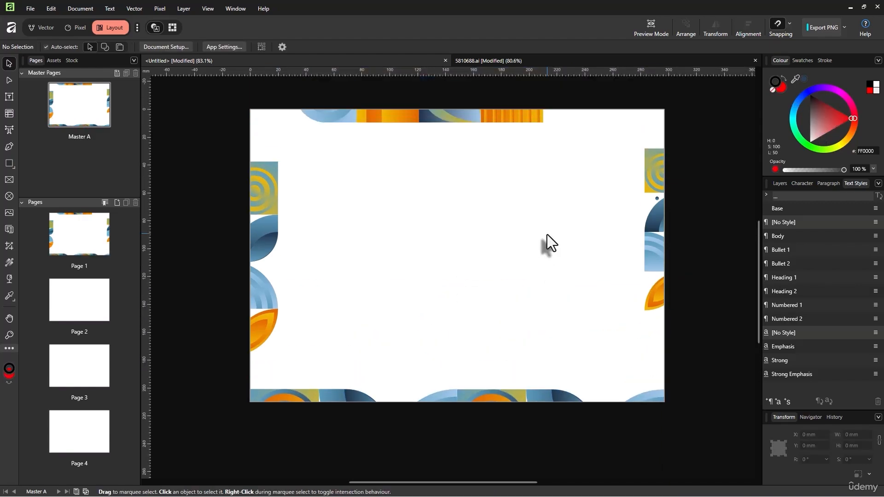
drag(637, 188, 720, 324)
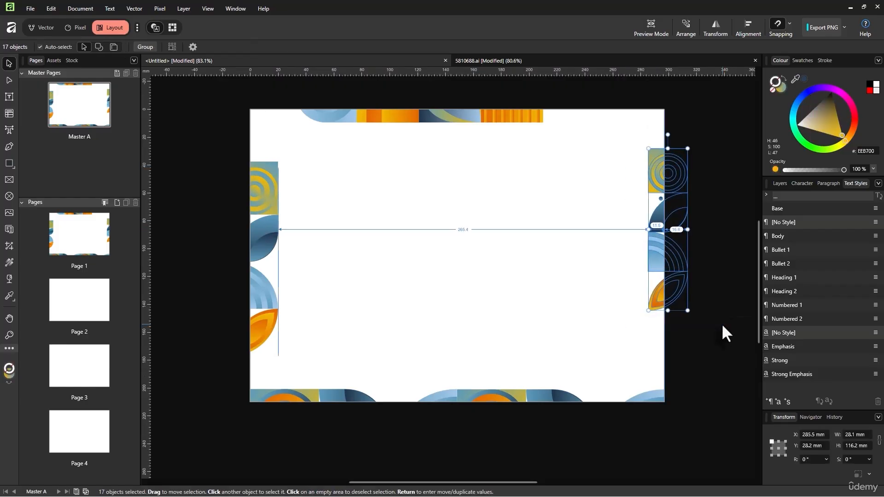
drag(333, 168, 200, 357)
key(Left)
key(Left)
key(Left)
key(Left)
key(Left)
key(Left)
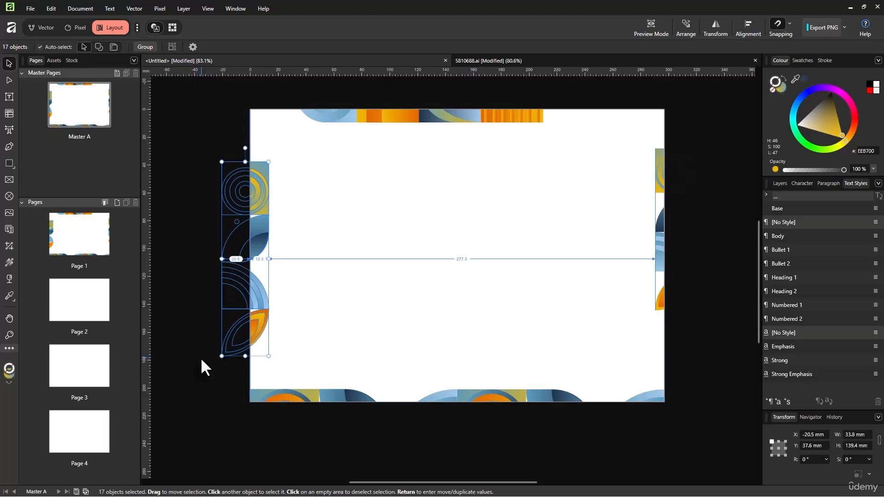
click(400, 282)
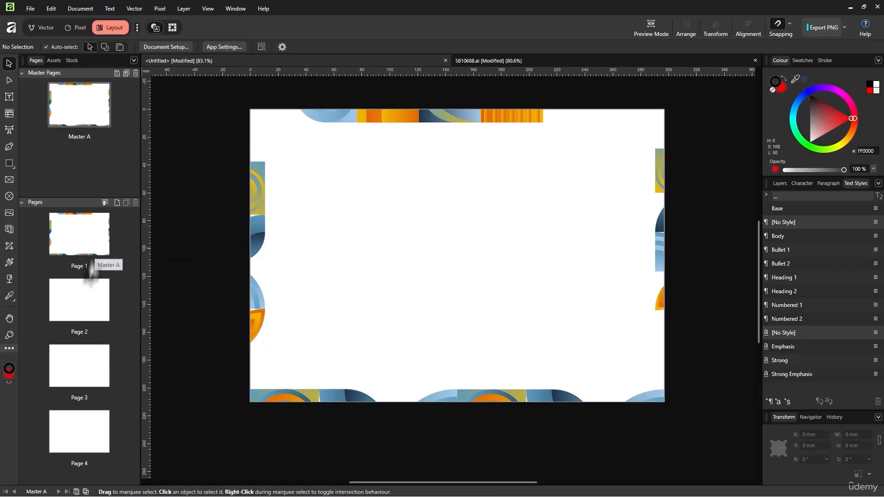
drag(324, 142, 173, 359)
key(Left)
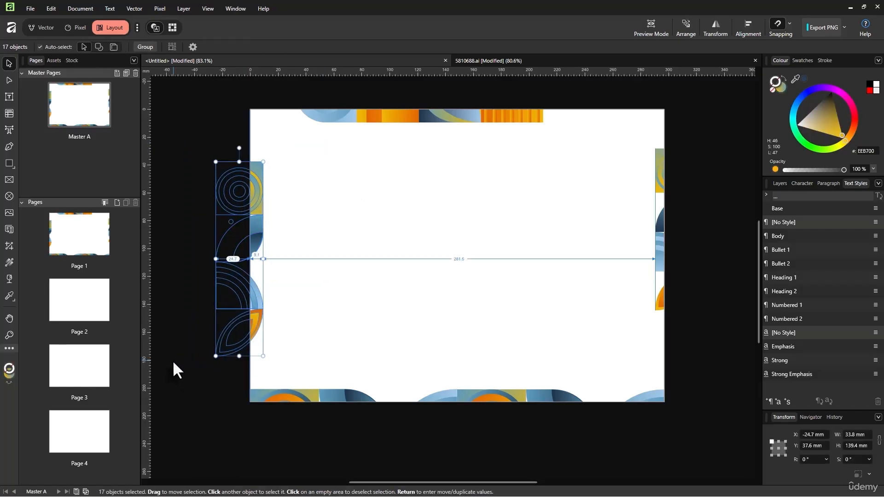
Step: Raise the top tile strip and enlarge it to about 243.5 × 60.9 mm, leaving only a thin band overlapping the page's top edge
drag(541, 156, 272, 99)
key(Up)
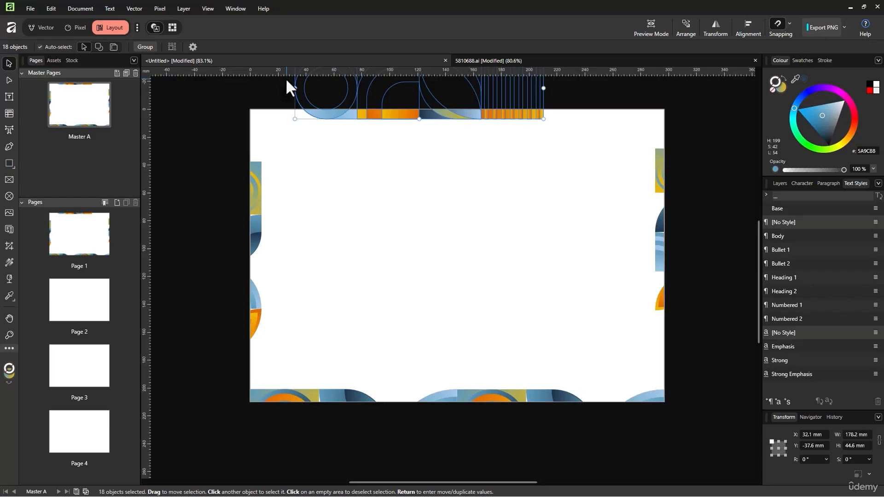
click(385, 177)
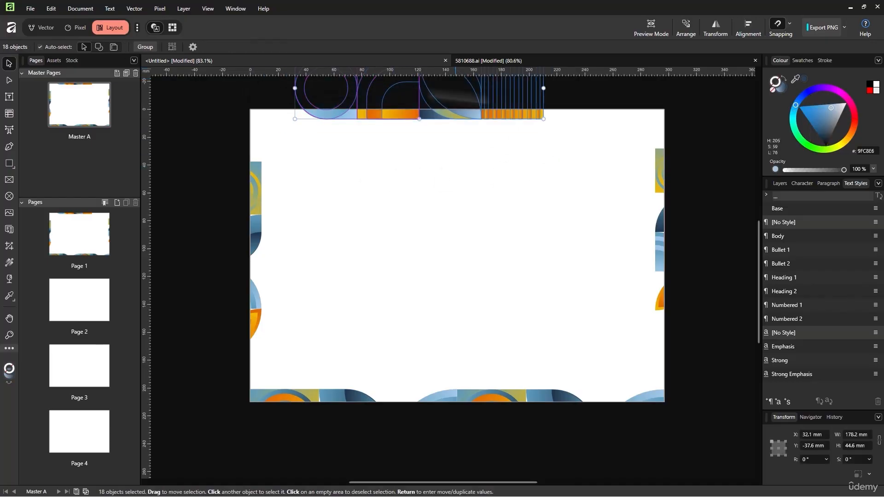
drag(543, 88, 599, 95)
click(570, 150)
drag(569, 154, 384, 110)
drag(645, 152, 216, 94)
drag(446, 115, 453, 124)
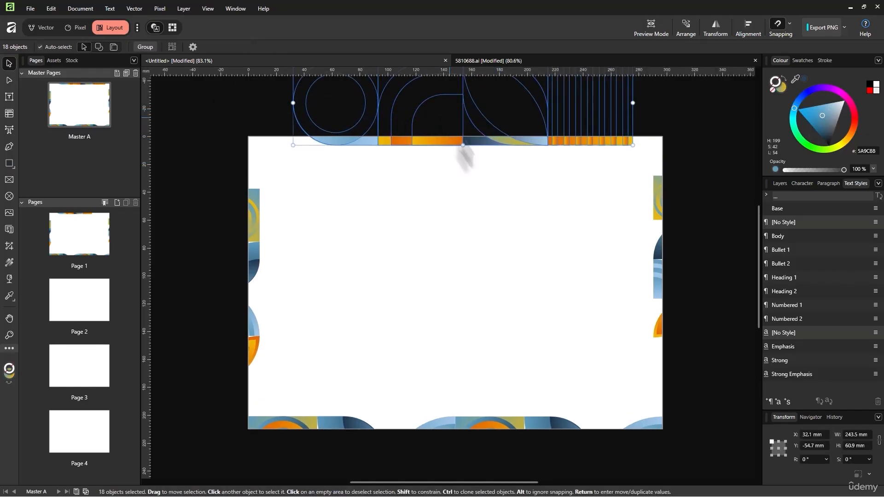
click(555, 184)
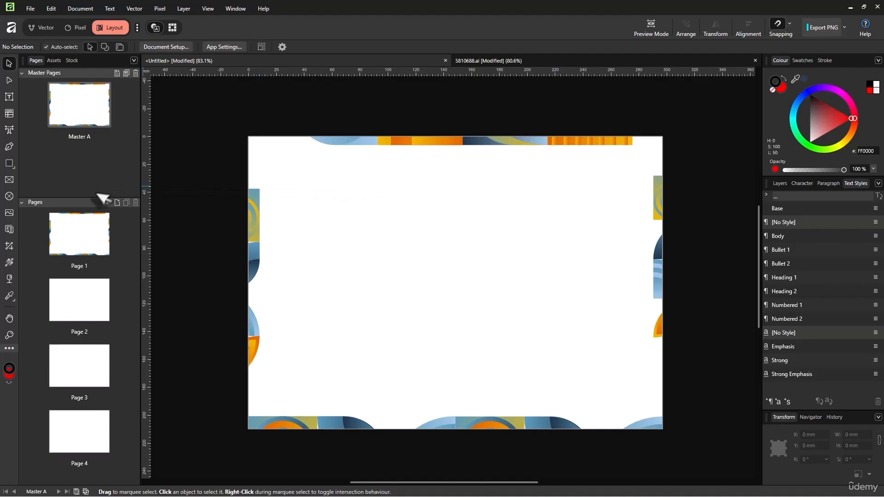
Step: Apply Master A to all pages, keeping Replace Existing on, and check the design on Page 3
double_click(74, 292)
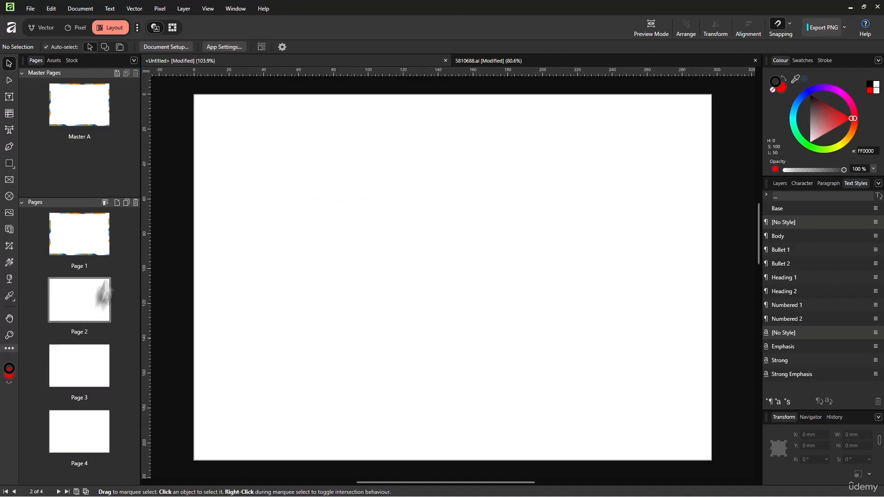
double_click(99, 253)
double_click(90, 294)
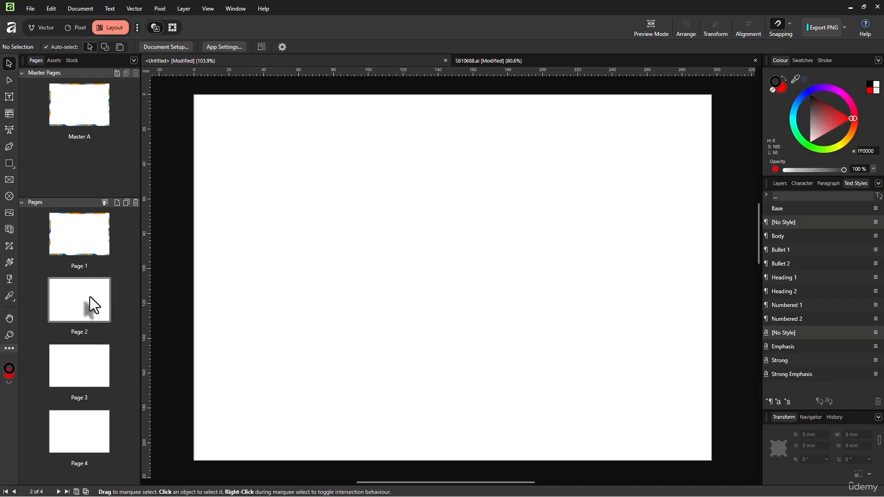
double_click(73, 380)
double_click(78, 317)
right_click(85, 303)
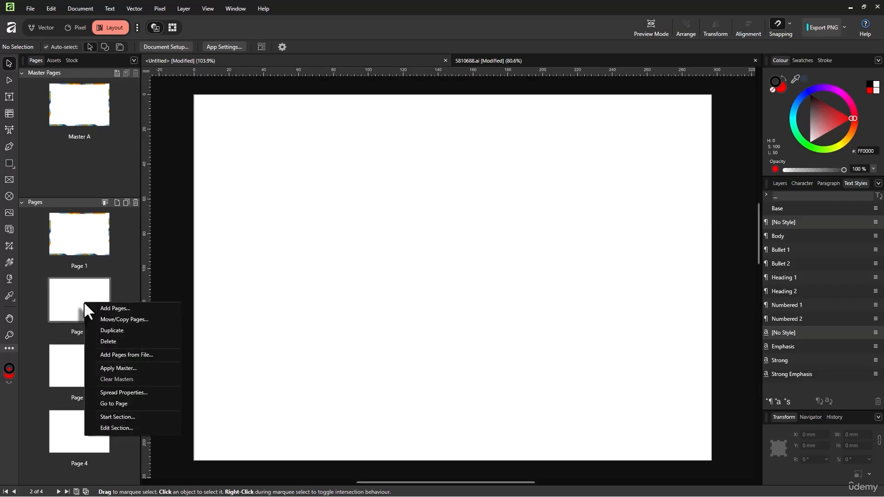
click(140, 371)
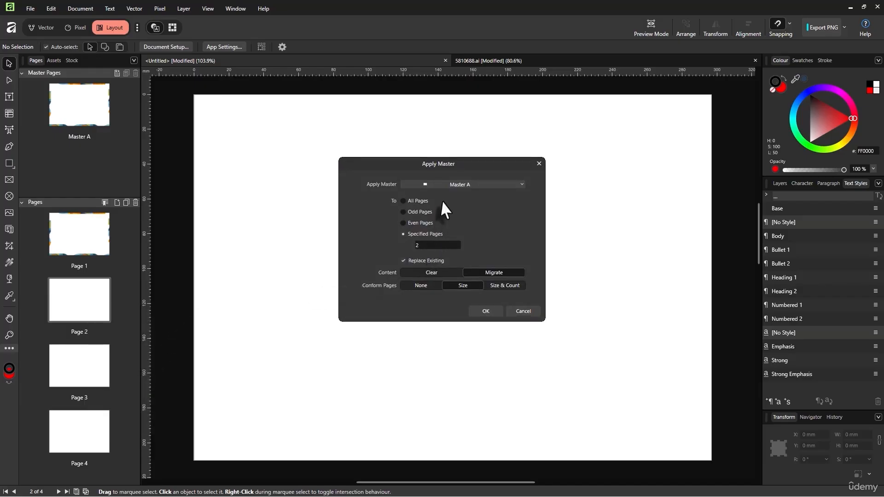
click(463, 184)
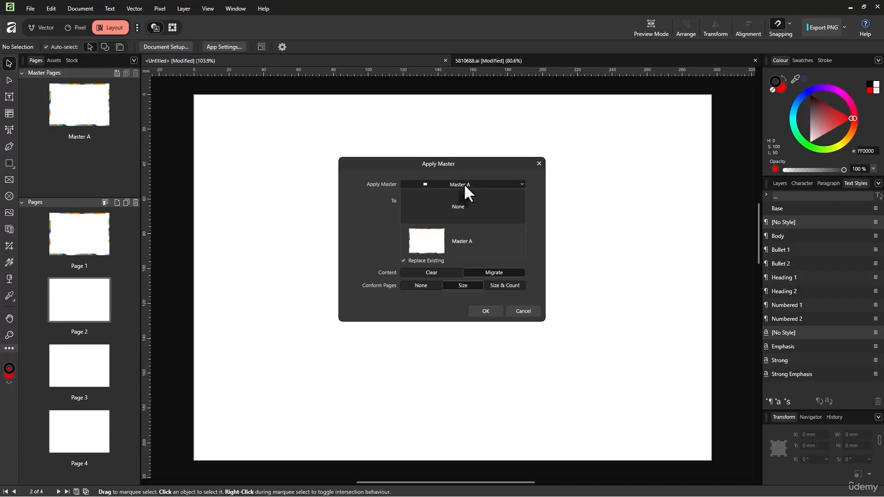
click(466, 243)
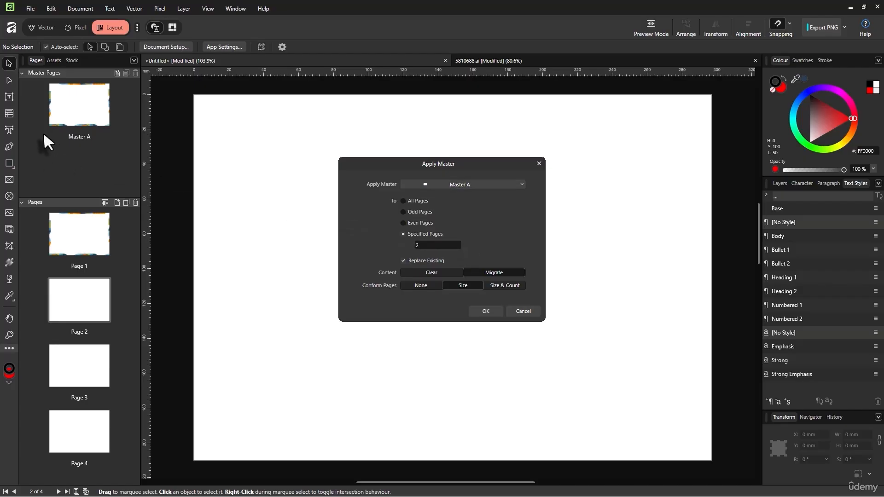
click(419, 201)
click(486, 311)
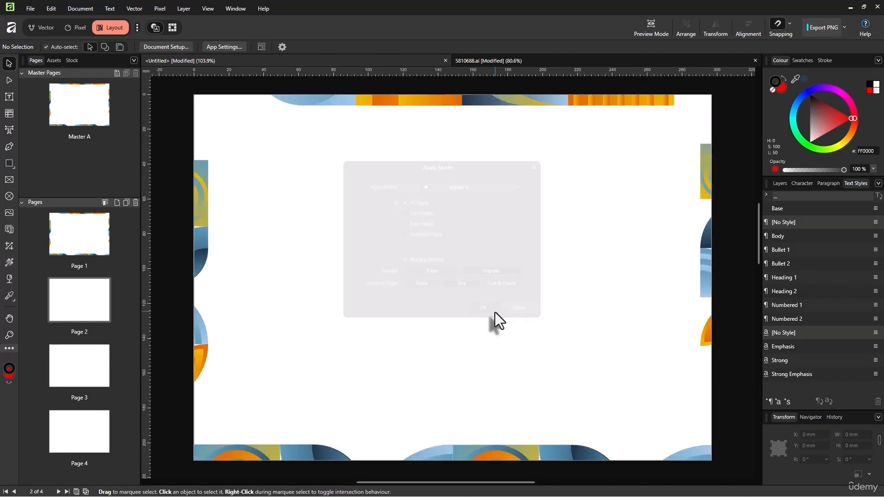
click(70, 373)
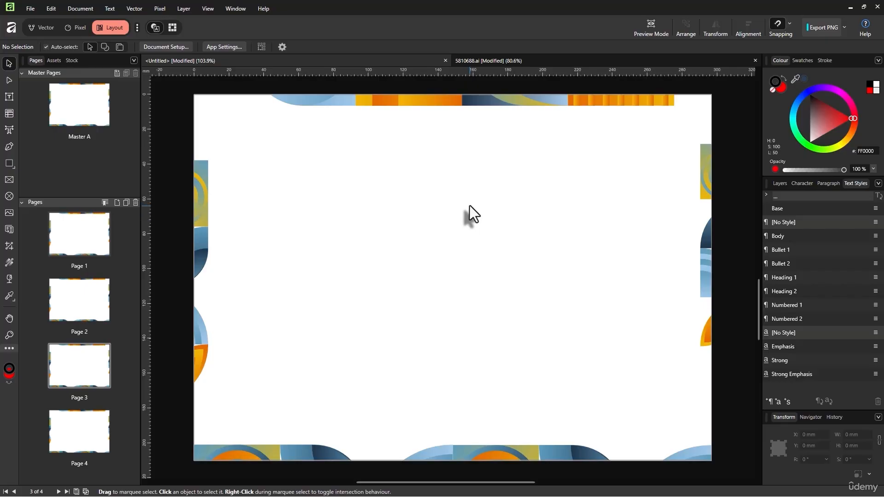
Step: Add one new page based on Master A after Page 1
click(116, 202)
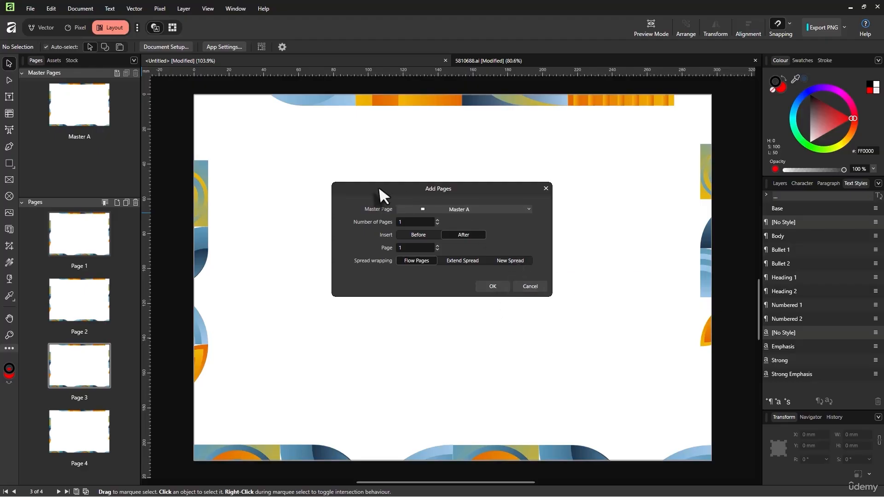
click(491, 286)
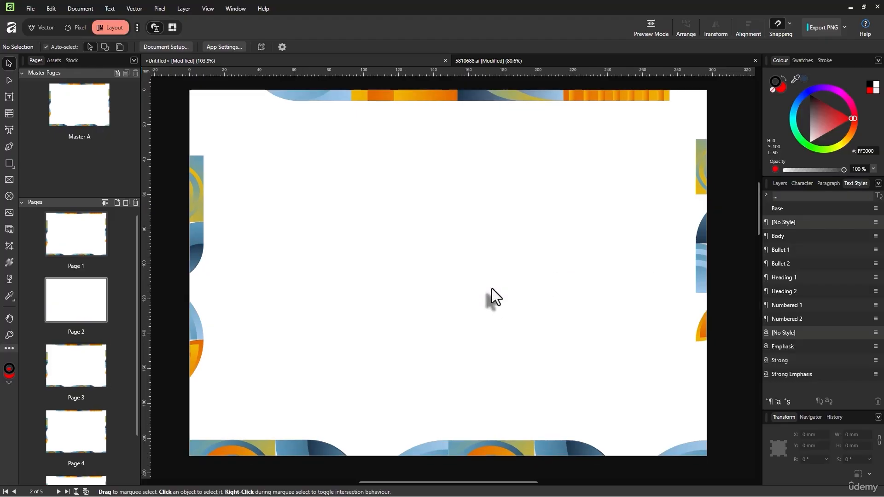
scroll(74, 400, down, 2)
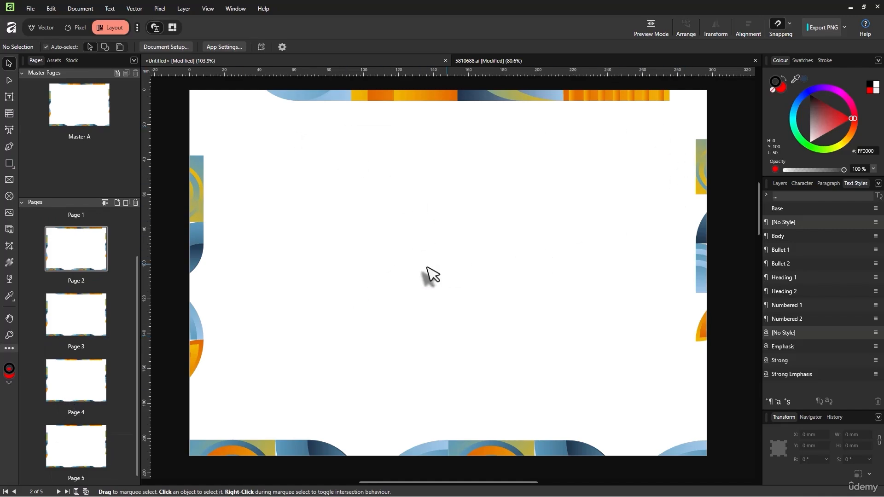
Step: Clear the masters from Page 5, move that blank page to the start of the document and open it
right_click(81, 447)
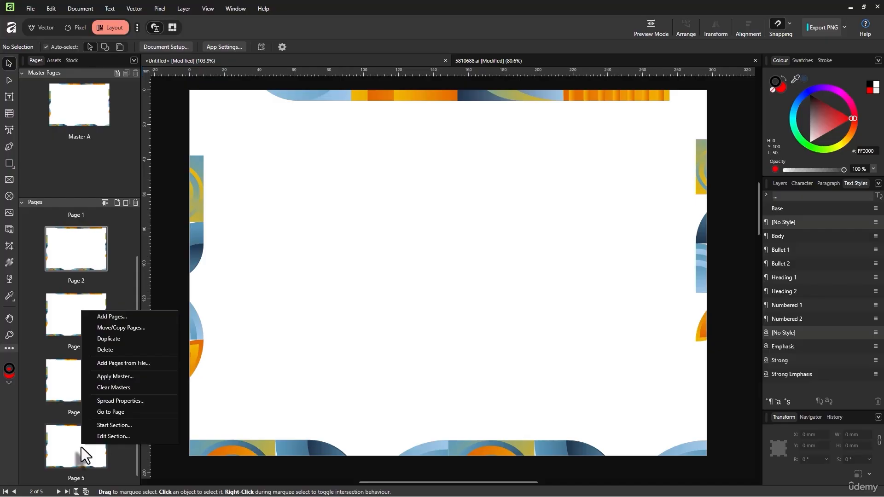
click(159, 387)
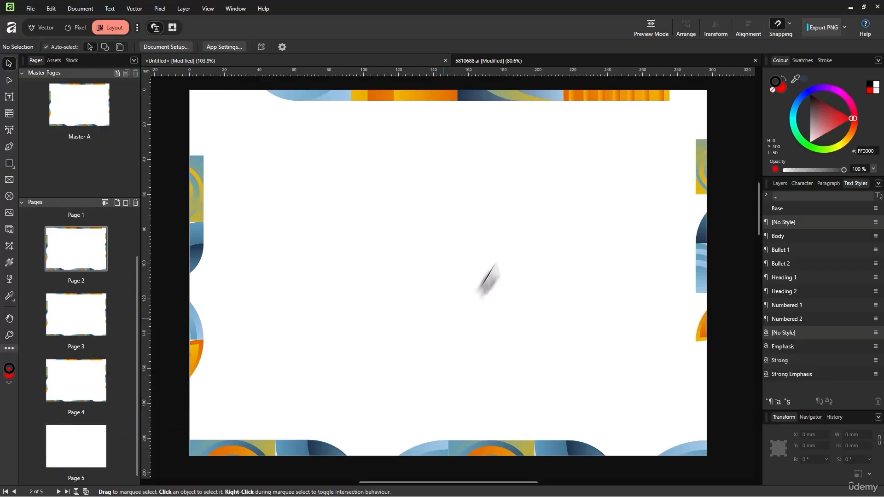
click(87, 456)
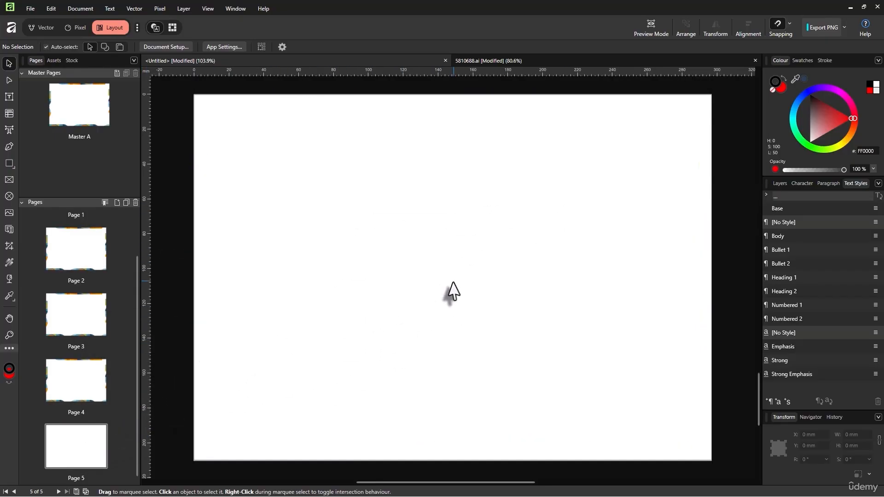
drag(94, 396, 90, 221)
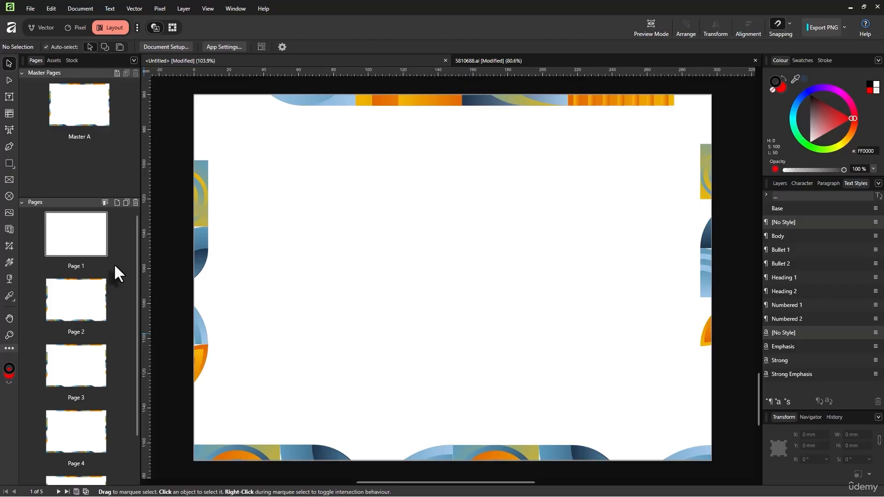
double_click(87, 248)
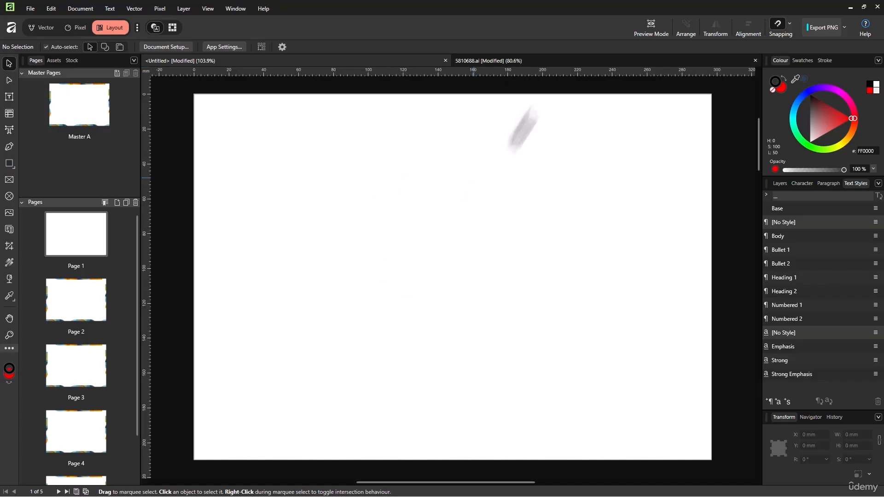
Step: Copy the mosaic tile block from the left panel of the brochure's Page 2 and paste it onto the blank Page 1 of the layout document
click(545, 59)
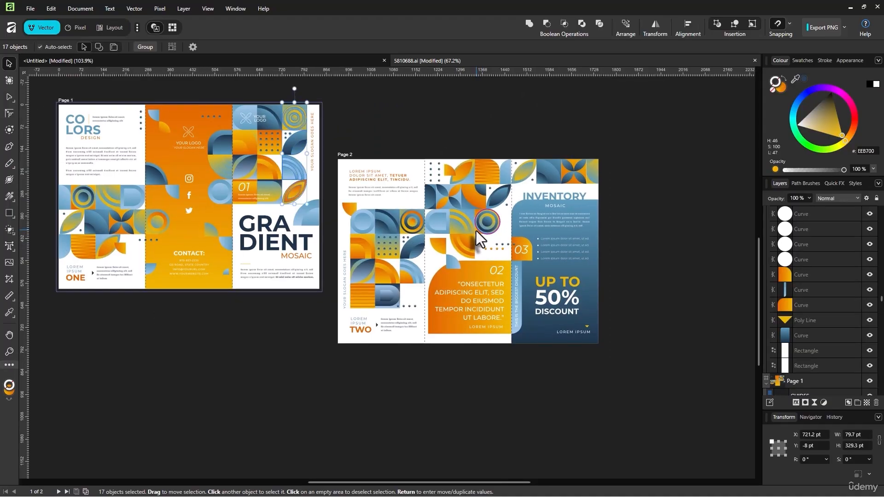
scroll(429, 238, up, 3)
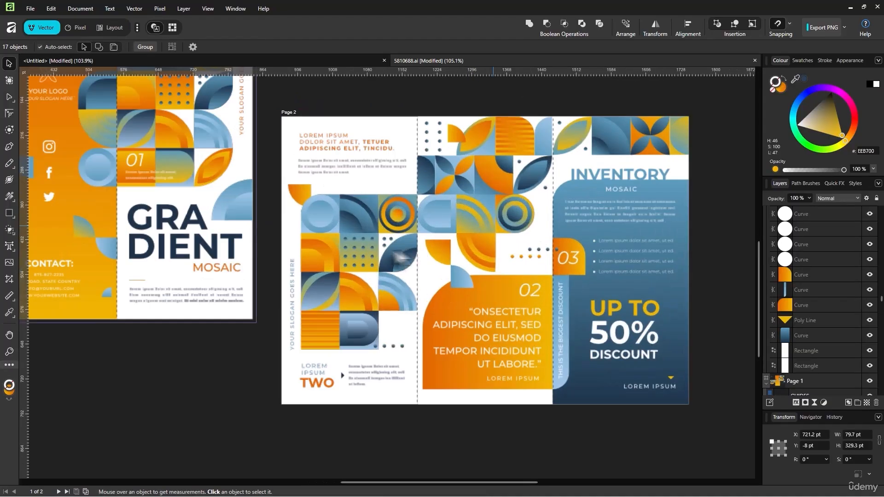
click(247, 192)
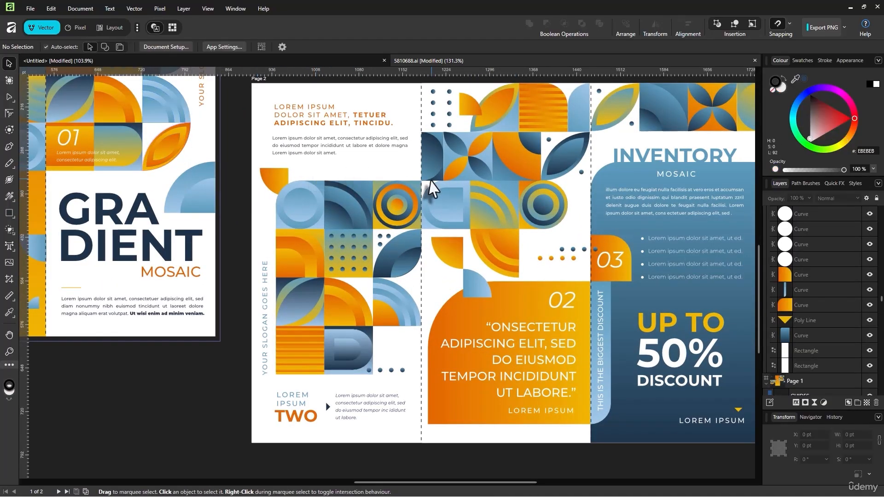
drag(421, 181, 272, 382)
key(ctrl+c)
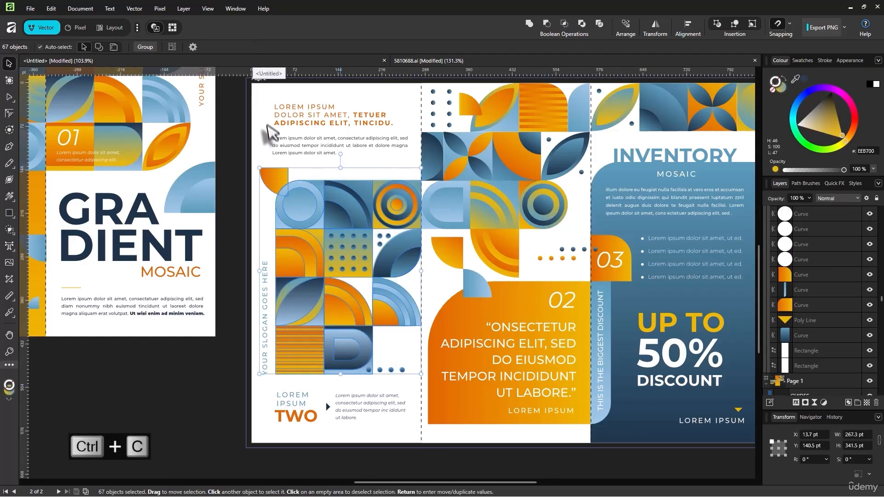
click(278, 63)
key(ctrl+v)
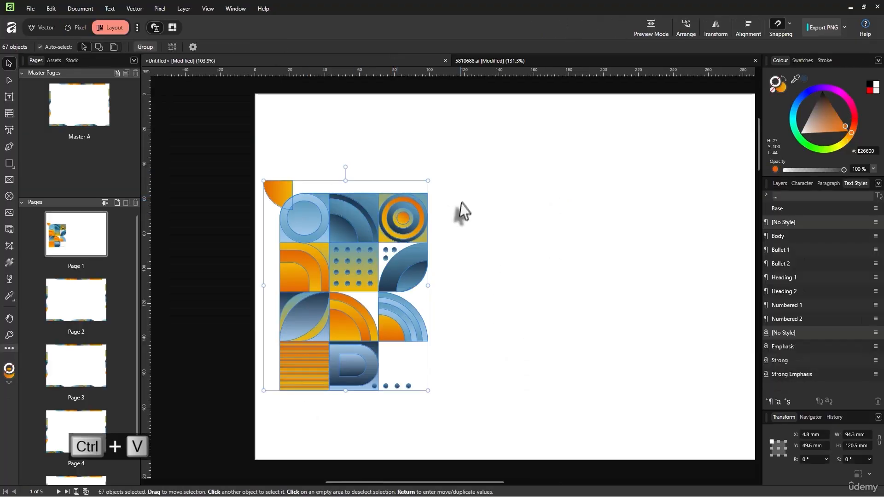
Step: Enlarge the pasted mosaic block to about 164.3 × 210 mm so that it fills the height of Page 1
scroll(334, 221, down, 3)
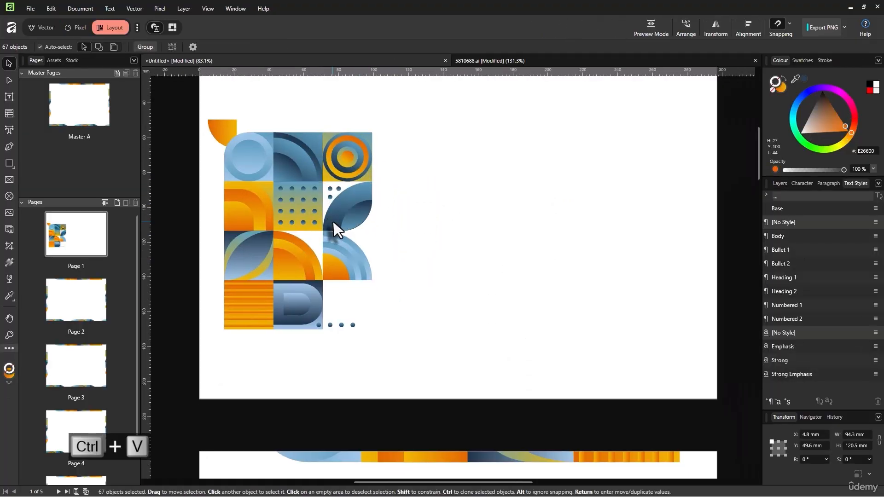
drag(325, 237, 433, 314)
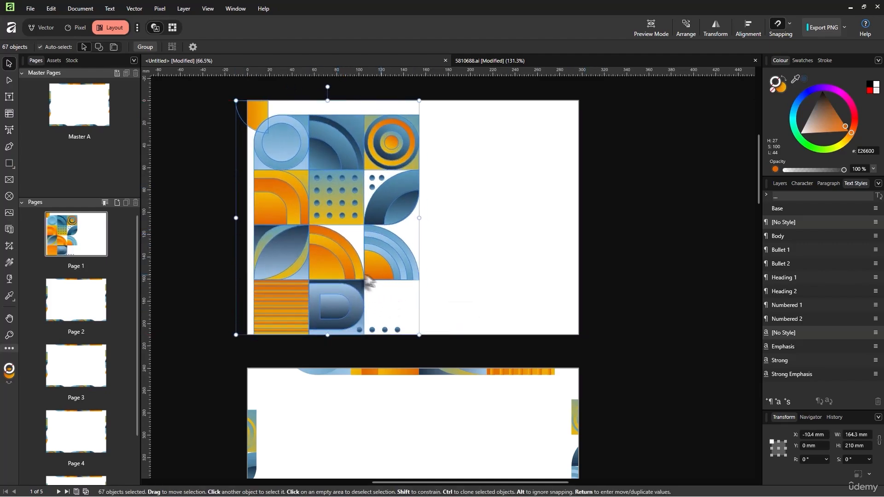
Step: Reposition the pasted mosaic block and enlarge it to about 174.7 × 223.2 mm so it bleeds off Page 1's top and left edges
drag(379, 279, 366, 271)
drag(311, 100, 315, 86)
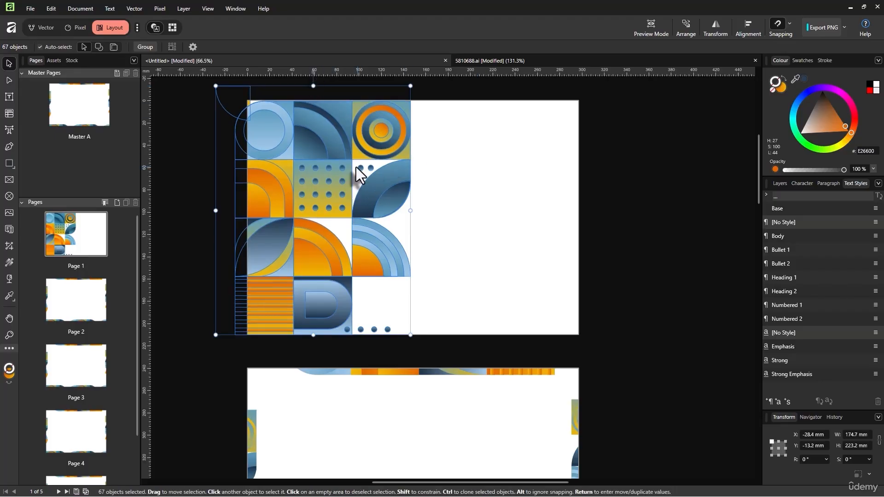
click(450, 208)
Step: Place a vertical guide at 150 mm on Page 1, just beyond the mosaic block's right edge
scroll(453, 210, up, 2)
drag(451, 209, 492, 269)
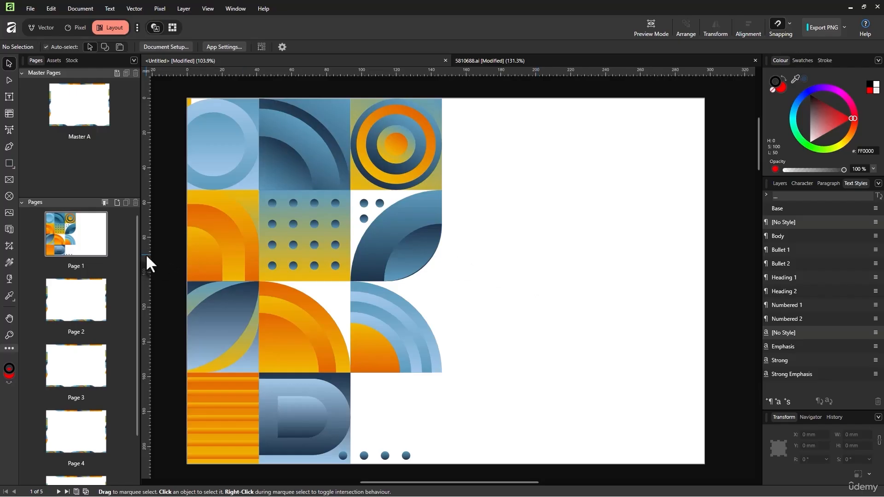
drag(146, 258, 456, 268)
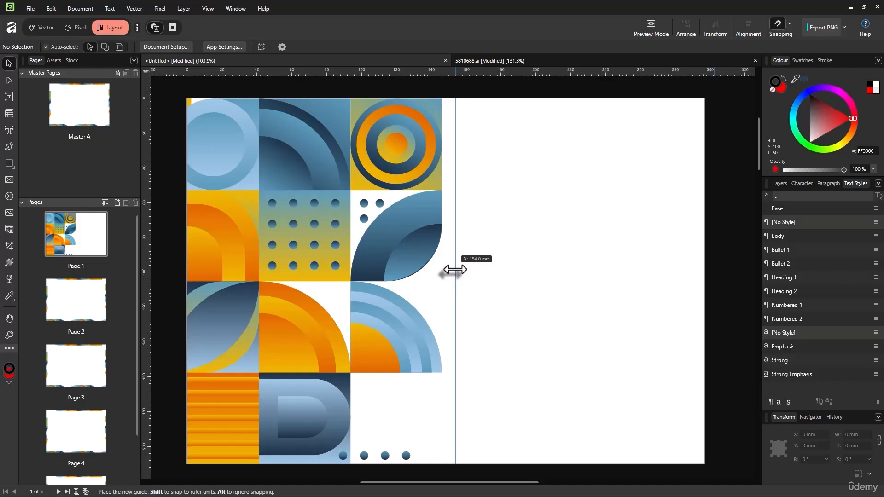
drag(454, 269, 449, 279)
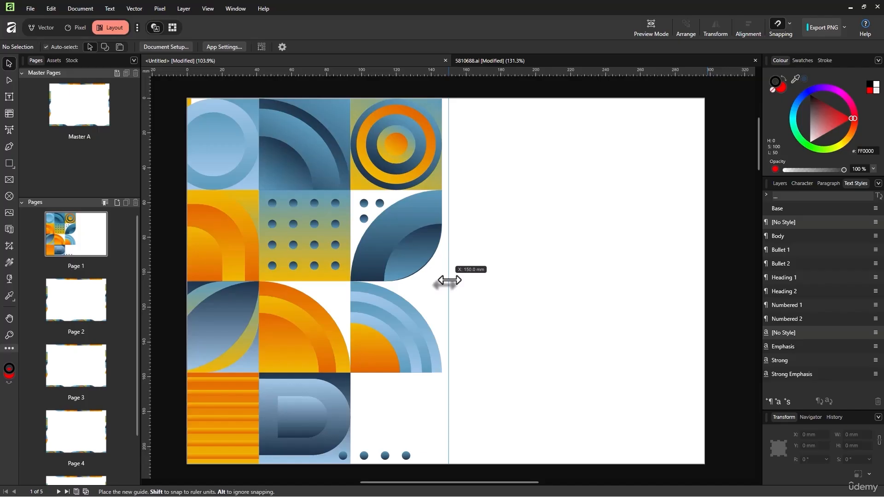
drag(449, 280, 449, 280)
Step: Move the vertical guide to 145 mm
drag(448, 244, 441, 237)
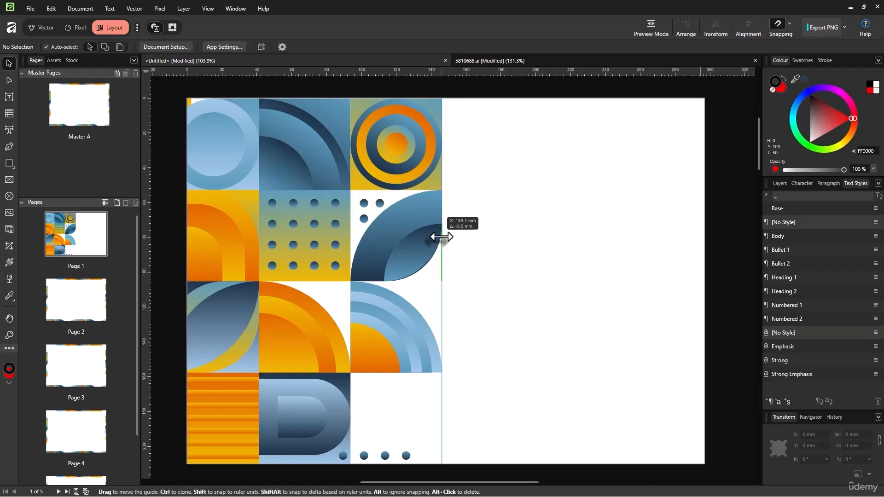
drag(441, 238, 440, 244)
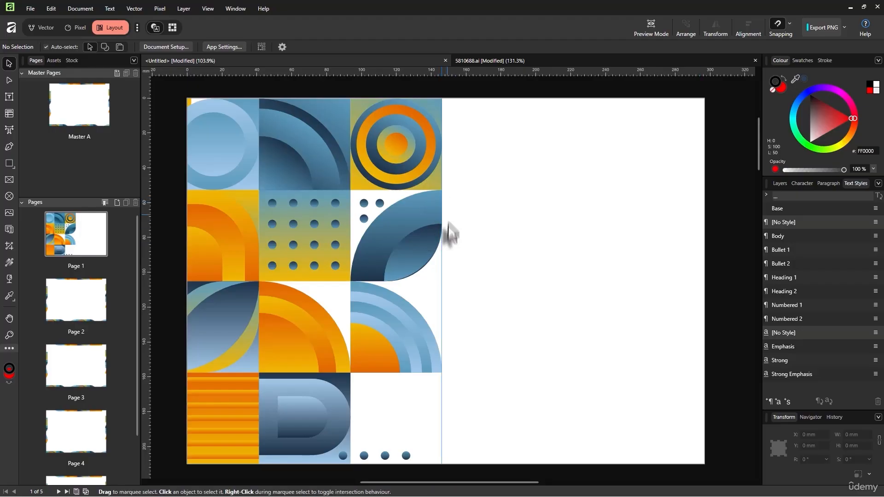
scroll(449, 219, up, 10)
drag(429, 248, 394, 276)
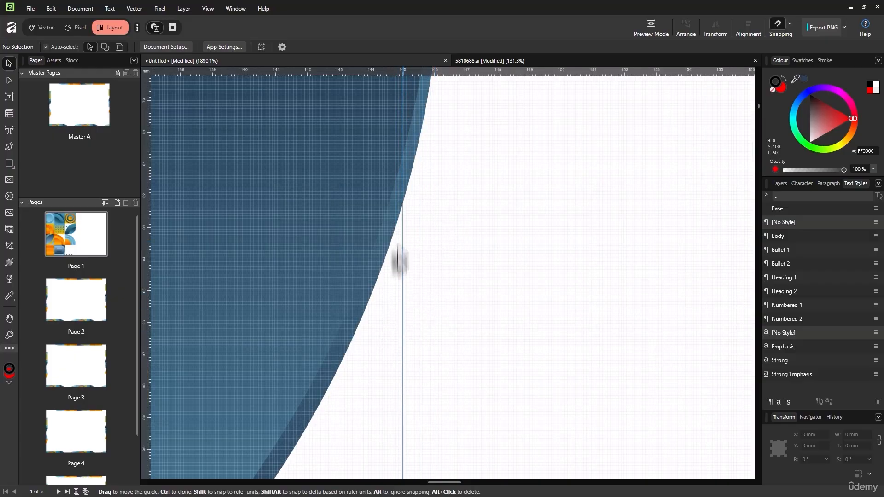
Step: Select all the mosaic tiles on Page 1 and nudge the block left until its right edge meets the vertical guide
scroll(387, 151, down, 12)
scroll(430, 152, up, 1)
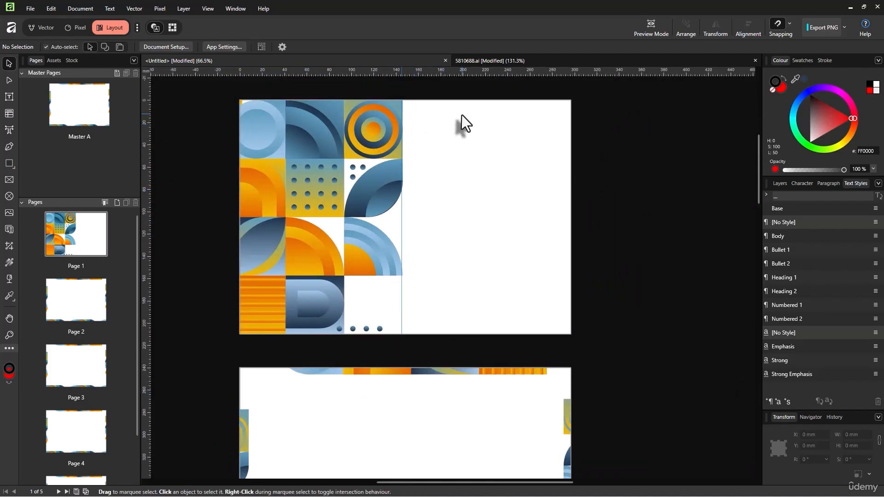
drag(503, 110, 208, 346)
drag(422, 186, 445, 197)
drag(521, 125, 234, 356)
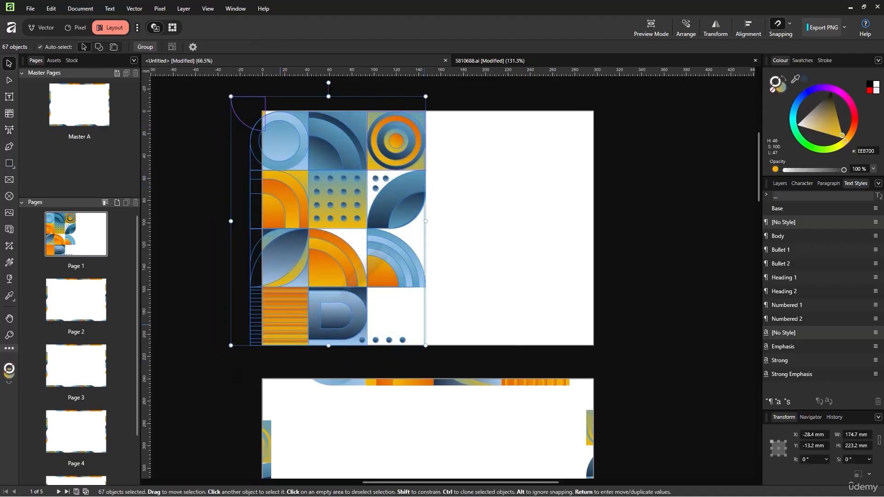
scroll(427, 142, up, 1)
scroll(424, 144, up, 7)
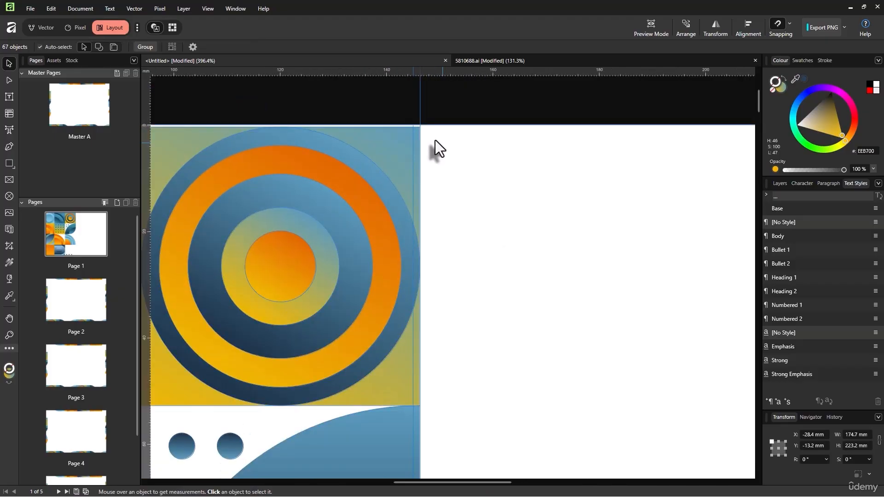
scroll(435, 139, up, 3)
key(Left)
key(Left)
key(Left)
key(Left)
key(Left)
key(Left)
key(Left)
scroll(435, 140, down, 4)
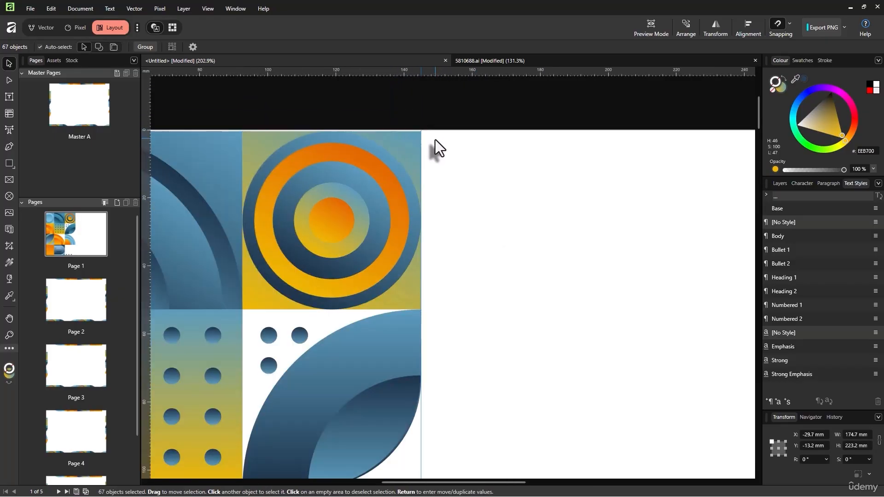
Step: Enlarge the mosaic block slightly from its upper-left corner, keeping its right edge on the guide, and deselect it
scroll(428, 139, down, 4)
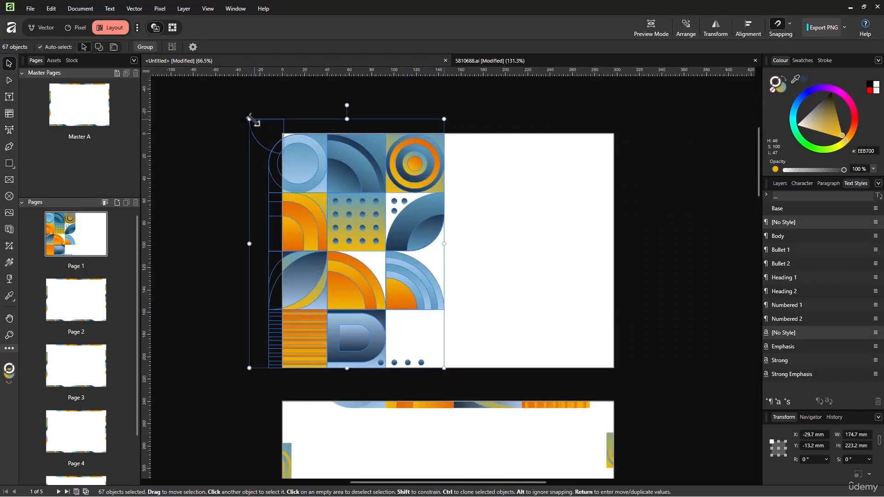
drag(253, 119, 244, 116)
click(506, 158)
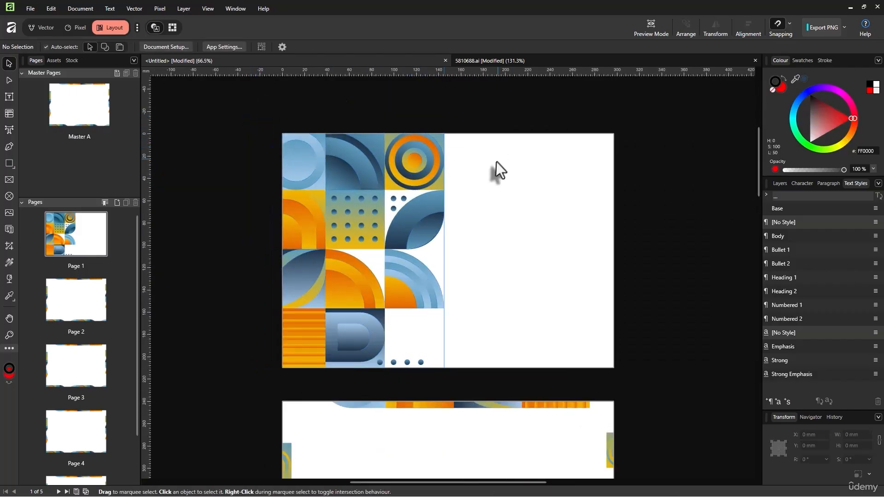
Step: Check how Page 1 looks without guides in Preview Mode, and return to the normal view
scroll(525, 191, up, 3)
scroll(526, 186, down, 3)
scroll(526, 189, up, 1)
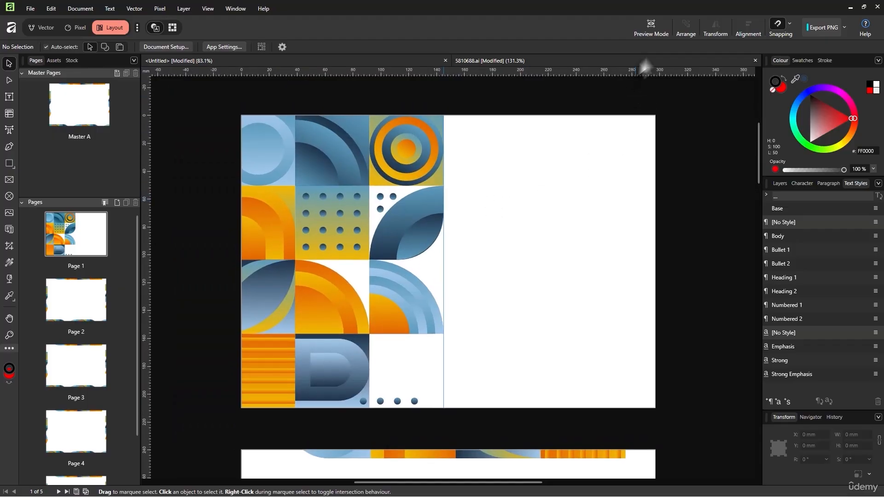
click(651, 21)
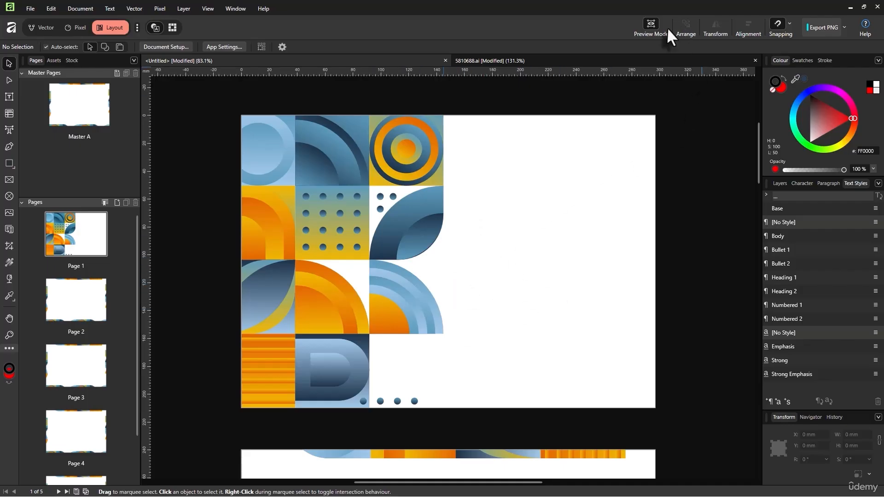
click(651, 23)
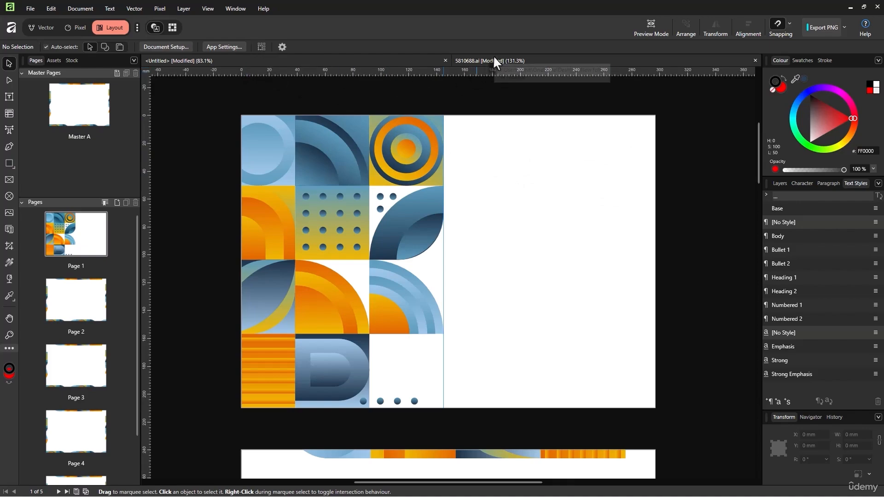
Step: Copy the mosaic tiles from the middle panel of the brochure's Page 2 and paste them into the lower-right corner of the layout's Page 1
click(519, 61)
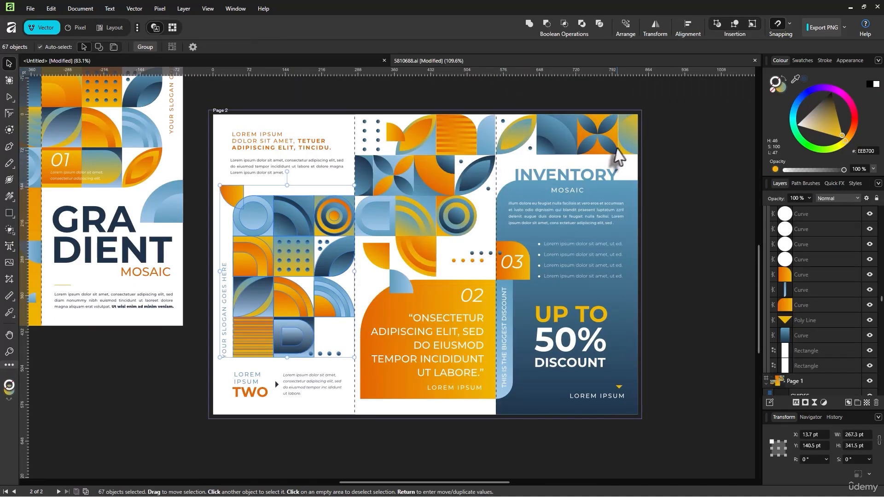
drag(474, 245, 357, 305)
drag(481, 235, 391, 177)
key(ctrl+c)
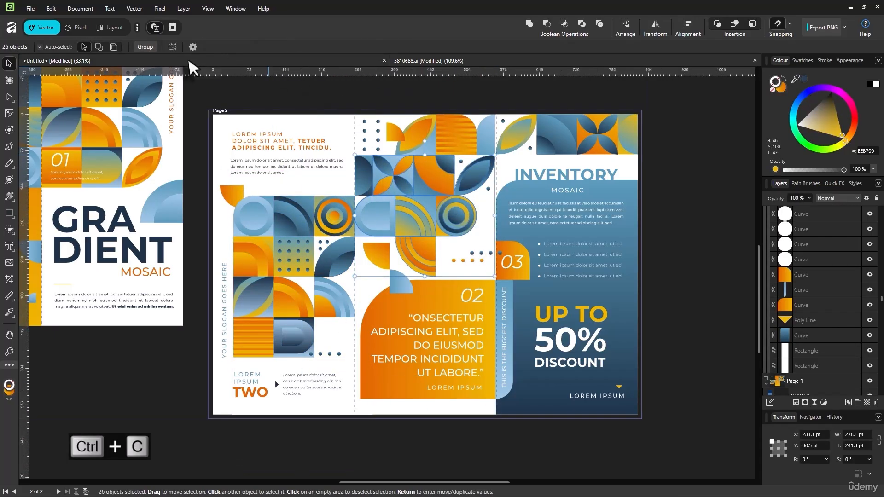
click(281, 61)
key(ctrl+v)
drag(570, 210, 676, 375)
click(663, 306)
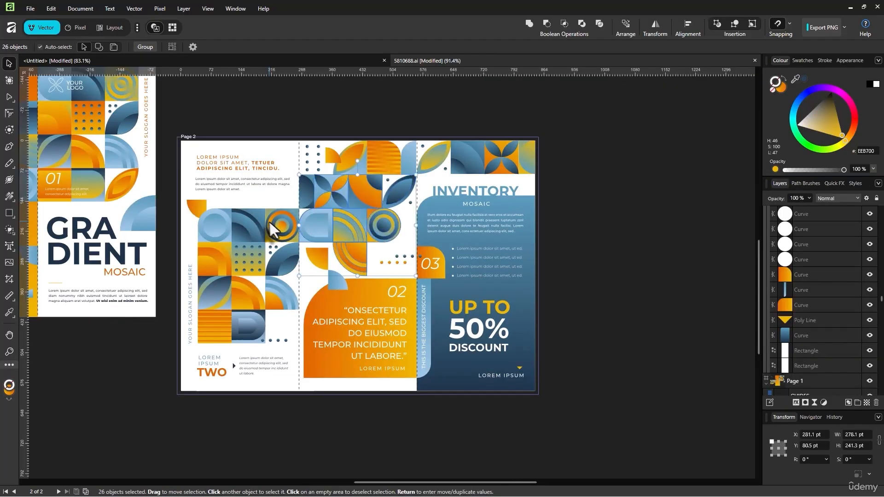
Step: Copy the lower mosaic tiles with the 01 text from the brochure's GRADIENT cover panel and paste them near the top of the layout's Page 1
drag(276, 227, 534, 275)
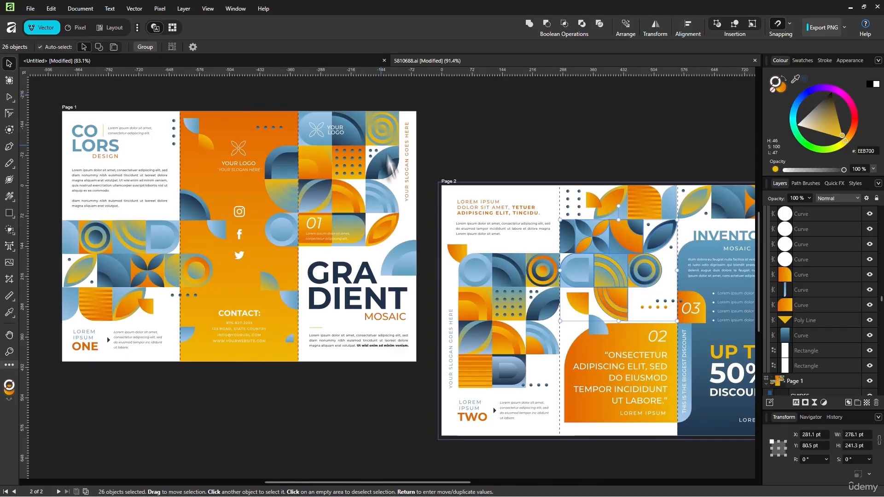
drag(375, 257, 319, 208)
click(377, 234)
key(ctrl+z)
key(ctrl+z)
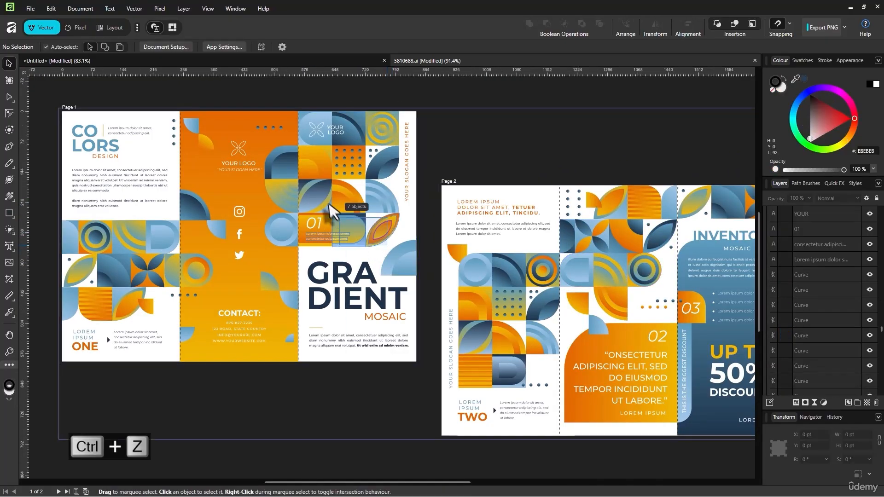
key(ctrl+c)
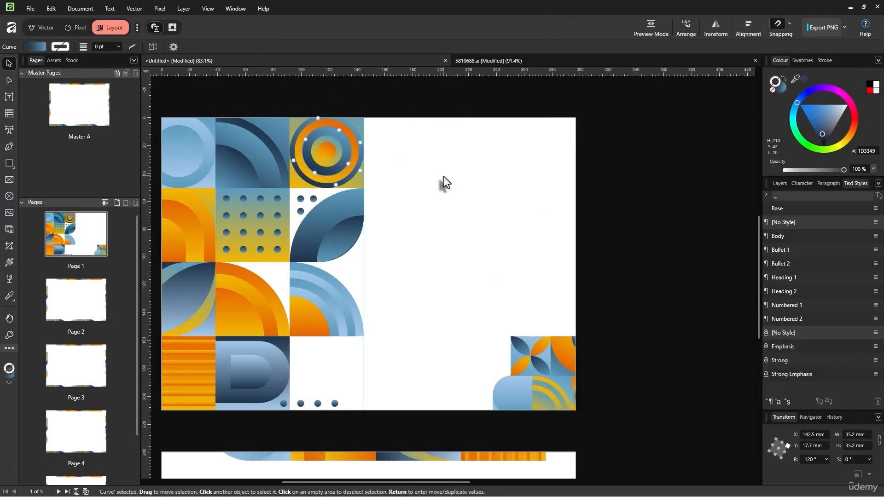
key(ctrl+v)
drag(502, 245, 460, 175)
click(474, 220)
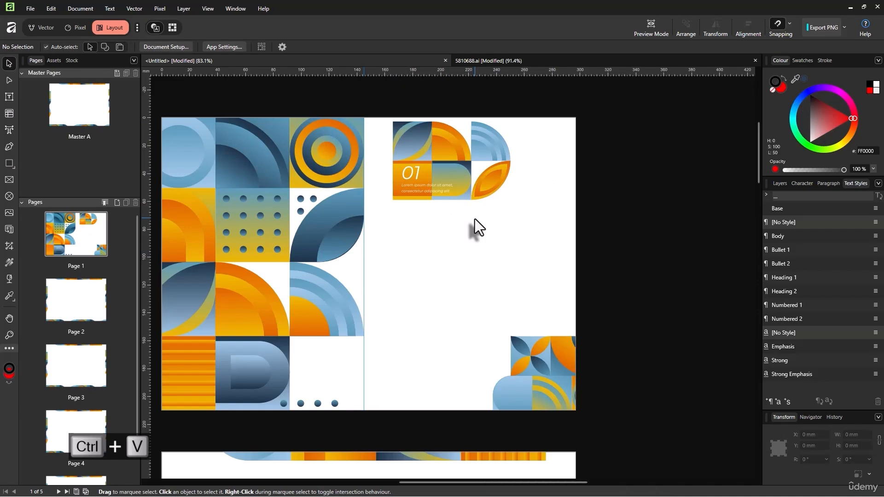
Step: Snap the pasted 01 tile block to the vertical guide and enlarge it to about 152 mm wide, reaching the page's right edge
scroll(424, 197, up, 4)
scroll(505, 236, down, 3)
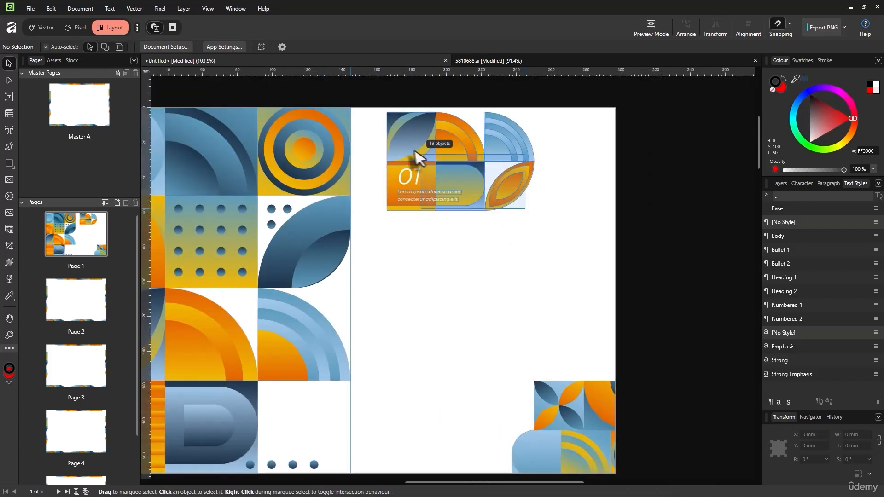
click(451, 149)
drag(451, 149, 427, 112)
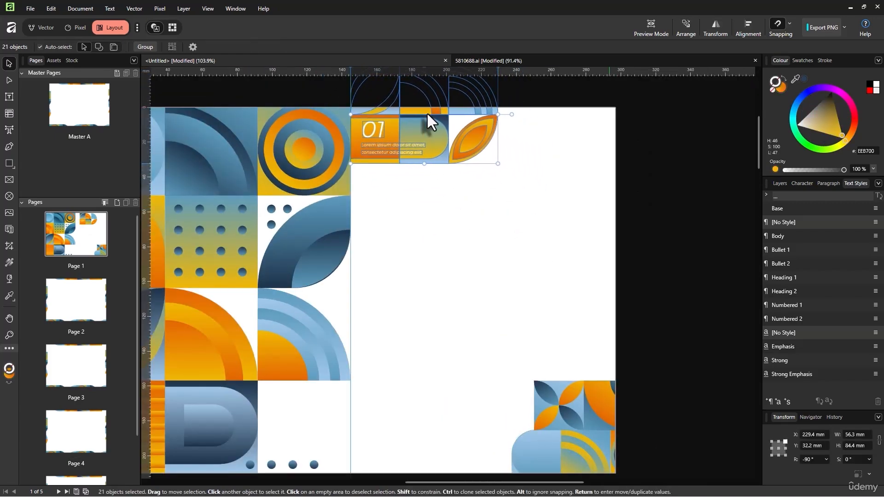
click(509, 182)
drag(495, 175, 364, 104)
drag(498, 114, 619, 111)
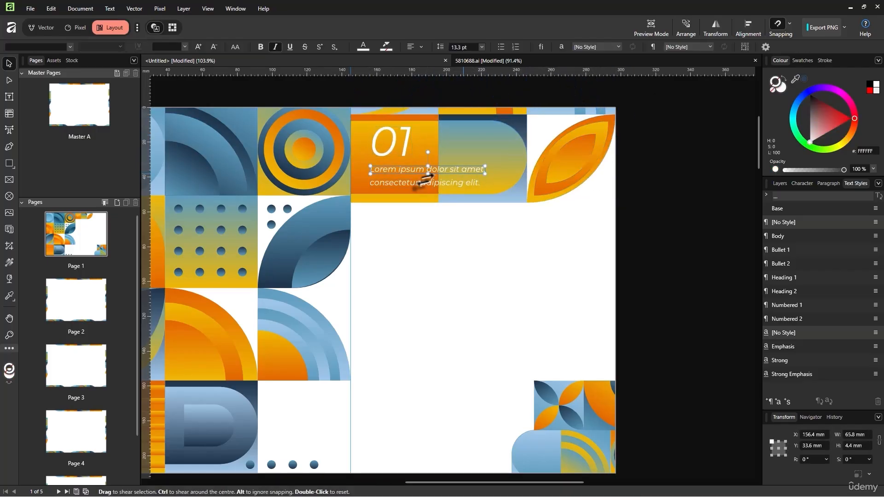
Step: Delete the 01 number and both lorem ipsum text lines from the enlarged tile block
key(Delete)
click(404, 145)
key(Delete)
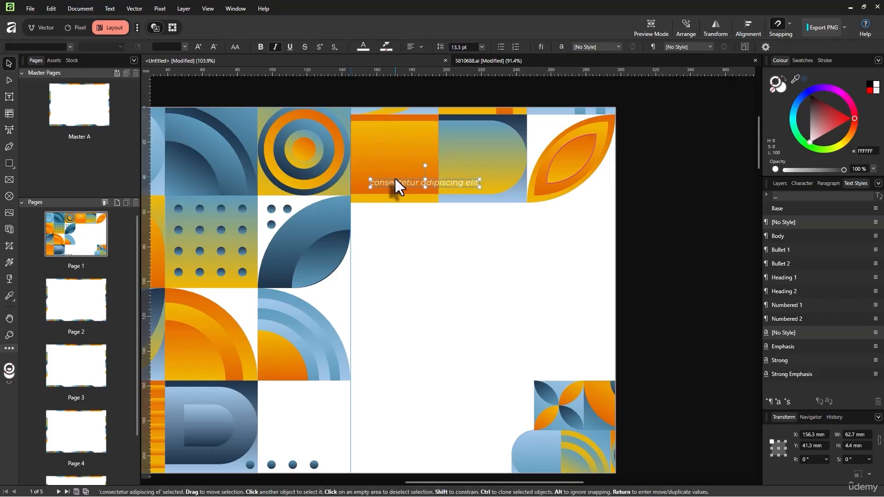
double_click(395, 183)
key(BackSpace)
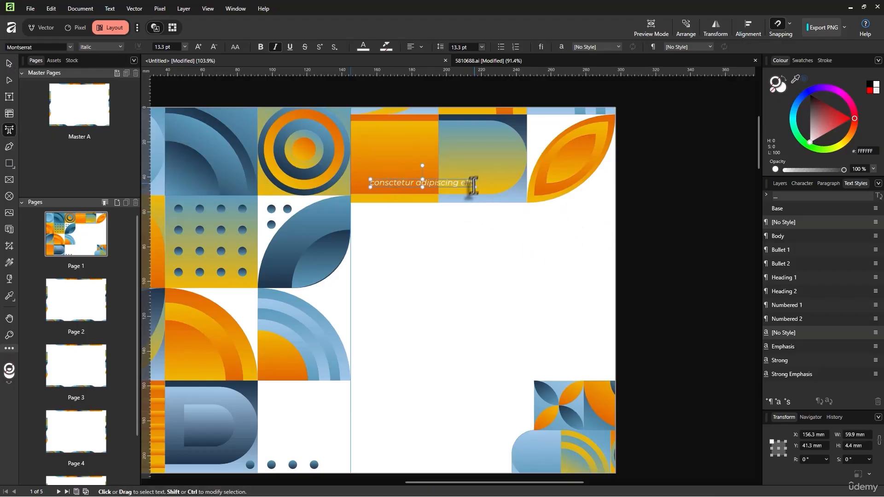
key(Escape)
key(Delete)
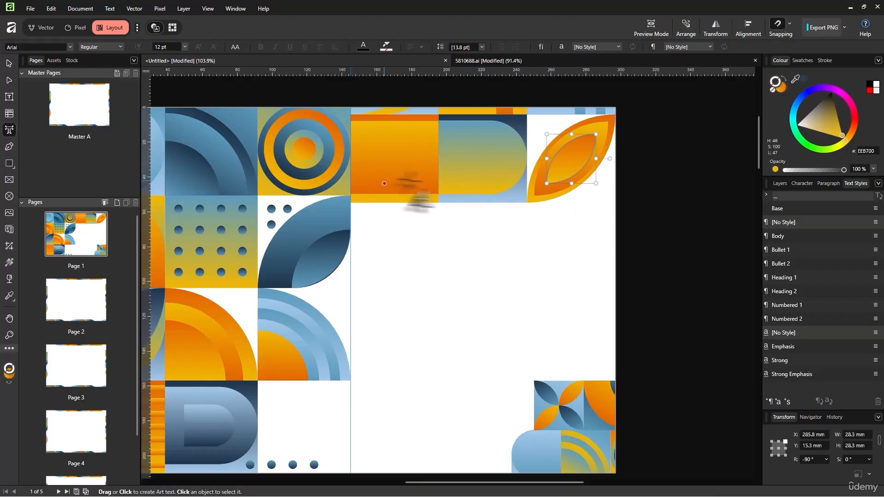
Step: Move the enlarged tile block up past the page's top edge so that only a strip about 20 mm high remains on Page 1
key(v)
drag(595, 220, 388, 88)
drag(512, 170, 512, 112)
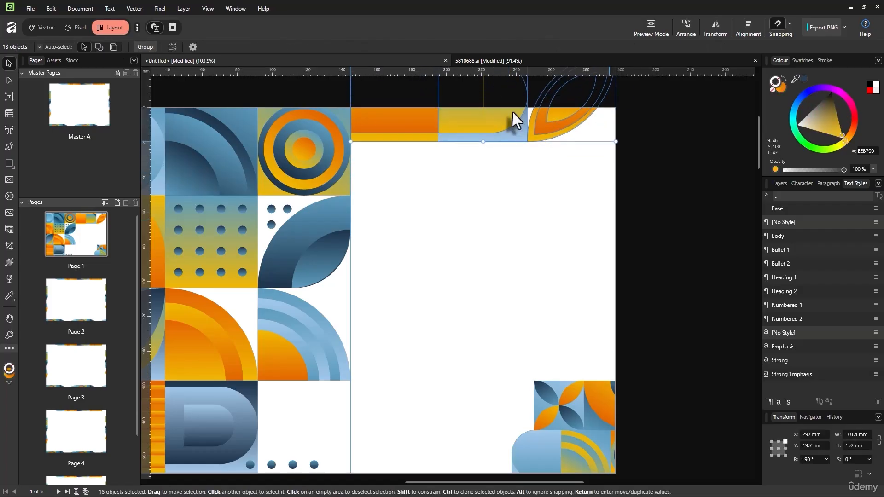
click(505, 206)
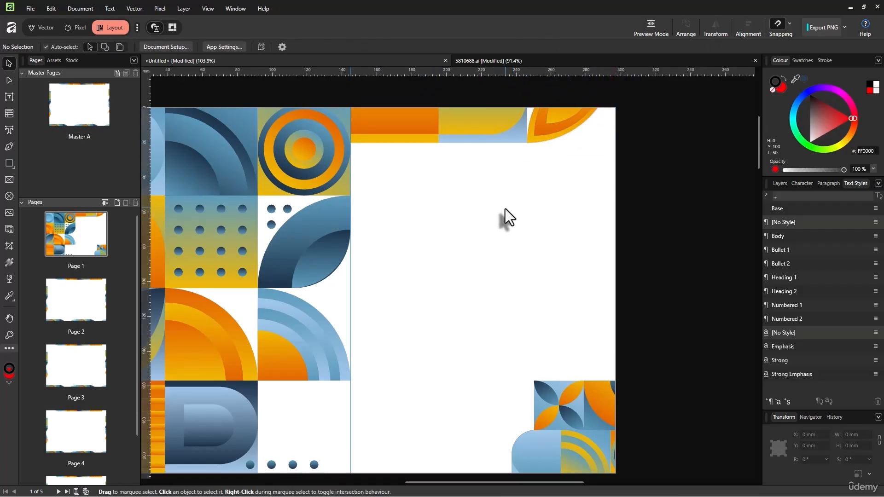
Step: Choose Body as the current paragraph text style with nothing selected
scroll(489, 250, left, 3)
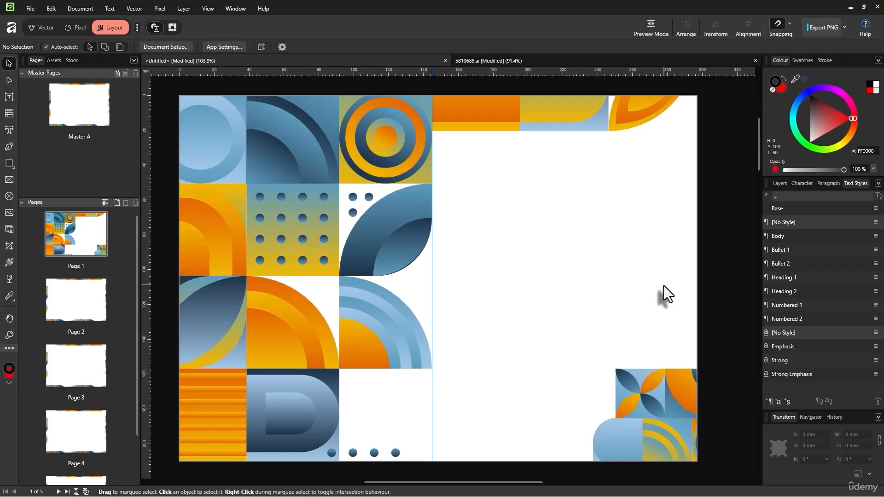
drag(617, 263, 615, 261)
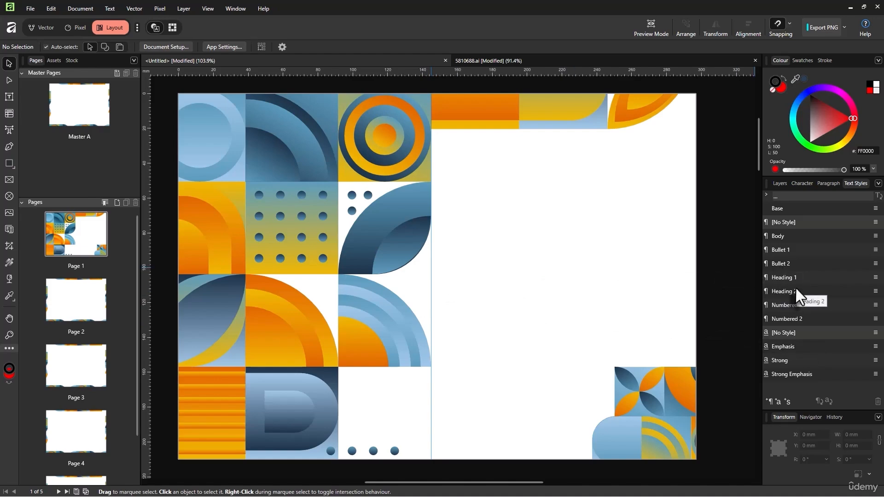
click(807, 263)
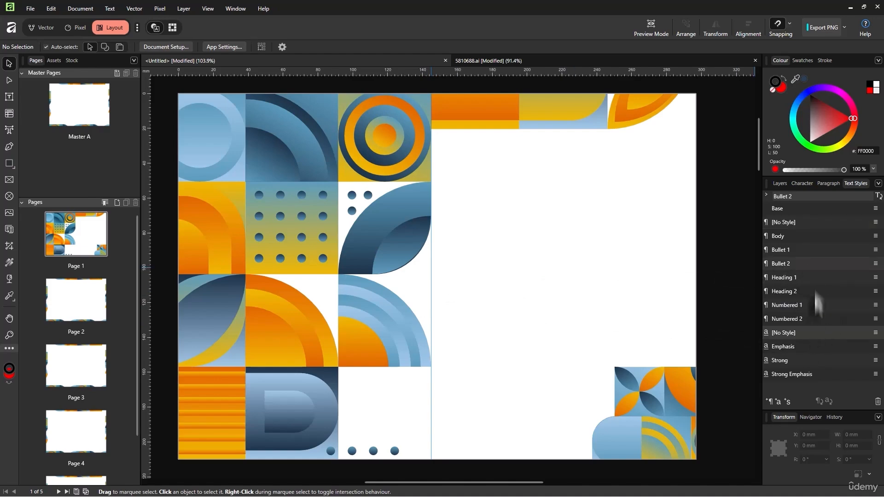
click(824, 237)
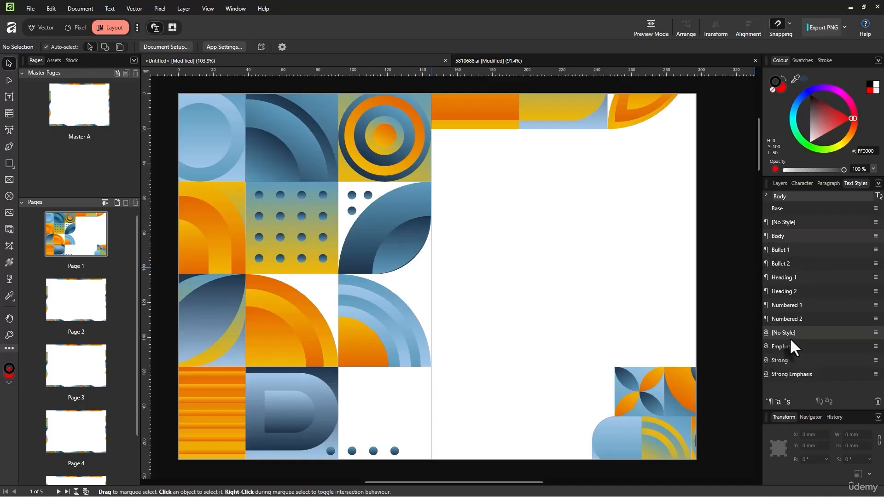
Step: Copy the article title "Nielsen's 10 Usability Heuristics: The UX Rules Every Designer Should Know" from the Medium page in the browser
key(alt+Tab)
key(alt+Tab)
scroll(548, 200, up, 20)
scroll(478, 124, down, 5)
scroll(454, 296, up, 5)
drag(451, 395, 334, 343)
key(ctrl+c)
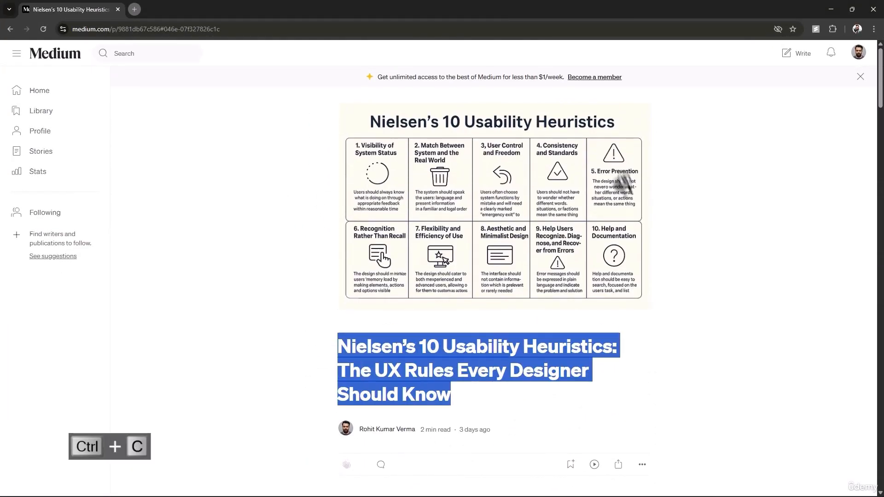
Step: Return to the layout document, draw a text frame about 115 × 88 mm in Page 1's white area and paste the title
click(830, 9)
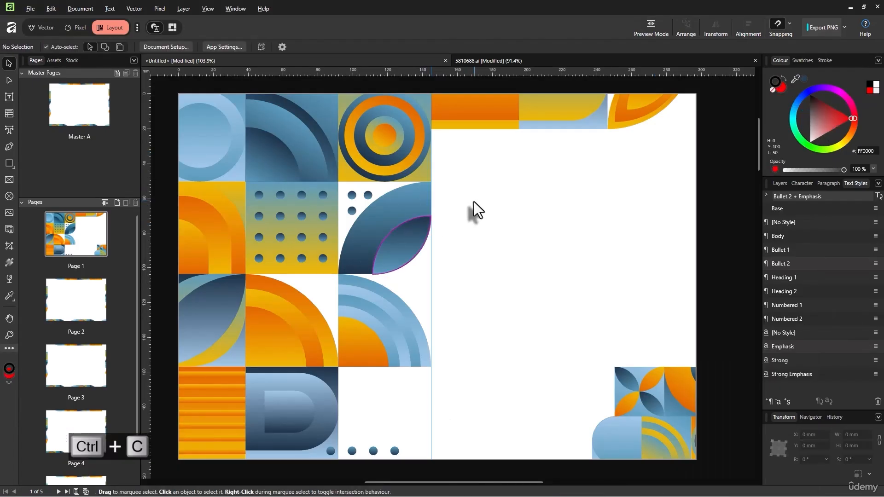
key(t)
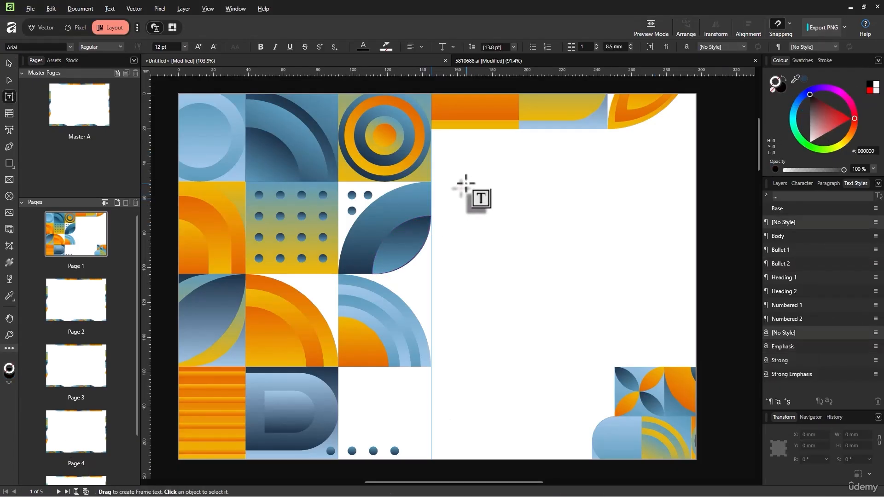
drag(461, 181, 662, 334)
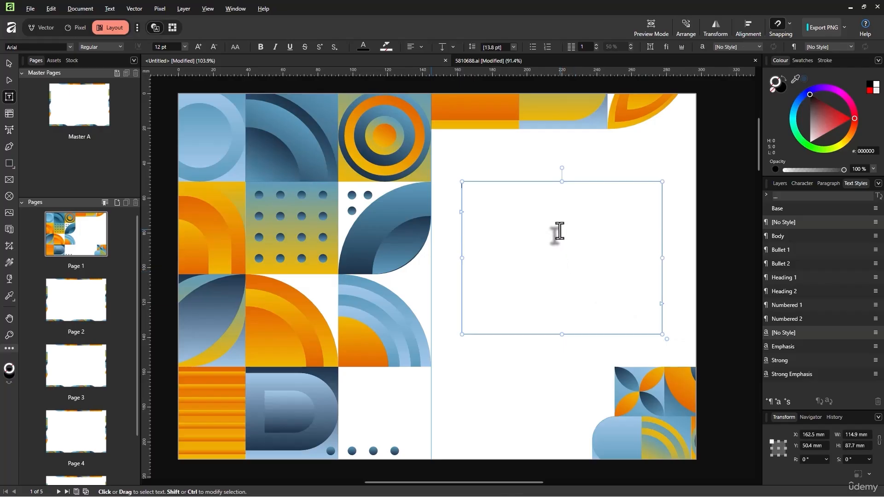
key(ctrl+v)
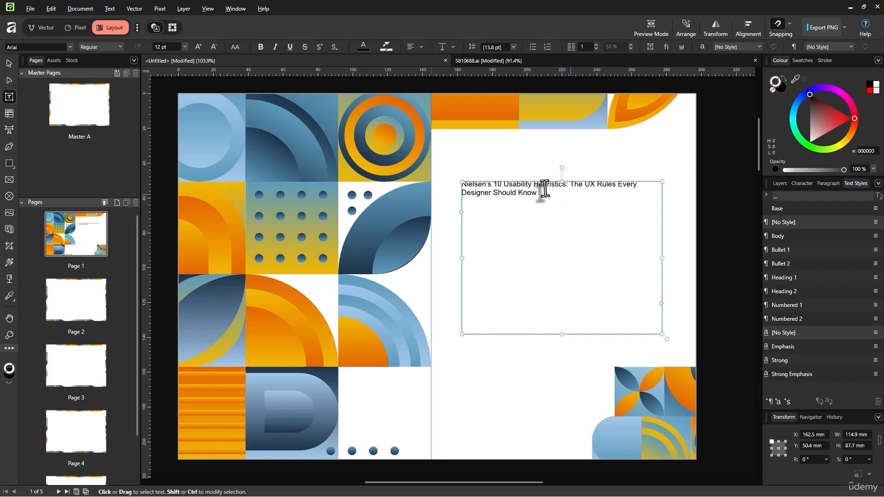
Step: Cut "The UX Rules Every Designer Should Know" out of the title text
drag(570, 186, 571, 209)
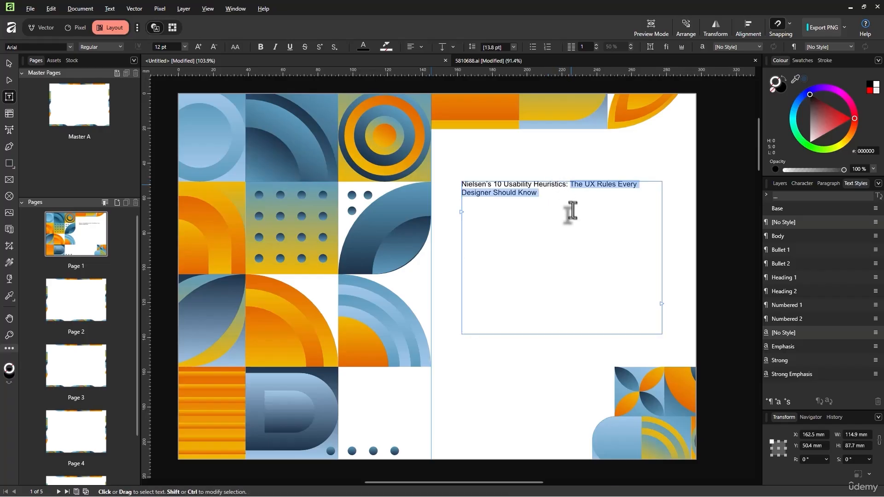
key(ctrl+x)
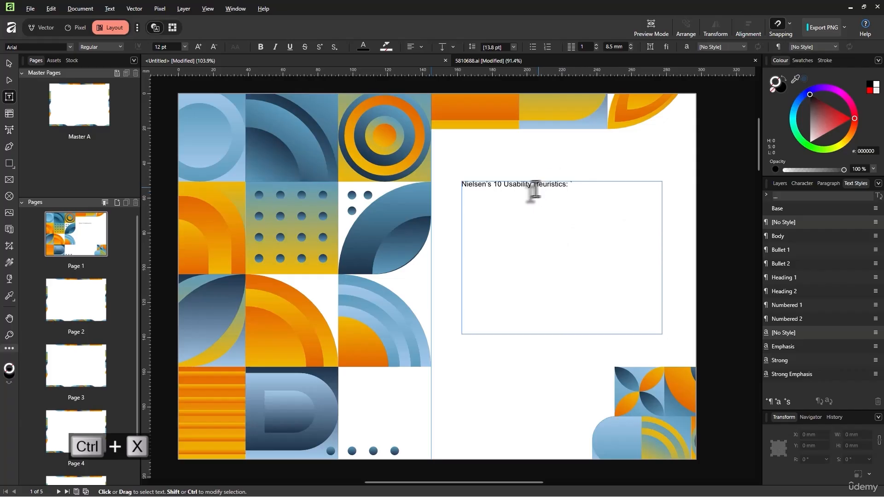
click(9, 63)
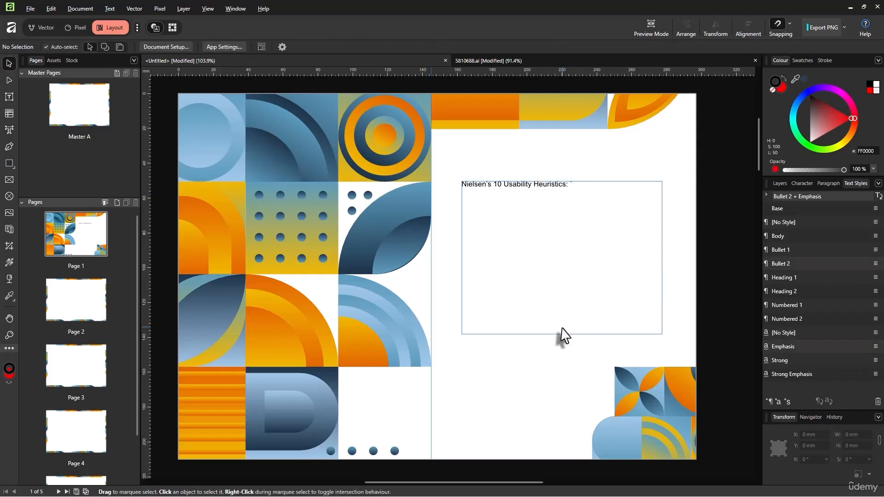
Step: Shorten the title frame to a single line about 5.3 mm high
double_click(533, 184)
drag(561, 334, 561, 310)
drag(561, 251, 540, 204)
click(545, 187)
click(545, 185)
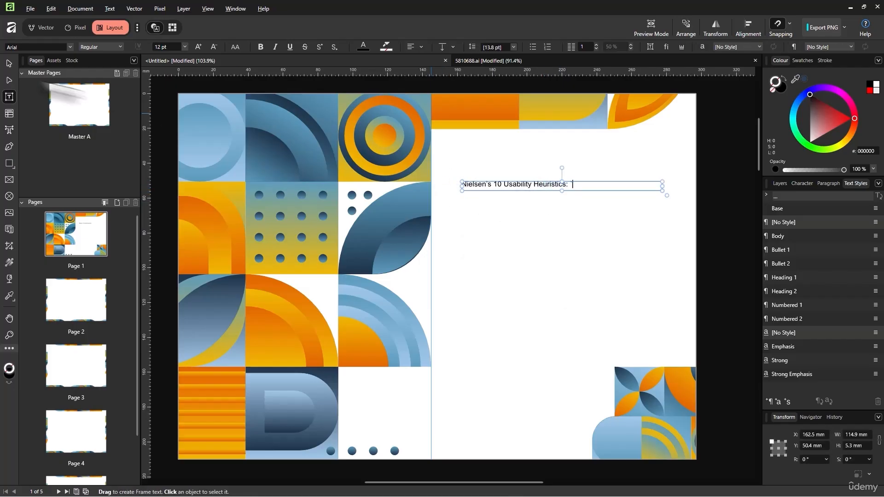
Step: Duplicate the title frame just below itself and replace the copy's text with the cut "The UX Rules Every Designer Should Know"
click(9, 63)
drag(481, 191, 479, 212)
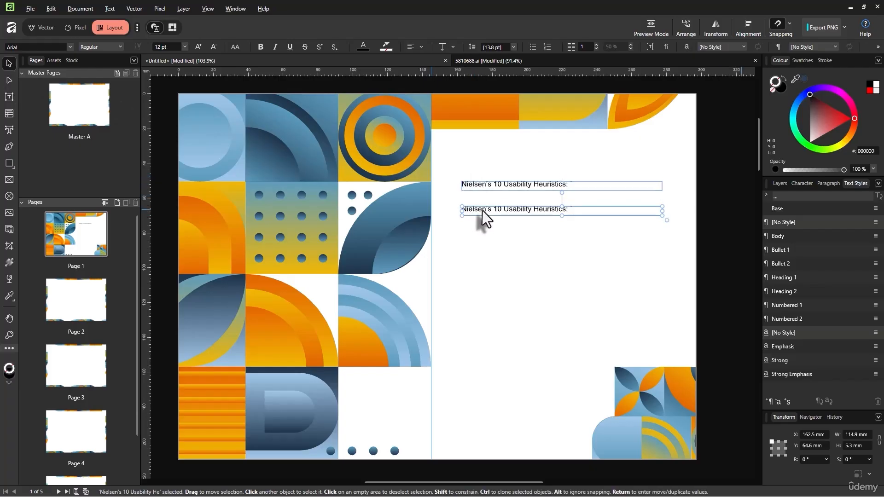
triple_click(473, 206)
key(ctrl+v)
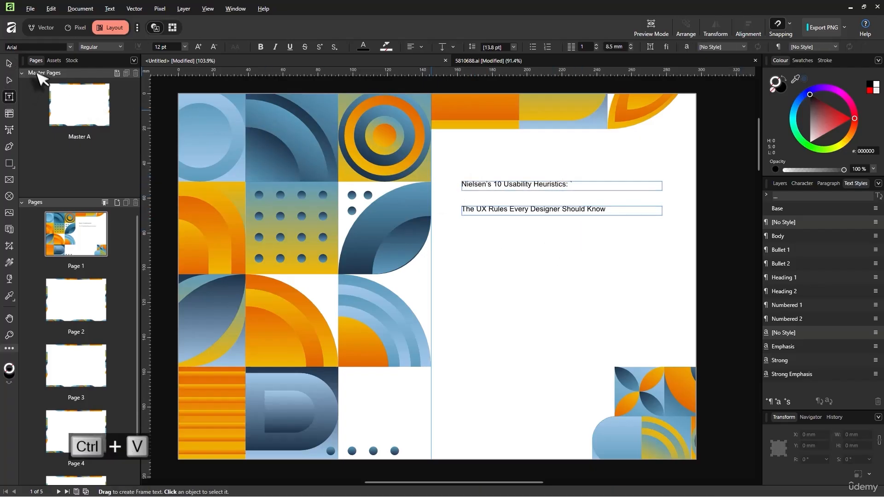
Step: Turn on Preview Mode with no text being edited
click(13, 64)
click(650, 28)
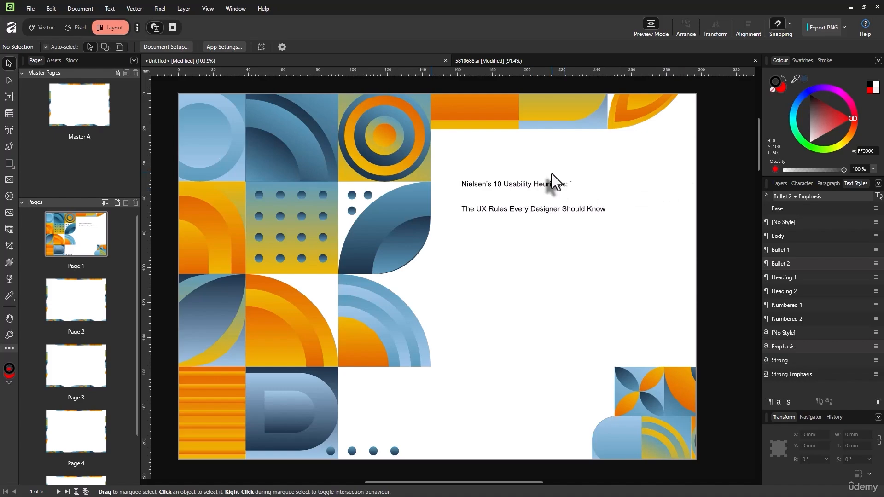
Step: Set the font size of the "Nielsen's 10 Usability Heuristics:" title to 20 pt
double_click(546, 185)
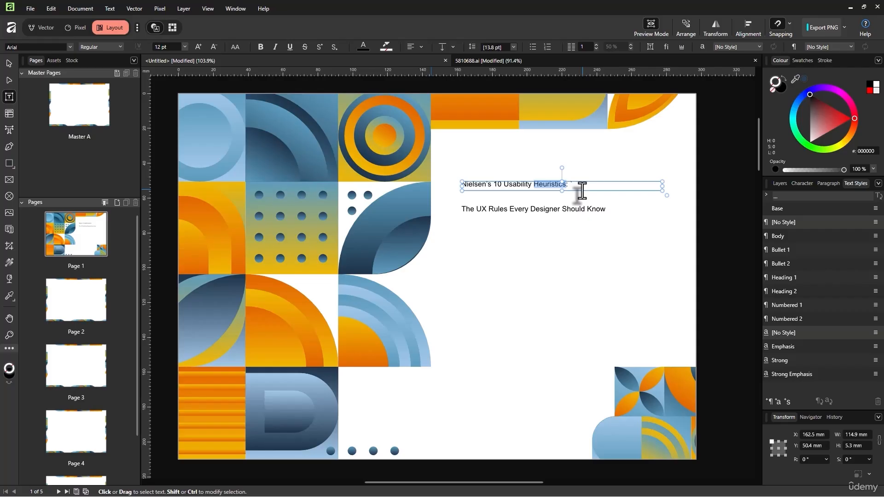
key(ctrl+a)
click(169, 47)
text(30)
key(Return)
click(170, 47)
text(20)
key(Return)
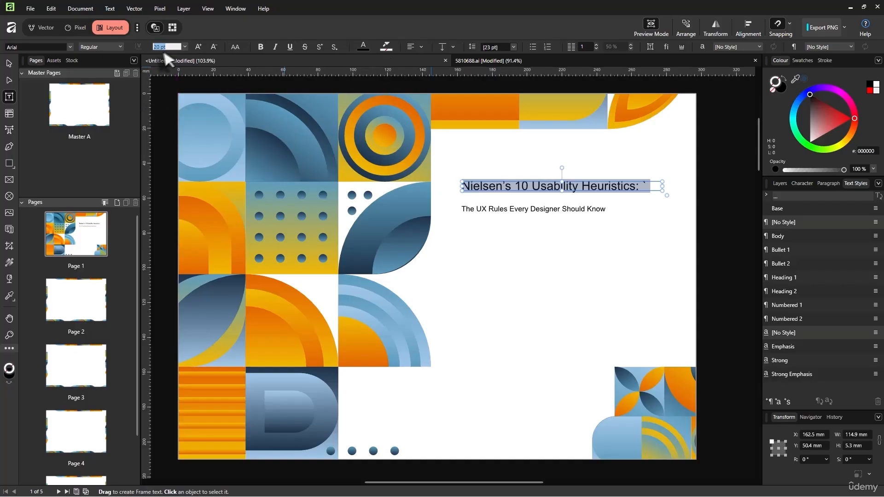
Step: Change the font family of the whole title line to Attera
click(624, 193)
key(ctrl+a)
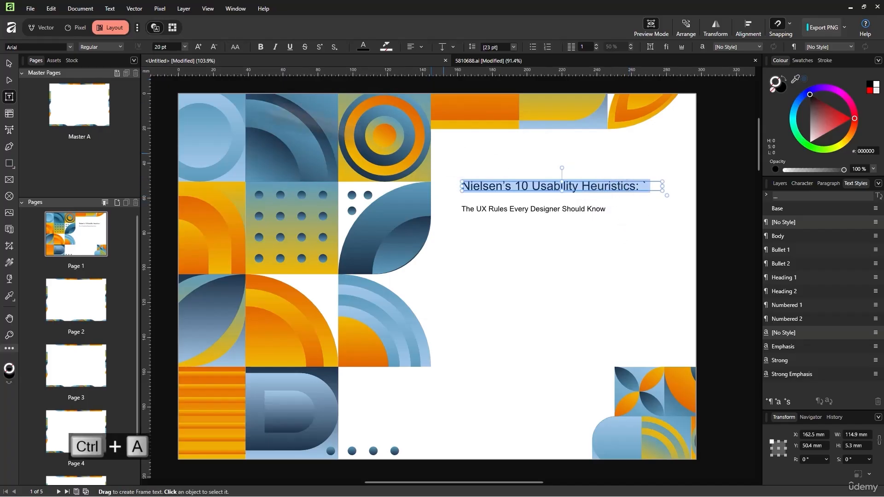
click(59, 45)
key(Down)
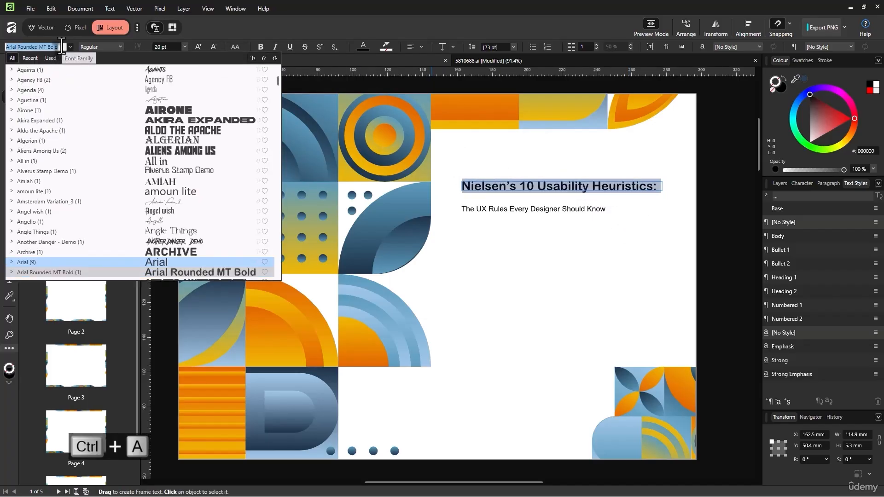
key(Down)
key(Down)
key(Down)
key(Down)
key(Down)
key(Down)
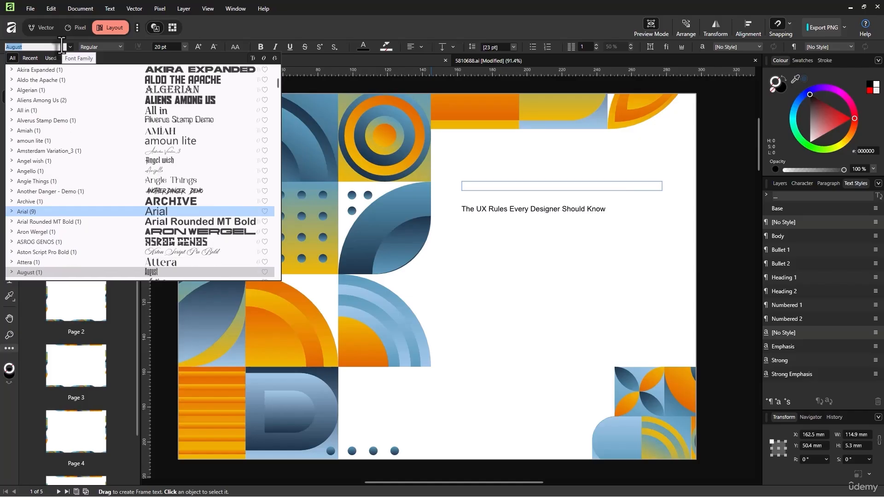
key(Up)
key(Up)
key(Up)
key(Return)
click(647, 193)
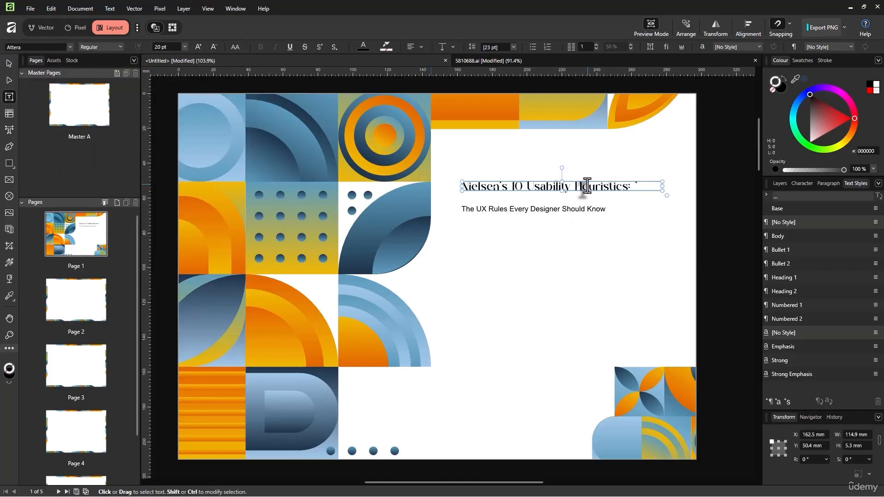
Step: Enlarge the title frame to about 57 mm high and set its text to 30 pt
key(ctrl+a)
key(BackSpace)
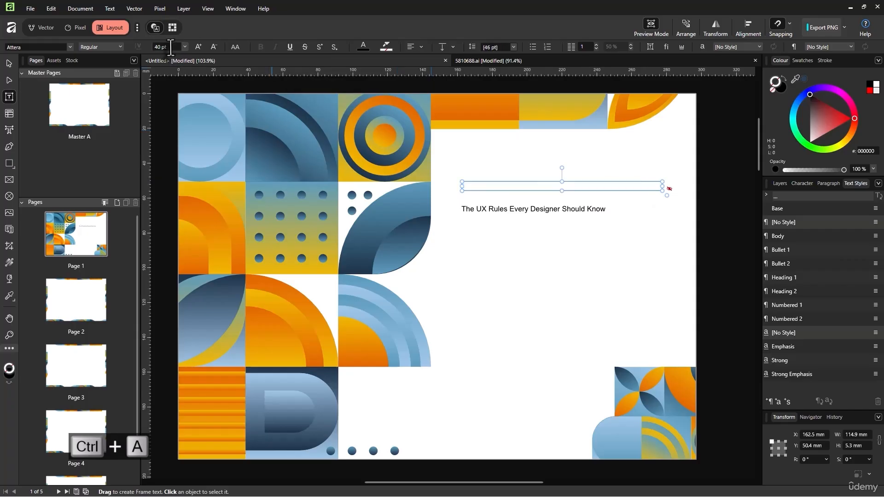
key(ctrl+z)
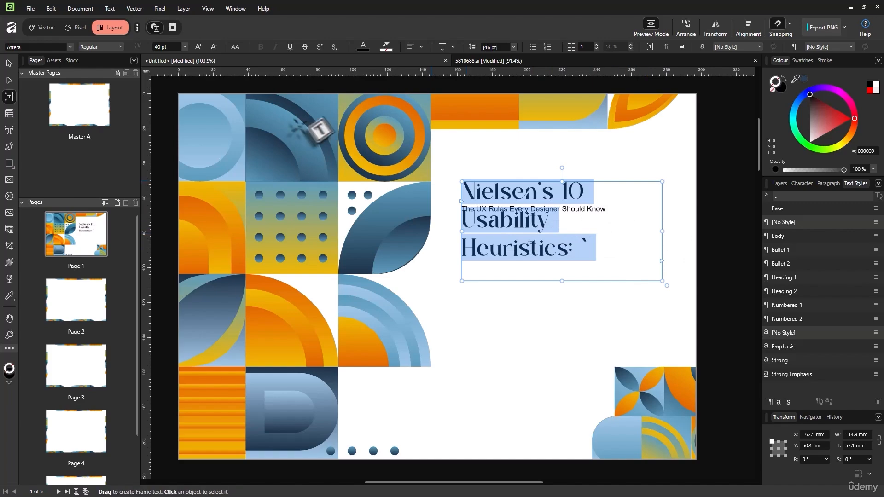
click(173, 44)
text(30)
key(Return)
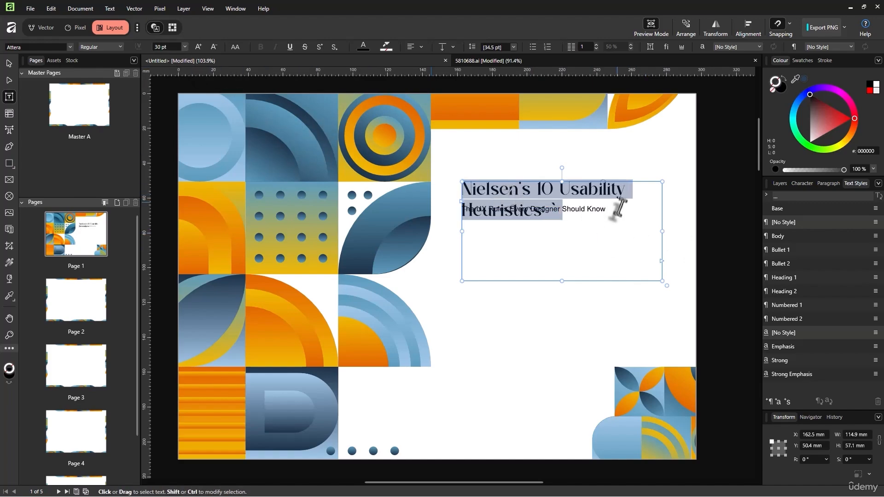
Step: Start a new line after "Nielsen's 10" in the title and shorten its frame to about 34 mm high
click(562, 189)
key(Return)
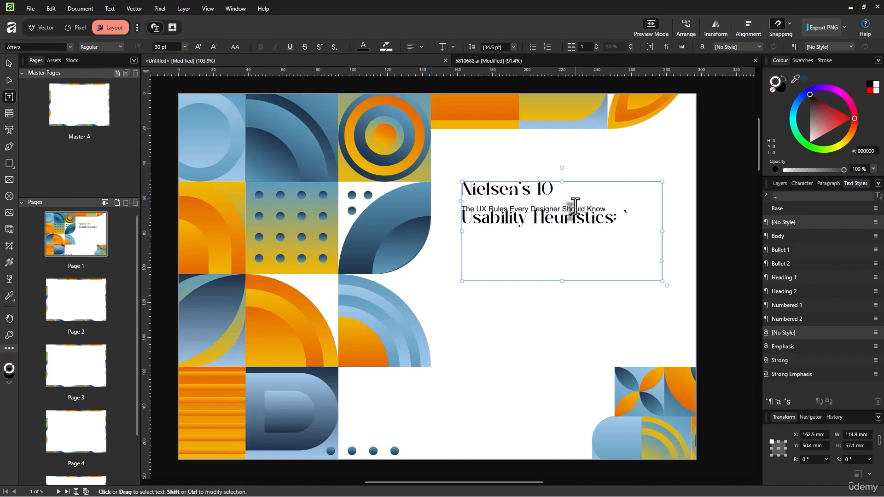
click(8, 63)
drag(562, 281, 566, 239)
Step: Move the overlapping title and subtitle frames apart, placing the subtitle below the title at about 104 mm down the page
drag(559, 207, 537, 253)
click(543, 209)
double_click(539, 210)
click(533, 217)
click(9, 63)
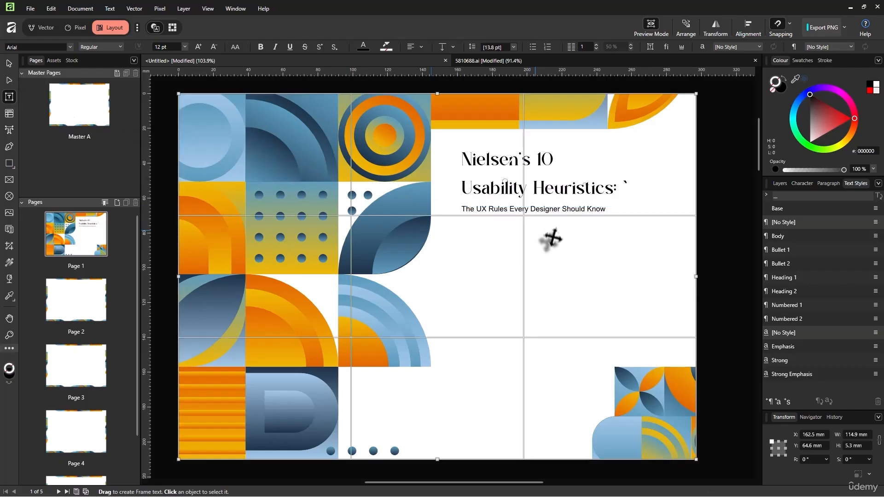
drag(541, 211, 539, 304)
click(523, 187)
drag(523, 187, 524, 236)
click(521, 305)
drag(521, 306, 521, 279)
click(524, 251)
Step: Enlarge the subtitle frame to about 66 mm high and set all its text to 40 pt
key(t)
click(507, 278)
key(ctrl+a)
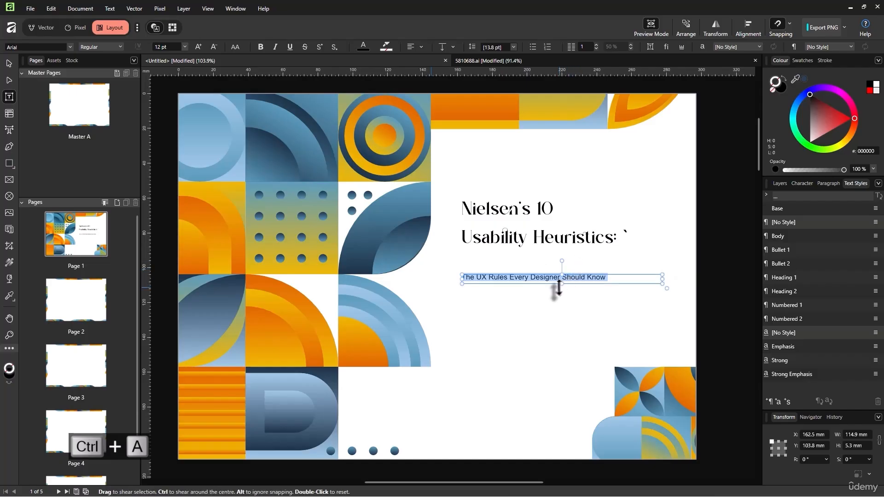
drag(562, 284, 562, 389)
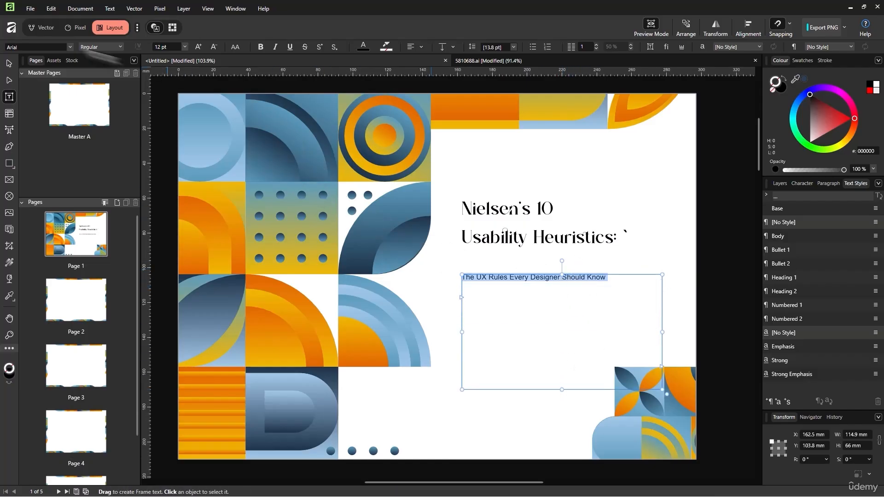
click(54, 46)
click(163, 47)
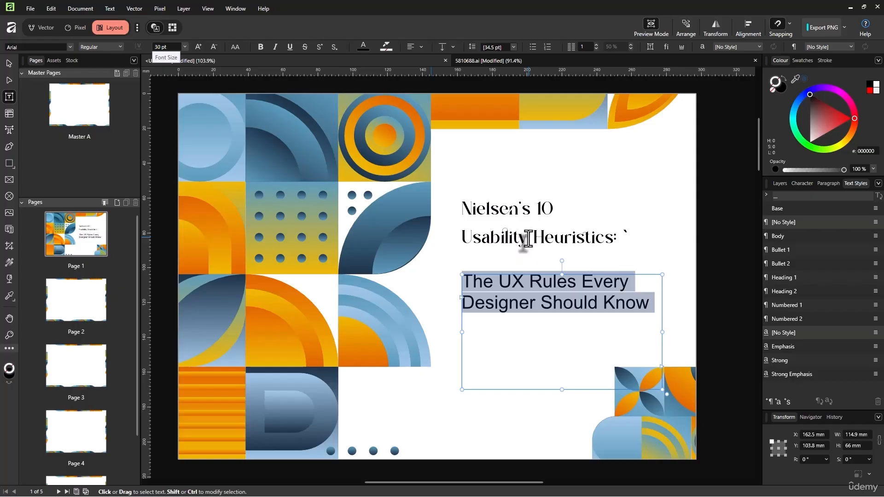
key(shift+Up)
key(shift+Up)
key(shift+Down)
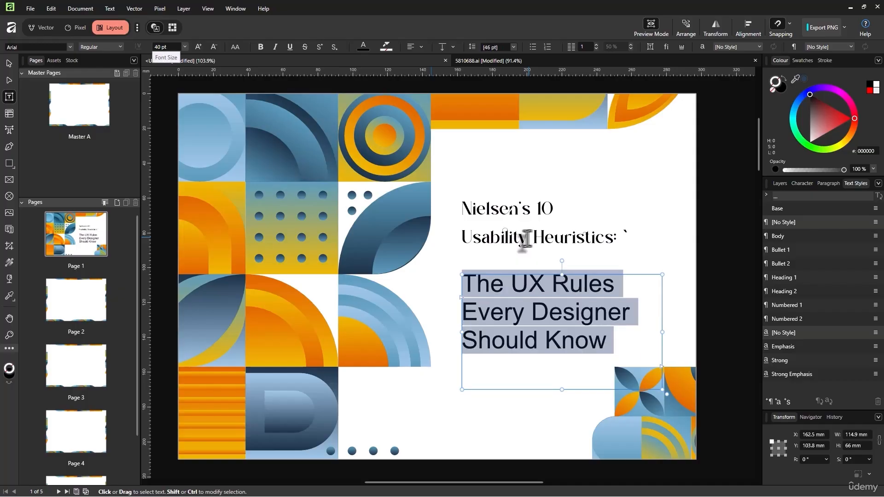
Step: Change the subtitle's font family to Attera to match the title
click(40, 46)
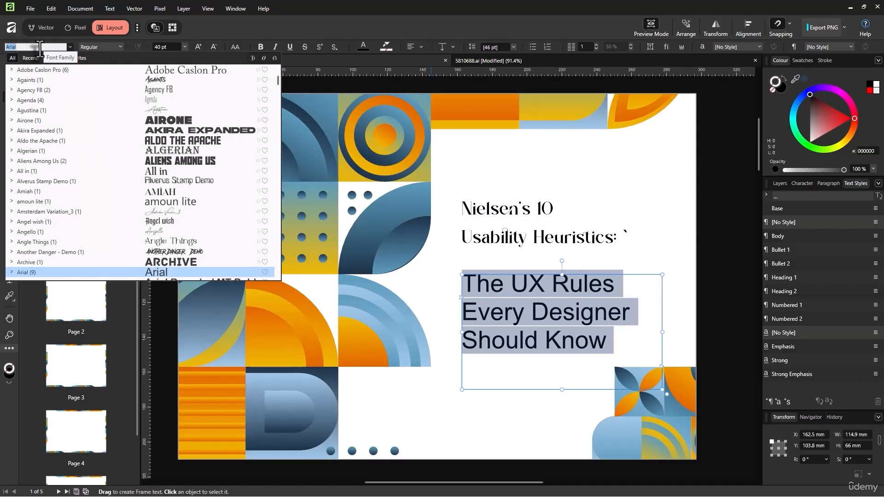
key(Down)
key(Down)
key(Down)
key(Down)
key(Down)
key(Down)
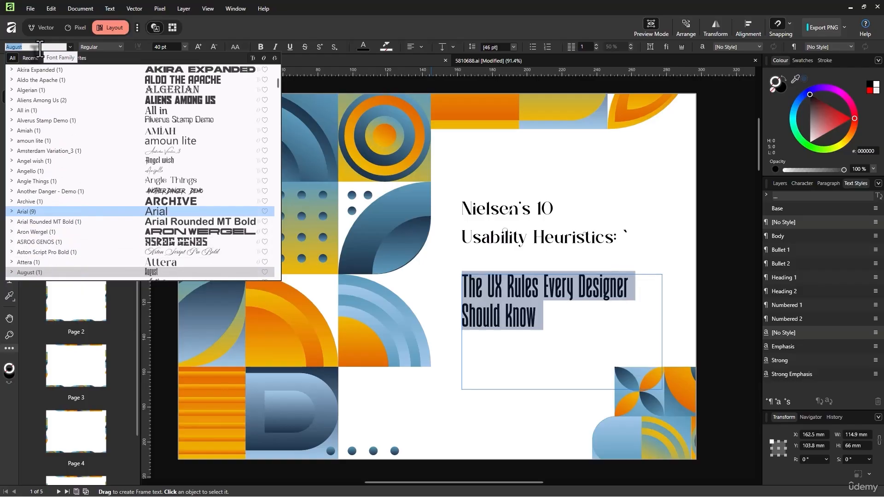
key(Up)
key(Down)
key(Up)
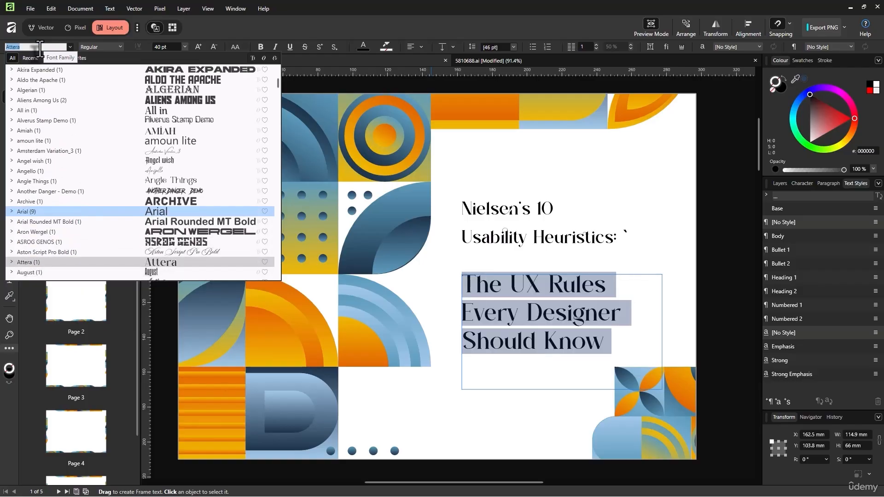
key(Return)
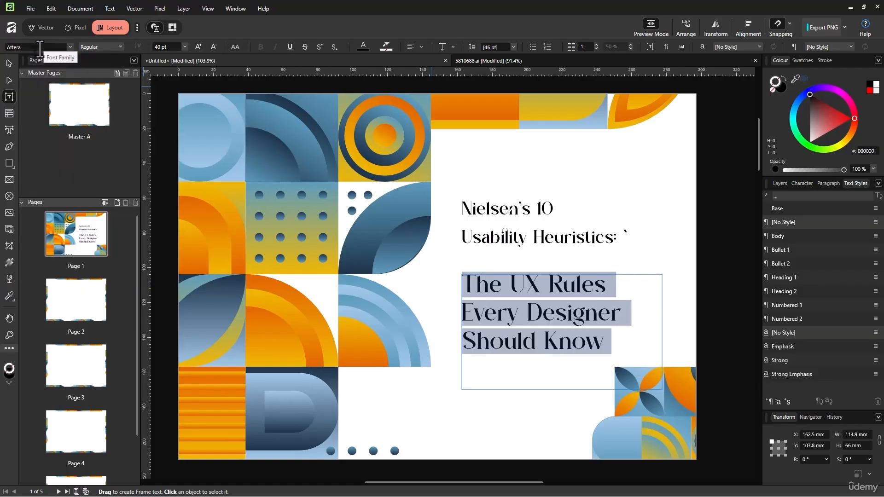
Step: Move the subtitle frame slightly up towards the title and enlarge its text by three size increments
click(9, 63)
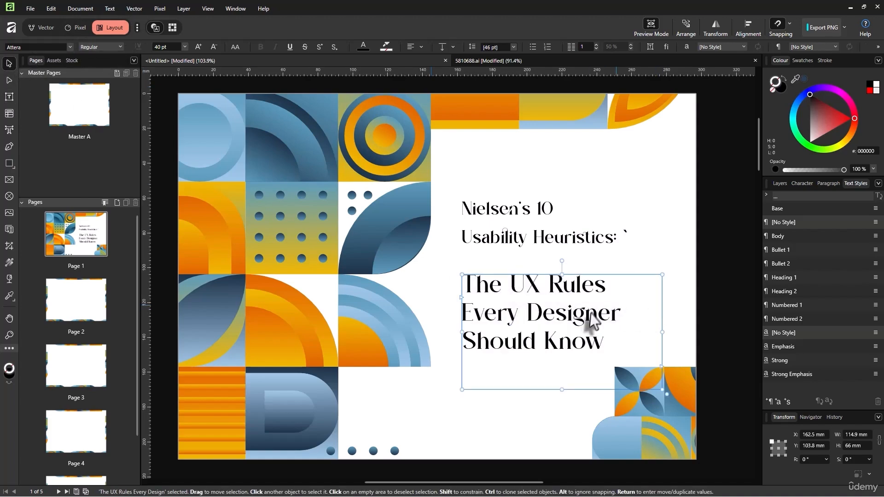
mouse_move(662, 387)
mouse_down()
mouse_move(673, 384)
mouse_move(662, 379)
mouse_up()
scroll(168, 47, up, 2)
key(ctrl+shift+period)
key(ctrl+shift+period)
key(ctrl+shift+period)
Step: Move the title and subtitle frames up together so they start about 48 mm from the page's top edge
drag(668, 214, 511, 316)
drag(574, 309, 574, 284)
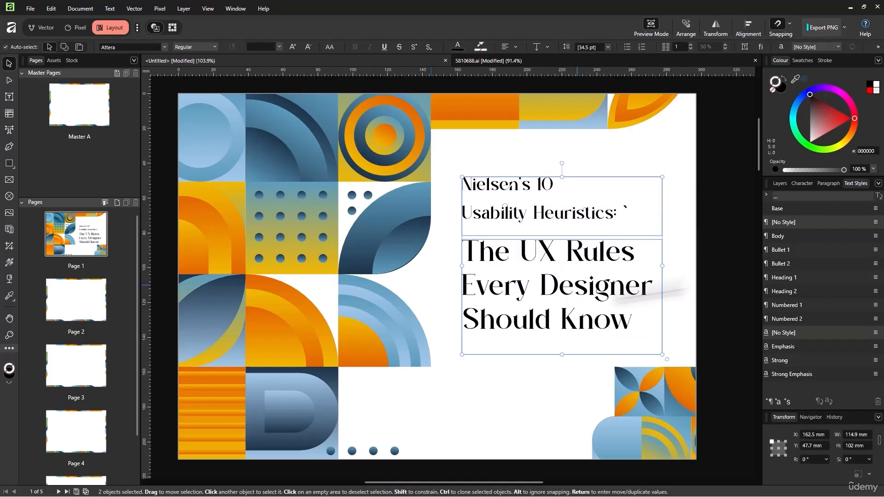
click(693, 228)
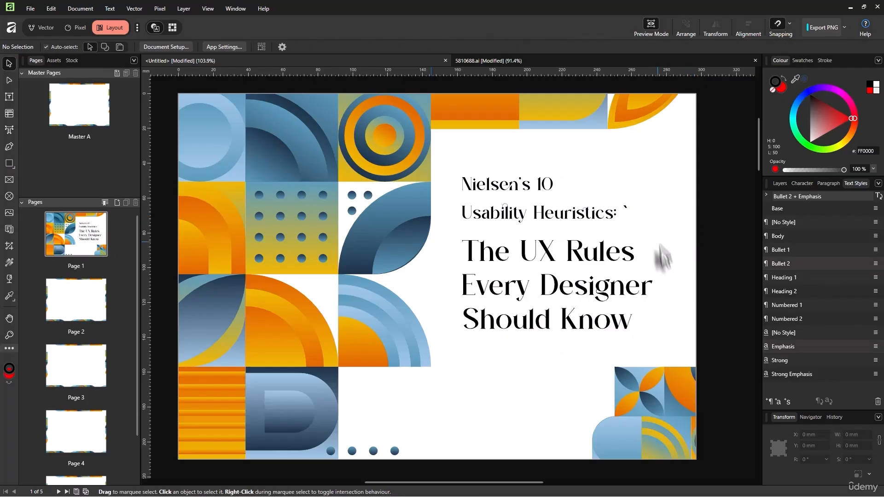
Step: Change the font family of the cover title "Nielsen's 10 Usability Heuristics:" to Avenir Next LT Pro
click(586, 212)
triple_click(477, 209)
key(ctrl+a)
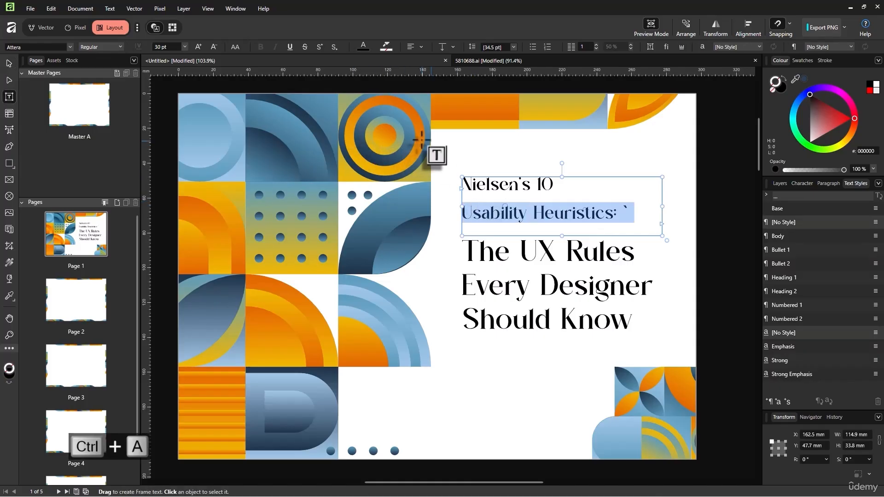
click(46, 46)
key(Down)
key(Down)
key(Down)
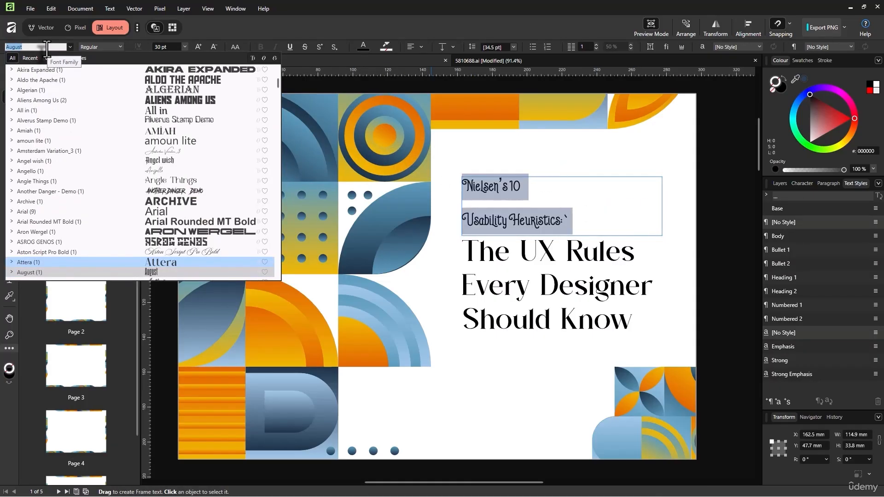
key(Down)
key(Up)
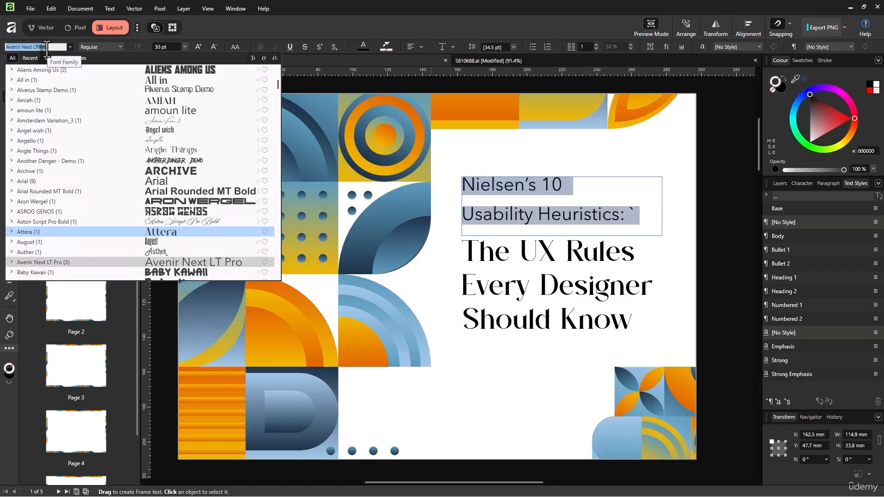
key(Return)
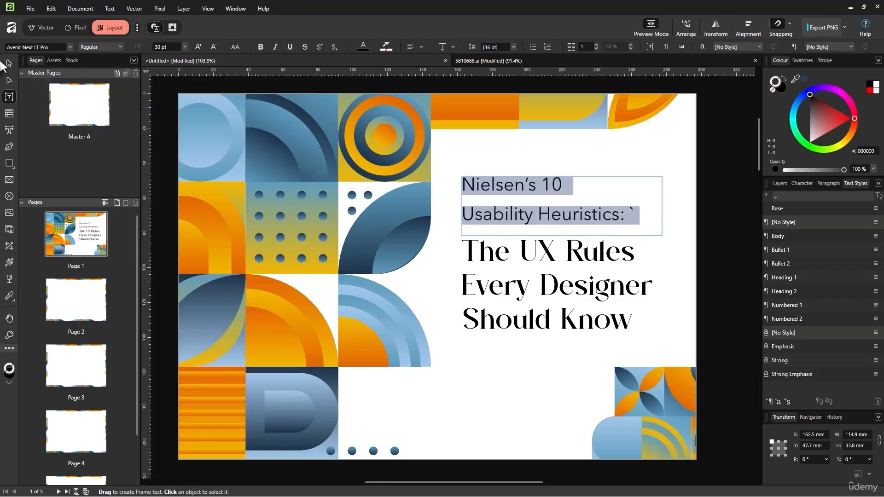
click(167, 47)
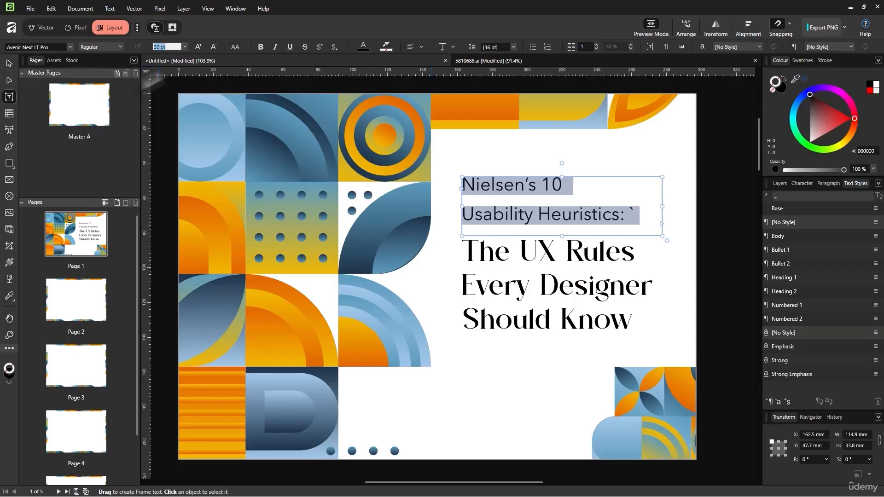
click(9, 63)
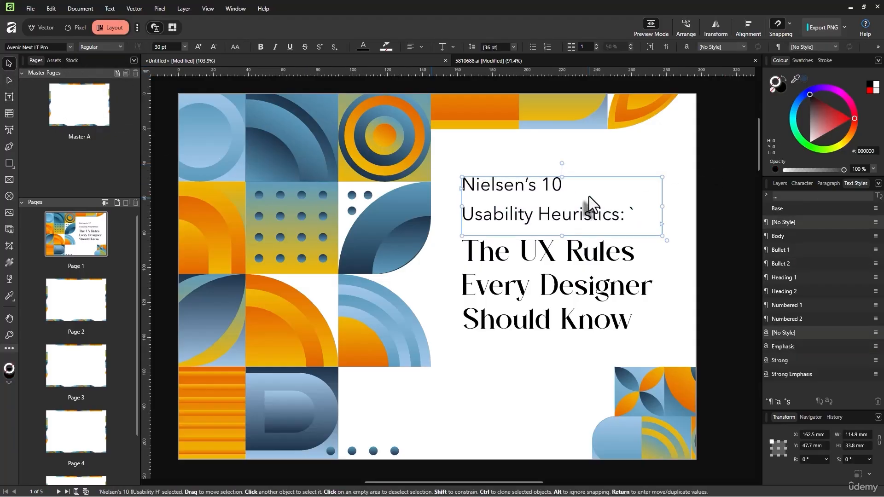
Step: Tighten the title's leading to 25.3 pt and delete the stray backtick after "Heuristics:"
key(Down)
key(Down)
key(Down)
key(Up)
key(Up)
key(Down)
key(Down)
key(Down)
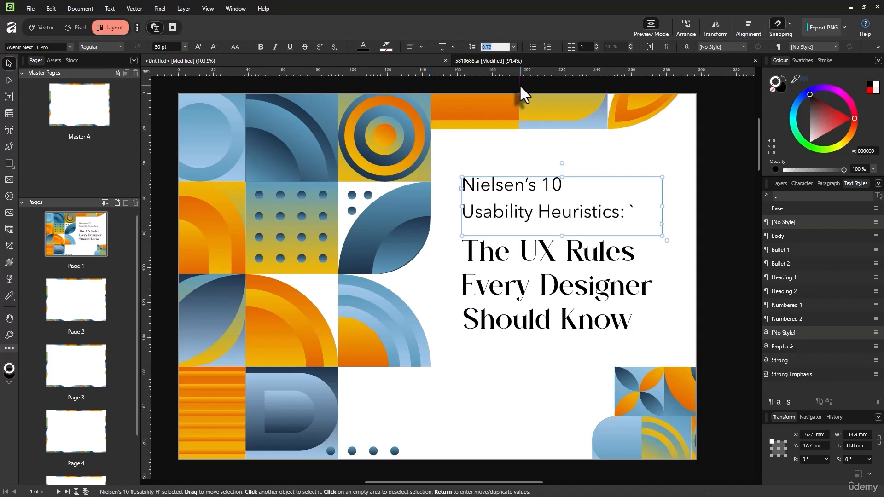
double_click(599, 225)
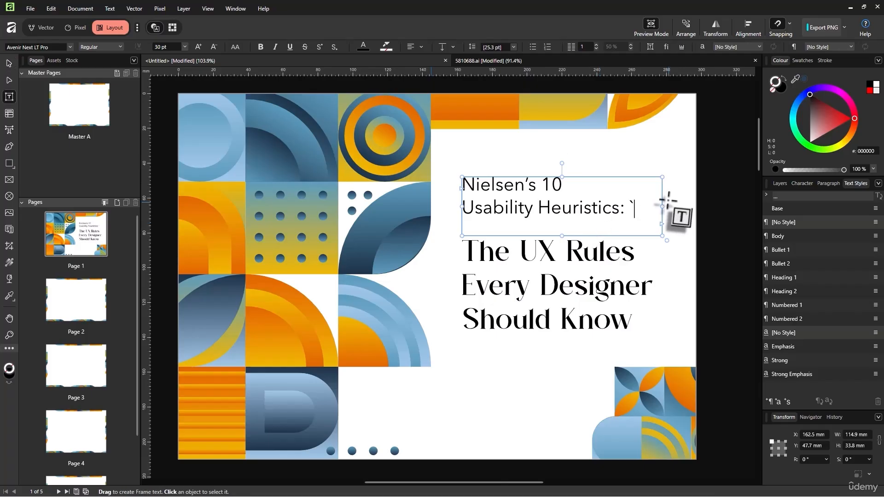
key(BackSpace)
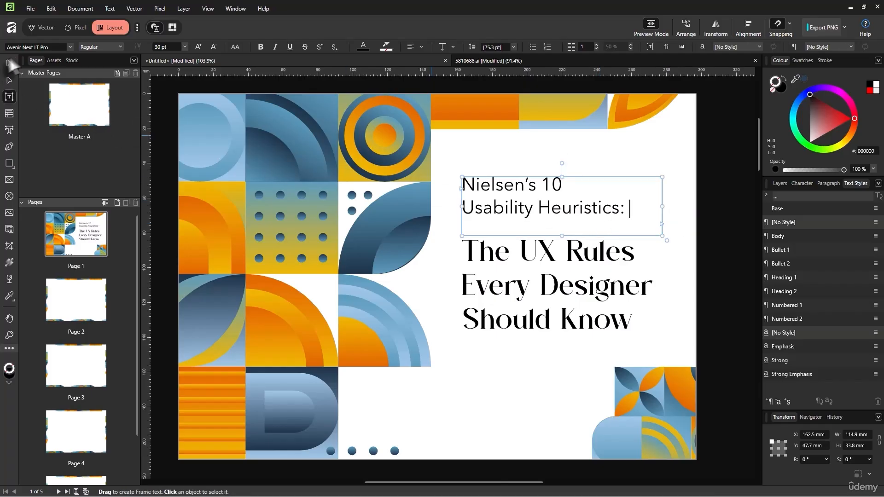
Step: Colour the title text dark blue (335972) by sampling the blue arc tile in the cover mosaic
click(778, 235)
key(ctrl+z)
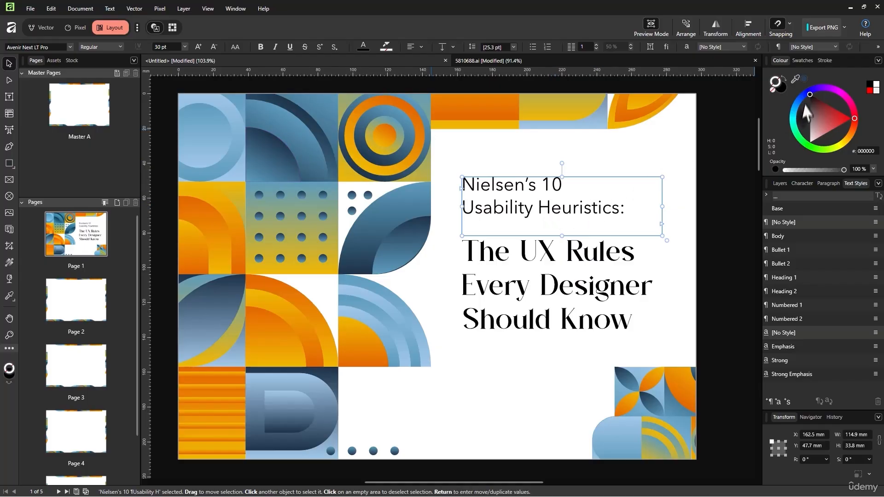
drag(796, 76, 270, 156)
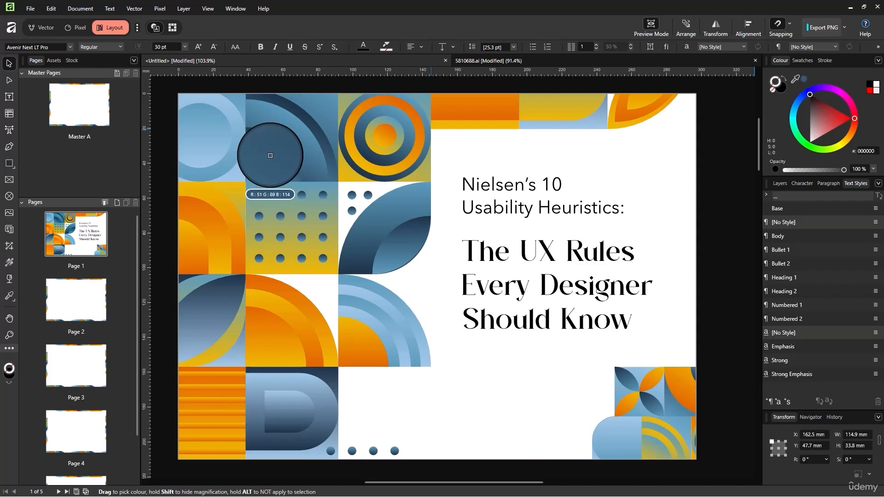
drag(270, 155, 270, 156)
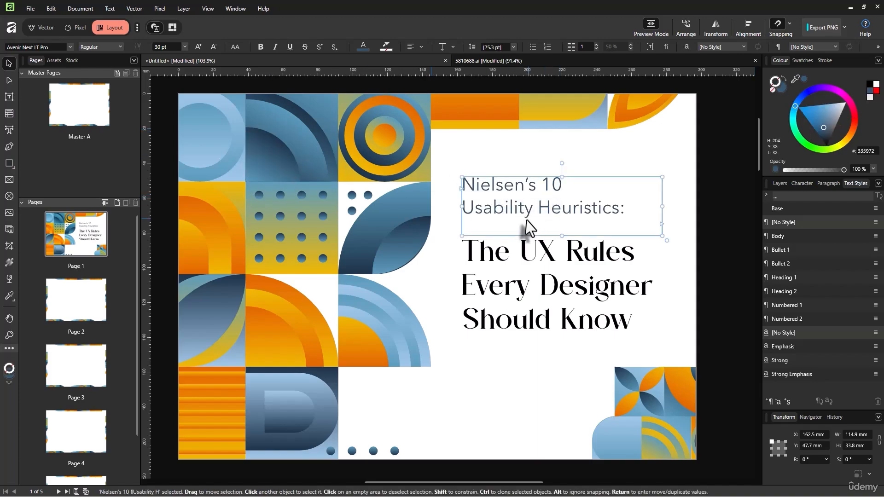
Step: Colour the subtitle "The UX Rules Every Designer Should Know" with orange sampled from the mosaic, darkened to BF690E
click(534, 316)
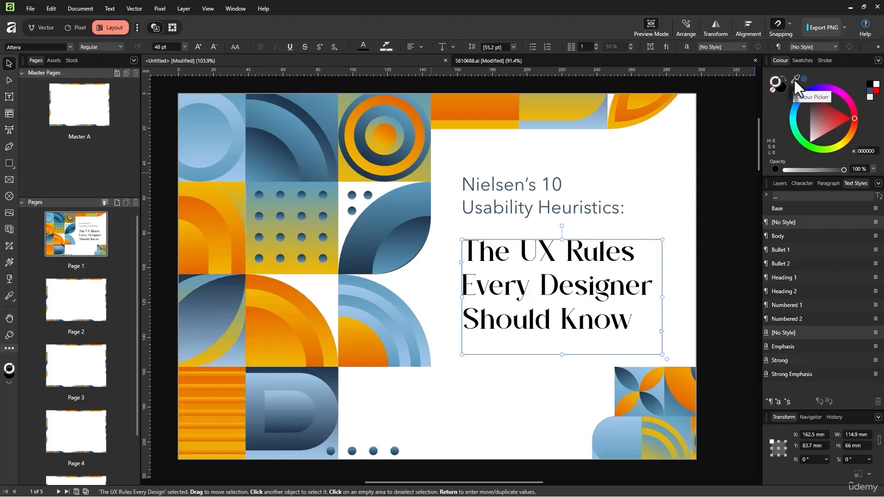
drag(793, 78, 199, 210)
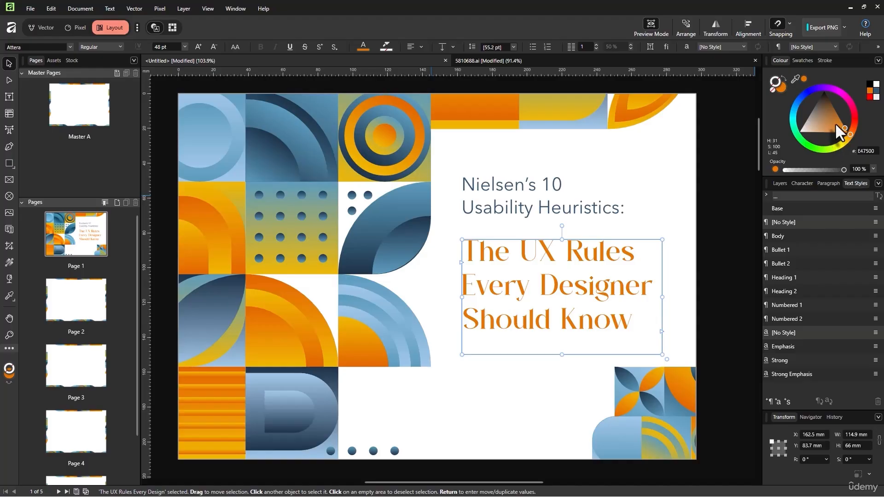
drag(838, 125, 836, 118)
Step: Set the title text to 20 pt, shorten its frame to about 21.7 mm and lower it to about 58 mm from the page's top edge
click(598, 219)
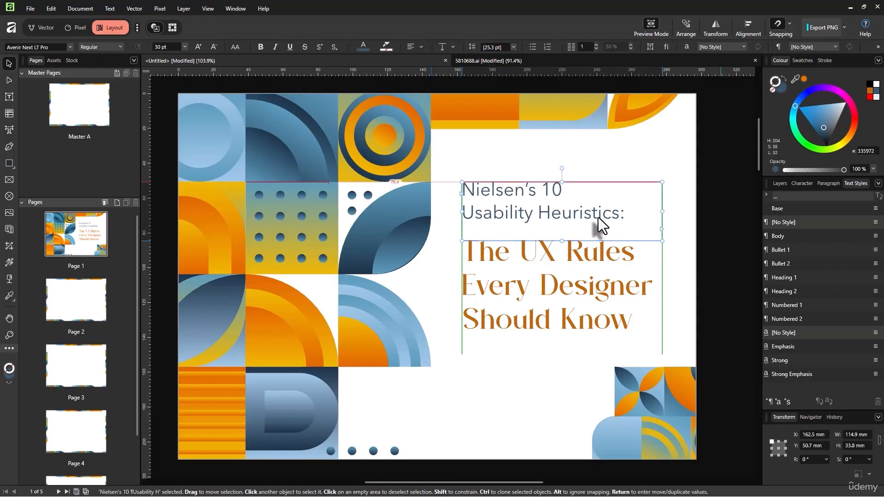
click(171, 47)
text(20)
key(Return)
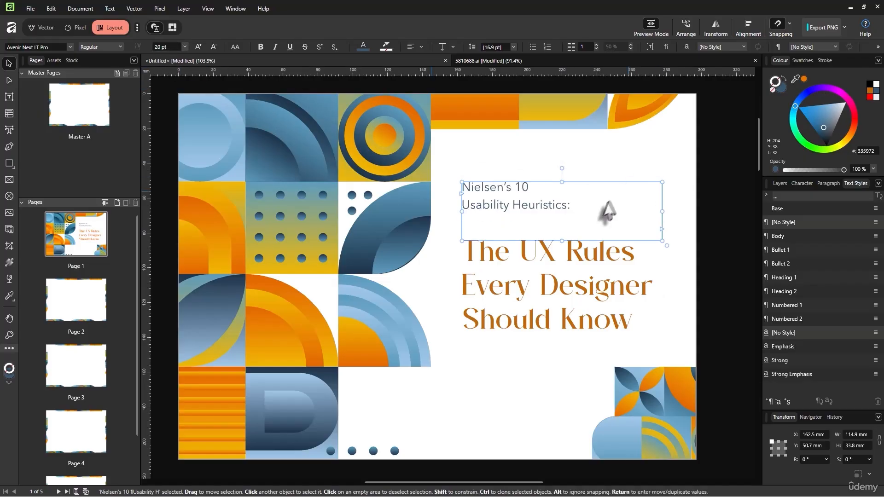
click(564, 244)
Step: Duplicate the title frame straight down below the subtitle, about 147 mm from the page's top edge
drag(524, 196, 523, 369)
click(531, 163)
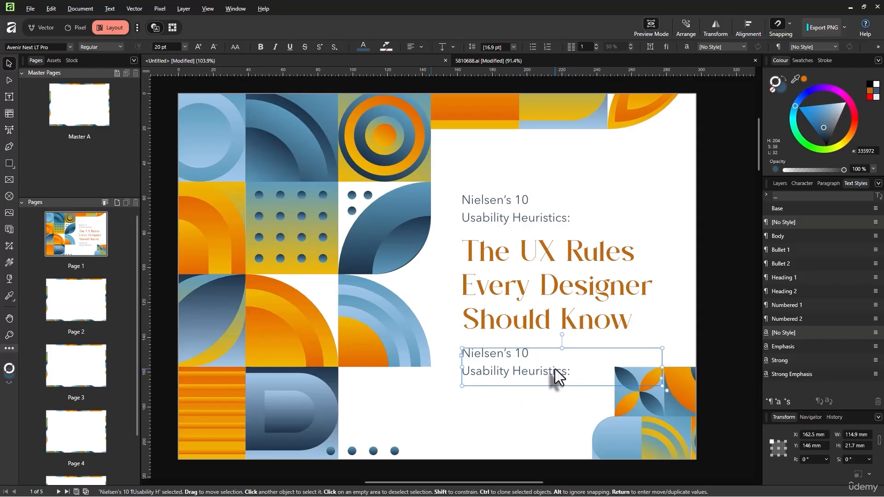
key(ctrl+z)
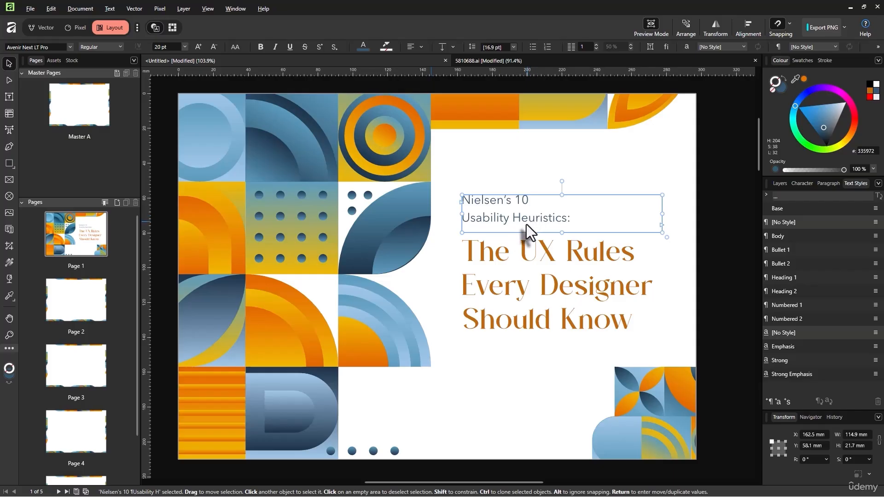
mouse_move(518, 221)
mouse_down()
mouse_move(513, 330)
mouse_move(525, 412)
mouse_move(535, 371)
mouse_up()
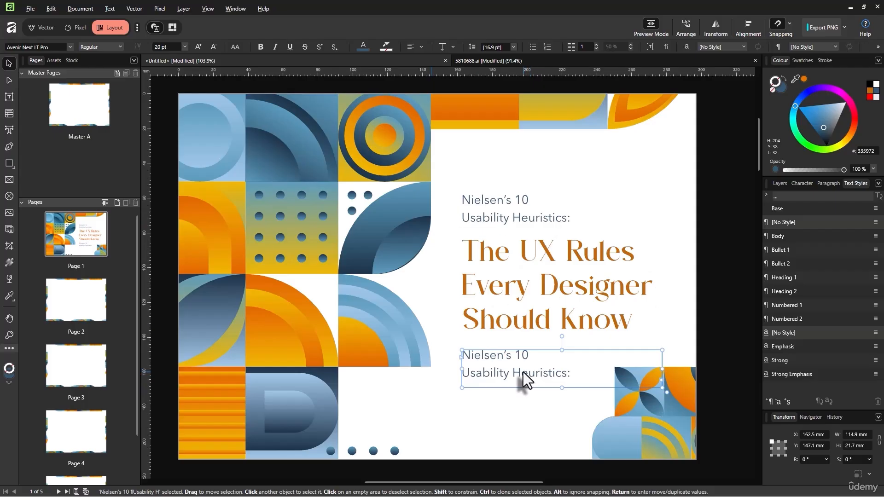
Step: Replace all text in the duplicated frame with a byline reading "By" followed by the author's full name
triple_click(522, 372)
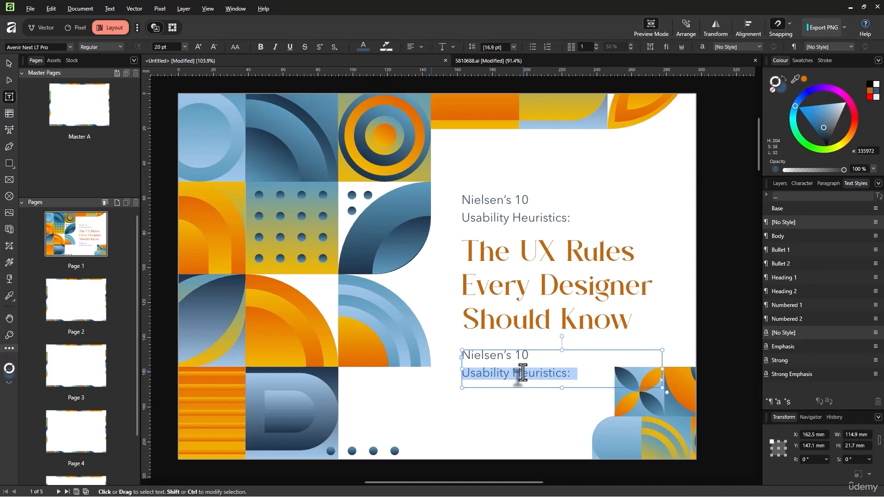
key(ctrl+a)
text(by)
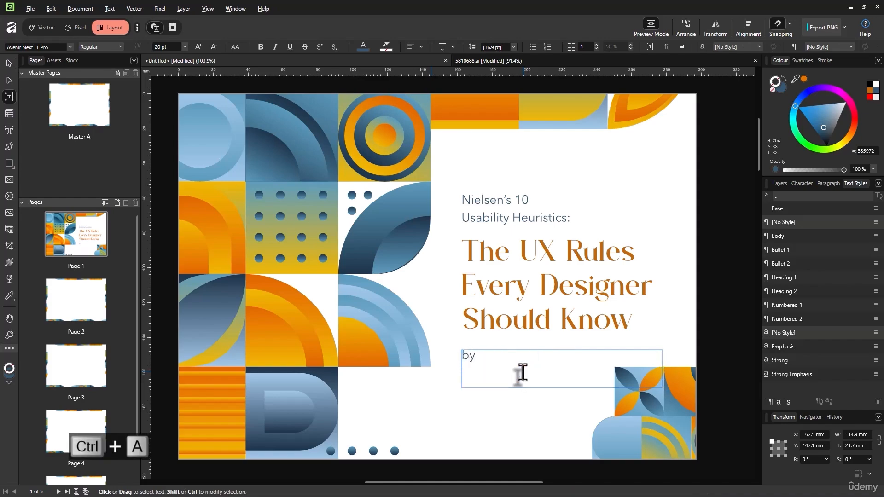
text( Rohit Kumar)
key(ctrl+shift+space)
text(Verma)
key(ctrl+a)
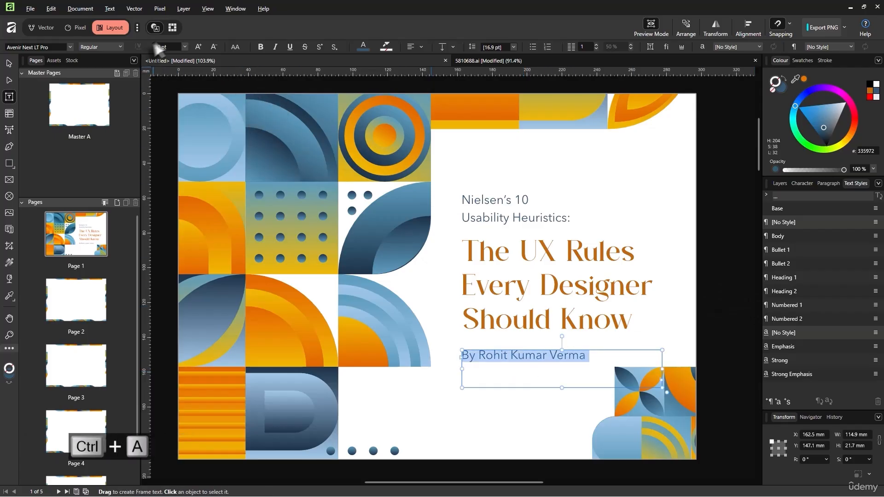
Step: Reduce the byline's font size so it is smaller than the title text, and deselect the frame
scroll(164, 43, down, 3)
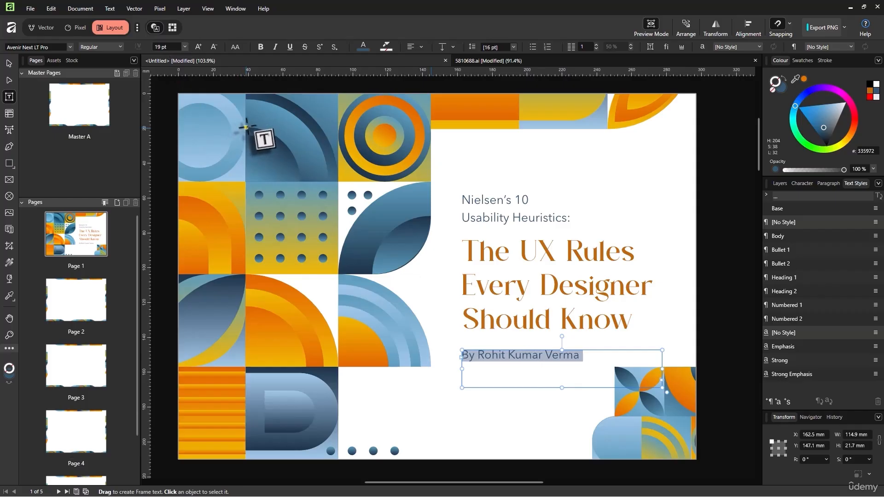
scroll(164, 47, down, 3)
scroll(164, 46, up, 2)
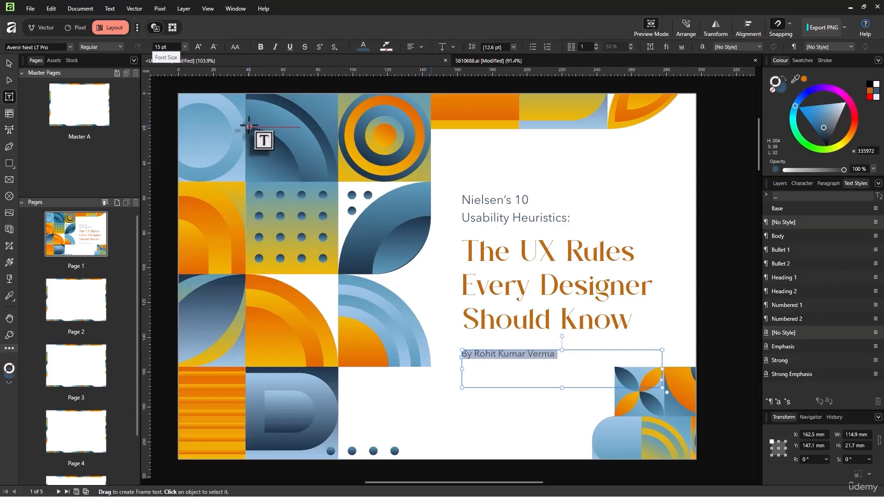
click(8, 63)
click(677, 231)
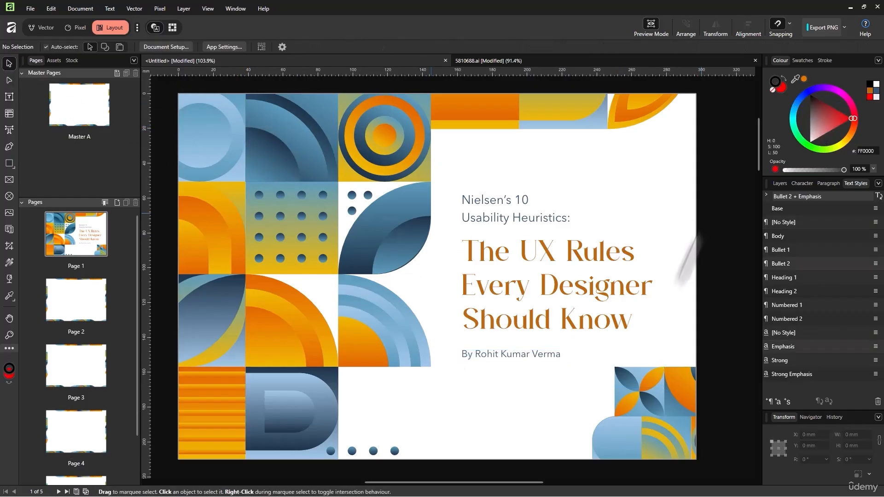
Step: Recolour the subtitle dark blue (345874) by sampling the curved blue tile in the cover mosaic
click(573, 324)
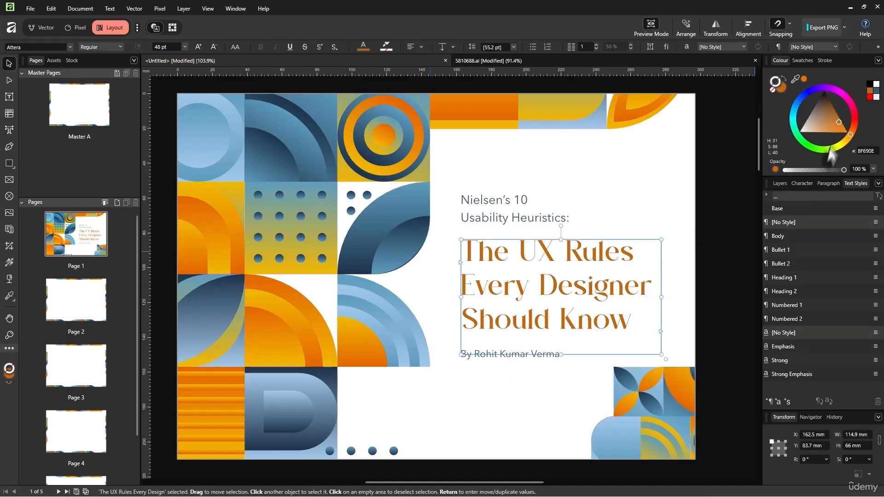
drag(795, 79, 373, 238)
click(683, 286)
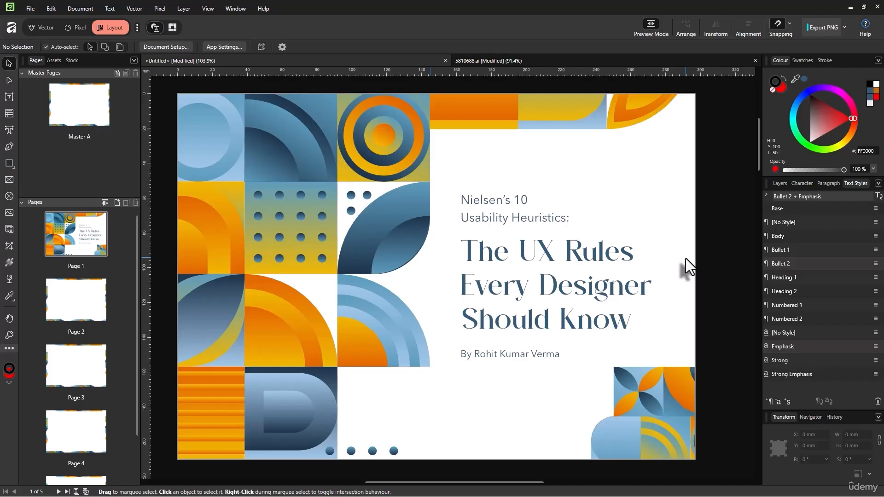
Step: Open page 2, copy the full article title from the Medium page in the browser, and return to the layout document
click(81, 313)
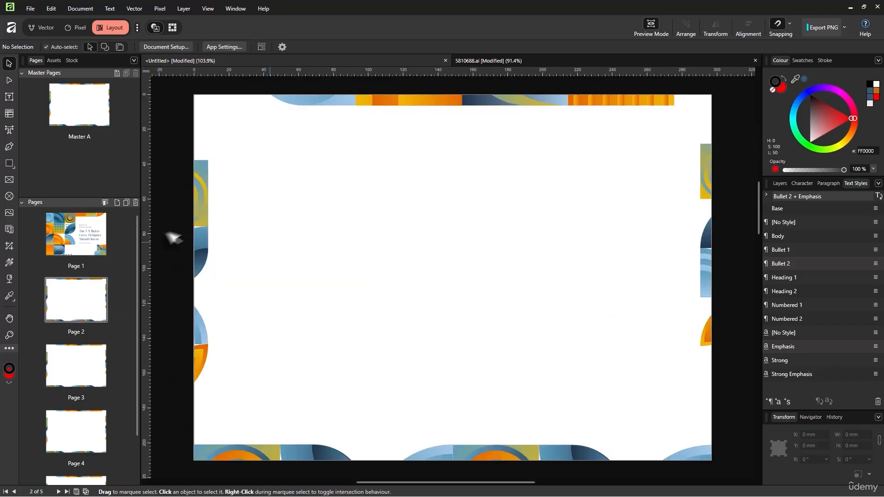
click(95, 252)
click(95, 314)
key(alt+Tab)
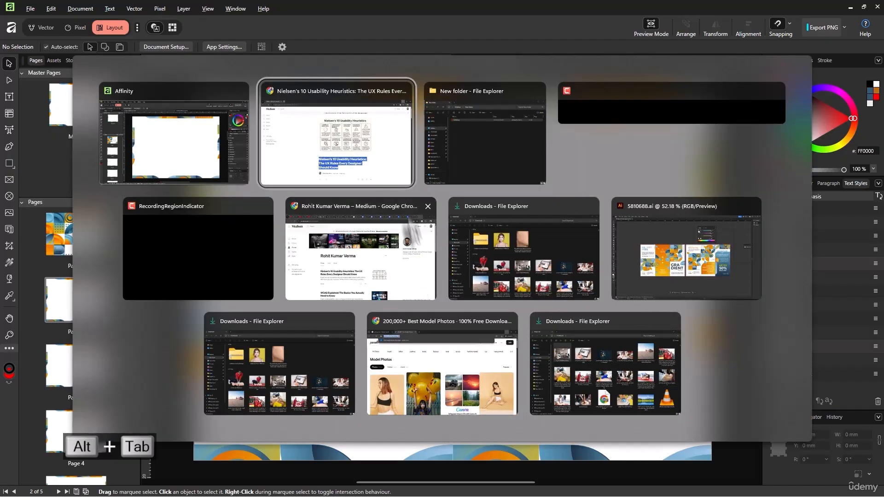
scroll(402, 200, down, 7)
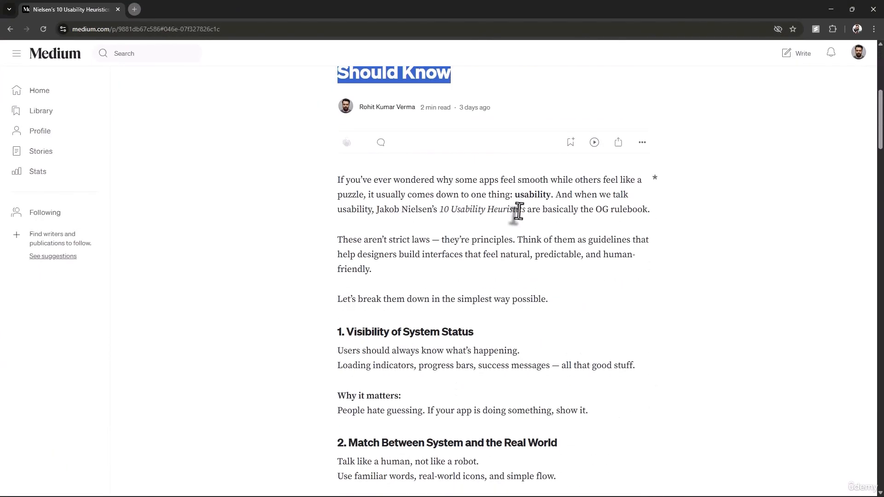
scroll(518, 211, up, 2)
right_click(414, 183)
click(426, 190)
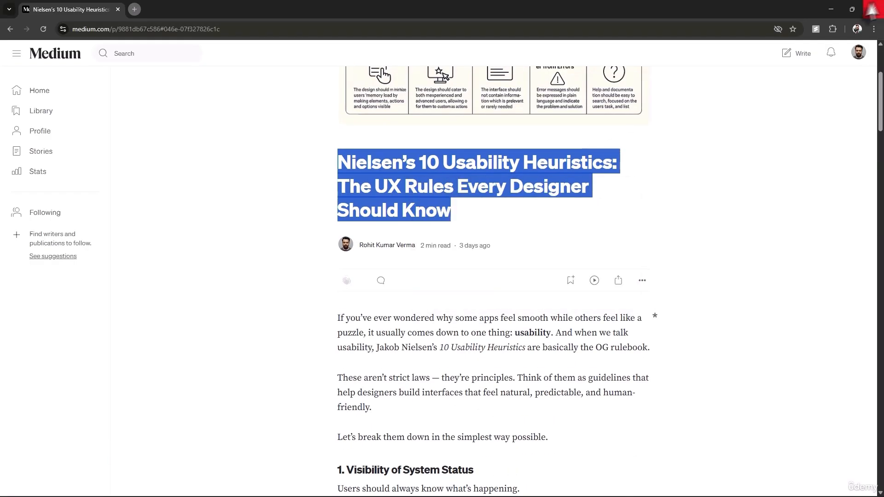
click(831, 9)
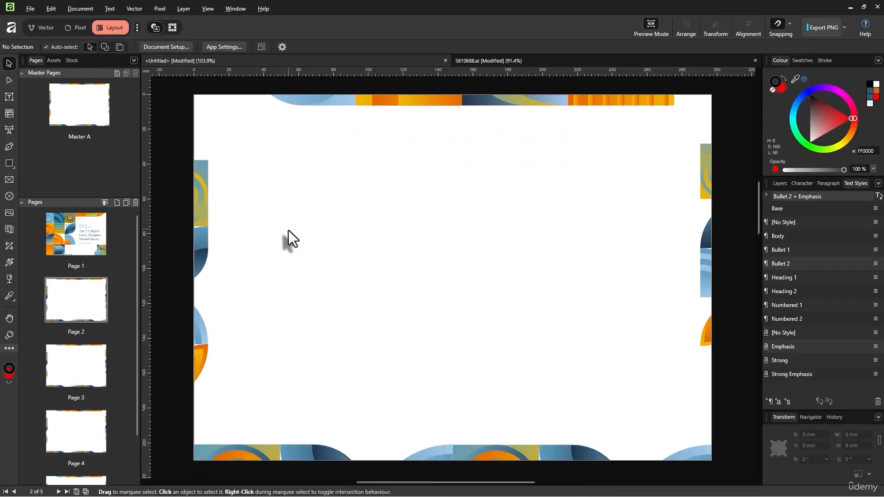
Step: Draw a text frame in the upper-left area of page 2 and paste the copied article title into it
key(t)
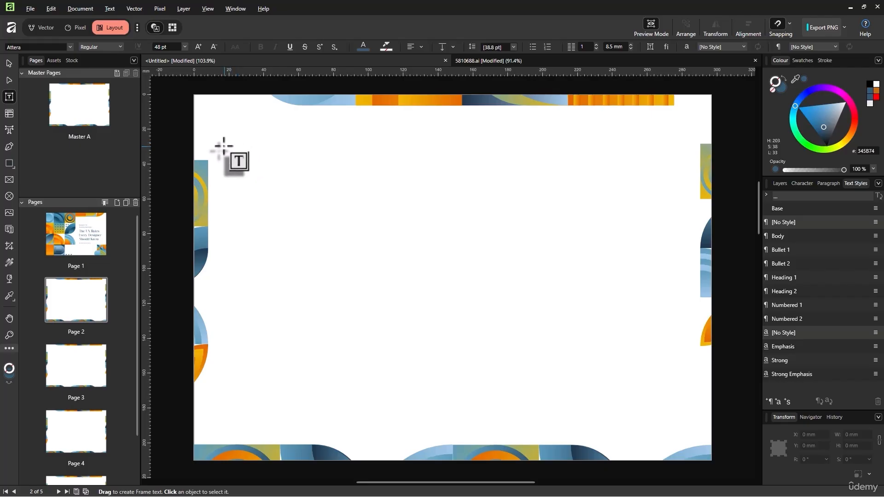
drag(225, 140, 402, 241)
key(ctrl+v)
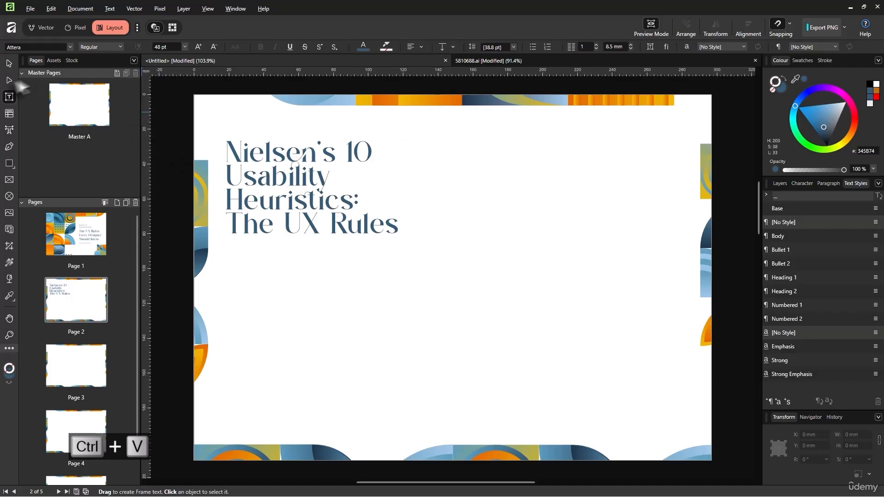
Step: Place a vertical guide near the middle of page 2, at about X 145 mm
click(10, 64)
drag(147, 251, 400, 302)
scroll(444, 282, up, 15)
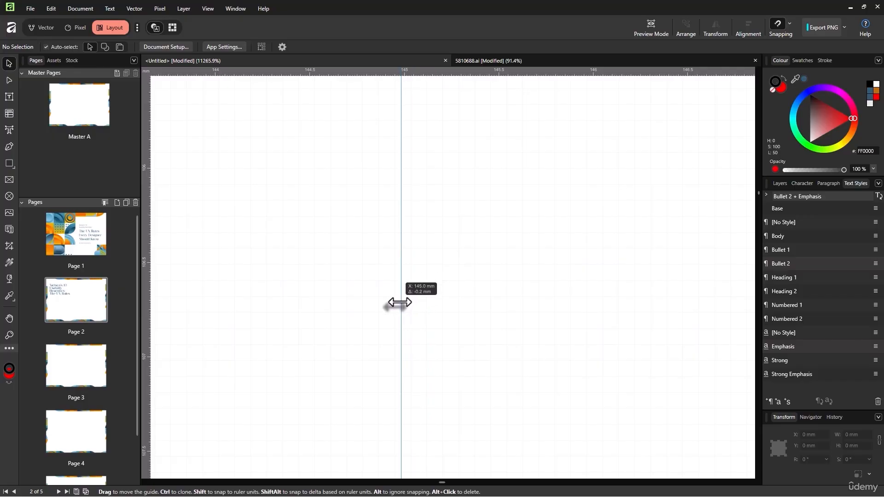
drag(400, 303, 400, 302)
scroll(464, 263, down, 15)
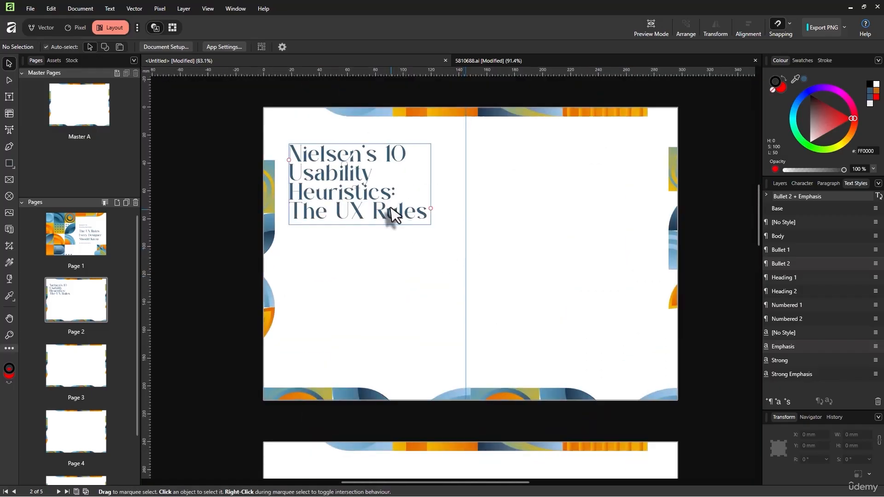
Step: Apply the Heading 2 paragraph style to the article title on page 2 and open that style for editing
click(391, 210)
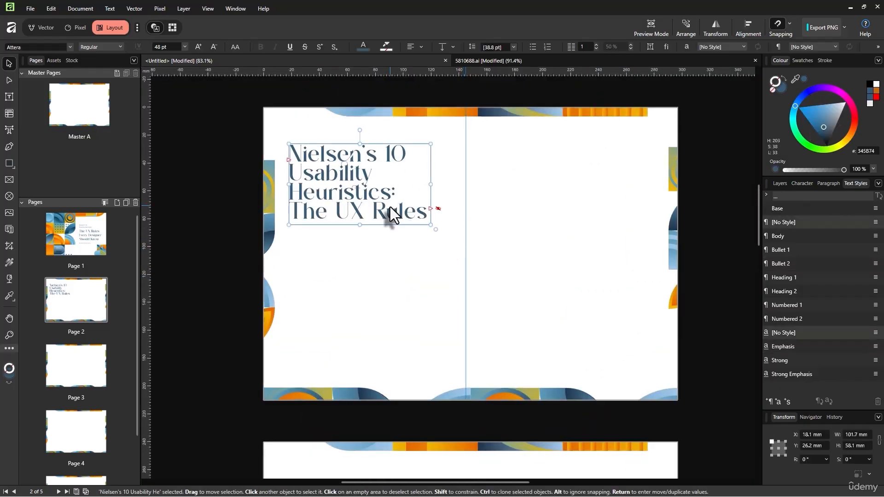
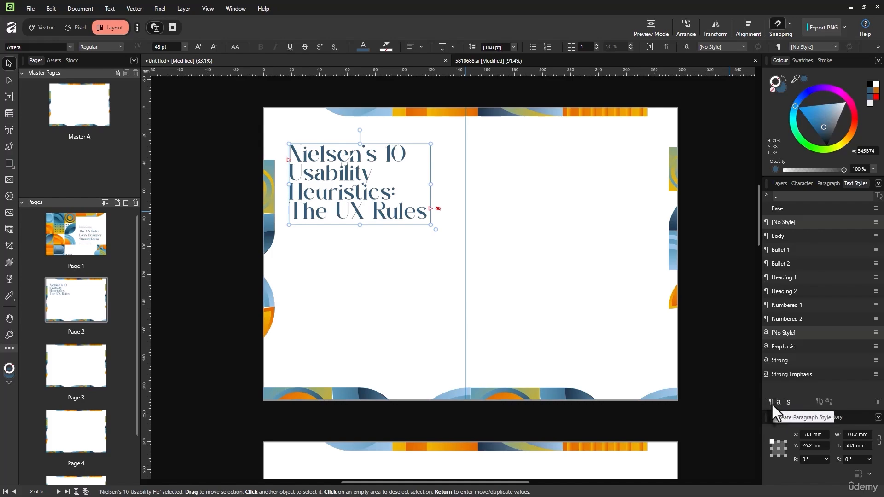
click(812, 293)
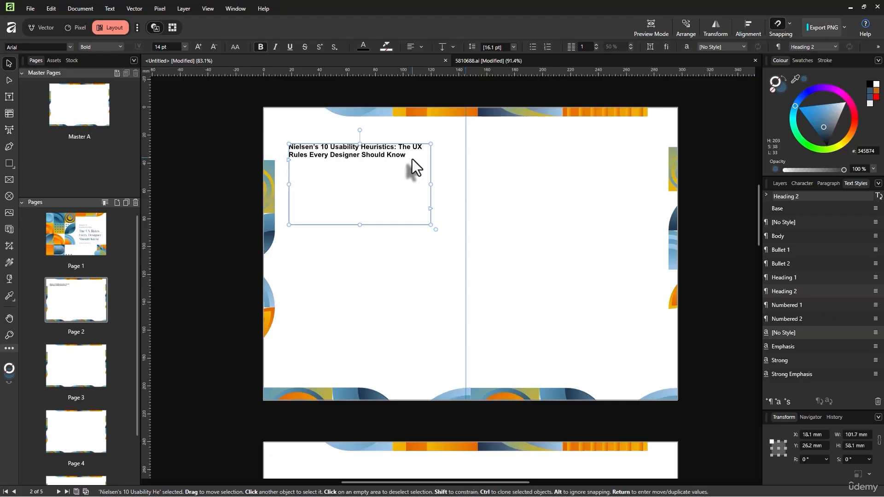
double_click(817, 291)
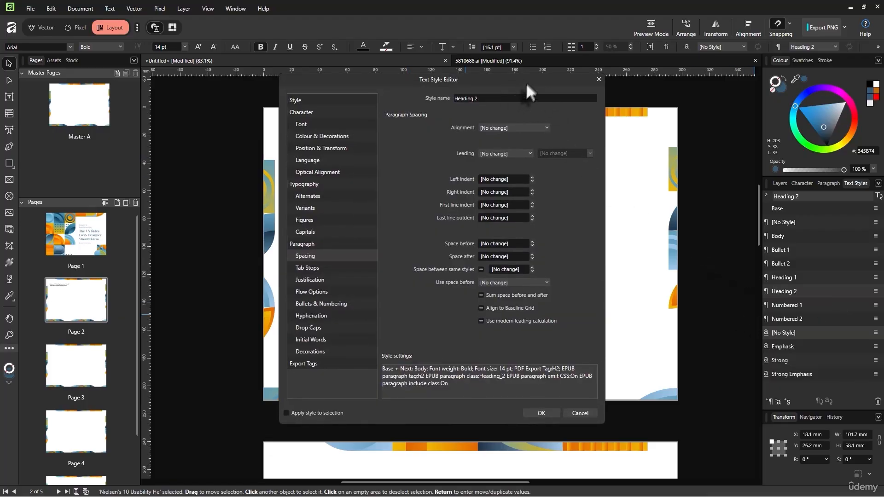
drag(528, 93, 661, 129)
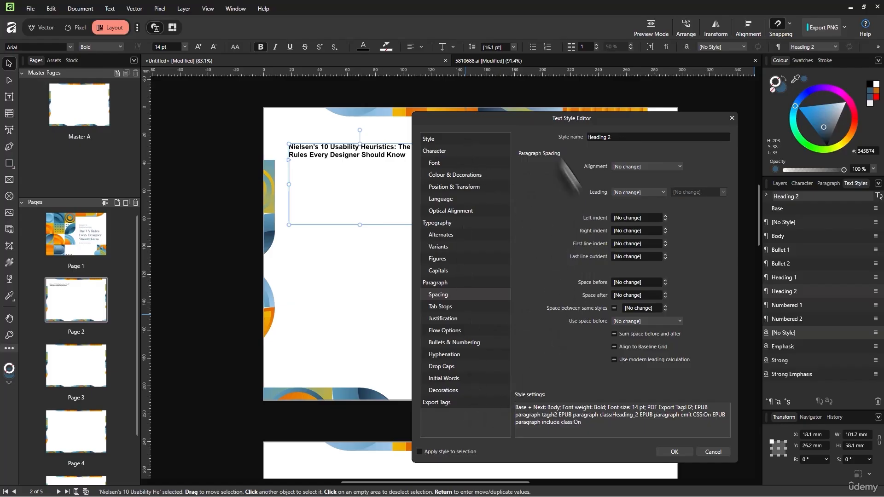
Step: Examine the Heading 2 style's general options for the base style, next style and next level
click(458, 139)
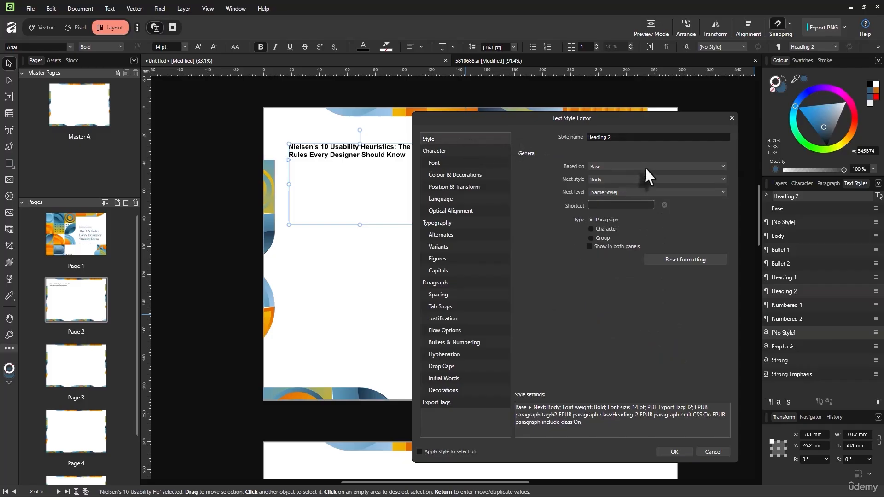
click(644, 166)
click(639, 171)
click(638, 167)
click(546, 209)
click(628, 179)
click(571, 186)
click(635, 192)
click(474, 180)
Step: Set the Heading 2 style's font family to All in with the Regular font style
click(463, 164)
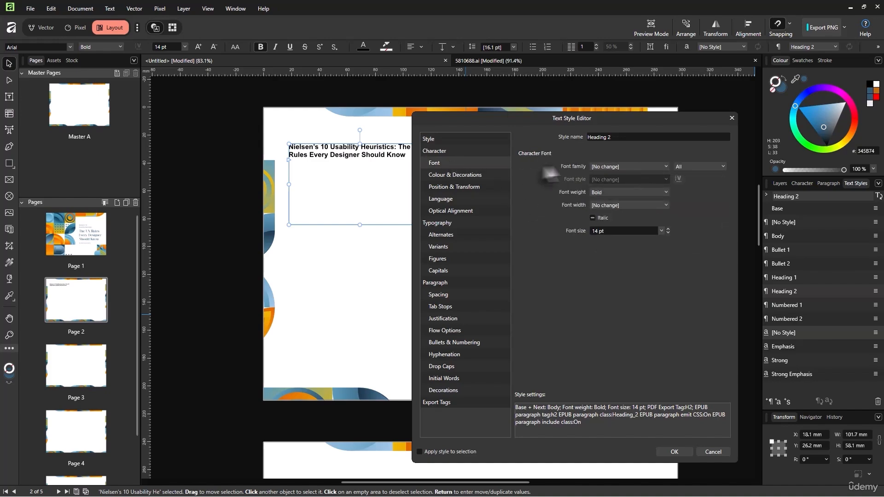
click(604, 166)
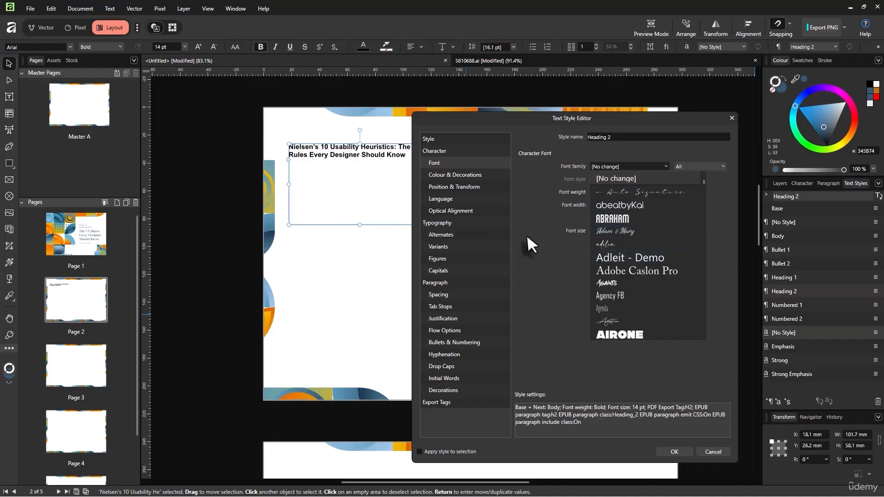
key(Down)
key(Down)
key(Down)
key(Down)
key(Down)
key(Down)
key(Down)
key(Down)
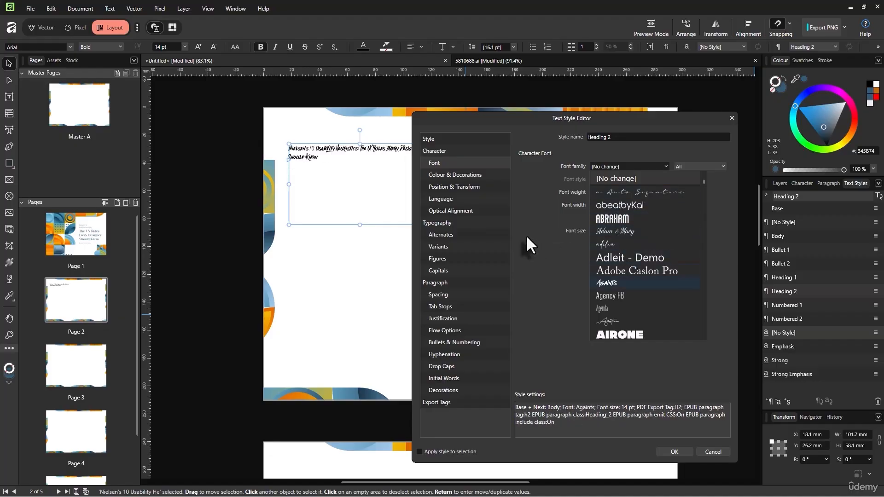
key(Down)
key(Down)
key(Down)
key(Down)
key(Down)
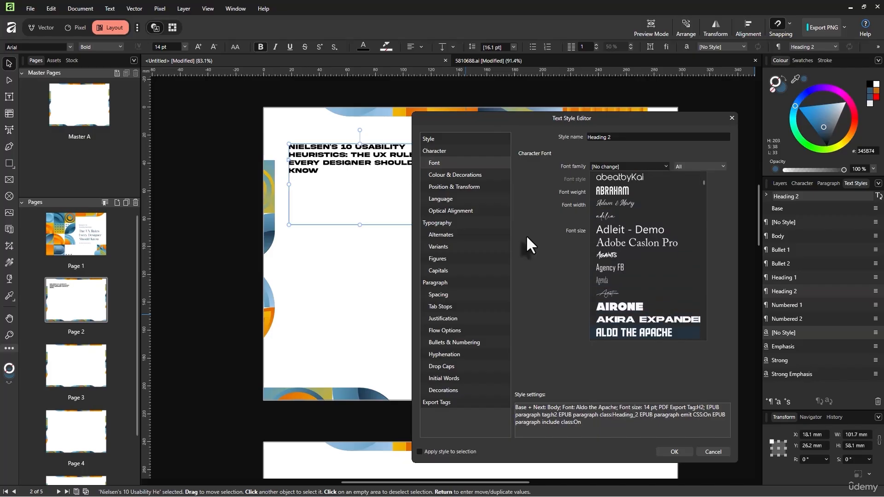
key(Down)
key(Down)
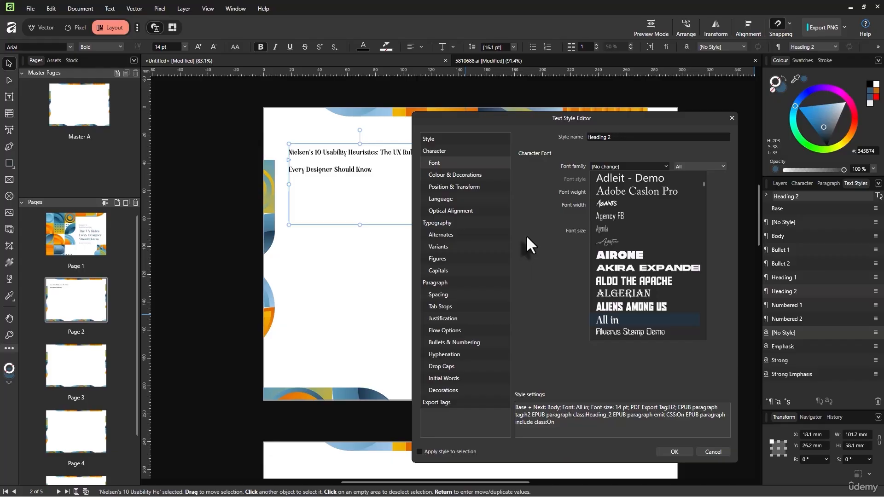
key(Return)
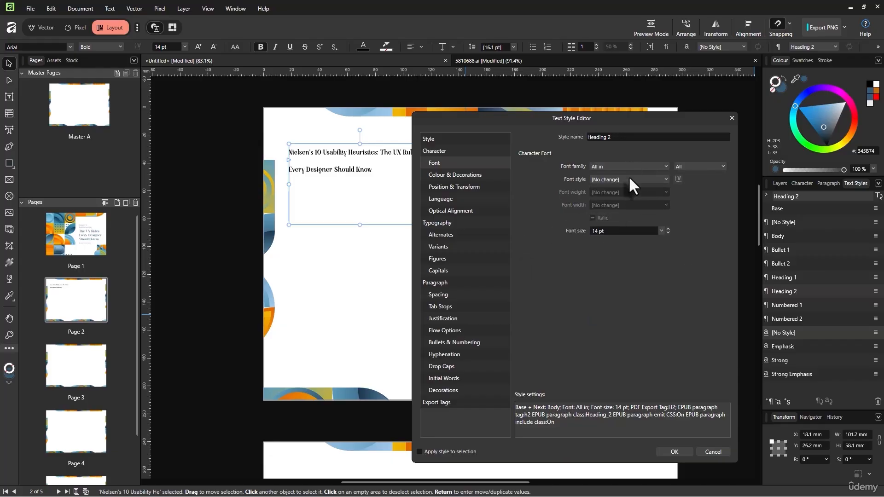
click(617, 180)
click(621, 205)
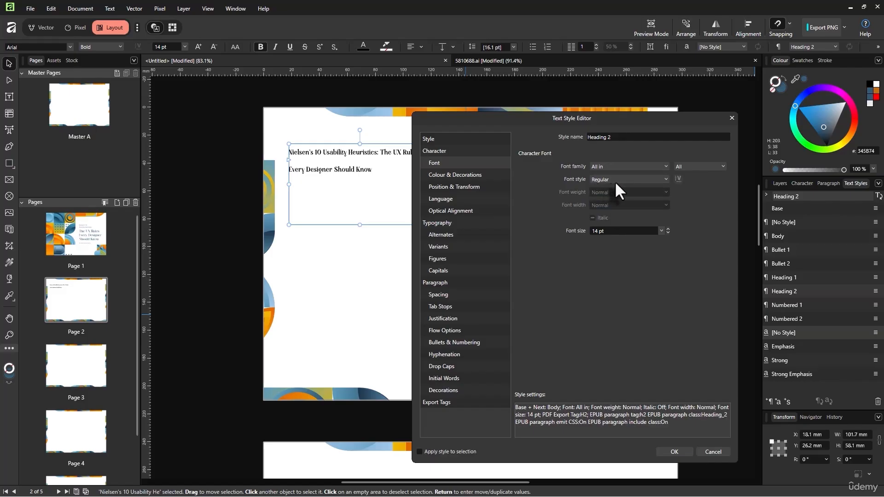
click(693, 165)
click(695, 150)
click(616, 179)
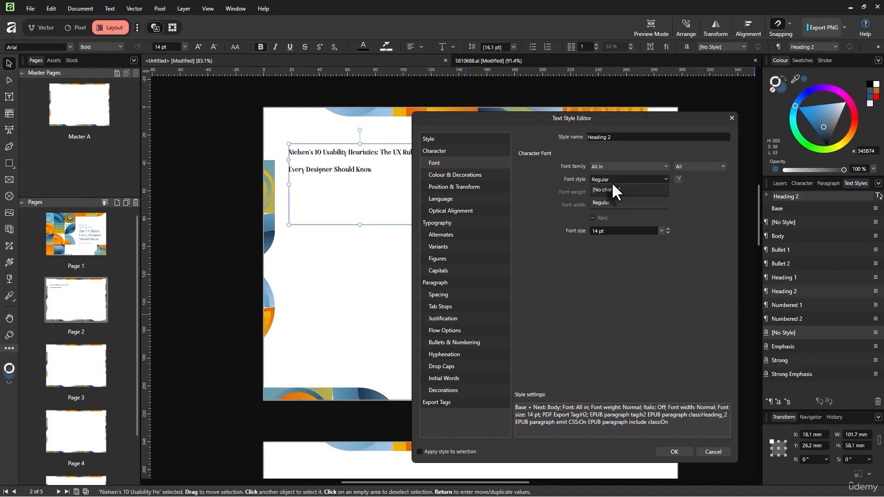
click(552, 199)
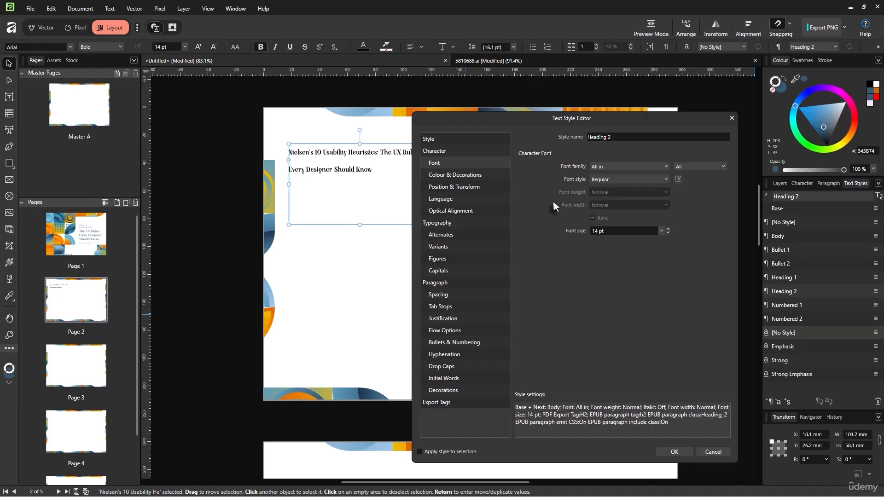
Step: Set the Heading 2 style's font size to 20 pt
click(622, 230)
scroll(622, 230, up, 5)
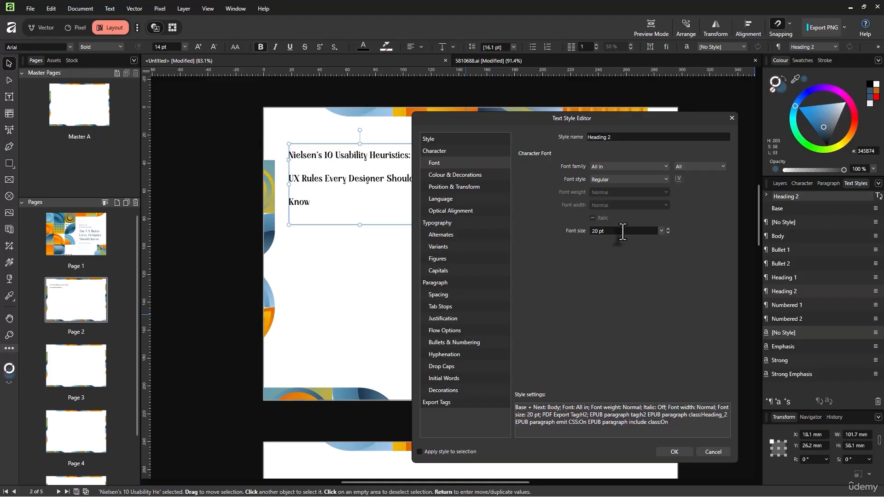
scroll(622, 231, up, 1)
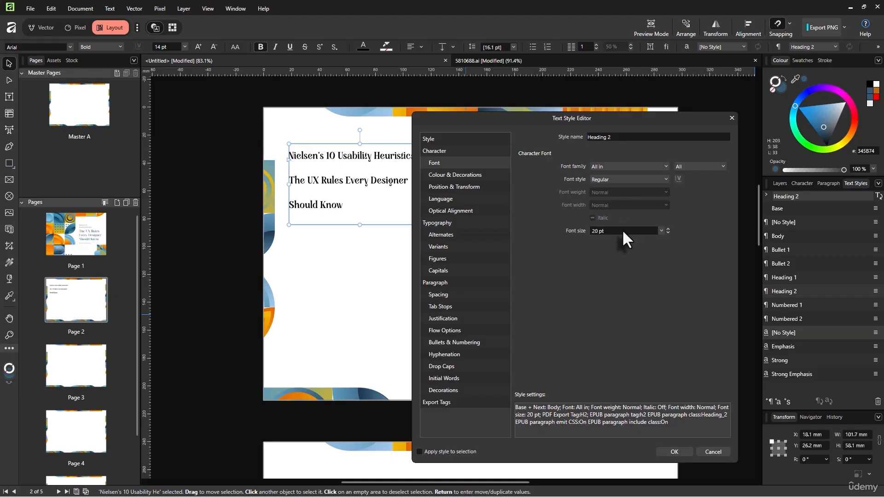
Step: Set the Heading 2 style's leading to % Height at 145 % and save the style changes
click(459, 234)
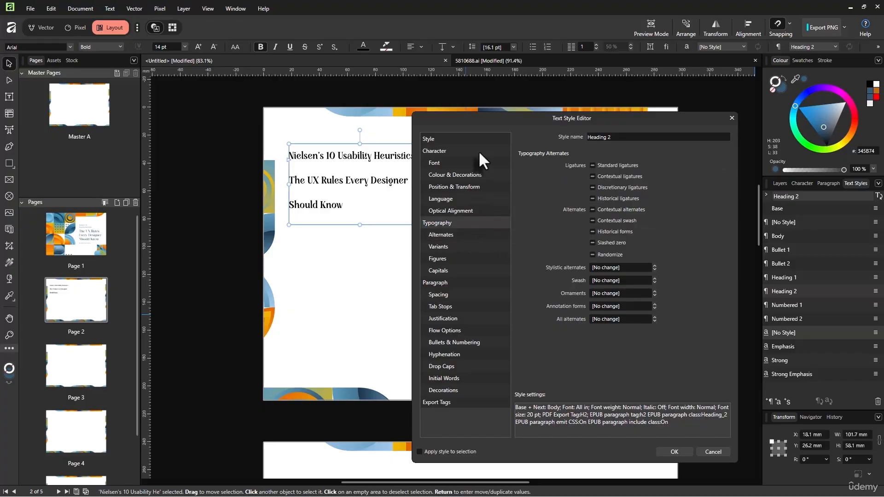
click(445, 283)
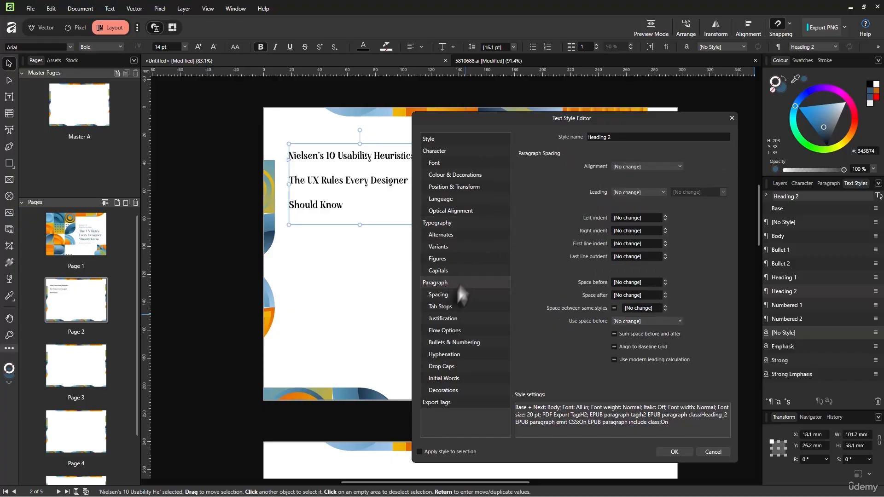
click(457, 294)
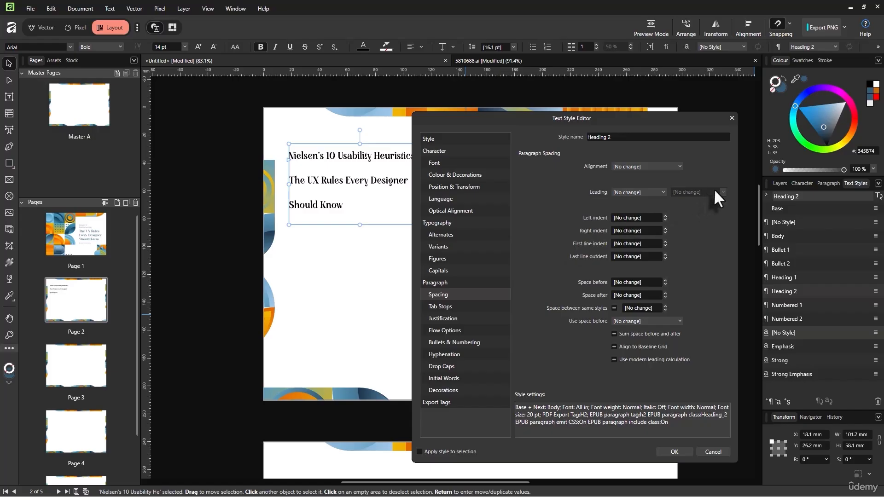
click(635, 193)
click(632, 236)
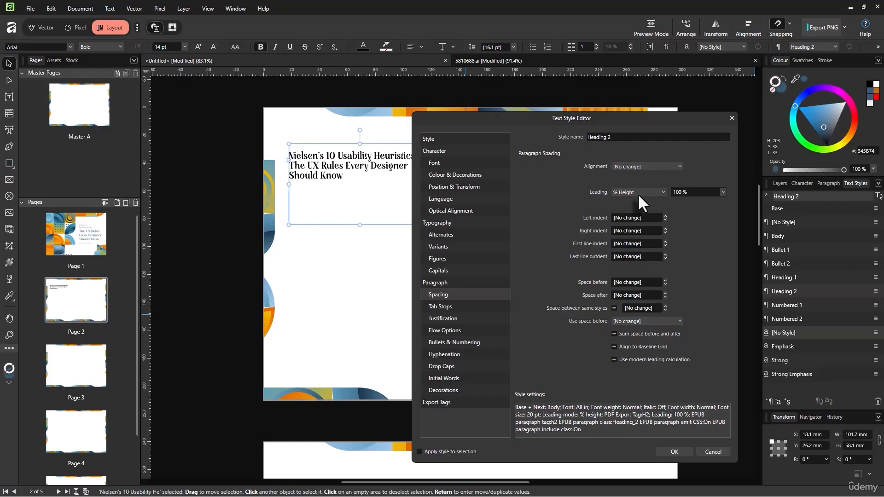
click(625, 191)
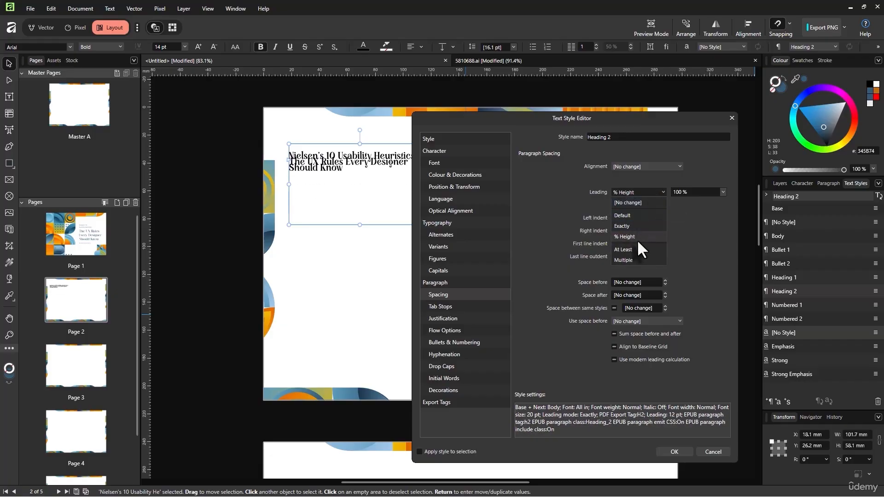
click(637, 238)
click(704, 192)
text(105)
key(Return)
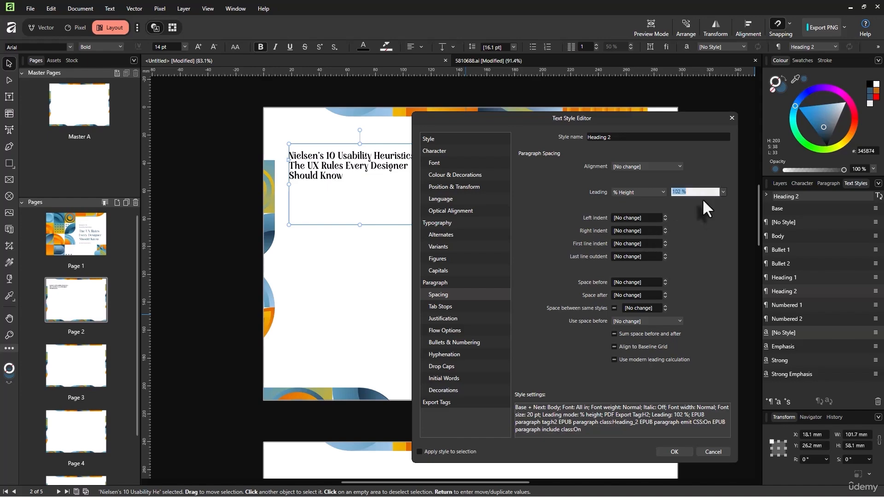
key(Up)
key(Up)
key(Up)
key(Up)
key(Up)
key(Up)
key(Up)
key(Up)
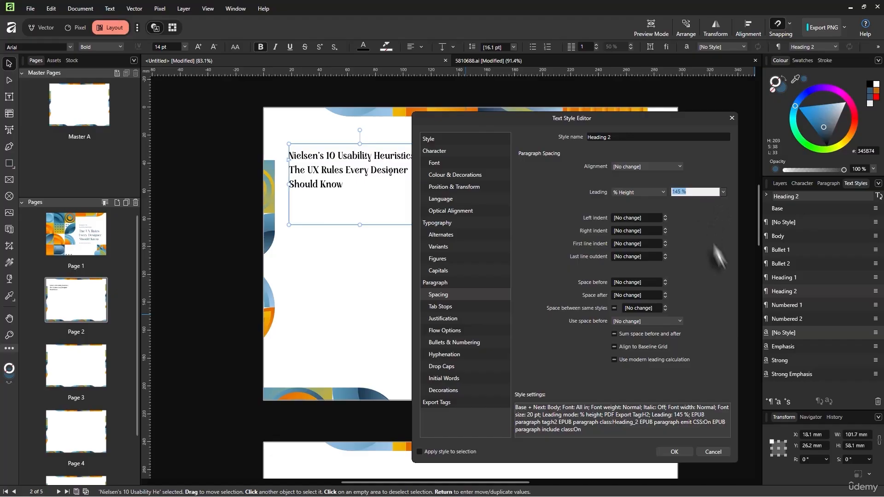
click(688, 453)
Step: Recolour the page 2 title deep blue (004673) and fit its frame to the text, about 36 mm high at Y 21 mm
drag(825, 127, 814, 129)
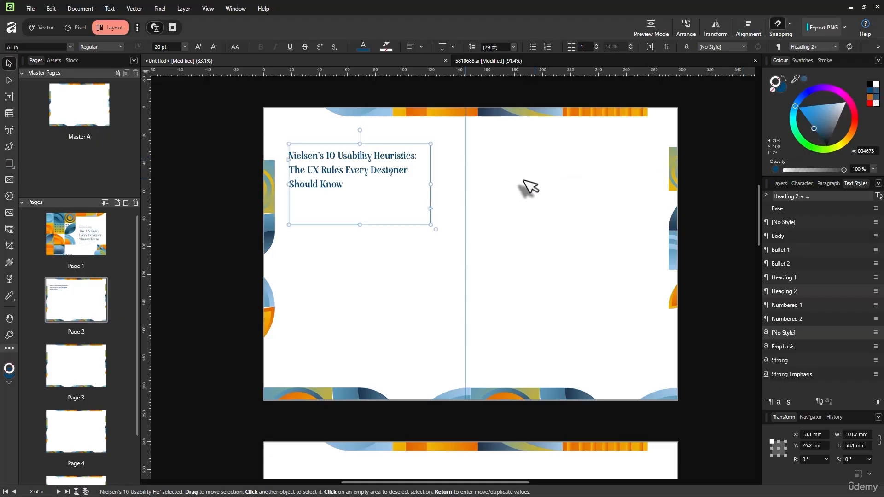
drag(395, 182, 395, 174)
drag(358, 218, 359, 187)
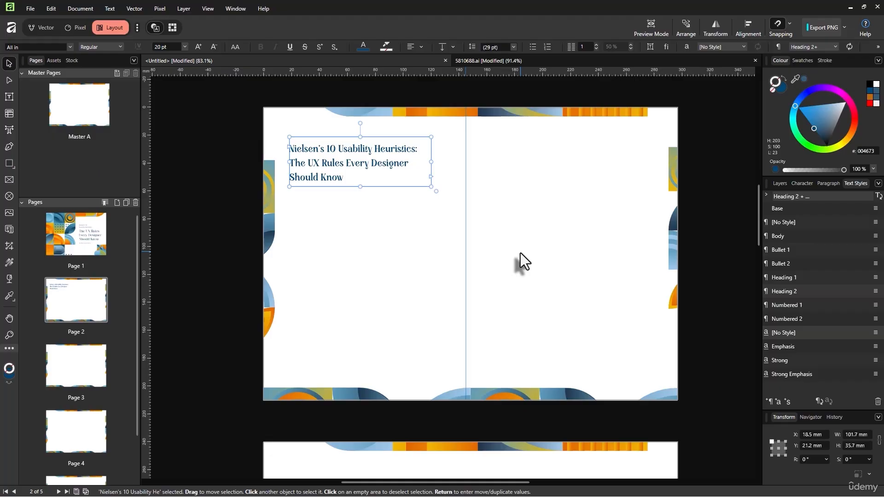
Step: Copy the article's three introductory paragraphs from the Medium page in the browser and return to the layout document
key(alt+Tab)
scroll(521, 253, down, 3)
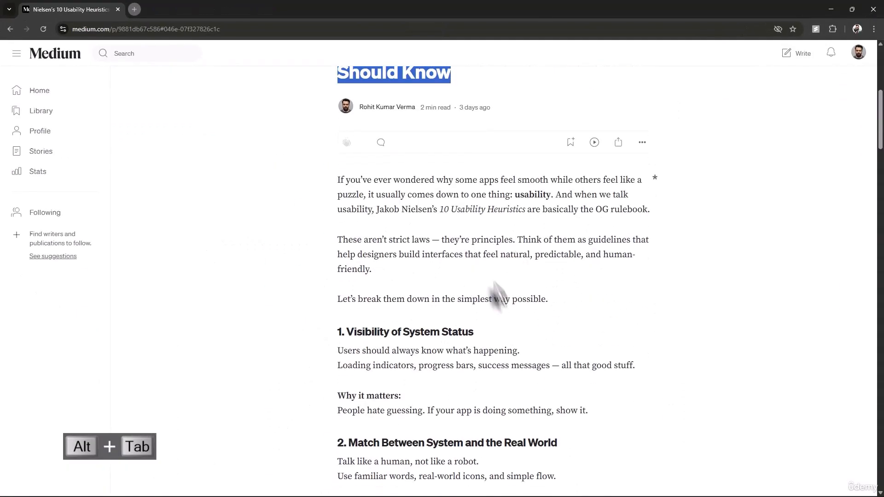
drag(548, 300, 325, 184)
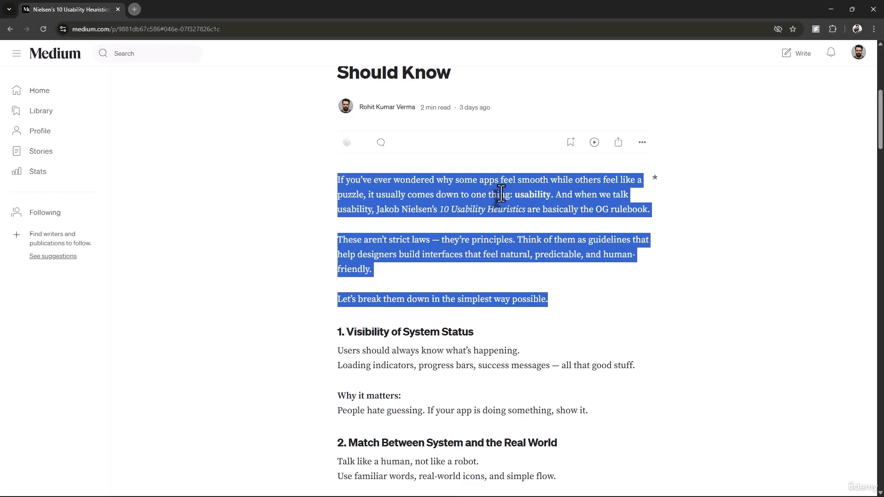
key(ctrl+c)
key(alt+Tab)
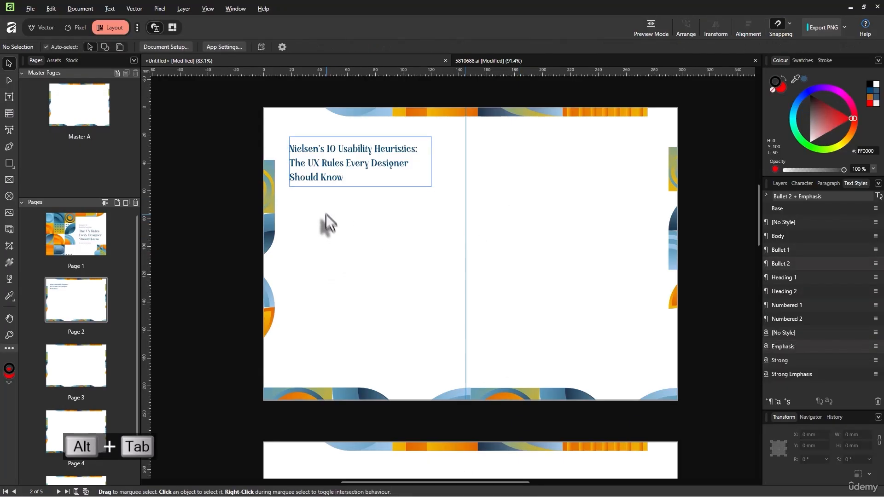
Step: Draw a text frame about 107 by 112 mm below the page 2 title and paste the copied introduction into it
key(t)
drag(290, 198, 438, 355)
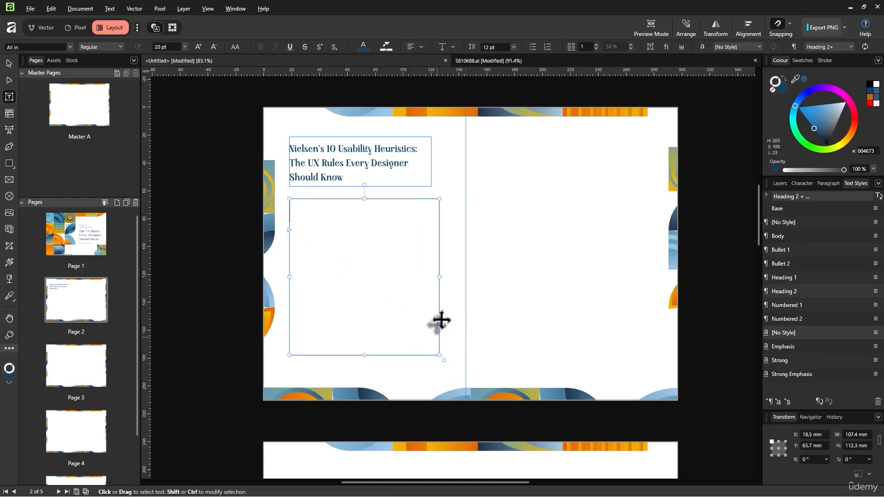
key(ctrl+v)
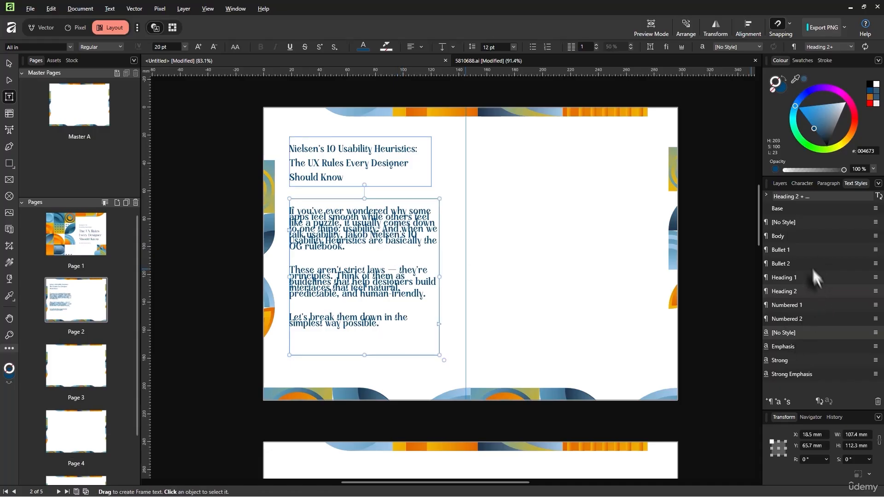
Step: Apply the Body style to the pasted introduction and set that style's font family to Avenir Next LT Pro
click(785, 236)
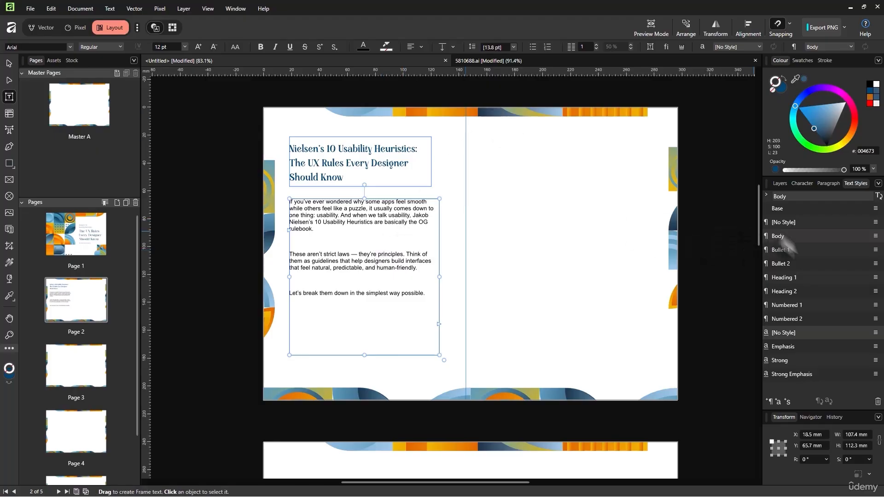
double_click(839, 239)
drag(465, 78, 677, 91)
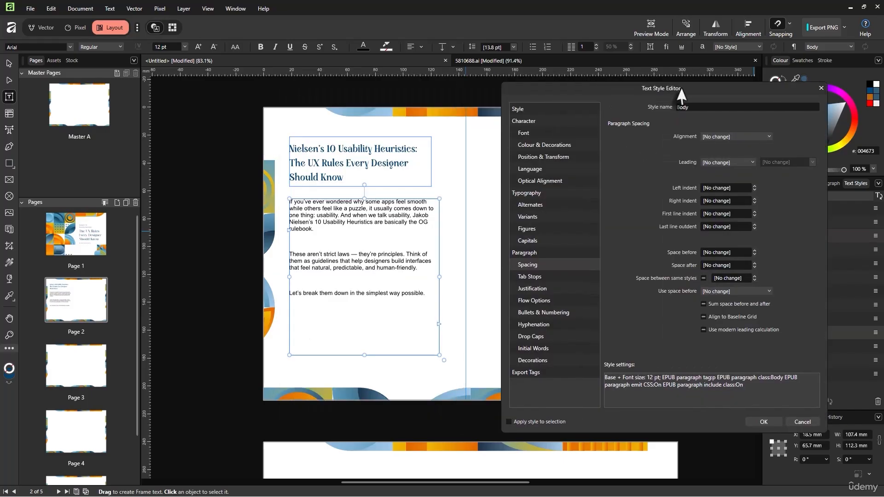
click(545, 132)
click(718, 136)
key(Down)
key(Down)
key(Down)
key(Down)
key(Down)
key(Down)
key(Down)
key(Down)
key(Down)
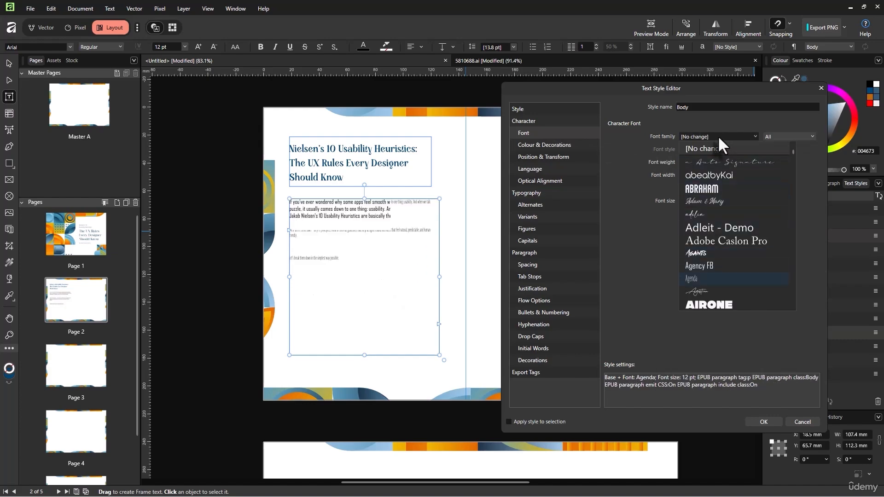
key(Down)
key(Down)
key(Down)
key(Down)
key(Down)
key(Down)
key(Down)
key(Down)
key(Down)
key(Down)
key(Down)
key(Down)
key(Down)
key(Down)
key(Down)
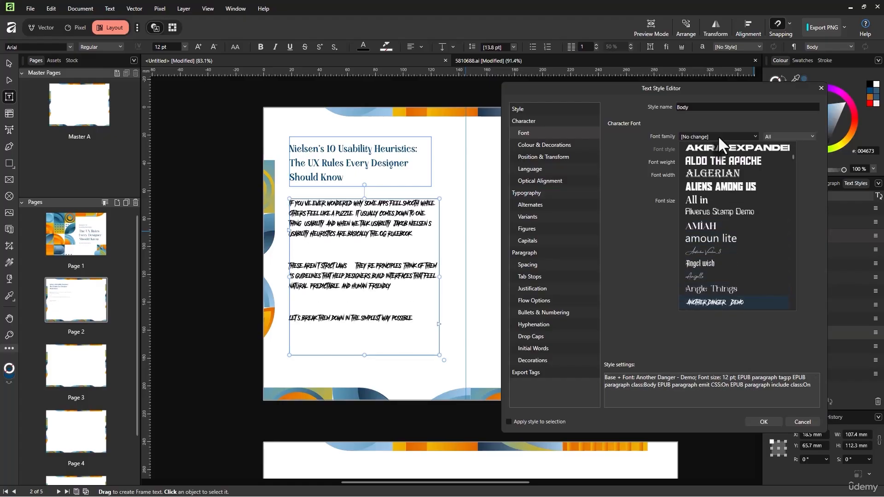
key(Down)
key(Down)
key(Down)
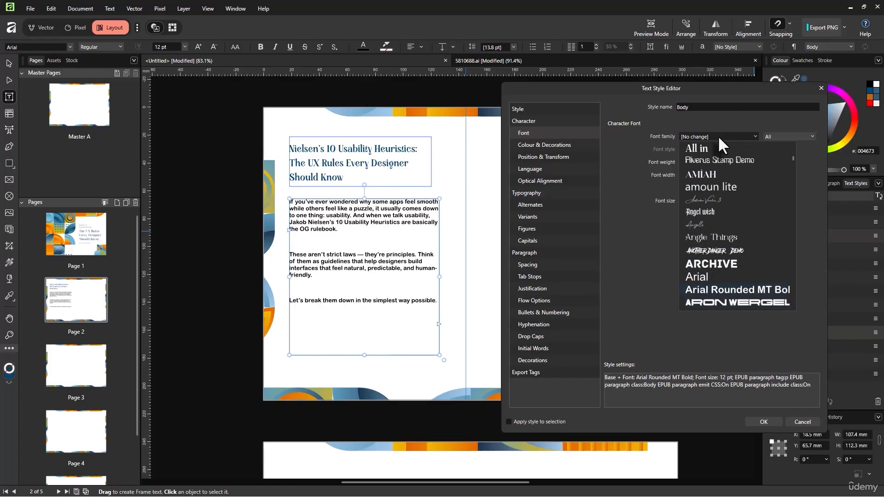
key(Down)
key(Down)
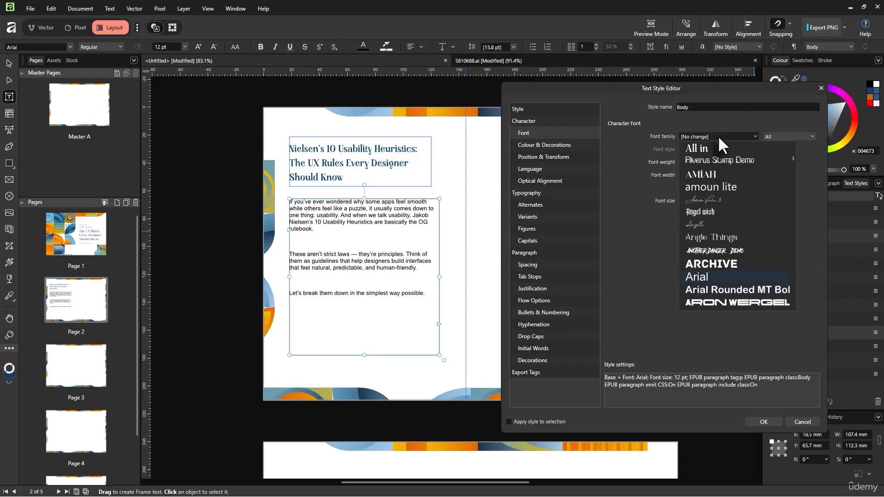
key(Down)
key(Down)
key(Down)
key(Down)
key(Down)
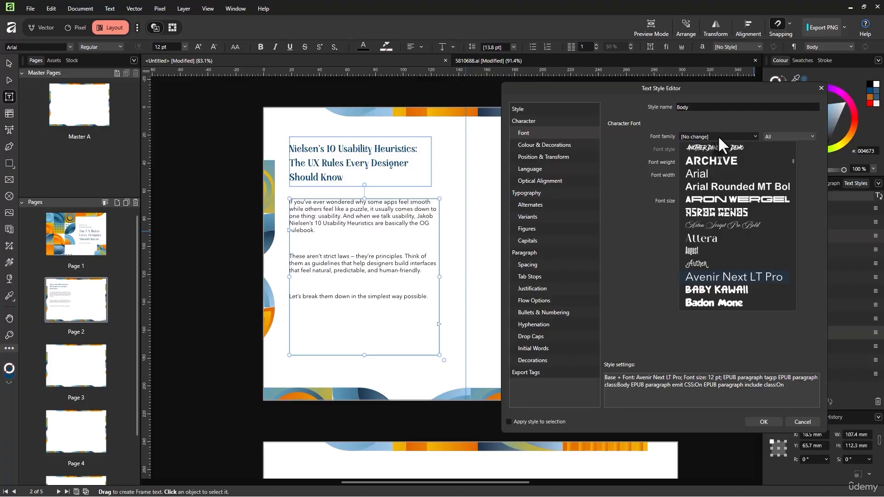
key(Return)
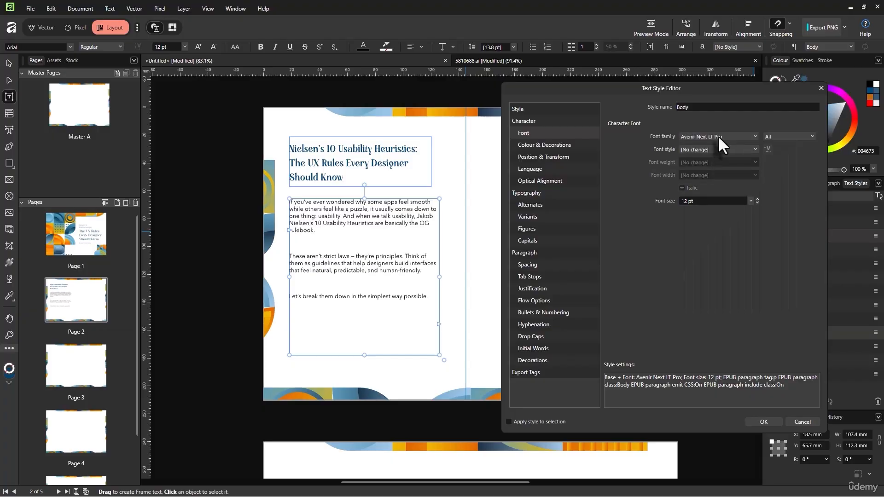
Step: Set the Body style's font size to 10 pt and save the style changes
click(695, 203)
text(10)
key(Return)
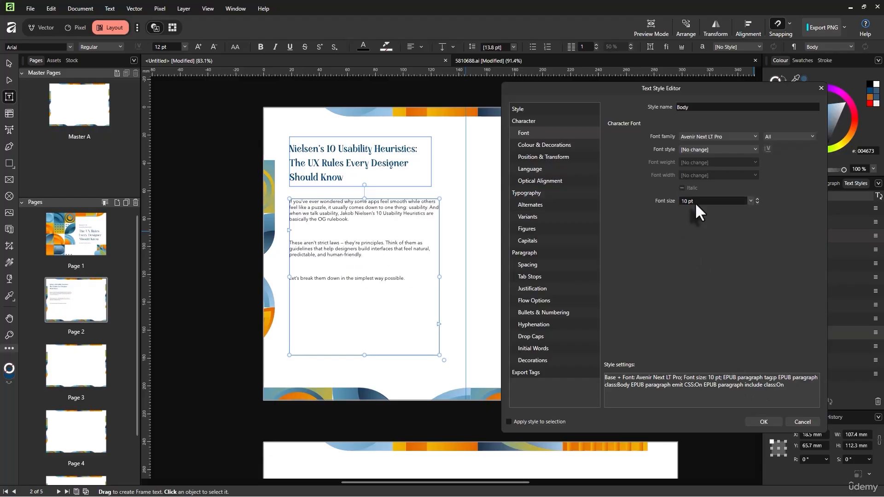
click(773, 423)
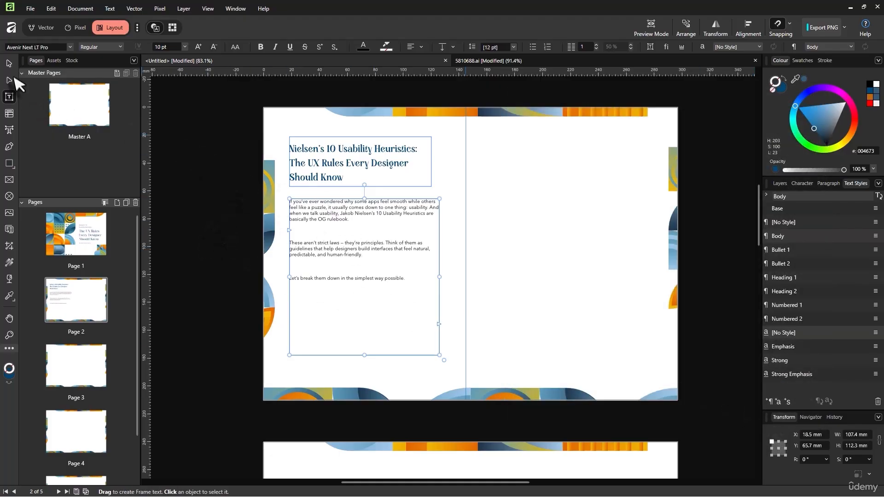
Step: Remove the extra blank lines between the introduction's paragraphs and shorten its text frame to about 45 mm high
click(9, 64)
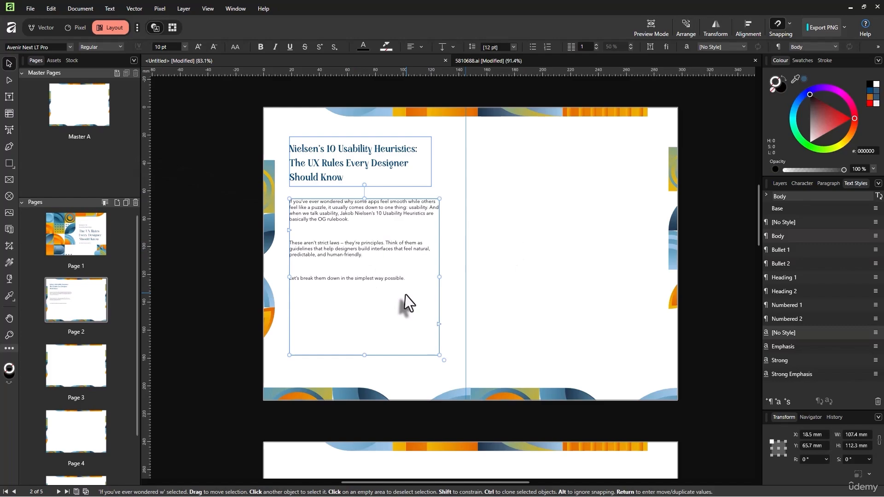
scroll(363, 370, up, 3)
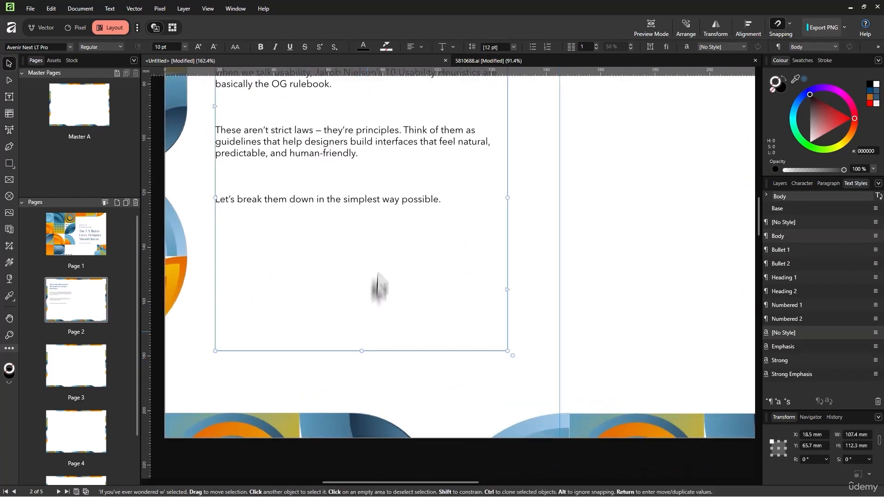
drag(361, 351, 355, 219)
scroll(274, 185, up, 3)
double_click(243, 191)
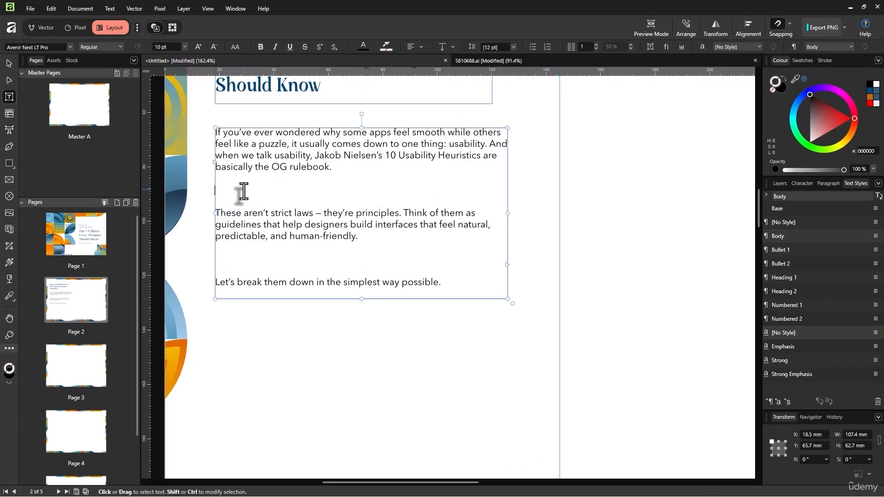
key(BackSpace)
click(222, 236)
key(BackSpace)
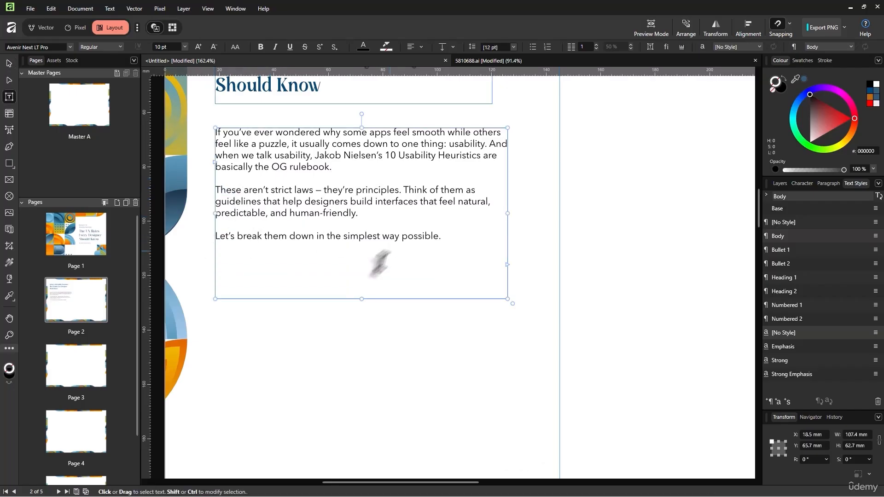
drag(361, 299, 362, 252)
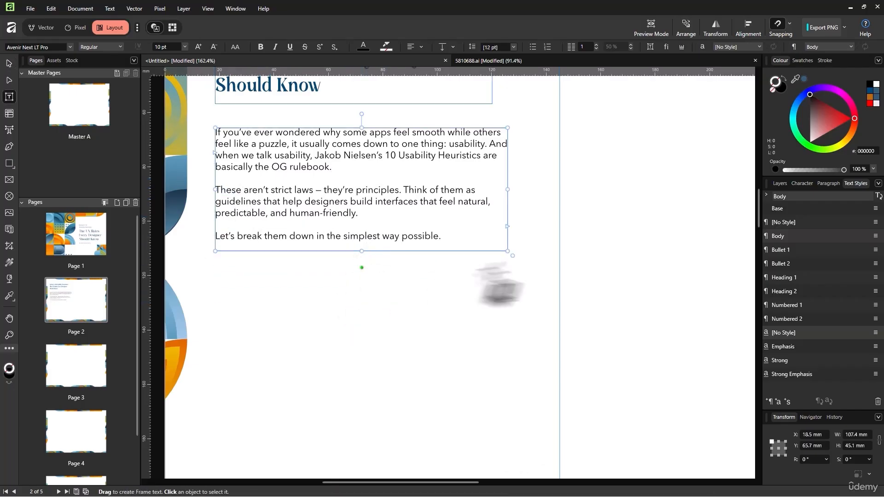
Step: Deselect the introduction frame and turn on preview mode to show page 2 without guides and frame outlines
click(502, 272)
scroll(501, 271, up, 2)
scroll(501, 270, down, 4)
scroll(534, 238, up, 1)
click(651, 24)
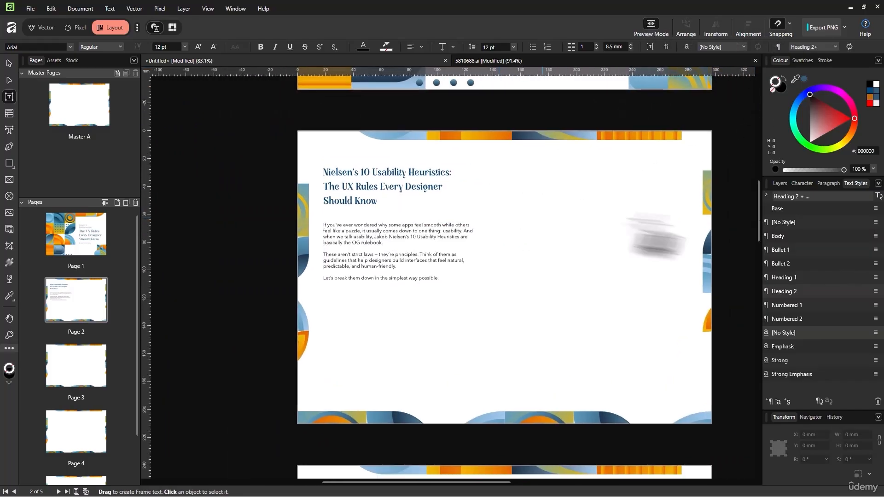
Step: Move the introduction frame up closer to the page 2 title, to about Y 60 mm
click(9, 63)
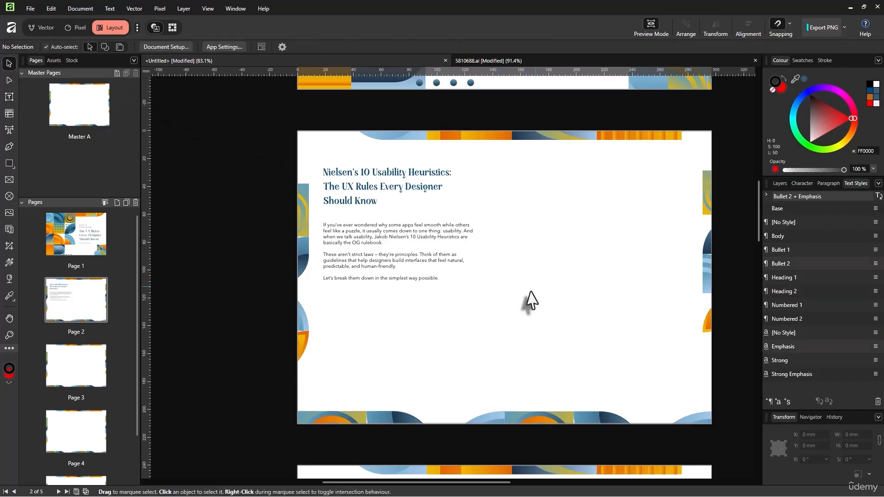
scroll(533, 290, up, 2)
click(332, 230)
drag(333, 204, 332, 193)
click(452, 247)
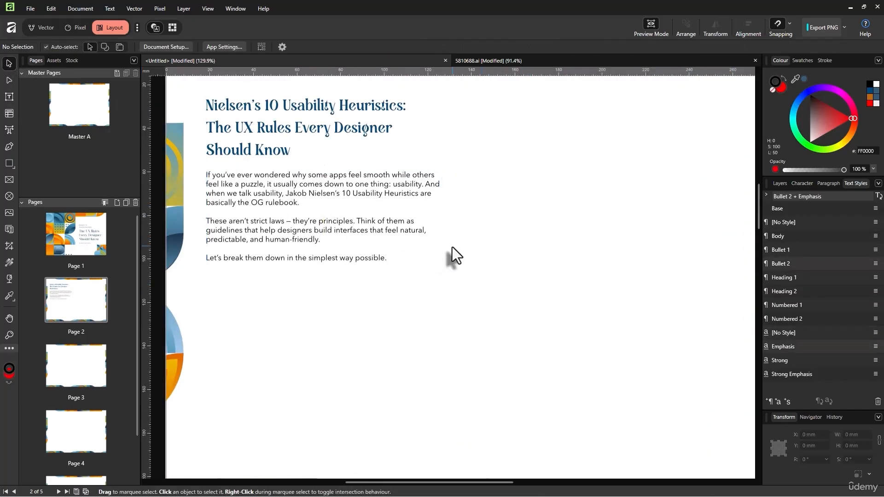
scroll(443, 279, down, 2)
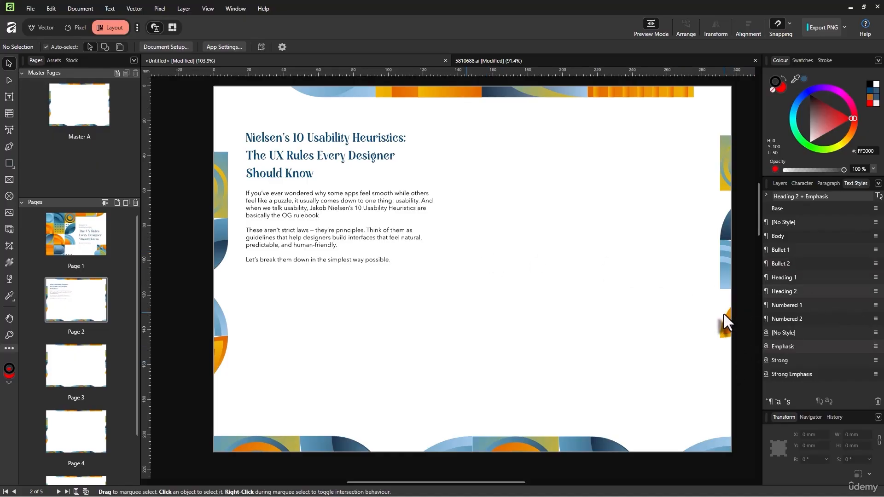
Step: Copy the heading "1. Visibility of System Status" from the article in the browser and return to the layout document
key(alt+Tab)
scroll(670, 312, down, 3)
drag(474, 193, 337, 194)
key(ctrl+c)
key(alt+Tab)
Step: Paste the copied heading into a new text frame about 107 by 23 mm below the introduction and style it as Heading 2
click(330, 249)
click(329, 290)
key(t)
drag(246, 273, 432, 312)
key(ctrl+v)
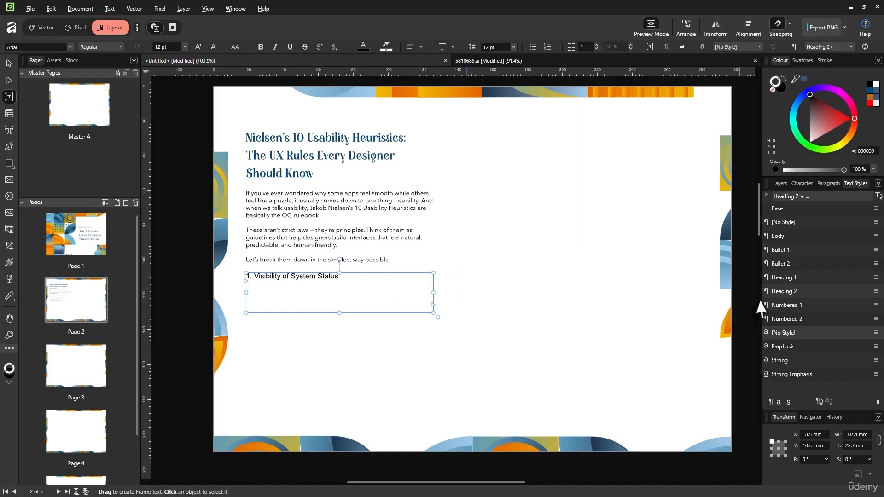
right_click(778, 291)
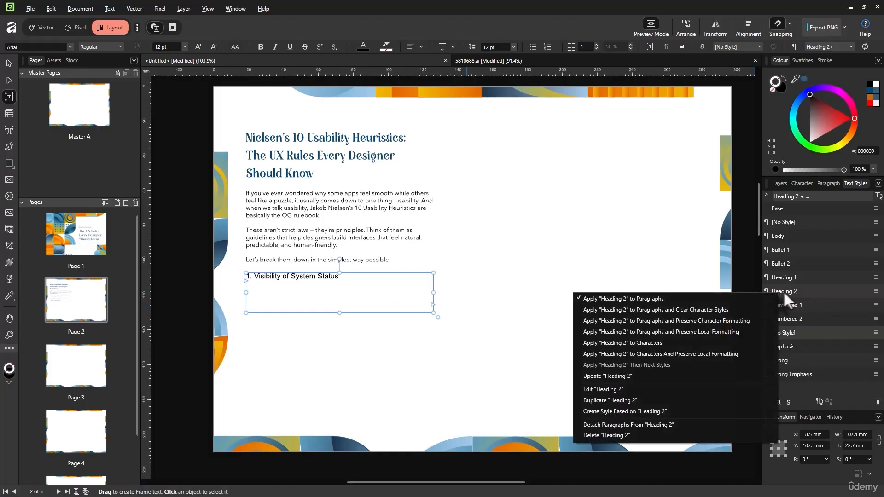
click(789, 288)
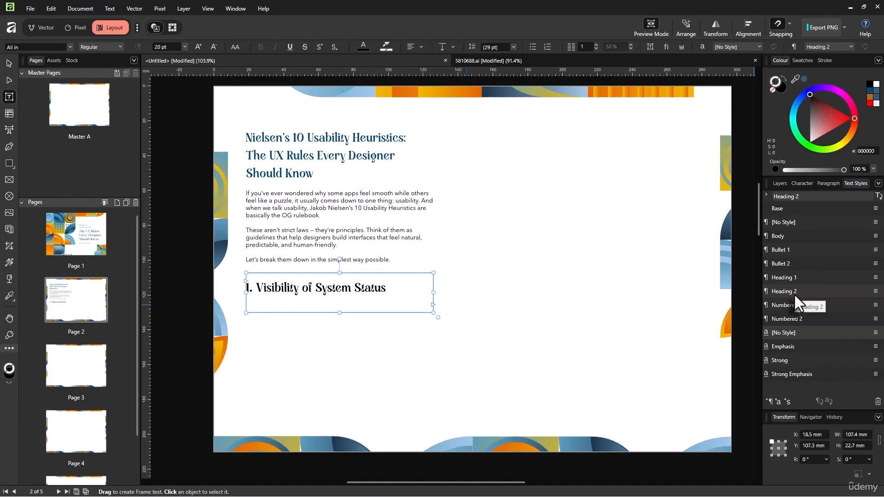
Step: Duplicate the Heading 2 style as Heading 3 with a 16 pt font size and apply it to the section heading
right_click(794, 295)
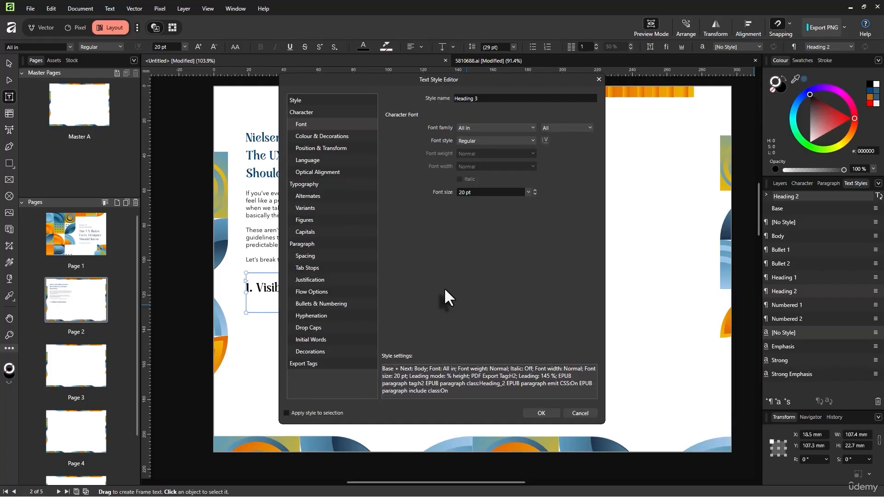
click(490, 193)
text(17)
key(Return)
click(548, 414)
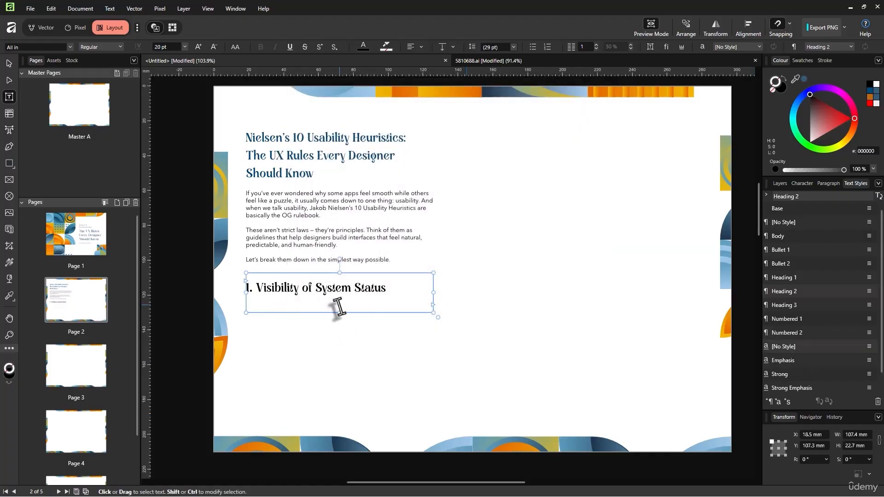
click(794, 305)
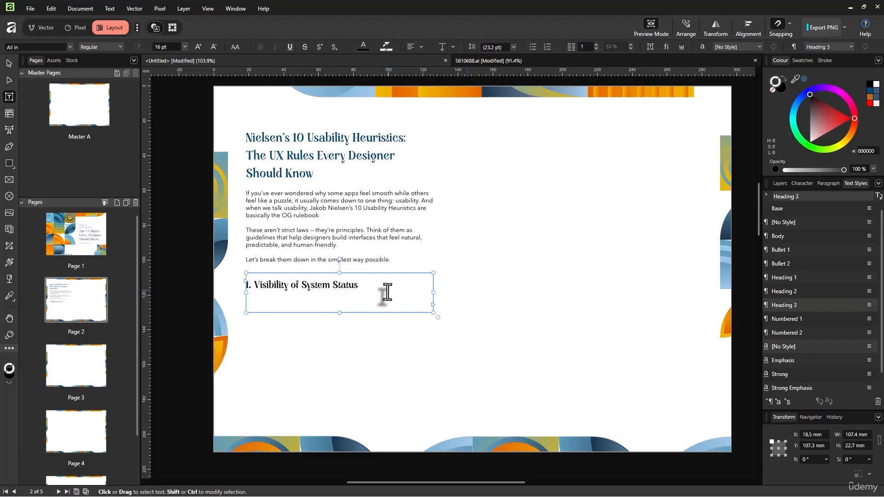
Step: Shorten the section heading's frame to about 15 mm high and recolour its text with the recently used deep blue
click(8, 64)
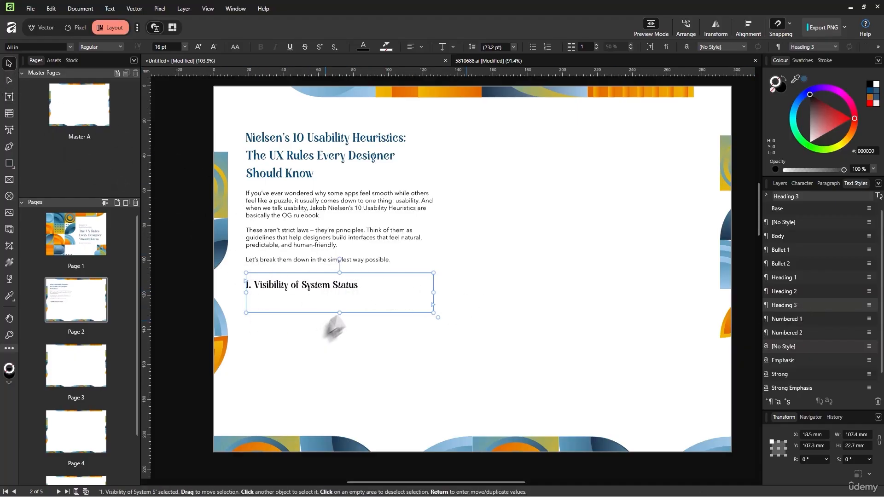
drag(339, 313, 340, 299)
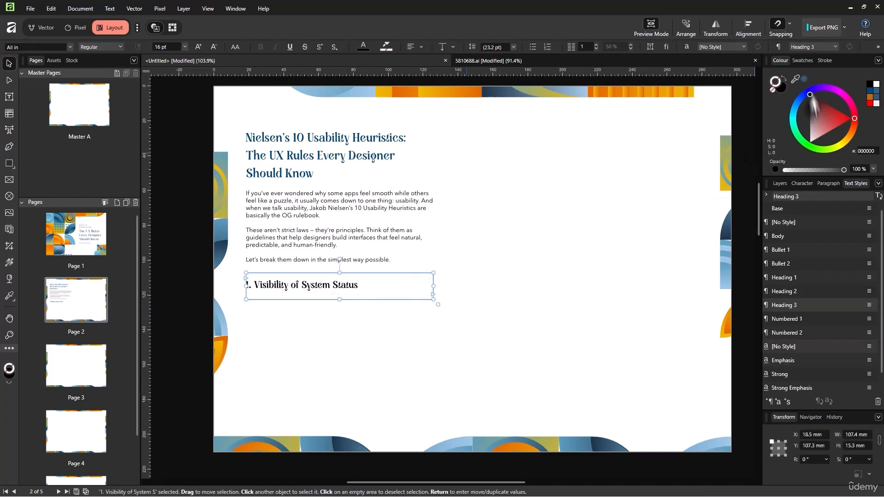
click(797, 60)
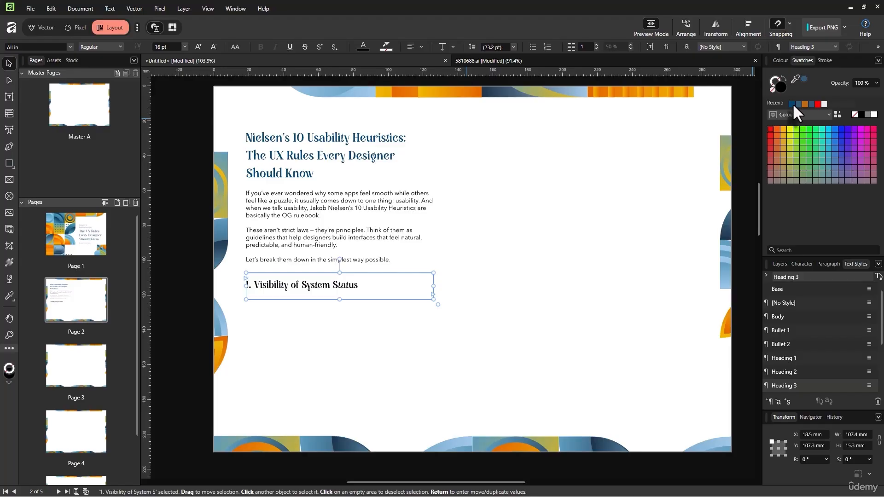
click(503, 256)
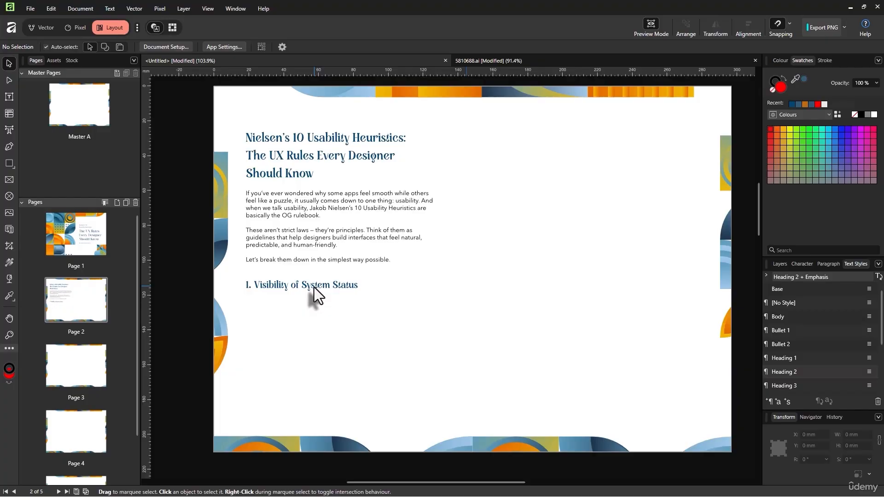
Step: Copy the paragraphs under the Visibility of System Status heading from the browser article and return to the layout document
key(alt+Tab)
drag(589, 277, 339, 216)
key(ctrl+c)
key(alt+Tab)
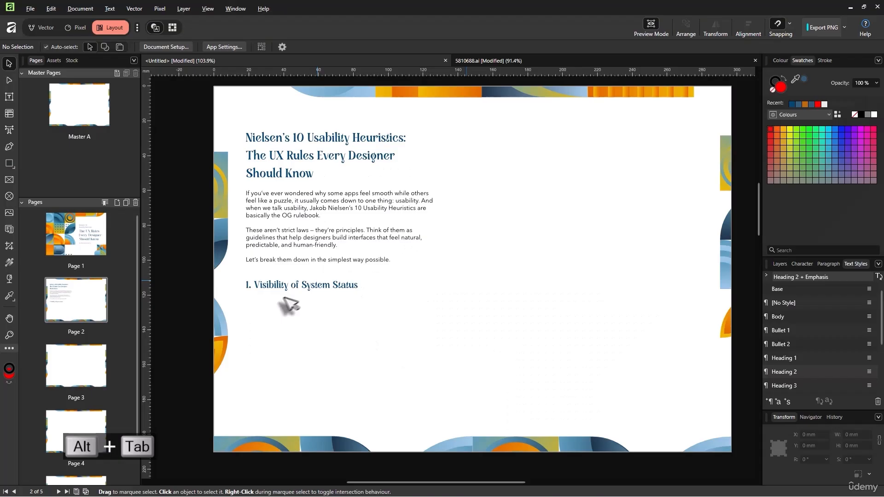
Step: Duplicate the introduction frame below the section heading at about Y 124 mm and replace its text with the copied paragraphs
click(295, 249)
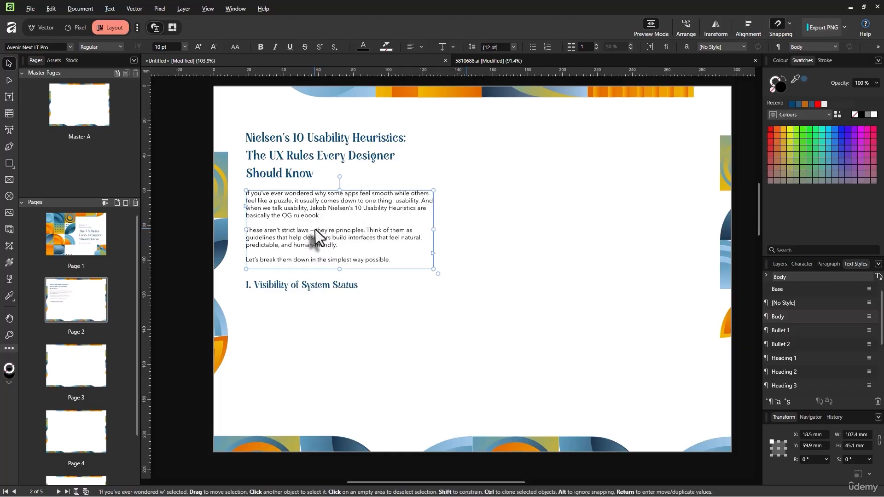
drag(324, 218, 318, 327)
double_click(319, 326)
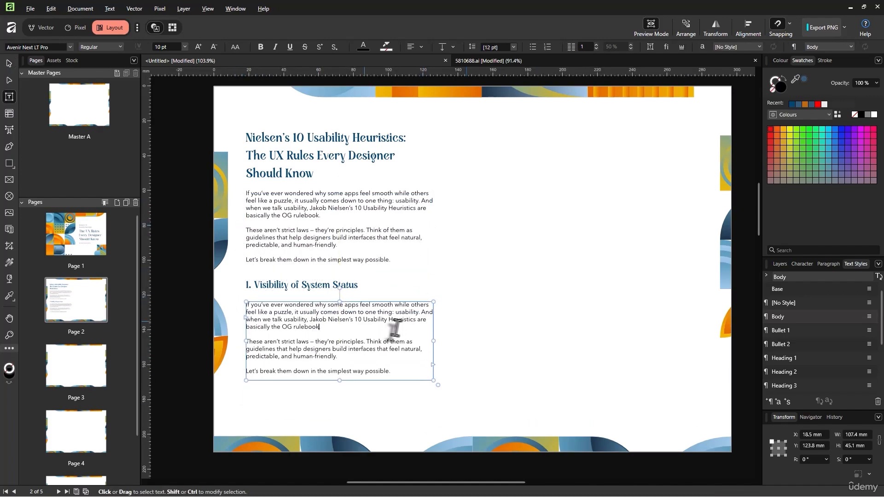
triple_click(367, 317)
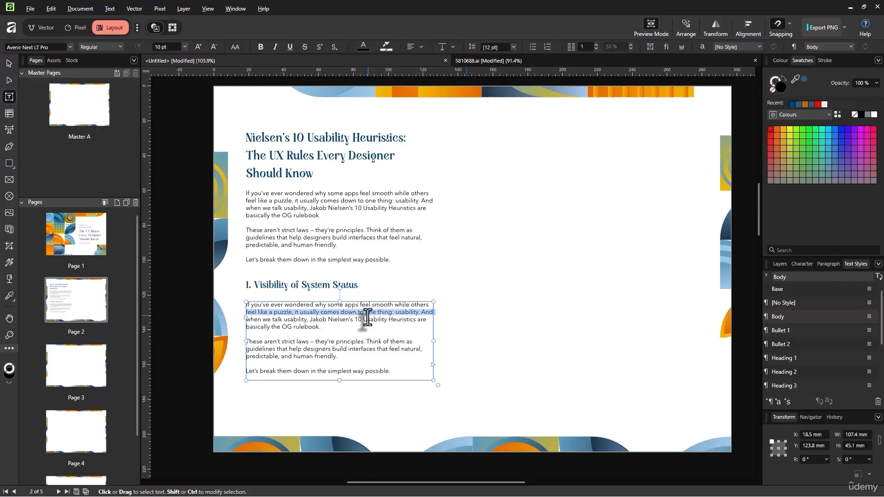
key(ctrl+a)
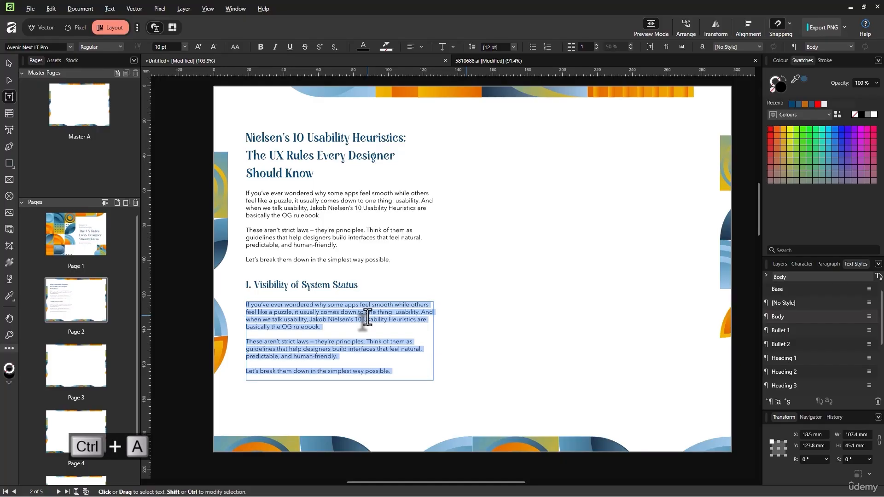
key(Delete)
key(ctrl+v)
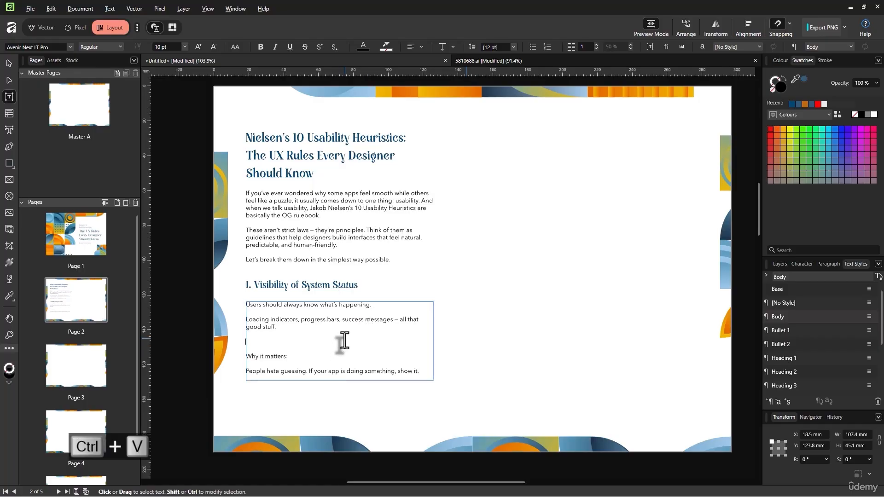
Step: Remove the extra blank line from the Visibility of System Status text and shorten its frame to about 40 mm high
key(BackSpace)
key(alt+Tab)
key(alt+Tab)
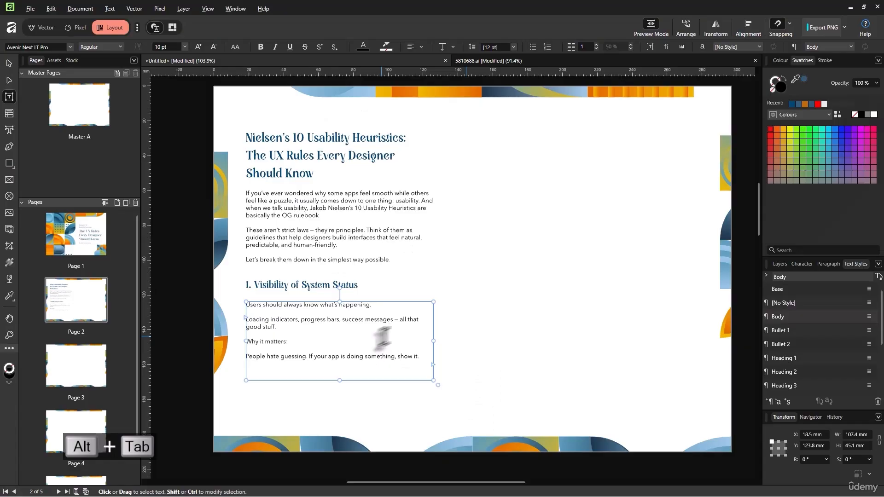
click(341, 386)
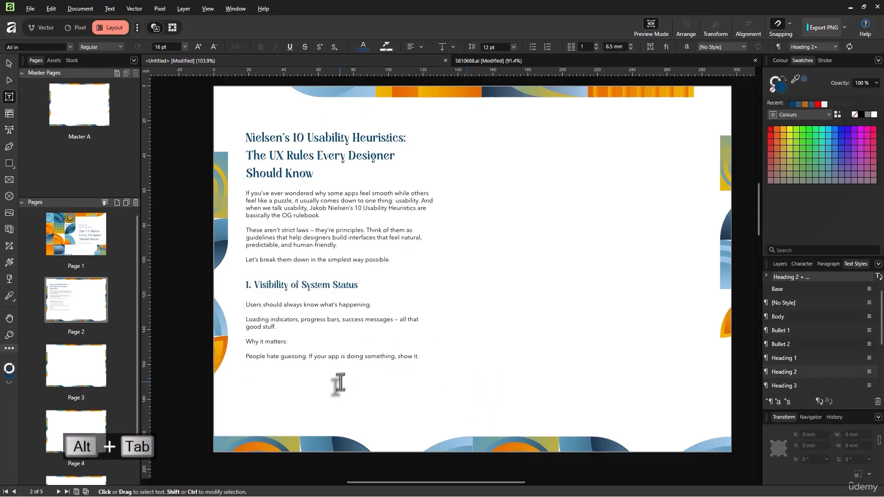
click(9, 64)
click(317, 362)
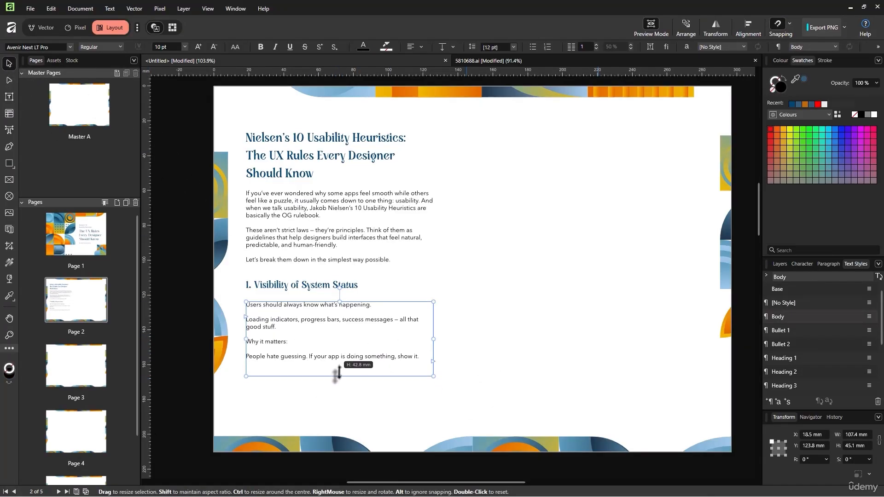
click(426, 398)
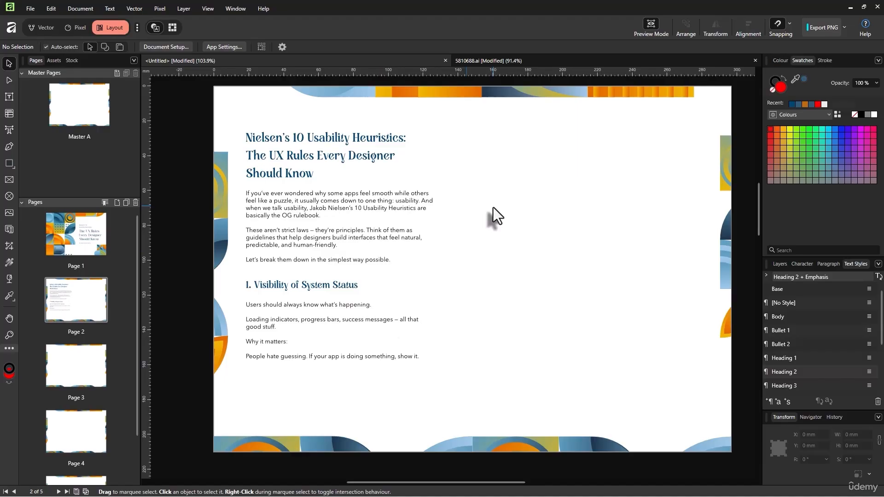
Step: Switch to the browser article and copy everything from heuristic 2 through the end of heuristic 10
click(345, 331)
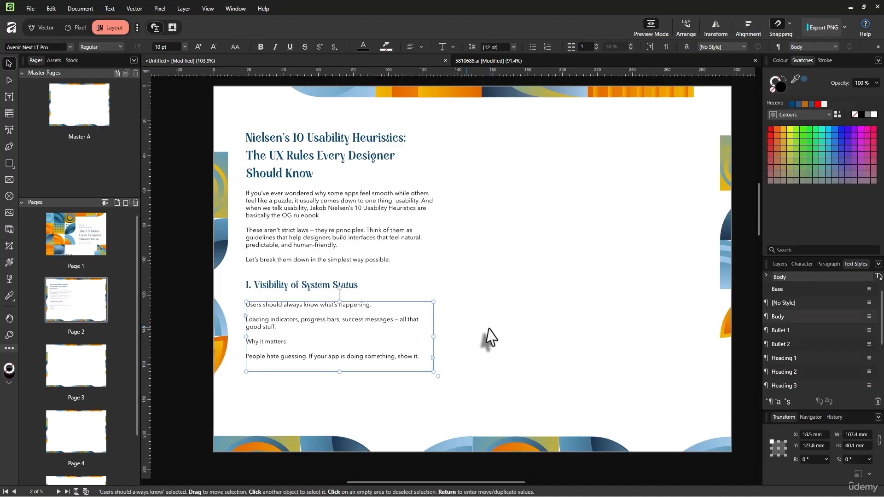
key(alt+Tab)
scroll(338, 198, down, 1)
drag(339, 166, 636, 316)
key(ctrl+c)
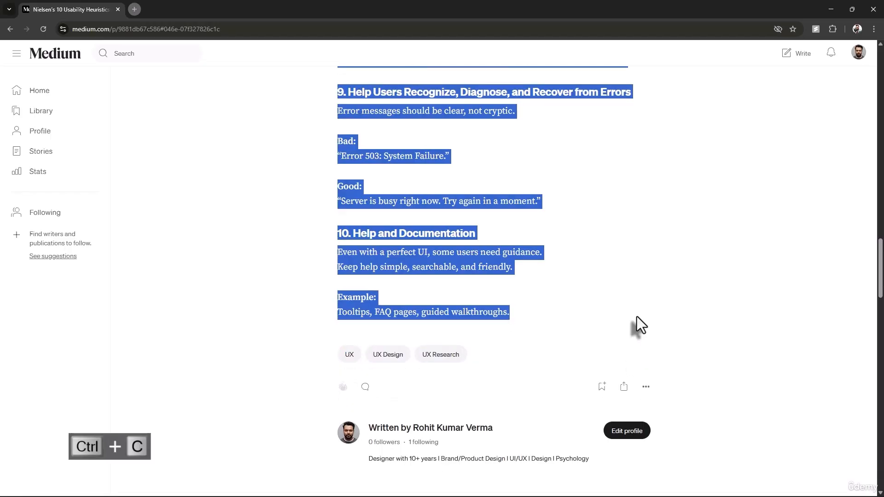
Step: Duplicate the Visibility text frame to about X 159 mm, Y 26 mm in the layout and replace its text with the copied sections
key(alt+Tab)
drag(338, 345, 583, 173)
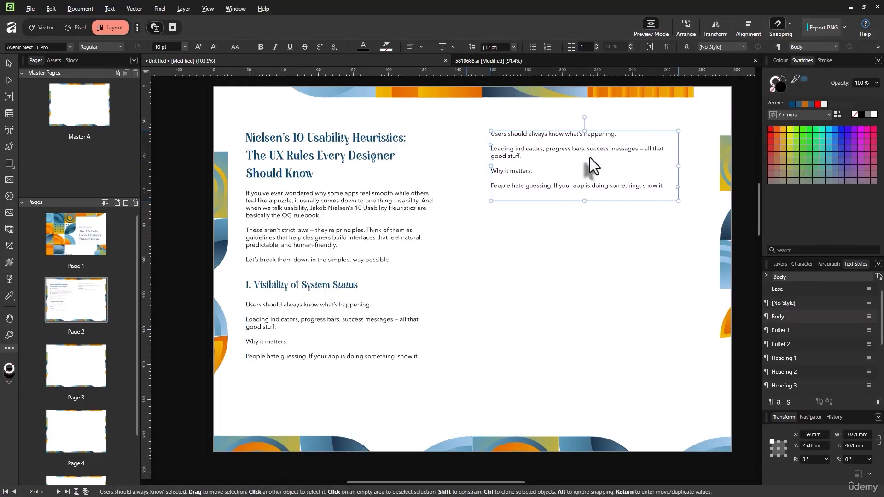
double_click(590, 154)
key(ctrl+a)
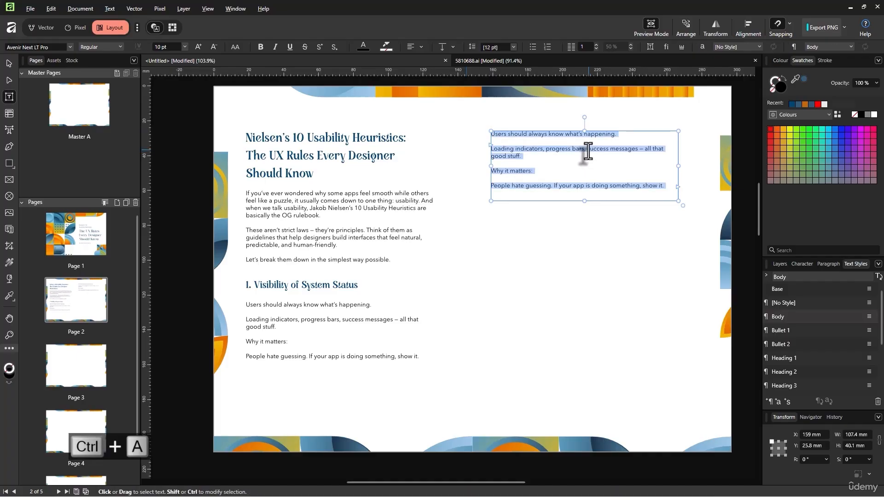
key(alt+Tab)
scroll(532, 205, up, 15)
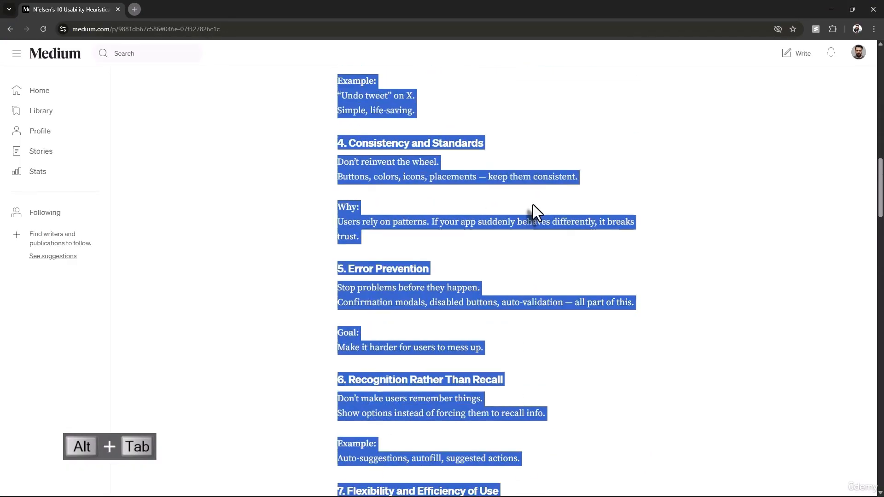
key(alt+Tab)
key(ctrl+v)
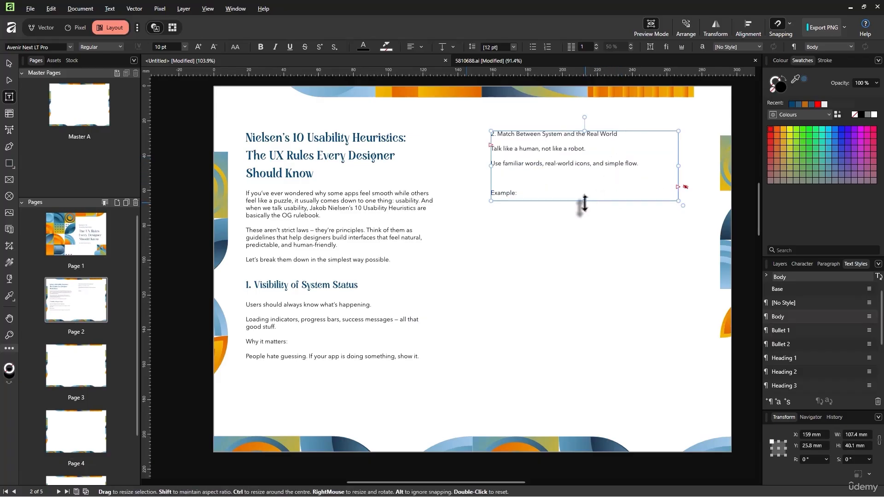
Step: Extend the duplicated frame to about 166 mm high and delete the blank lines within and between sections 2 and 3
drag(584, 202, 584, 419)
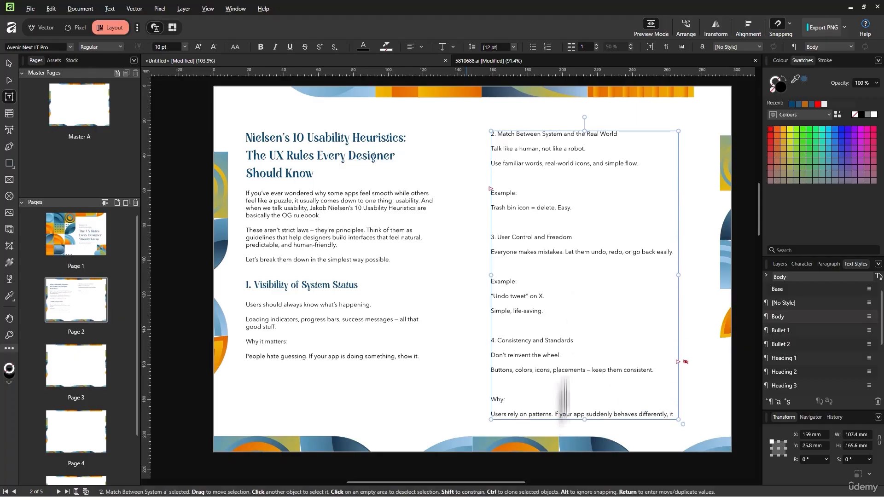
click(542, 177)
key(Delete)
scroll(559, 198, up, 1)
click(580, 223)
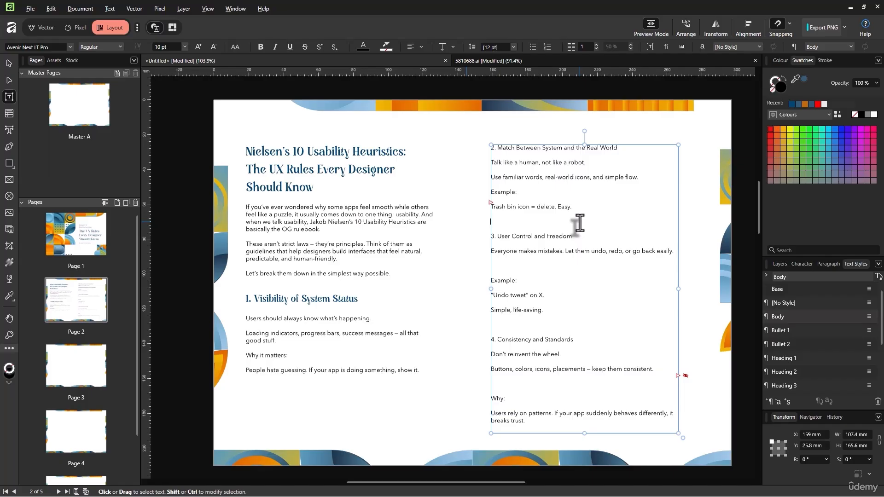
key(Delete)
key(Delete)
key(Down)
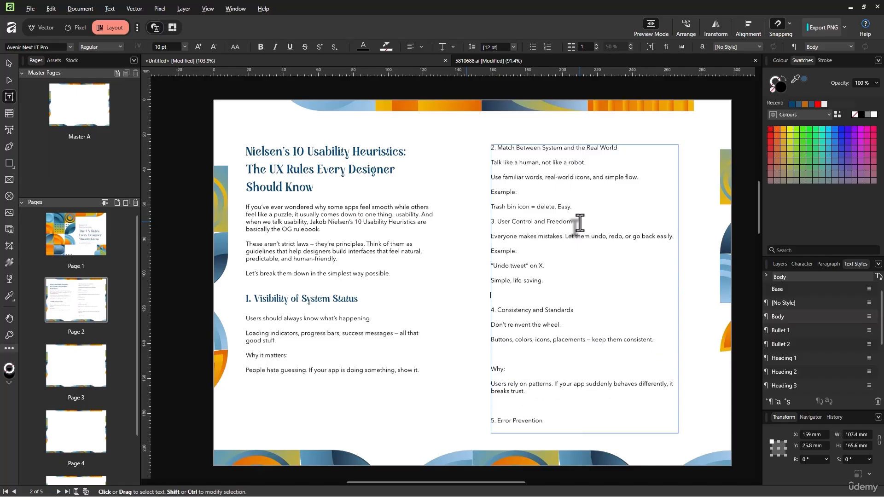
Step: Delete the blank lines before heading 4, before the "Why:" line and before heading 5
key(Delete)
key(Down)
key(Down)
key(Down)
key(Delete)
key(Down)
key(Down)
key(Delete)
key(Escape)
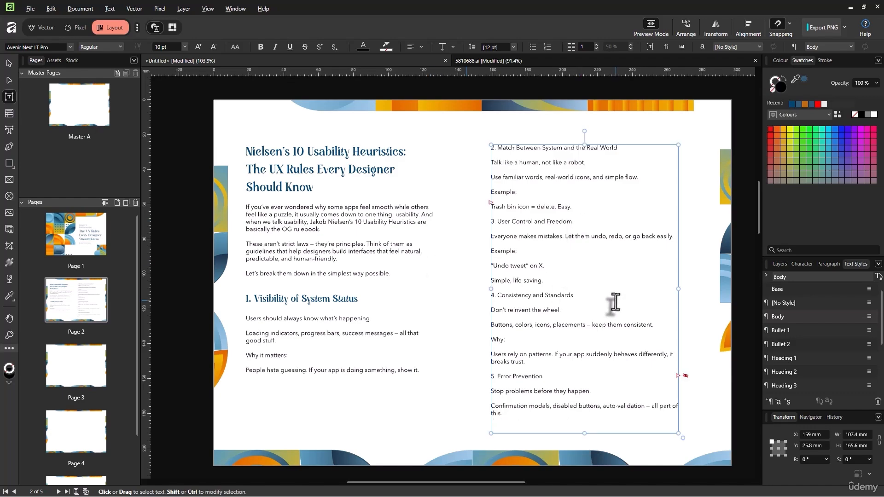
Step: Flow the overflowing text from page 2 into a new linked frame on page 3, about 98.5 mm wide and 161.5 mm high
scroll(564, 276, up, 2)
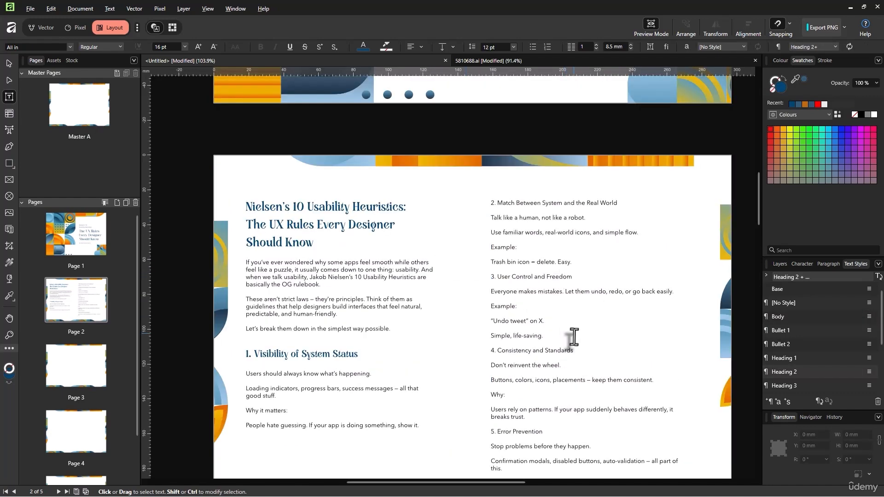
scroll(570, 338, down, 2)
click(9, 63)
click(582, 237)
scroll(557, 258, down, 4)
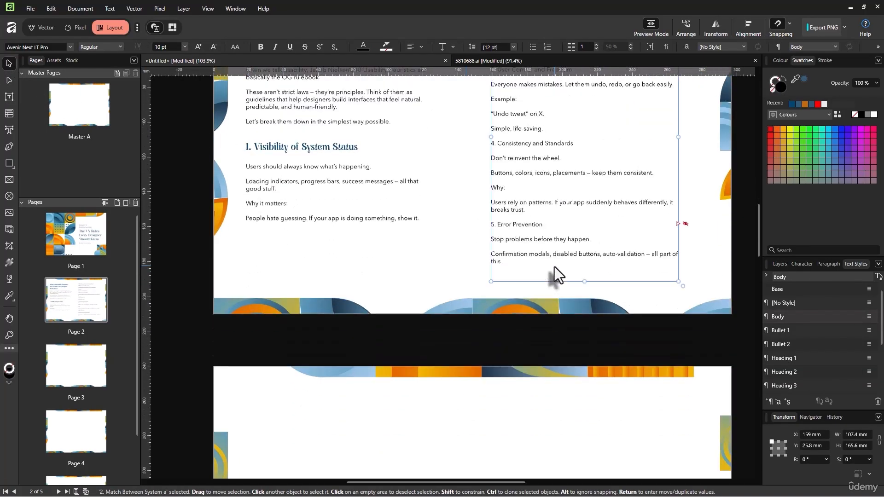
click(682, 231)
scroll(682, 231, down, 4)
drag(266, 322, 497, 476)
scroll(443, 341, down, 2)
scroll(460, 336, down, 2)
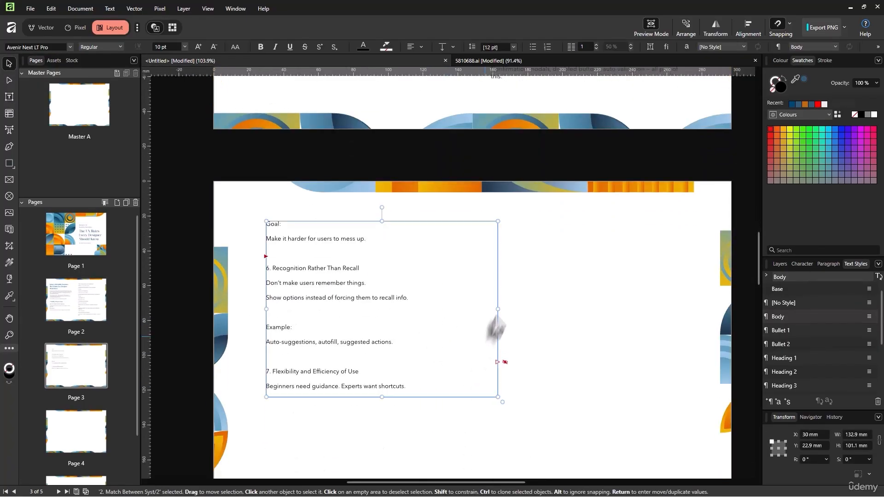
scroll(501, 368, down, 3)
drag(497, 326, 438, 434)
Step: Show the vertical centre guide and the text frame outlines on page 2
scroll(454, 322, up, 10)
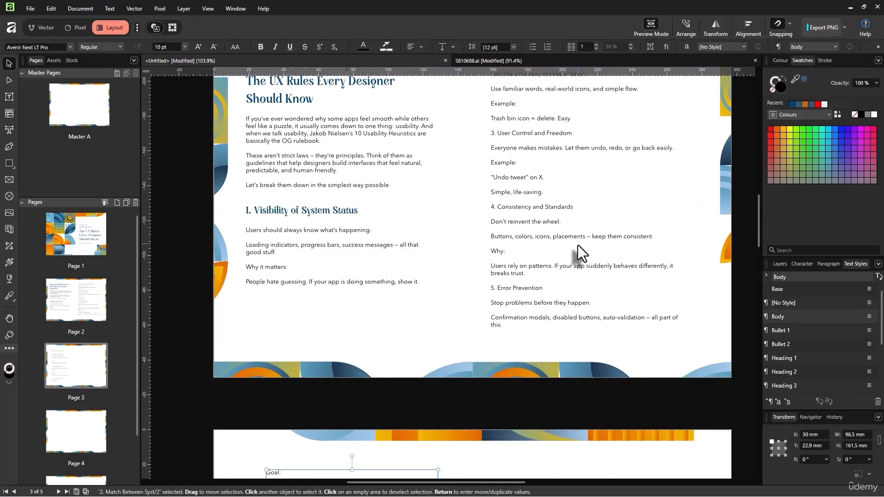
scroll(578, 245, up, 2)
click(453, 237)
key(ctrl+r)
key(ctrl+r)
click(458, 74)
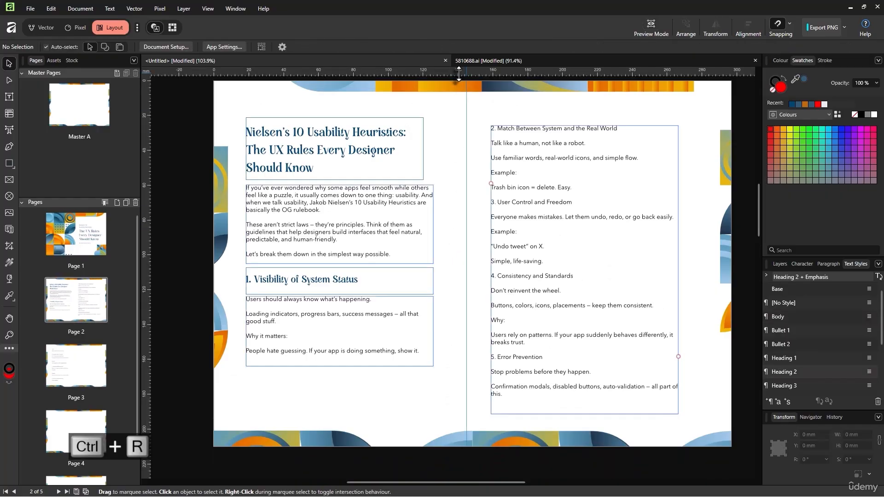
scroll(440, 208, up, 1)
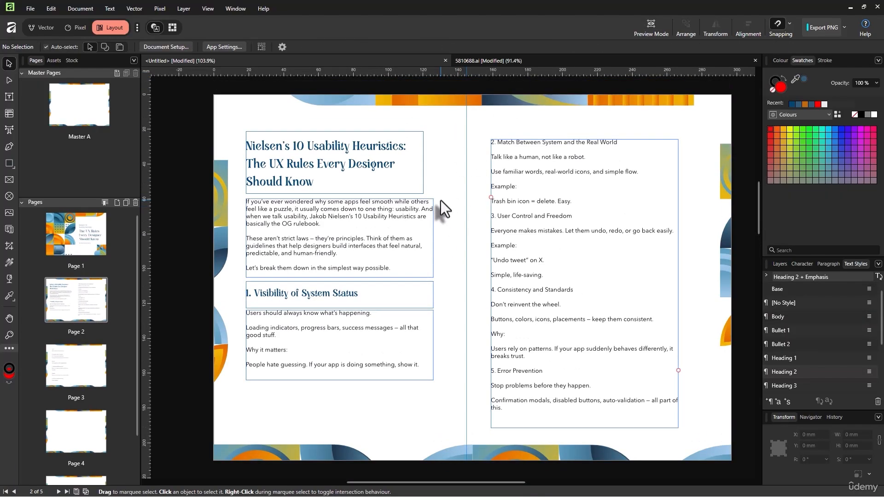
scroll(687, 264, down, 1)
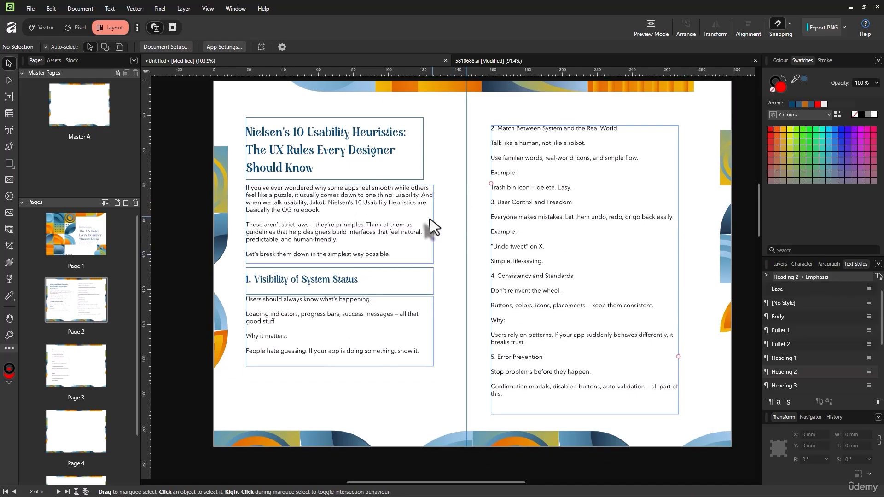
Step: Try widening the selected left-column text frames slightly, and undo the resize
drag(447, 141, 361, 368)
drag(433, 241, 443, 242)
key(ctrl+z)
Step: Widen the right-column text frame to about 118 mm and move it up level with the title frame, at about Y 21 mm
click(637, 237)
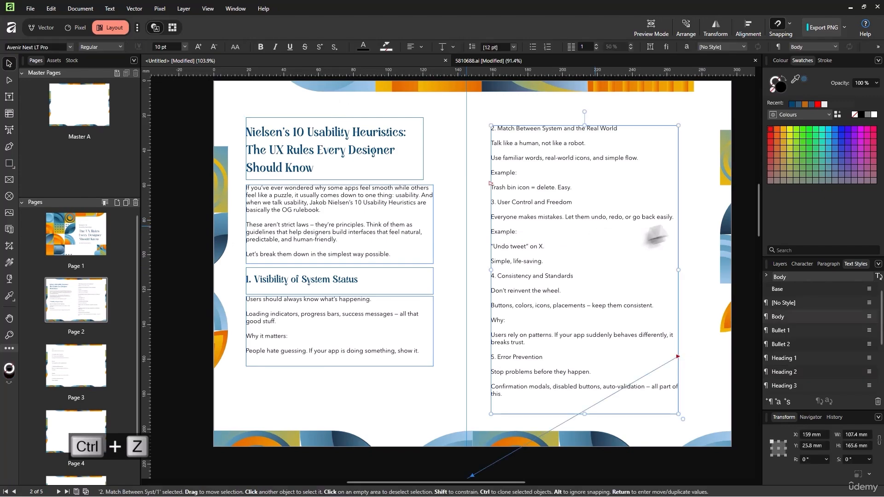
drag(679, 268, 696, 269)
click(709, 267)
drag(605, 187, 603, 178)
click(501, 96)
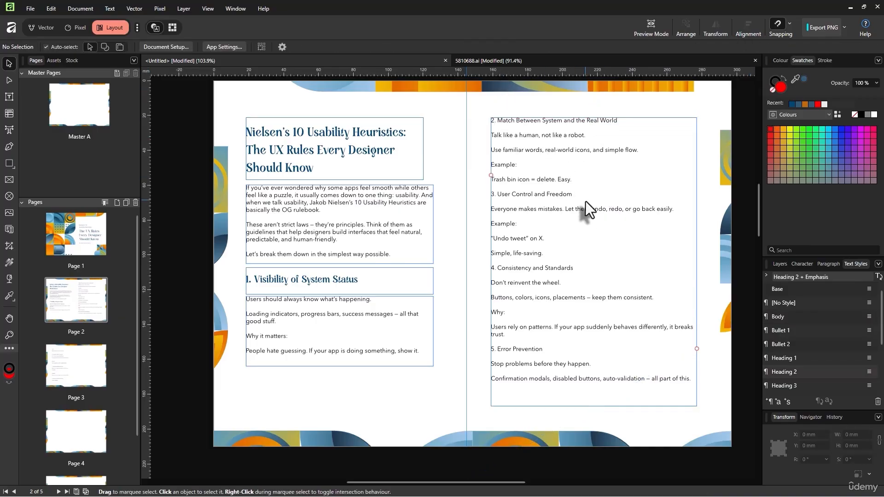
Step: Apply the Heading 3 style to the line "2. Match Between System and the Real World"
scroll(582, 184, up, 1)
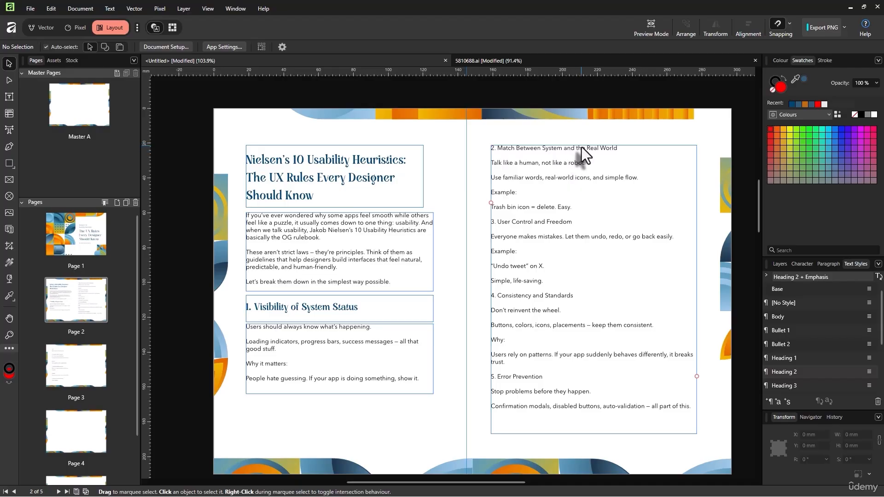
triple_click(581, 147)
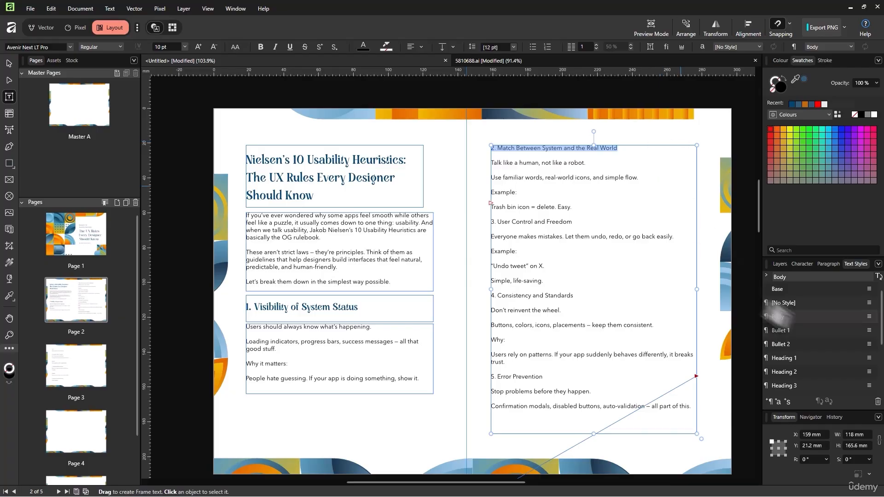
click(783, 385)
click(641, 178)
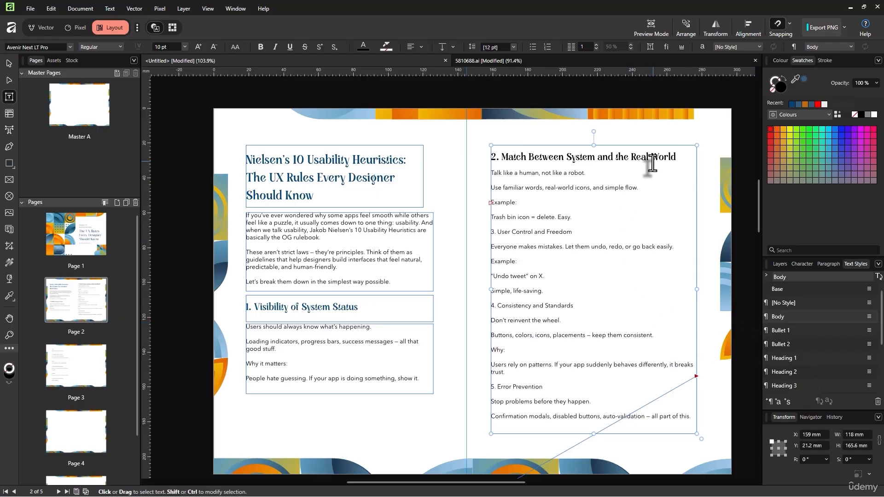
Step: Set the Heading 3 text style's font size to 14 pt
double_click(824, 388)
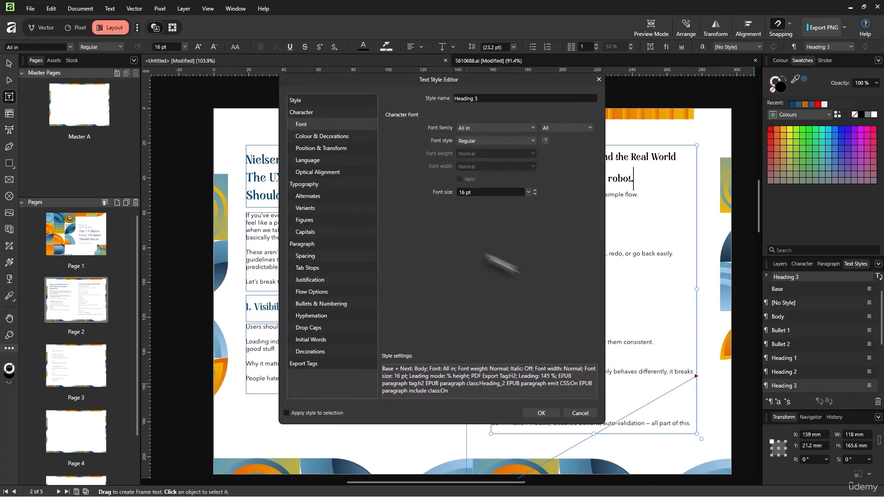
scroll(500, 191, down, 2)
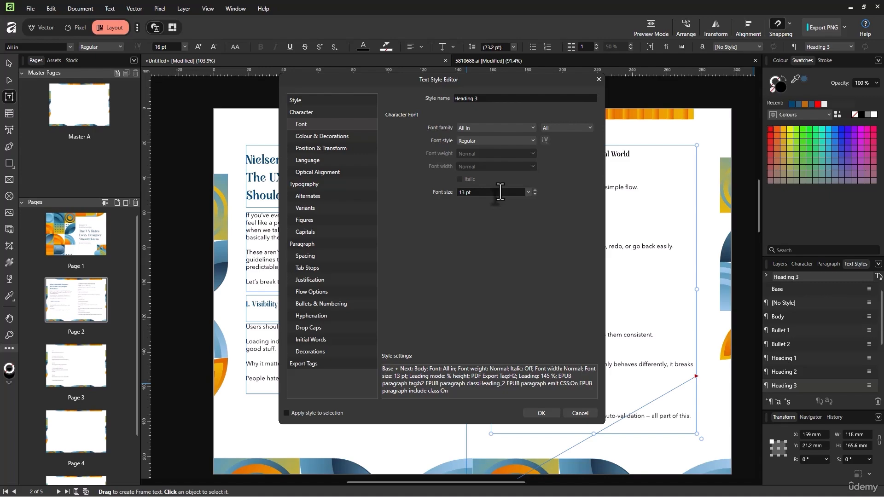
click(548, 413)
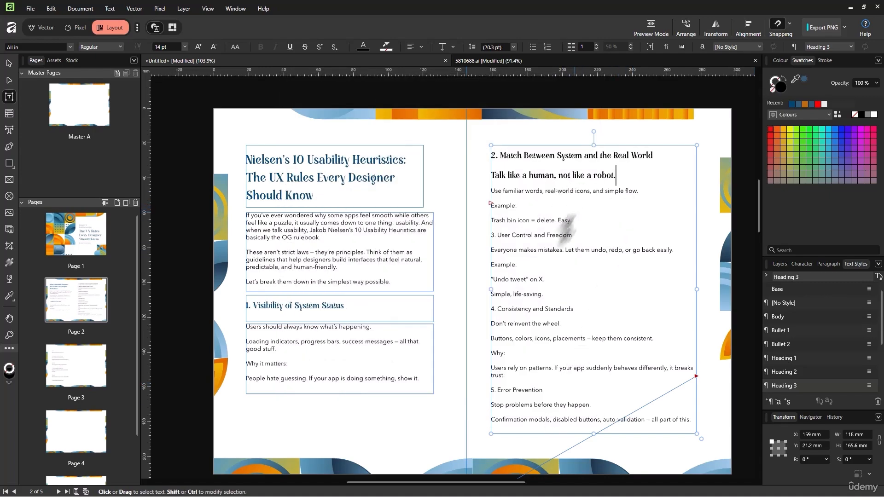
Step: Apply the Heading 3 style to the headings of sections 3, 4 and 5 on page 2
drag(578, 236, 466, 233)
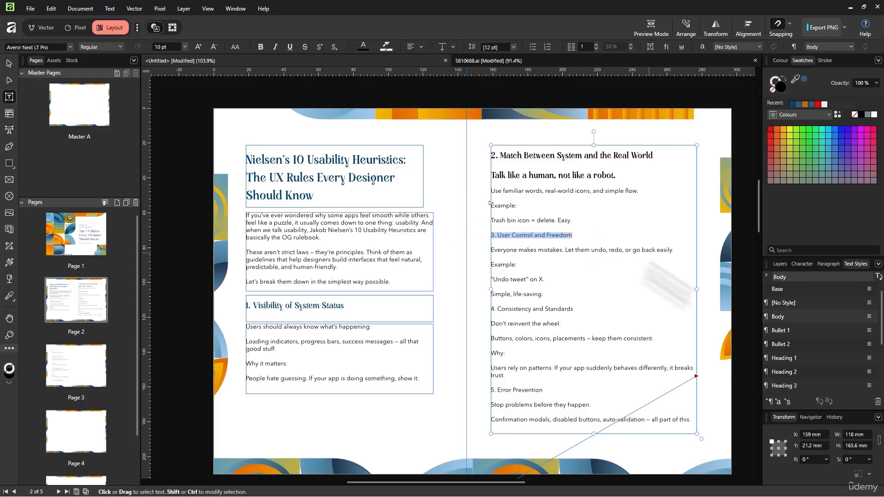
click(798, 388)
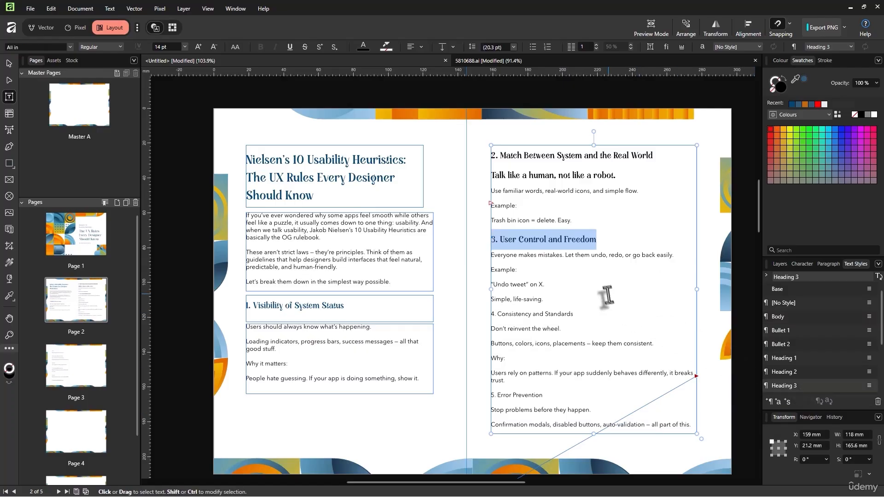
drag(576, 315, 468, 320)
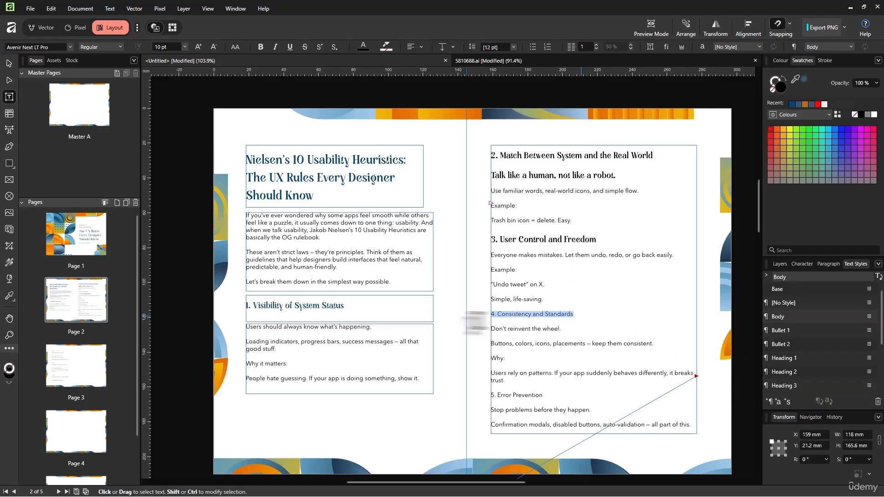
click(793, 386)
scroll(551, 361, down, 1)
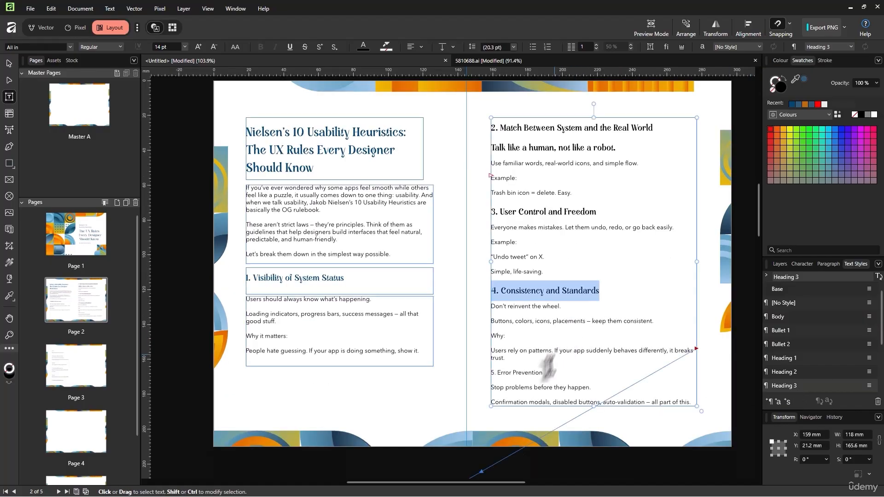
drag(544, 373, 469, 375)
click(793, 385)
Step: Apply the Heading 3 style to the headings of sections 6 and 7 on page 3
scroll(557, 329, down, 3)
scroll(557, 329, down, 9)
drag(360, 346, 266, 348)
click(791, 386)
scroll(385, 321, down, 4)
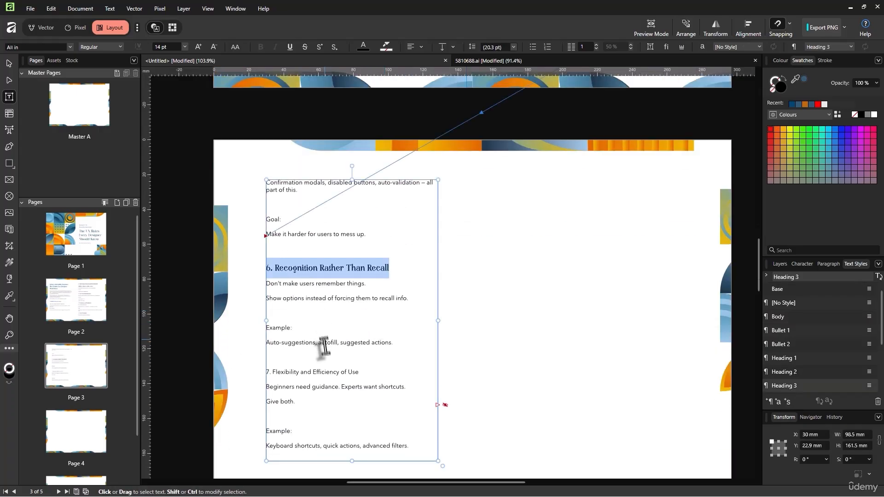
click(354, 372)
triple_click(355, 373)
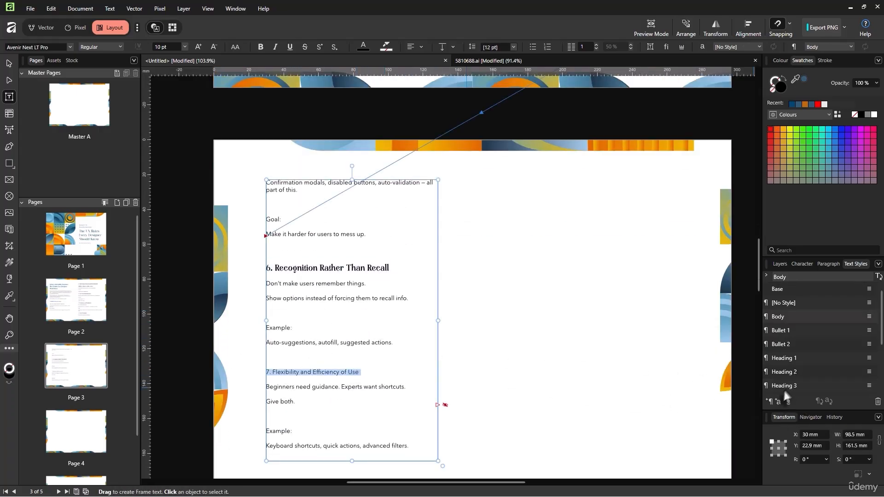
click(786, 389)
scroll(347, 375, down, 3)
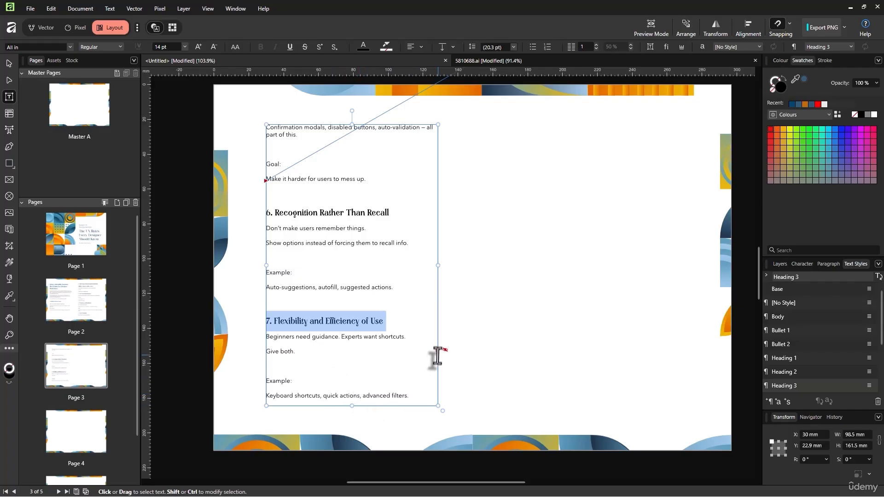
Step: Flow the overflowing text from page 3's first frame into a new linked frame about 125 x 178 mm, forming a second column beside it
key(Escape)
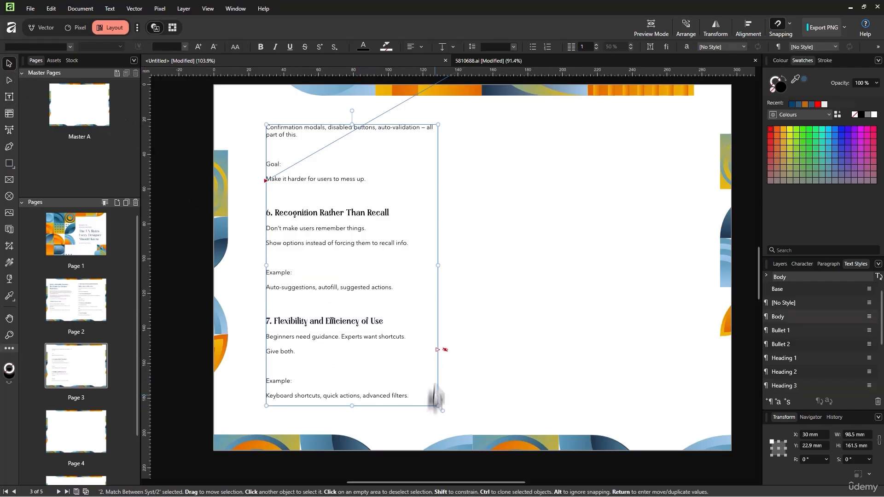
click(438, 350)
drag(489, 126, 707, 437)
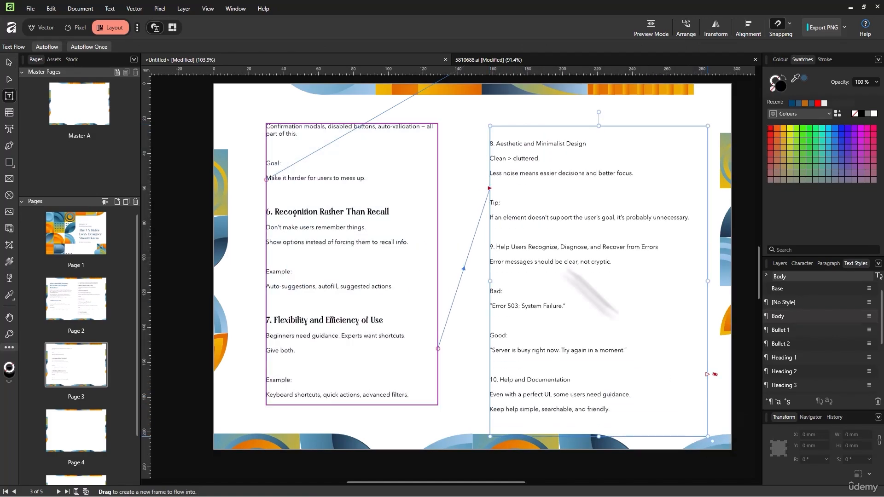
key(Escape)
Step: Apply the Heading 3 style to the headings of sections 8, 9 and 10 on page 3
double_click(541, 146)
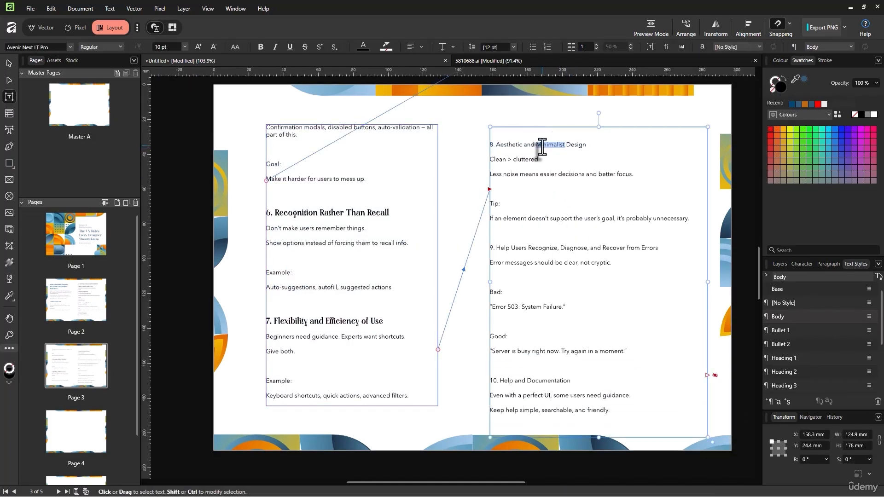
click(783, 385)
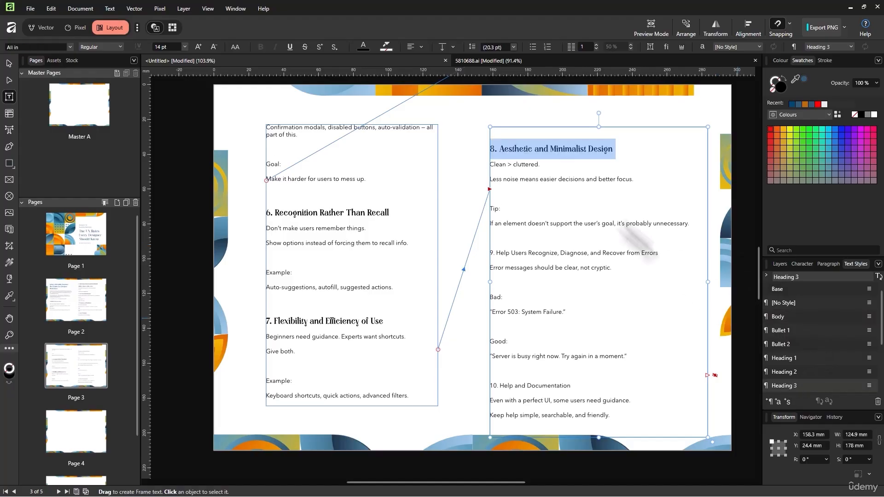
triple_click(529, 253)
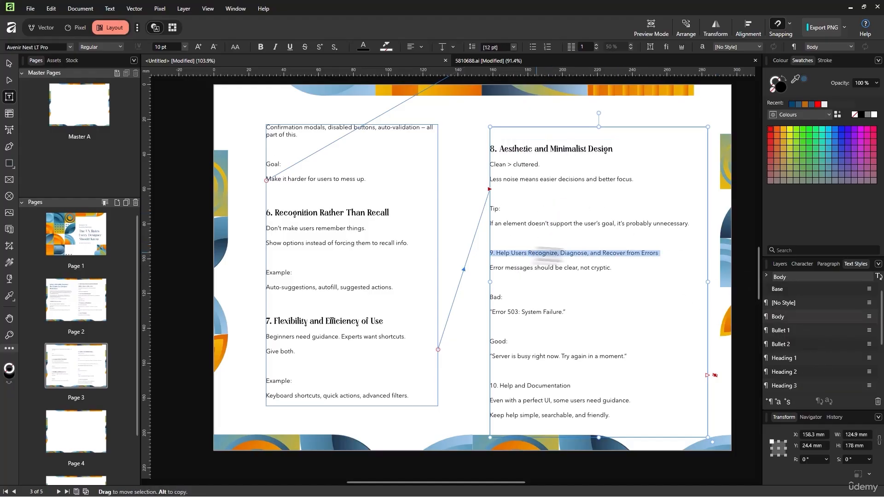
click(784, 386)
double_click(531, 404)
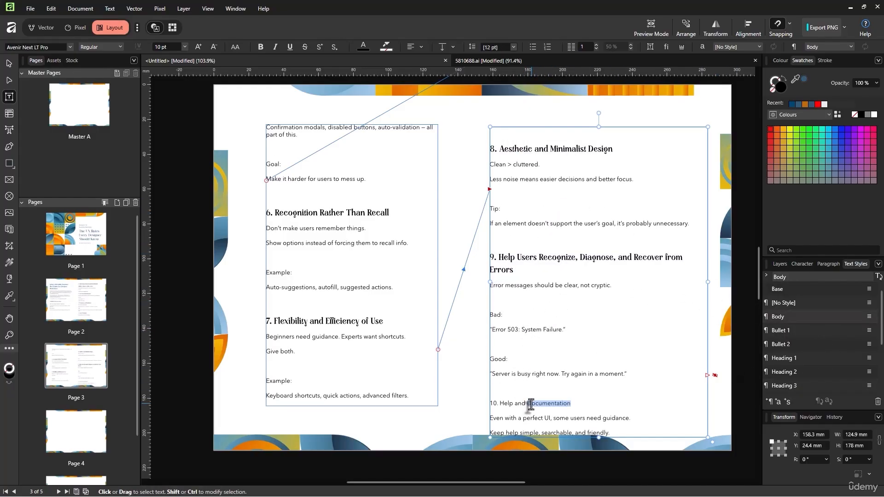
click(782, 385)
Step: Delete the empty lines between paragraphs in page 3's left-column text, from "Goal:" down to the section 8 heading
scroll(389, 223, up, 3)
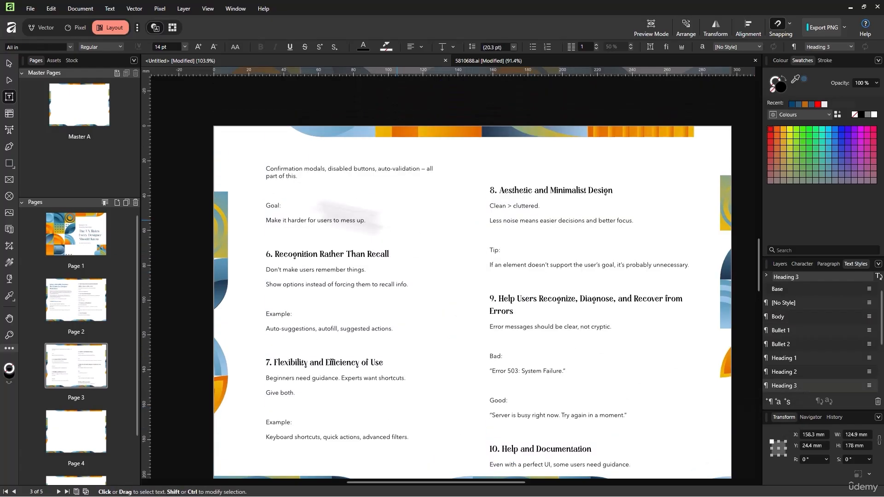
click(301, 219)
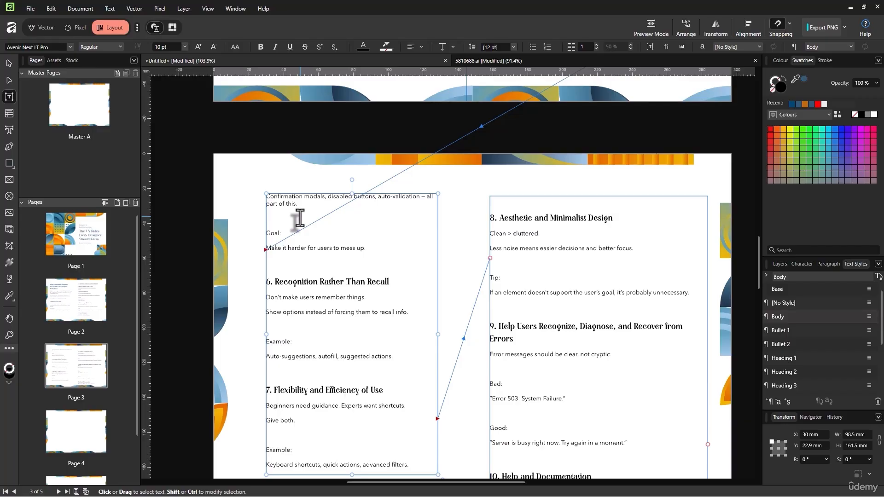
key(Delete)
key(Down)
key(Down)
key(Delete)
key(Down)
key(Down)
key(Down)
key(Delete)
key(Down)
key(Down)
key(Delete)
key(Down)
key(Down)
key(Down)
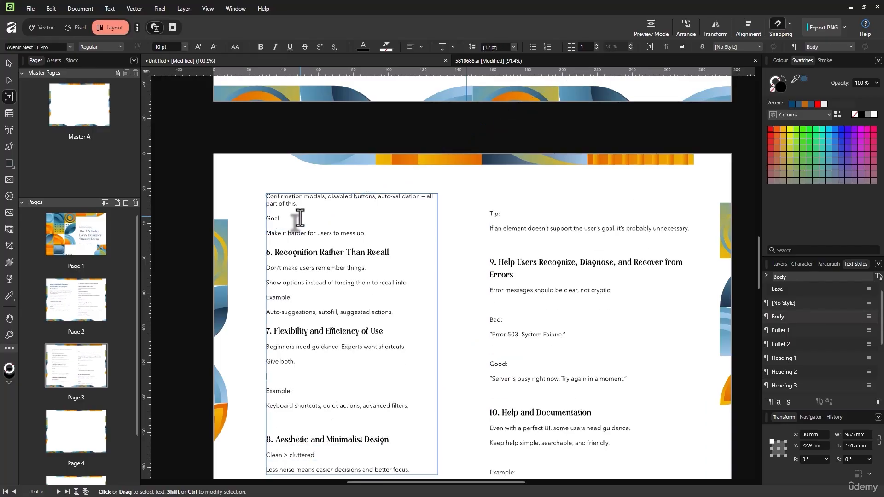
key(Delete)
key(Delete)
key(Delete)
Step: Delete the empty lines between paragraphs in page 3's right-column text, covering sections 9 and 10
double_click(534, 222)
click(534, 220)
key(Delete)
key(Down)
key(Down)
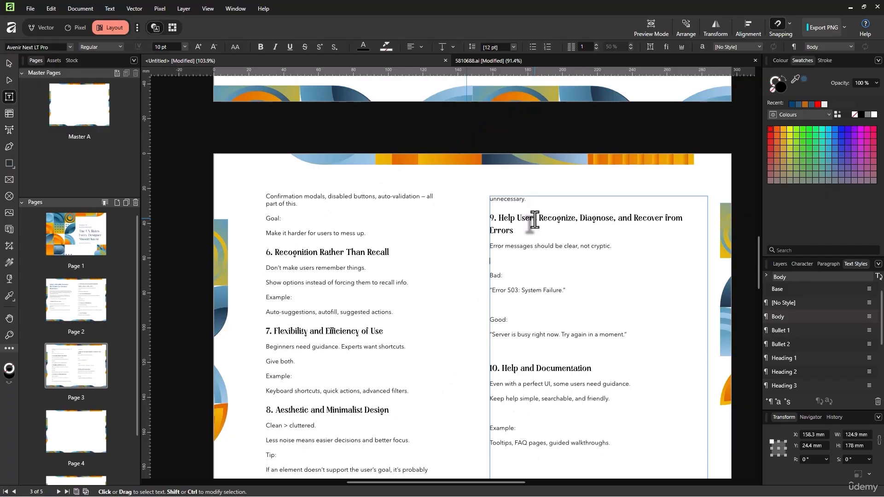
key(Down)
key(Delete)
key(Down)
key(BackSpace)
key(Down)
key(Down)
key(Delete)
key(Down)
key(Down)
key(Down)
key(Delete)
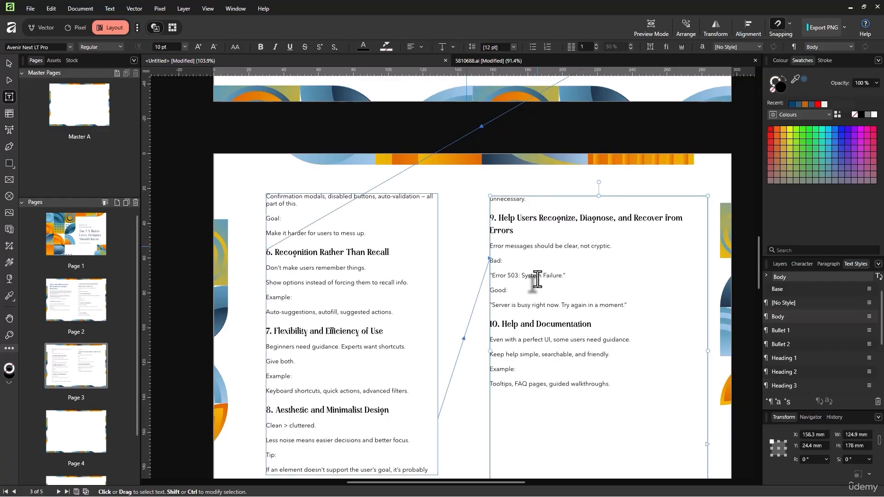
click(462, 248)
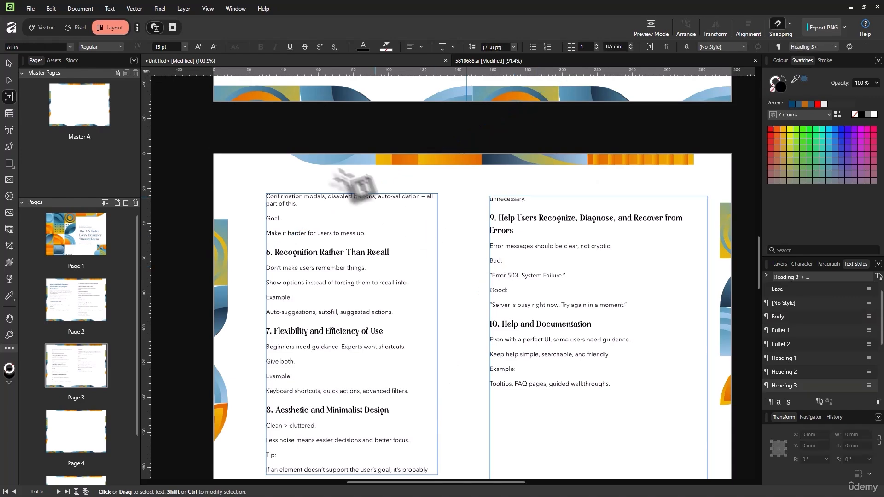
Step: Add a vertical ruler guide at about 145 mm between the two text columns on page 3
click(10, 63)
scroll(492, 191, down, 2)
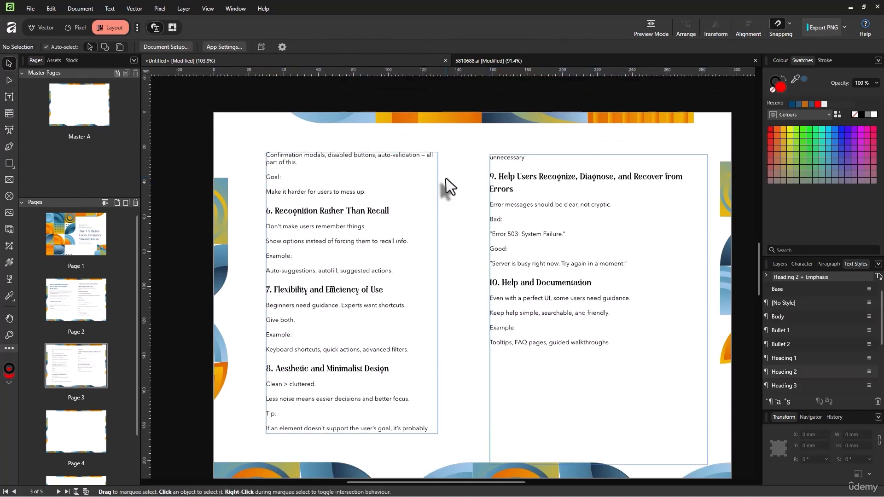
click(434, 208)
scroll(453, 214, up, 2)
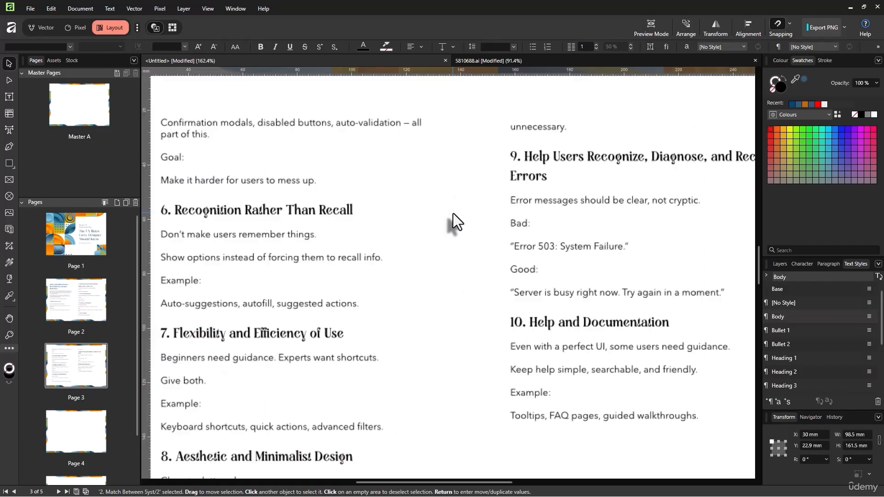
scroll(453, 213, down, 2)
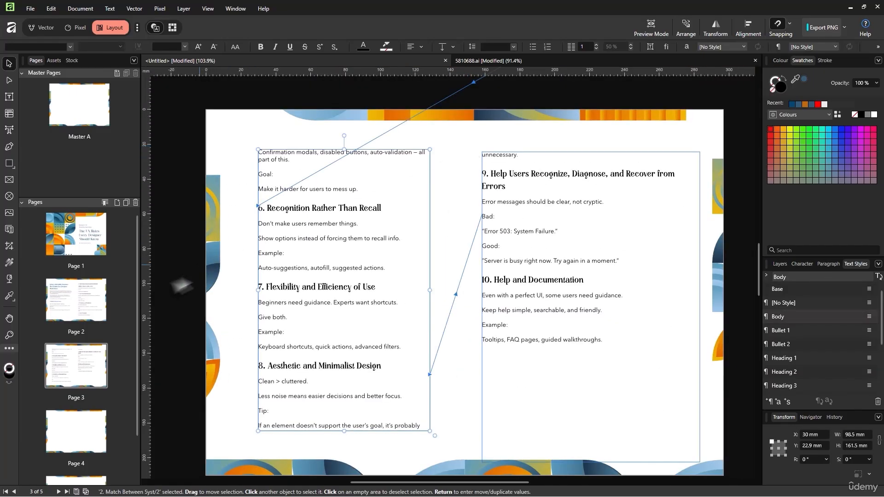
drag(146, 295, 467, 304)
Step: Review how the text columns and headings break across pages 2 and 3
scroll(458, 308, up, 10)
scroll(465, 297, down, 10)
scroll(463, 291, up, 3)
double_click(392, 231)
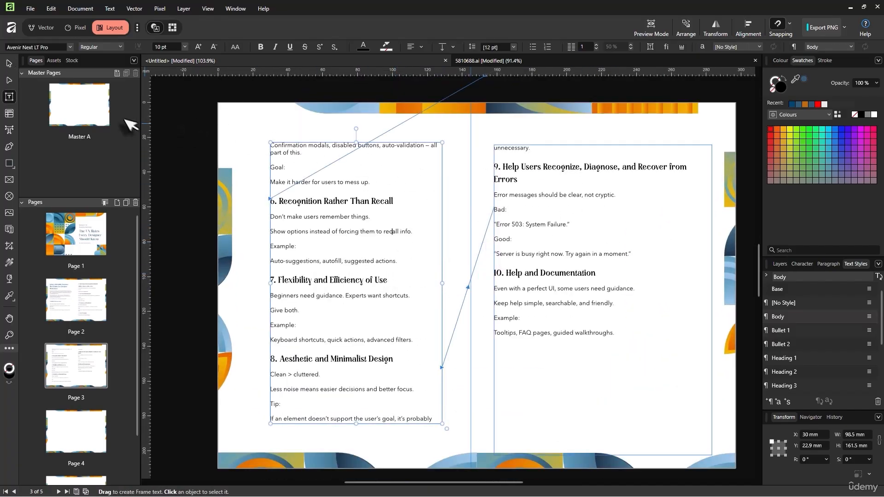
click(9, 63)
scroll(548, 184, up, 2)
click(560, 153)
key(w)
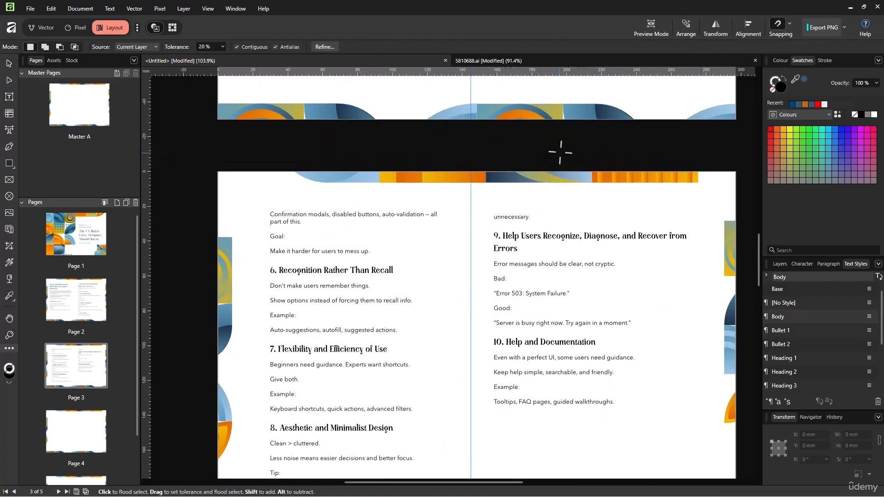
scroll(560, 152, up, 5)
key(w)
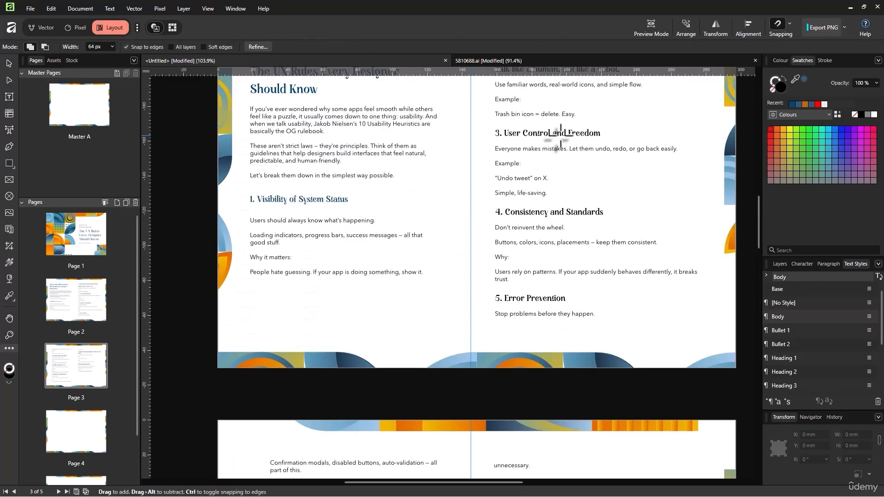
scroll(570, 155, up, 1)
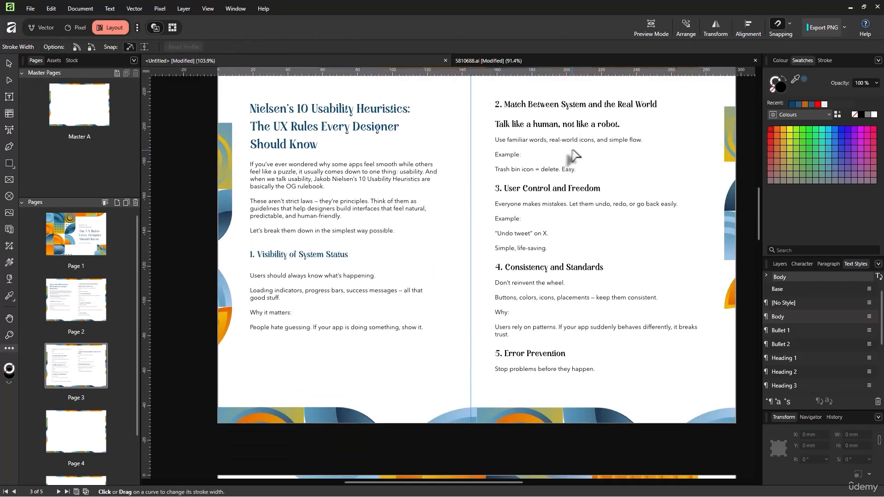
click(515, 162)
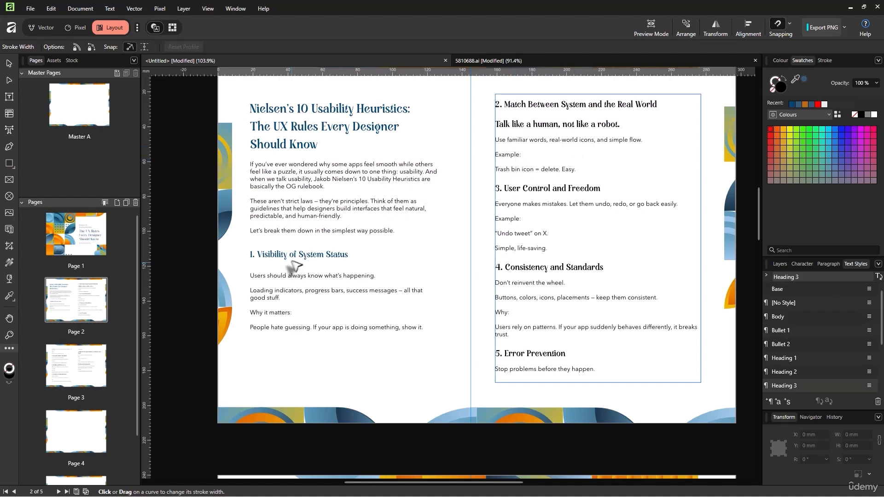
scroll(571, 302, down, 1)
scroll(563, 317, down, 1)
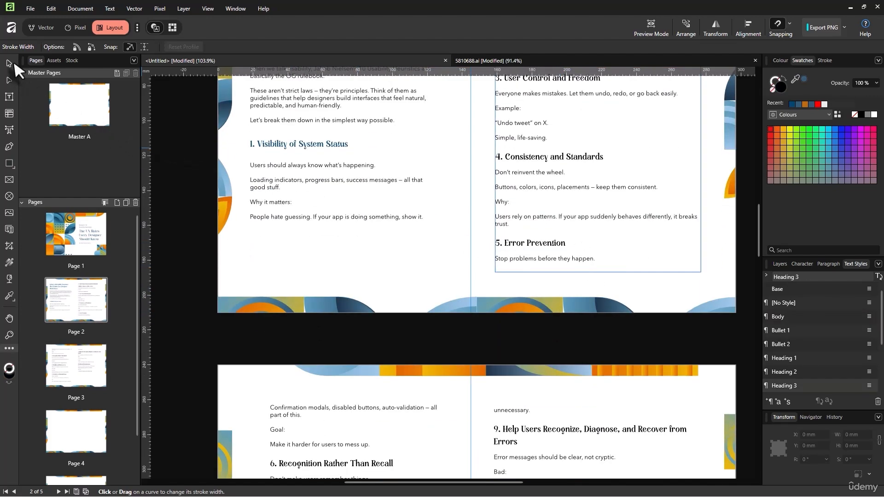
Step: Shorten page 2's right-column text frame from its lower edge so section 5 flows onto page 3
click(9, 63)
drag(596, 275, 602, 236)
click(575, 269)
scroll(456, 249, down, 2)
scroll(453, 246, down, 4)
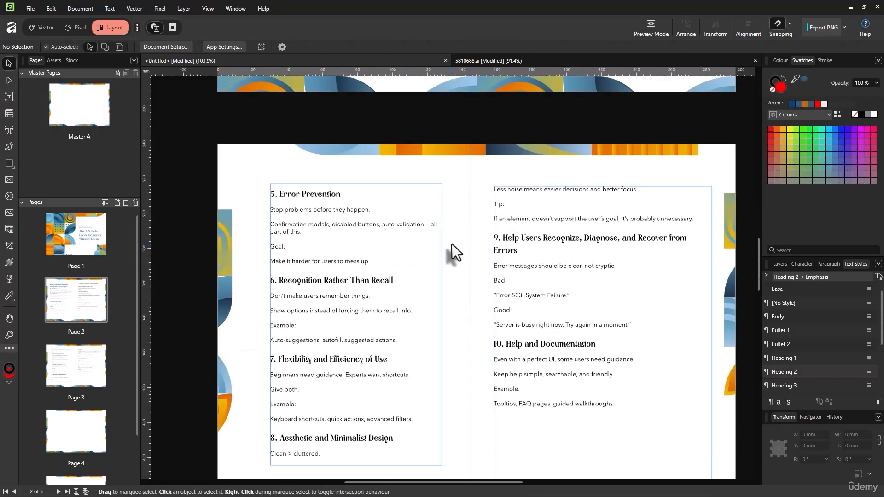
Step: Shorten page 3's left-column text frame from its lower edge so the section 8 heading flows into the right column
scroll(453, 247, up, 1)
click(413, 299)
drag(354, 424, 355, 393)
click(566, 373)
scroll(537, 378, down, 2)
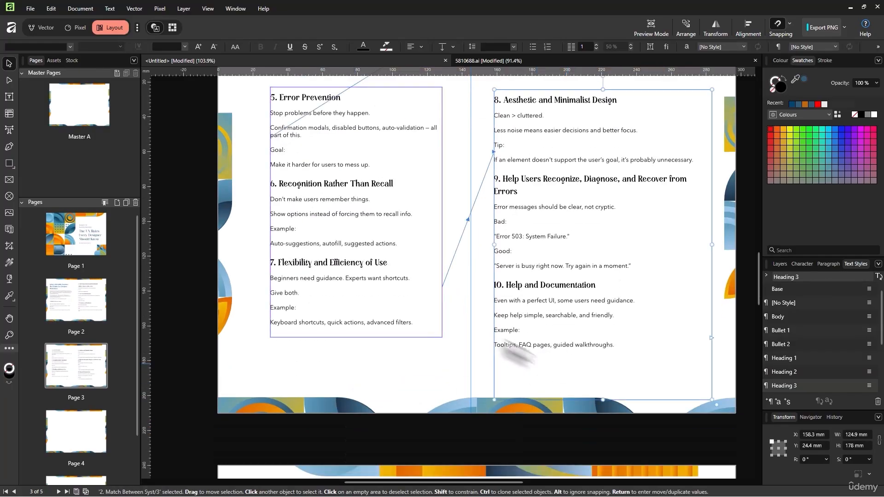
click(482, 337)
Step: Select all the text frames on page 2 and move them down together by about 7 mm
key(w)
scroll(484, 335, up, 2)
scroll(484, 328, up, 10)
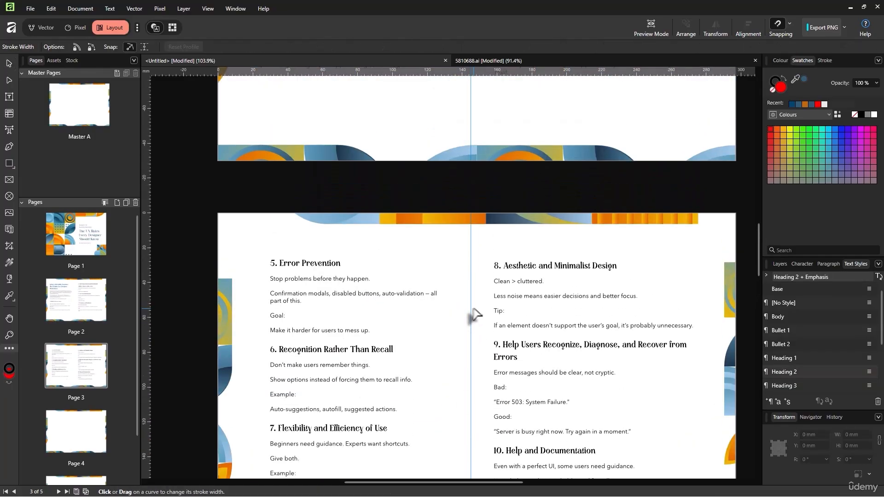
scroll(475, 316, down, 2)
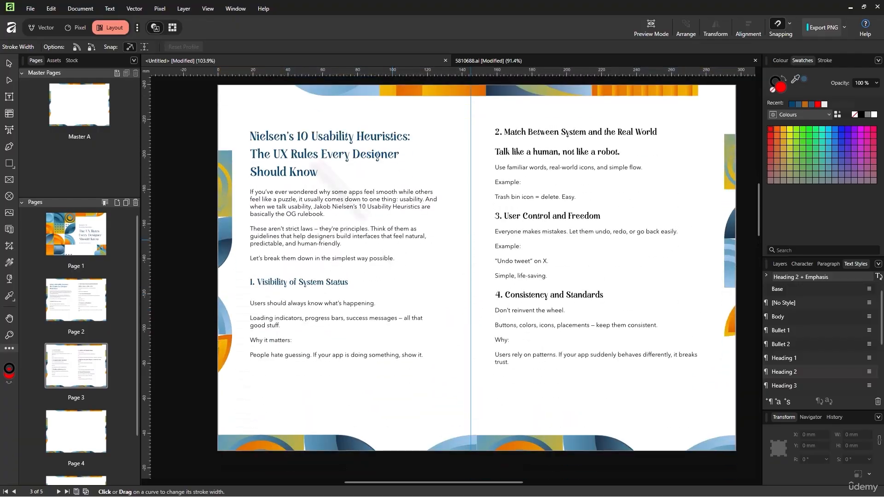
drag(280, 121, 664, 398)
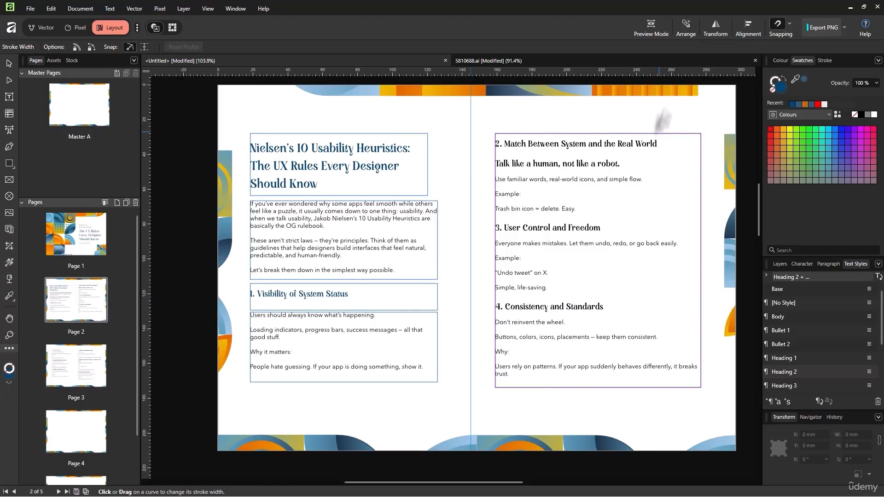
click(658, 130)
Step: Move both text frames on page 3 down slightly to balance the columns within the mosaic border
scroll(448, 209, down, 1)
scroll(449, 215, down, 8)
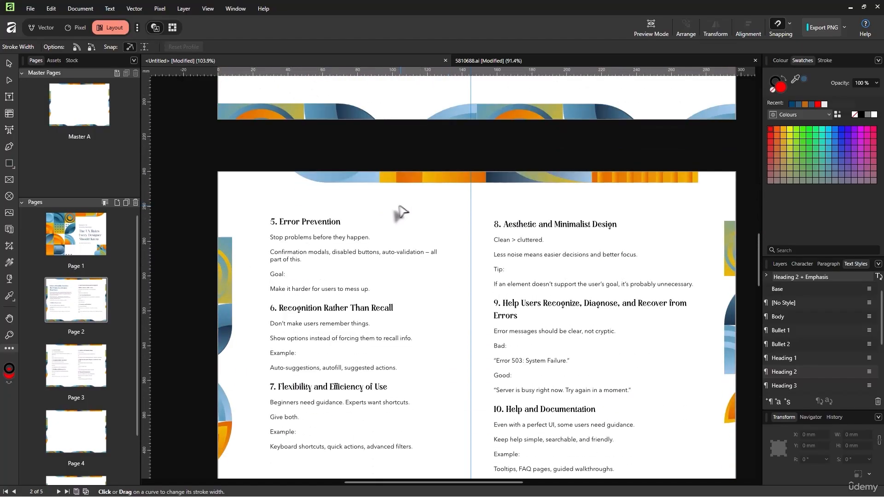
scroll(670, 400, down, 2)
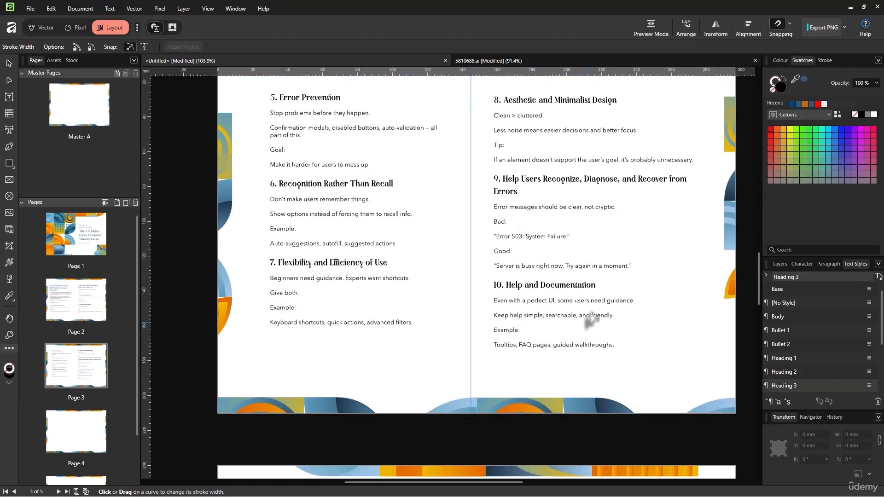
click(449, 368)
click(515, 186)
scroll(446, 168, up, 2)
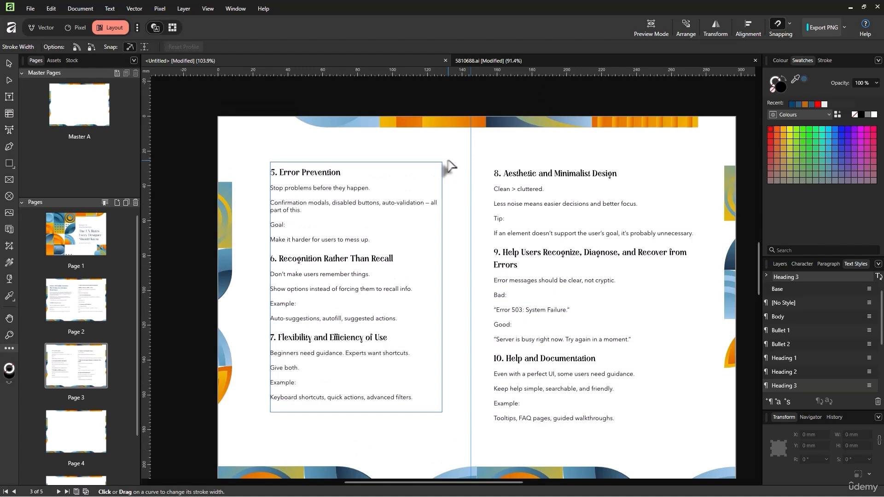
scroll(535, 158, up, 10)
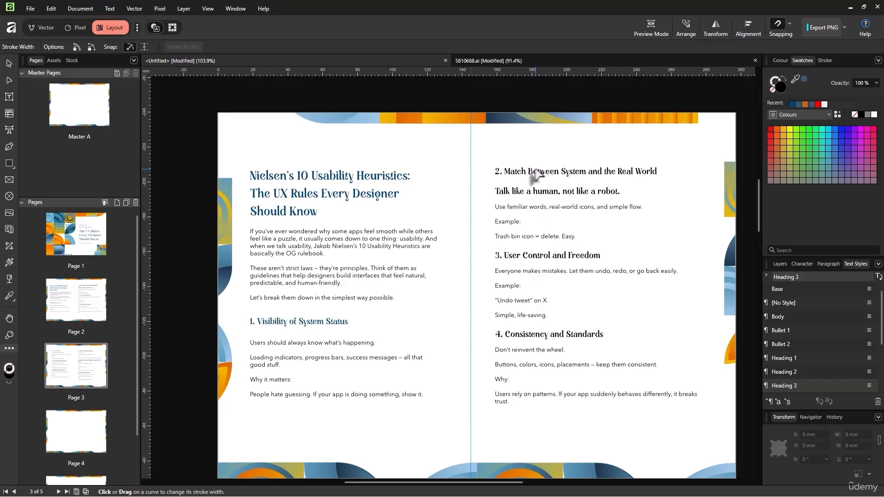
scroll(555, 242, down, 1)
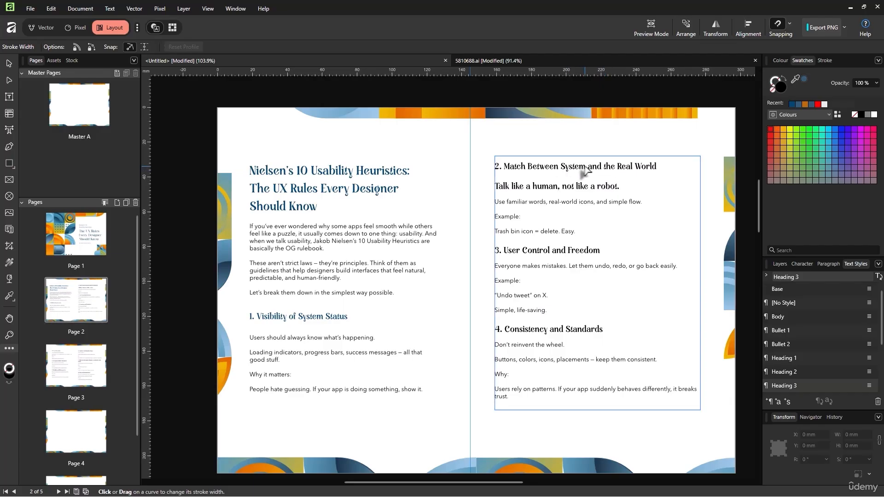
click(594, 142)
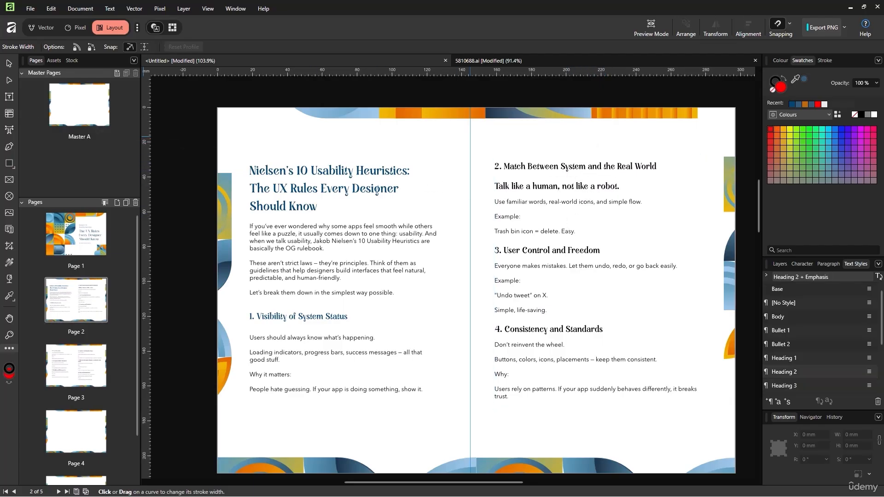
Step: Select the two section 2 heading lines on page 2 and reduce the Heading 3 style's percentage leading to about 12.7 pt
click(9, 63)
triple_click(588, 187)
drag(654, 193, 449, 159)
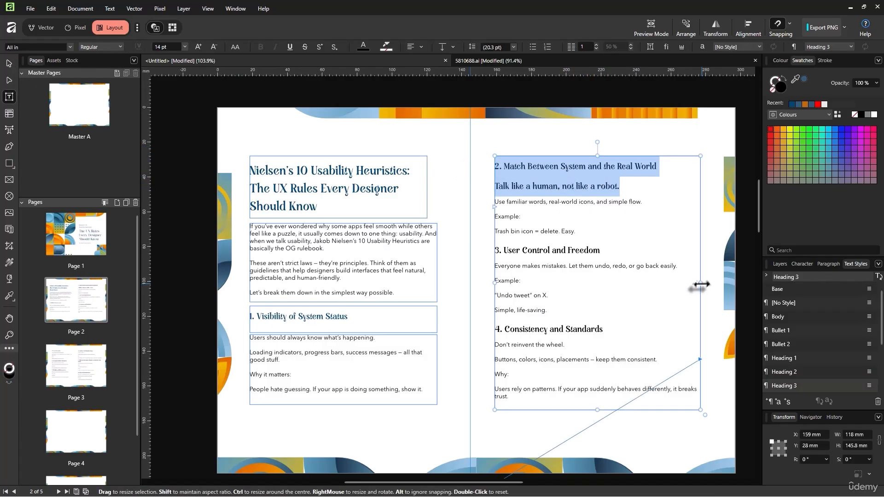
double_click(799, 385)
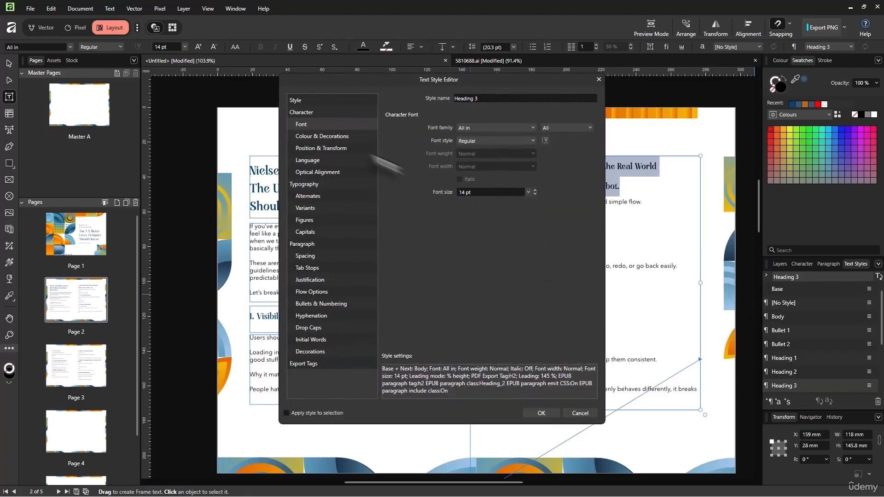
click(306, 256)
click(562, 153)
drag(523, 84, 402, 92)
scroll(437, 156, down, 4)
scroll(438, 155, down, 20)
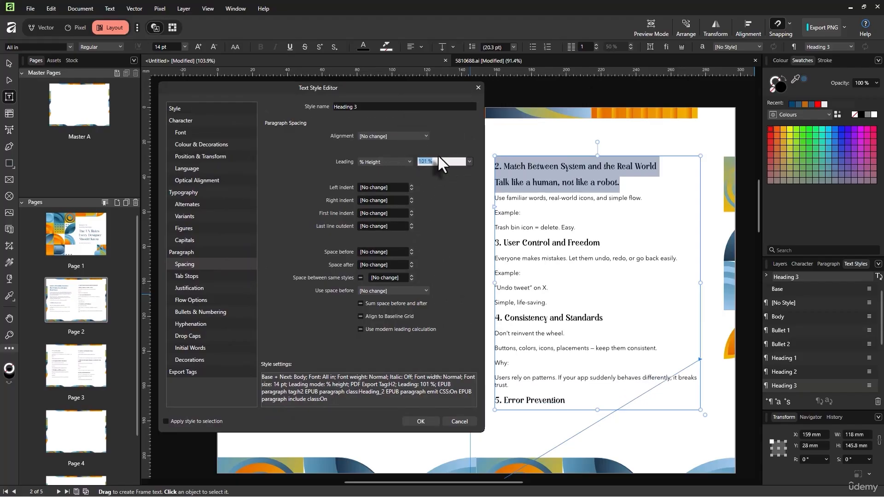
click(415, 422)
Step: Shorten page 2's right-column text frame to about 137.9 mm high so the section 5 heading moves to page 3
scroll(530, 269, down, 2)
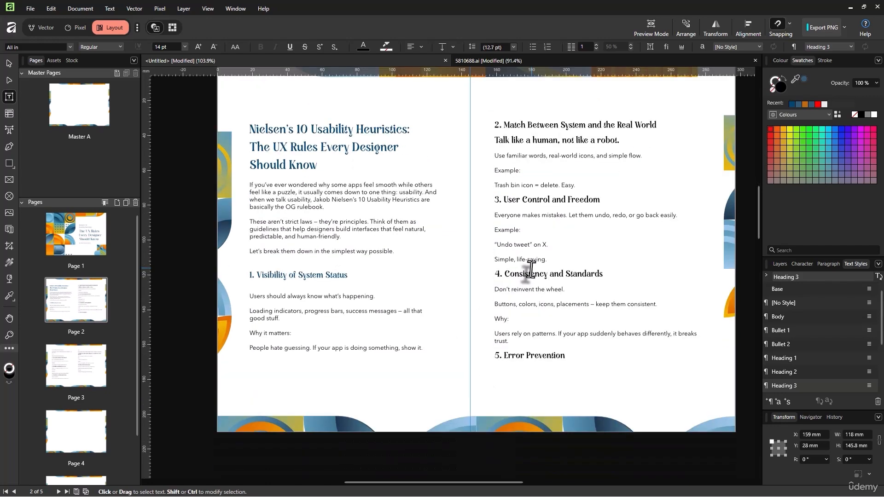
click(8, 63)
drag(597, 371, 597, 357)
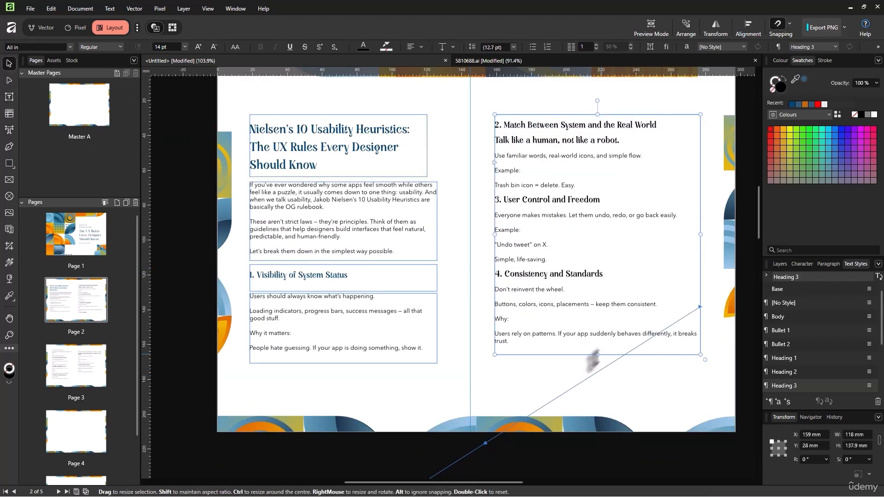
Step: Shorten page 3's left-column text frame from its lower edge so the section 8 heading starts the right column
scroll(512, 343, down, 6)
scroll(441, 354, down, 2)
click(429, 323)
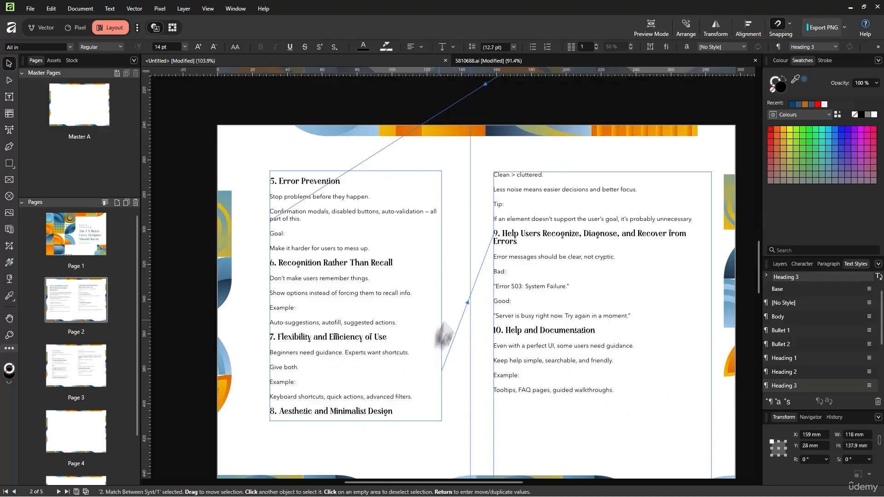
drag(355, 421, 350, 405)
click(449, 390)
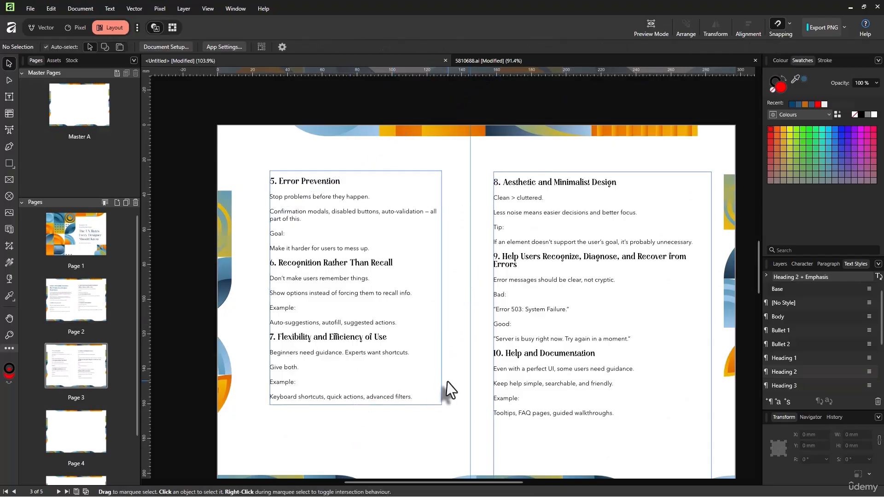
Step: Colour the two section 2 heading lines on page 2 dark blue to match the section 1 heading
scroll(459, 289, up, 10)
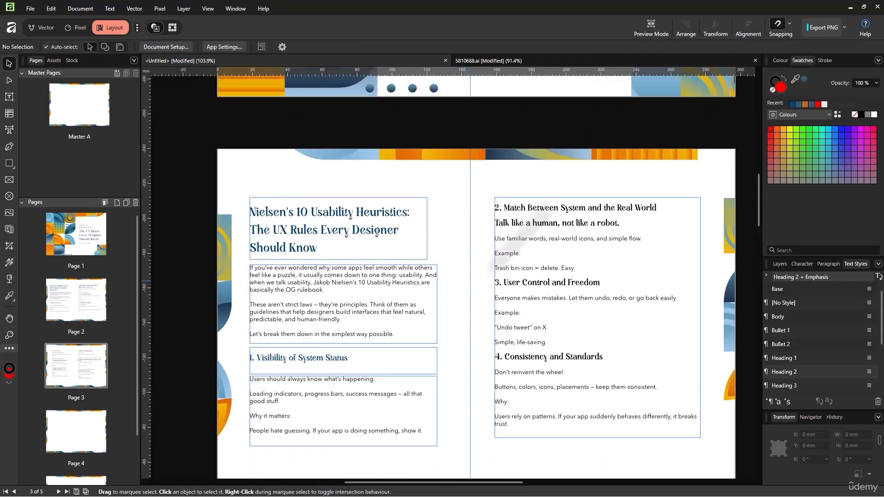
scroll(528, 253, down, 1)
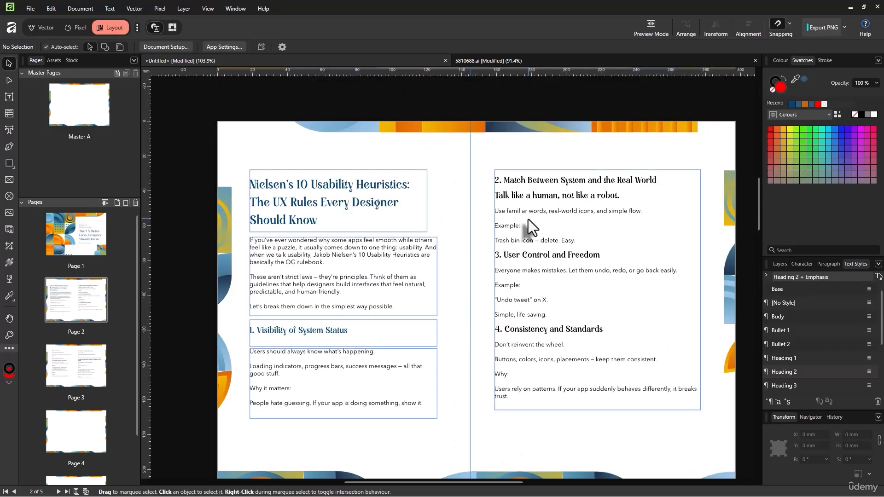
triple_click(581, 195)
drag(621, 195, 526, 162)
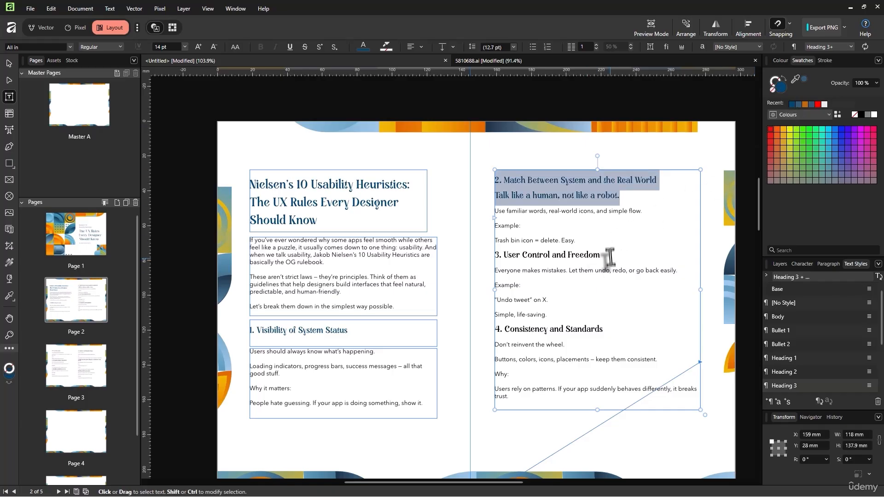
Step: Colour headings 3 and 4 on the page 2 spread with the recent dark blue swatch
drag(600, 256, 488, 255)
click(792, 105)
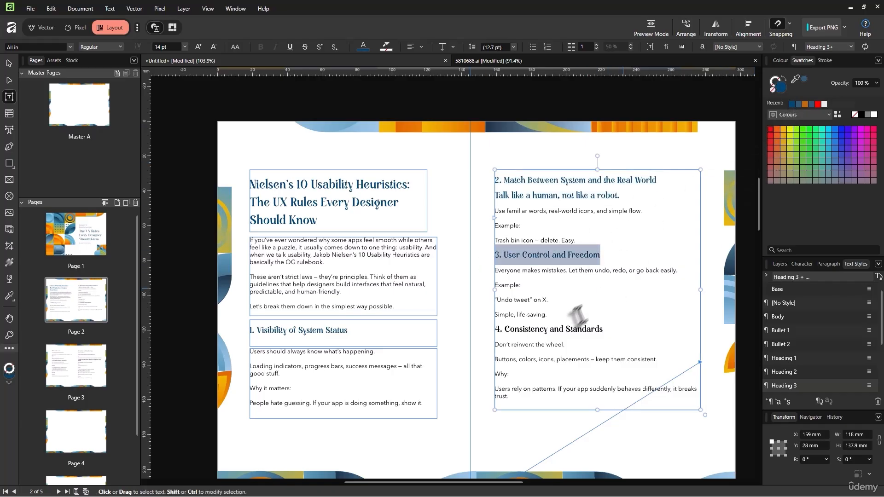
triple_click(572, 332)
click(792, 105)
Step: Apply the same dark blue to headings 5, 6 and 7 in the first column of page 3
scroll(474, 296, down, 6)
click(340, 292)
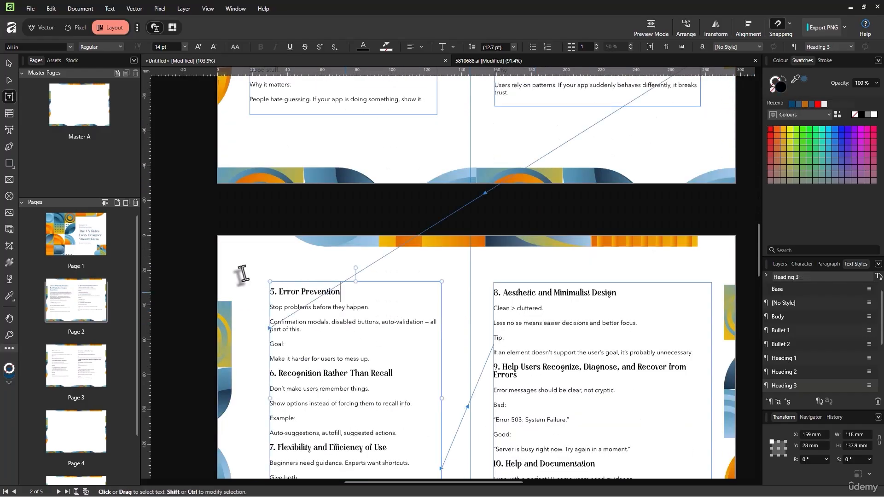
drag(340, 291, 252, 275)
click(792, 105)
scroll(368, 288, down, 3)
triple_click(331, 292)
click(791, 105)
scroll(331, 350, down, 3)
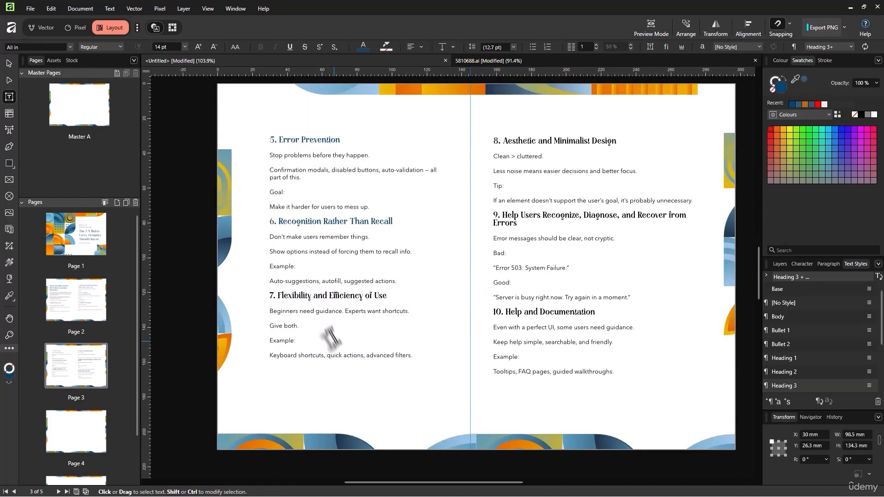
triple_click(322, 295)
click(792, 105)
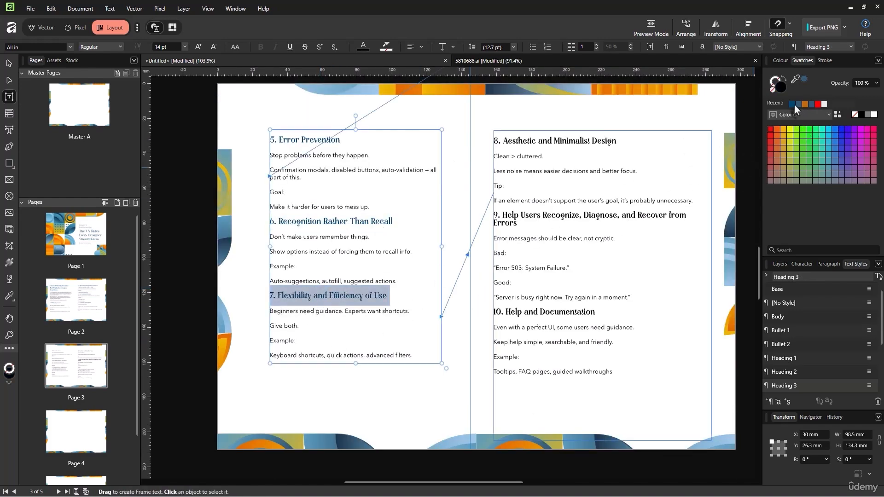
Step: Apply dark blue to headings 8, 9 and 10 in the second column of page 3
triple_click(548, 140)
click(792, 105)
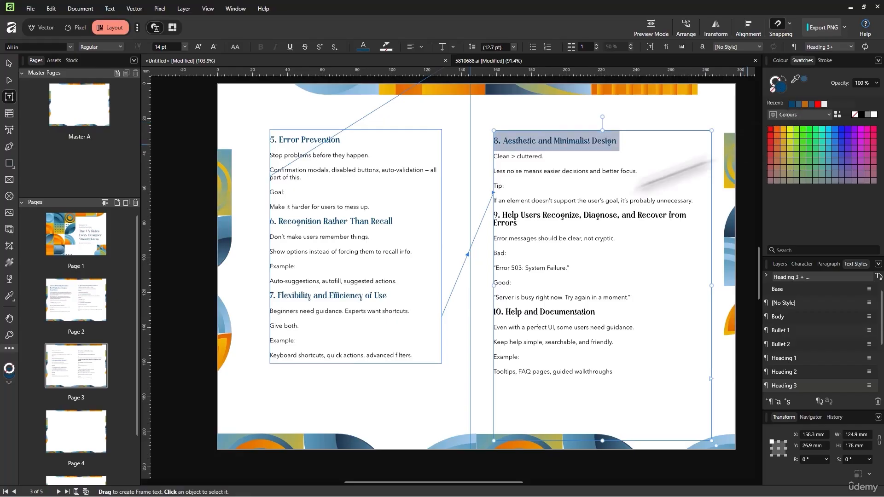
triple_click(561, 214)
click(791, 102)
triple_click(511, 311)
click(792, 102)
click(591, 228)
scroll(592, 229, up, 4)
scroll(591, 229, down, 3)
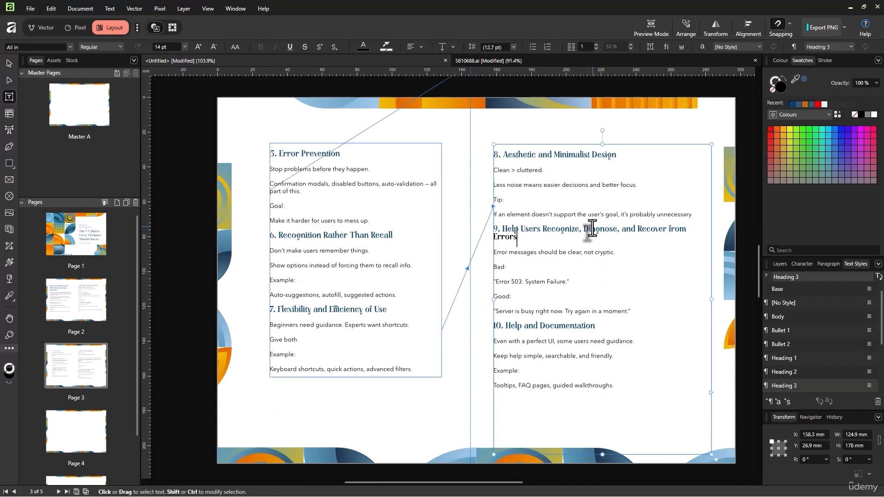
scroll(591, 229, up, 1)
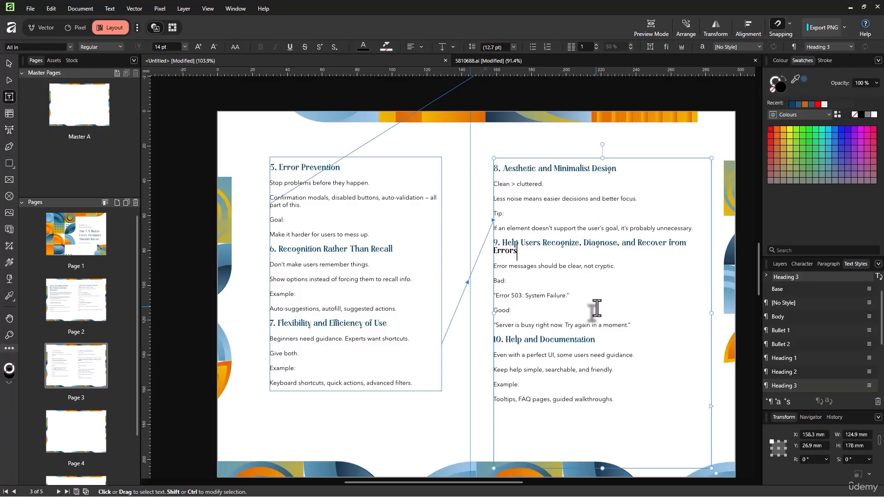
Step: Make the labels "Example", "Bad", "Good" and "Tip" bold in the second column of page 3
triple_click(504, 383)
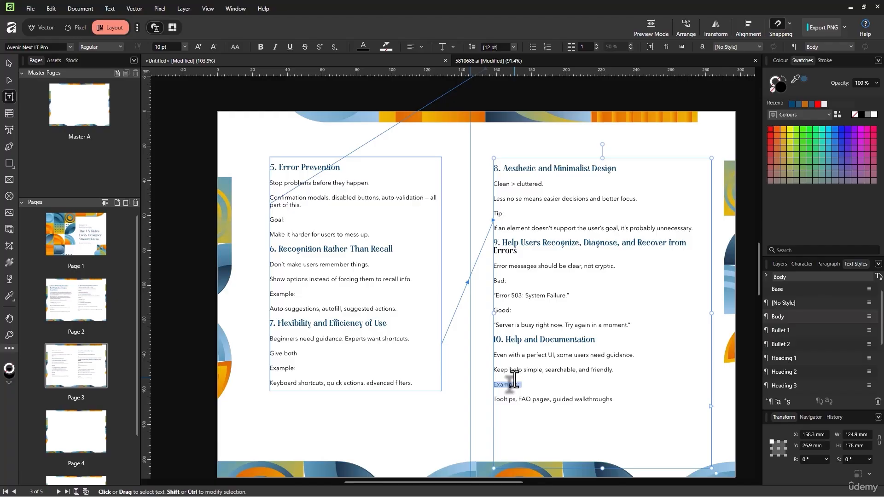
key(ctrl+b)
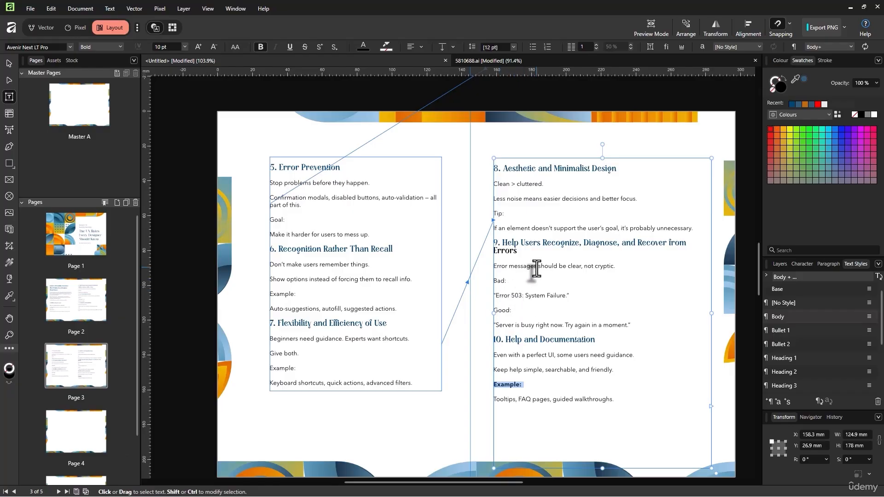
double_click(498, 282)
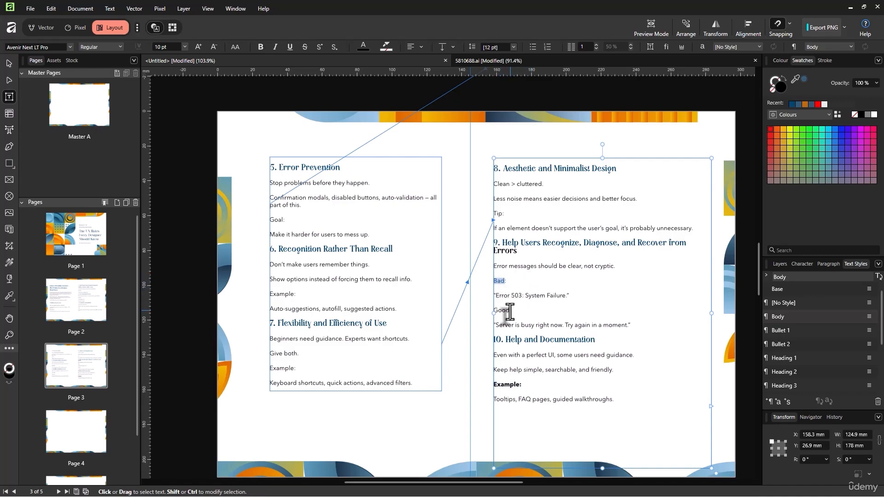
key(ctrl+b)
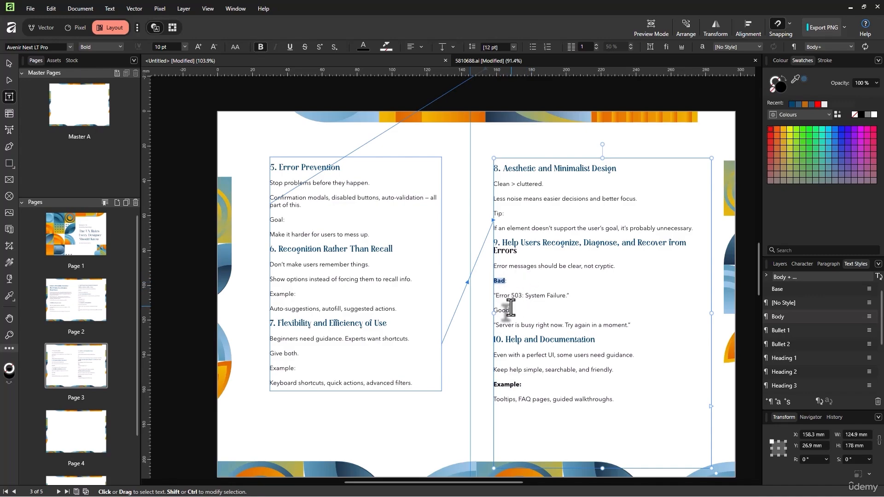
double_click(501, 311)
key(ctrl+b)
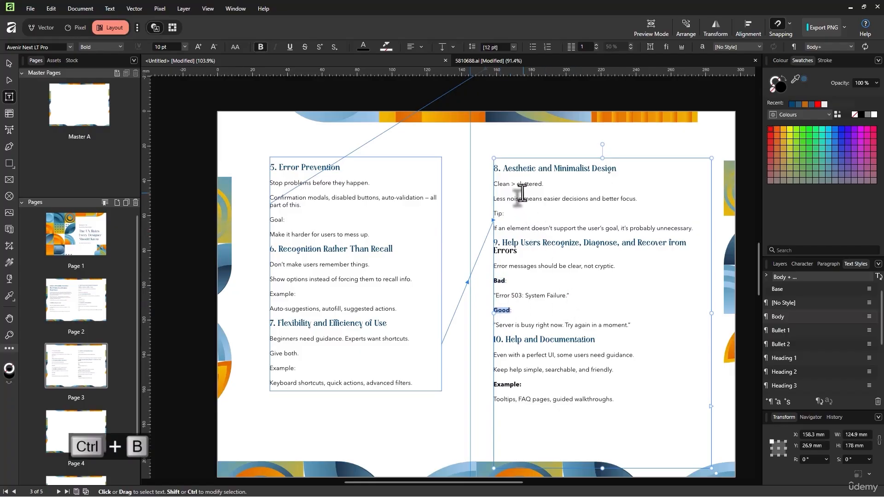
double_click(498, 213)
key(ctrl+b)
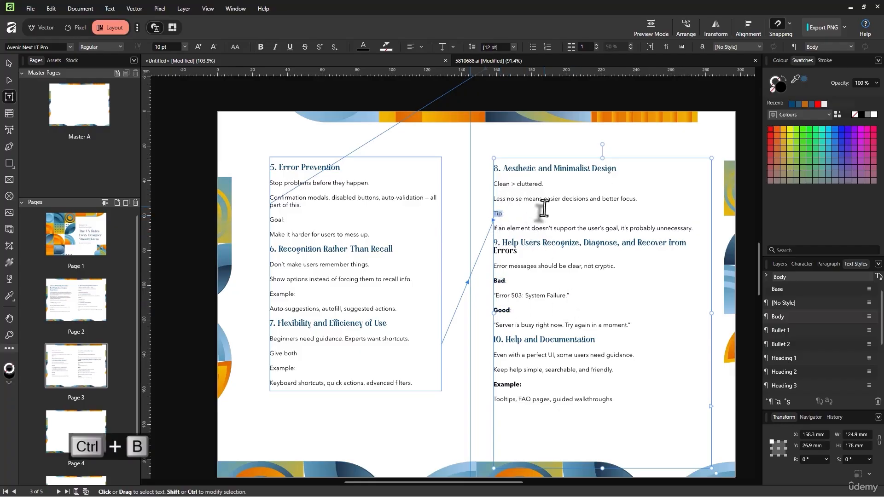
Step: Make the "Example" labels under headings 6 and 7 bold
double_click(282, 294)
key(ctrl+b)
double_click(282, 367)
key(ctrl+b)
Step: Make the "Example" labels under headings 2 and 3 on page 2 bold, removing any stray character from the text
scroll(560, 251, up, 3)
scroll(559, 250, up, 9)
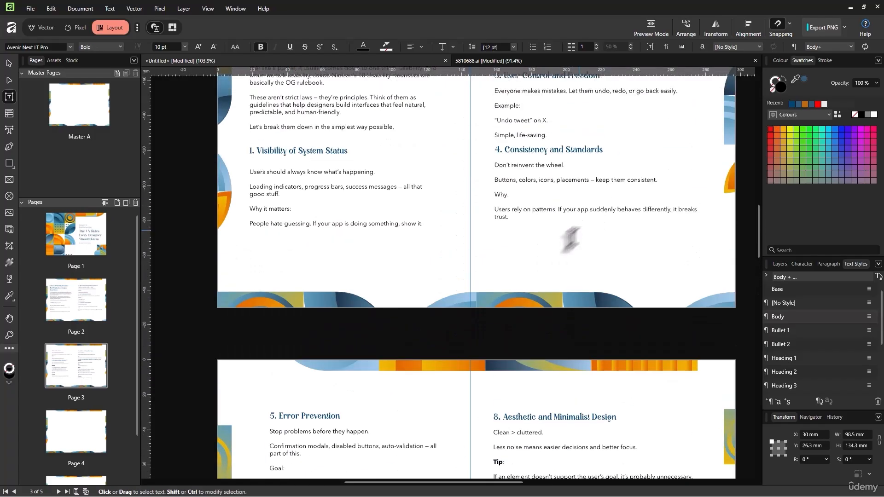
double_click(510, 204)
key(ctrl+b)
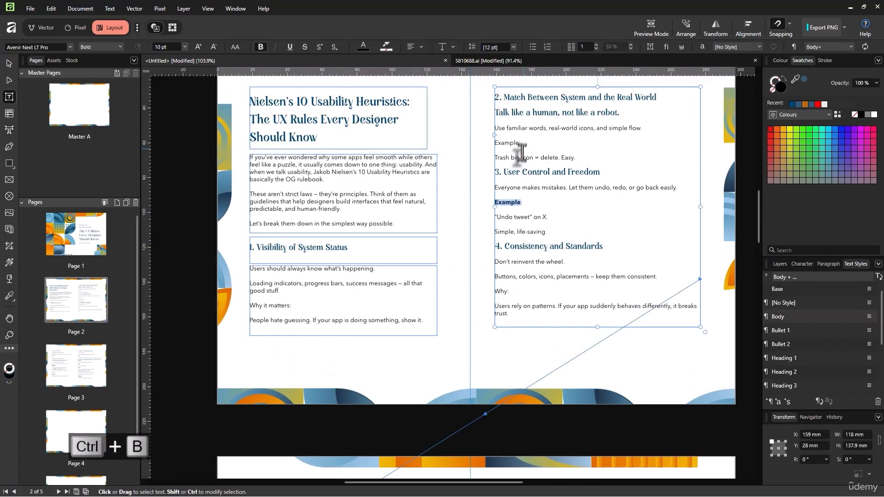
double_click(506, 143)
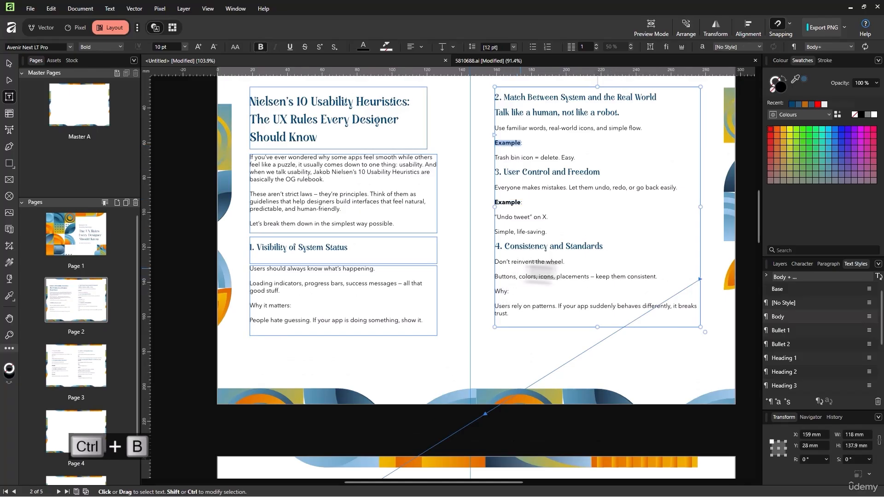
click(516, 262)
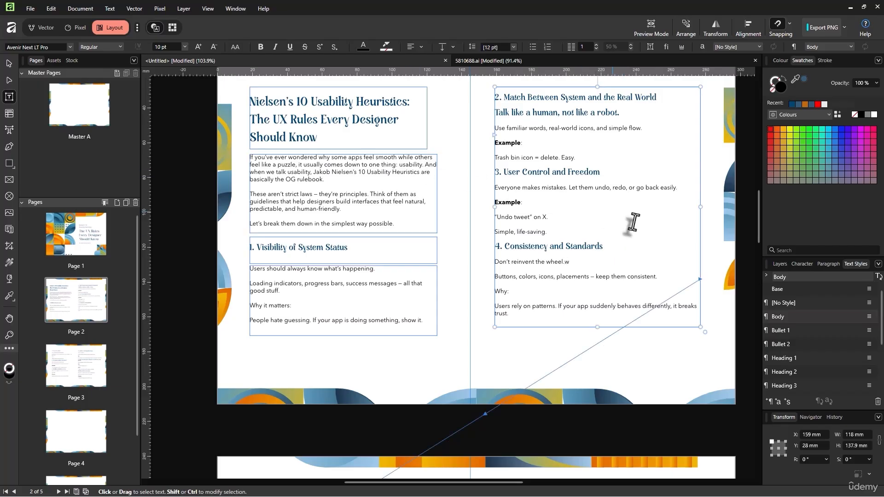
key(BackSpace)
Step: Turn on Preview Mode and deselect the text frame on page 2
click(9, 63)
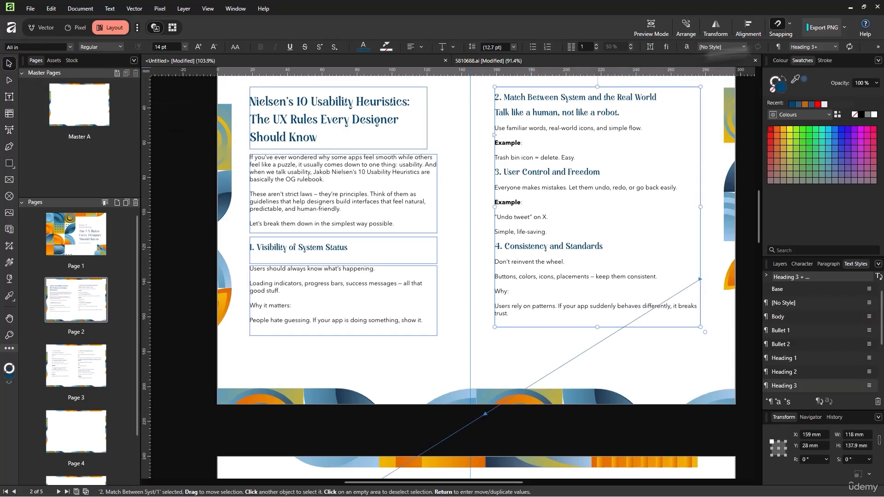
click(647, 24)
scroll(637, 181, up, 3)
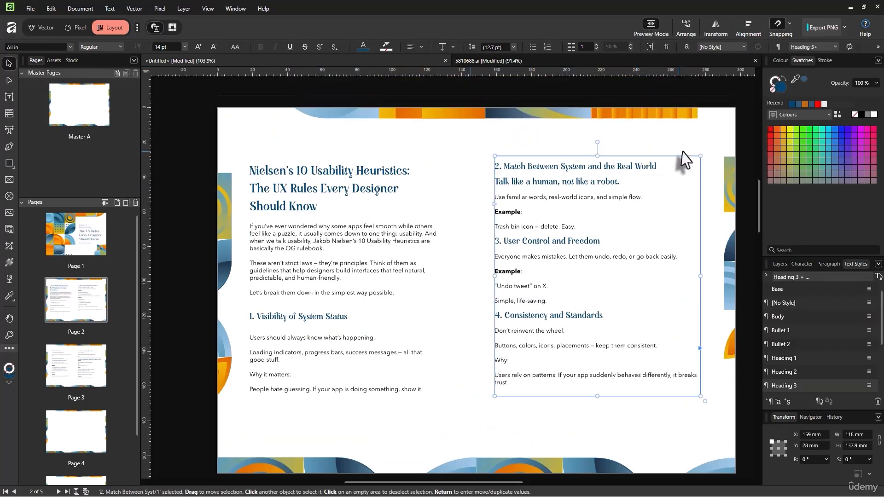
click(662, 94)
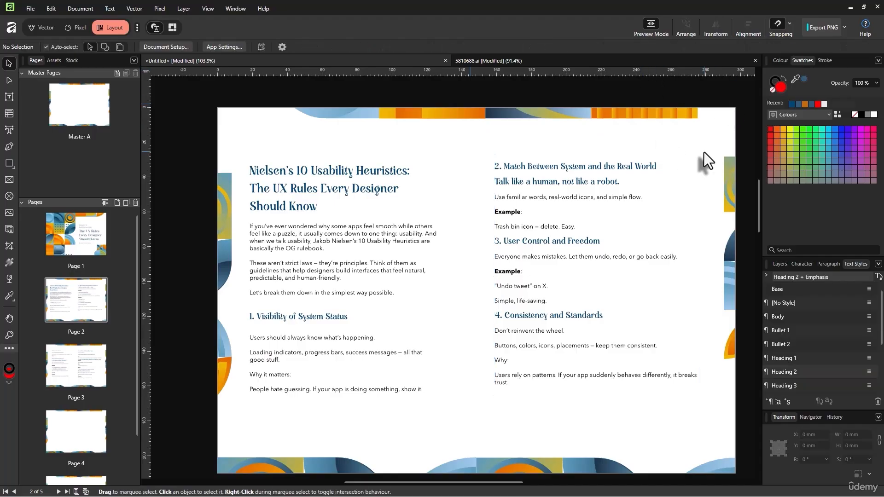
Step: Review the page spreads in preview, checking the heading colours and bold labels
scroll(704, 152, up, 1)
scroll(703, 152, down, 10)
scroll(700, 159, up, 15)
scroll(700, 159, up, 3)
scroll(701, 165, down, 10)
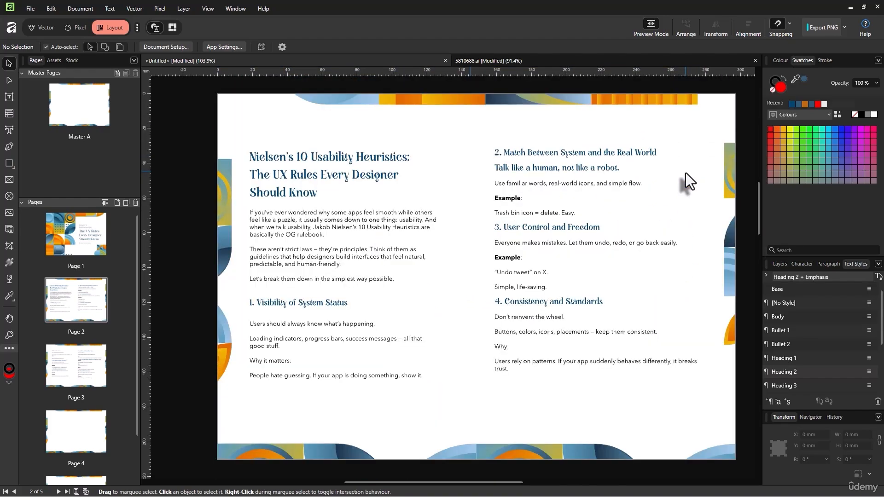
scroll(686, 173, down, 8)
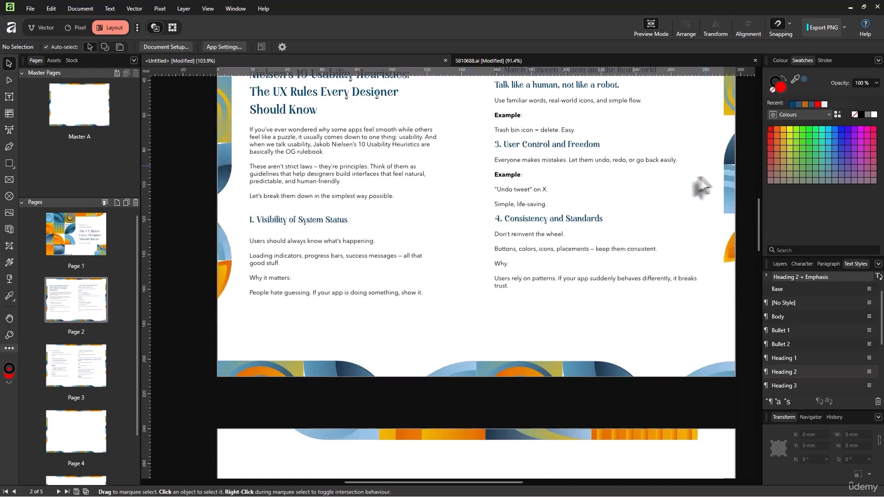
scroll(686, 165, down, 3)
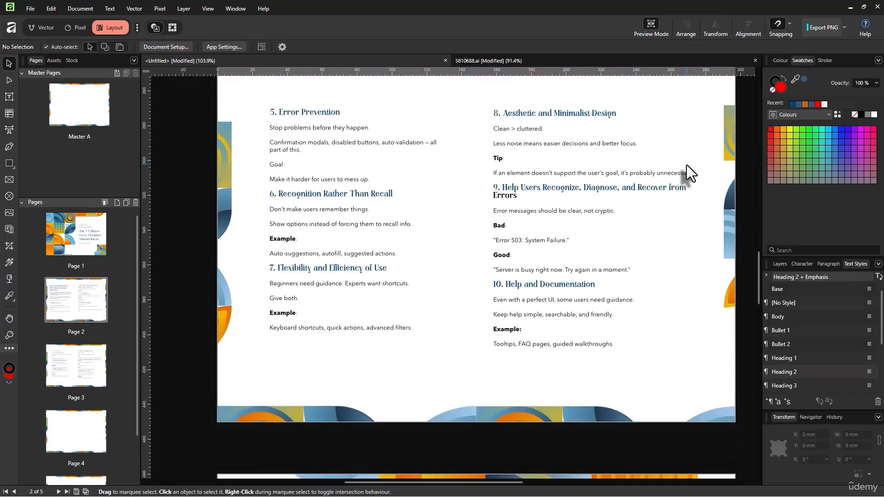
Step: Edit the Heading 3 text style to set its paragraph leading to 141 % height
click(620, 193)
triple_click(619, 193)
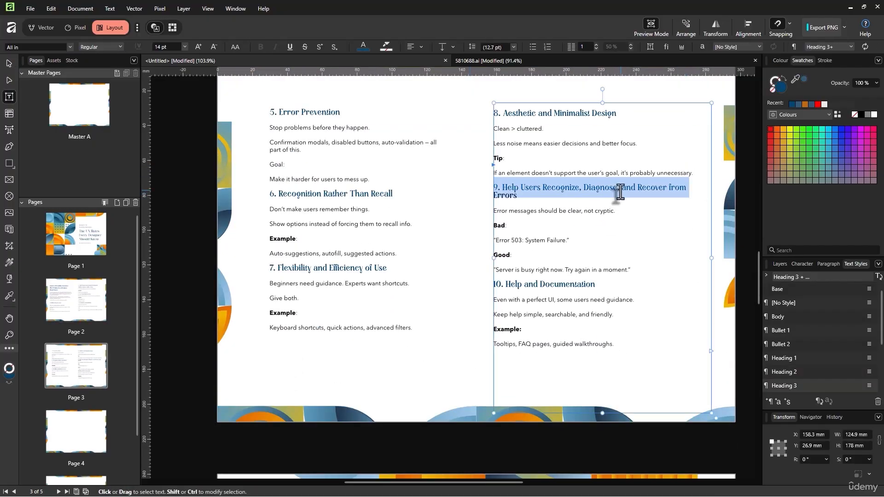
click(545, 191)
scroll(546, 198, up, 3)
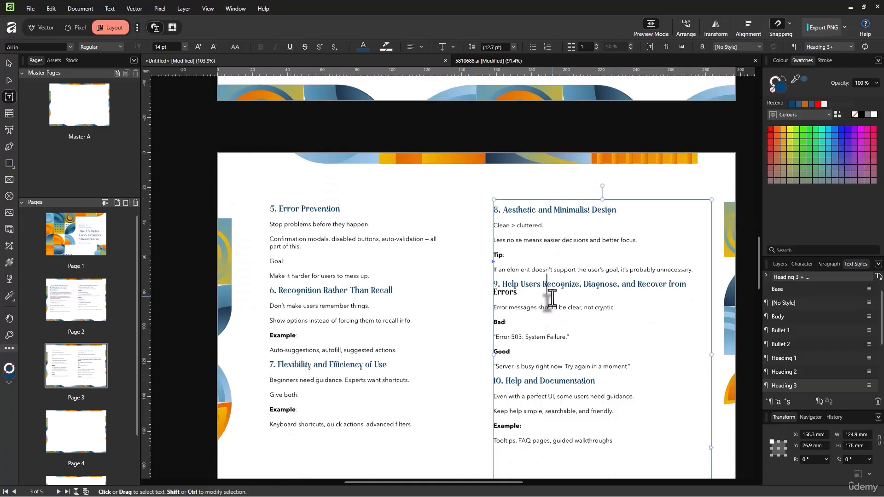
triple_click(551, 297)
double_click(788, 386)
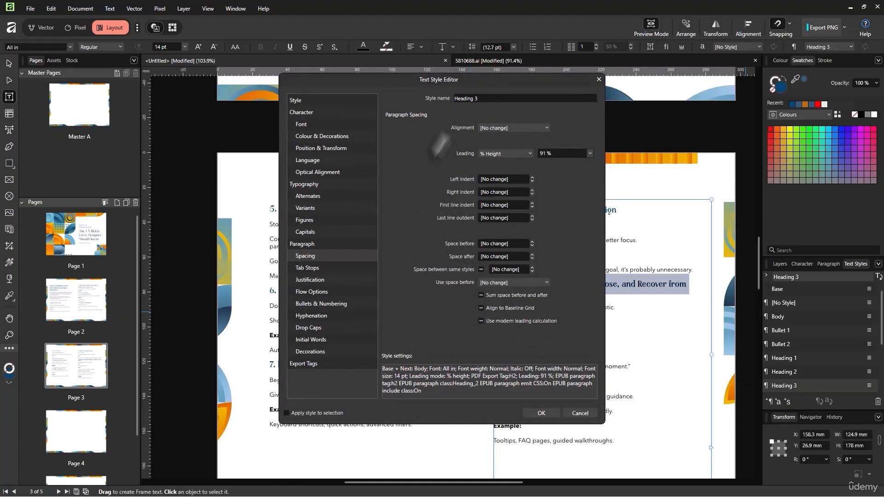
drag(474, 83, 310, 84)
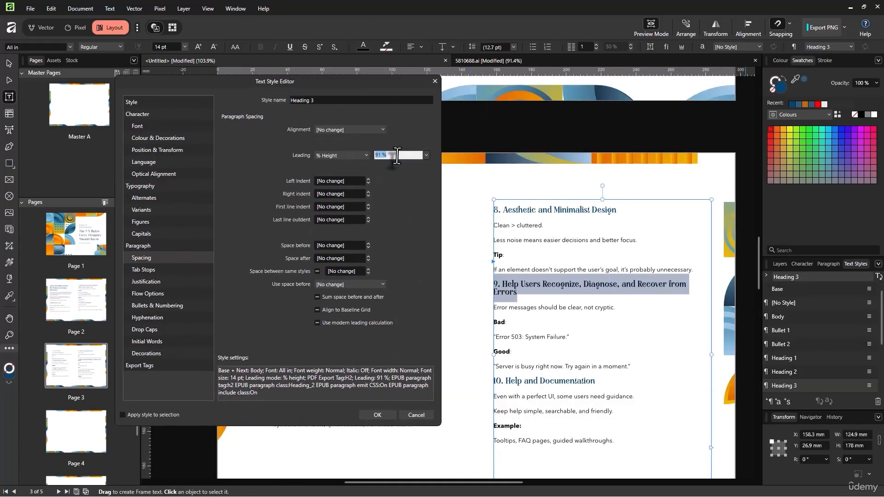
scroll(397, 156, up, 5)
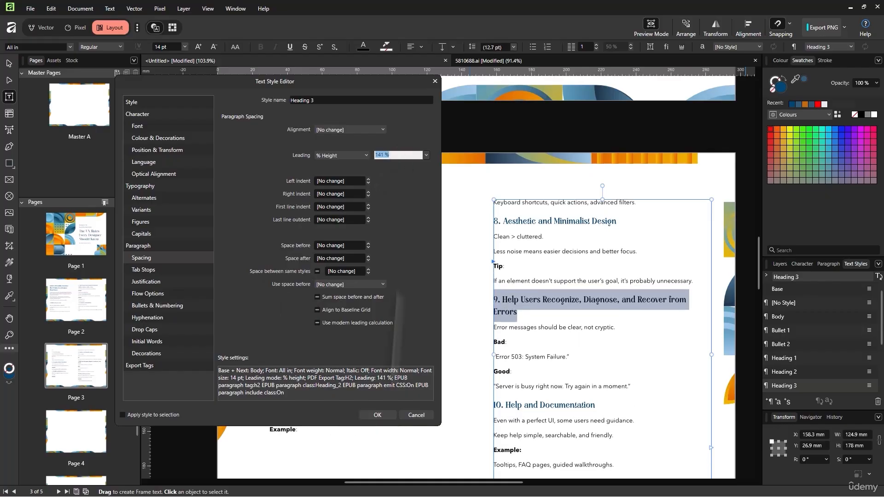
click(377, 414)
Step: Lengthen the linked text frames for headings 2–4 and 5–7 to fit their sections, making the 5–7 frame about 146 mm high
scroll(523, 223, up, 5)
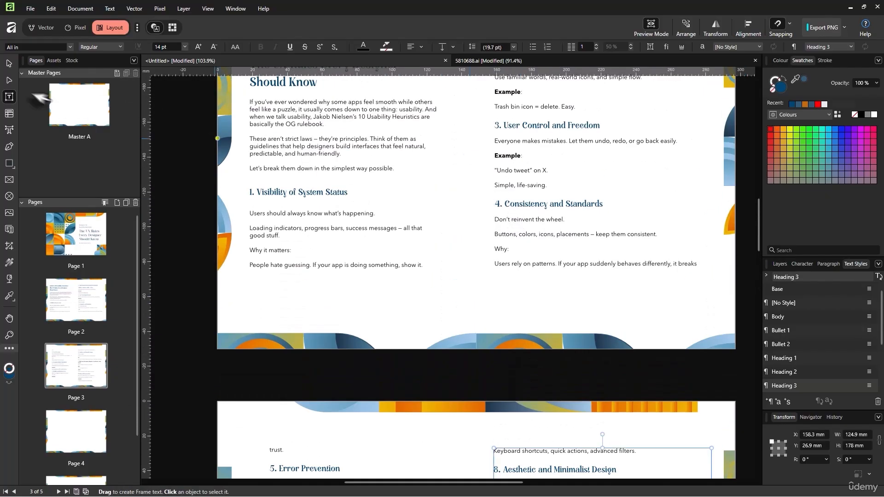
click(9, 66)
scroll(294, 276, down, 3)
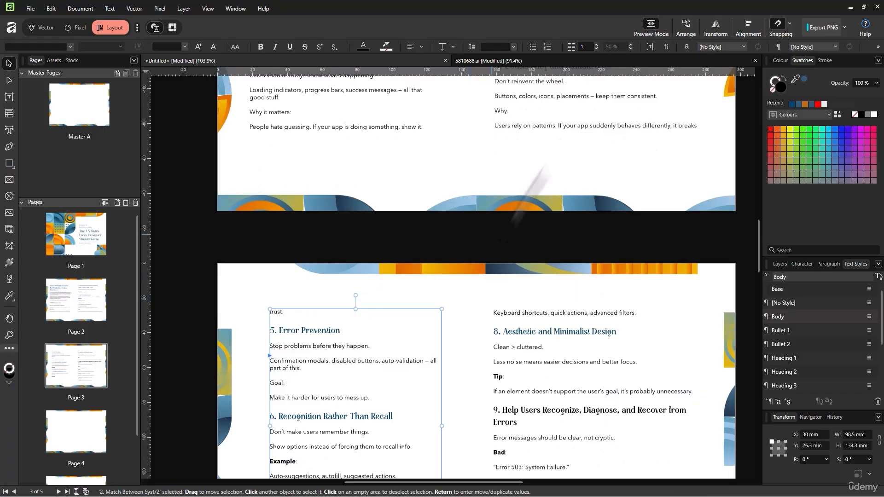
click(561, 125)
scroll(347, 317, down, 3)
click(341, 396)
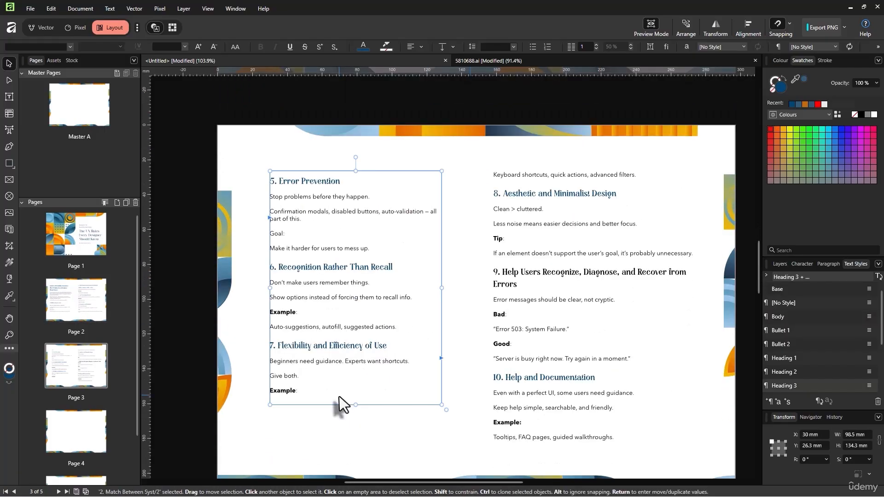
drag(354, 403, 348, 431)
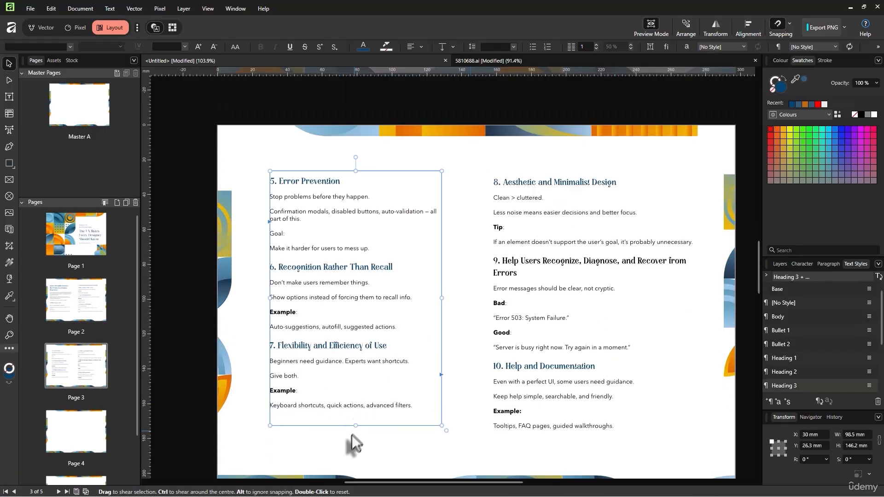
click(400, 437)
Step: Colour the whole two-line heading 9 dark blue and clear the selection
double_click(543, 268)
drag(541, 266, 475, 266)
click(558, 277)
drag(543, 267, 480, 268)
triple_click(542, 276)
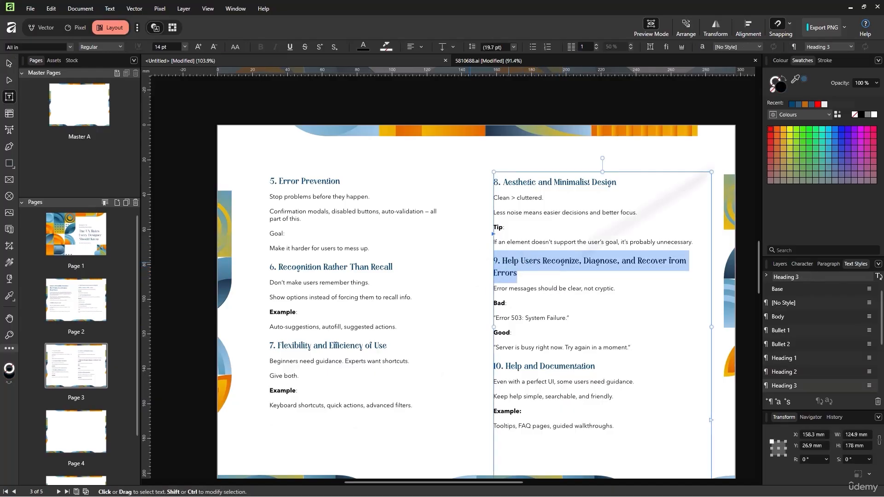
click(792, 105)
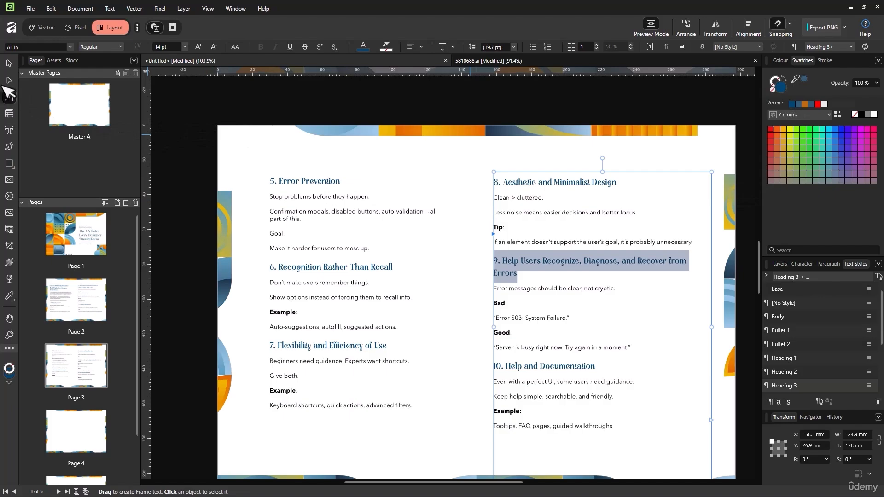
key(Escape)
key(Escape)
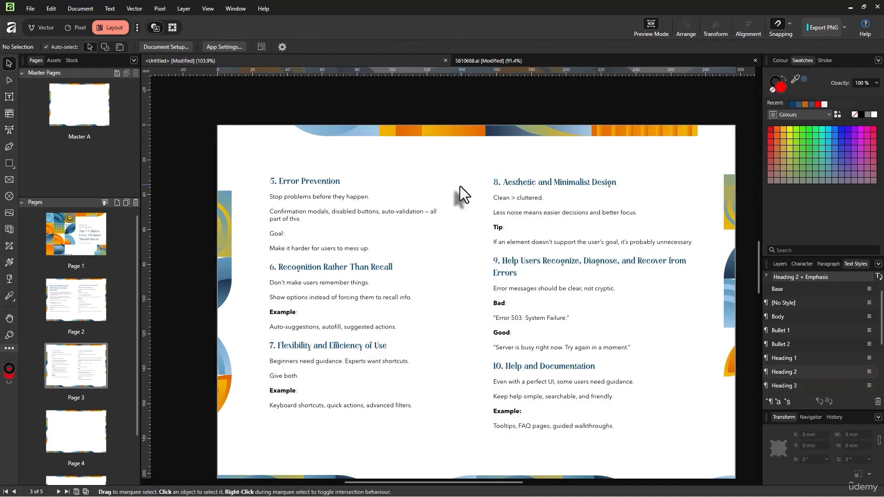
Step: Review the heuristics spreads on pages 2 and 3, checking the heading spacing, bold labels and text frame layout
scroll(460, 185, up, 6)
scroll(459, 186, down, 5)
scroll(458, 188, down, 6)
scroll(458, 189, up, 7)
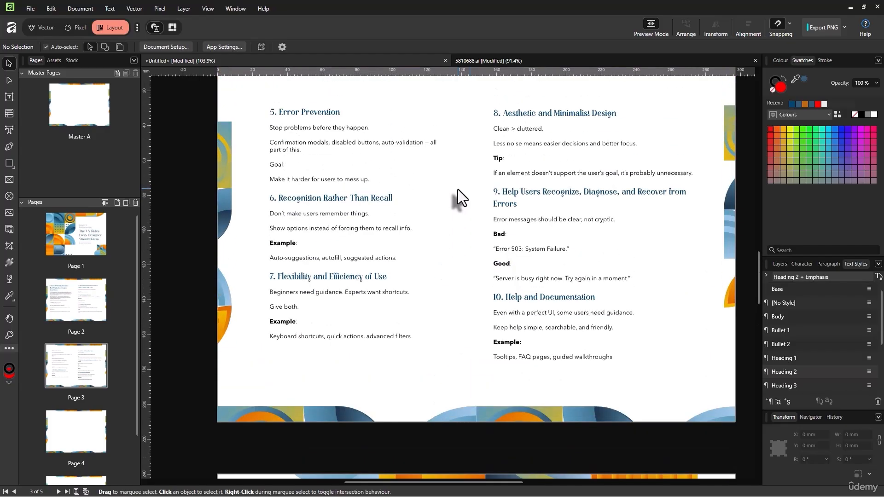
scroll(457, 189, up, 8)
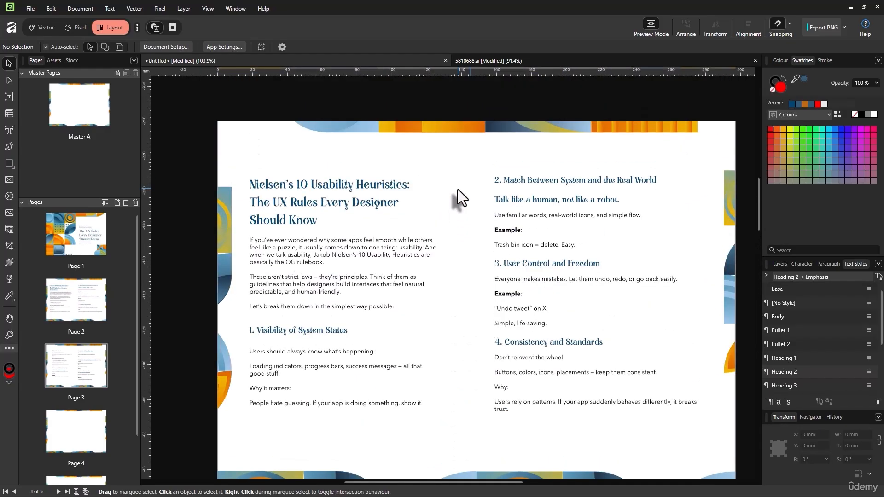
scroll(457, 189, down, 8)
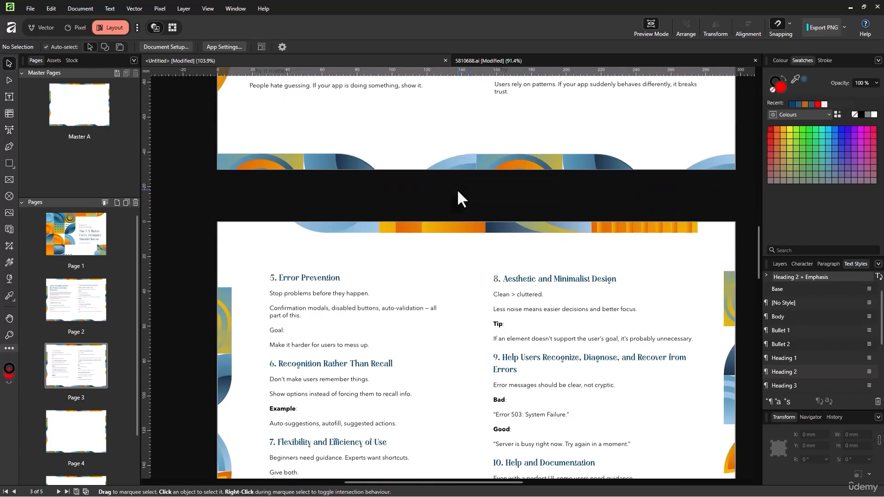
scroll(457, 191, down, 3)
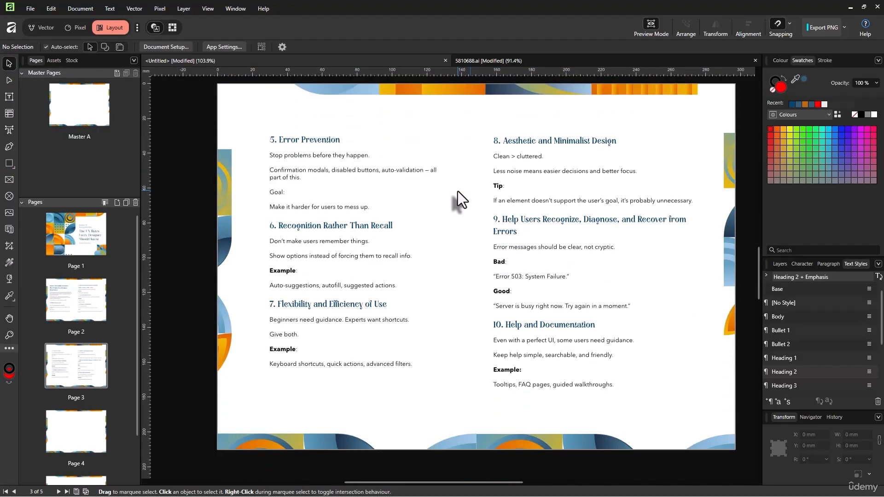
scroll(458, 191, down, 8)
scroll(458, 191, up, 3)
scroll(457, 192, up, 8)
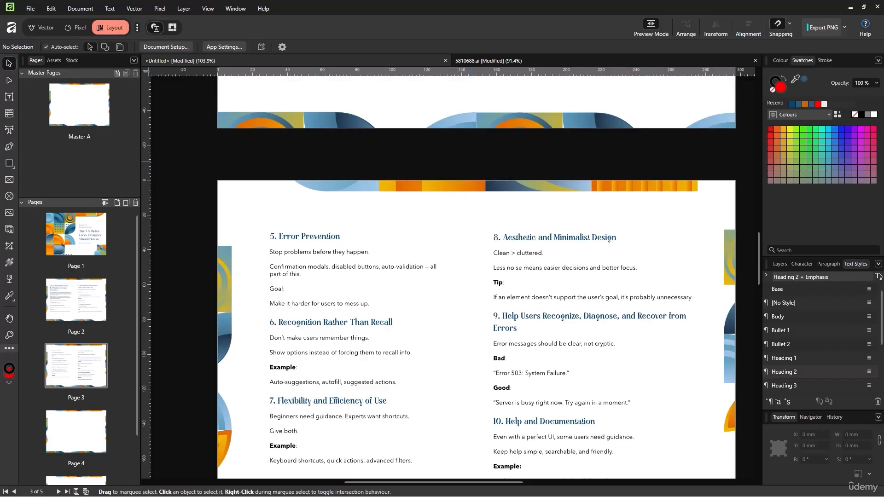
Step: Switch to the Medium article in the browser, copy its title "WCAG Explained: The Basics You Actually Need to Know" and return to Affinity
key(alt+Tab)
scroll(542, 239, up, 15)
scroll(542, 239, up, 5)
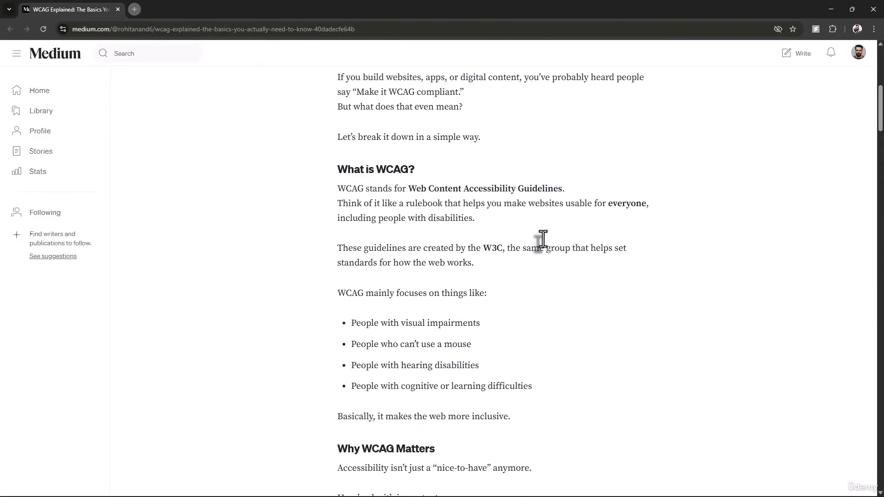
scroll(543, 242, up, 8)
scroll(532, 277, down, 3)
drag(542, 210, 300, 180)
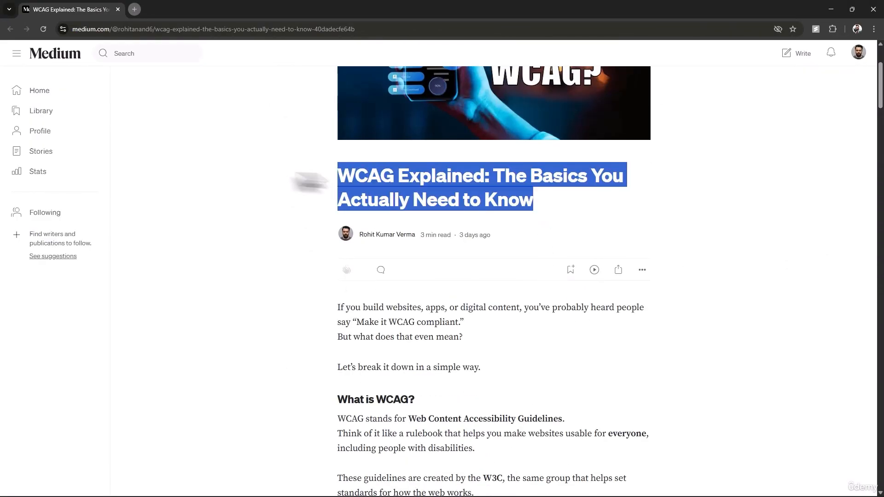
key(ctrl+c)
key(alt+Tab)
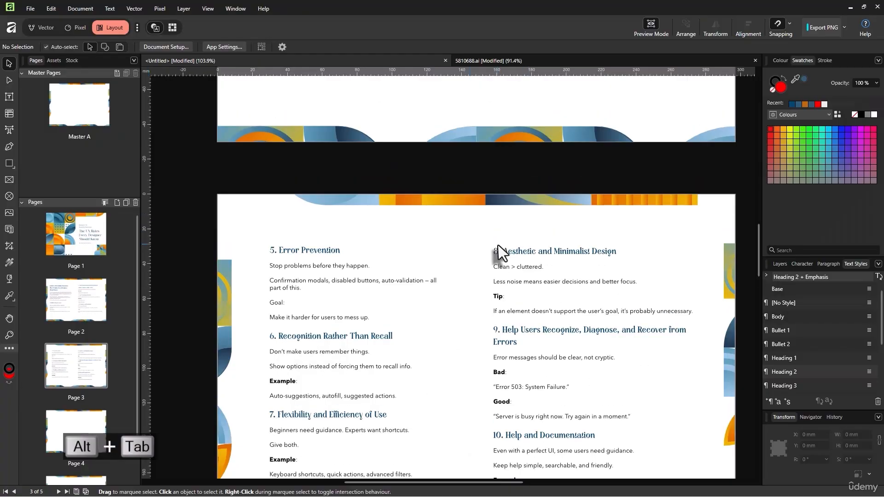
Step: Duplicate the Nielsen's 10 Usability Heuristics title frame and place the copy near the upper left of page 4
scroll(498, 244, up, 8)
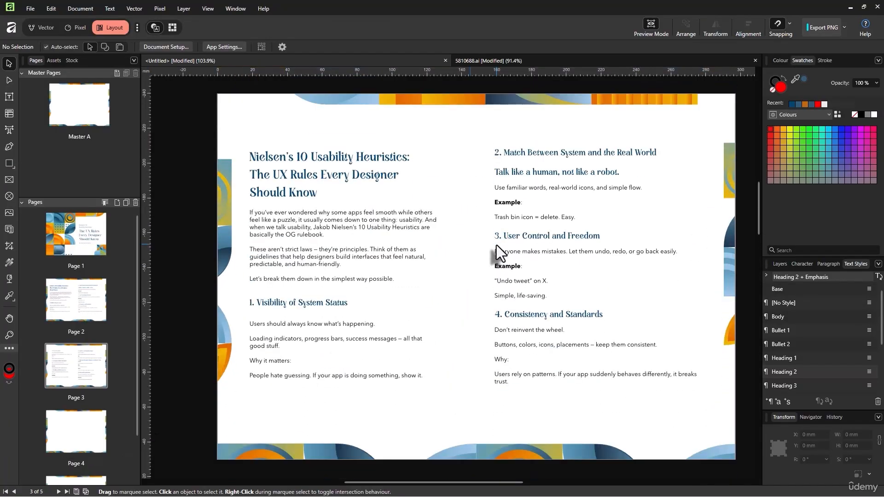
click(414, 203)
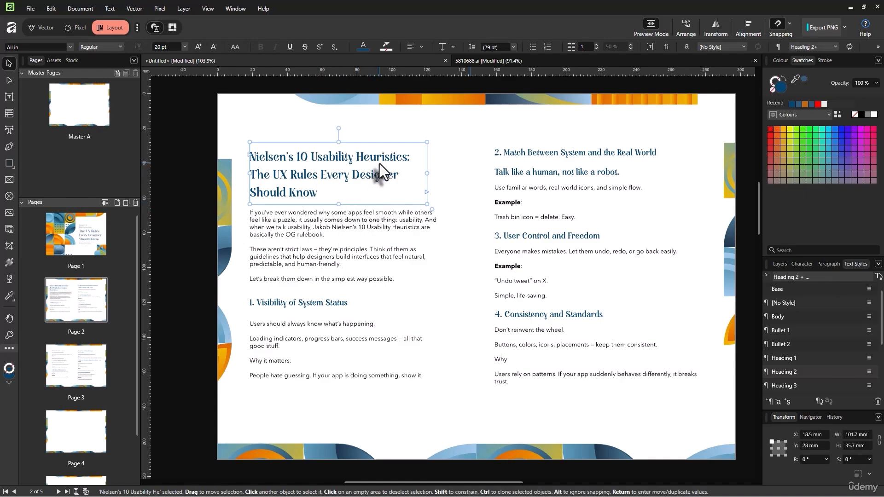
drag(352, 177, 513, 368)
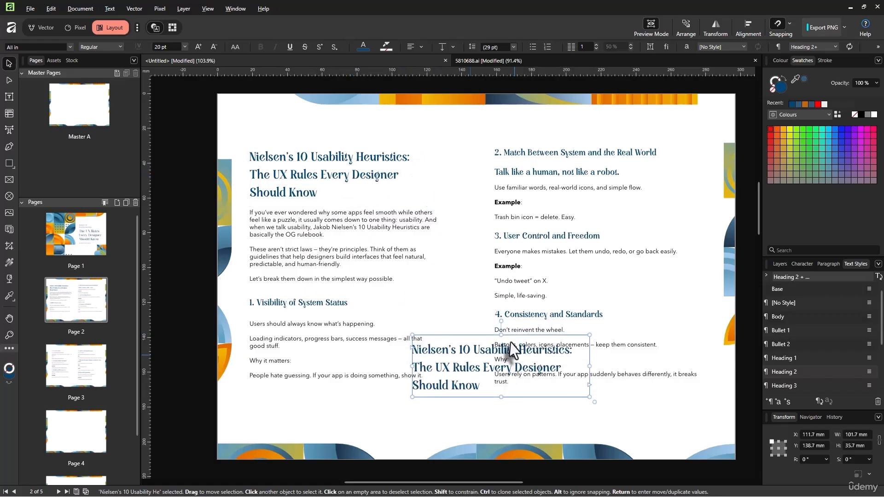
scroll(522, 258, down, 3)
drag(523, 221, 427, 432)
scroll(474, 295, down, 3)
drag(445, 245, 375, 332)
scroll(450, 340, down, 5)
Step: Replace the copied title's text with "WCAG Explained: The Basics You Actually Need to Know" and clear the selection
triple_click(392, 316)
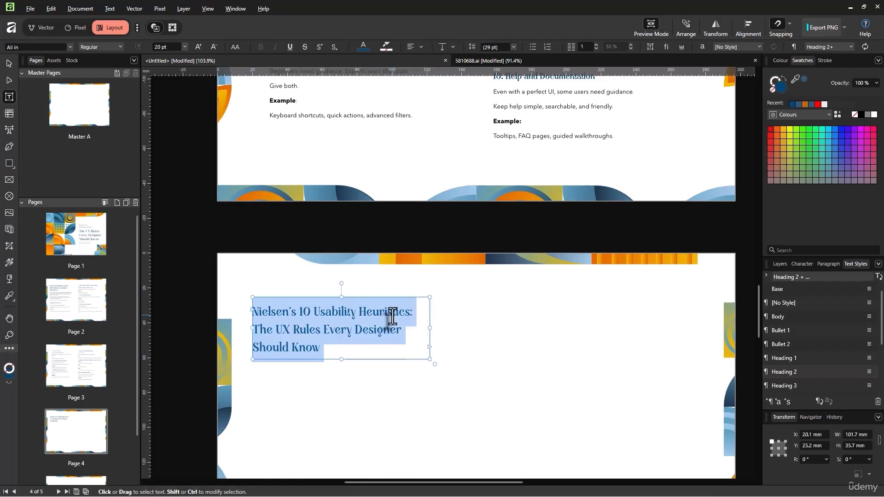
key(ctrl+v)
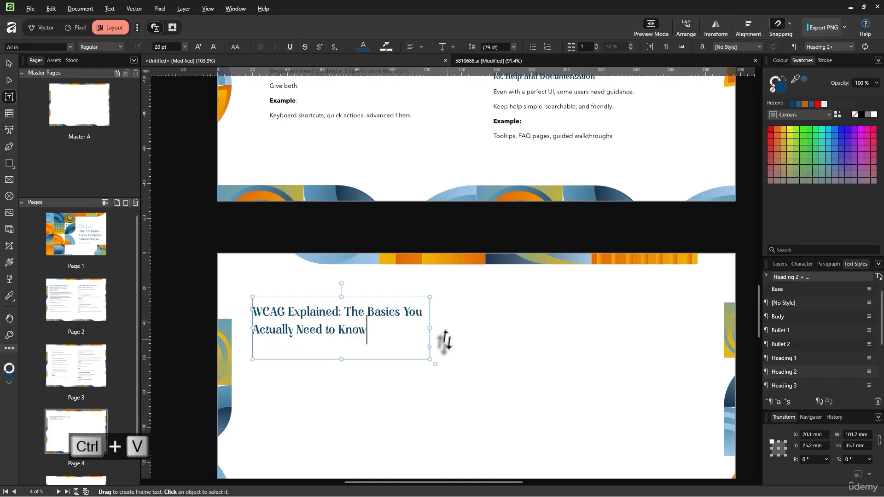
click(9, 63)
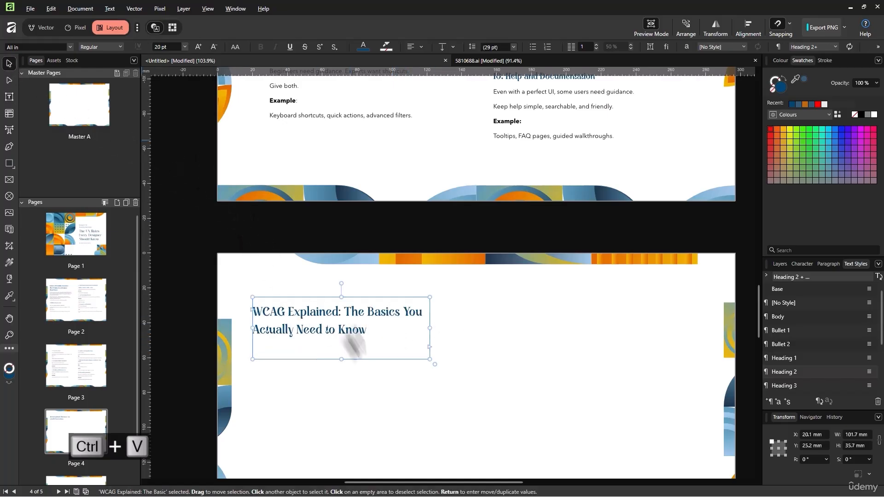
drag(341, 359, 341, 385)
click(341, 391)
Step: Duplicate the heading 5–7 text frame from page 3 and position the copy beneath the WCAG title on page 4
scroll(356, 297, up, 6)
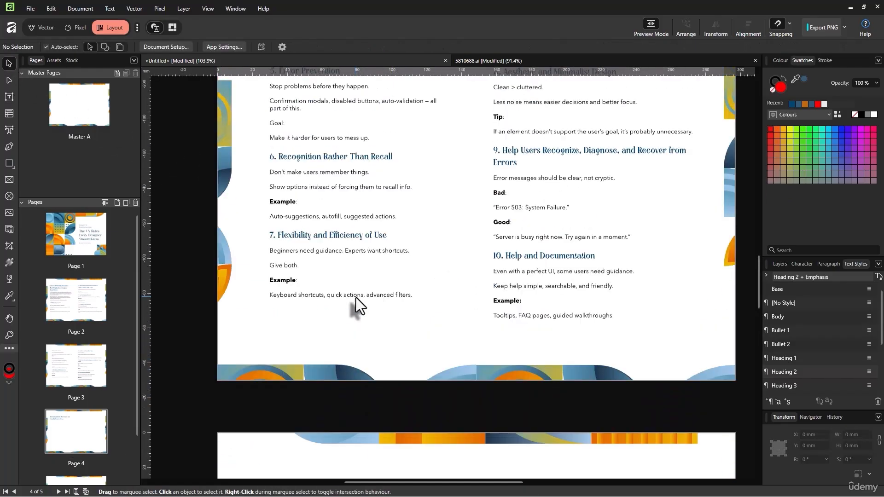
click(344, 197)
scroll(343, 196, down, 2)
scroll(358, 147, down, 3)
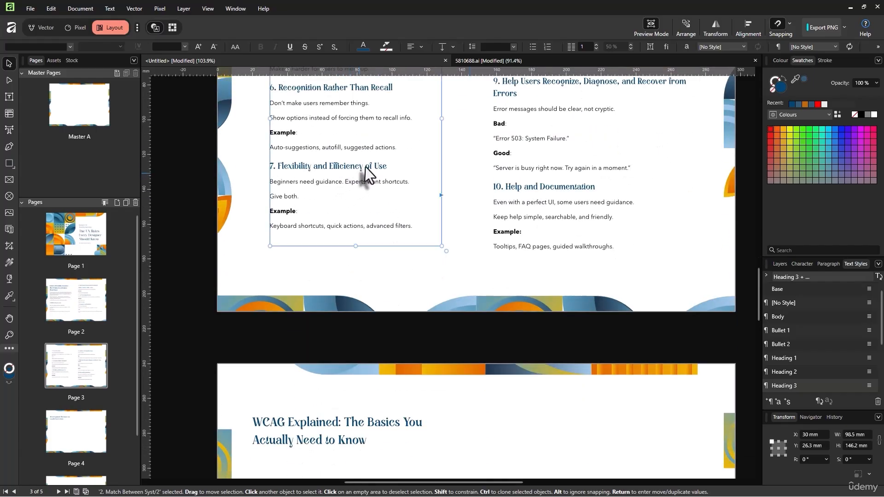
scroll(360, 146, down, 2)
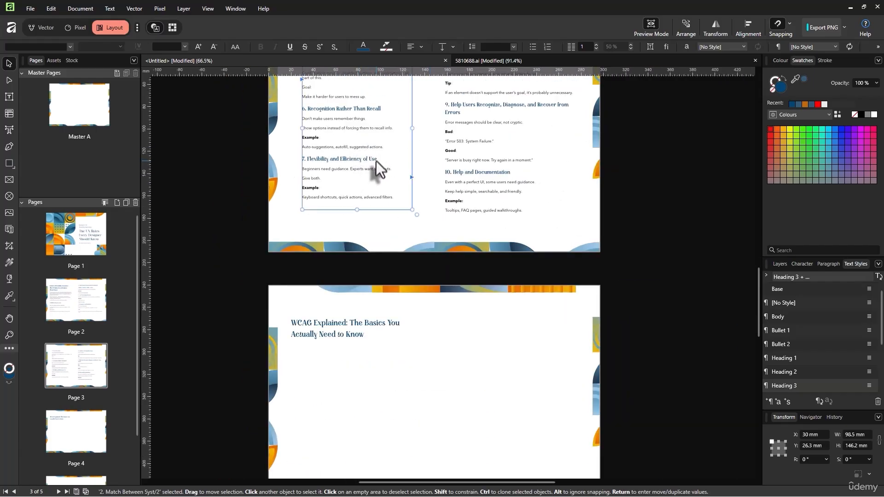
drag(383, 146, 468, 365)
scroll(447, 322, down, 2)
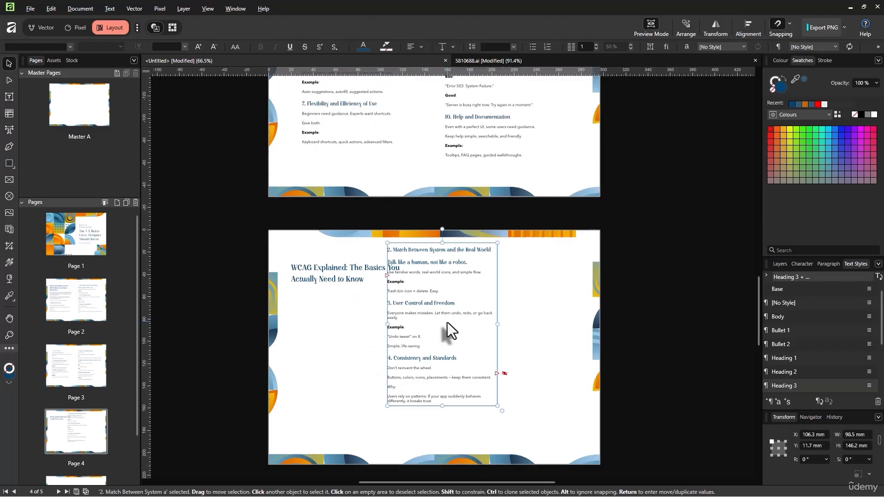
scroll(448, 323, up, 4)
drag(519, 267, 347, 350)
scroll(486, 279, down, 1)
scroll(481, 276, down, 2)
click(480, 273)
scroll(471, 288, up, 1)
click(378, 275)
Step: Switch to the browser, copy the article's introduction through "Let's break it down in a simple way." and return to Affinity
key(alt+Tab)
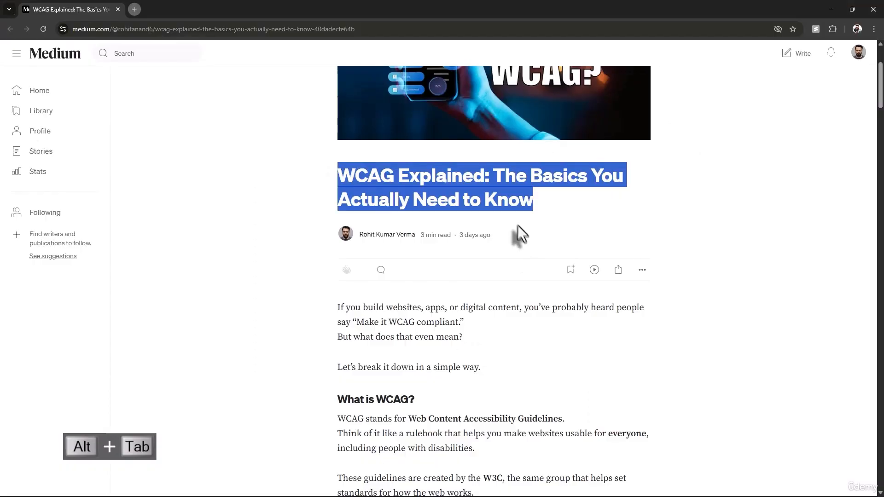
click(479, 240)
scroll(479, 221, down, 4)
drag(481, 184, 329, 132)
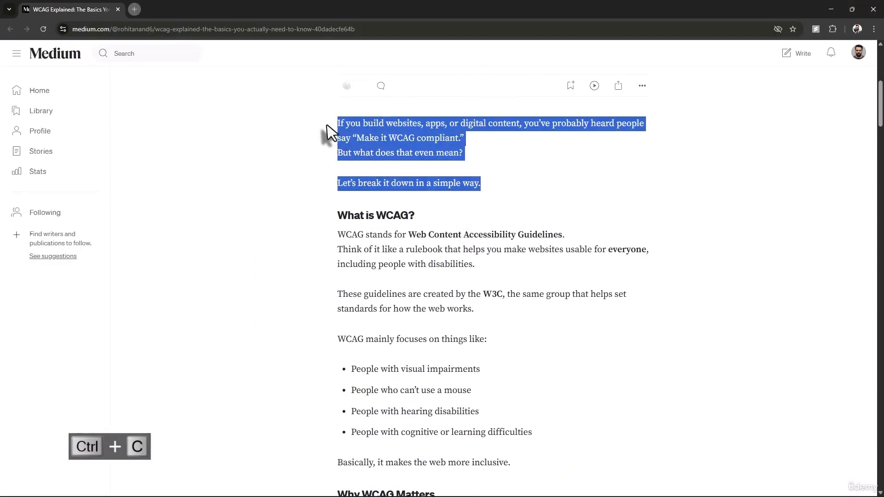
key(alt+Tab)
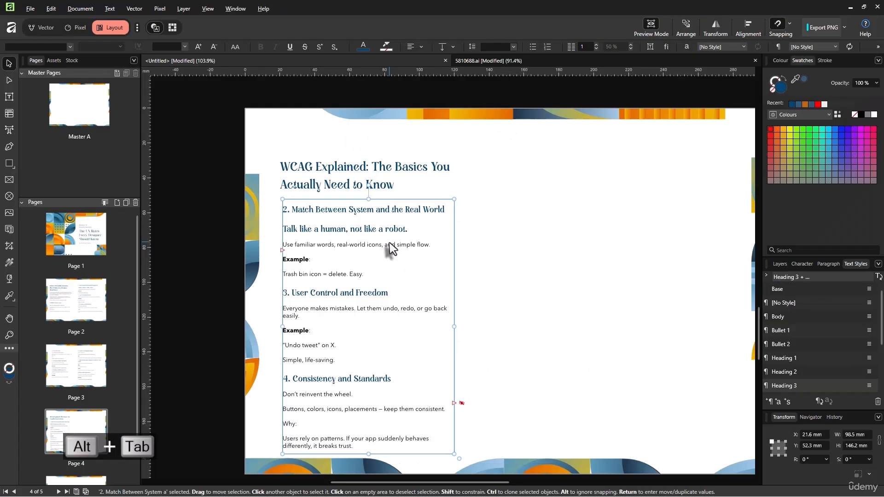
Step: Replace the opening text of the page 4 body frame with the copied WCAG introduction and remove its blank line
triple_click(386, 244)
click(371, 244)
drag(358, 244, 237, 192)
key(BackSpace)
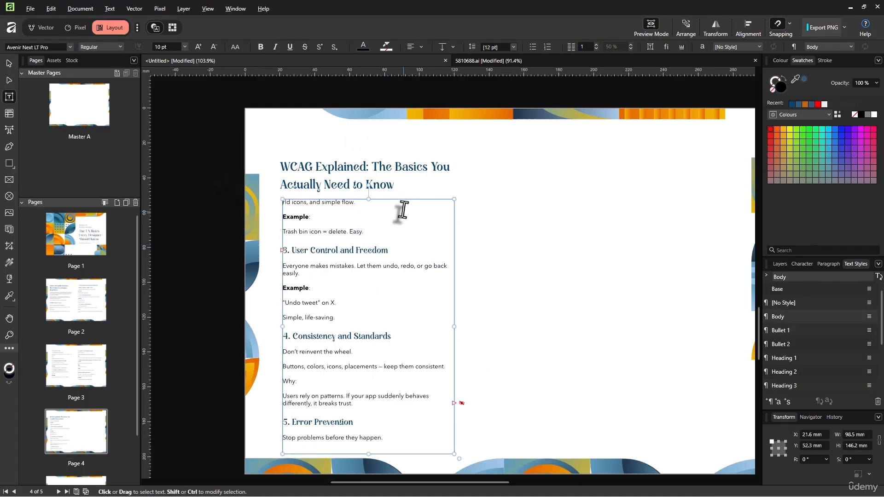
key(ctrl+v)
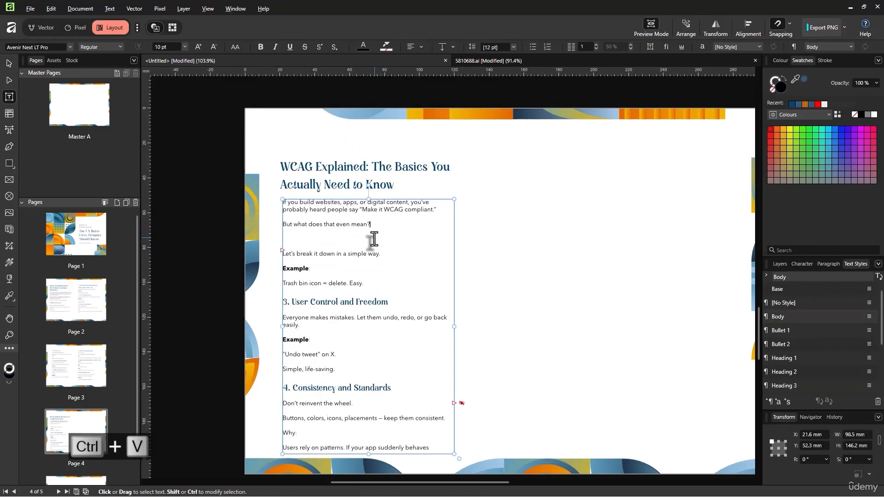
key(Delete)
Step: Switch to the browser, copy the article from "What is WCAG?" through its closing sentence and return to Affinity
key(alt+Tab)
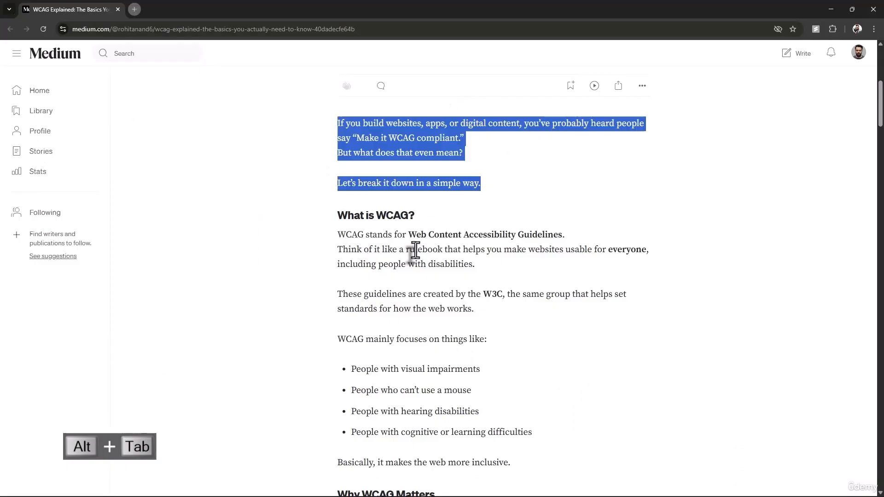
click(380, 187)
drag(336, 213, 551, 333)
scroll(471, 314, down, 10)
scroll(509, 292, down, 15)
key(ctrl+c)
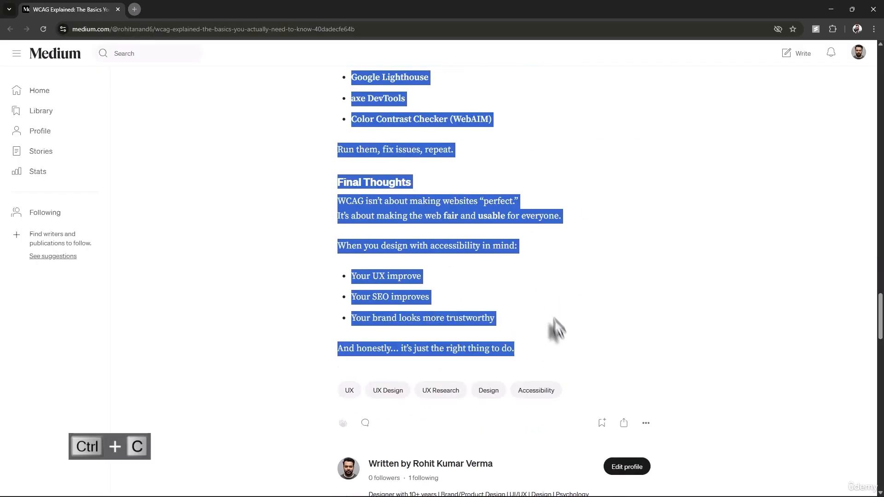
key(alt+Tab)
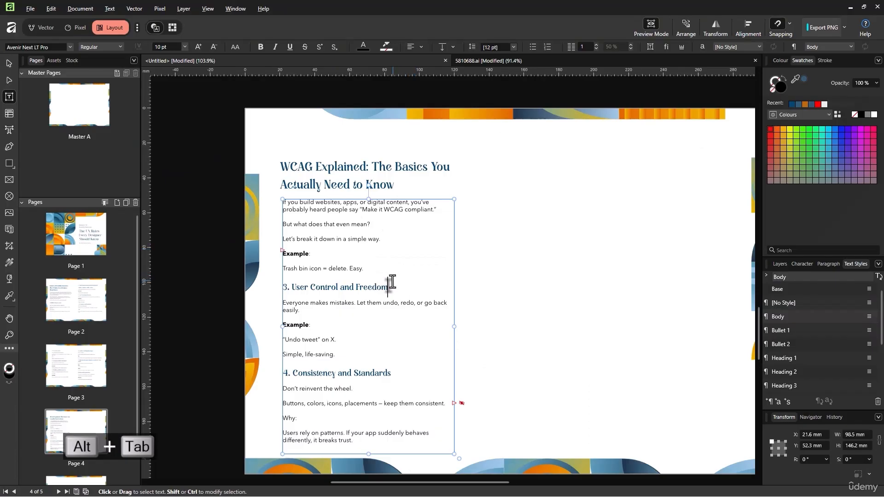
Step: Delete all the leftover heuristics text that follows "Let's break it down in a simple way." in the page 4 frame
drag(383, 238, 483, 442)
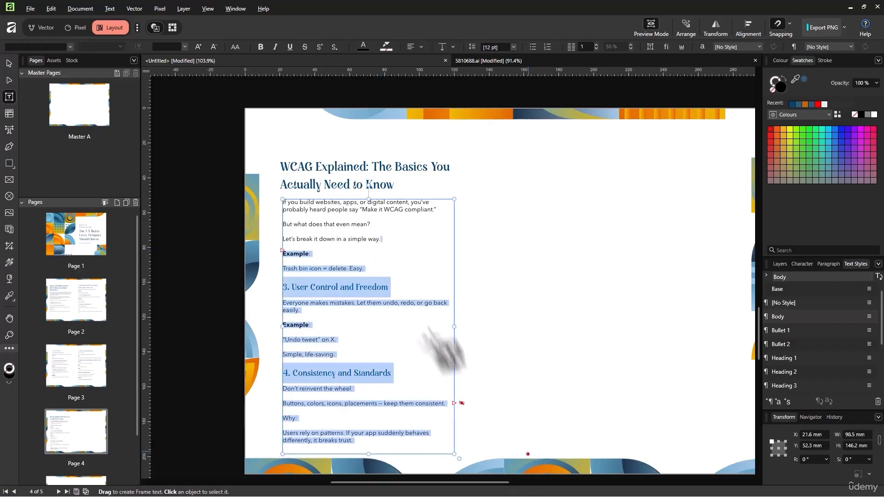
key(ctrl+v)
drag(382, 252, 456, 417)
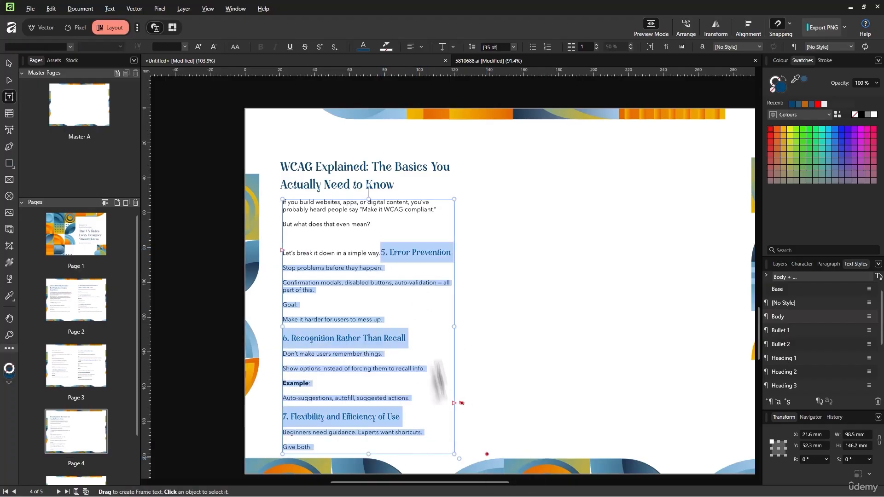
key(BackSpace)
key(Return)
key(Return)
drag(365, 259, 428, 445)
key(BackSpace)
drag(406, 347, 283, 253)
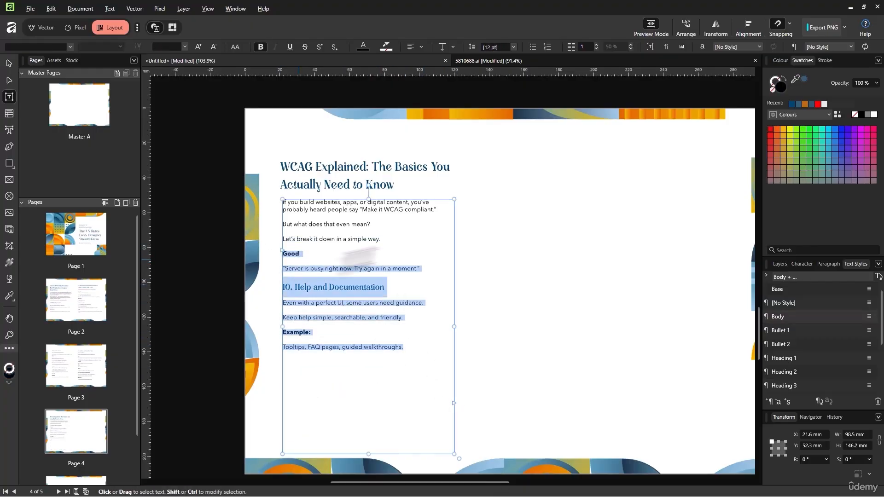
key(BackSpace)
Step: Paste the copied WCAG article text after the introduction and remove the blank lines between its paragraphs down to "Why WCAG Matters"
key(ctrl+v)
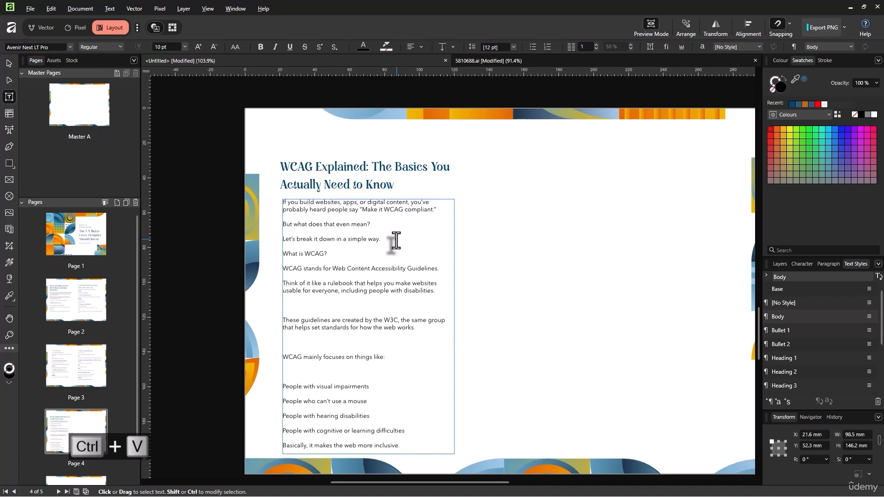
click(352, 305)
key(BackSpace)
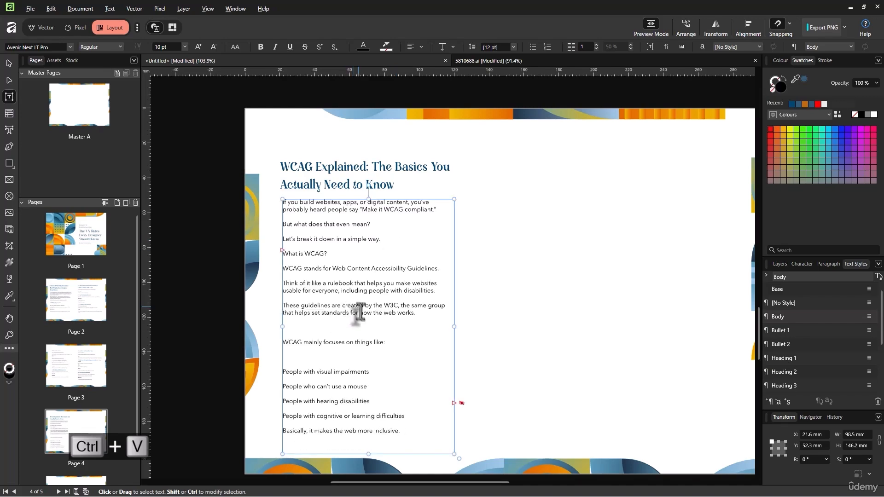
click(329, 321)
key(BackSpace)
key(BackSpace)
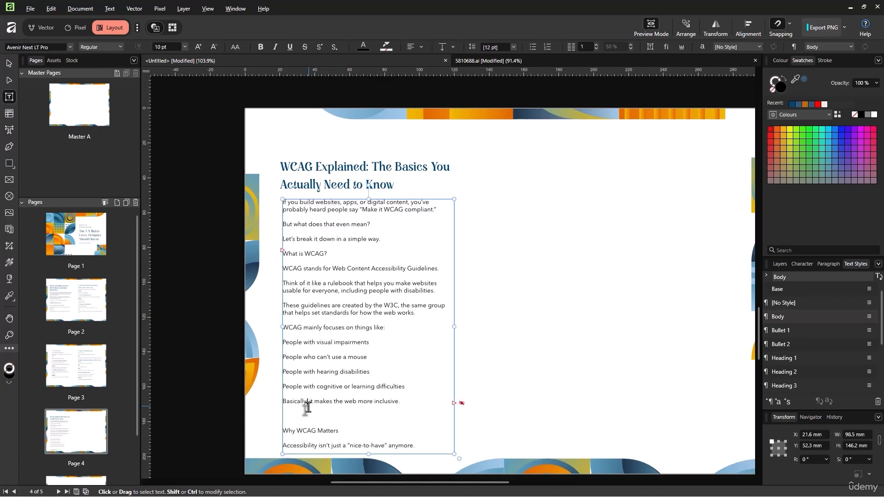
key(BackSpace)
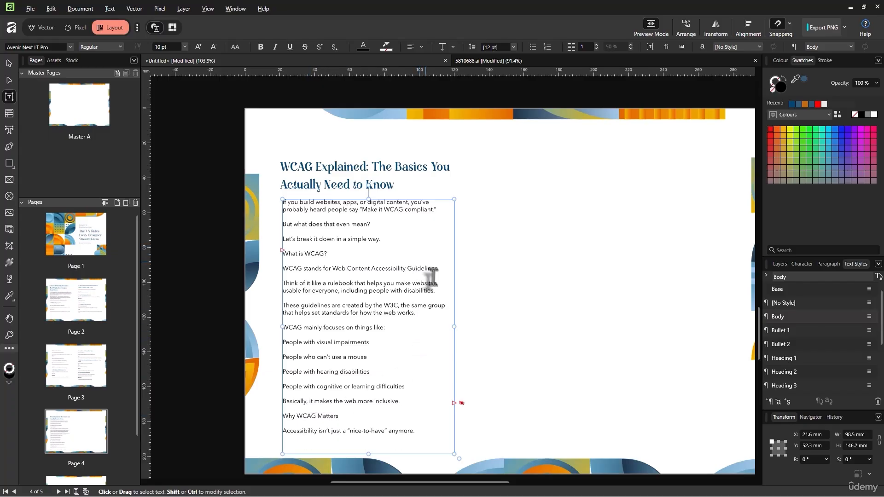
Step: Check the heading and bold formatting at the start of the browser article and return to Affinity
key(alt+Tab)
key(alt+Tab)
scroll(512, 214, up, 20)
scroll(512, 230, up, 9)
click(511, 245)
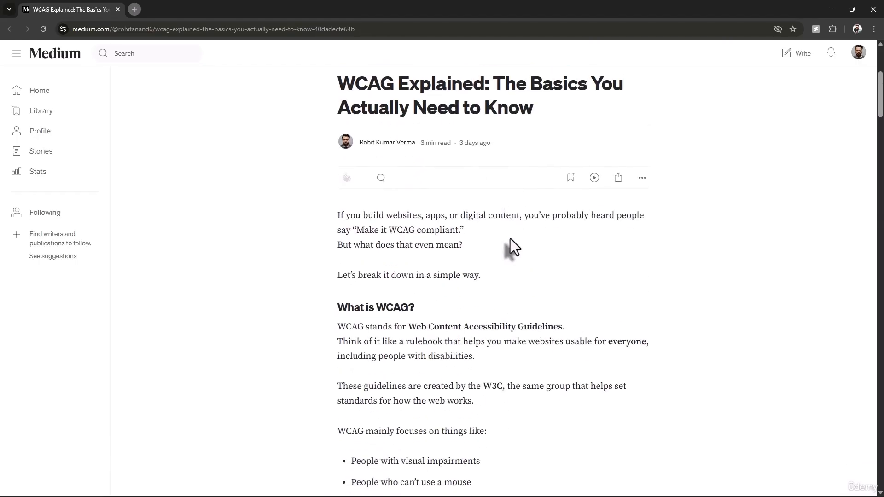
key(alt+Tab)
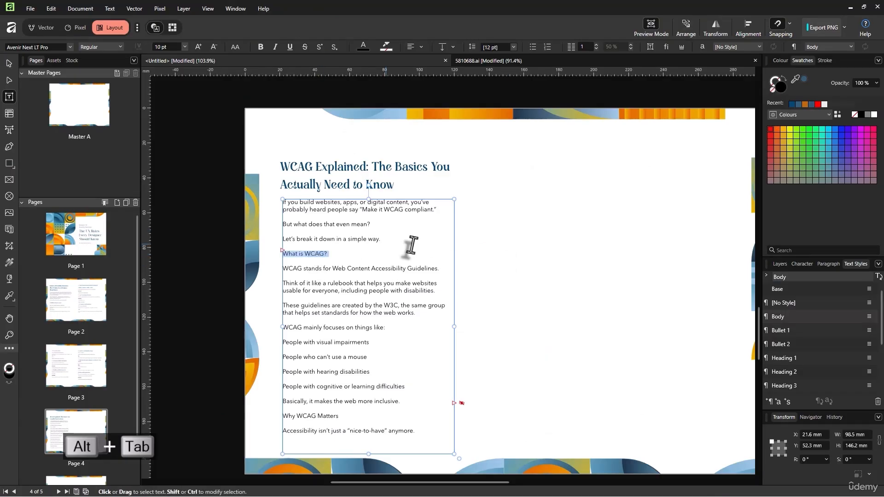
Step: Apply the Heading 3 text style to the "What is WCAG?" line in the page 4 article and deselect the frame
click(812, 384)
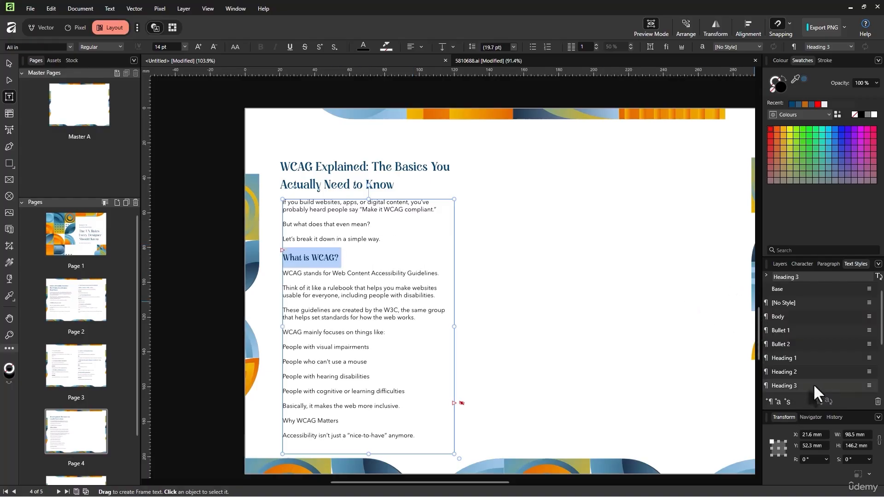
click(358, 266)
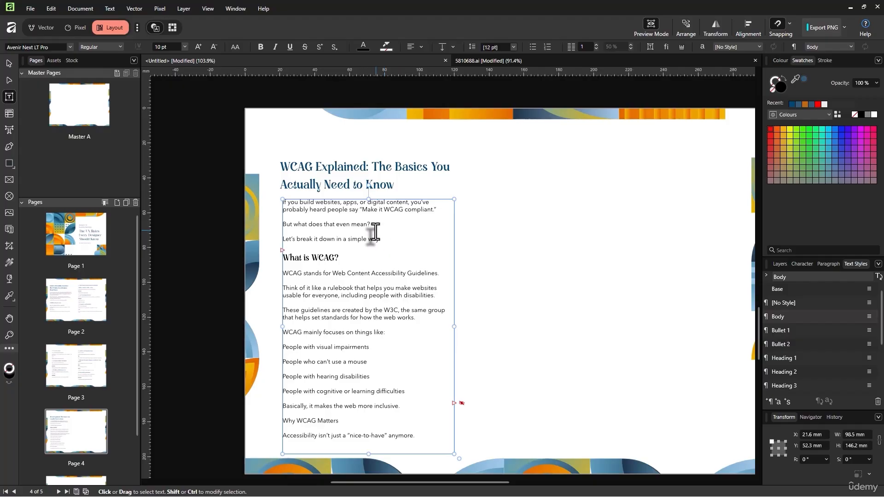
scroll(430, 322, right, 2)
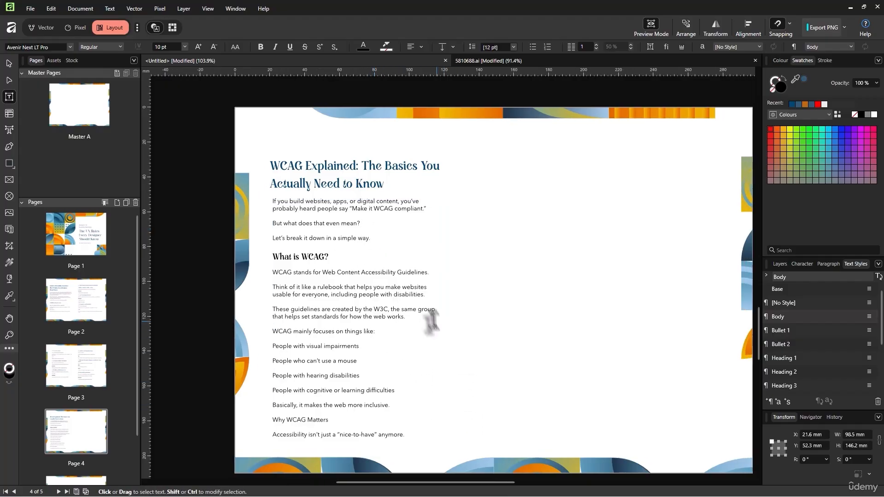
key(Escape)
scroll(430, 290, right, 3)
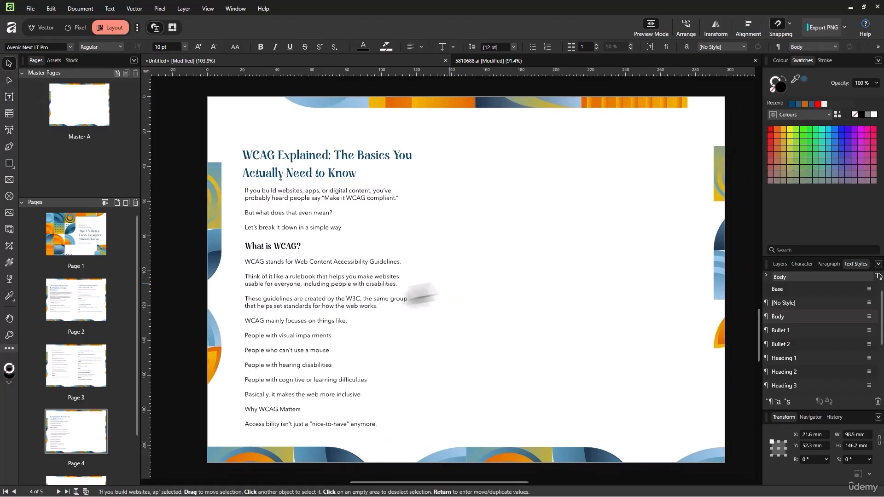
click(553, 206)
scroll(727, 196, up, 10)
scroll(723, 208, down, 10)
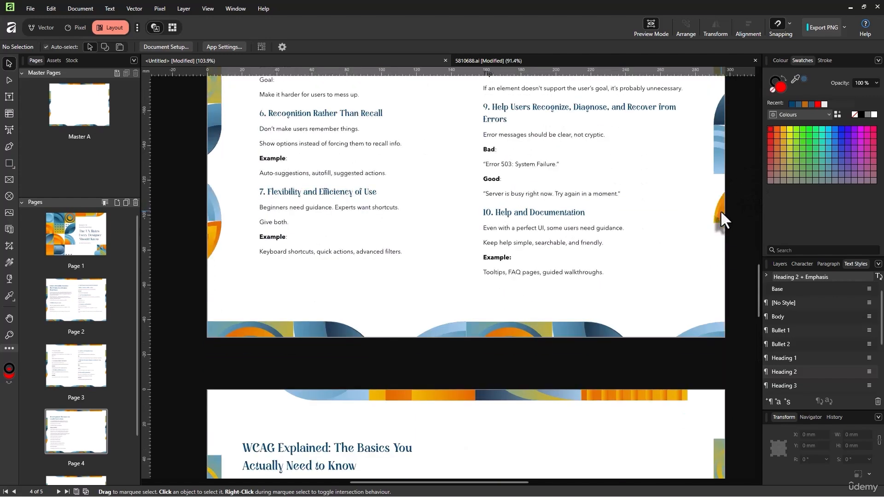
key(w)
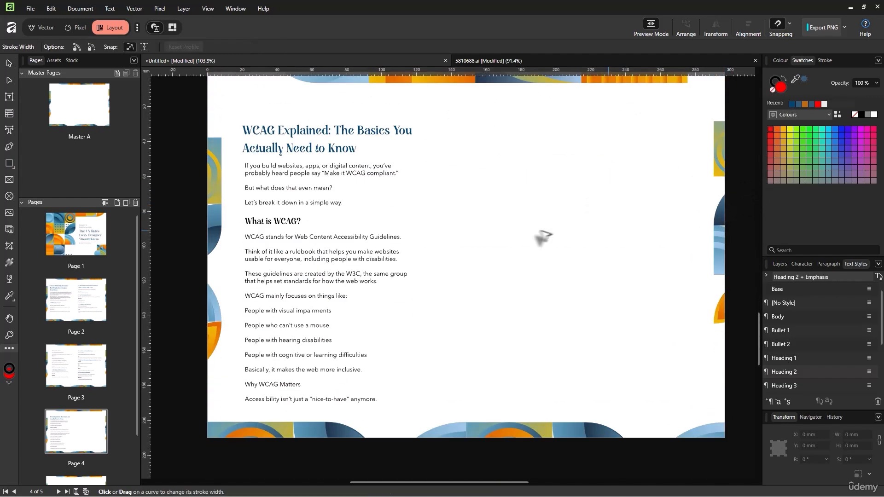
scroll(89, 374, down, 2)
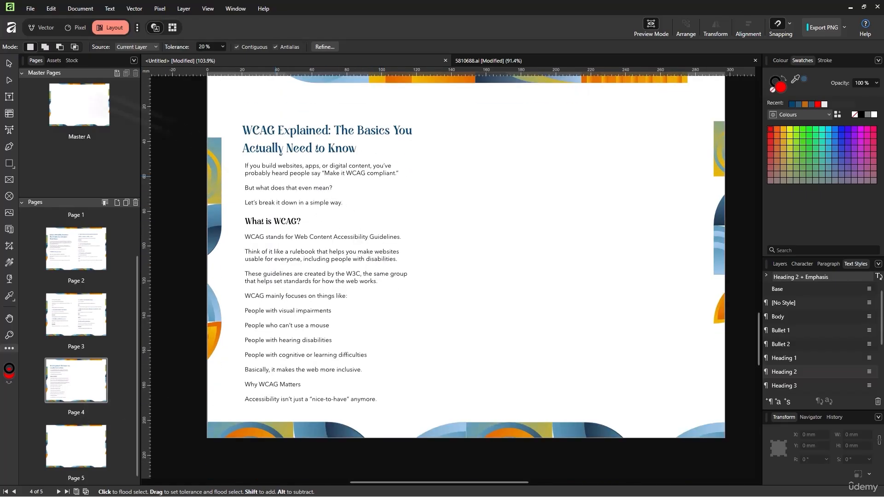
Step: Widen the page 4 article text frame to 101.4 mm and move it up together with the title
key(v)
click(359, 282)
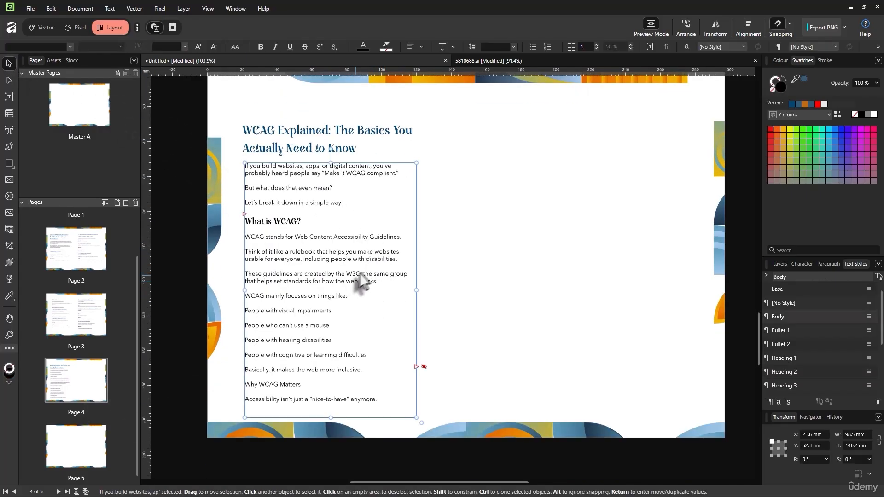
drag(421, 290, 426, 290)
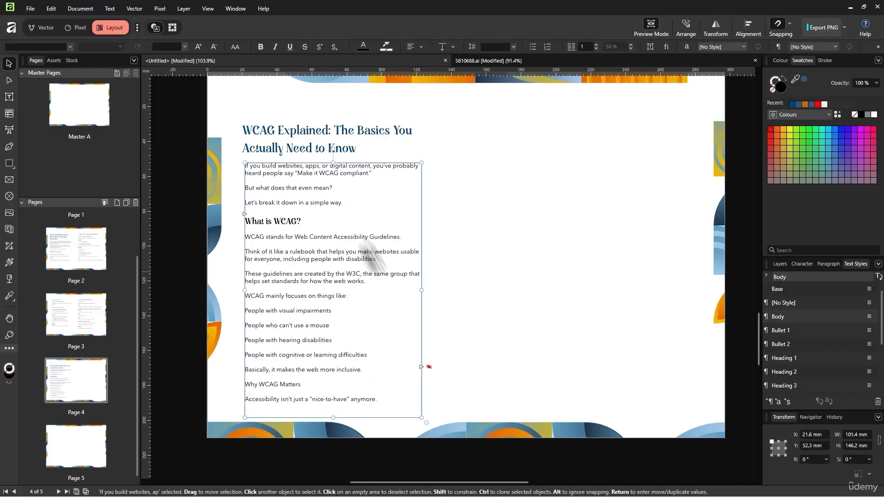
shift+click(306, 136)
drag(353, 286, 352, 274)
click(472, 285)
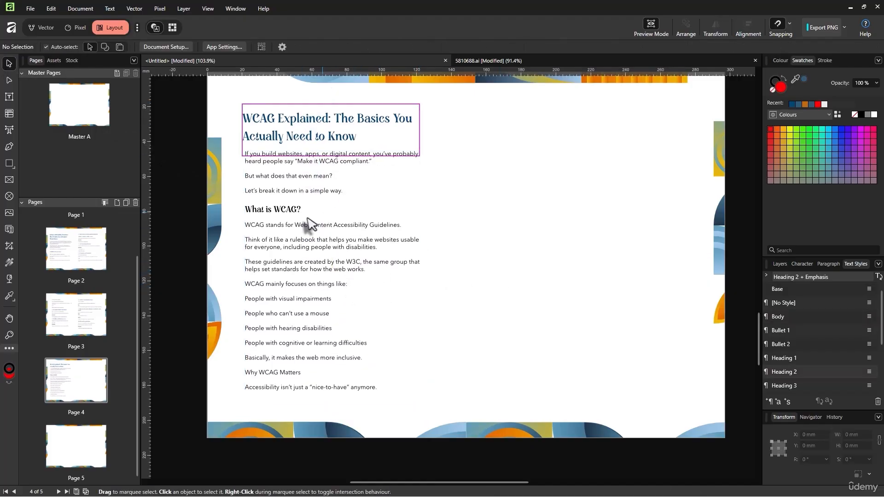
Step: Align the article text frame's left edge with the title, placing it at X 20.1 mm, Y 45.7 mm
click(312, 223)
key(t)
click(8, 63)
drag(335, 225, 644, 180)
click(462, 222)
key(ctrl+z)
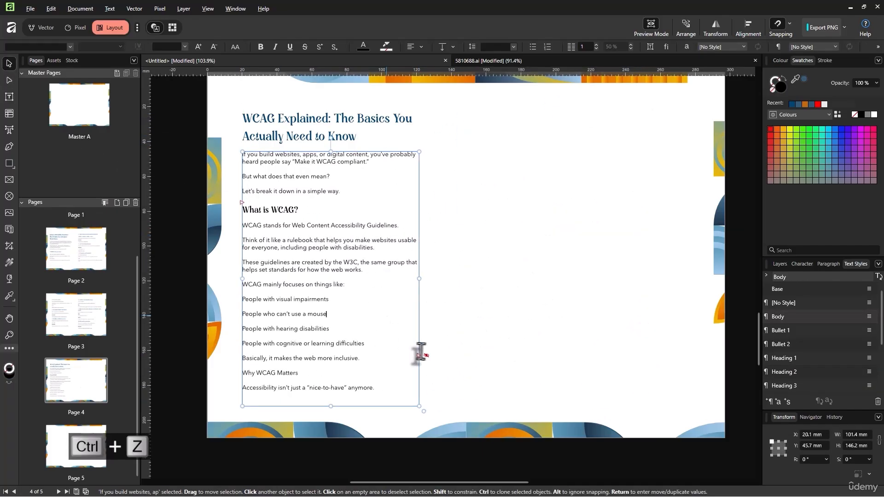
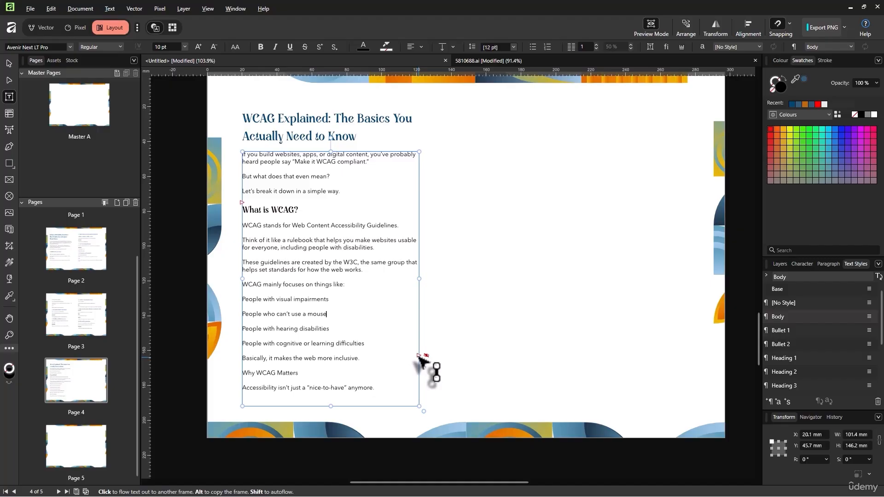
Step: Flow the overflowing article text into a new 111.7 x 170.3 mm frame on the right half of page 4, at X 159.8 mm, Y 19.9 mm
click(418, 355)
drag(474, 109, 670, 406)
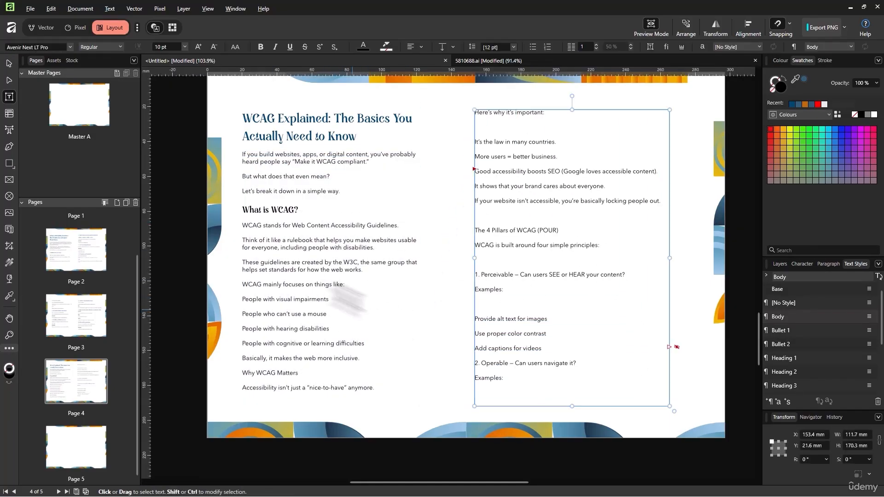
click(9, 64)
drag(509, 167, 520, 164)
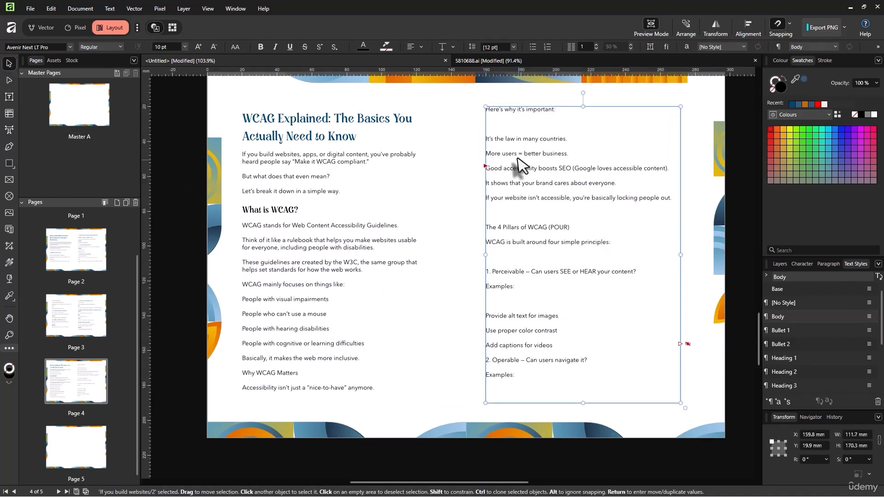
Step: Remove the blank lines between paragraphs in the new frame, from "Here's why it's important:" down to the "2. Operable" examples
double_click(513, 124)
key(BackSpace)
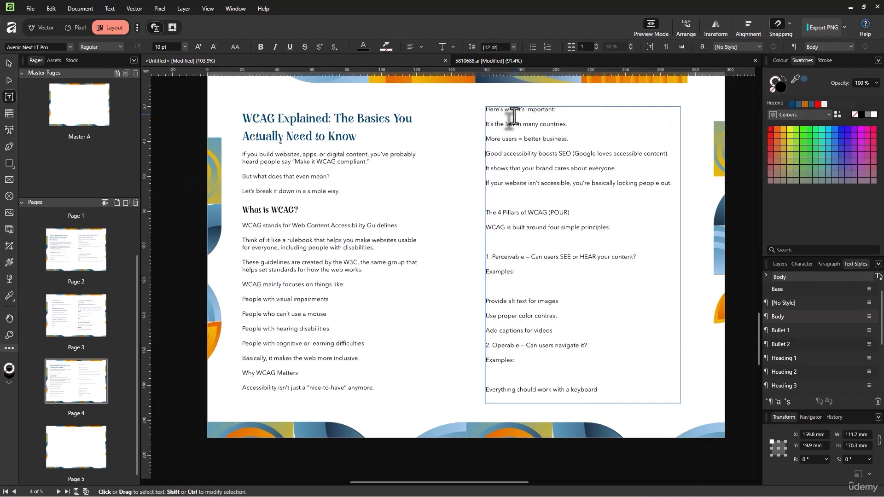
key(Delete)
key(Down)
key(Down)
key(Delete)
key(Down)
key(Down)
key(Delete)
key(Down)
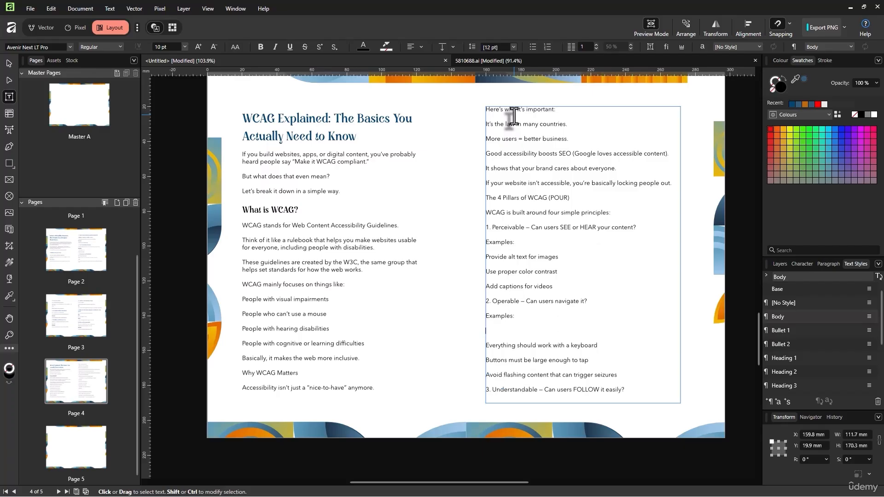
Step: Check the list formatting after "WCAG mainly focuses on things like:" in the browser article and return to Affinity
key(alt+Tab)
scroll(494, 222, down, 4)
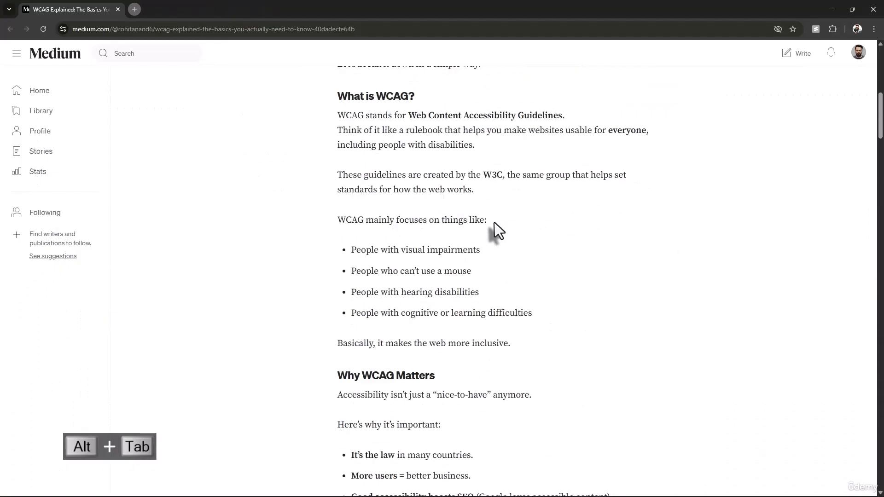
scroll(493, 223, down, 1)
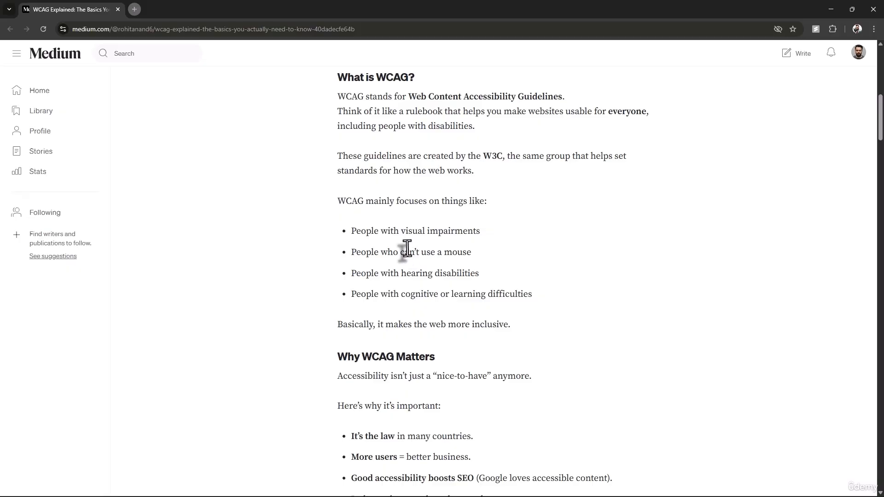
key(alt+Tab)
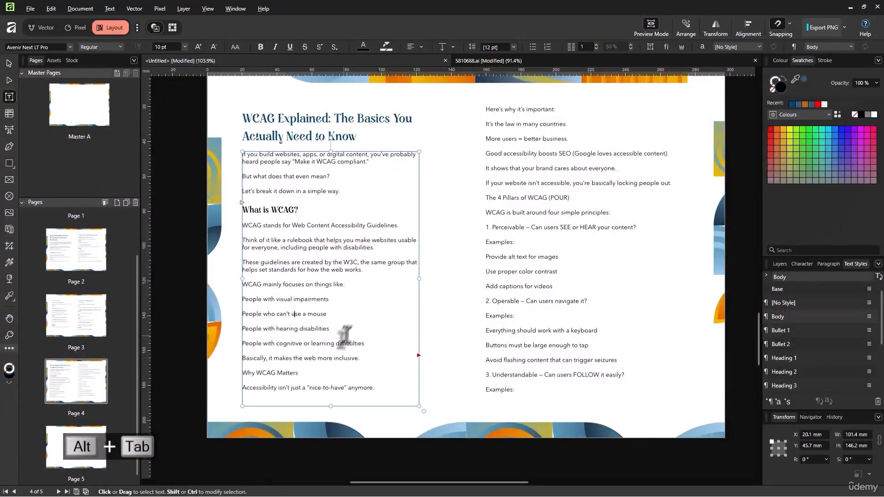
Step: Try the Bullet 1 text style on the four lines starting with "People" and undo it
drag(381, 346, 242, 299)
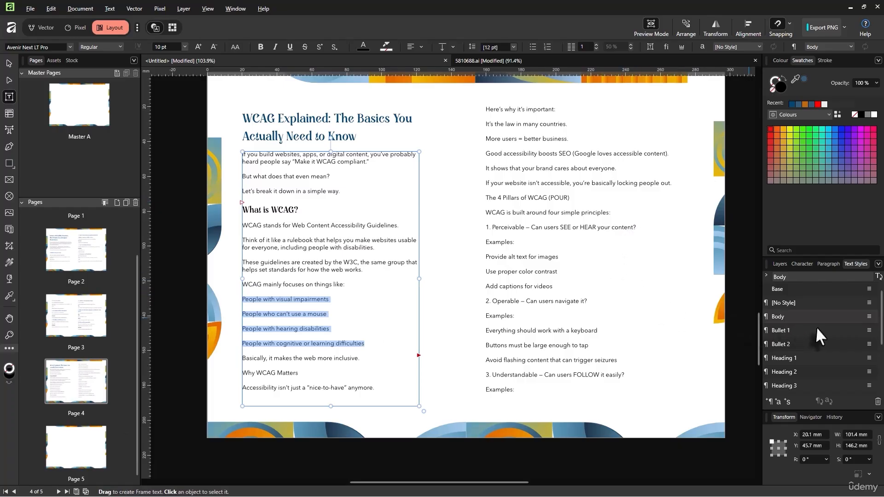
click(800, 331)
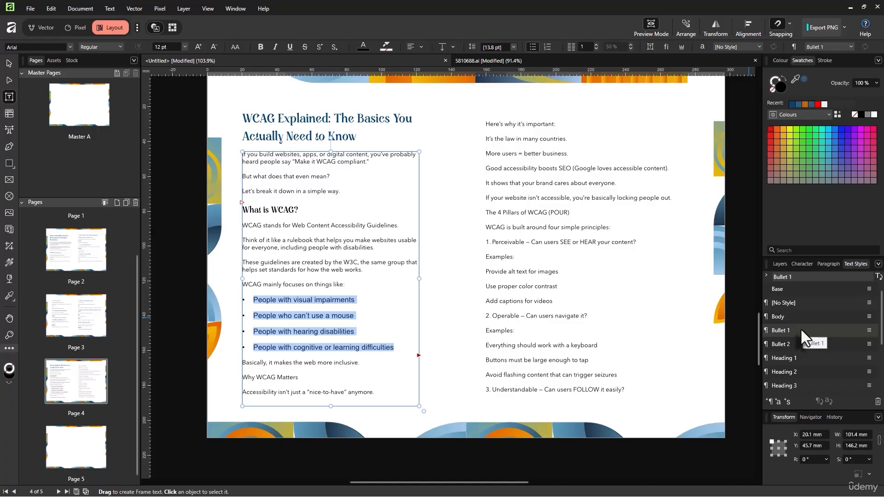
click(318, 316)
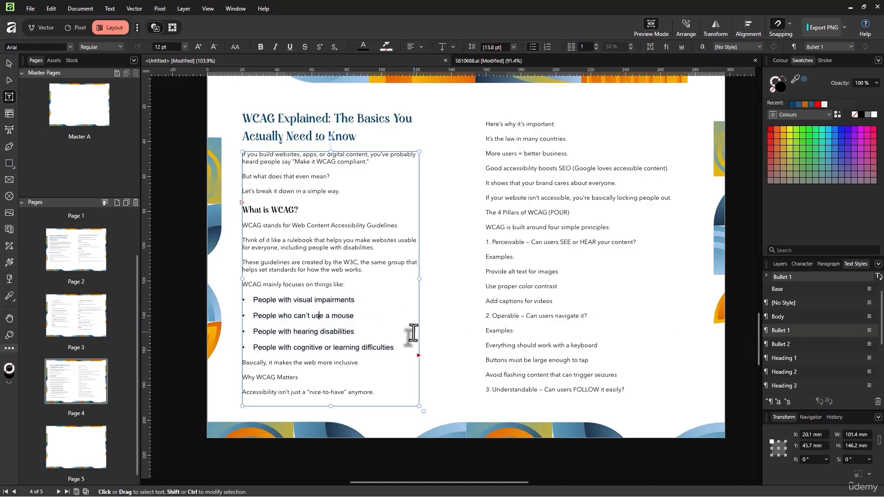
key(ctrl+z)
key(ctrl+z)
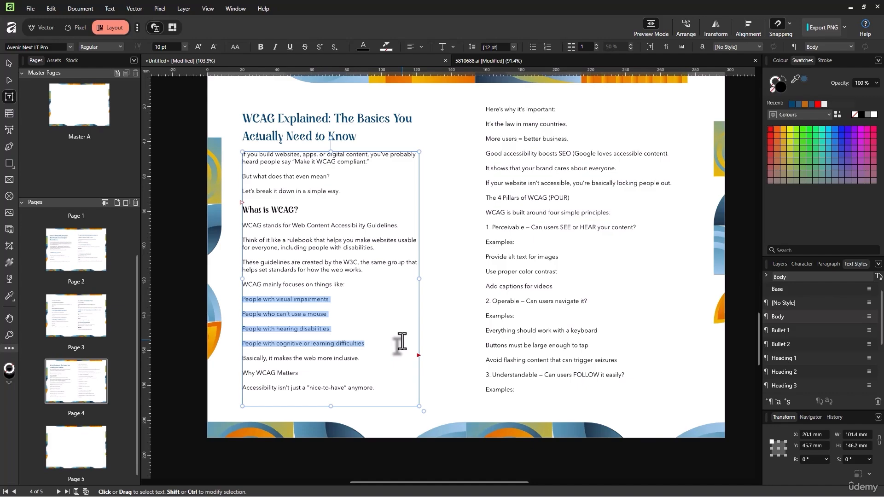
Step: Make a bulleted list of the lines from "People with visual impairments" to "People with cognitive or learning difficulties", keeping the Body style
drag(382, 343, 236, 295)
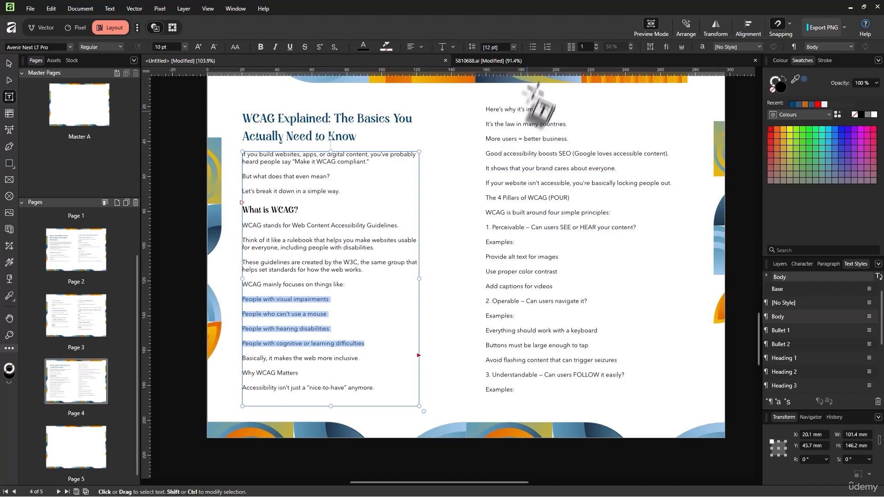
click(534, 50)
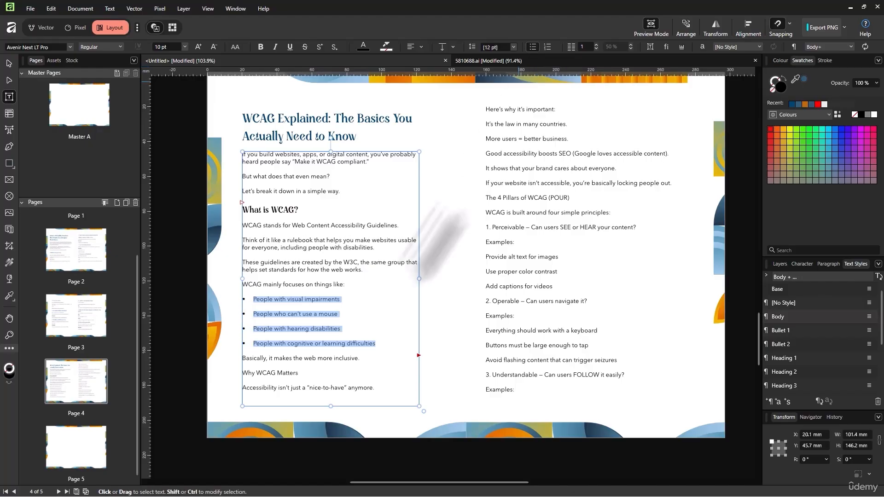
click(389, 346)
Step: Check the next heading in the browser article, return to Affinity and apply the Heading 3 text style to "Why WCAG Matters"
key(alt+Tab)
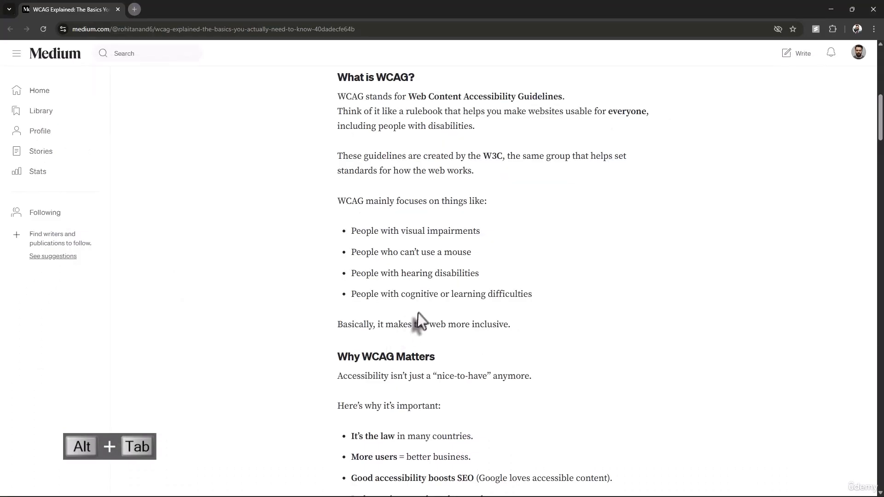
scroll(418, 311, down, 2)
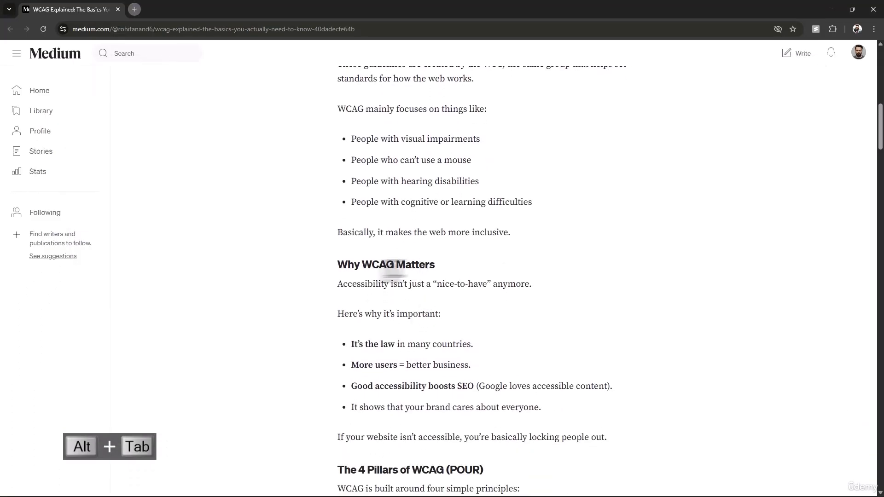
key(alt+Tab)
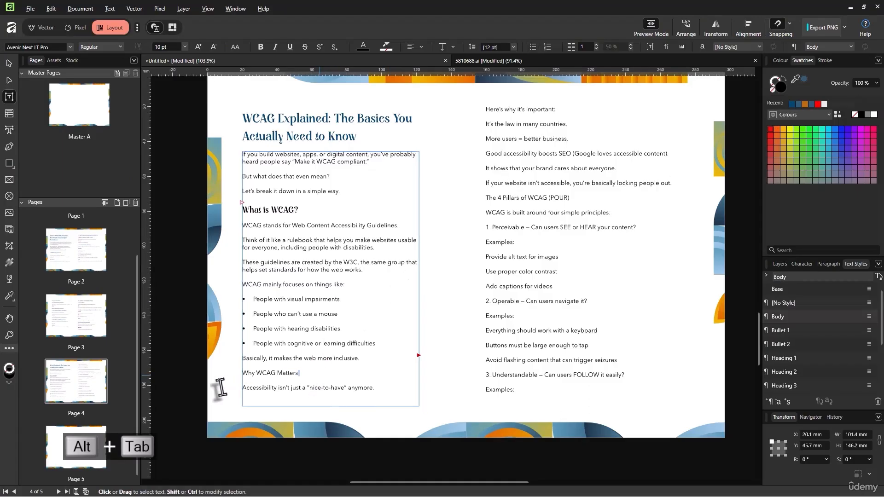
triple_click(223, 381)
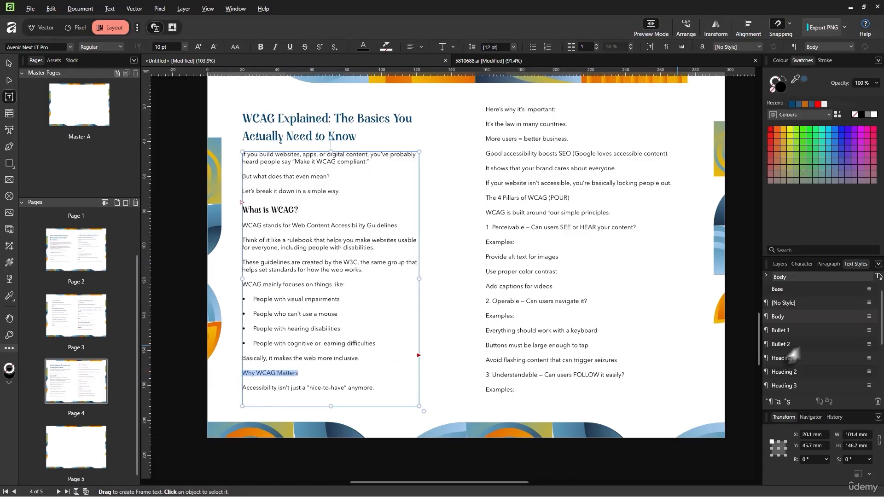
click(808, 388)
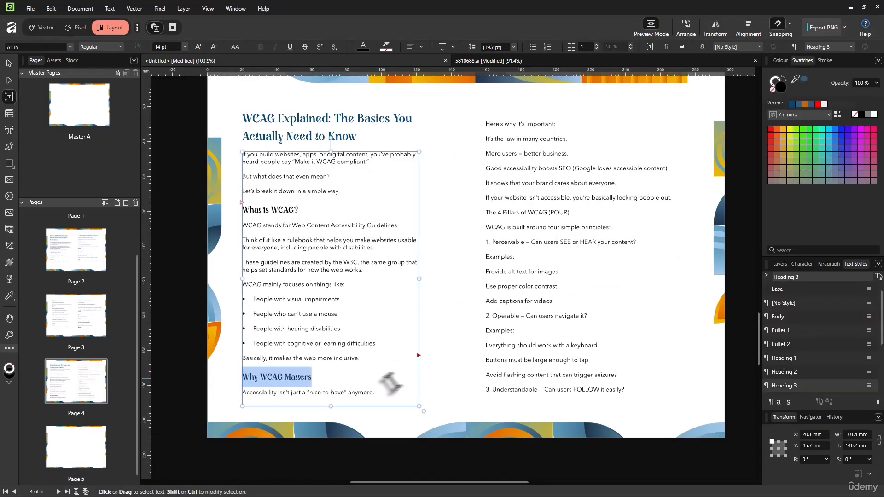
Step: Shorten the first article frame so the "Why WCAG Matters" section flows into the second frame
click(8, 63)
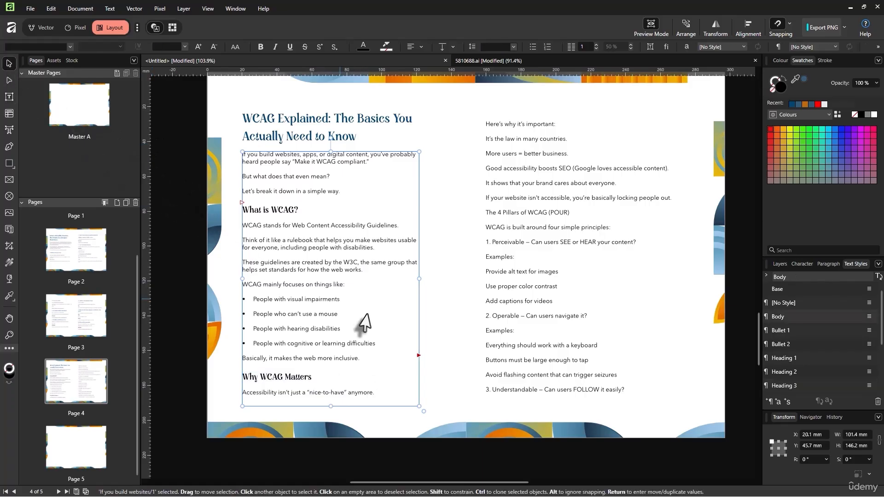
drag(331, 410, 329, 363)
click(534, 161)
Step: Check the list in the browser article and bullet the lines from "It's the law in many countries." to "It shows that your brand cares about everyone."
key(alt+Tab)
scroll(539, 253, down, 2)
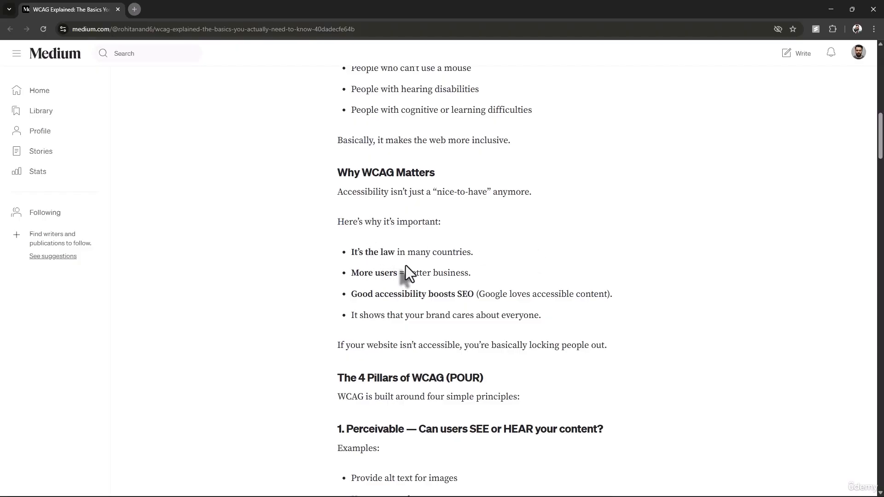
key(alt+Tab)
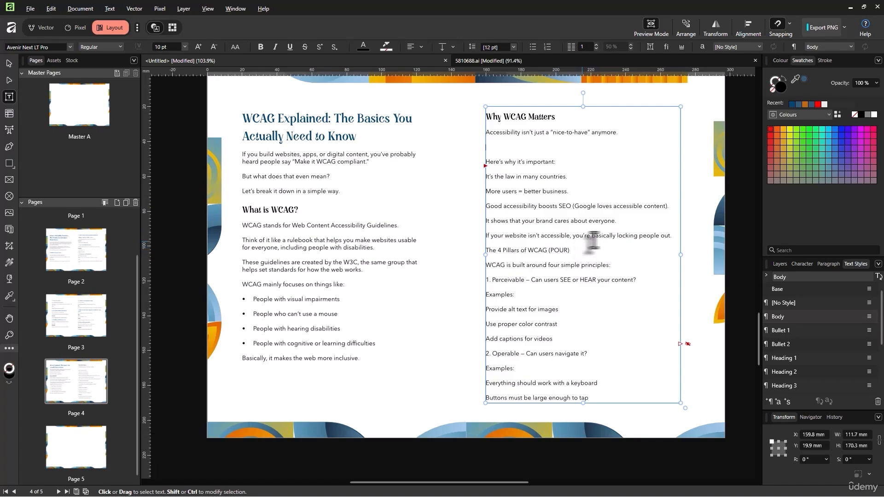
drag(673, 235, 481, 175)
key(alt+Tab)
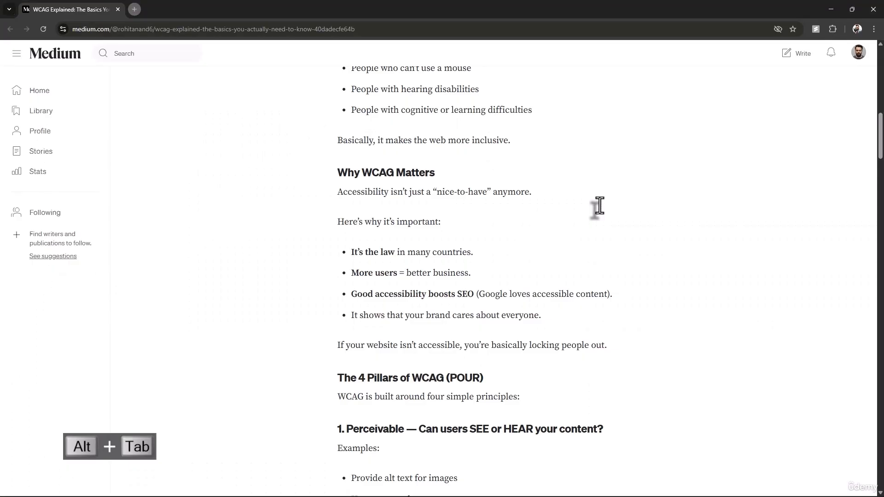
key(alt+Tab)
drag(644, 223, 485, 177)
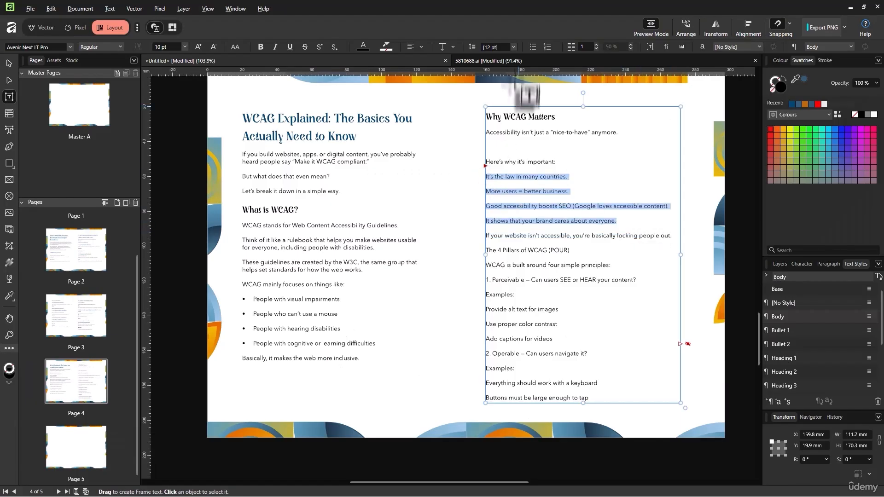
click(533, 47)
Step: Remove the empty paragraph above "Here's why it's important:" in the second article frame
click(533, 132)
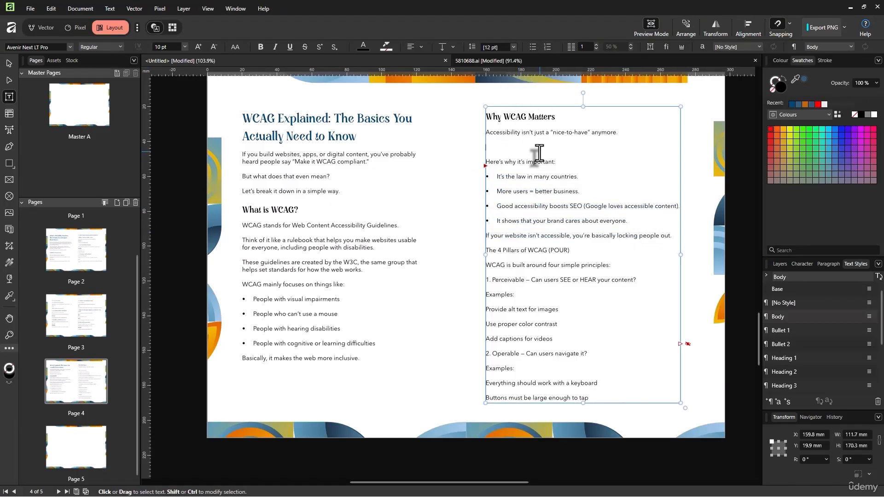
click(539, 155)
key(BackSpace)
click(627, 205)
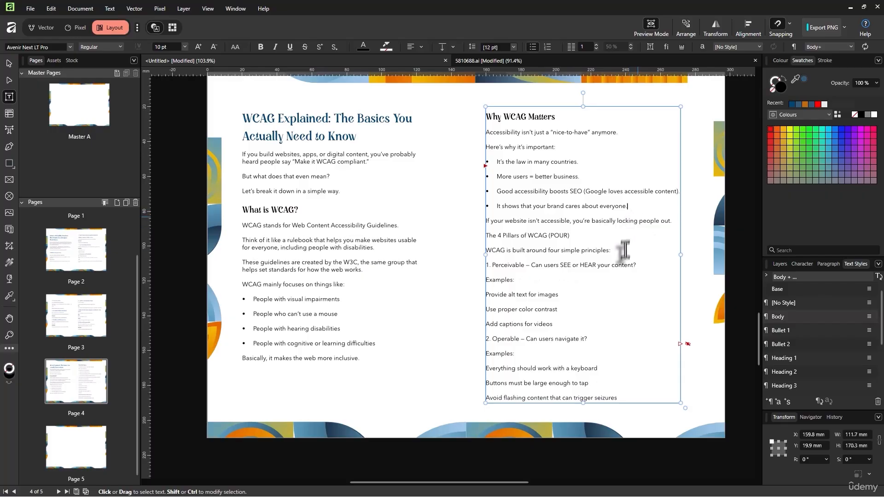
Step: Check the next heading in the browser article and apply the Heading 3 text style to "The 4 Pillars of WCAG (POUR)"
key(alt+Tab)
scroll(623, 242, down, 3)
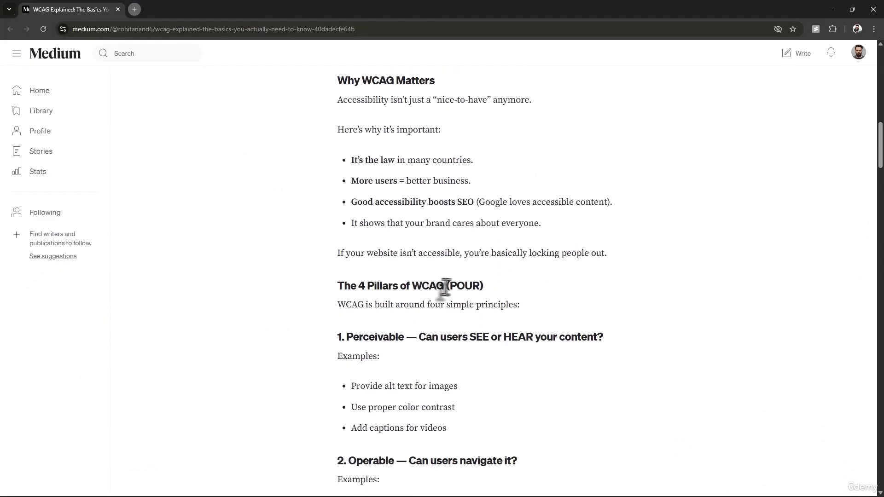
key(alt+Tab)
triple_click(518, 239)
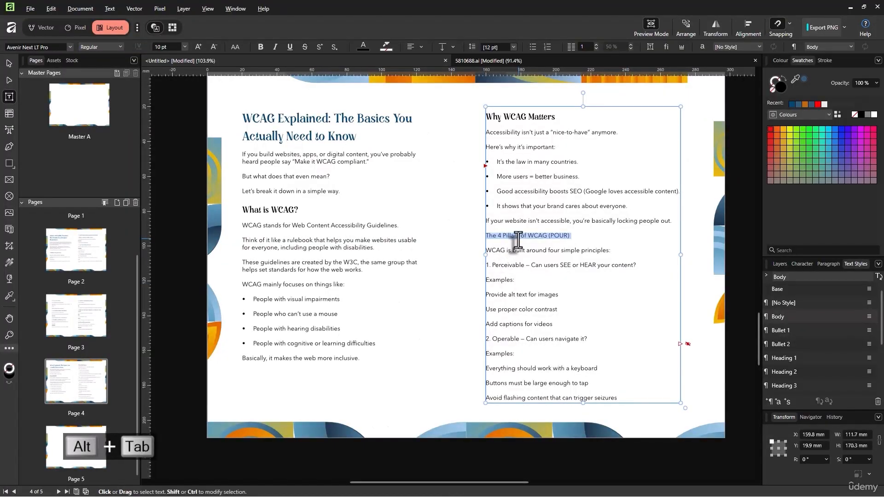
click(801, 386)
Step: Apply the Heading 3 text style to the "1. Perceivable" and "2. Operable" question lines, checking them against the browser article
key(alt+Tab)
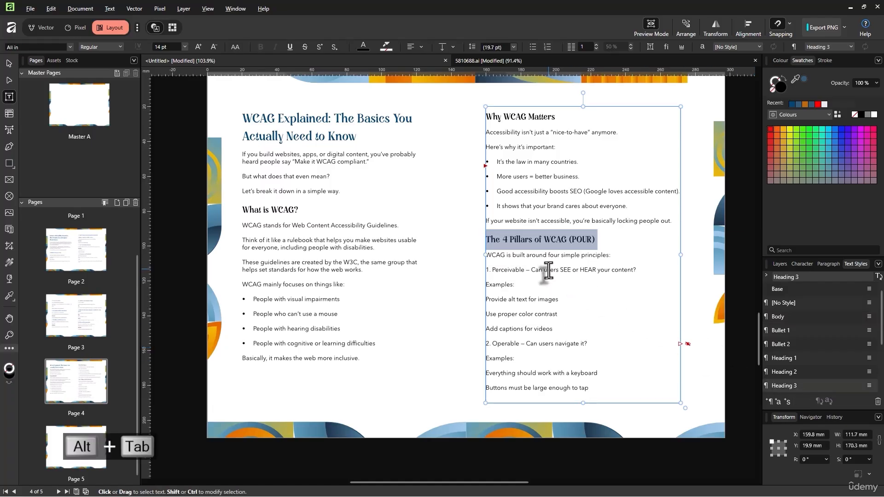
scroll(548, 272, down, 1)
key(alt+Tab)
triple_click(562, 271)
click(796, 386)
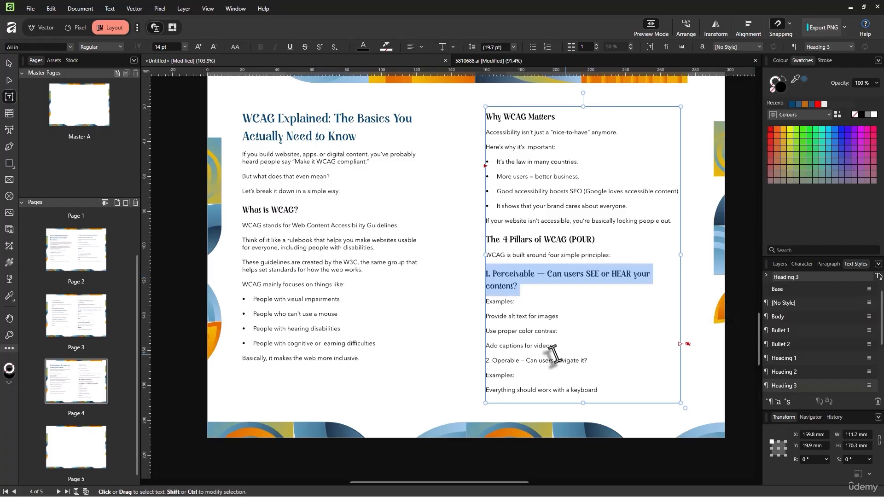
triple_click(534, 362)
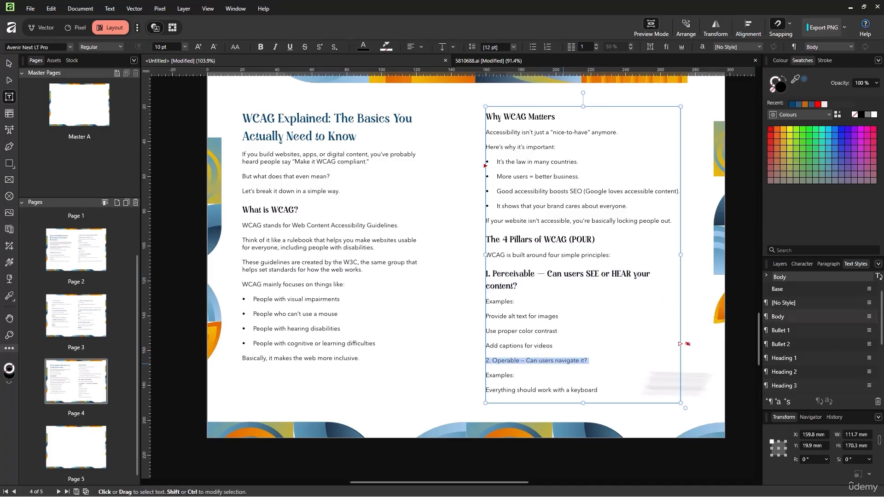
click(789, 386)
click(569, 293)
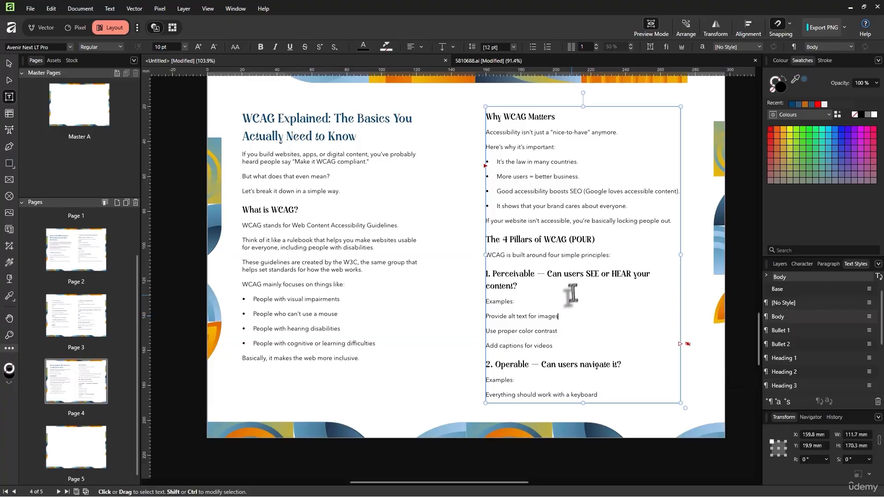
Step: Check the examples in the browser article and bullet the lines from "Provide alt text for images" to "Add captions for videos"
key(alt+Tab)
scroll(575, 289, down, 3)
scroll(543, 281, up, 1)
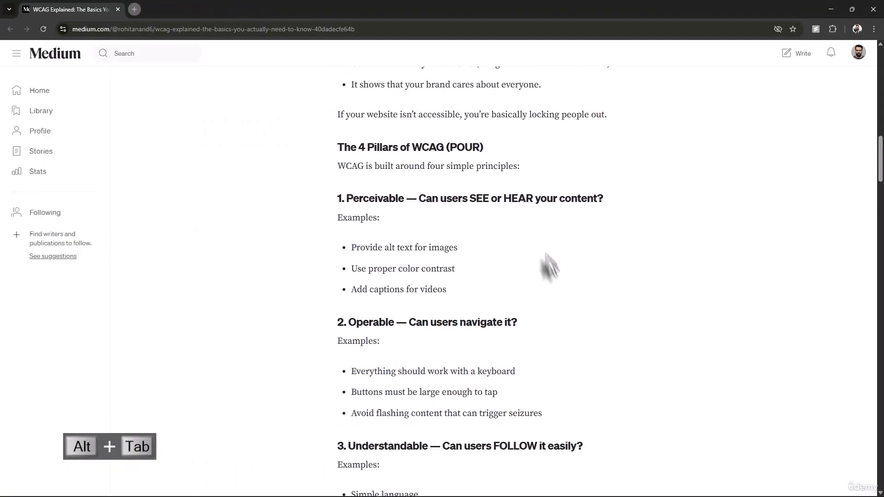
key(alt+Tab)
drag(477, 320, 481, 316)
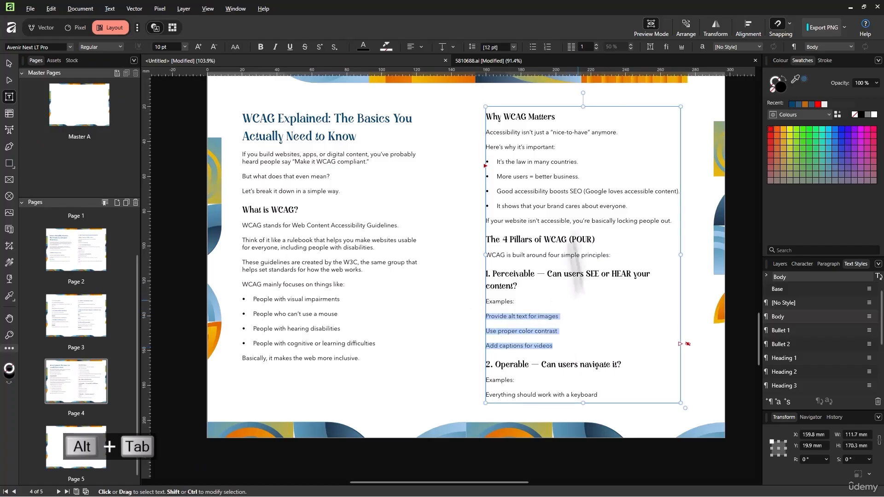
click(533, 46)
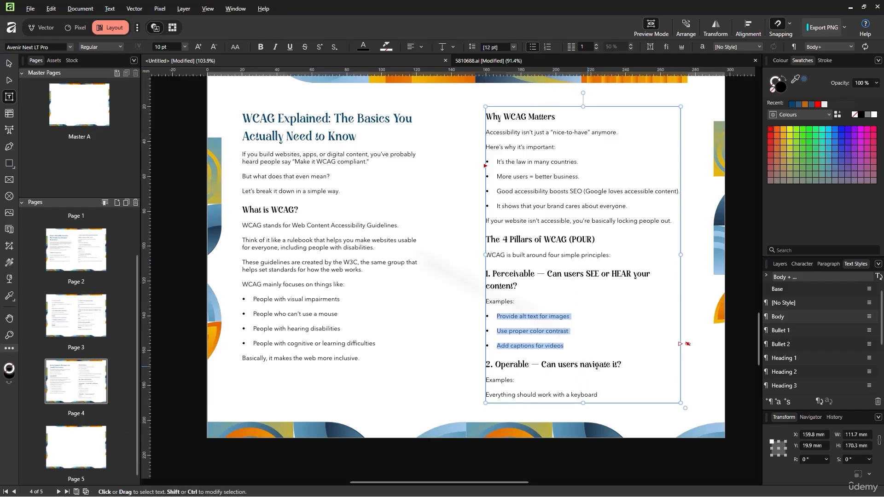
Step: Shorten the second article frame to about 157.3 mm high so its text ends after the "2. Operable" heading
click(9, 64)
scroll(583, 363, down, 1)
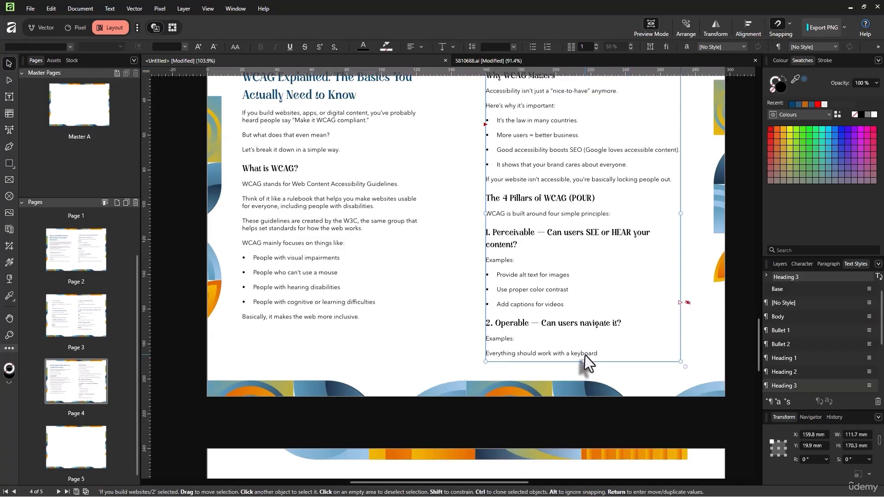
drag(582, 361, 584, 340)
Step: Delete the blank page 5 from the document
right_click(80, 458)
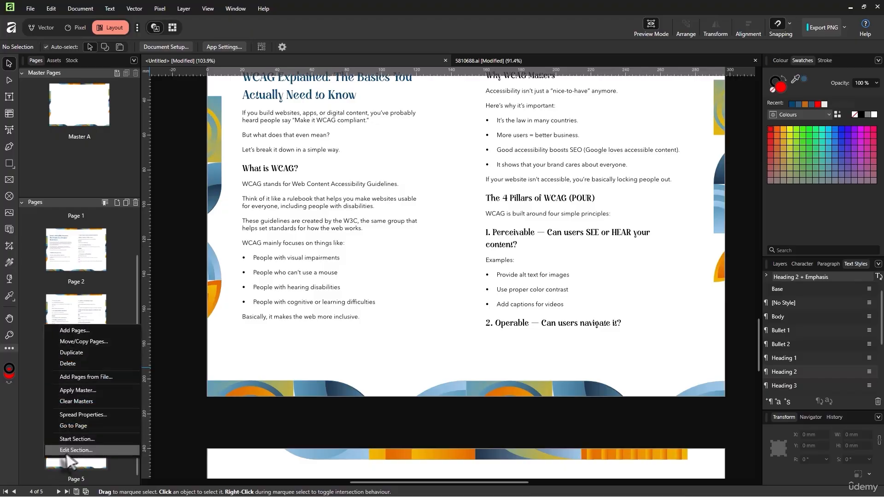
right_click(77, 452)
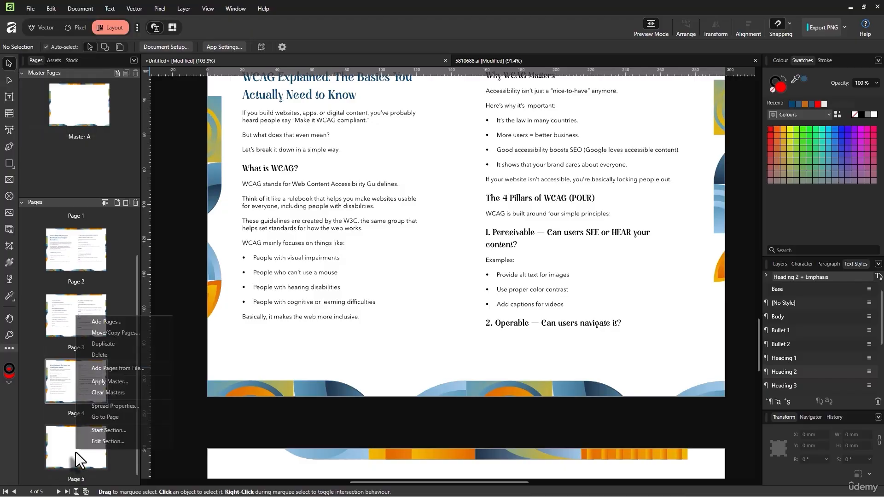
click(113, 355)
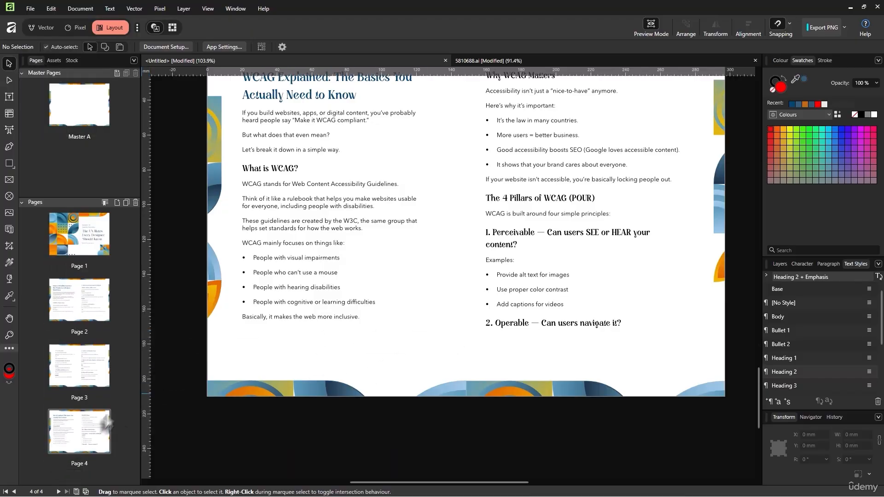
right_click(101, 422)
click(300, 414)
scroll(501, 350, down, 4)
scroll(501, 350, up, 3)
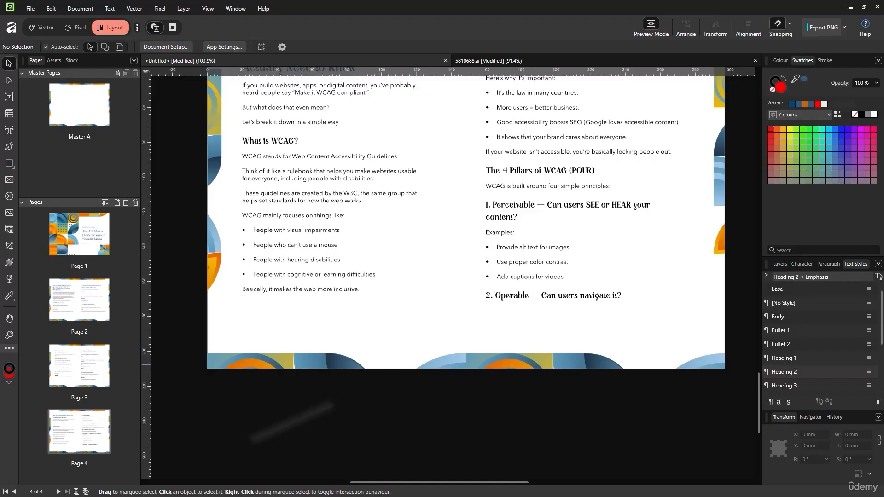
right_click(94, 427)
click(77, 428)
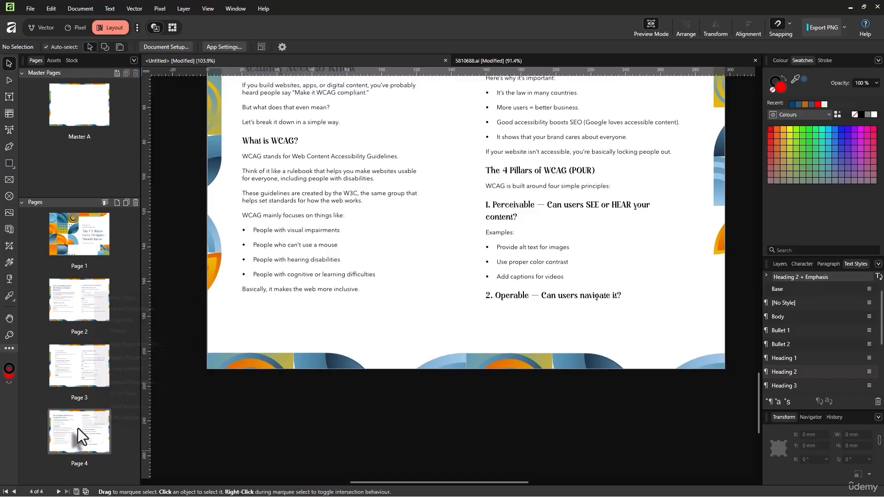
key(w)
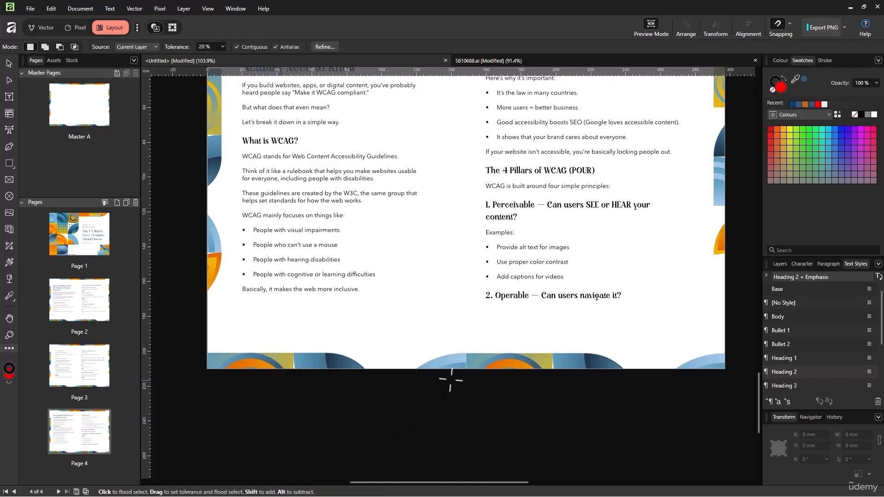
scroll(442, 411, up, 3)
key(w)
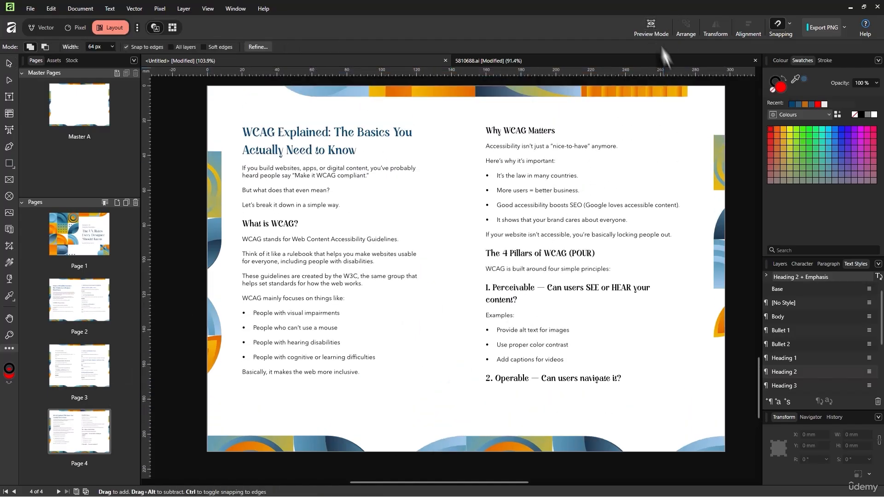
key(w)
scroll(368, 220, up, 1)
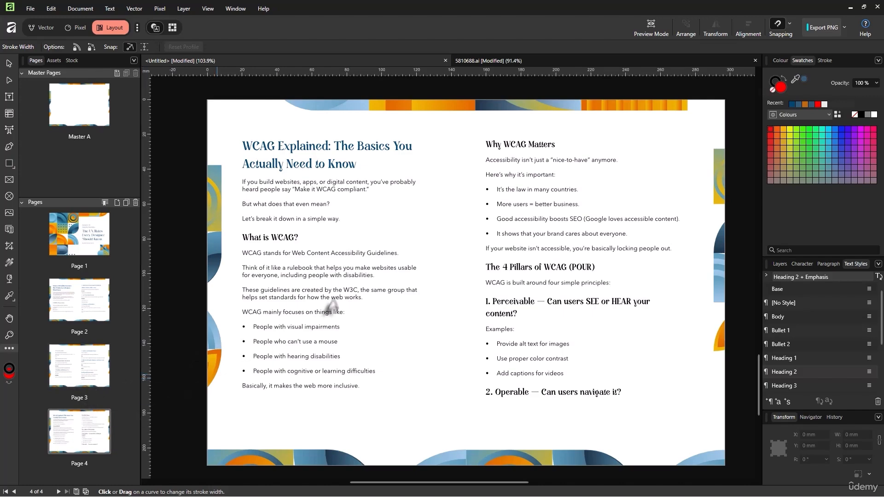
Step: Place a vertical ruler guide near the middle of the page at about 145.4 mm
scroll(351, 285, up, 4)
scroll(280, 287, down, 3)
drag(148, 297, 452, 306)
scroll(451, 309, up, 5)
scroll(451, 316, up, 8)
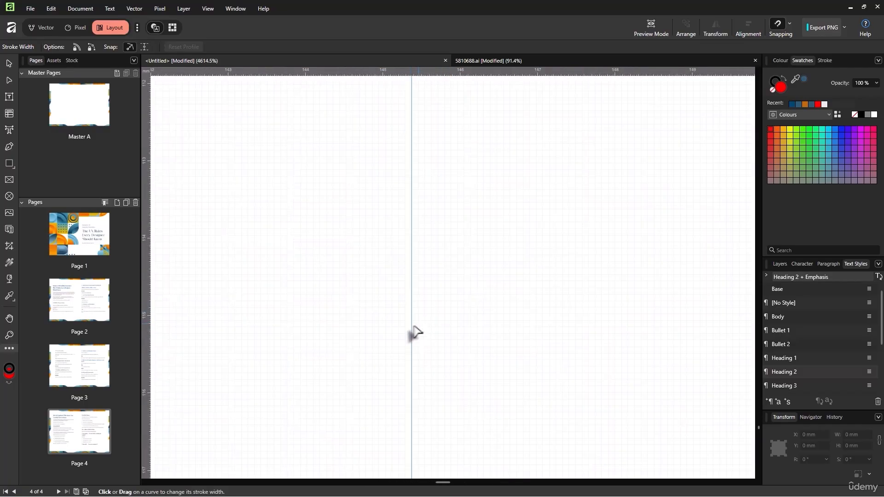
scroll(412, 332, down, 20)
Step: Duplicate page 4 and delete the title and both article text frames from the copy
right_click(86, 277)
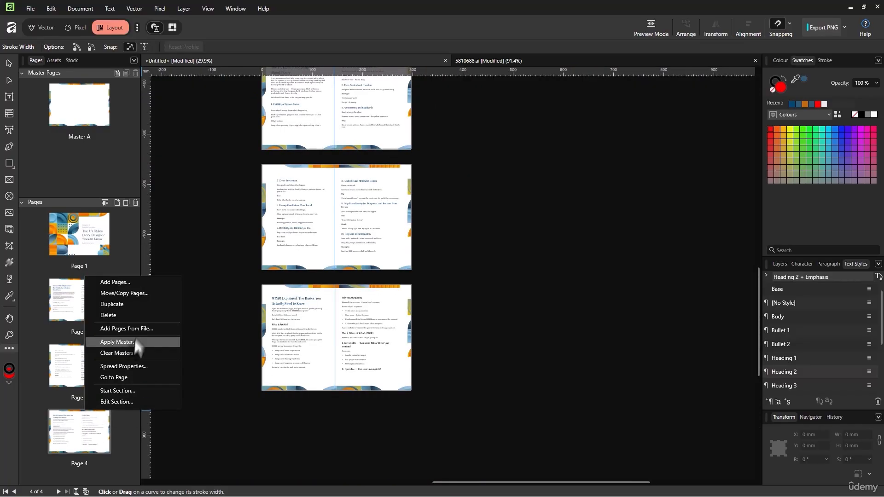
click(134, 305)
drag(389, 327, 456, 304)
scroll(506, 264, up, 5)
drag(626, 150, 531, 275)
click(529, 279)
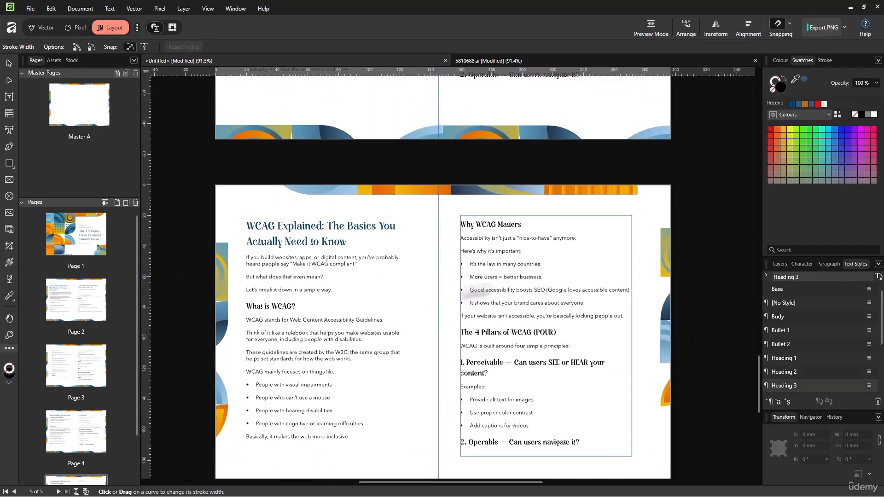
key(Delete)
click(352, 276)
key(Delete)
click(371, 241)
key(Delete)
Step: Flow the overflowing text of page 4's second frame into a new frame about 110.6 × 129.3 mm on page 5's left half
scroll(420, 260, up, 5)
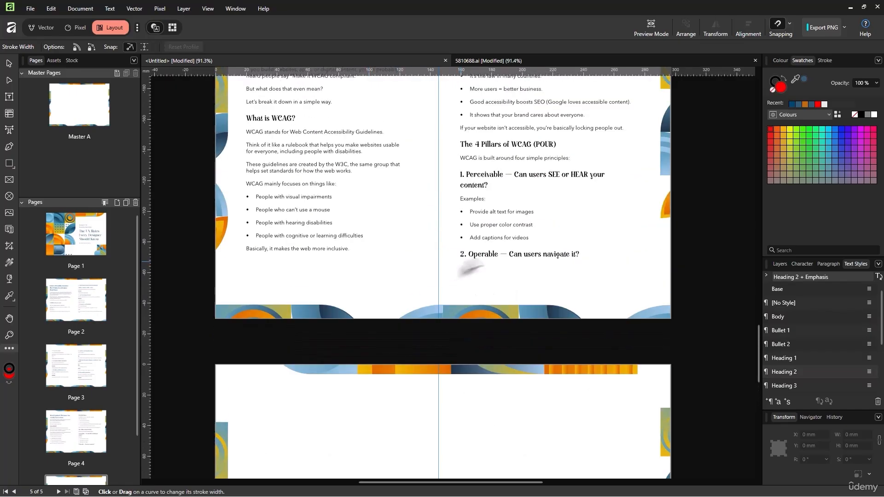
scroll(528, 247, down, 1)
click(575, 240)
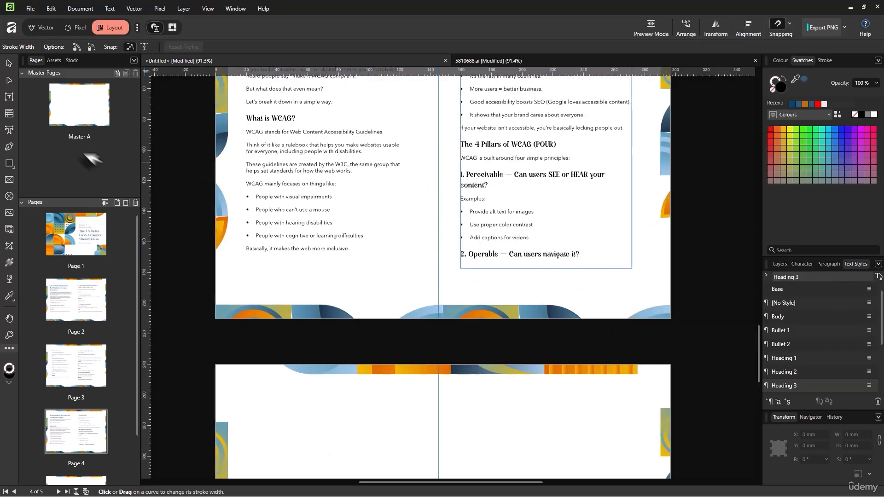
key(t)
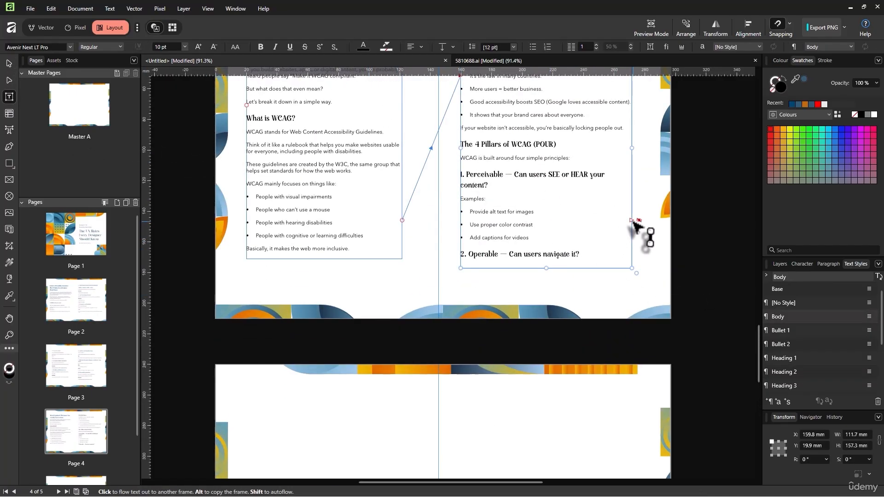
click(632, 221)
scroll(636, 206, down, 1)
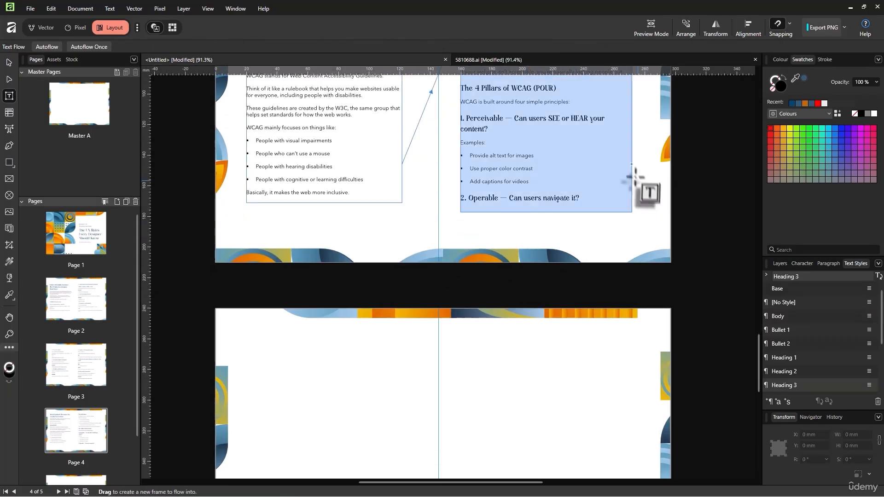
scroll(256, 292, down, 1)
drag(254, 287, 420, 479)
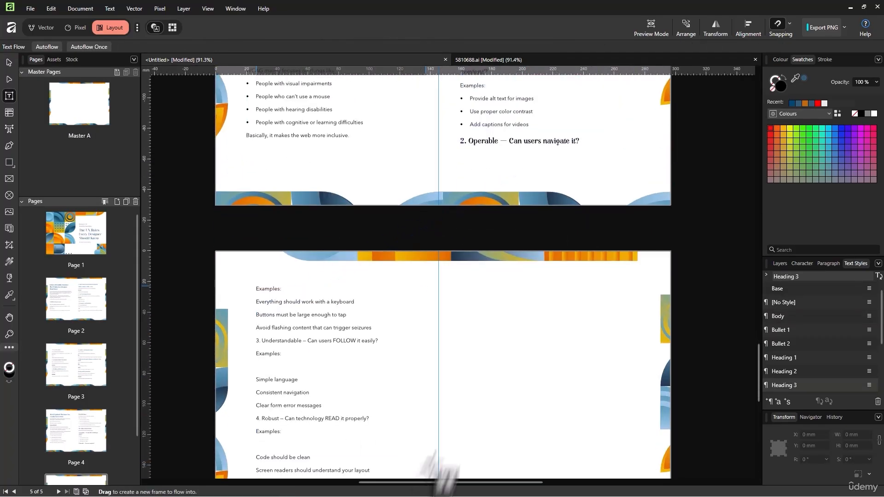
Step: Resize the new text frame on page 5 to about 112.1 × 161.5 mm, with its left edge at about X 18.7 mm
scroll(415, 335, down, 2)
scroll(416, 335, down, 1)
click(9, 64)
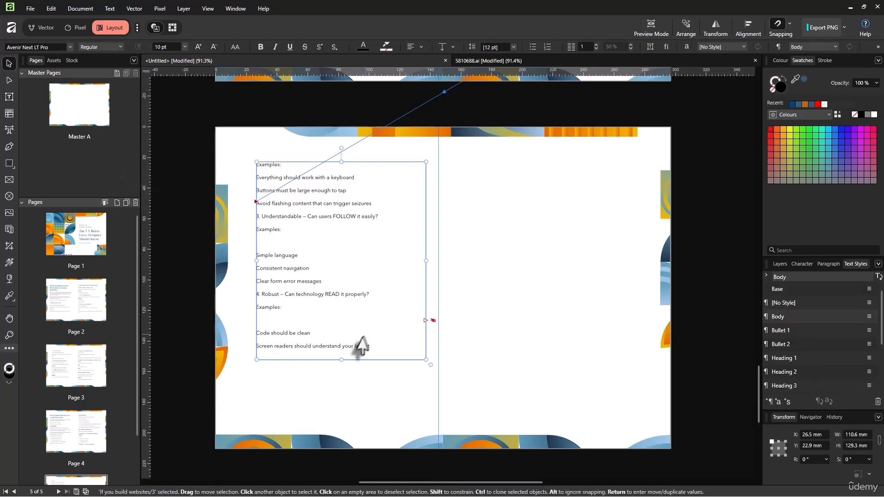
drag(256, 359, 244, 401)
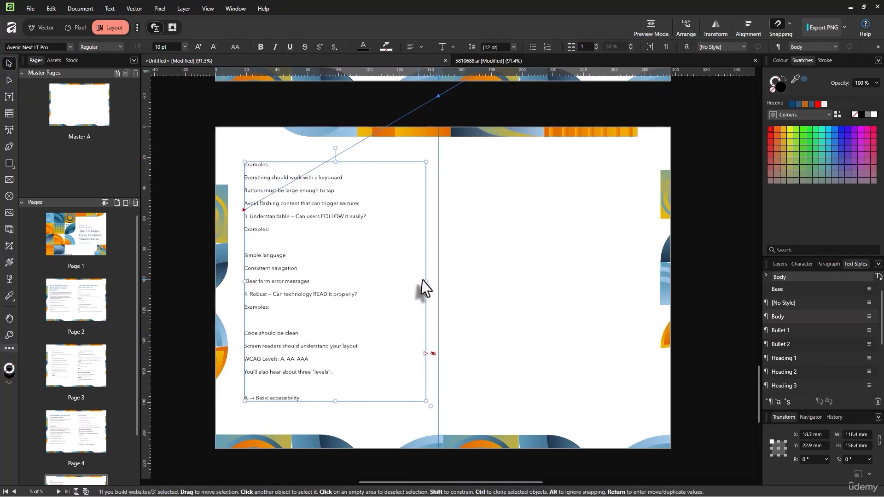
drag(422, 286, 412, 286)
drag(331, 402, 331, 409)
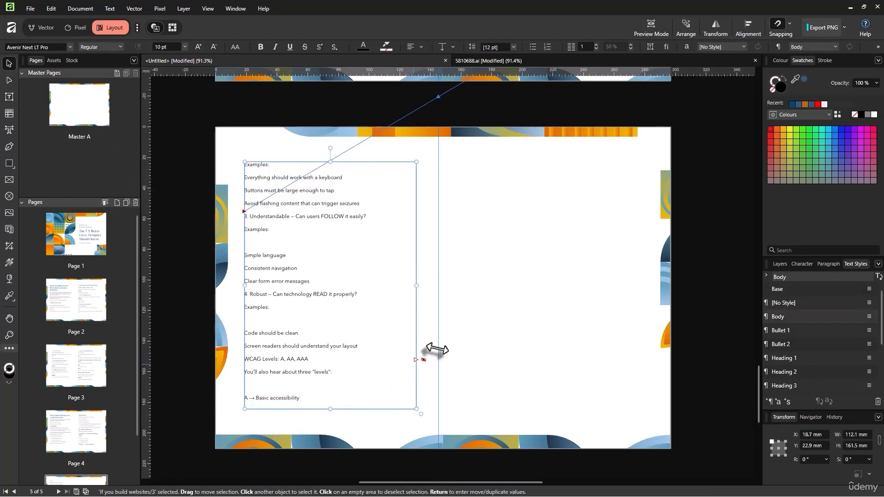
Step: Shorten page 4's second text frame so the "2. Operable" heading flows onto page 5
scroll(295, 260, up, 2)
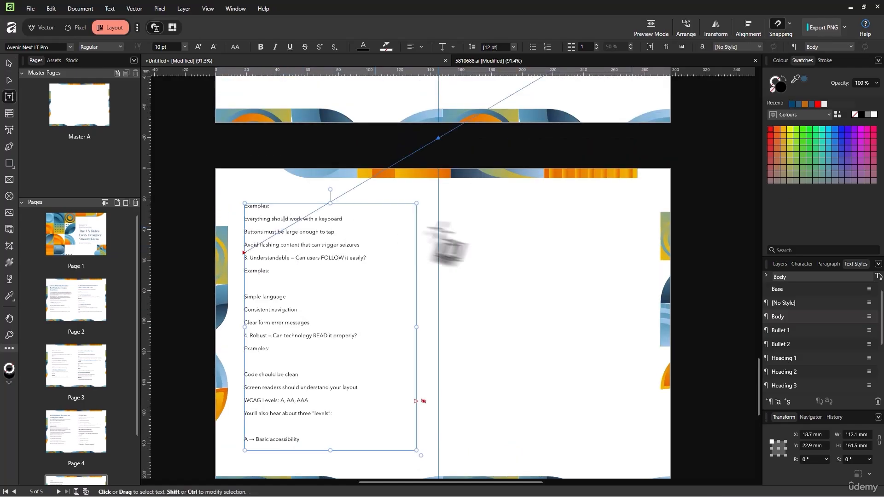
key(alt+Tab)
key(alt+Tab)
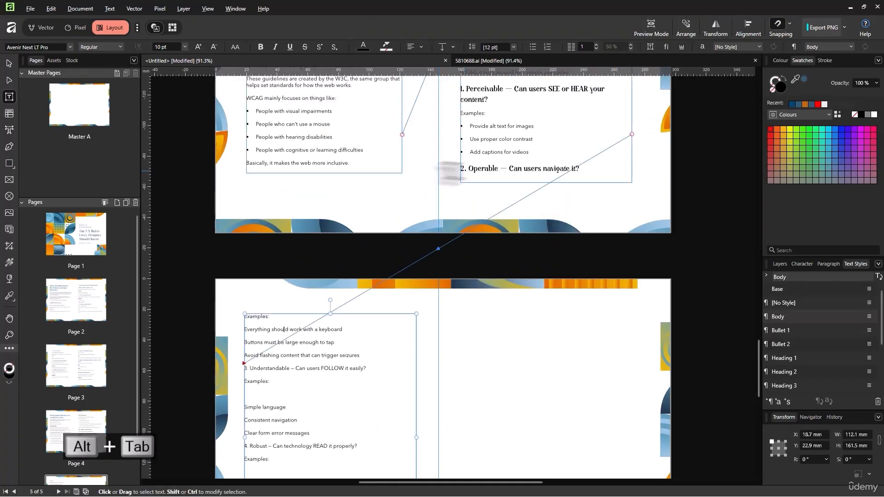
click(10, 63)
click(580, 174)
drag(546, 182, 546, 163)
click(518, 242)
Step: Turn the three example lines under the "2. Operable" heading on page 5 into a bulleted list
scroll(304, 303, down, 2)
scroll(297, 299, up, 3)
scroll(292, 294, down, 2)
click(301, 289)
double_click(381, 299)
drag(381, 299, 222, 276)
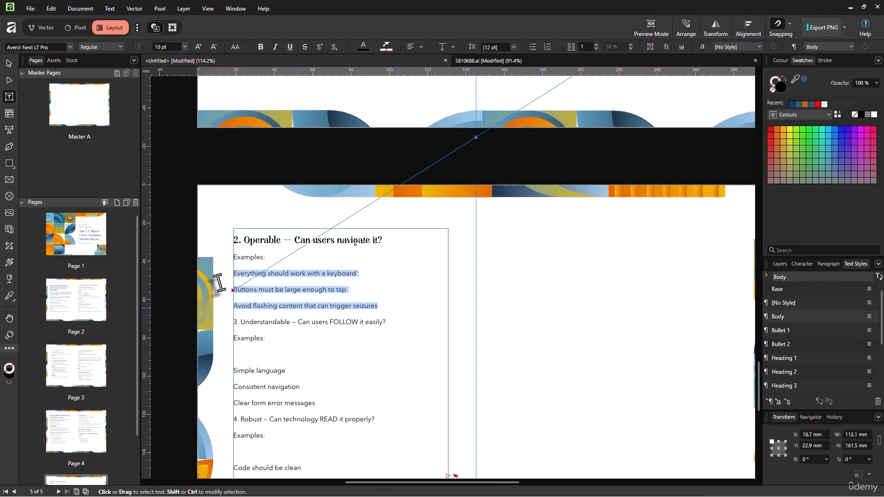
click(532, 46)
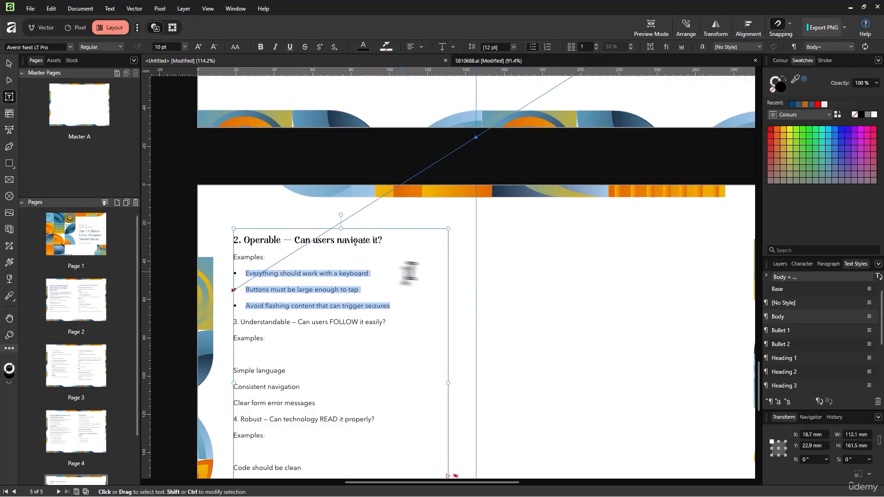
click(10, 64)
Step: Apply the Heading 3 style to the "3. Understandable" and "4. Robust" lines on page 5
scroll(288, 288, down, 1)
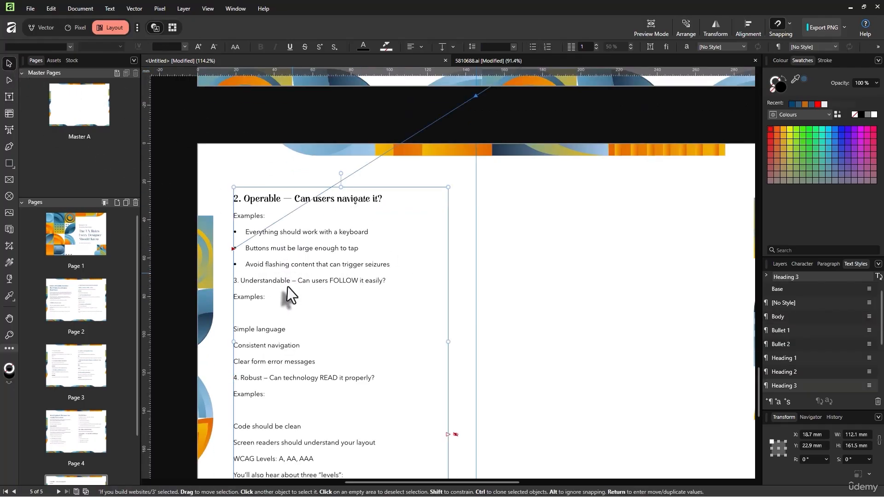
triple_click(288, 285)
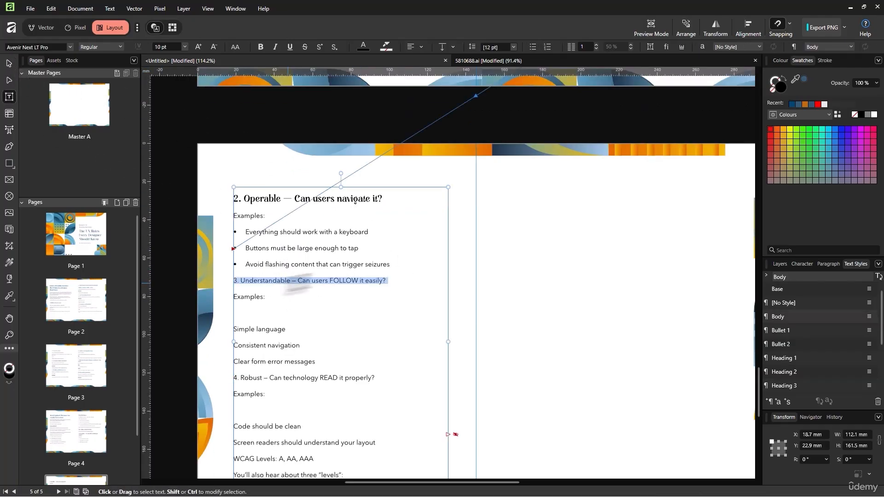
click(795, 386)
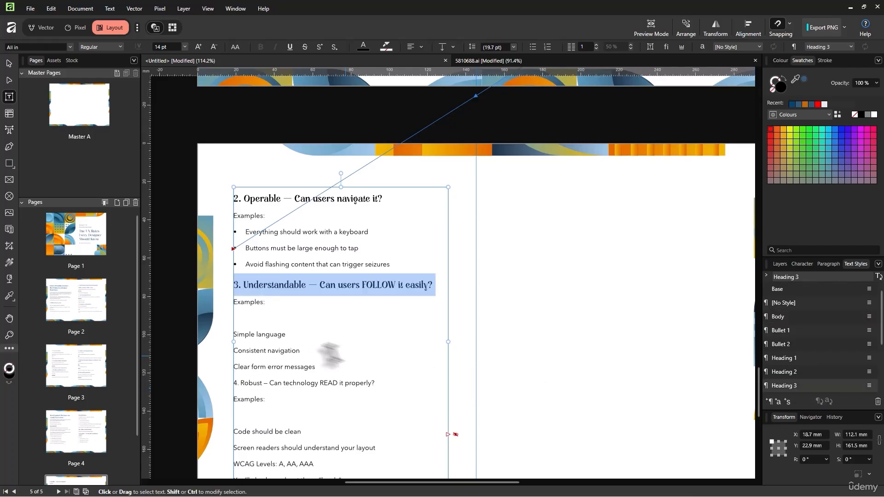
scroll(322, 354, down, 1)
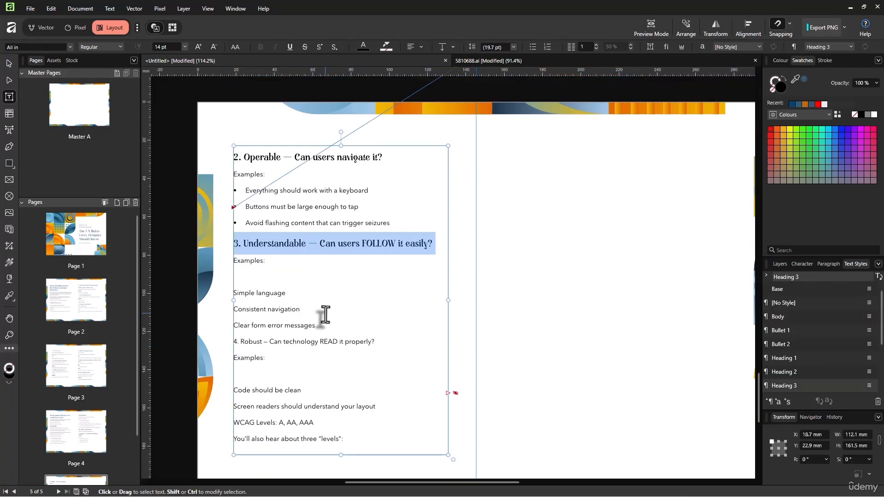
key(alt+Tab)
scroll(414, 265, down, 8)
key(alt+Tab)
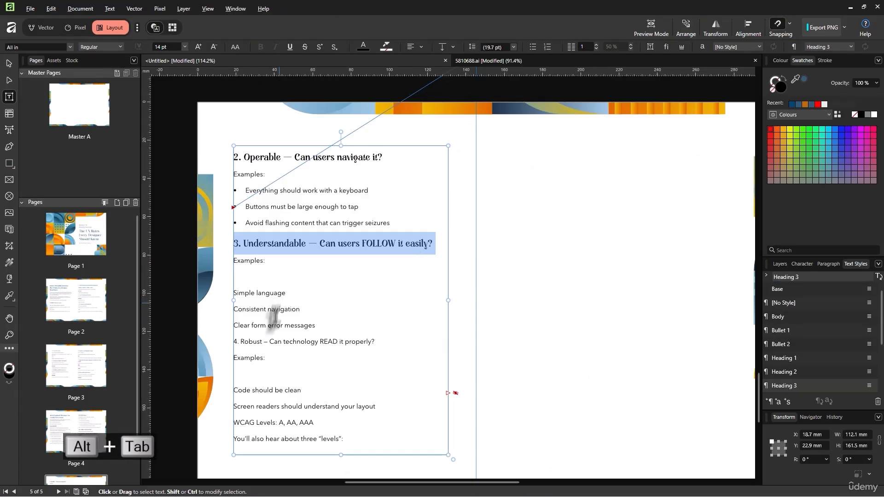
triple_click(262, 341)
click(795, 386)
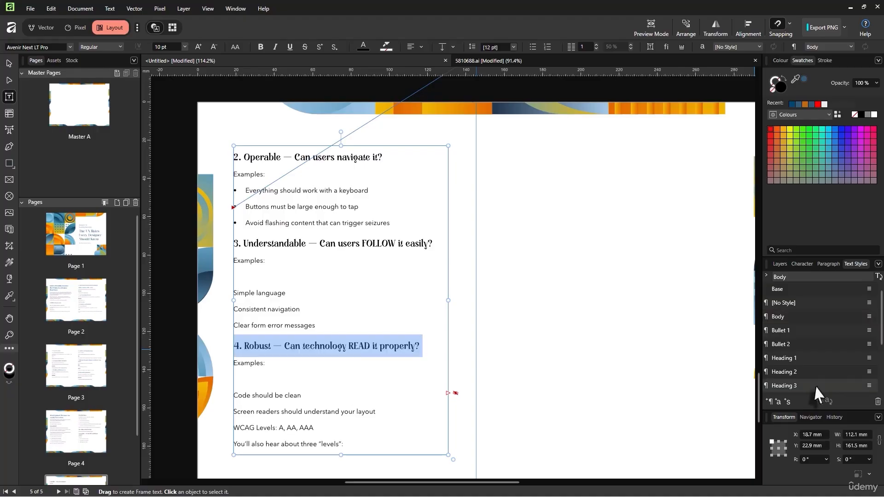
Step: Delete the empty line below "Examples:" in both the Understandable and Robust sections
scroll(334, 341, down, 1)
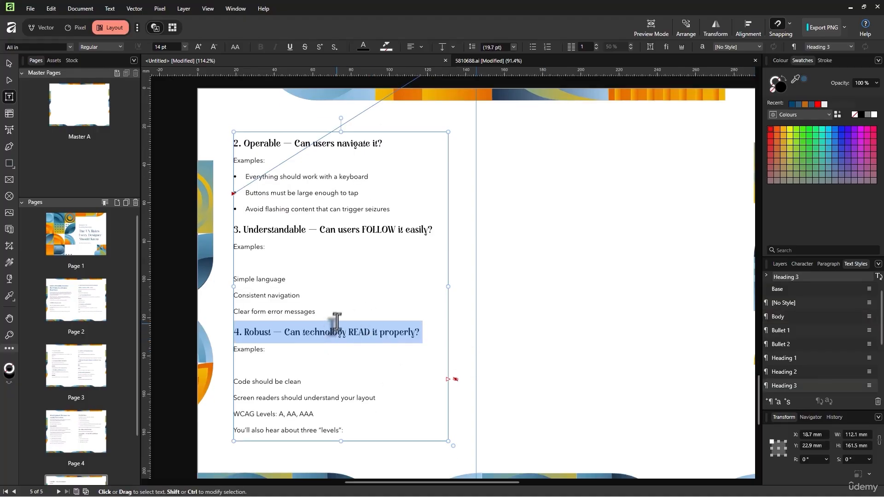
click(331, 263)
key(BackSpace)
click(285, 351)
key(Delete)
Step: Bullet the three Understandable example lines, from "Simple language" to "Clear form error messages"
drag(338, 296, 220, 253)
click(301, 279)
drag(316, 297, 232, 261)
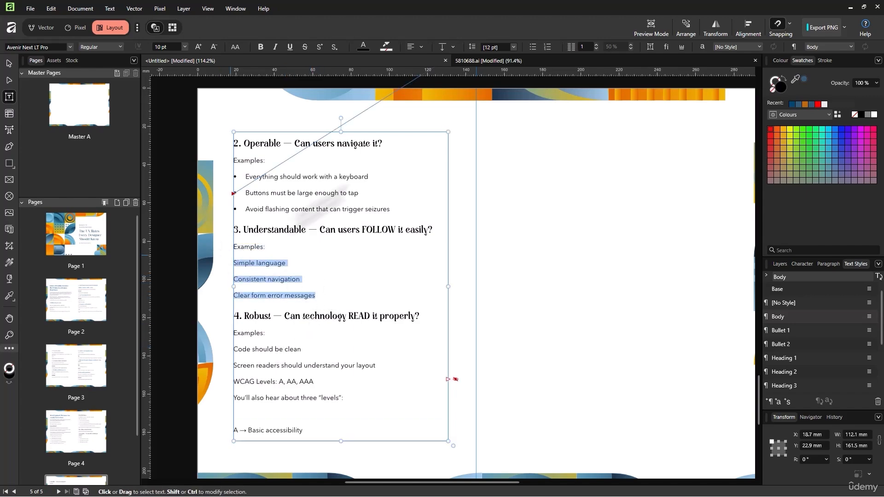
click(532, 46)
Step: Bullet the four lines from "Code should be clean" to "You'll also hear about three 'levels':" in the Robust section
scroll(309, 300, down, 3)
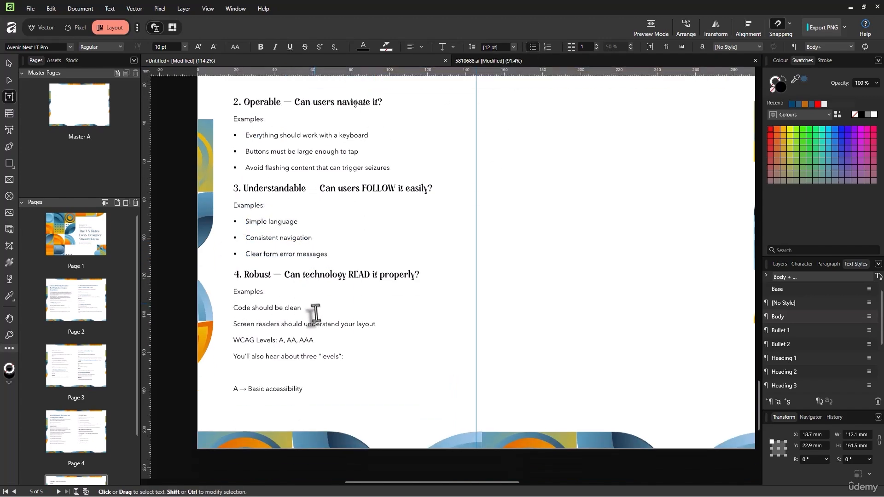
drag(349, 356, 225, 309)
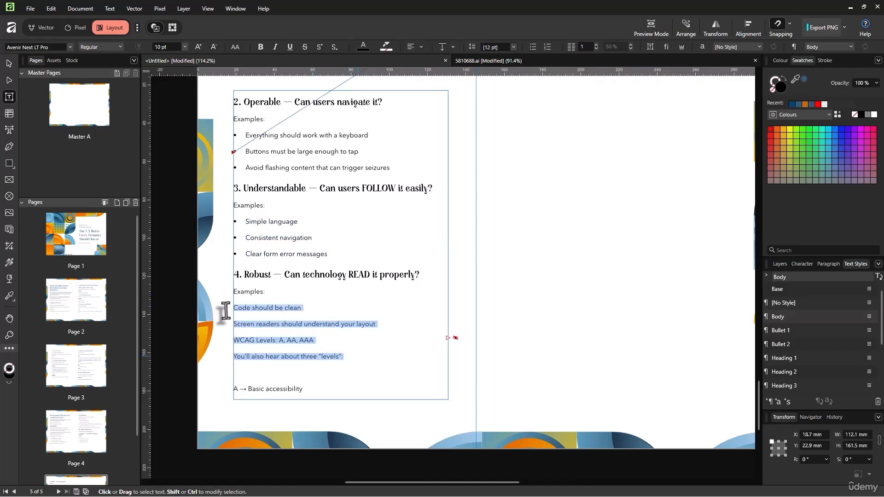
click(533, 46)
click(281, 376)
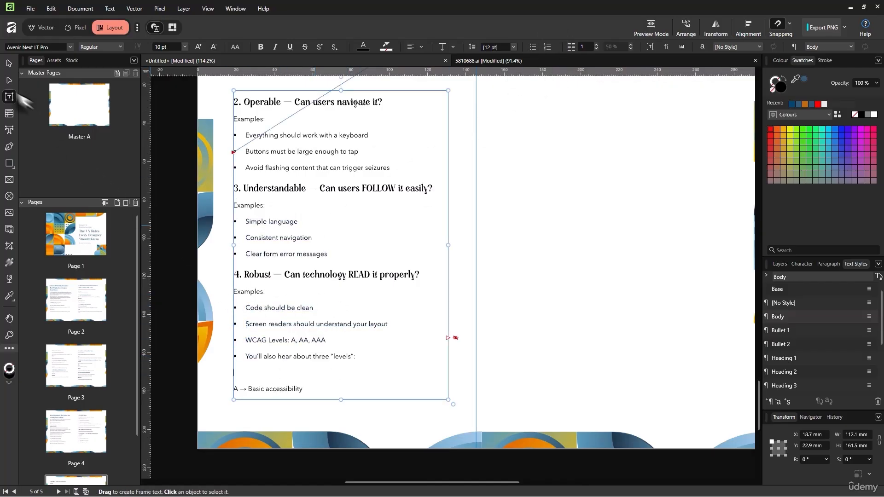
Step: Shorten page 5's text frame to about 146.6 mm high and flow its overflow into a new right-half frame about 114.9 × 160.6 mm
click(10, 64)
drag(341, 399, 340, 371)
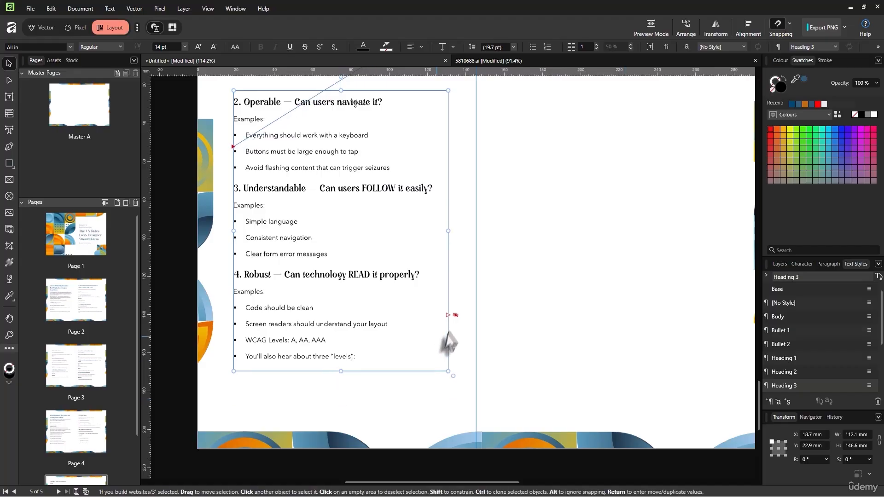
click(451, 317)
drag(431, 130, 651, 437)
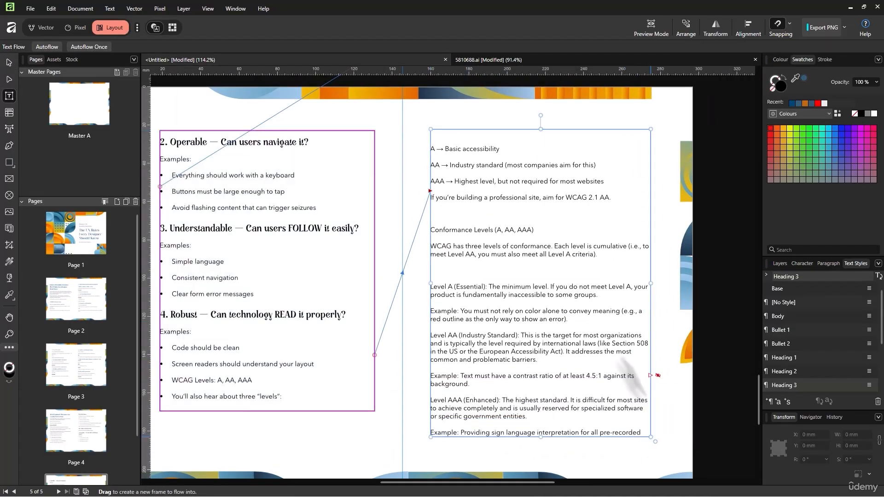
Step: Check the article's formatting and remove the bullets from the "WCAG Levels: A, AA, AAA" line and the line below it
key(alt+Tab)
key(alt+Tab)
key(alt+Tab)
key(alt+Tab)
drag(305, 396, 171, 381)
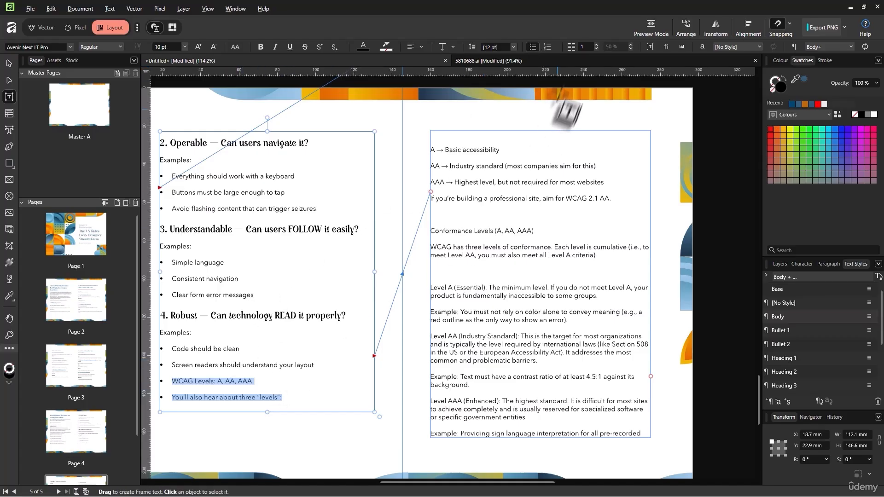
click(284, 399)
key(alt+Tab)
key(alt+Tab)
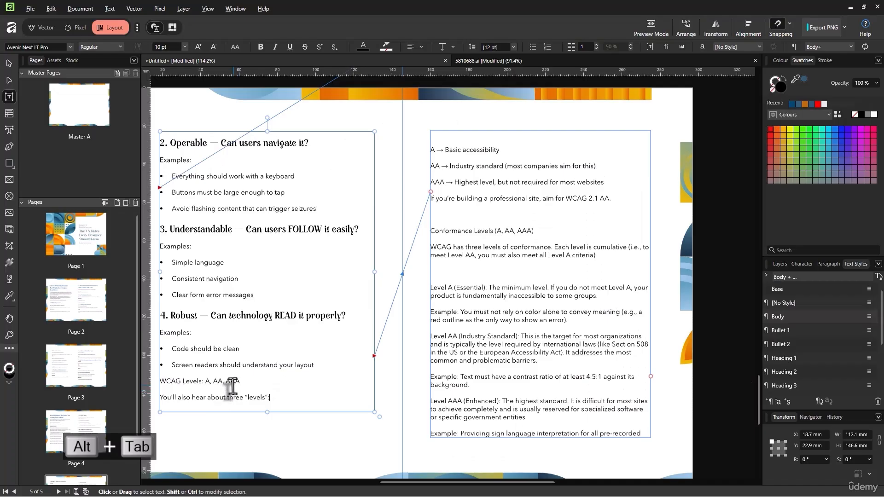
Step: Apply the Heading 3 style to the "WCAG Levels: A, AA, AAA" line
triple_click(233, 382)
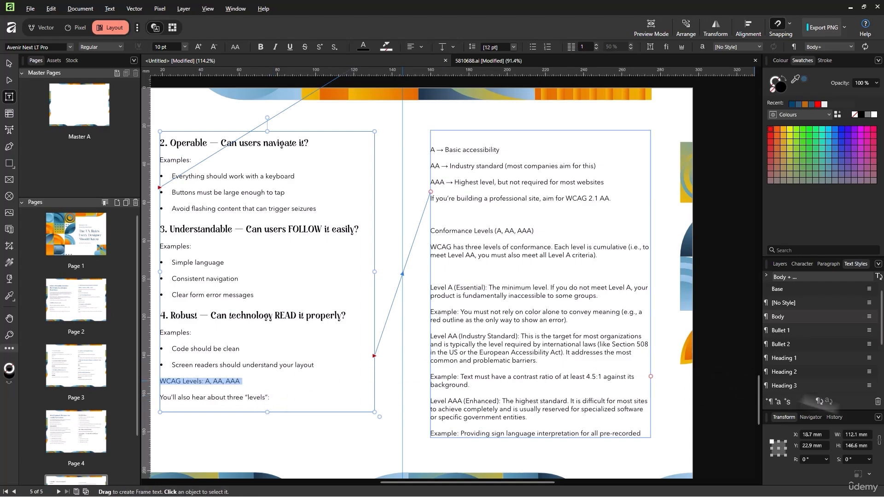
click(817, 386)
key(Escape)
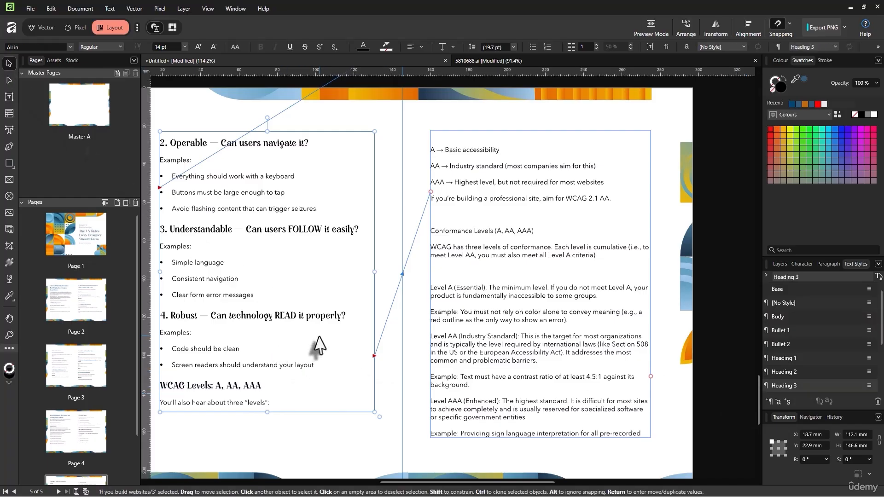
Step: Shorten page 5's left frame so the WCAG Levels section flows into the right frame, and delete the empty line above "A → Basic accessibility"
drag(267, 412, 267, 377)
double_click(463, 178)
key(BackSpace)
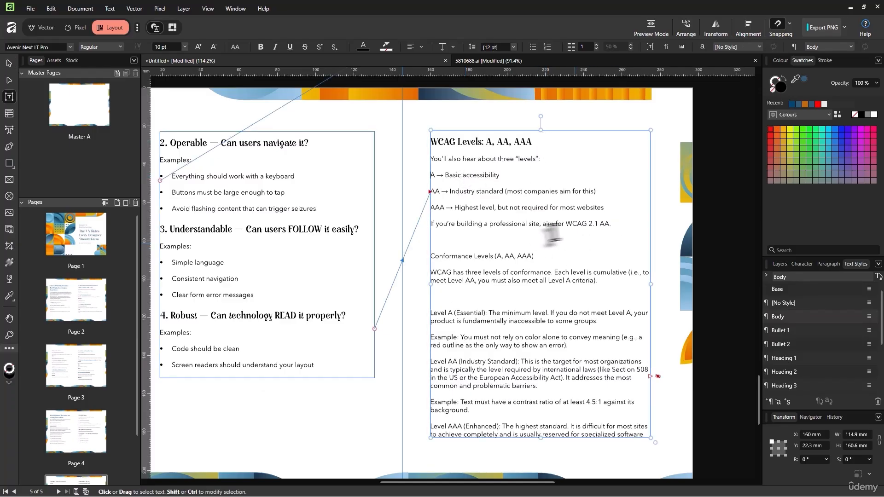
click(9, 63)
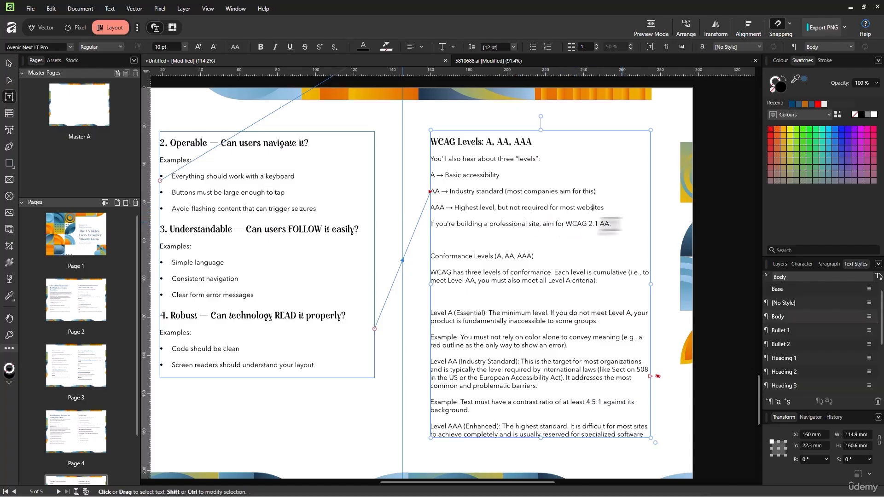
Step: Bullet the four lines from "A → Basic accessibility" to "If you're building a professional site, aim for WCAG 2.1 AA."
drag(616, 224, 431, 175)
click(533, 47)
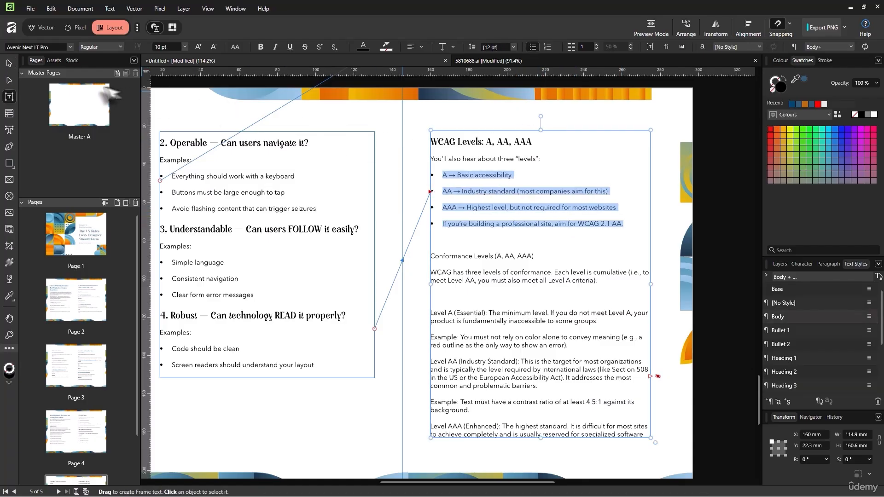
click(9, 63)
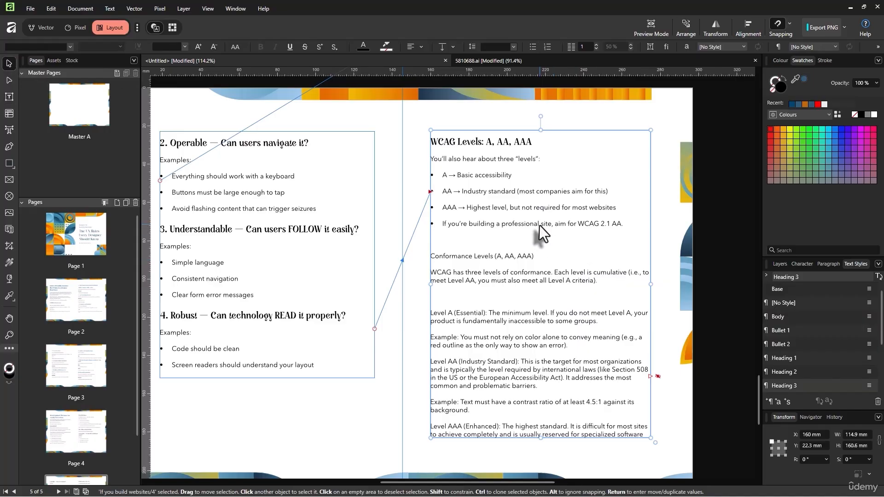
Step: Compare with the web article and remove the bullet from the "If you're building a professional site" line
key(alt+Tab)
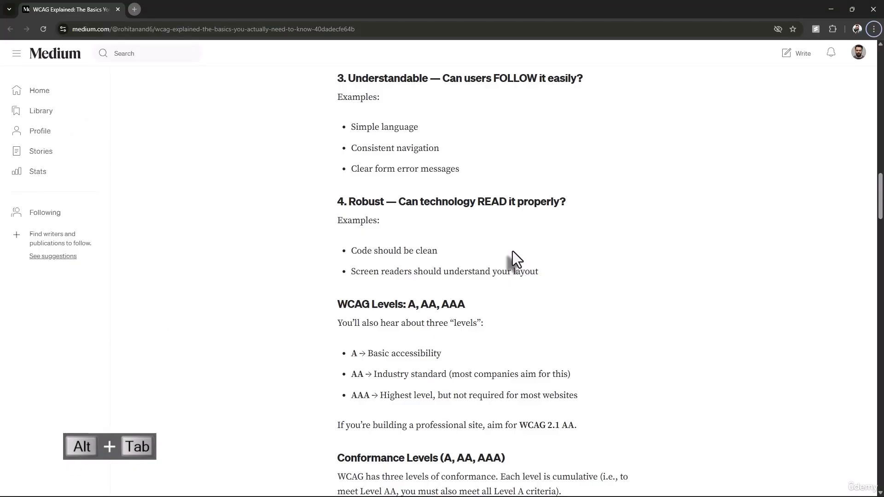
scroll(512, 250, down, 2)
key(alt+Tab)
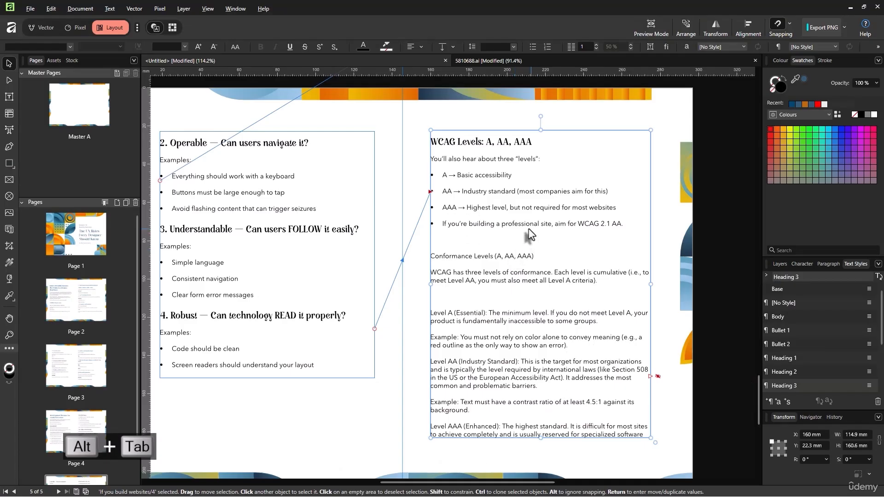
double_click(528, 235)
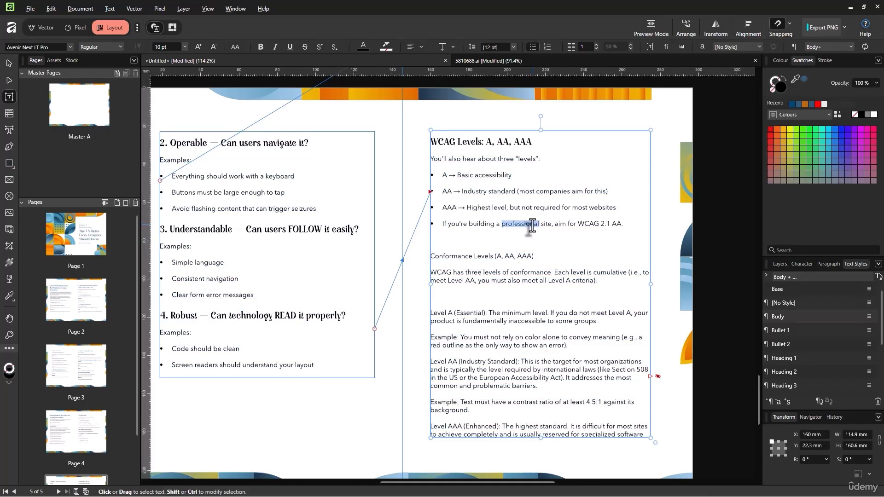
triple_click(531, 226)
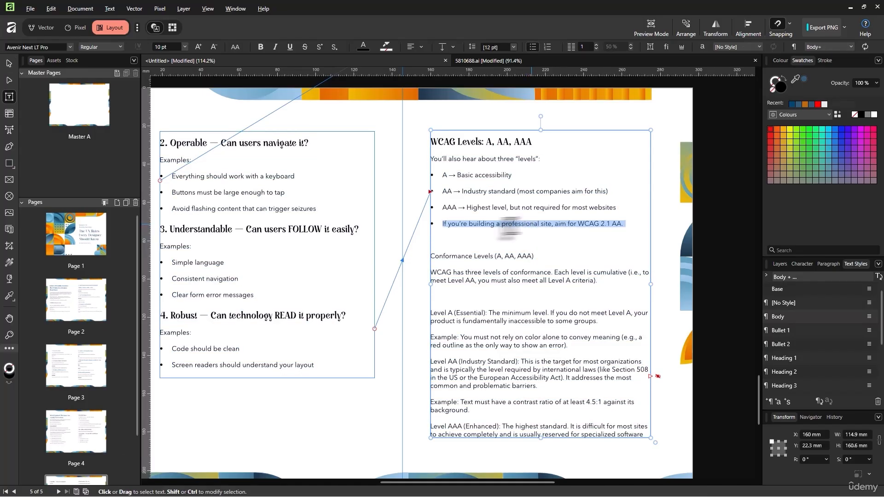
click(532, 46)
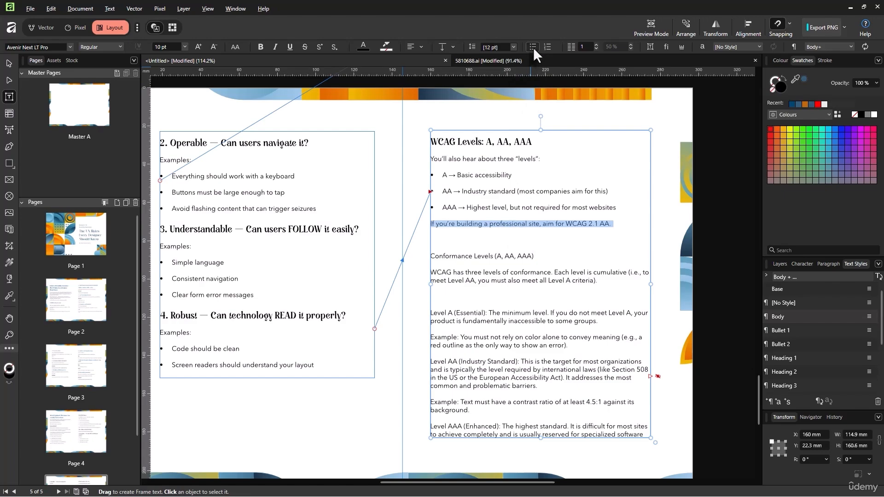
Step: Delete the empty lines above and below the conformance levels introduction, and apply Heading 3 to "Conformance Levels (A, AA, AAA)"
click(519, 241)
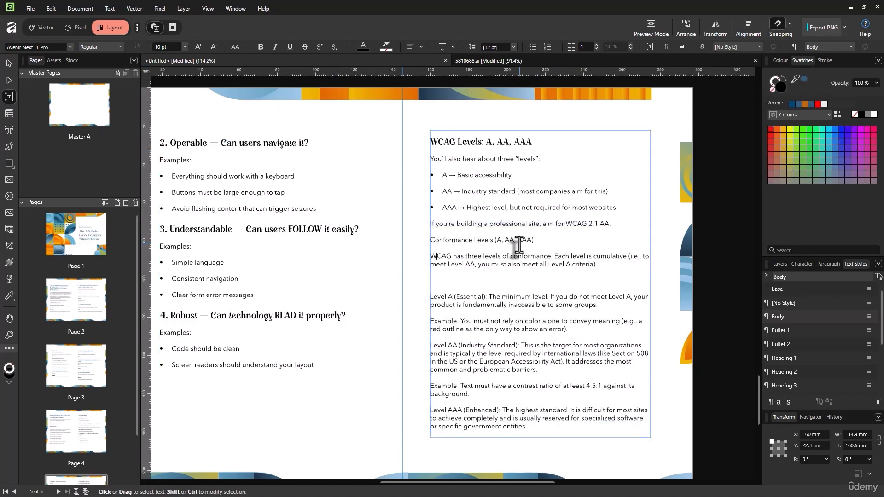
key(alt+Tab)
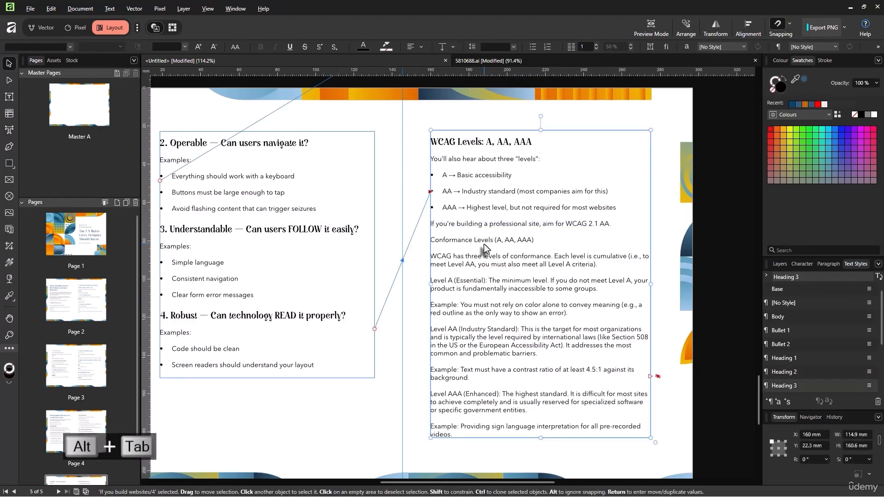
double_click(497, 240)
triple_click(497, 240)
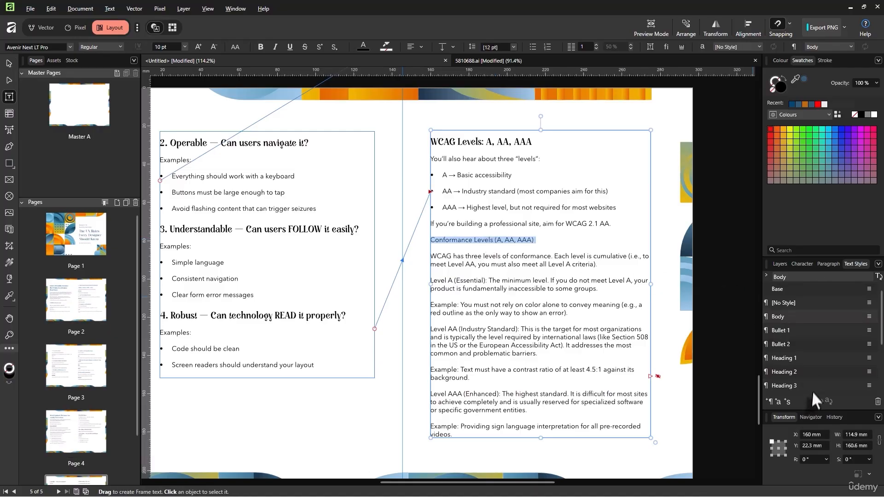
click(782, 385)
click(530, 294)
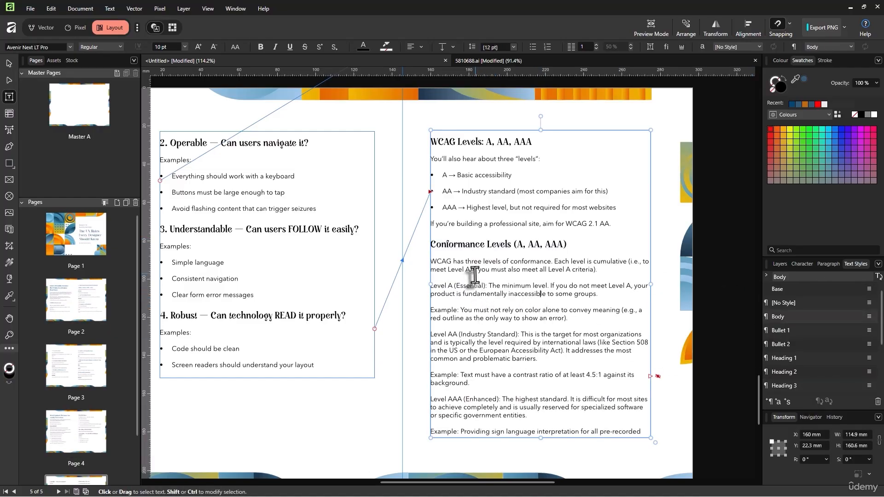
scroll(194, 386, down, 1)
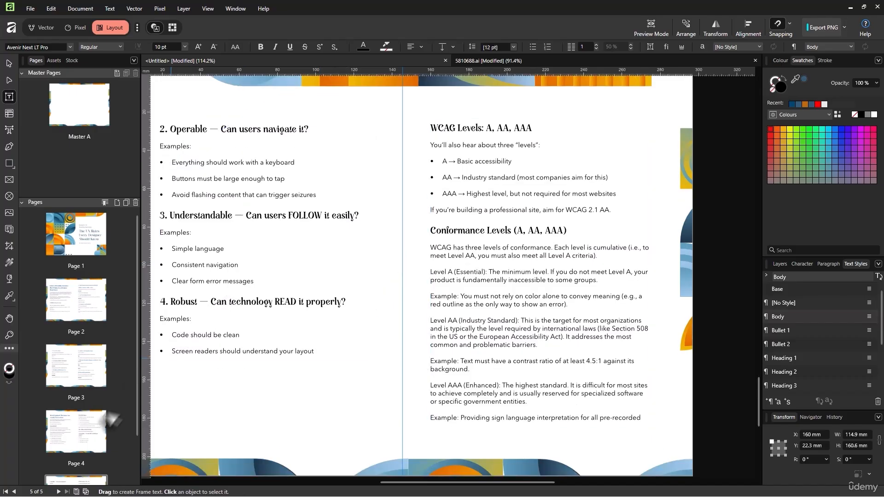
Step: Duplicate page 5 and delete both linked text frames from the copy, leaving only the master artwork
scroll(115, 410, down, 2)
right_click(77, 456)
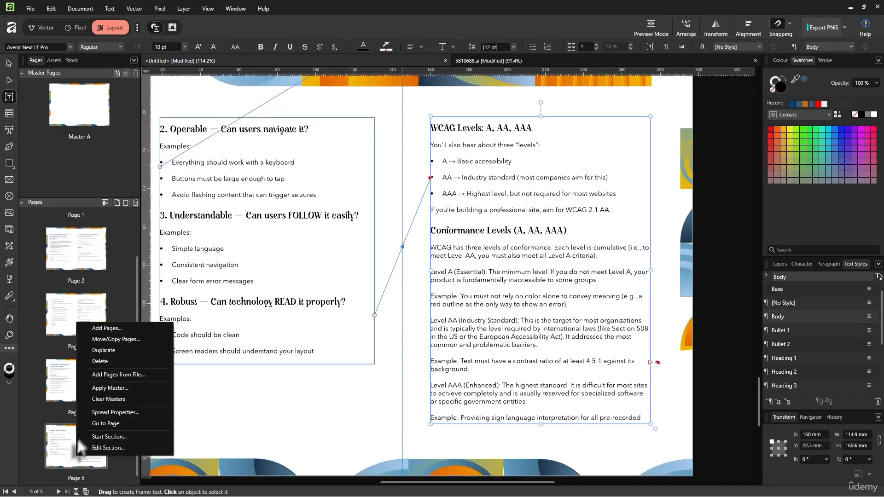
click(130, 353)
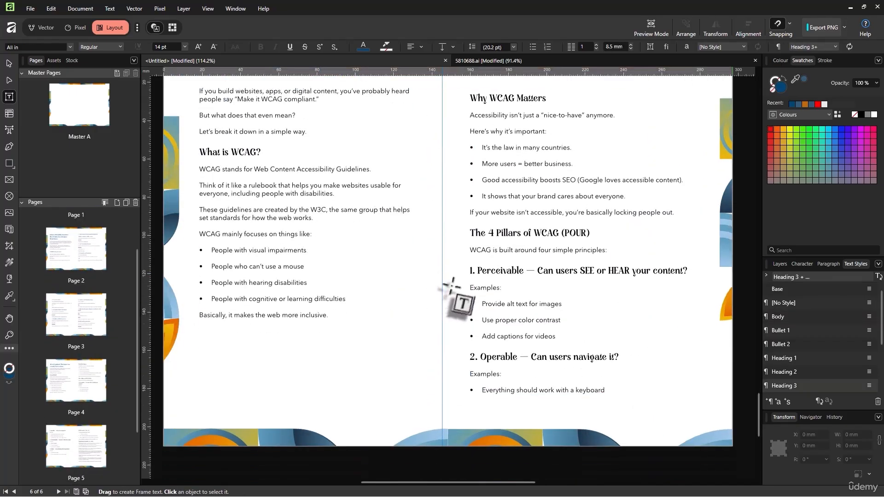
click(9, 63)
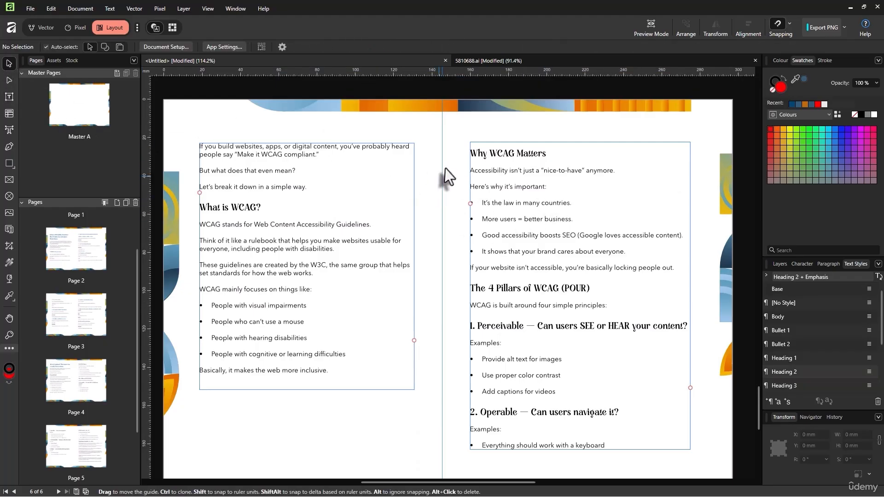
drag(321, 130, 624, 415)
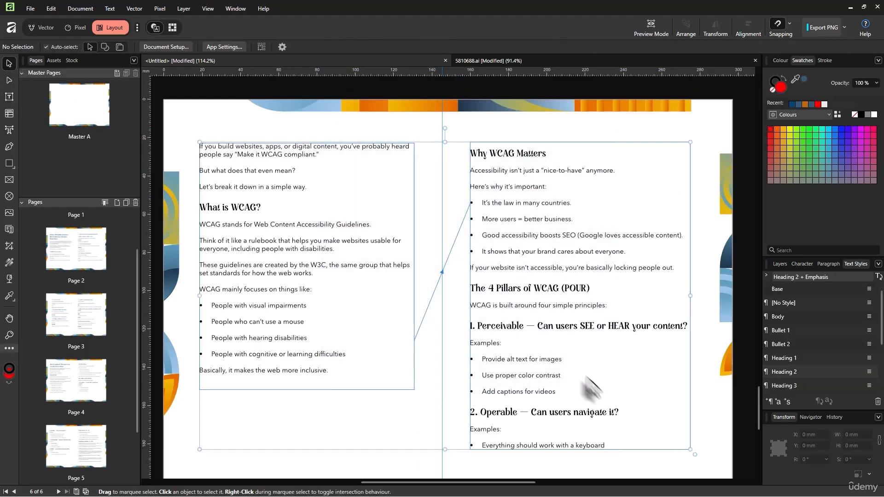
scroll(590, 354, down, 1)
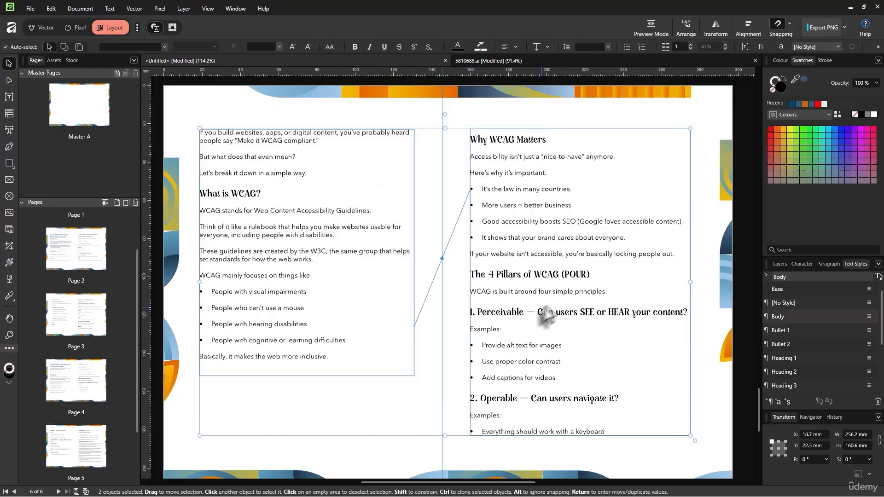
key(Delete)
scroll(522, 265, up, 4)
scroll(516, 265, down, 10)
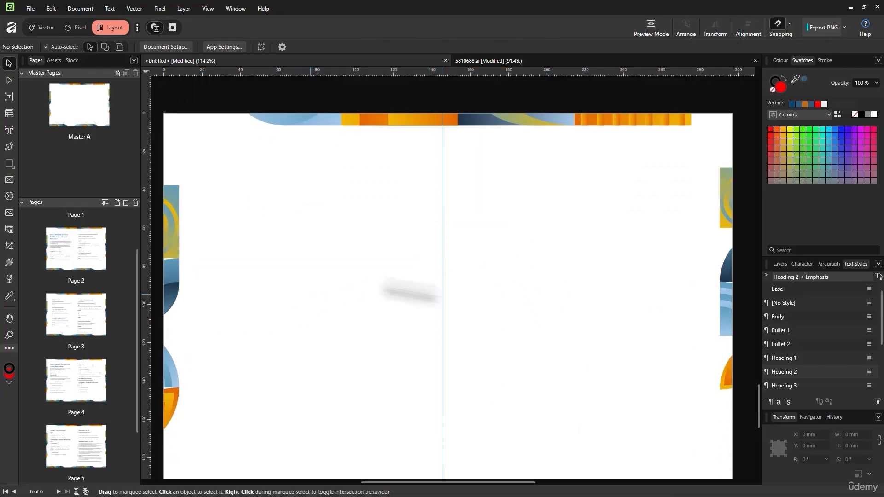
right_click(74, 460)
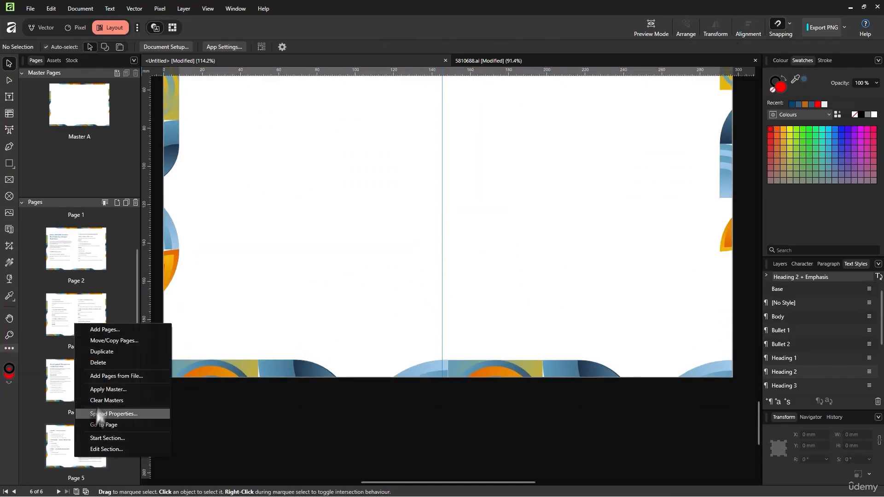
click(118, 353)
scroll(304, 355, up, 4)
scroll(305, 356, down, 15)
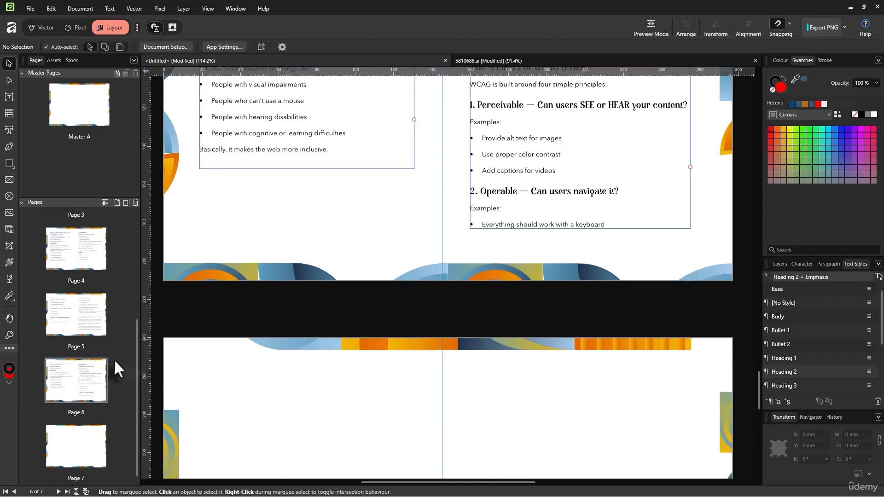
key(ctrl+z)
Step: Duplicate the blank page 6
right_click(89, 445)
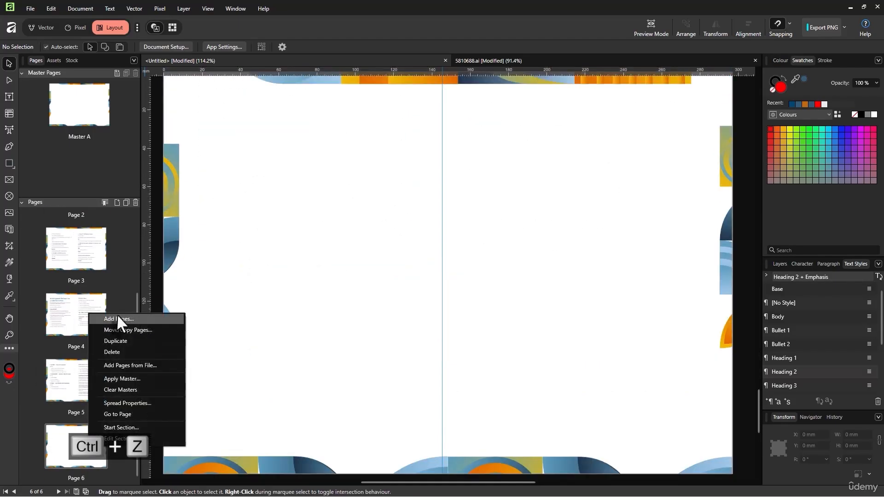
click(123, 342)
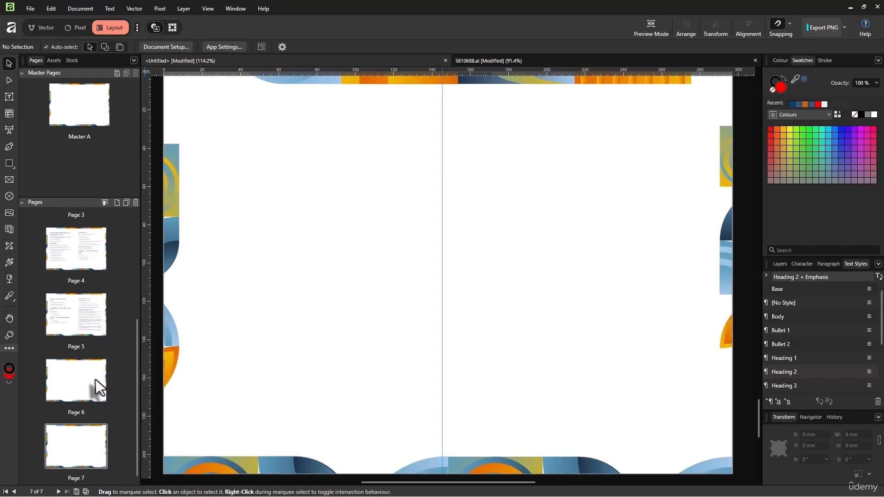
Step: Flow the overflowing text of page 5's right frame into a new left frame on page 6, about 114 mm wide and 179 mm high
click(104, 319)
click(570, 318)
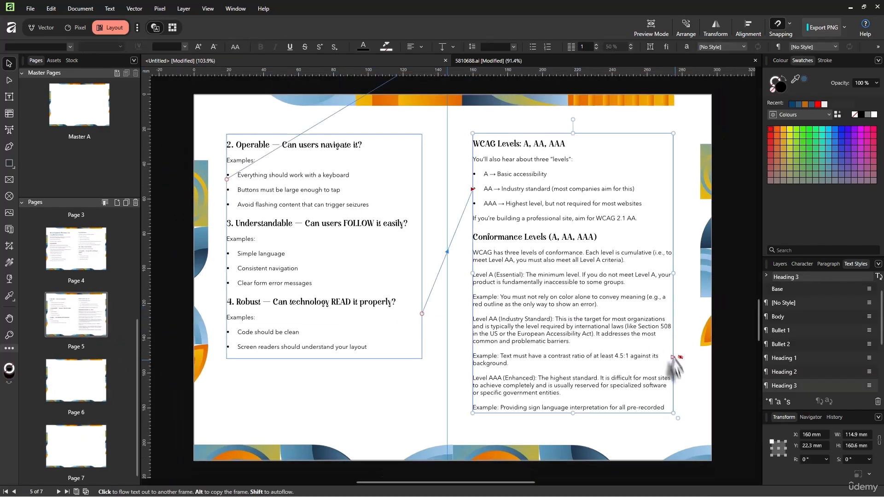
scroll(672, 322, down, 2)
click(673, 273)
scroll(299, 341, down, 4)
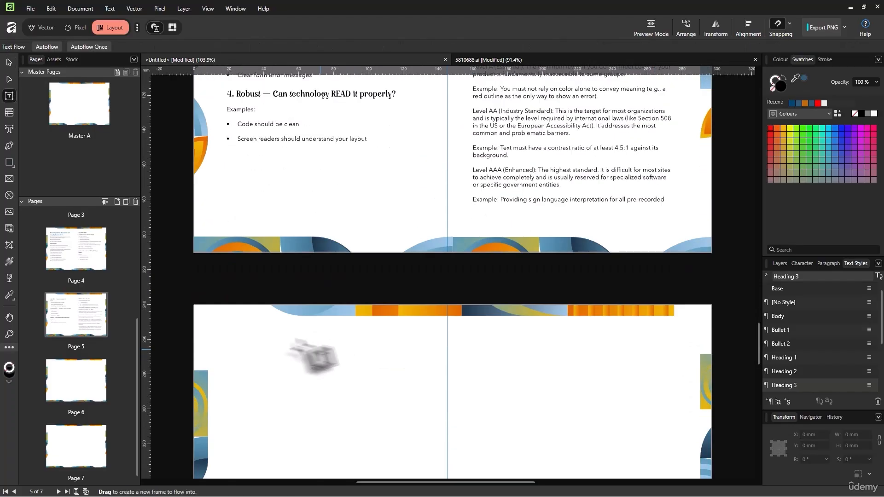
drag(234, 291, 417, 449)
scroll(433, 414, down, 2)
drag(417, 380, 432, 462)
scroll(418, 404, down, 2)
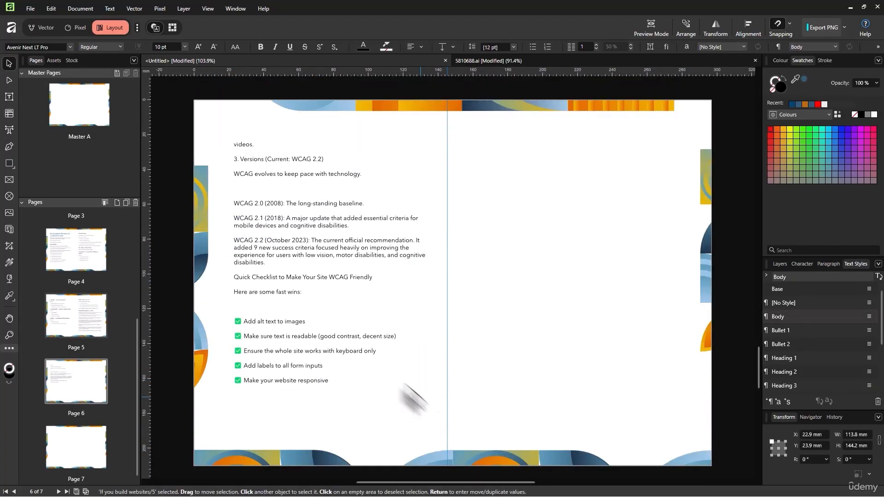
drag(331, 394, 332, 453)
Step: Delete the empty line above "WCAG 2.0 (2008): The long-standing baseline." on page 6
scroll(270, 169, up, 5)
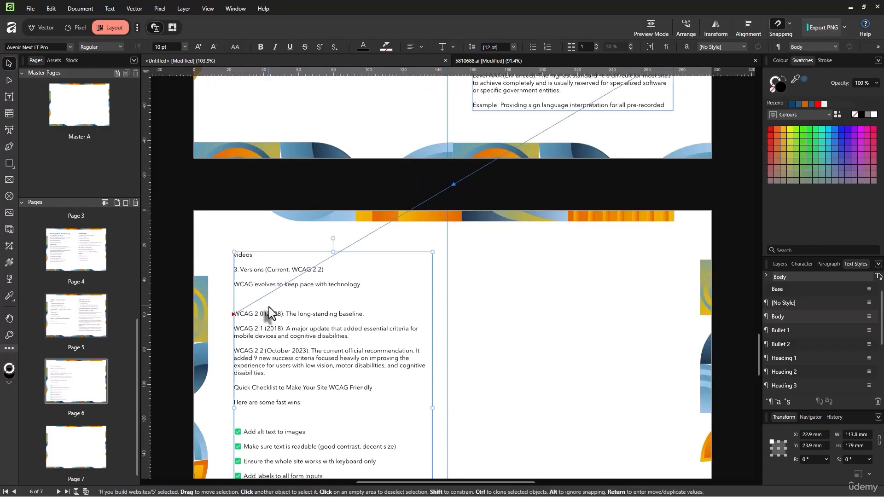
double_click(270, 298)
key(BackSpace)
Step: Extend page 5's right frame downward to about 168 mm high so it takes in the stray word "videos."
scroll(552, 250, up, 6)
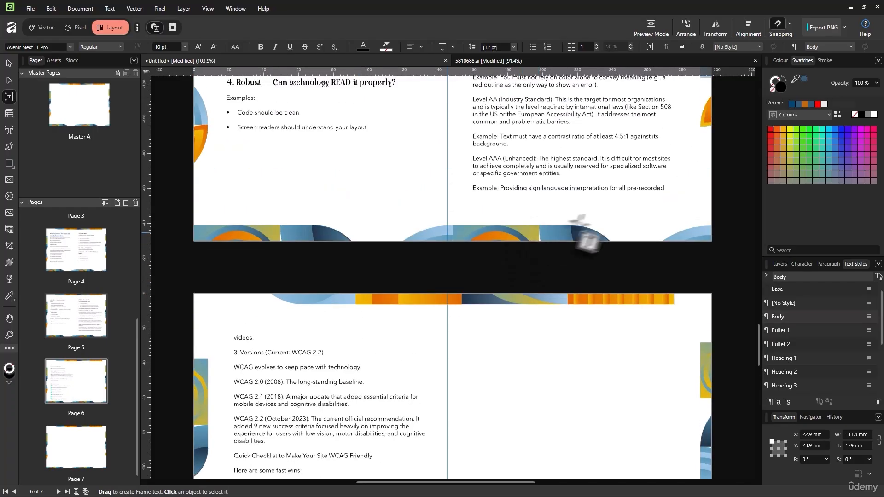
click(585, 195)
scroll(568, 230, up, 2)
mouse_move(572, 303)
mouse_down()
mouse_move(573, 335)
mouse_move(572, 316)
mouse_up()
scroll(268, 345, down, 3)
Step: Apply Heading 3 to "3. Versions (Current: WCAG 2.2)" on page 6
triple_click(263, 380)
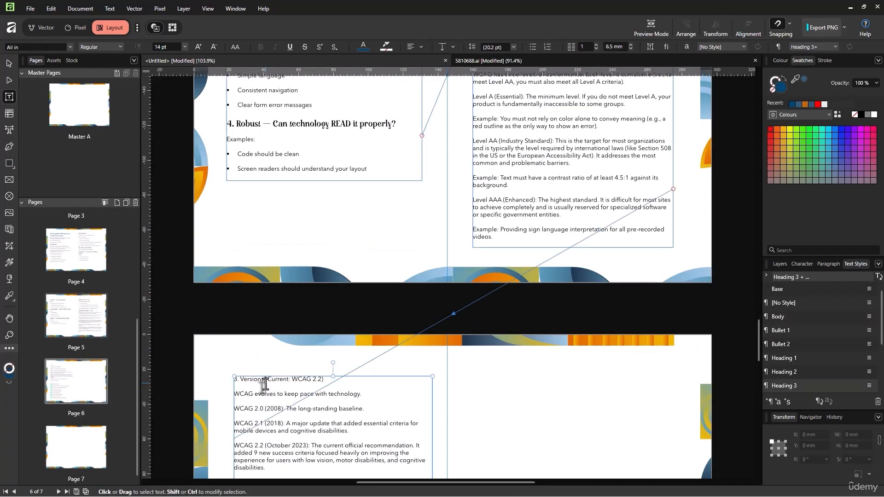
click(788, 386)
click(8, 63)
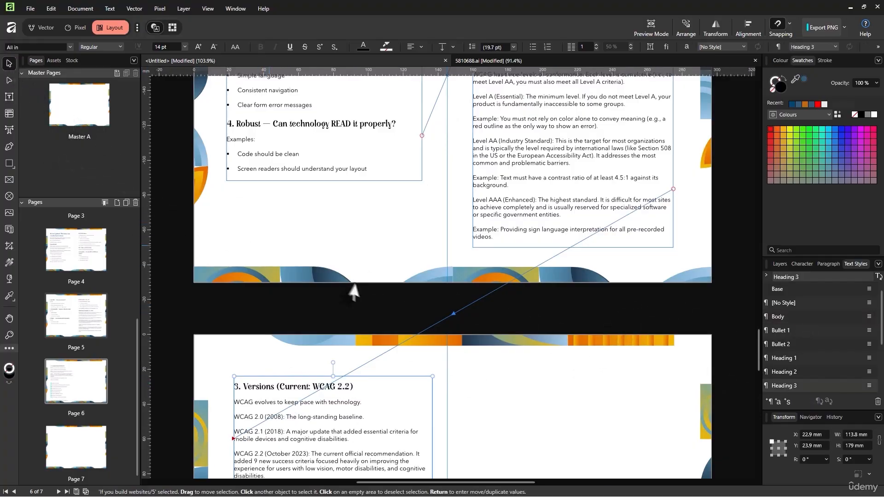
Step: Delete the empty lines above "Add alt text to images", "These small changes already make a huge difference." and "Tools to Check Accessibility"
scroll(353, 291, down, 9)
double_click(268, 315)
key(BackSpace)
scroll(267, 322, down, 2)
click(276, 390)
key(BackSpace)
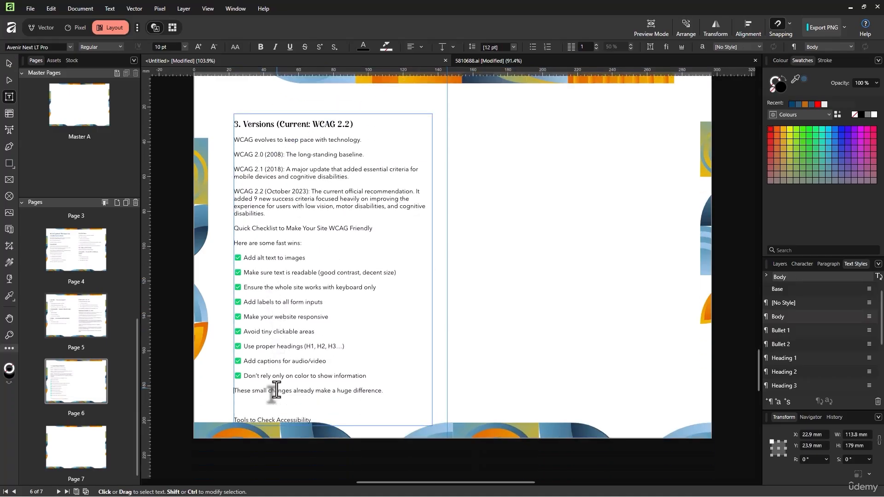
click(263, 405)
key(BackSpace)
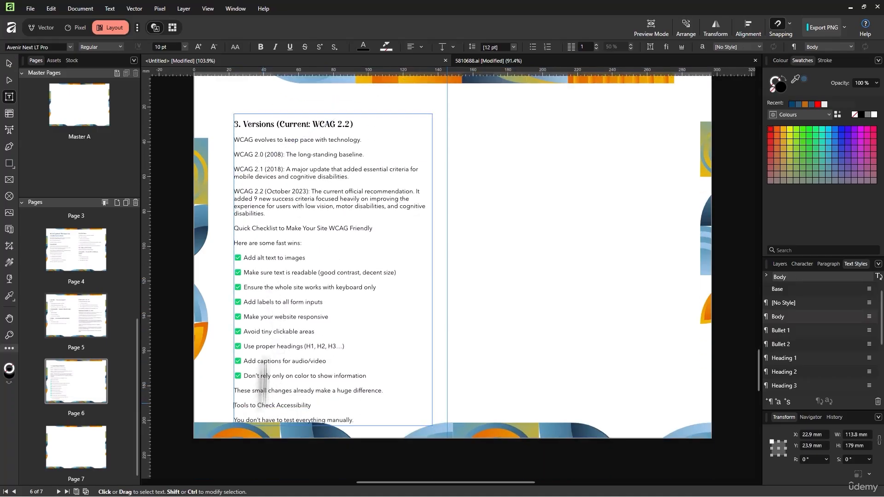
Step: Compare the conformance levels and versions sections with the web article to check which lines are bulleted
key(alt+Tab)
scroll(519, 222, down, 6)
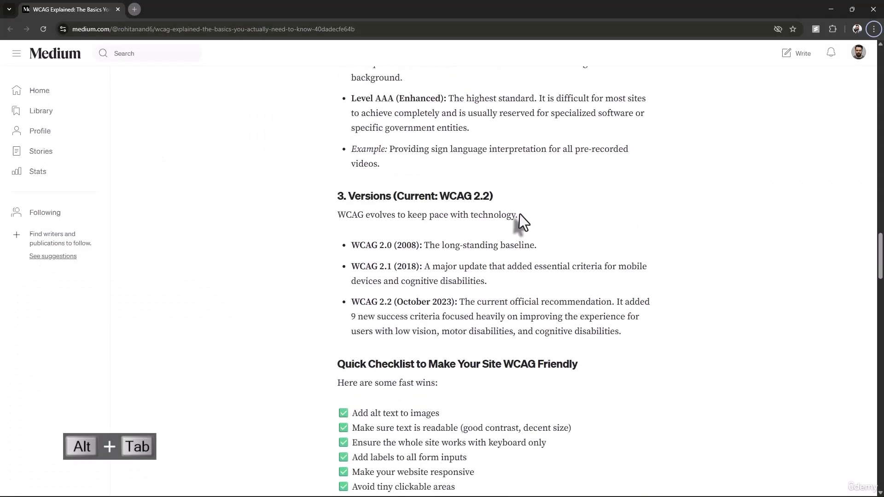
scroll(443, 213, up, 6)
key(alt+Tab)
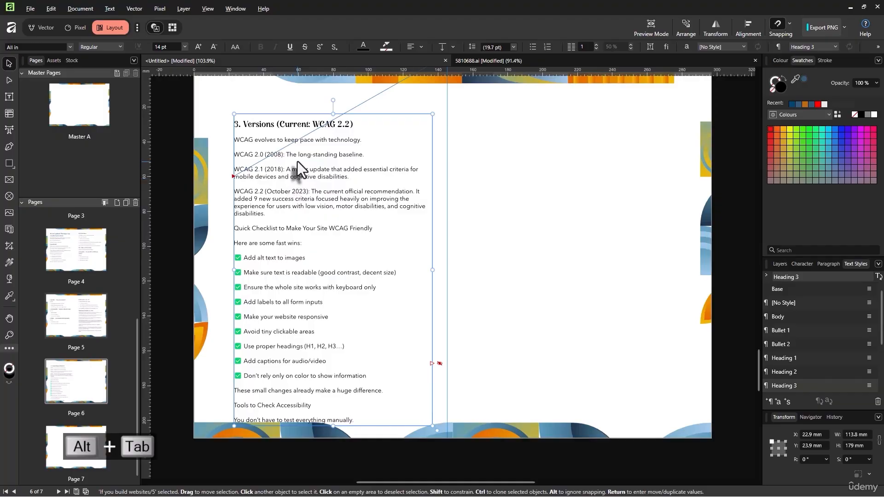
key(alt+Tab)
scroll(510, 225, up, 4)
scroll(493, 237, down, 2)
scroll(487, 240, down, 8)
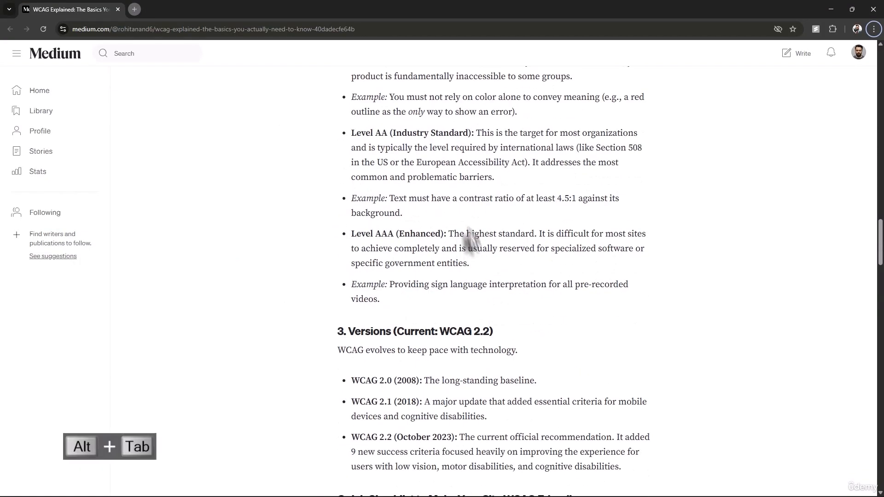
key(alt+Tab)
Step: Bullet the Level A, Level AA and Level AAA paragraphs on page 5, leaving their Example lines as plain body text
scroll(470, 221, up, 10)
click(529, 251)
triple_click(529, 251)
drag(508, 361, 470, 204)
click(499, 224)
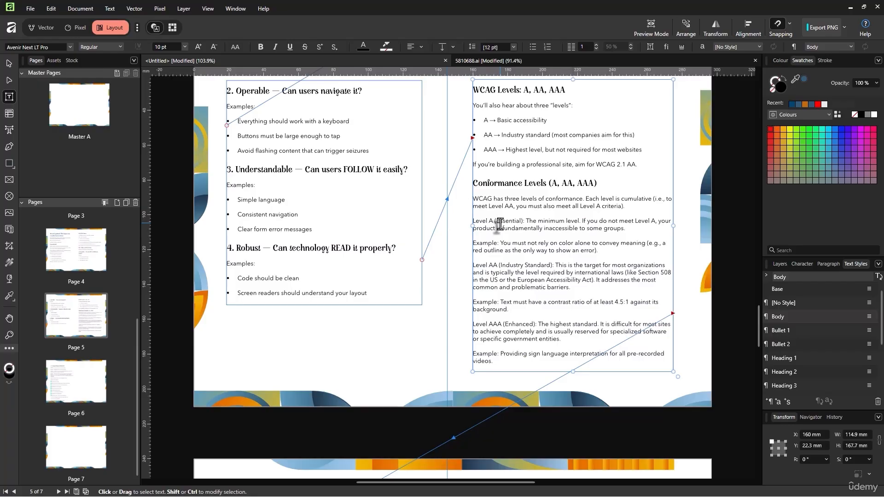
click(532, 46)
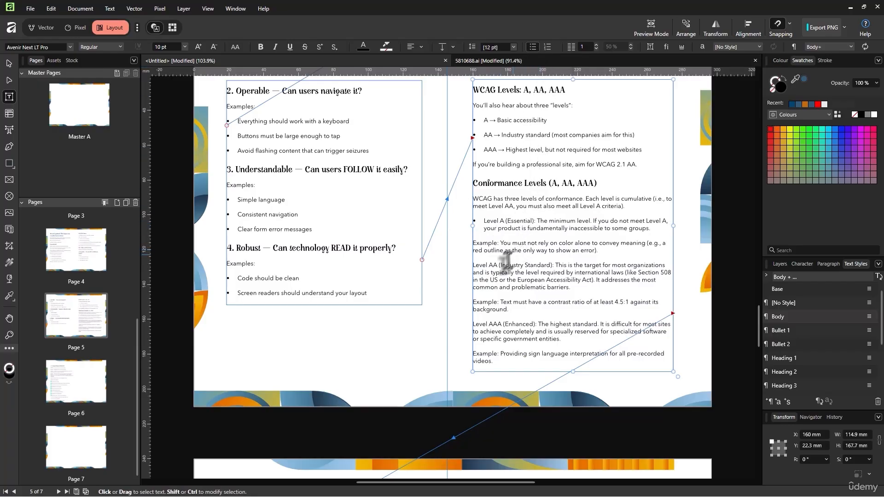
click(532, 46)
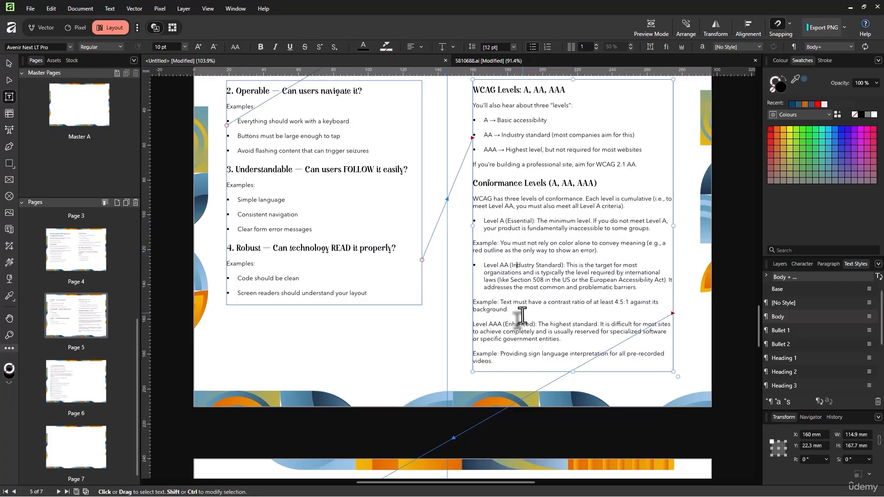
click(533, 47)
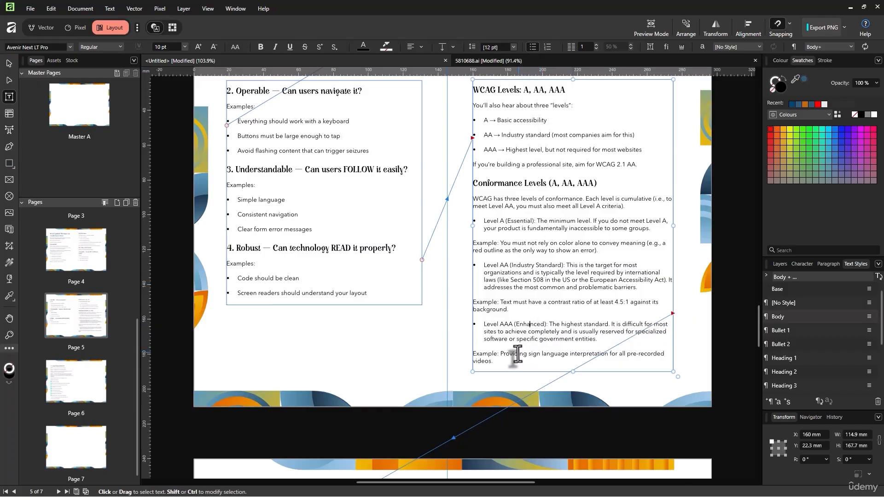
Step: Compare with the web article and bullet the WCAG 2.0, WCAG 2.1 and WCAG 2.2 paragraphs on page 6
scroll(515, 350, down, 8)
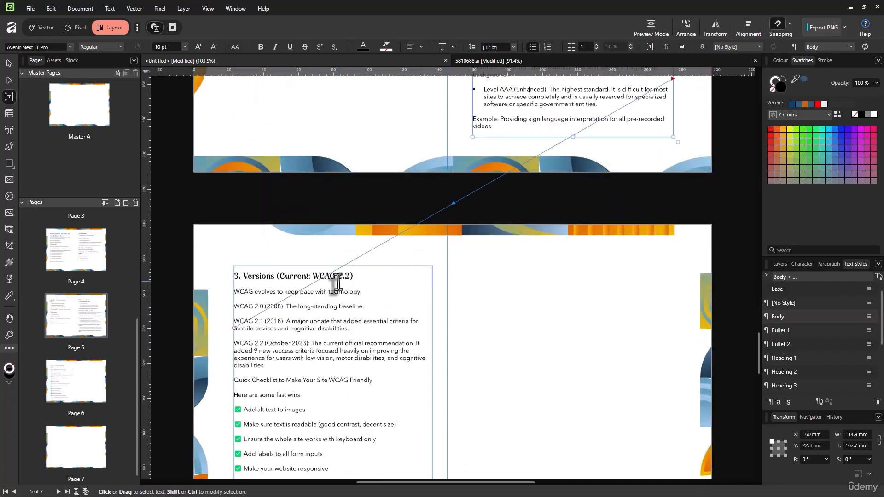
key(alt+Tab)
scroll(338, 281, down, 4)
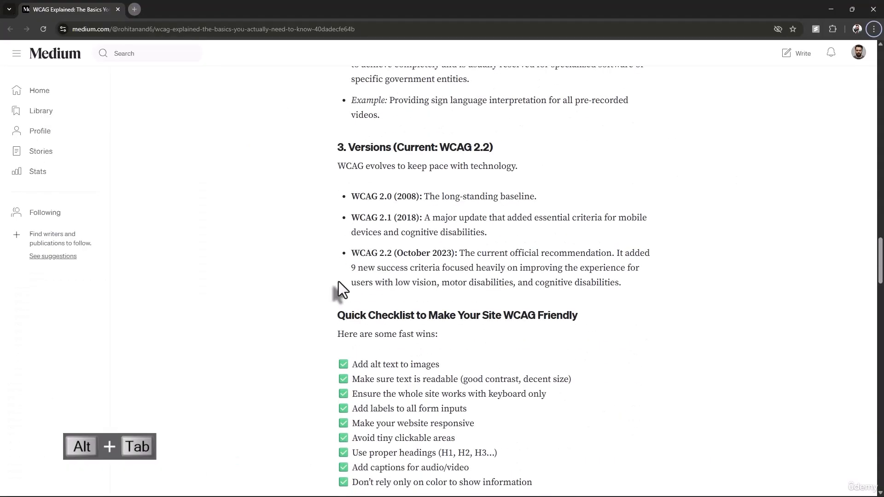
key(alt+Tab)
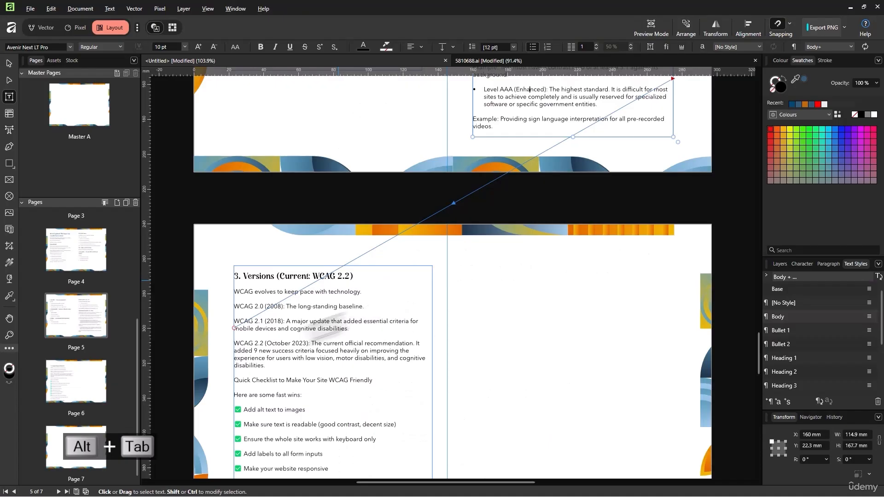
drag(288, 369, 234, 304)
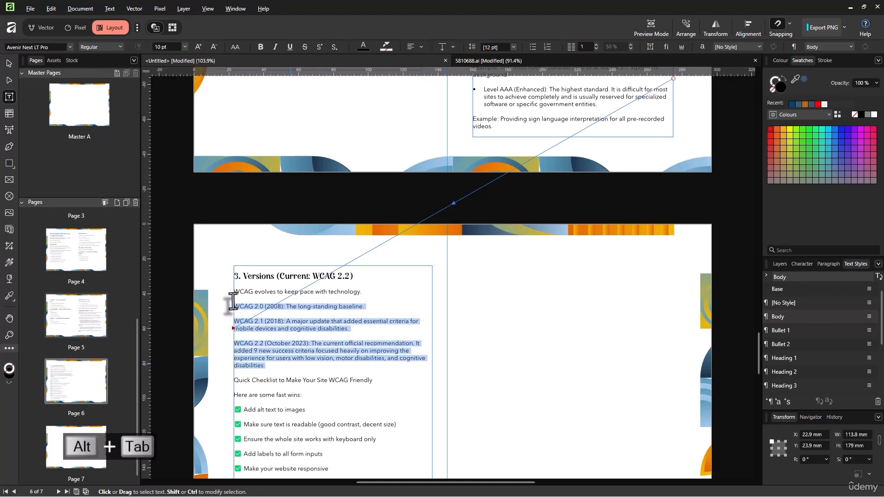
key(alt+Tab)
key(alt+Tab)
click(290, 367)
key(alt+Tab)
key(alt+Tab)
drag(279, 366, 212, 306)
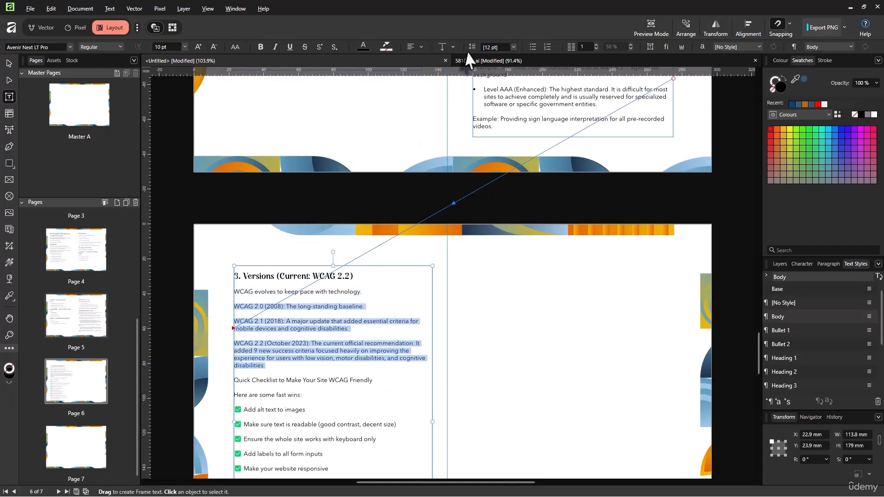
click(532, 47)
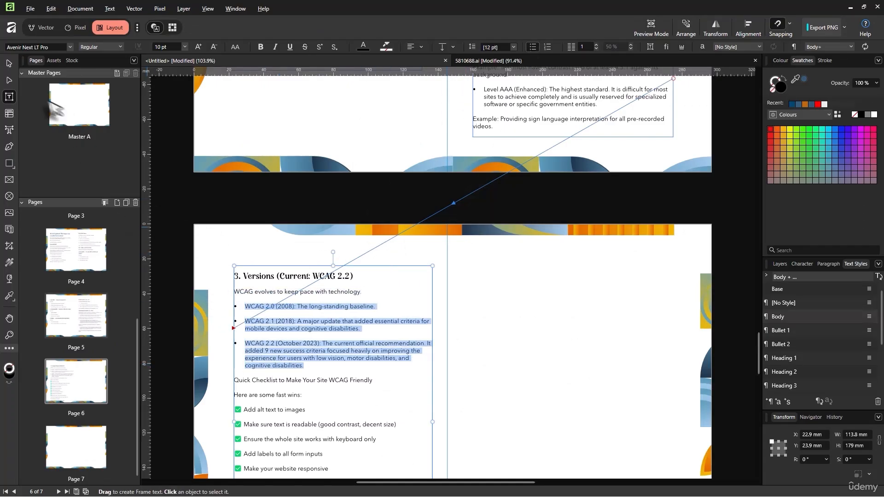
Step: Check the web article's next heading and apply Heading 3 to "Quick Checklist to Make Your Site WCAG Friendly"
click(9, 64)
scroll(357, 352, down, 5)
key(alt+Tab)
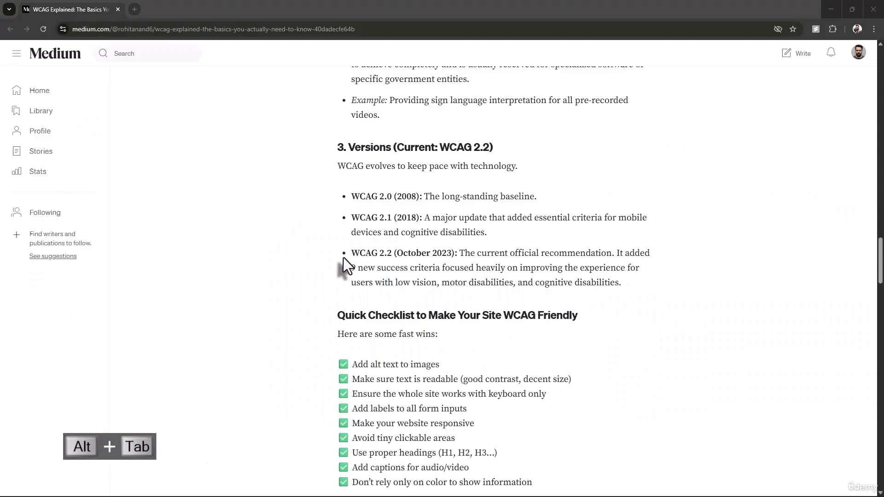
key(alt+Tab)
triple_click(300, 242)
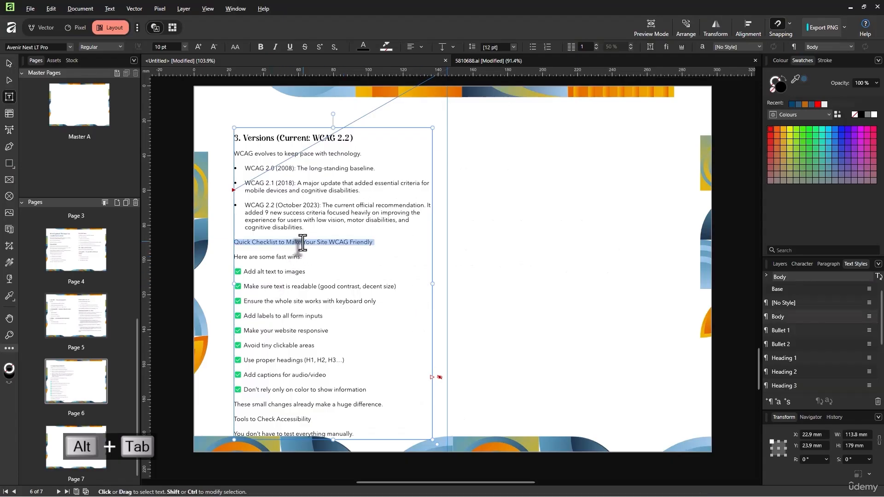
click(784, 385)
scroll(347, 280, down, 2)
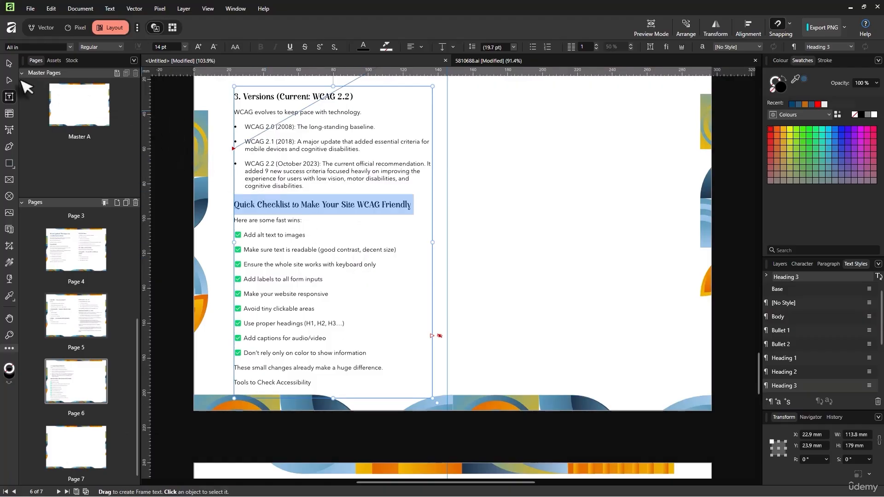
Step: Check the article's next section and shorten page 6's text frame to about 166.6 mm, ending after "These small changes already make a huge difference."
click(12, 67)
key(alt+Tab)
scroll(390, 286, down, 6)
key(alt+Tab)
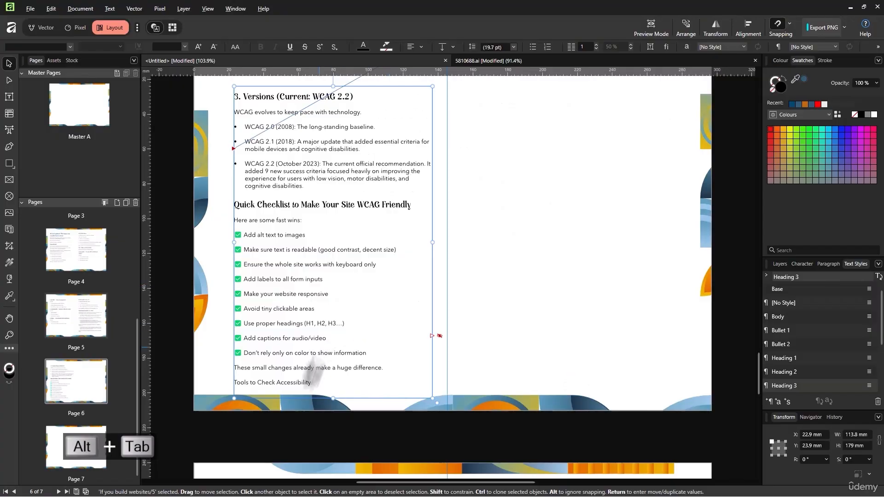
drag(337, 398, 350, 377)
scroll(456, 345, down, 1)
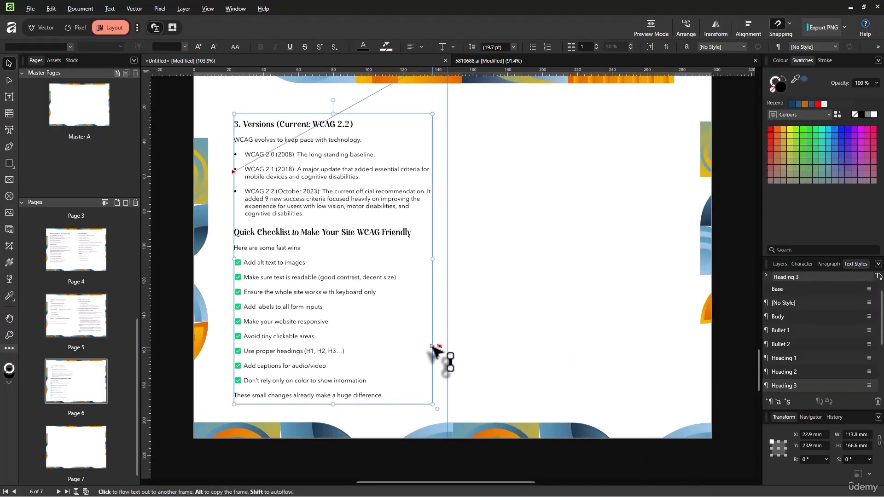
Step: Flow the overflowing text into a new linked frame about 126 × 166 mm on page 6's right half, top-aligned with the first frame
click(433, 346)
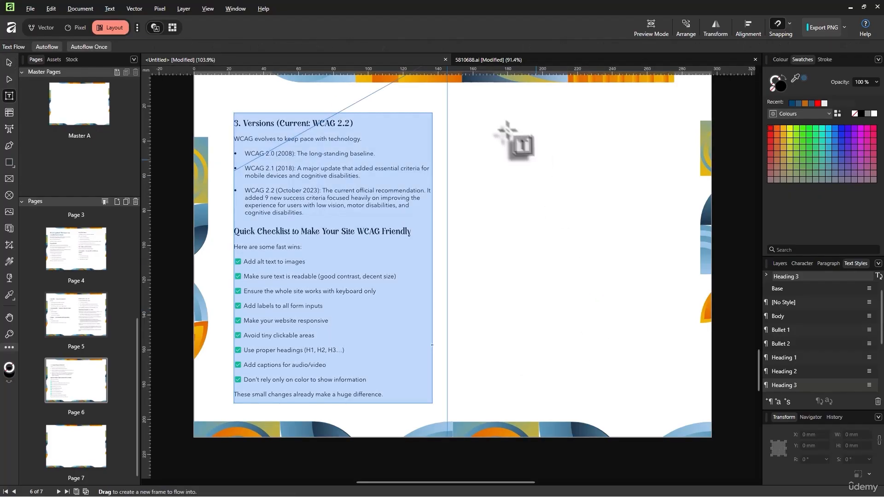
drag(474, 108, 694, 399)
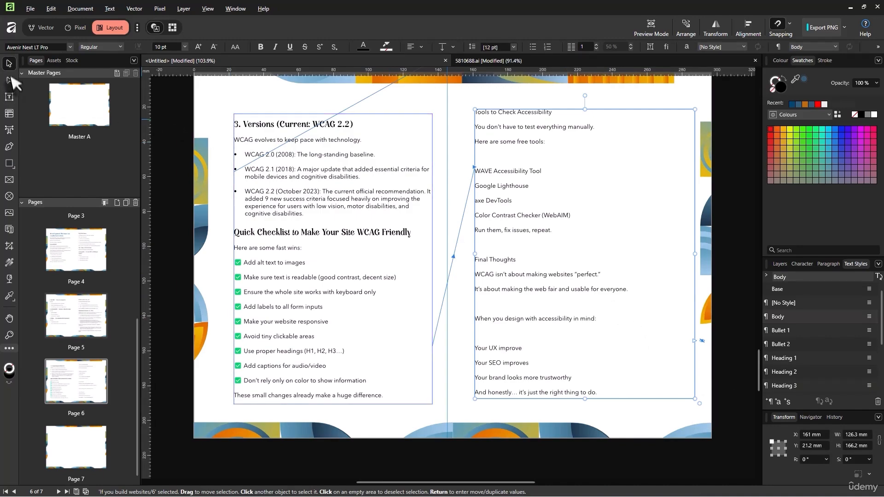
drag(514, 235, 506, 239)
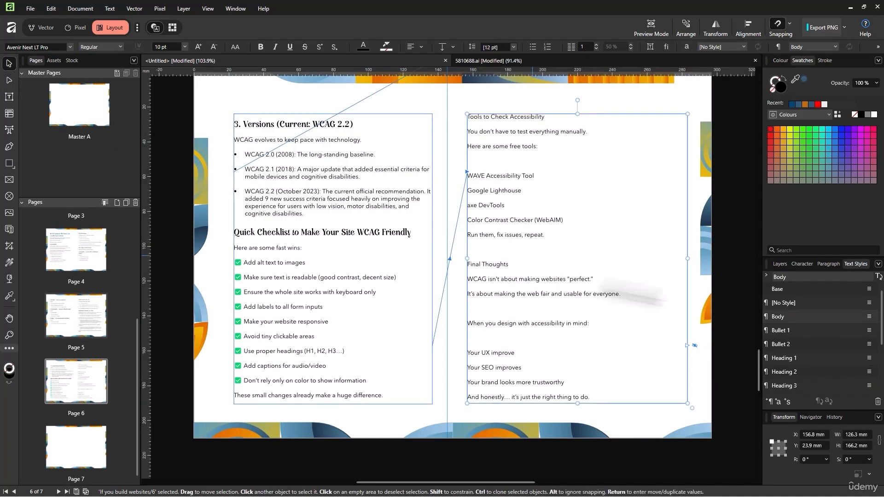
Step: Compare with the web article and apply Heading 3 to "Tools to Check Accessibility"
key(alt+Tab)
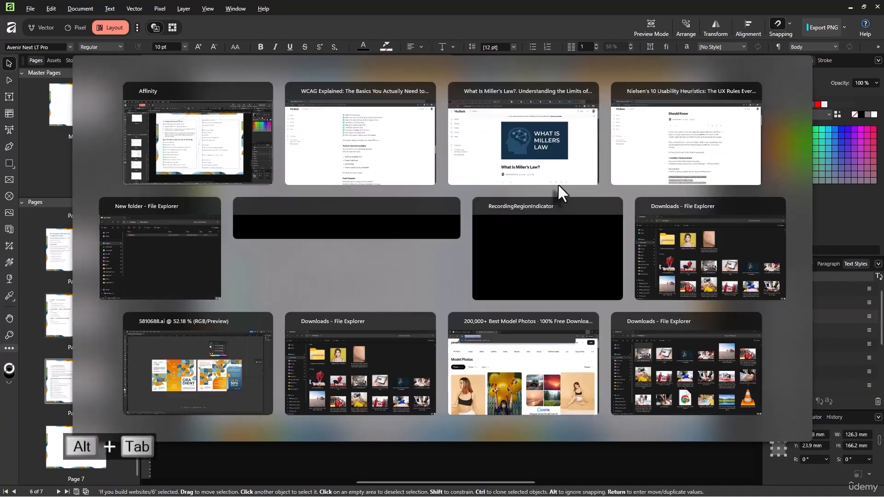
key(alt+Tab)
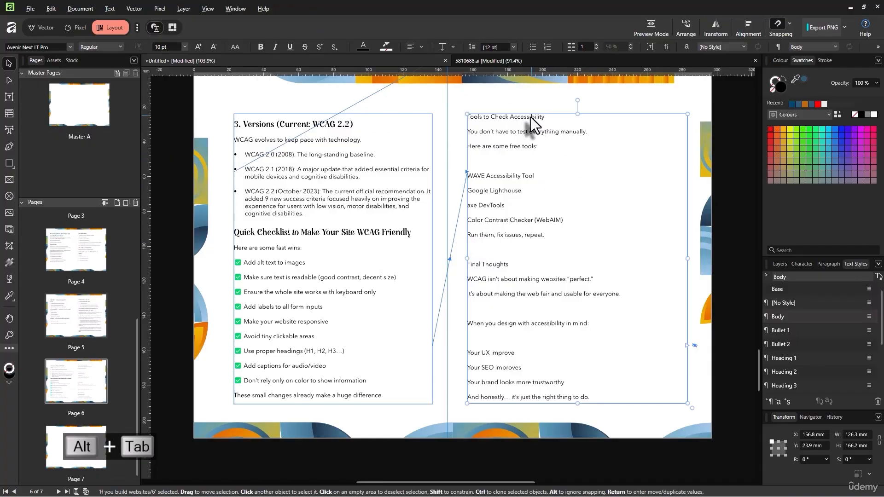
triple_click(531, 118)
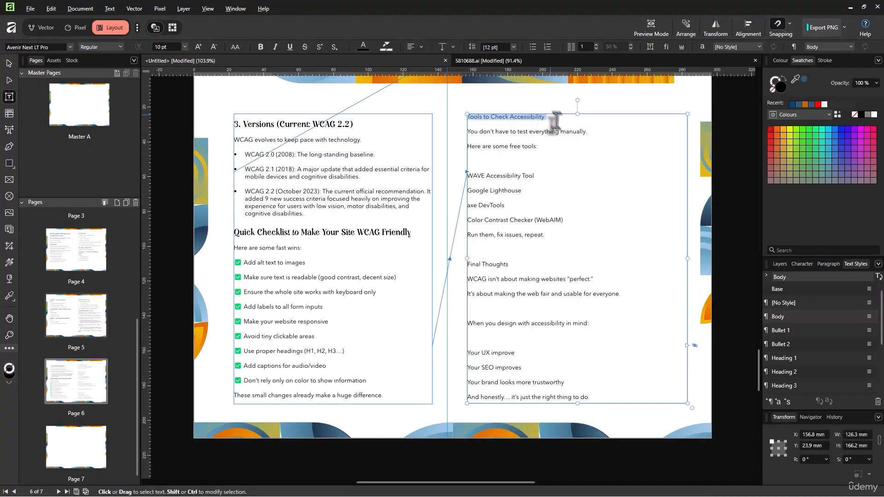
click(789, 385)
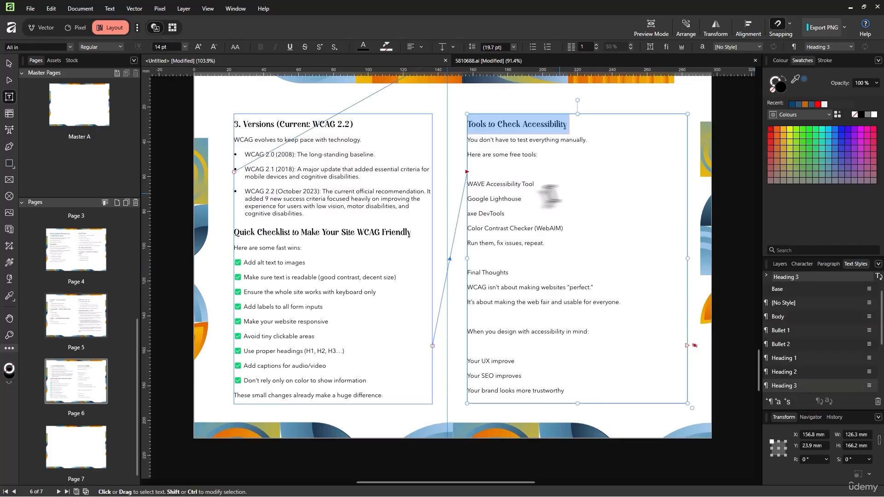
Step: Check the article's list formatting and bullet the four tools from "WAVE Accessibility Tool" to "Color Contrast Checker (WebAIM)"
key(alt+Tab)
key(alt+Tab)
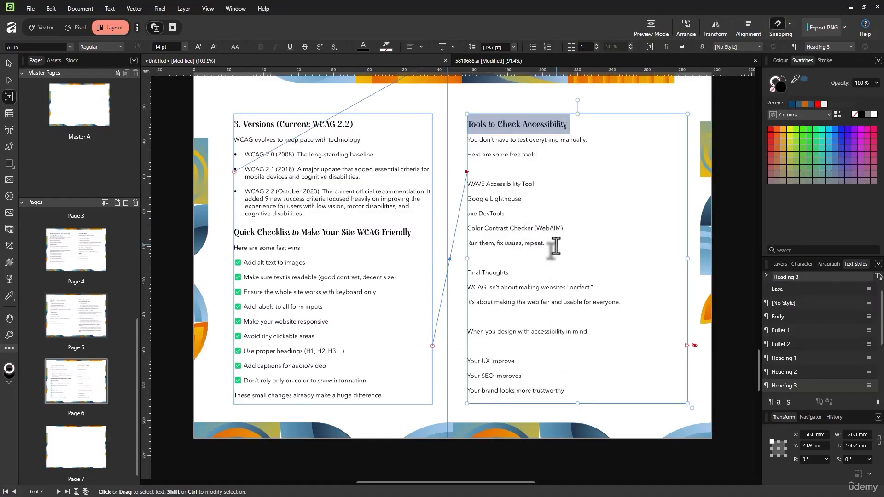
key(alt+Tab)
key(alt+Tab)
drag(563, 229, 460, 184)
click(532, 47)
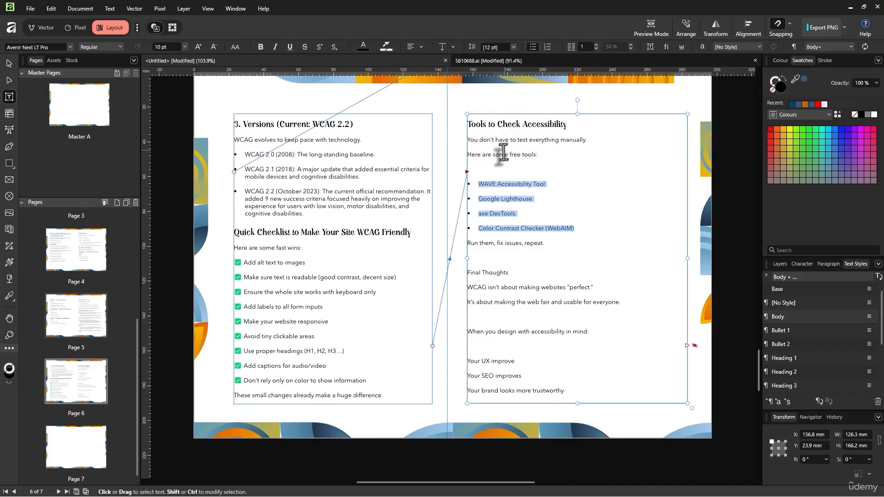
Step: Delete the empty lines between the paragraphs in page 6's second text frame
click(523, 175)
key(Delete)
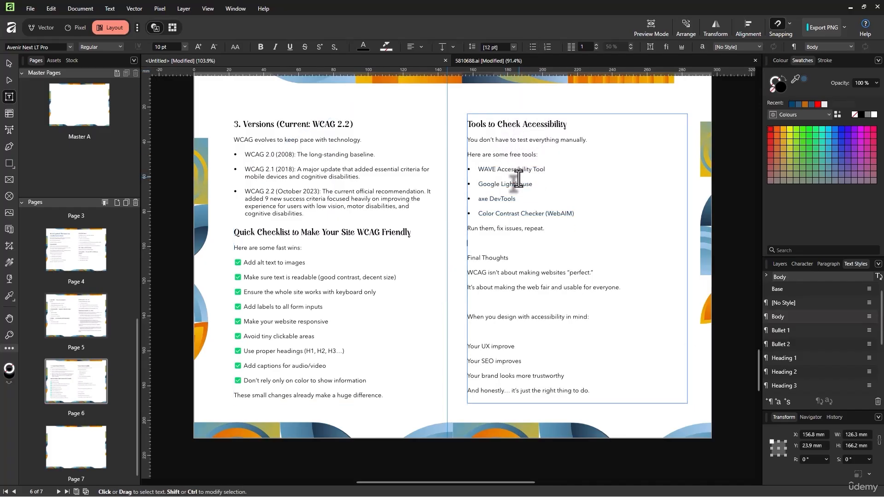
key(Delete)
key(Delete)
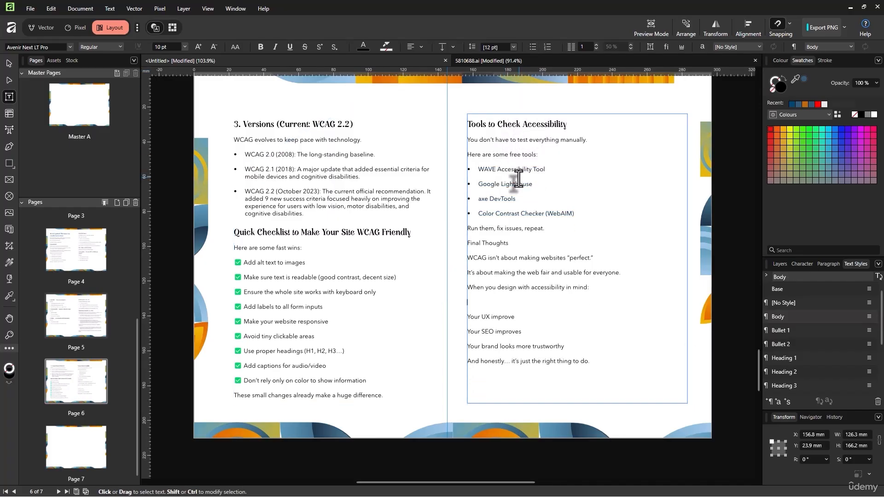
Step: Check the following section in the web article and apply Heading 3 to "Final Thoughts"
key(alt+Tab)
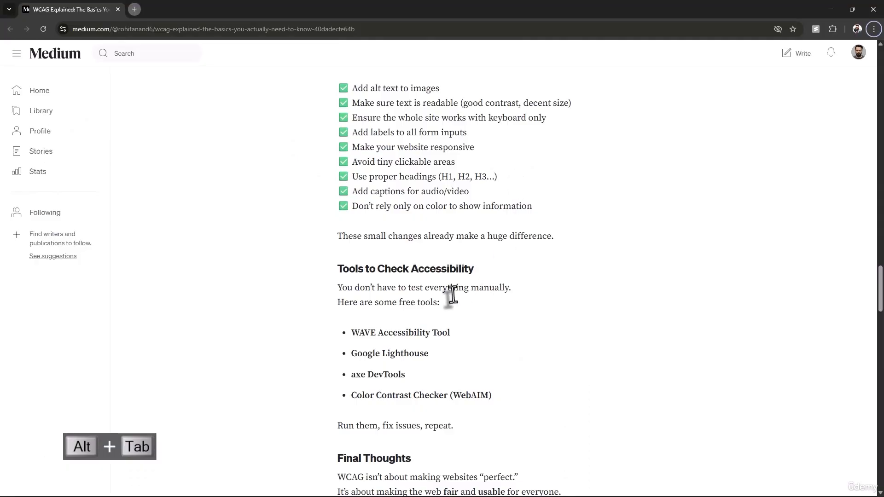
scroll(453, 294, down, 2)
scroll(420, 311, down, 1)
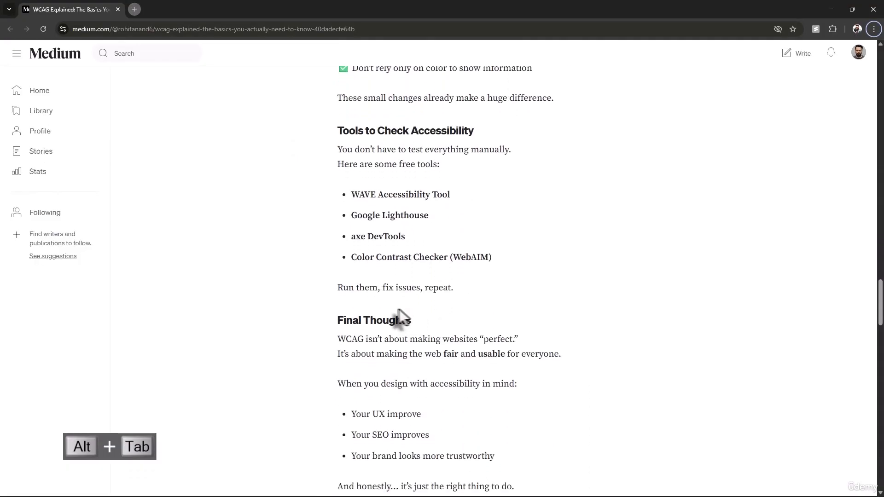
key(alt+Tab)
triple_click(493, 244)
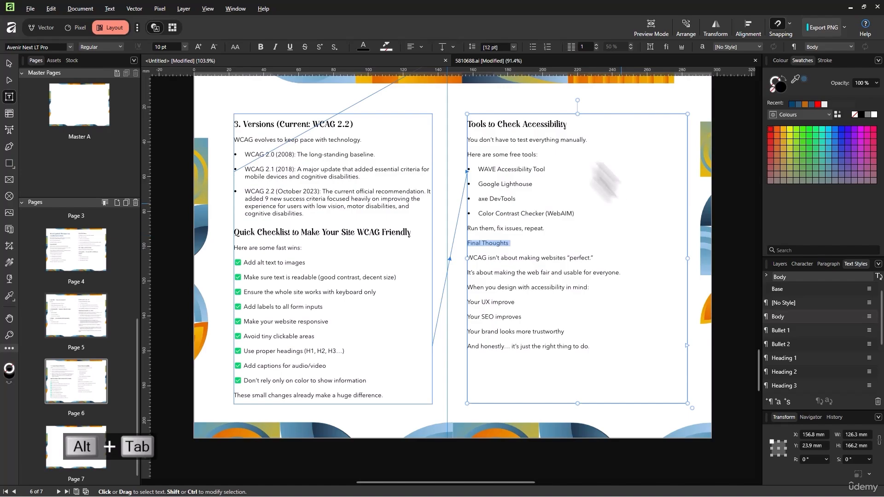
click(804, 387)
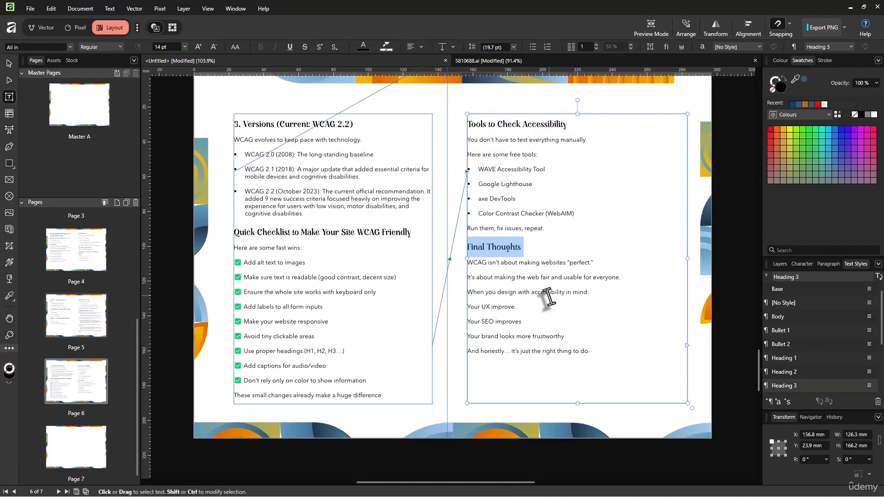
Step: Compare with the article and bullet the "Your UX improve", "Your SEO improves" and "Your brand looks more trustworthy" lines, then deselect the frame
key(alt+Tab)
scroll(534, 306, down, 1)
key(alt+Tab)
drag(565, 336, 466, 306)
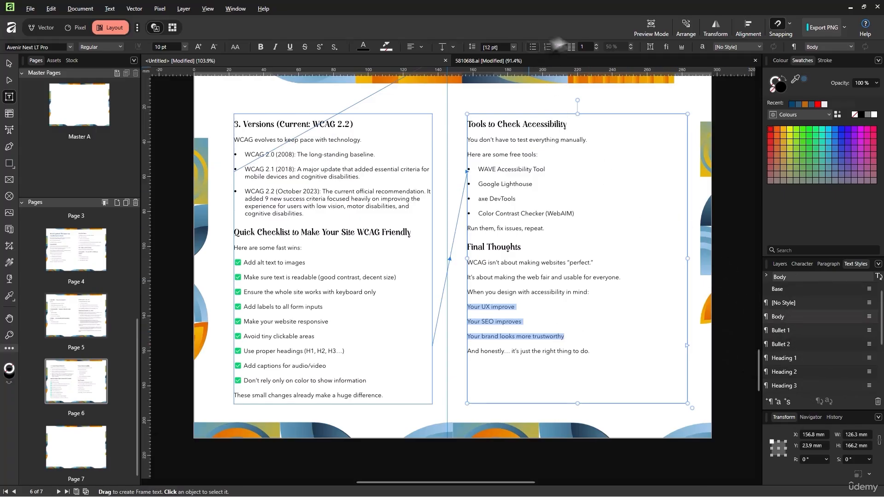
click(533, 47)
click(8, 63)
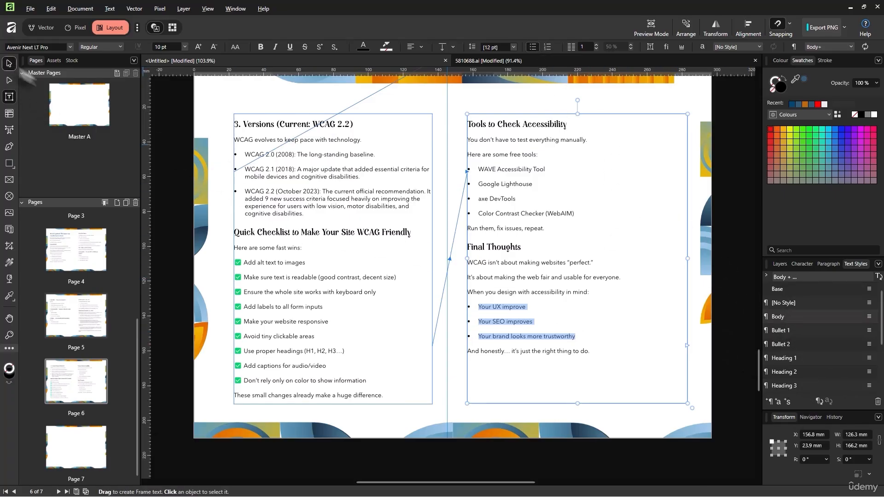
click(706, 233)
Step: Review the headings, bullets and column layout of the WCAG article across pages 4 to 6
scroll(718, 248, up, 1)
scroll(599, 250, up, 3)
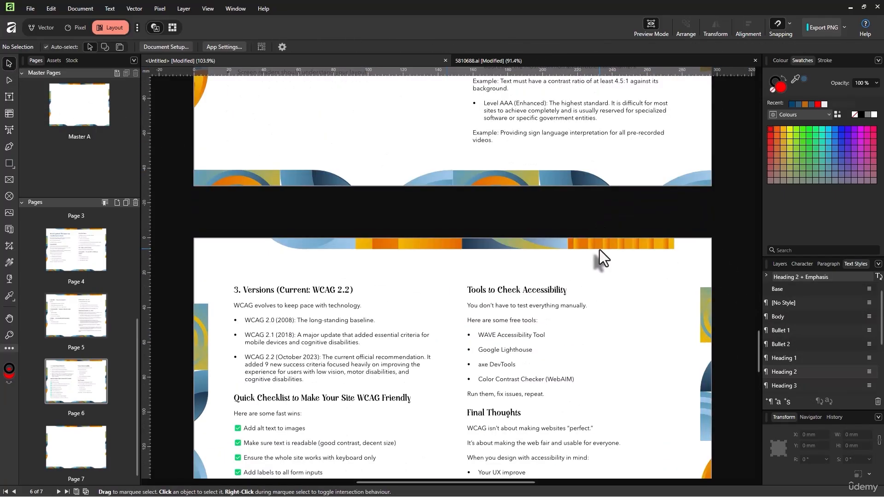
scroll(599, 250, down, 2)
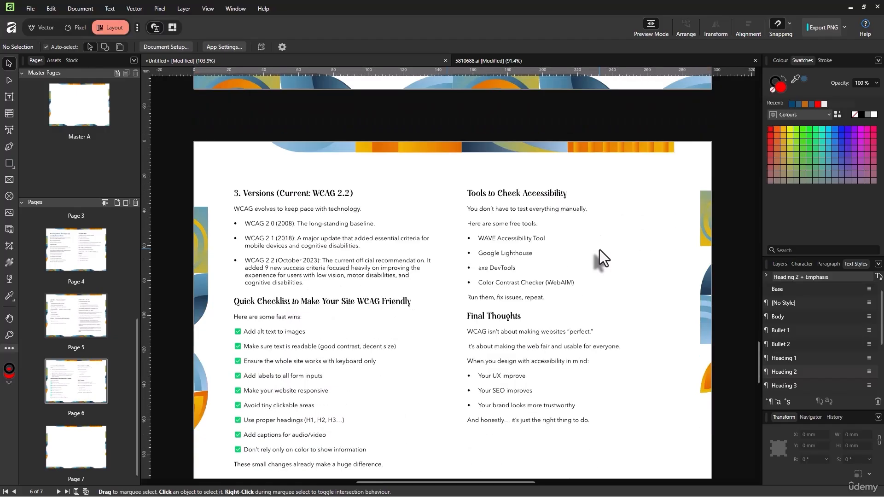
scroll(599, 249, up, 6)
scroll(598, 250, up, 18)
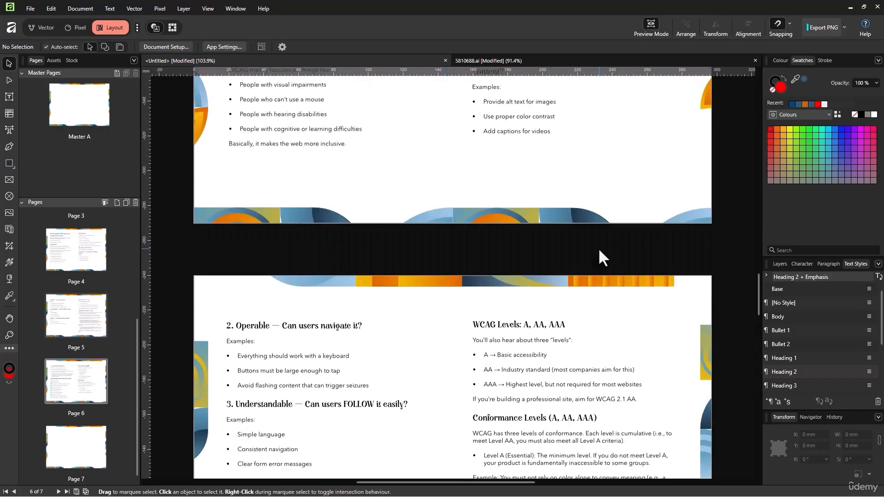
scroll(598, 250, down, 1)
scroll(598, 250, up, 3)
scroll(599, 250, down, 10)
scroll(598, 251, down, 10)
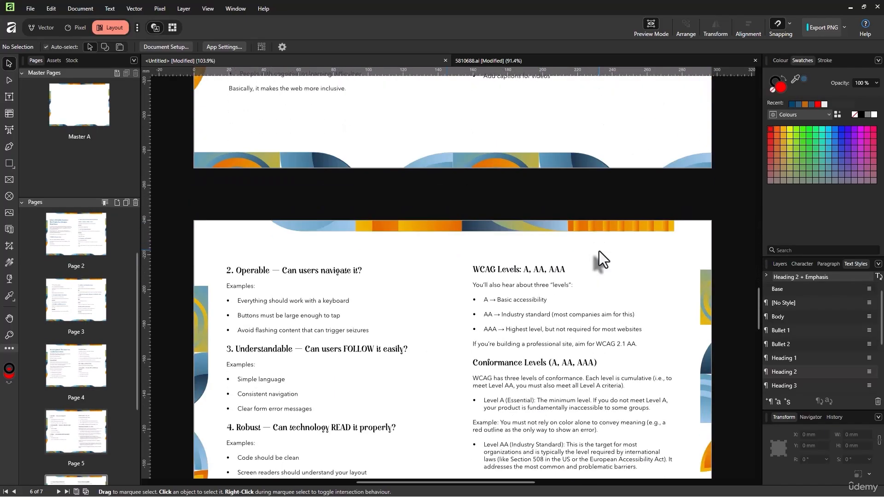
scroll(598, 253, down, 9)
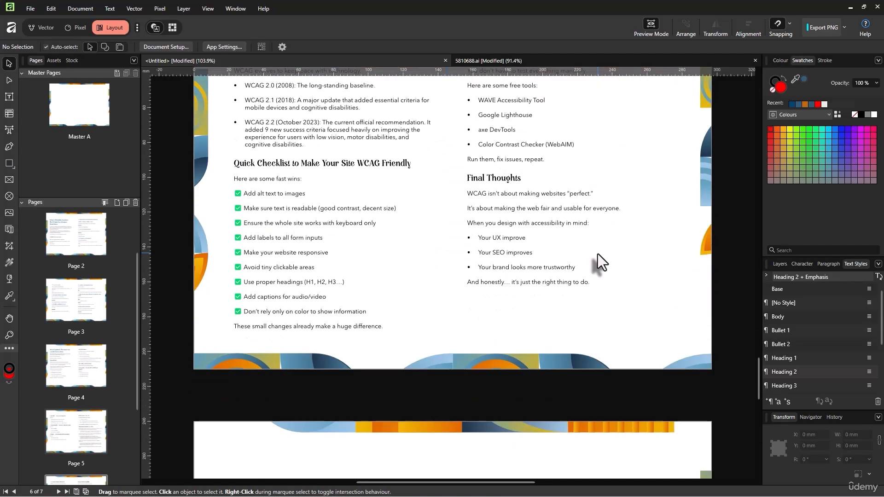
scroll(597, 254, up, 2)
click(433, 205)
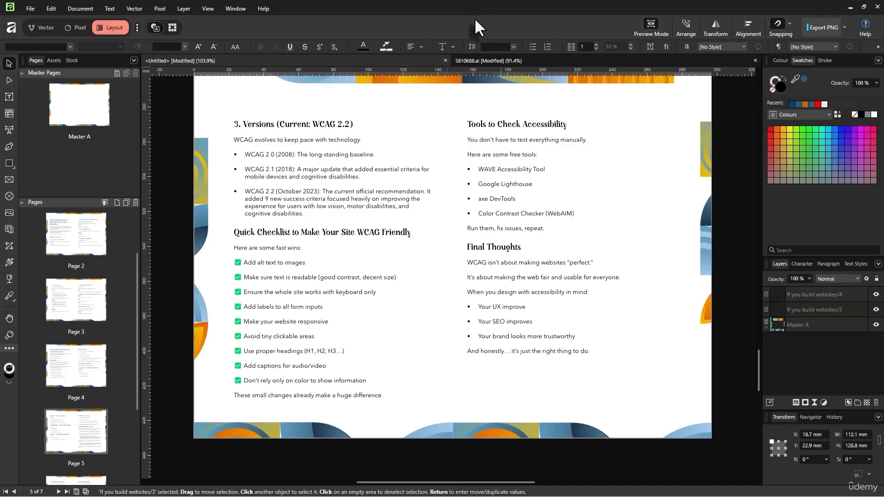
Step: Start saving the document as a new file in "New folder" on the Desktop
click(26, 8)
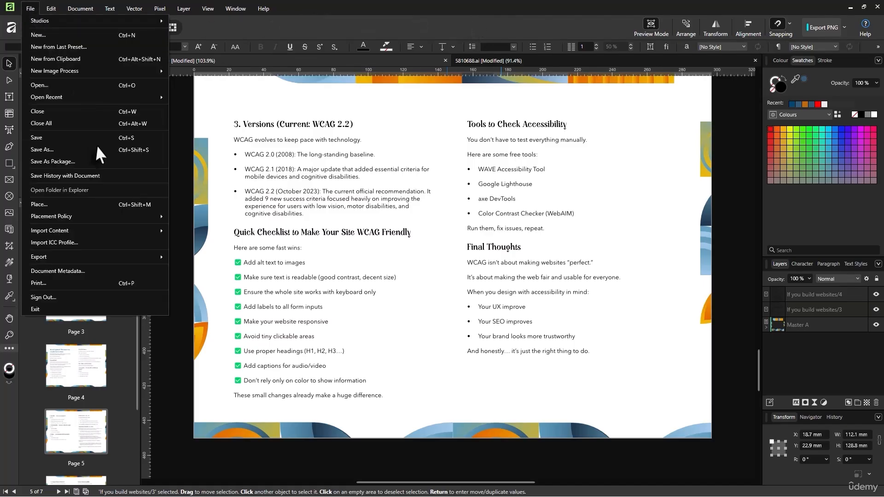
click(93, 147)
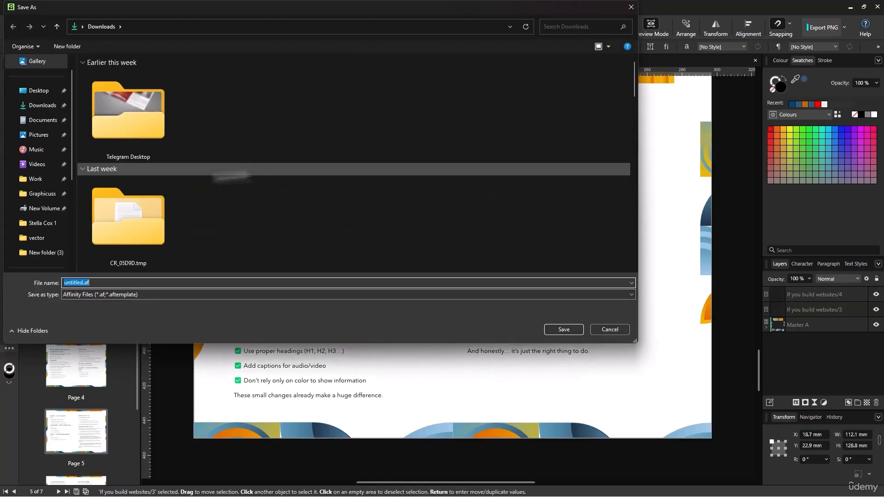
click(45, 90)
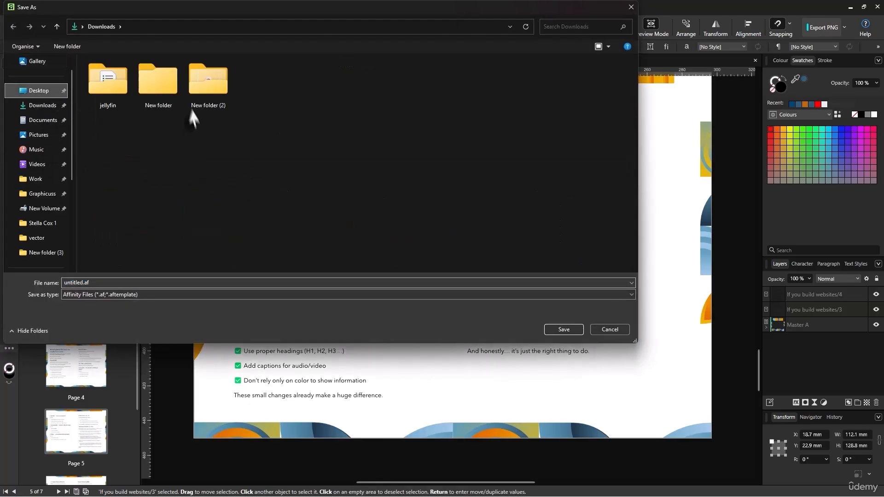
double_click(162, 92)
Step: Name the file Affinity.af, keep the Affinity Files type and save it
click(73, 282)
key(Left)
key(Delete)
key(Delete)
key(Delete)
key(Delete)
key(Delete)
key(Delete)
key(Delete)
key(Delete)
text(Affinity)
click(173, 294)
click(176, 302)
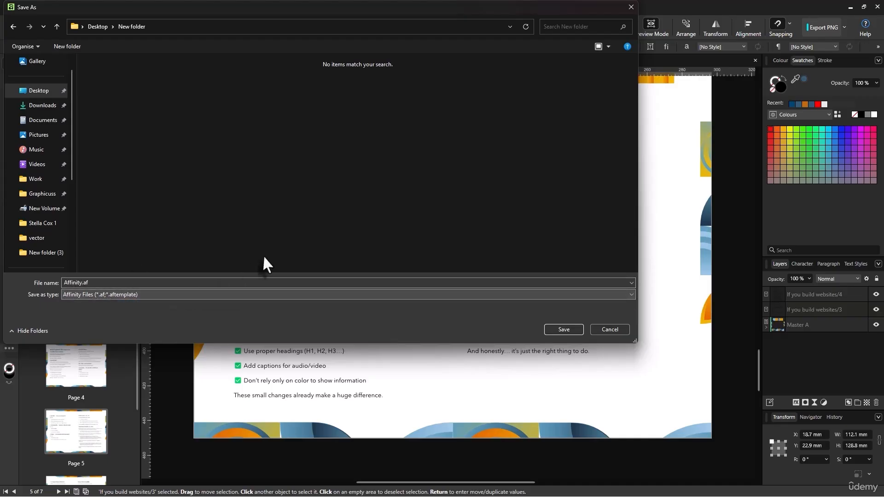
click(559, 331)
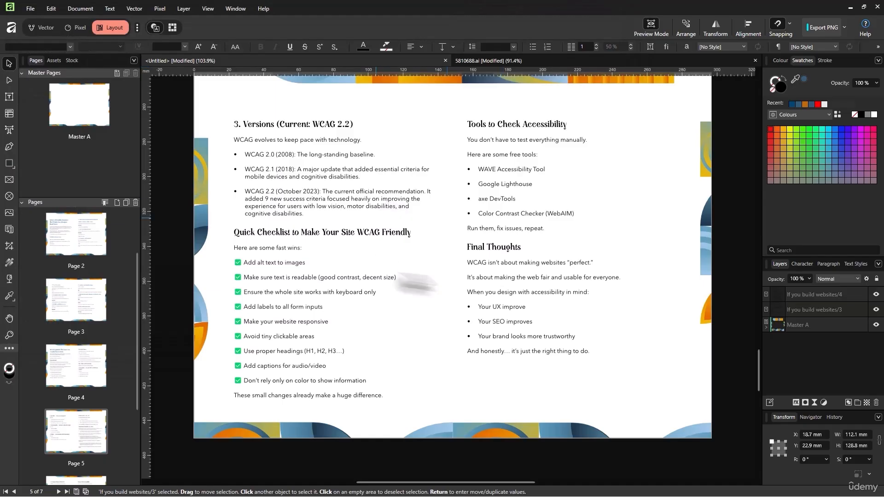
scroll(446, 283, up, 3)
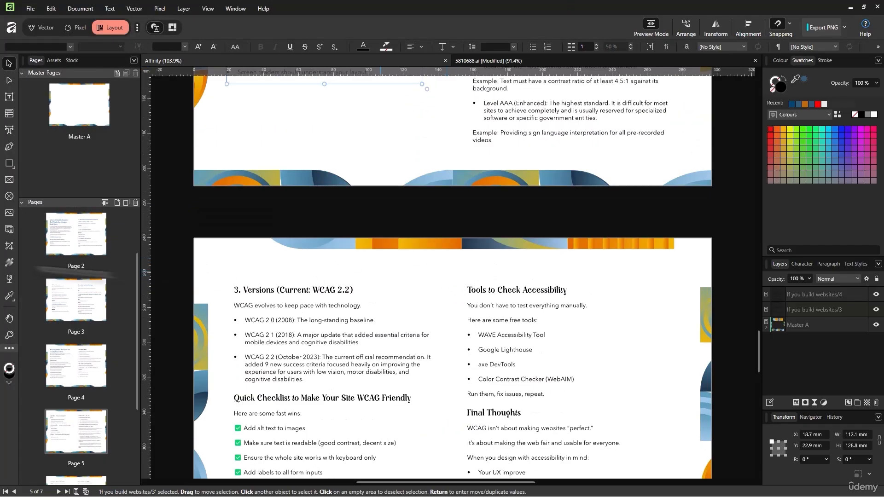
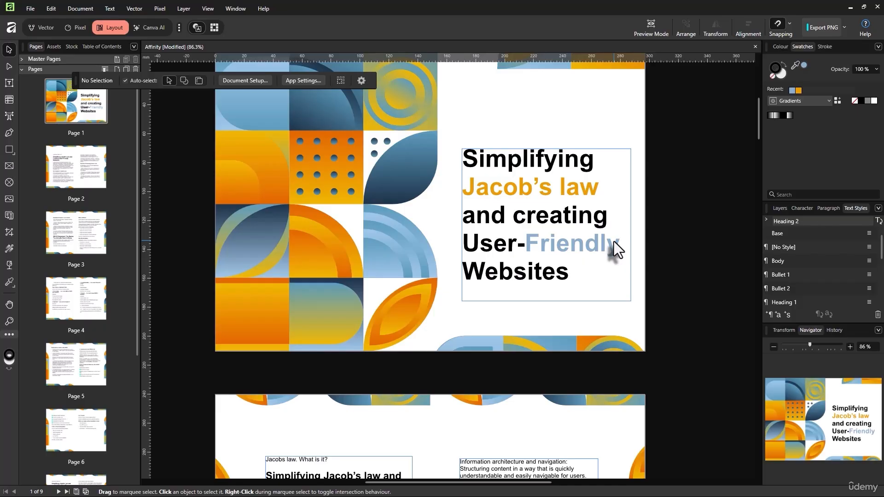
scroll(628, 216, down, 5)
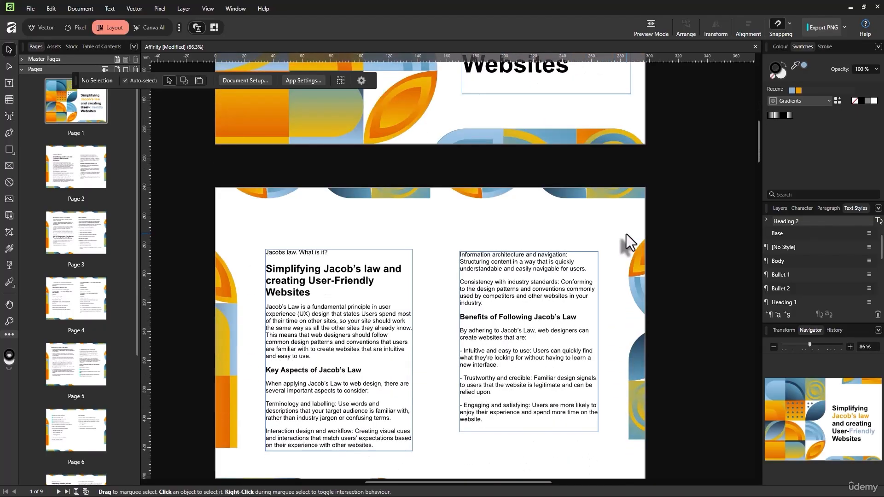
scroll(633, 211, down, 7)
scroll(564, 263, up, 9)
scroll(453, 251, up, 5)
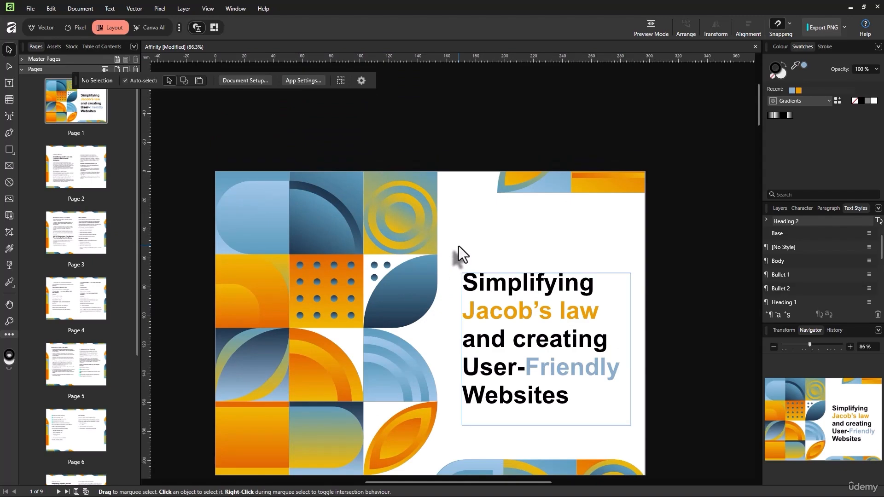
scroll(478, 241, down, 2)
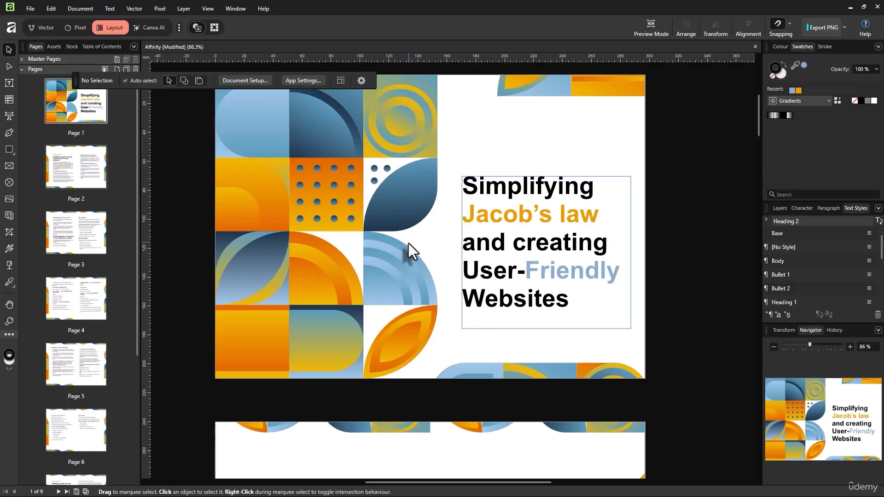
Step: Move the floating context toolbar clear of the page thumbnails and add one page without a master after page 1
scroll(460, 226, down, 3)
scroll(460, 226, down, 4)
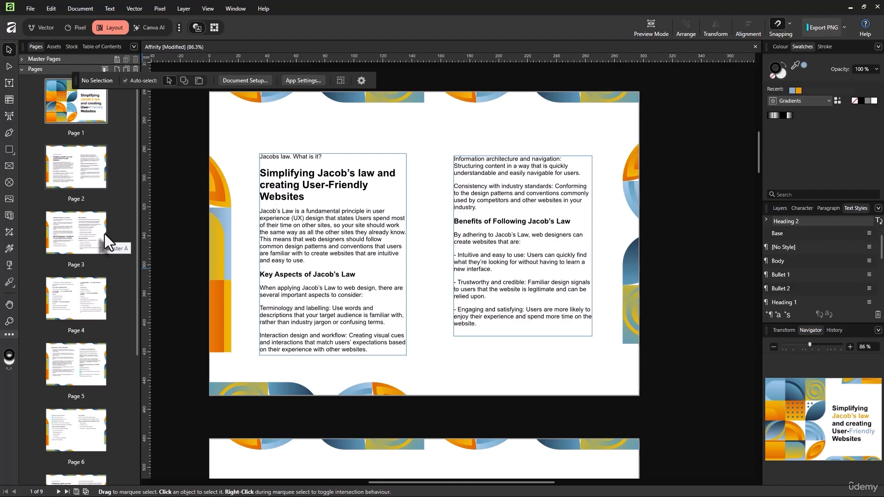
right_click(76, 174)
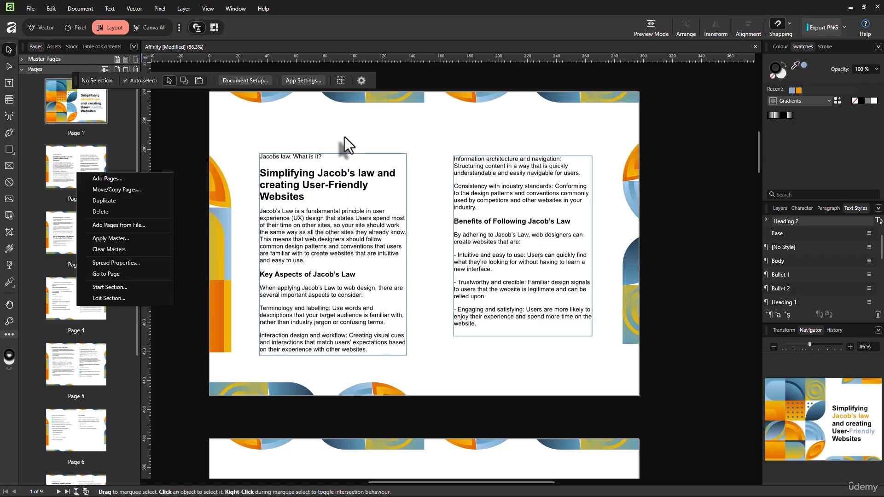
click(369, 127)
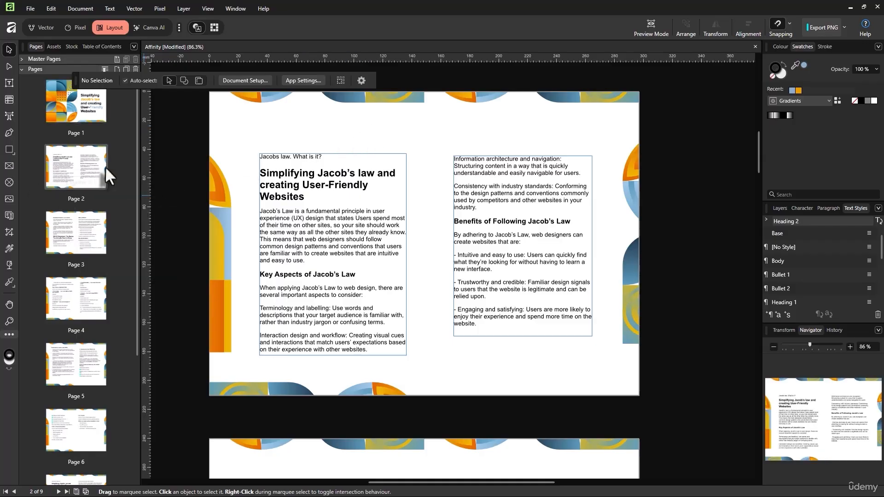
scroll(336, 213, up, 5)
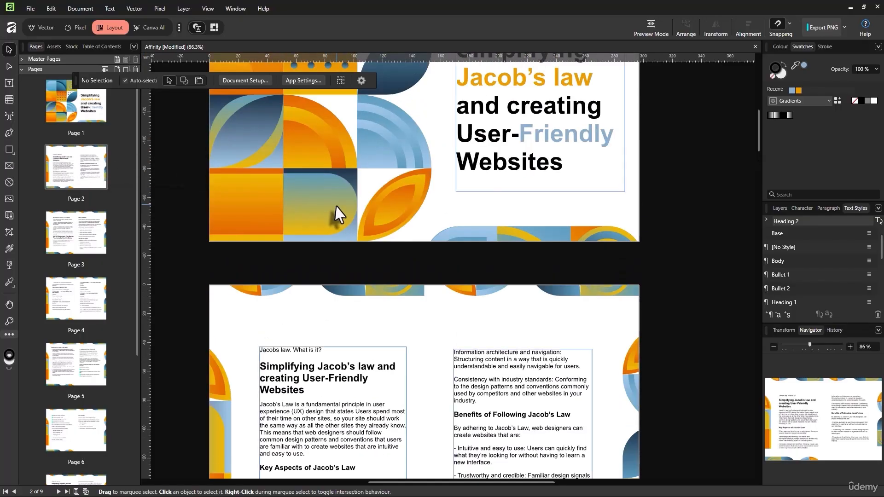
scroll(341, 201, down, 3)
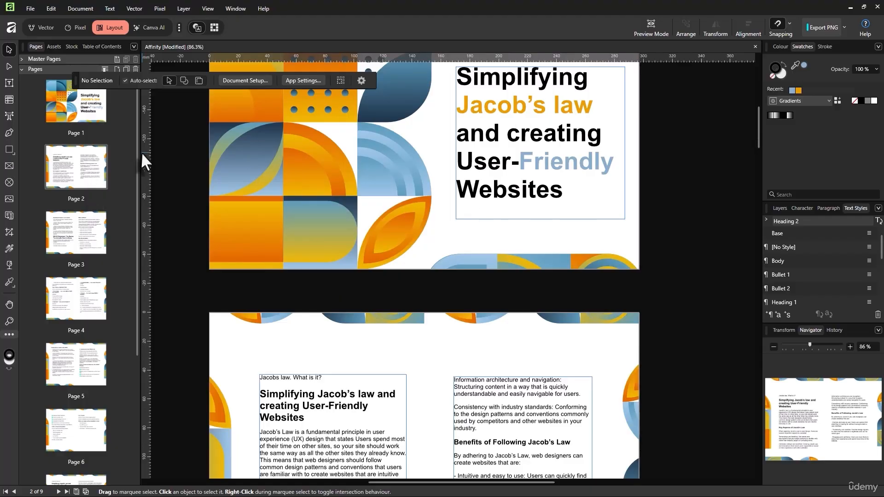
scroll(141, 152, up, 1)
drag(79, 82, 271, 48)
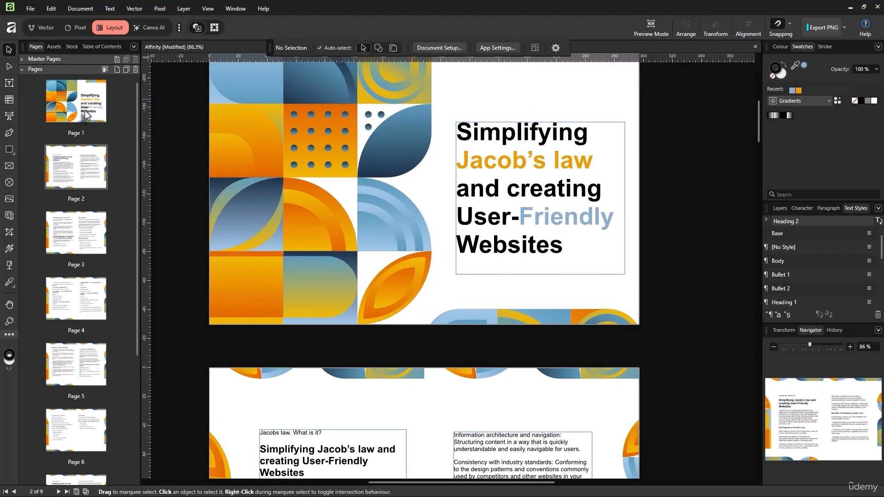
click(118, 72)
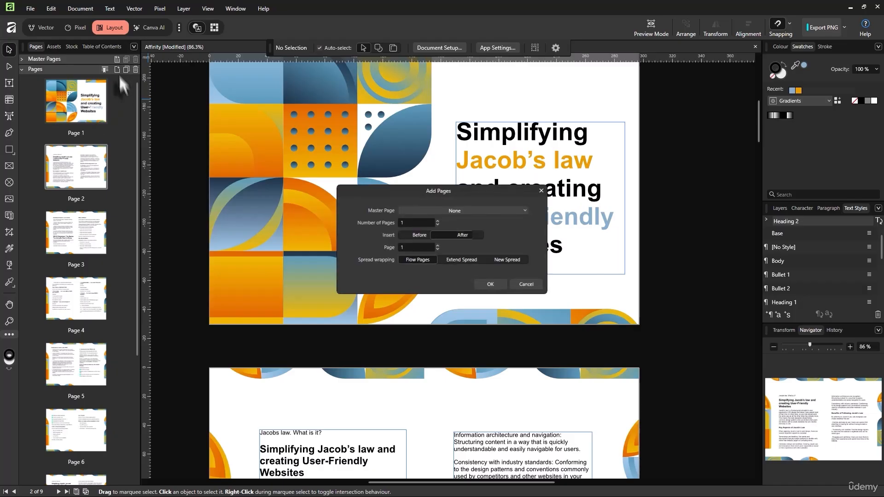
click(492, 286)
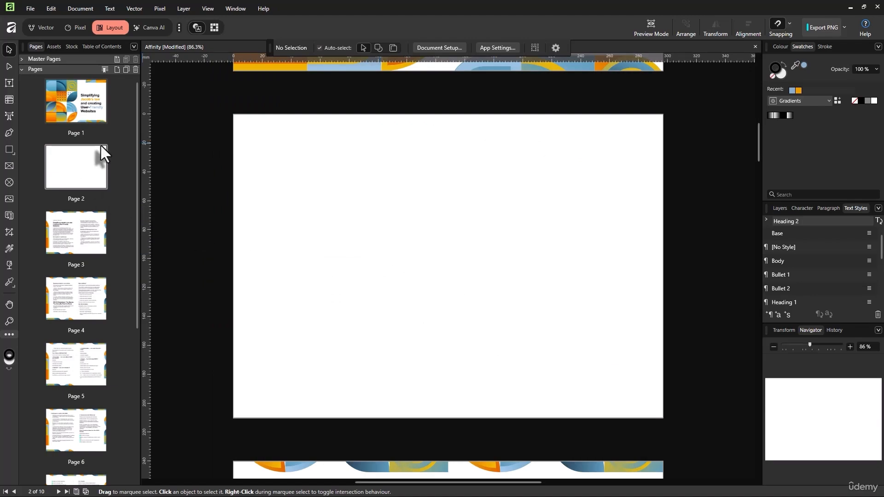
Step: Apply Master A to the blank page 2, replacing existing masters with content set to Migrate and pages conformed to Size
right_click(90, 171)
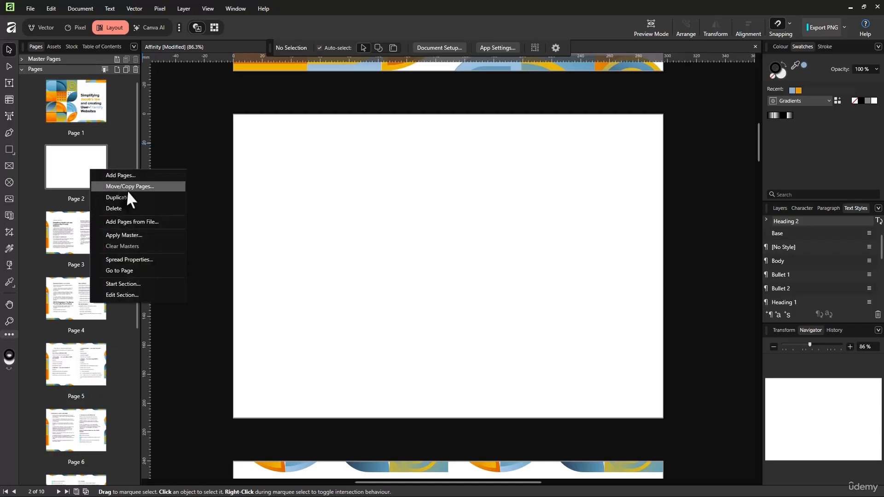
click(132, 236)
click(476, 311)
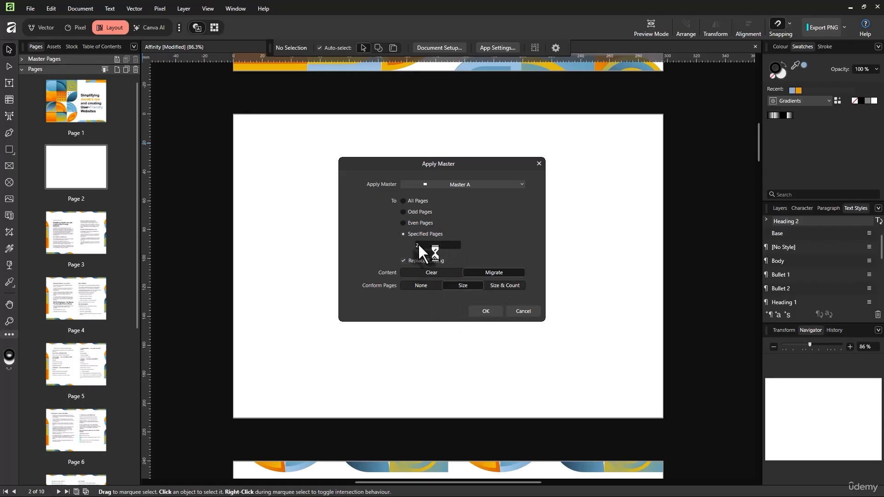
click(481, 313)
scroll(510, 261, down, 5)
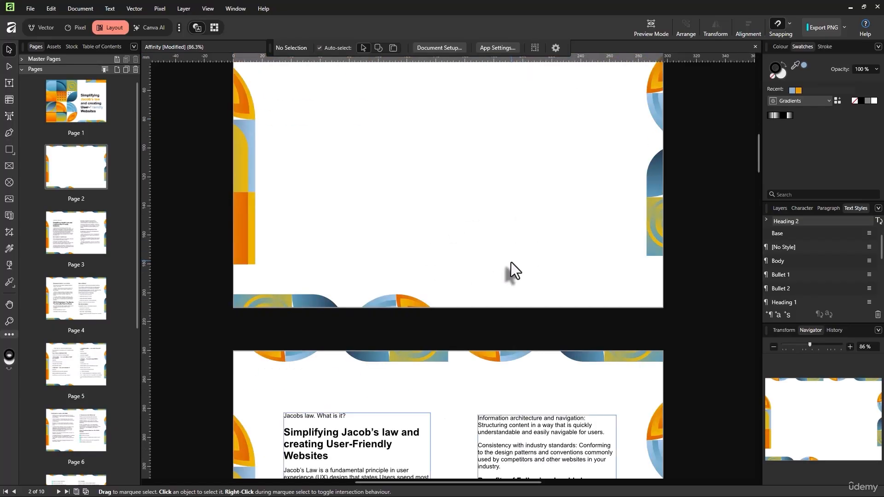
scroll(511, 261, up, 3)
scroll(510, 262, down, 4)
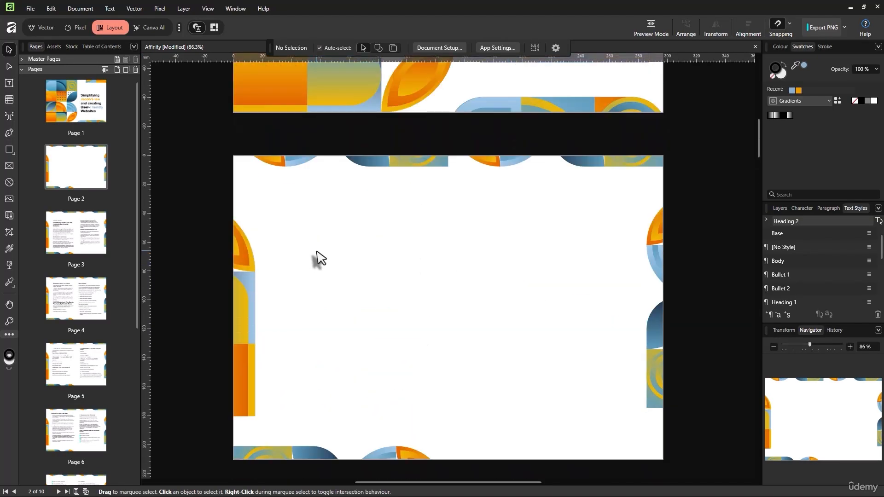
scroll(414, 262, down, 1)
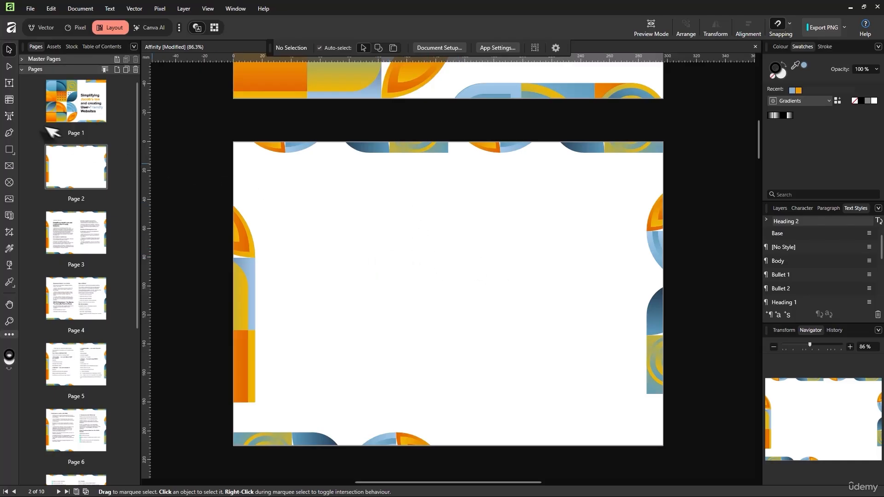
Step: Draw a text frame about 125 by 130 mm on page 2, inside the decorative border
click(8, 115)
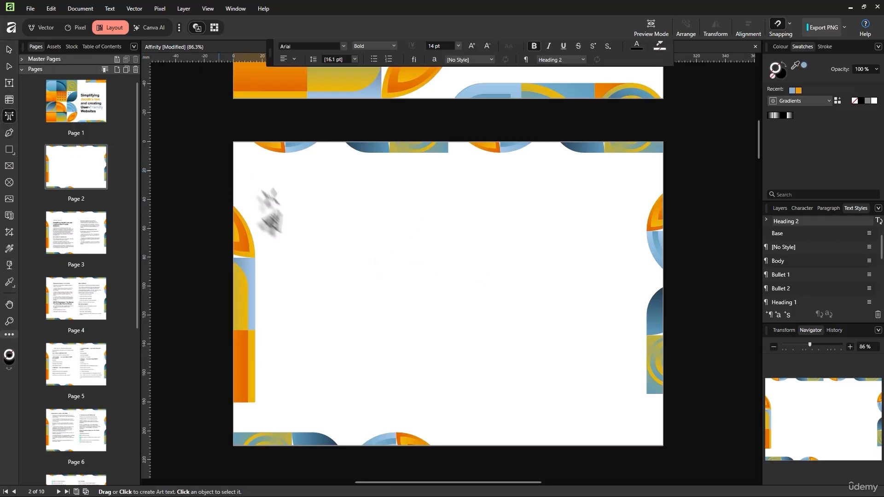
click(10, 66)
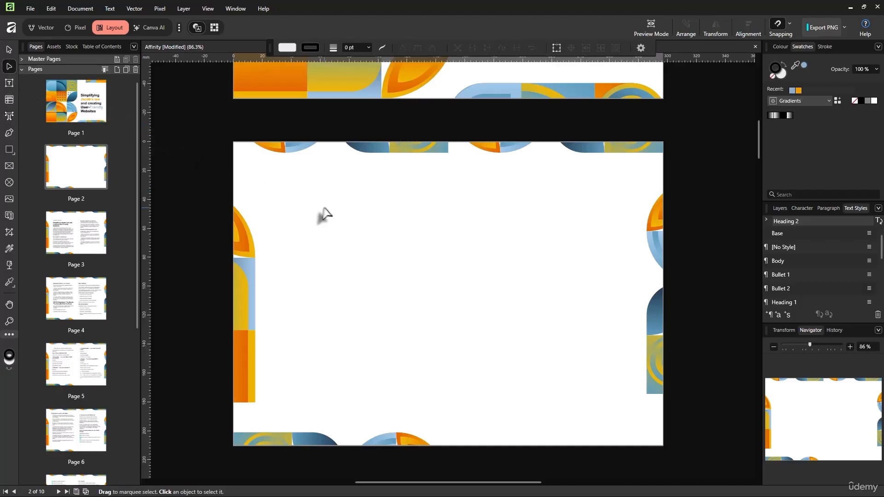
key(shift+t)
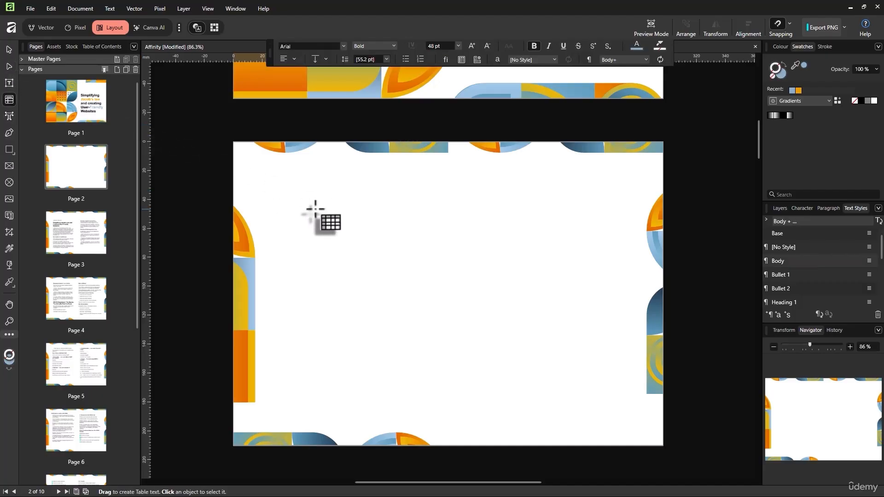
click(10, 82)
right_click(13, 81)
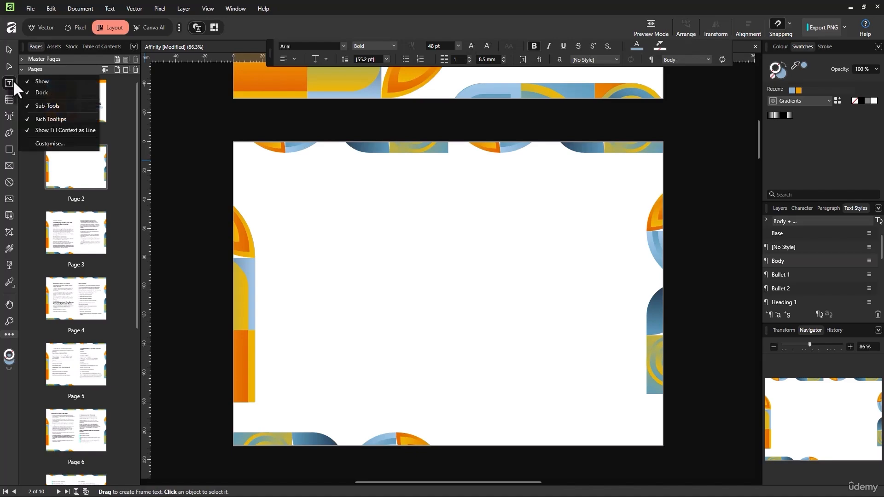
click(12, 81)
drag(302, 191, 483, 379)
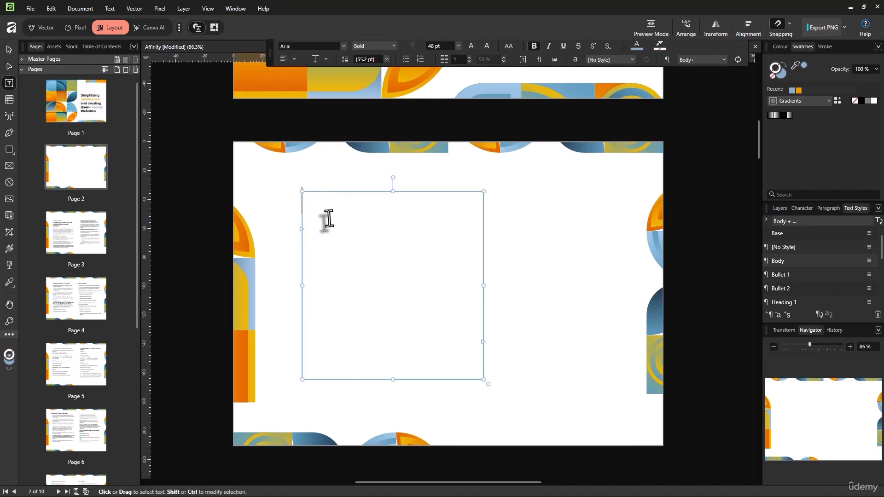
text(hghj)
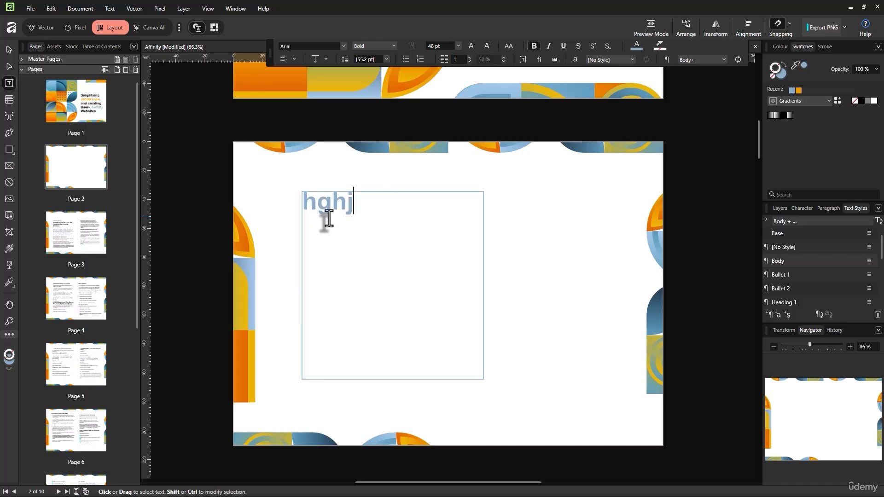
key(BackSpace)
key(BackSpace)
key(BackSpace)
key(BackSpace)
key(Escape)
Step: Insert a table of contents into the empty text frame on page 2
click(134, 8)
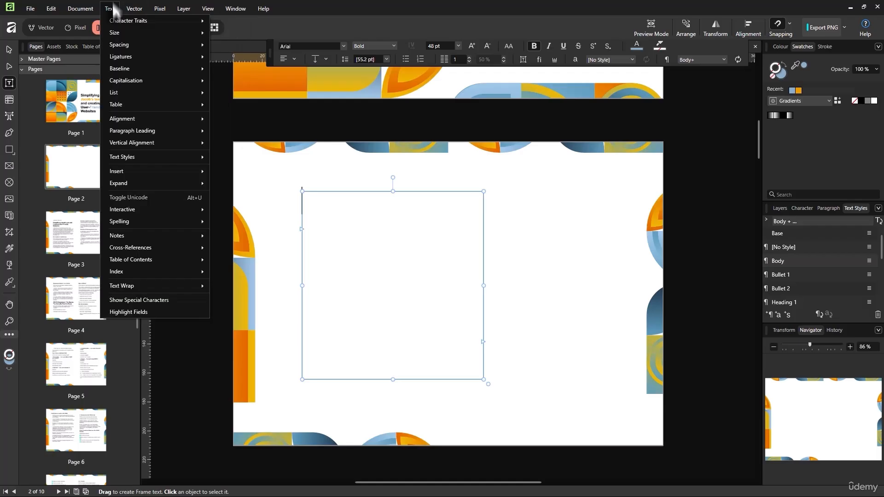
mouse_move(145, 263)
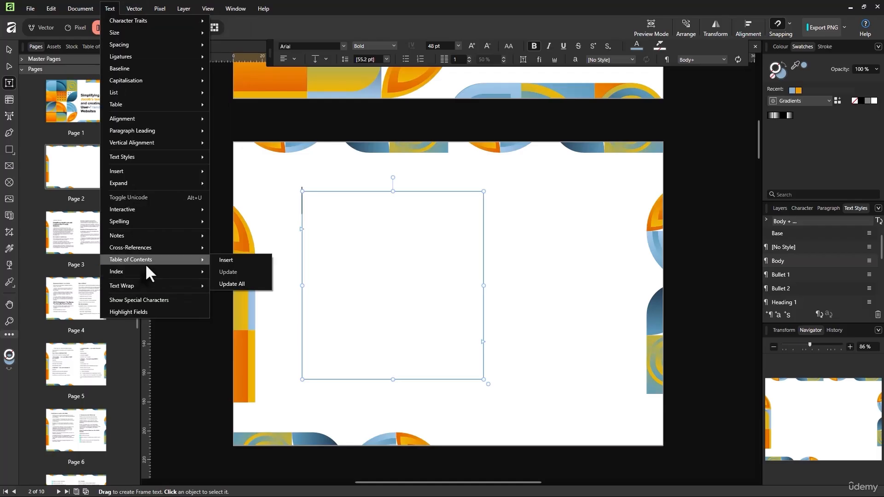
click(244, 260)
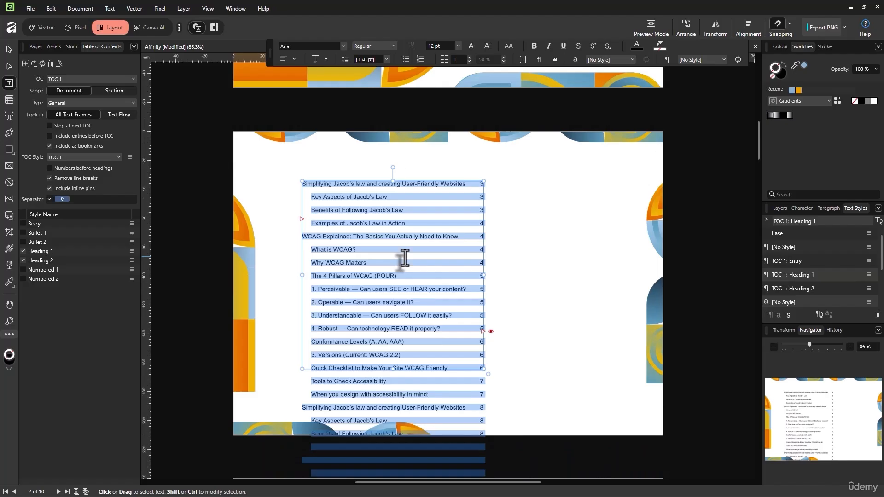
Step: Examine the inserted contents entries and their overflow below the frame, comparing them with the cover and article pages
scroll(404, 258, down, 10)
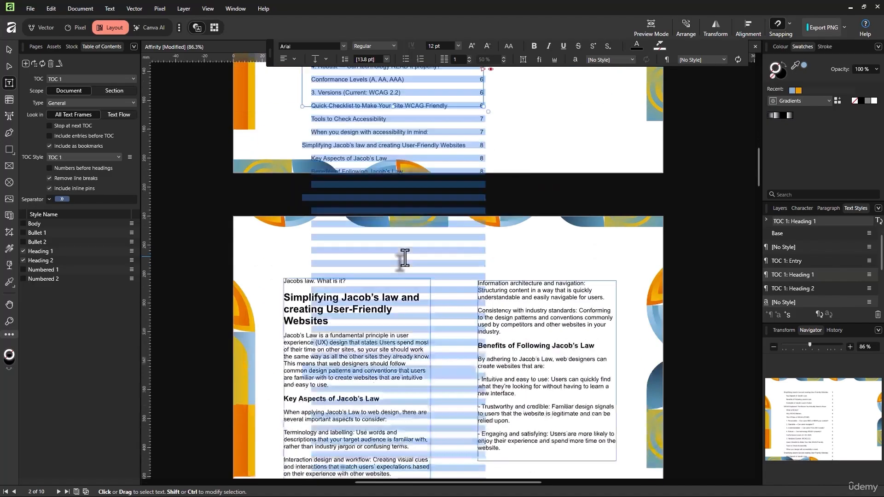
scroll(404, 258, up, 10)
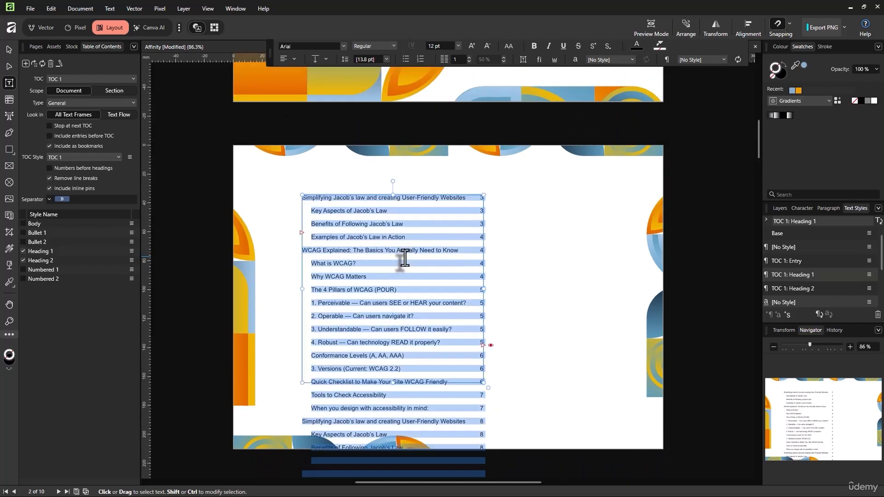
scroll(438, 182, down, 6)
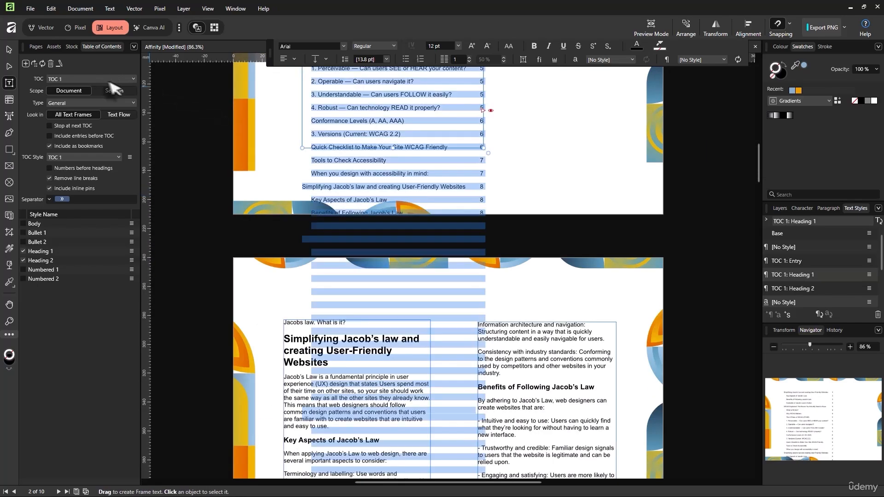
click(9, 51)
scroll(611, 193, down, 5)
drag(757, 181, 745, 95)
scroll(495, 232, up, 3)
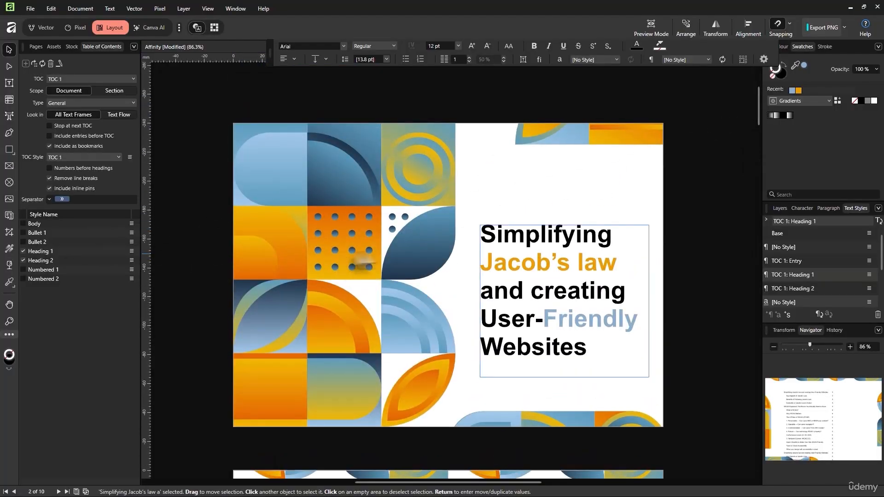
scroll(369, 251, down, 4)
scroll(385, 258, down, 5)
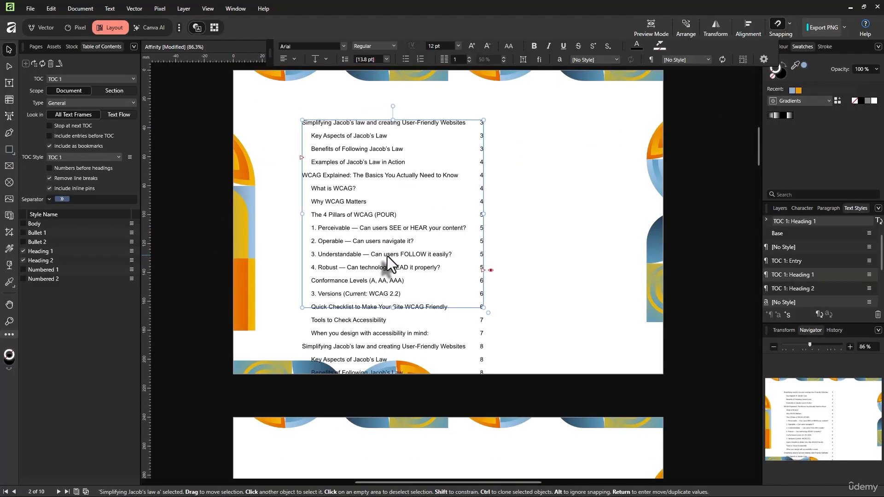
Step: Exclude Heading 2 entries from the table of contents and shift its frame slightly up and left on page 2
click(23, 260)
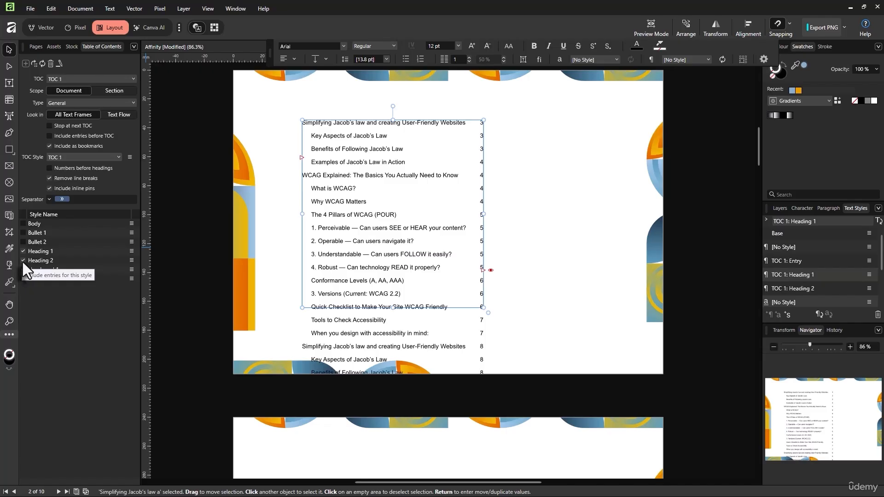
click(23, 260)
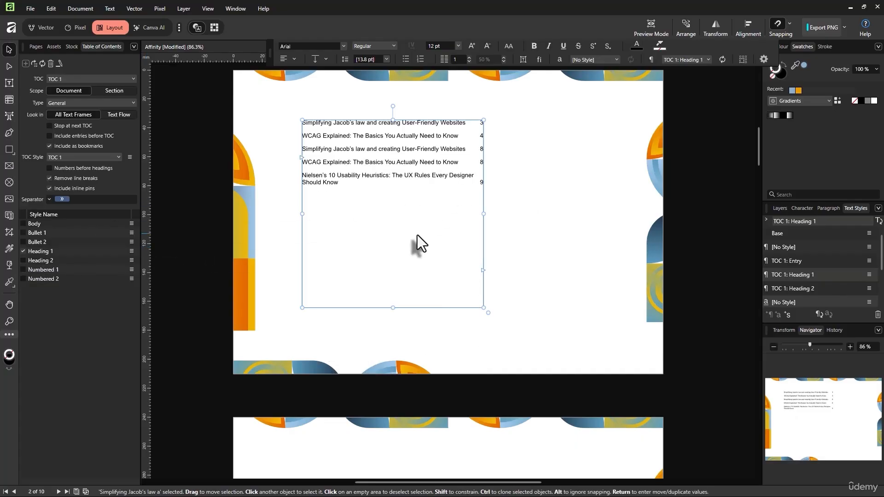
drag(416, 197, 393, 189)
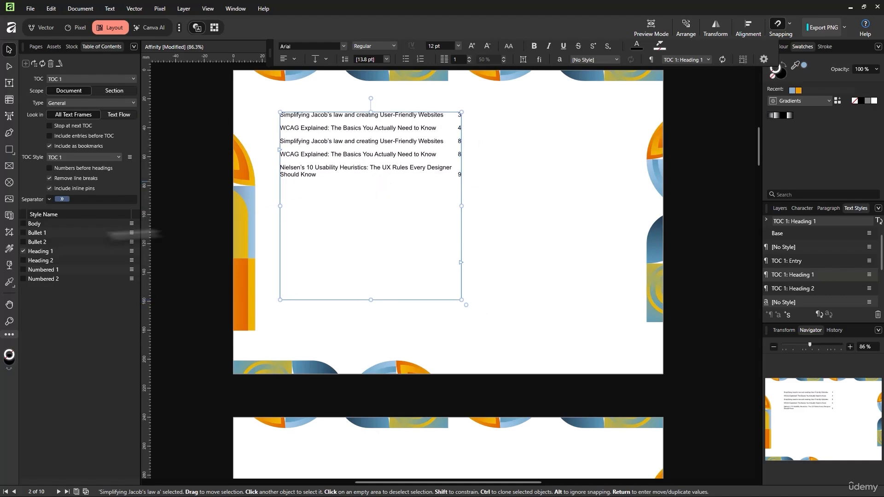
Step: Include the Heading 2 entries in the table of contents again and move its frame a little further left
click(23, 260)
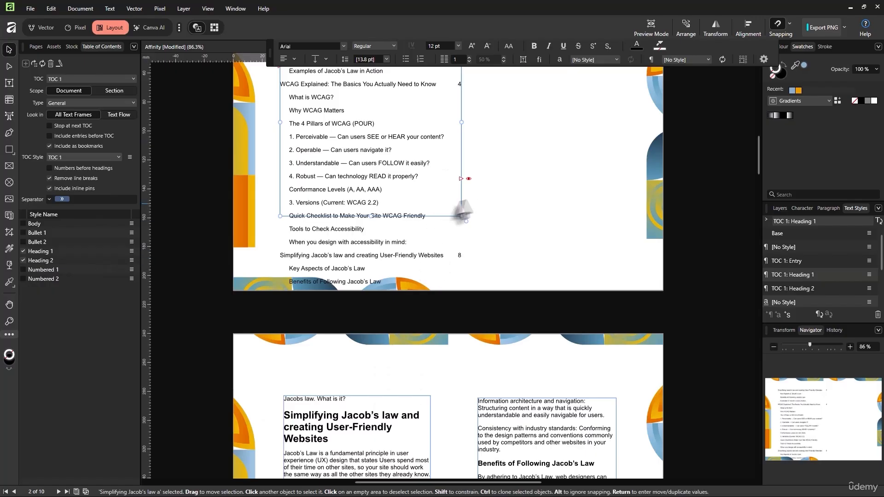
scroll(479, 207, down, 1)
scroll(405, 255, up, 1)
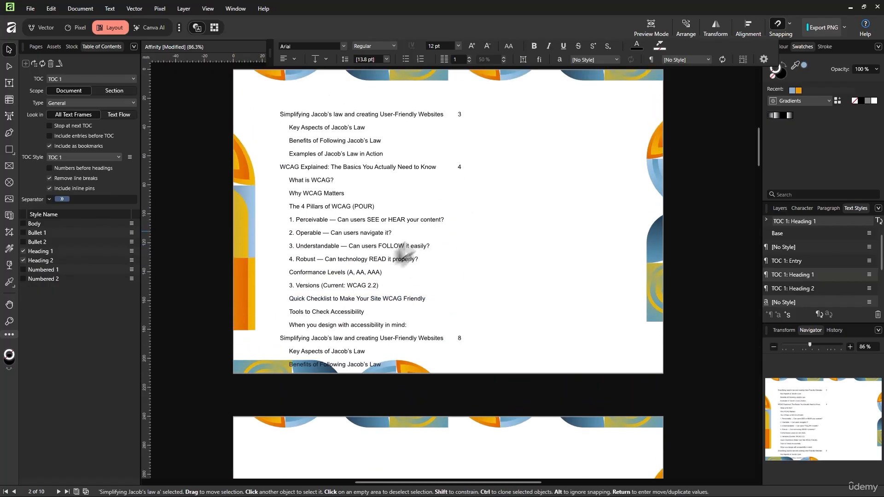
drag(393, 247, 386, 248)
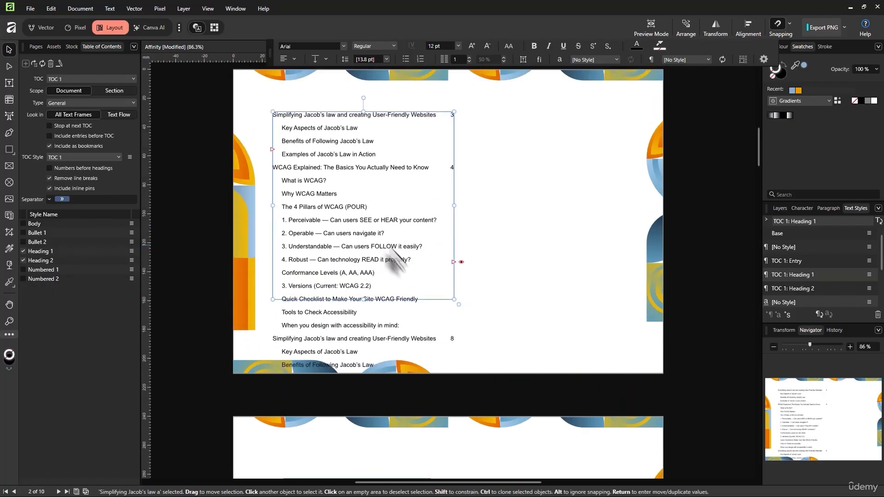
Step: Flow the overflowing contents entries into a new linked frame about 109 by 147 mm beside the first, and return to the page thumbnails
click(453, 263)
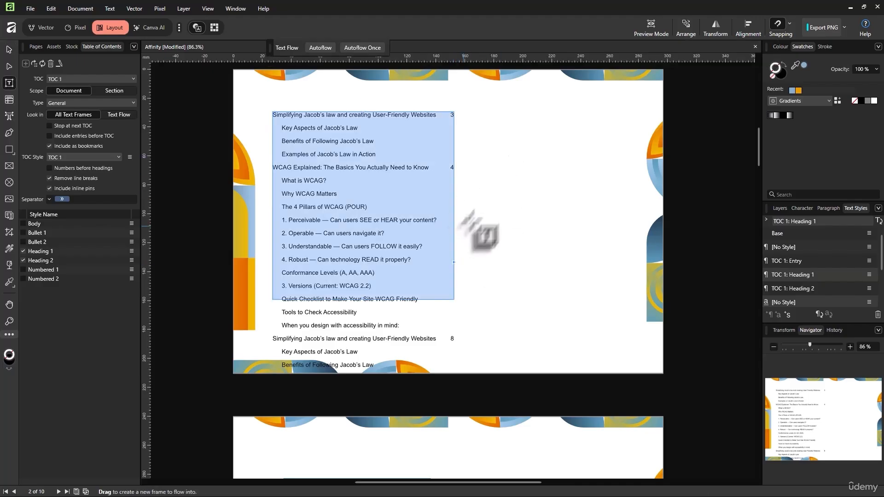
drag(474, 111, 631, 325)
scroll(490, 225, down, 3)
scroll(490, 225, up, 4)
click(36, 46)
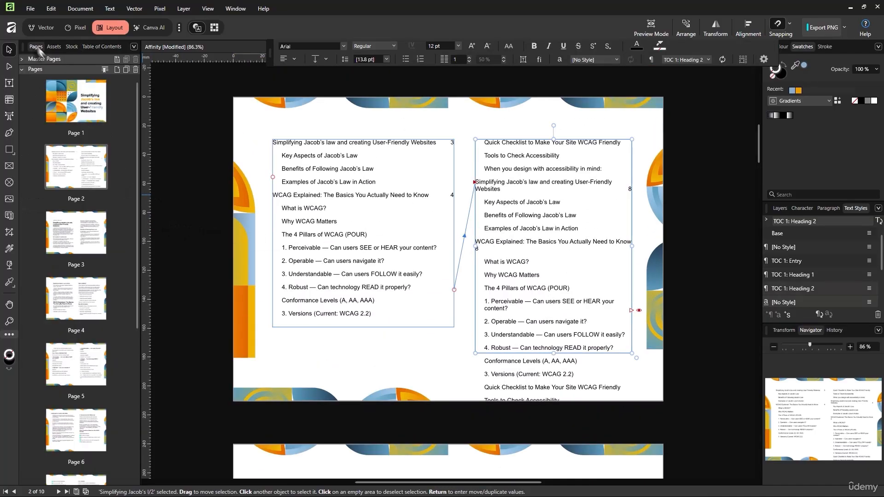
Step: Duplicate page 2 and delete both contents text frames from the copy on page 3
scroll(489, 215, down, 3)
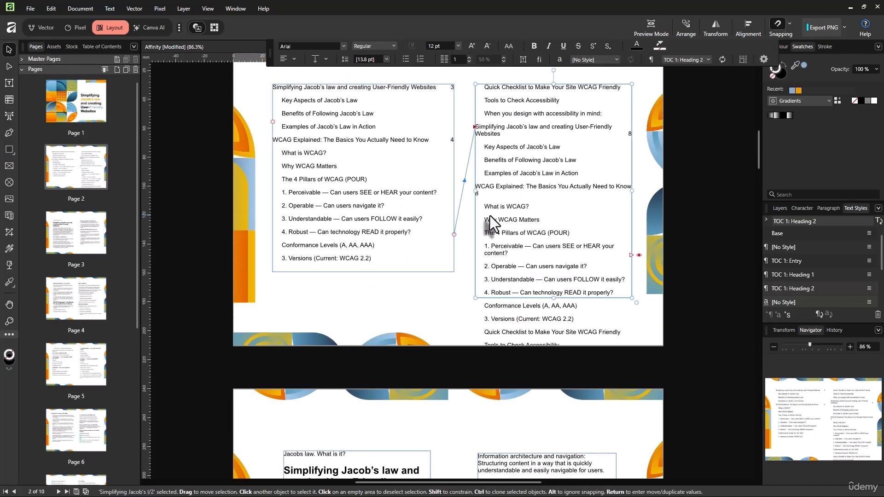
scroll(478, 220, up, 3)
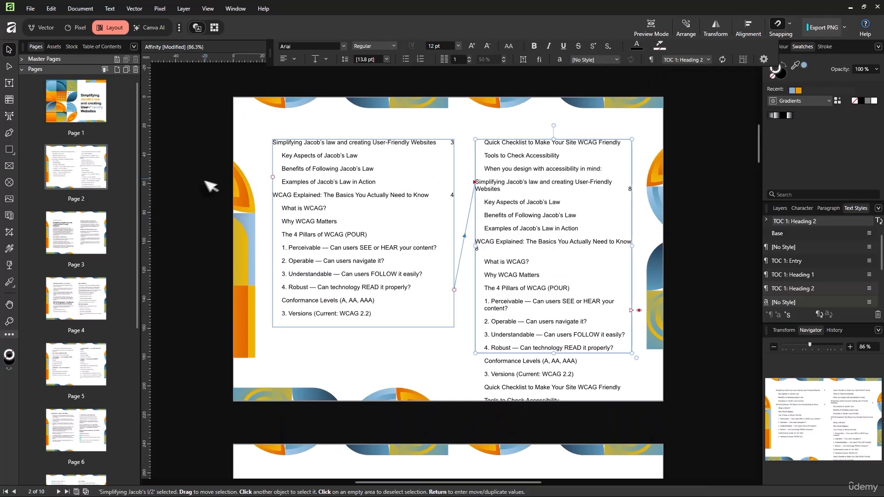
right_click(93, 175)
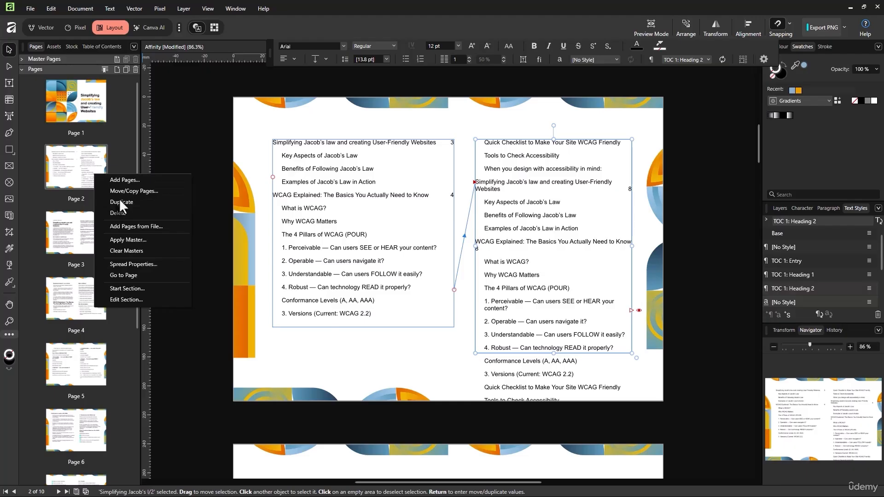
click(120, 202)
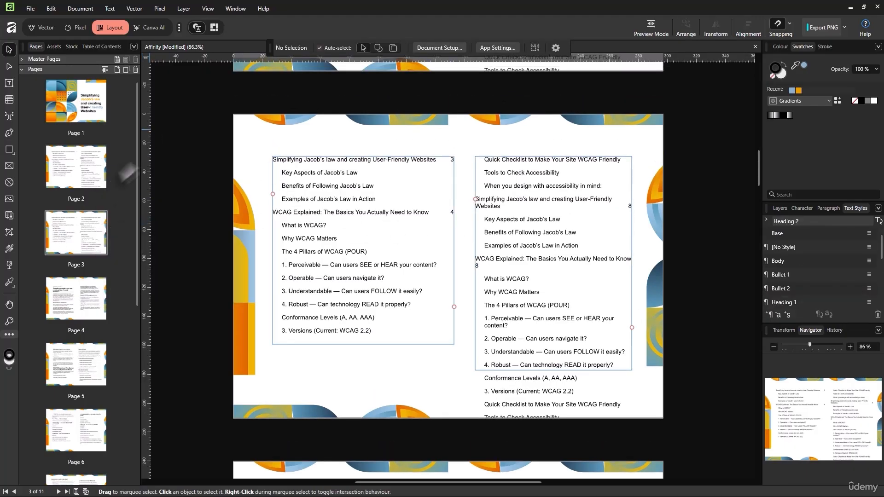
double_click(87, 217)
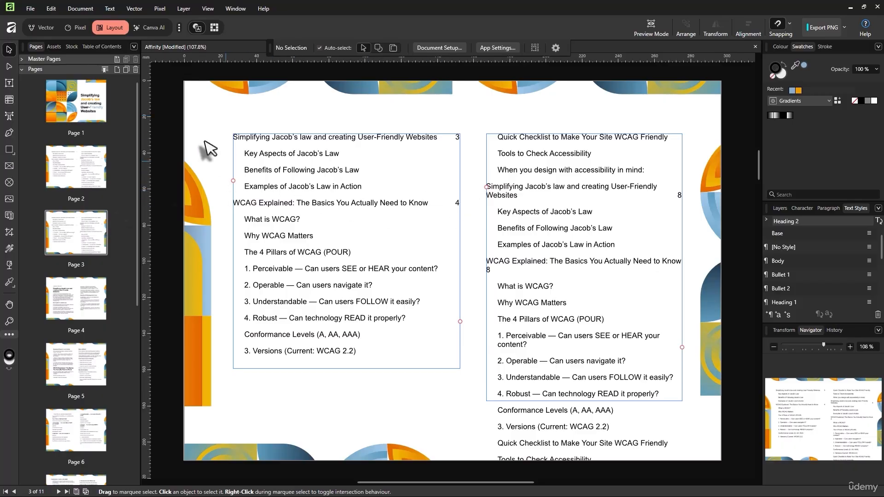
drag(229, 132, 606, 379)
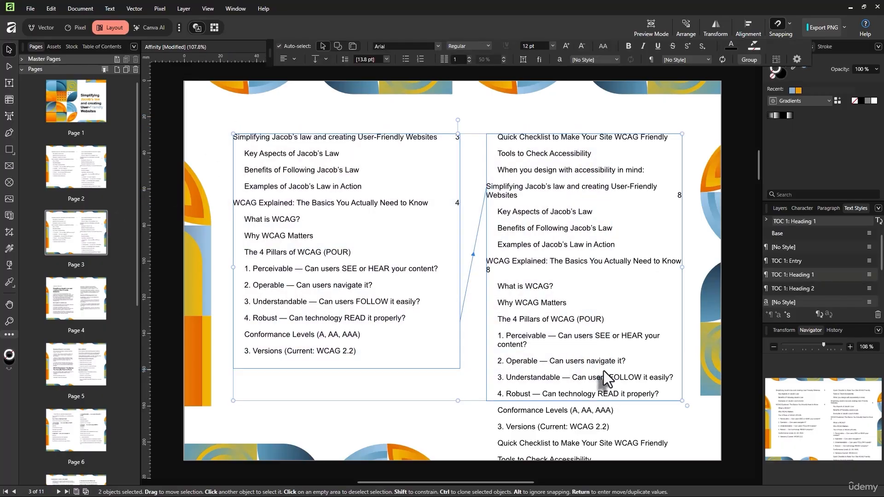
key(Delete)
Step: Flow the overflow of page 2's second contents frame into a new linked frame drawn in the left half of page 3
click(93, 176)
scroll(542, 250, down, 3)
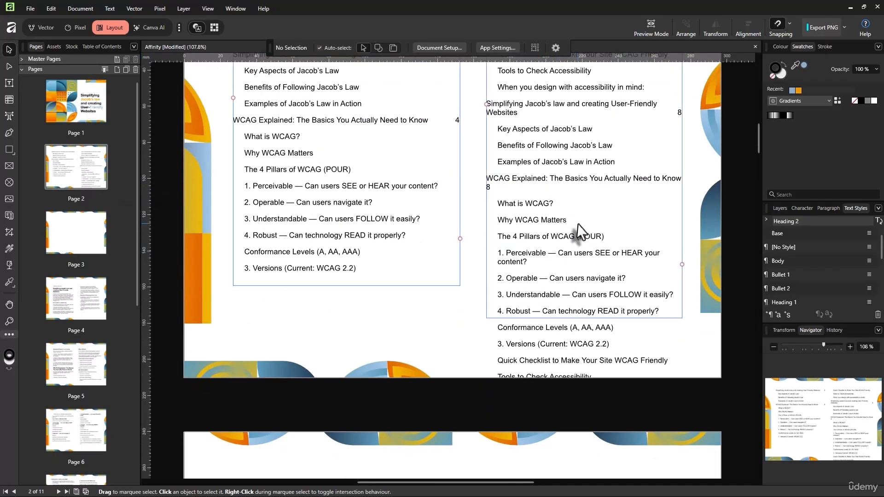
click(545, 252)
scroll(612, 304, down, 3)
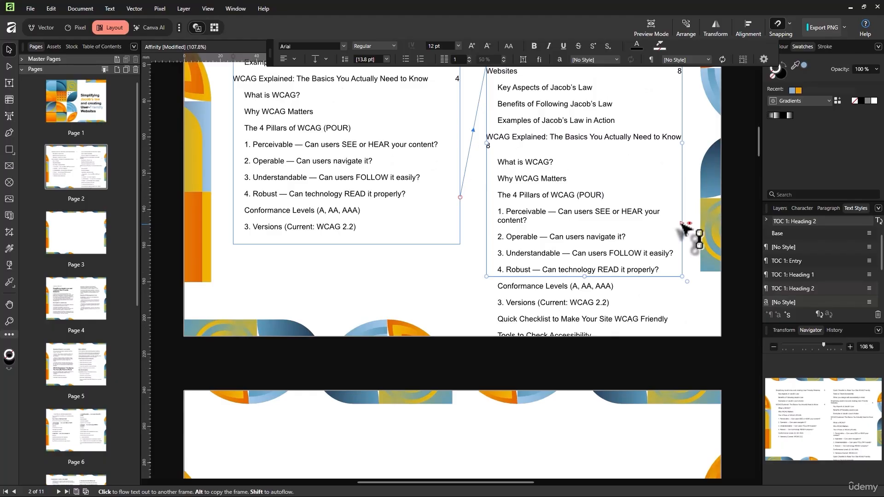
click(684, 225)
scroll(396, 256, down, 5)
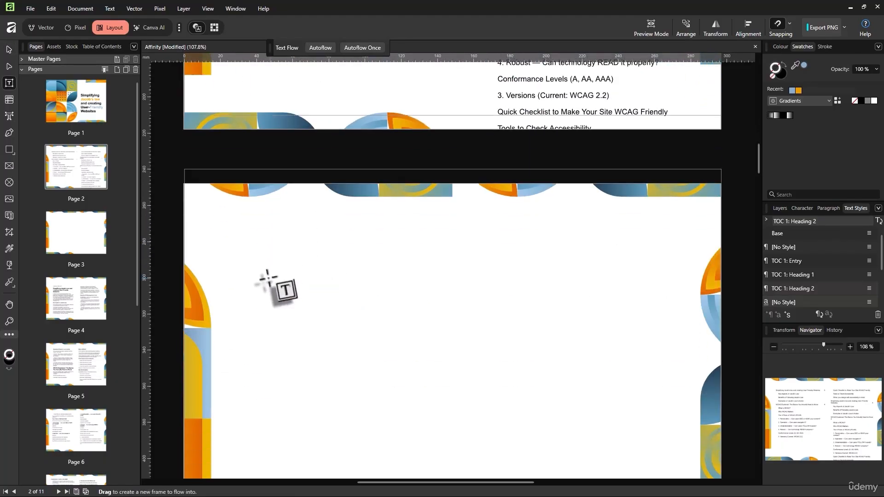
drag(258, 239, 453, 474)
scroll(437, 430, down, 3)
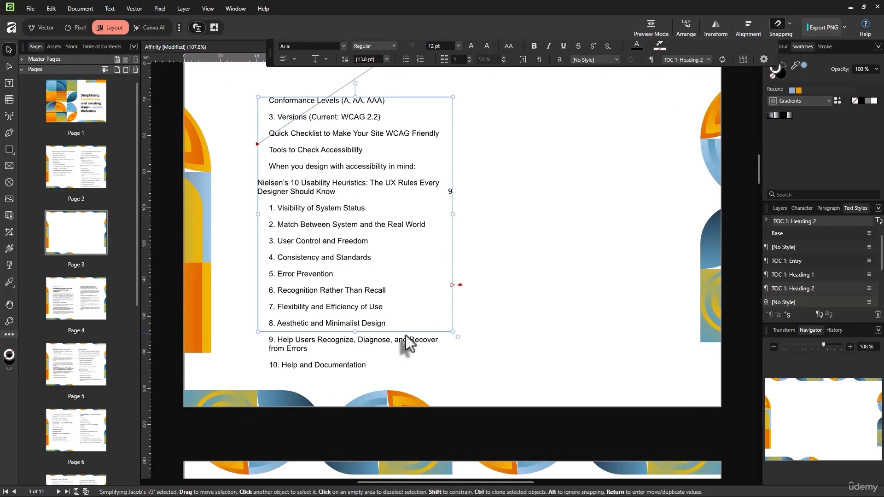
Step: Flow the remaining contents entries into another linked frame drawn in the right half of page 3
click(451, 284)
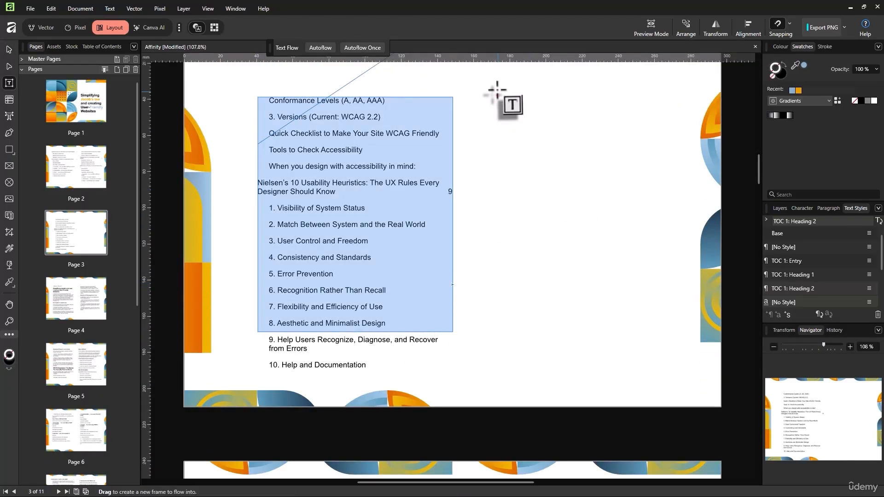
drag(490, 96, 716, 361)
scroll(574, 301, up, 3)
scroll(577, 300, up, 9)
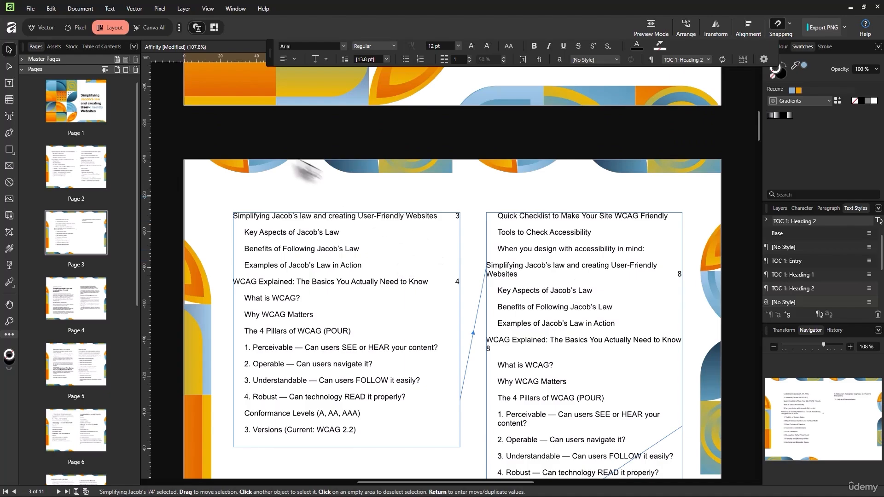
Step: Extend the first contents frame on page 2 downward to a height of about 153.5 mm
scroll(403, 259, down, 1)
scroll(402, 257, up, 4)
scroll(402, 257, down, 3)
click(361, 242)
scroll(388, 364, down, 3)
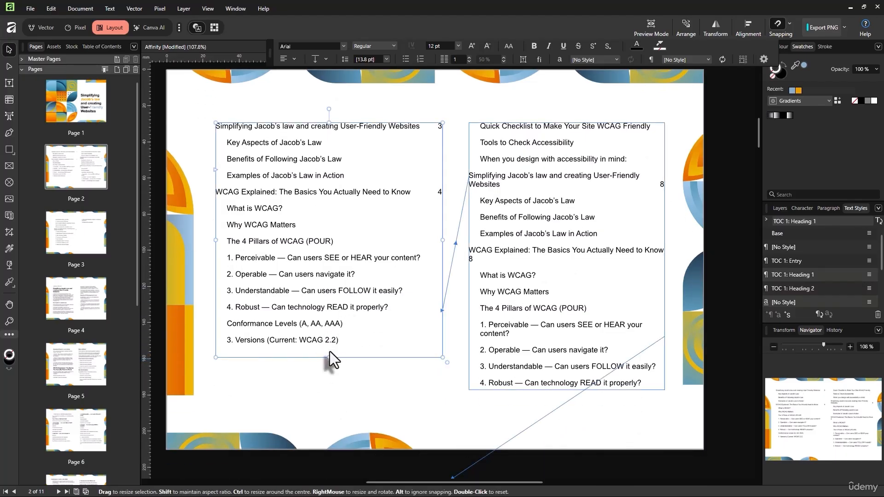
drag(329, 357, 329, 406)
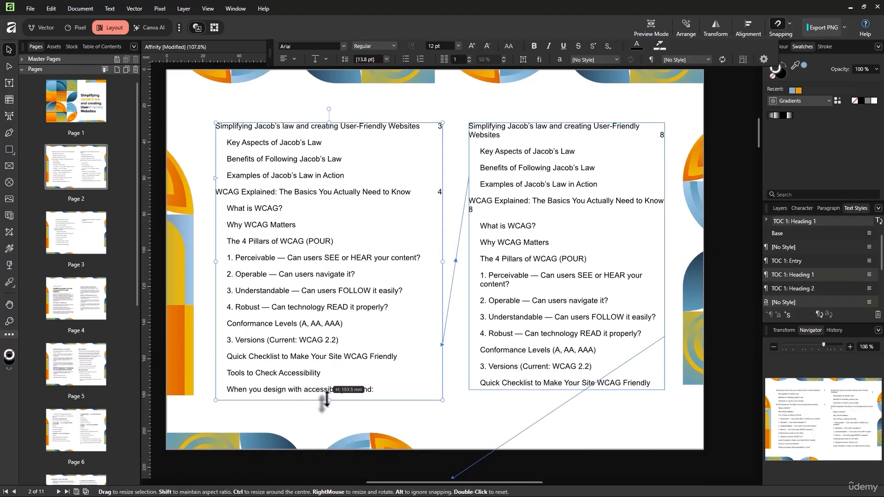
Step: Widen the second contents frame on page 2 to about 112.3 mm and deselect it
scroll(394, 355, down, 2)
click(556, 184)
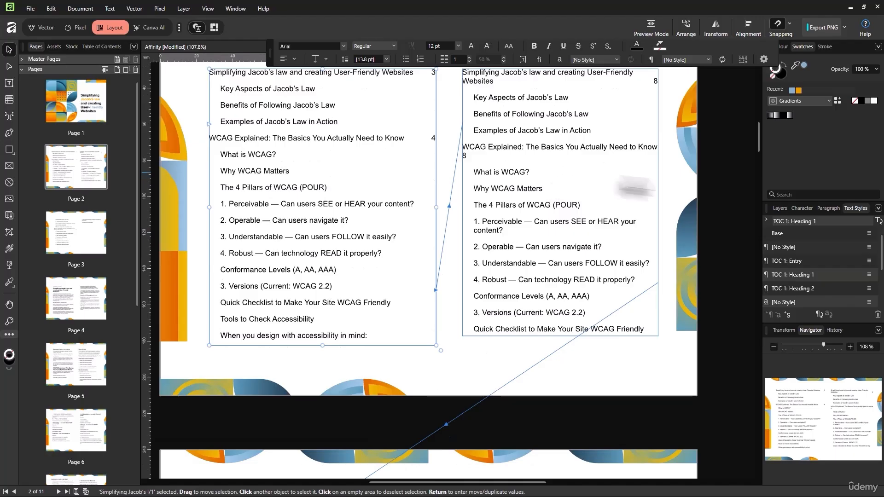
drag(662, 207, 669, 208)
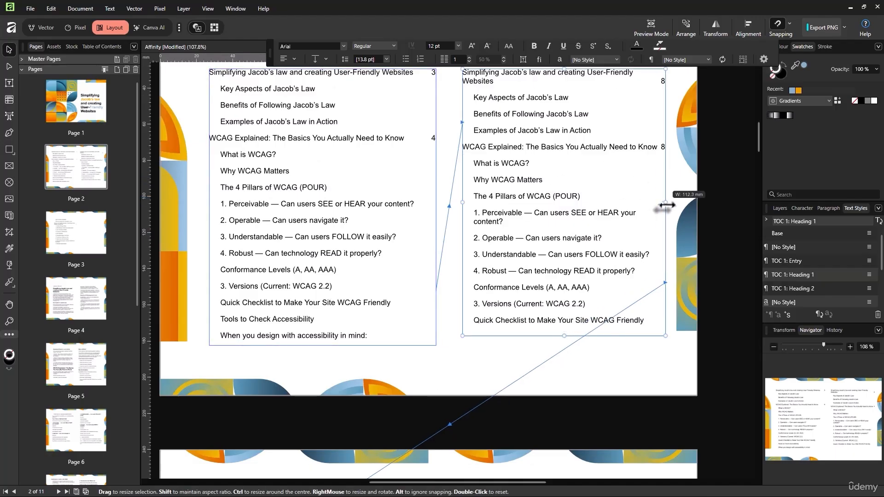
click(690, 197)
scroll(510, 203, up, 2)
click(509, 113)
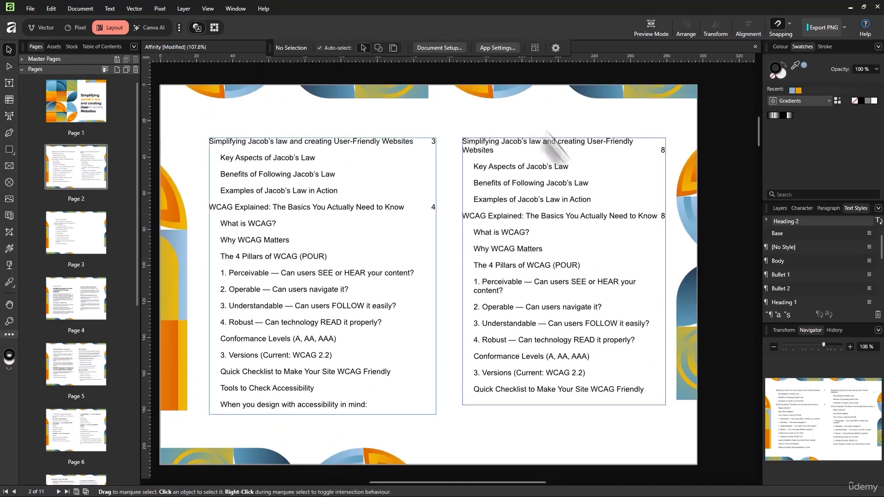
Step: Widen the first contents frame on page 3 slightly and shift it a little to the left
click(600, 203)
scroll(567, 213, down, 5)
scroll(506, 240, down, 7)
click(409, 274)
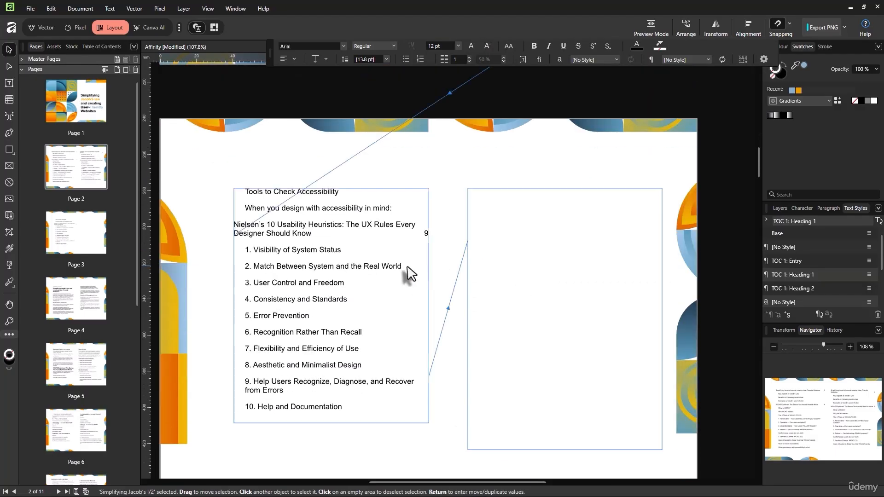
drag(429, 307, 441, 306)
drag(367, 303, 359, 306)
Step: Delete the empty linked frame in the right half of page 3
click(503, 266)
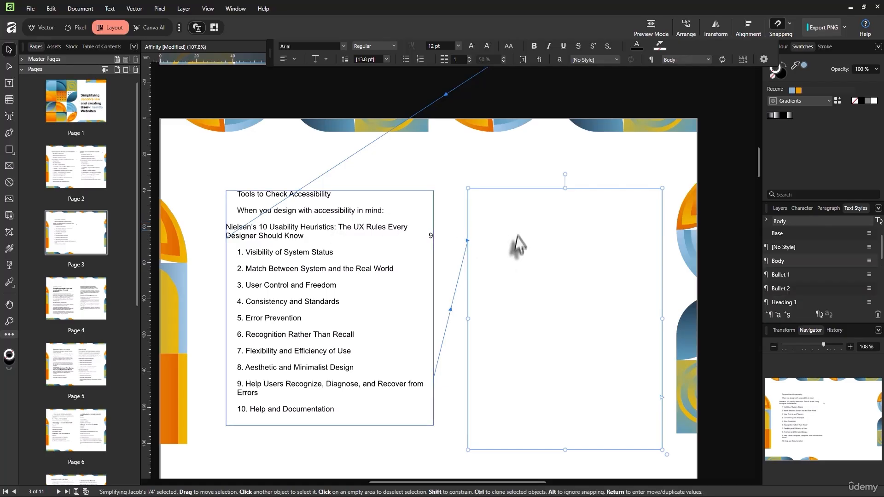
key(t)
click(9, 49)
click(680, 183)
click(596, 305)
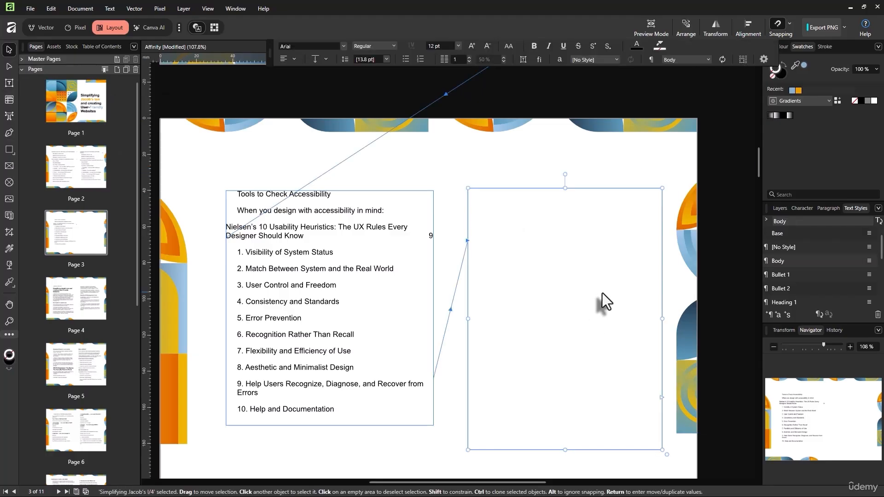
key(Delete)
click(602, 294)
Step: Show the table of contents settings for the first contents frame on page 2 by placing the text cursor inside it
scroll(606, 302, up, 10)
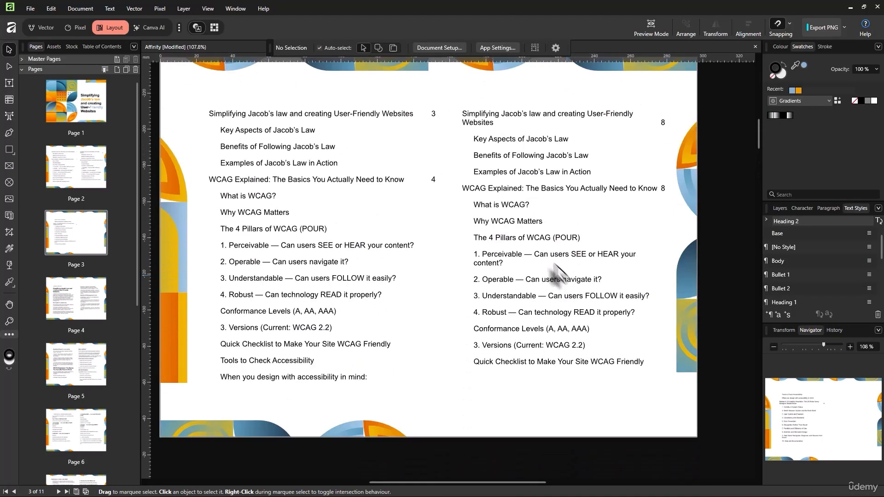
click(288, 96)
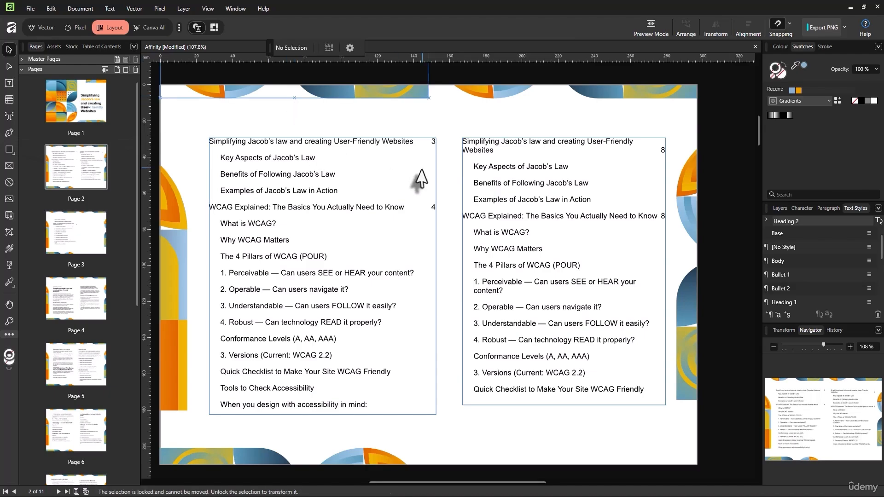
scroll(421, 168, up, 6)
scroll(422, 169, down, 5)
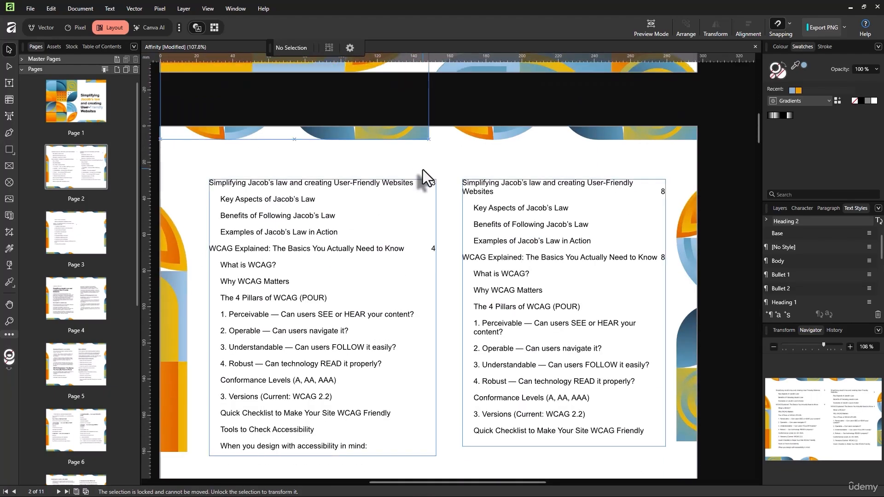
scroll(423, 169, down, 1)
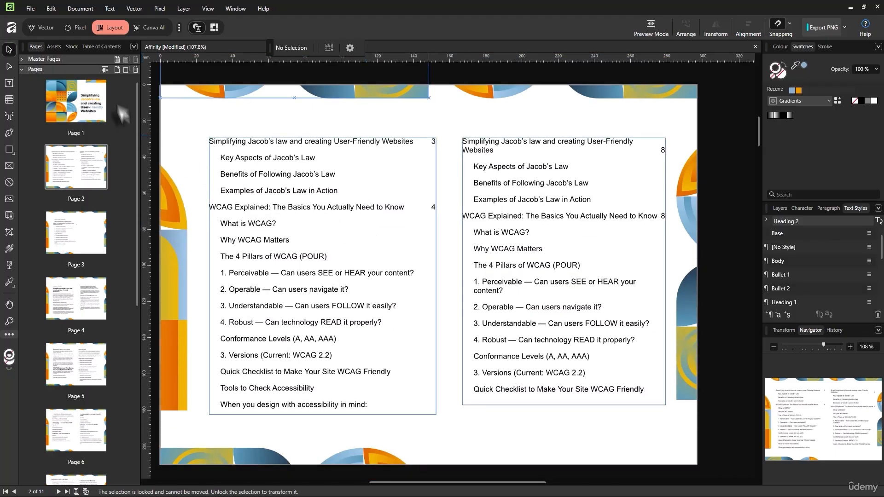
click(108, 48)
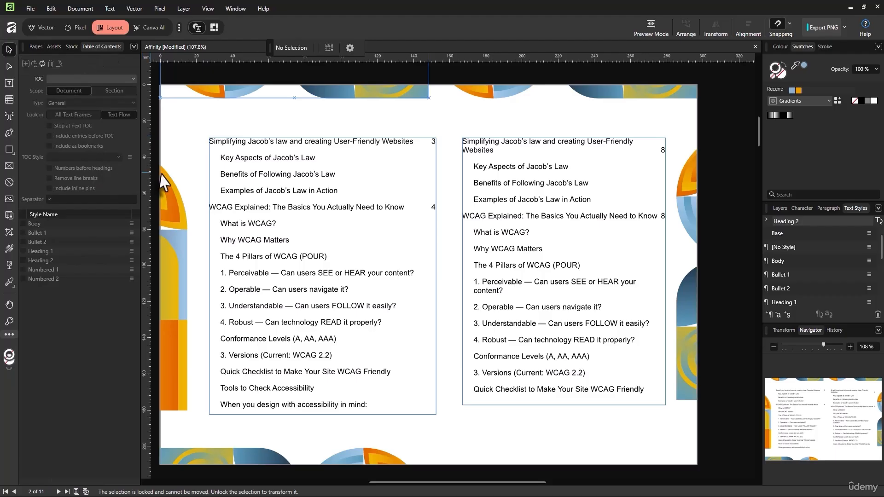
click(319, 200)
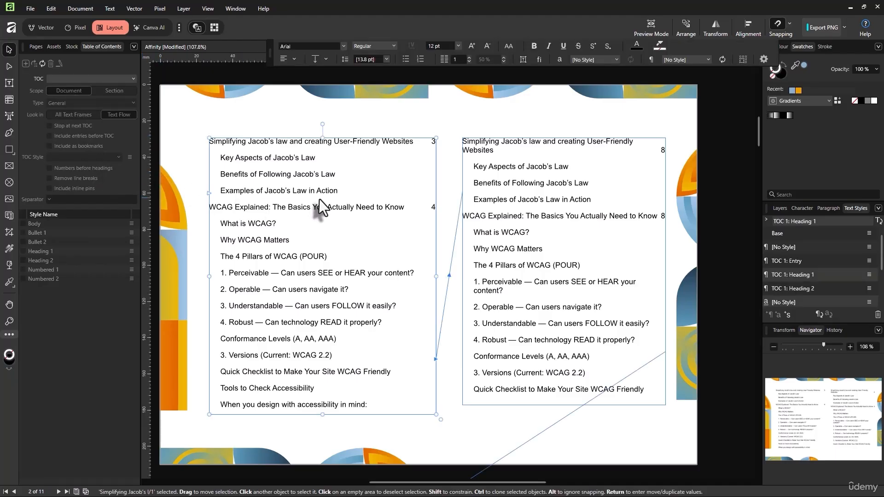
double_click(270, 207)
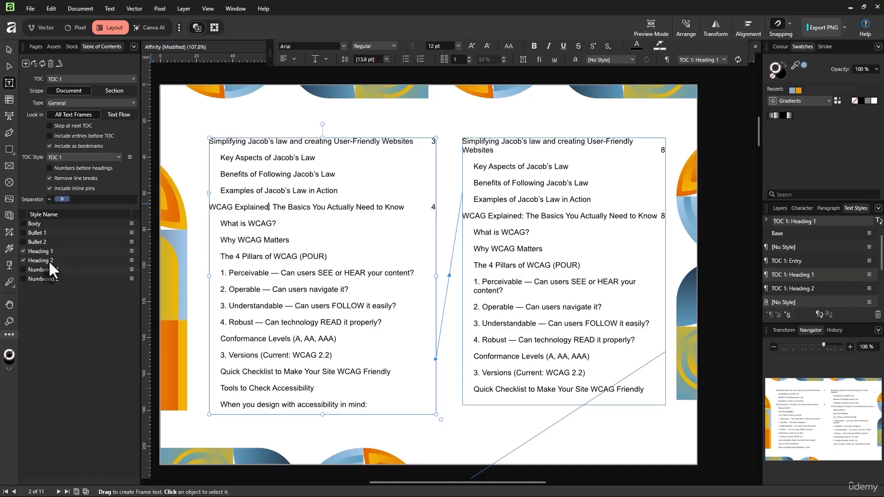
Step: Examine which heading styles the table of contents includes and which TOC styles are available
scroll(331, 272, down, 5)
scroll(331, 272, up, 4)
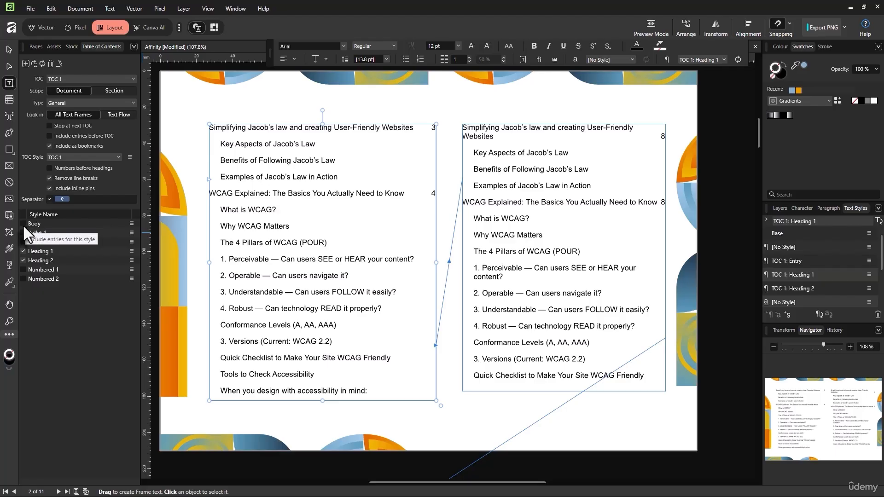
click(23, 251)
click(23, 260)
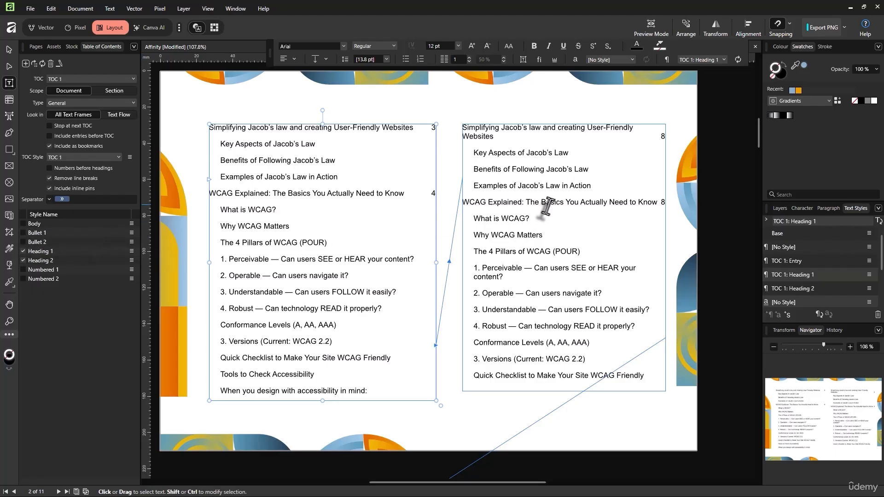
scroll(439, 221, down, 1)
scroll(439, 222, down, 2)
scroll(443, 210, up, 3)
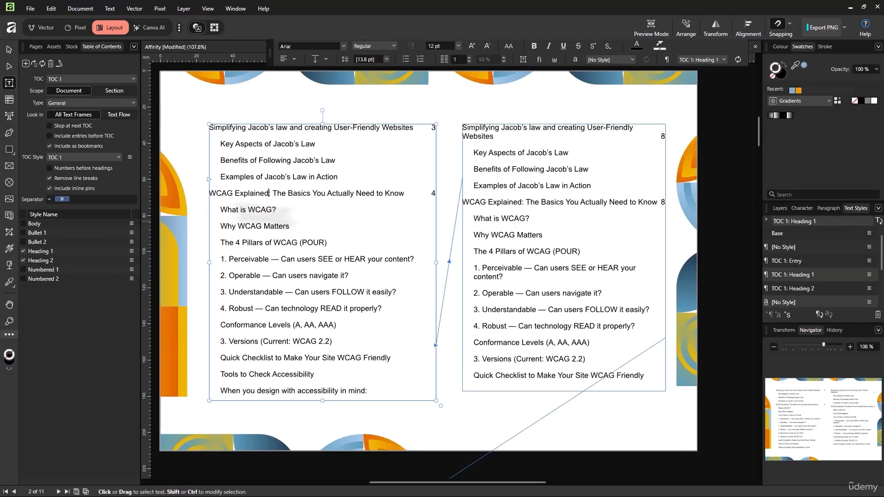
click(108, 158)
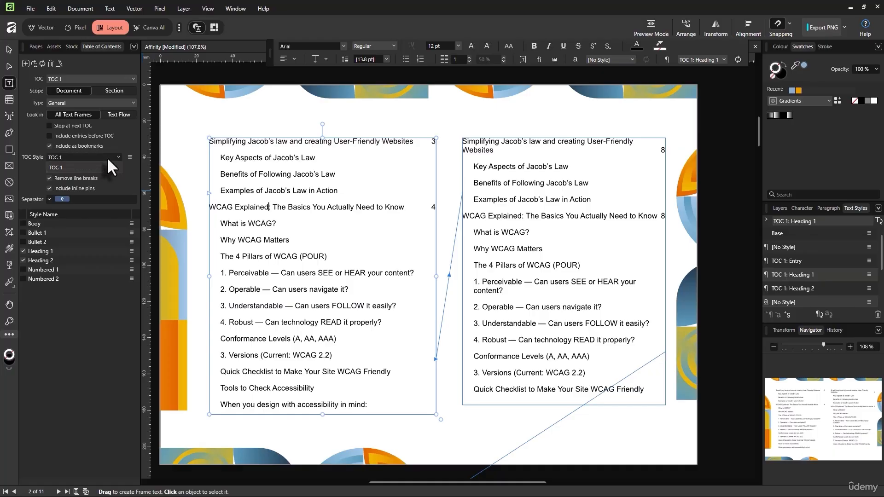
click(107, 156)
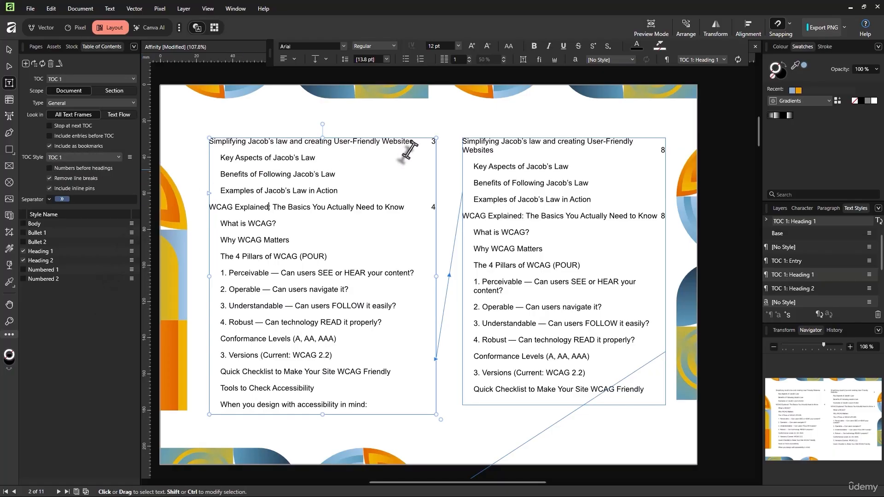
Step: Leave text editing and examine the cover and the contents entries across pages 2 and 3
scroll(424, 138, up, 5)
click(9, 49)
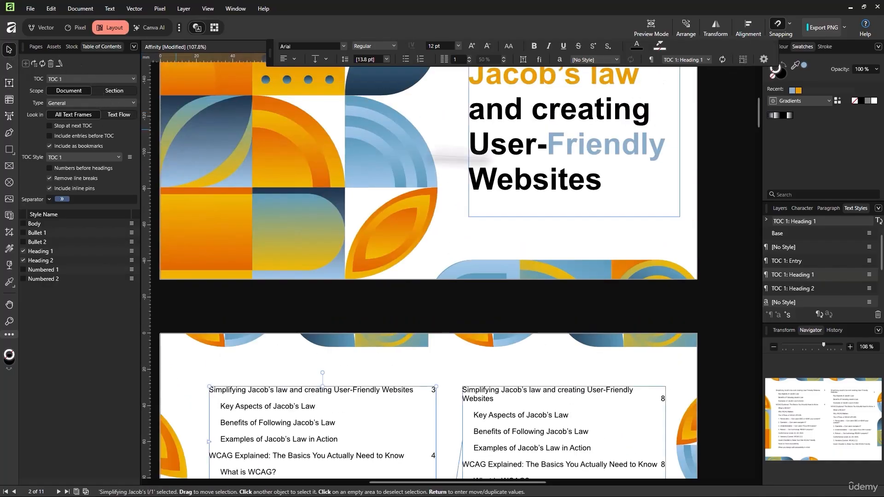
scroll(537, 167, up, 4)
scroll(538, 154, down, 5)
scroll(540, 154, down, 6)
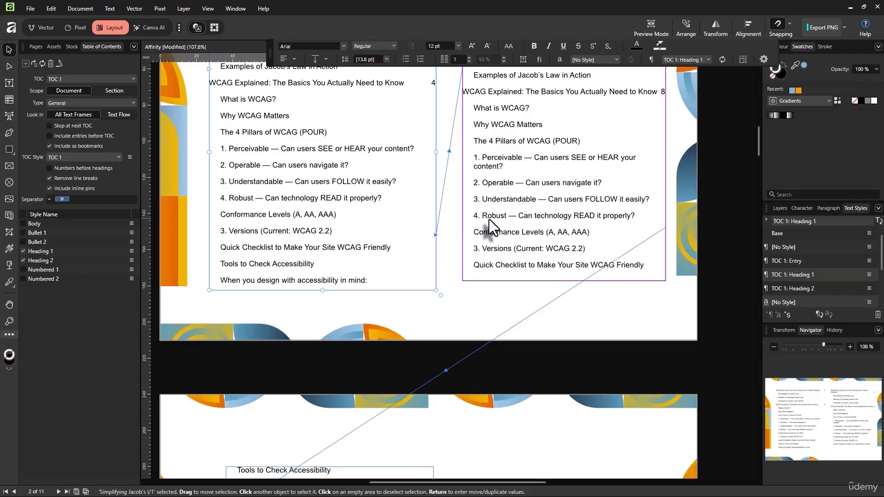
scroll(489, 219, down, 5)
scroll(359, 294, down, 2)
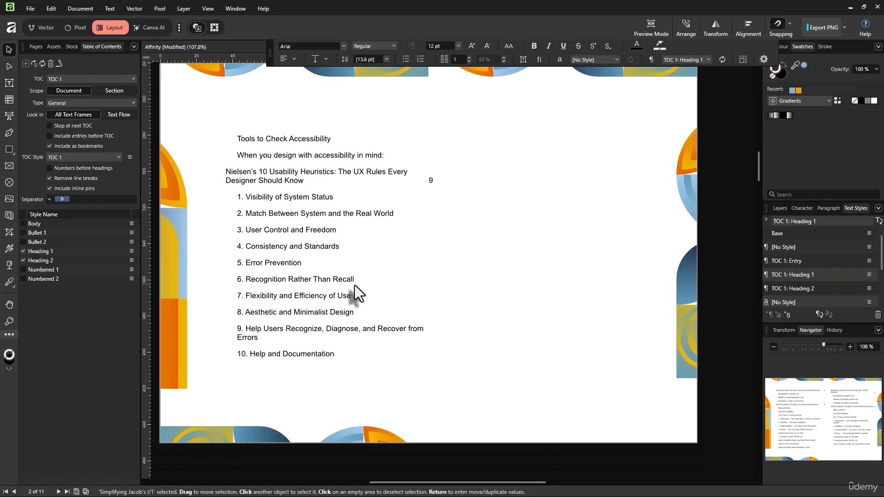
Step: Deselect the contents frame and open the document's export settings
click(550, 207)
scroll(551, 207, up, 5)
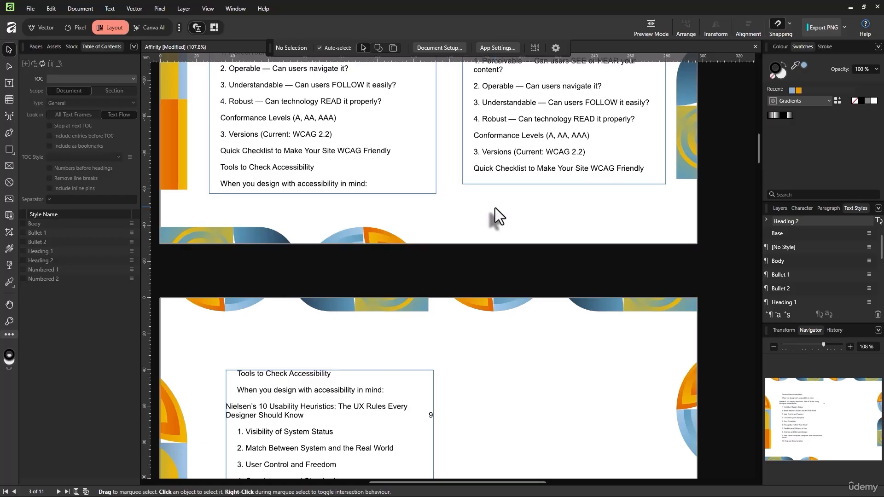
click(32, 9)
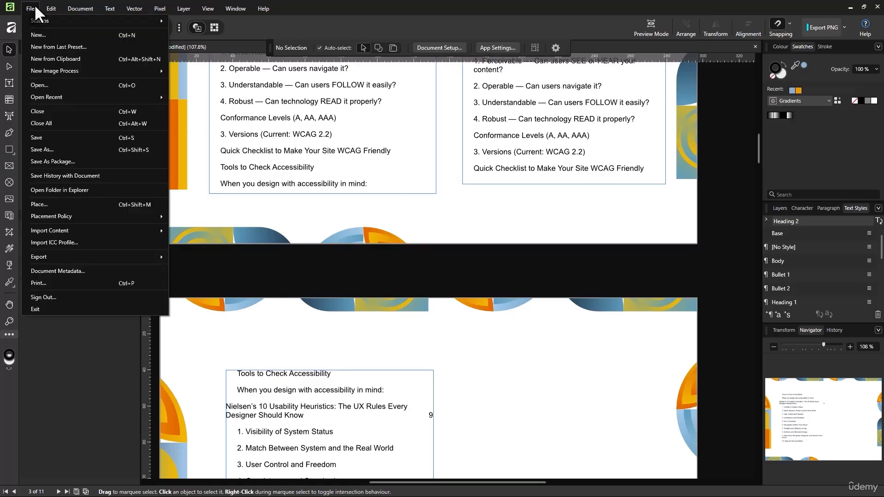
click(36, 10)
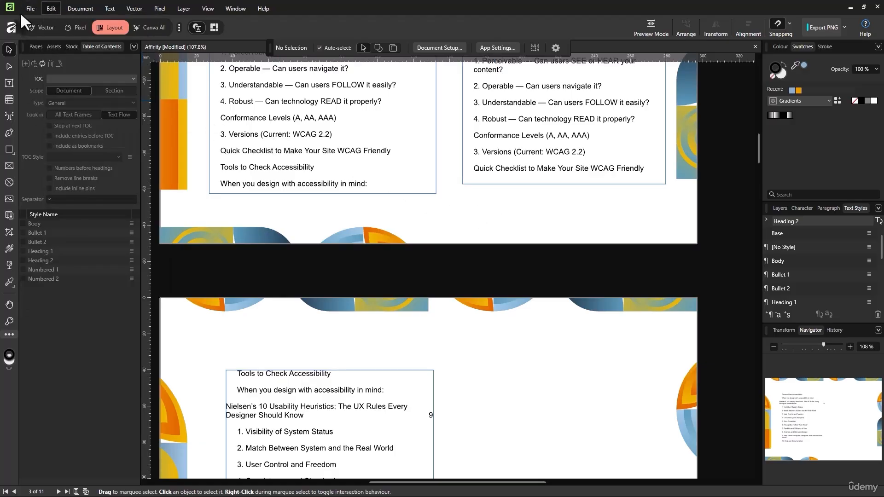
click(31, 9)
mouse_move(69, 257)
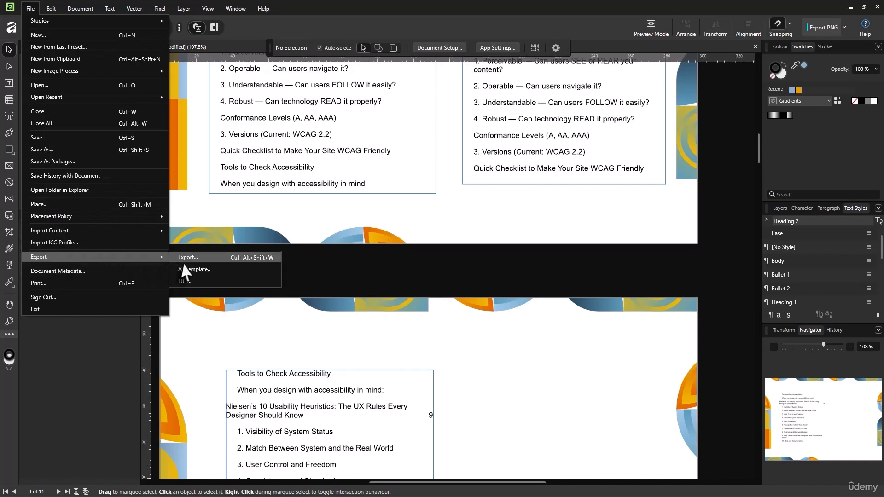
click(228, 261)
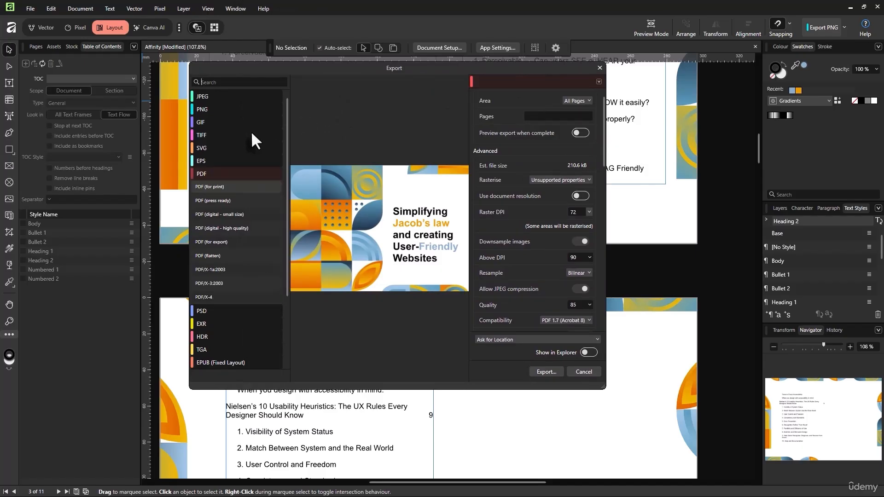
Step: Review the available export formats, including the JPEG quality presets, and choose PDF
scroll(251, 134, down, 5)
scroll(249, 136, up, 5)
click(243, 95)
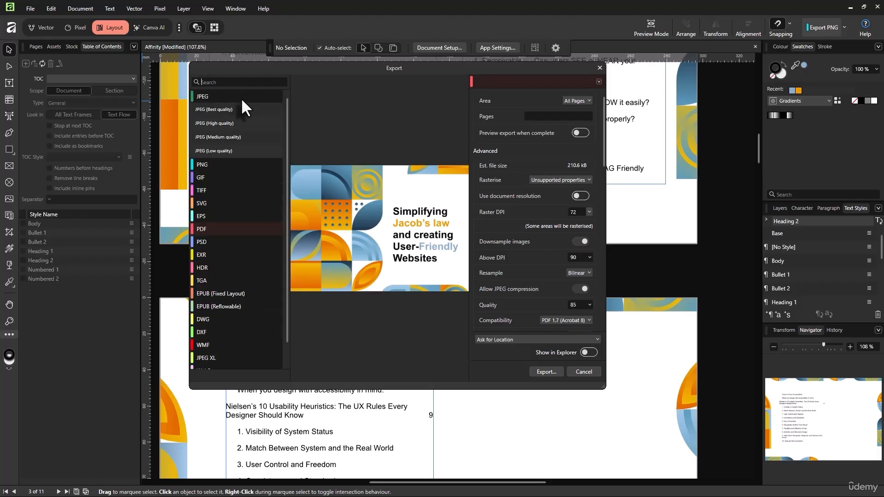
click(231, 229)
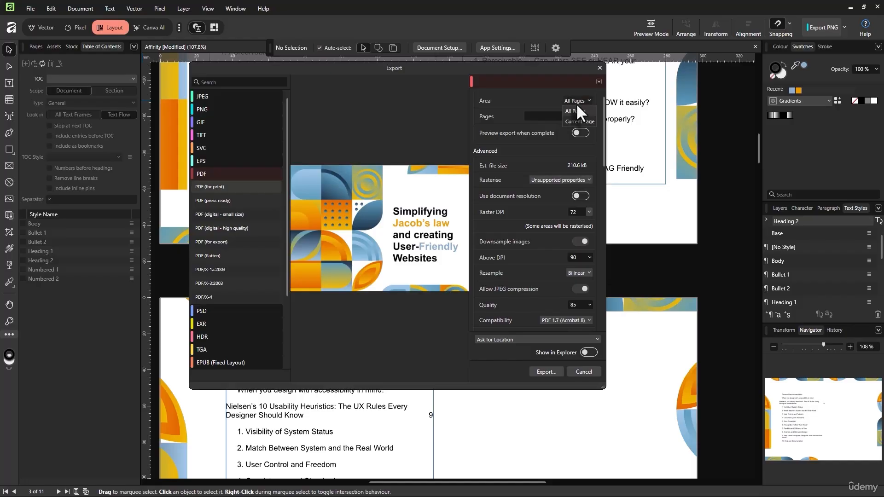
Step: Examine the area, page range and rasterise options for the PDF export
click(552, 104)
click(547, 117)
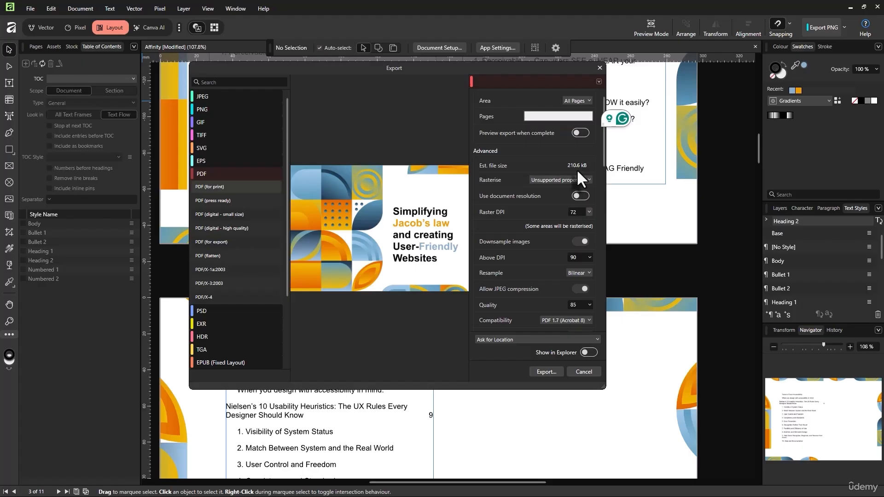
click(540, 180)
click(539, 179)
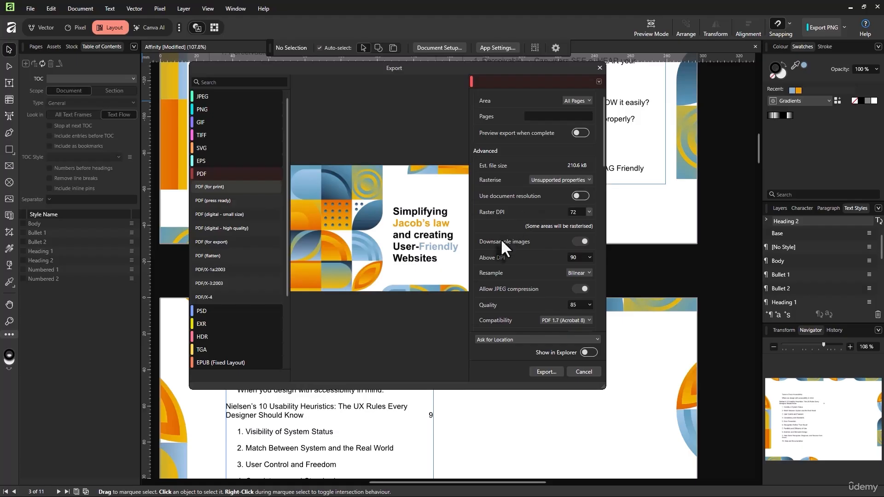
Step: Export all pages as a PDF, replacing the existing Affinity.pdf in the desktop's New folder
scroll(525, 219, down, 5)
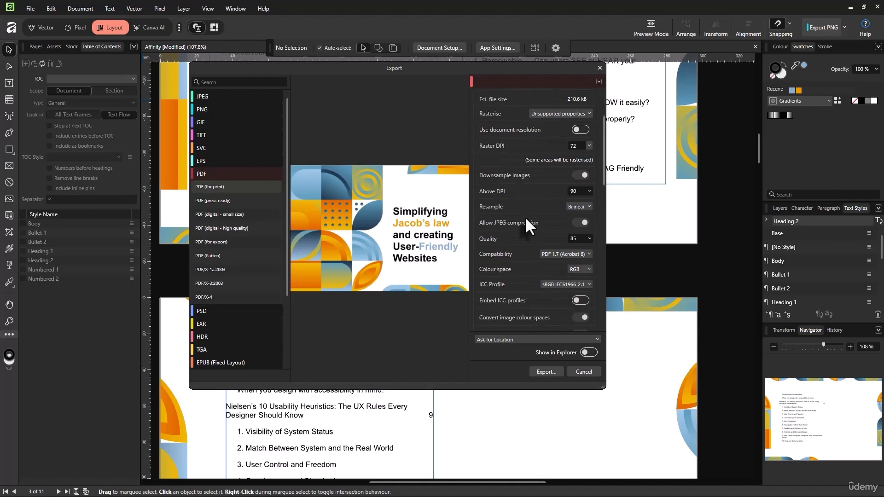
scroll(525, 219, down, 3)
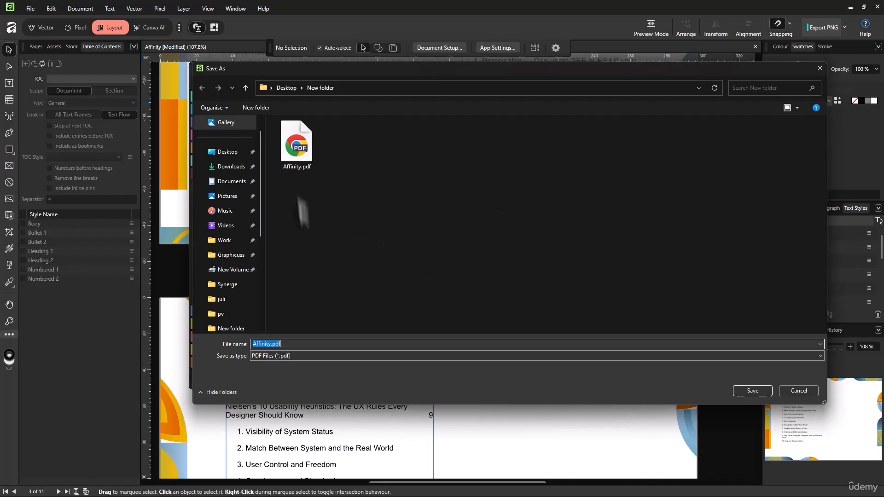
double_click(300, 157)
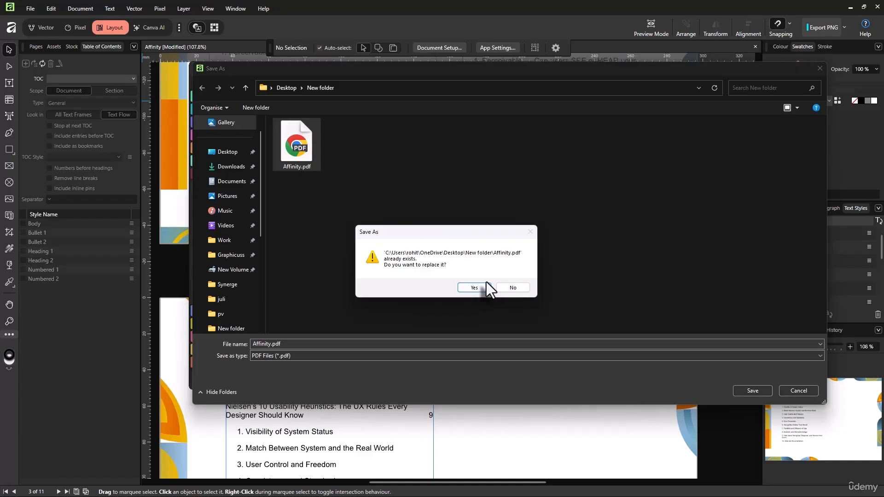
click(483, 286)
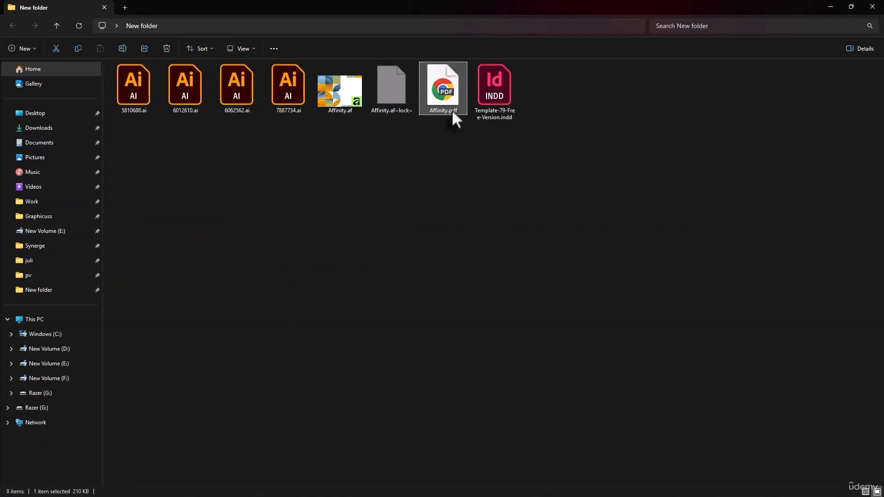
Step: Open the exported Affinity.pdf from New folder in the browser at full screen and skim through its pages
double_click(452, 110)
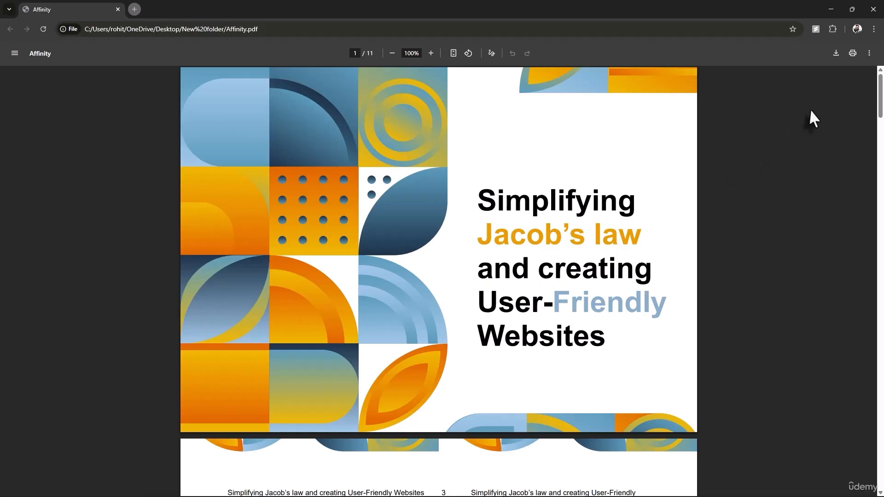
key(F11)
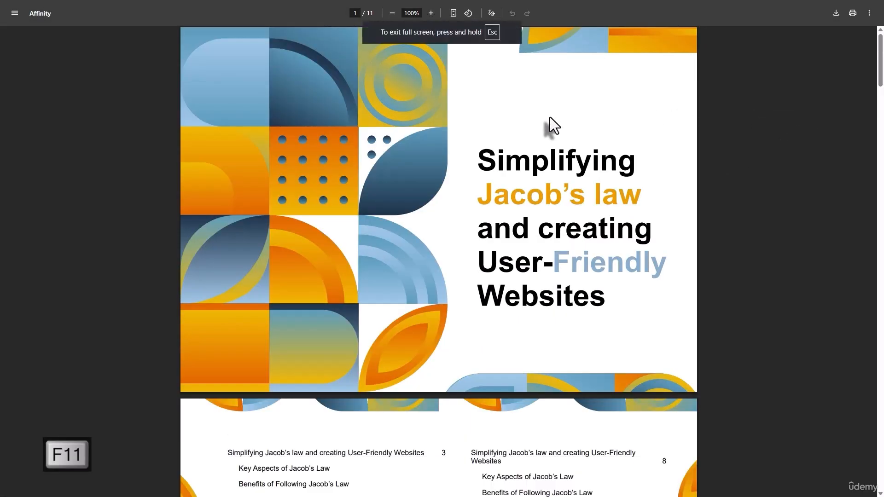
scroll(645, 147, down, 8)
scroll(640, 136, down, 13)
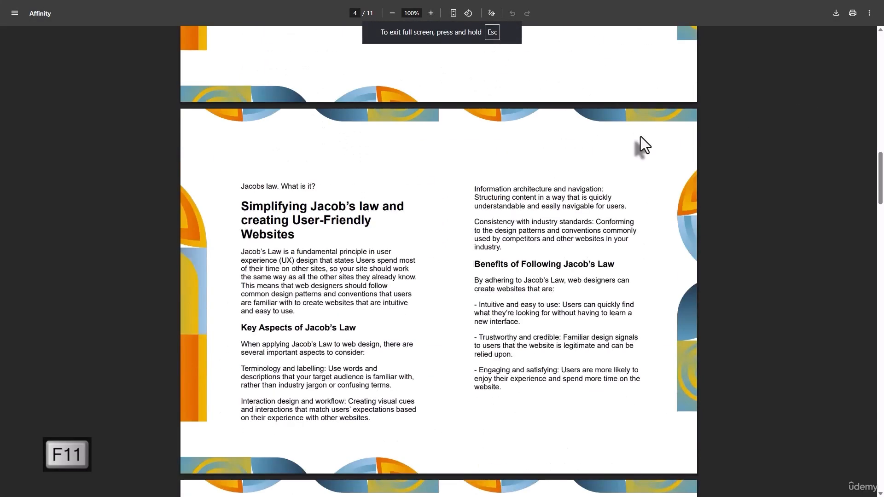
scroll(639, 137, up, 20)
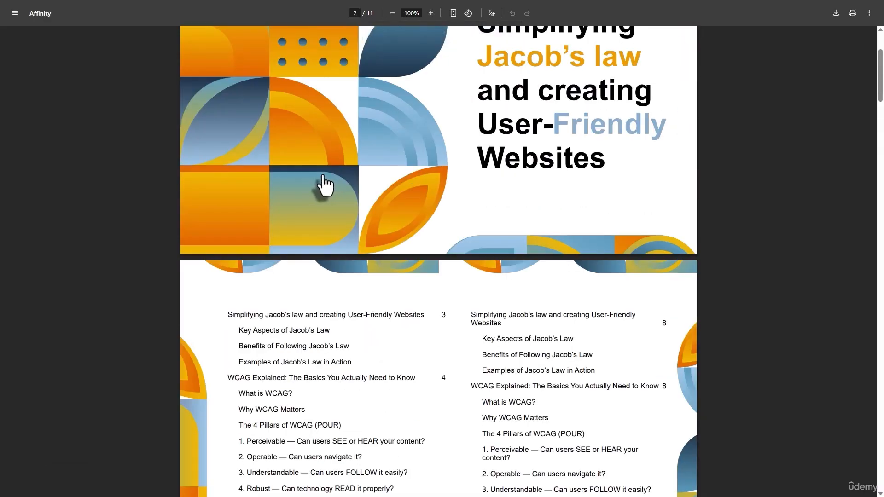
scroll(347, 155, down, 20)
scroll(347, 155, up, 1)
scroll(354, 150, down, 20)
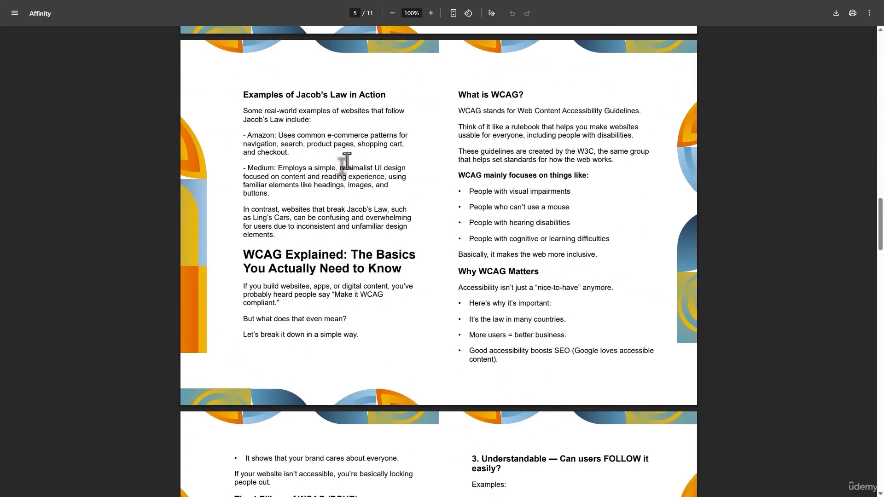
scroll(354, 148, up, 20)
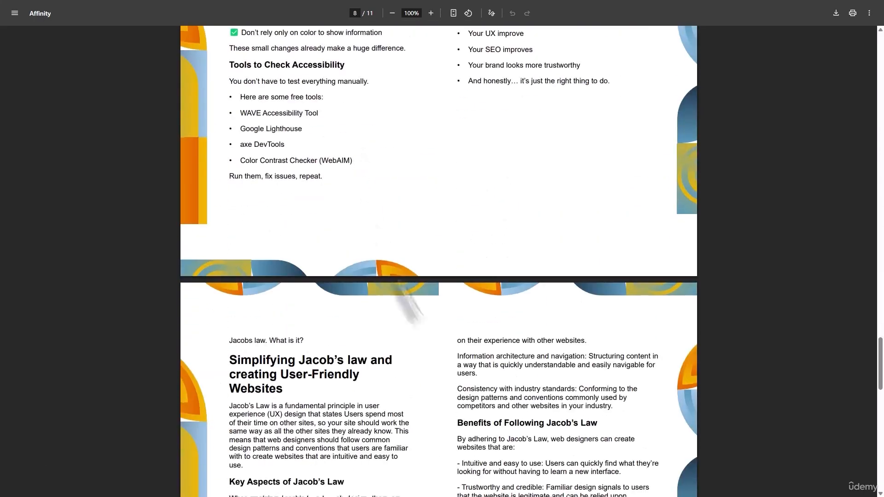
scroll(556, 176, down, 1)
scroll(568, 182, up, 1)
scroll(308, 162, down, 1)
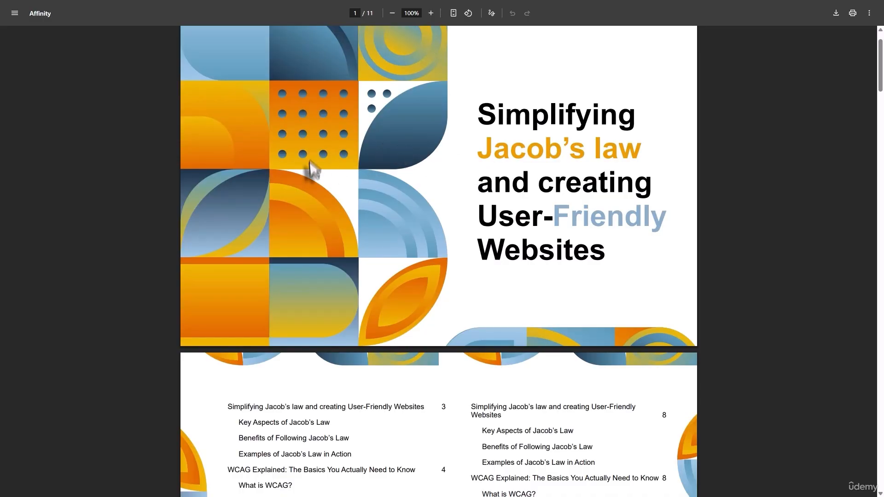
Step: Inspect the sharpness of the cover artwork and title at 500% zoom, then return to about 98%
scroll(384, 172, up, 5)
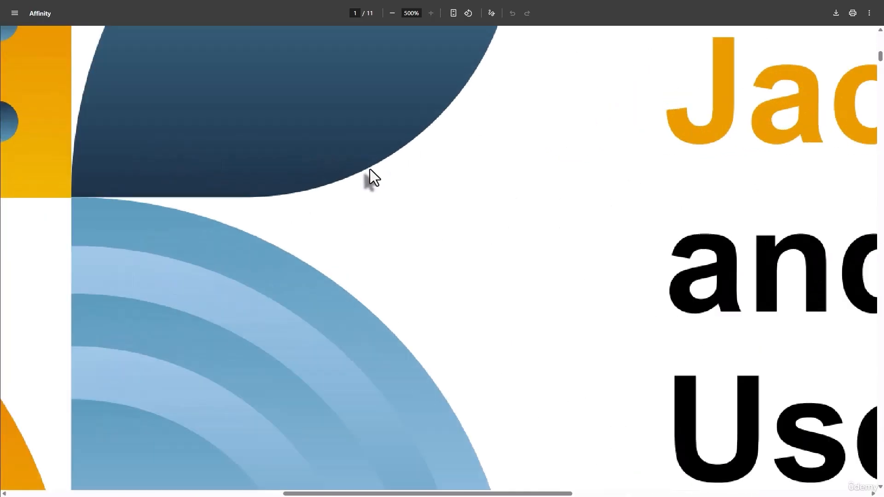
scroll(374, 178, down, 4)
scroll(369, 167, down, 2)
scroll(507, 191, up, 1)
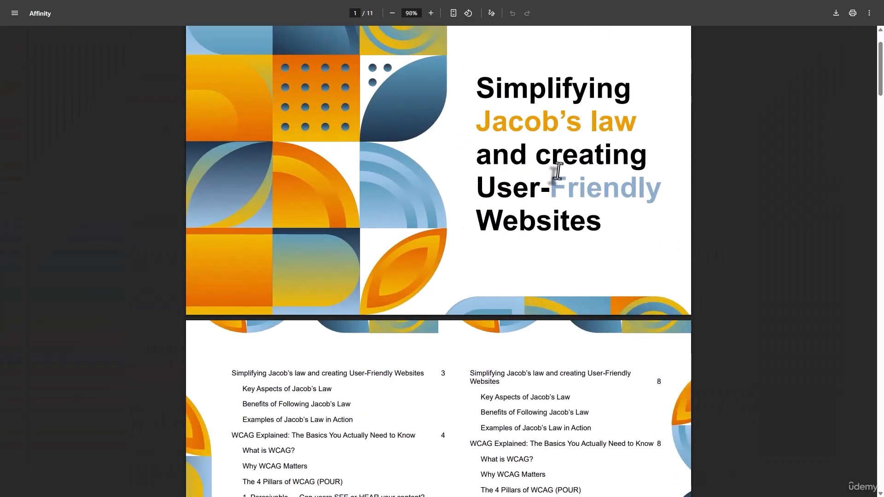
Step: Examine the text layout on the article pages that follow the contents in the exported PDF
scroll(515, 213, up, 1)
scroll(518, 213, down, 13)
scroll(518, 214, down, 17)
scroll(503, 230, up, 1)
drag(509, 199, 548, 294)
scroll(543, 285, down, 4)
scroll(534, 267, down, 7)
scroll(529, 253, up, 5)
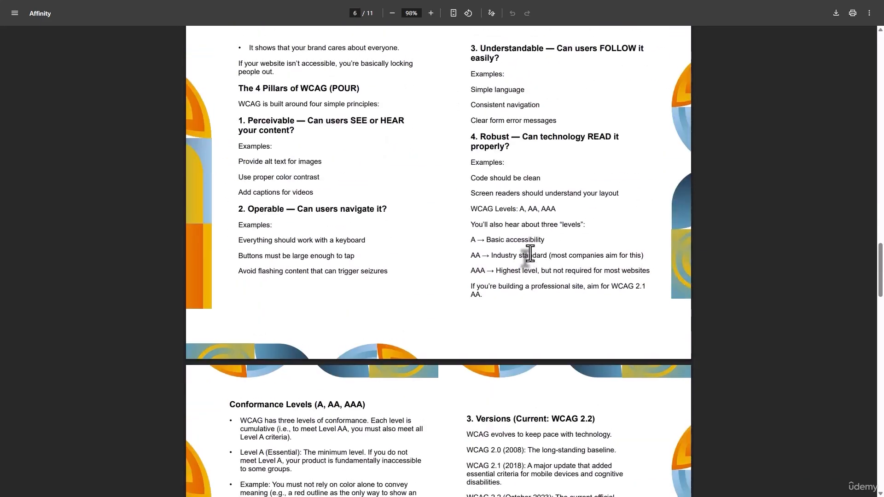
Step: Compare the contents entries on pages 2 and 3 of the PDF with the headings on the article pages
scroll(528, 253, up, 20)
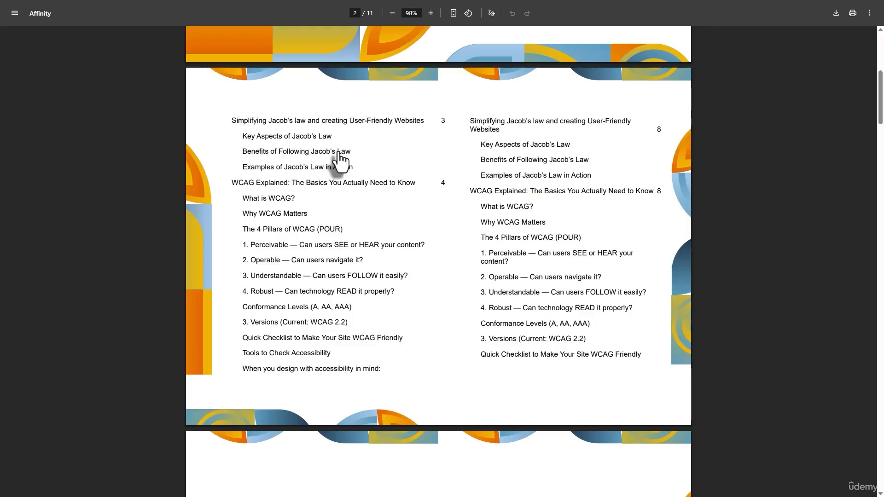
scroll(340, 161, down, 9)
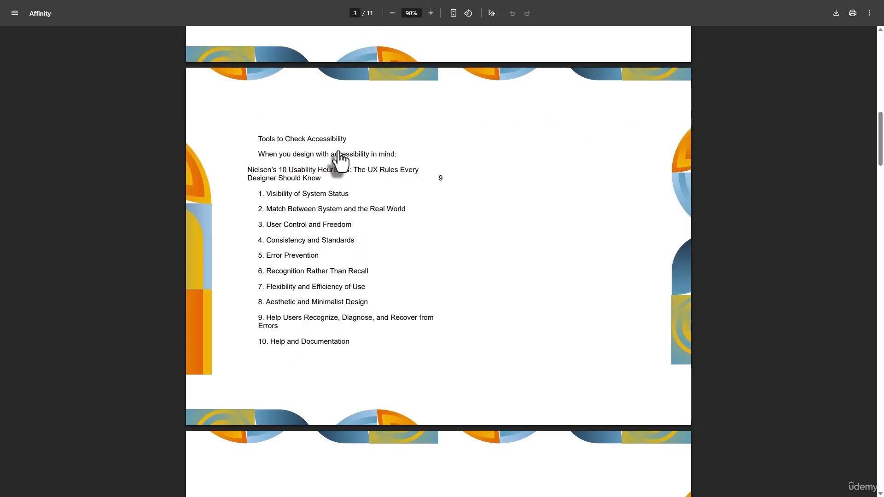
scroll(336, 221, down, 3)
scroll(336, 223, down, 3)
scroll(302, 203, up, 14)
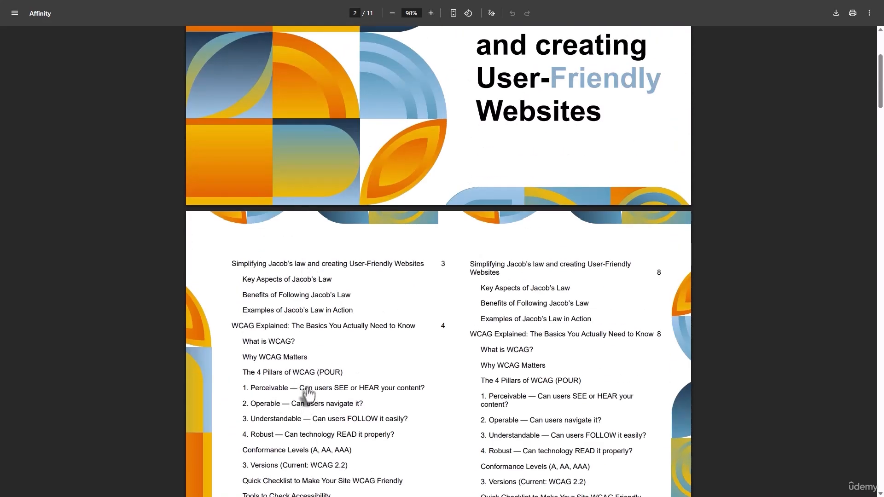
scroll(332, 373, down, 20)
scroll(505, 342, down, 12)
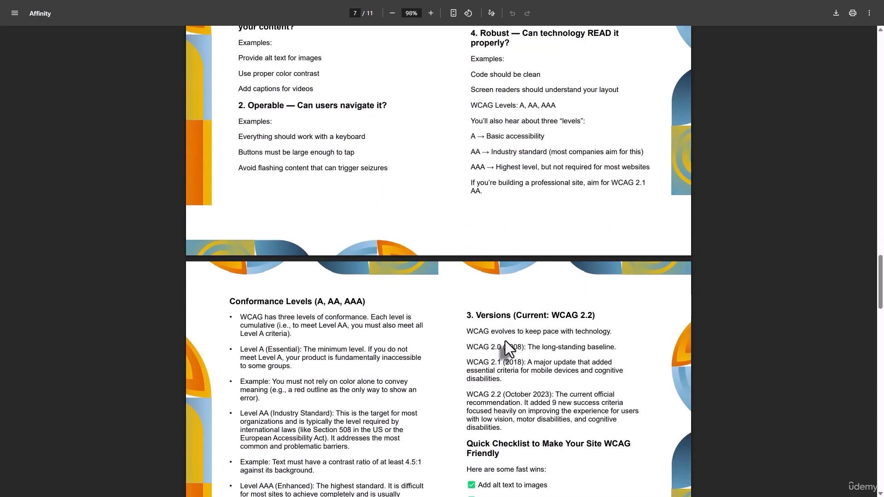
scroll(505, 341, up, 5)
scroll(505, 342, up, 15)
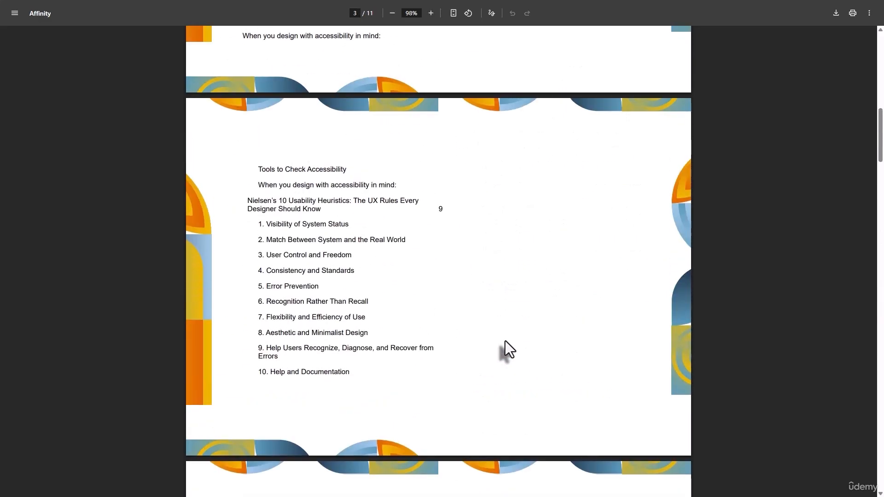
Step: Leave the full-screen PDF view and minimise the browser and folder windows to return to Affinity
key(F11)
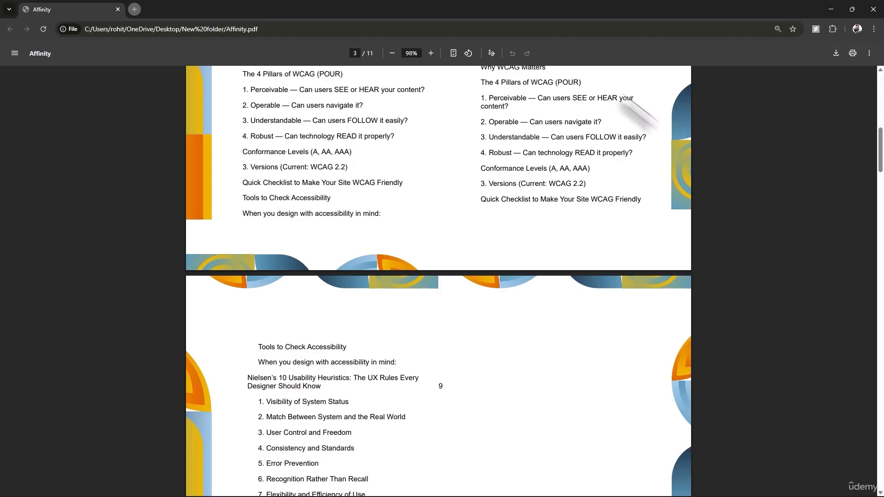
click(831, 9)
click(830, 6)
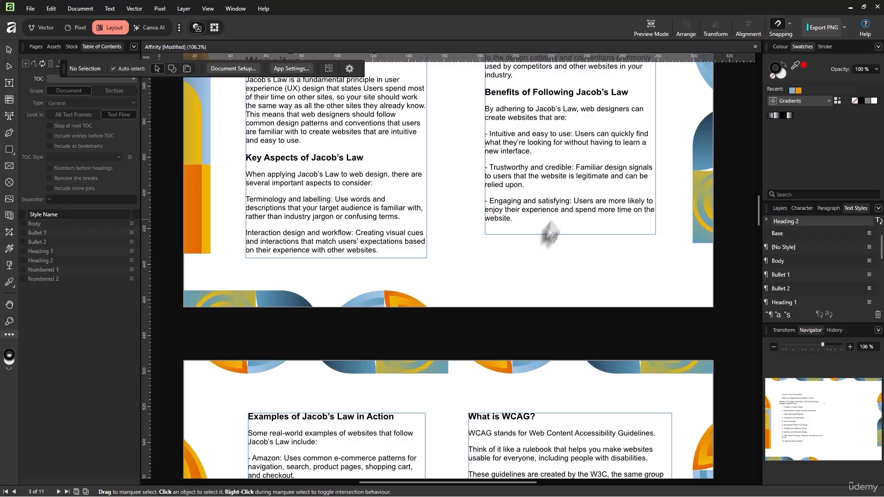
Step: Open the guides manager and add a vertical guide at 162.5 mm to the page 3 spread
scroll(550, 228, down, 5)
scroll(462, 246, down, 1)
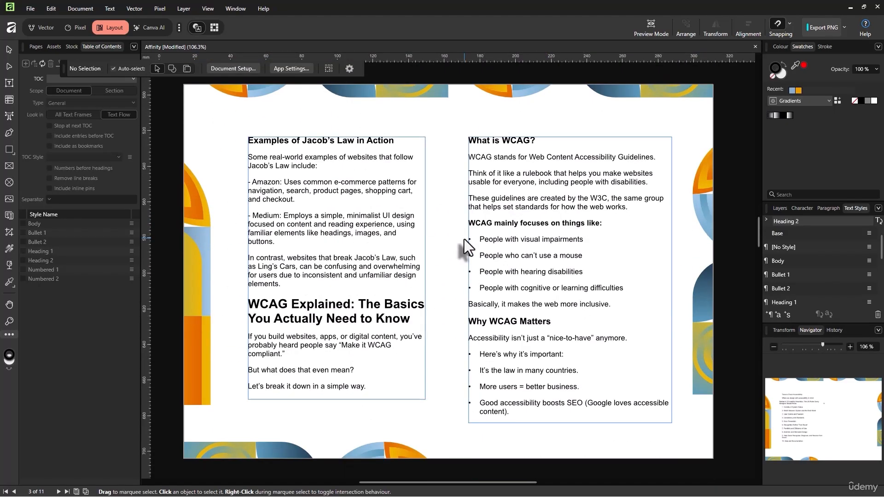
scroll(471, 223, up, 3)
scroll(469, 221, down, 3)
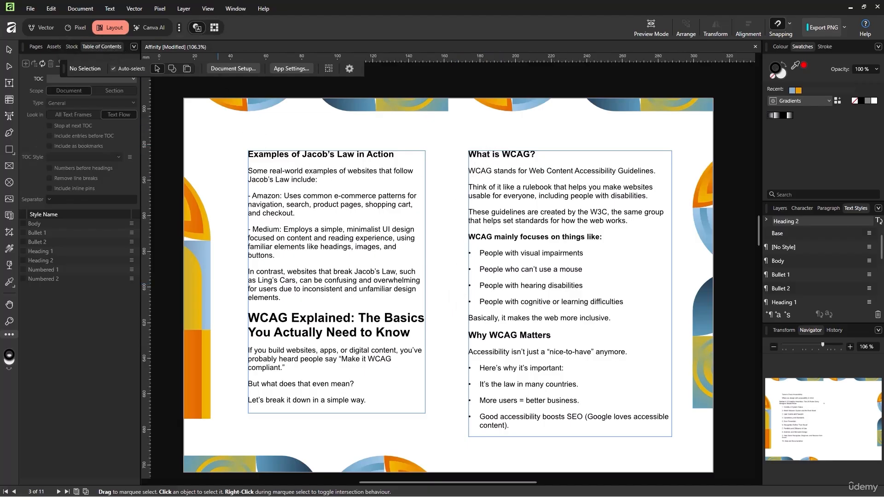
click(209, 7)
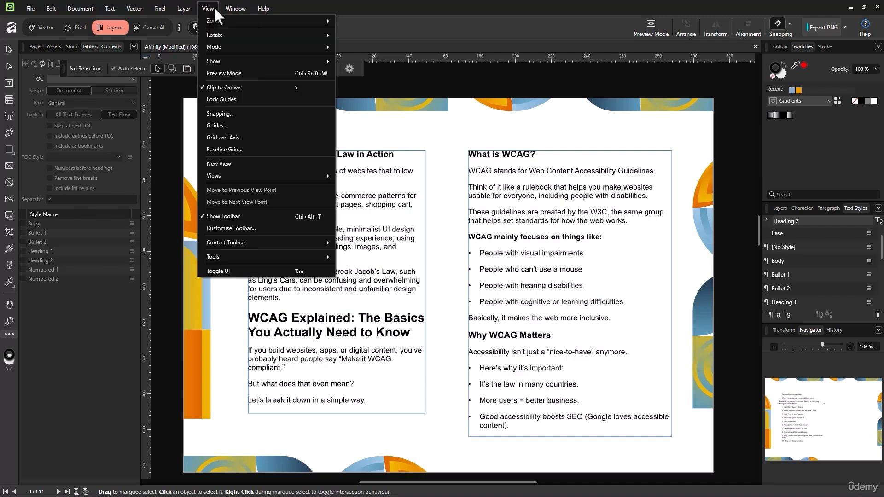
click(249, 126)
drag(490, 140, 739, 32)
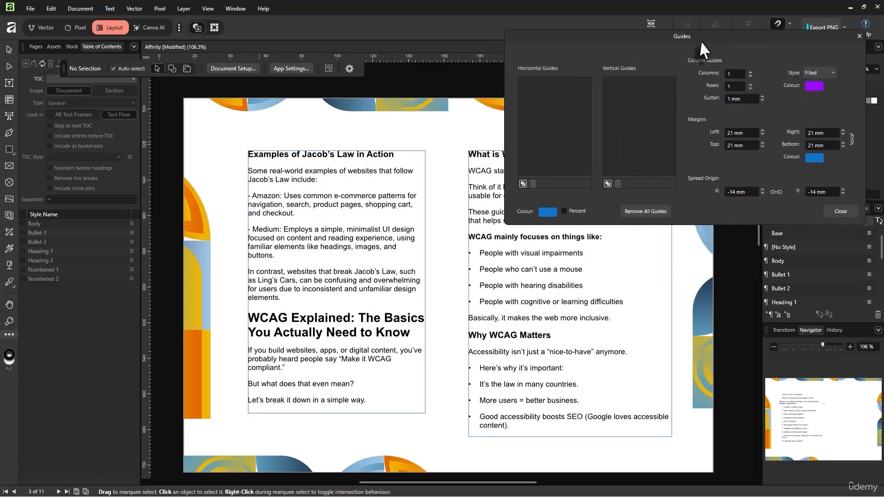
scroll(414, 239, up, 1)
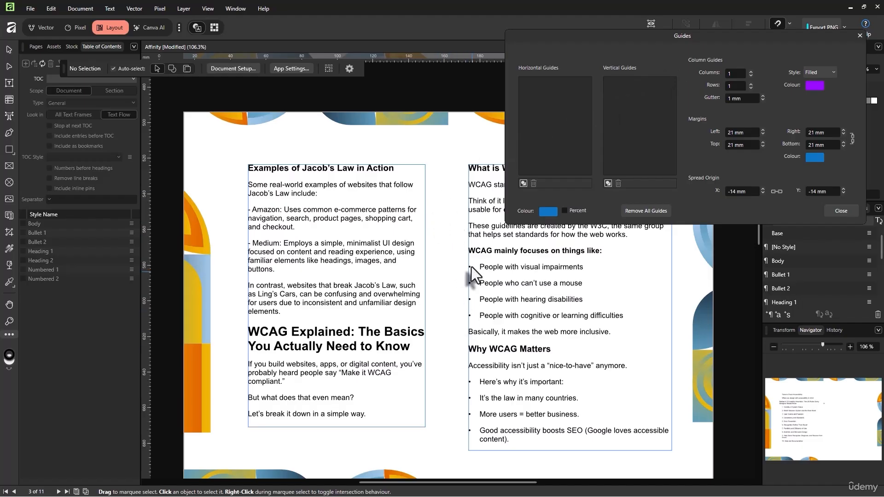
click(609, 184)
scroll(455, 262, right, 1)
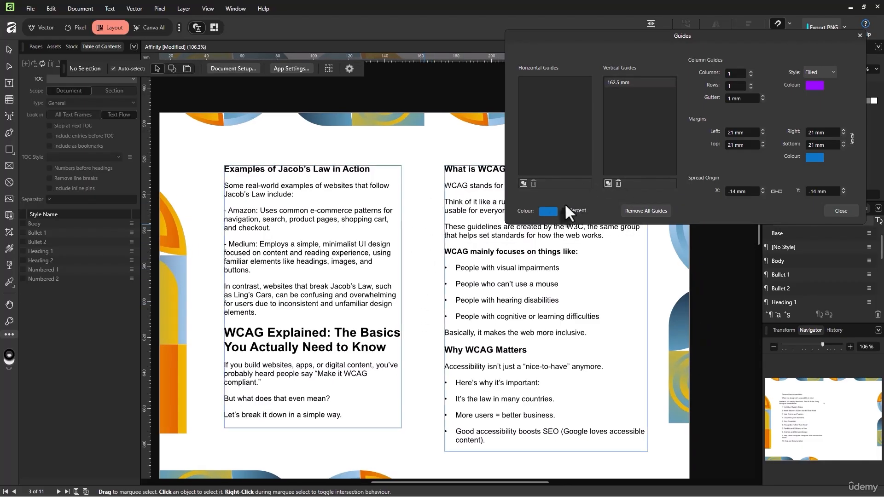
Step: Make the "Examples of Jacob's Law in Action" spread the active one and close the guides manager
click(438, 167)
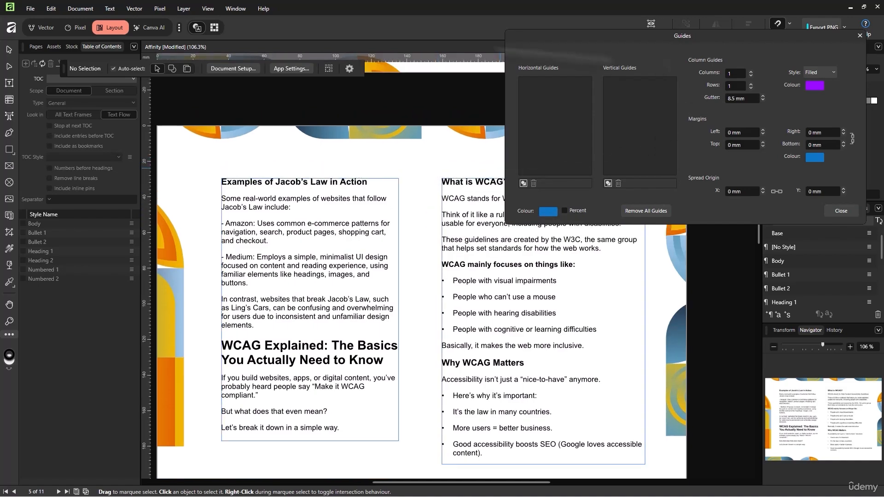
click(207, 8)
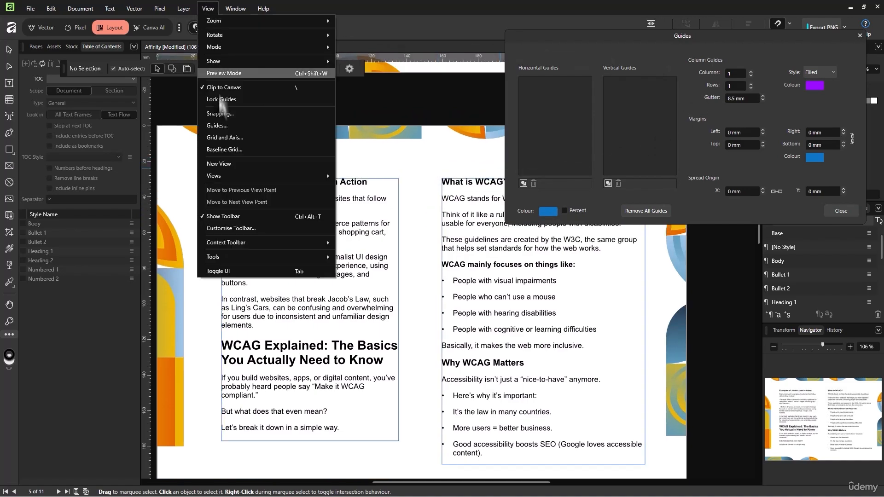
click(219, 125)
click(208, 8)
click(371, 151)
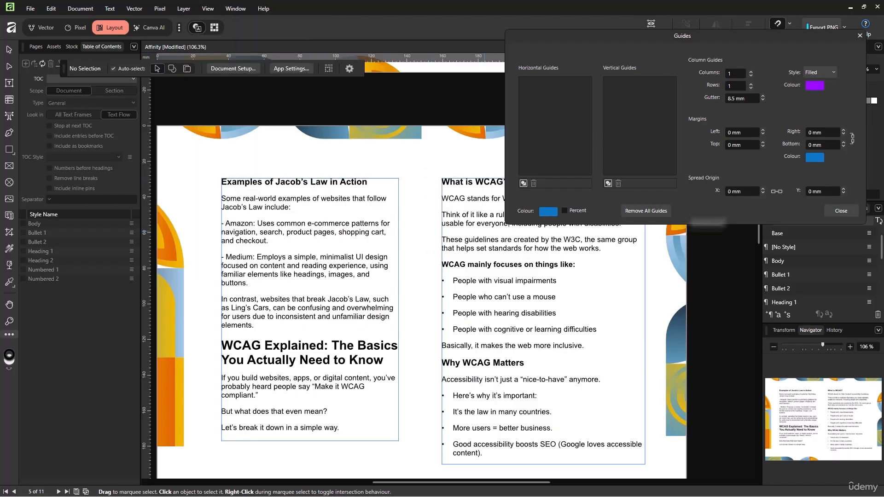
click(840, 210)
click(456, 185)
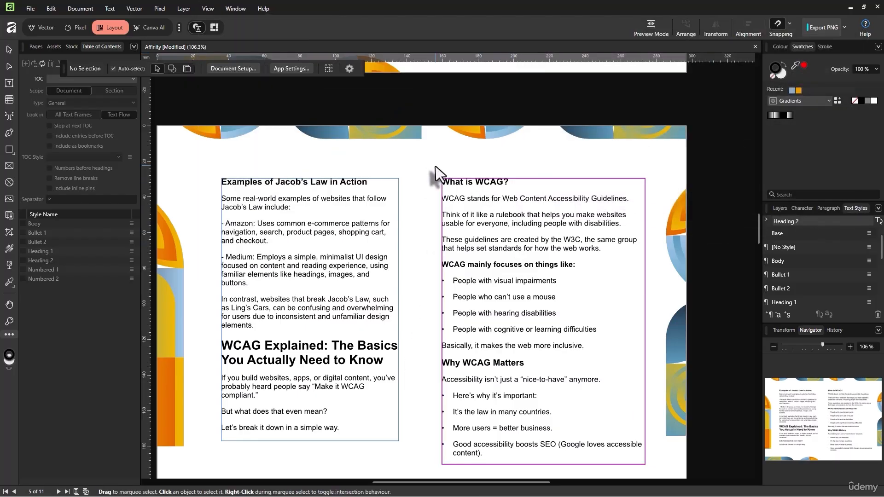
Step: Open the guides manager for the page 5 spread and add a vertical guide at 148.5 mm and a horizontal guide at 105 mm
scroll(436, 165, down, 1)
click(208, 9)
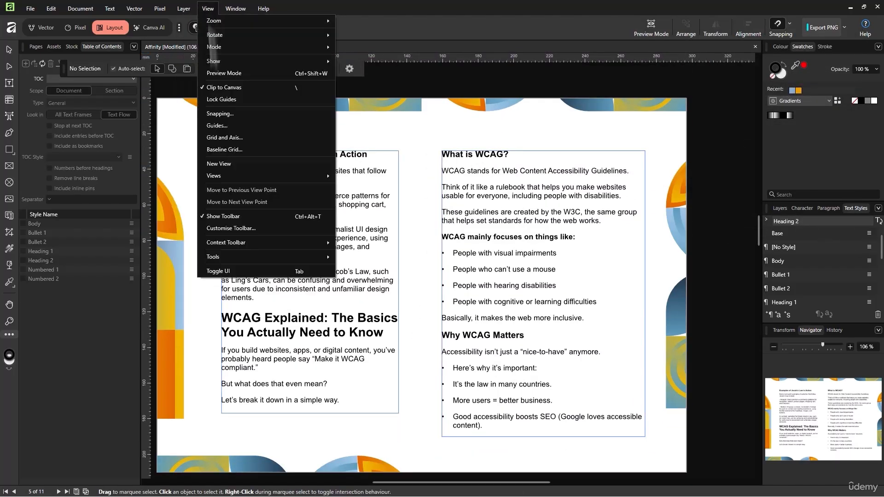
click(219, 125)
drag(526, 142, 803, 103)
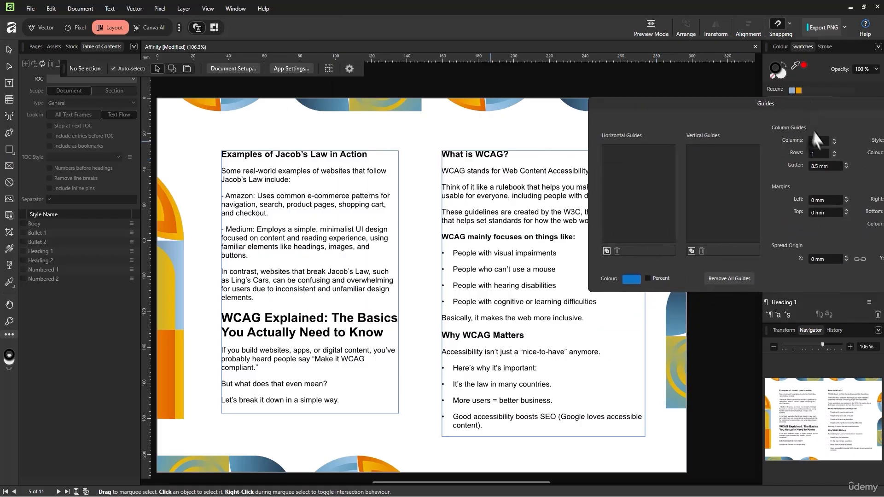
click(691, 251)
drag(681, 112, 552, 86)
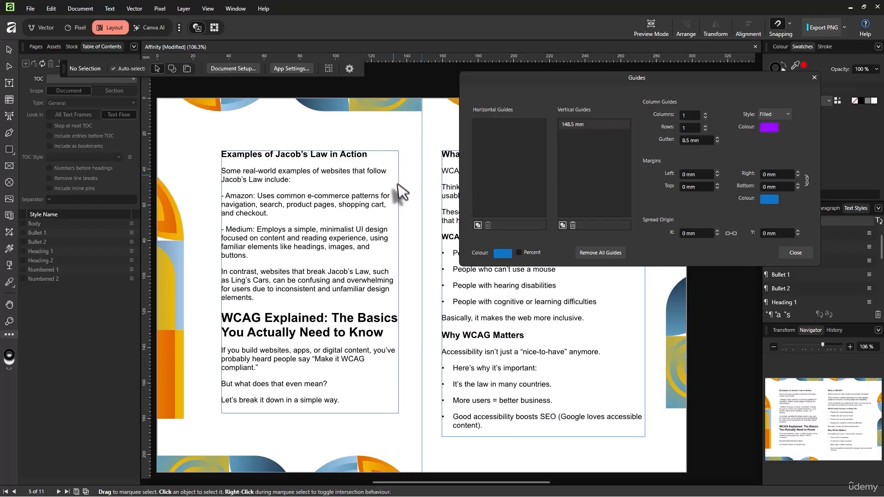
scroll(394, 187, right, 1)
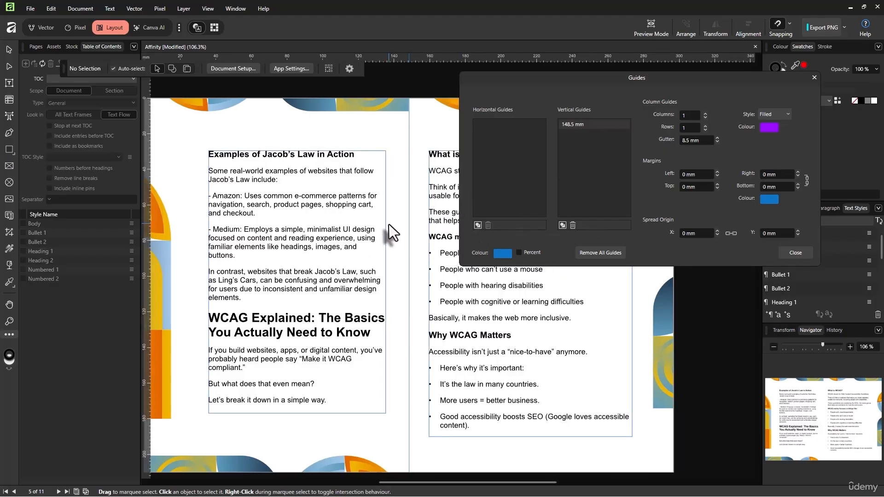
click(477, 225)
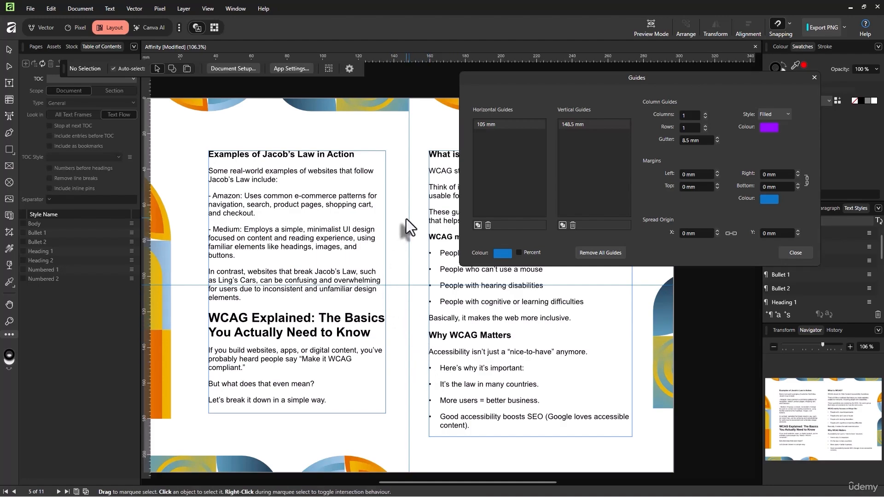
Step: Add a second vertical guide, set it to 100 mm, and shift it on the page to about 117 mm
click(563, 225)
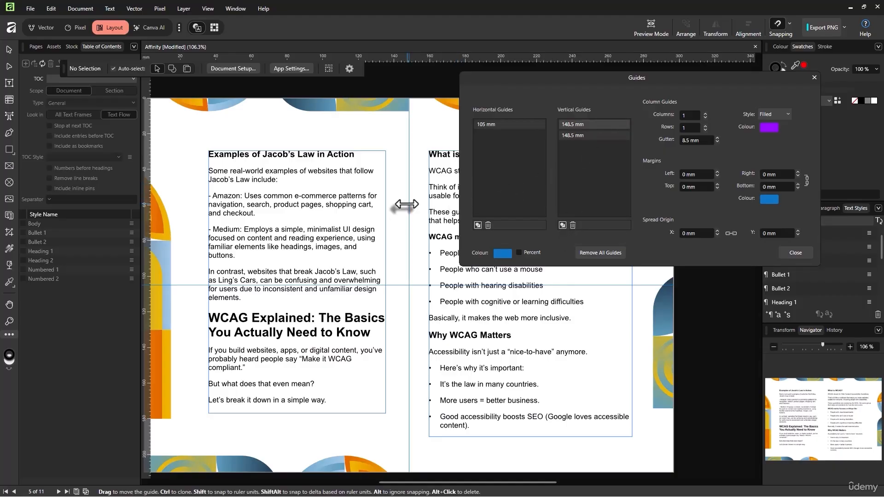
double_click(579, 135)
text(100)
key(Return)
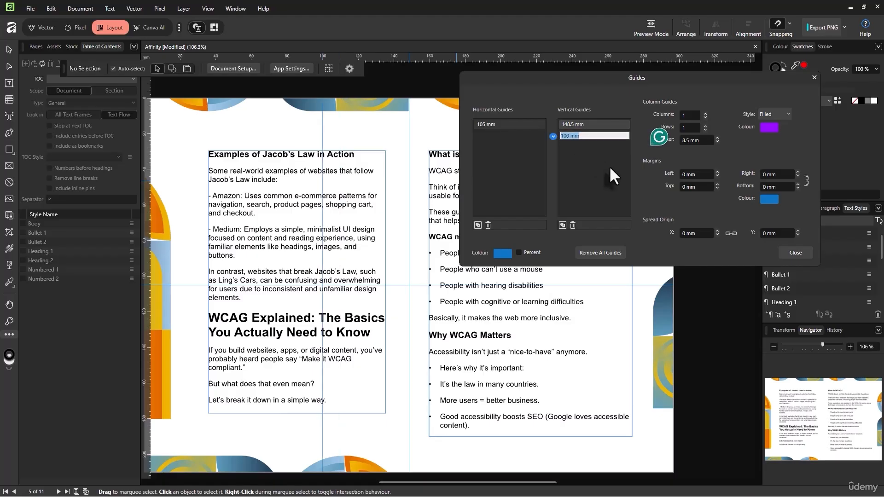
click(609, 166)
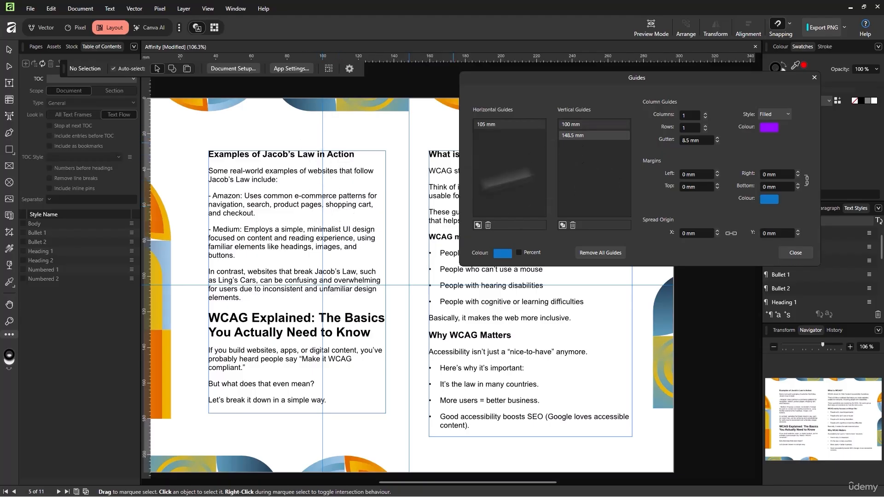
drag(322, 147, 395, 137)
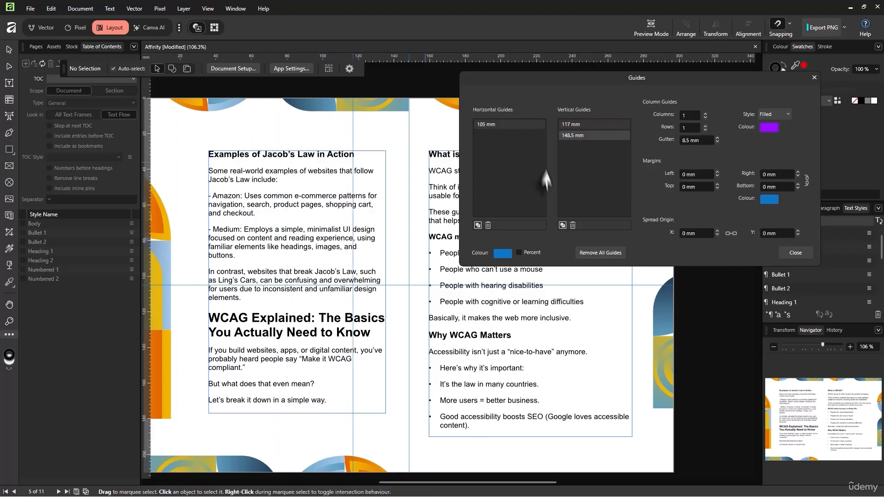
Step: Add a second horizontal guide, placing the horizontals at about 17.2 mm and 190 mm, and move the 117 mm vertical guide to about 19.9 mm
click(477, 226)
drag(417, 286, 426, 437)
drag(409, 267, 404, 251)
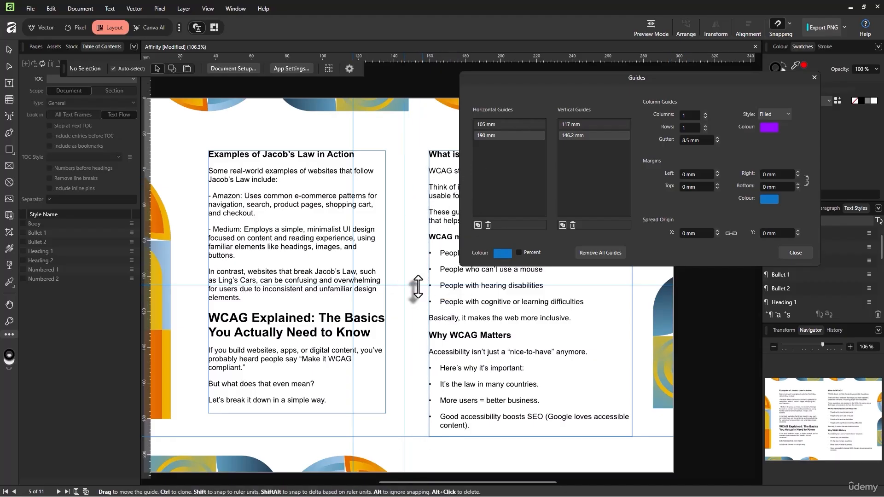
key(ctrl+z)
drag(418, 286, 422, 129)
drag(353, 433, 180, 437)
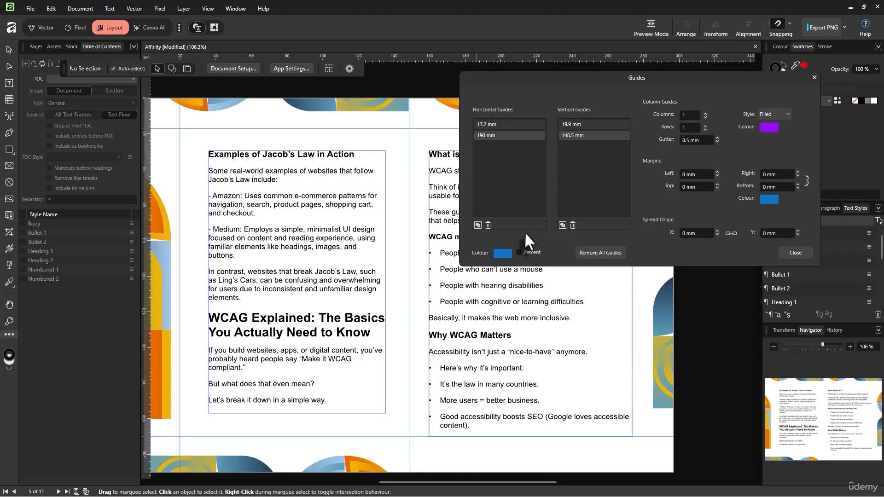
Step: Add a third vertical guide and place it near the spread's right edge at about 279.7 mm
click(479, 225)
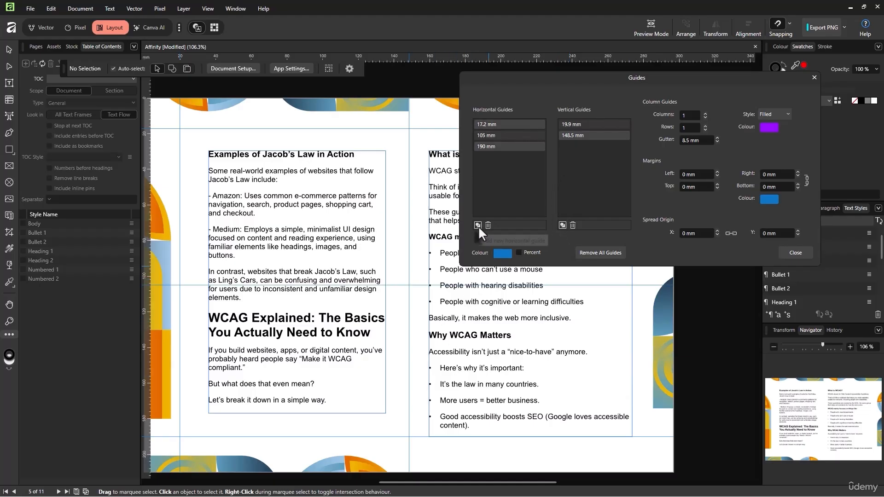
click(488, 225)
click(561, 225)
drag(413, 363, 643, 364)
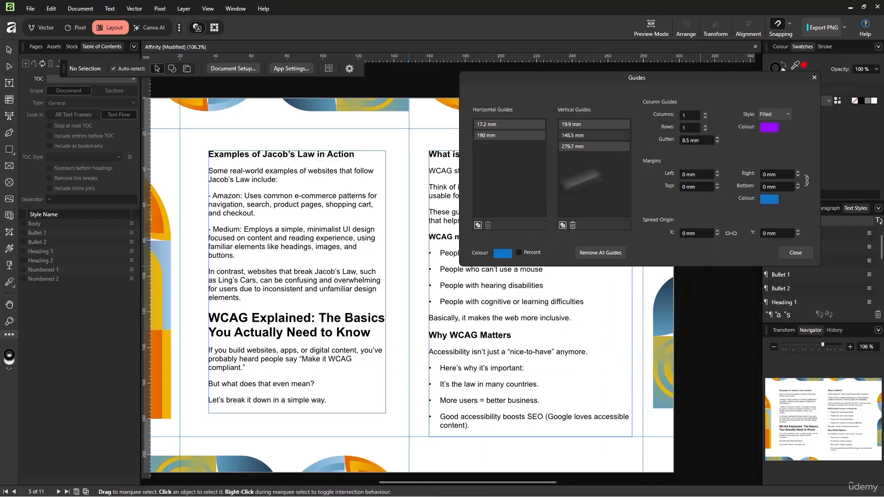
drag(426, 241, 422, 244)
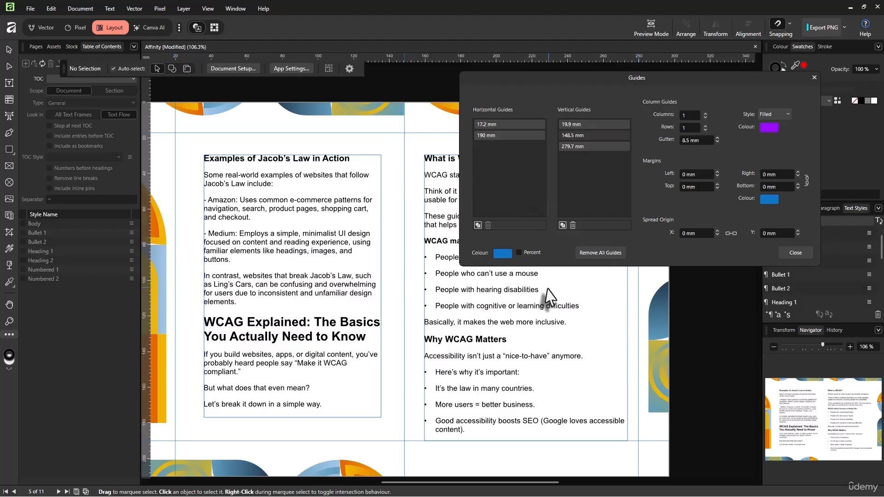
Step: Set the column guides to 2 columns and 2 rows
click(705, 113)
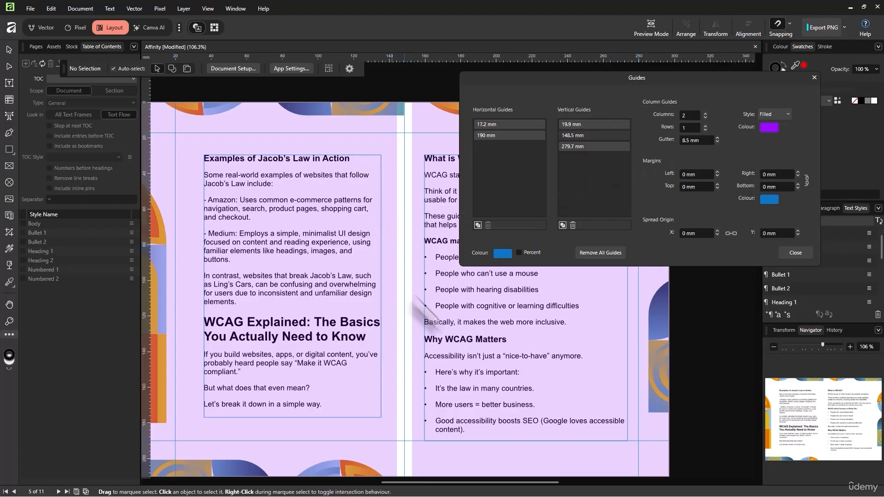
click(704, 125)
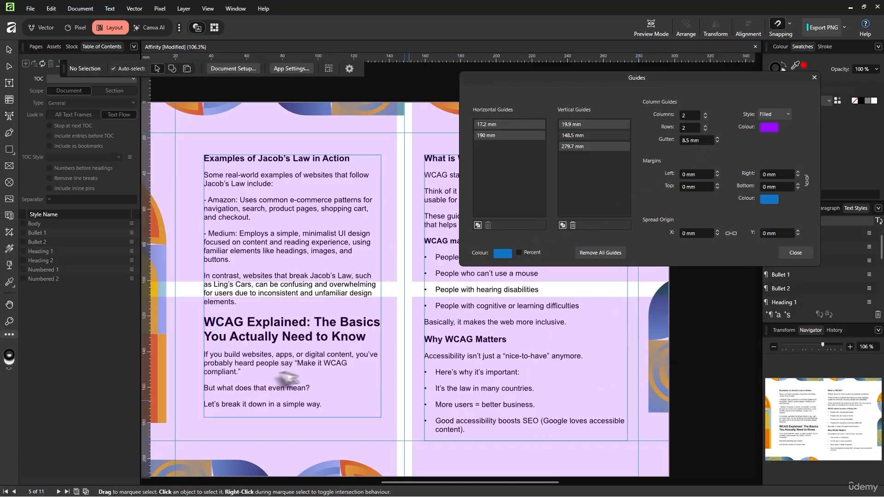
Step: Try column guide layouts with up to 6 rows and 4 columns, returning to 2 columns and 2 rows
click(704, 126)
click(705, 126)
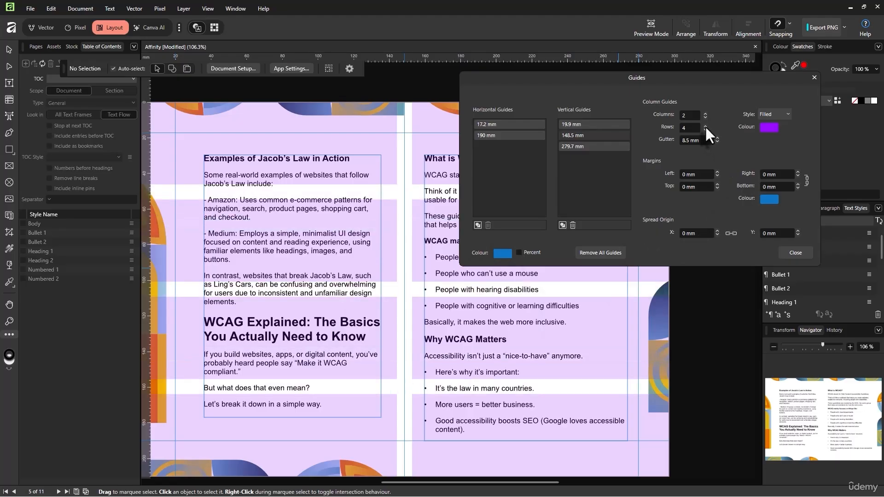
click(705, 126)
click(705, 125)
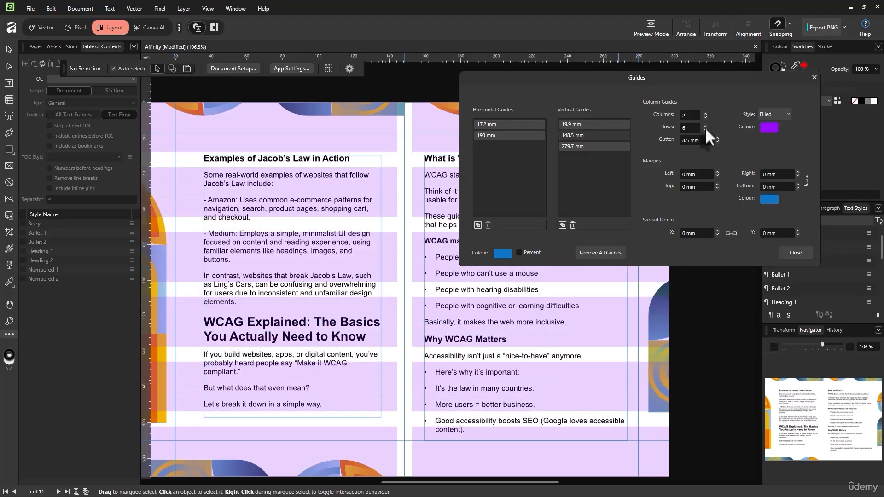
click(705, 129)
click(704, 129)
click(705, 130)
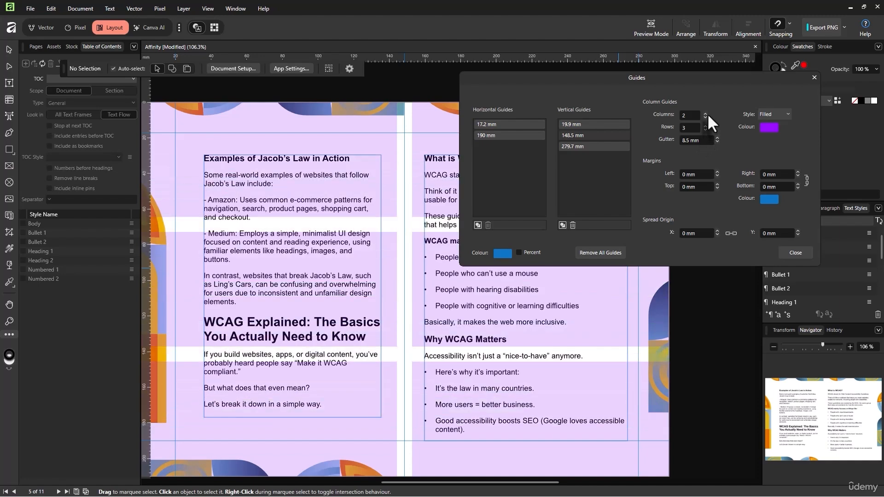
click(704, 113)
click(705, 113)
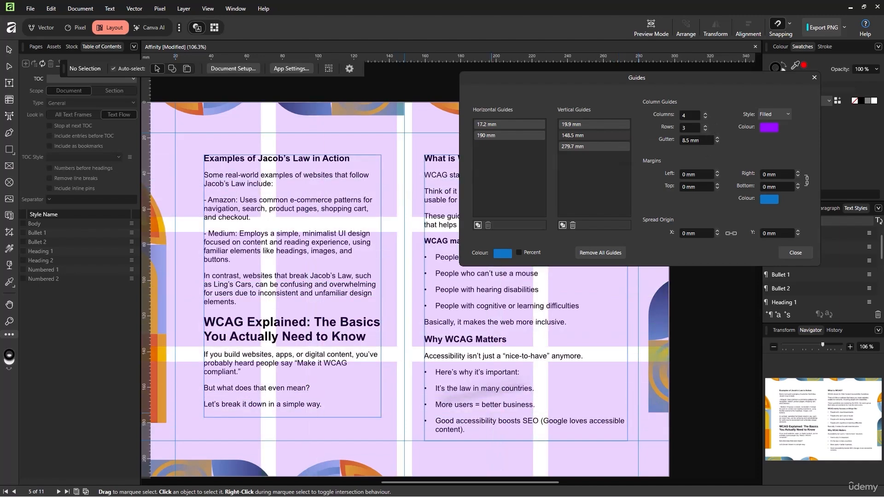
click(705, 129)
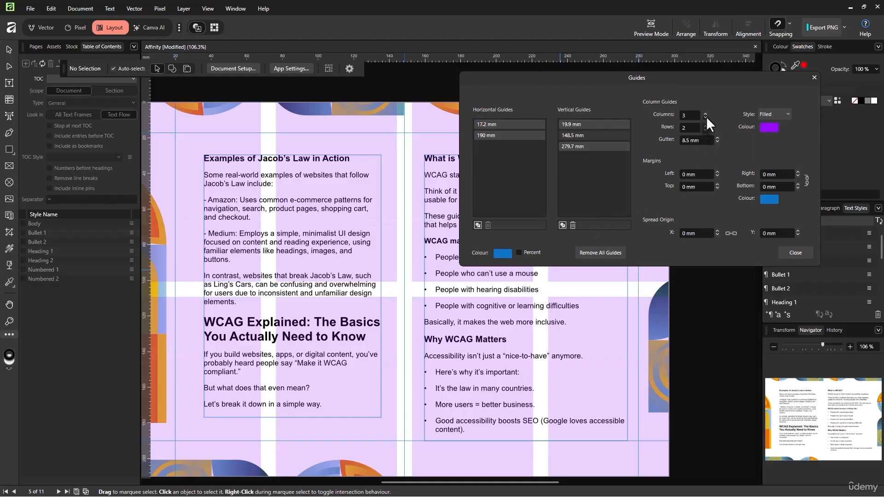
click(705, 117)
click(705, 116)
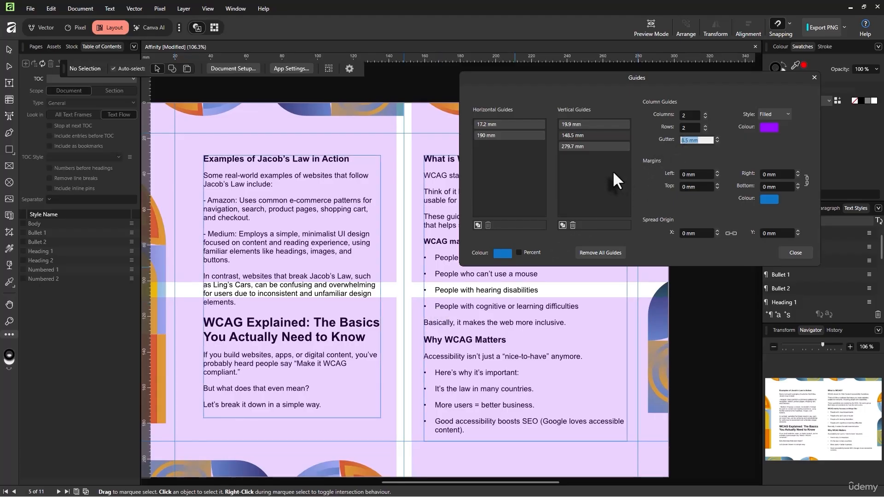
Step: Try a gutter of 0 mm for the column guides, and set it to 1 mm
text(0)
key(Return)
text(1)
key(Return)
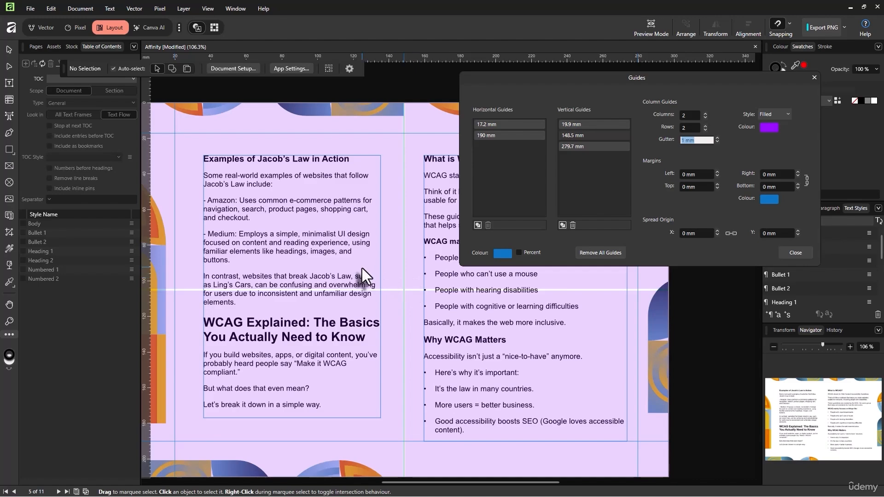
click(609, 193)
Step: Link the spread's four margins and set them all to 10 mm
click(806, 182)
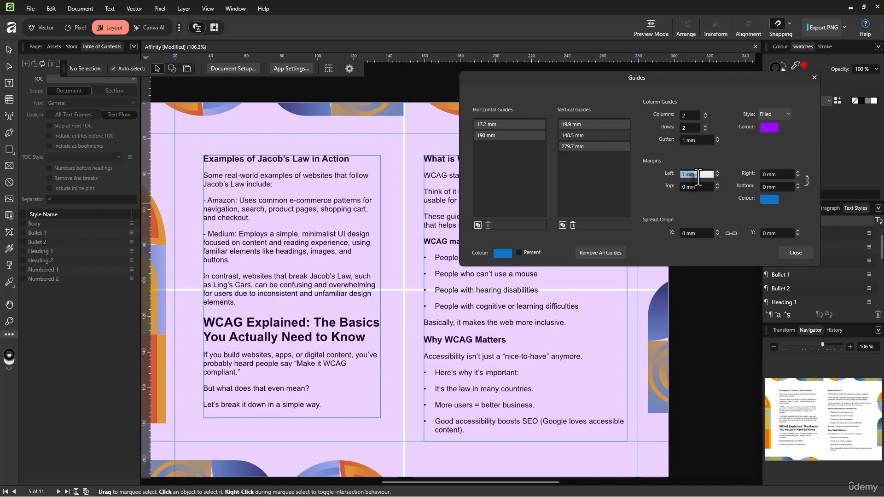
text(10)
key(Return)
drag(668, 391, 542, 368)
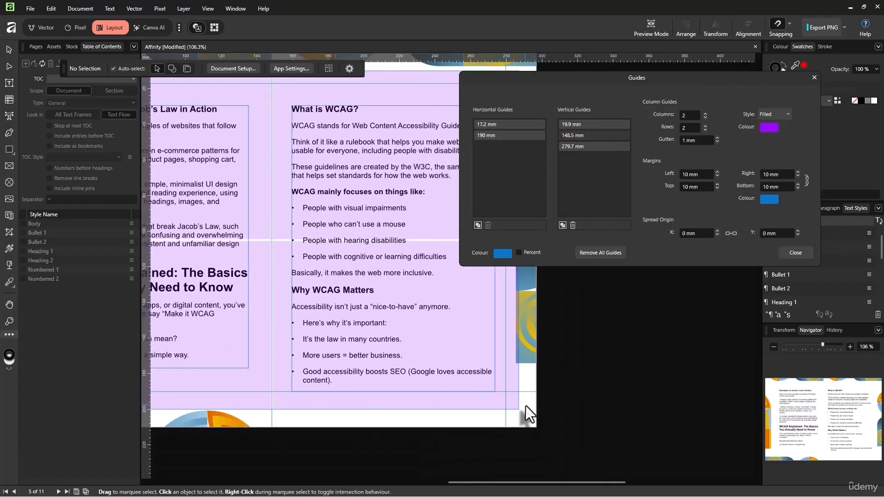
Step: Try 20 mm for the spread's linked margins, and set all four to 15 mm
click(690, 175)
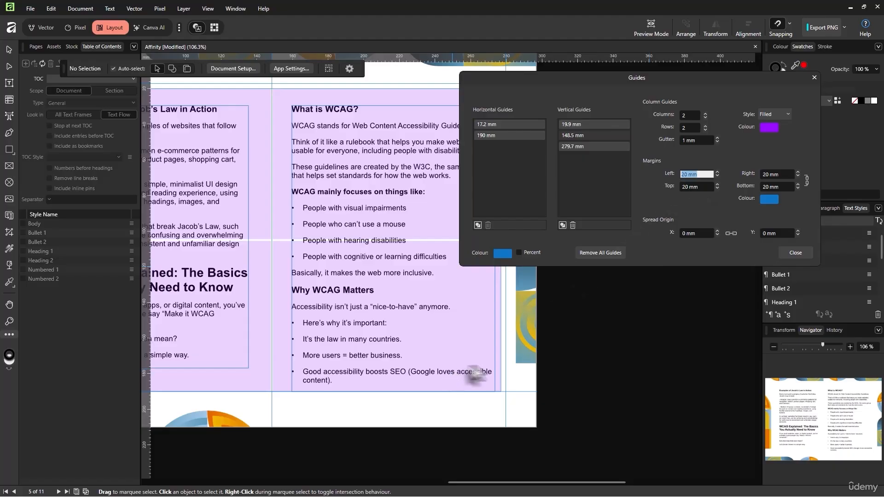
scroll(698, 171, down, 4)
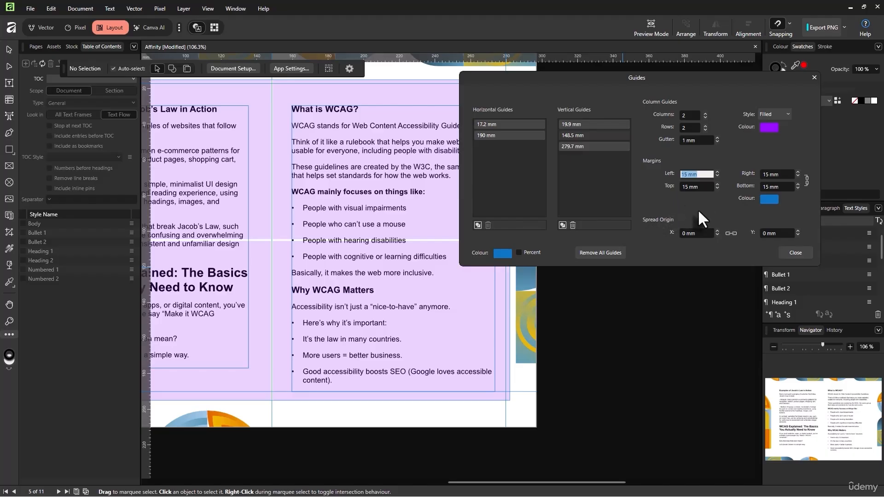
click(796, 253)
Step: Remove all horizontal and vertical ruler guides from the spread with the Jacob's Law and WCAG text
scroll(662, 311, left, 5)
scroll(662, 310, up, 1)
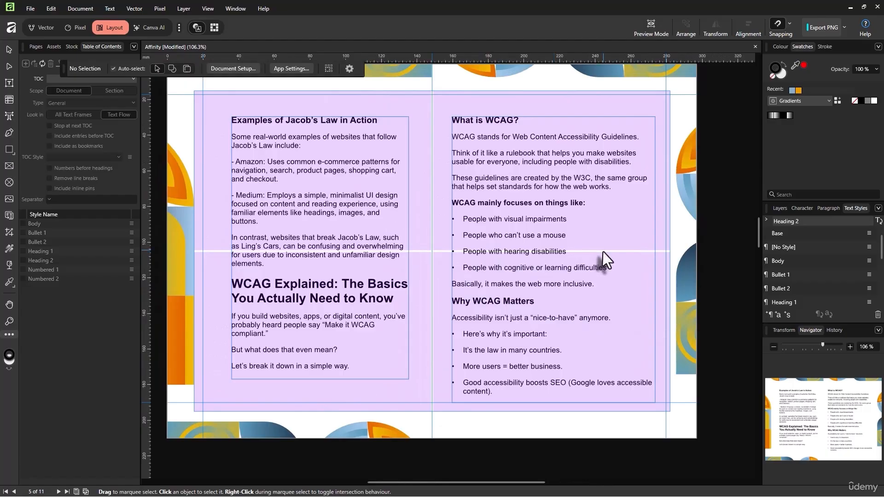
scroll(603, 252, up, 1)
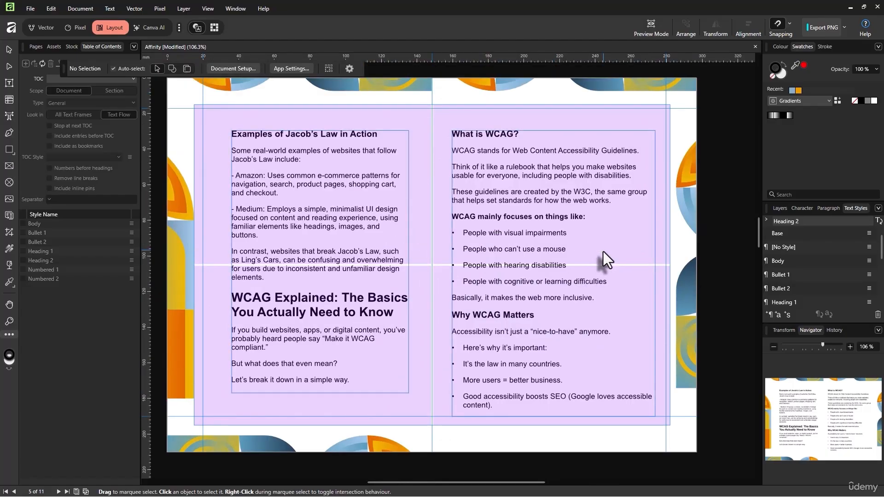
scroll(506, 227, down, 8)
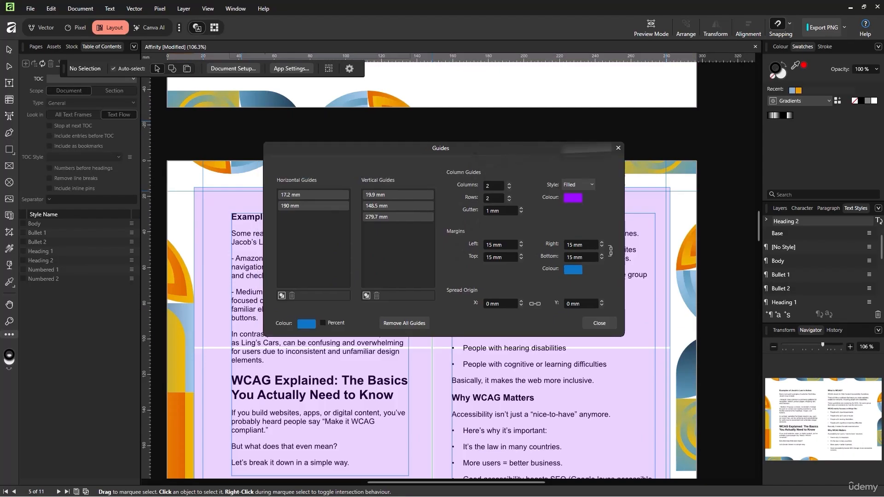
drag(437, 339, 412, 324)
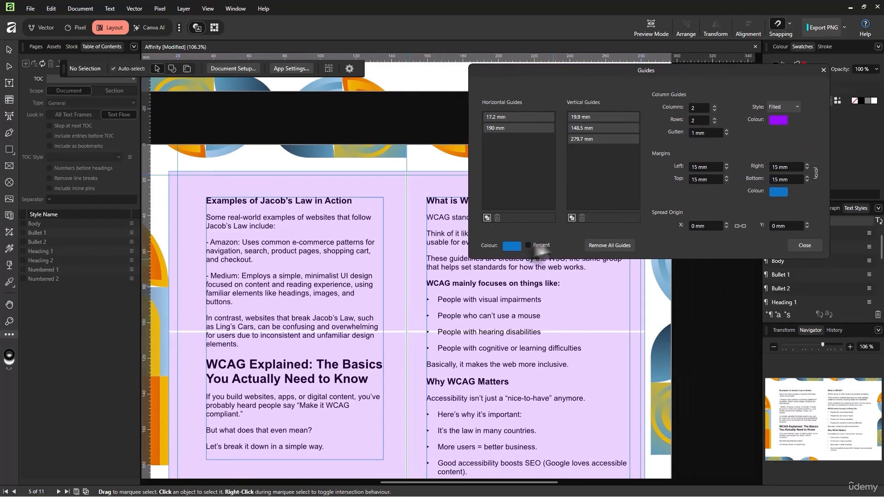
click(598, 245)
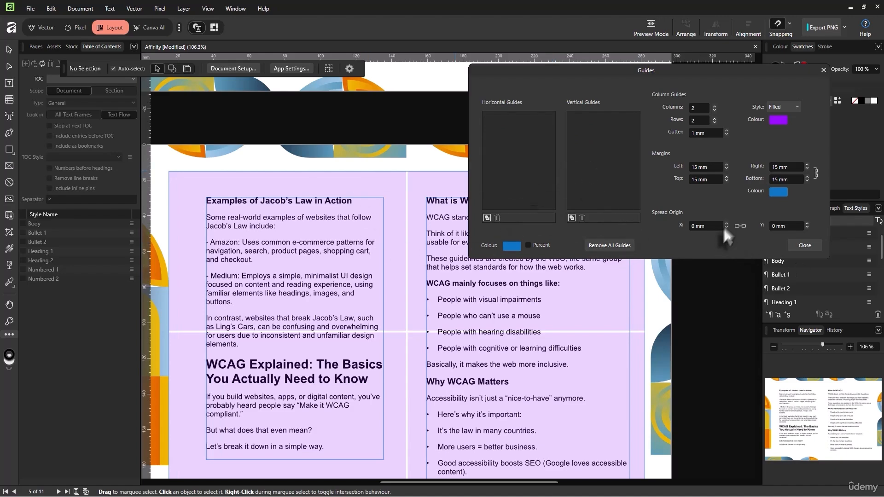
Step: Reduce the spread's column guides to 1 column and 1 row
click(714, 110)
click(714, 123)
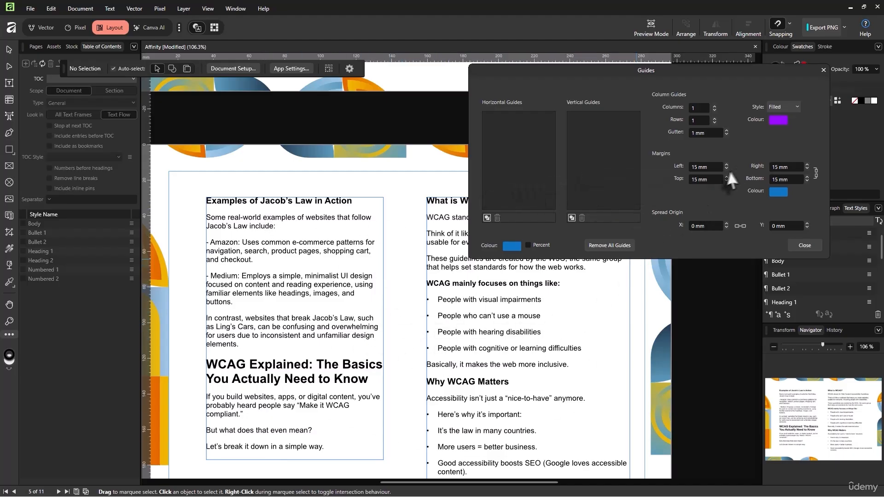
click(803, 245)
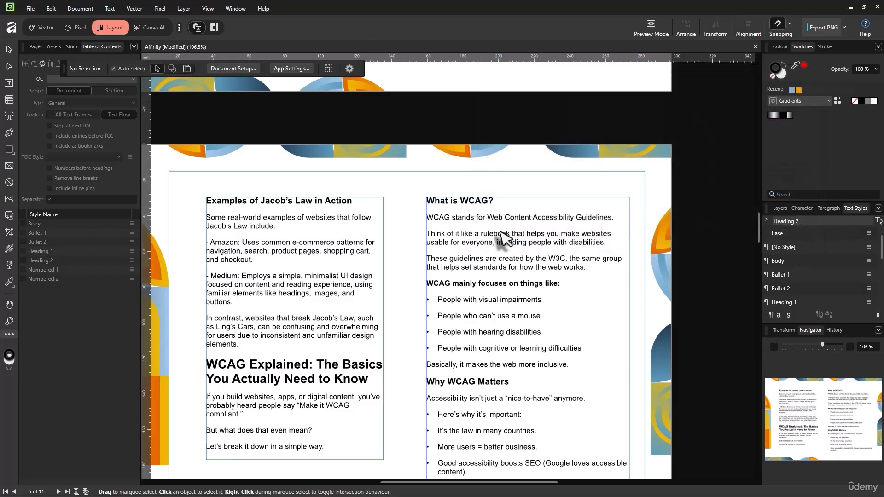